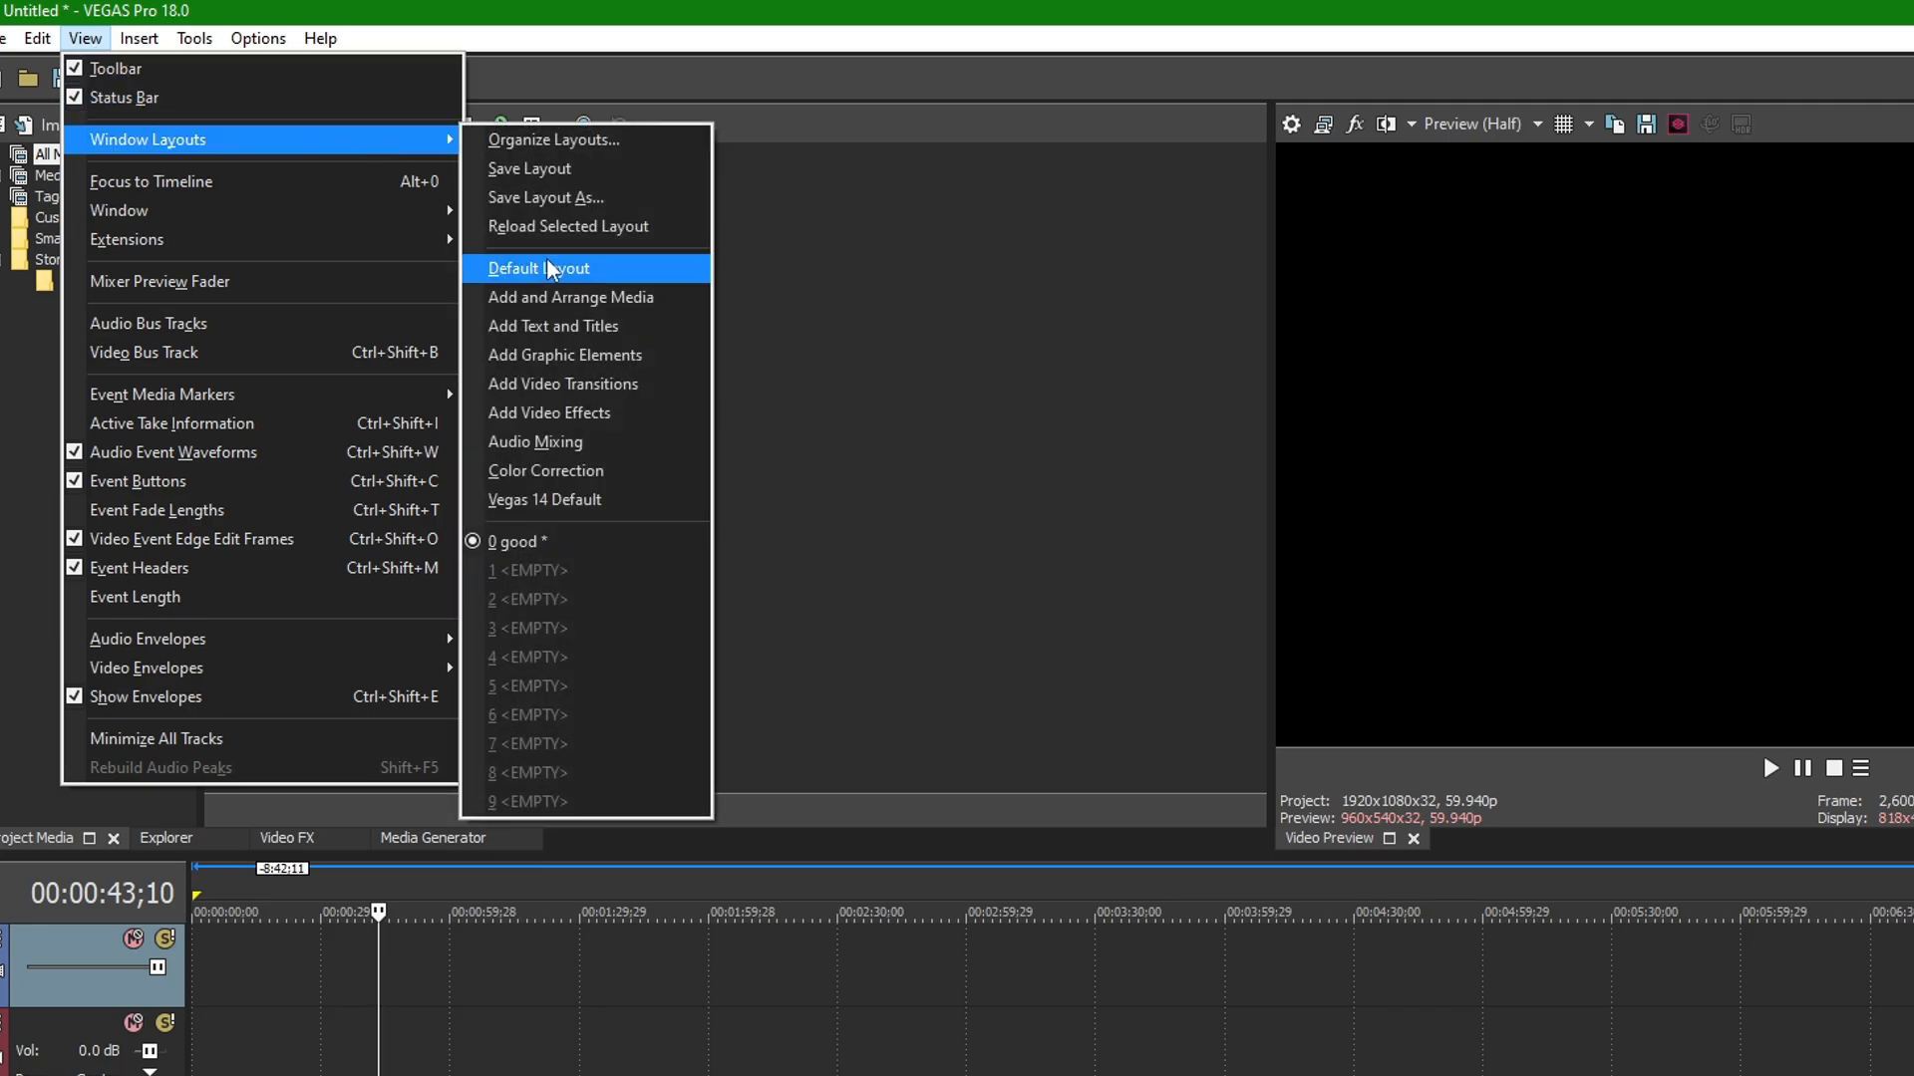
Switch to the Default Layout window layout and adjust the borders between the project media, video preview and timeline areas.
{"action": "left_click", "coordinate": [590, 271]}
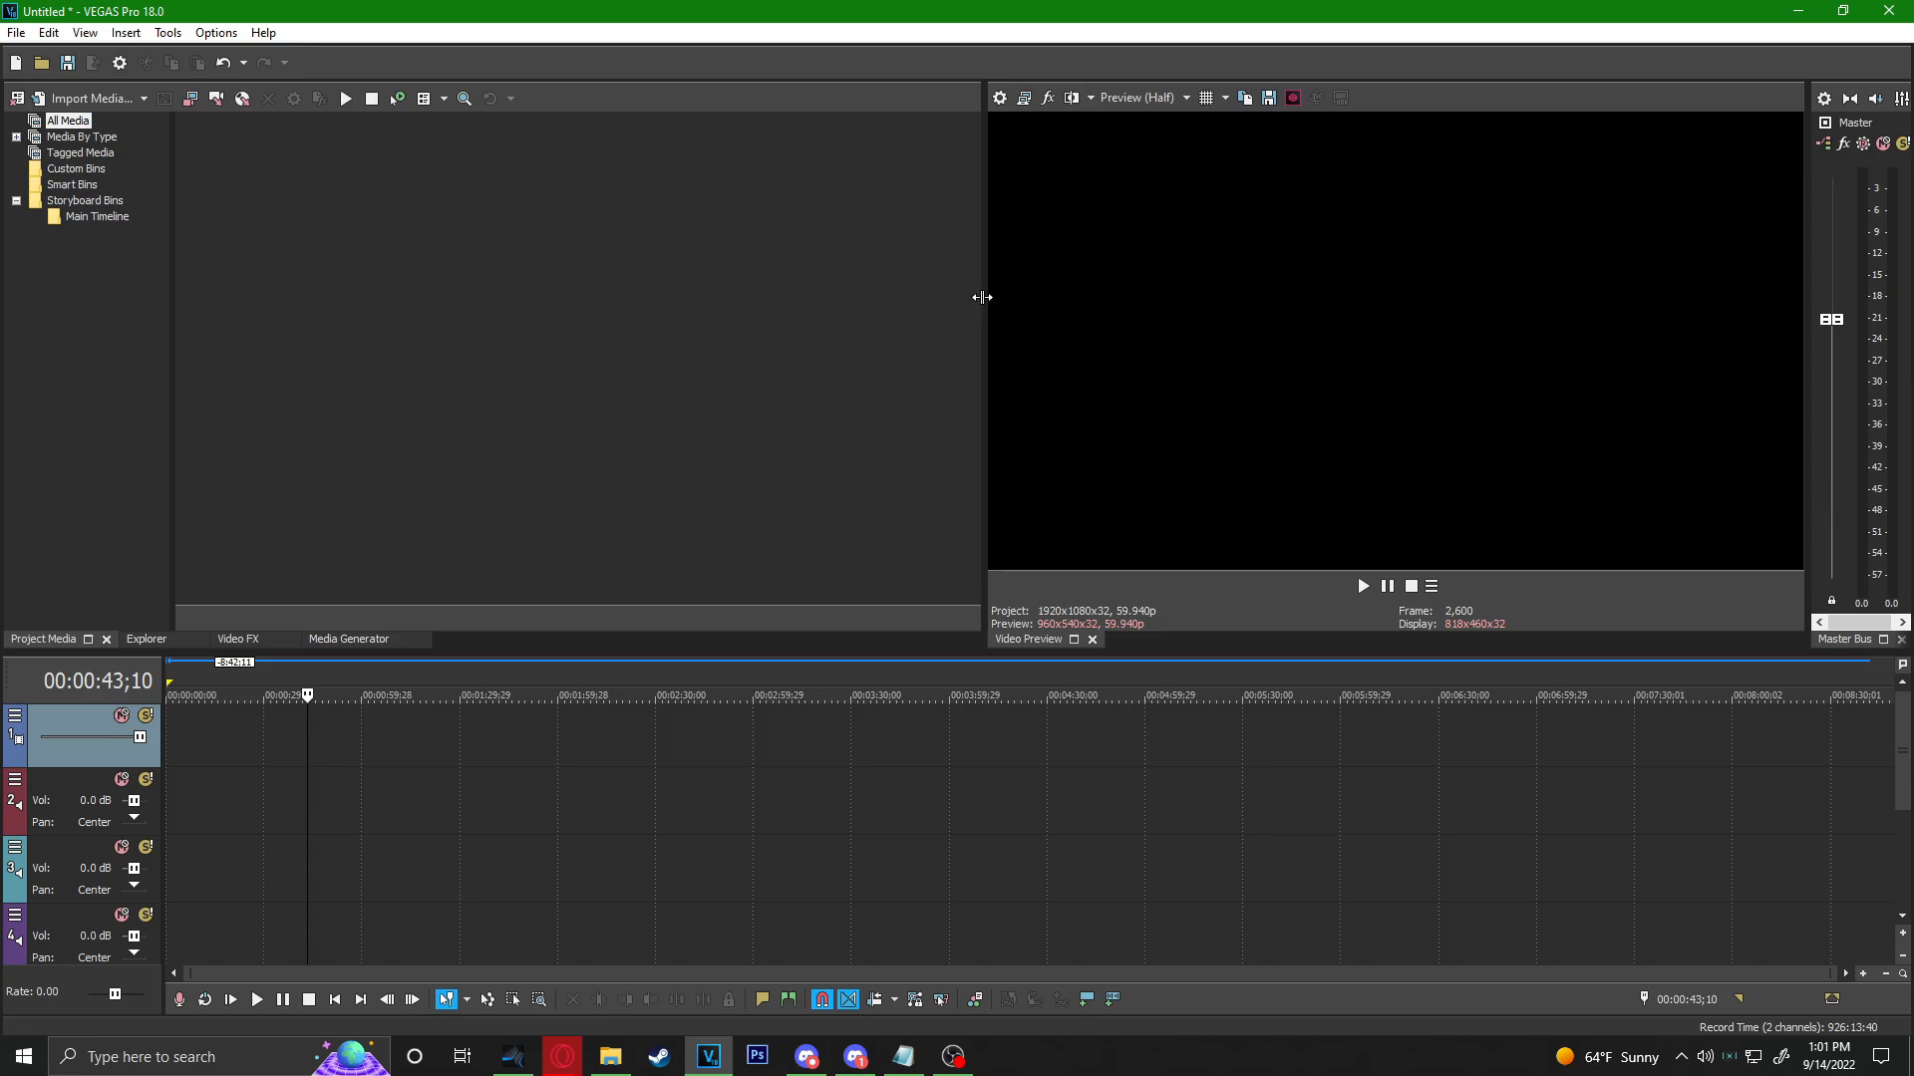
{"action": "mouse_move", "coordinate": [982, 297]}
{"action": "left_mouse_down"}
{"action": "mouse_move", "coordinate": [887, 276]}
{"action": "mouse_move", "coordinate": [983, 284]}
{"action": "left_mouse_up"}
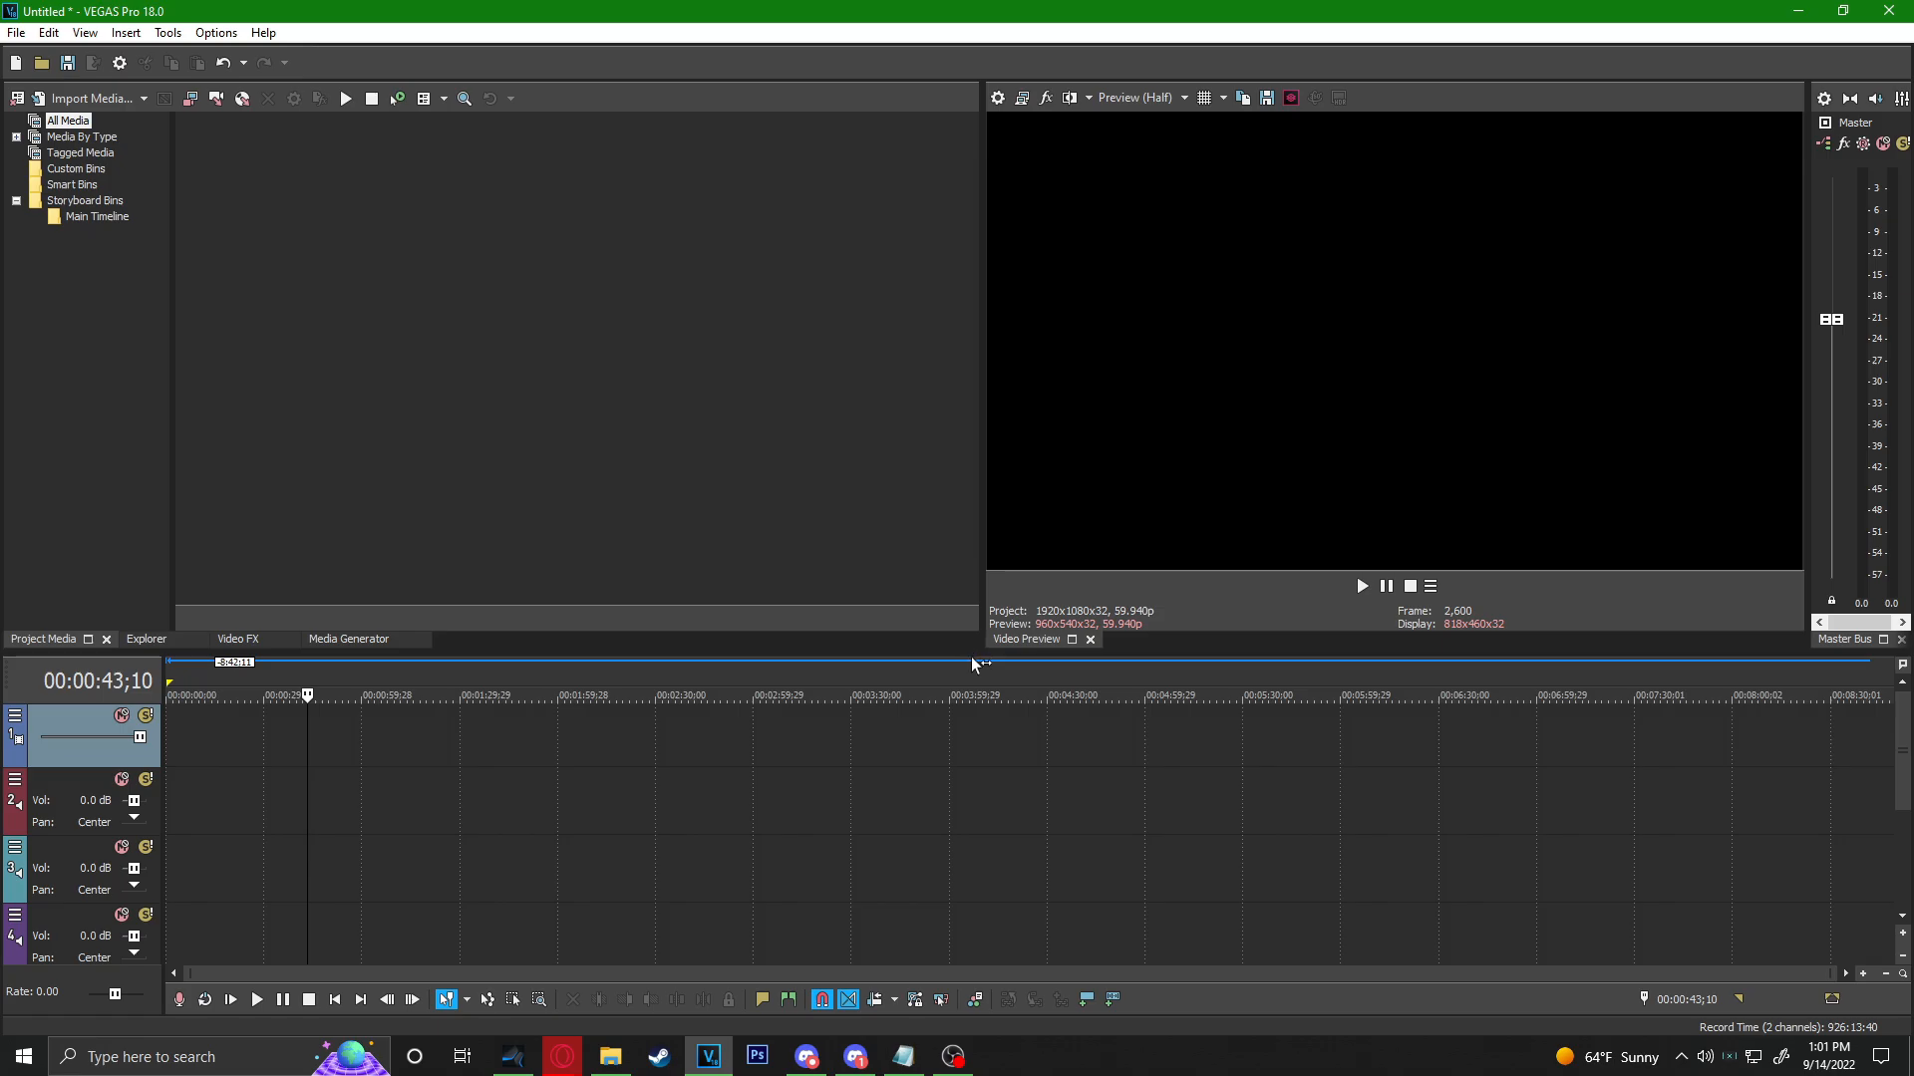
{"action": "mouse_move", "coordinate": [978, 662]}
{"action": "left_mouse_down"}
{"action": "mouse_move", "coordinate": [1002, 510]}
{"action": "mouse_move", "coordinate": [978, 657]}
{"action": "left_mouse_up"}
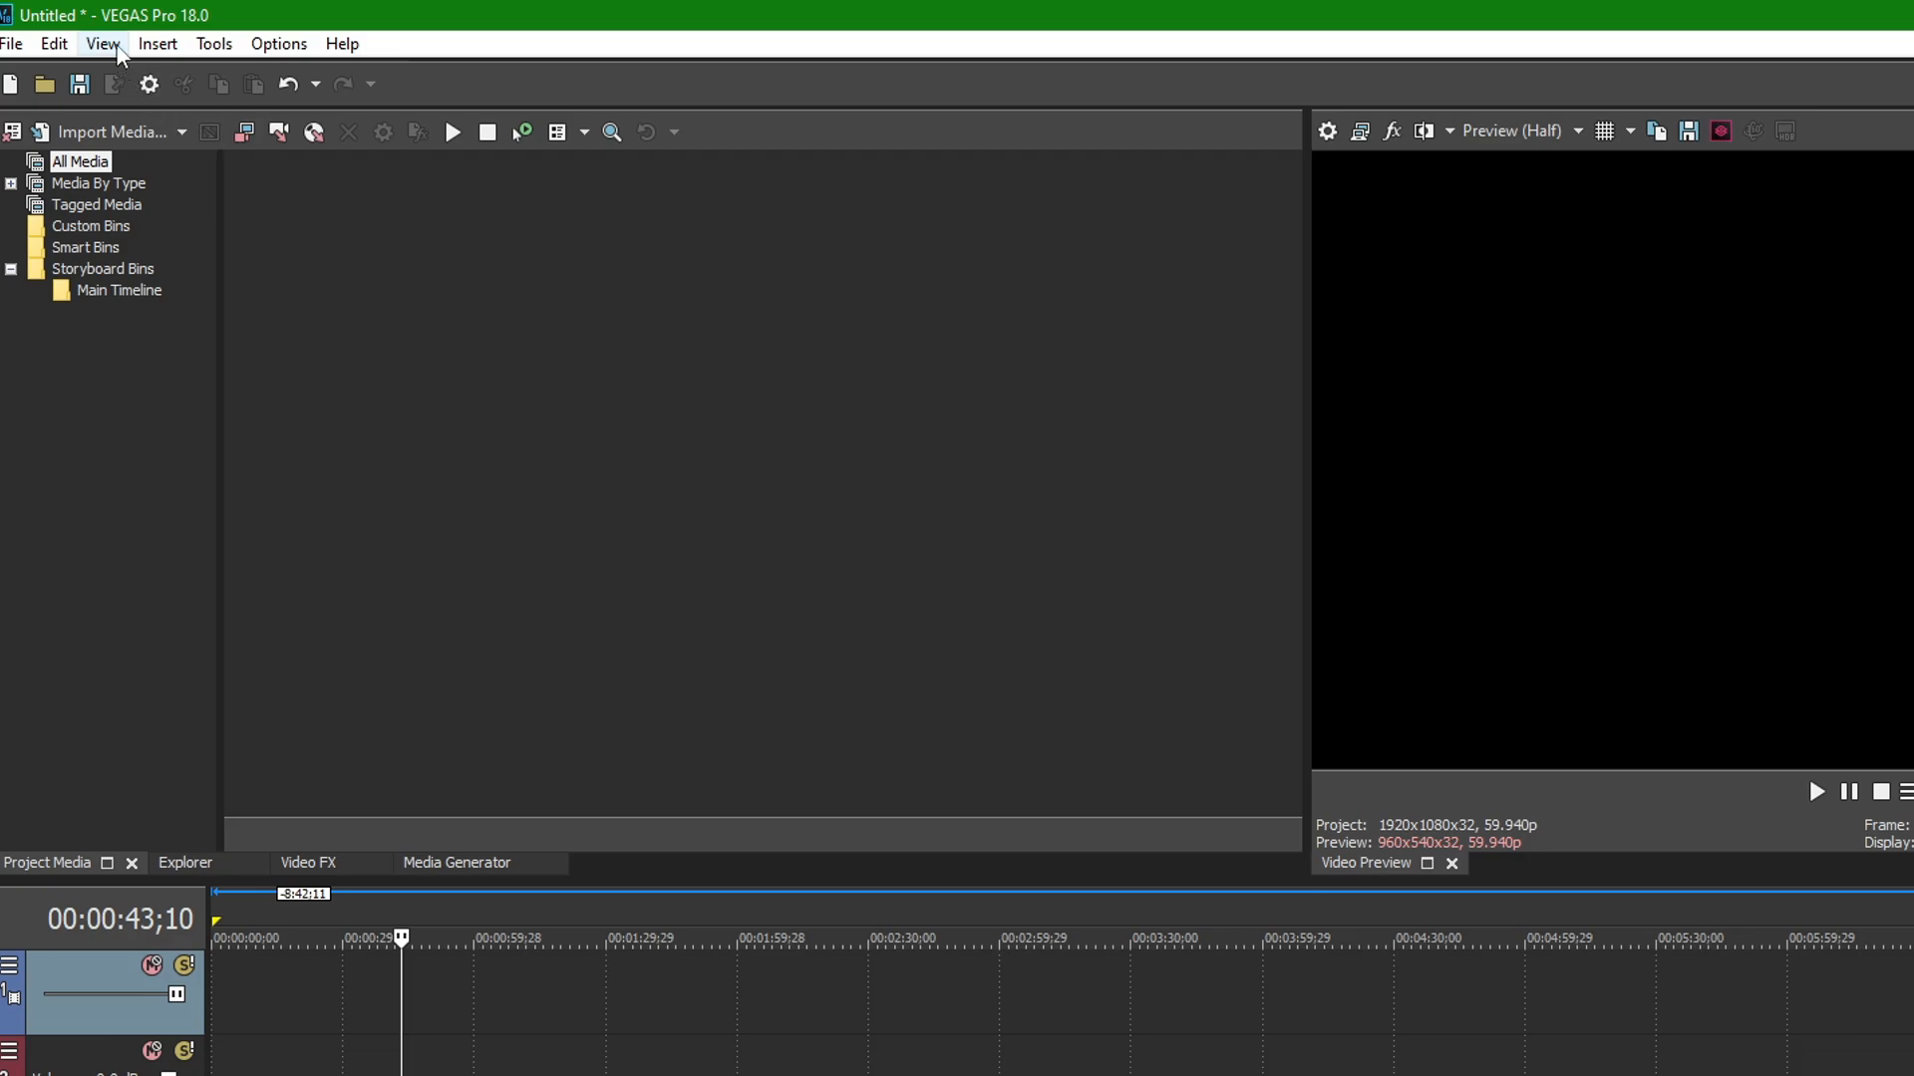
{"action": "left_click", "coordinate": [96, 35]}
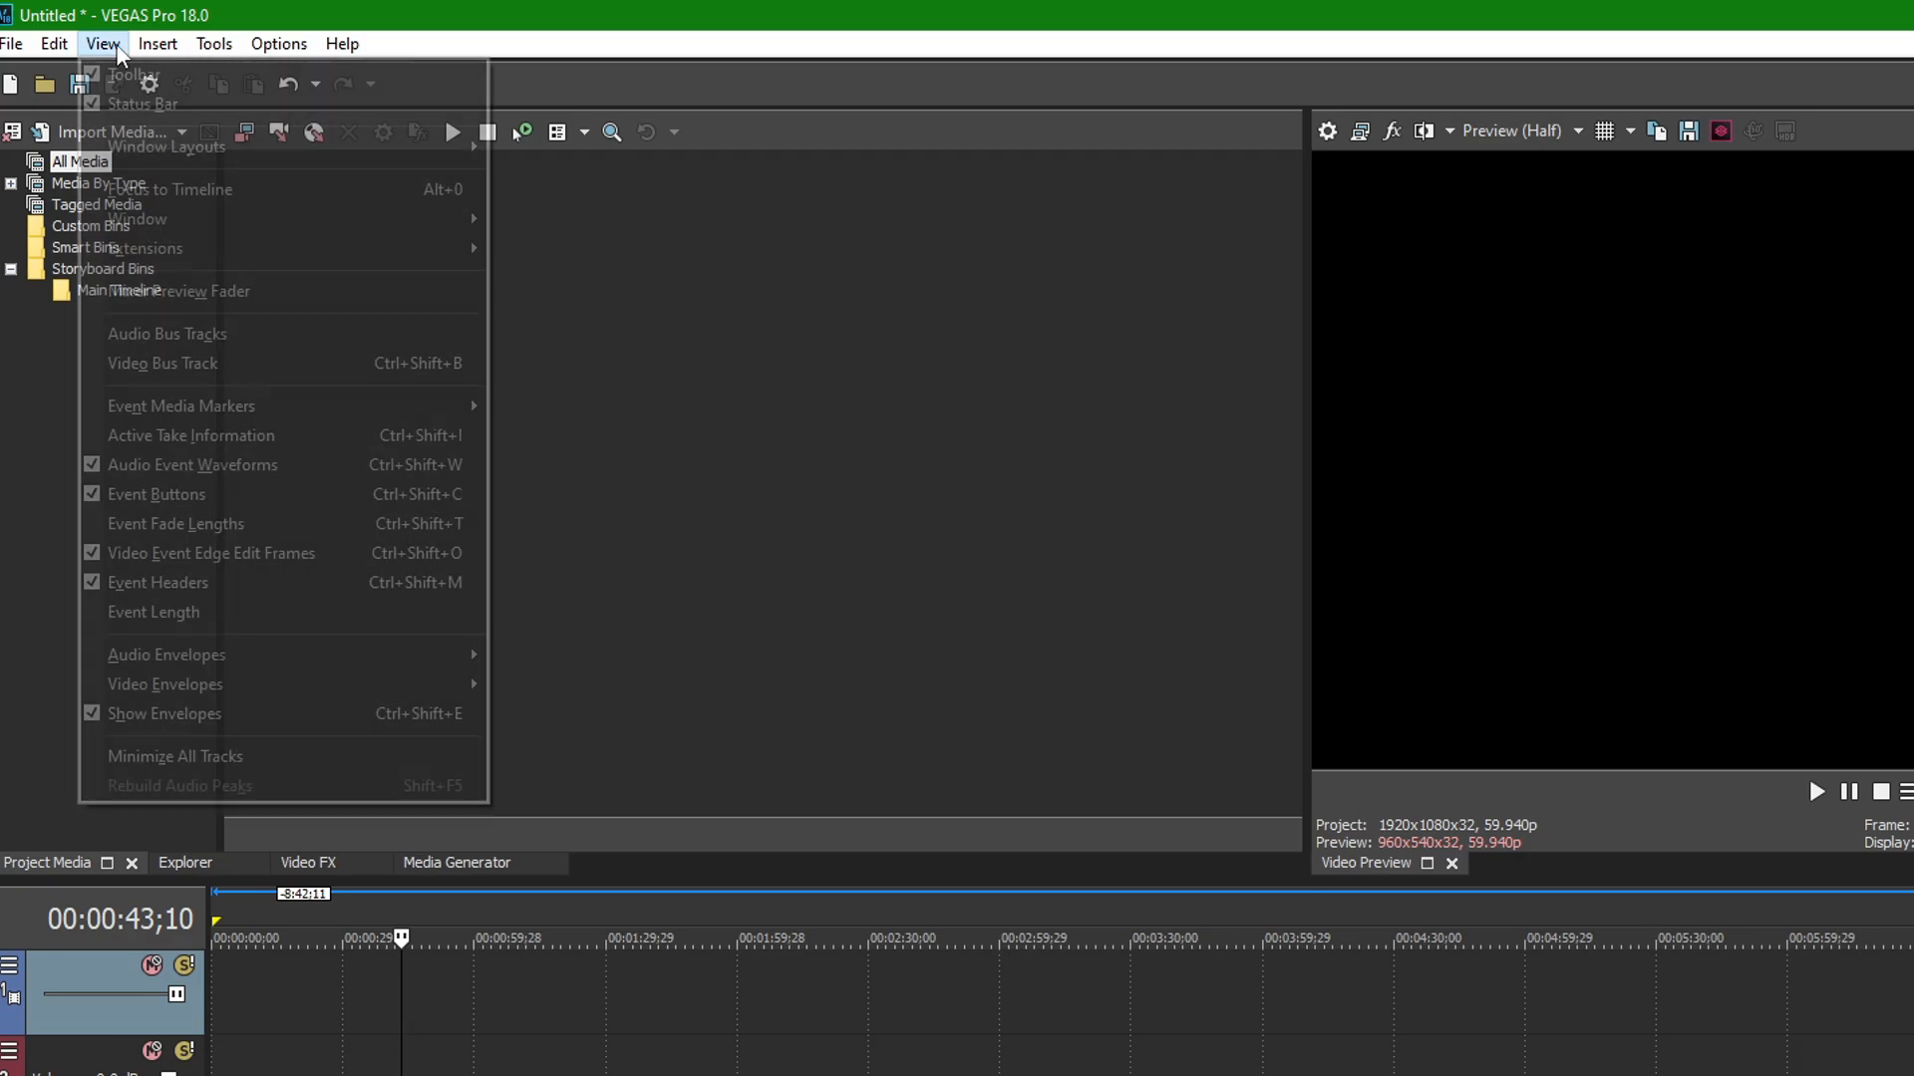
{"action": "mouse_move", "coordinate": [447, 147]}
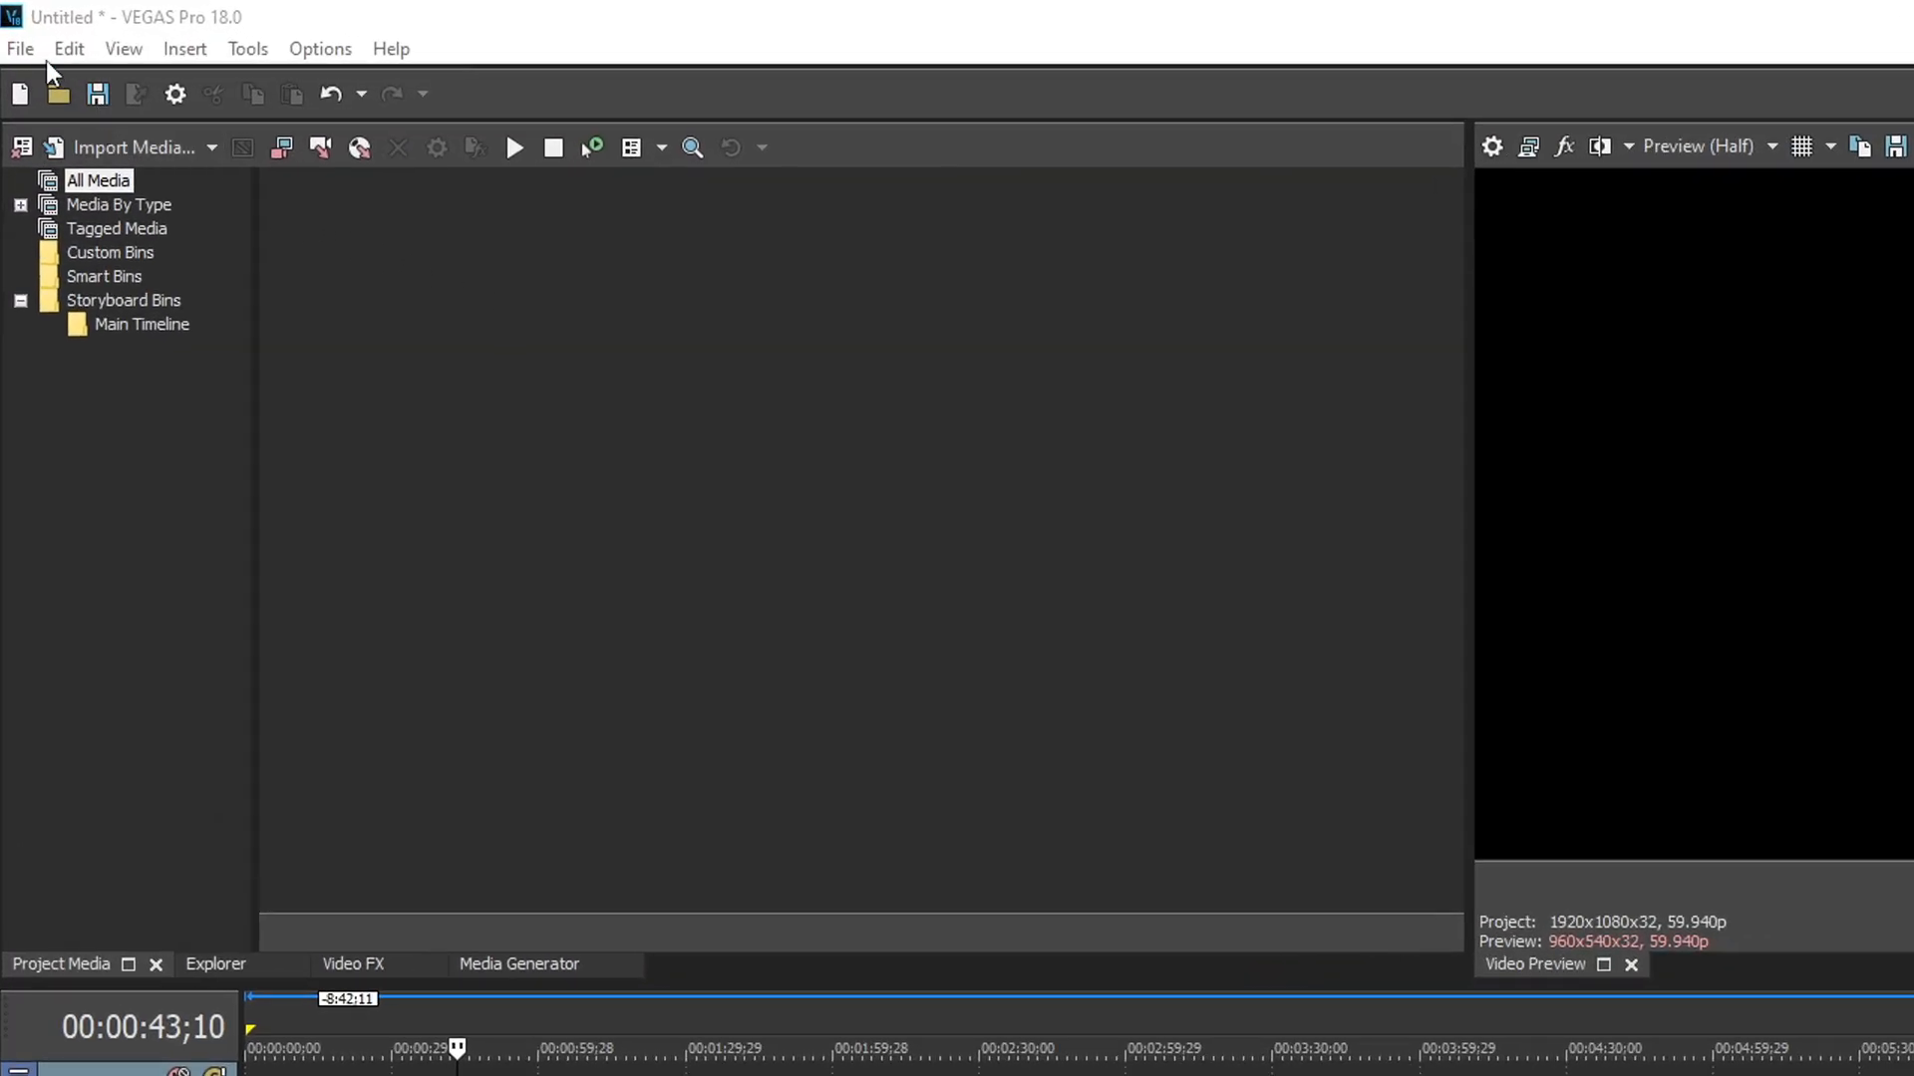
{"action": "left_click", "coordinate": [42, 52]}
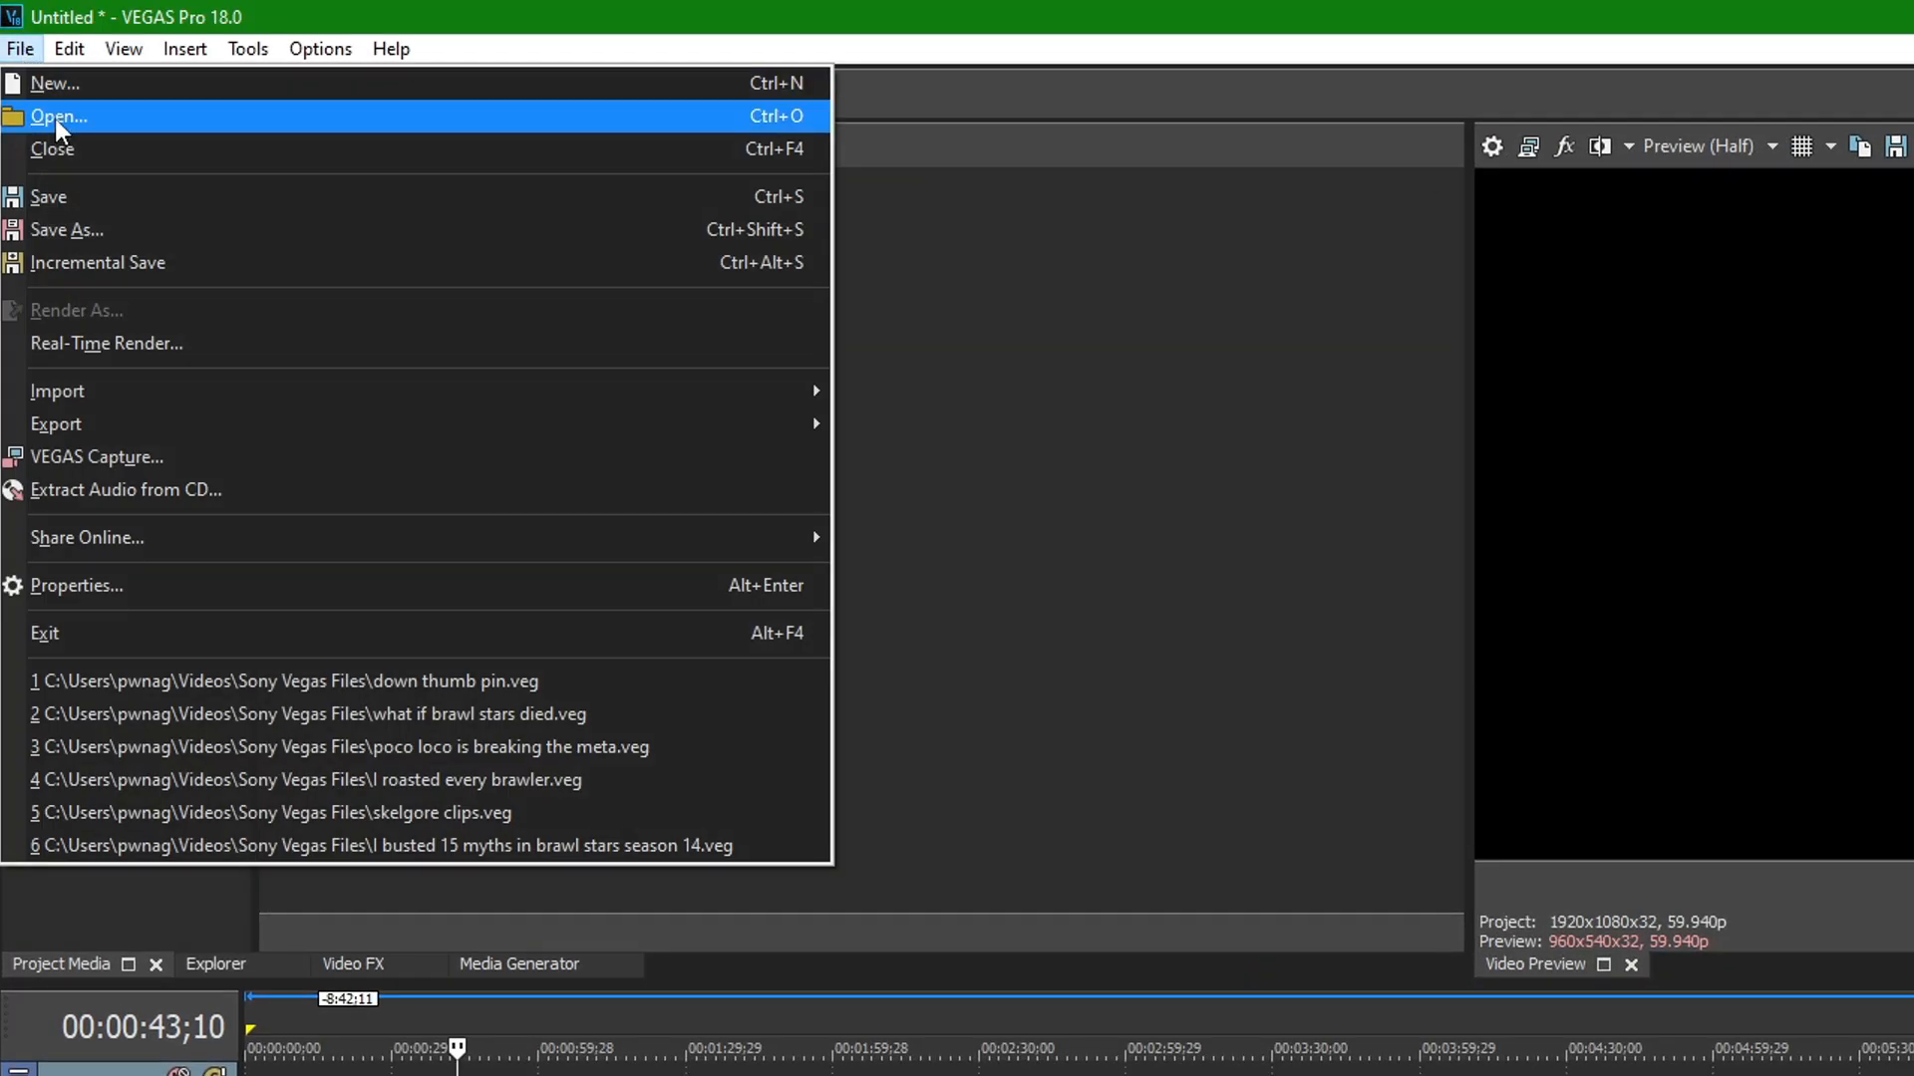
{"action": "left_click", "coordinate": [1152, 359]}
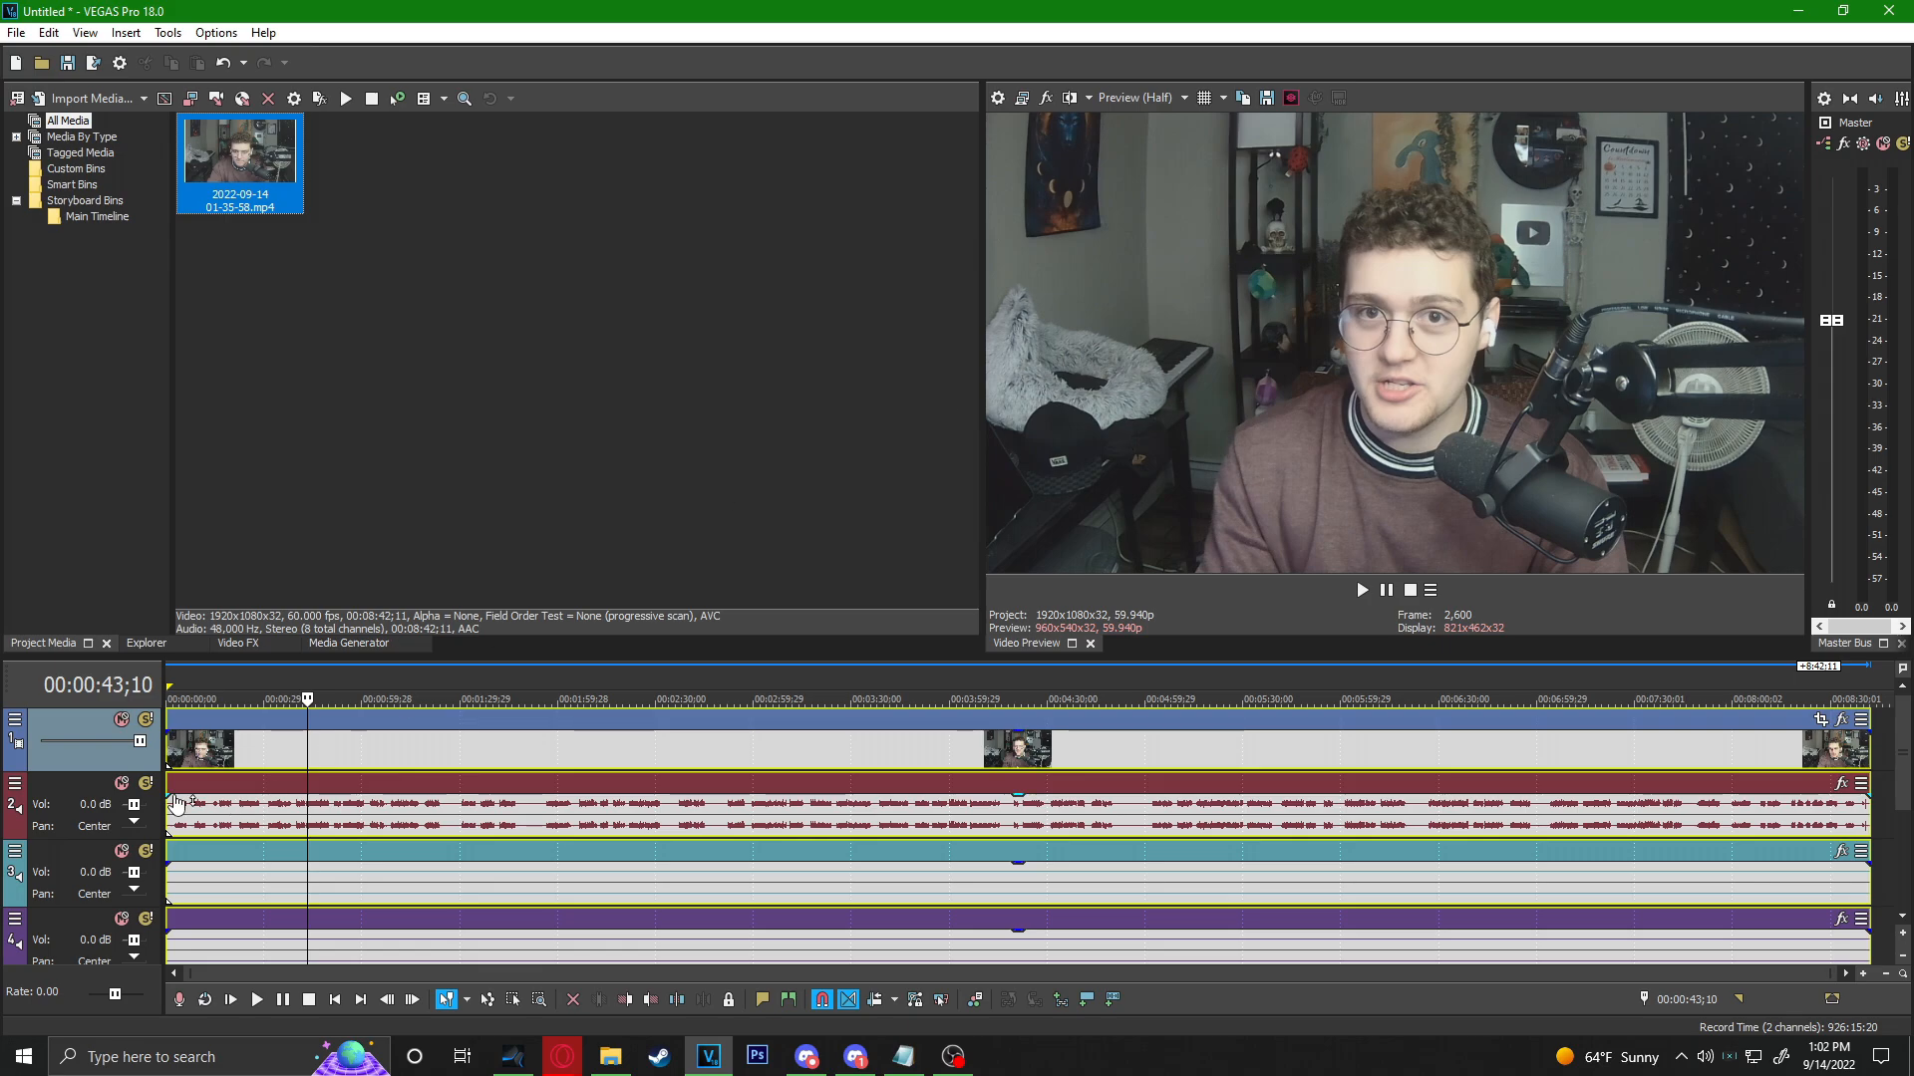
Shift the recording and its audio about 3 seconds later on the timeline, leaving a gap at the beginning.
{"action": "left_click", "coordinate": [174, 747]}
{"action": "scroll", "coordinate": [176, 746], "scroll_direction": "up", "scroll_amount": 6}
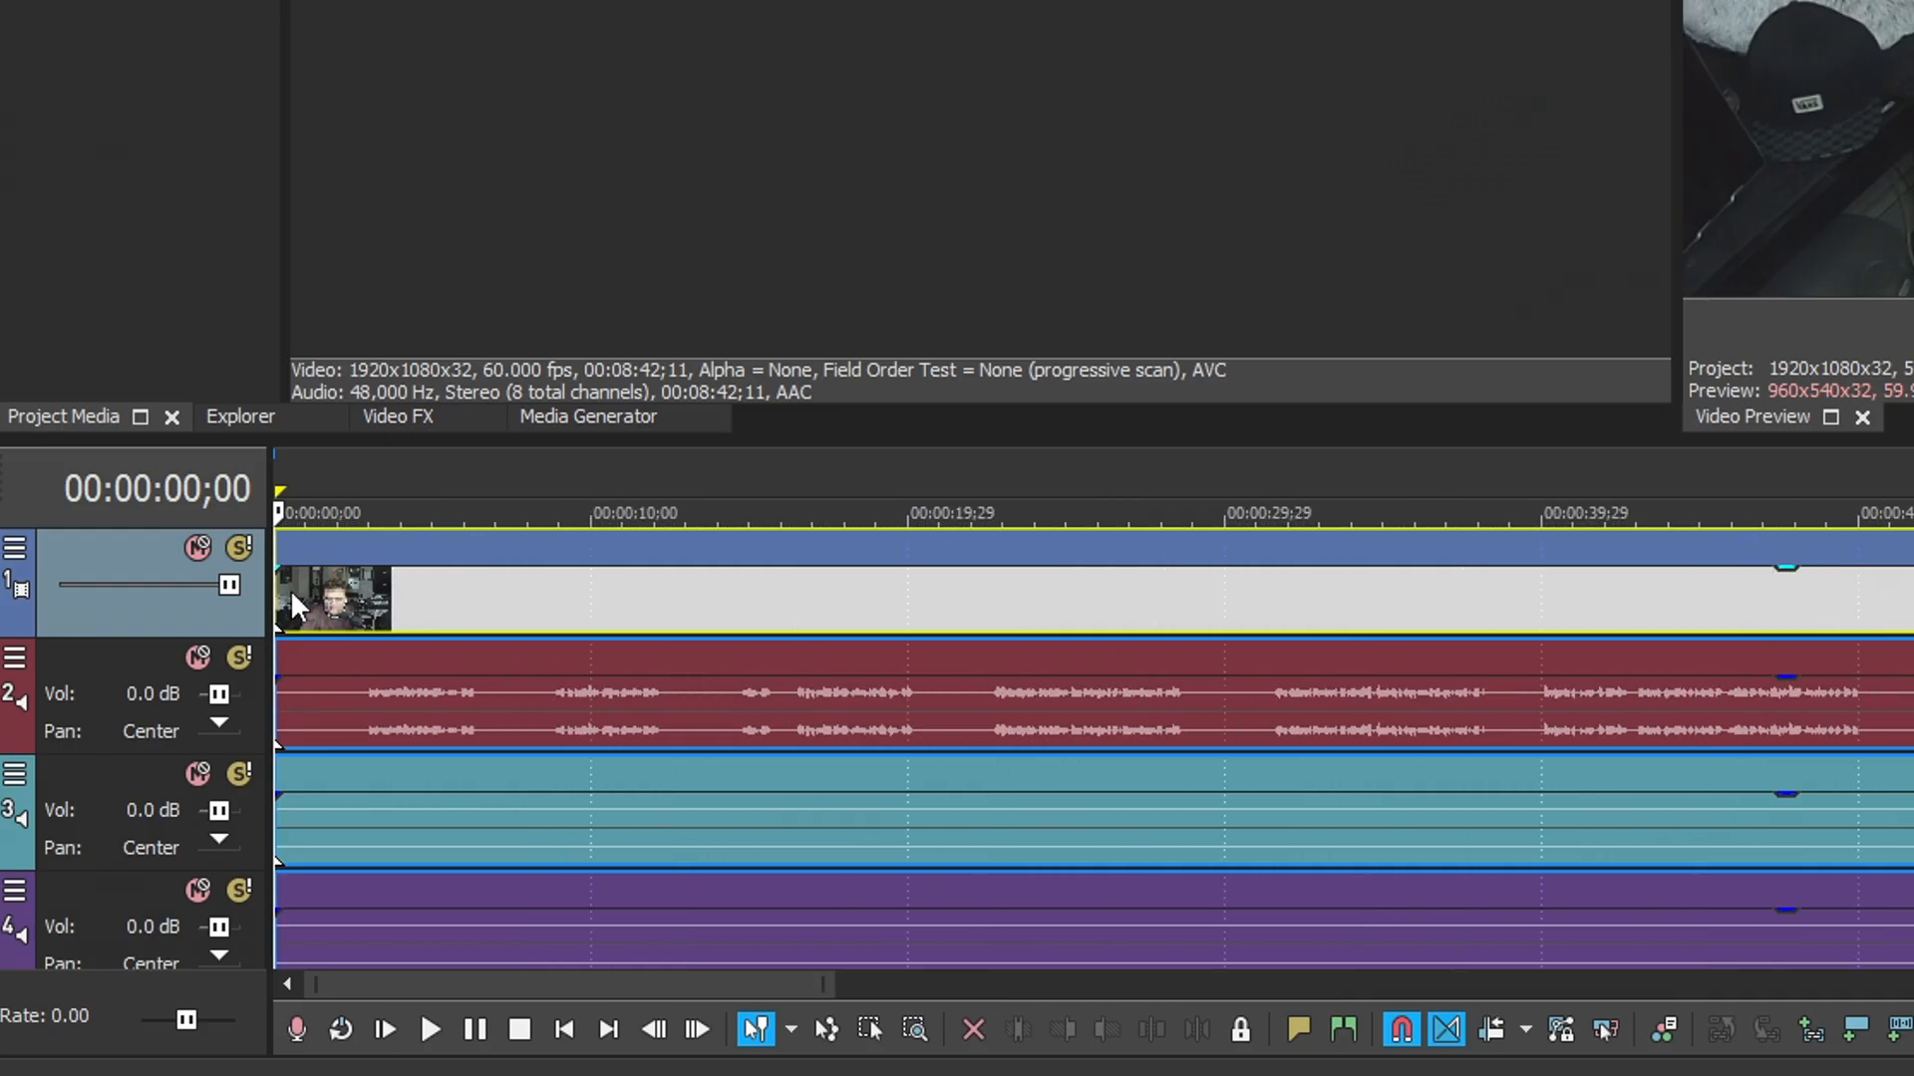
{"action": "left_click_drag", "start_coordinate": [290, 598], "coordinate": [390, 598]}
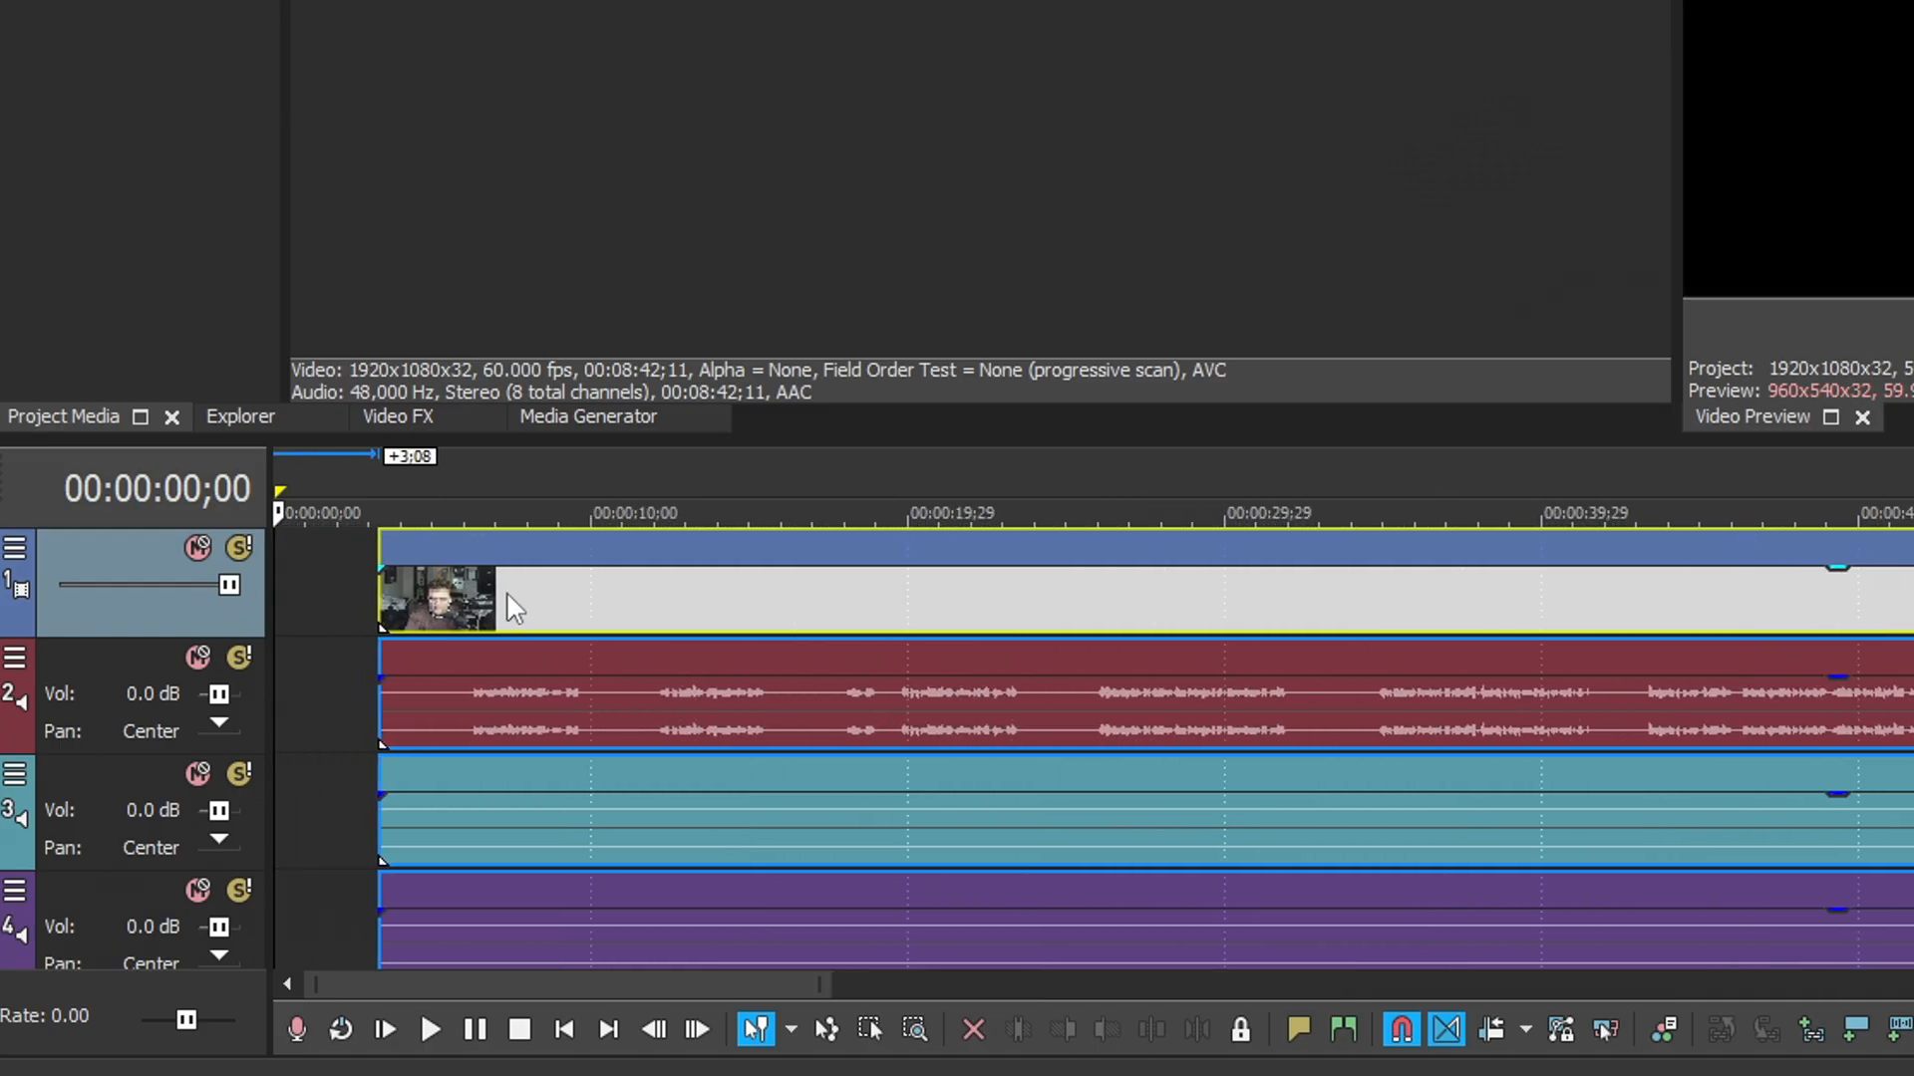
{"action": "scroll", "coordinate": [279, 469], "scroll_direction": "up", "scroll_amount": 5}
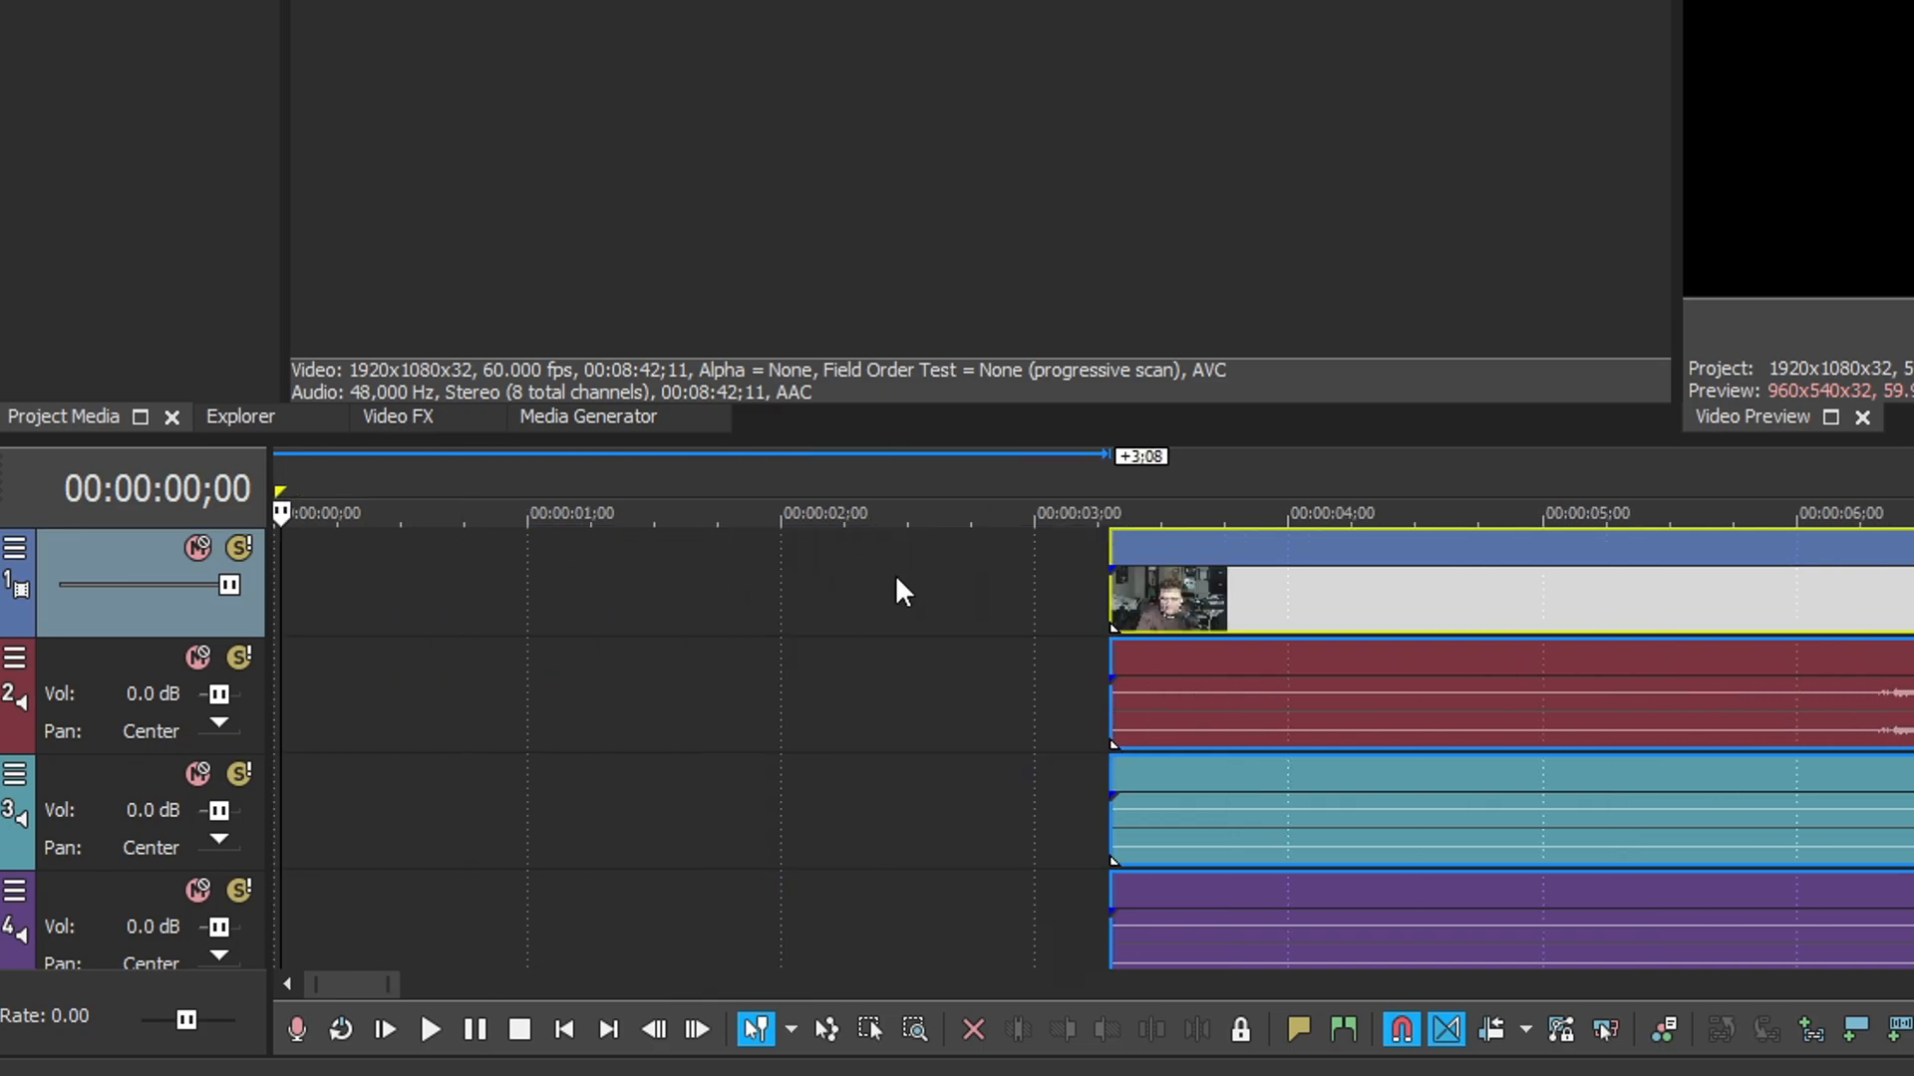
{"action": "scroll", "coordinate": [429, 588], "scroll_direction": "down", "scroll_amount": 3}
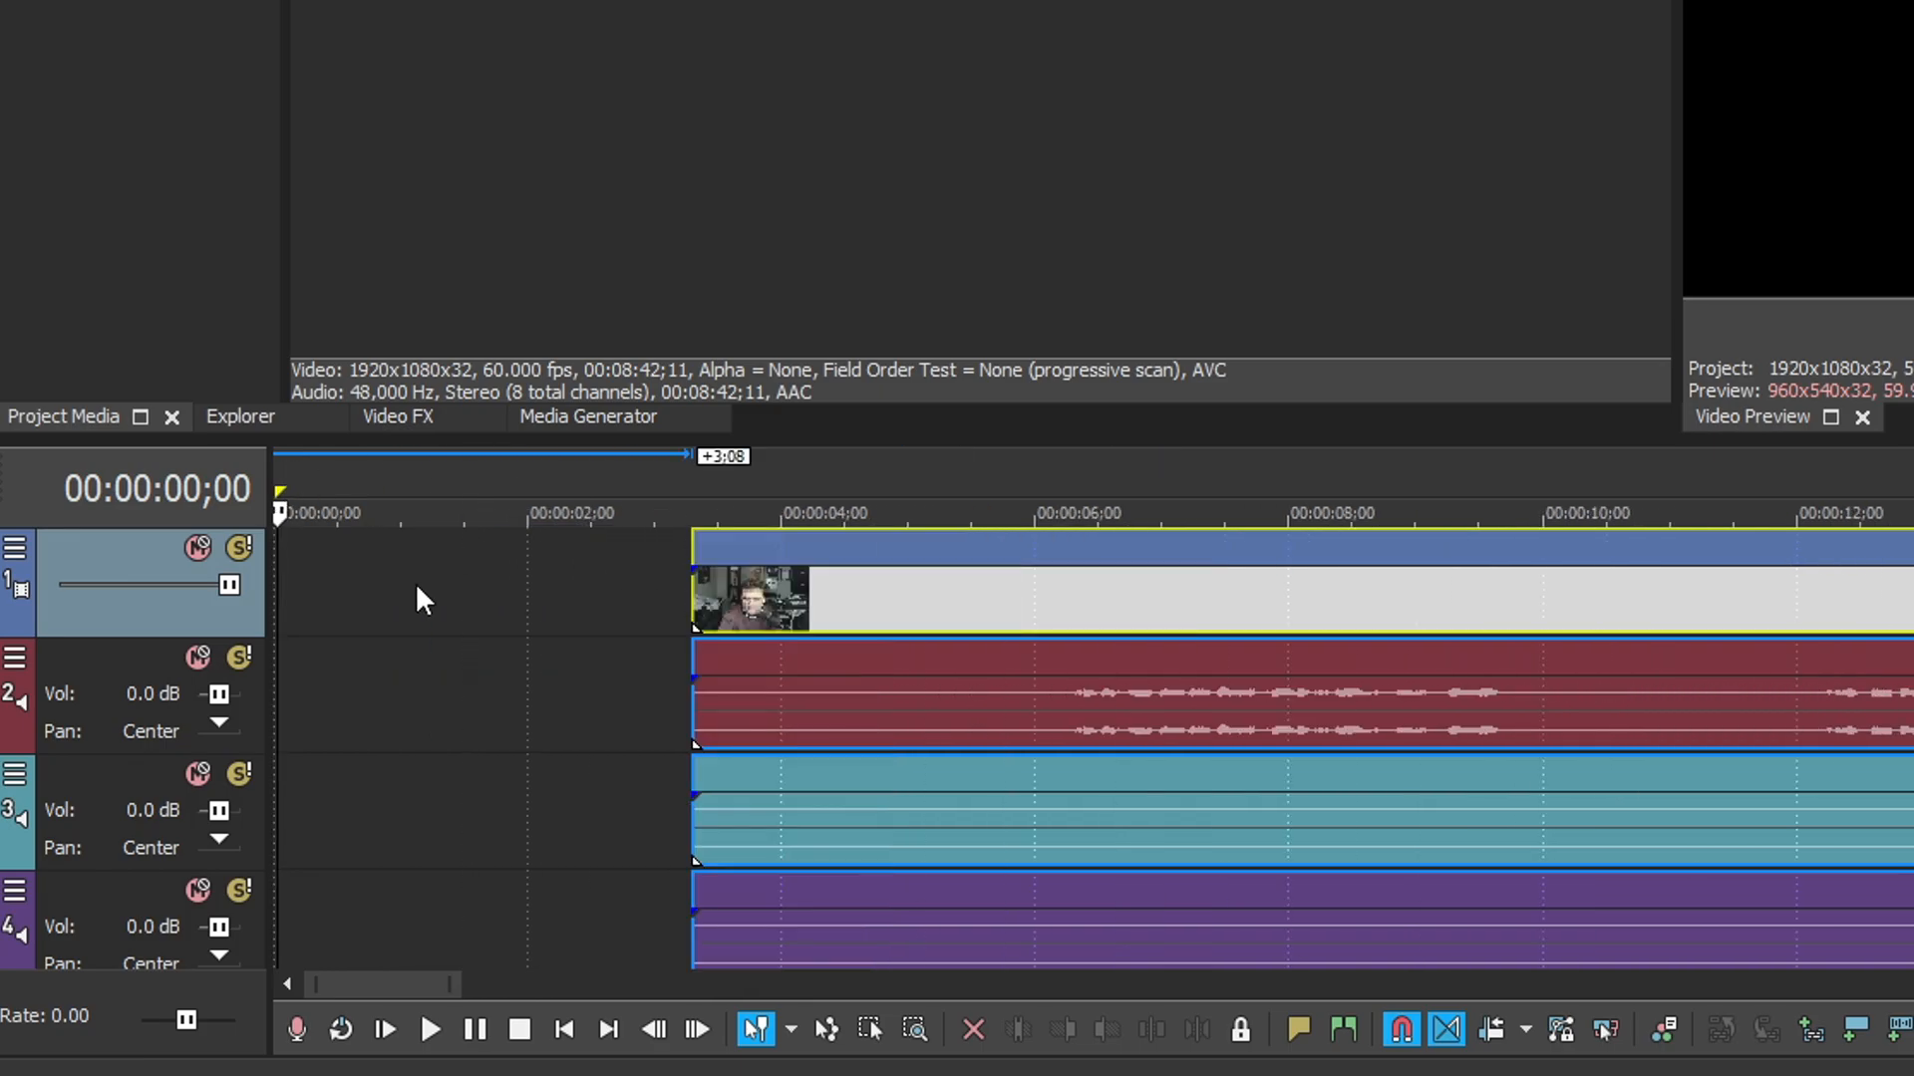
{"action": "scroll", "coordinate": [429, 588], "scroll_direction": "up", "scroll_amount": 2}
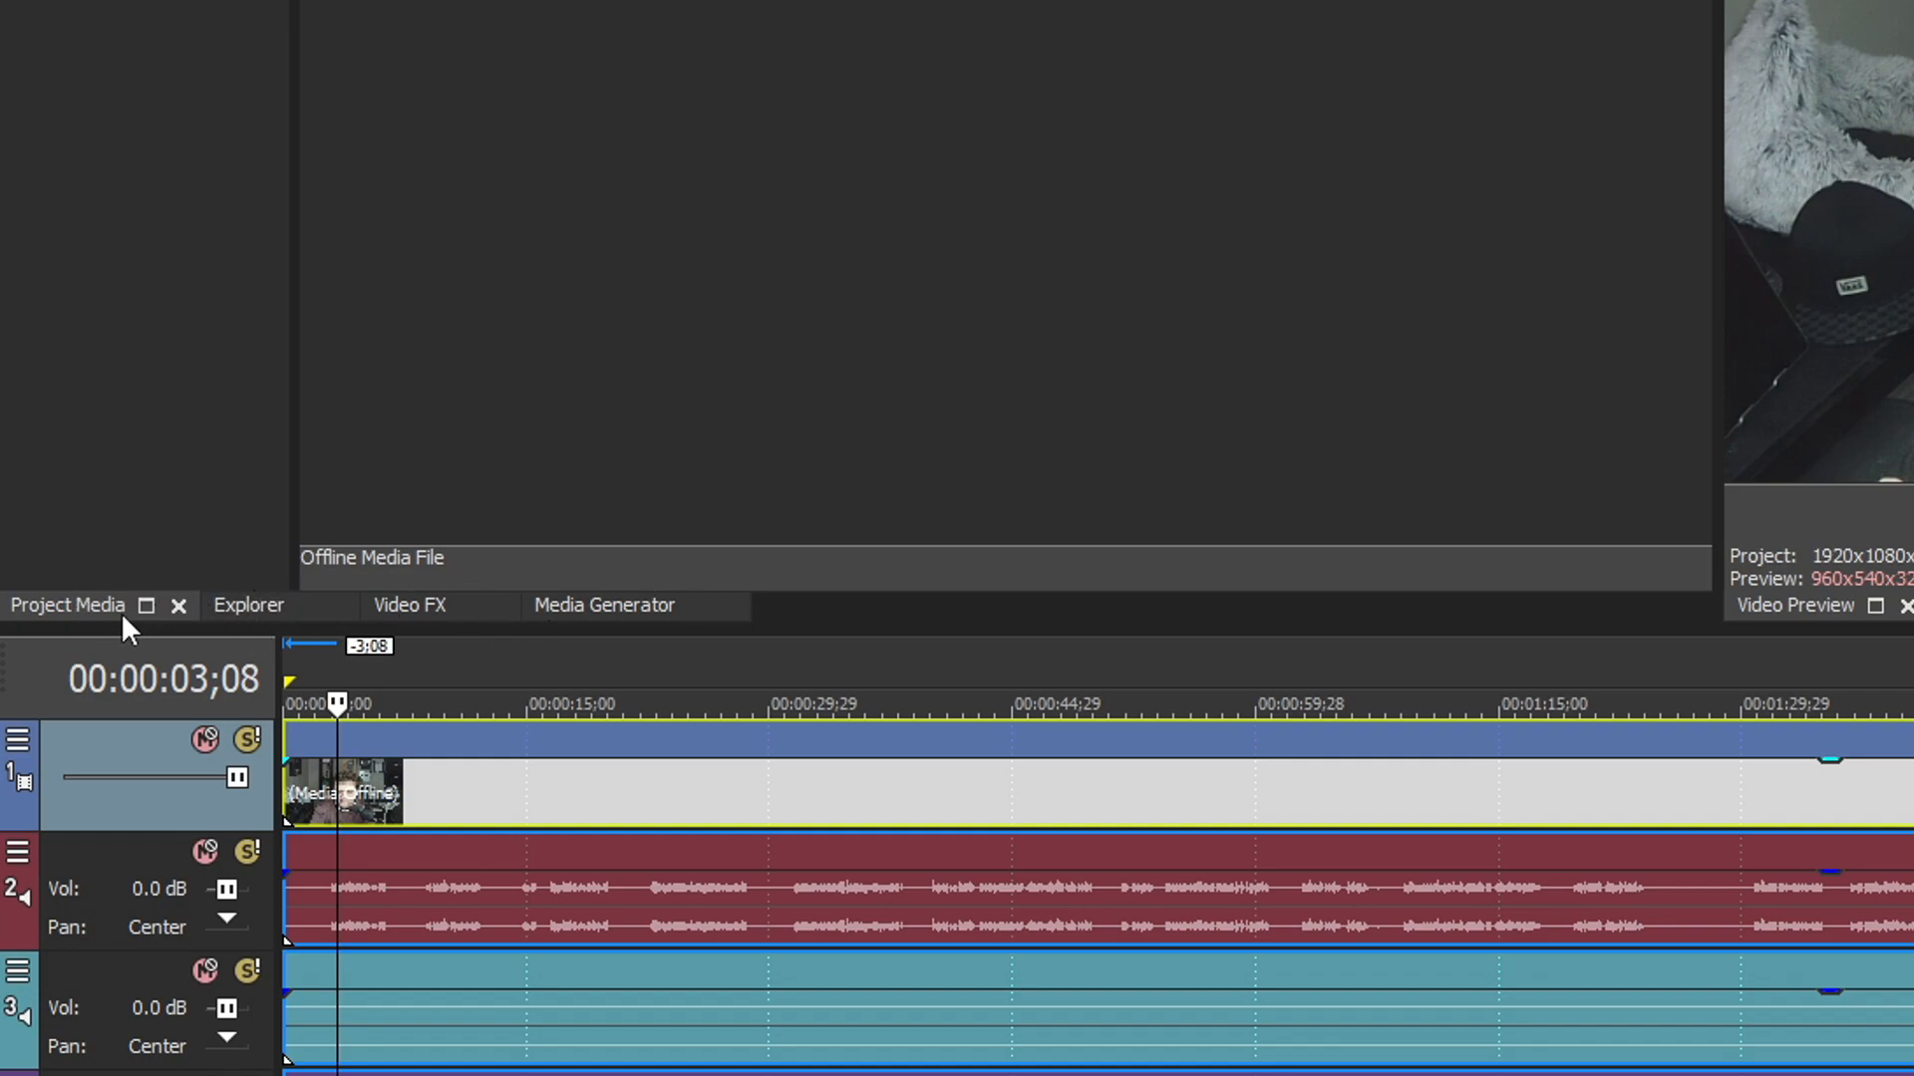
Look through the Explorer, the Video FX and the Media Generator presets, and return to the project media.
{"action": "left_click", "coordinate": [287, 616]}
{"action": "left_click", "coordinate": [408, 598]}
{"action": "left_click", "coordinate": [608, 608]}
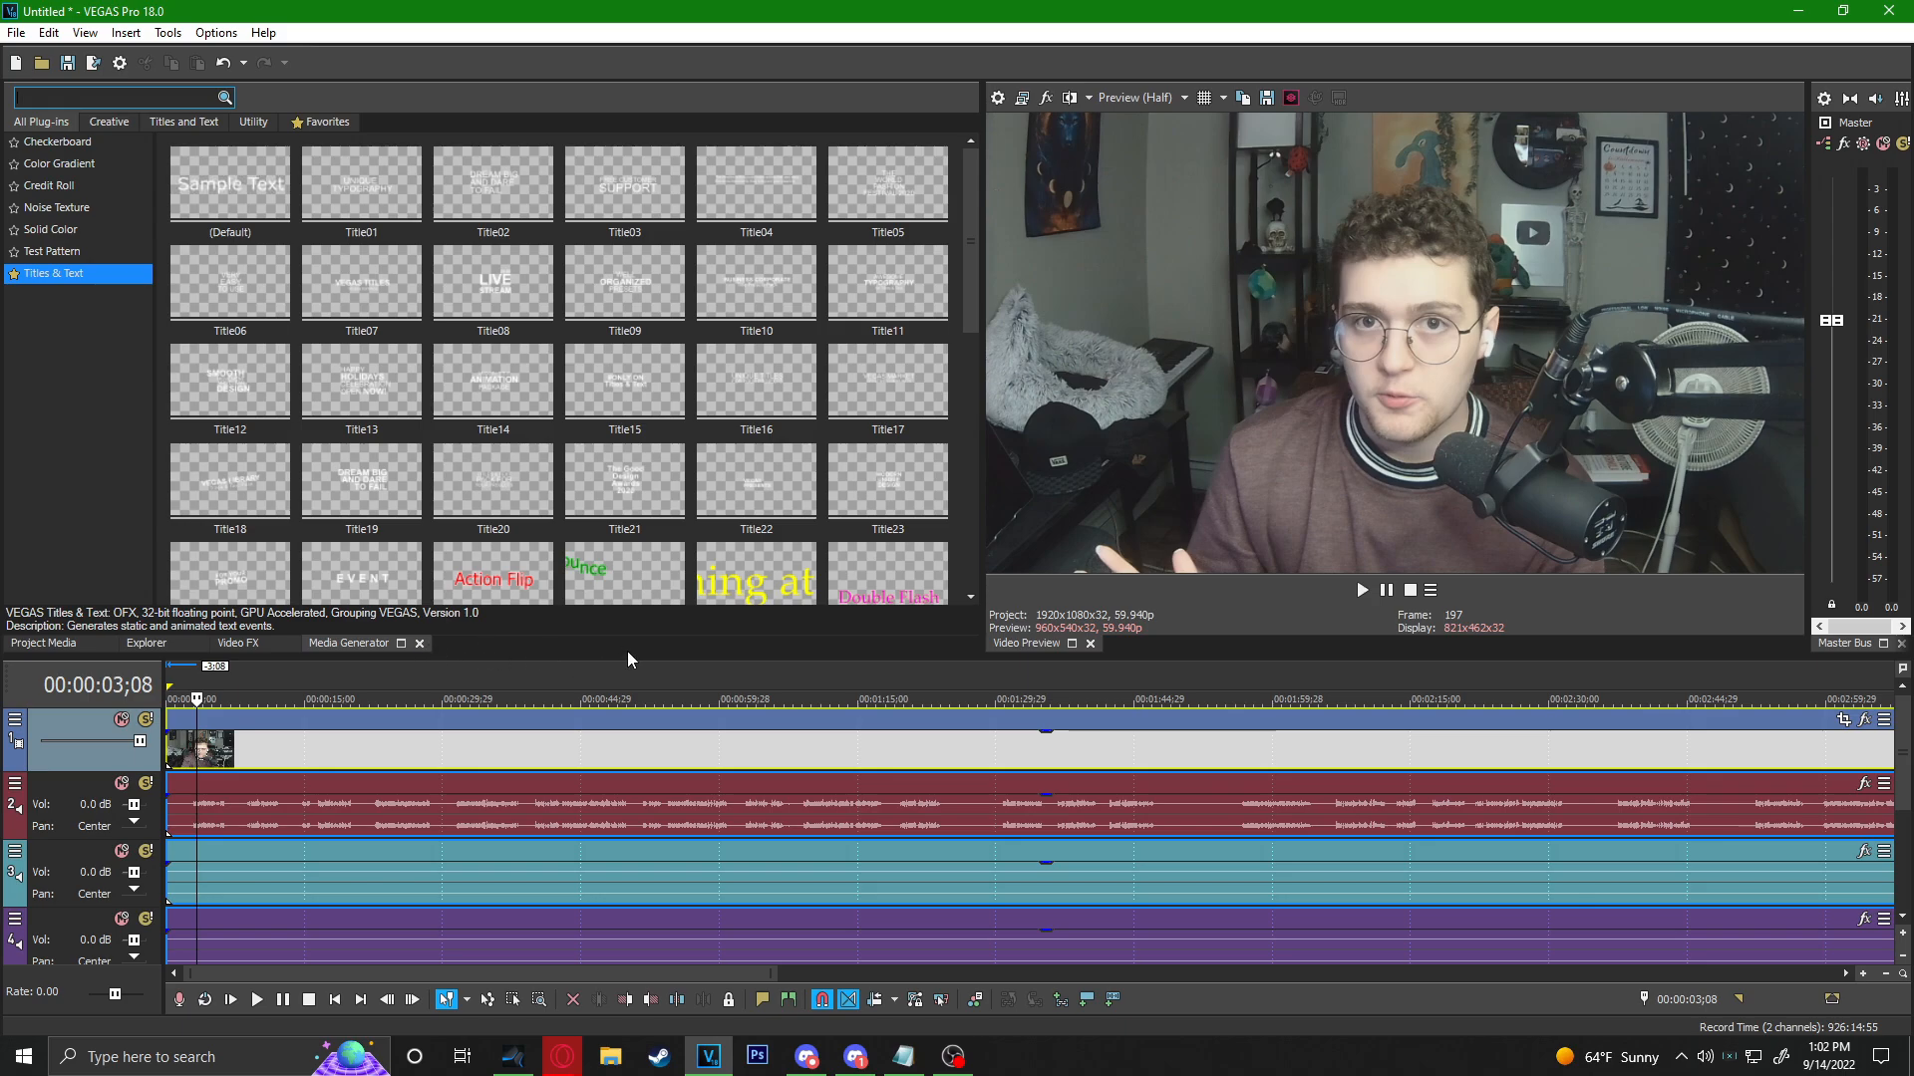
{"action": "left_click", "coordinate": [40, 643]}
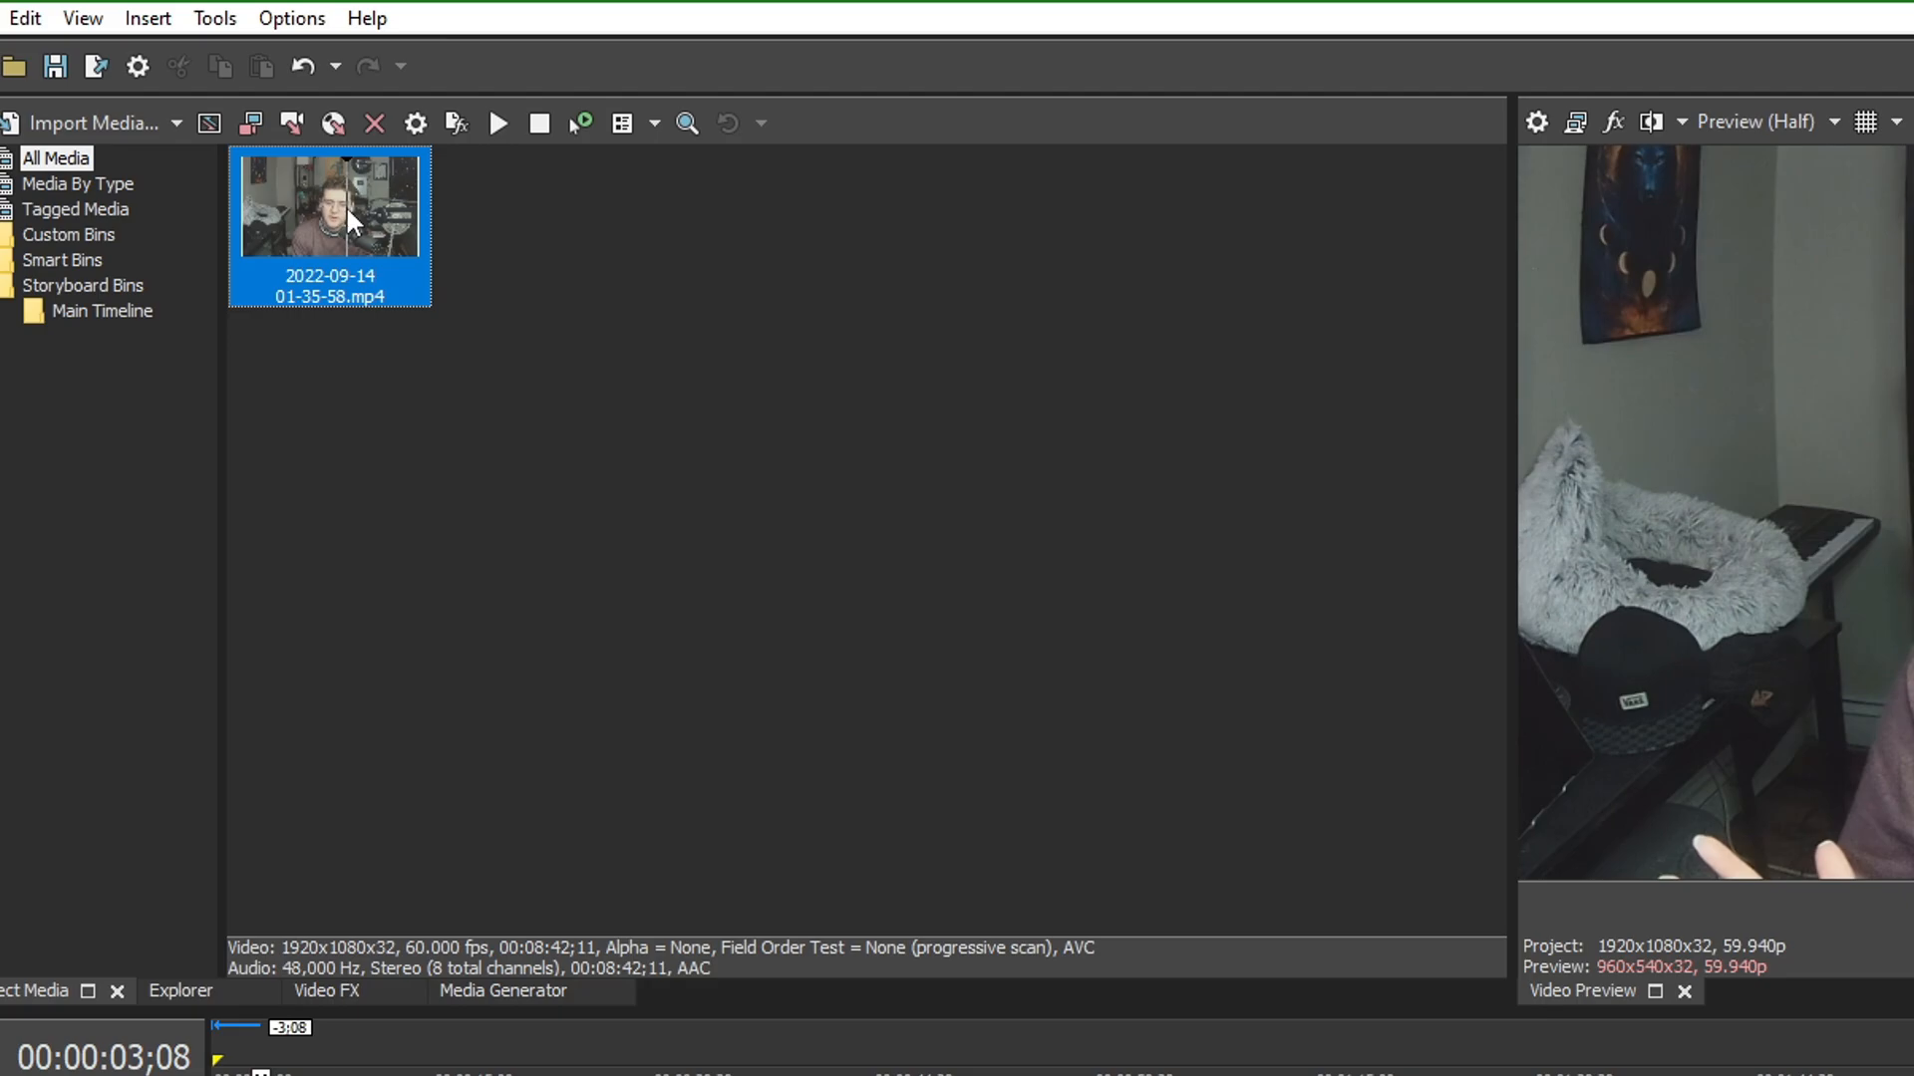
{"action": "right_click", "coordinate": [249, 150]}
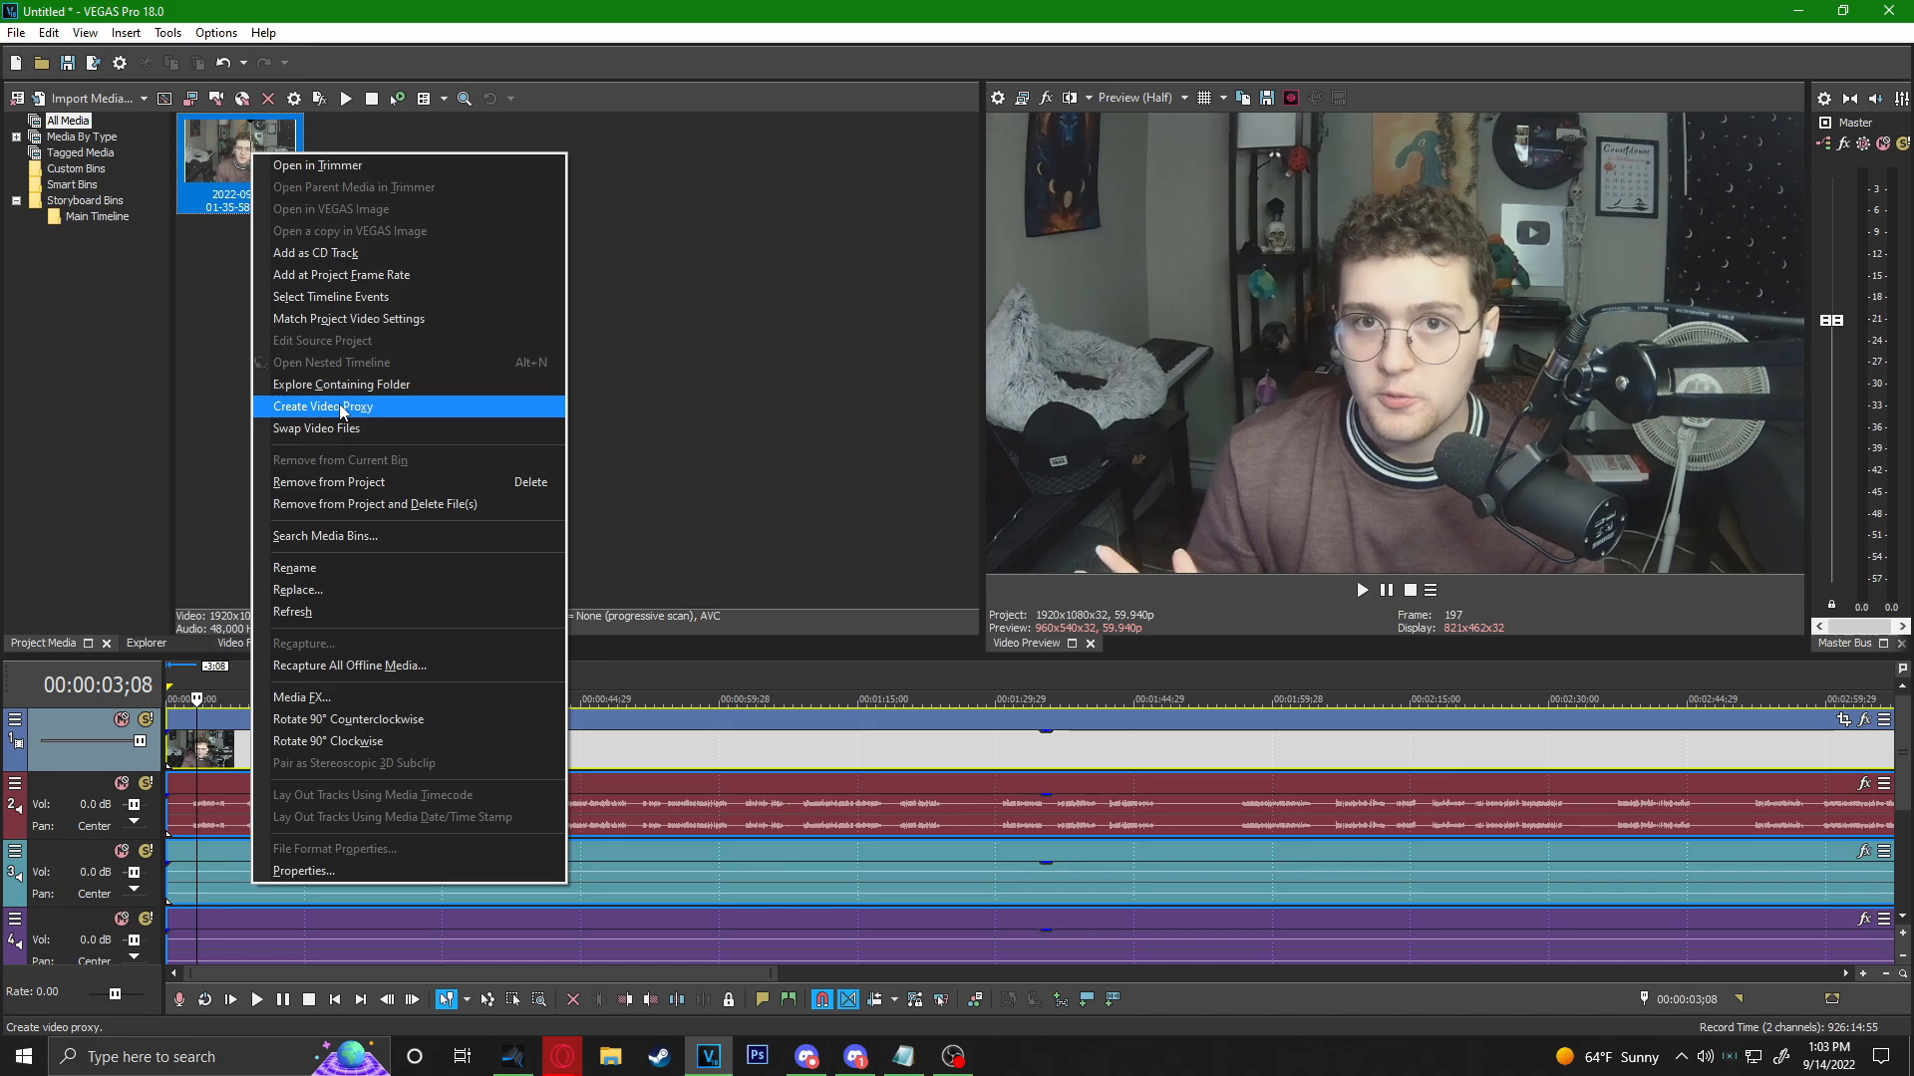
{"action": "left_click", "coordinate": [341, 407]}
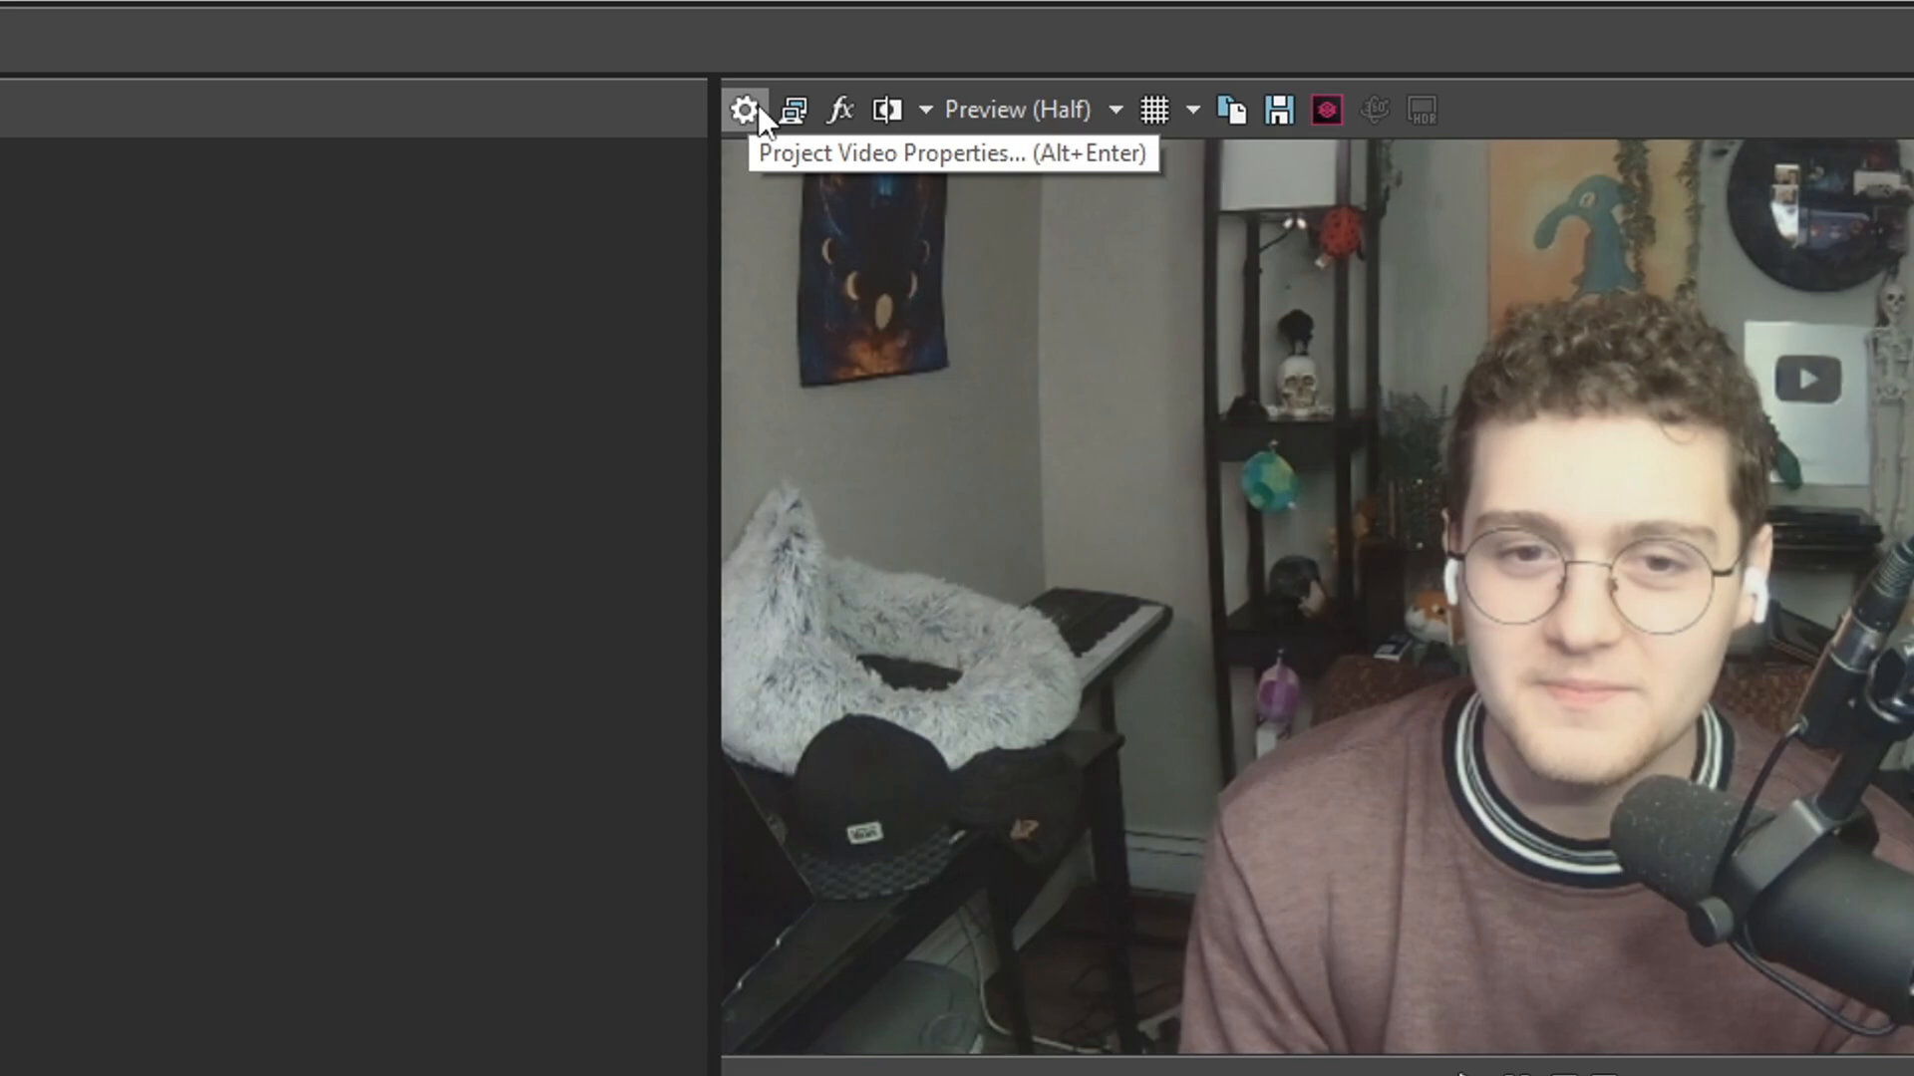
Apply the YouTube Rendering project properties as the settings for all new projects, and choose the audio sample rate.
{"action": "left_click", "coordinate": [755, 108]}
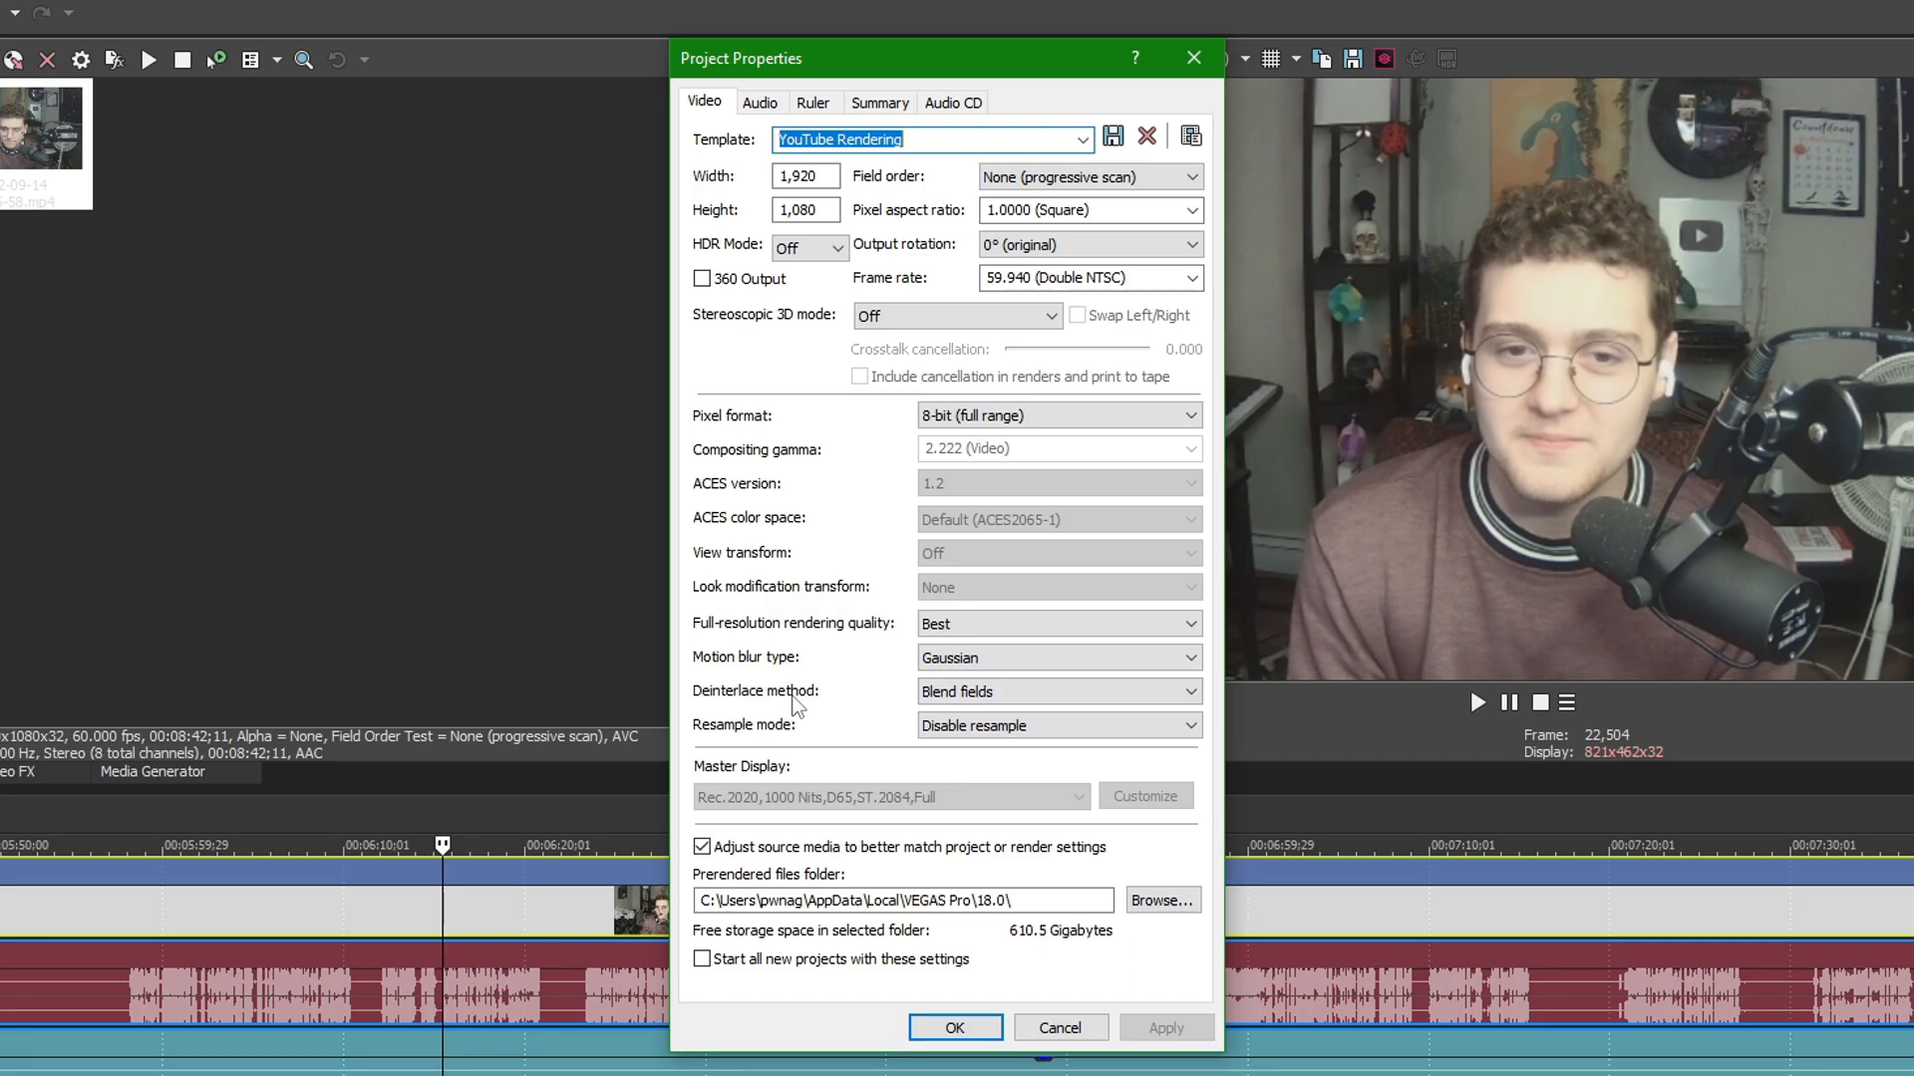
{"action": "left_click", "coordinate": [879, 140]}
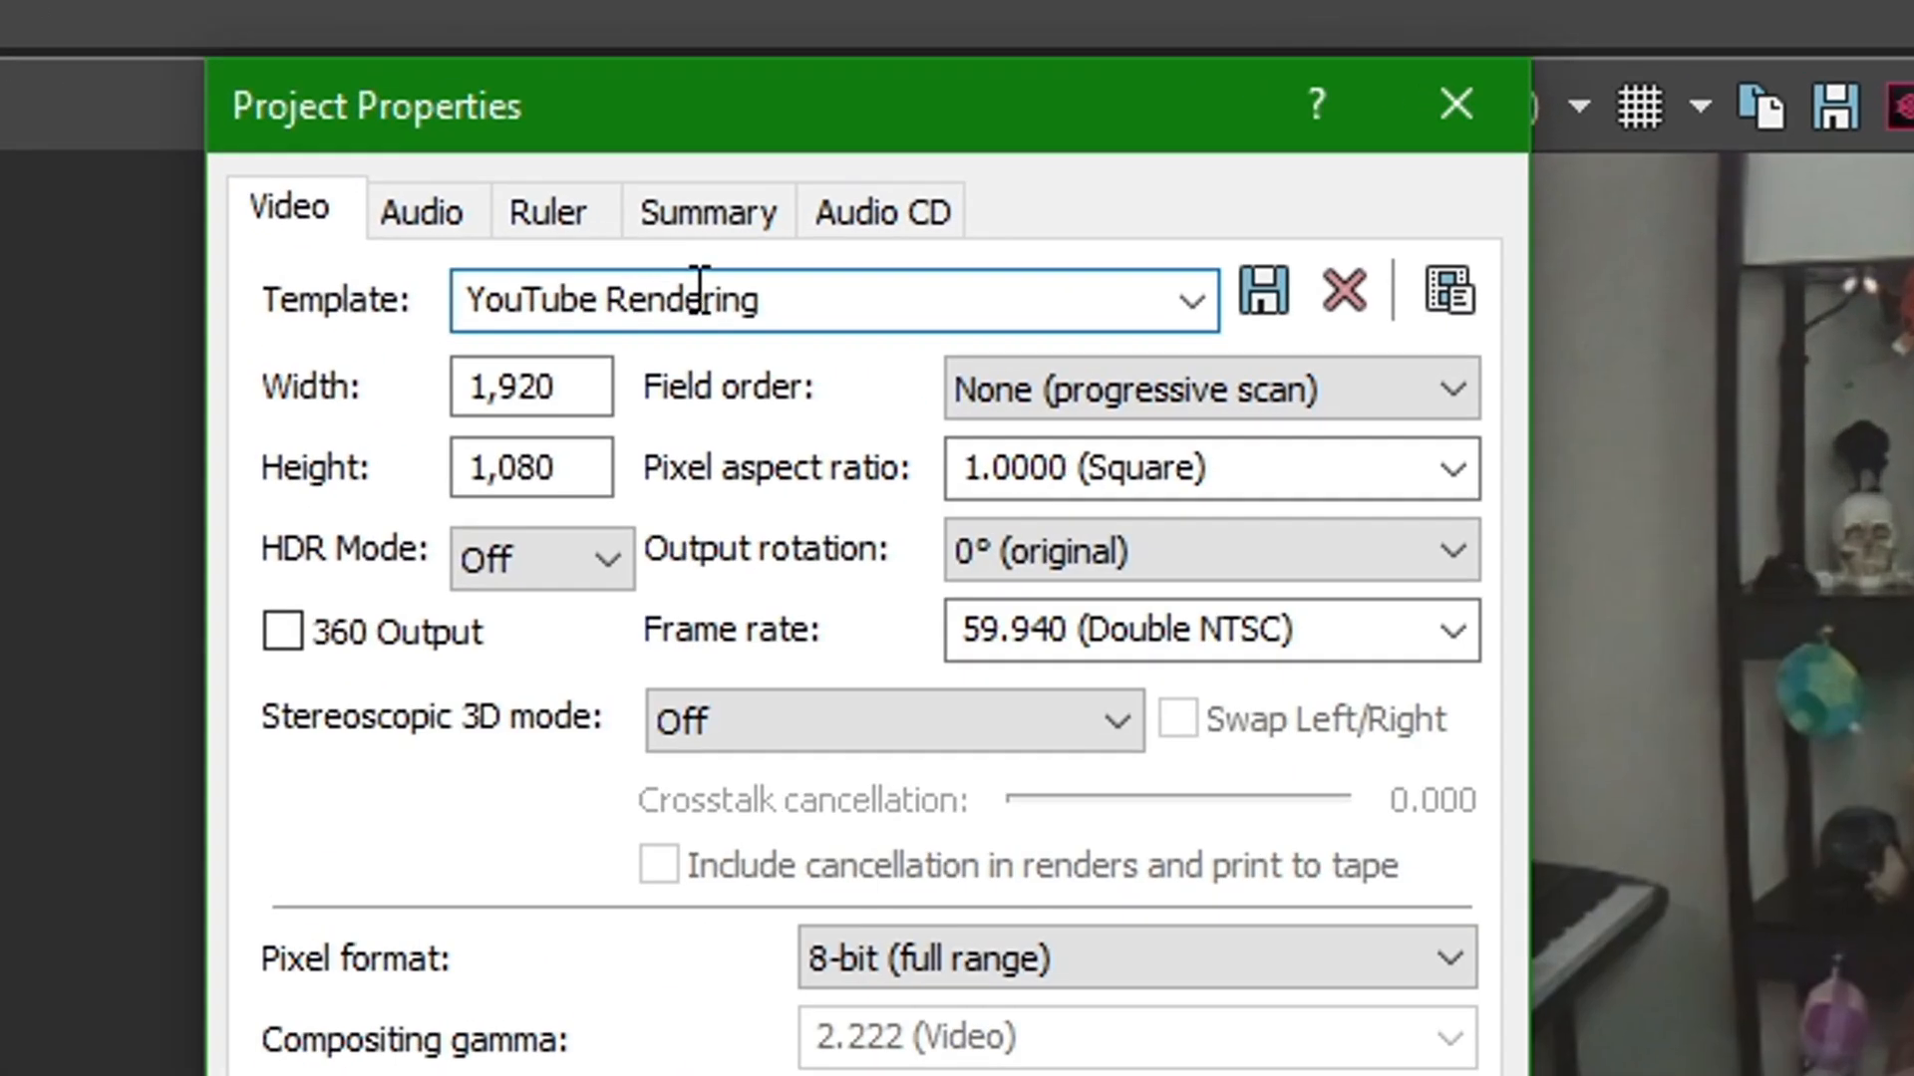
{"action": "left_click_drag", "start_coordinate": [770, 139], "coordinate": [994, 138]}
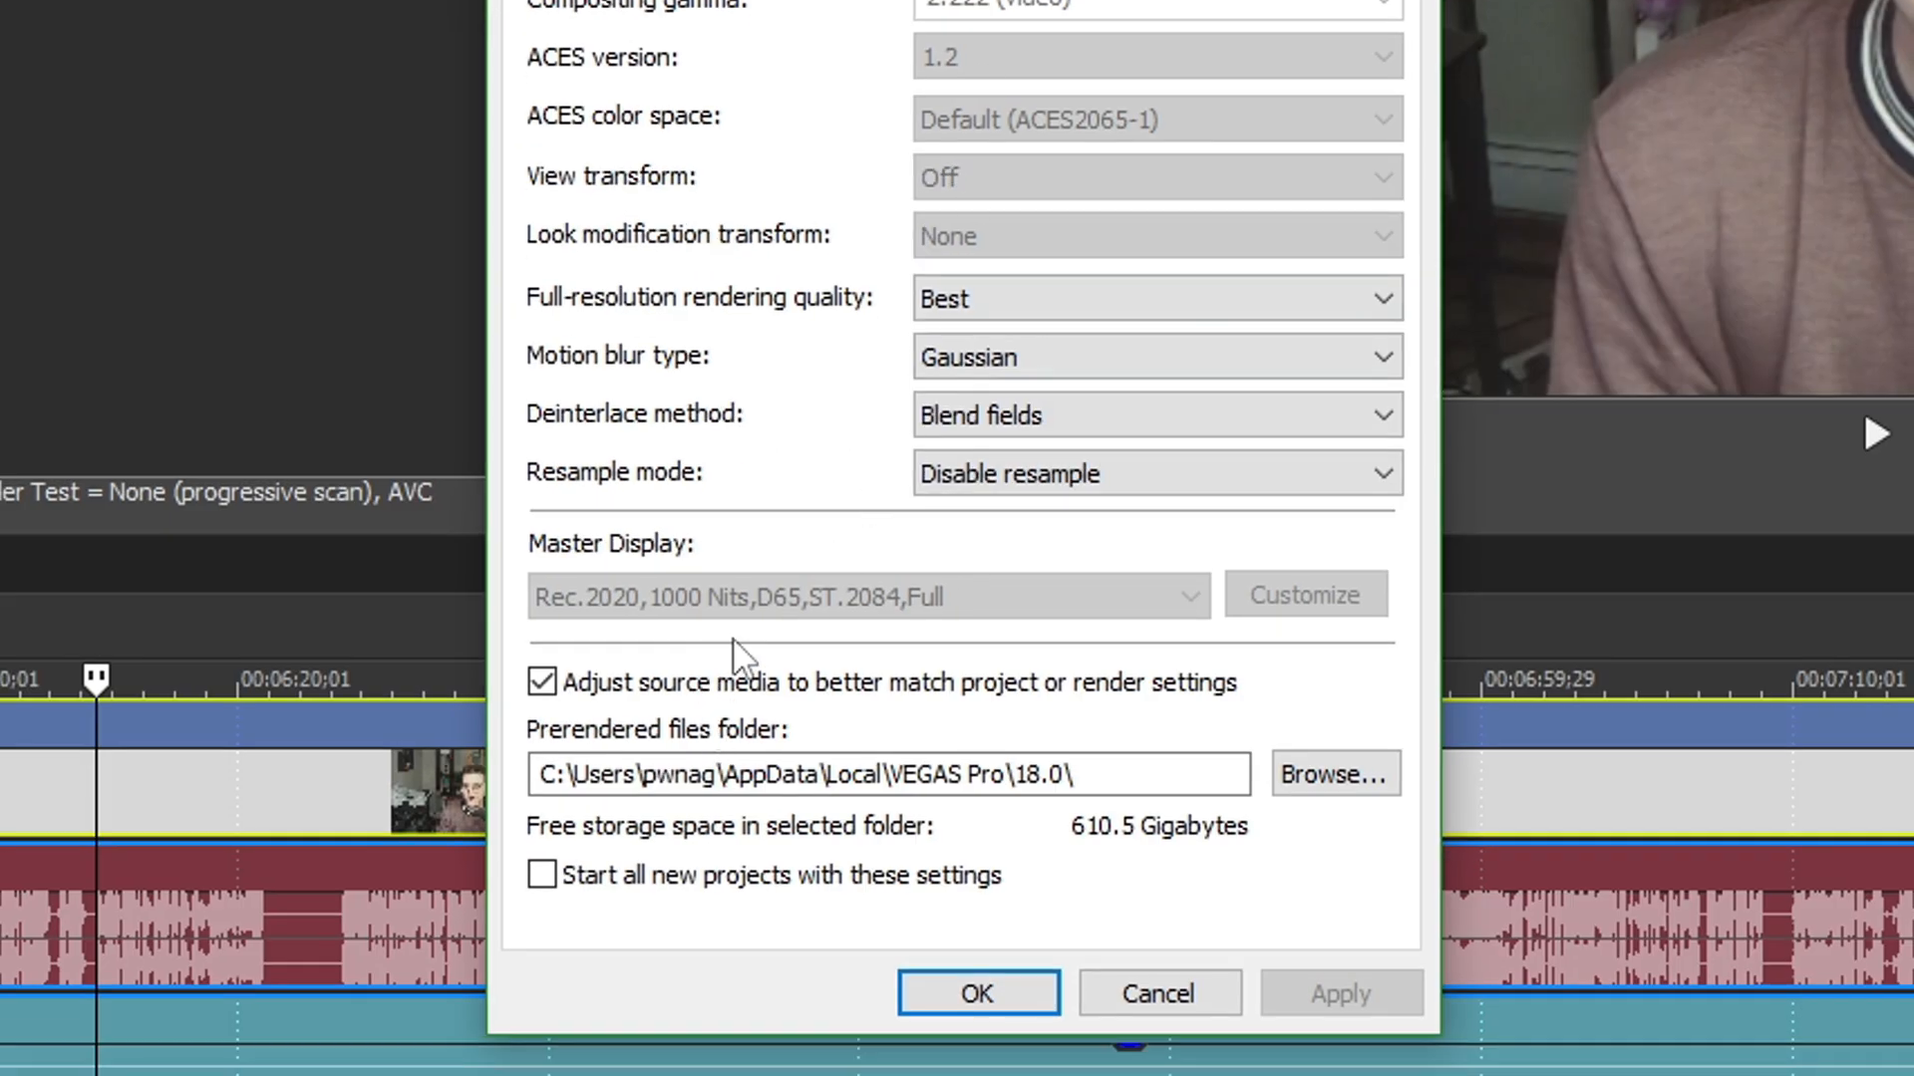
{"action": "left_click", "coordinate": [543, 875]}
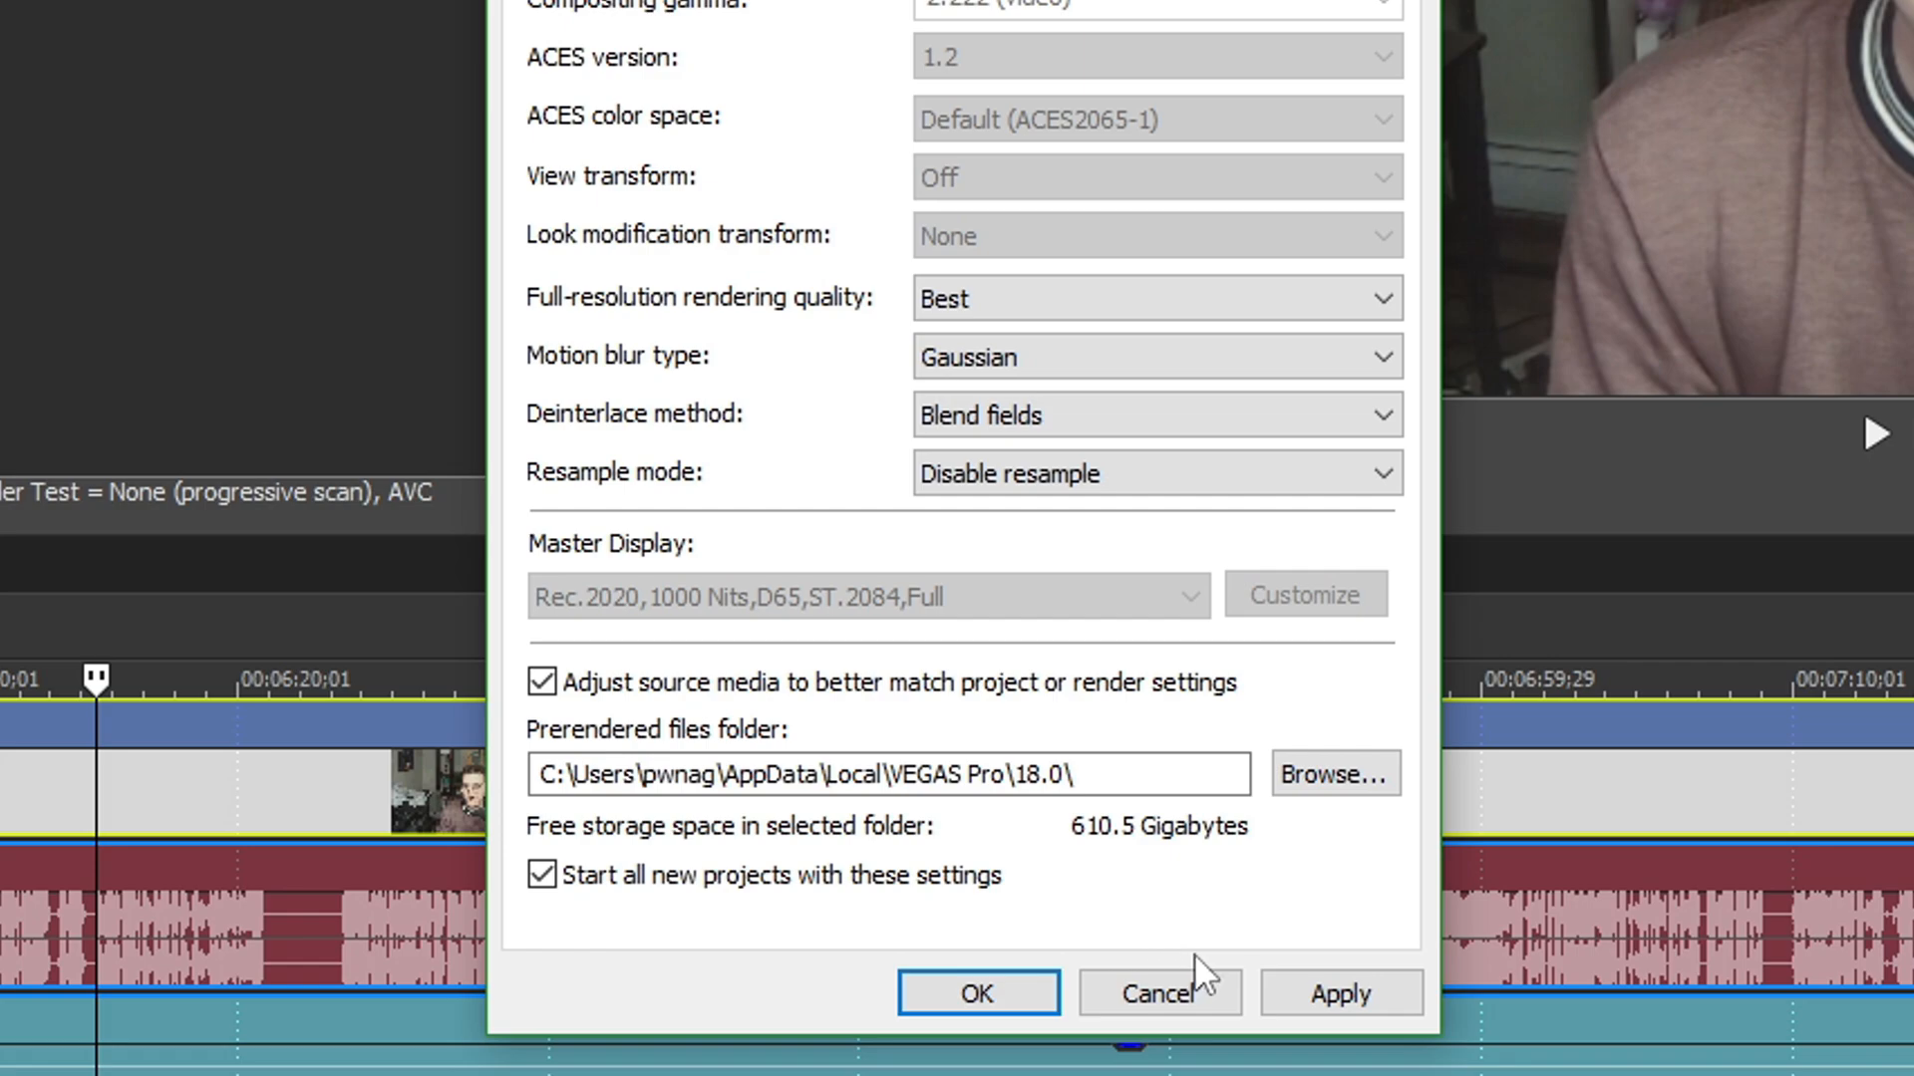
{"action": "left_click", "coordinate": [1312, 977]}
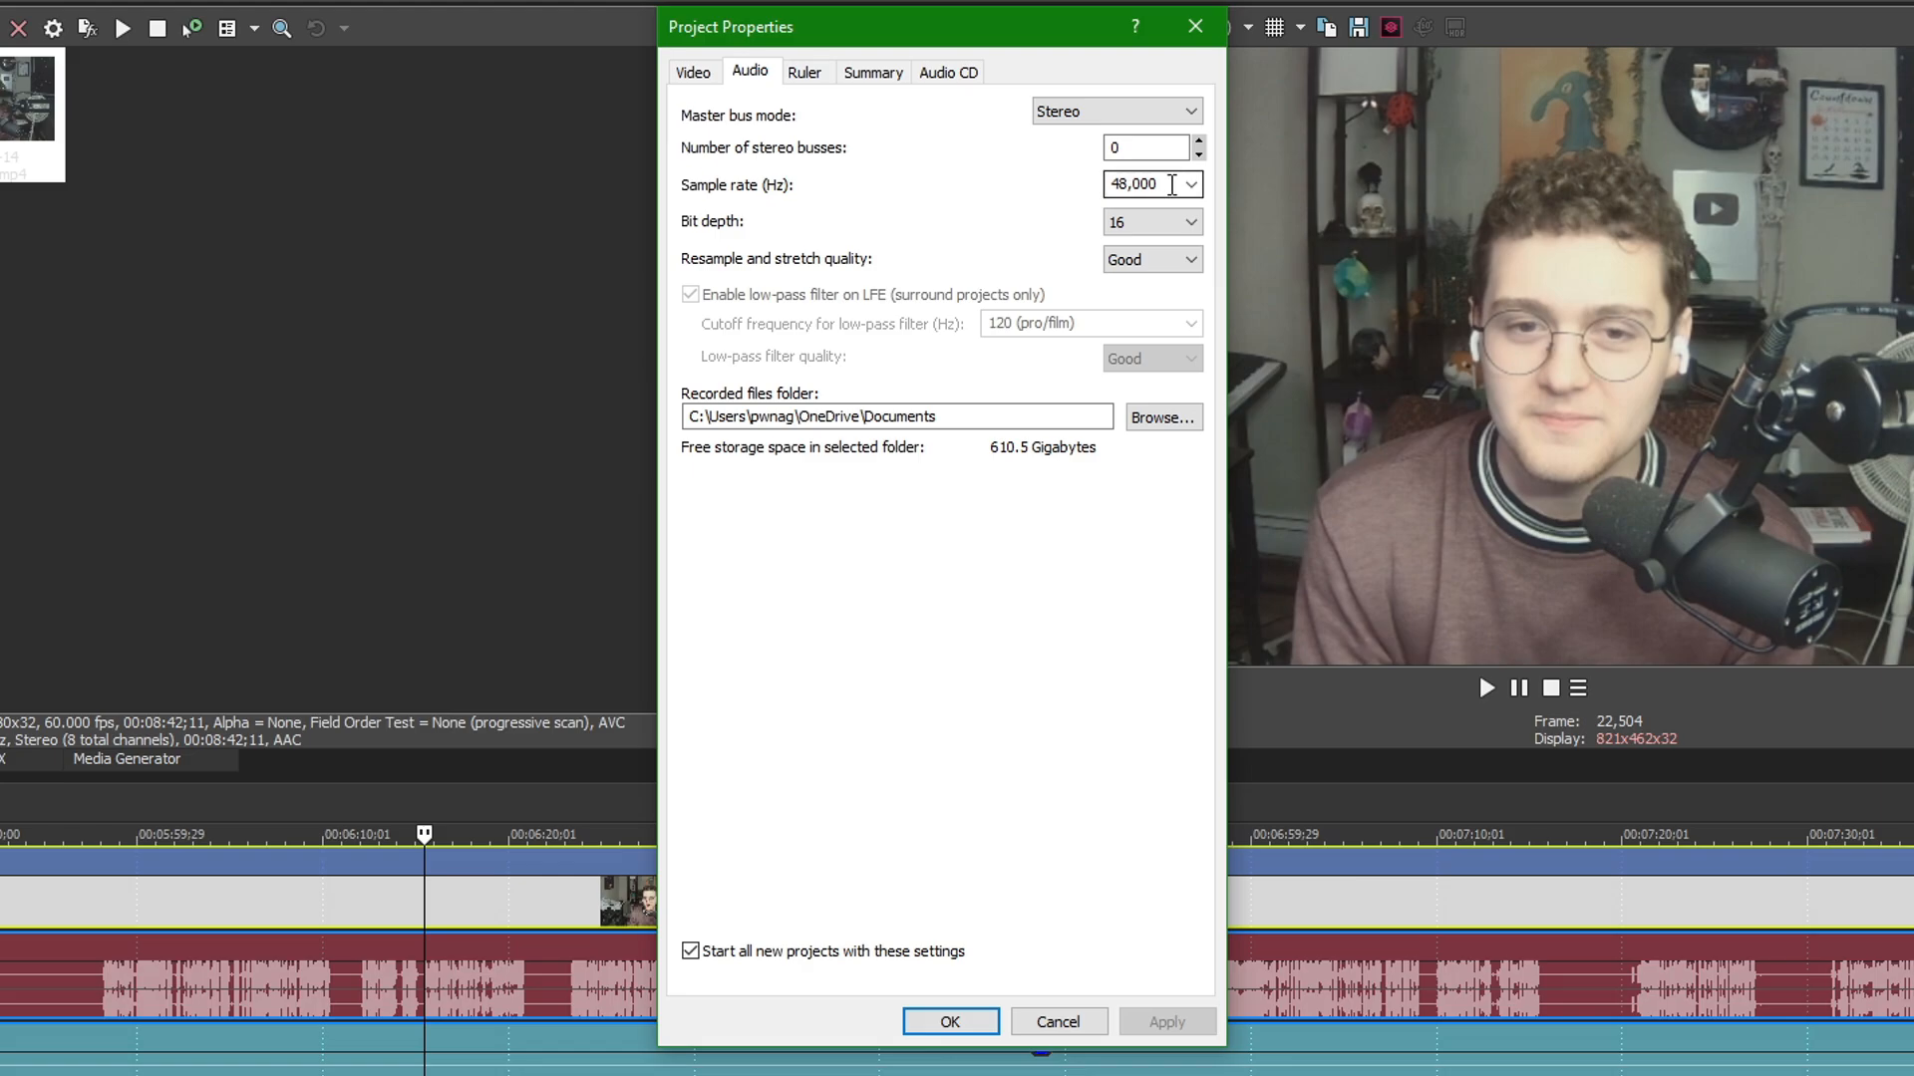
{"action": "left_click", "coordinate": [1190, 185]}
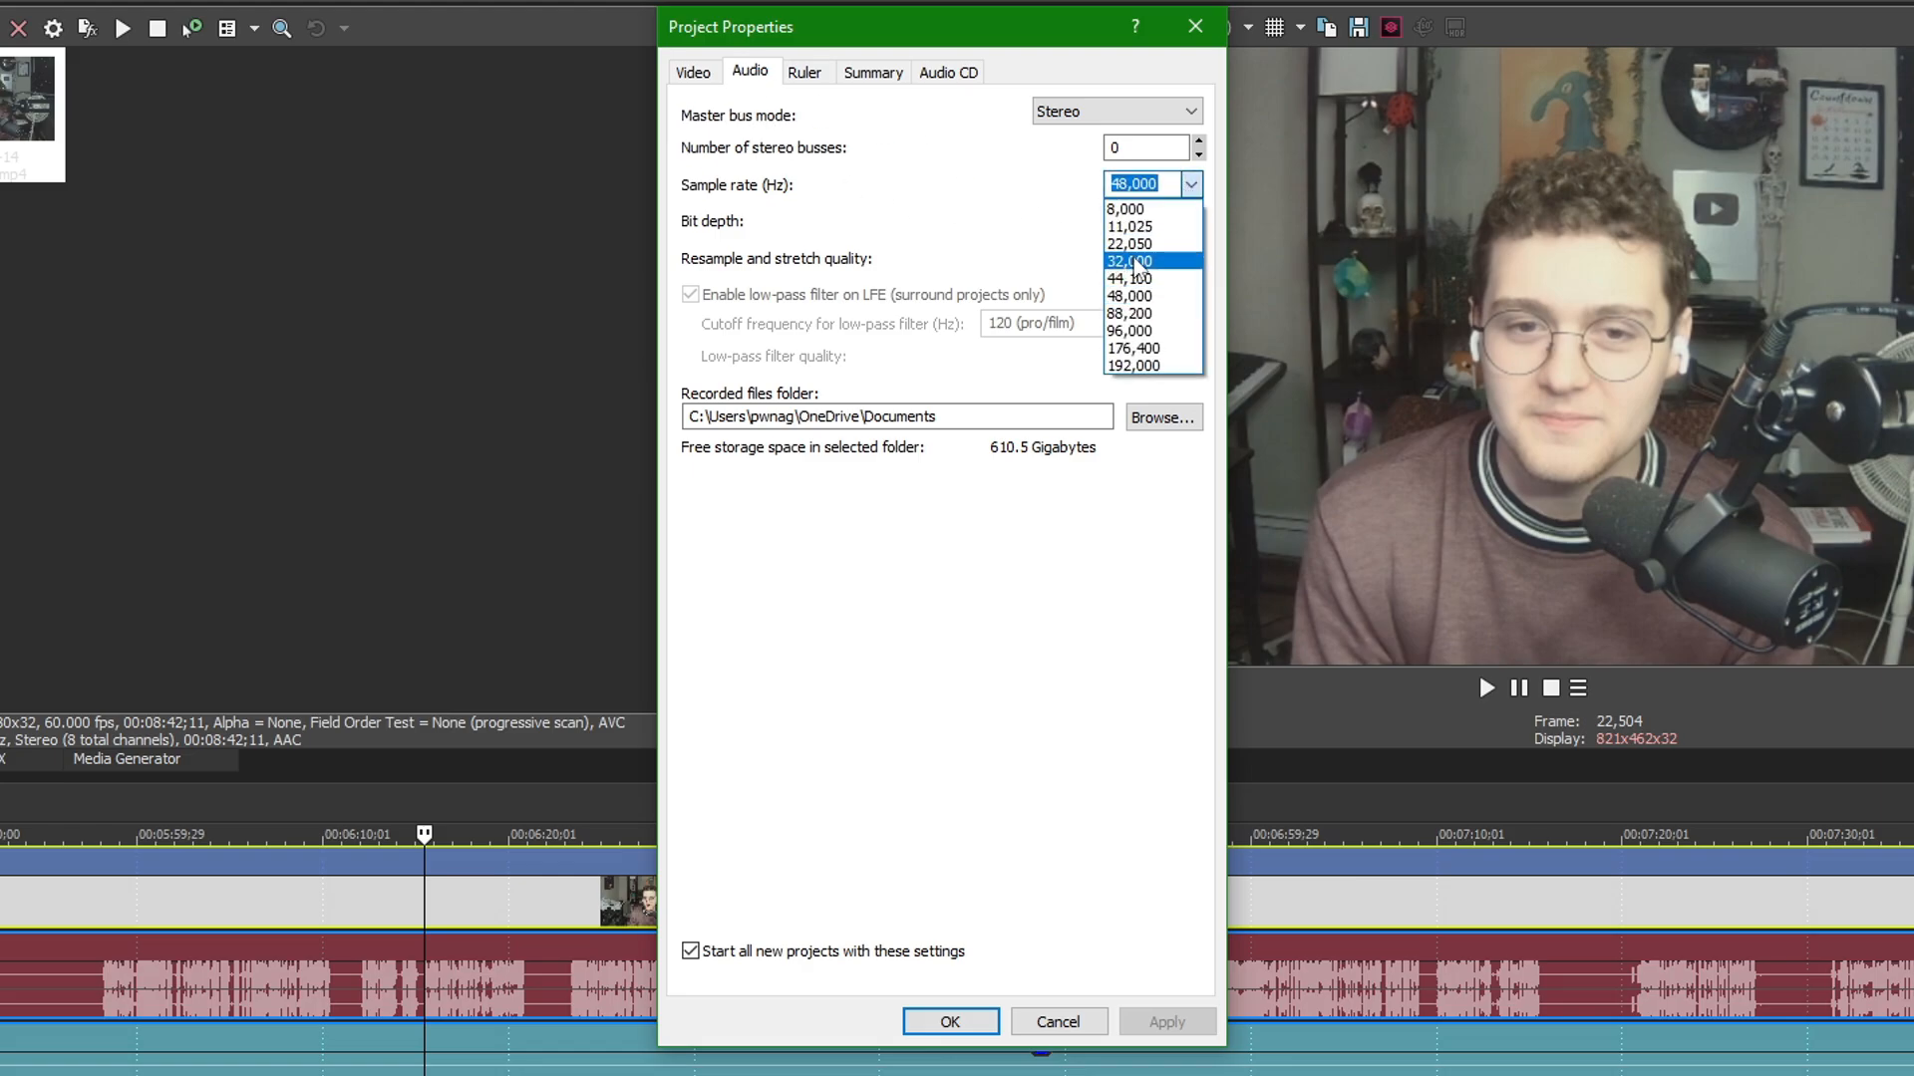
{"action": "left_click", "coordinate": [1148, 315]}
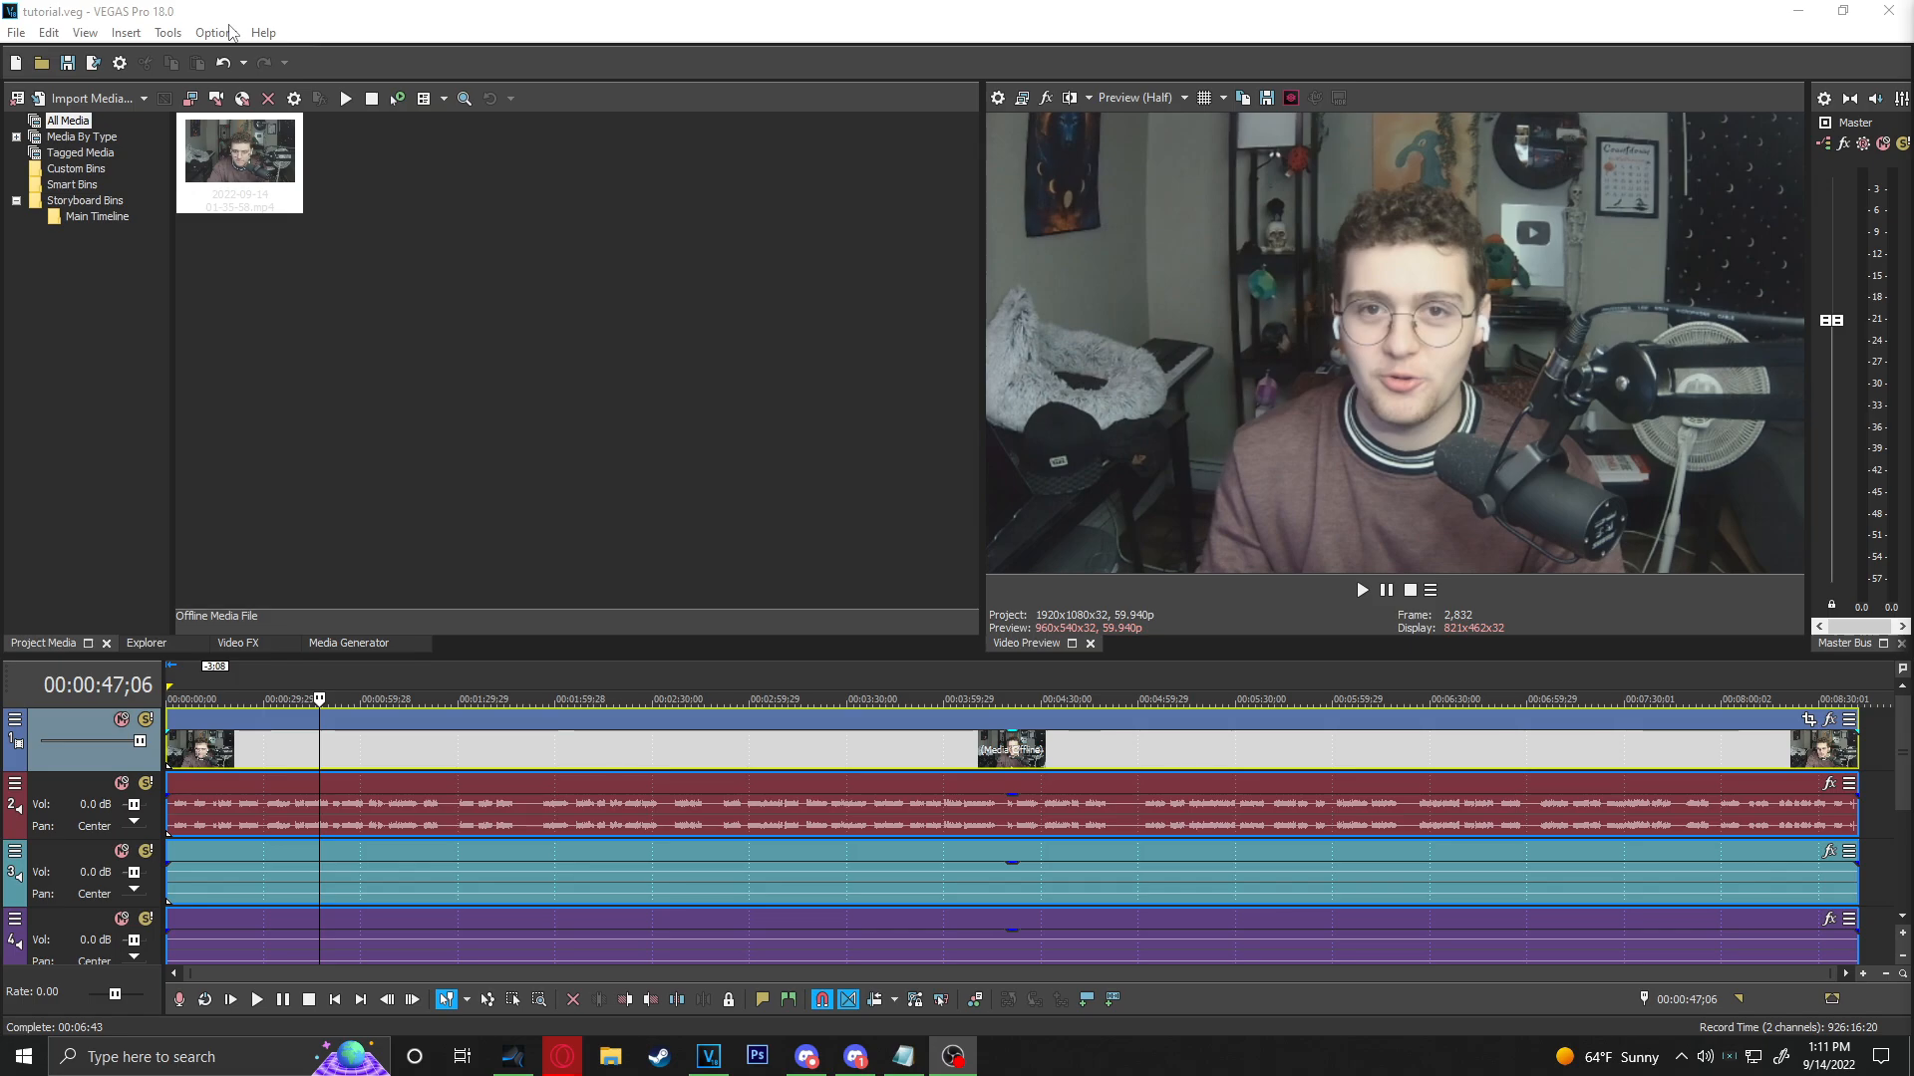
Open the keyboard customization, filter the commands for Edit.Trim, and examine the shortcuts of Trim.Start and Trim.End.
{"action": "left_click", "coordinate": [228, 33]}
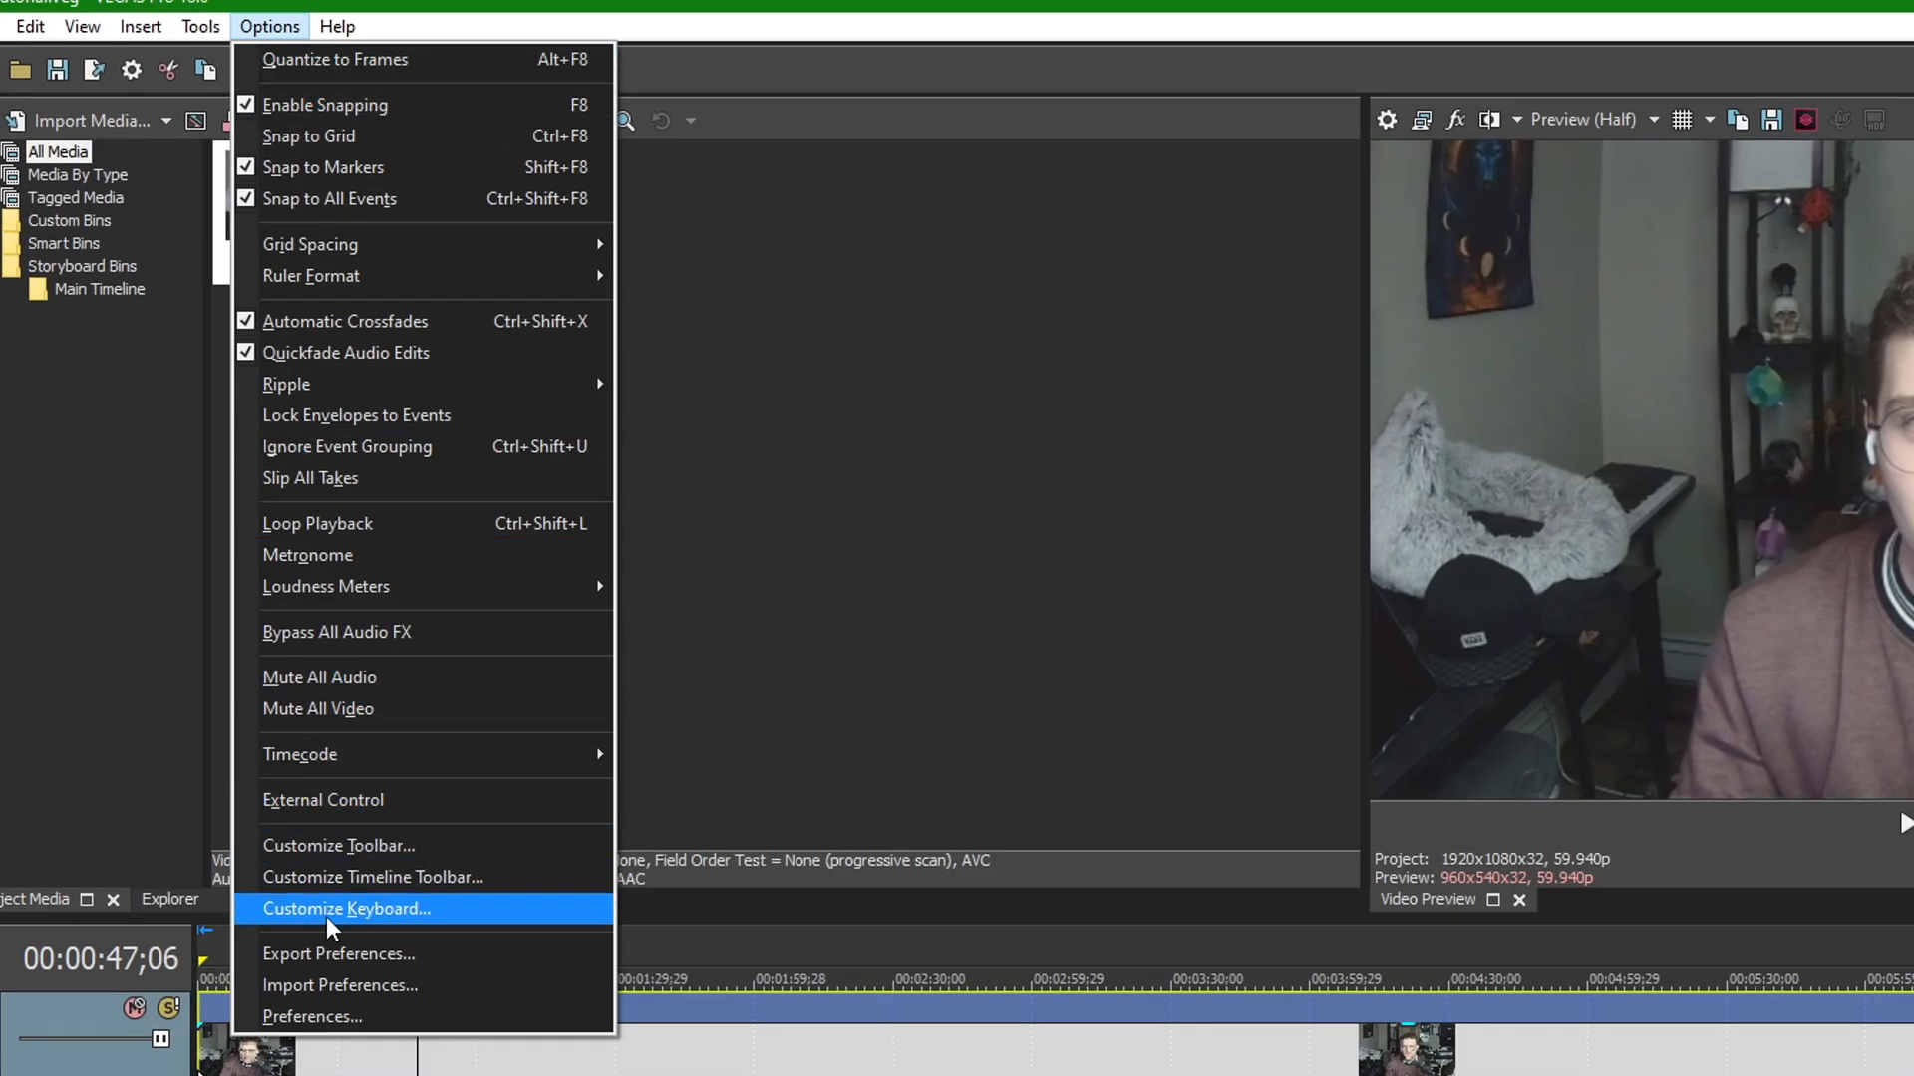
{"action": "left_click", "coordinate": [341, 917]}
{"action": "left_click", "coordinate": [665, 281]}
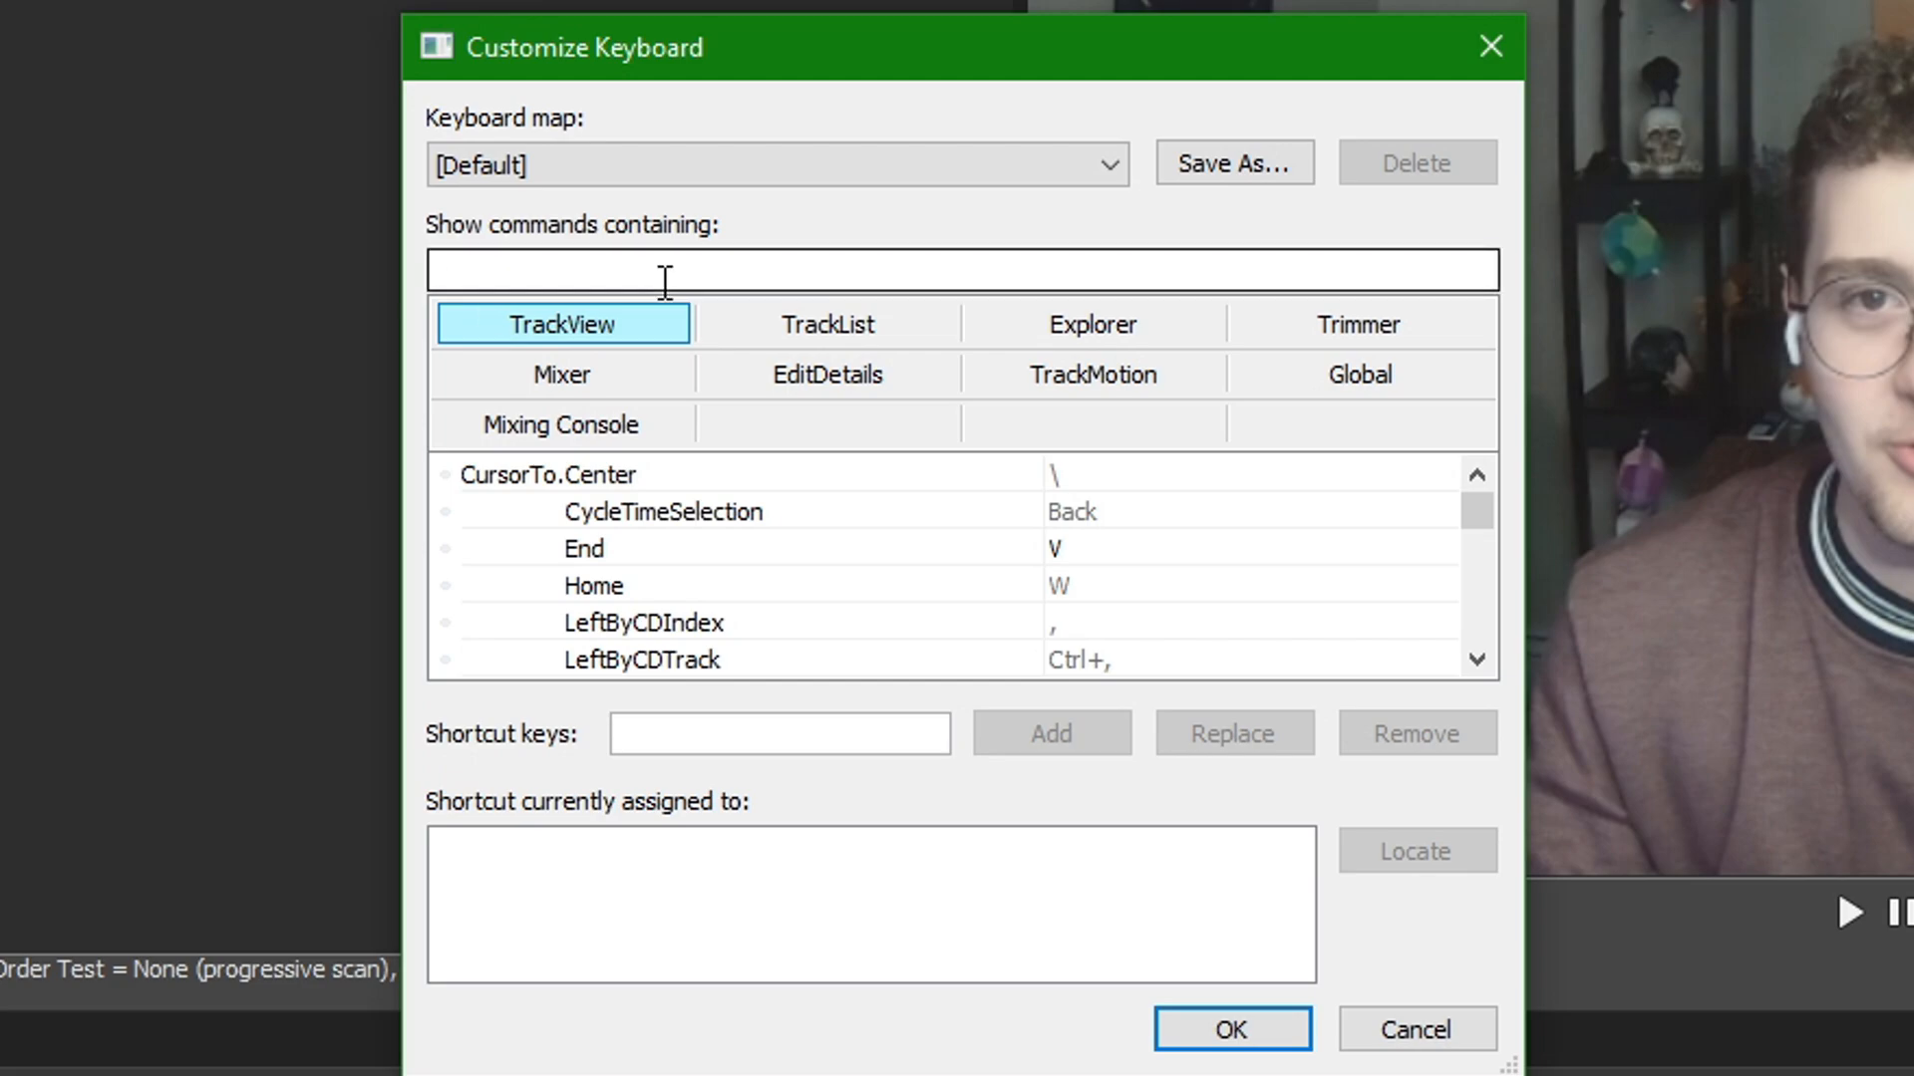
{"action": "type", "text": "Edit.Trim"}
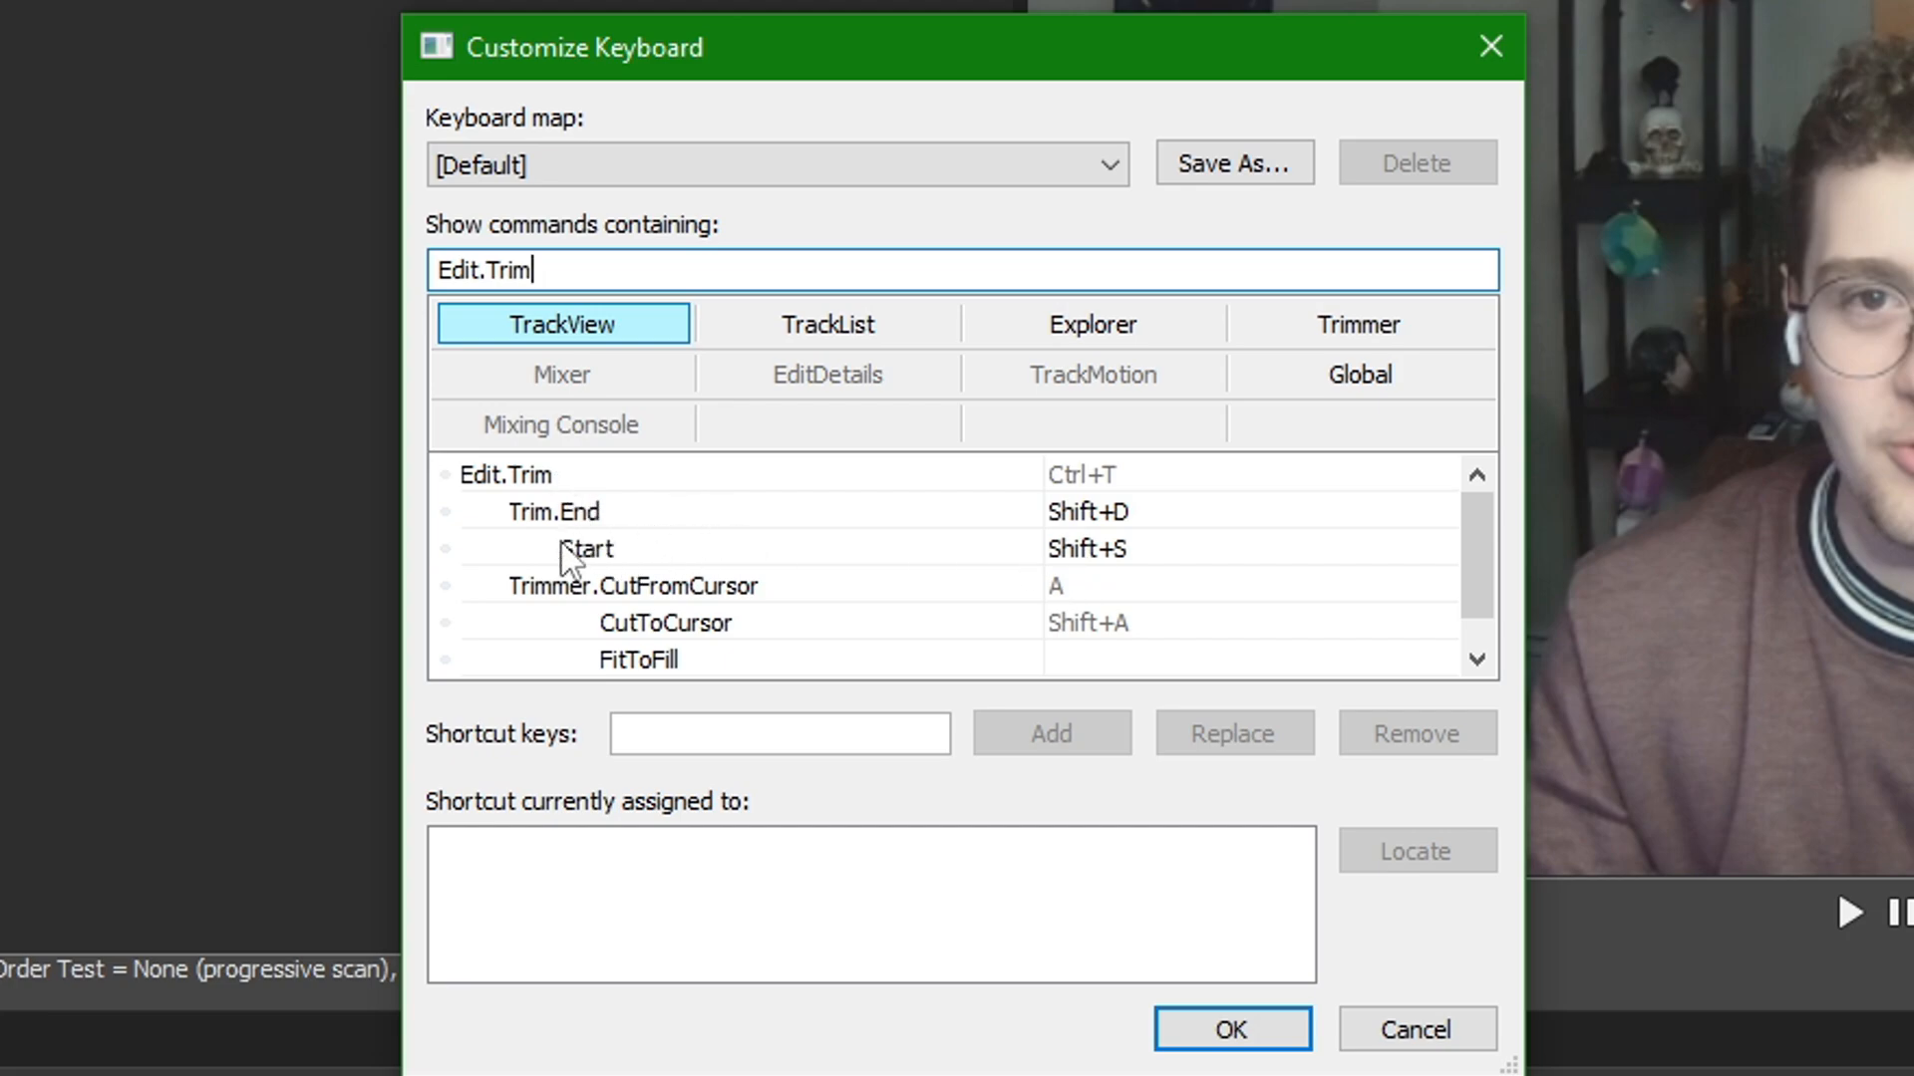
{"action": "left_click", "coordinate": [1122, 554]}
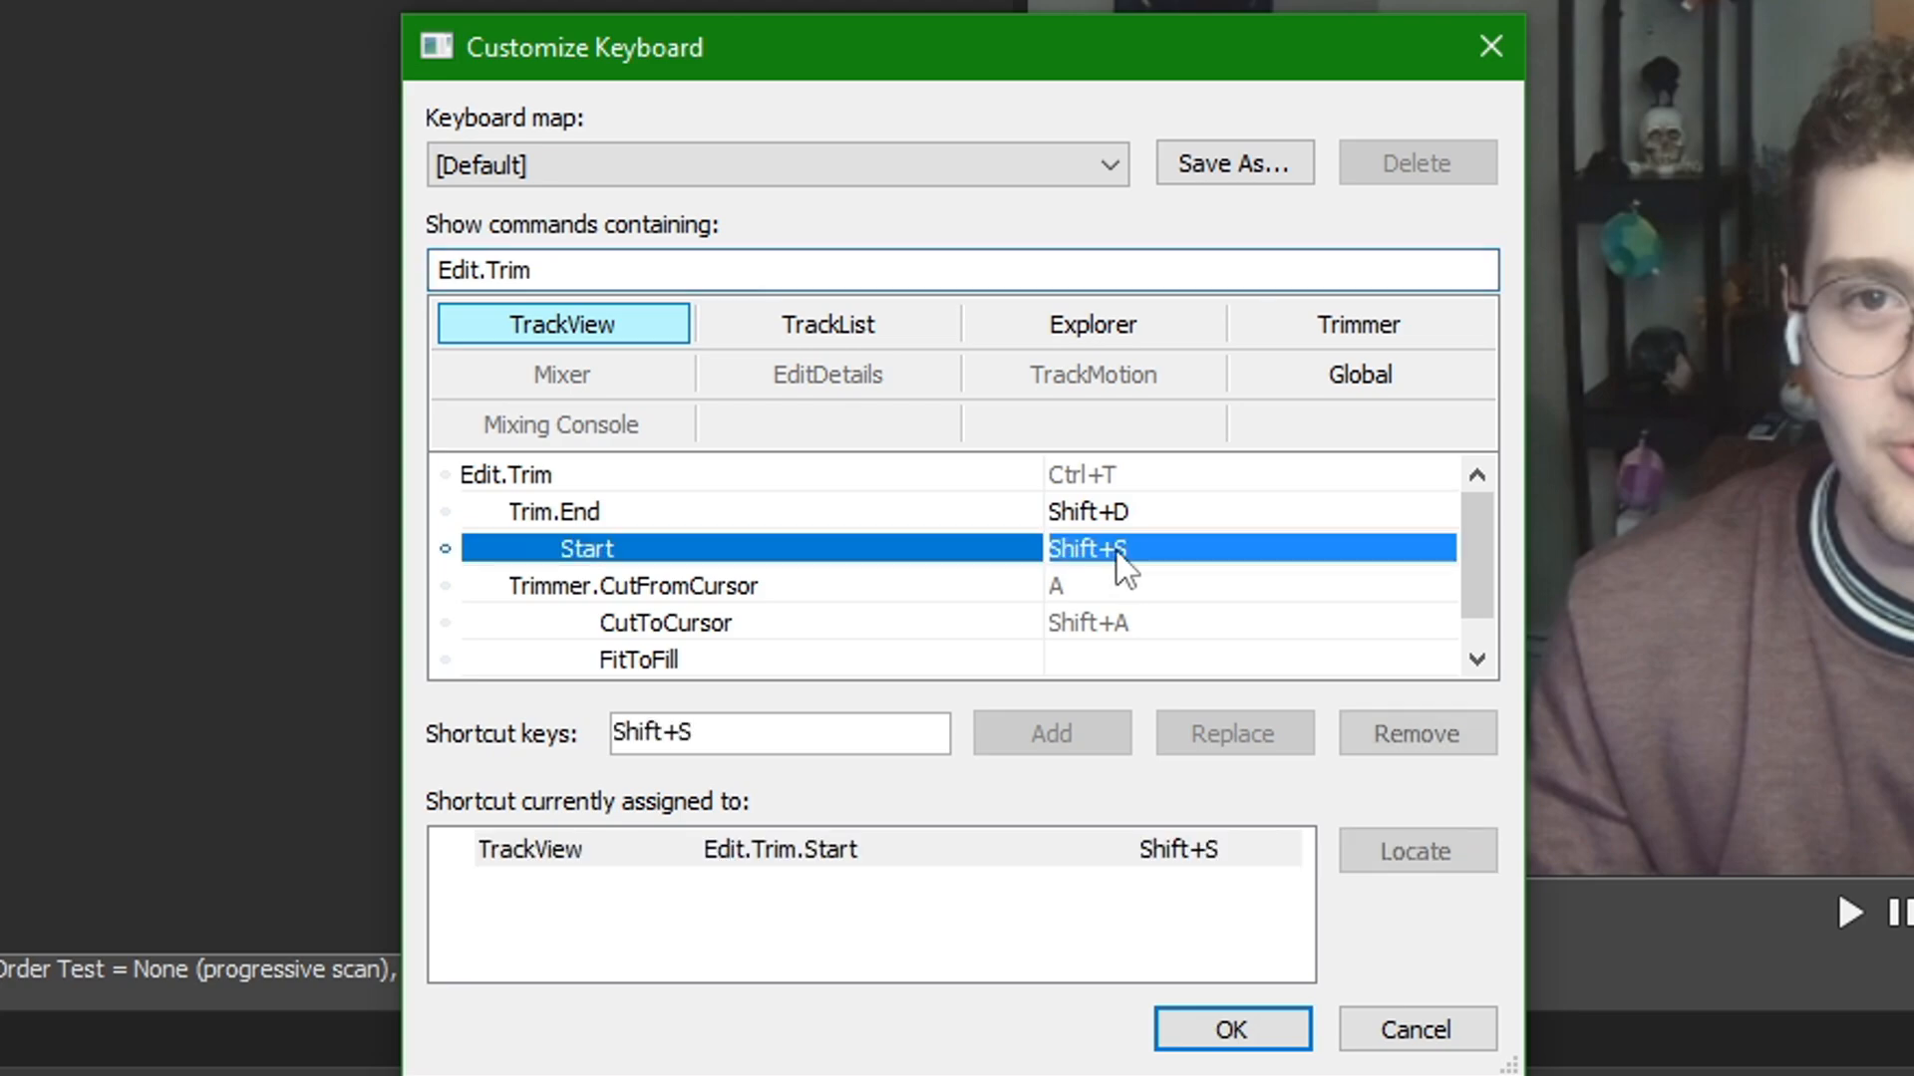
{"action": "left_click", "coordinate": [772, 742]}
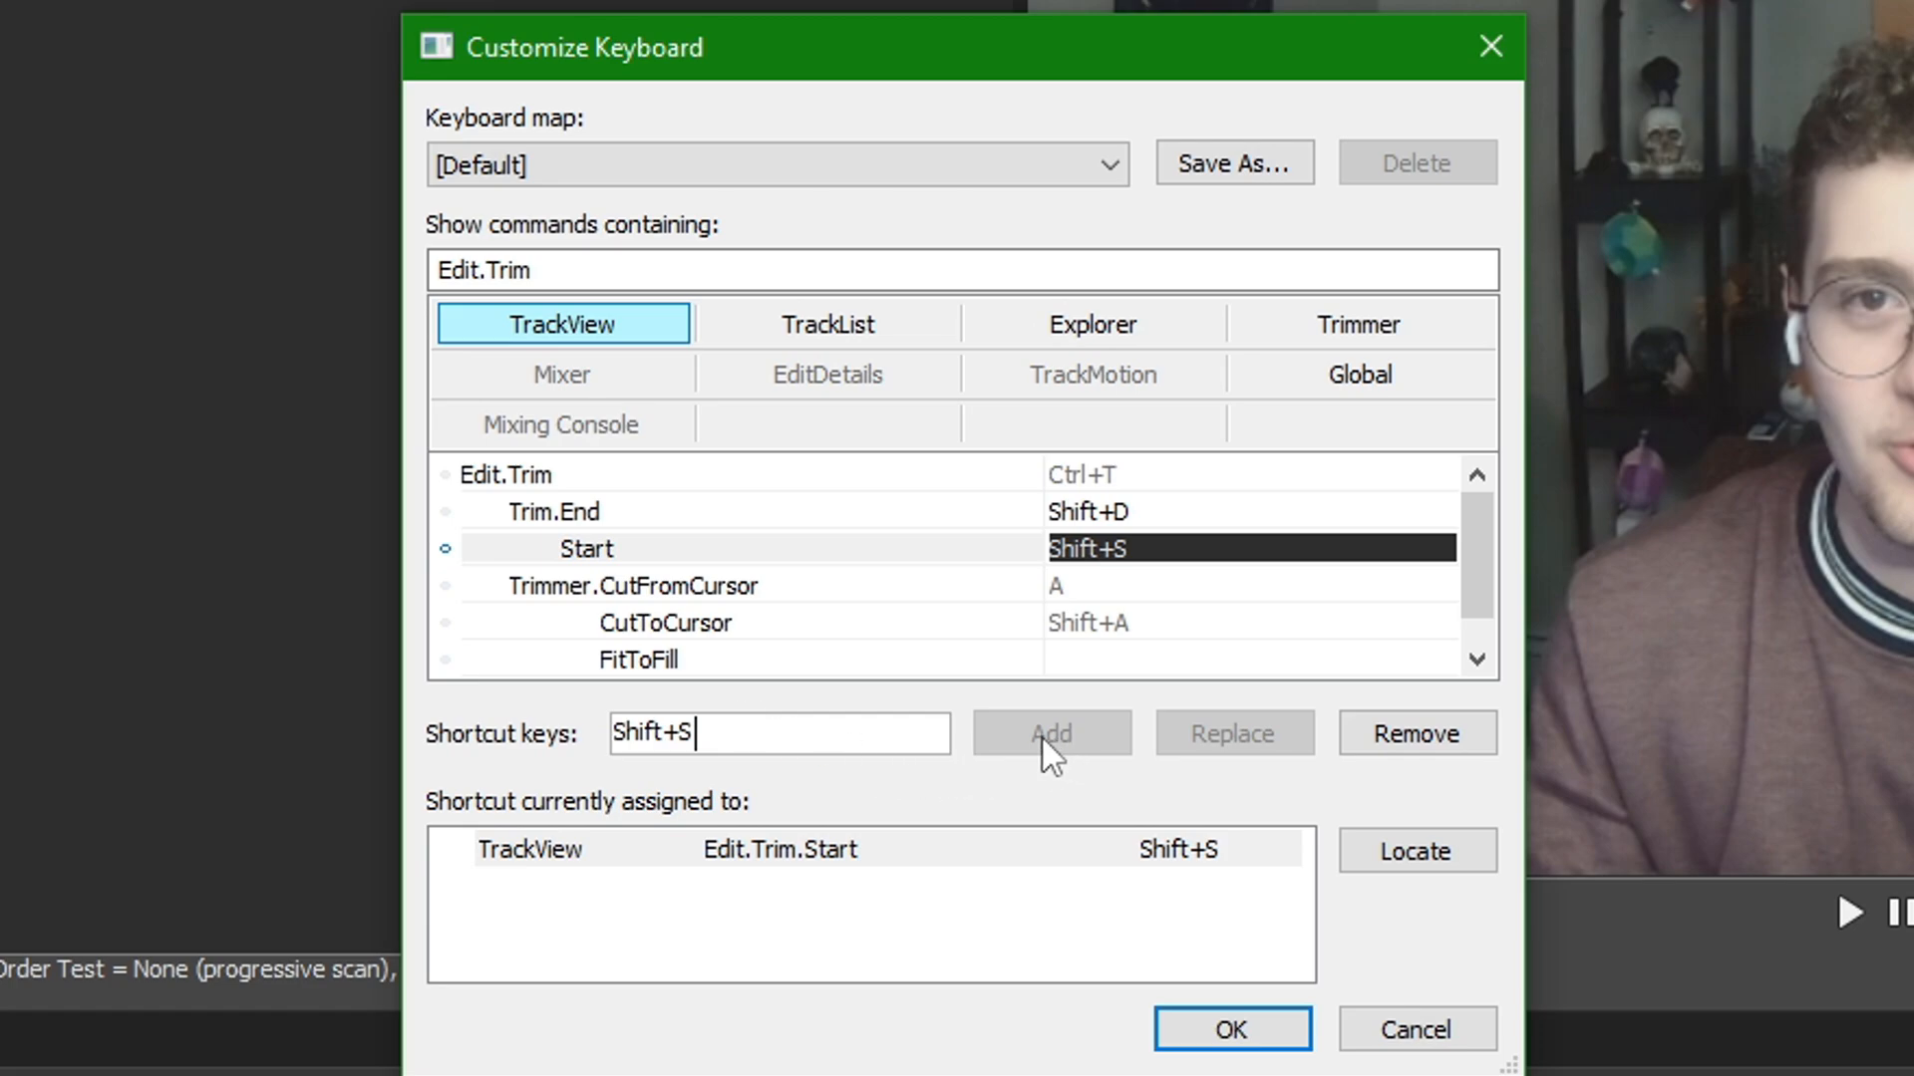
{"action": "left_click", "coordinate": [1100, 485]}
{"action": "left_click", "coordinate": [1102, 508]}
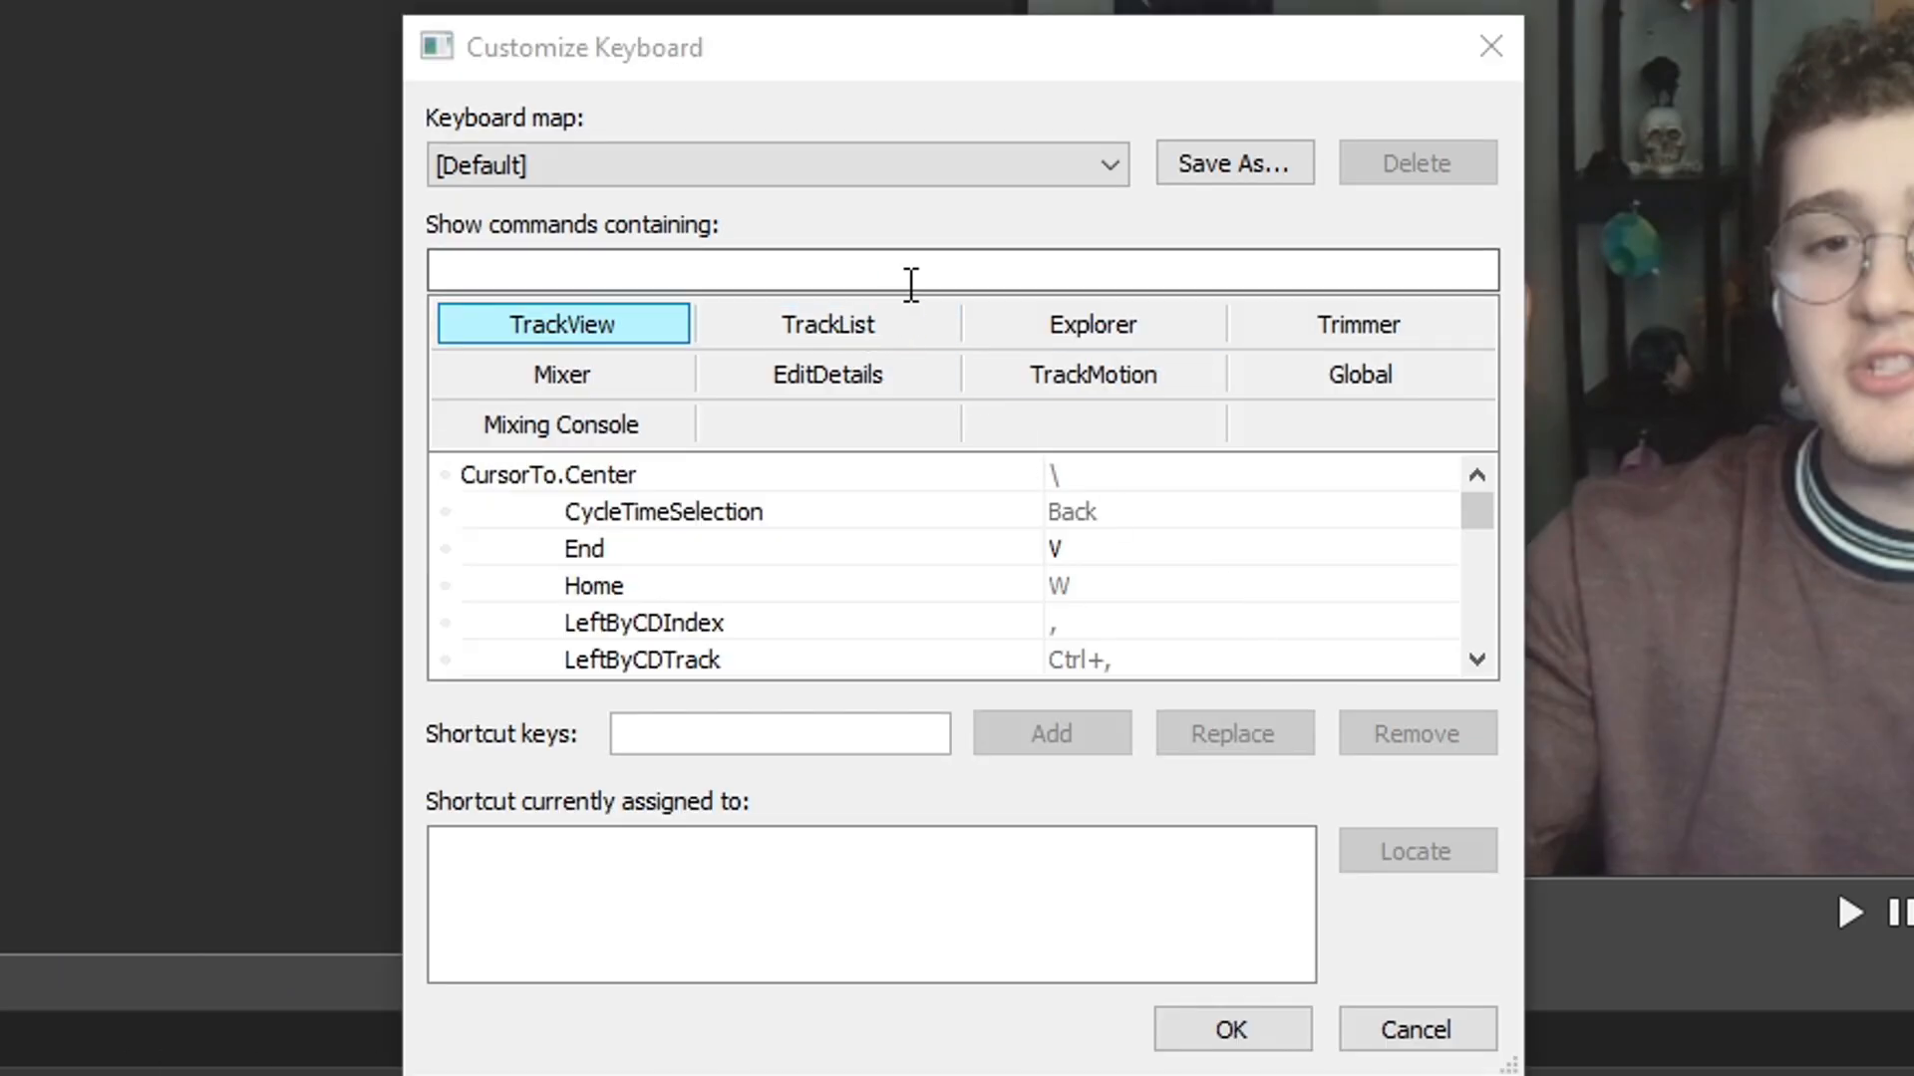
Filter the keyboard commands for Auto, select DoAutoRipple, and locate the Mixer's ToggleSolo command that shares its X shortcut.
{"action": "left_click", "coordinate": [910, 279]}
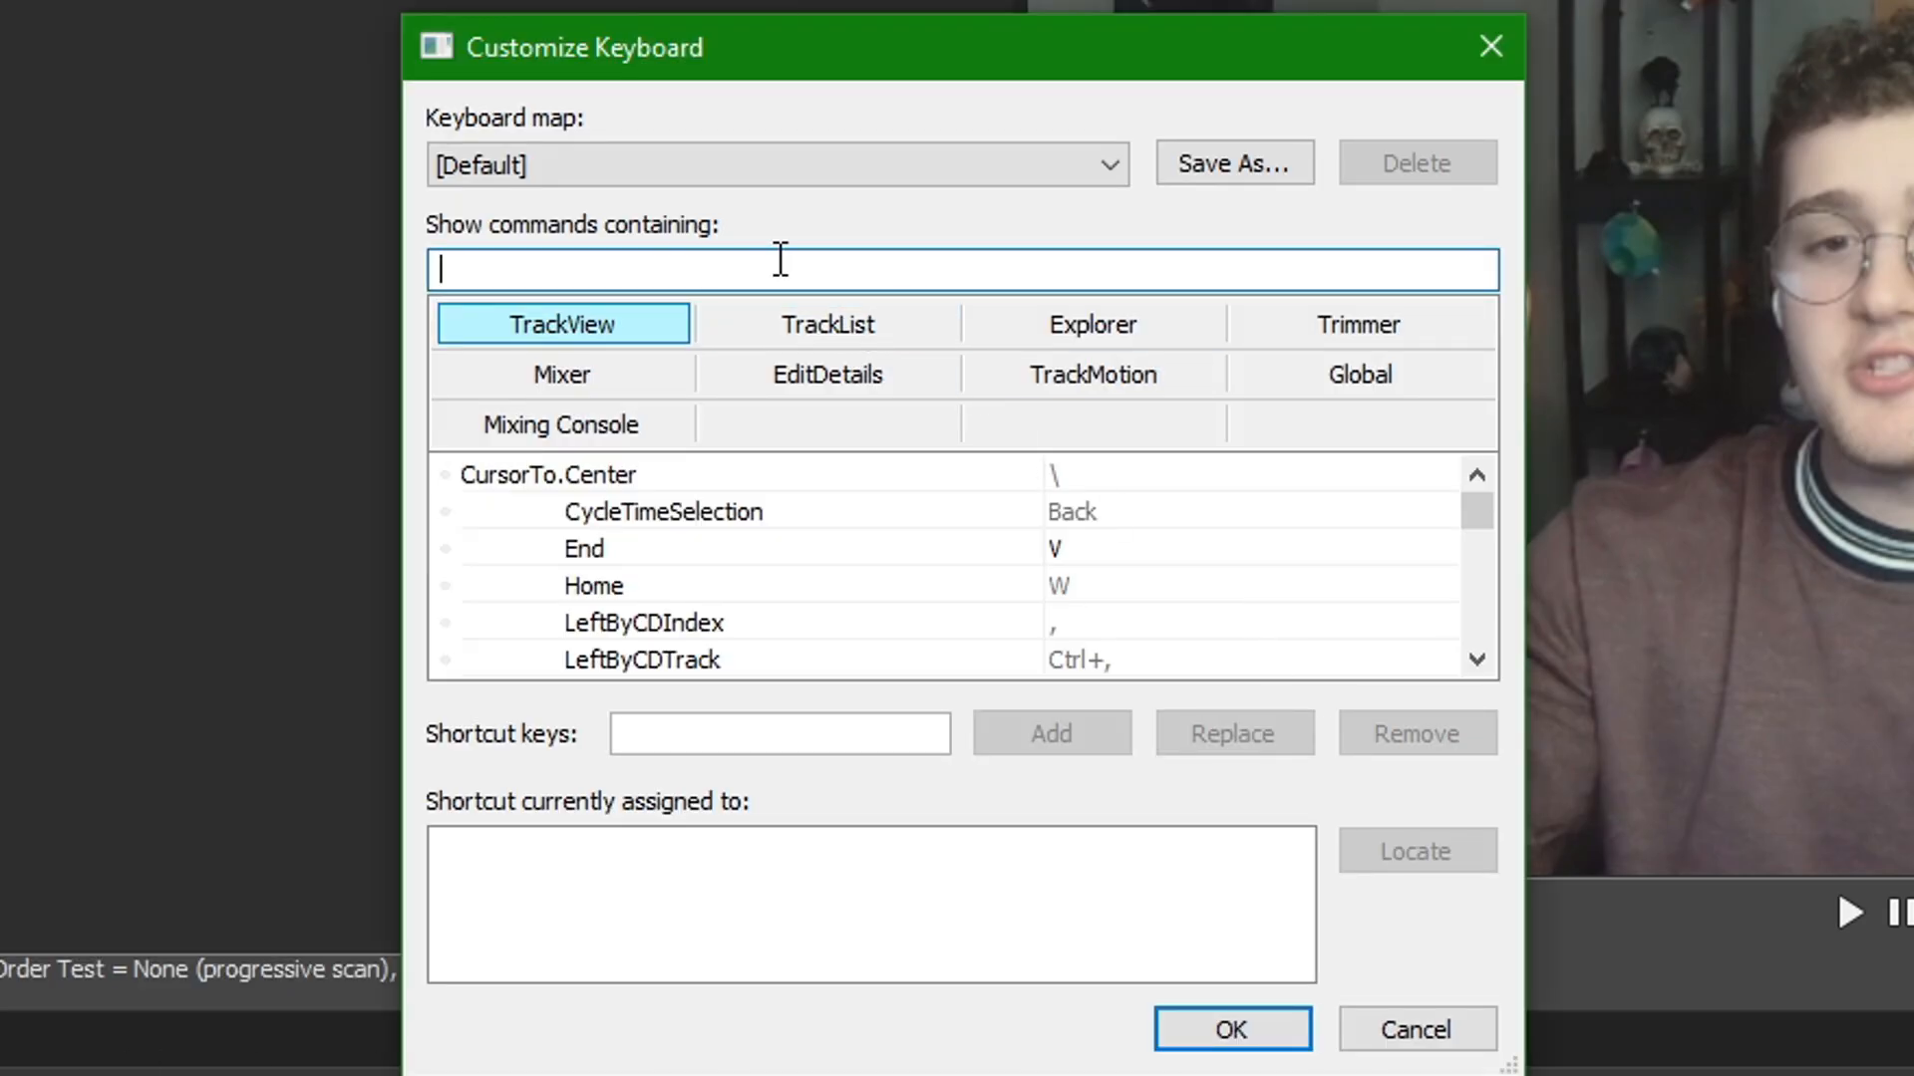
{"action": "type", "text": "Auto"}
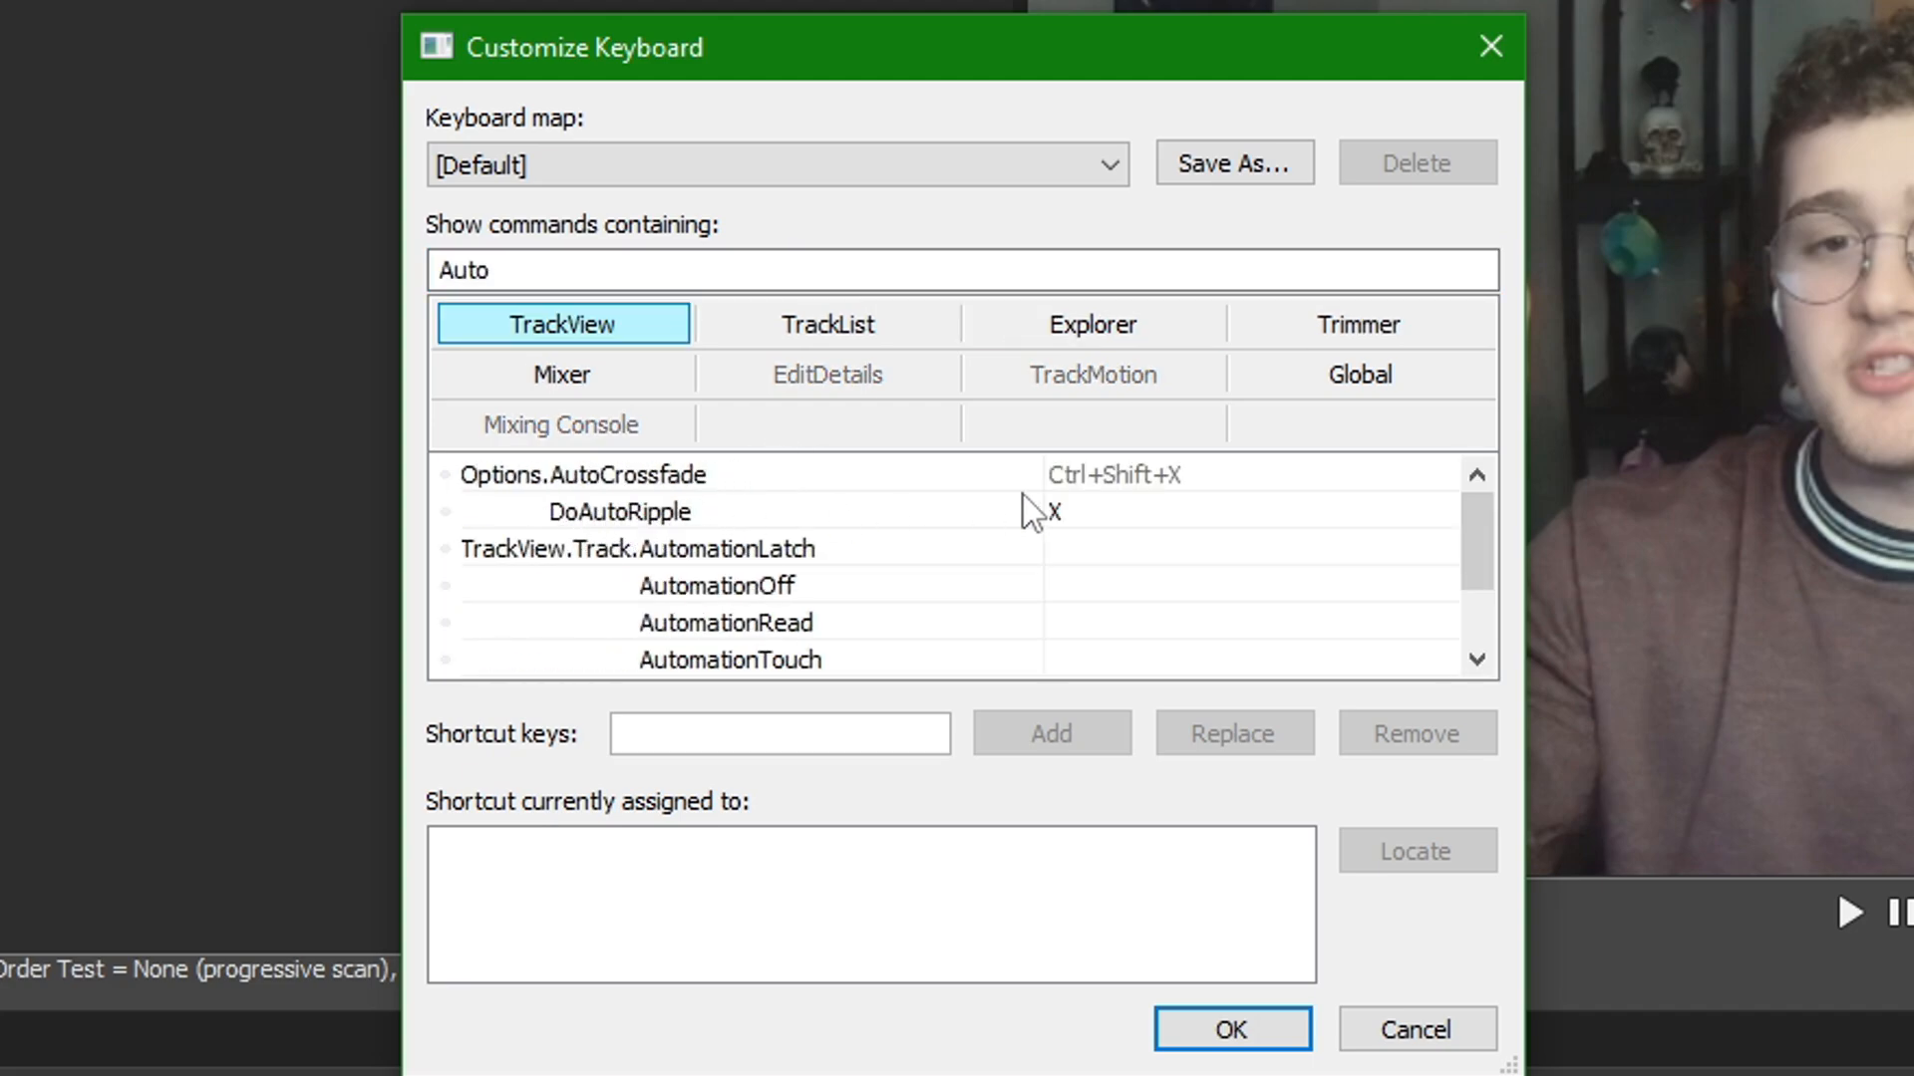
{"action": "left_click", "coordinate": [1082, 511]}
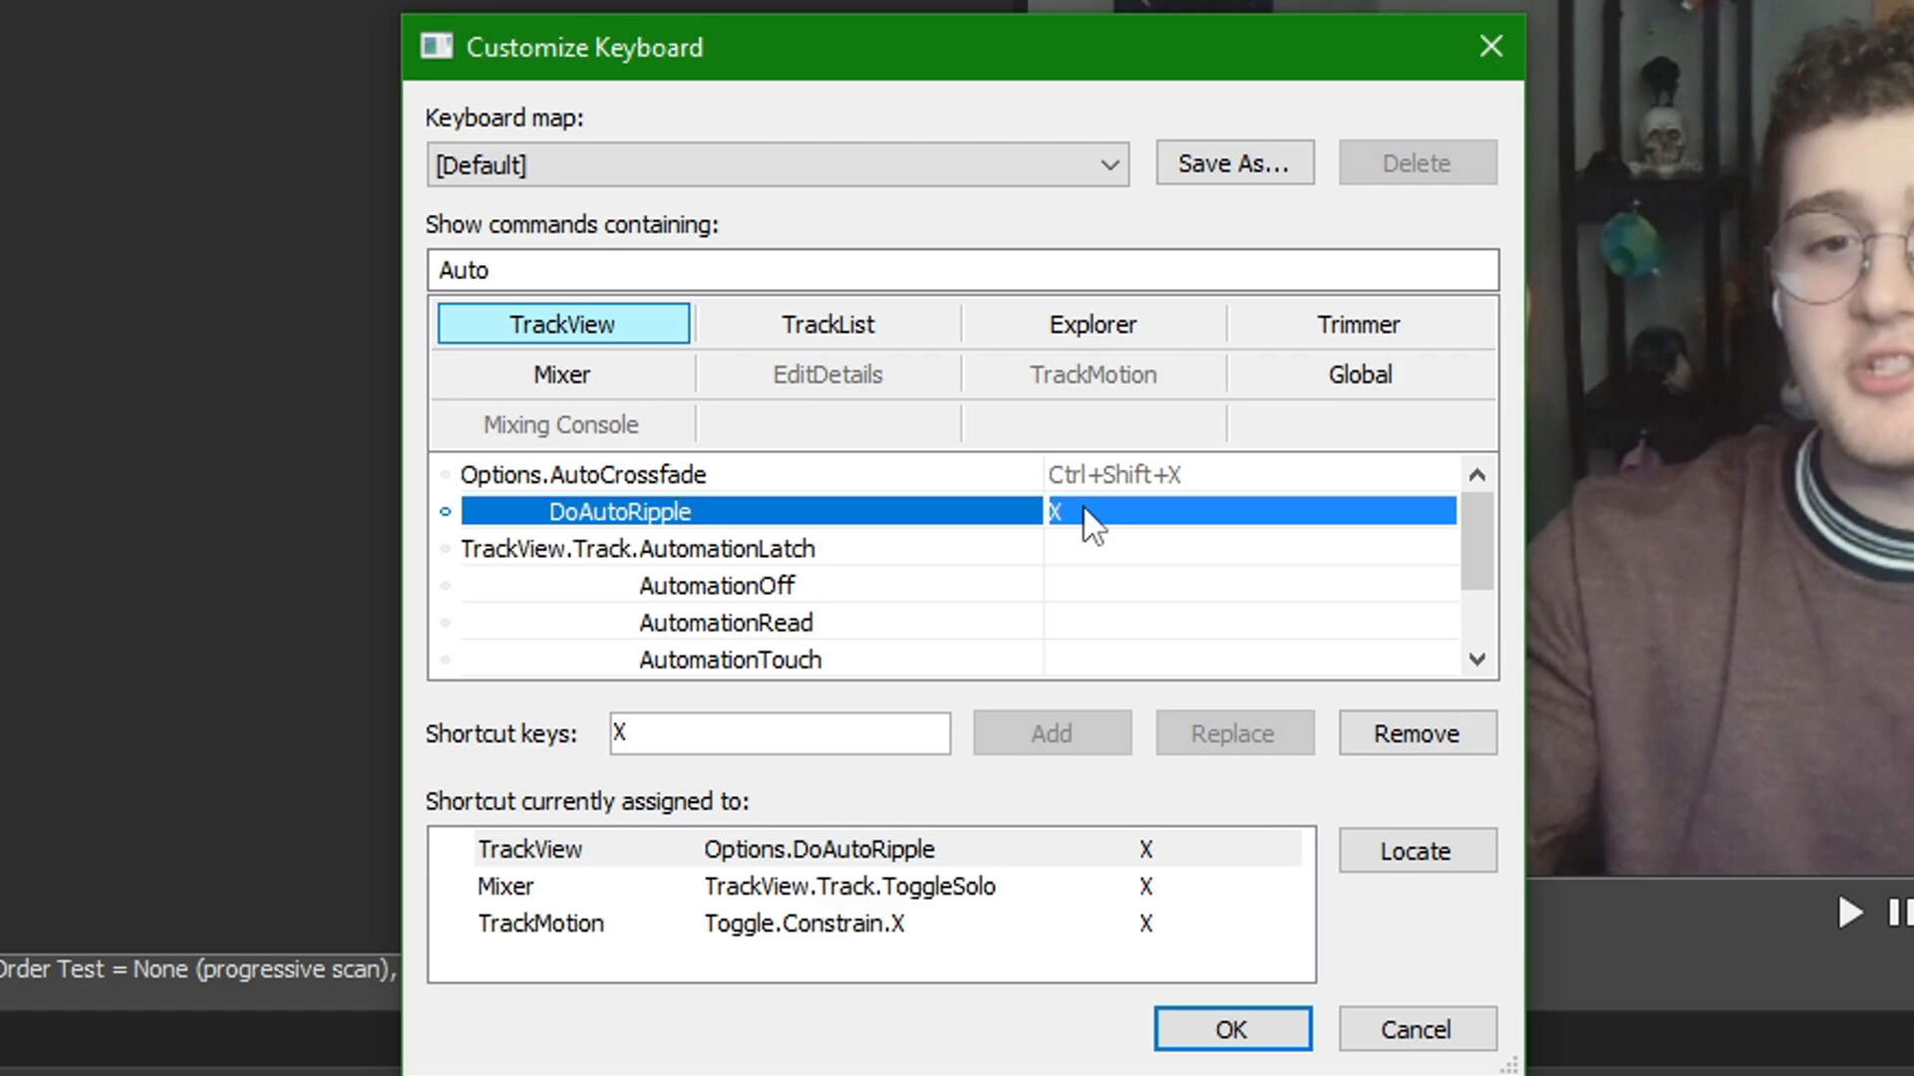
{"action": "left_click", "coordinate": [837, 884]}
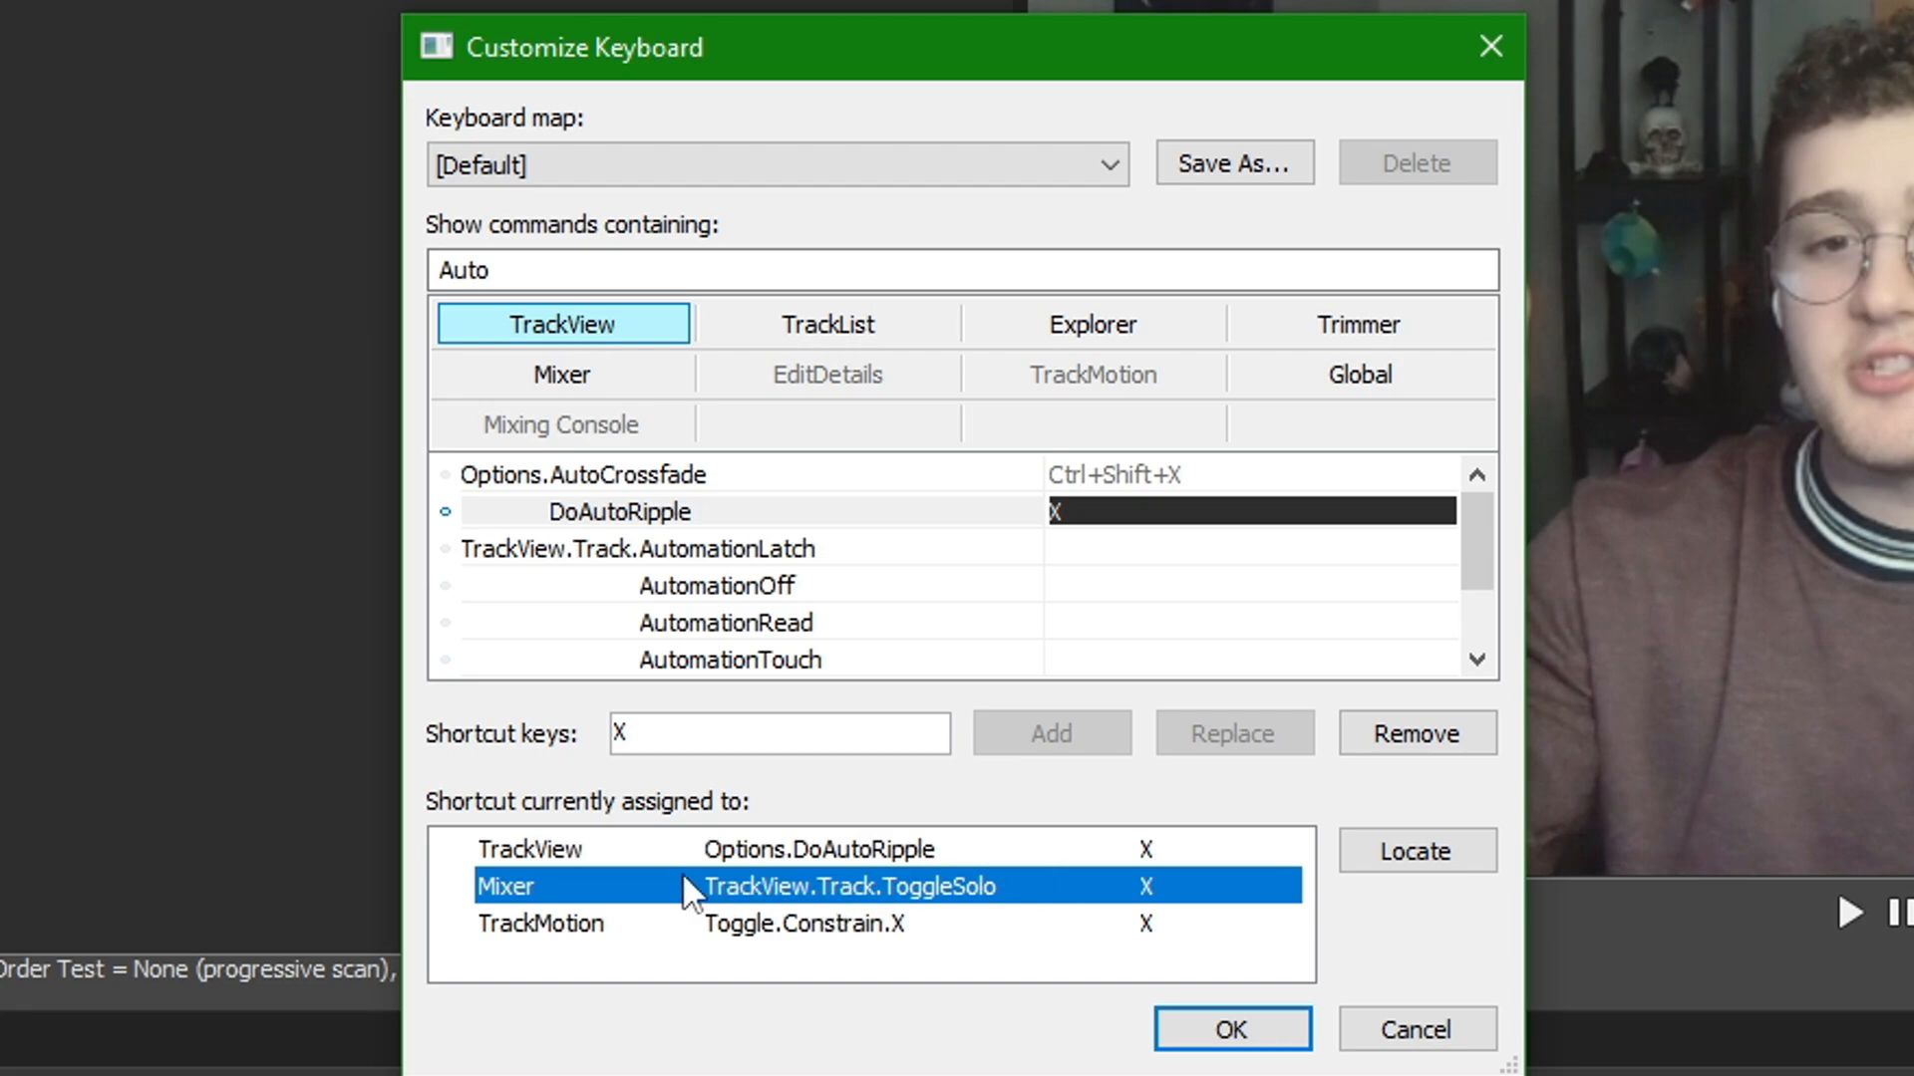
{"action": "left_click", "coordinate": [1471, 858]}
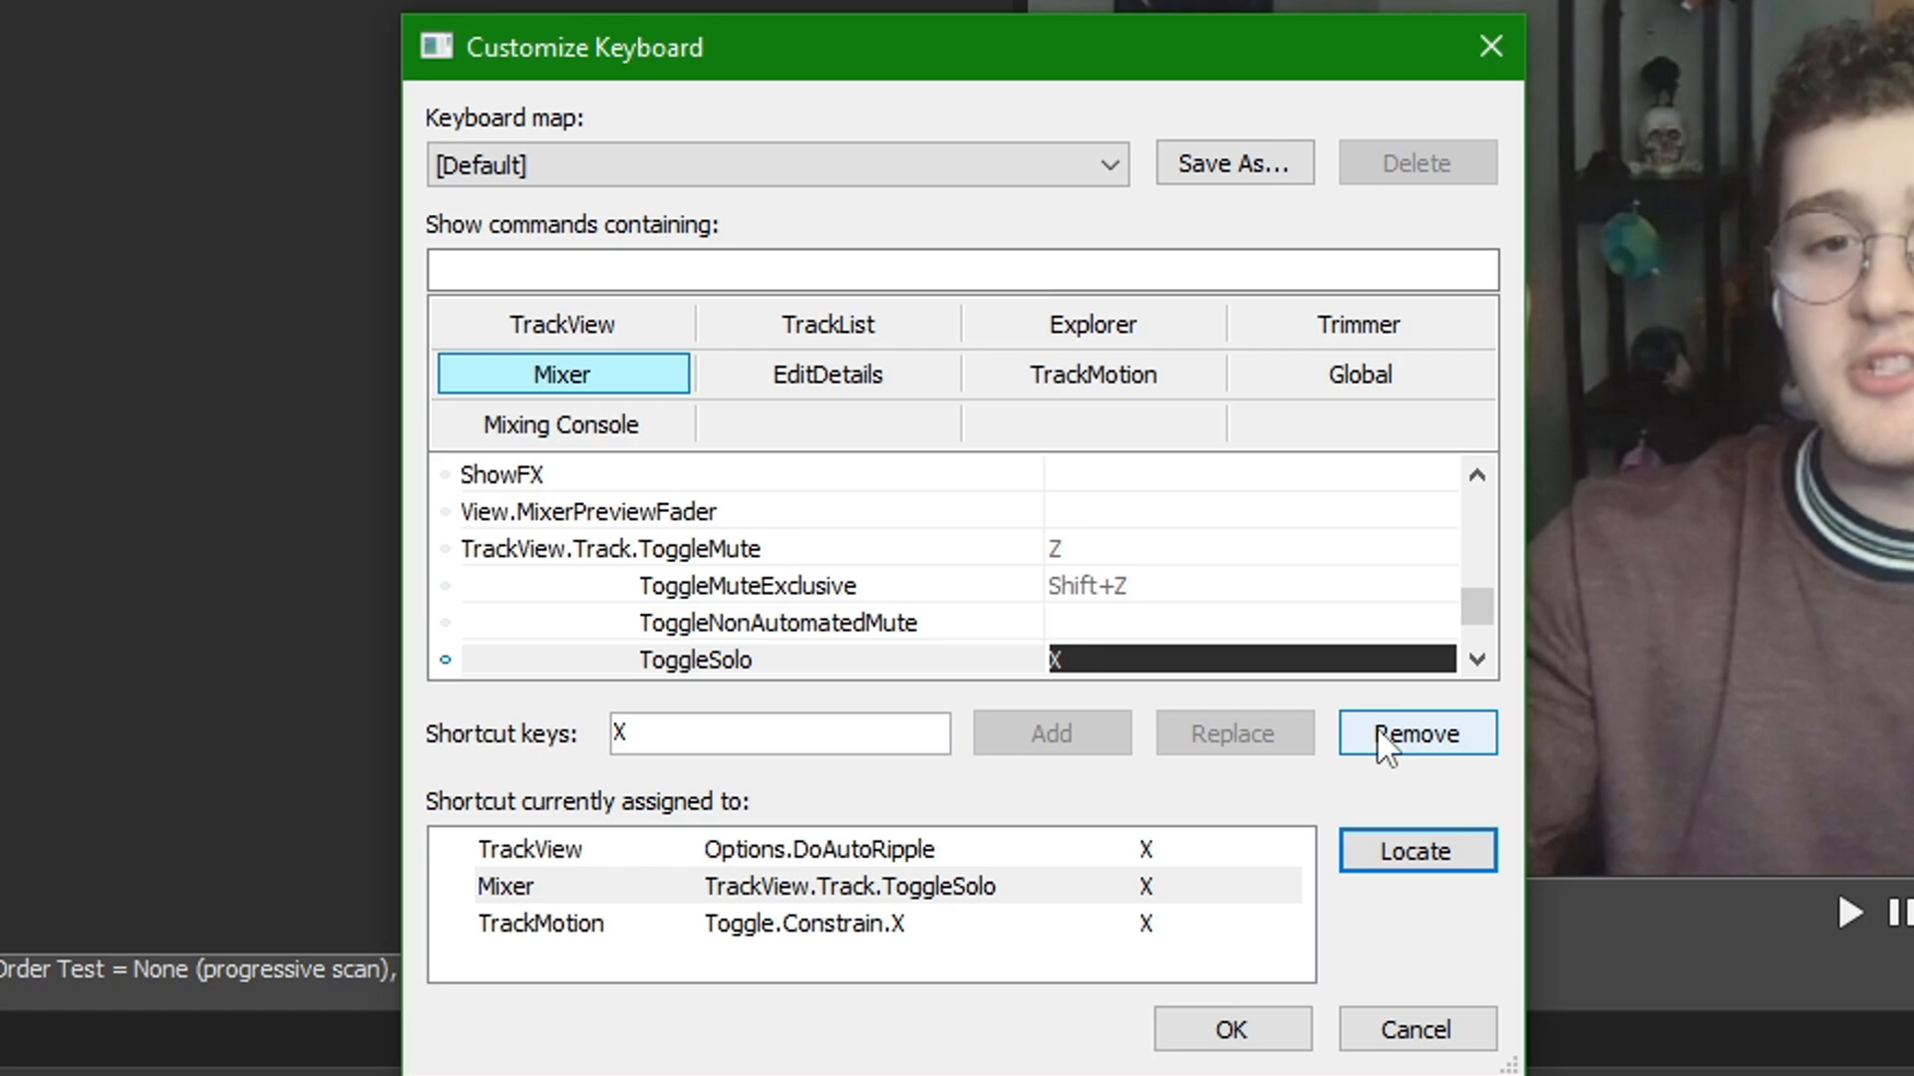
{"action": "left_click", "coordinate": [793, 855]}
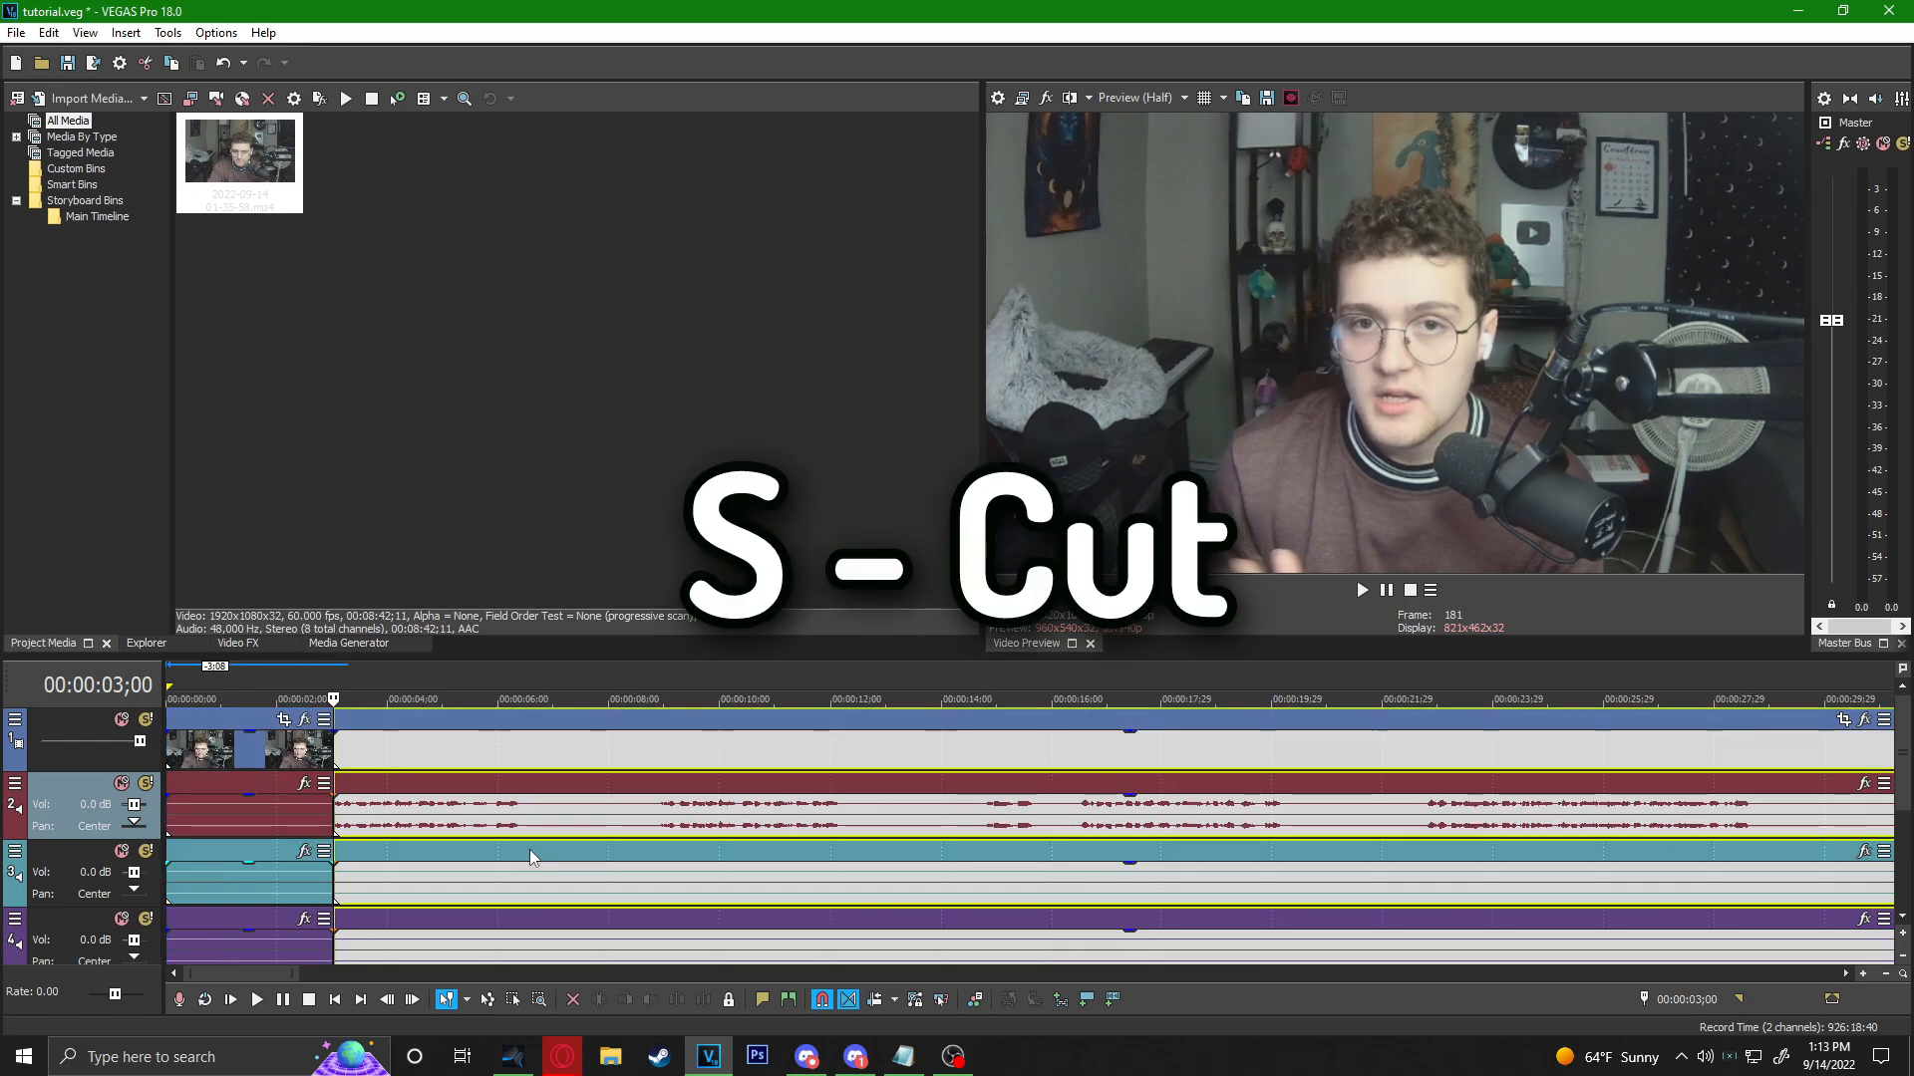
Delete the footage that follows the cut at 00:00:03;00.
{"action": "key", "text": "Delete"}
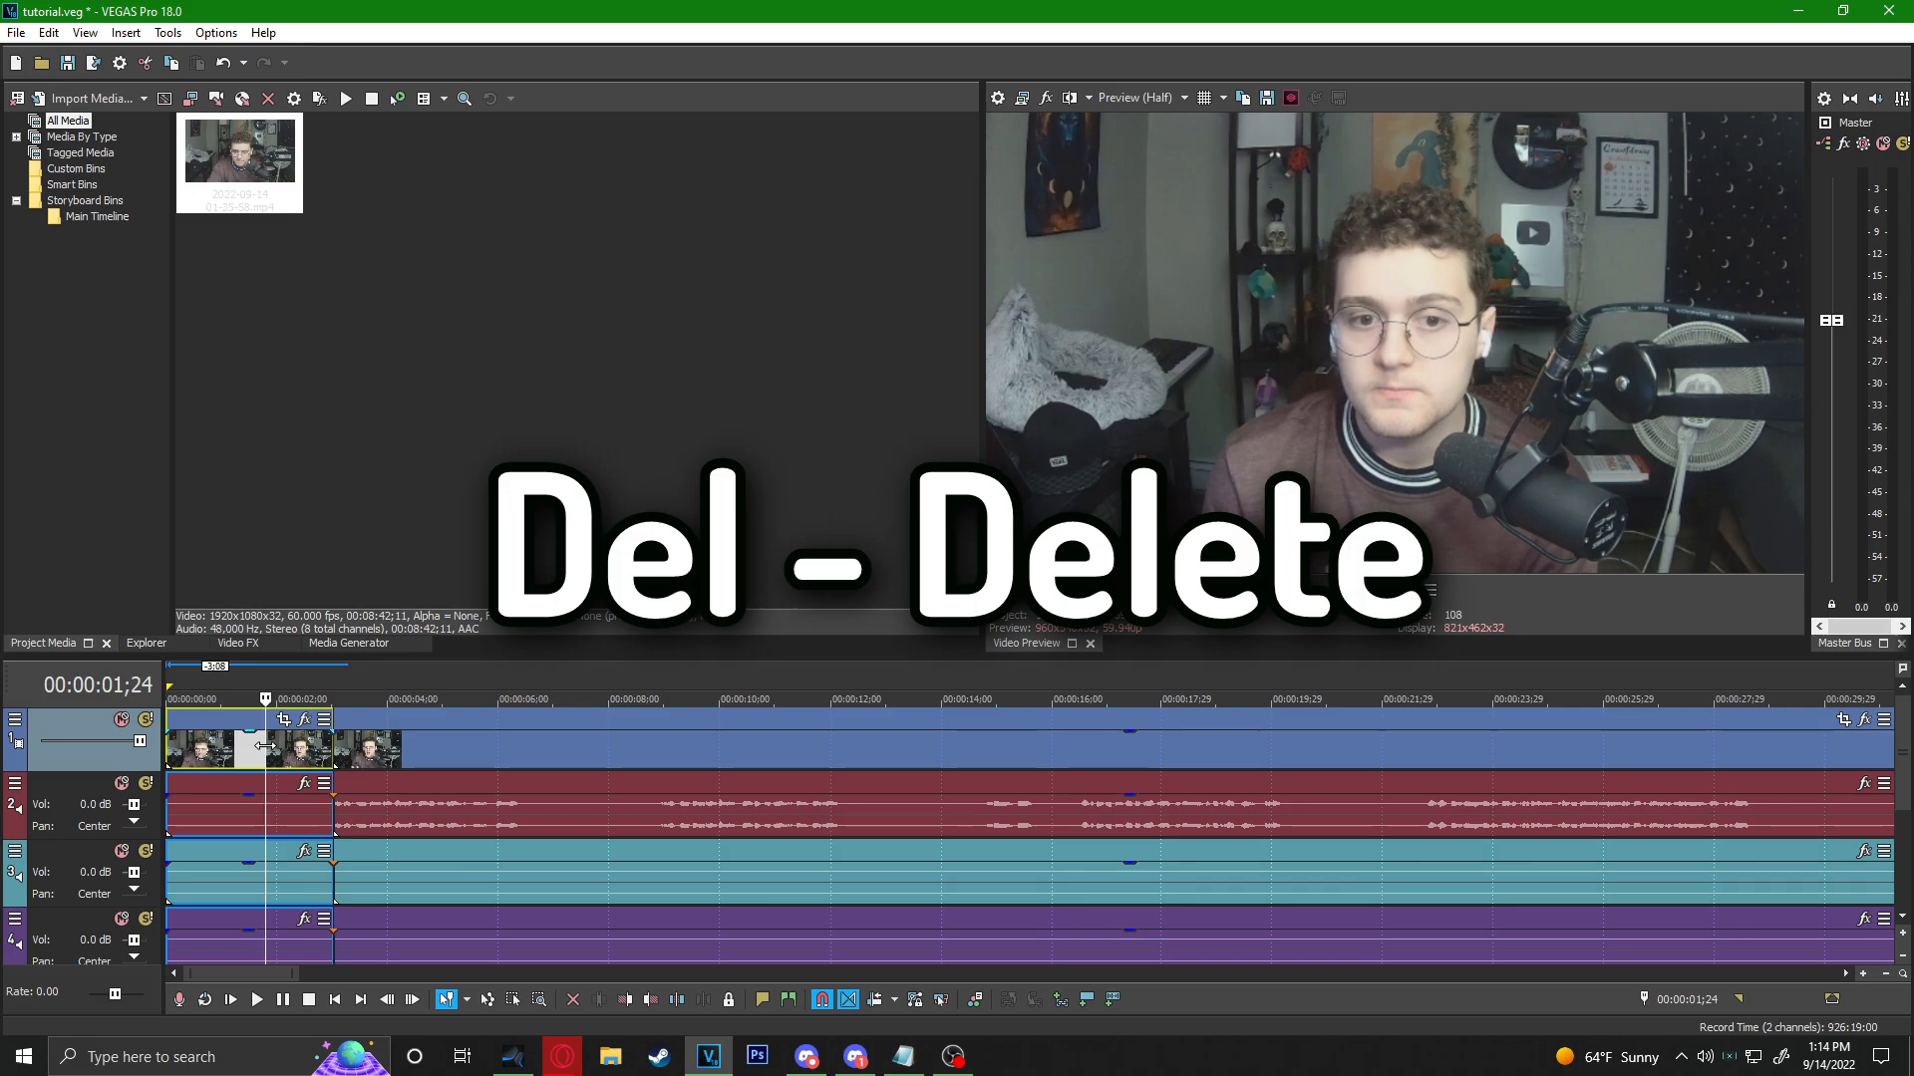
{"action": "left_click", "coordinate": [334, 748]}
{"action": "scroll", "coordinate": [482, 728], "scroll_direction": "up", "scroll_amount": 2}
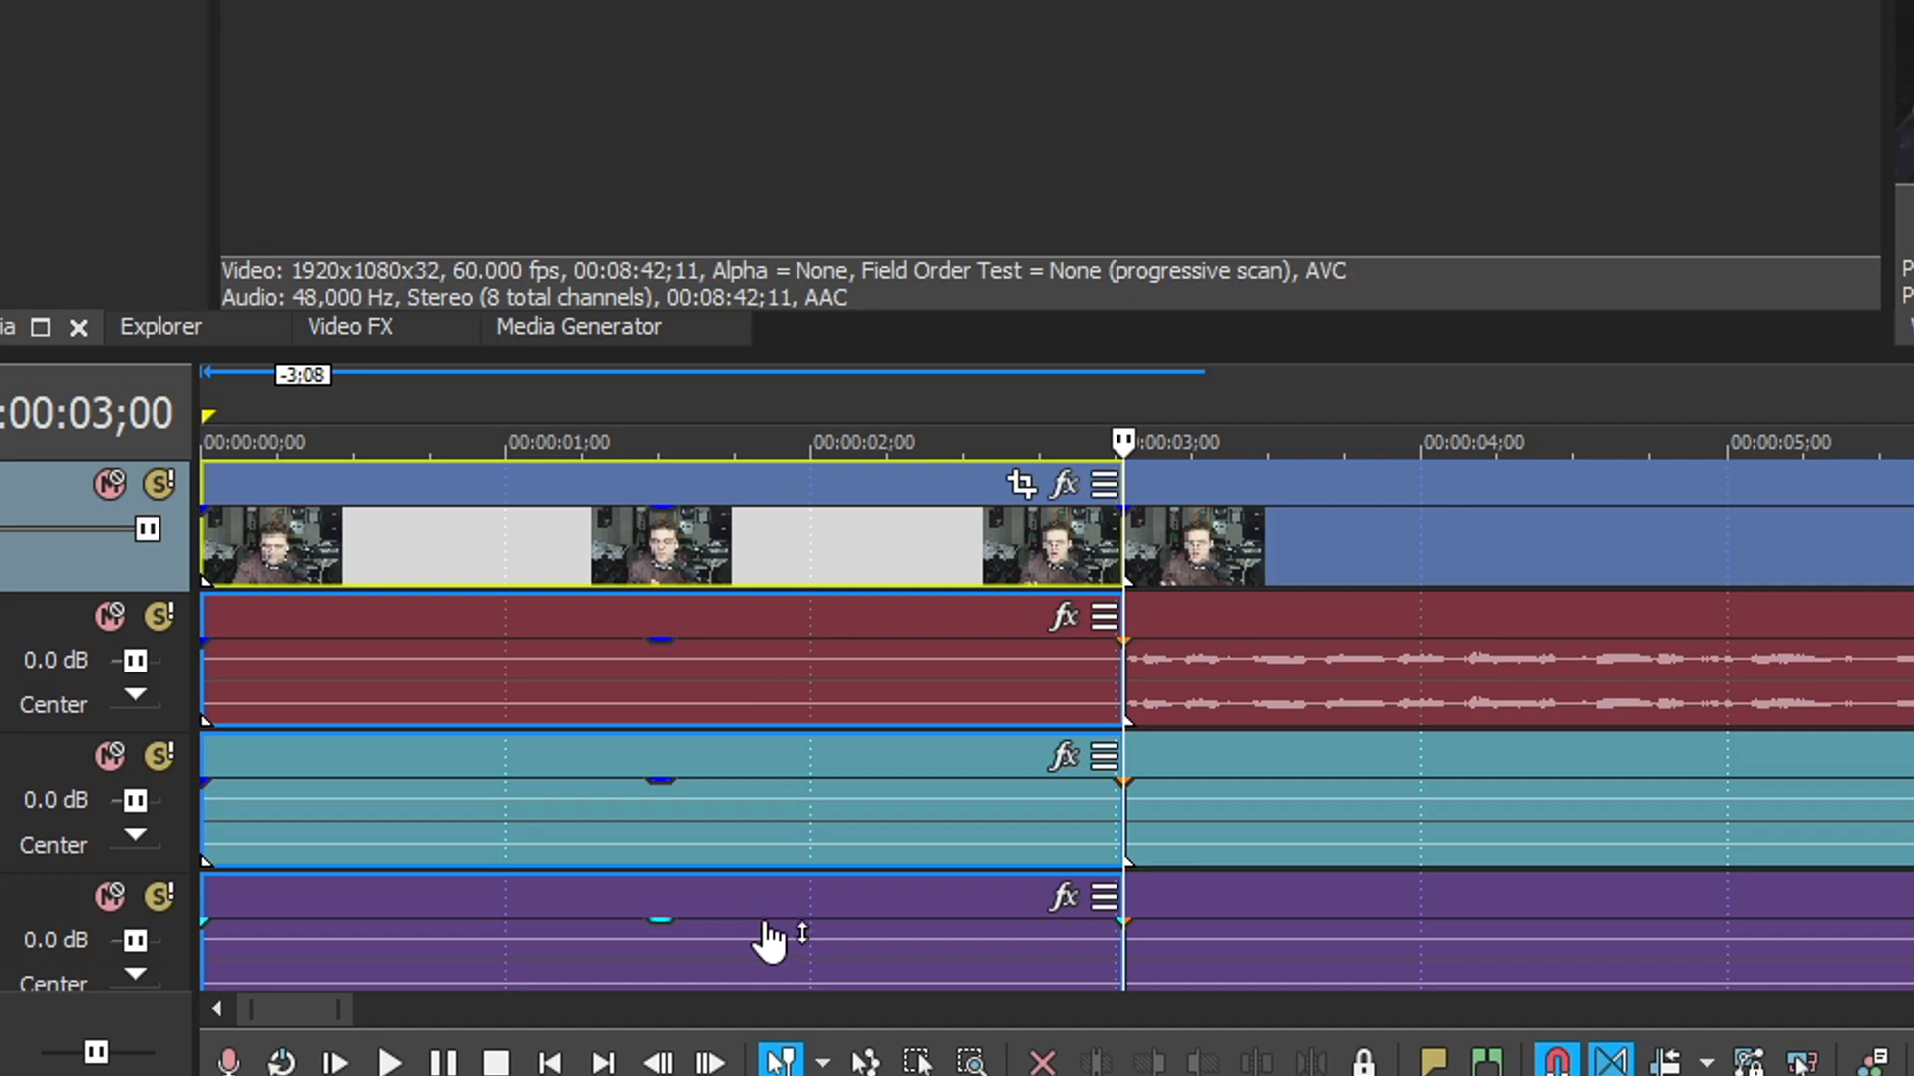
Split the clip around its second silent gap, and delete that segment together with the silent opening segment.
{"action": "left_click", "coordinate": [837, 535]}
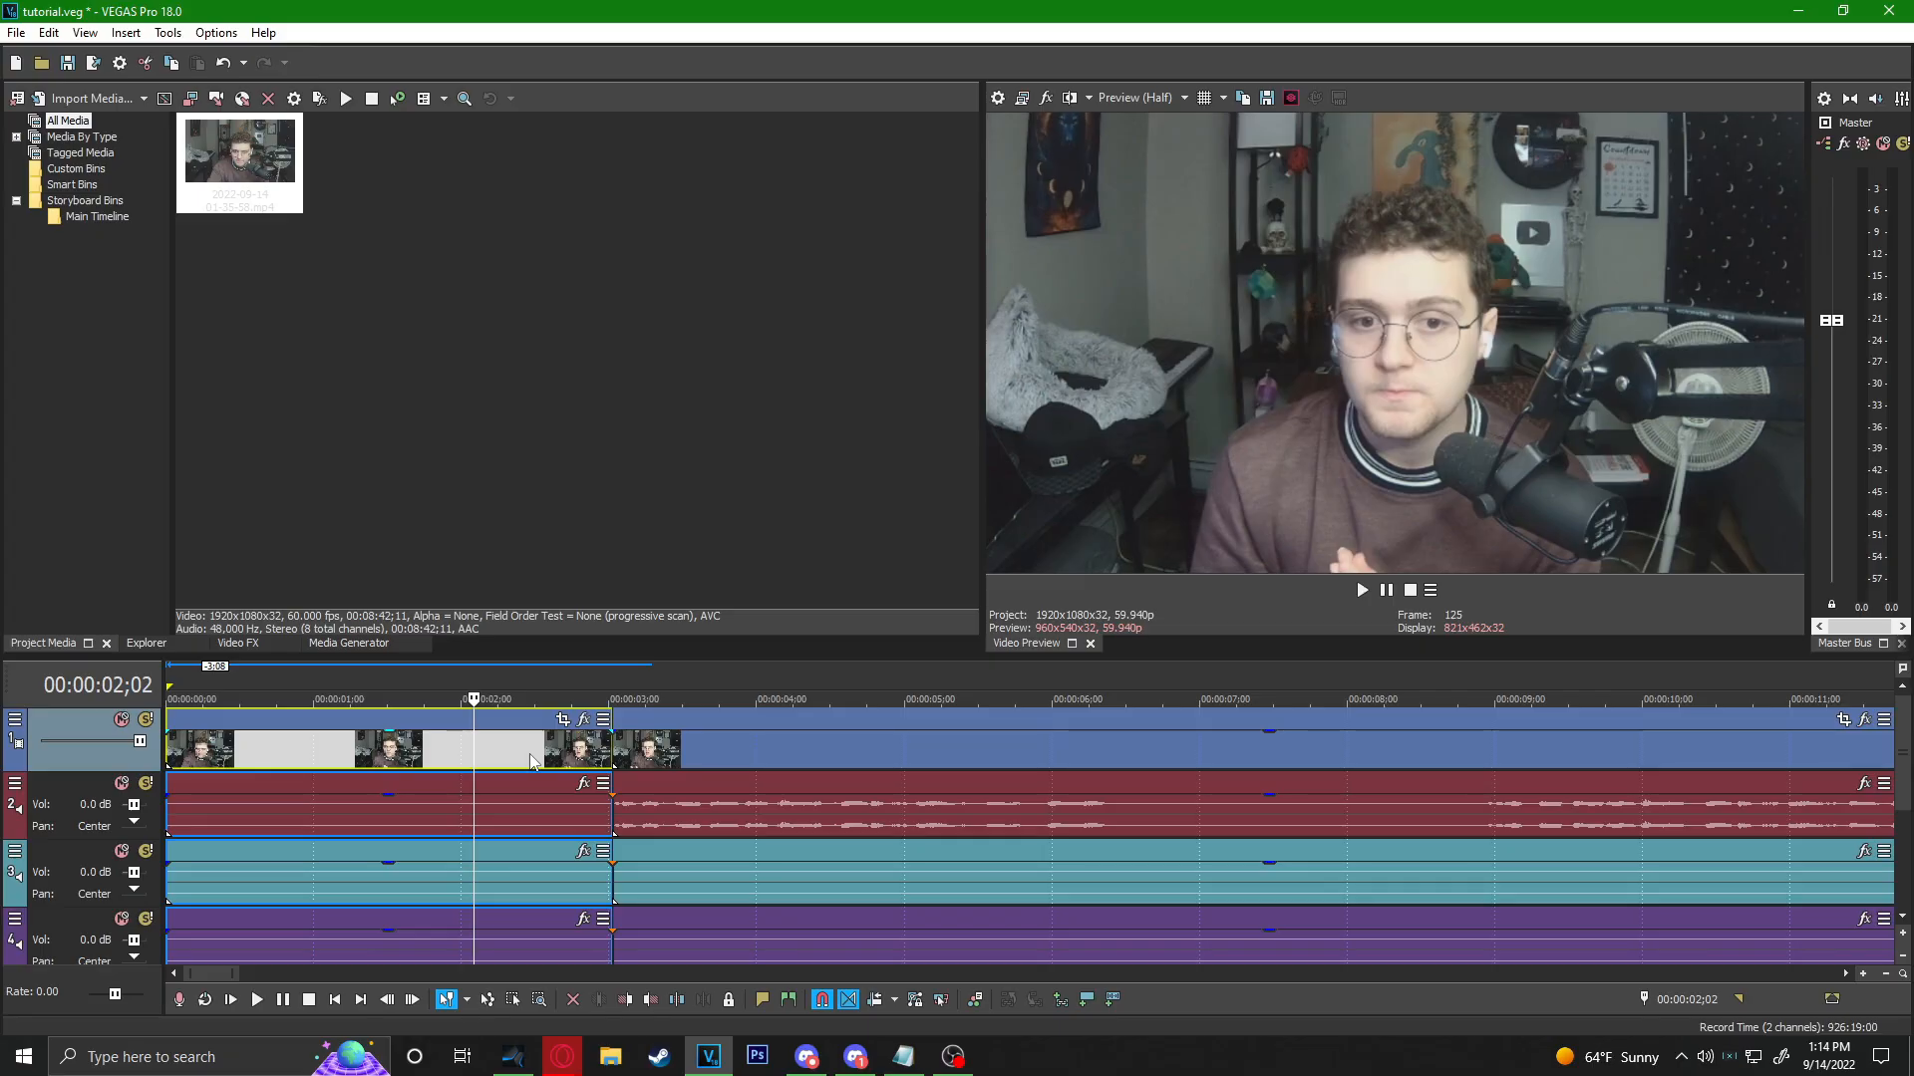
{"action": "left_click", "coordinate": [1100, 815]}
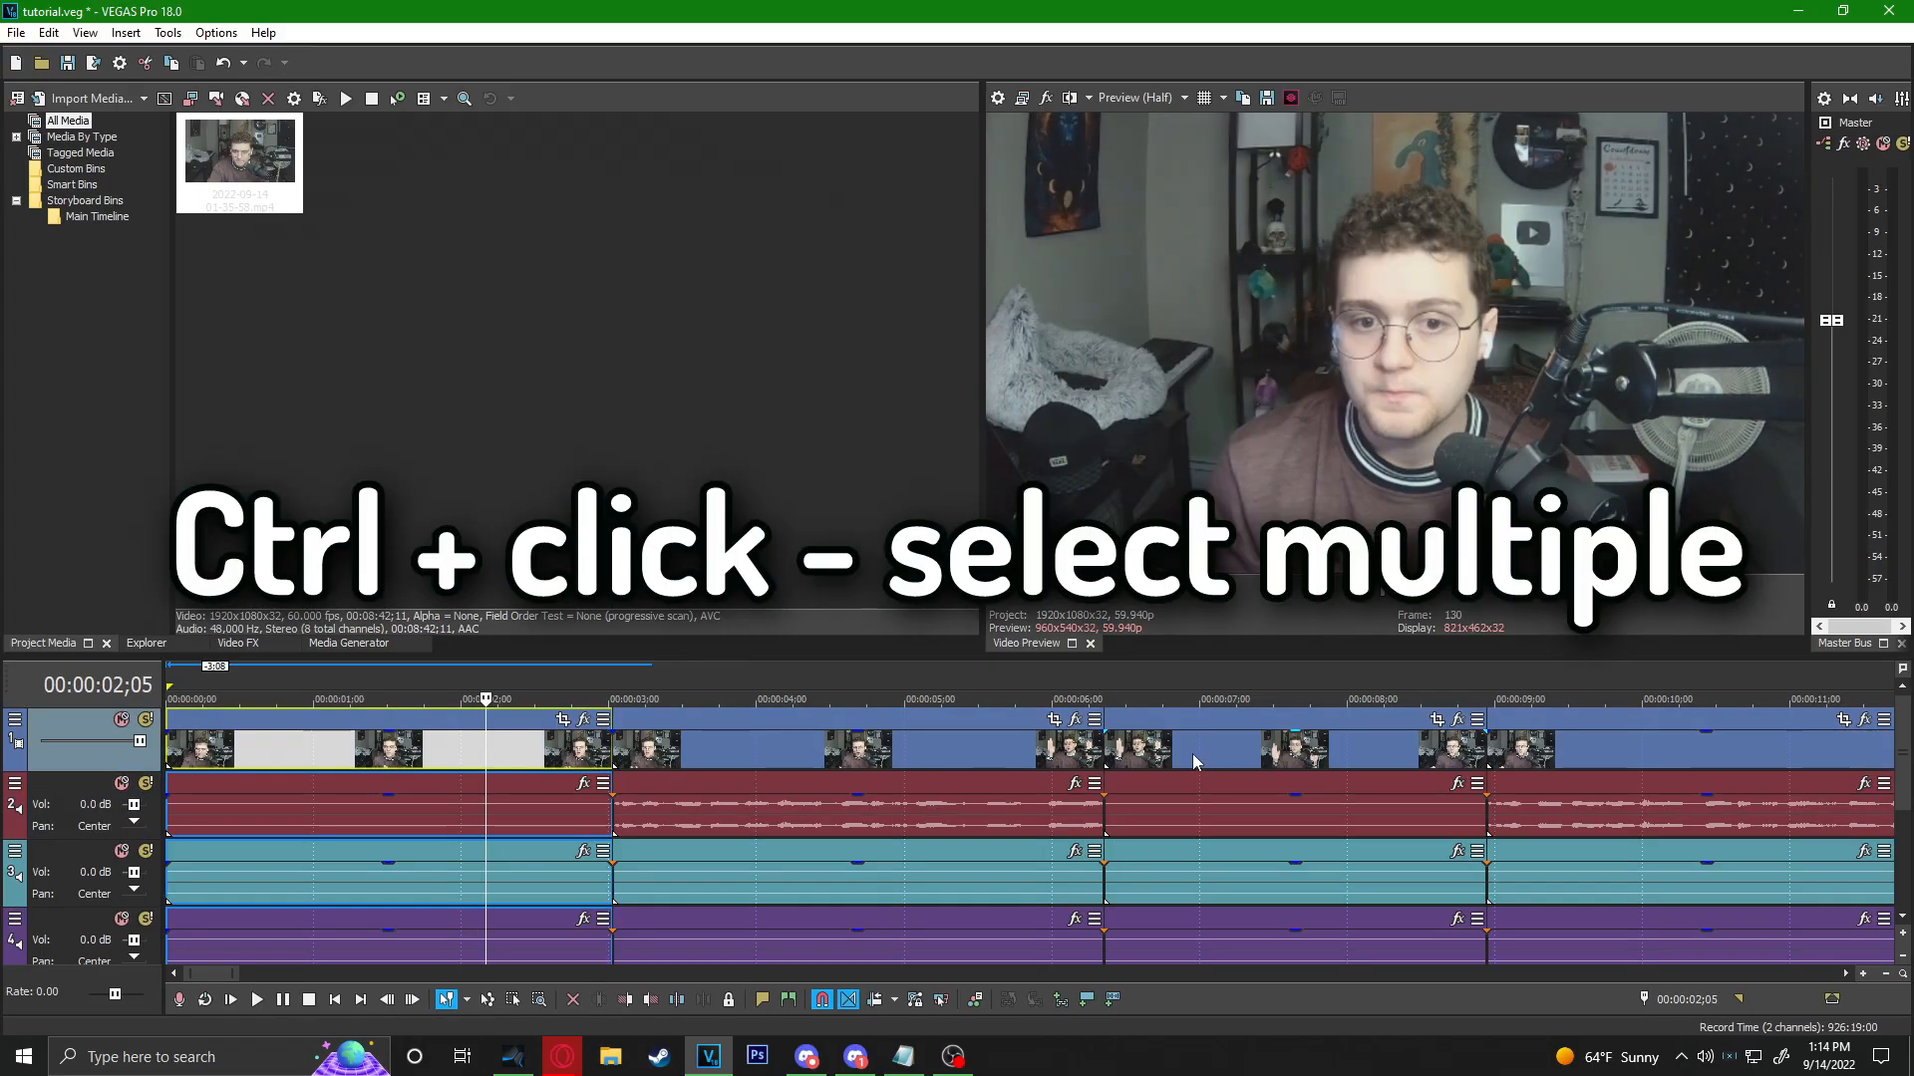
{"action": "left_click", "coordinate": [1192, 754], "text": "ctrl"}
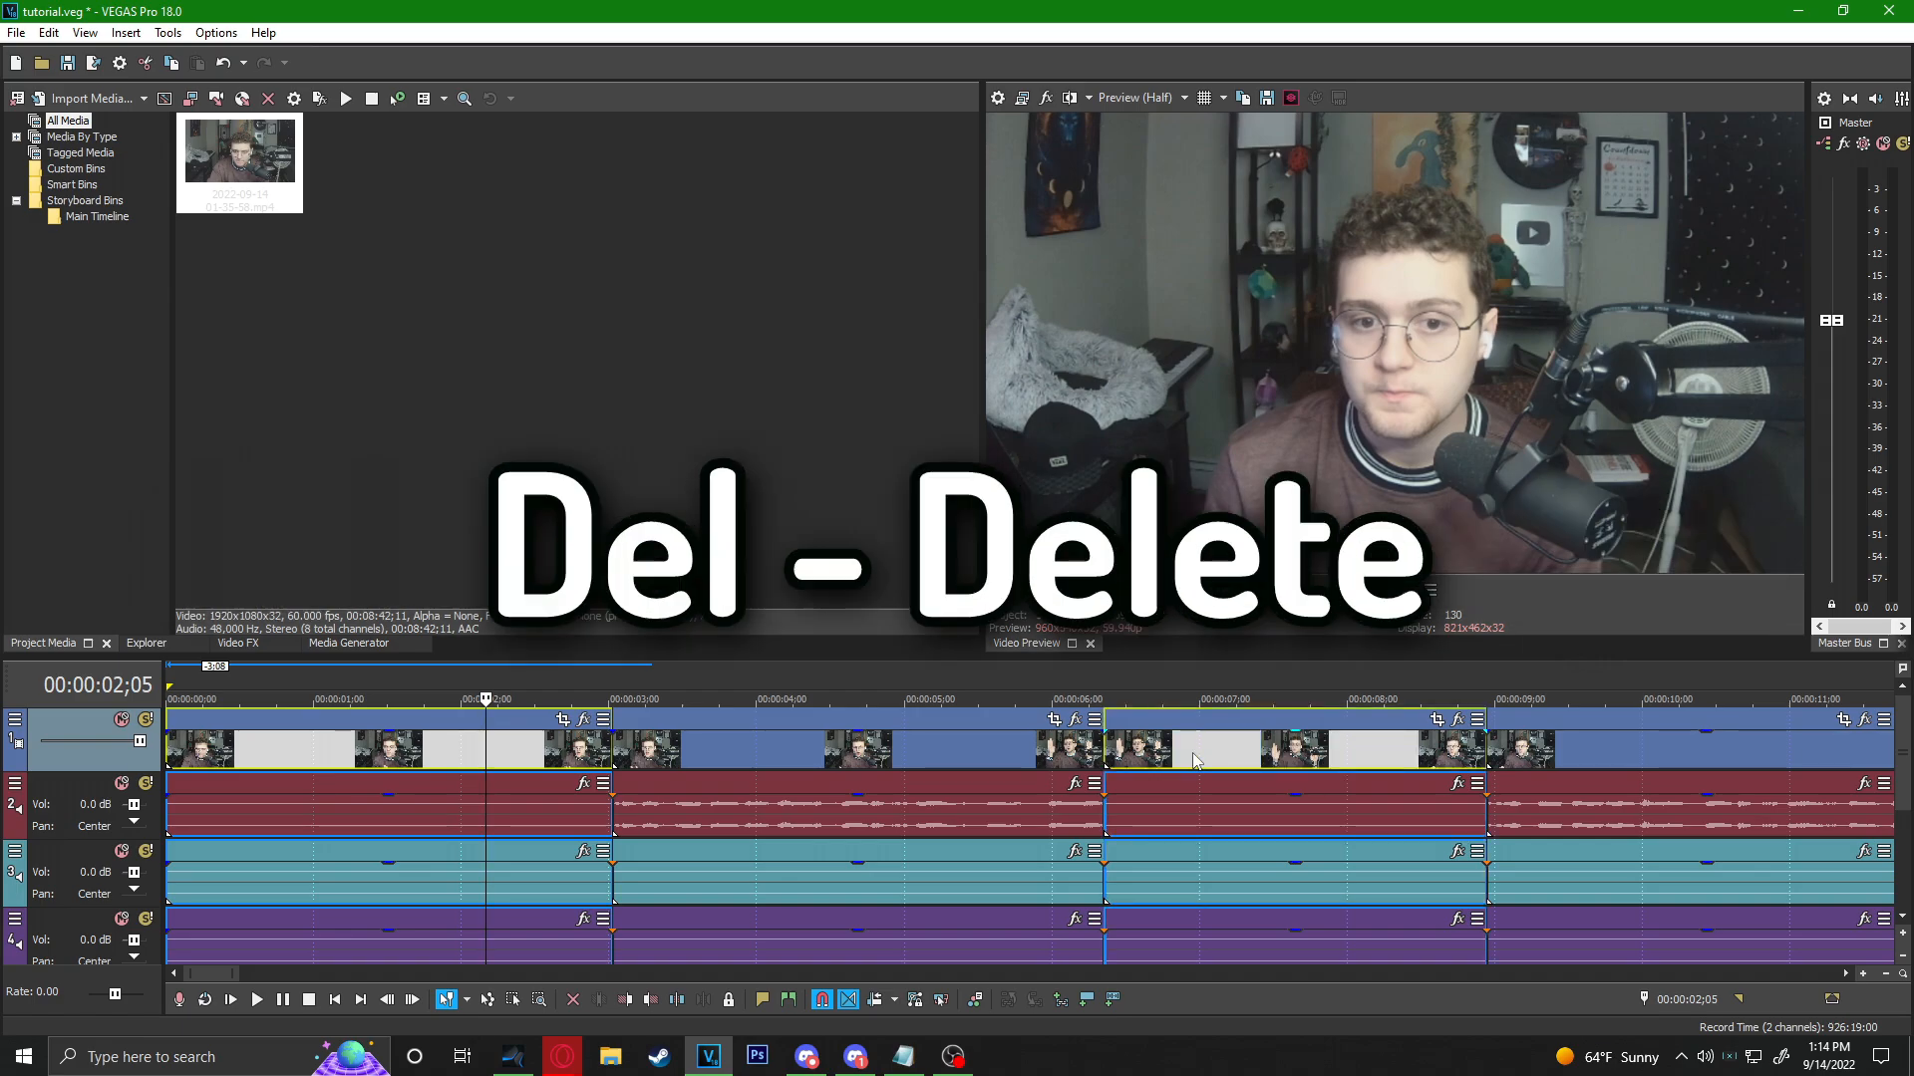
{"action": "key", "text": "Delete"}
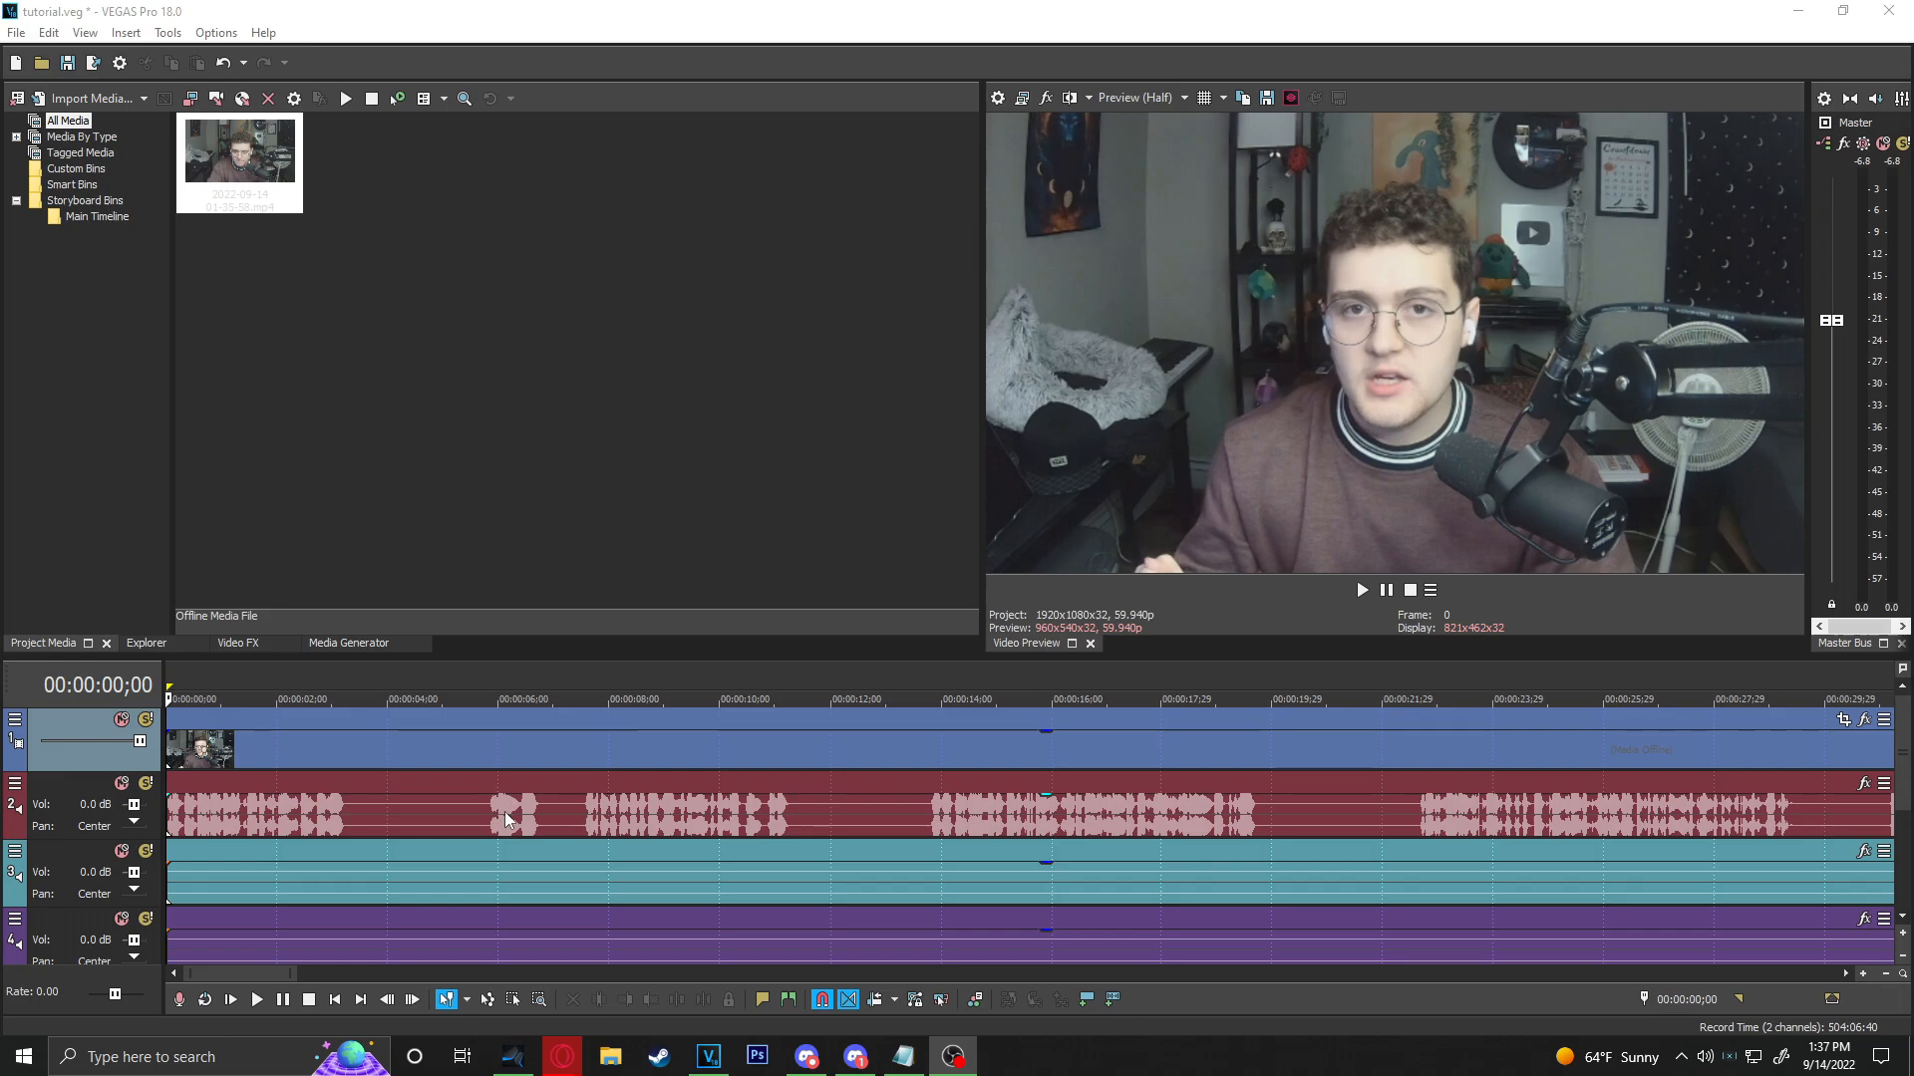
Make the timeline area taller and the video preview smaller, and increase the height of the timeline tracks.
{"action": "left_click", "coordinate": [508, 820]}
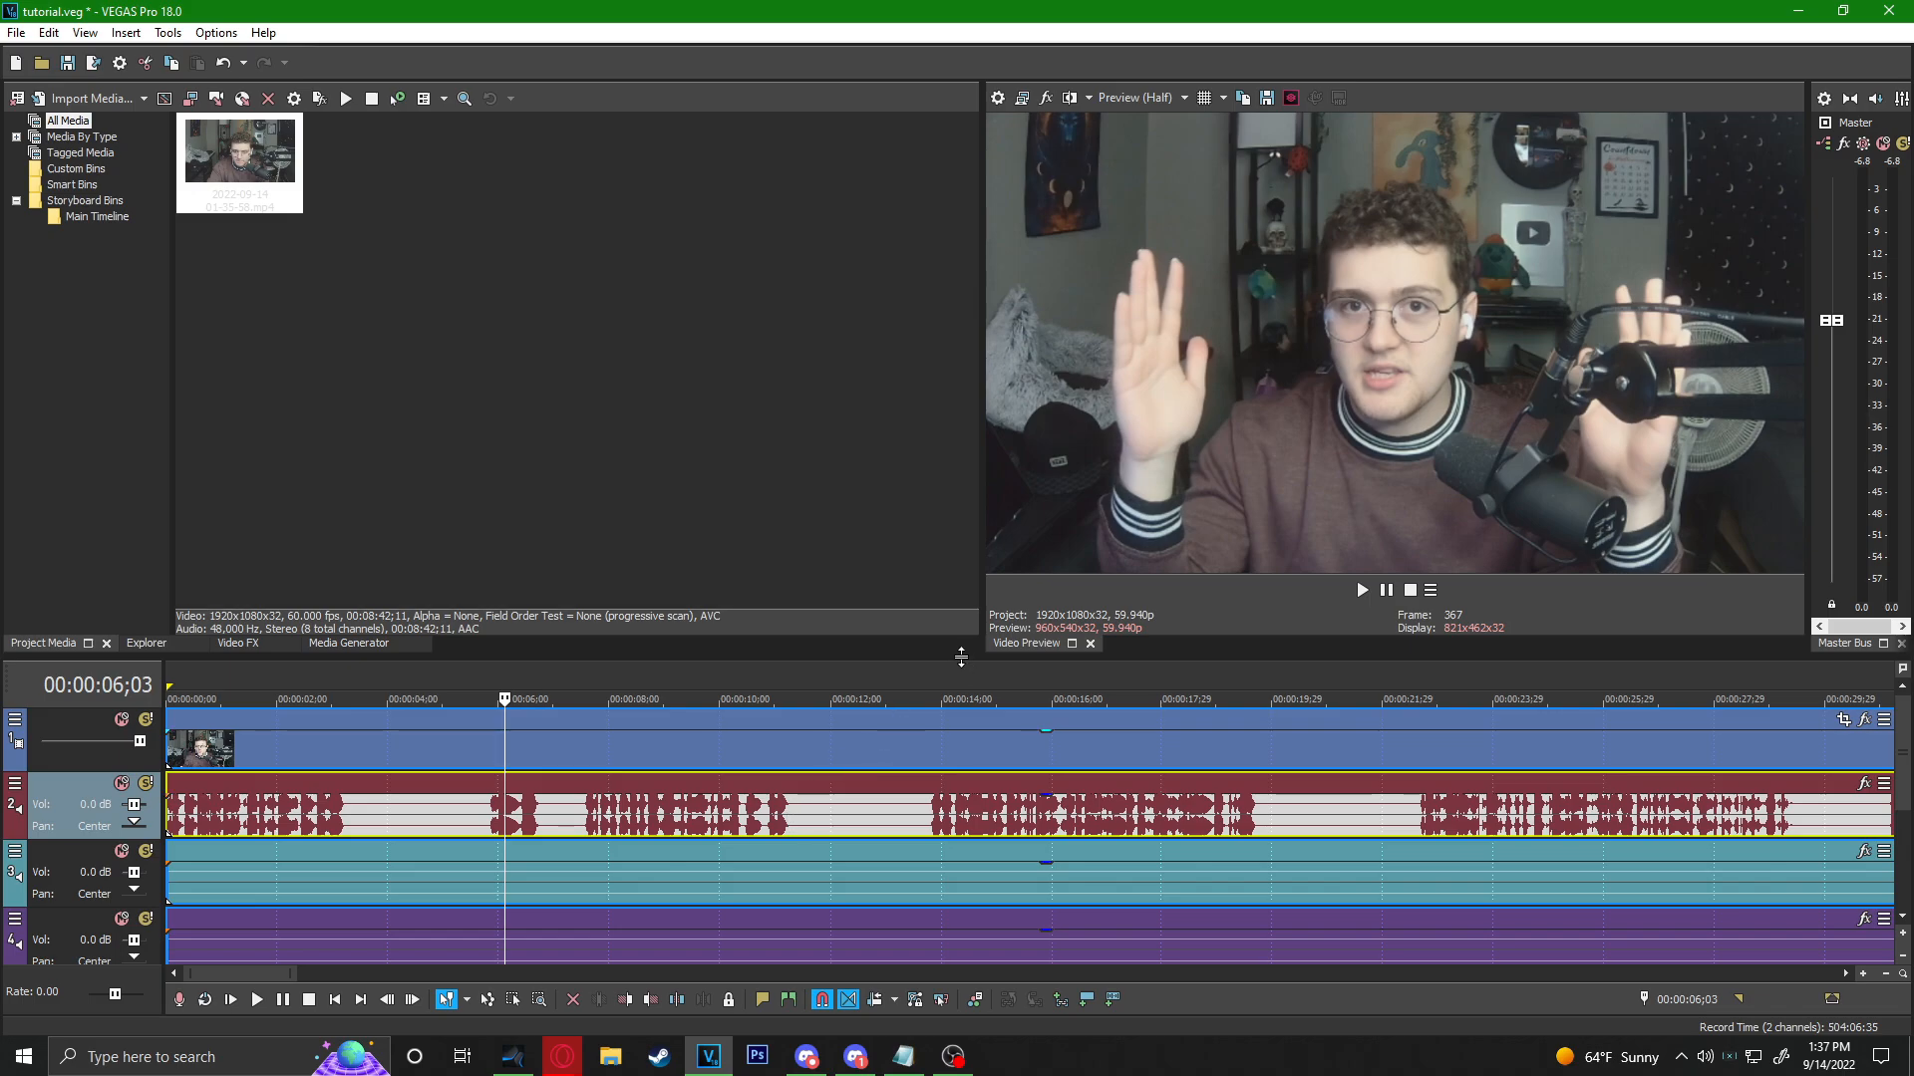
{"action": "left_click_drag", "start_coordinate": [985, 654], "coordinate": [988, 607]}
{"action": "left_click_drag", "start_coordinate": [982, 395], "coordinate": [1064, 419]}
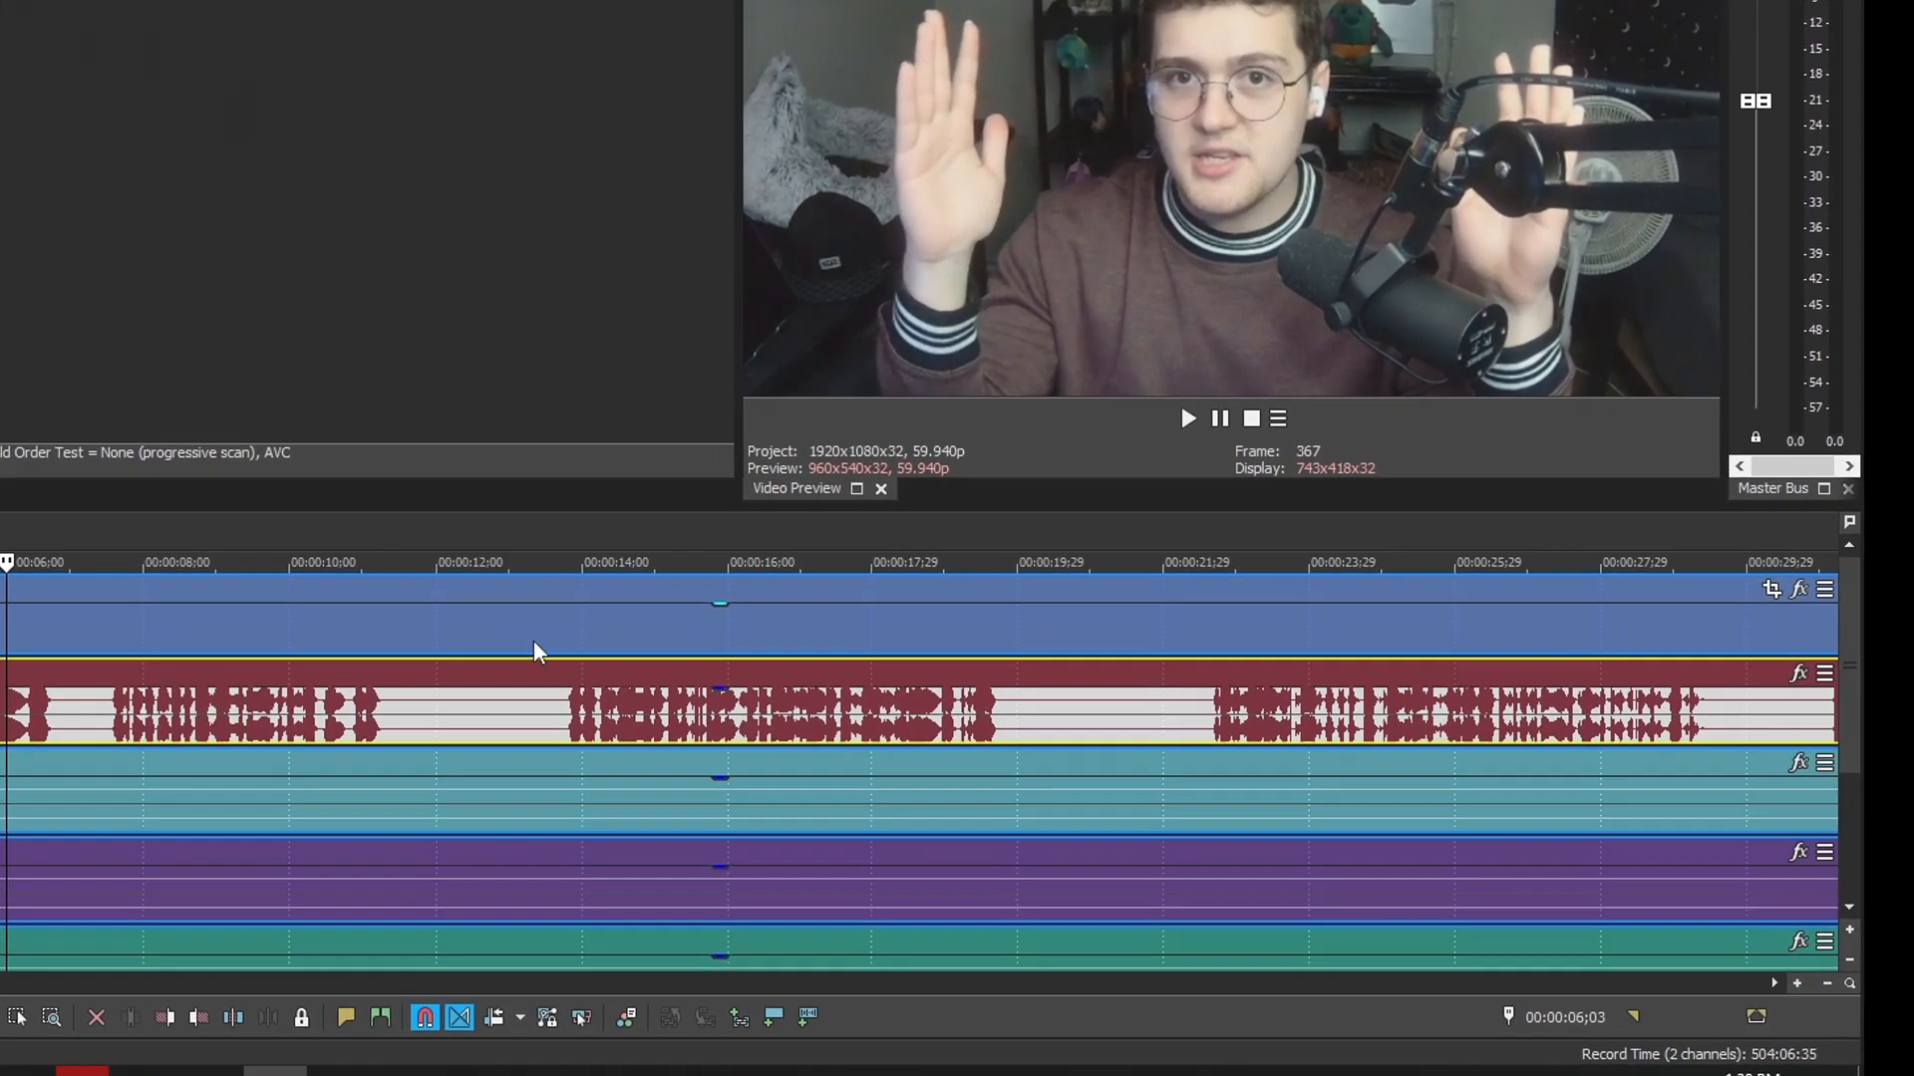
{"action": "left_click", "coordinate": [463, 634]}
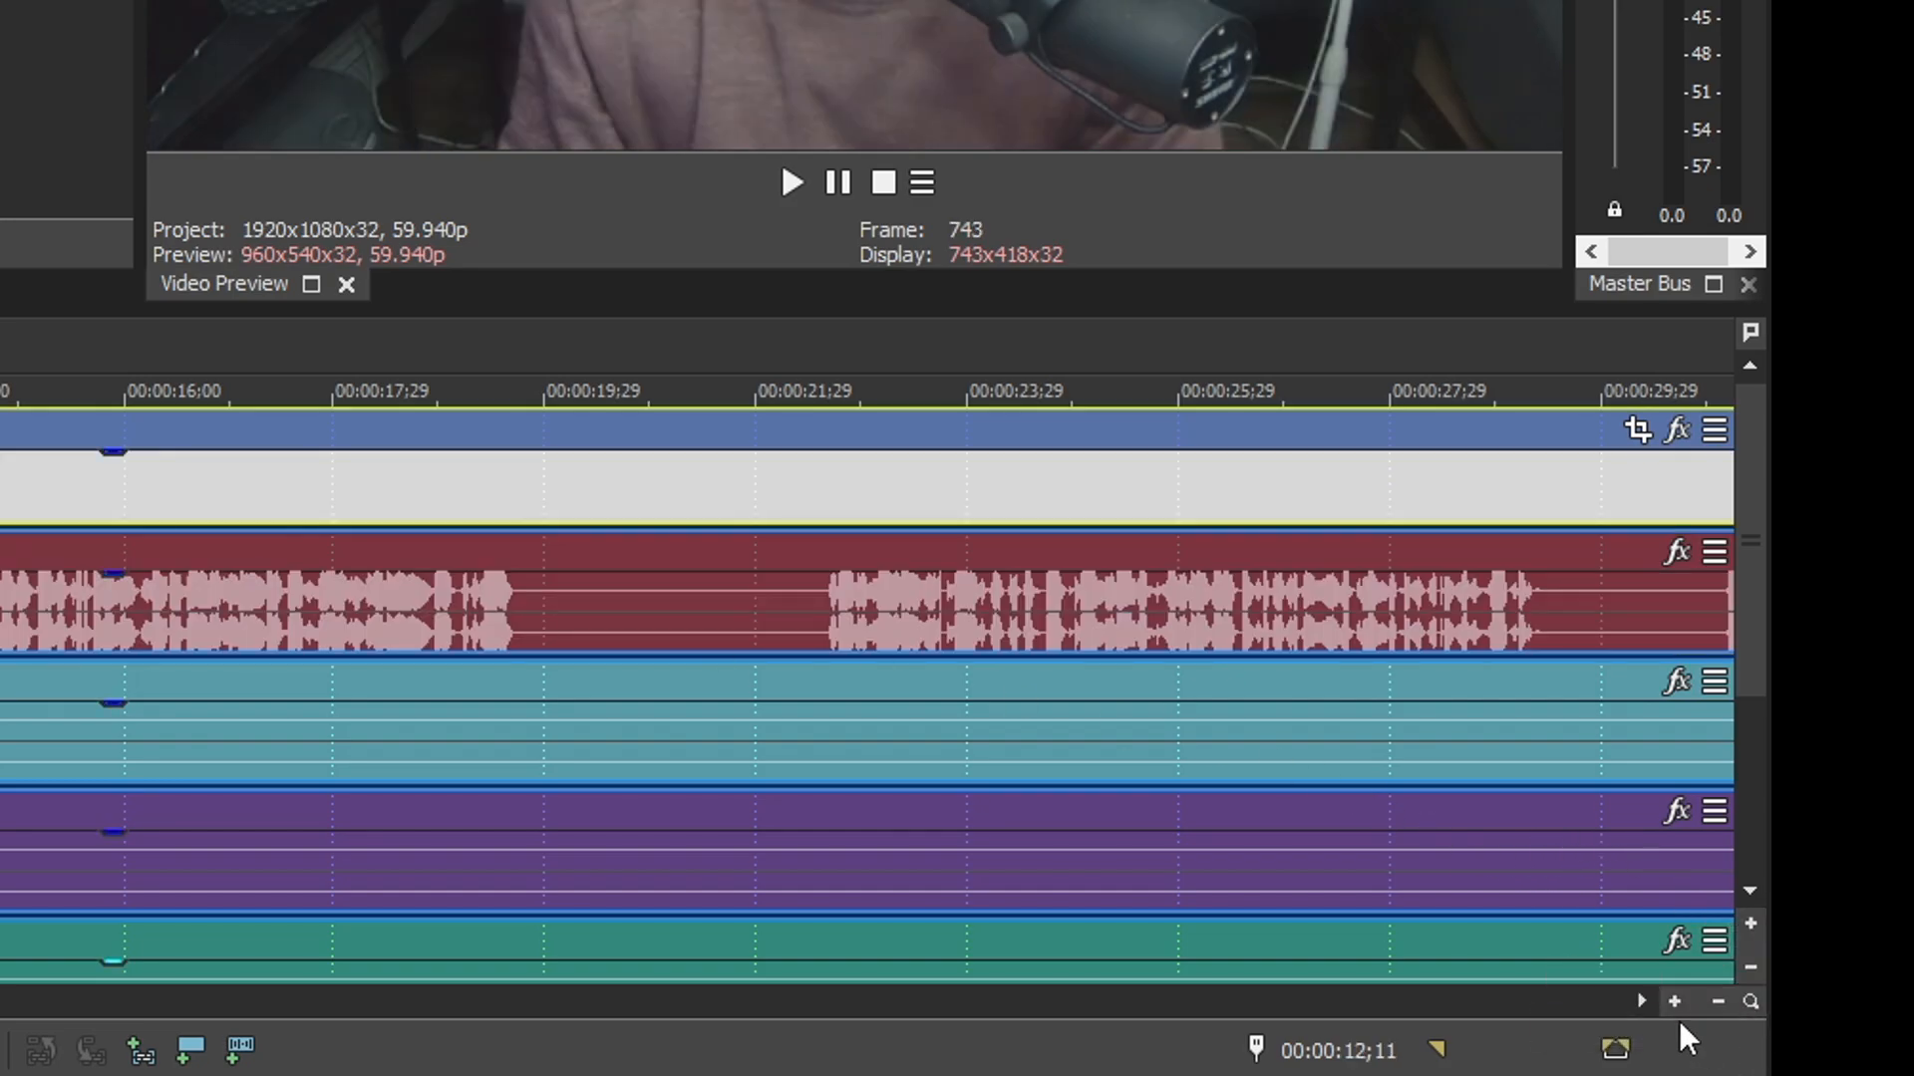
{"action": "left_click", "coordinate": [1750, 919]}
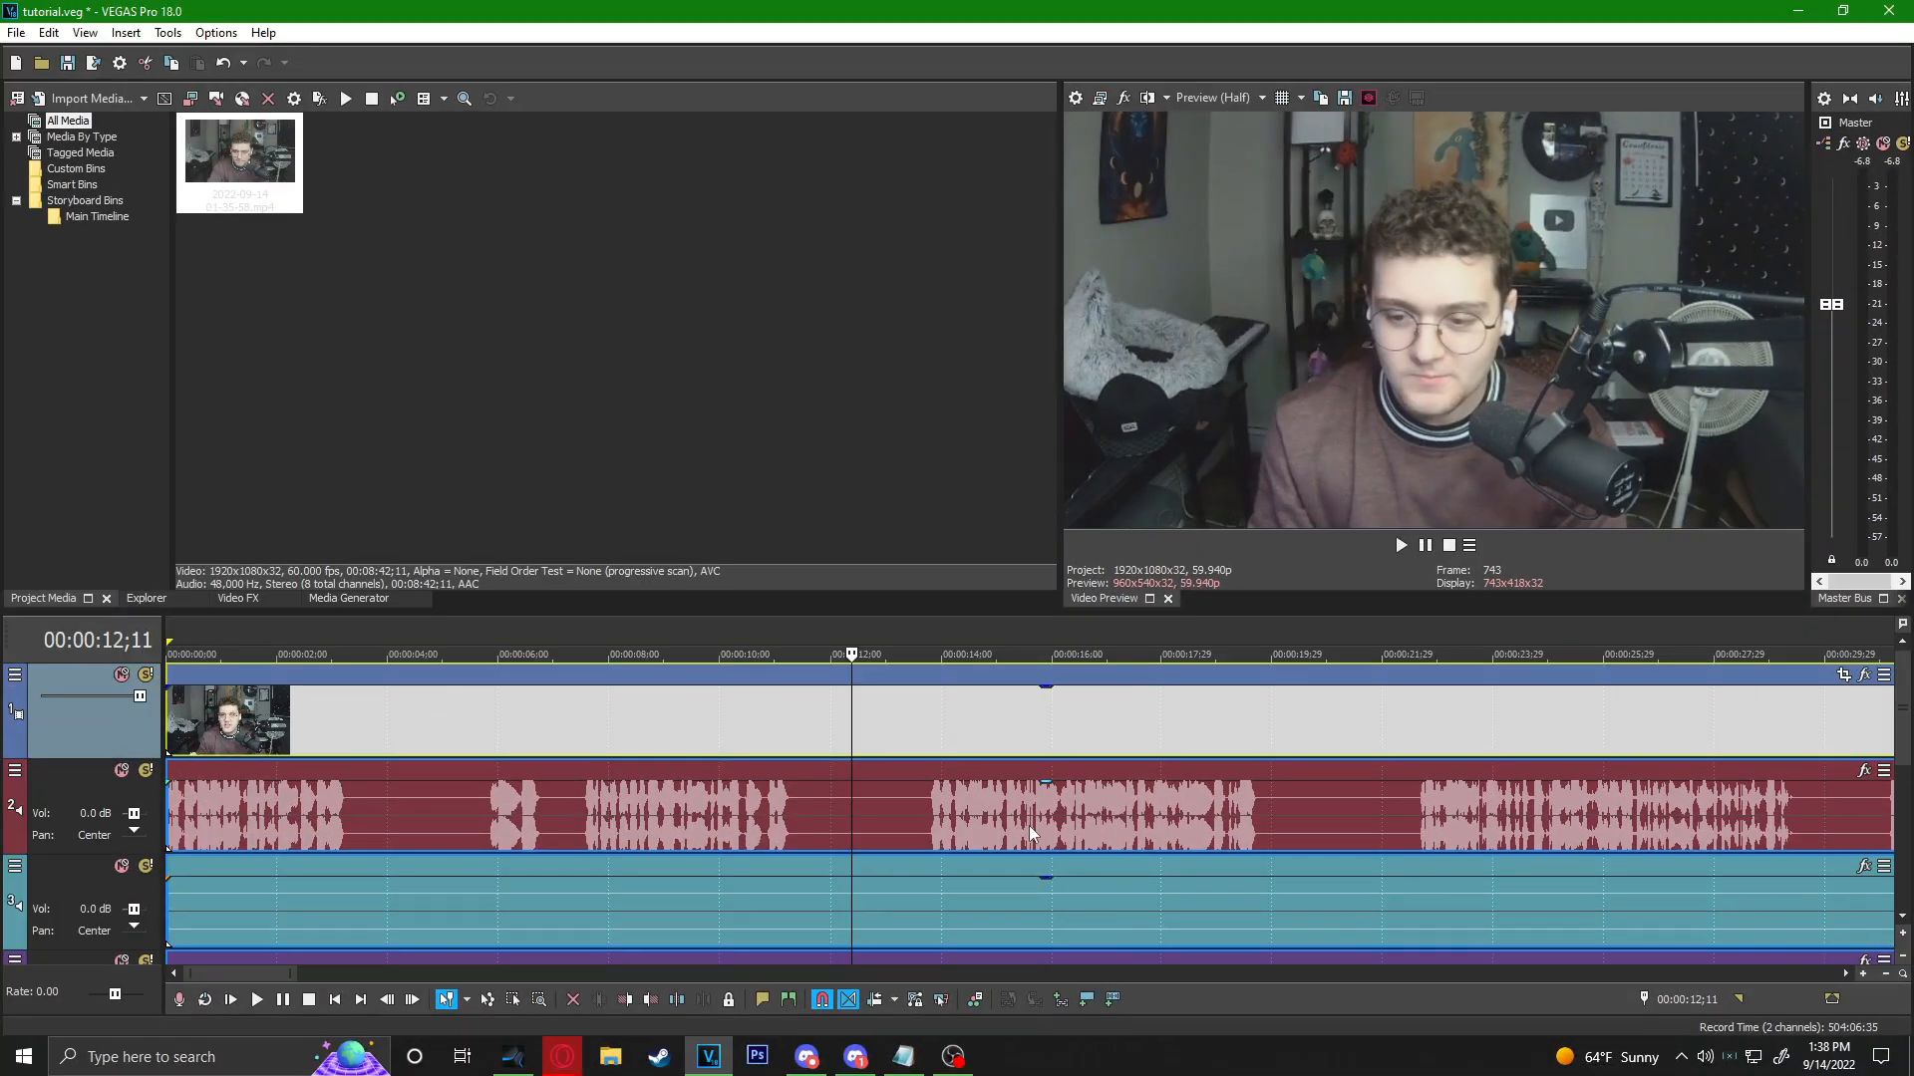
Examine the voice waveform around 00:00:15;15 at different timeline zoom levels.
{"action": "left_click", "coordinate": [1028, 827]}
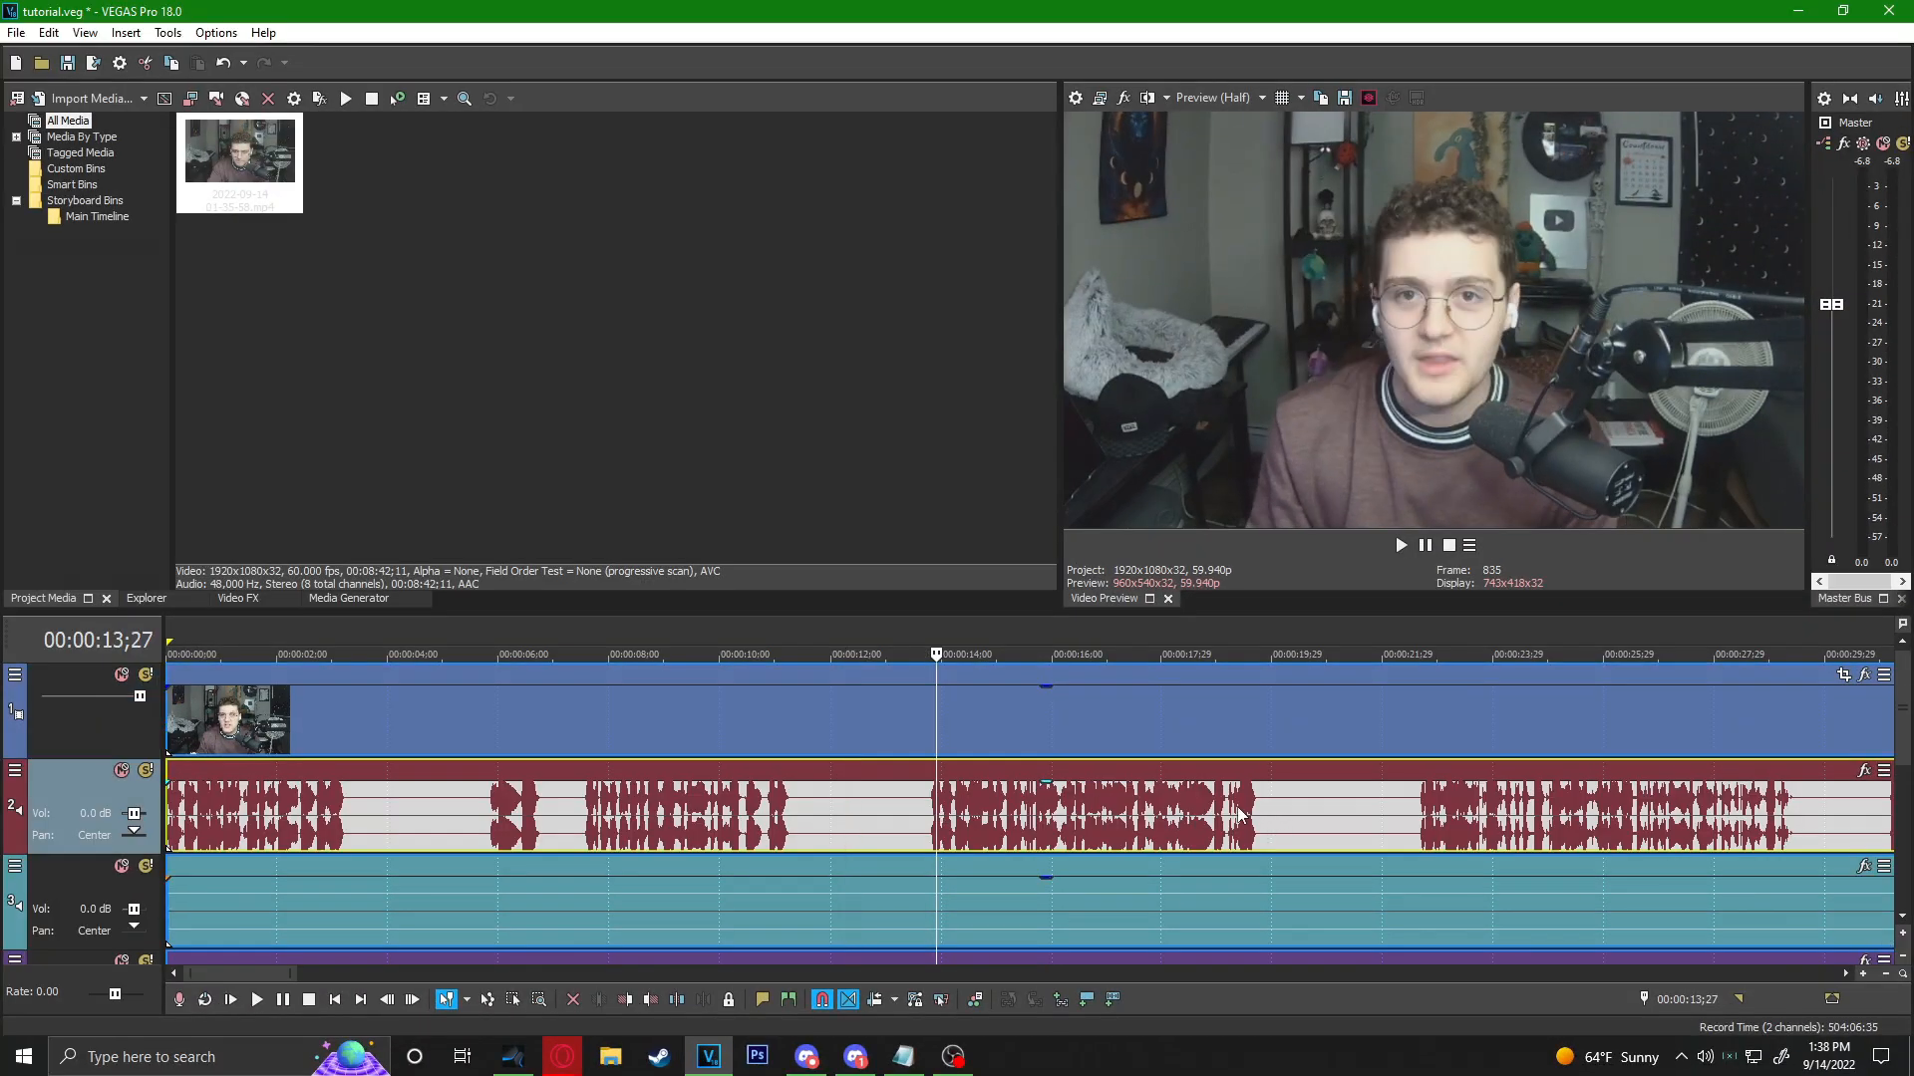
{"action": "left_click", "coordinate": [1026, 825]}
{"action": "scroll", "coordinate": [1162, 828], "scroll_direction": "up", "scroll_amount": 1}
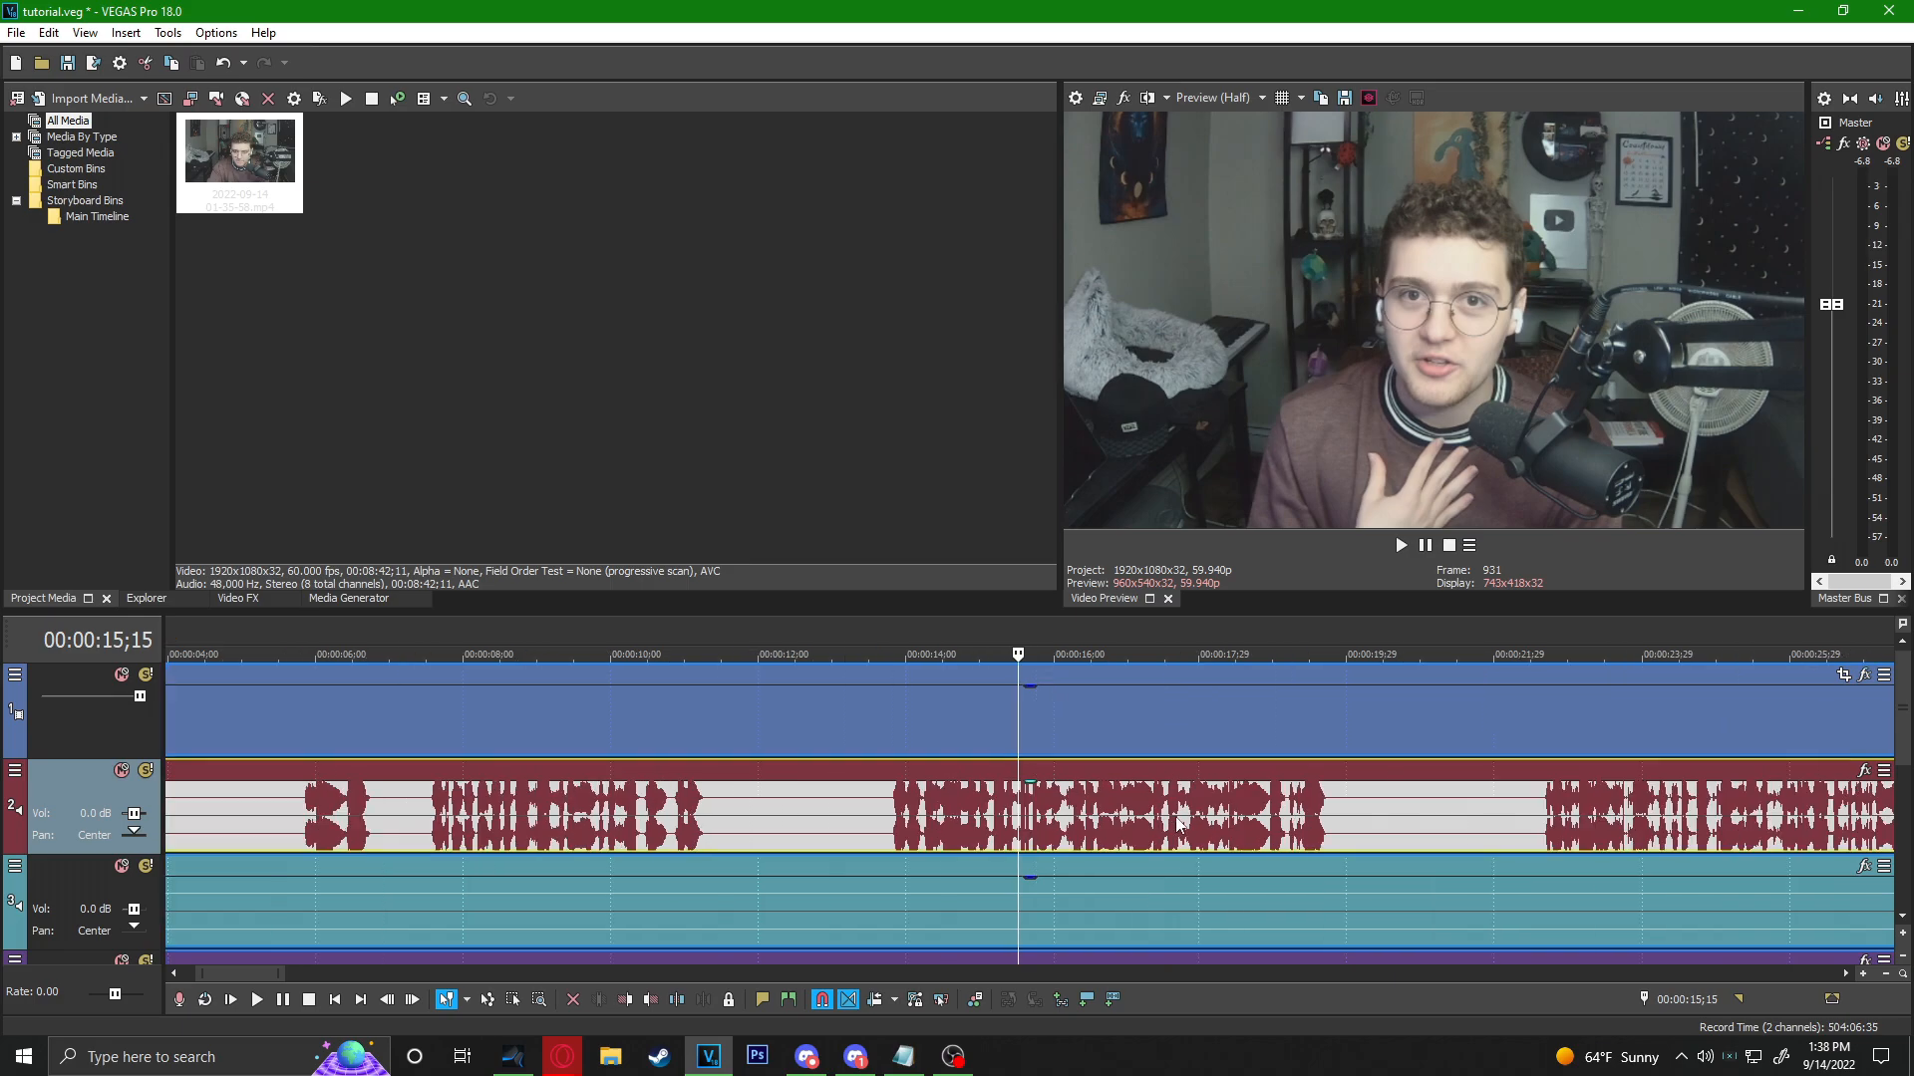
{"action": "scroll", "coordinate": [1126, 829], "scroll_direction": "down", "scroll_amount": 1}
{"action": "scroll", "coordinate": [1100, 823], "scroll_direction": "down", "scroll_amount": 2}
{"action": "scroll", "coordinate": [1099, 825], "scroll_direction": "up", "scroll_amount": 2}
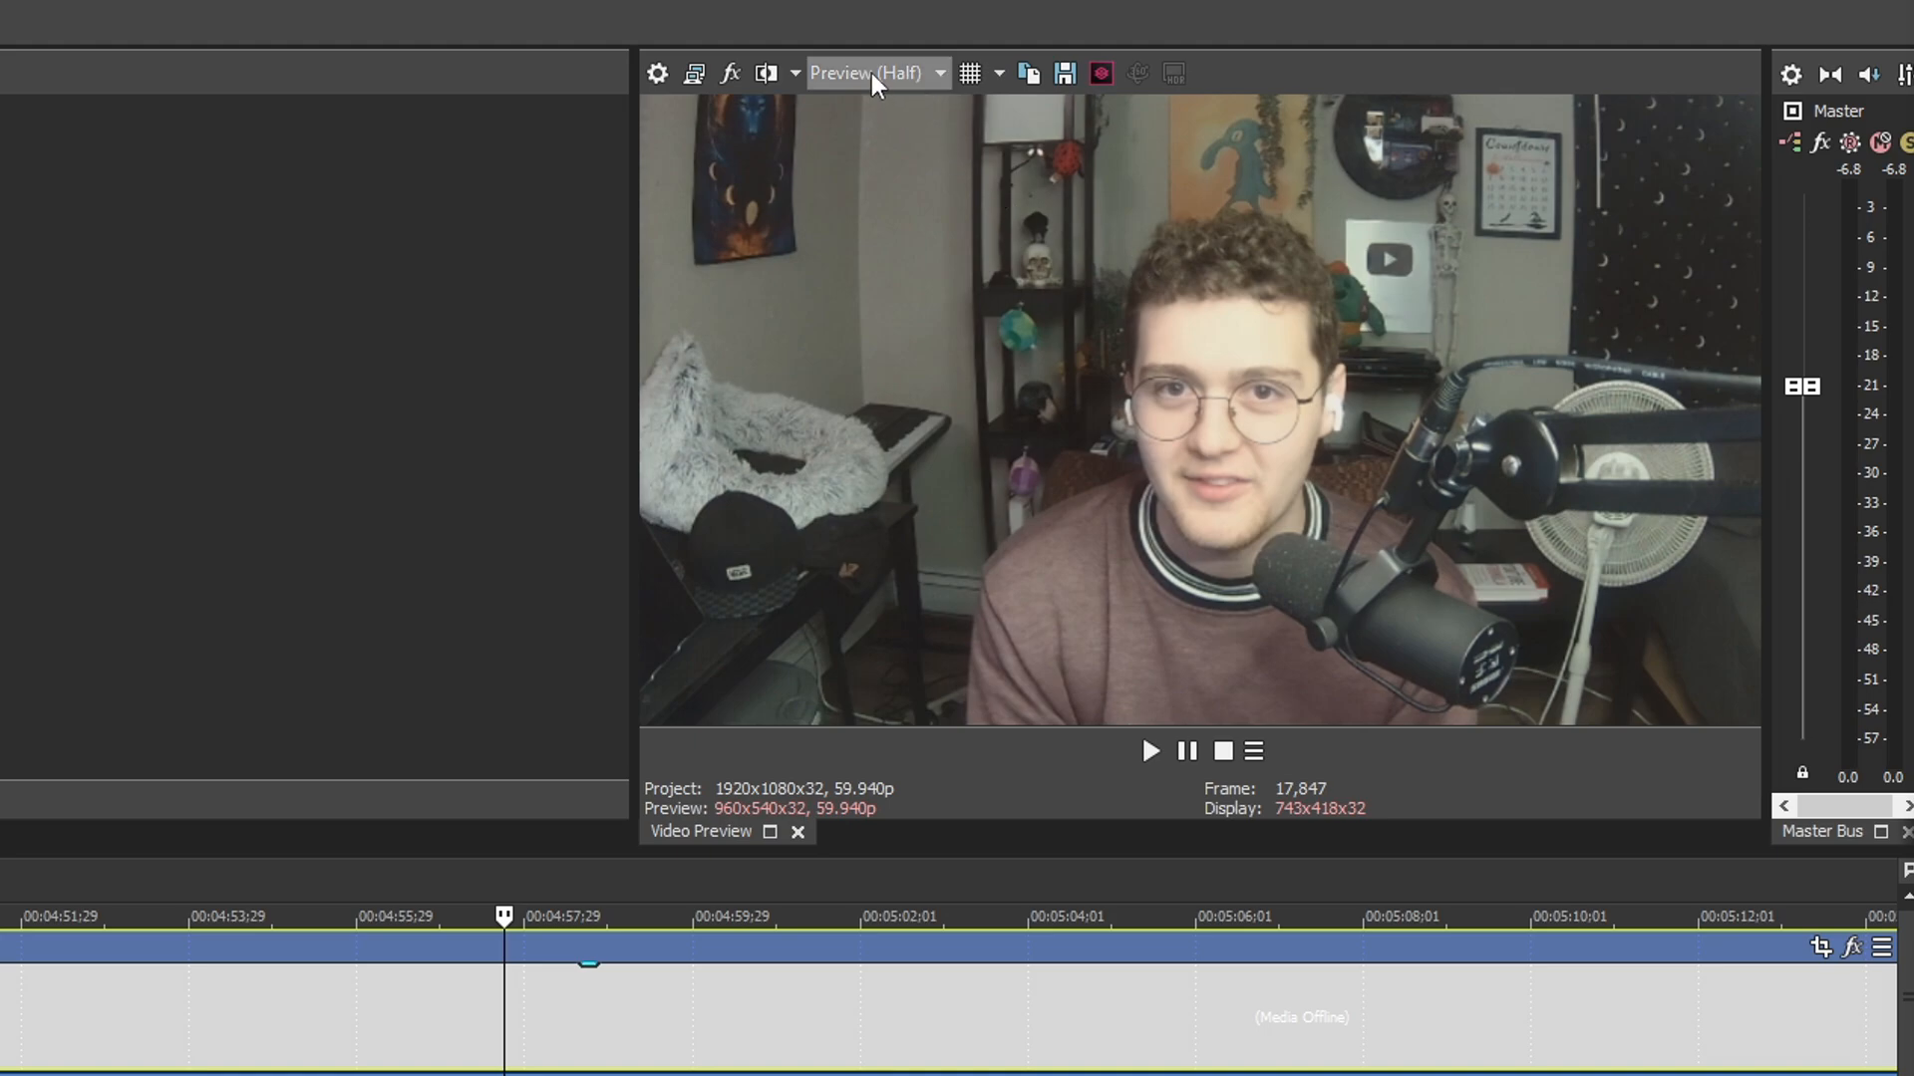
Examine the video preview quality levels and the resolution options offered under Draft and Preview.
{"action": "left_click", "coordinate": [918, 68]}
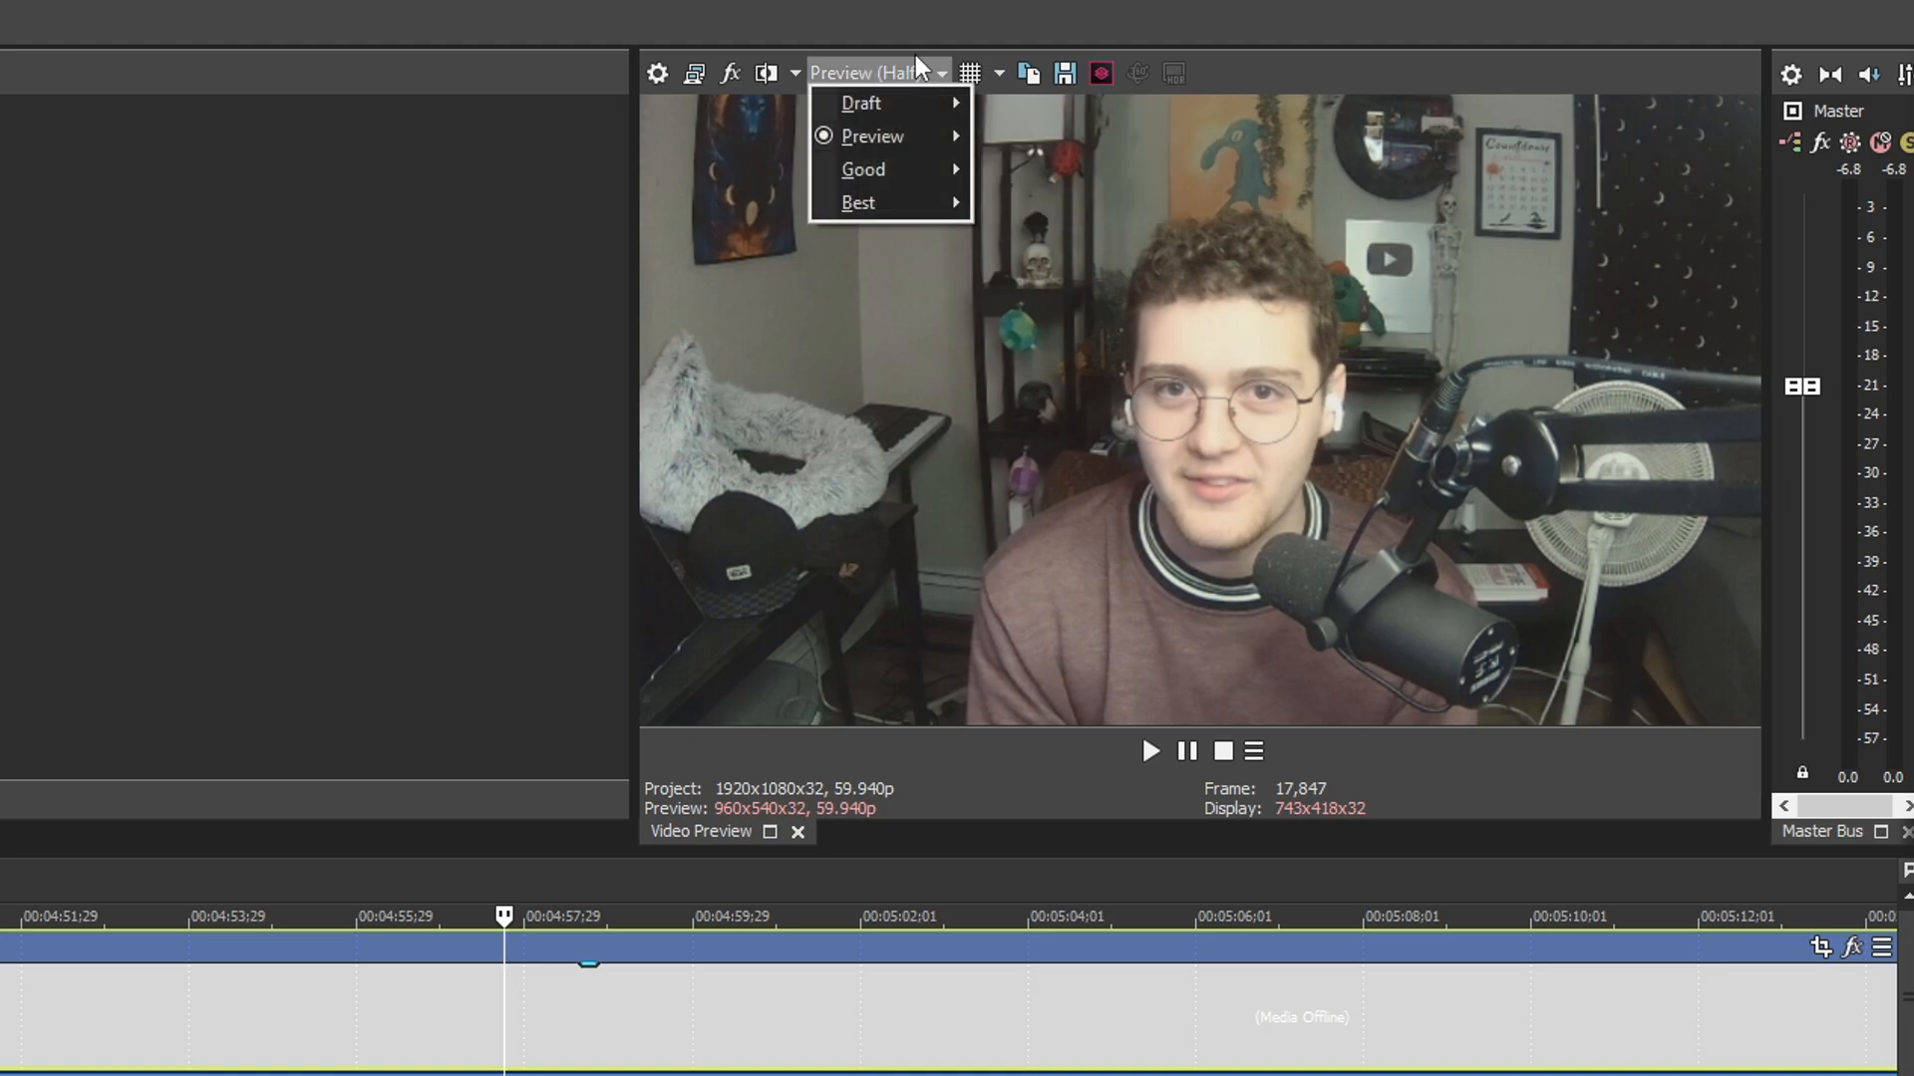
{"action": "mouse_move", "coordinate": [919, 106]}
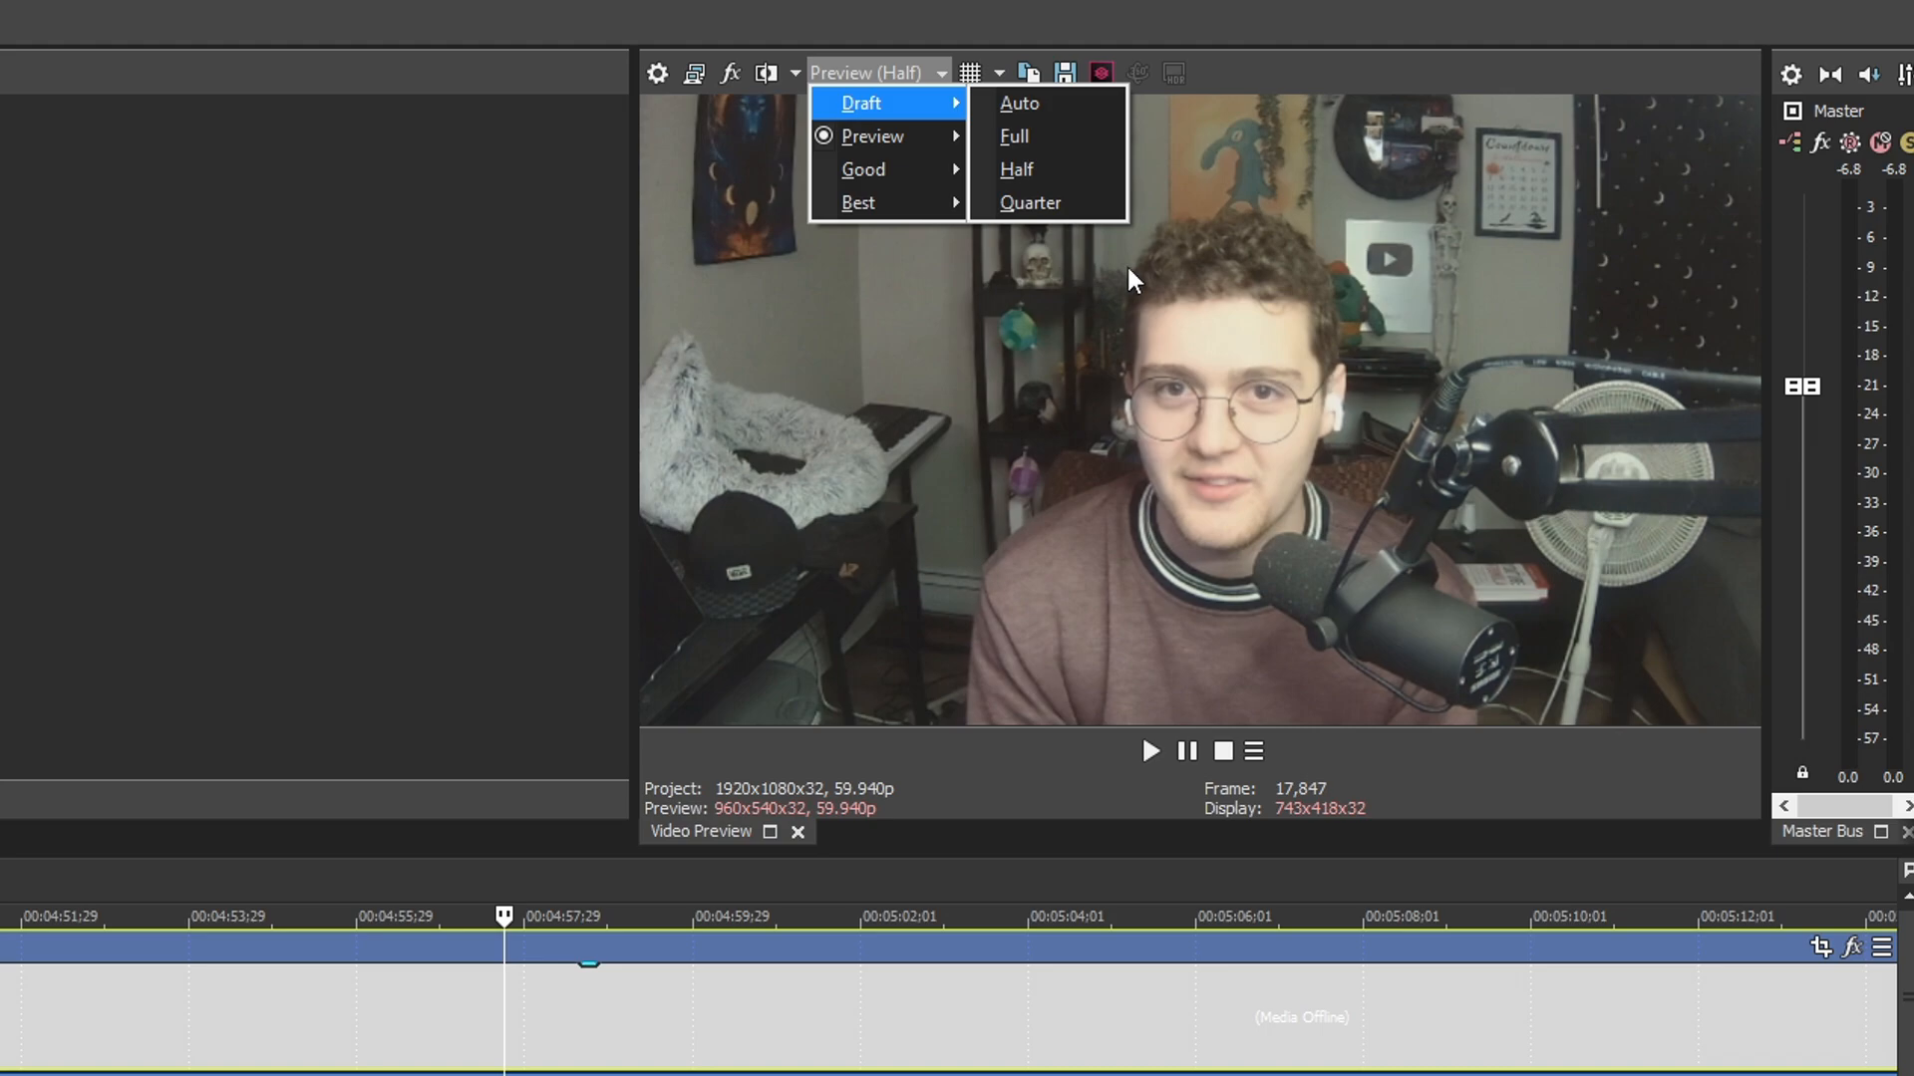
{"action": "mouse_move", "coordinate": [939, 146]}
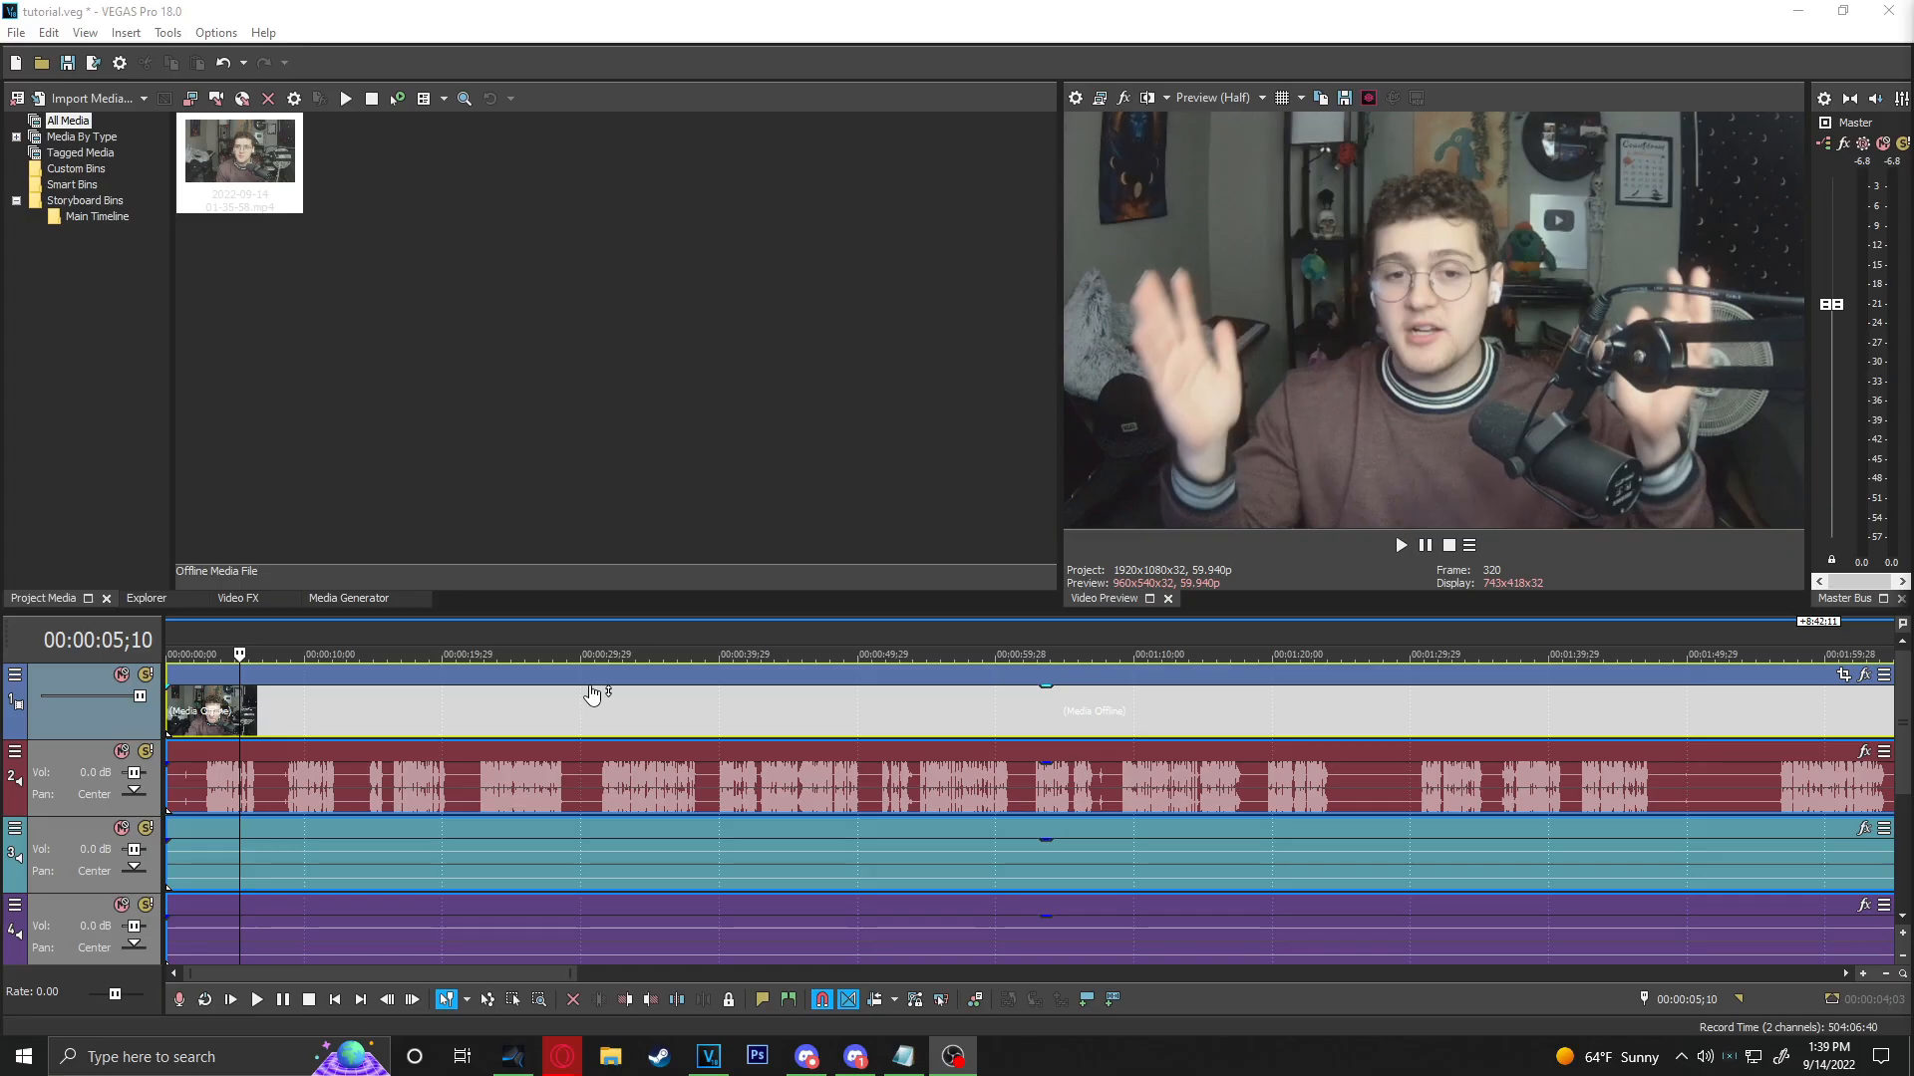
Insert a new video track above the clip's video track.
{"action": "left_click", "coordinate": [368, 710]}
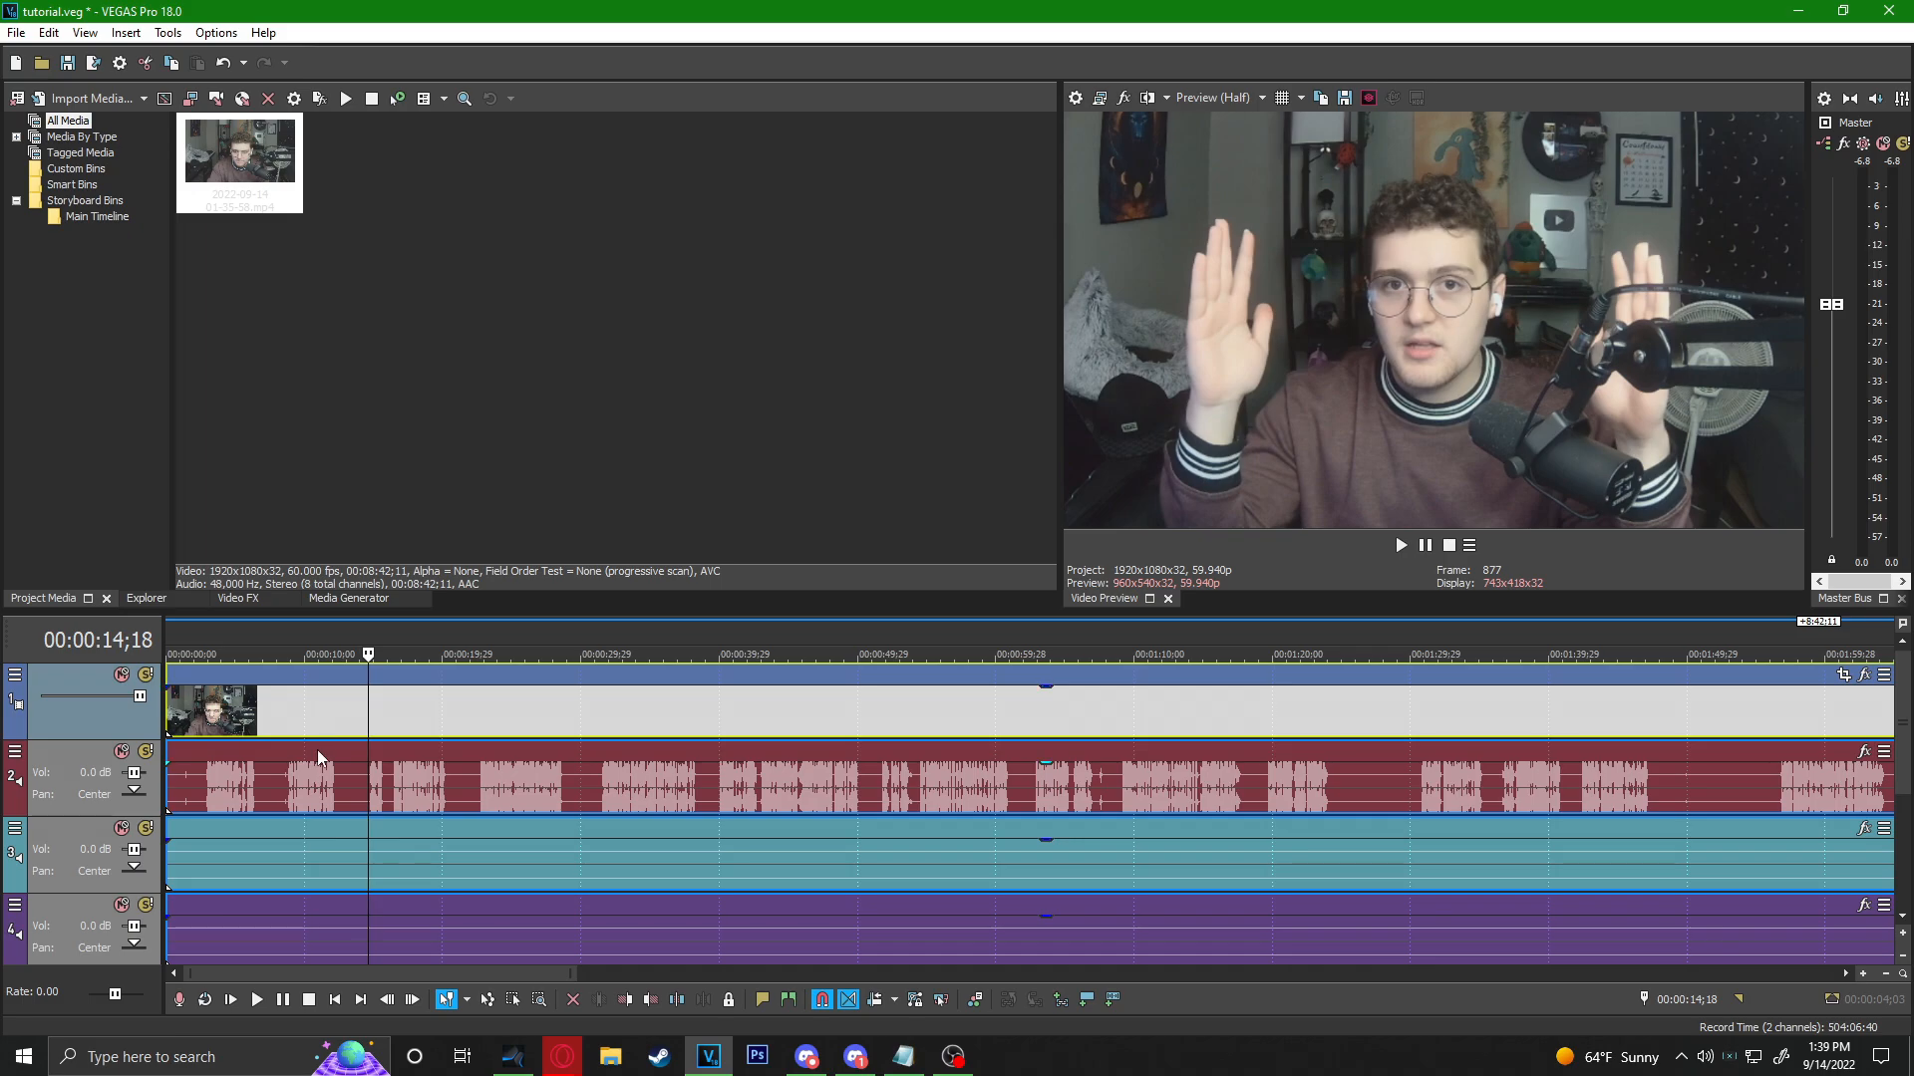
{"action": "left_click", "coordinate": [635, 713]}
{"action": "key", "text": "ctrl+shift+q"}
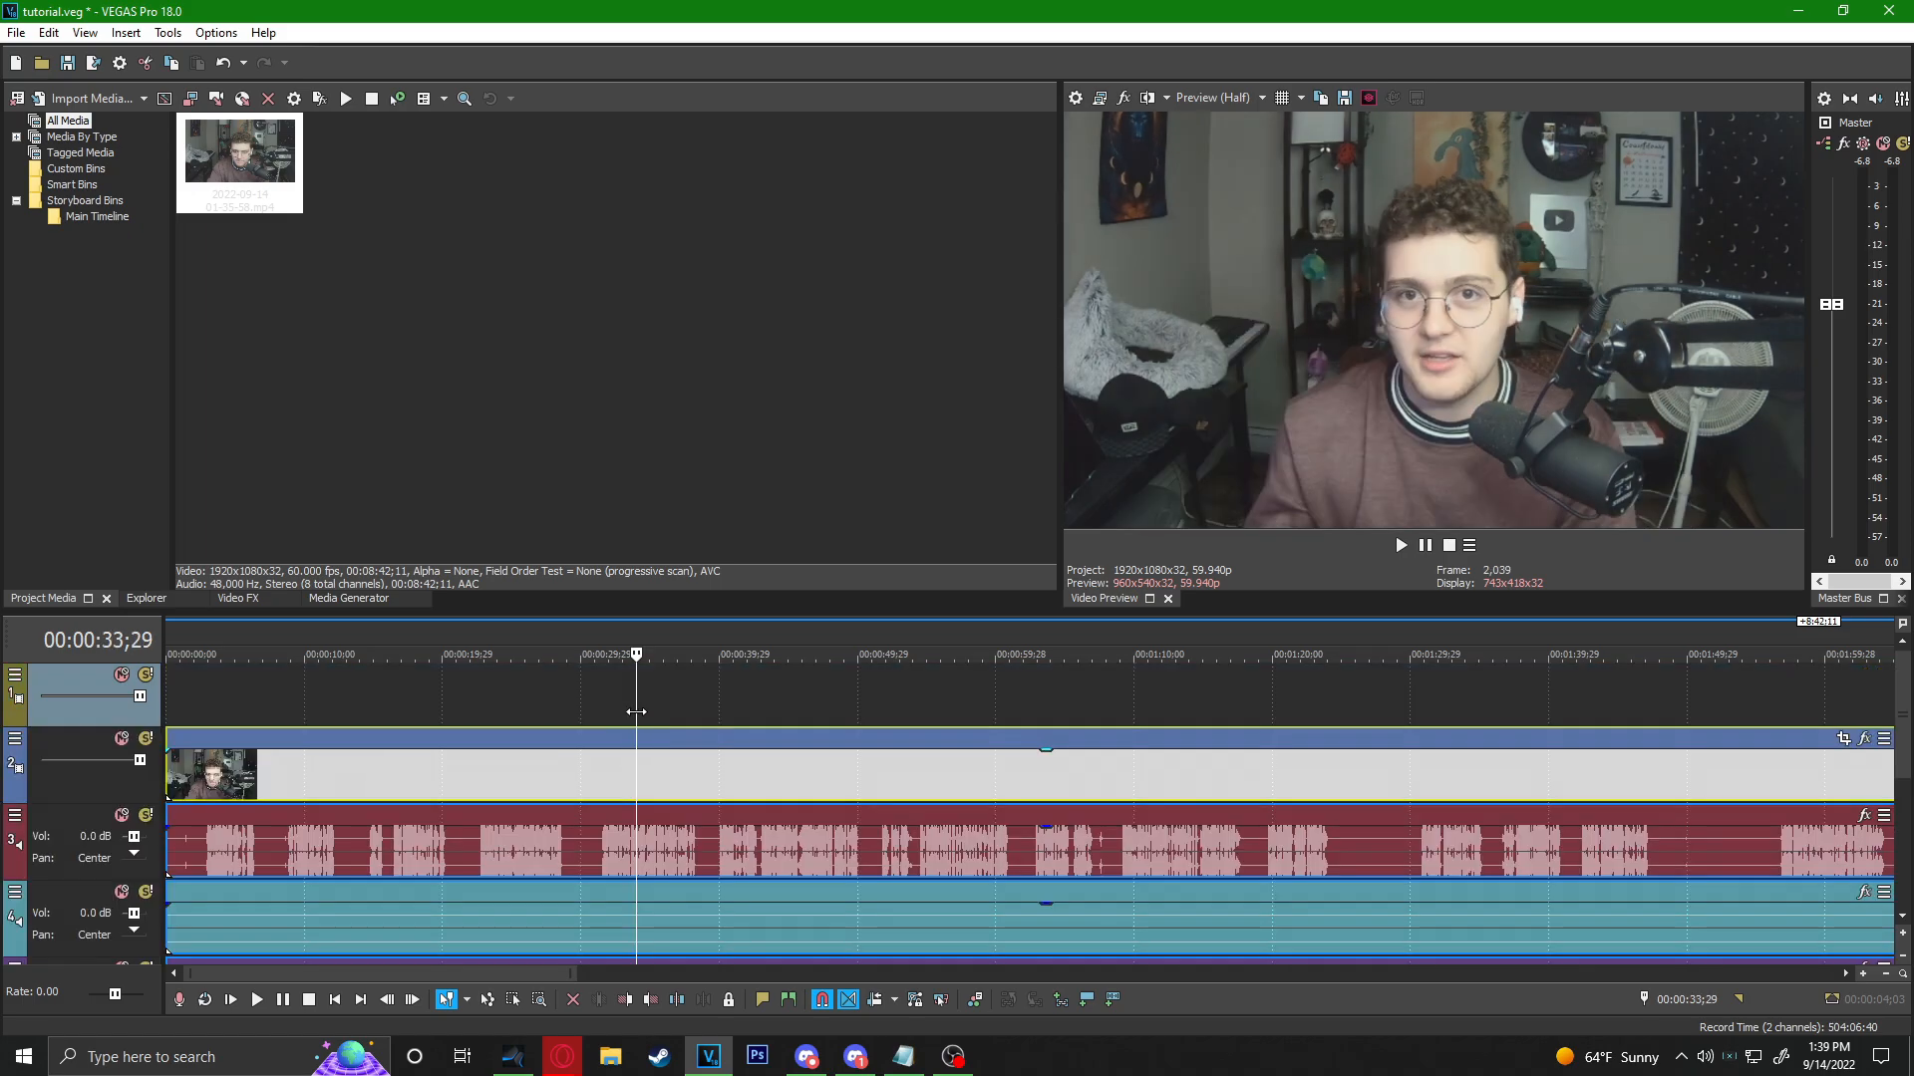
Insert another video track above the clip, using the empty track area past the clip's end.
{"action": "scroll", "coordinate": [721, 775], "scroll_direction": "down", "scroll_amount": 6}
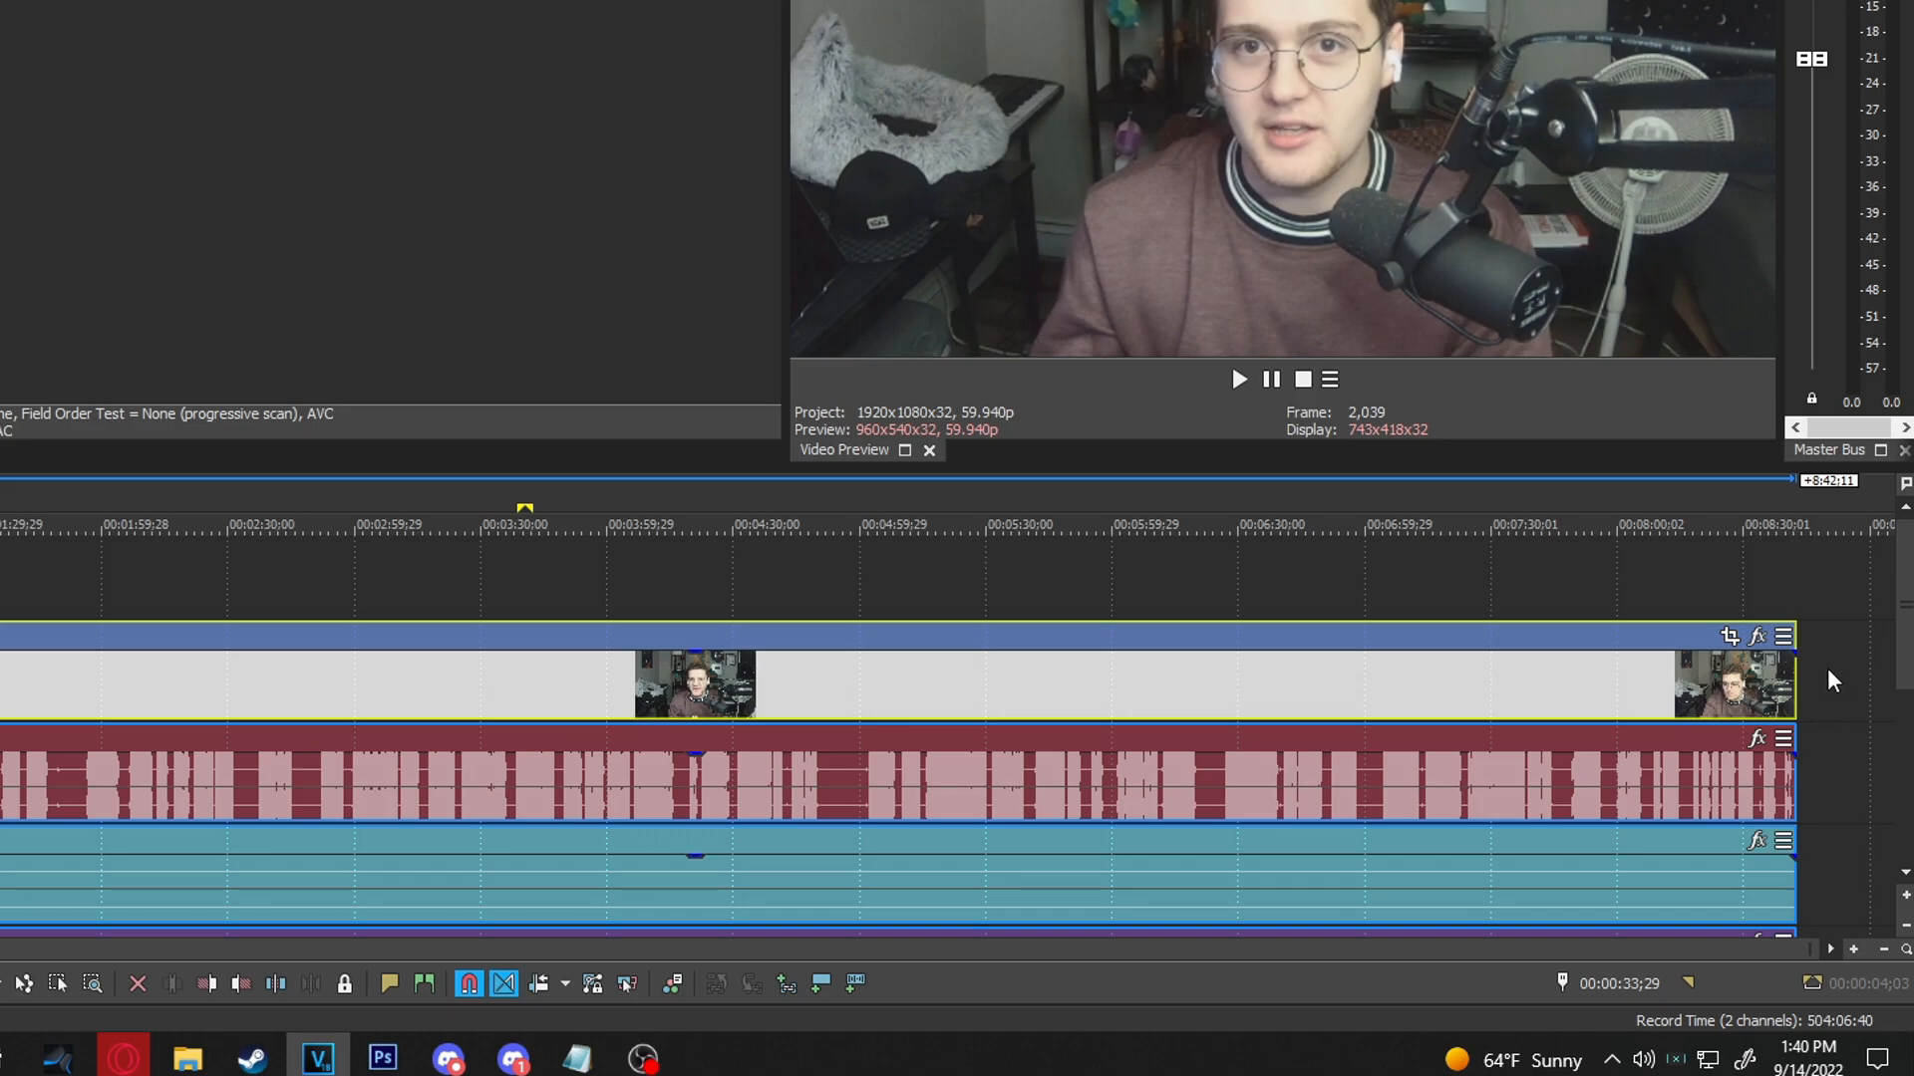
{"action": "right_click", "coordinate": [1826, 672]}
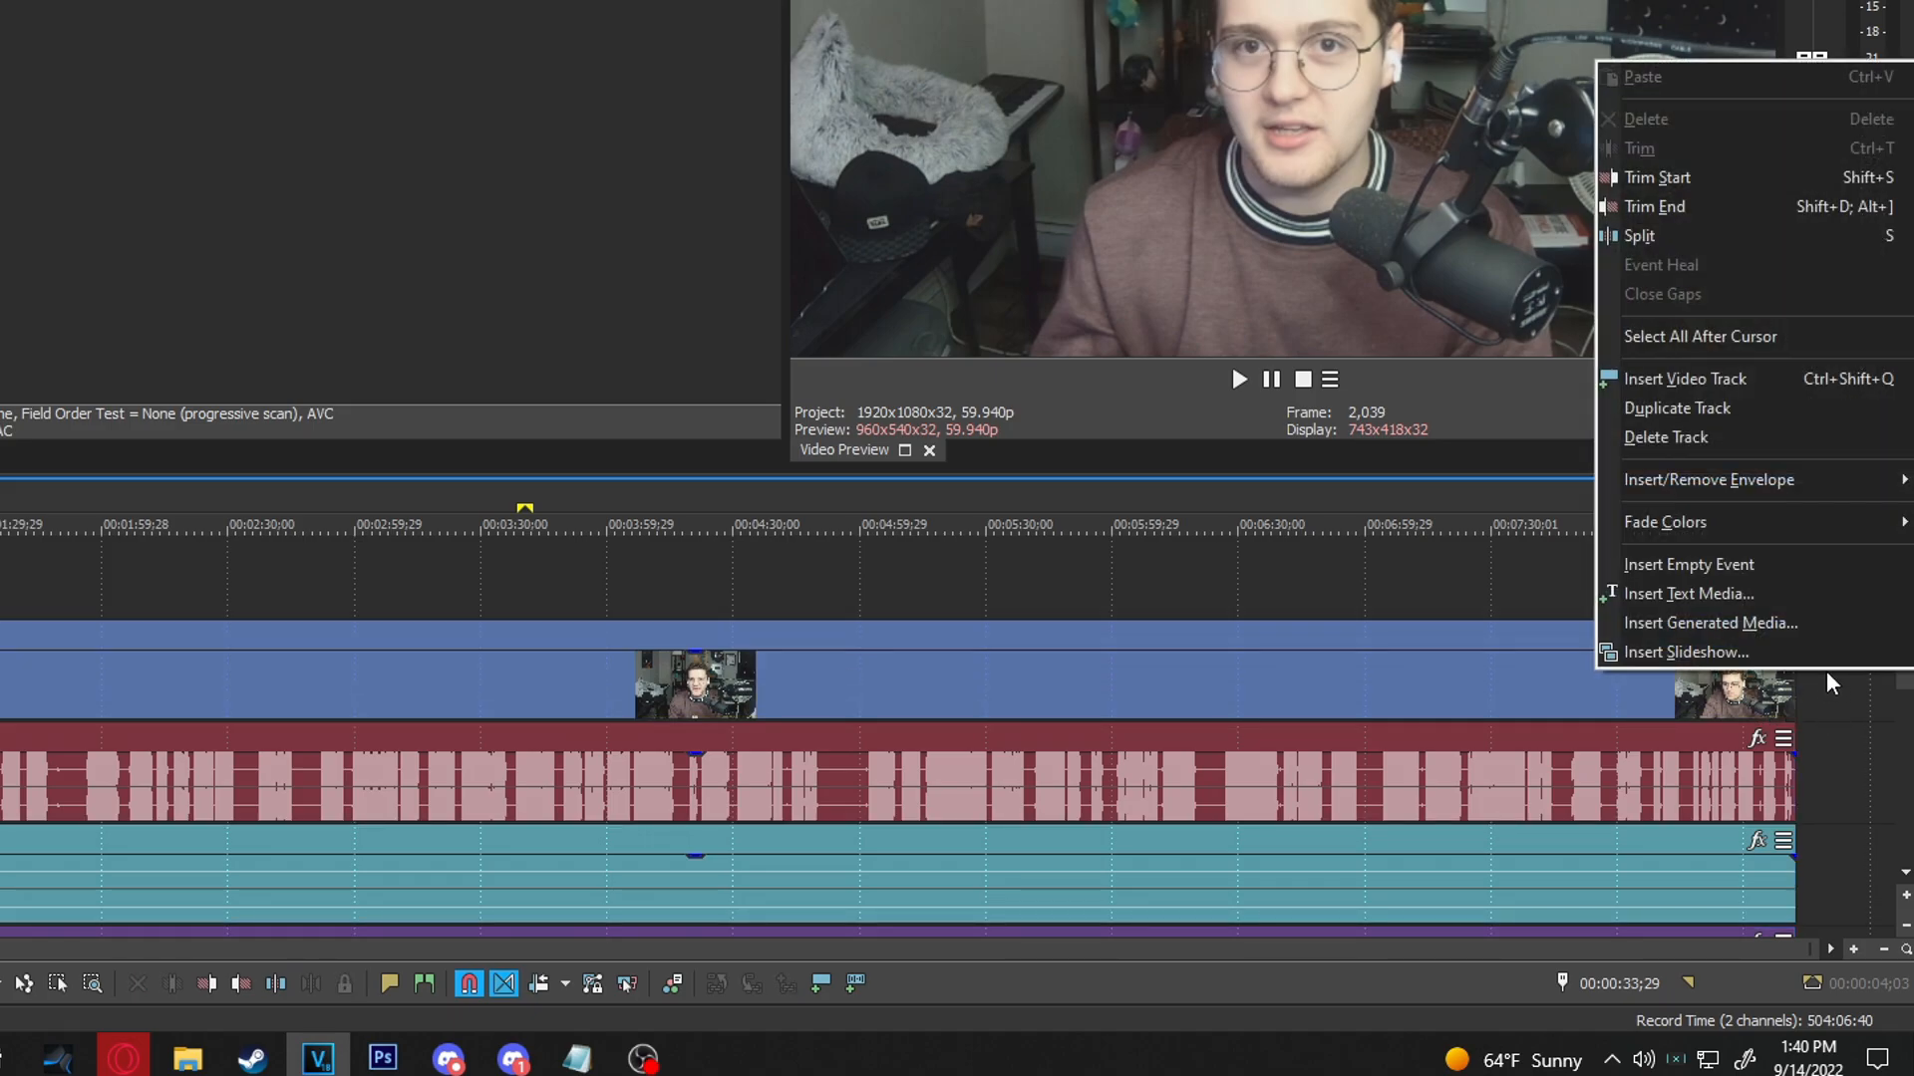
{"action": "left_click", "coordinate": [1700, 375]}
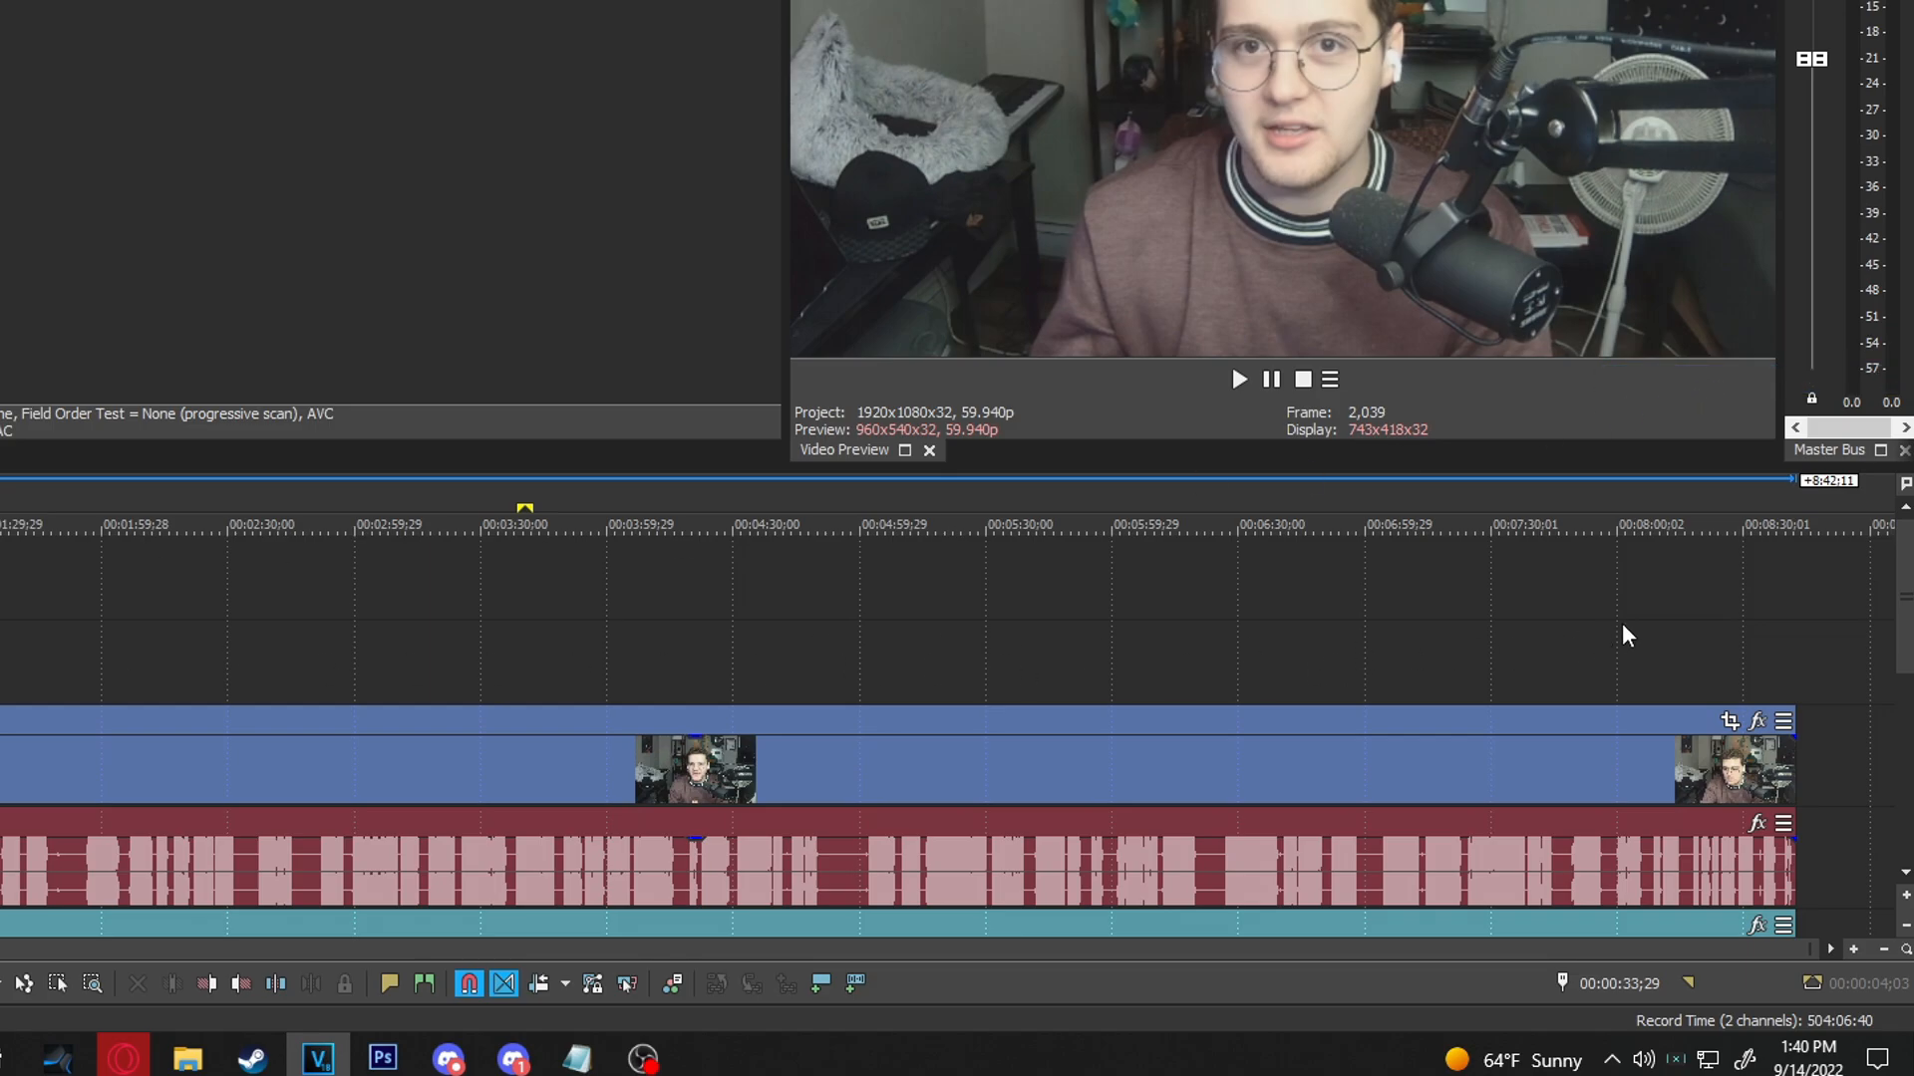
Insert a new audio track from the empty area past the end of the voice audio track.
{"action": "scroll", "coordinate": [1647, 608], "scroll_direction": "down", "scroll_amount": 1}
{"action": "left_click", "coordinate": [1659, 681]}
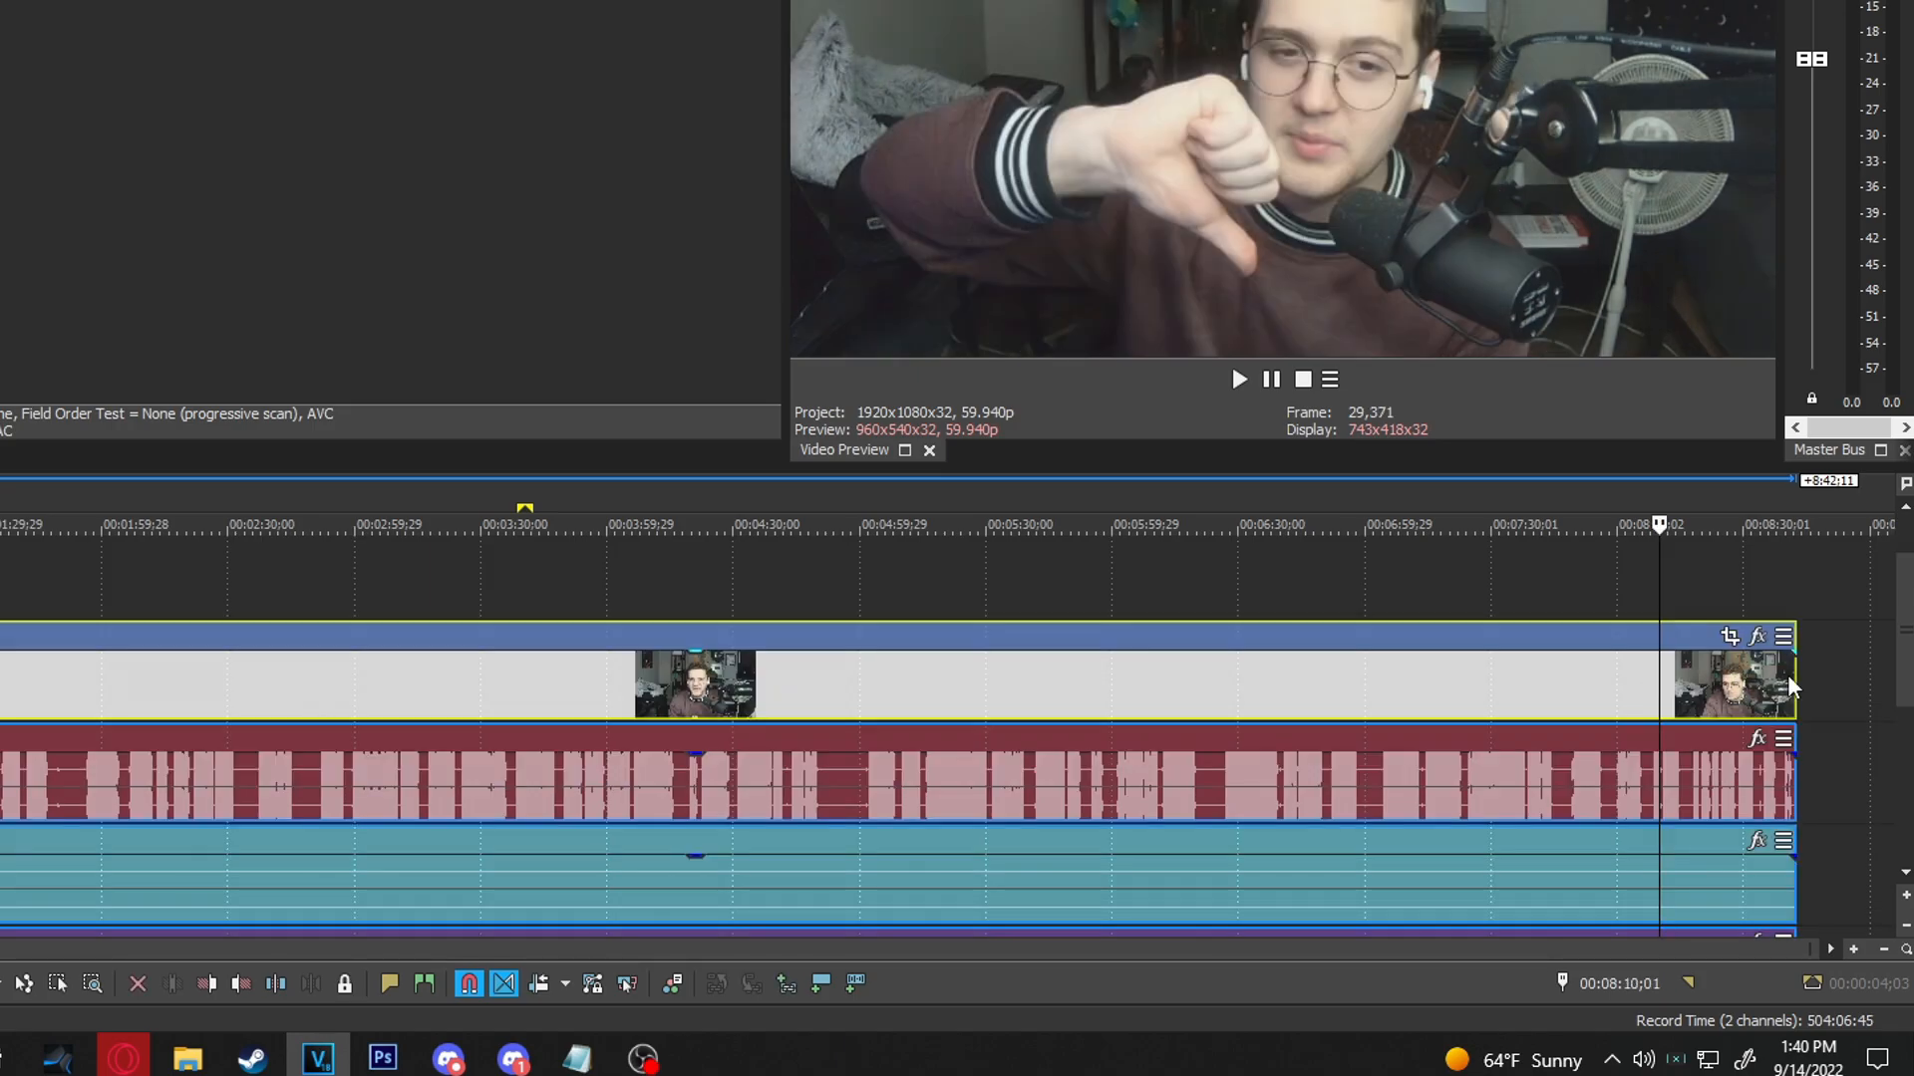
{"action": "right_click", "coordinate": [1818, 678]}
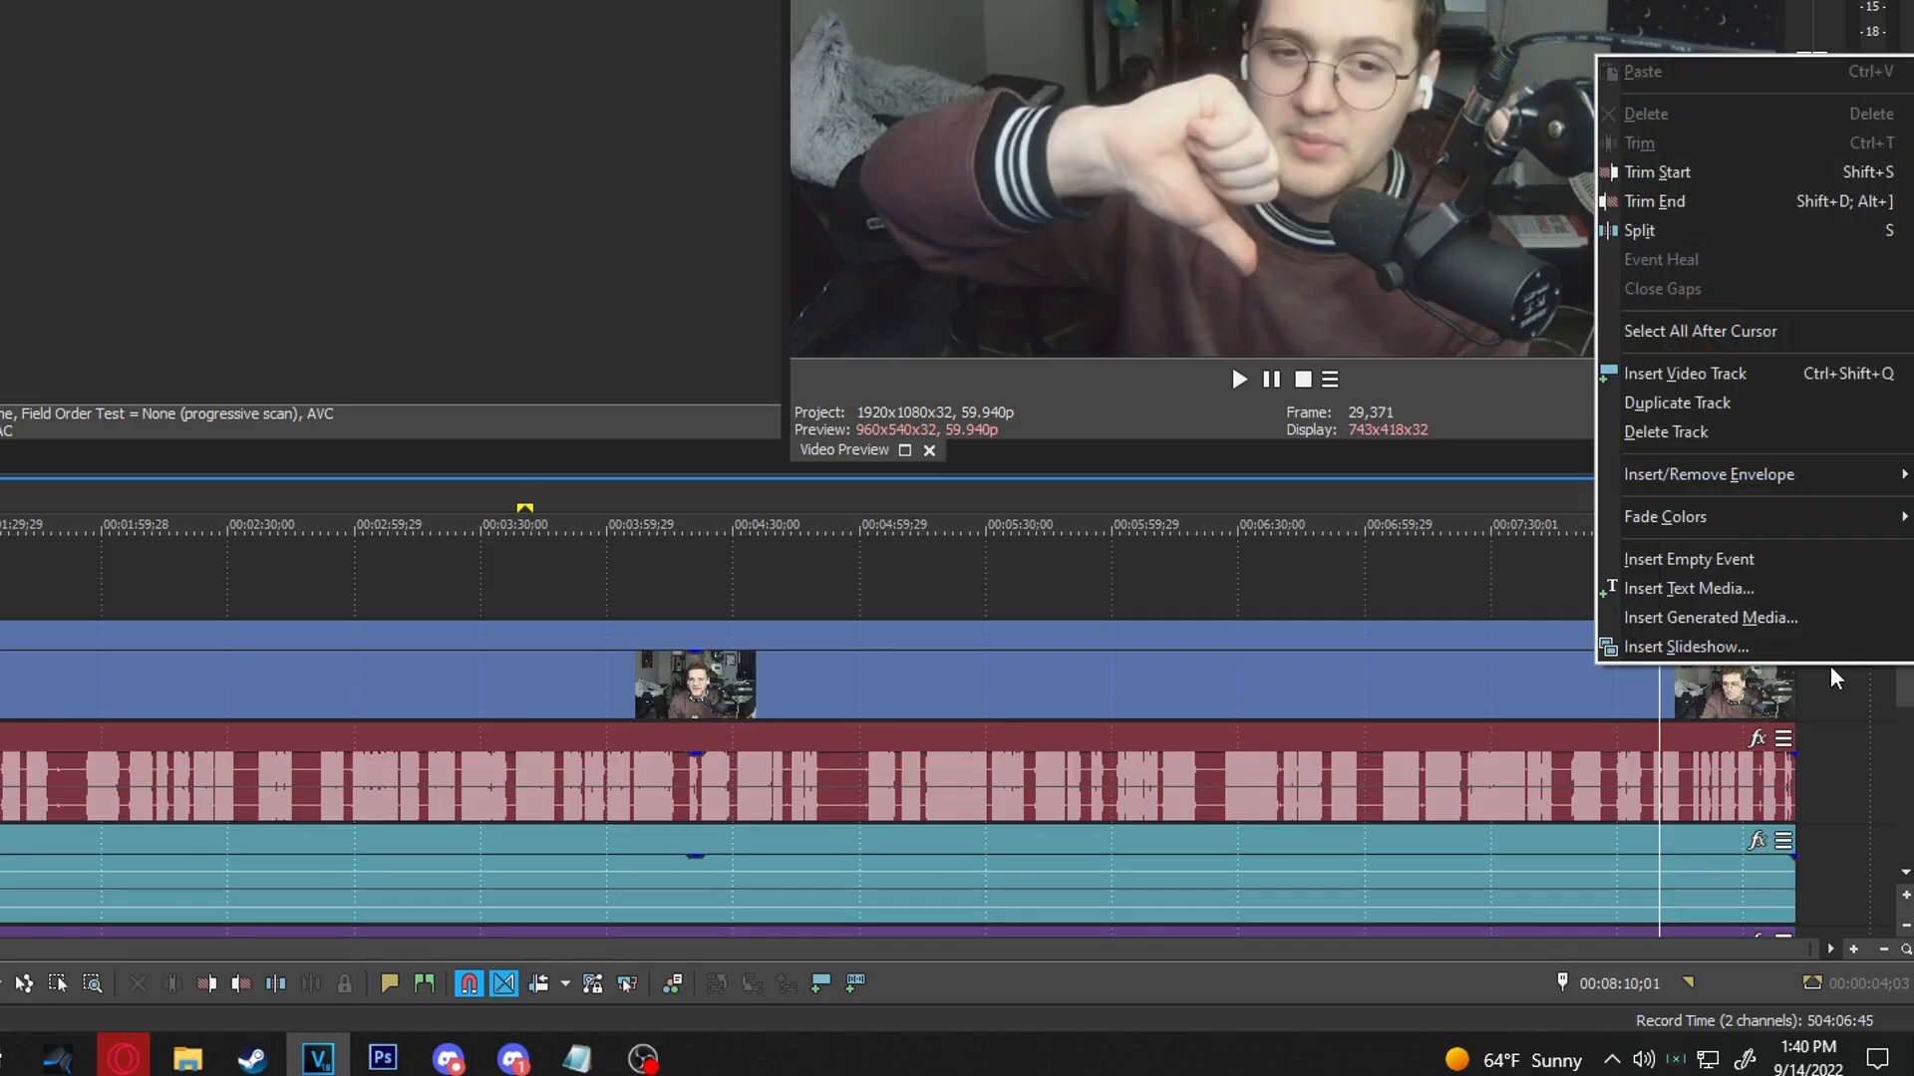
{"action": "left_click", "coordinate": [1726, 805]}
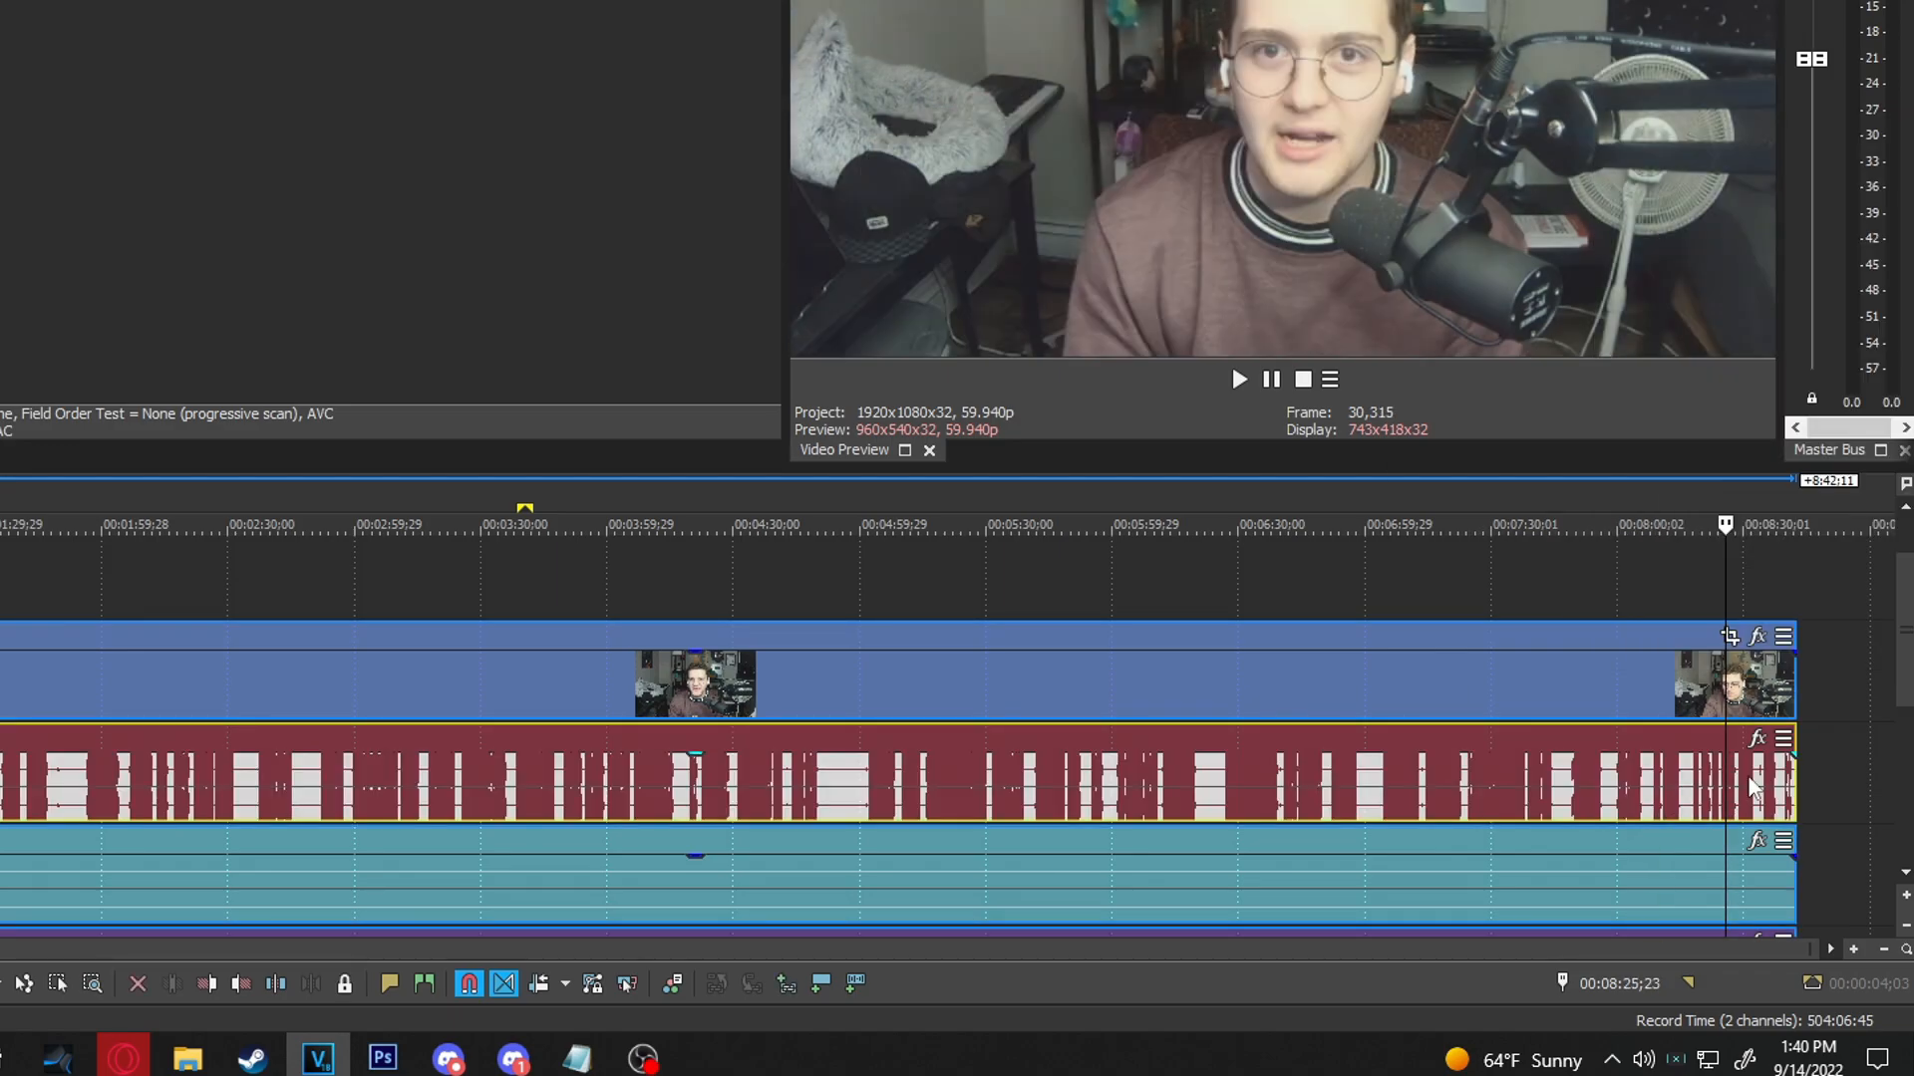
{"action": "right_click", "coordinate": [1848, 783]}
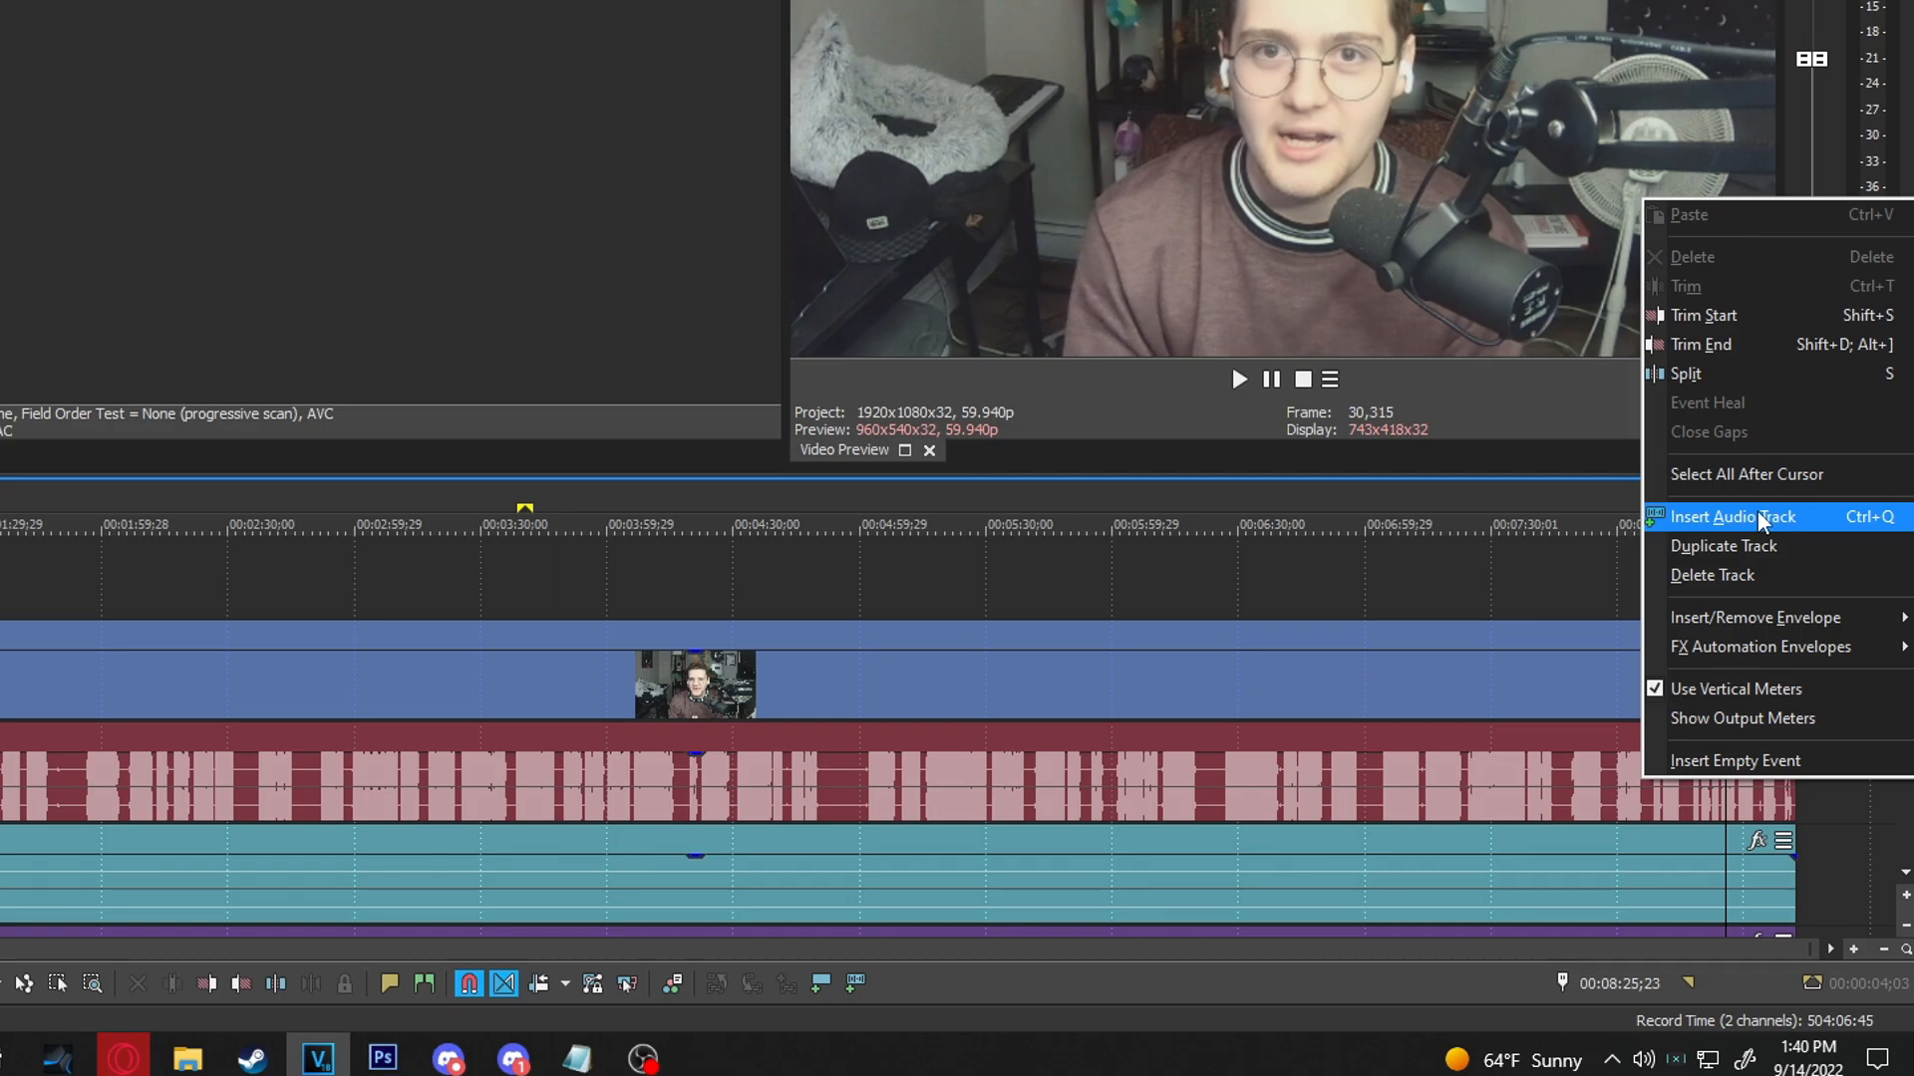
{"action": "left_click", "coordinate": [1756, 512]}
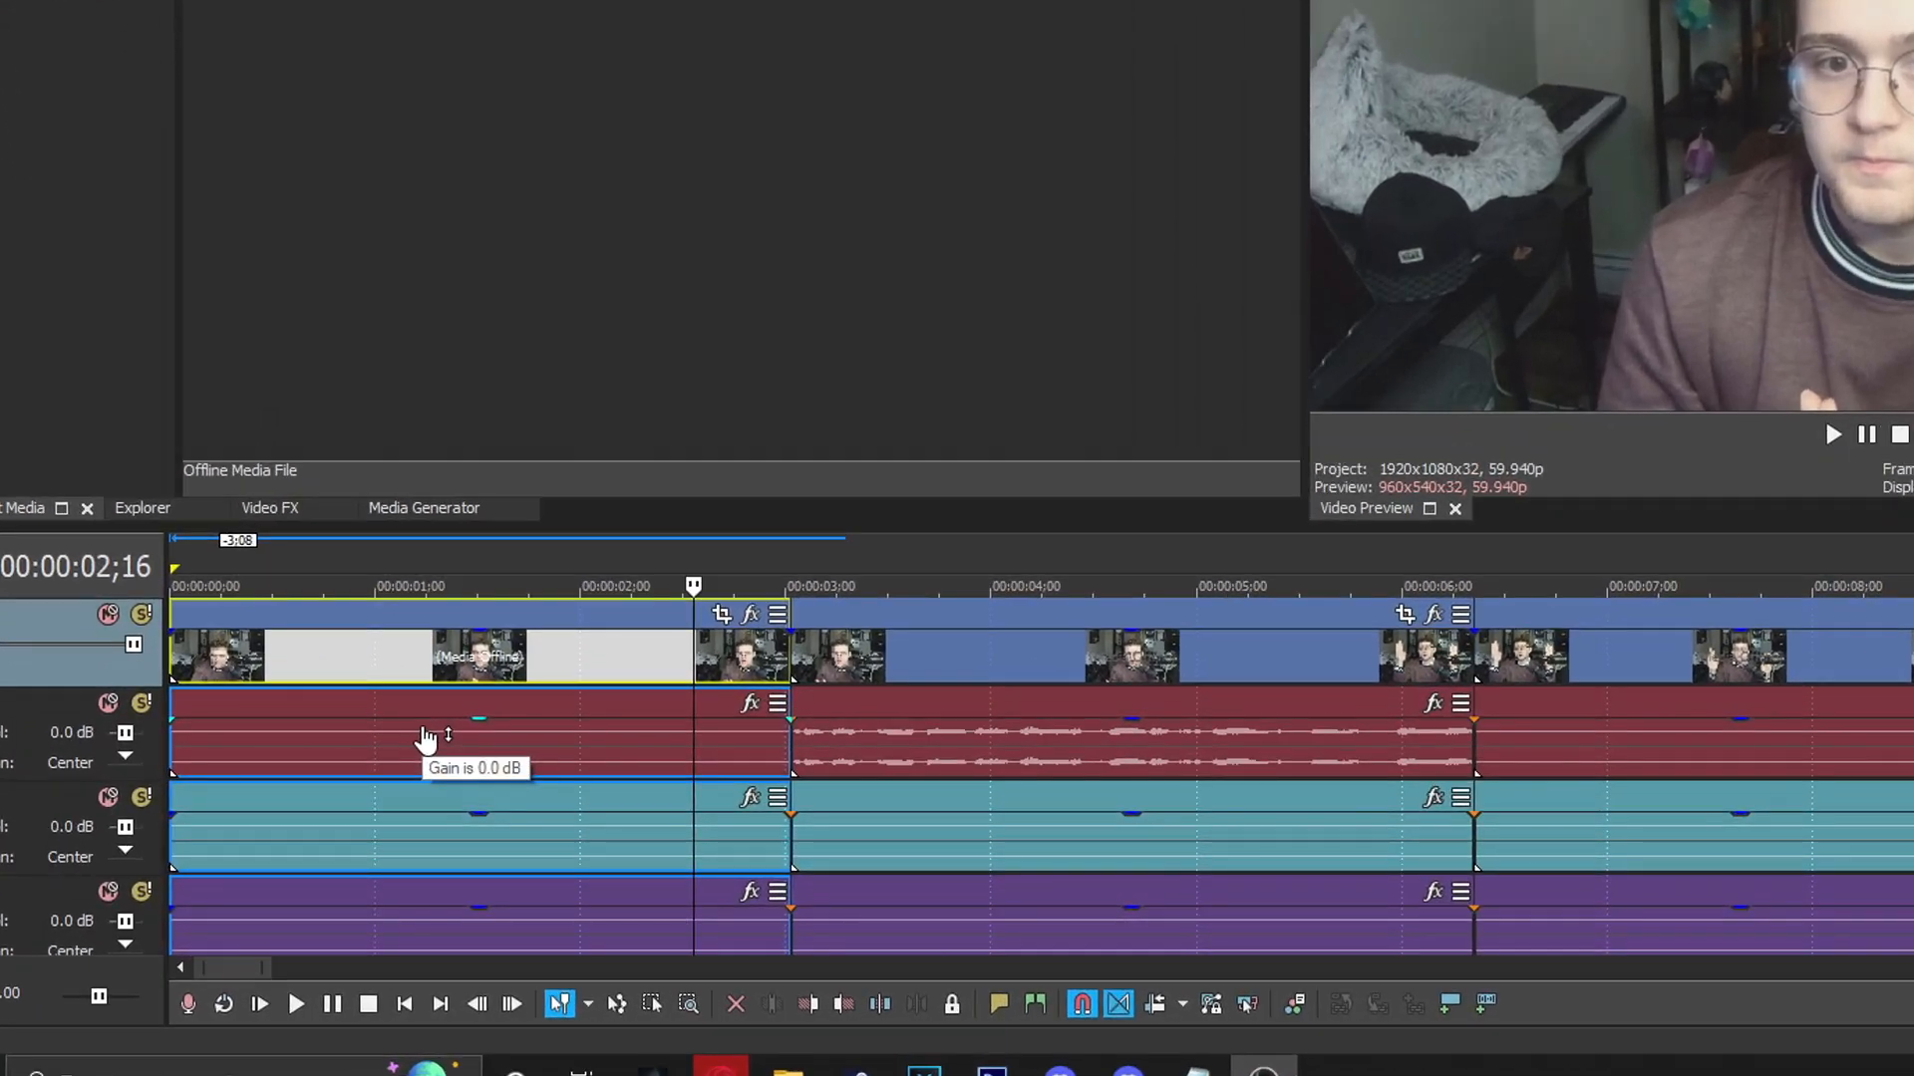
Move the silent opening segment with its grouped audio so that it starts at about 00:00:05;27.
{"action": "left_click_drag", "start_coordinate": [425, 758], "coordinate": [658, 723]}
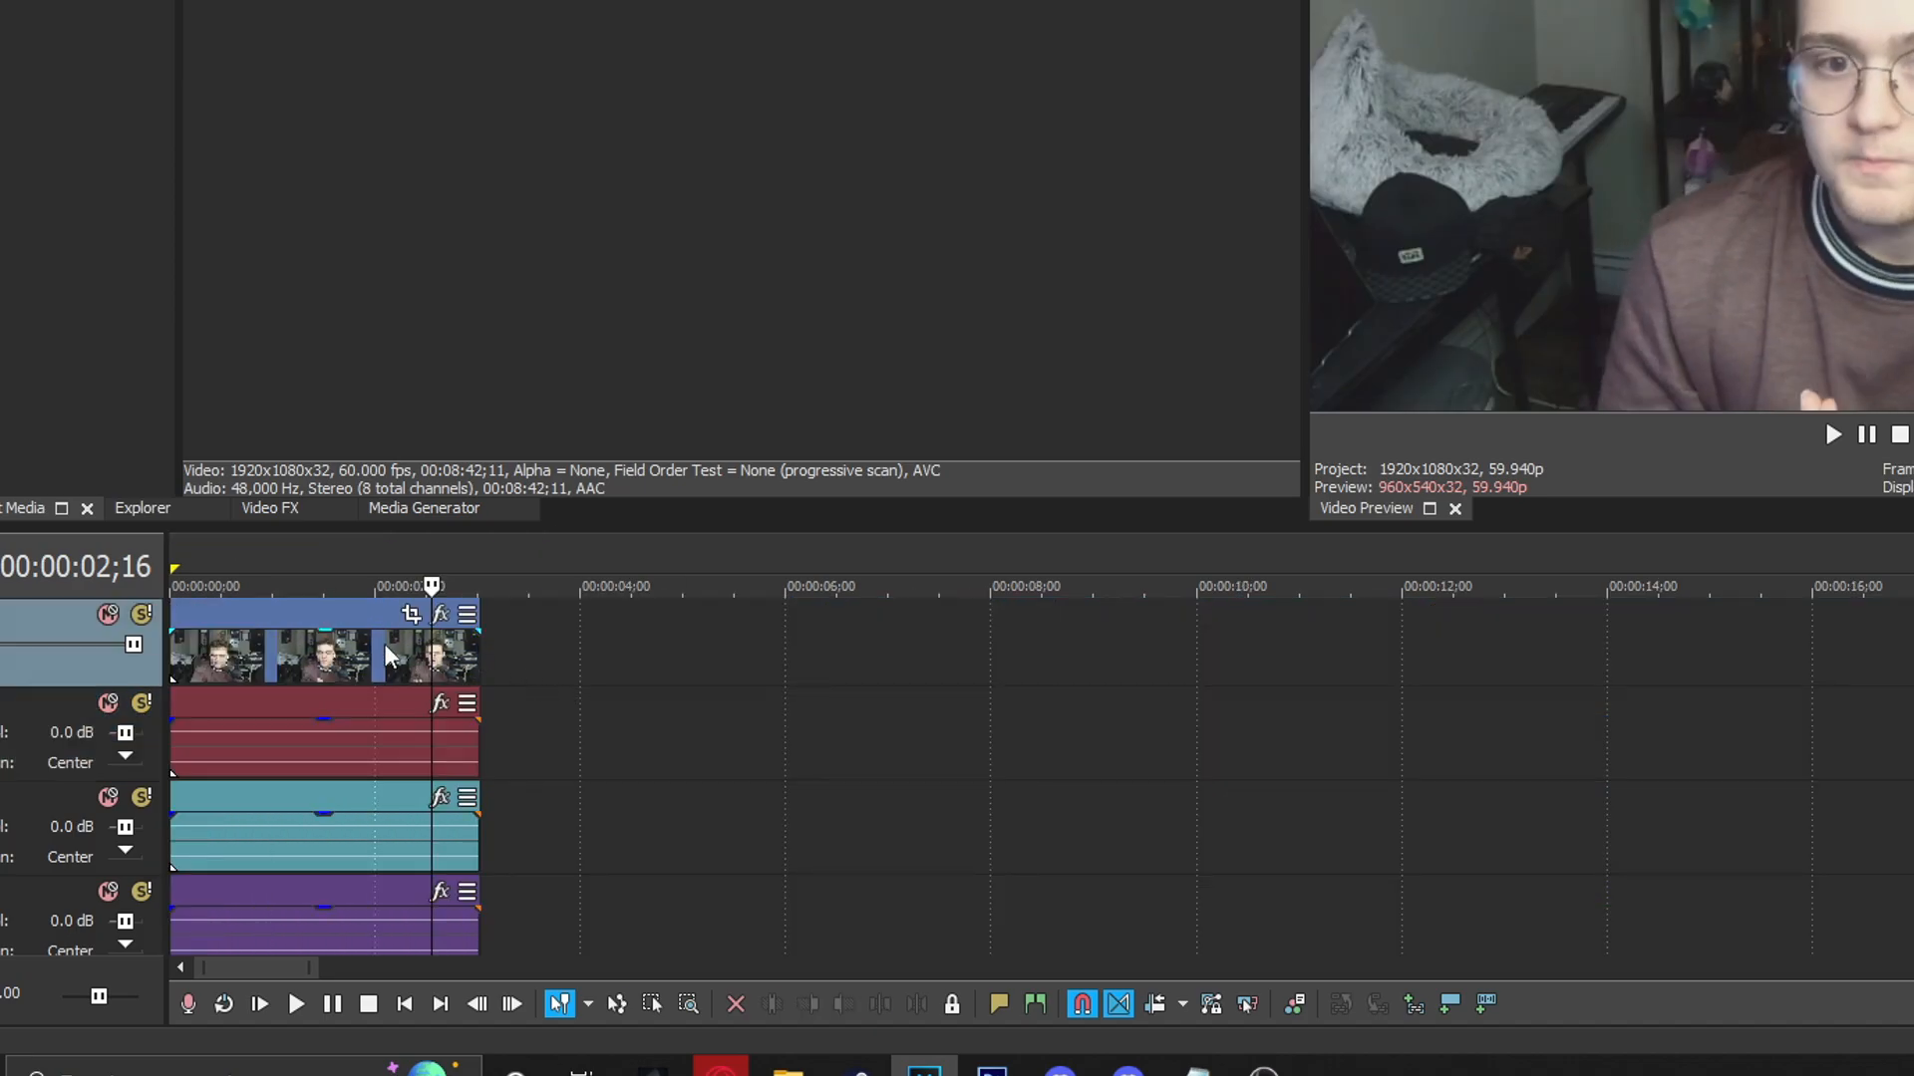
{"action": "left_click_drag", "start_coordinate": [384, 656], "coordinate": [1019, 650]}
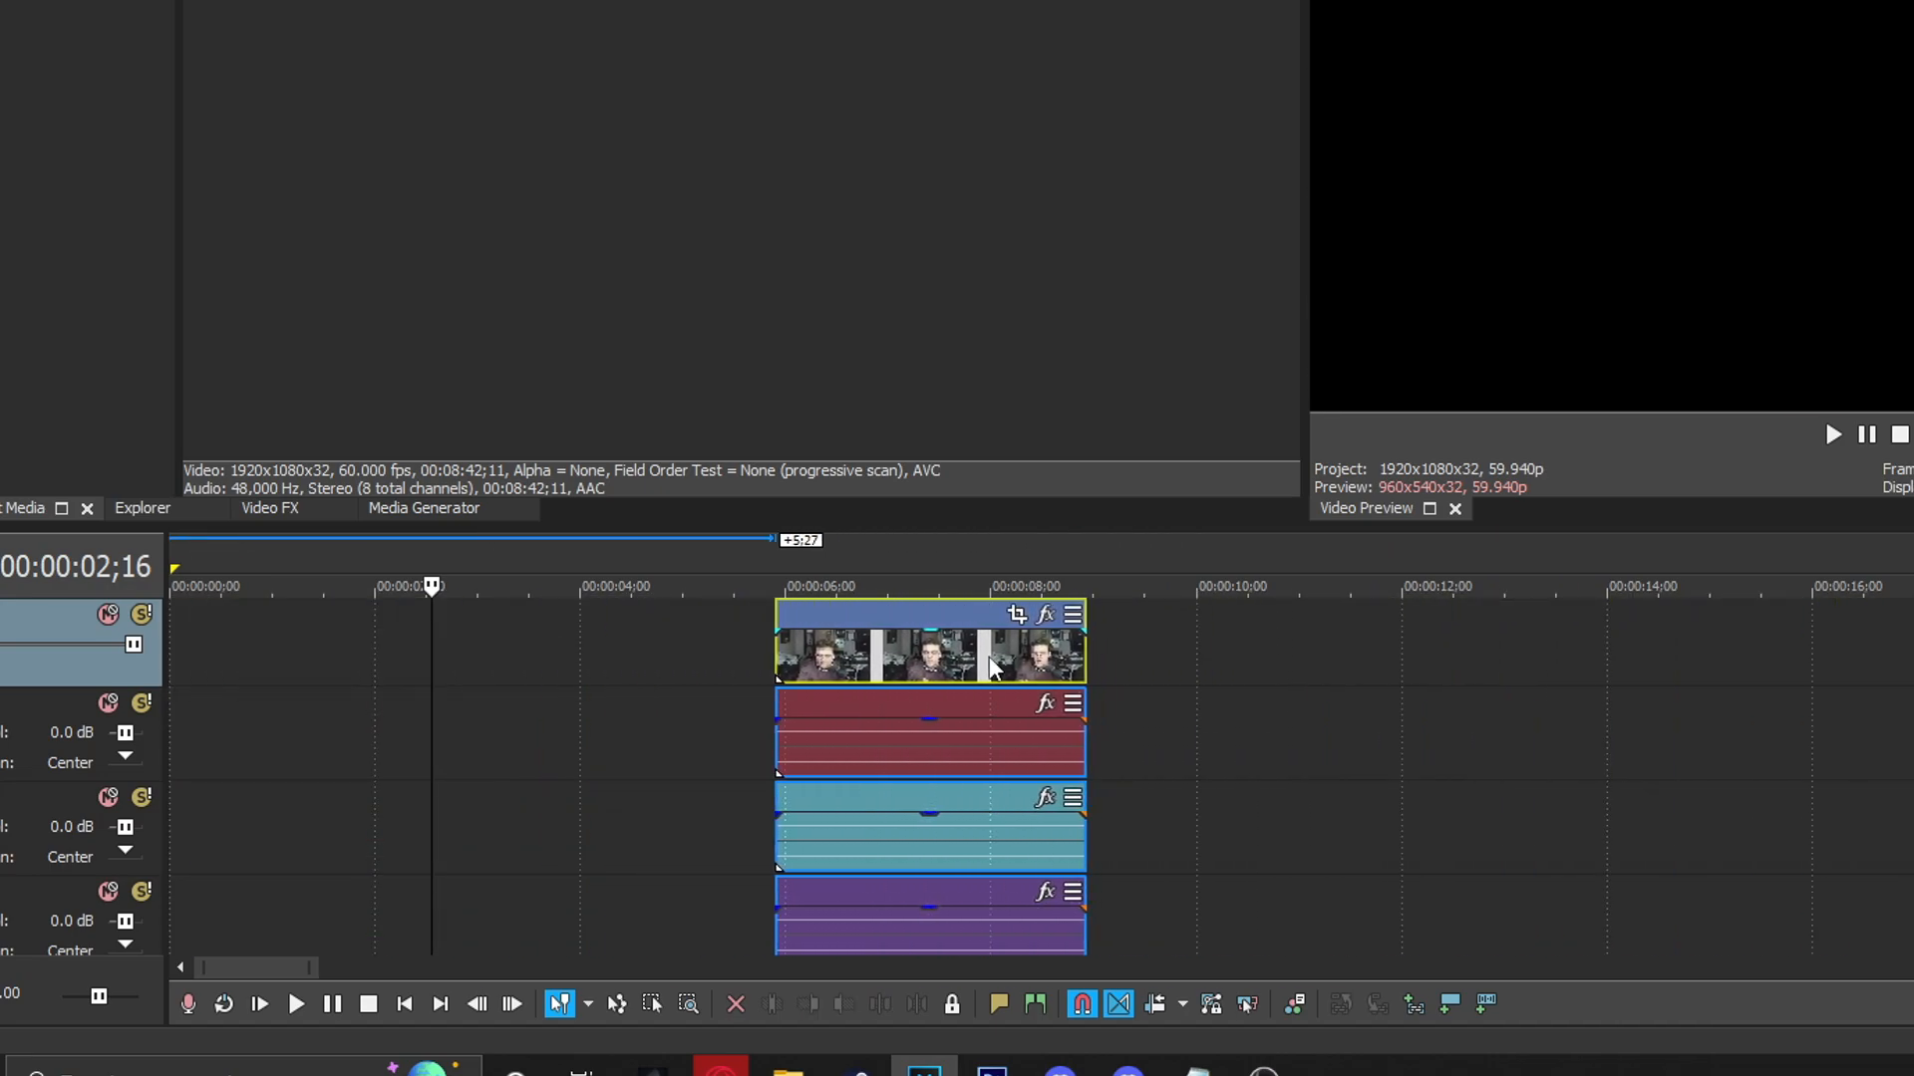
{"action": "left_click", "coordinate": [1006, 645]}
{"action": "scroll", "coordinate": [823, 759], "scroll_direction": "up", "scroll_amount": 2}
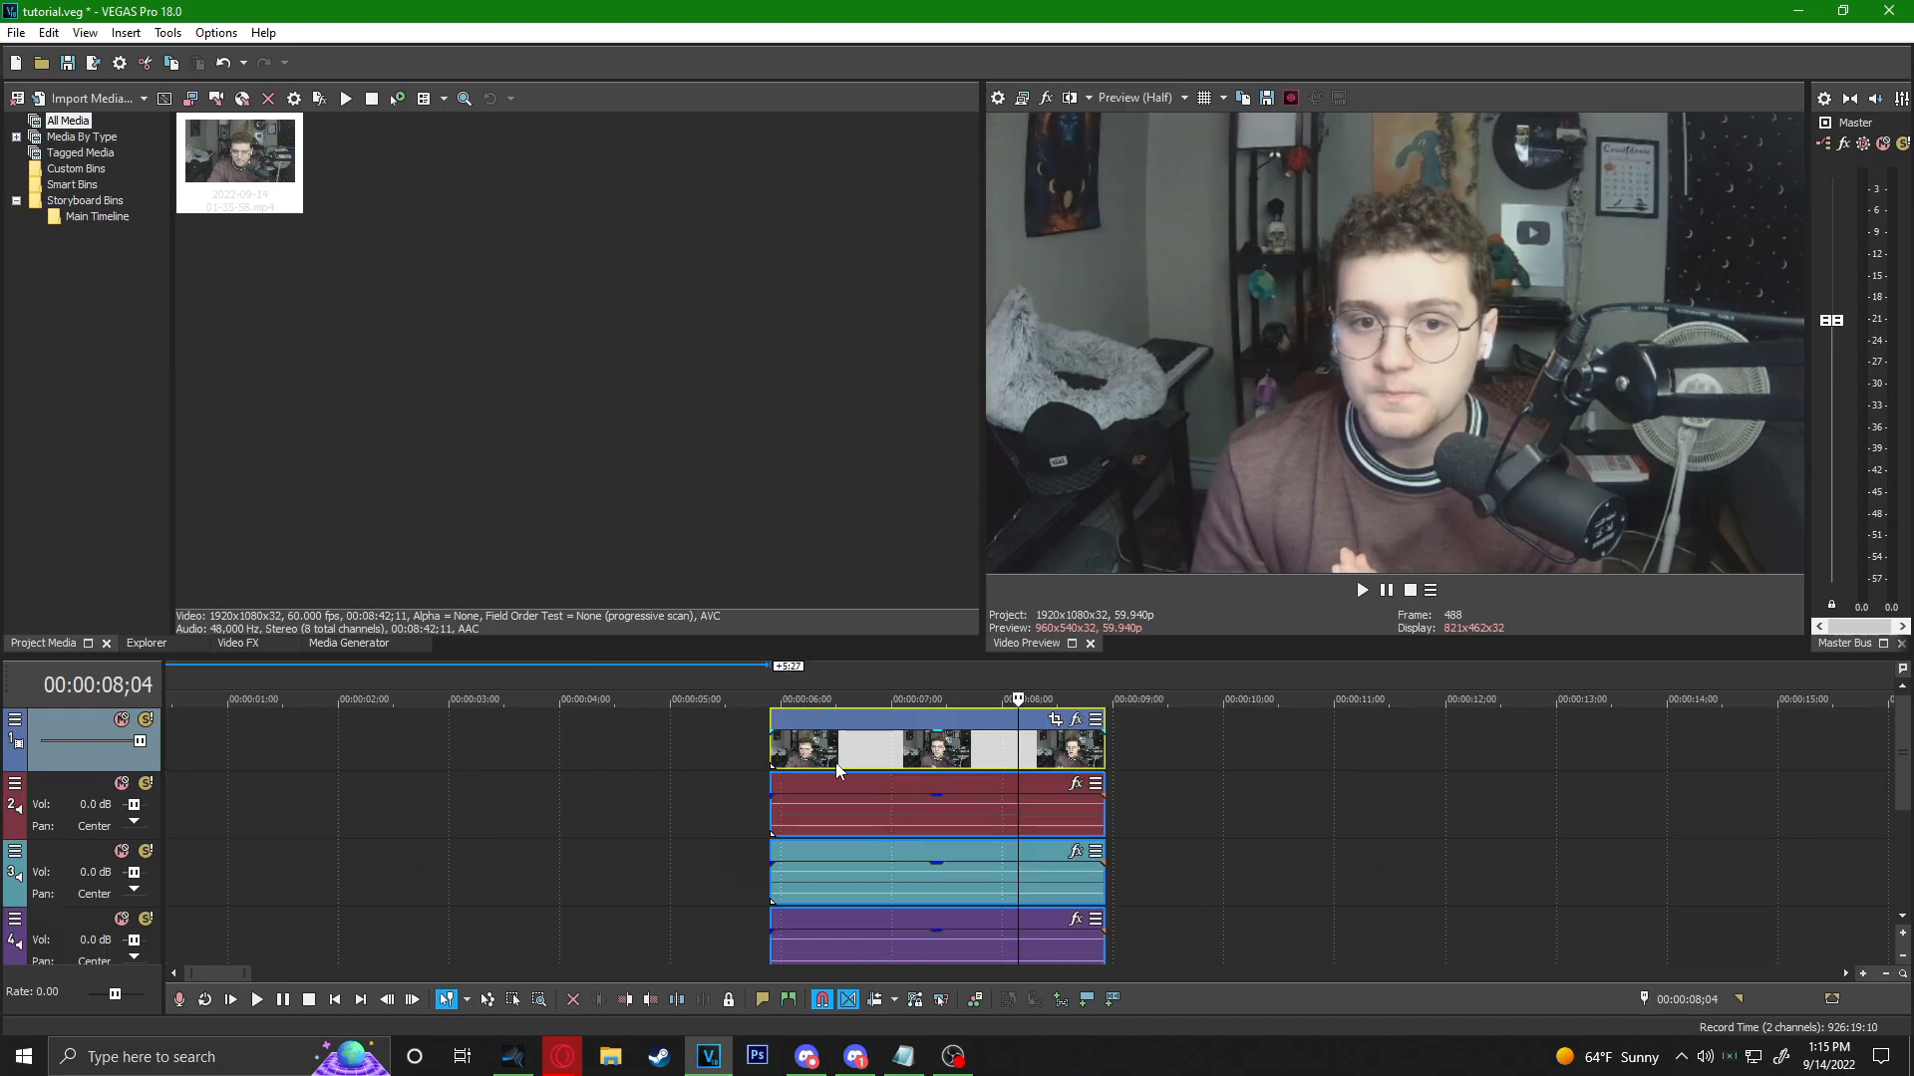
Select the segment's audio events on all audio tracks and ungroup them from the video event.
{"action": "left_click", "coordinate": [1006, 800]}
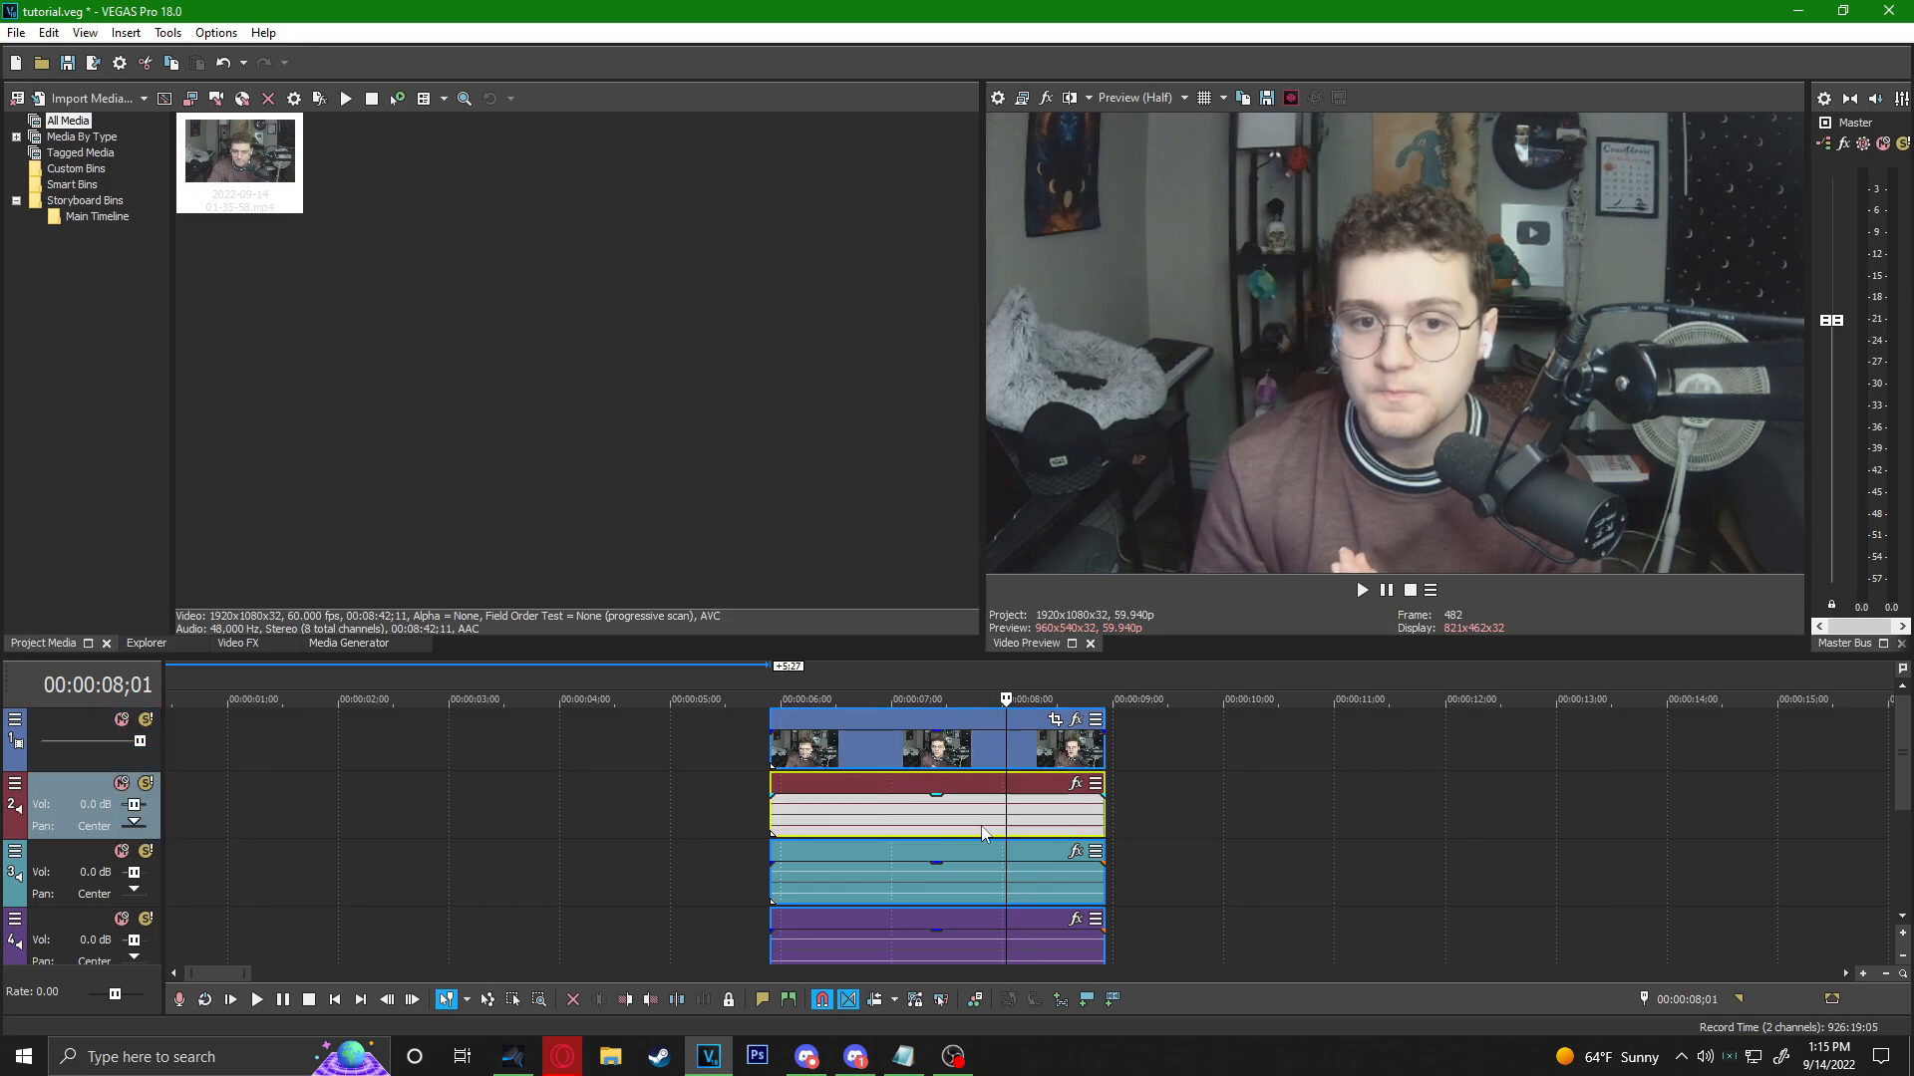
{"action": "scroll", "coordinate": [987, 835], "scroll_direction": "down", "scroll_amount": 1}
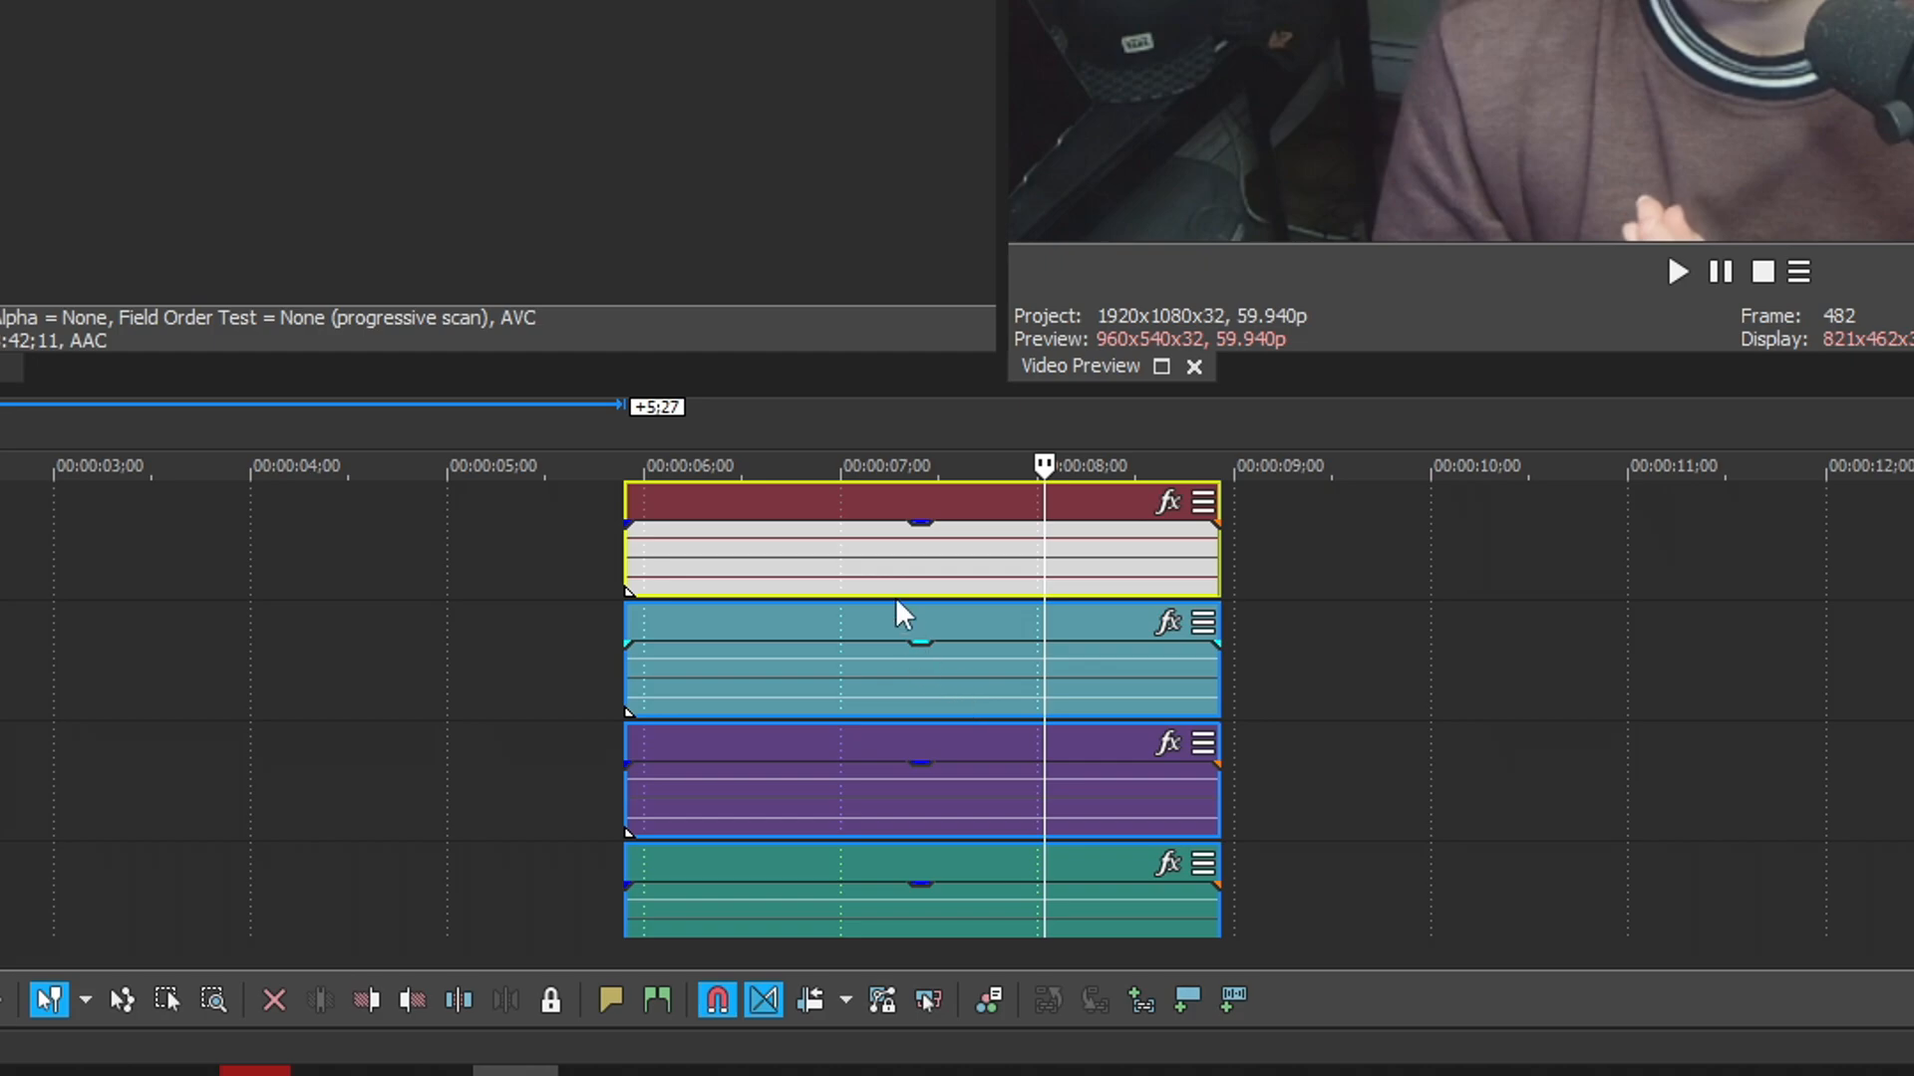
{"action": "left_click", "coordinate": [920, 748]}
{"action": "left_click", "coordinate": [945, 821], "text": "ctrl"}
{"action": "left_click", "coordinate": [985, 819], "text": "ctrl"}
{"action": "left_click", "coordinate": [1001, 873], "text": "ctrl"}
{"action": "scroll", "coordinate": [1076, 840], "scroll_direction": "up", "scroll_amount": 1}
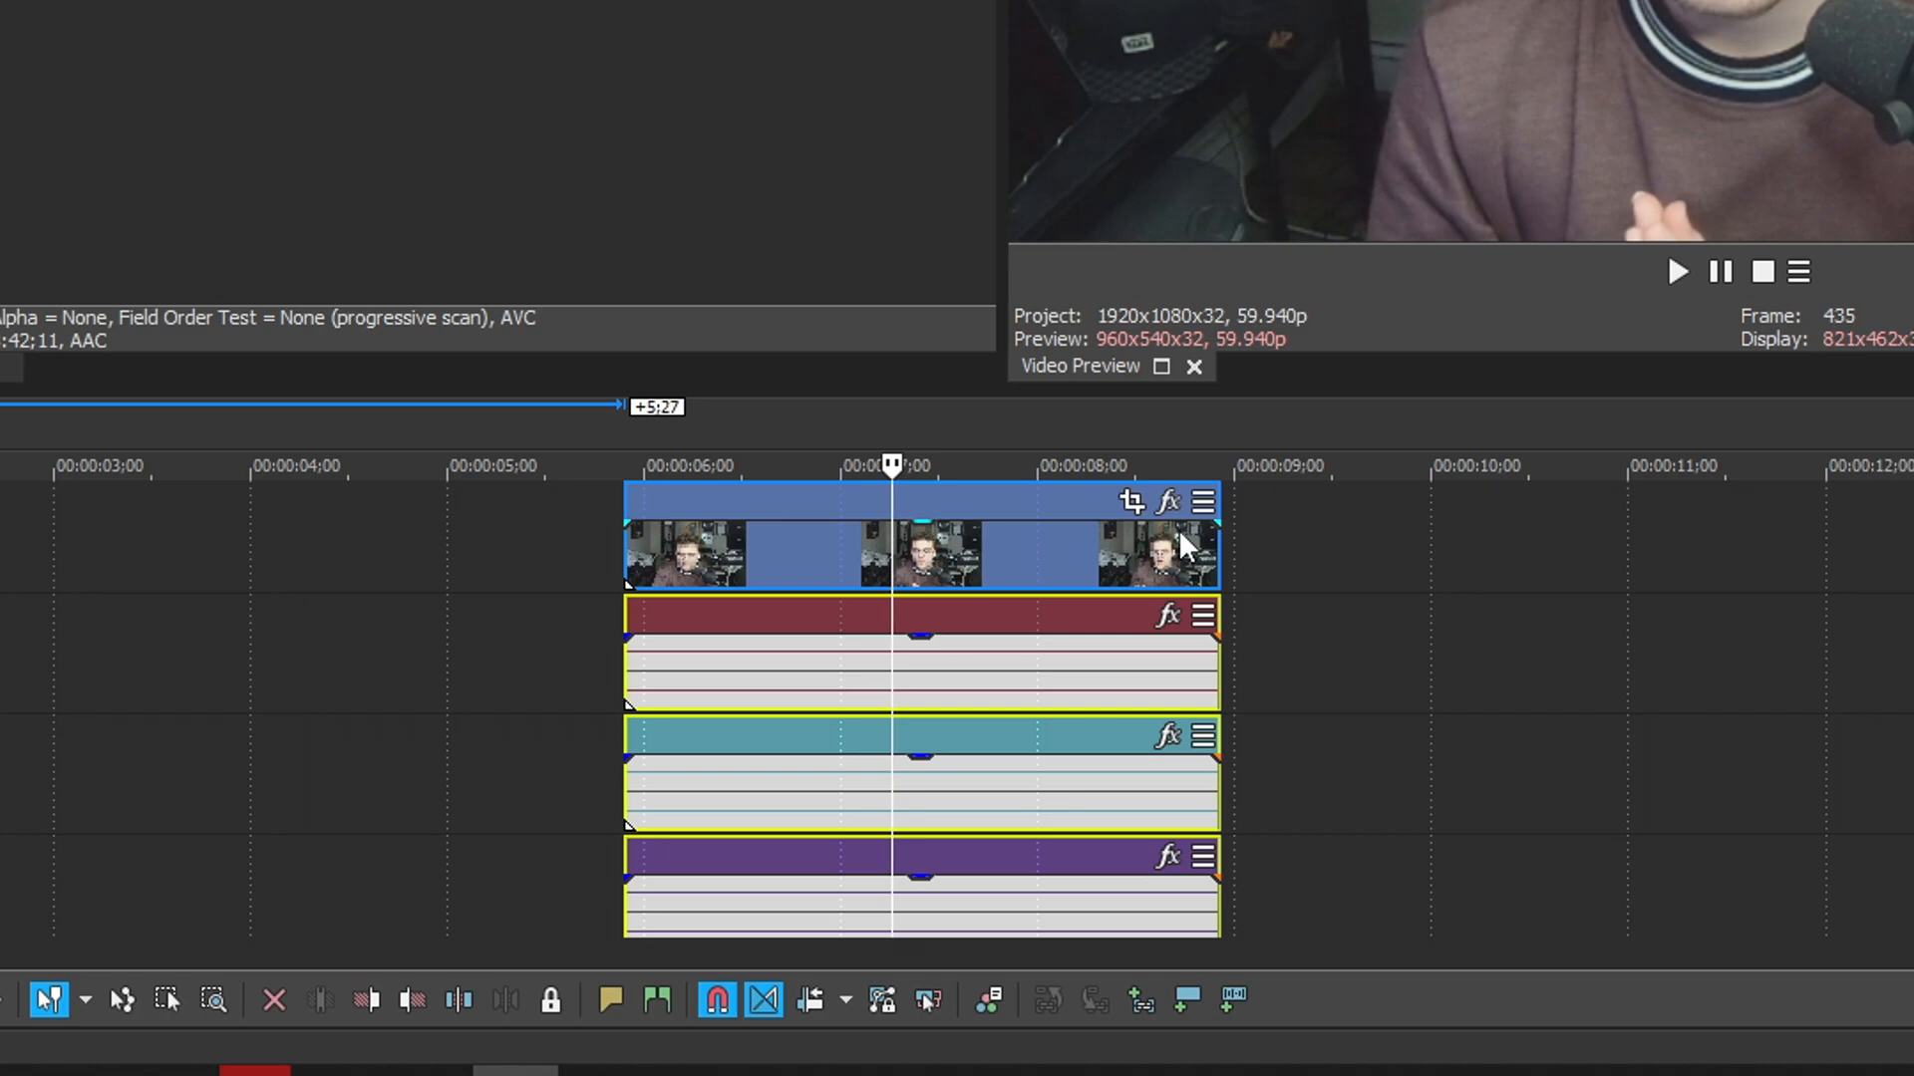
{"action": "key", "text": "u"}
Move the ungrouped audio events separately, shifting the red, teal and green ones later and the purple one earlier.
{"action": "left_click", "coordinate": [1020, 685]}
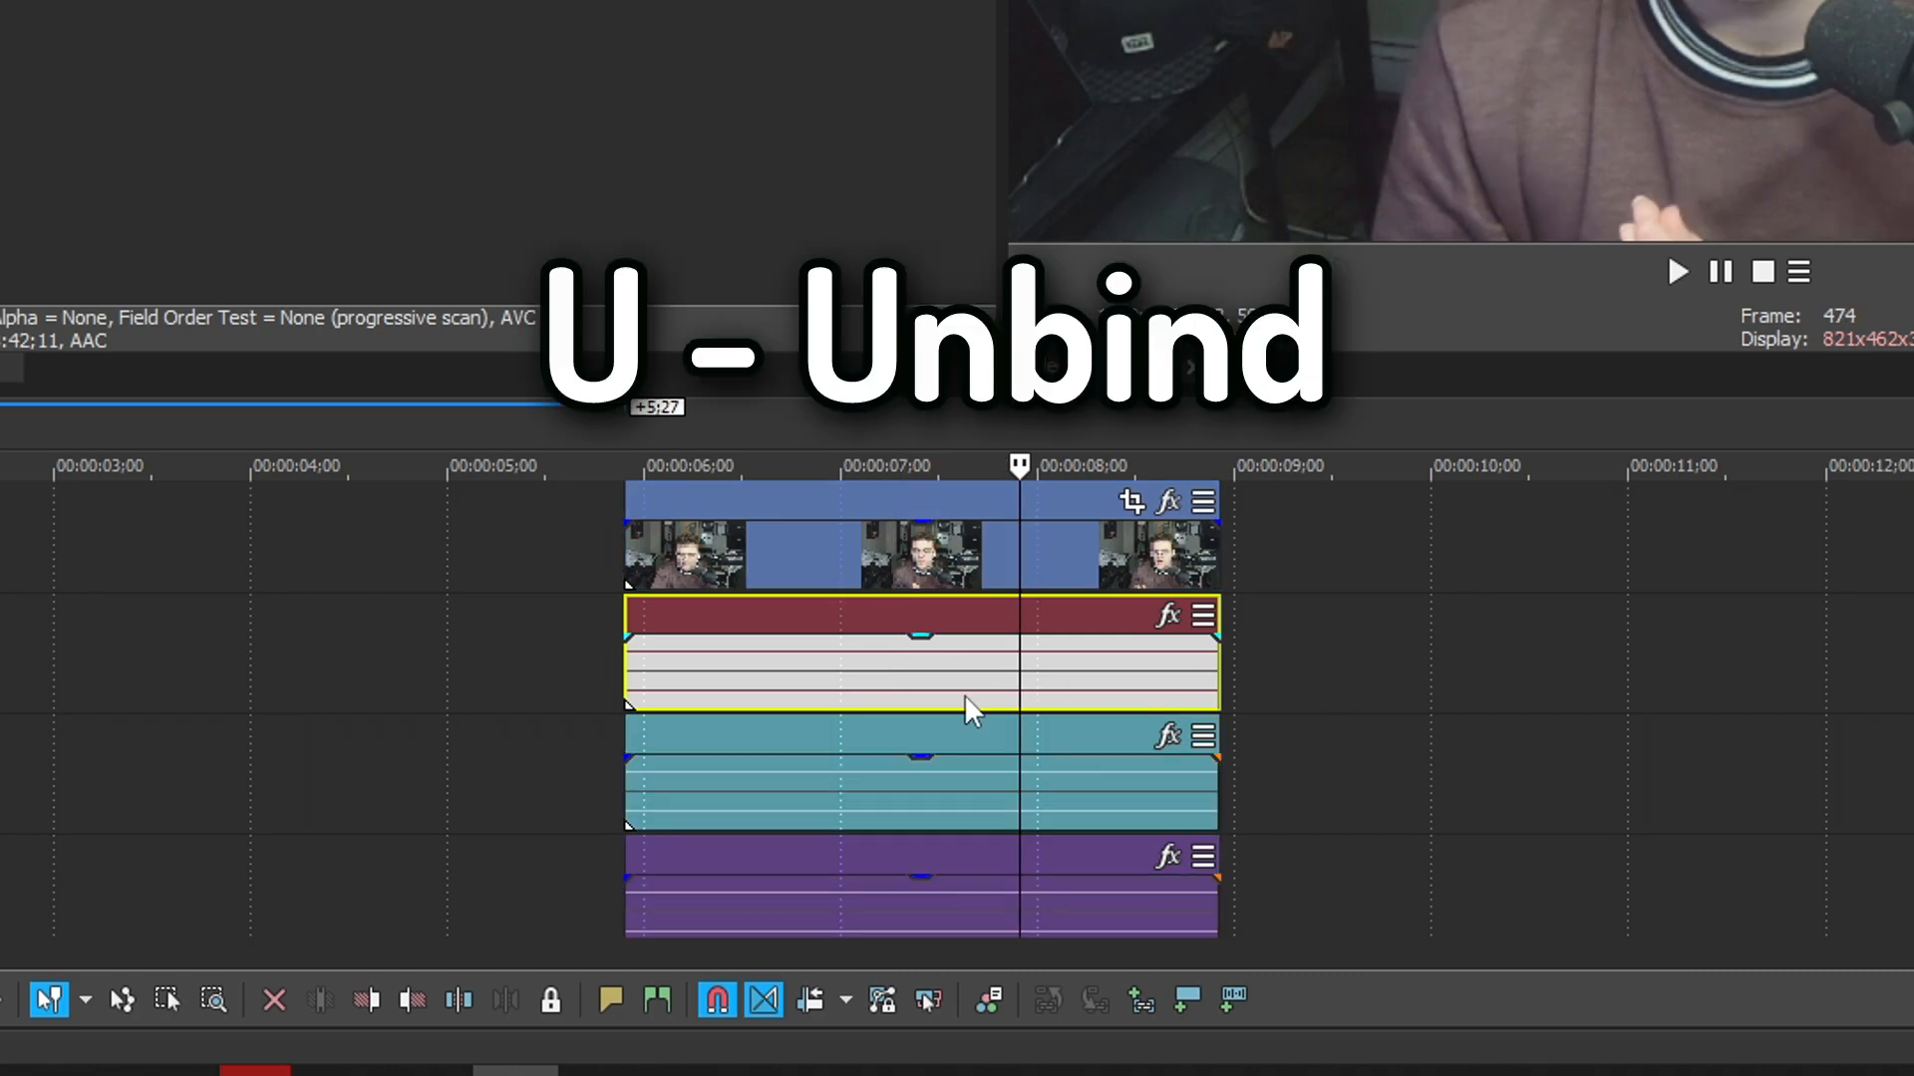
{"action": "left_click_drag", "start_coordinate": [875, 691], "coordinate": [1490, 675]}
{"action": "left_click_drag", "start_coordinate": [904, 788], "coordinate": [1360, 786]}
{"action": "left_click_drag", "start_coordinate": [878, 905], "coordinate": [458, 917]}
{"action": "scroll", "coordinate": [867, 791], "scroll_direction": "down", "scroll_amount": 1}
{"action": "left_click_drag", "start_coordinate": [820, 887], "coordinate": [1213, 897]}
{"action": "scroll", "coordinate": [1127, 854], "scroll_direction": "up", "scroll_amount": 1}
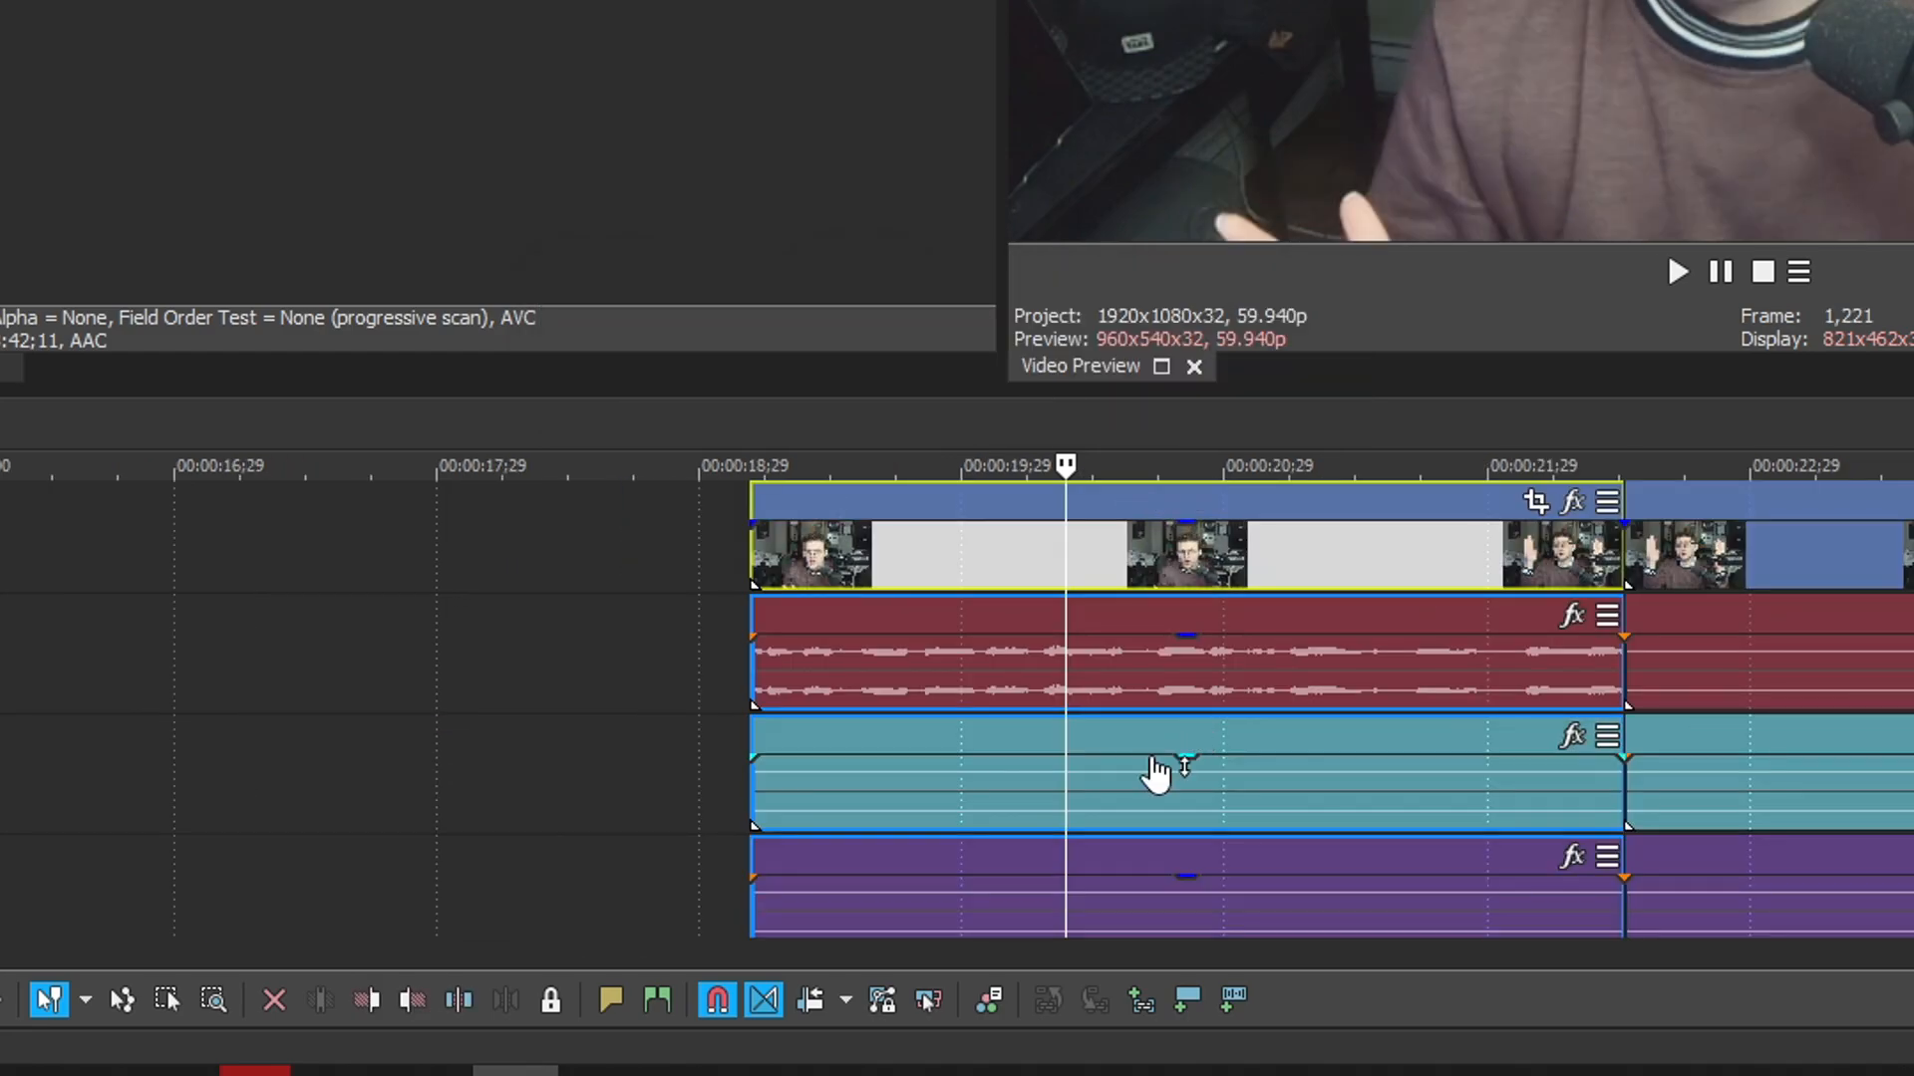
Move the grouped segment that starts just after 00:00:18;29 earlier on the timeline and delete it.
{"action": "left_click", "coordinate": [1031, 676]}
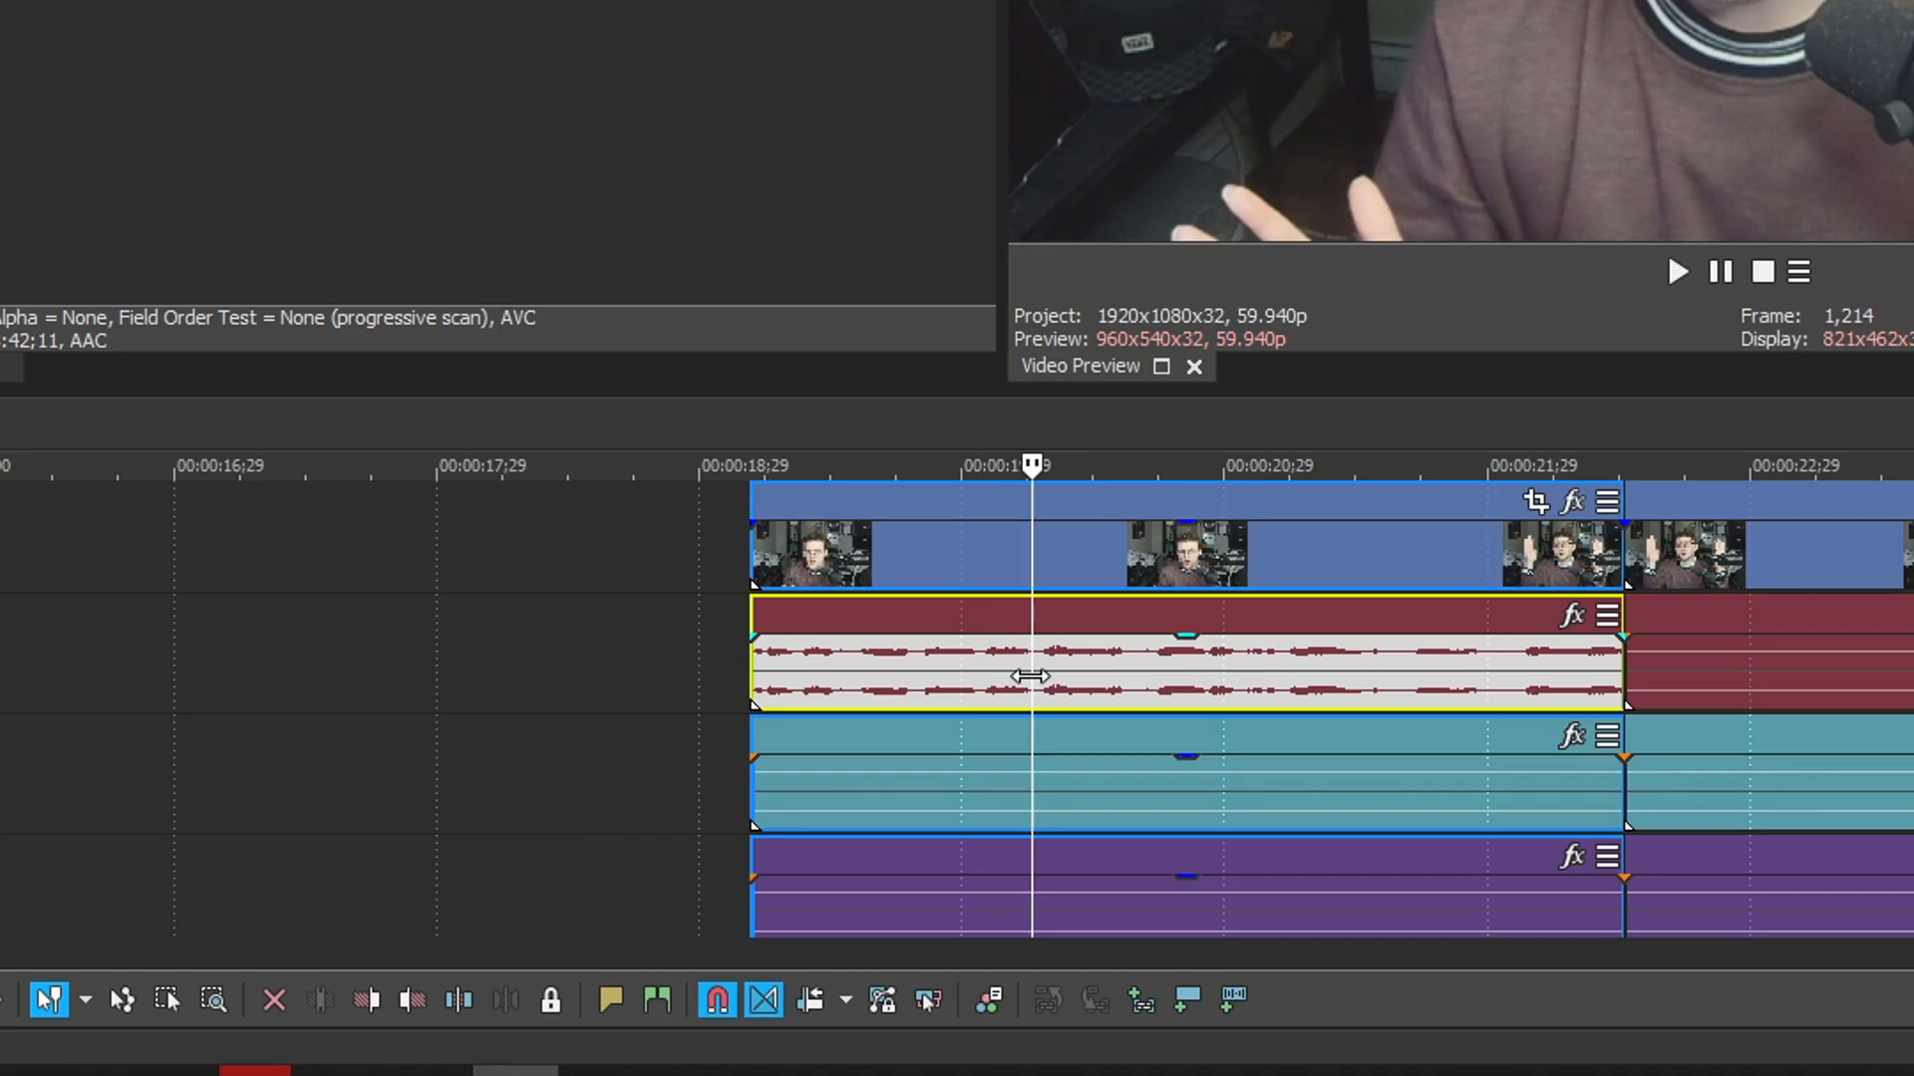
{"action": "left_click_drag", "start_coordinate": [1031, 676], "coordinate": [130, 646]}
{"action": "left_click", "coordinate": [184, 654]}
{"action": "key", "text": "Delete"}
Realign the ungrouped red, teal, purple and green audio events with the start of the video event, and select all events.
{"action": "left_click_drag", "start_coordinate": [1114, 560], "coordinate": [1274, 536]}
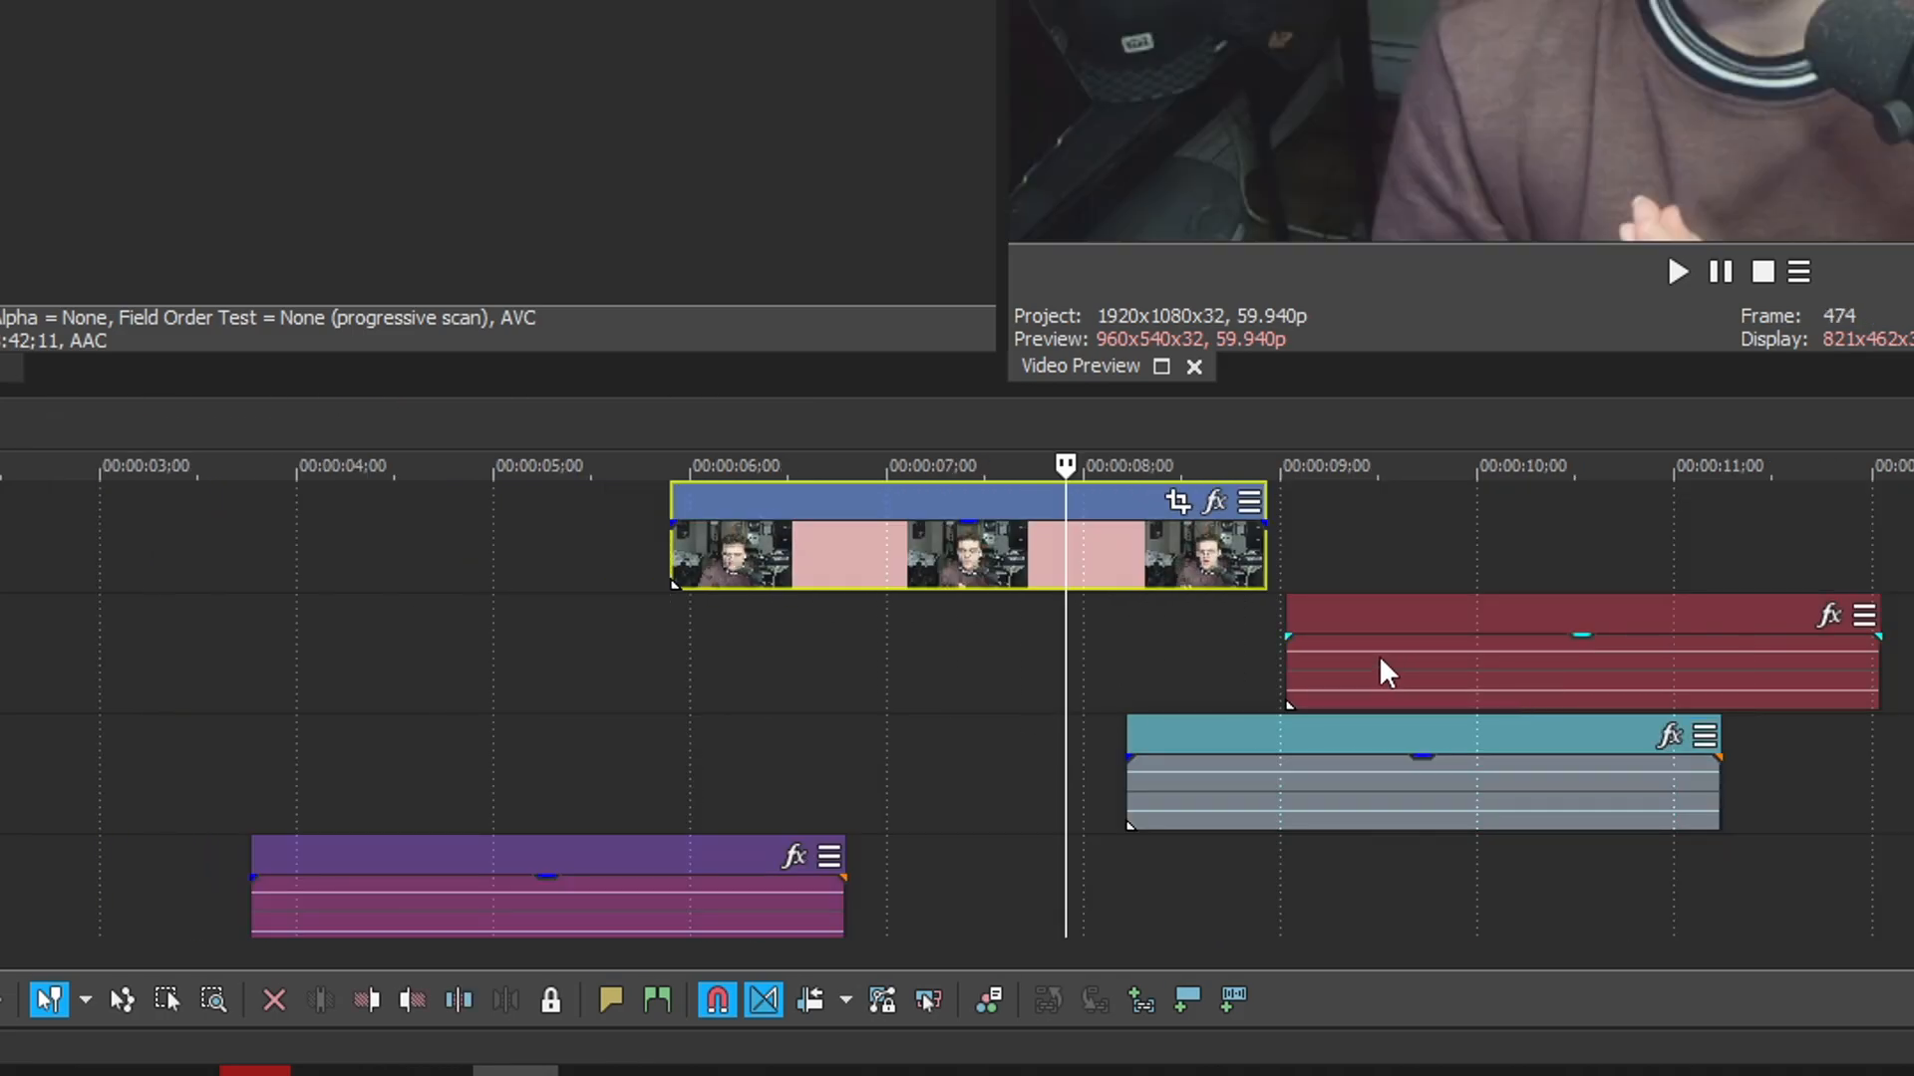
{"action": "left_click_drag", "start_coordinate": [1378, 655], "coordinate": [781, 649]}
{"action": "left_click_drag", "start_coordinate": [1186, 788], "coordinate": [730, 782]}
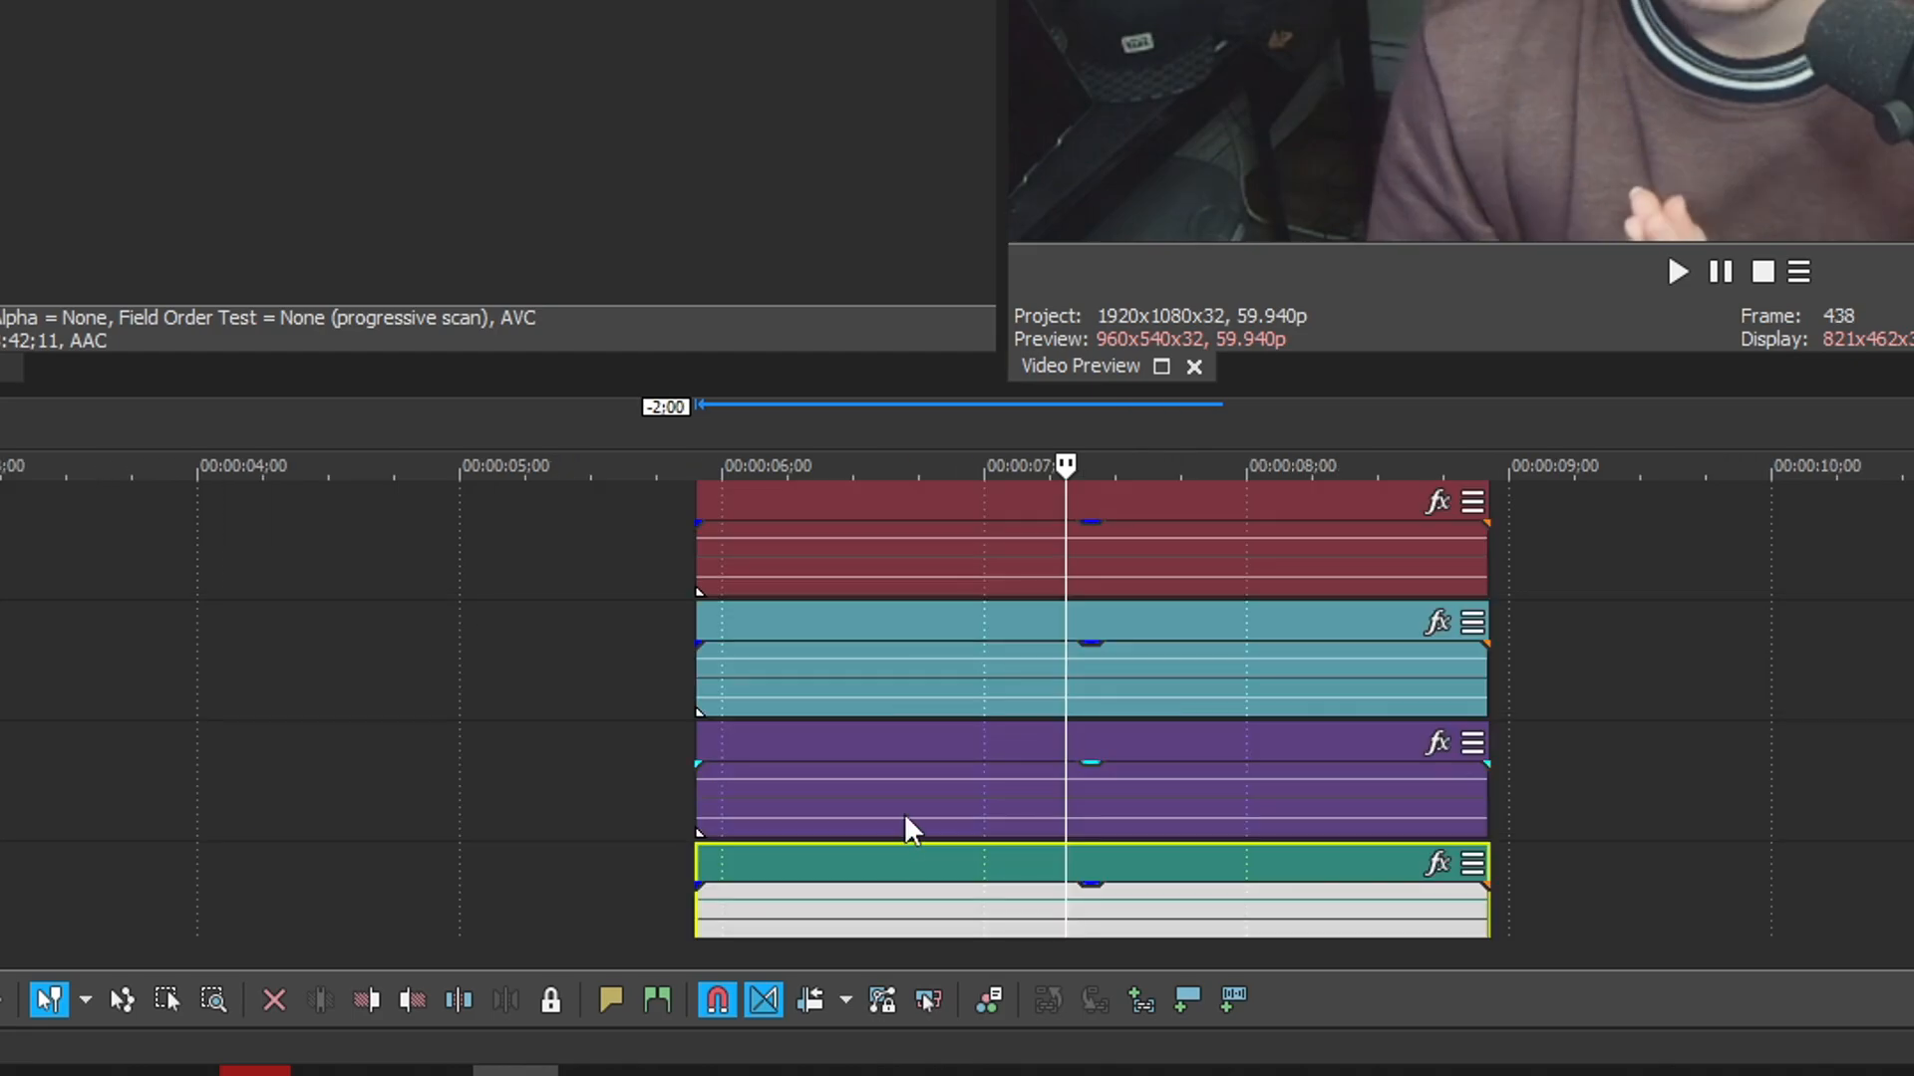
{"action": "key", "text": "ctrl+a"}
{"action": "scroll", "coordinate": [1024, 627], "scroll_direction": "up", "scroll_amount": 1}
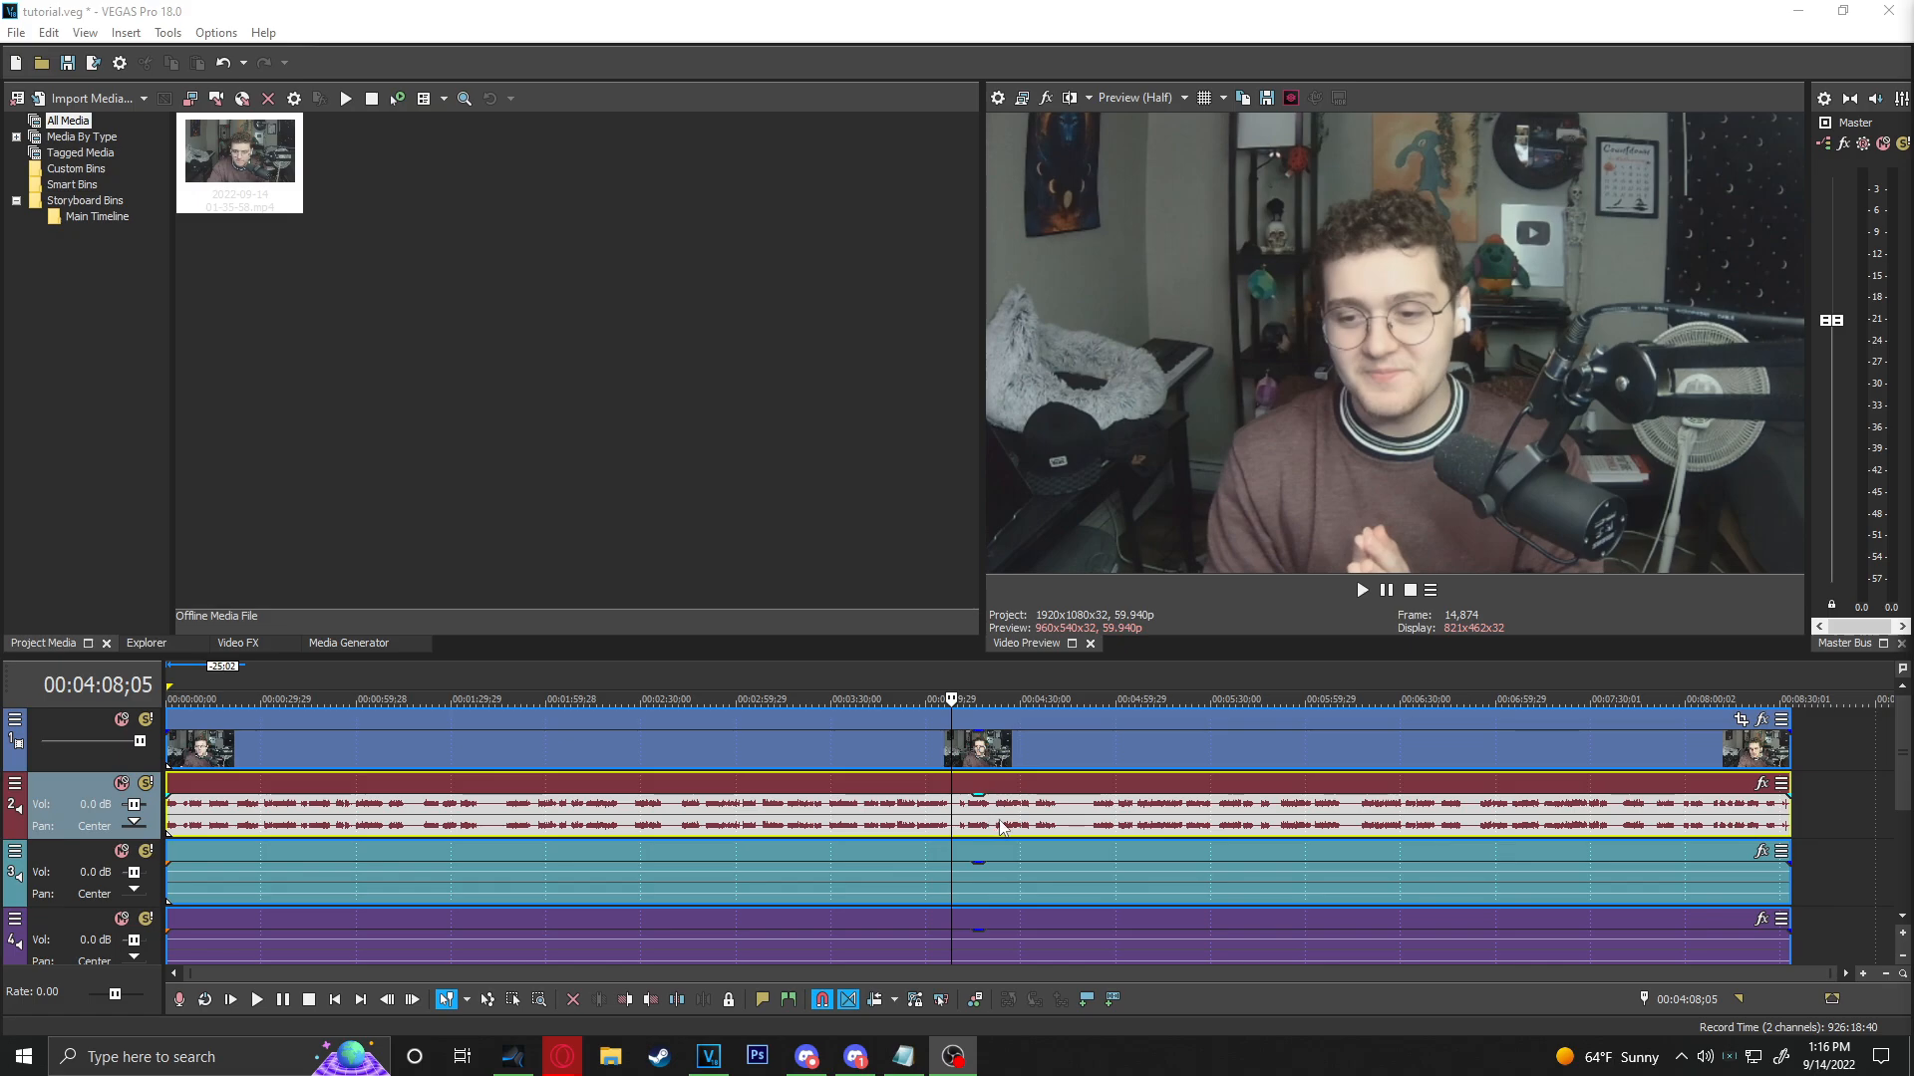
Jump the playhead to different points of the recording on the video and audio tracks to preview the frames there.
{"action": "left_click", "coordinate": [1063, 823]}
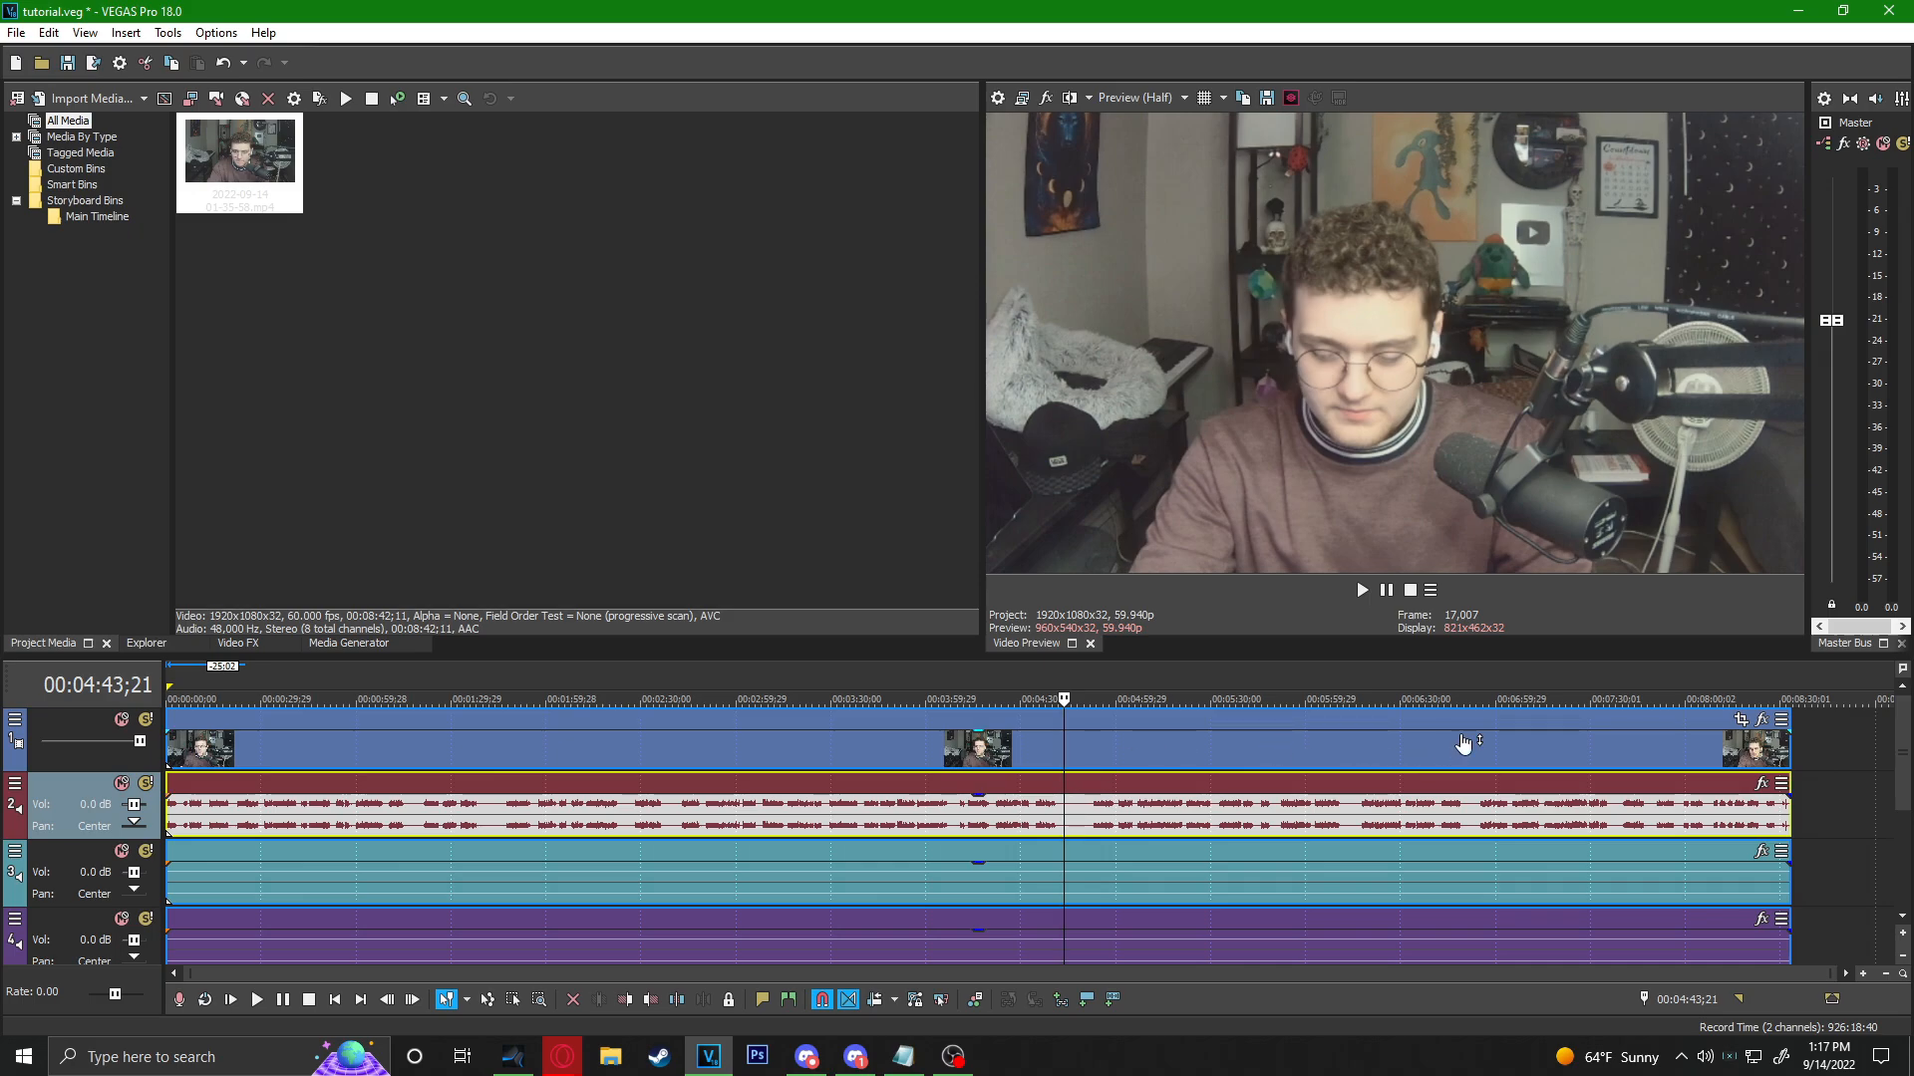
{"action": "left_click", "coordinate": [1659, 815]}
{"action": "left_click", "coordinate": [801, 807]}
{"action": "left_click", "coordinate": [646, 755]}
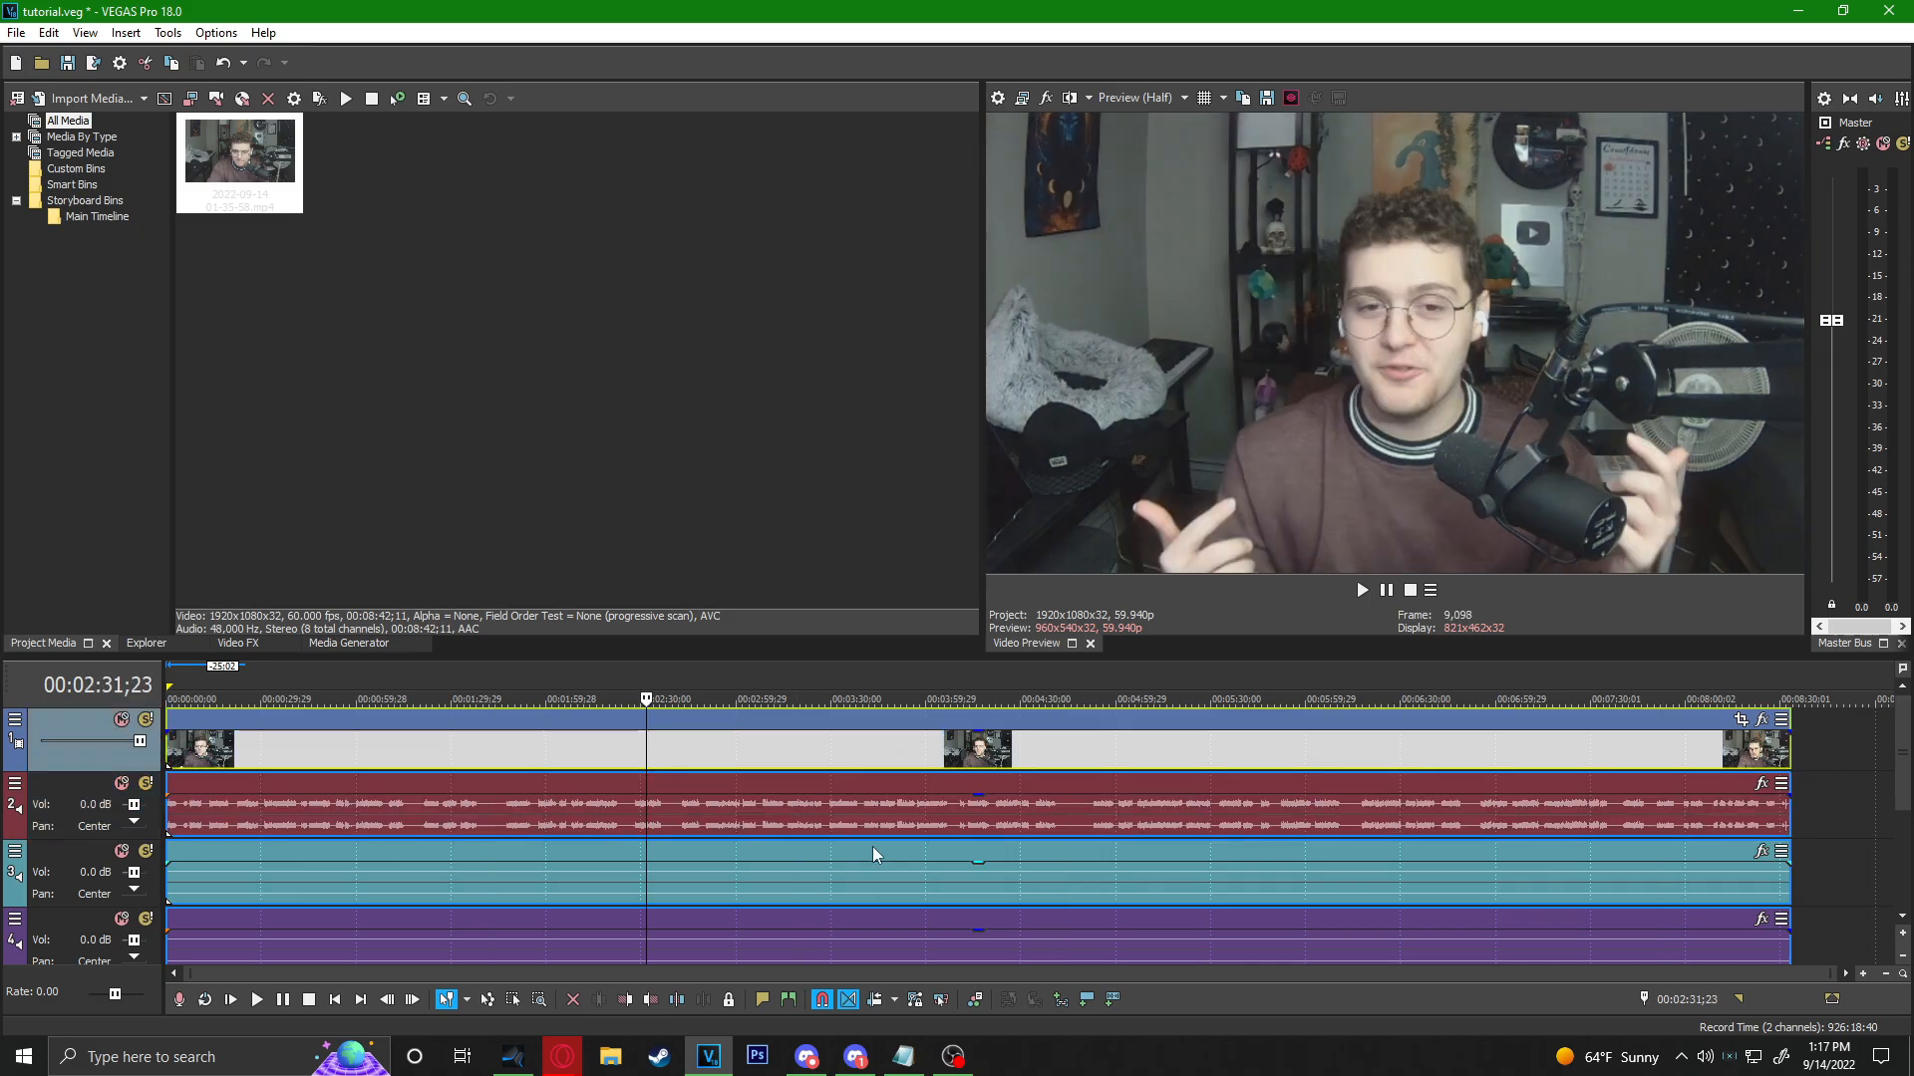
{"action": "left_click", "coordinate": [872, 847]}
{"action": "left_click", "coordinate": [549, 940]}
{"action": "left_click", "coordinate": [1040, 811]}
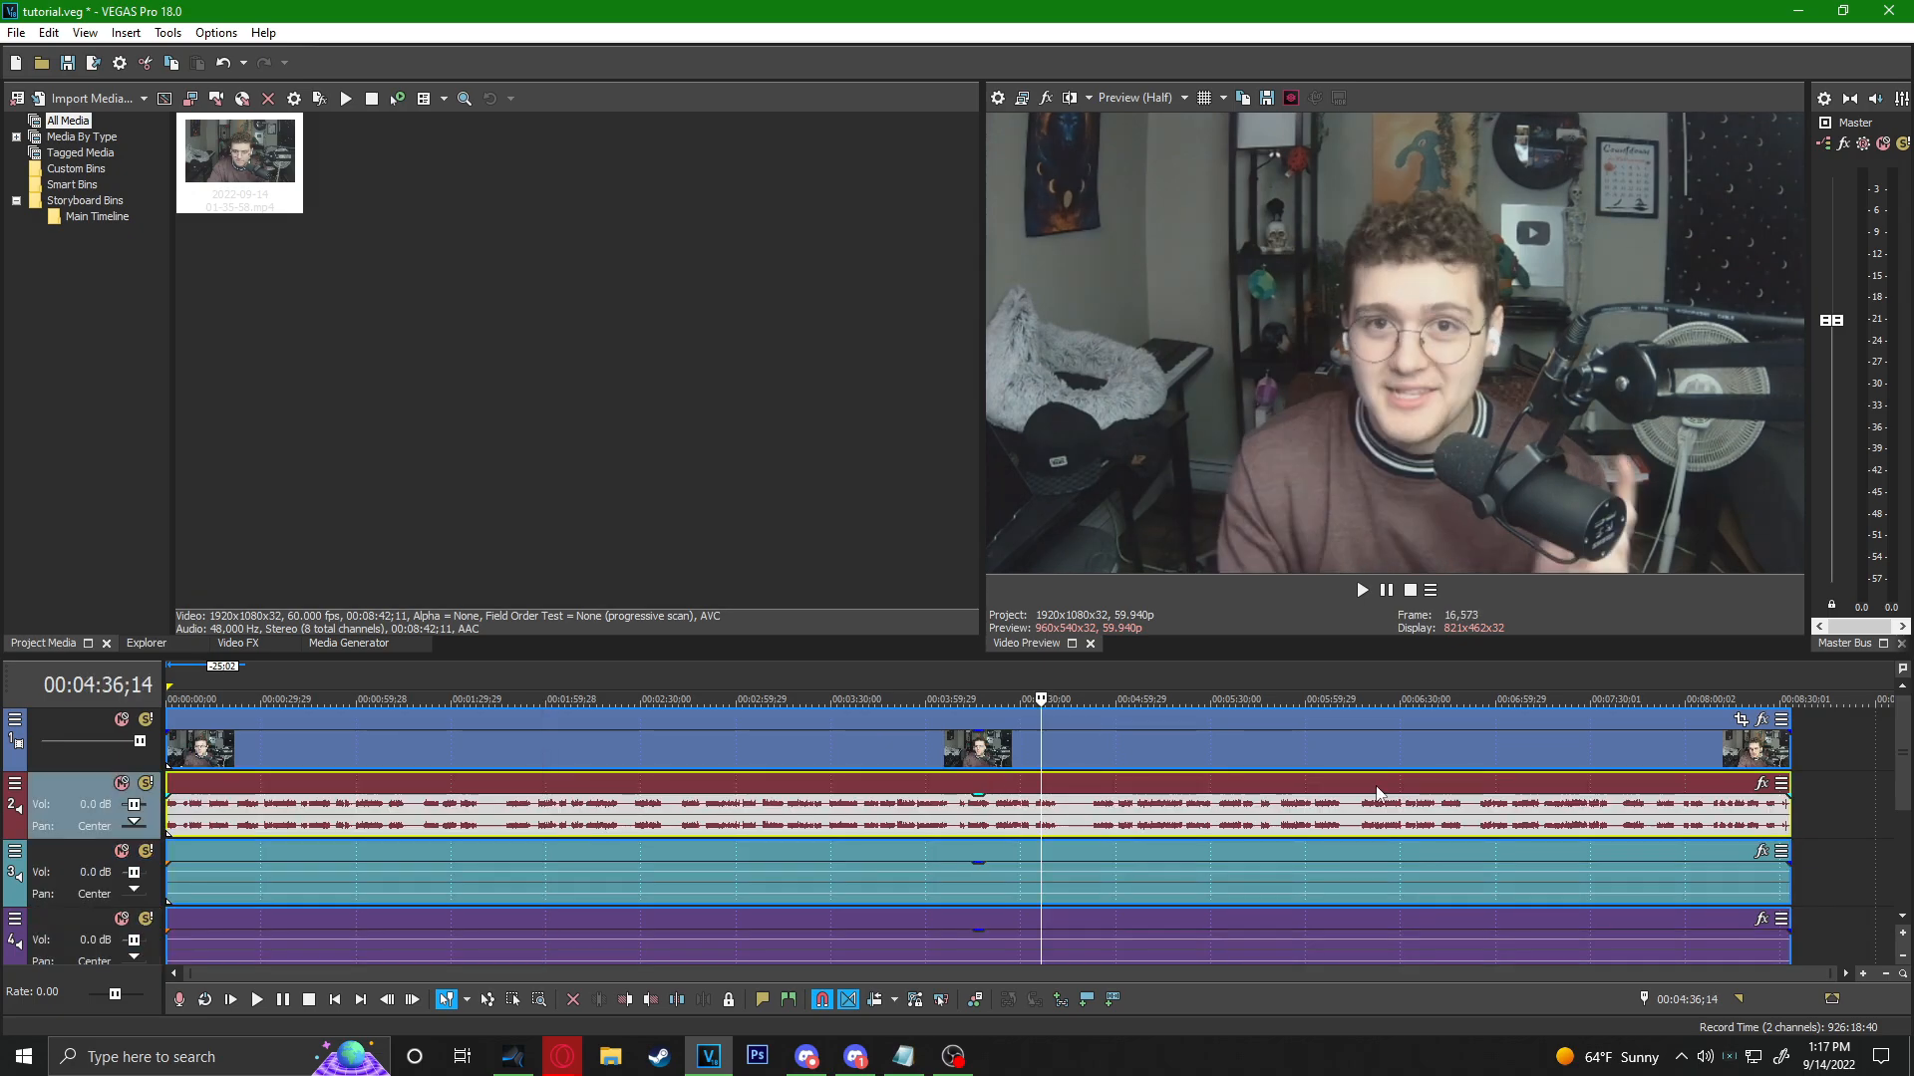
{"action": "left_click", "coordinate": [1377, 790]}
{"action": "left_click", "coordinate": [929, 674]}
{"action": "left_click", "coordinate": [538, 748]}
{"action": "left_click", "coordinate": [538, 847]}
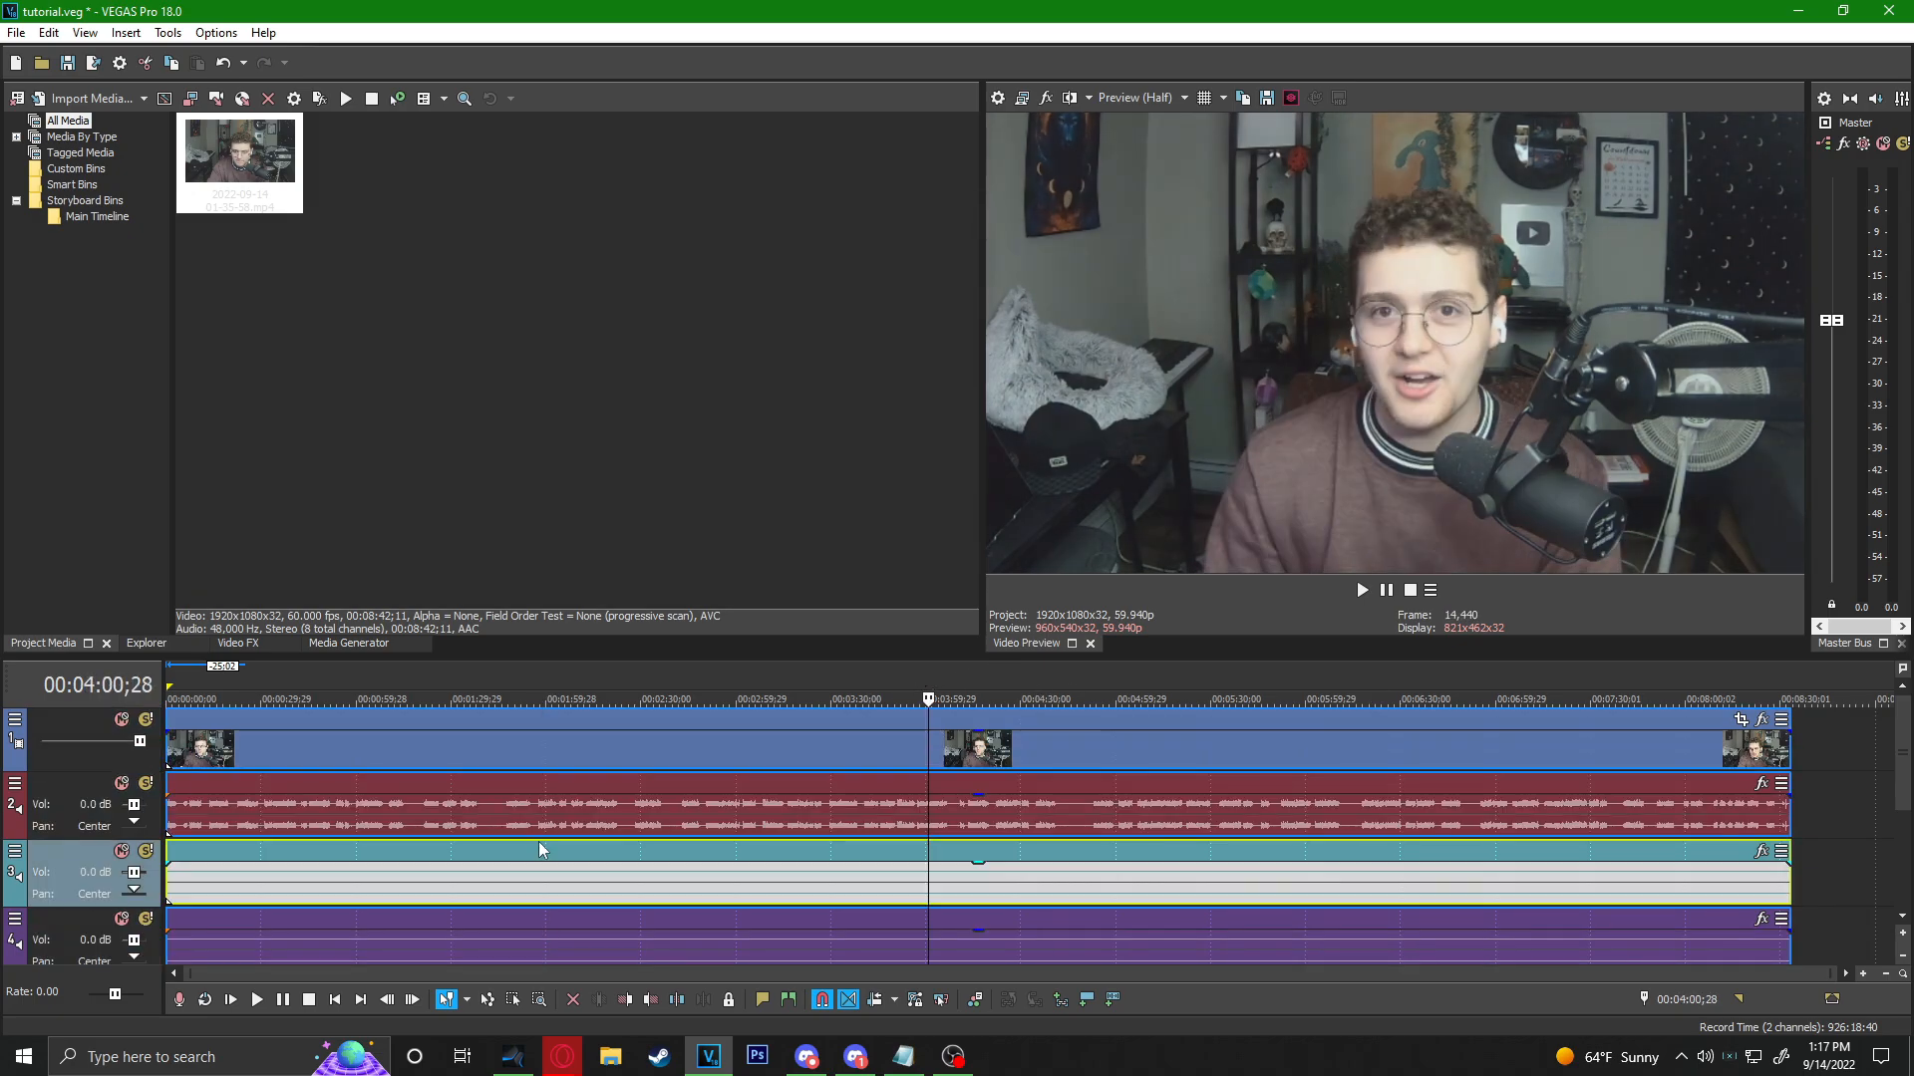
{"action": "left_click", "coordinate": [739, 901]}
{"action": "left_click", "coordinate": [1611, 884]}
{"action": "left_click", "coordinate": [347, 805]}
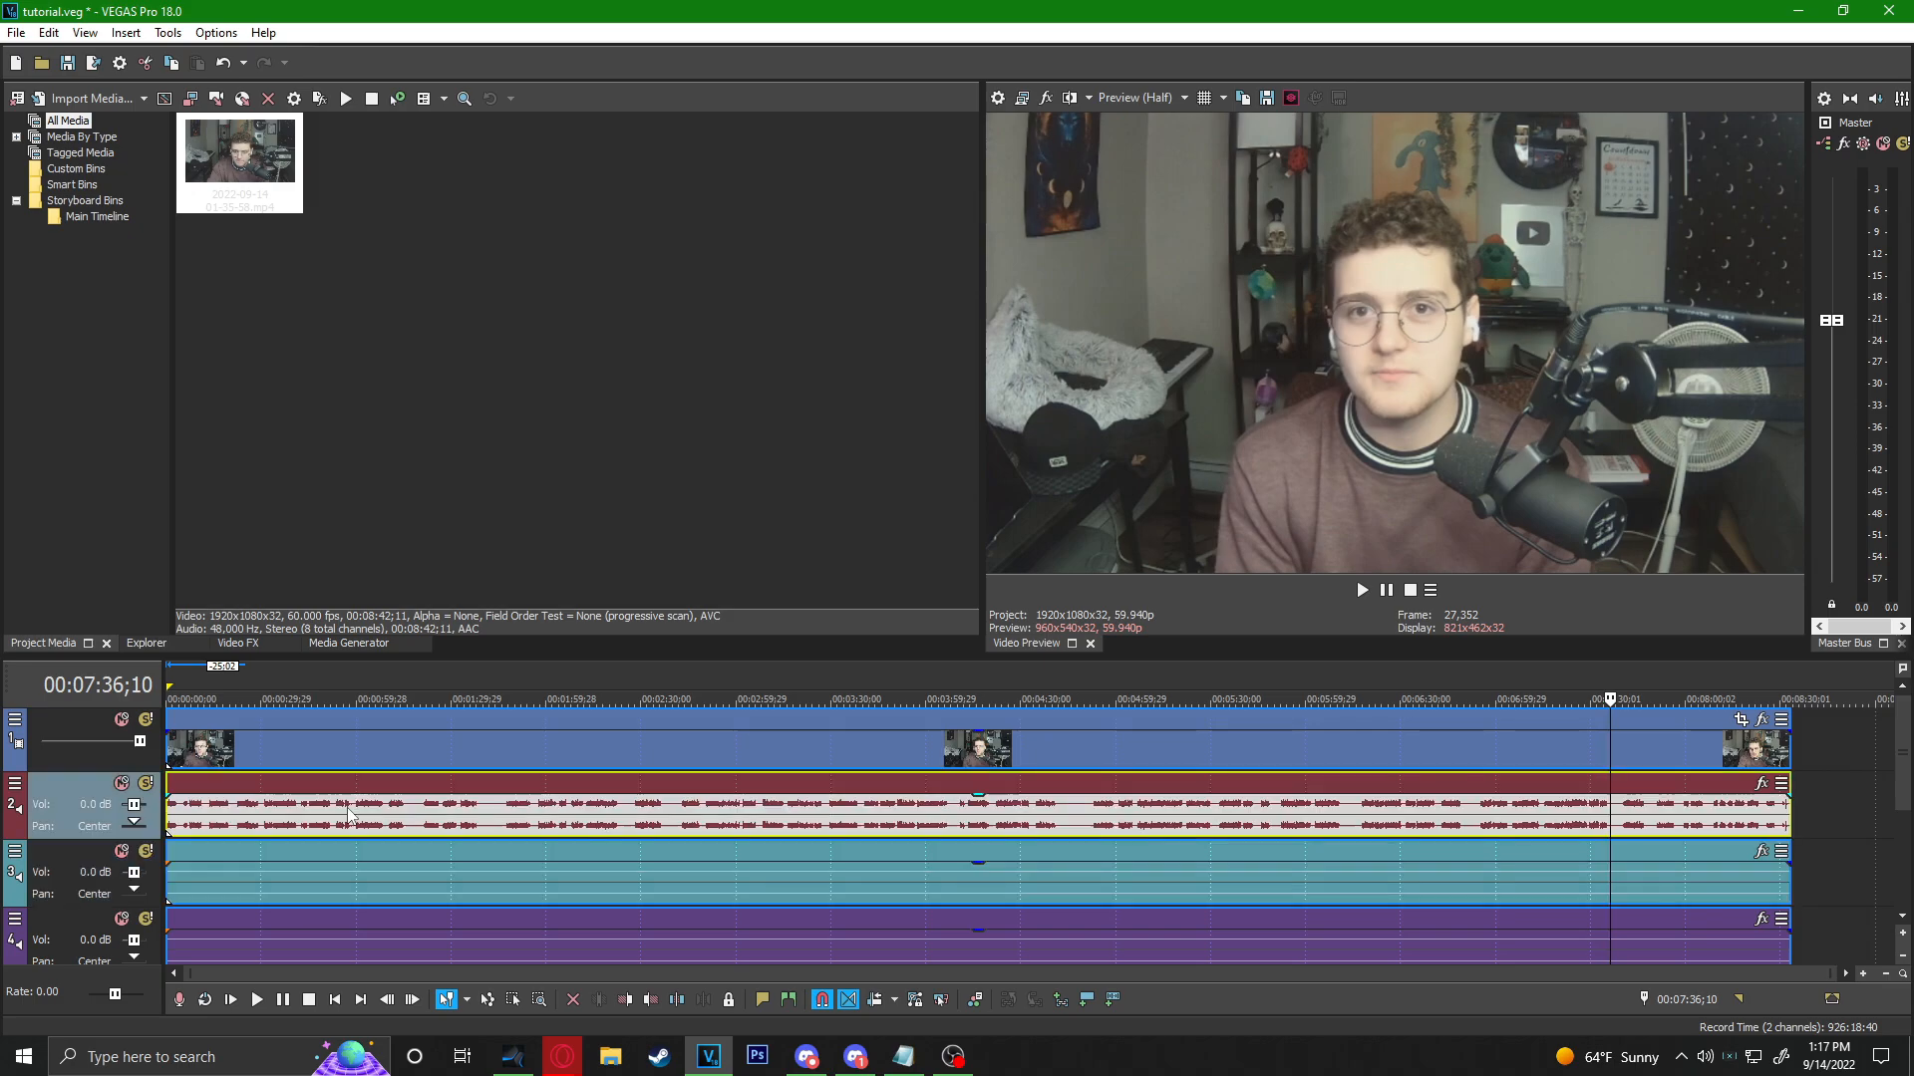
{"action": "left_click", "coordinate": [432, 772]}
{"action": "left_click", "coordinate": [648, 776]}
{"action": "left_click", "coordinate": [914, 758]}
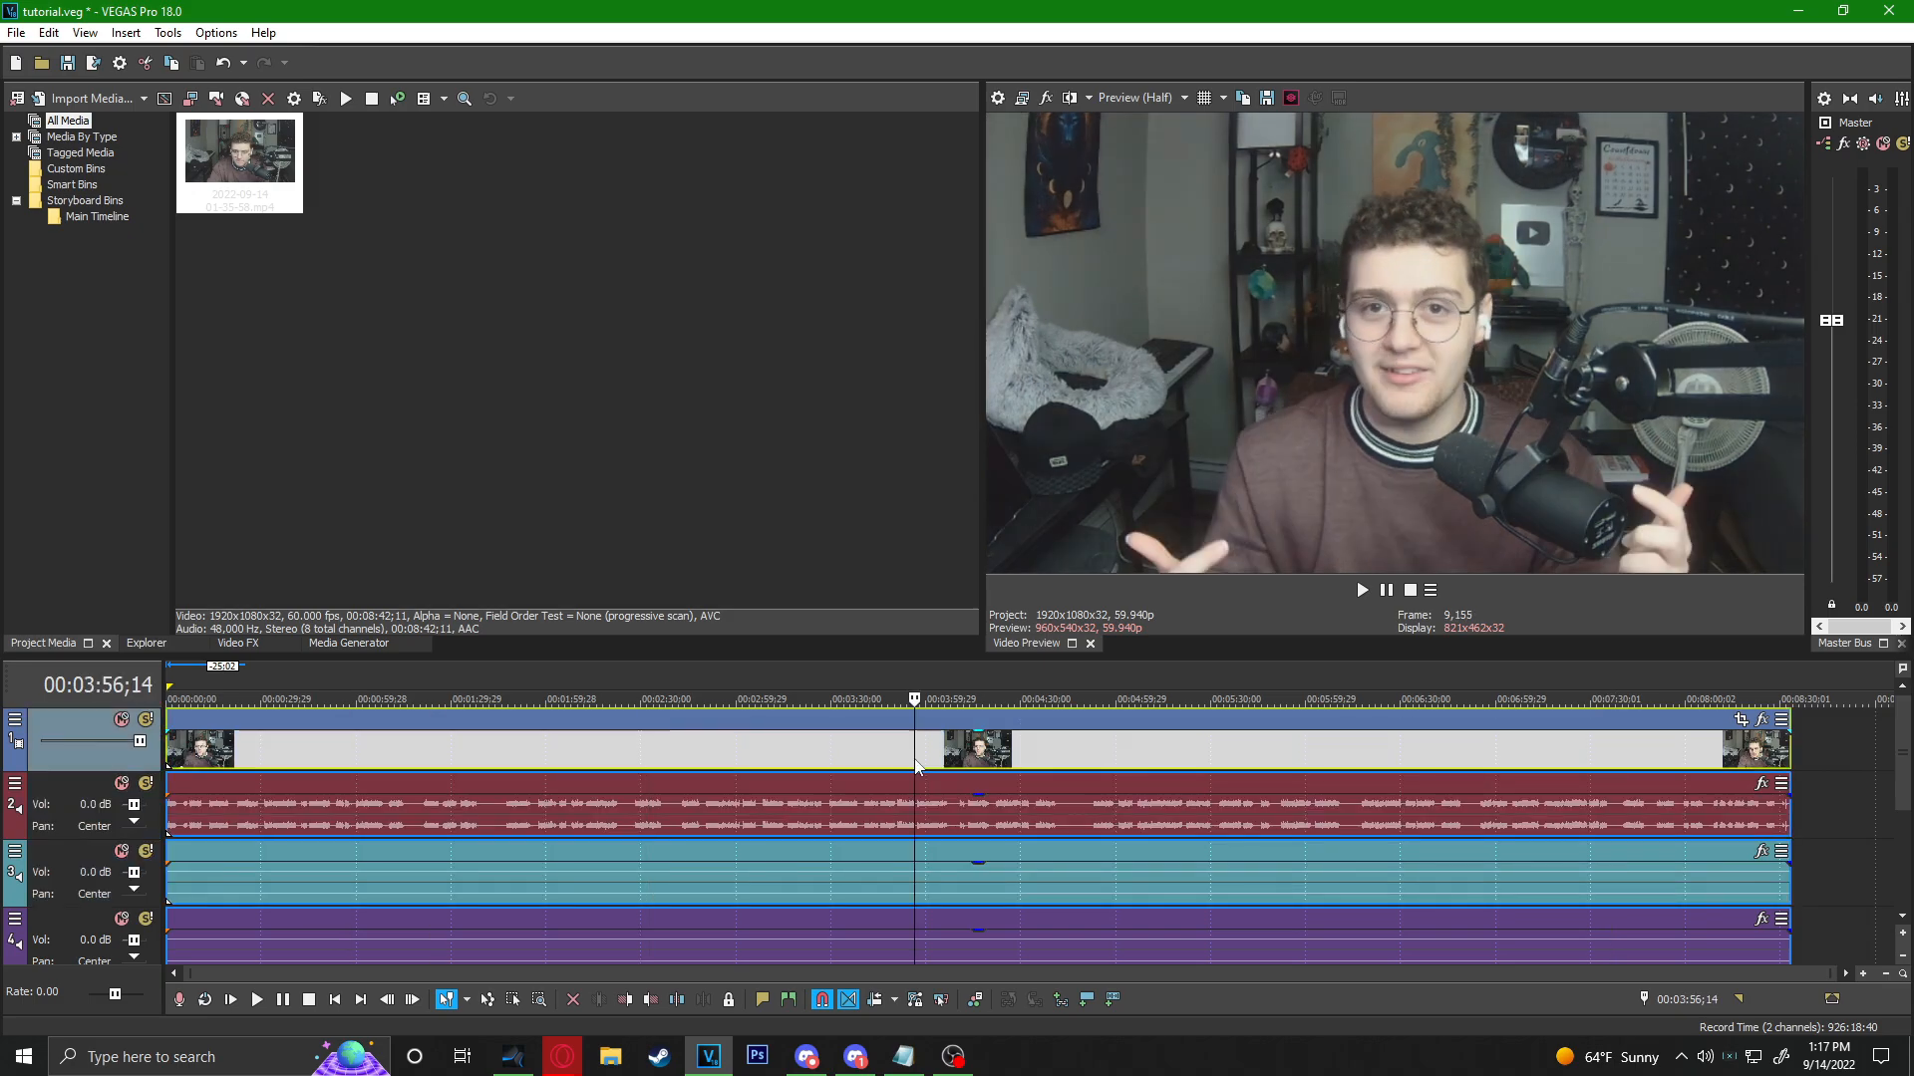
{"action": "left_click", "coordinate": [1340, 804]}
Examine the recording closely around 00:06:11;00 and at full length, and check every audio track down to the green one.
{"action": "scroll", "coordinate": [1294, 825], "scroll_direction": "up", "scroll_amount": 2}
{"action": "scroll", "coordinate": [1297, 832], "scroll_direction": "up", "scroll_amount": 3}
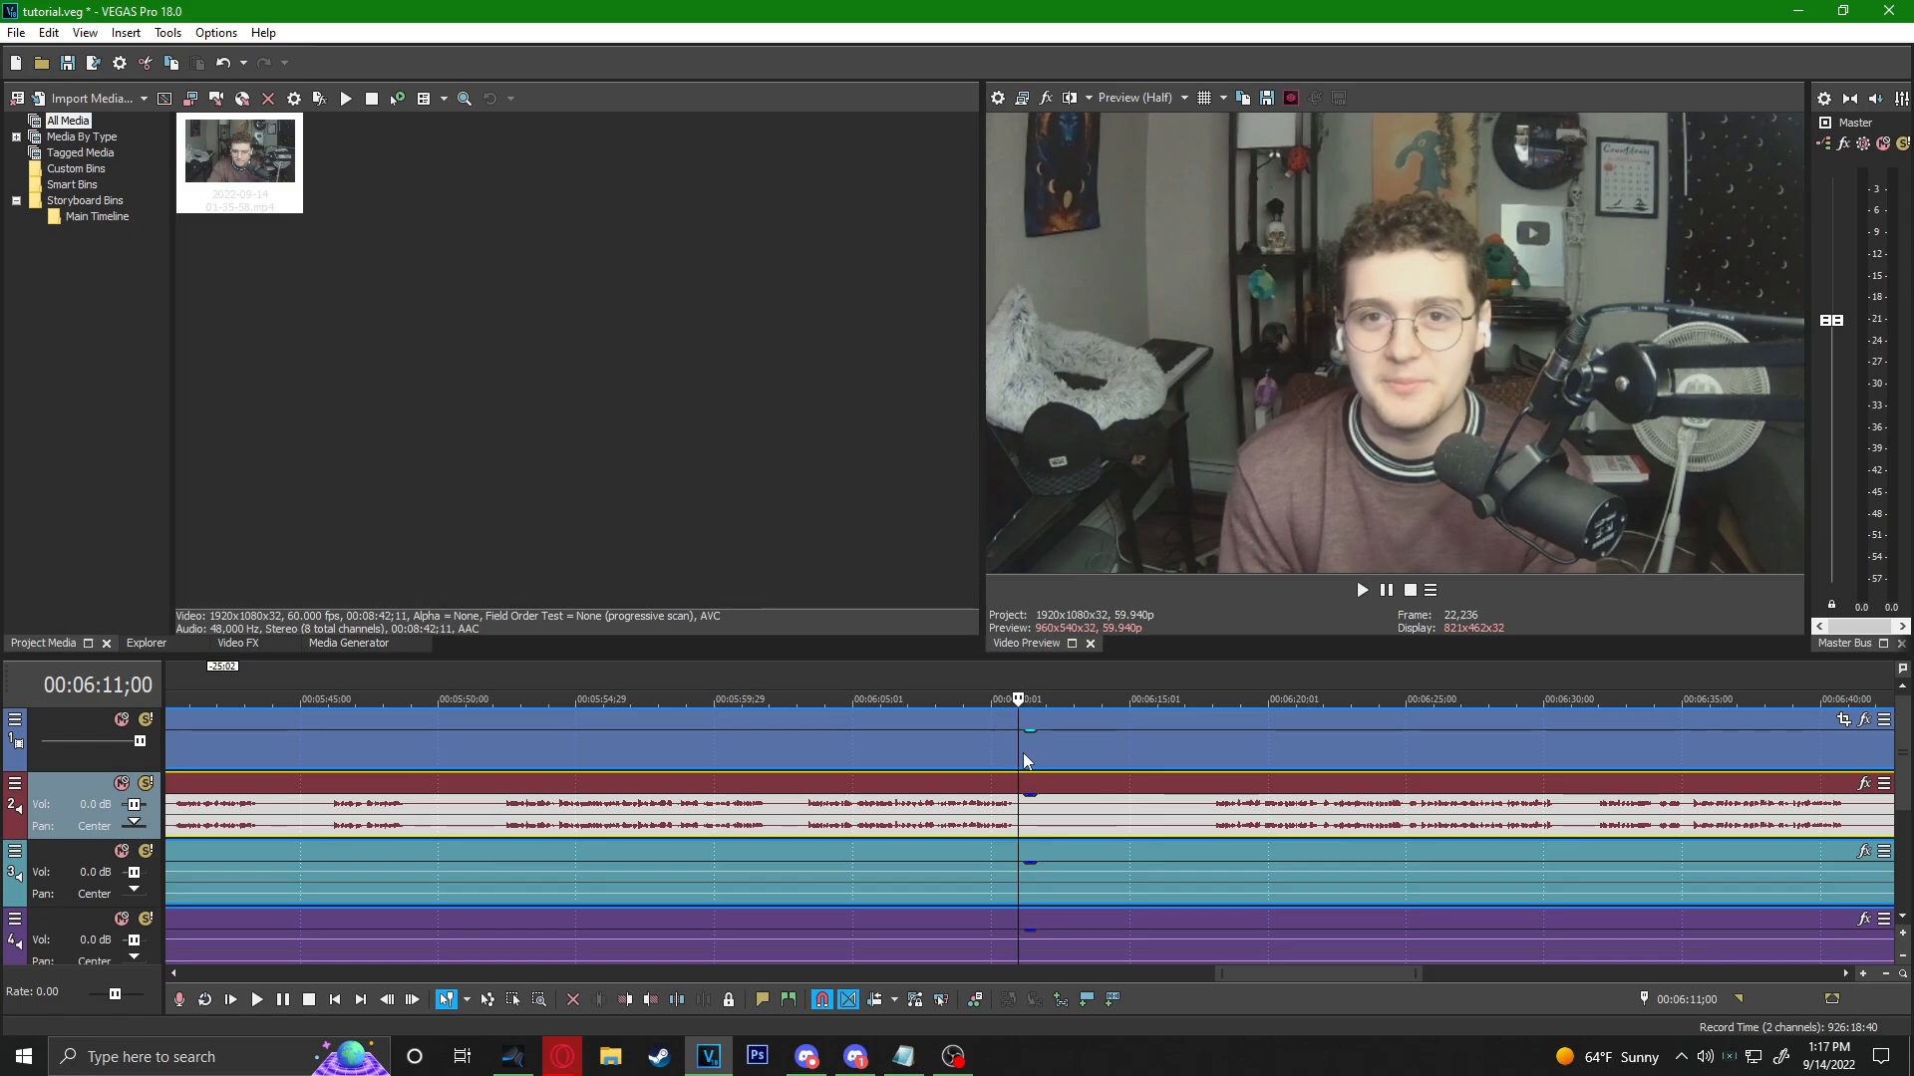
{"action": "scroll", "coordinate": [1077, 769], "scroll_direction": "down", "scroll_amount": 6}
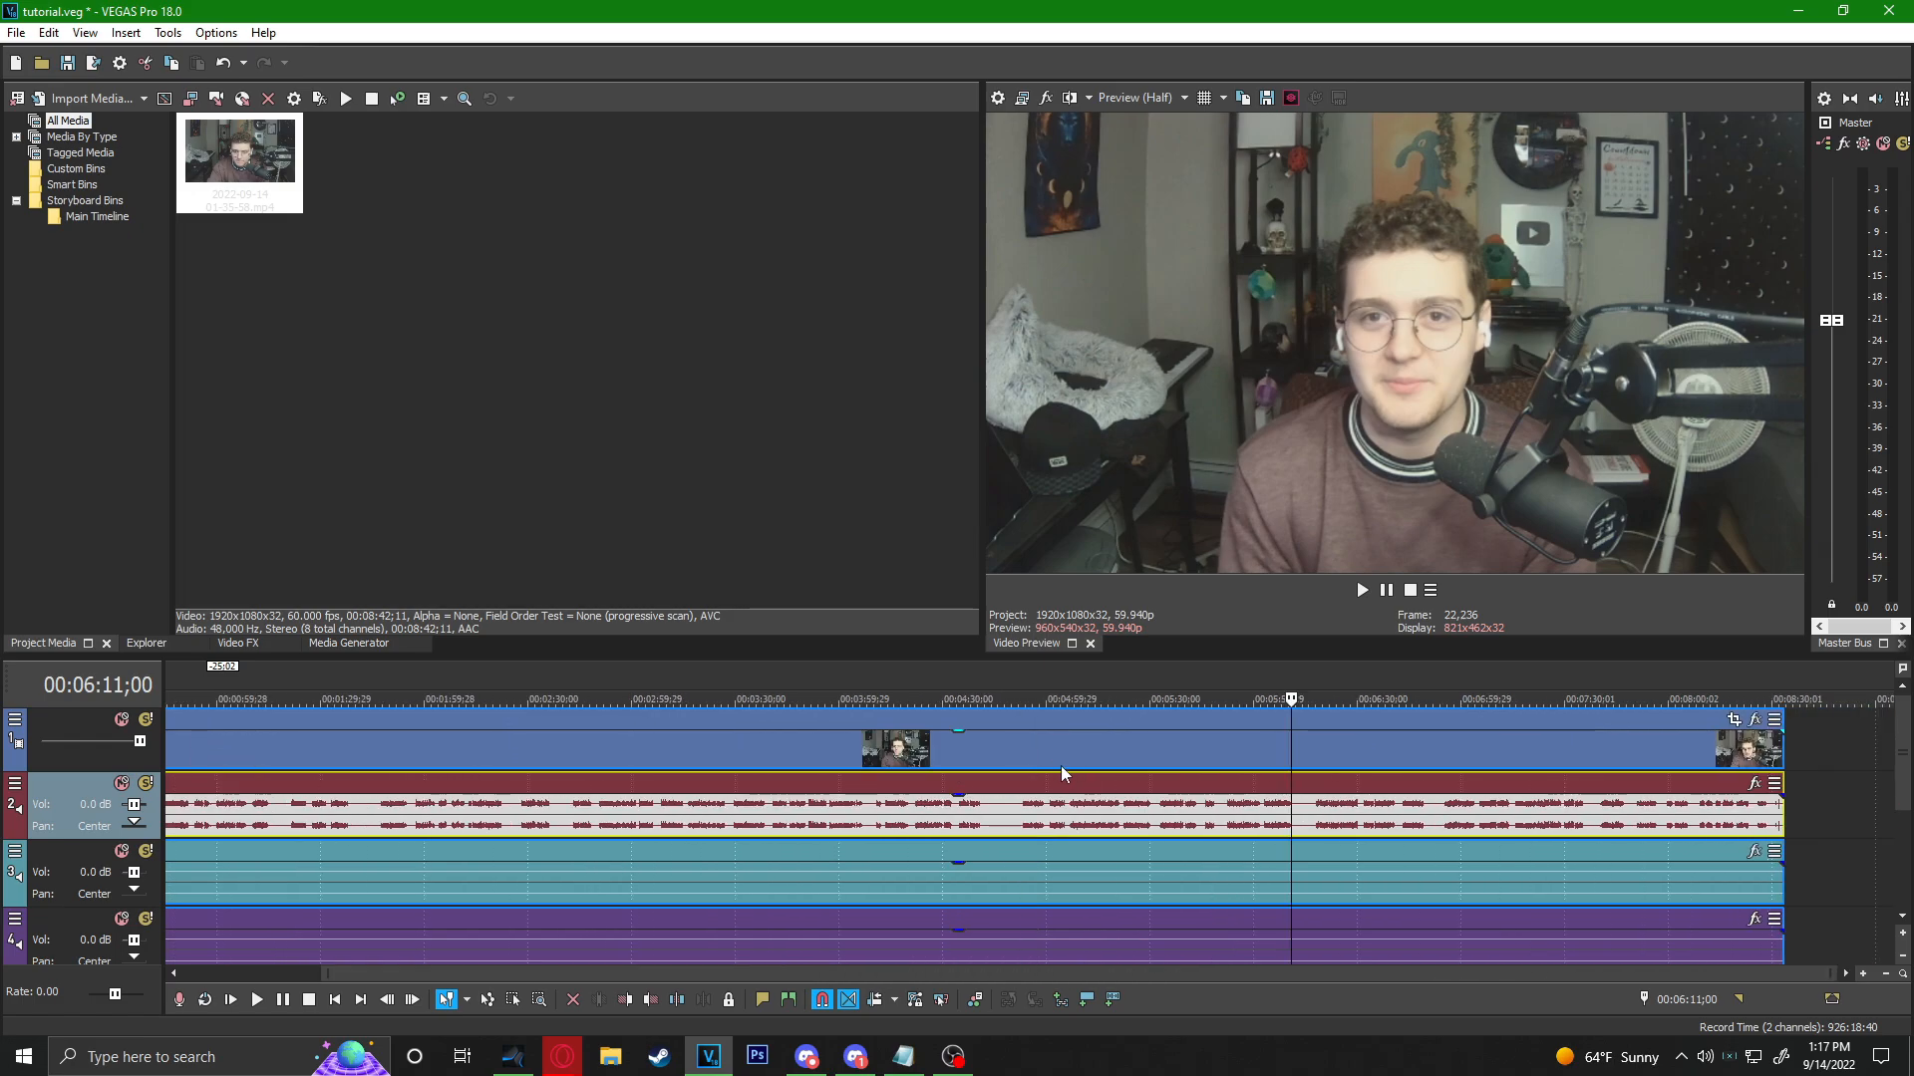
{"action": "left_click", "coordinate": [437, 770]}
{"action": "scroll", "coordinate": [437, 769], "scroll_direction": "up", "scroll_amount": 6}
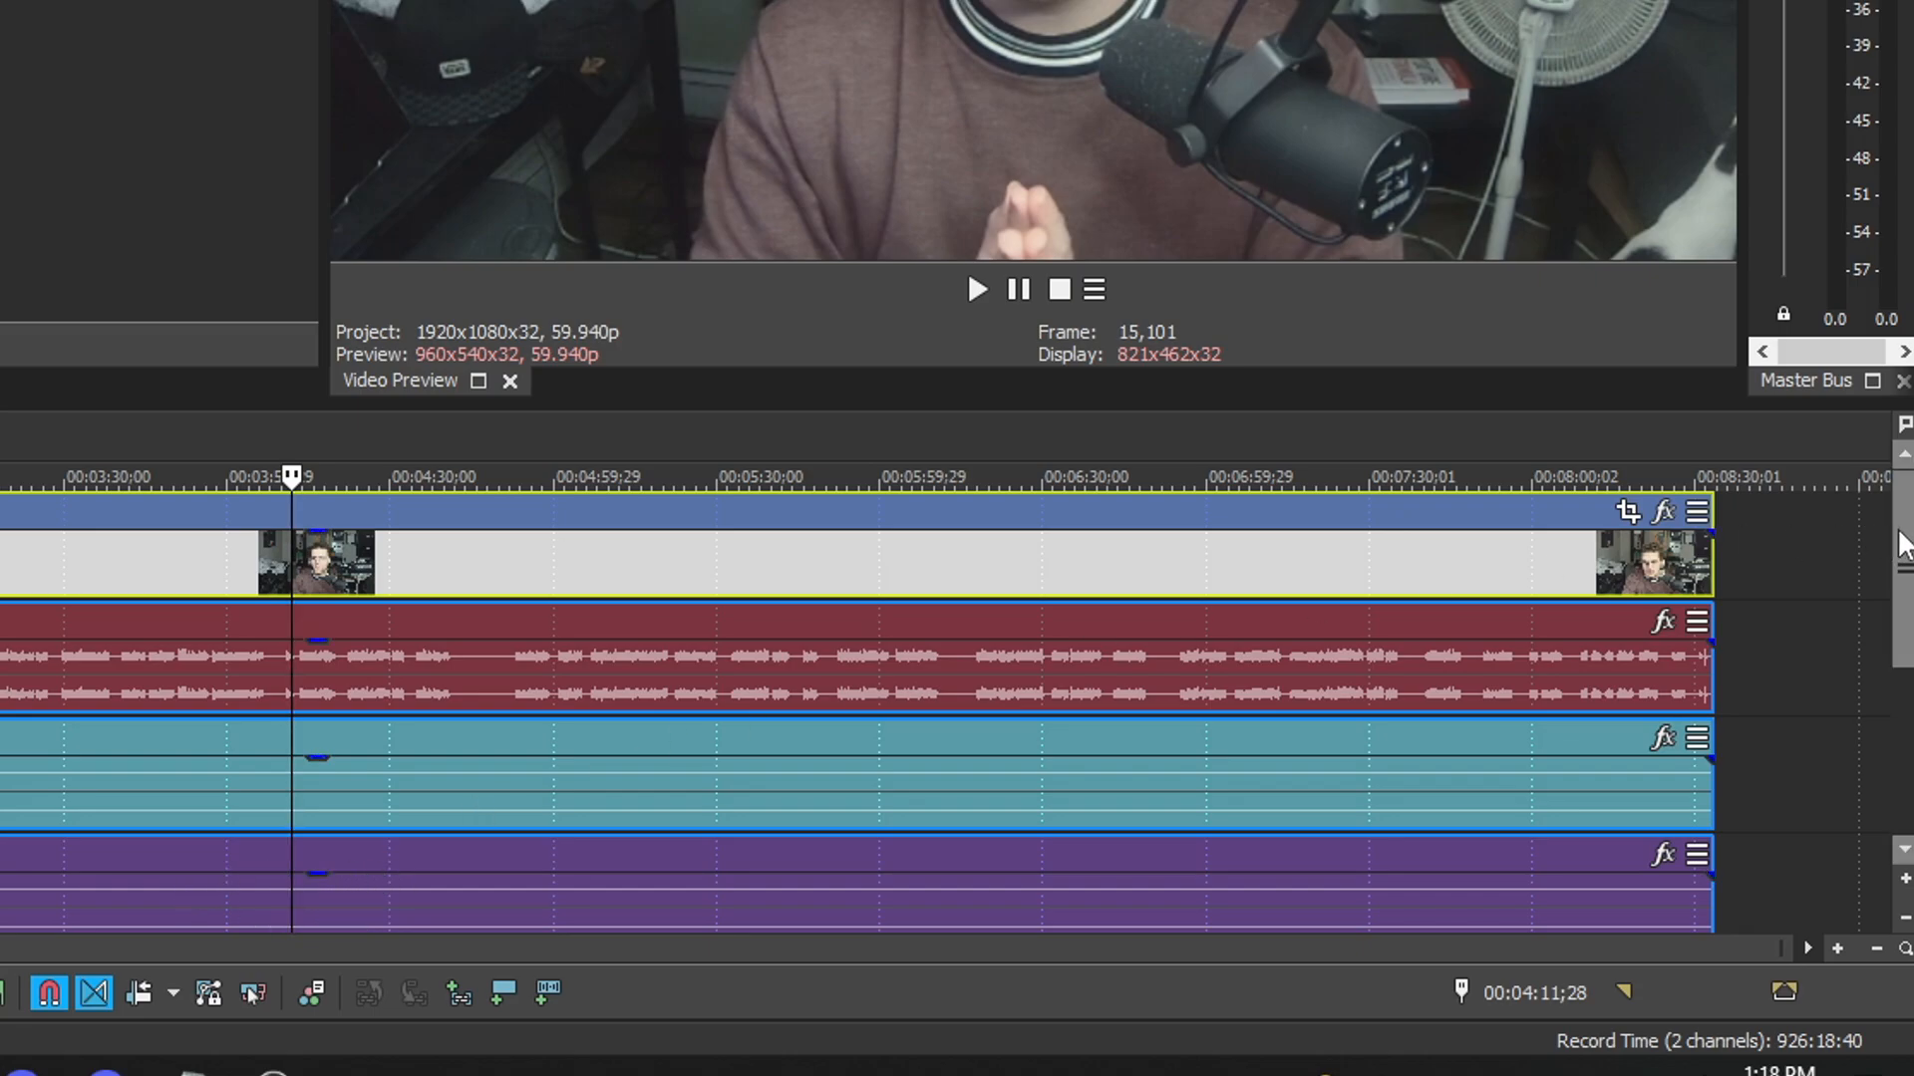
{"action": "scroll", "coordinate": [608, 800], "scroll_direction": "down", "scroll_amount": 3}
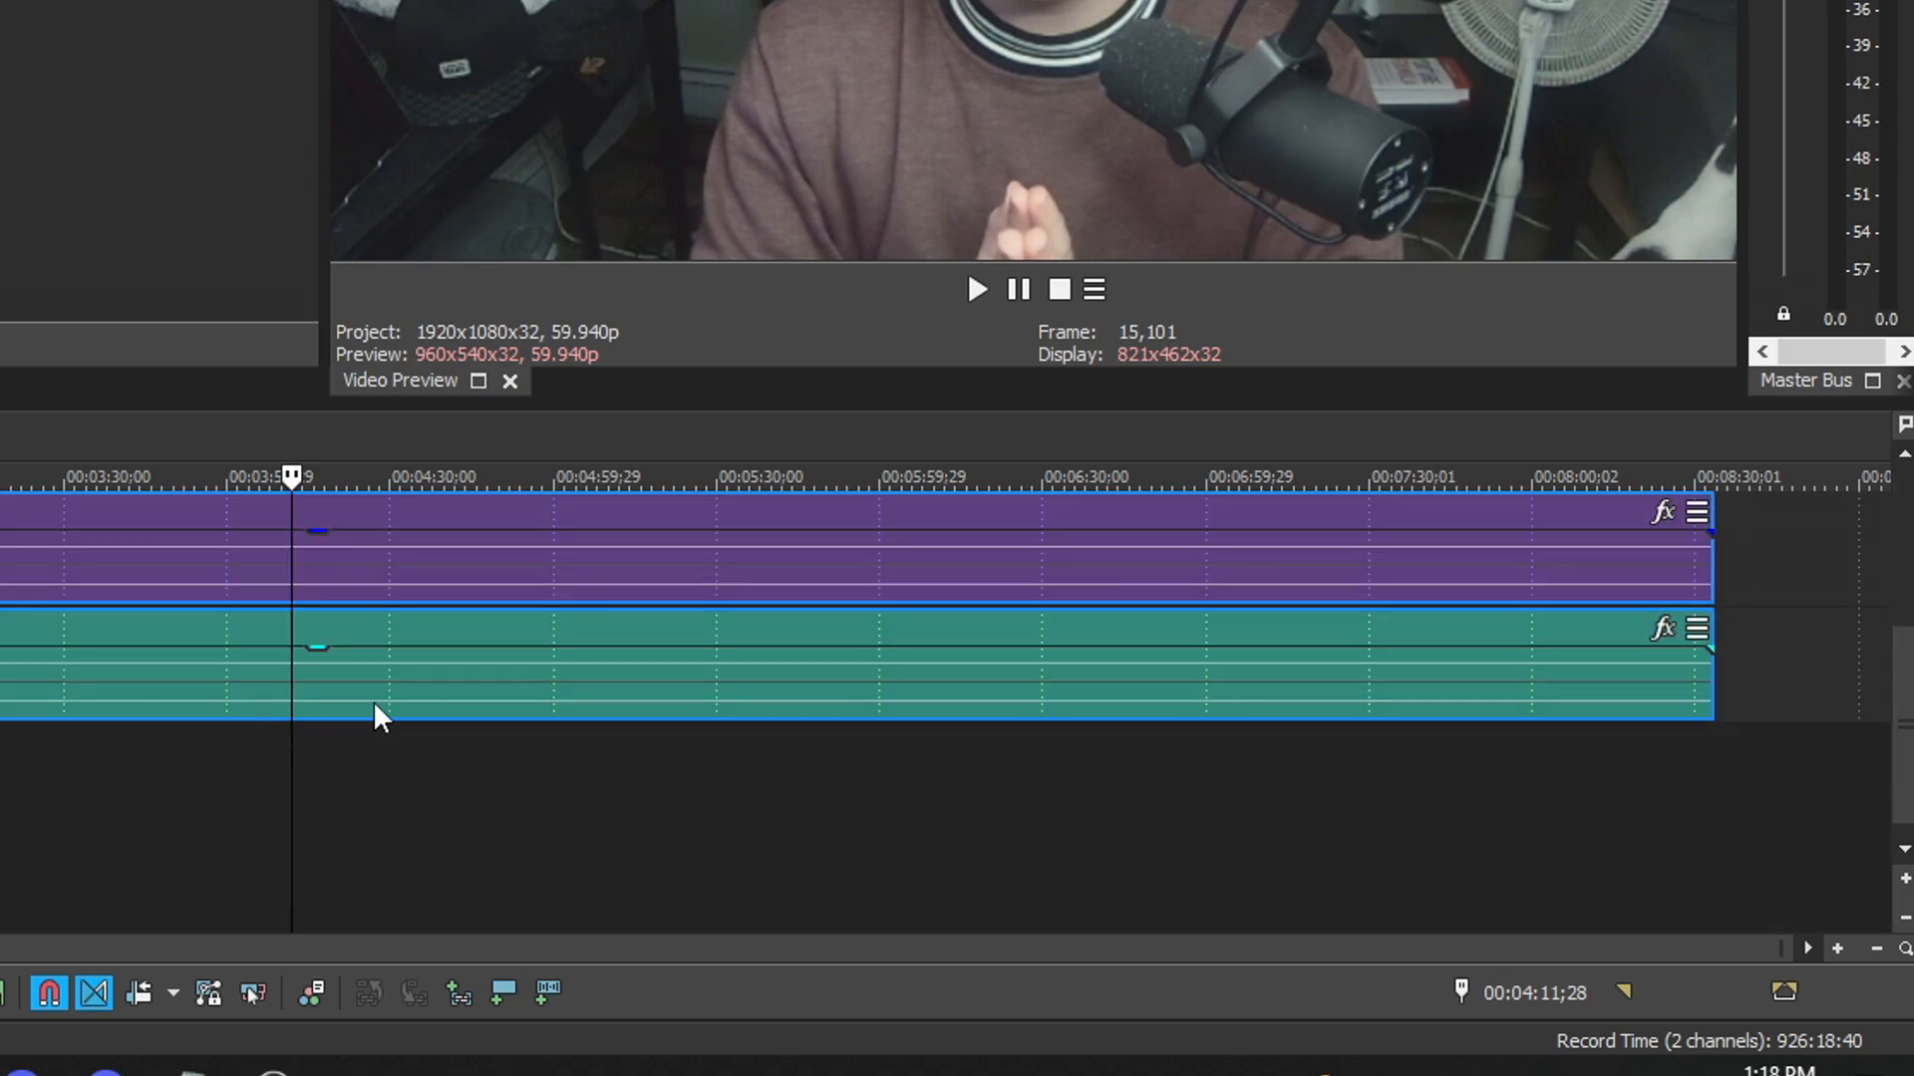
{"action": "scroll", "coordinate": [398, 706], "scroll_direction": "up", "scroll_amount": 3}
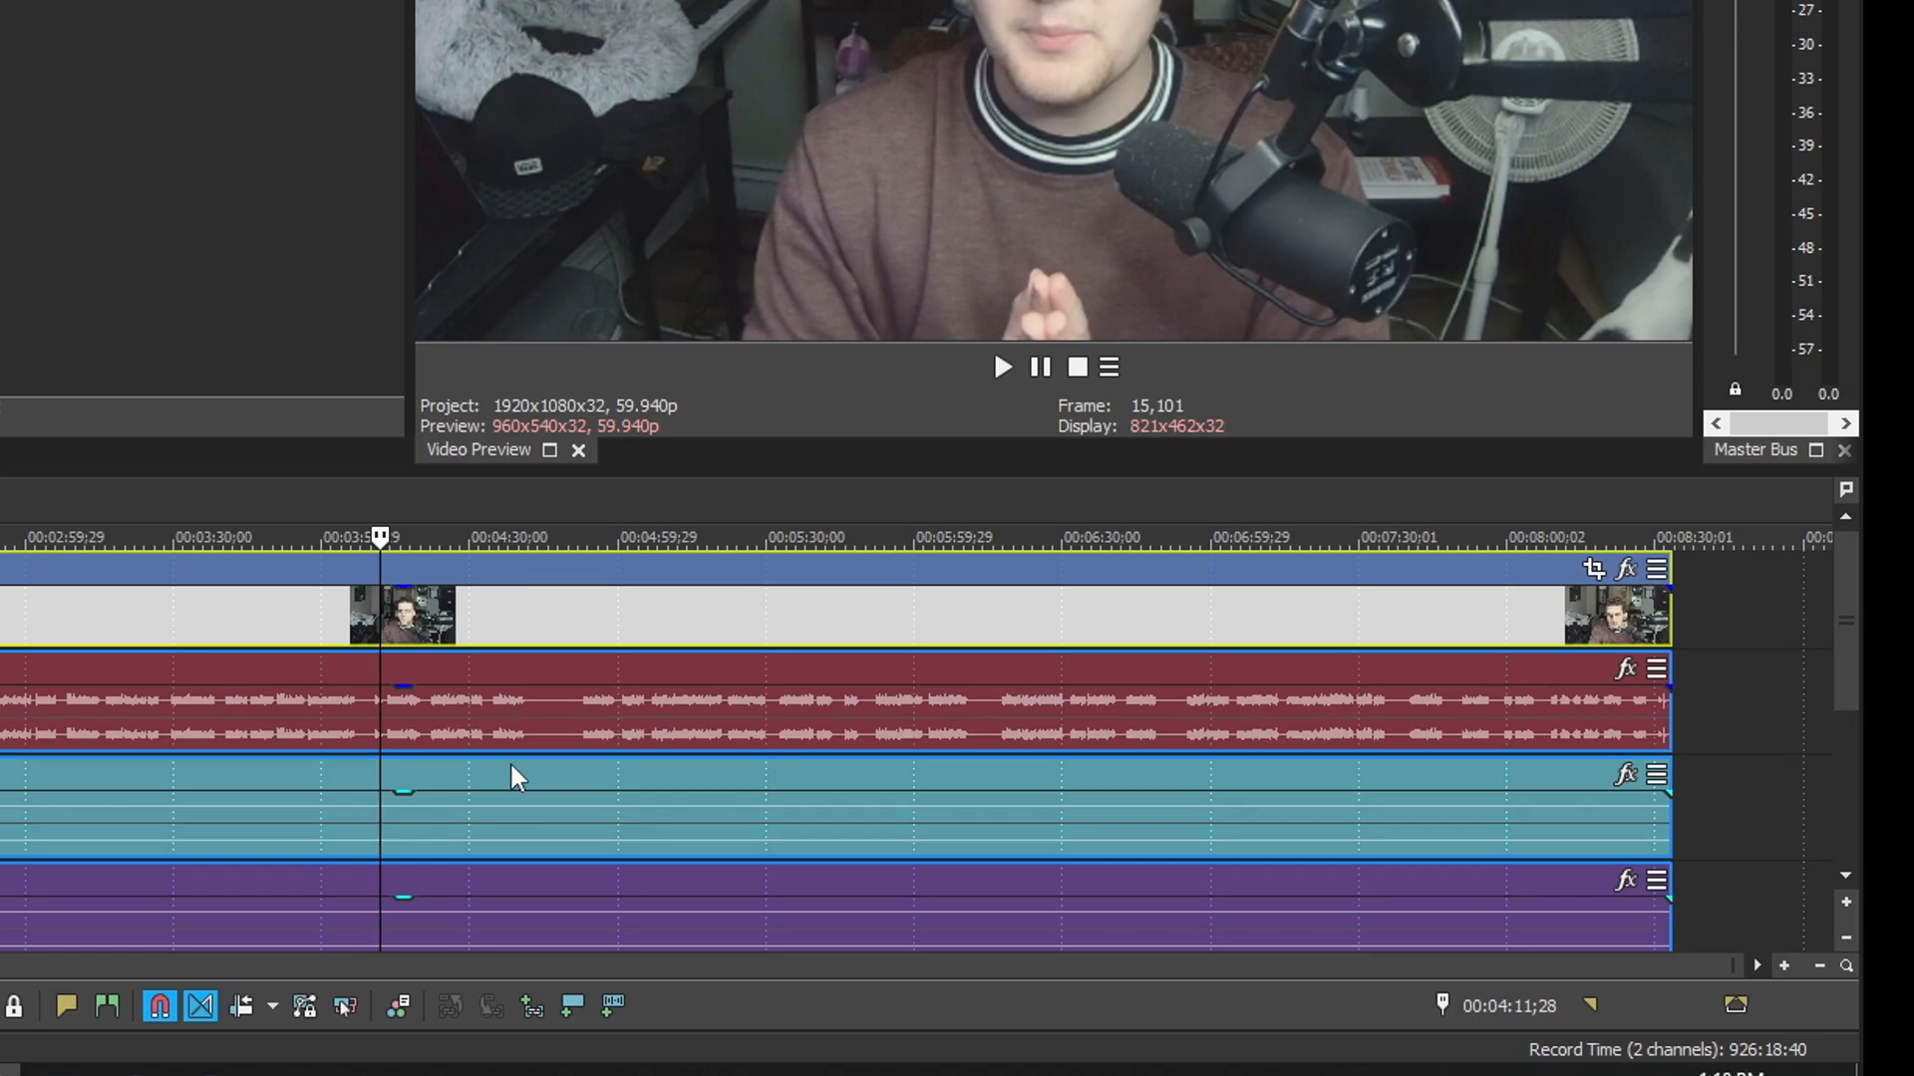
{"action": "left_click_drag", "start_coordinate": [1849, 628], "coordinate": [1838, 688]}
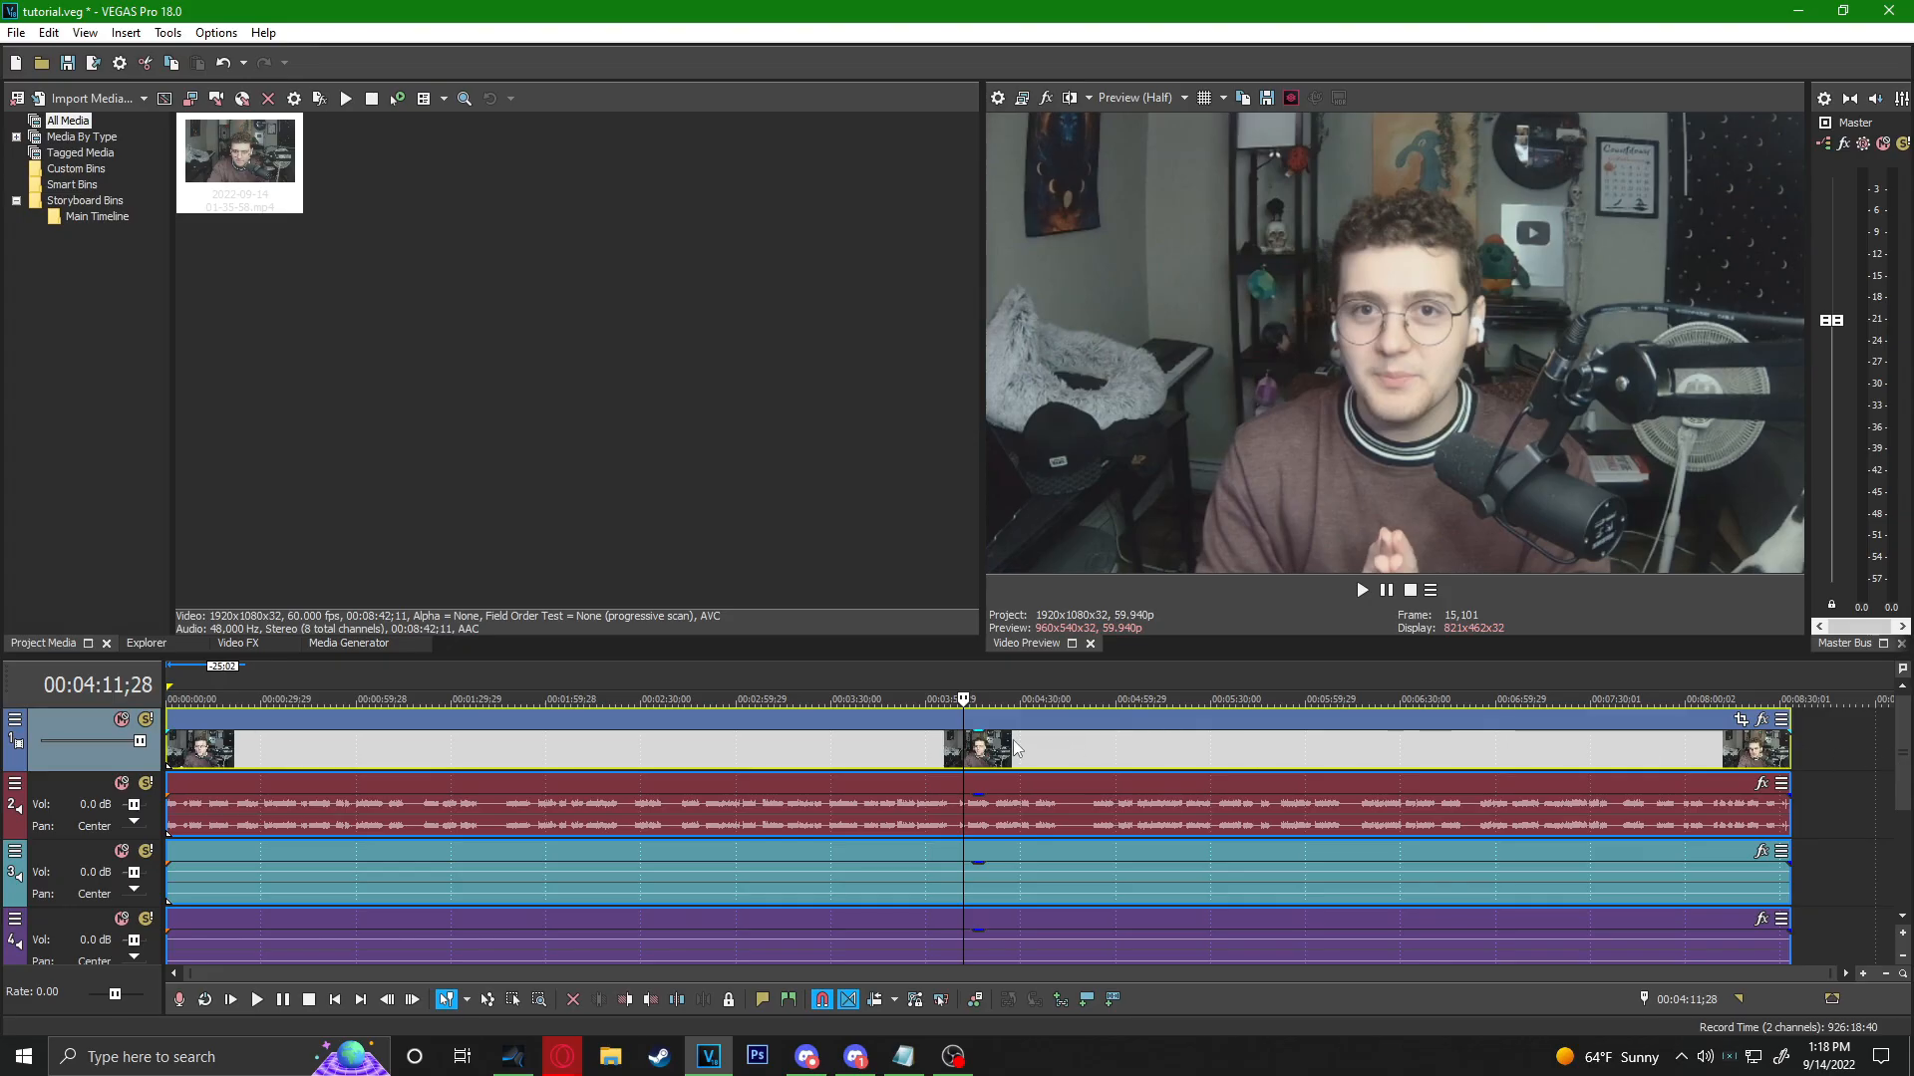
Examine the voice waveform along the timeline on both sides of 00:04:13;25.
{"action": "scroll", "coordinate": [1006, 753], "scroll_direction": "down", "scroll_amount": 4}
{"action": "scroll", "coordinate": [996, 774], "scroll_direction": "up", "scroll_amount": 3}
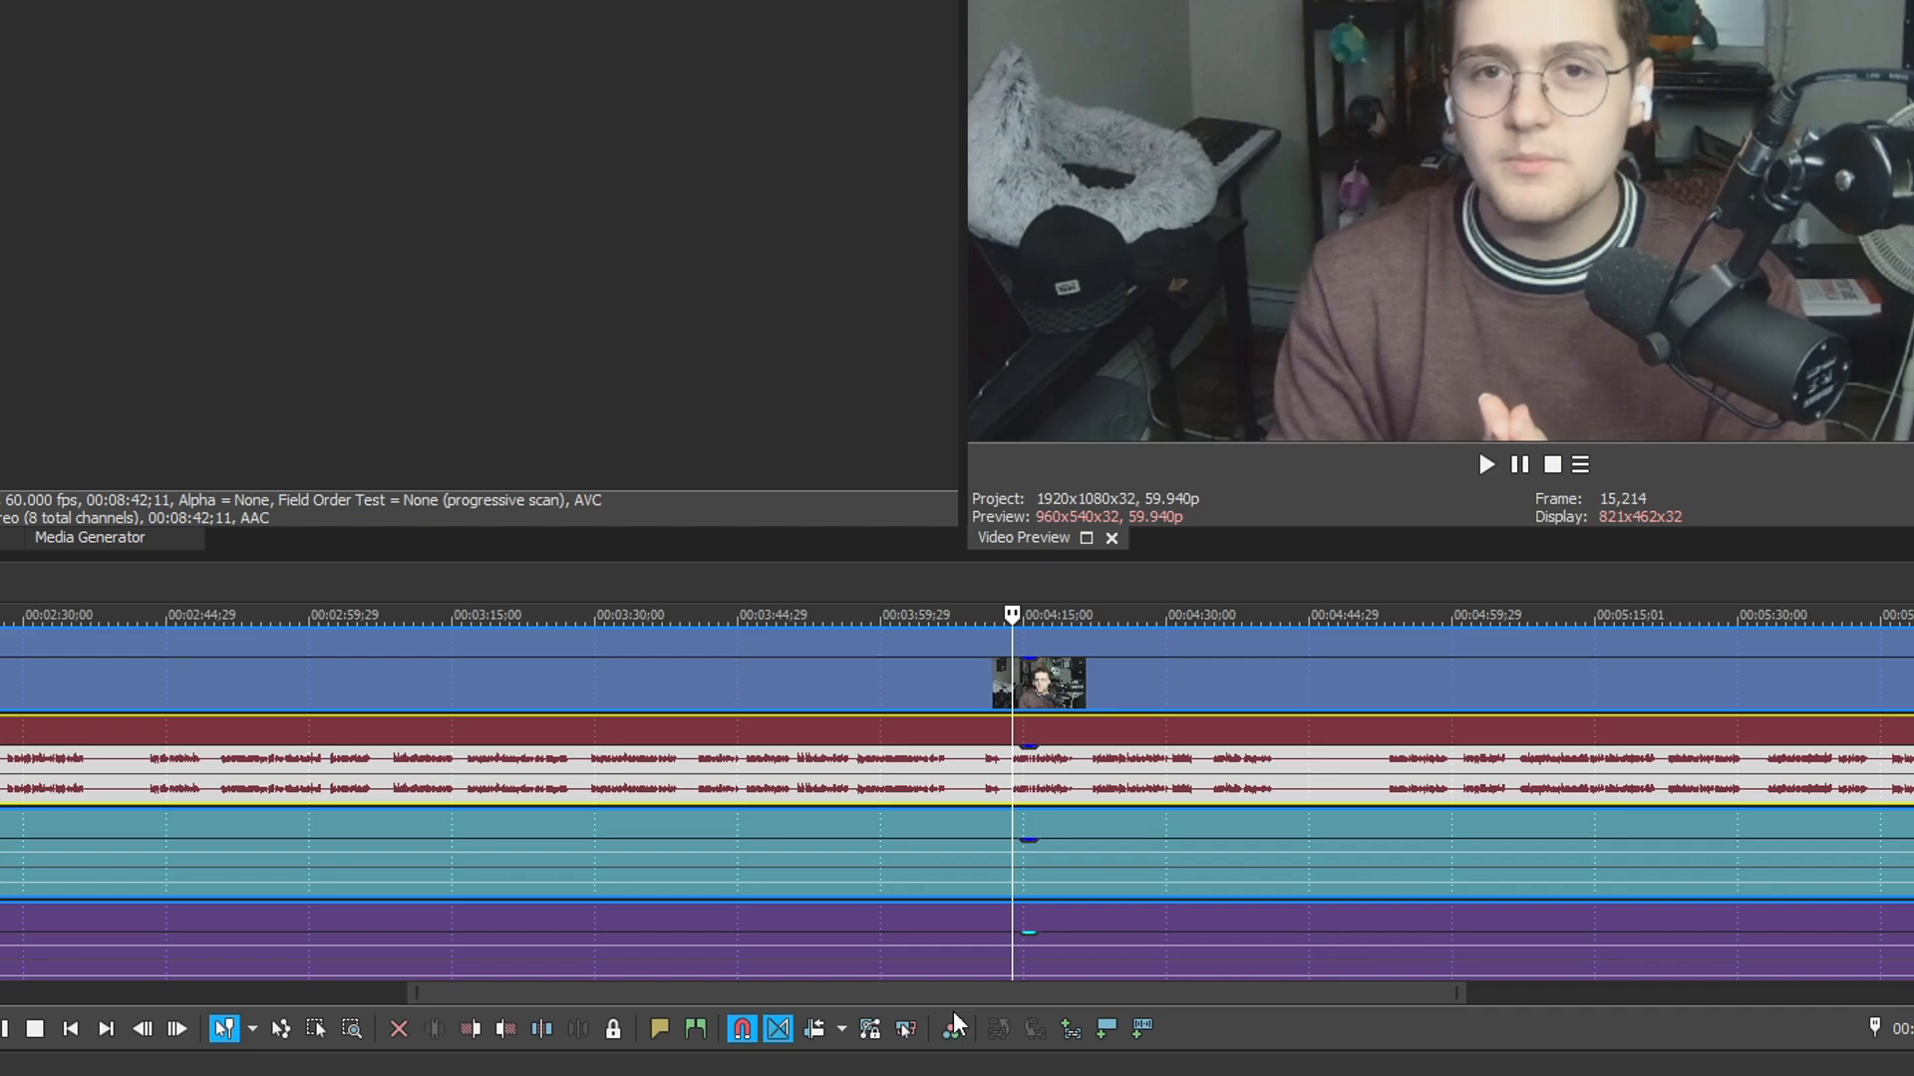
{"action": "left_click_drag", "start_coordinate": [977, 991], "coordinate": [1345, 952]}
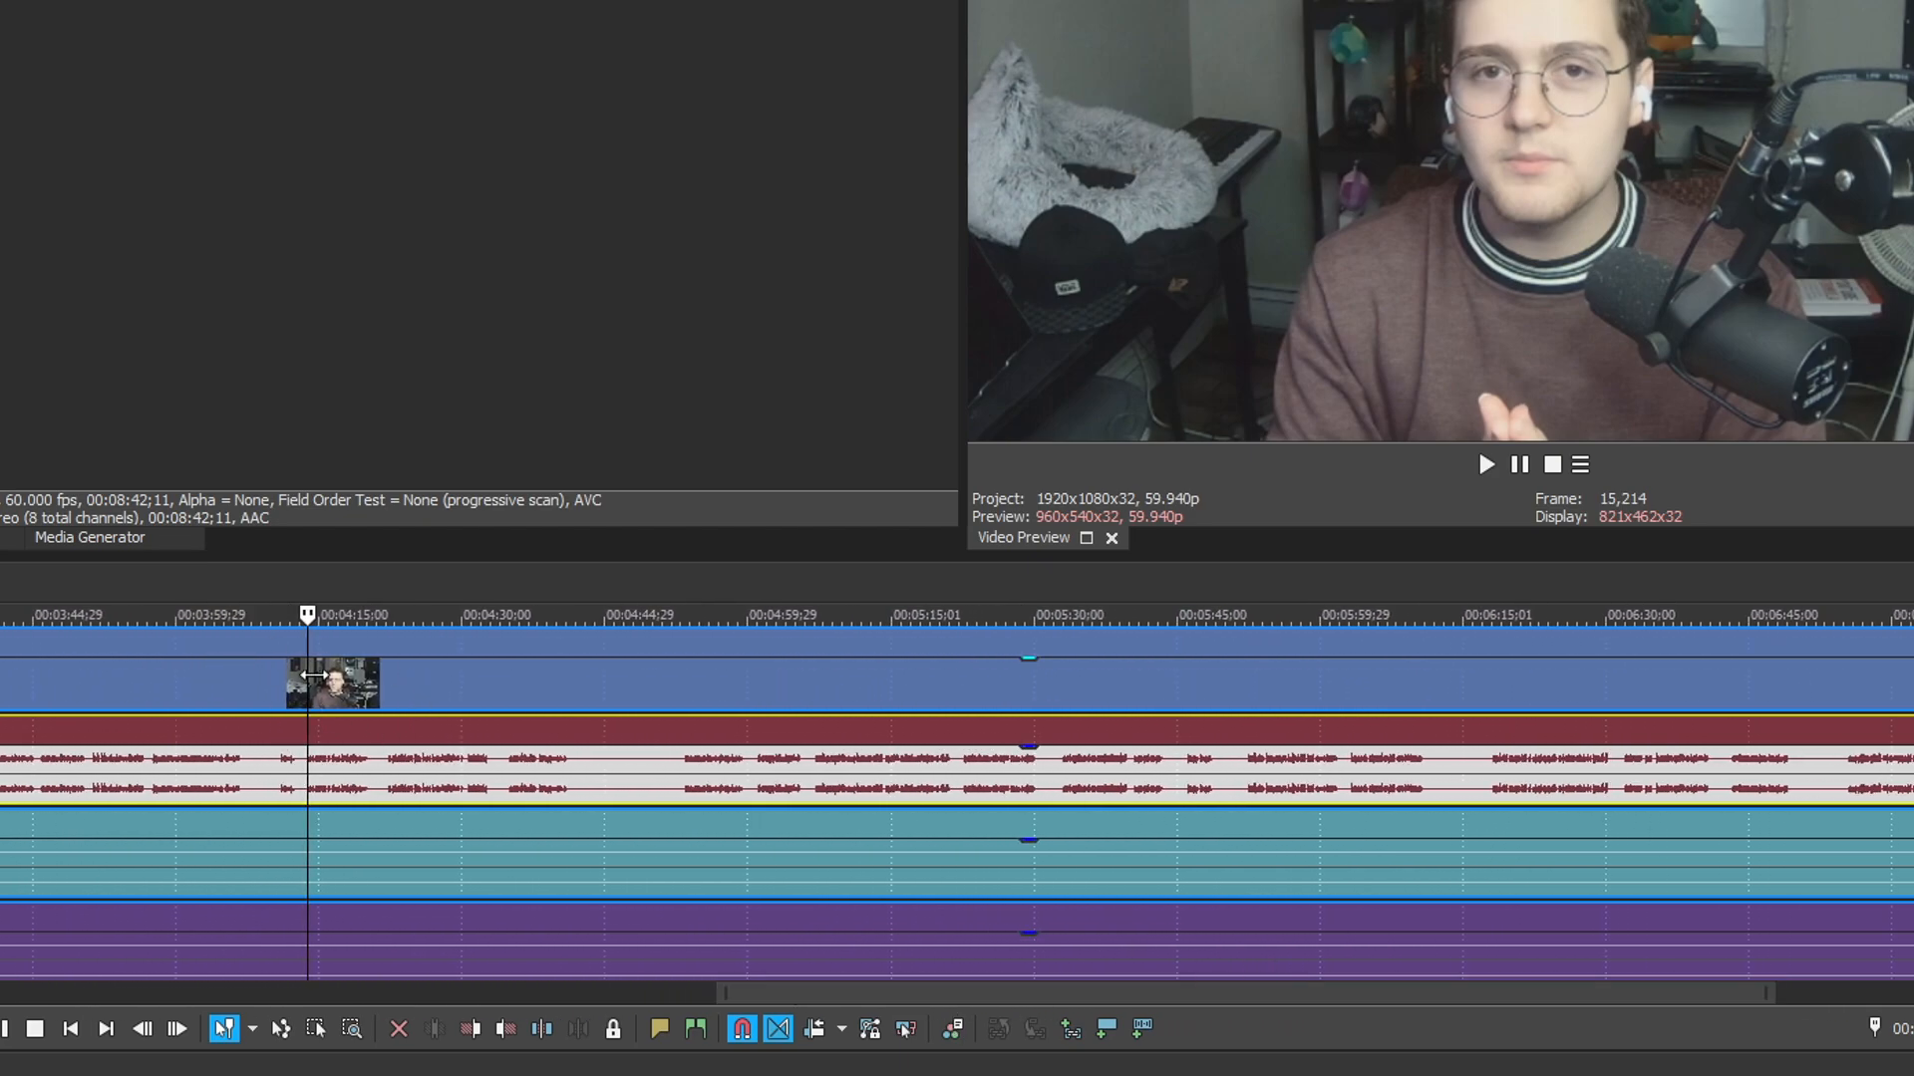
{"action": "left_click_drag", "start_coordinate": [907, 992], "coordinate": [702, 937]}
{"action": "scroll", "coordinate": [960, 829], "scroll_direction": "right", "scroll_amount": 3}
{"action": "scroll", "coordinate": [961, 829], "scroll_direction": "left", "scroll_amount": 6}
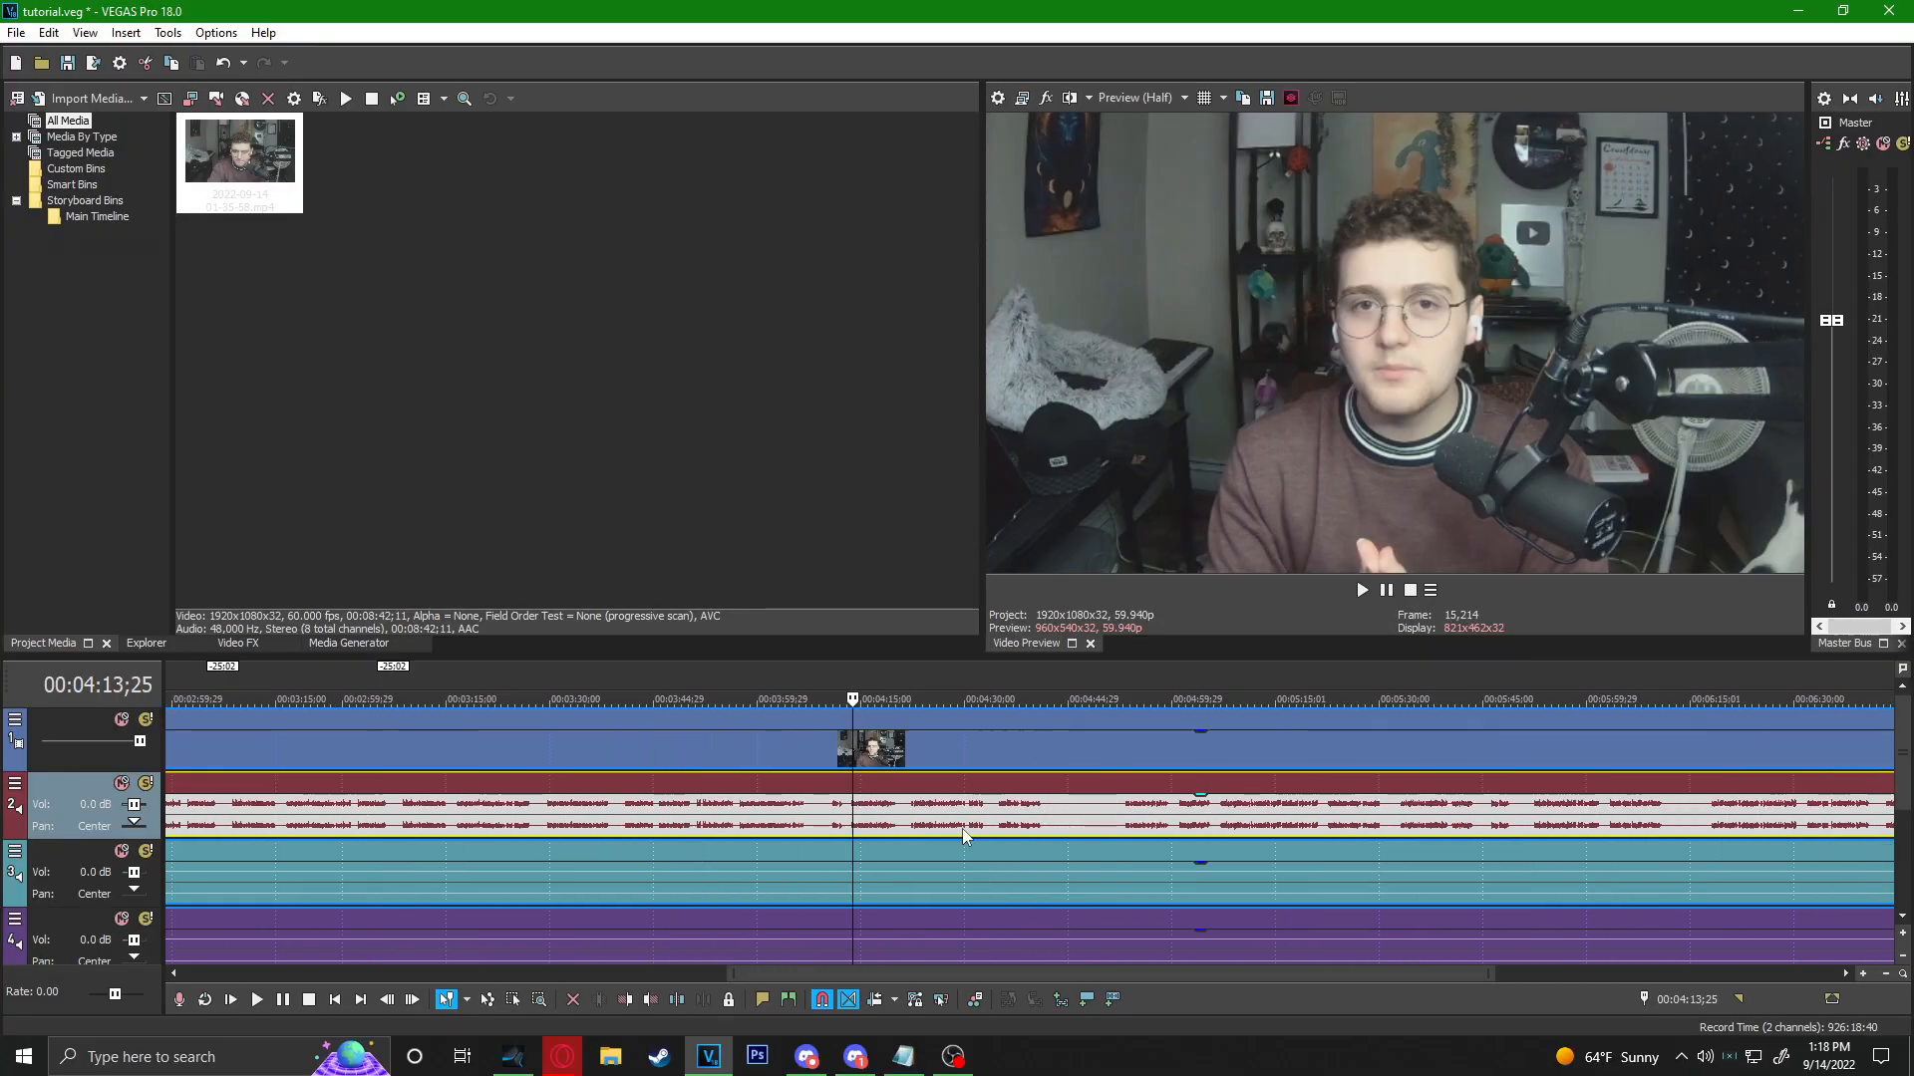
{"action": "scroll", "coordinate": [961, 828], "scroll_direction": "right", "scroll_amount": 1}
{"action": "scroll", "coordinate": [963, 829], "scroll_direction": "right", "scroll_amount": 1}
Place the playhead at 00:04:41;00, where the speech stops, and enlarge the audio waveforms.
{"action": "left_click", "coordinate": [1018, 825]}
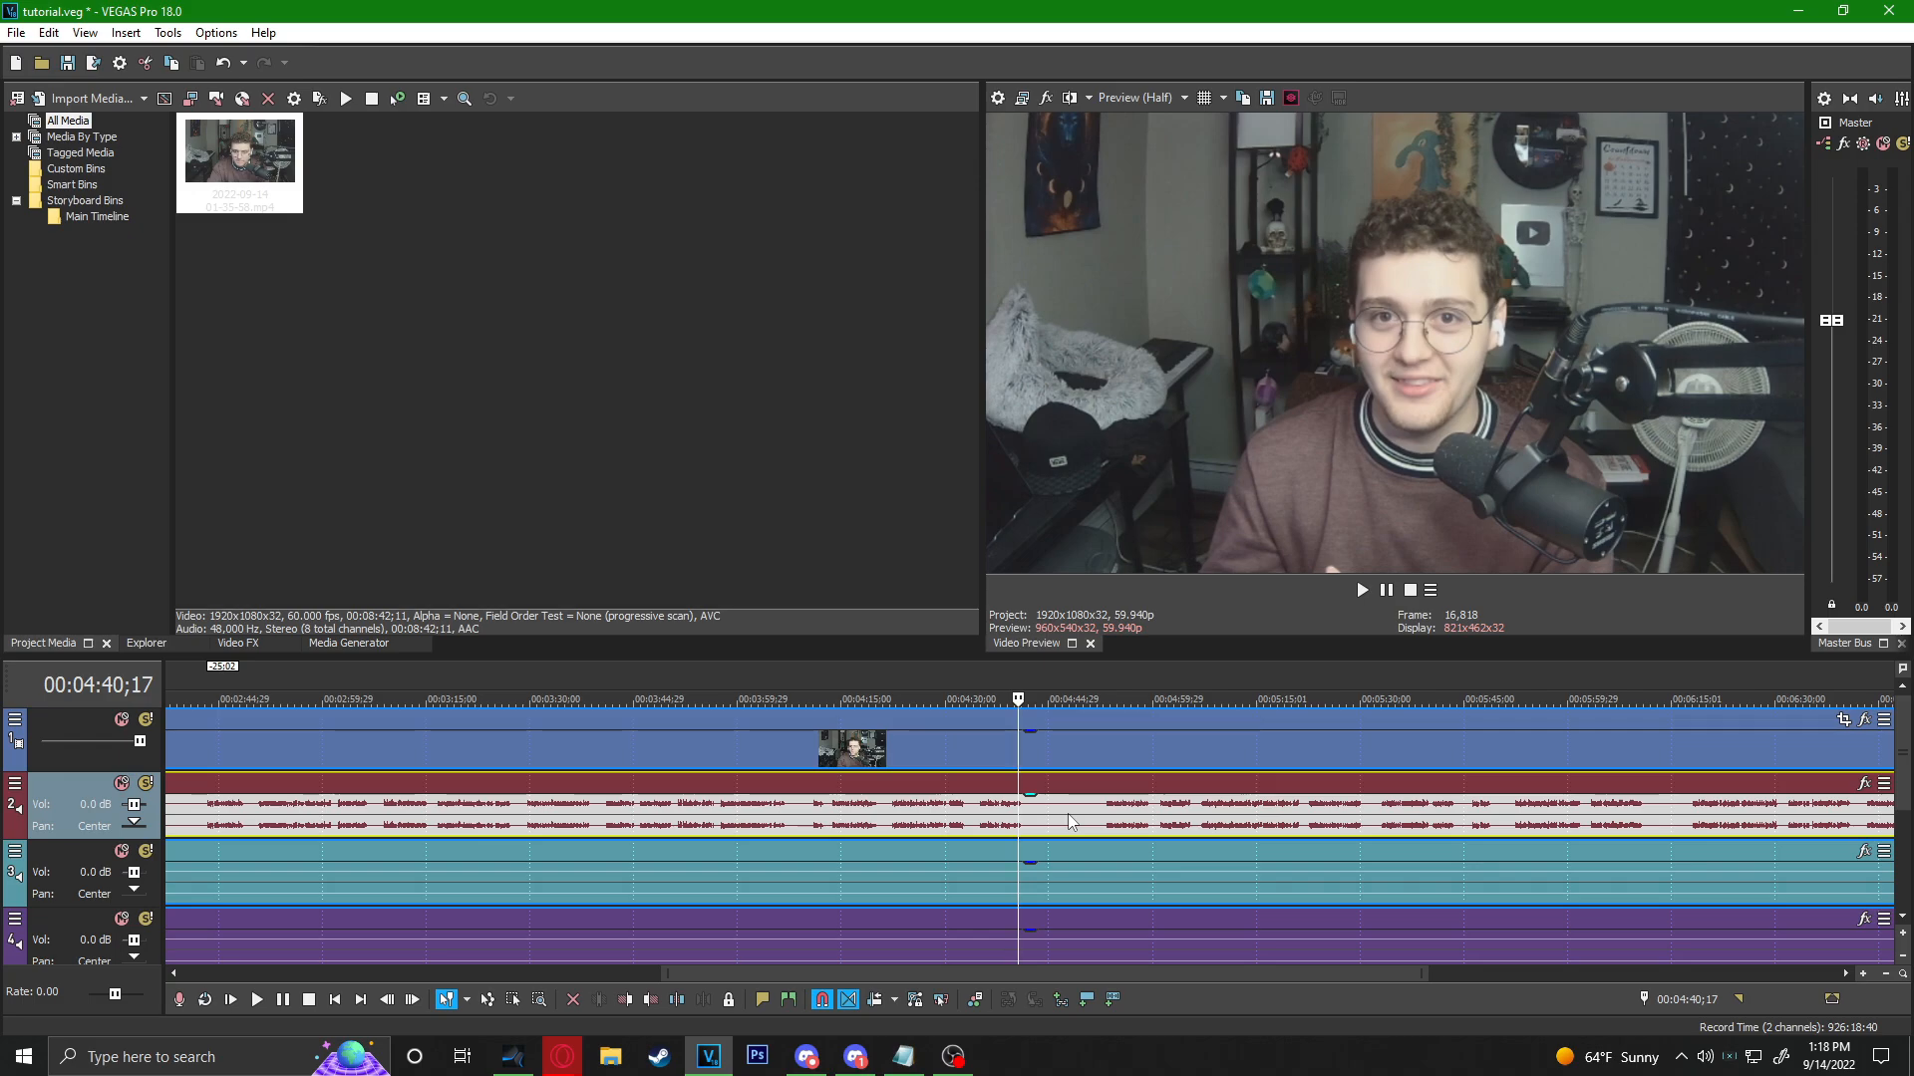
{"action": "scroll", "coordinate": [1031, 825], "scroll_direction": "up", "scroll_amount": 1}
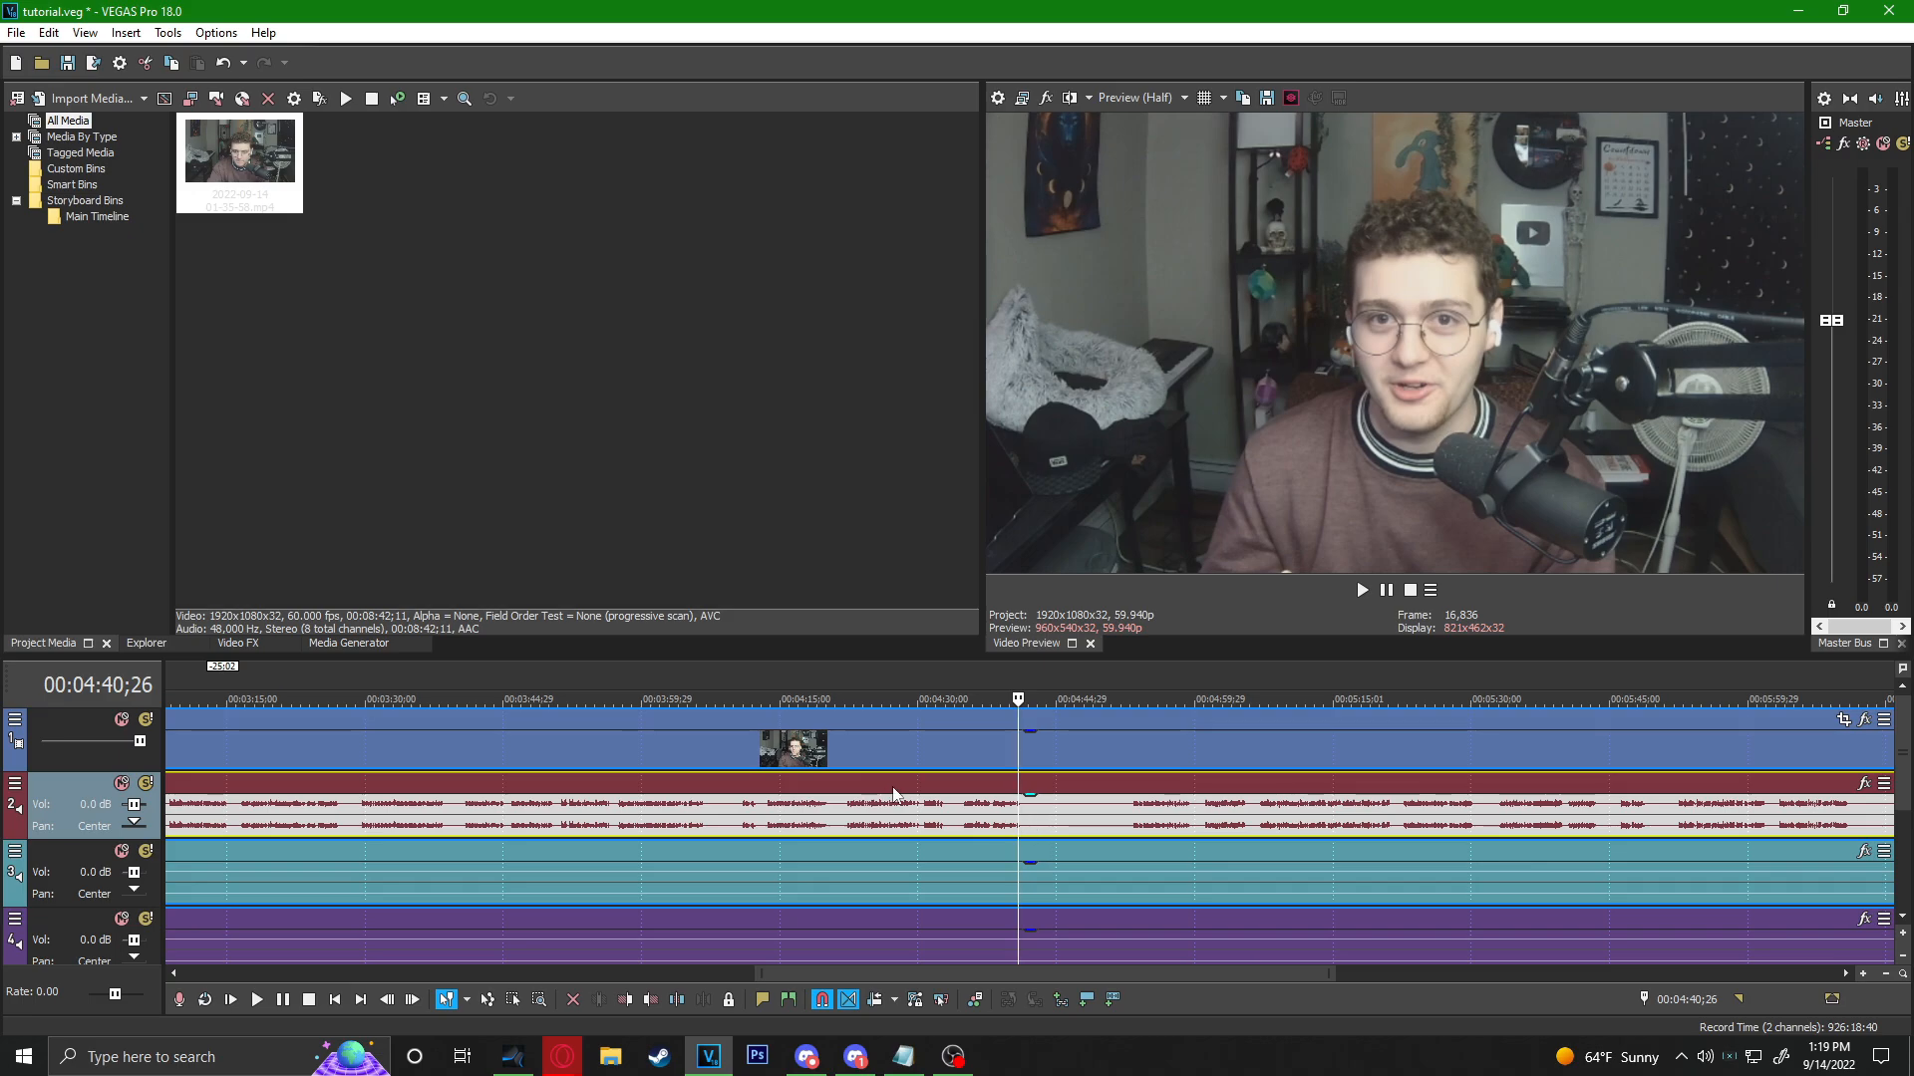
{"action": "scroll", "coordinate": [890, 794], "scroll_direction": "up", "scroll_amount": 2}
{"action": "left_click", "coordinate": [1021, 819]}
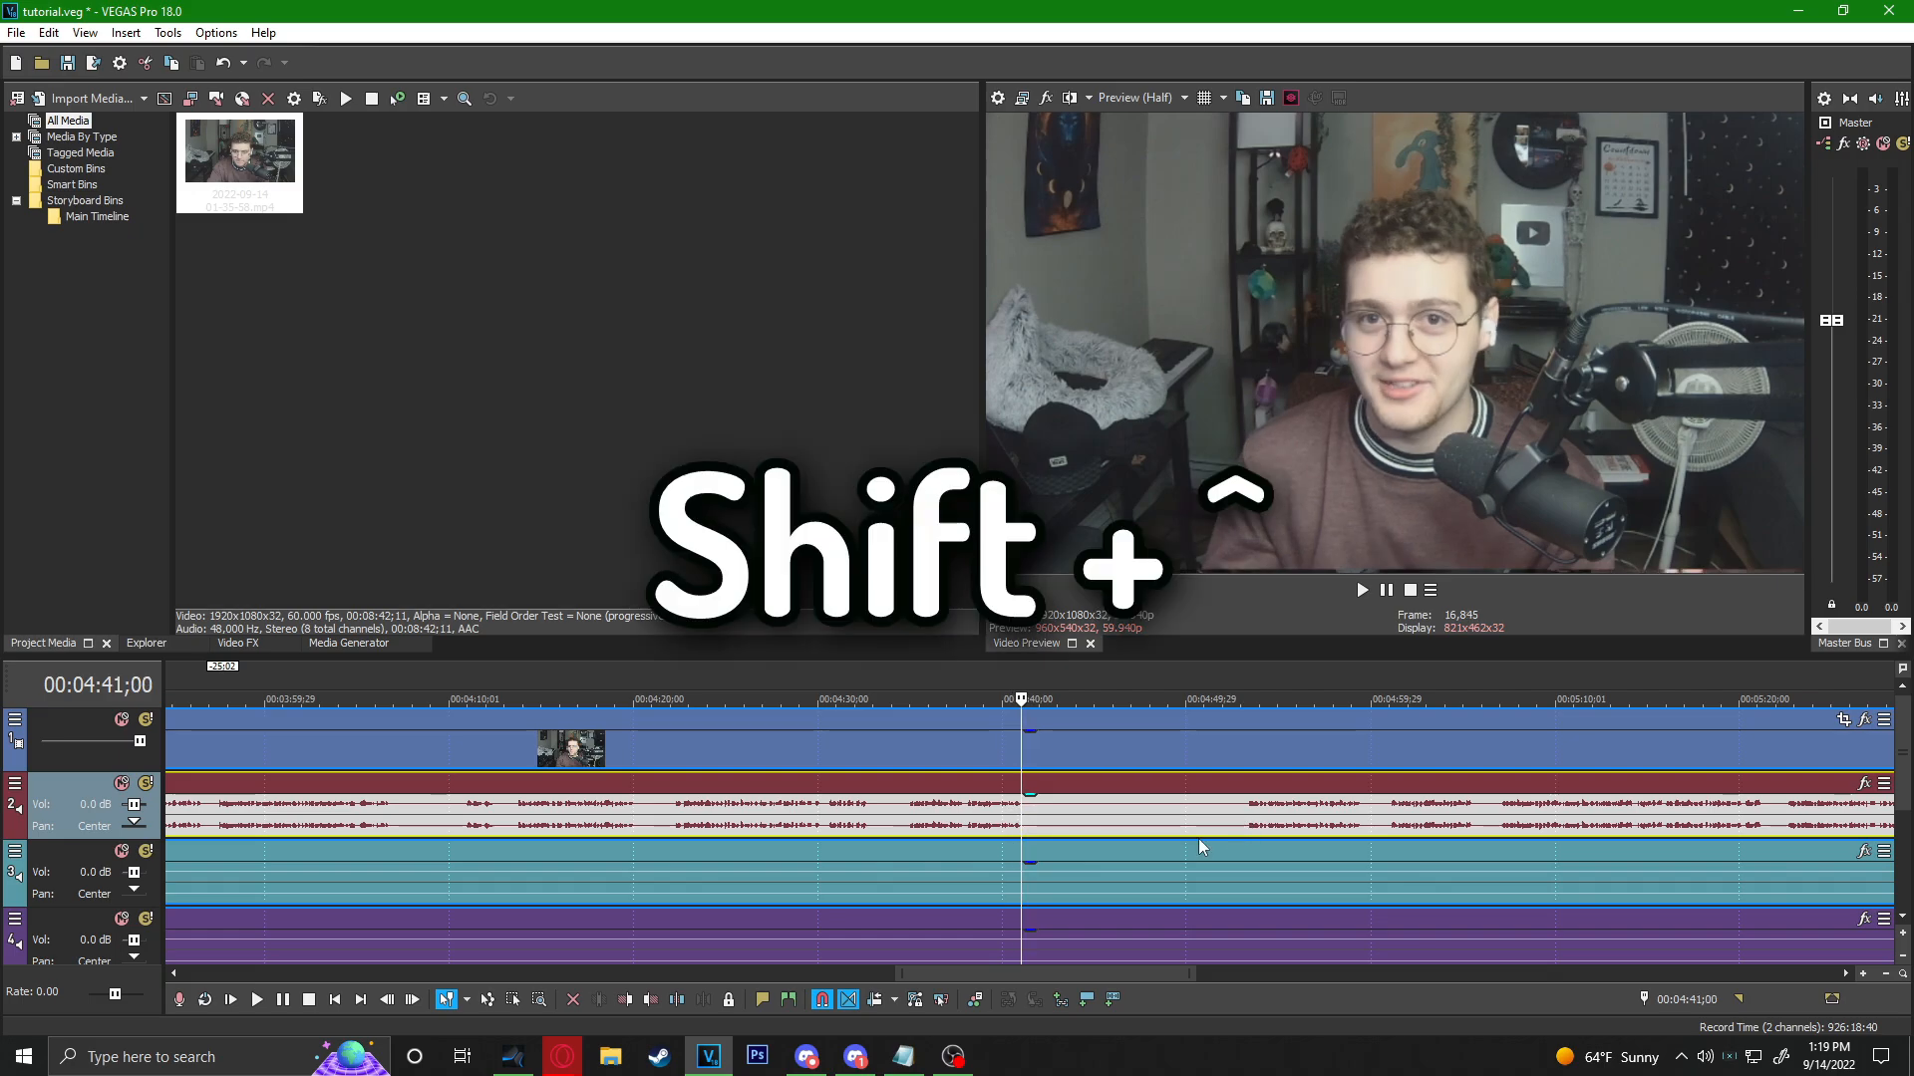
{"action": "key", "text": "shift+Up"}
{"action": "key", "text": "shift+Up"}
{"action": "key", "text": "shift+Up"}
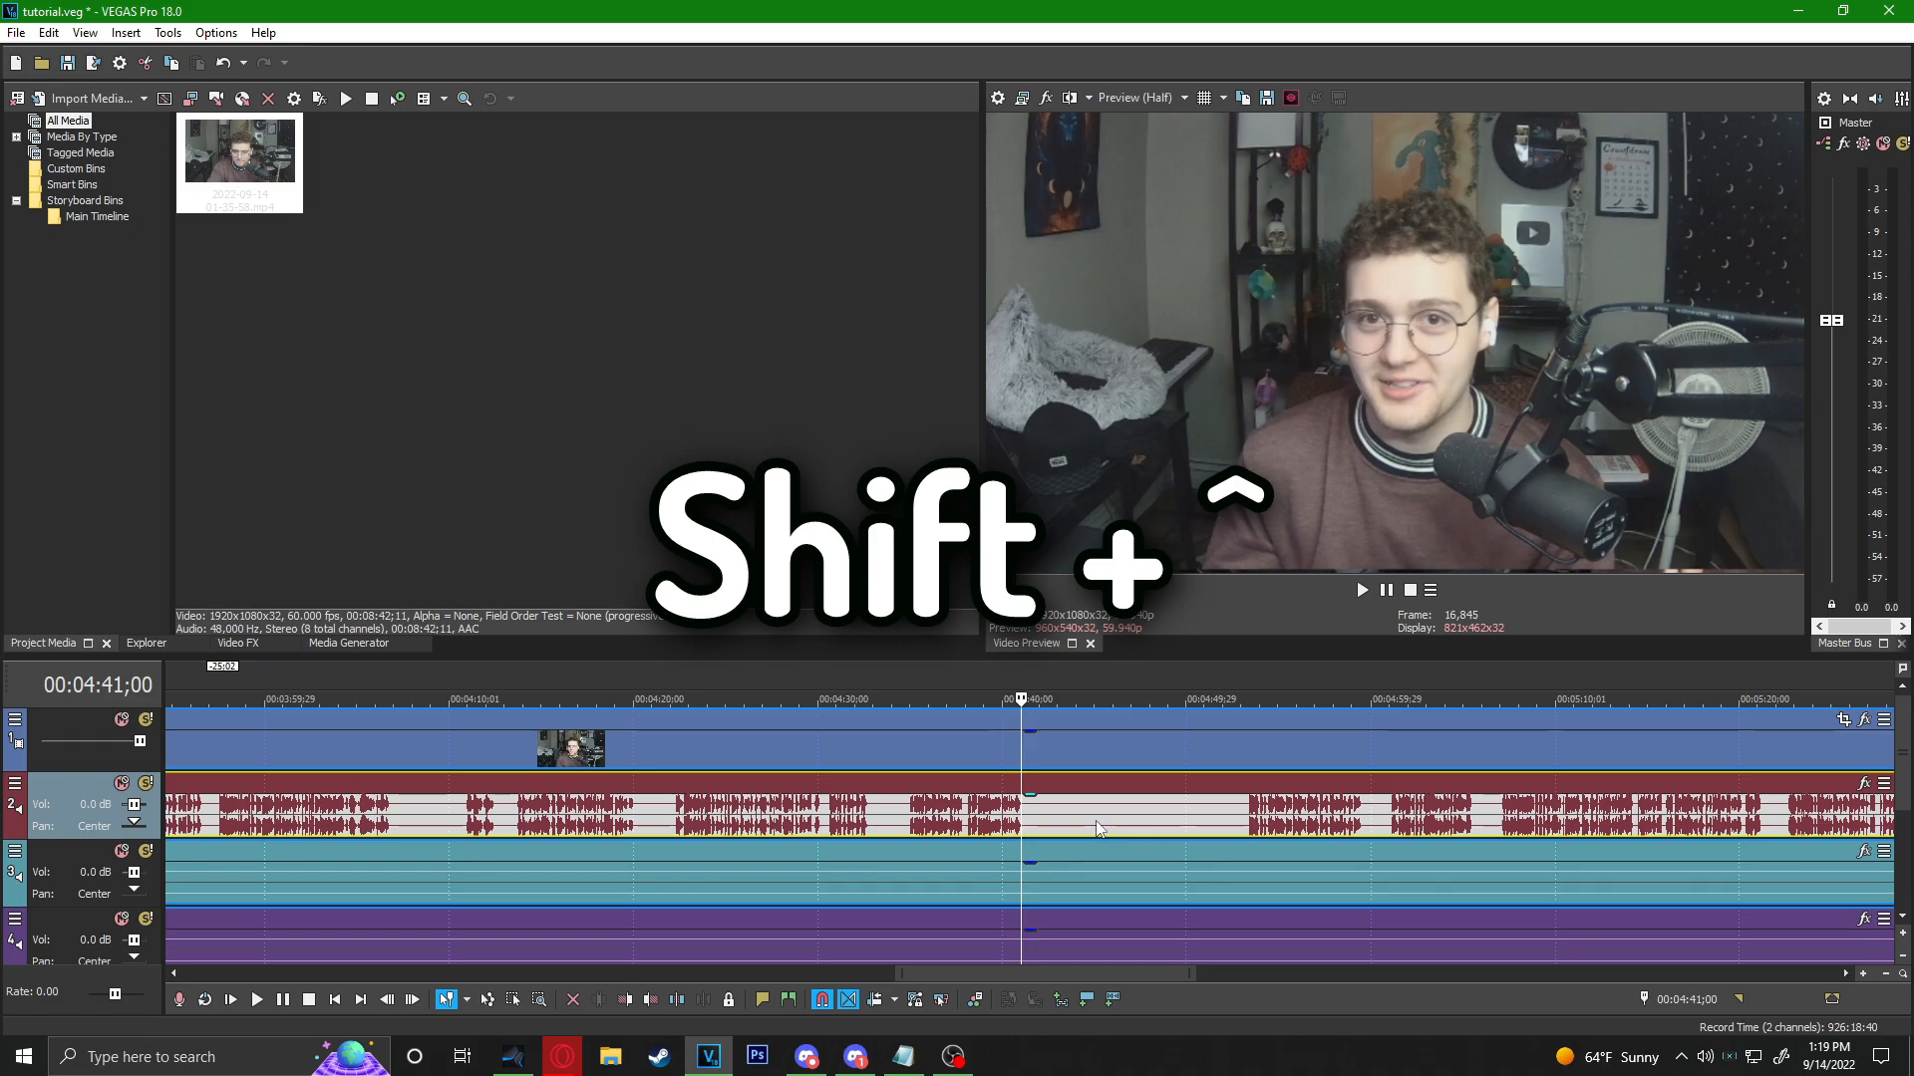
Place the playhead at 00:04:52;21, shortly before the speech resumes, and shrink the audio waveforms.
{"action": "key", "text": "Up"}
{"action": "key", "text": "Up"}
{"action": "key", "text": "Up"}
{"action": "key", "text": "Down"}
{"action": "key", "text": "Down"}
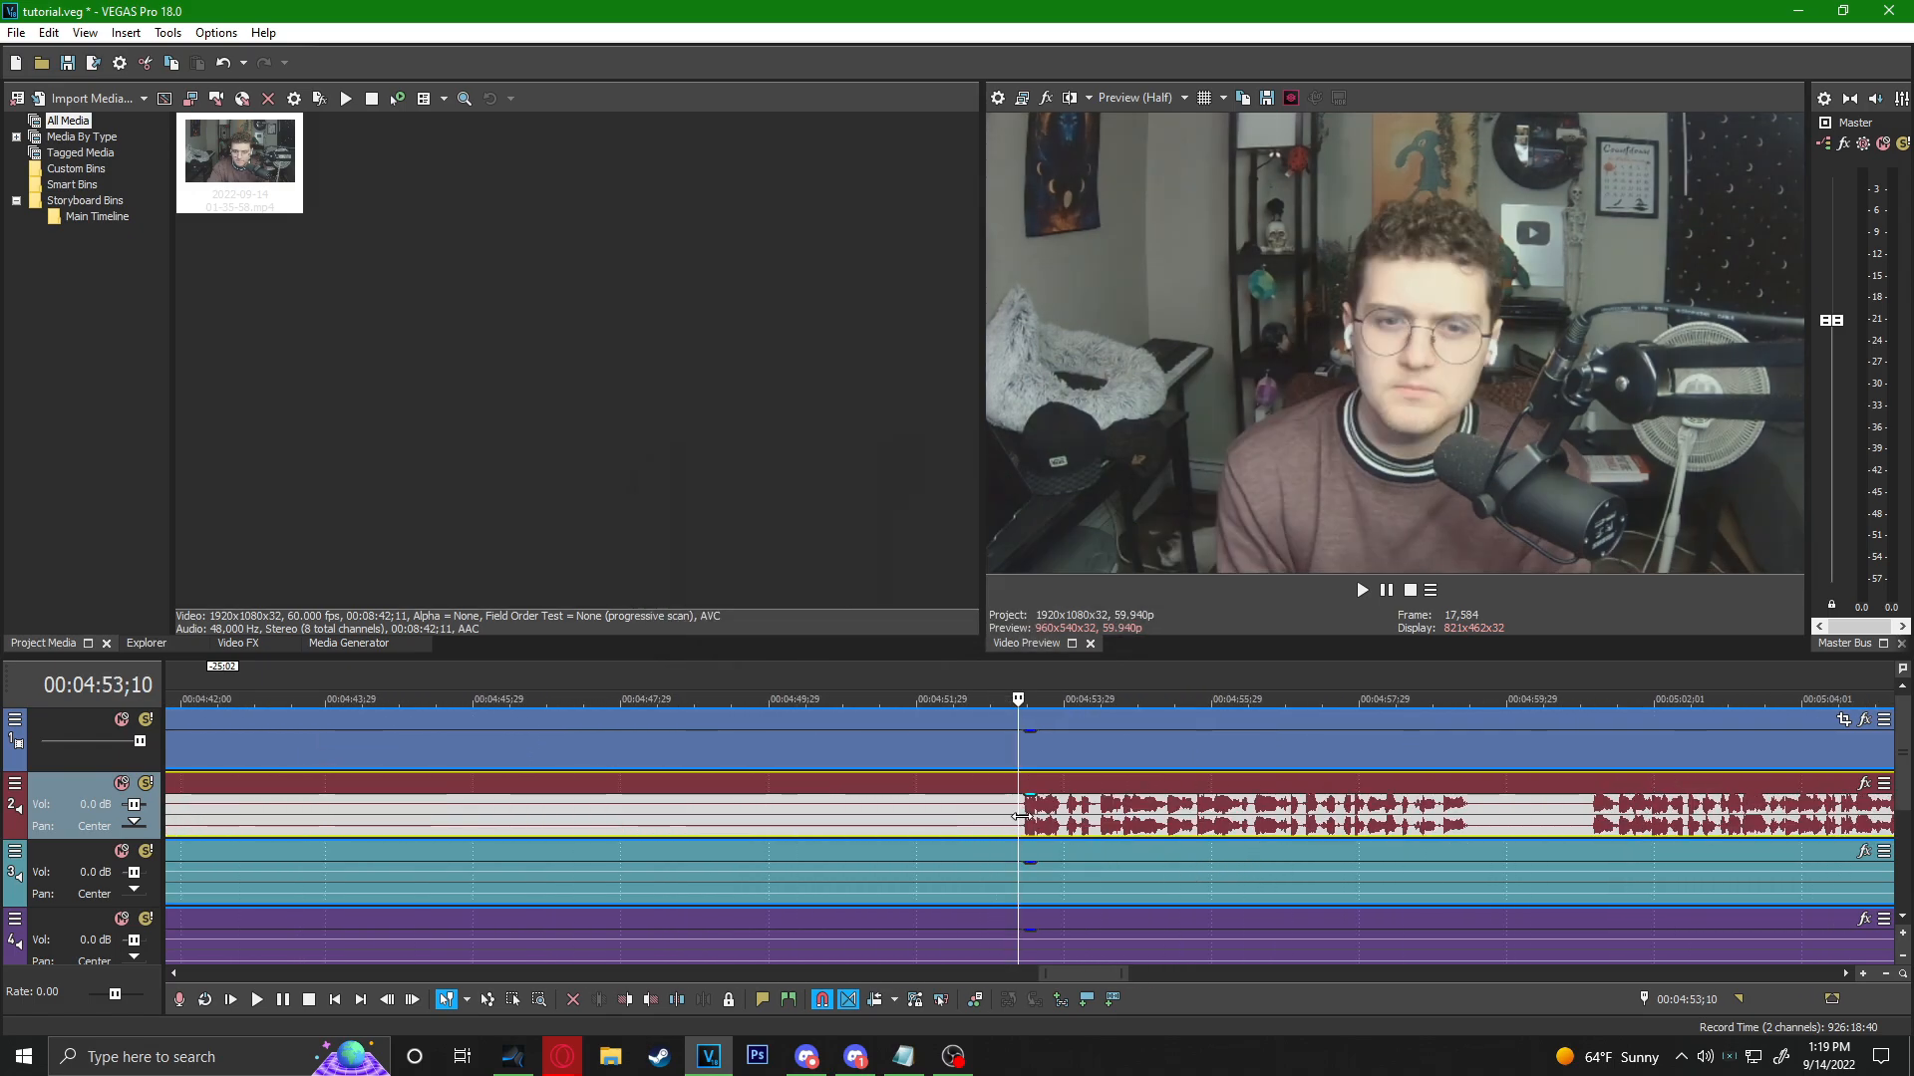
{"action": "left_click", "coordinate": [971, 813]}
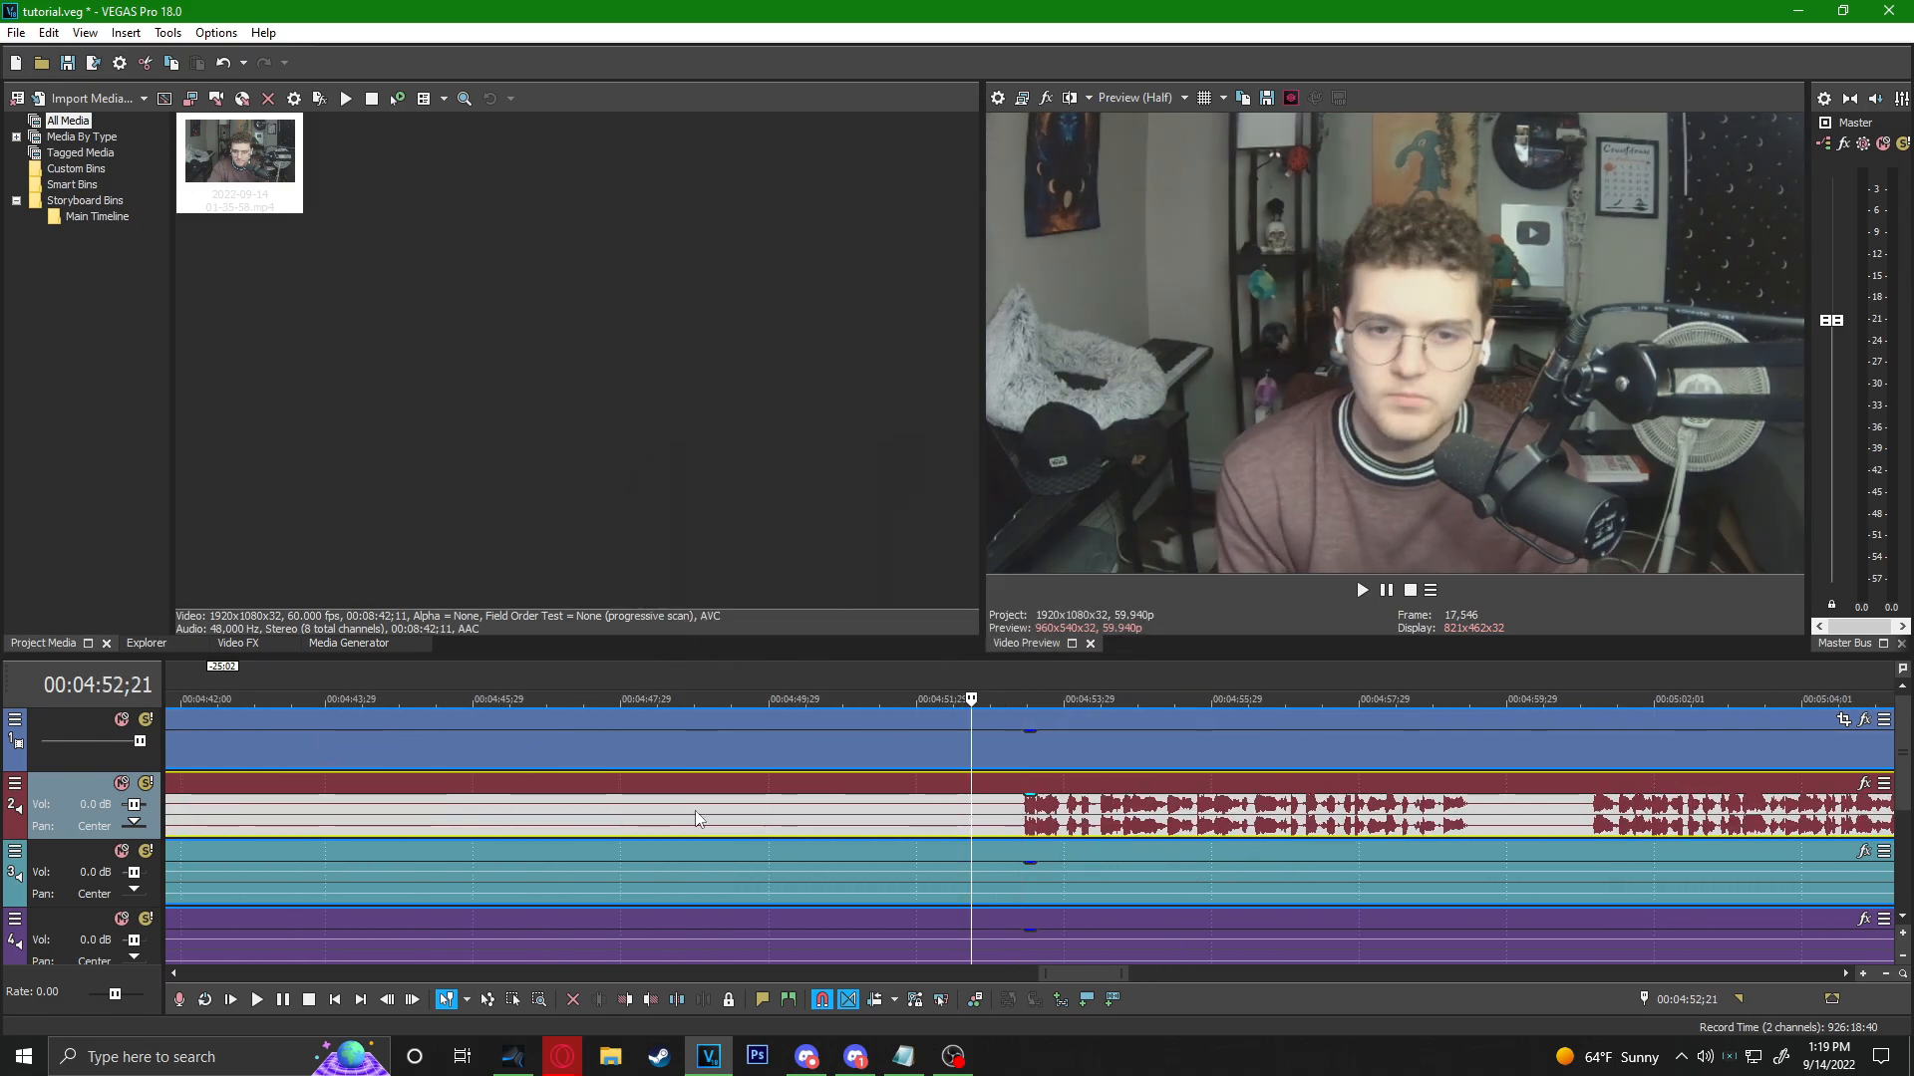
{"action": "key", "text": "shift+Down"}
{"action": "key", "text": "shift+Down"}
{"action": "key", "text": "shift+Down"}
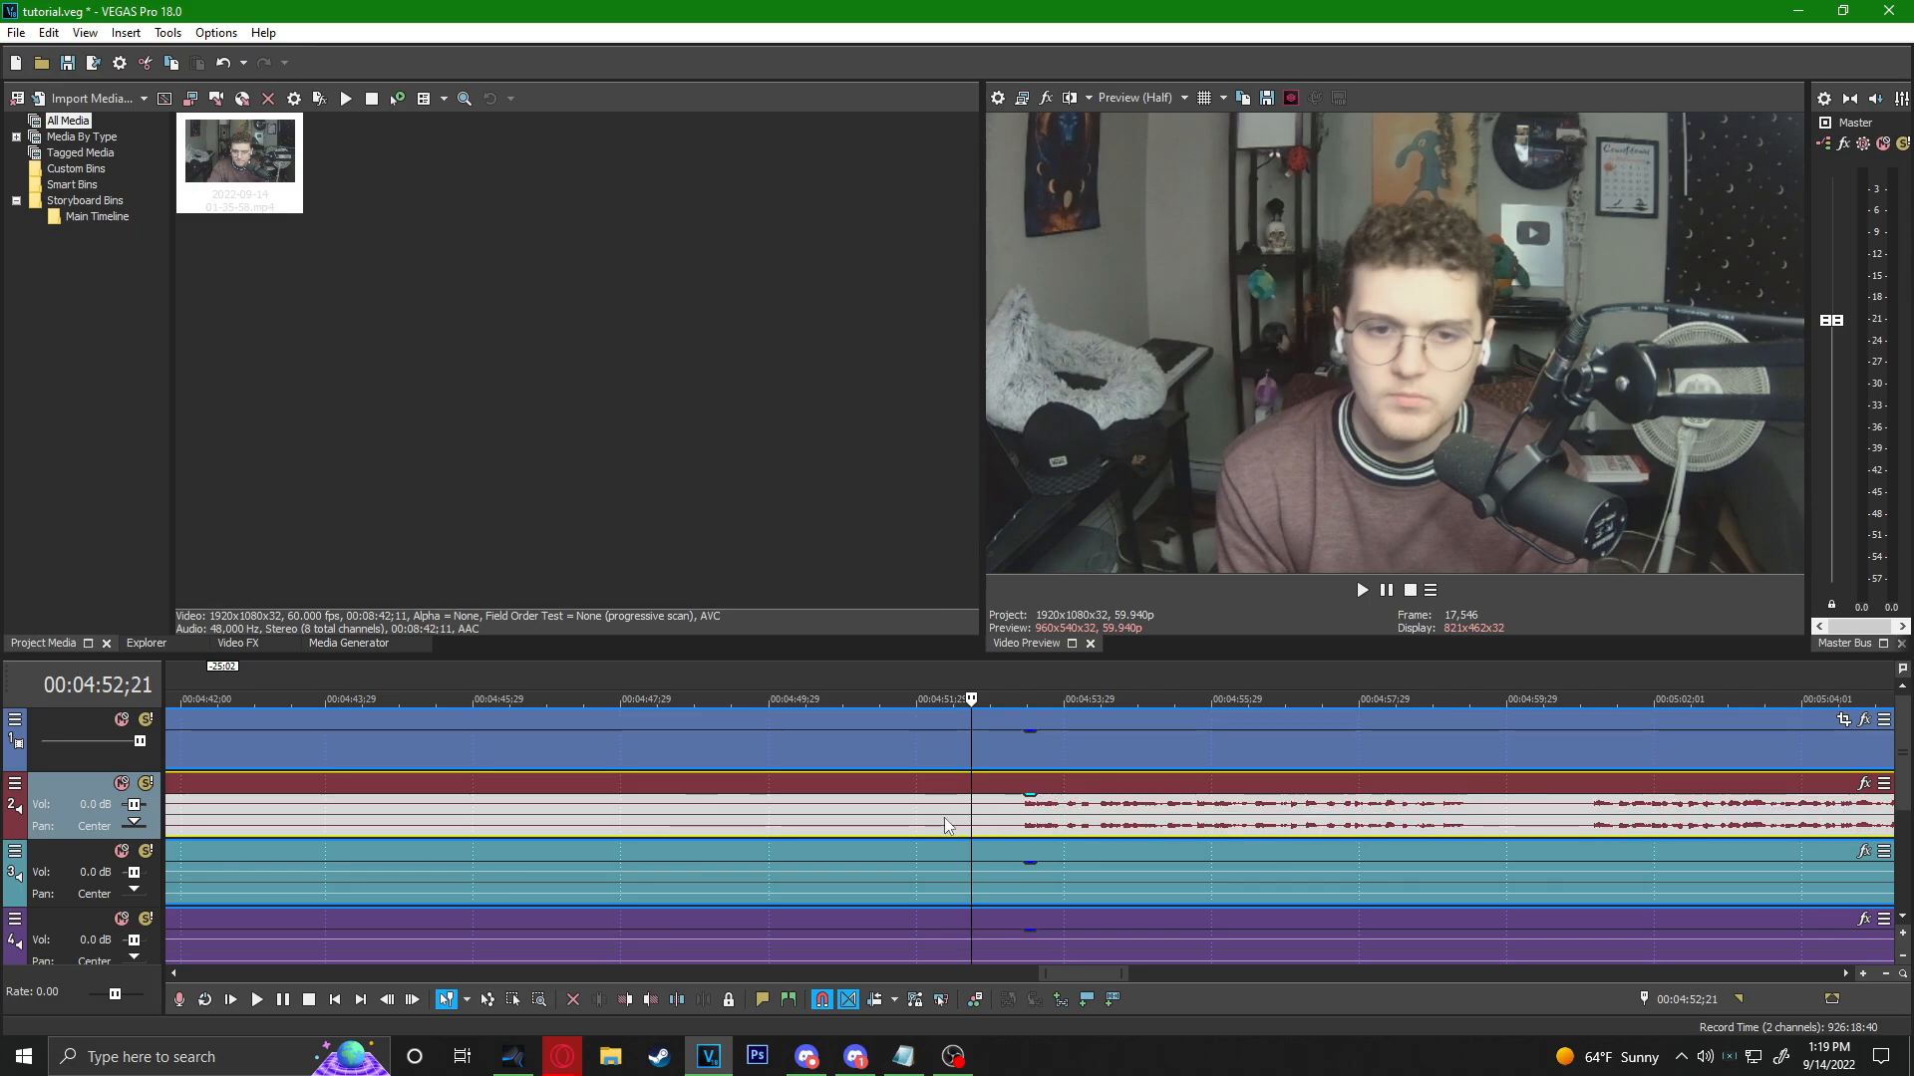
Enlarge the audio waveforms and split all tracks at 00:04:53;12, where the speech resumes.
{"action": "key", "text": "shift+Up"}
{"action": "key", "text": "shift+Up"}
{"action": "key", "text": "shift+Up"}
{"action": "key", "text": "shift+Up"}
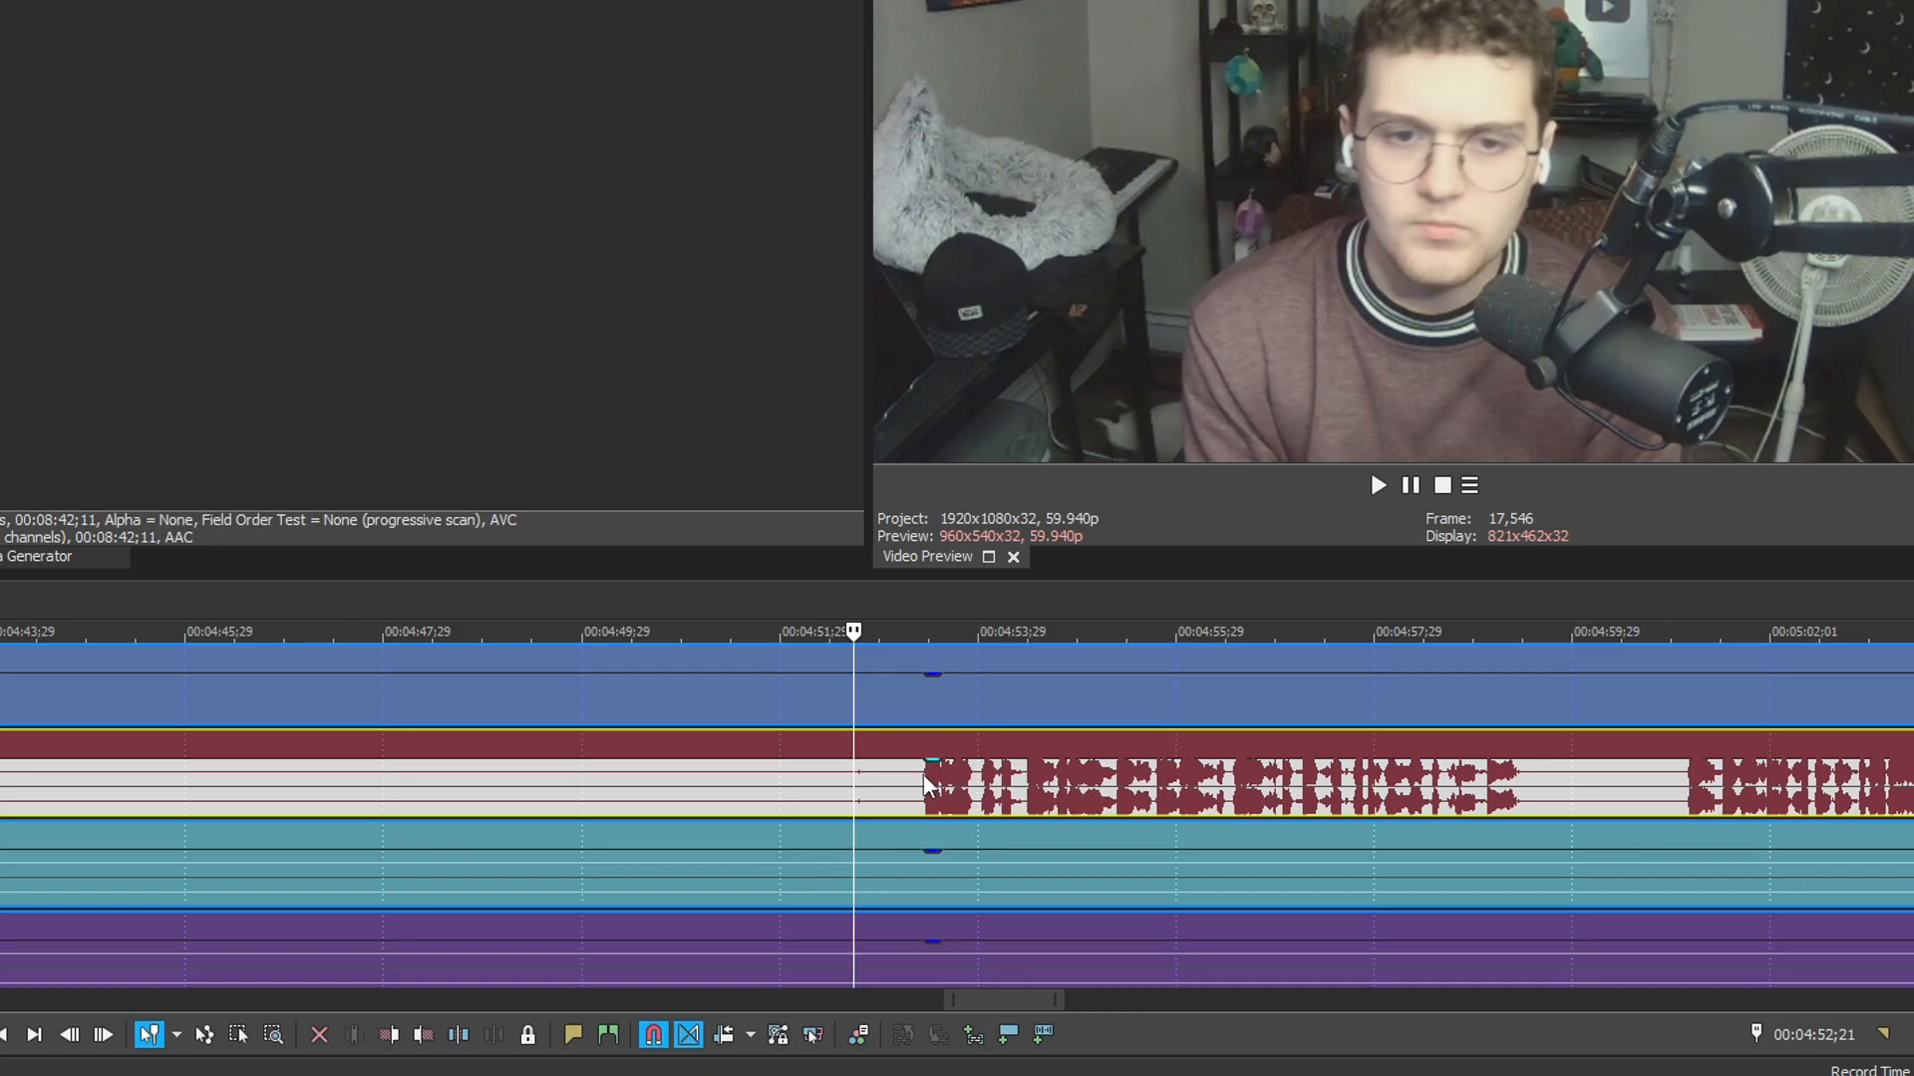
{"action": "left_click", "coordinate": [924, 774]}
{"action": "key", "text": "s"}
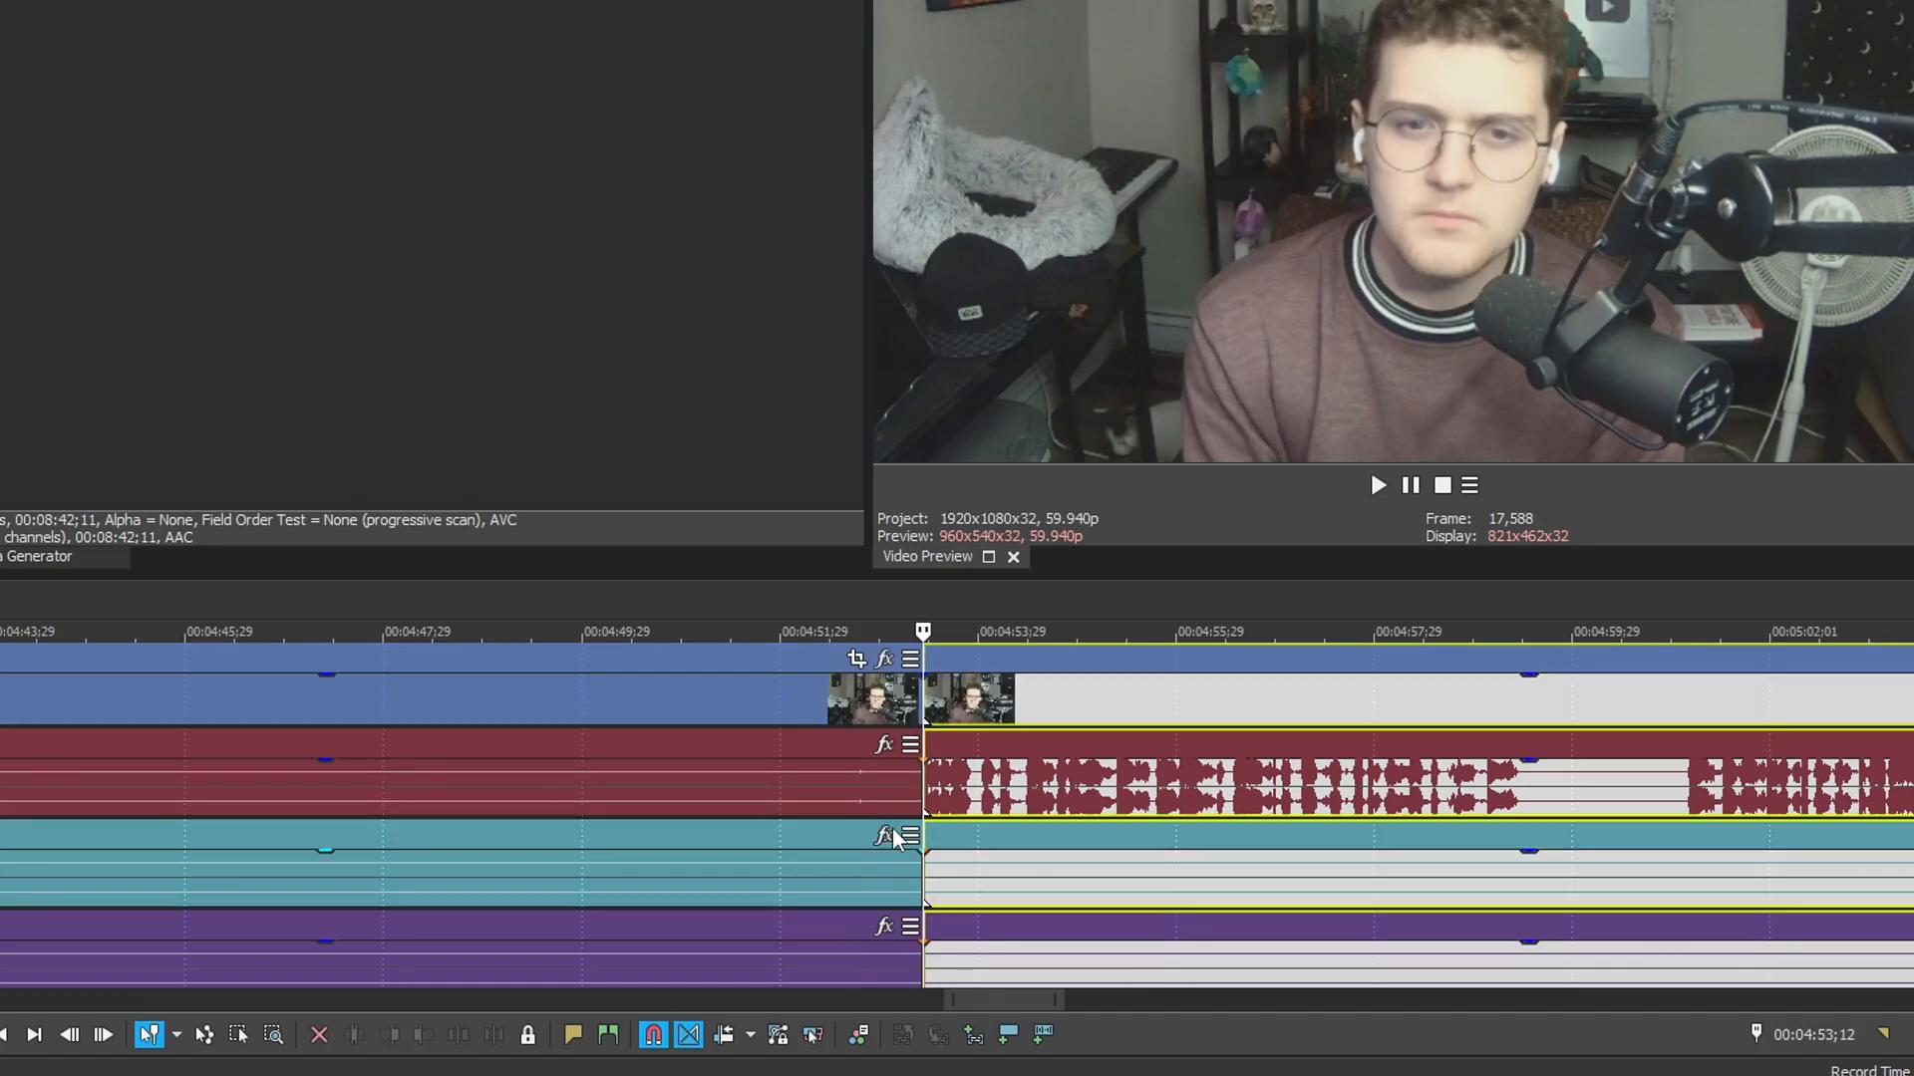
Split all tracks at both ends of the next pause, at 00:04:59;13 and 00:05:01;05.
{"action": "left_click", "coordinate": [1519, 777]}
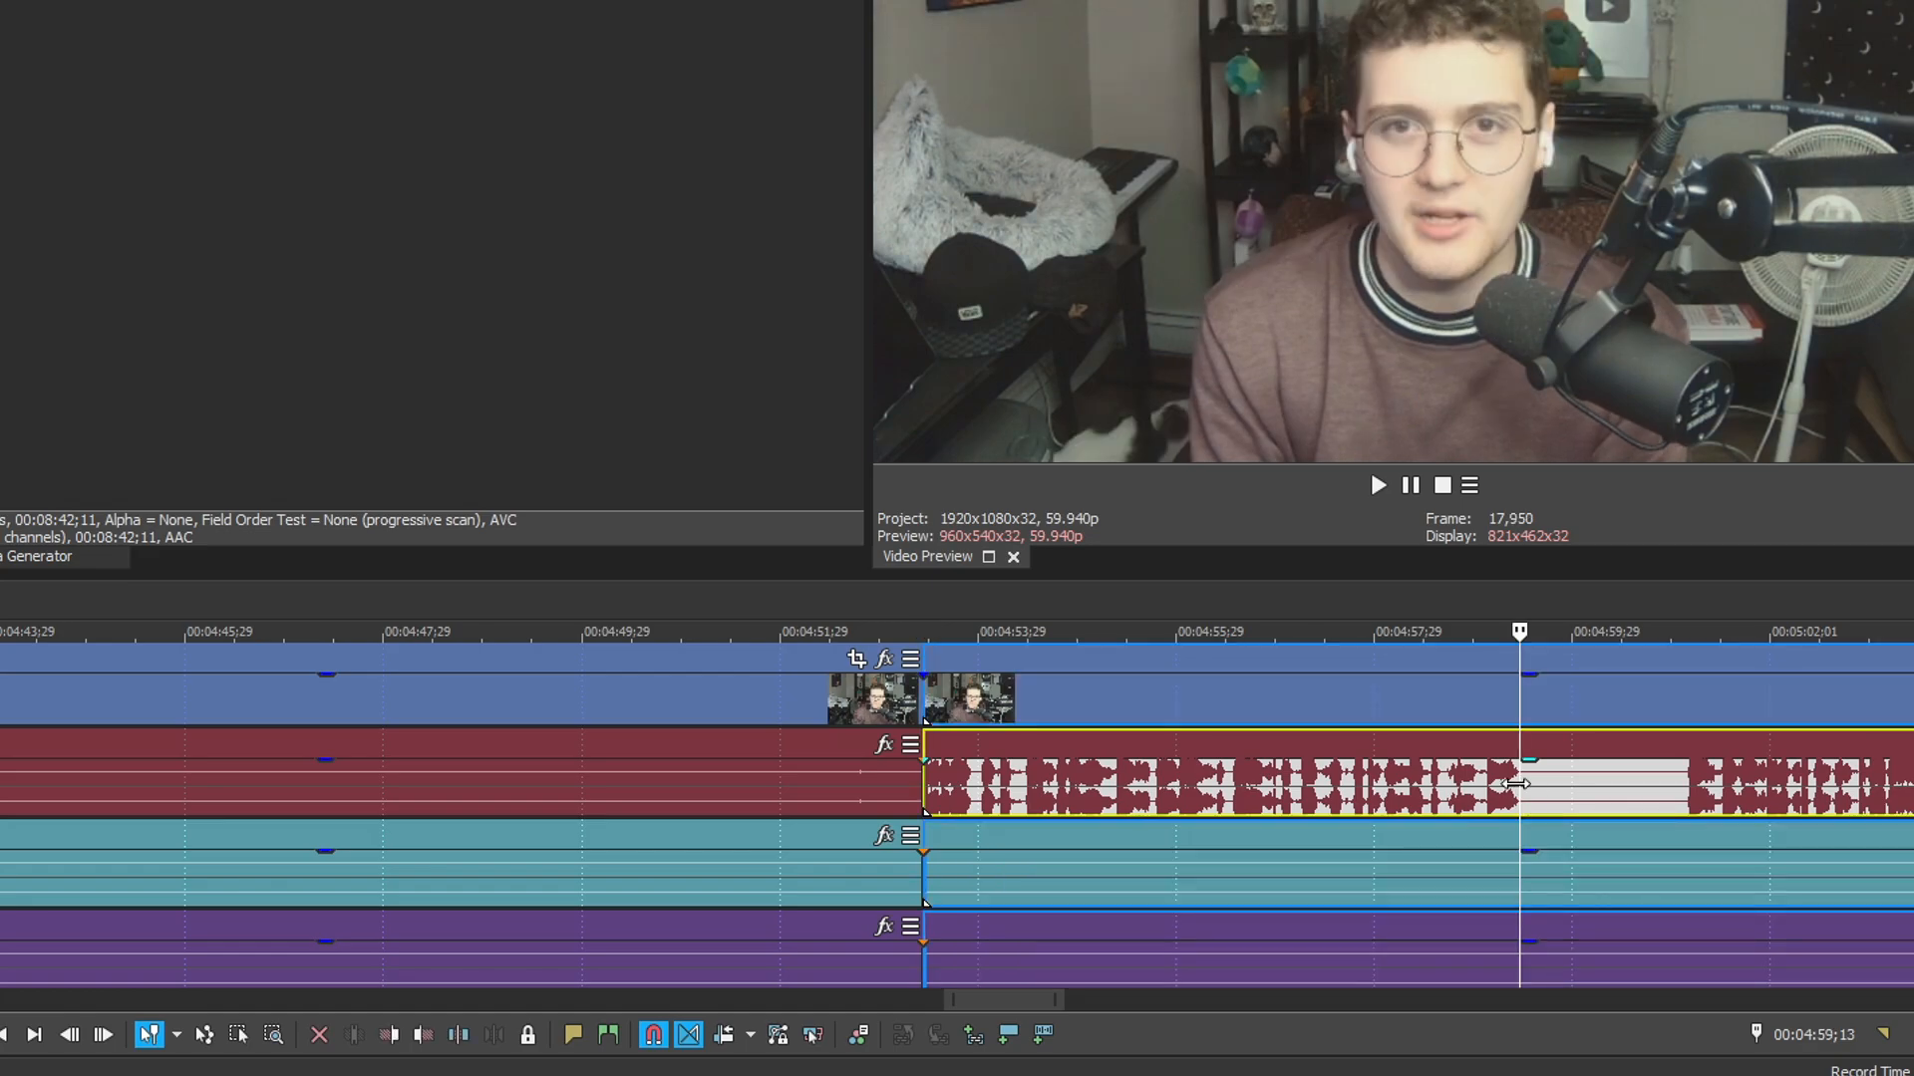
{"action": "key", "text": "s"}
{"action": "left_click", "coordinate": [1685, 777]}
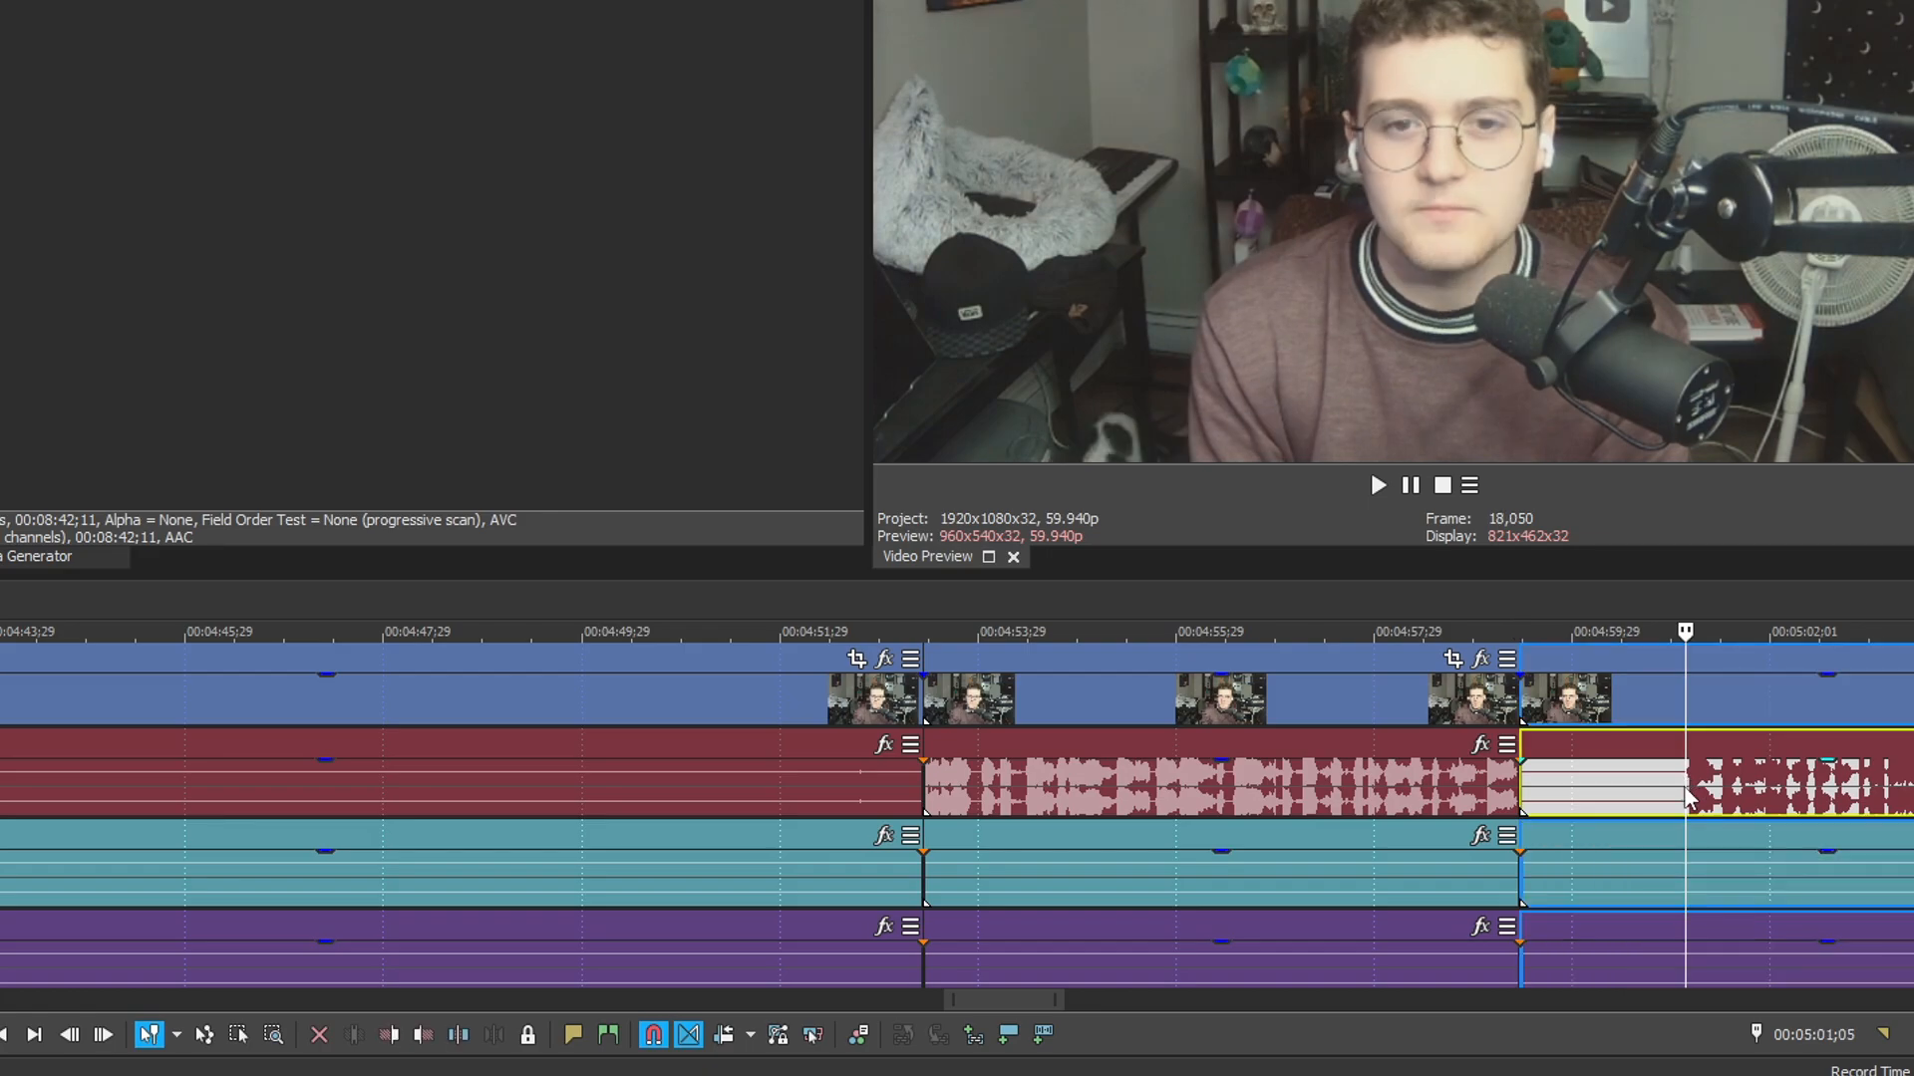
{"action": "key", "text": "s"}
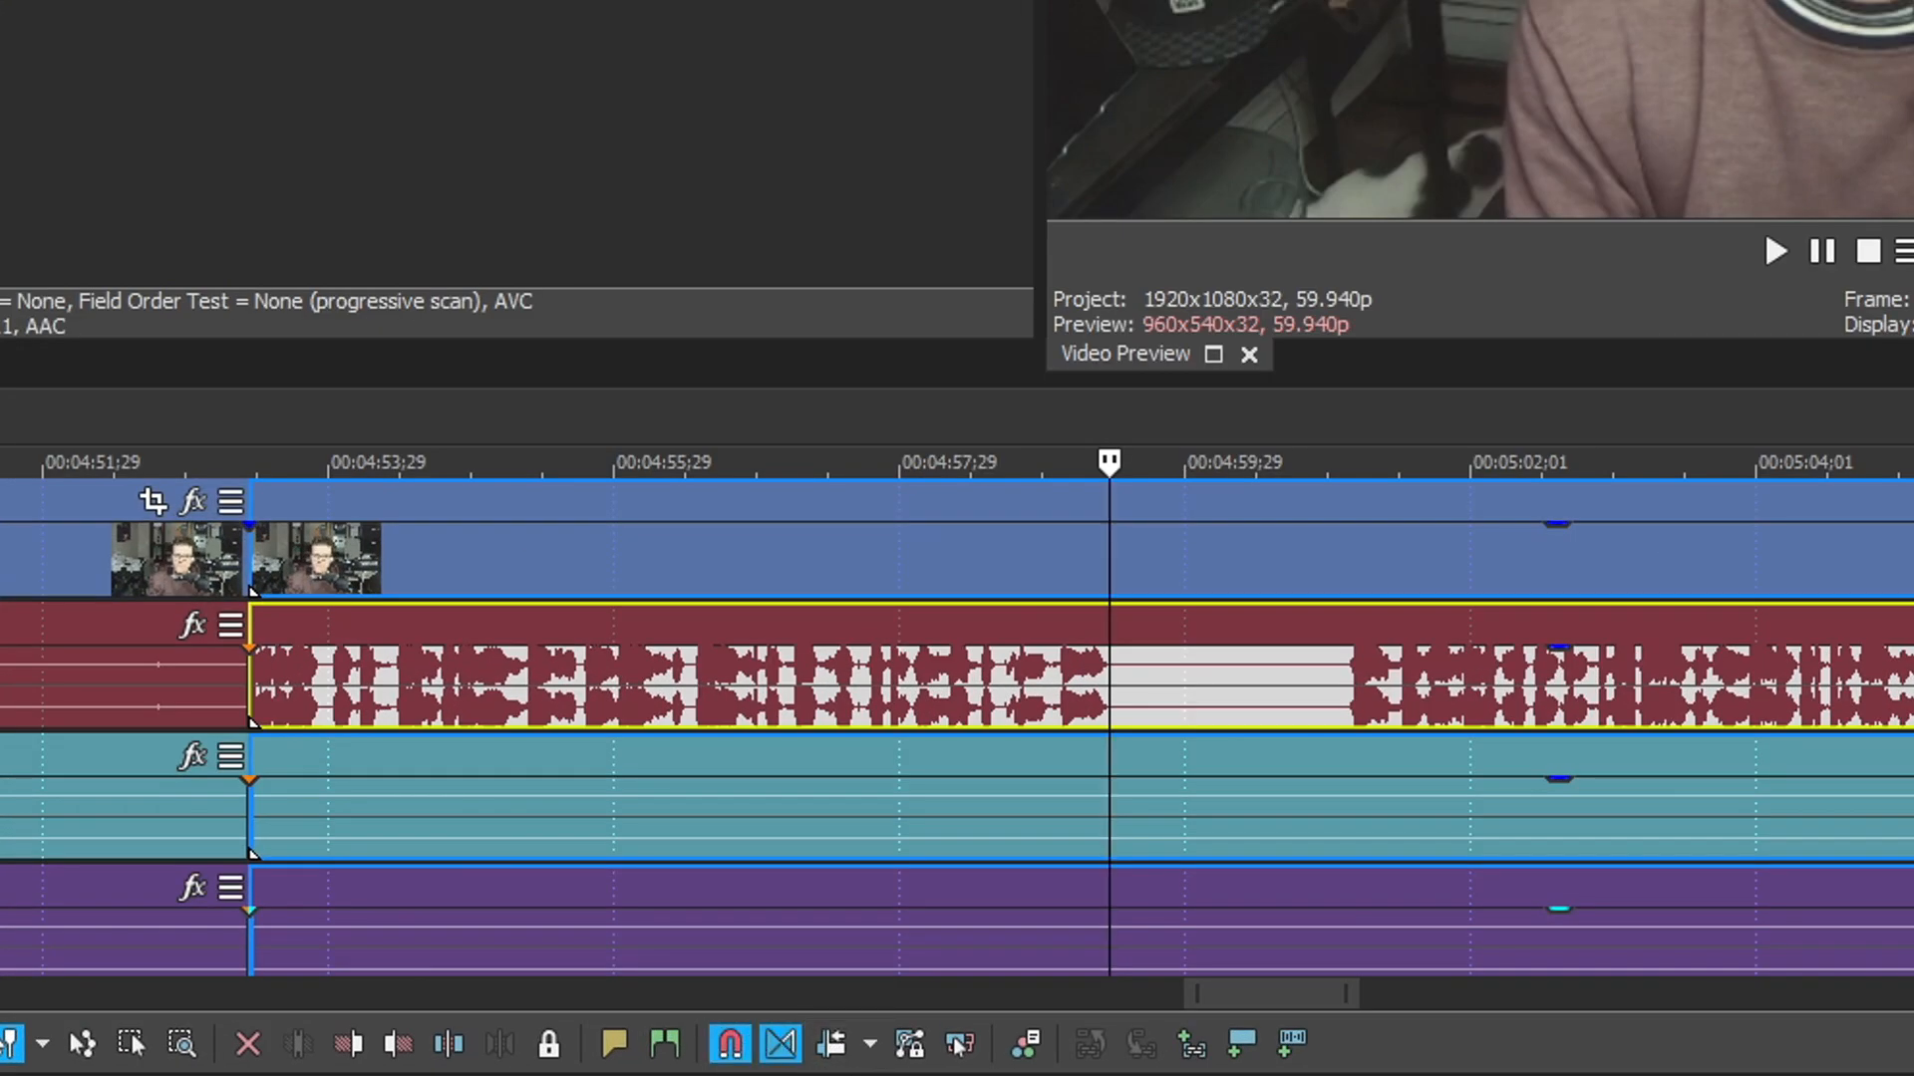
Turn off snapping and cut the silent pause between about 00:04:59;13 and 00:05:01;05 out of all tracks.
{"action": "left_click", "coordinate": [735, 1053]}
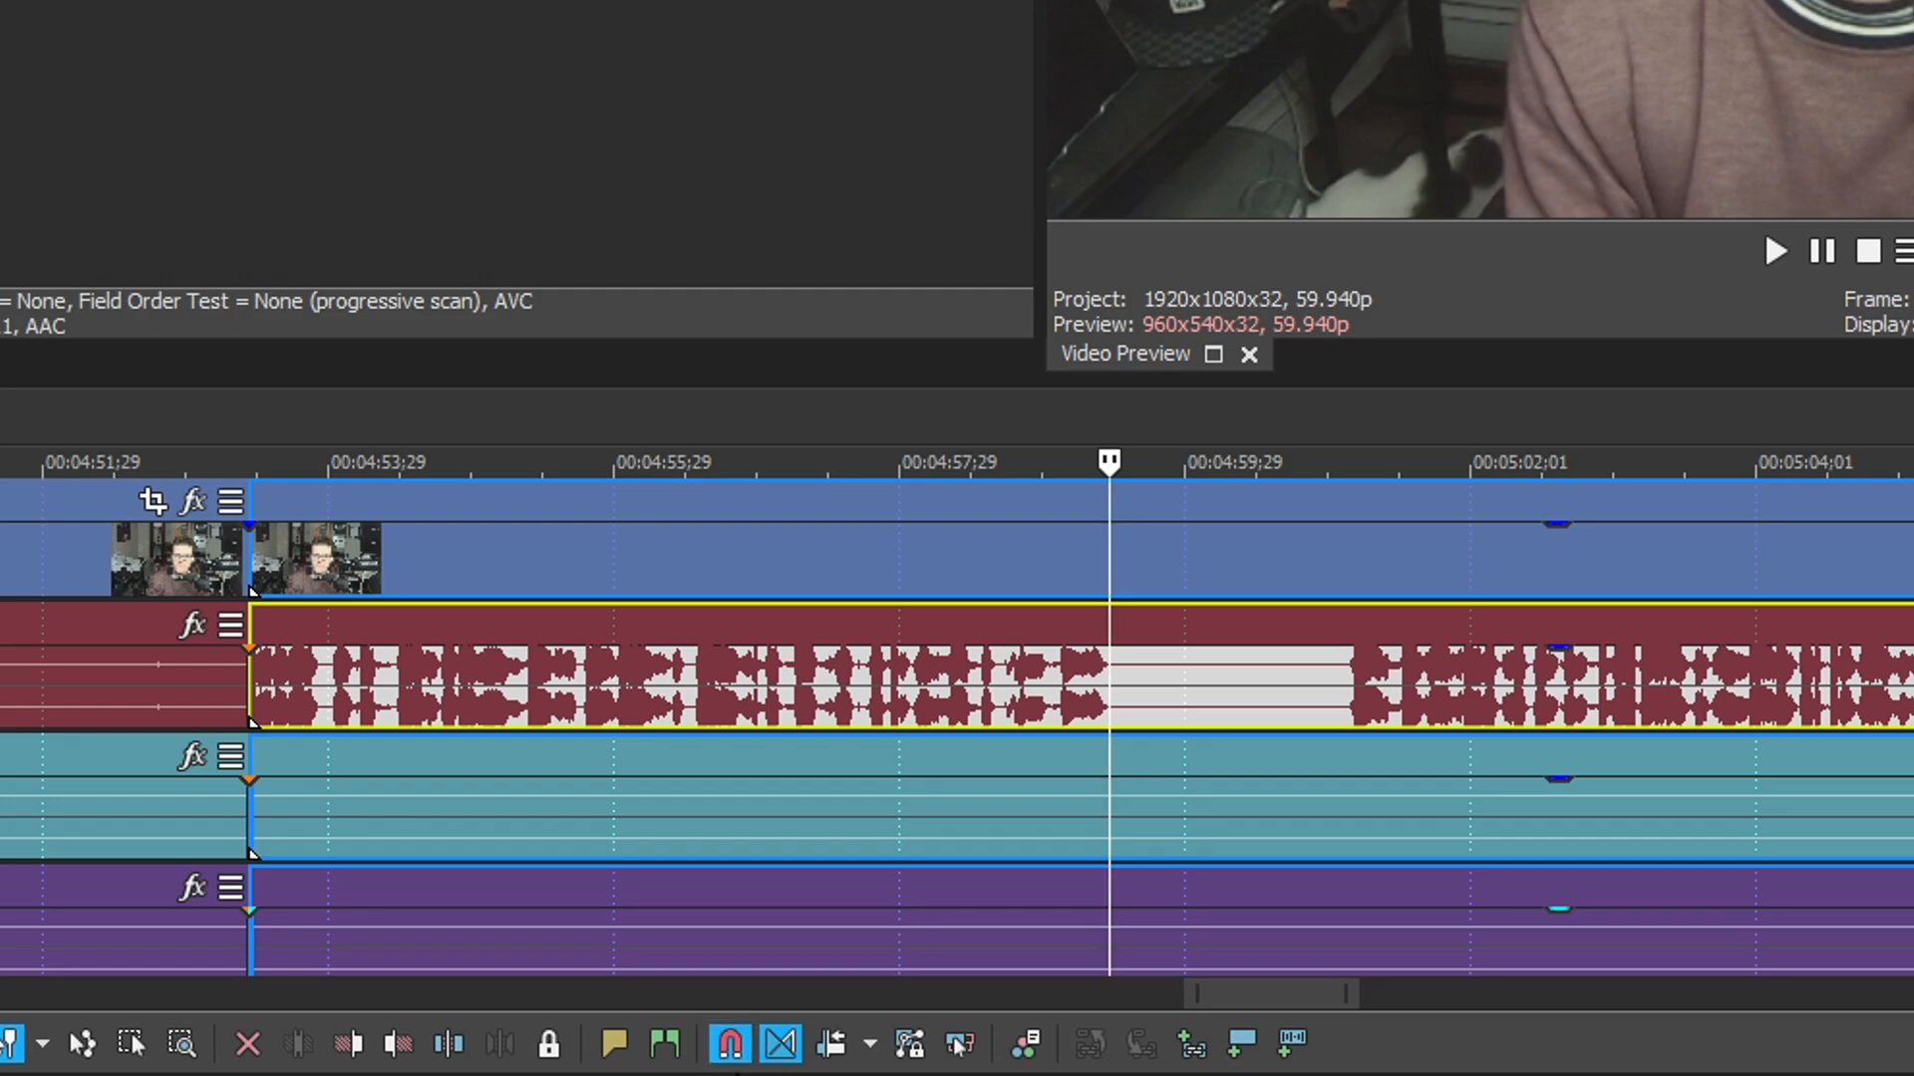
{"action": "left_click", "coordinate": [1106, 678]}
{"action": "key", "text": "s"}
{"action": "left_click", "coordinate": [1346, 665]}
{"action": "key", "text": "s"}
{"action": "left_click", "coordinate": [1277, 568]}
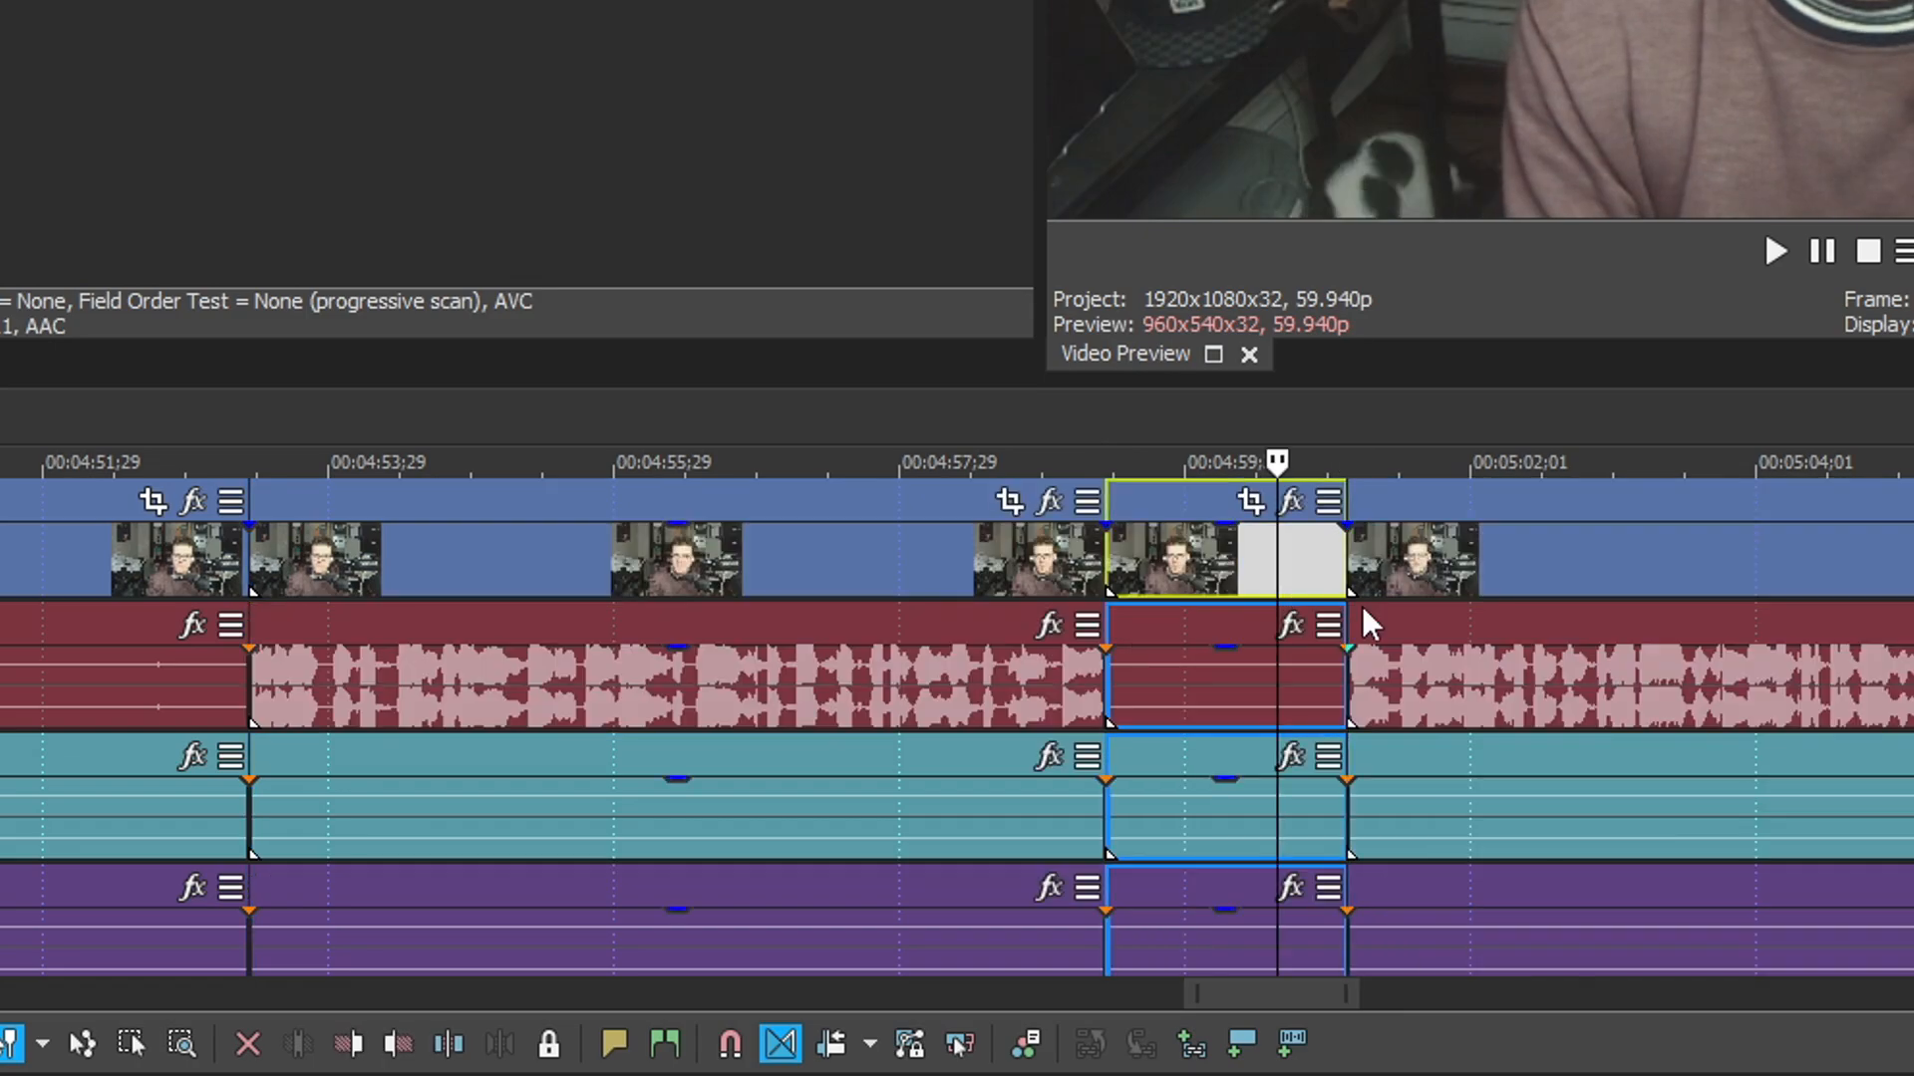
{"action": "key", "text": "Delete"}
Close the gap by moving the following segment against the preceding one, and turn snapping on again.
{"action": "scroll", "coordinate": [1382, 572], "scroll_direction": "up", "scroll_amount": 2}
{"action": "left_click_drag", "start_coordinate": [1310, 534], "coordinate": [907, 548]}
{"action": "left_click", "coordinate": [730, 1062]}
{"action": "scroll", "coordinate": [1071, 568], "scroll_direction": "up", "scroll_amount": 5}
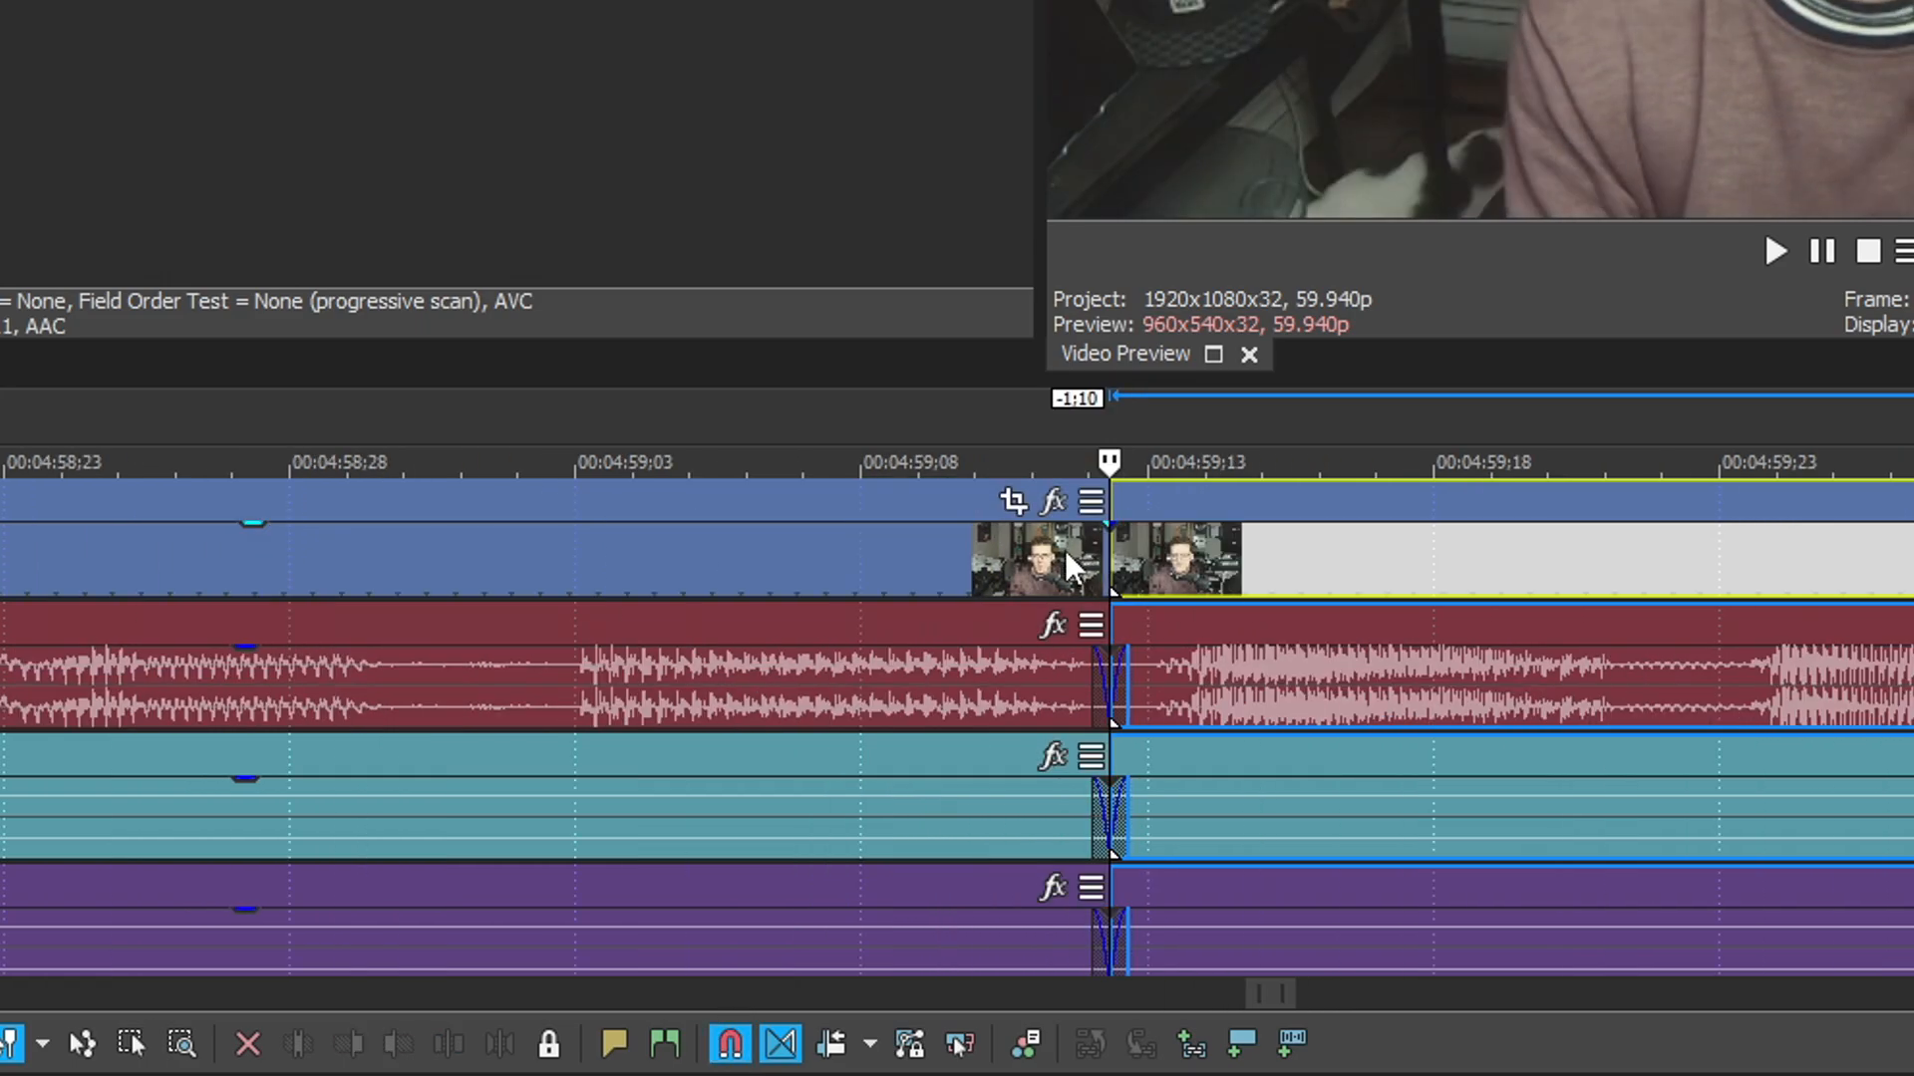
Play back the join between the two segments from about 00:04:59;10.
{"action": "left_click", "coordinate": [1010, 428]}
{"action": "key", "text": "space"}
{"action": "key", "text": "space"}
{"action": "key", "text": "space"}
{"action": "key", "text": "space"}
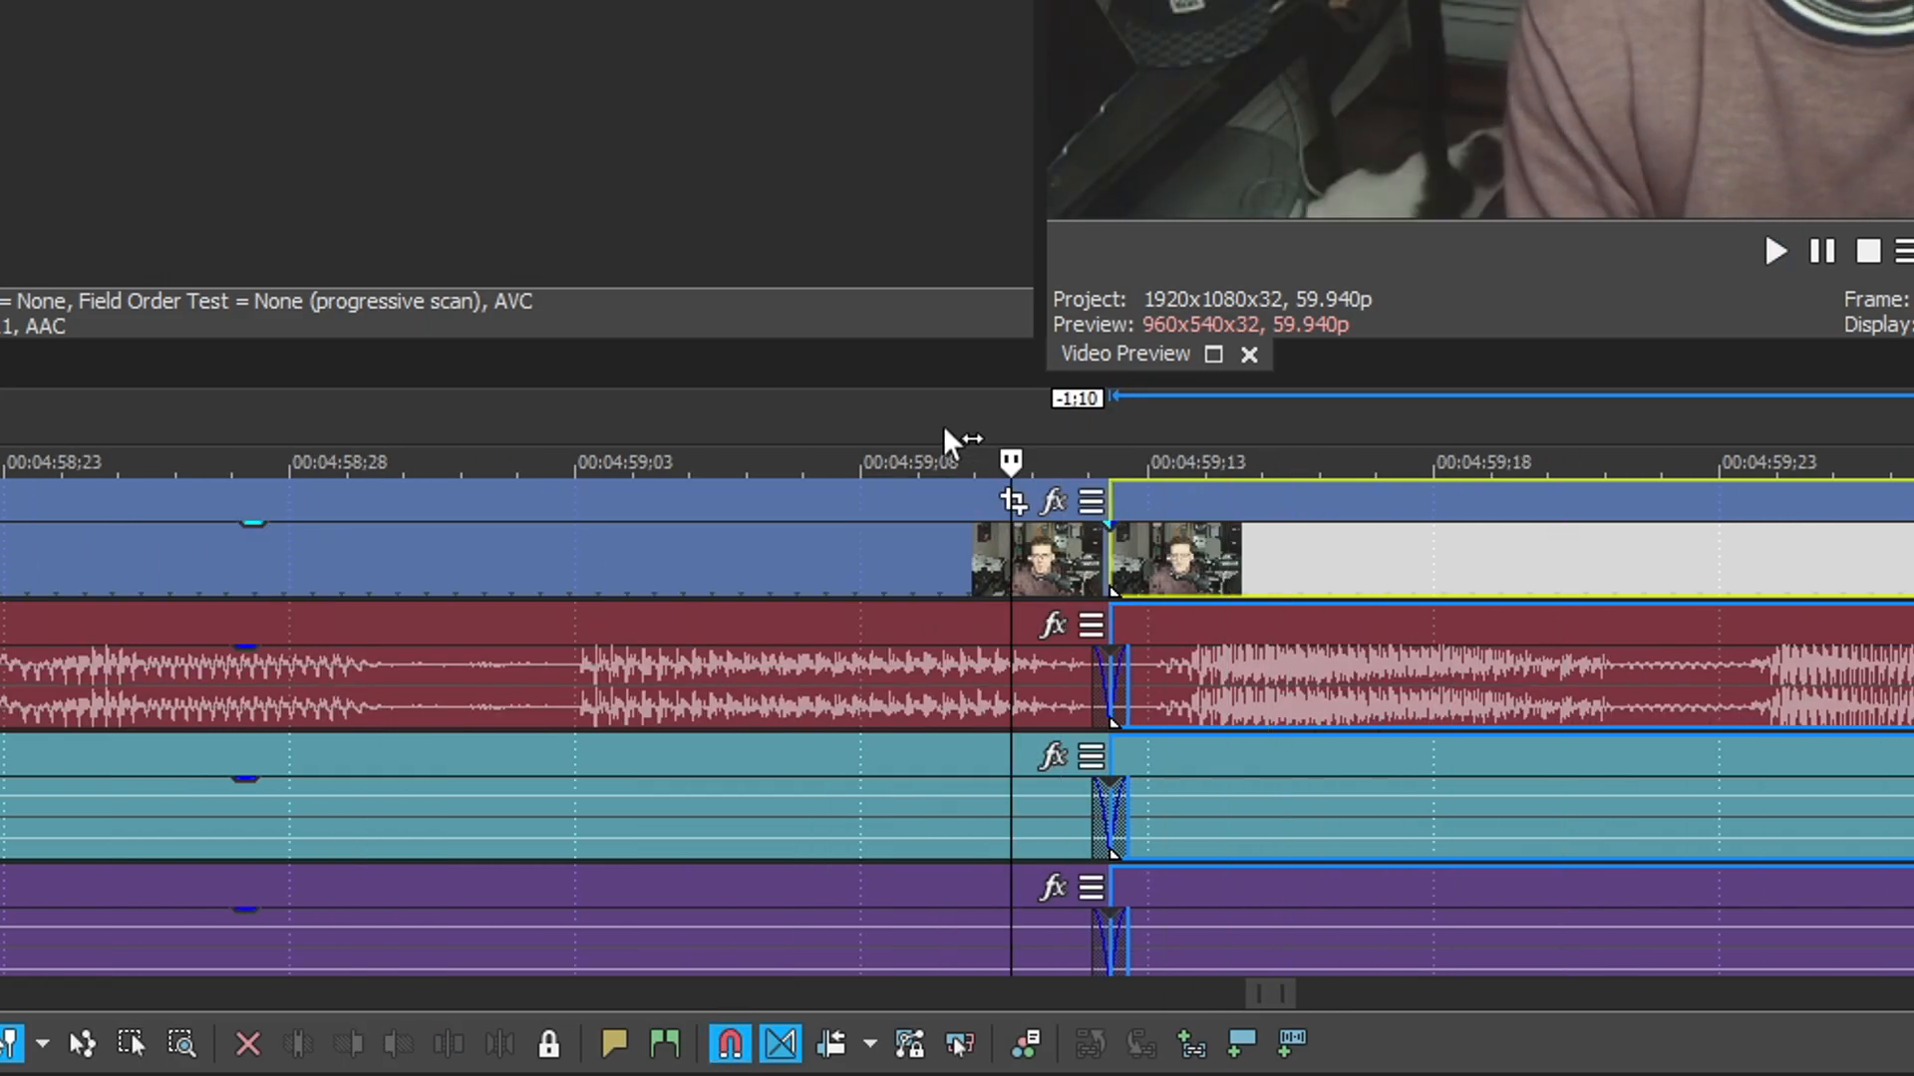
Overlap the following segment with the preceding one to create an automatic crossfade, and place the playhead at the overlap.
{"action": "scroll", "coordinate": [945, 429], "scroll_direction": "down", "scroll_amount": 5}
{"action": "left_click", "coordinate": [731, 1049]}
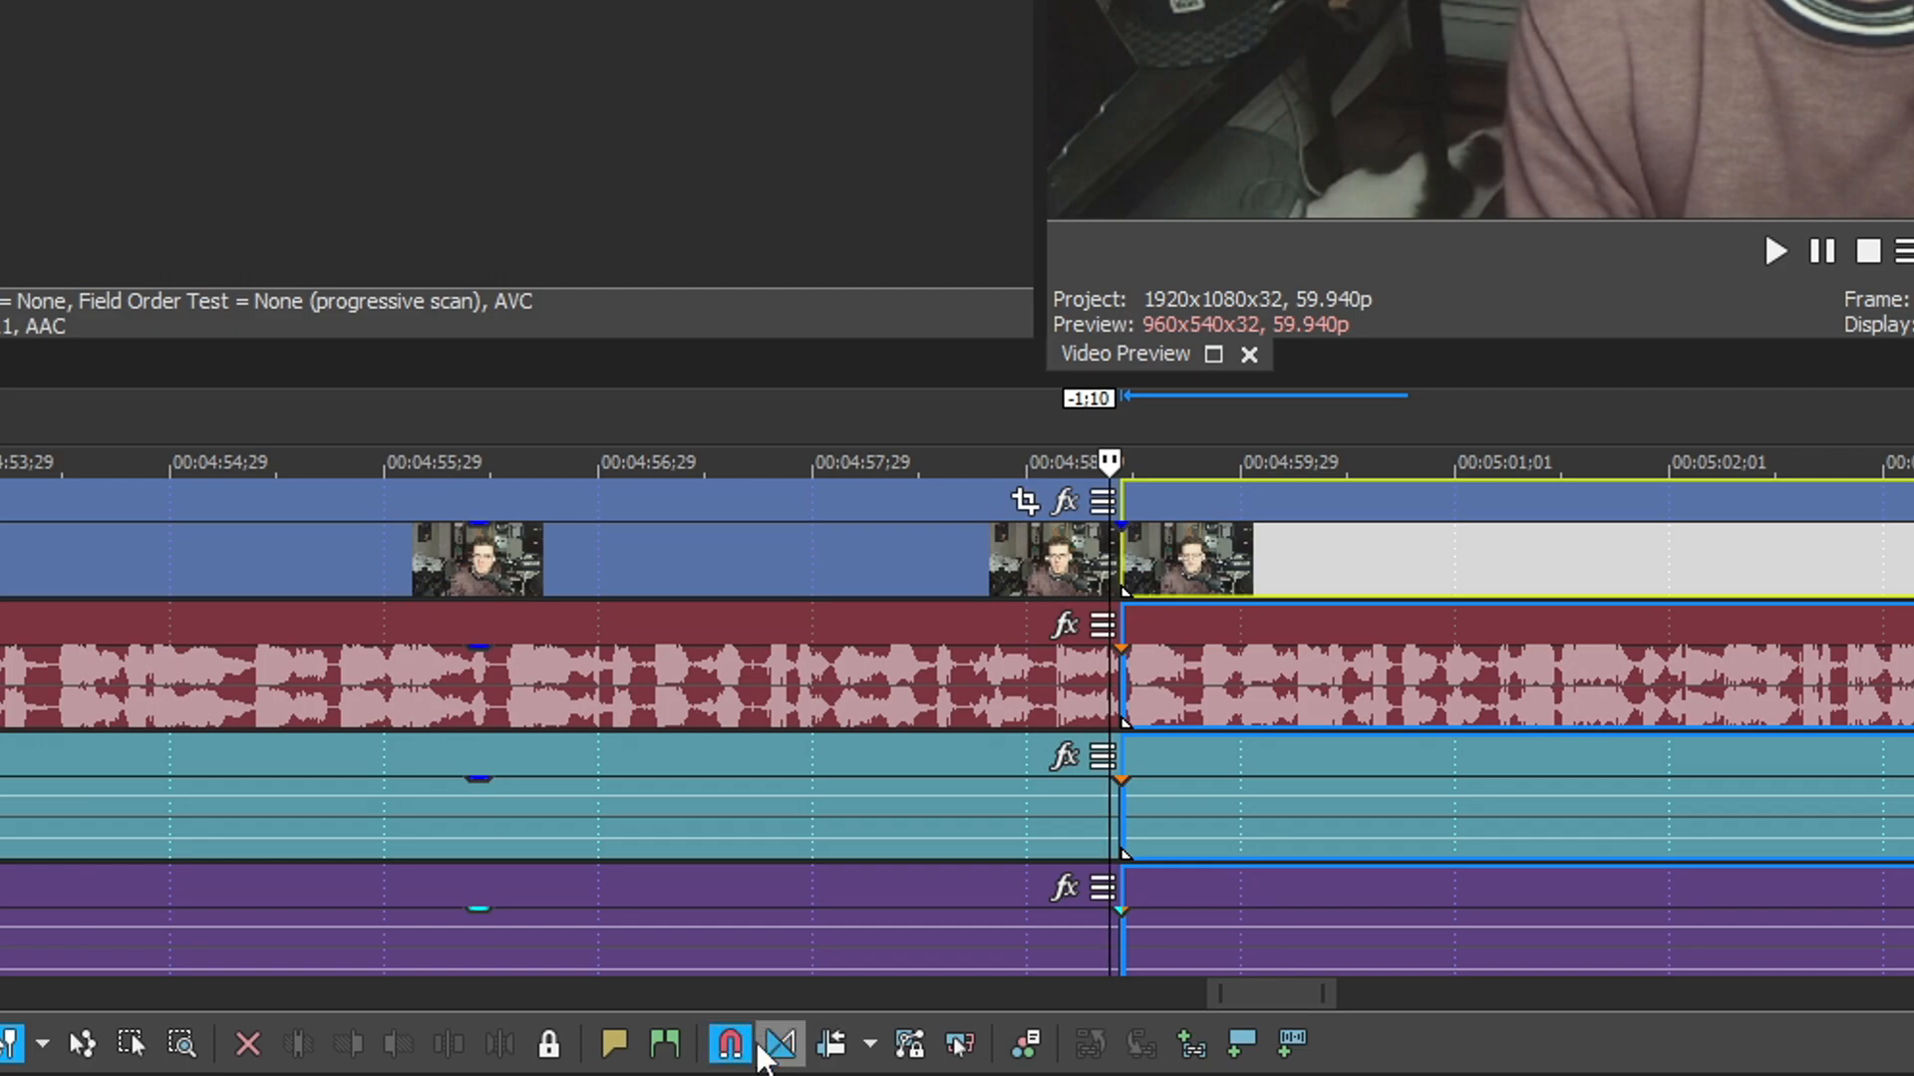
{"action": "left_click", "coordinate": [770, 1047]}
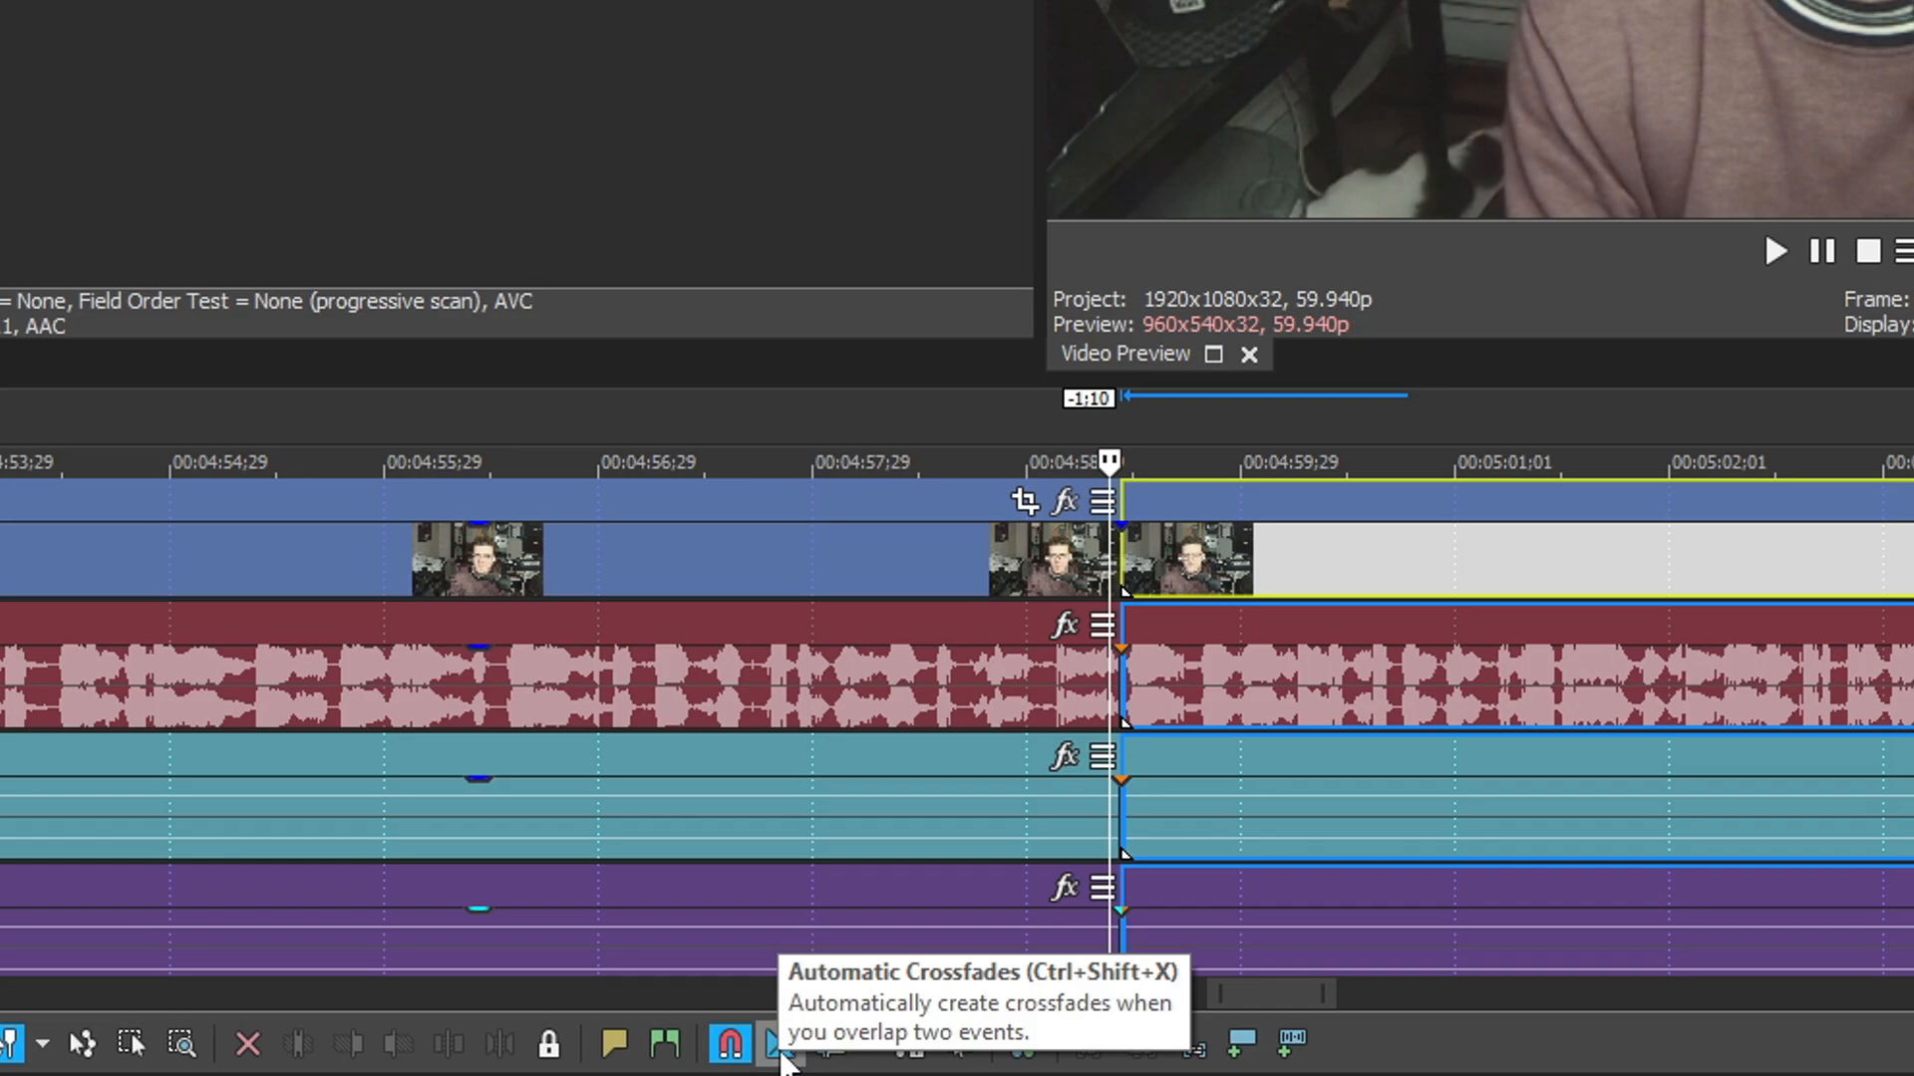
{"action": "left_click", "coordinate": [1114, 564]}
{"action": "scroll", "coordinate": [1136, 562], "scroll_direction": "up", "scroll_amount": 5}
{"action": "left_click_drag", "start_coordinate": [1150, 560], "coordinate": [1114, 546]}
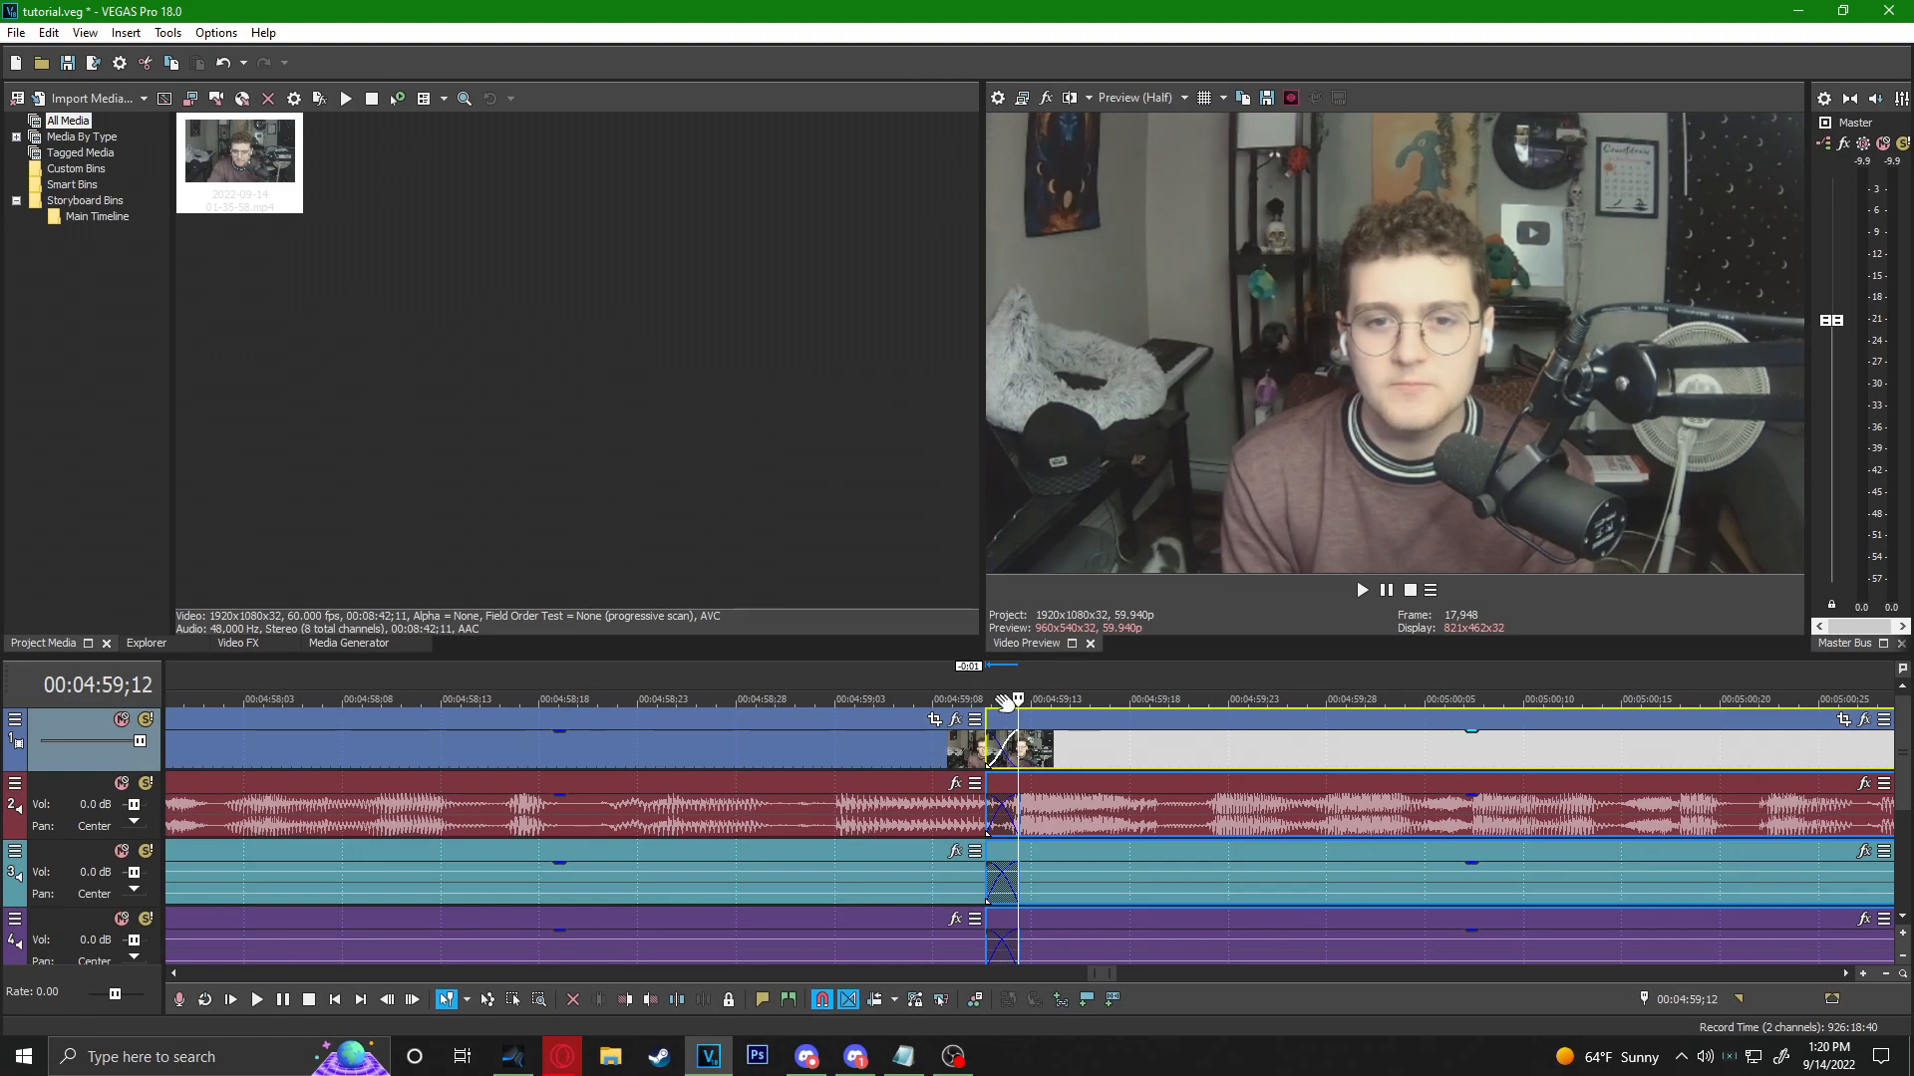
{"action": "left_click", "coordinate": [1005, 701]}
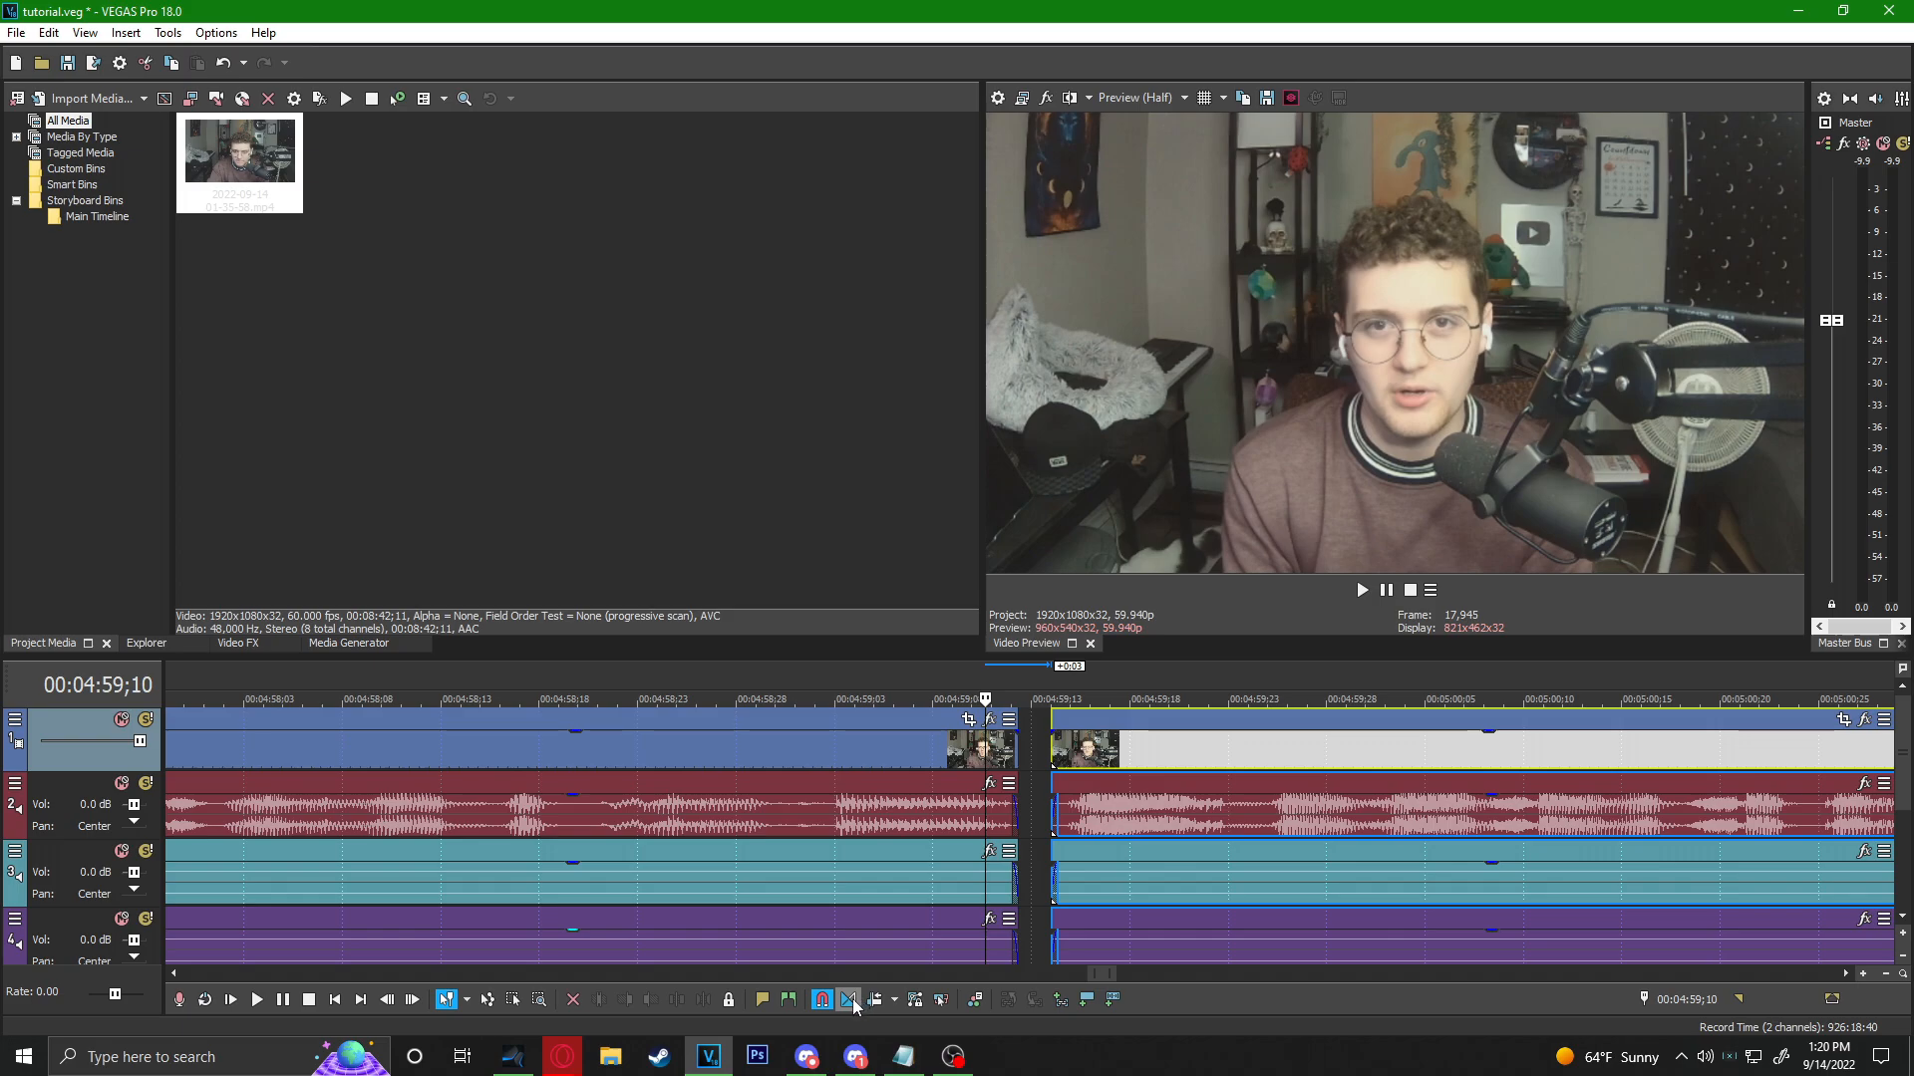
Turn off Automatic Crossfades and move the following segment back to the preceding one on all tracks.
{"action": "left_click", "coordinate": [851, 1001]}
{"action": "left_click_drag", "start_coordinate": [1171, 767], "coordinate": [1039, 760]}
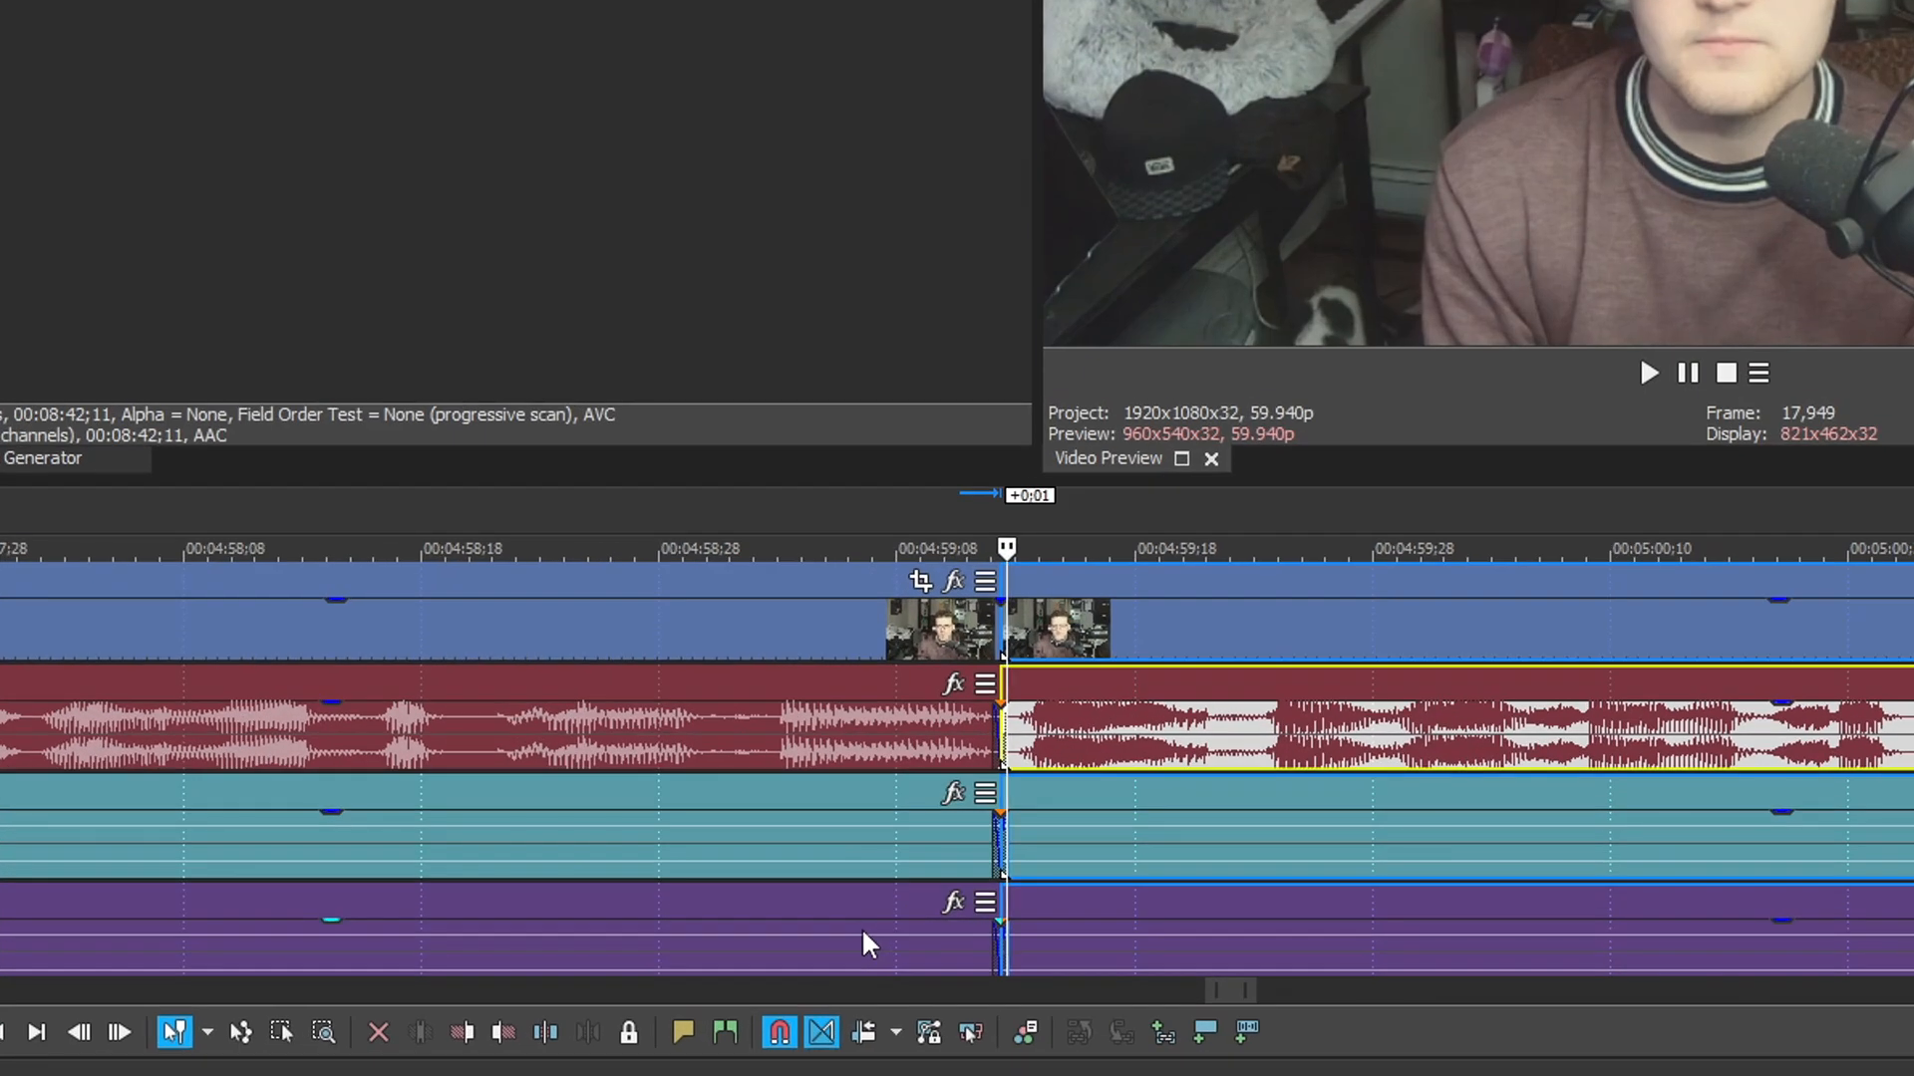
Turn on Auto Ripple and place the playhead at the start of the earlier pause, near 00:04:20;02.
{"action": "scroll", "coordinate": [230, 799], "scroll_direction": "down", "scroll_amount": 5}
{"action": "left_click", "coordinate": [863, 1034]}
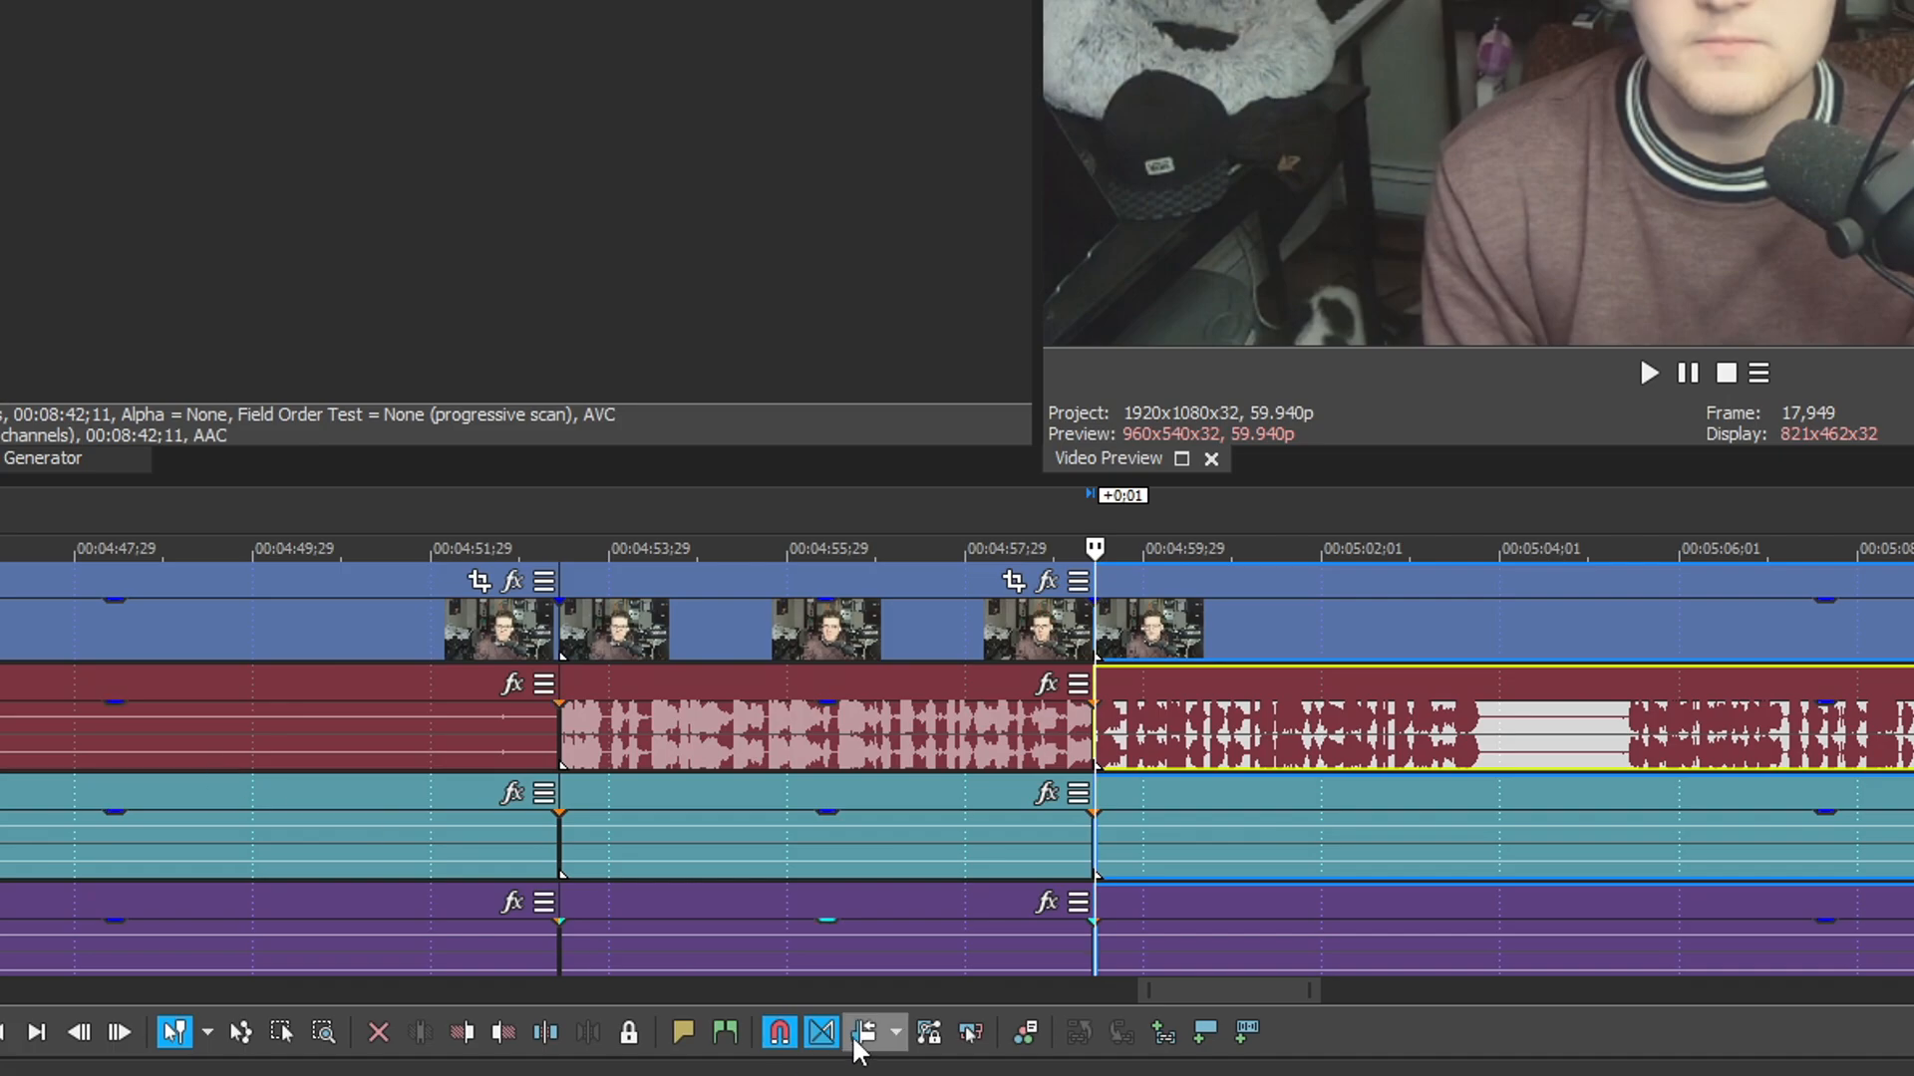
{"action": "left_click", "coordinate": [81, 725]}
{"action": "scroll", "coordinate": [437, 767], "scroll_direction": "down", "scroll_amount": 1}
{"action": "scroll", "coordinate": [558, 766], "scroll_direction": "up", "scroll_amount": 1}
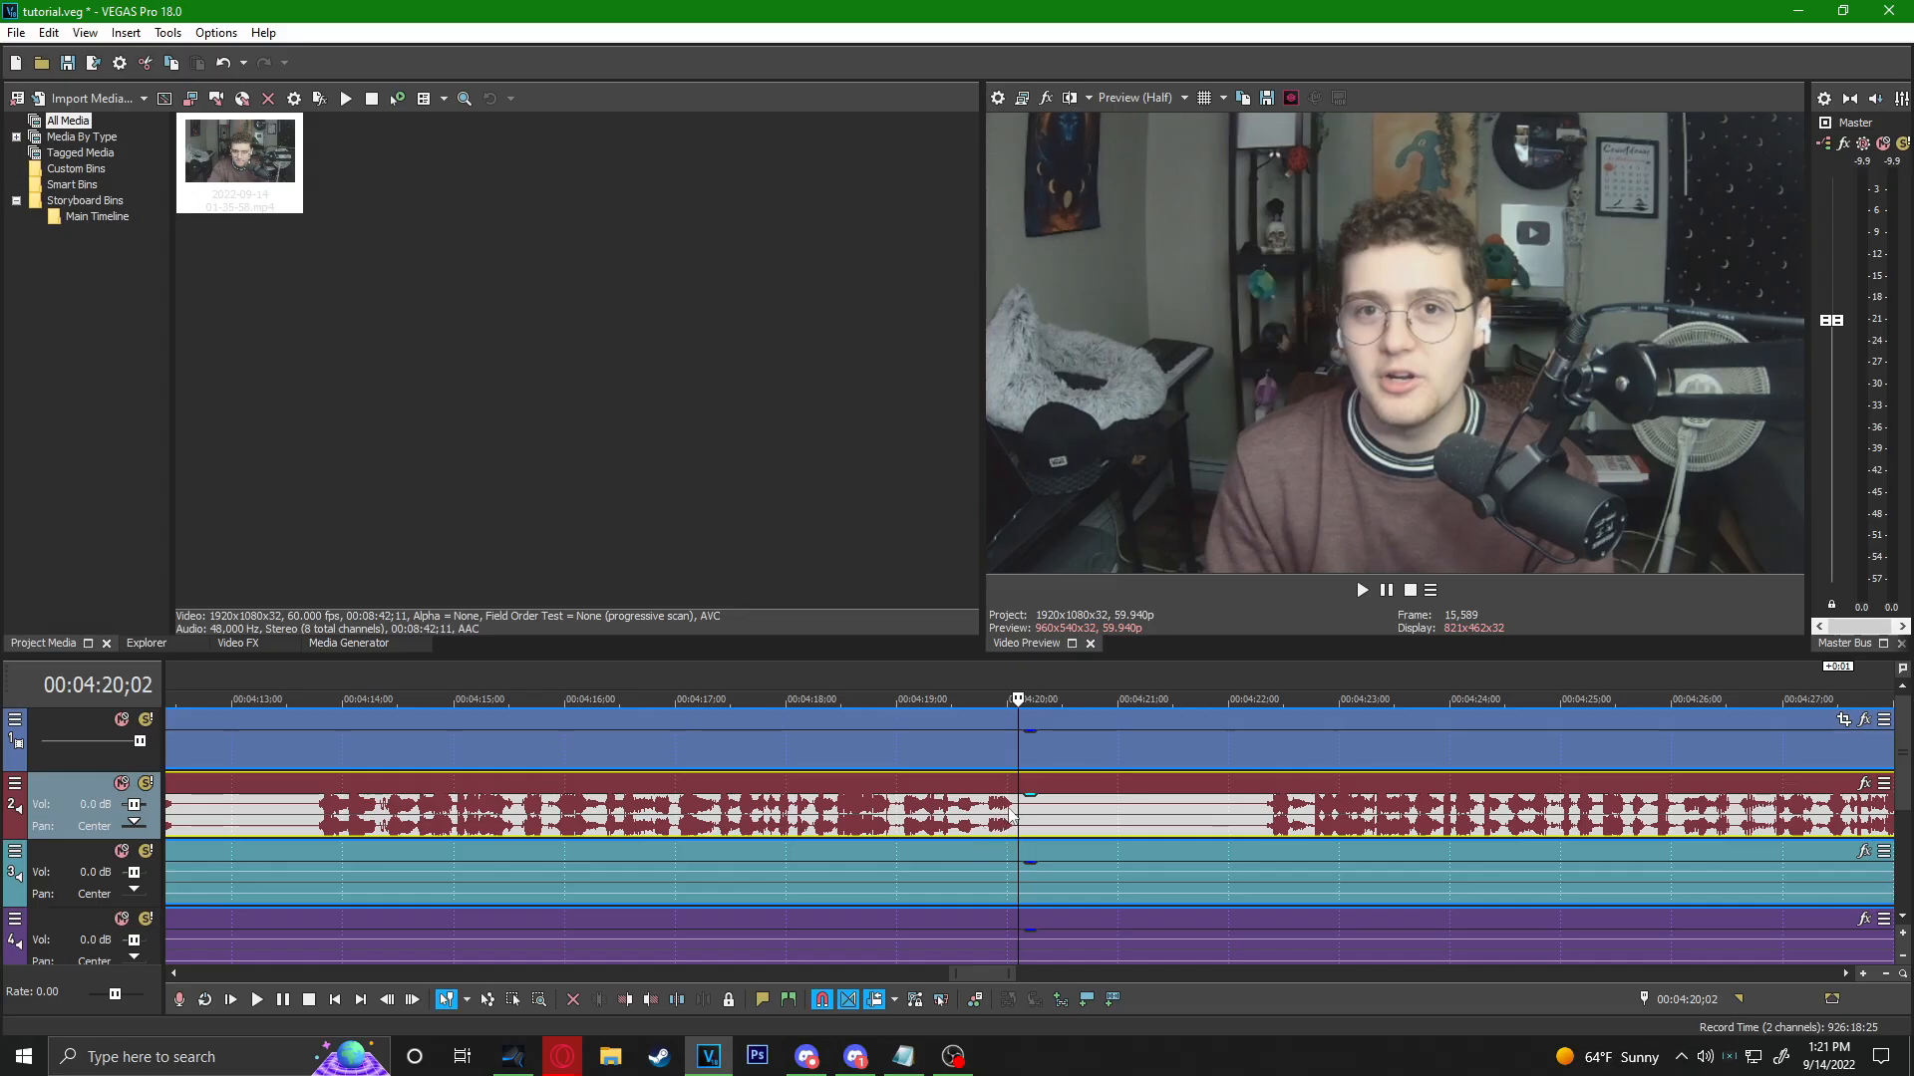
Split all tracks at both ends of the pause, at 00:04:20;01 and about 00:04:22;10.
{"action": "scroll", "coordinate": [1010, 815], "scroll_direction": "up", "scroll_amount": 2}
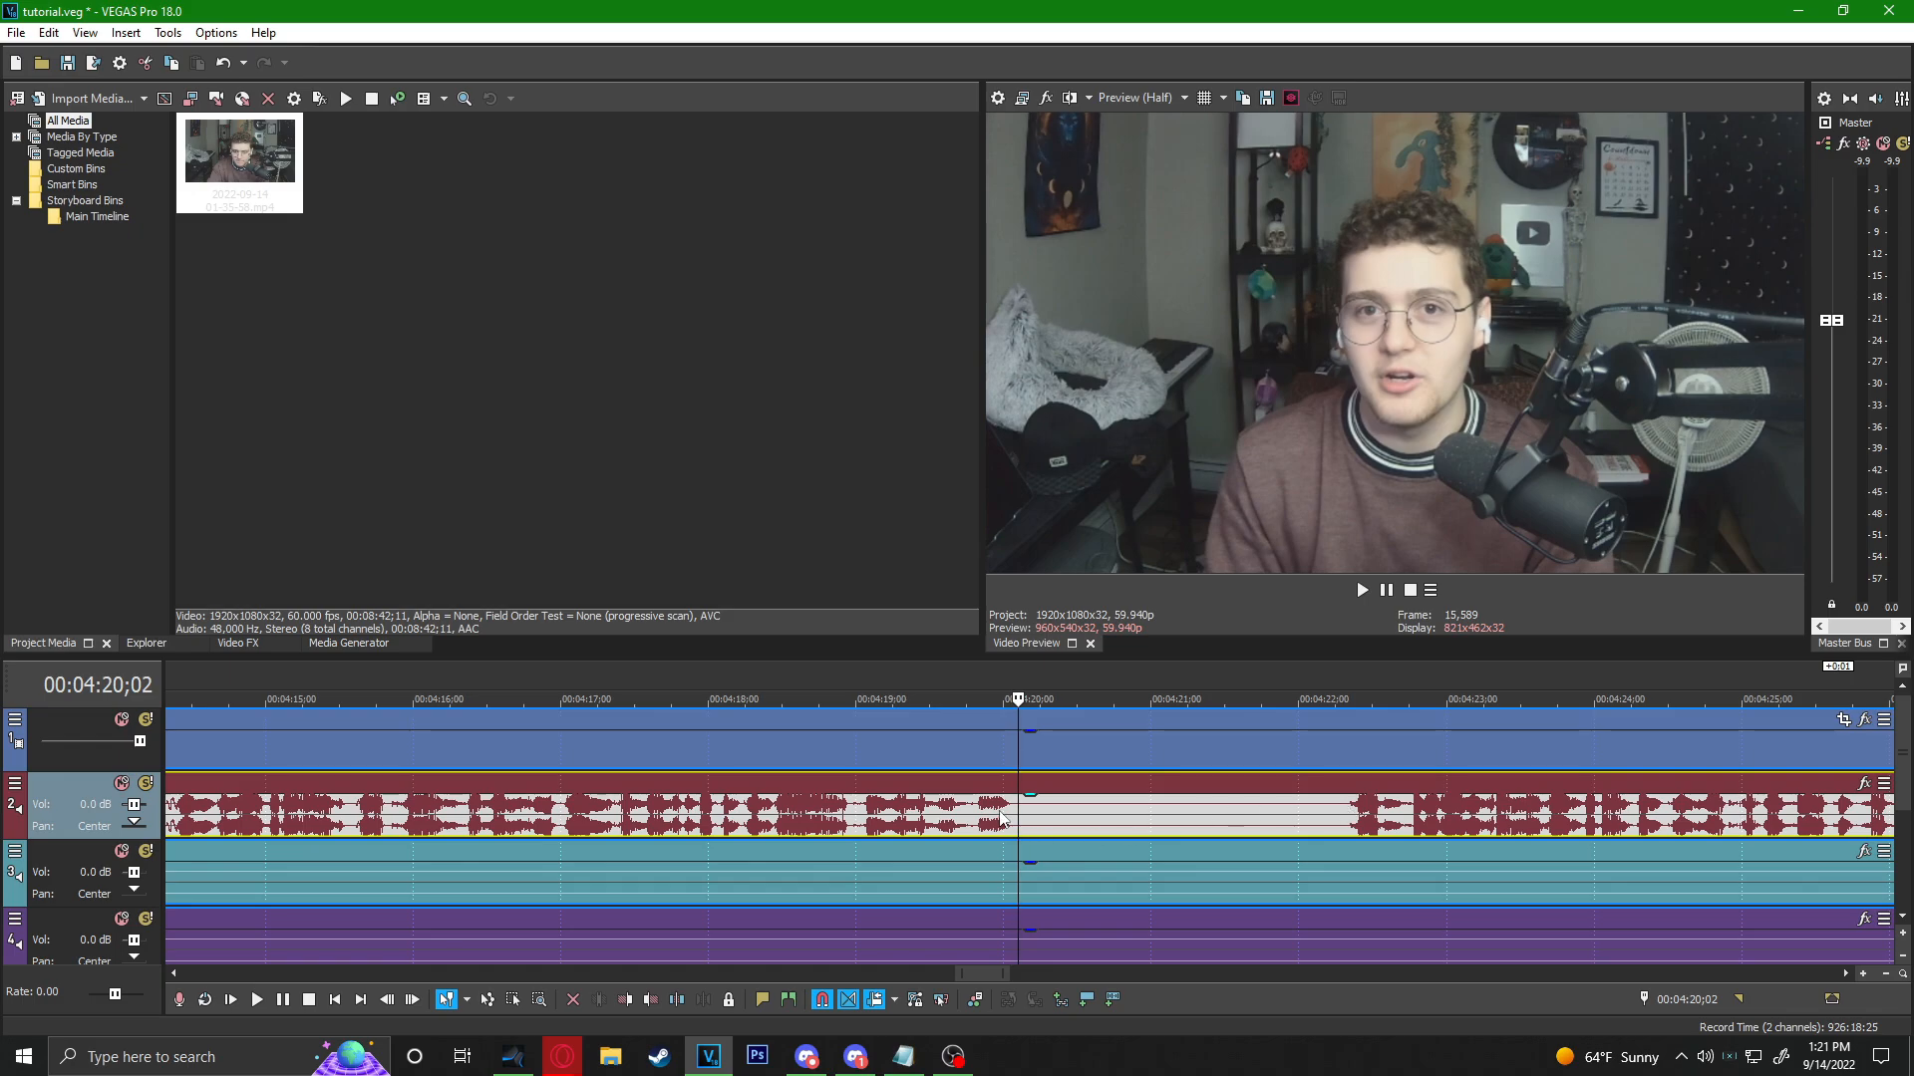
{"action": "left_click", "coordinate": [1009, 815]}
{"action": "key", "text": "s"}
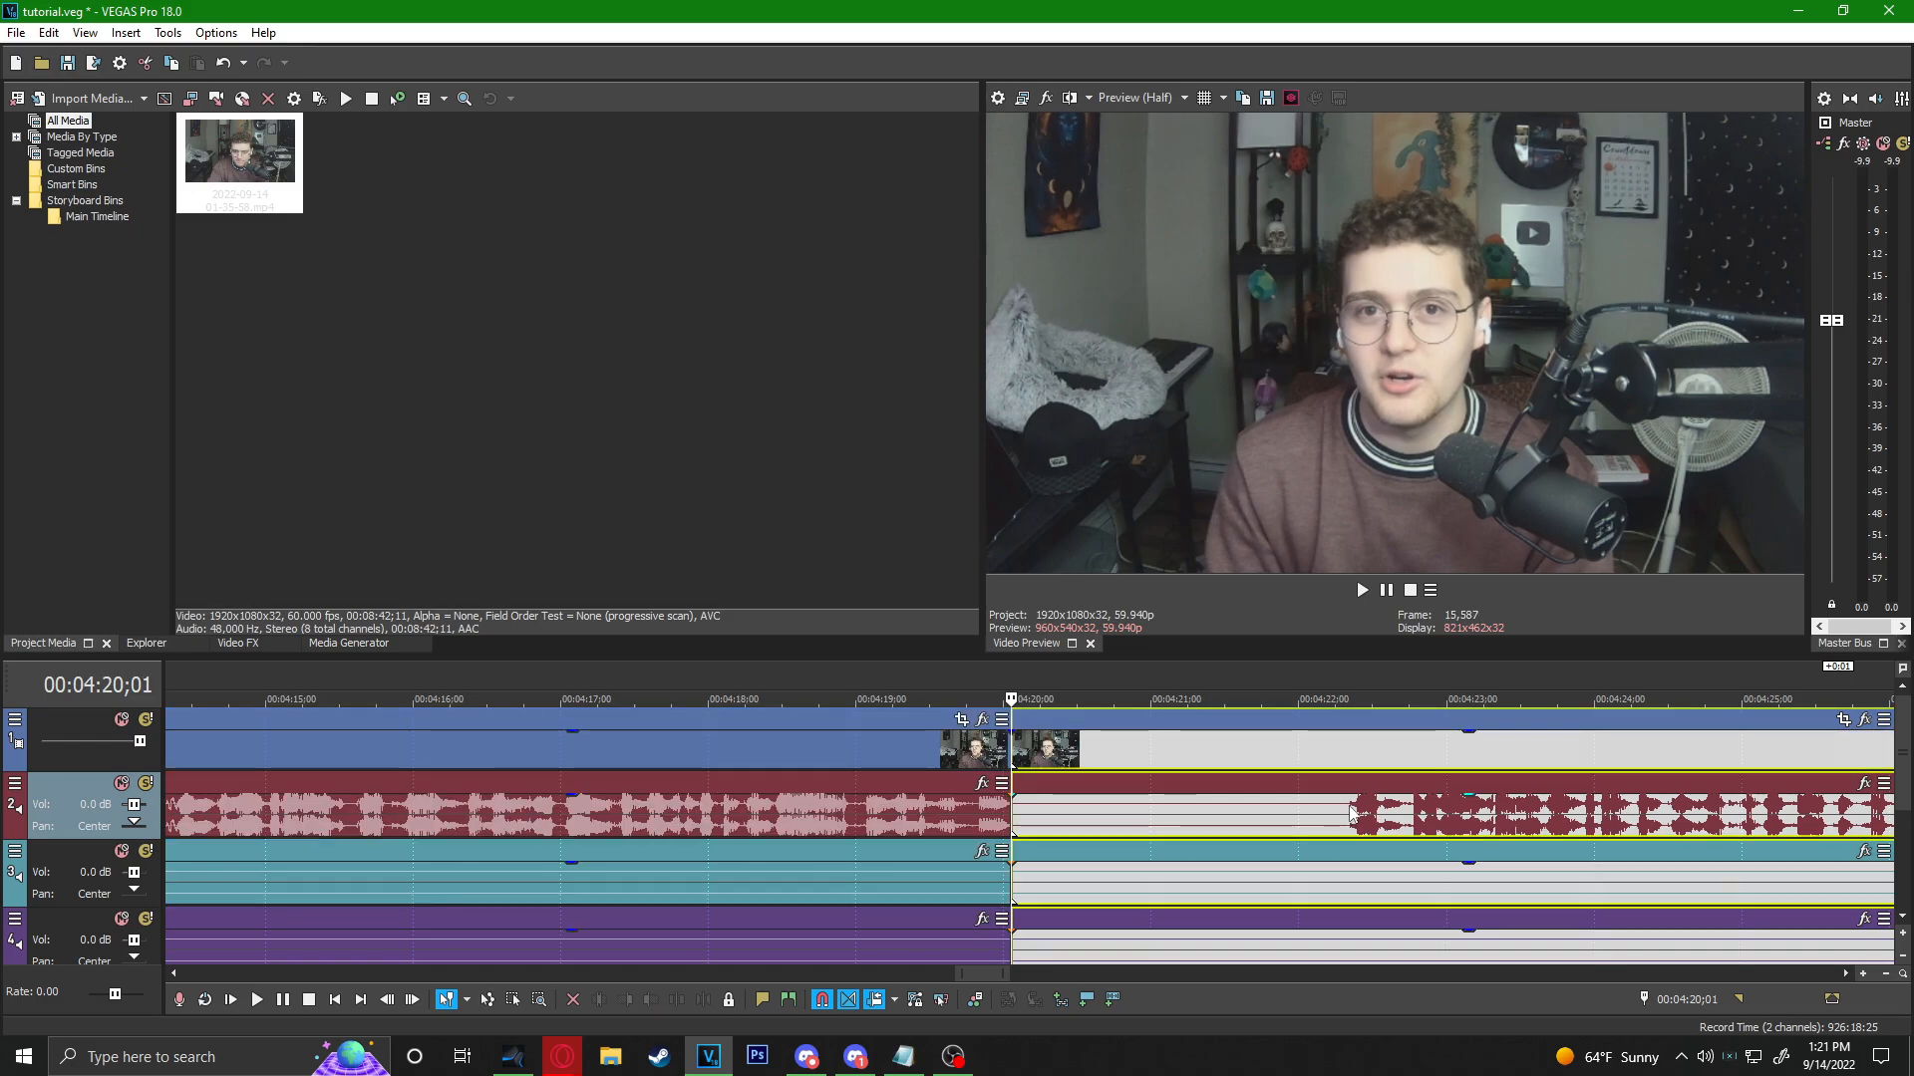
{"action": "left_click", "coordinate": [1350, 815]}
{"action": "key", "text": "s"}
Delete the silent segment between 00:04:20;01 and about 00:04:22;10 from all tracks with Auto Ripple on.
{"action": "left_click", "coordinate": [1273, 830]}
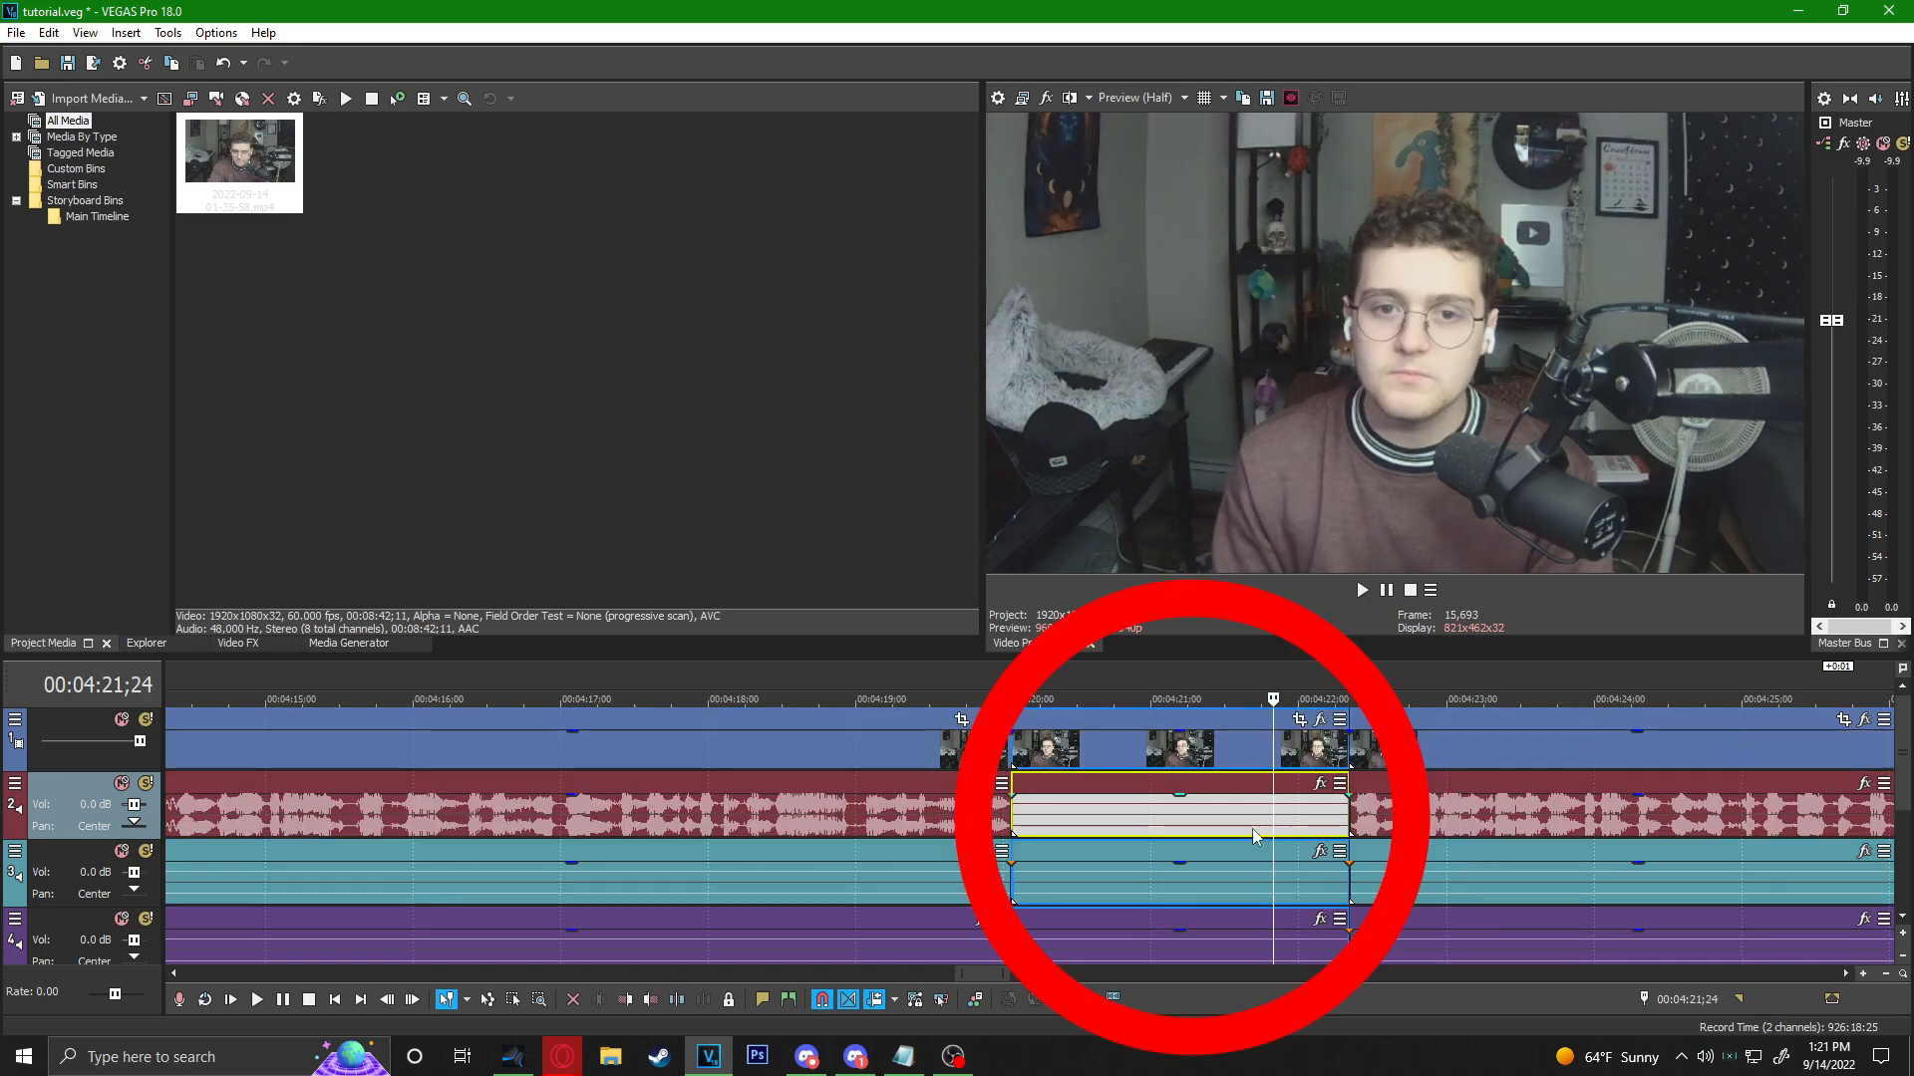
{"action": "left_click", "coordinate": [1002, 815]}
{"action": "left_click", "coordinate": [1344, 823]}
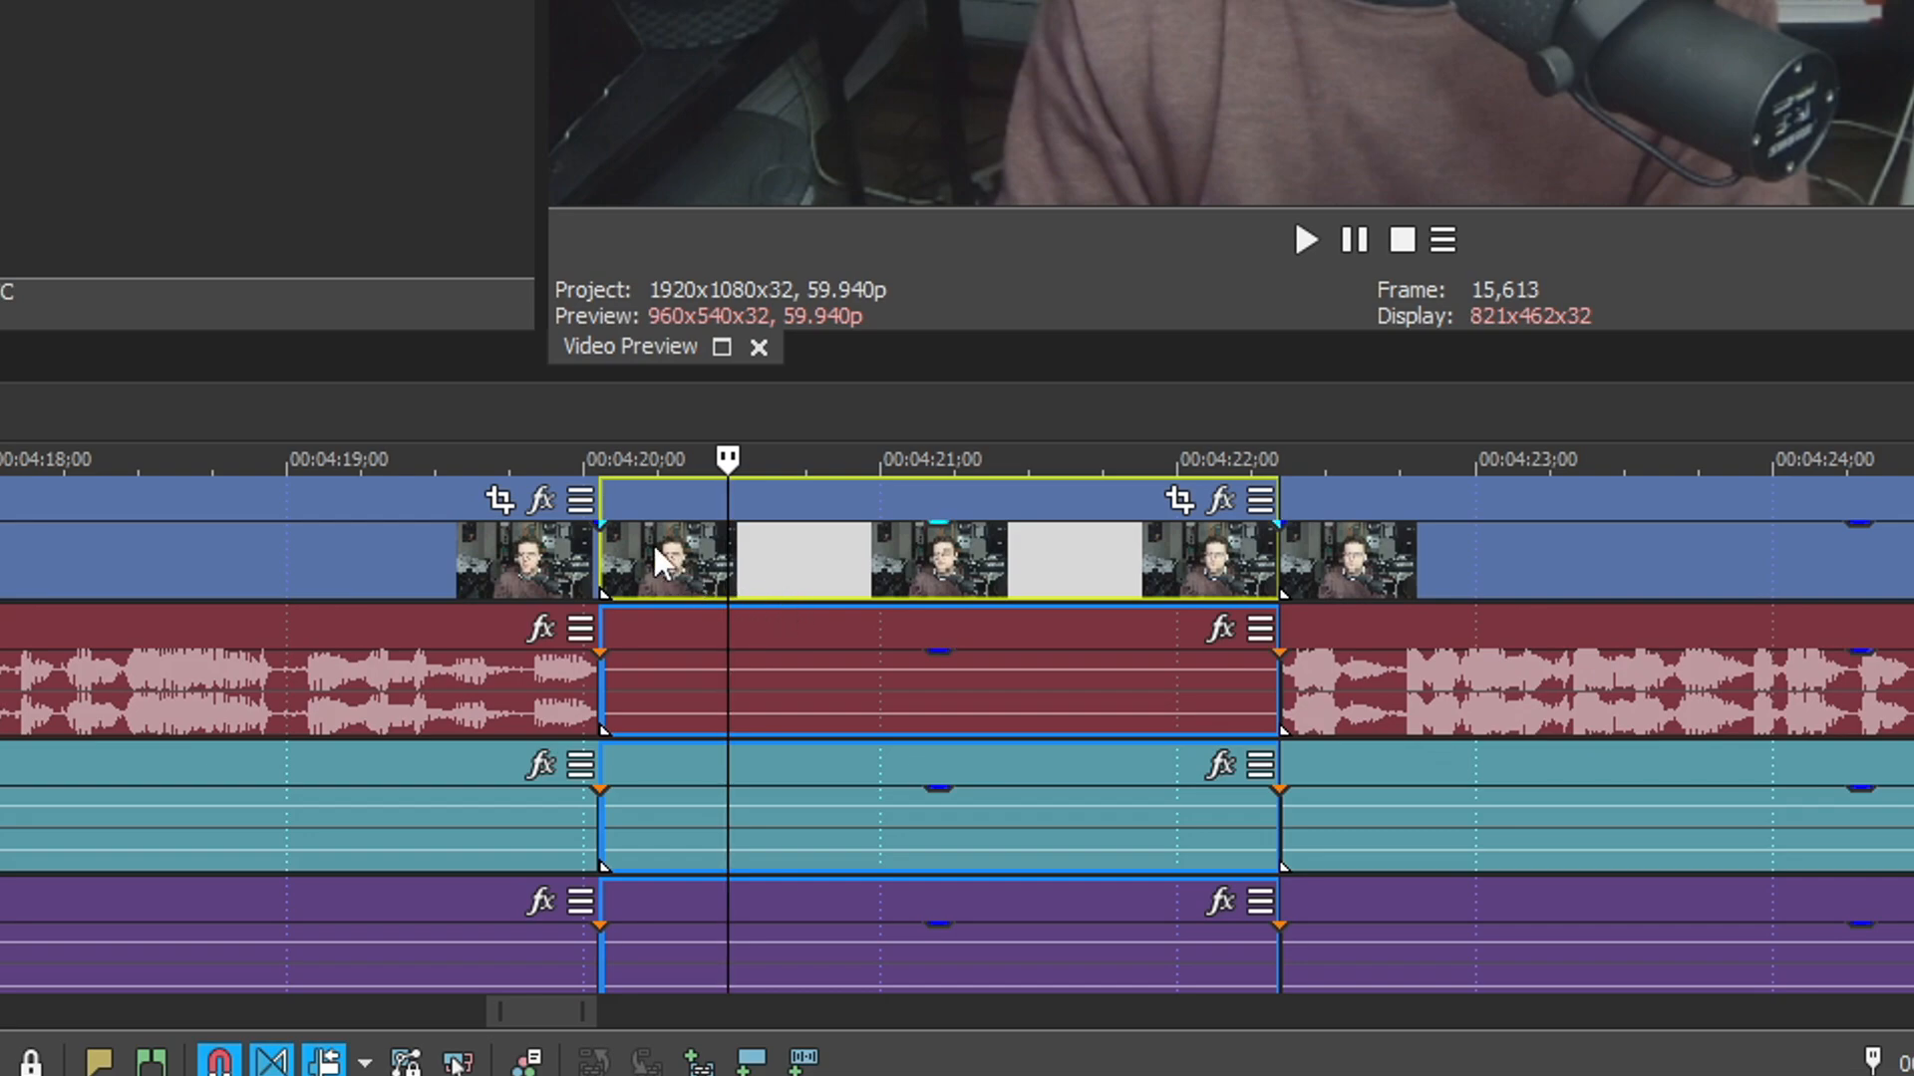
{"action": "key", "text": "Delete"}
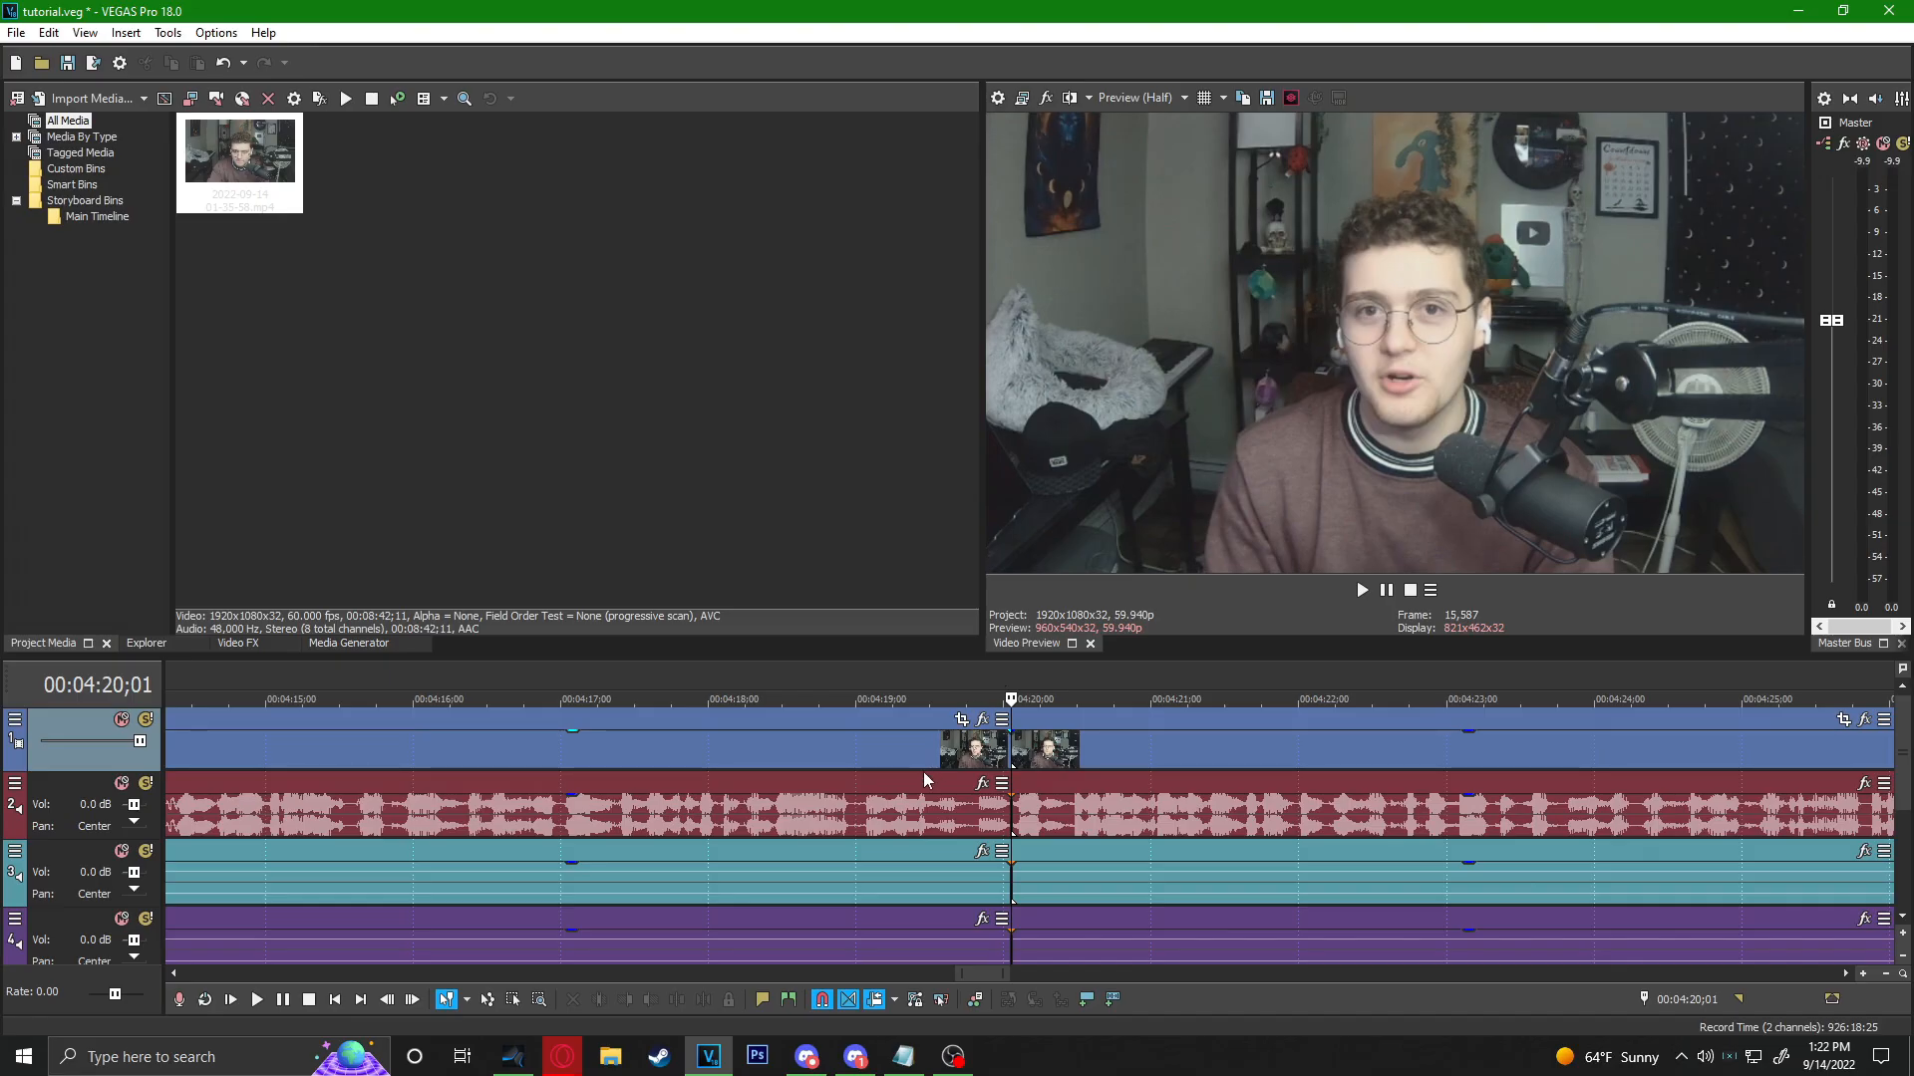
Play back the join at 00:04:20;01 from shortly before the cut.
{"action": "left_click", "coordinate": [1015, 745]}
{"action": "scroll", "coordinate": [1015, 745], "scroll_direction": "up", "scroll_amount": 5}
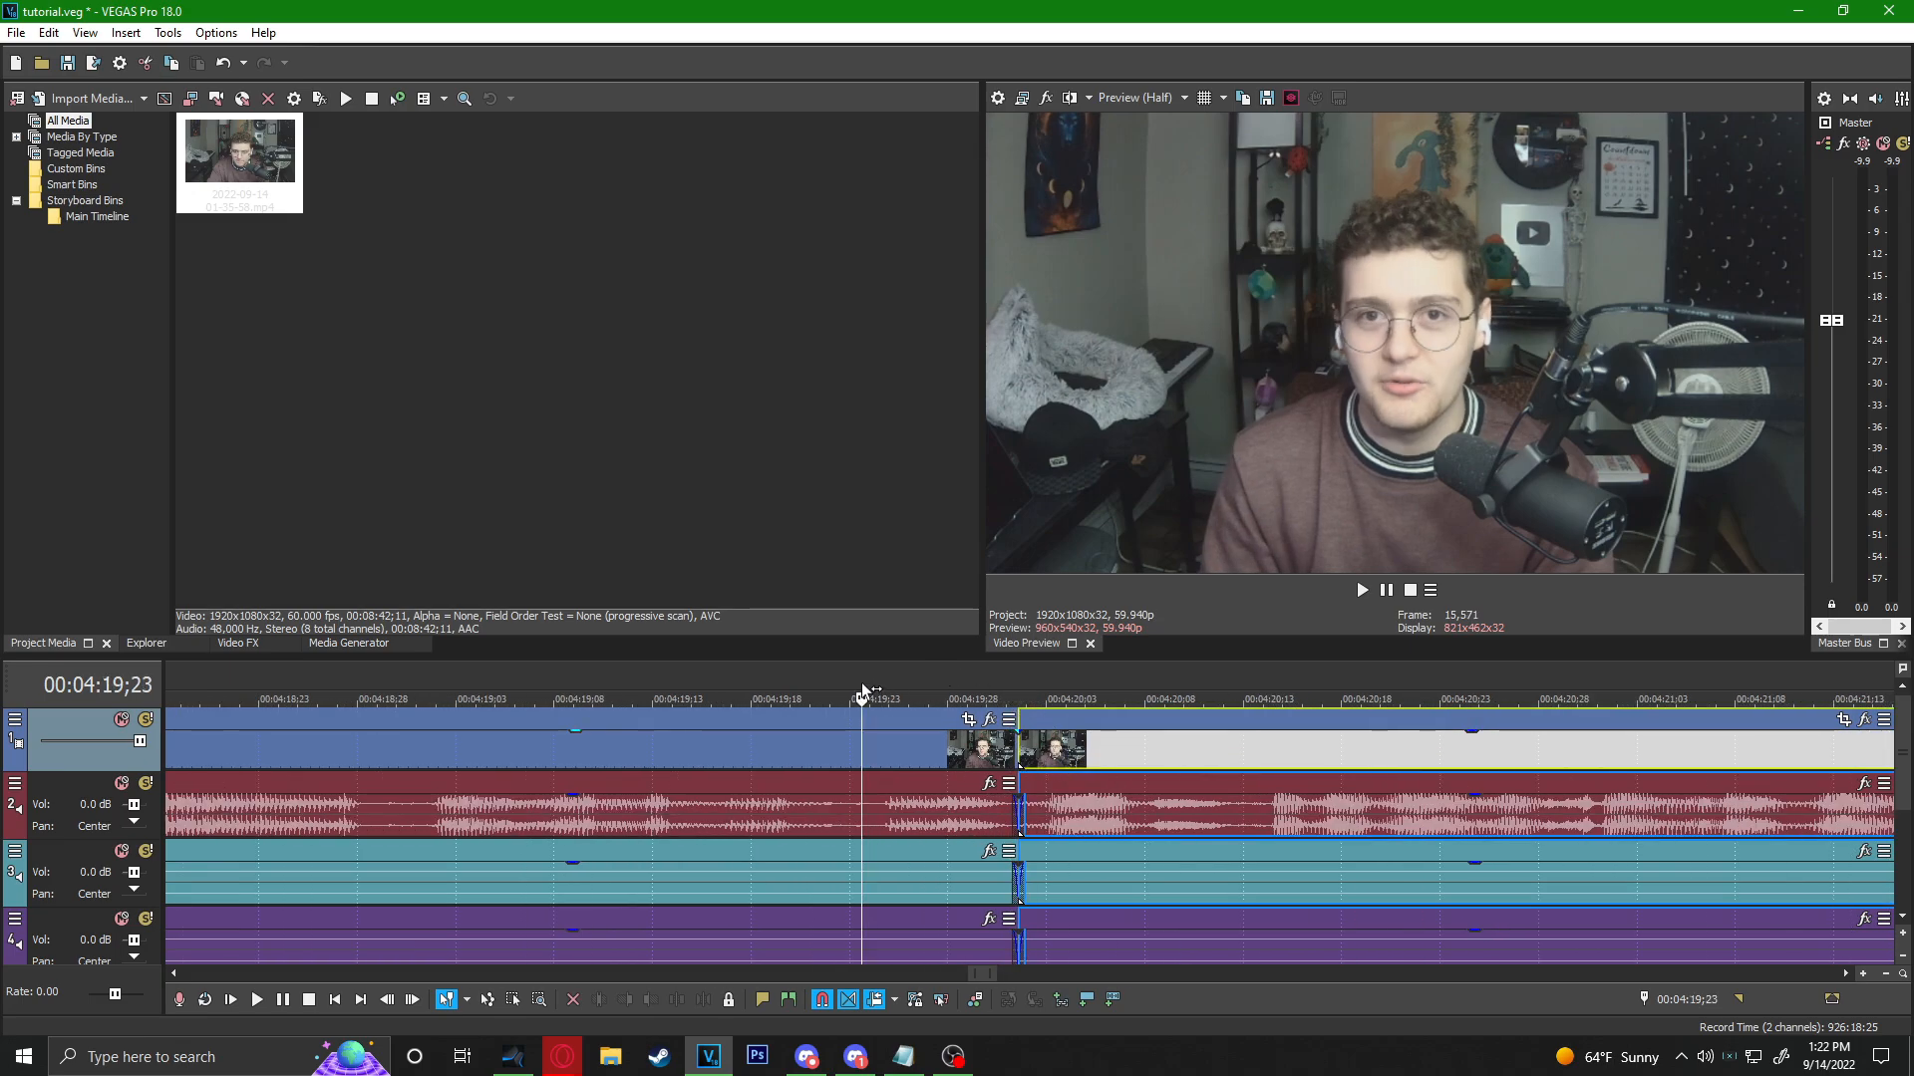
{"action": "scroll", "coordinate": [864, 696], "scroll_direction": "down", "scroll_amount": 5}
{"action": "left_click", "coordinate": [917, 678]}
{"action": "key", "text": "space"}
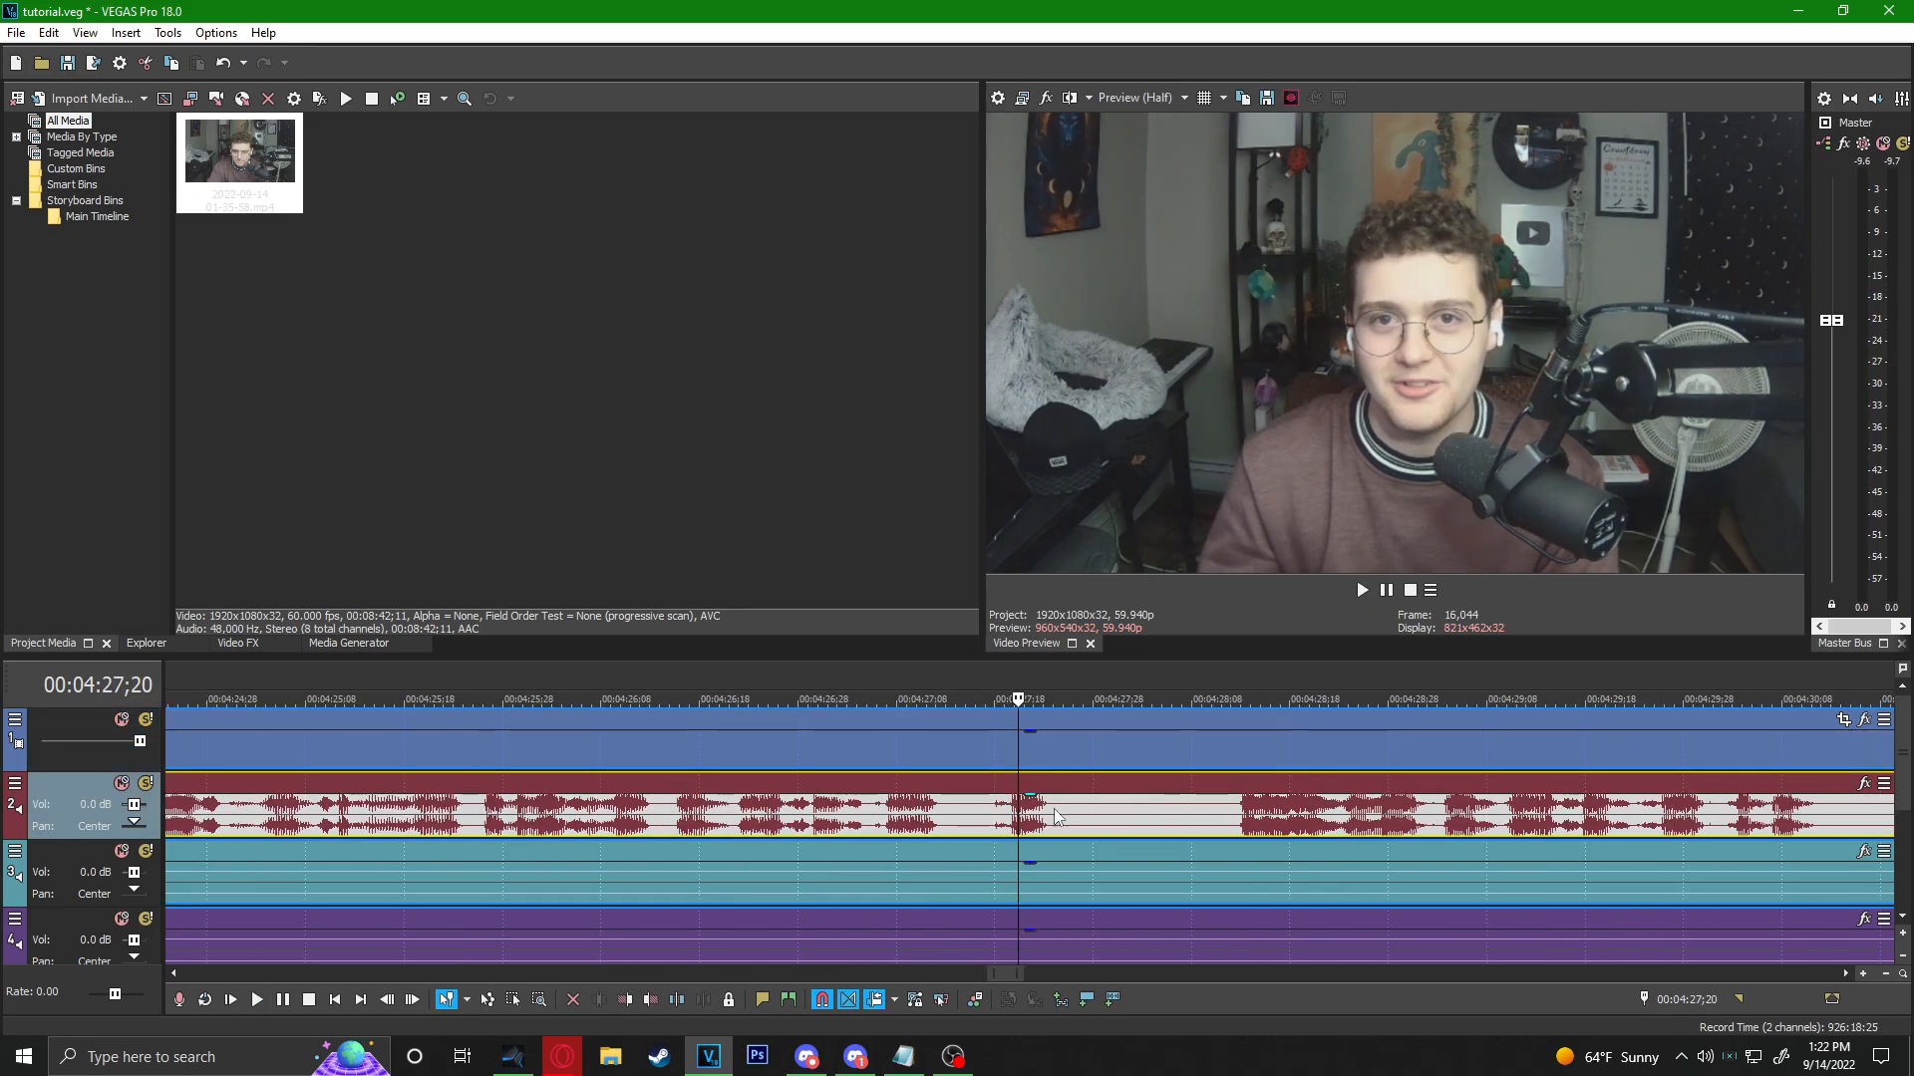
Split out the silent pause between about 00:04:27;23 and 00:04:28;13 on all tracks and ripple-delete it.
{"action": "left_click", "coordinate": [1047, 812]}
{"action": "key", "text": "s"}
{"action": "left_click", "coordinate": [1239, 810]}
{"action": "key", "text": "s"}
{"action": "left_click", "coordinate": [1226, 807]}
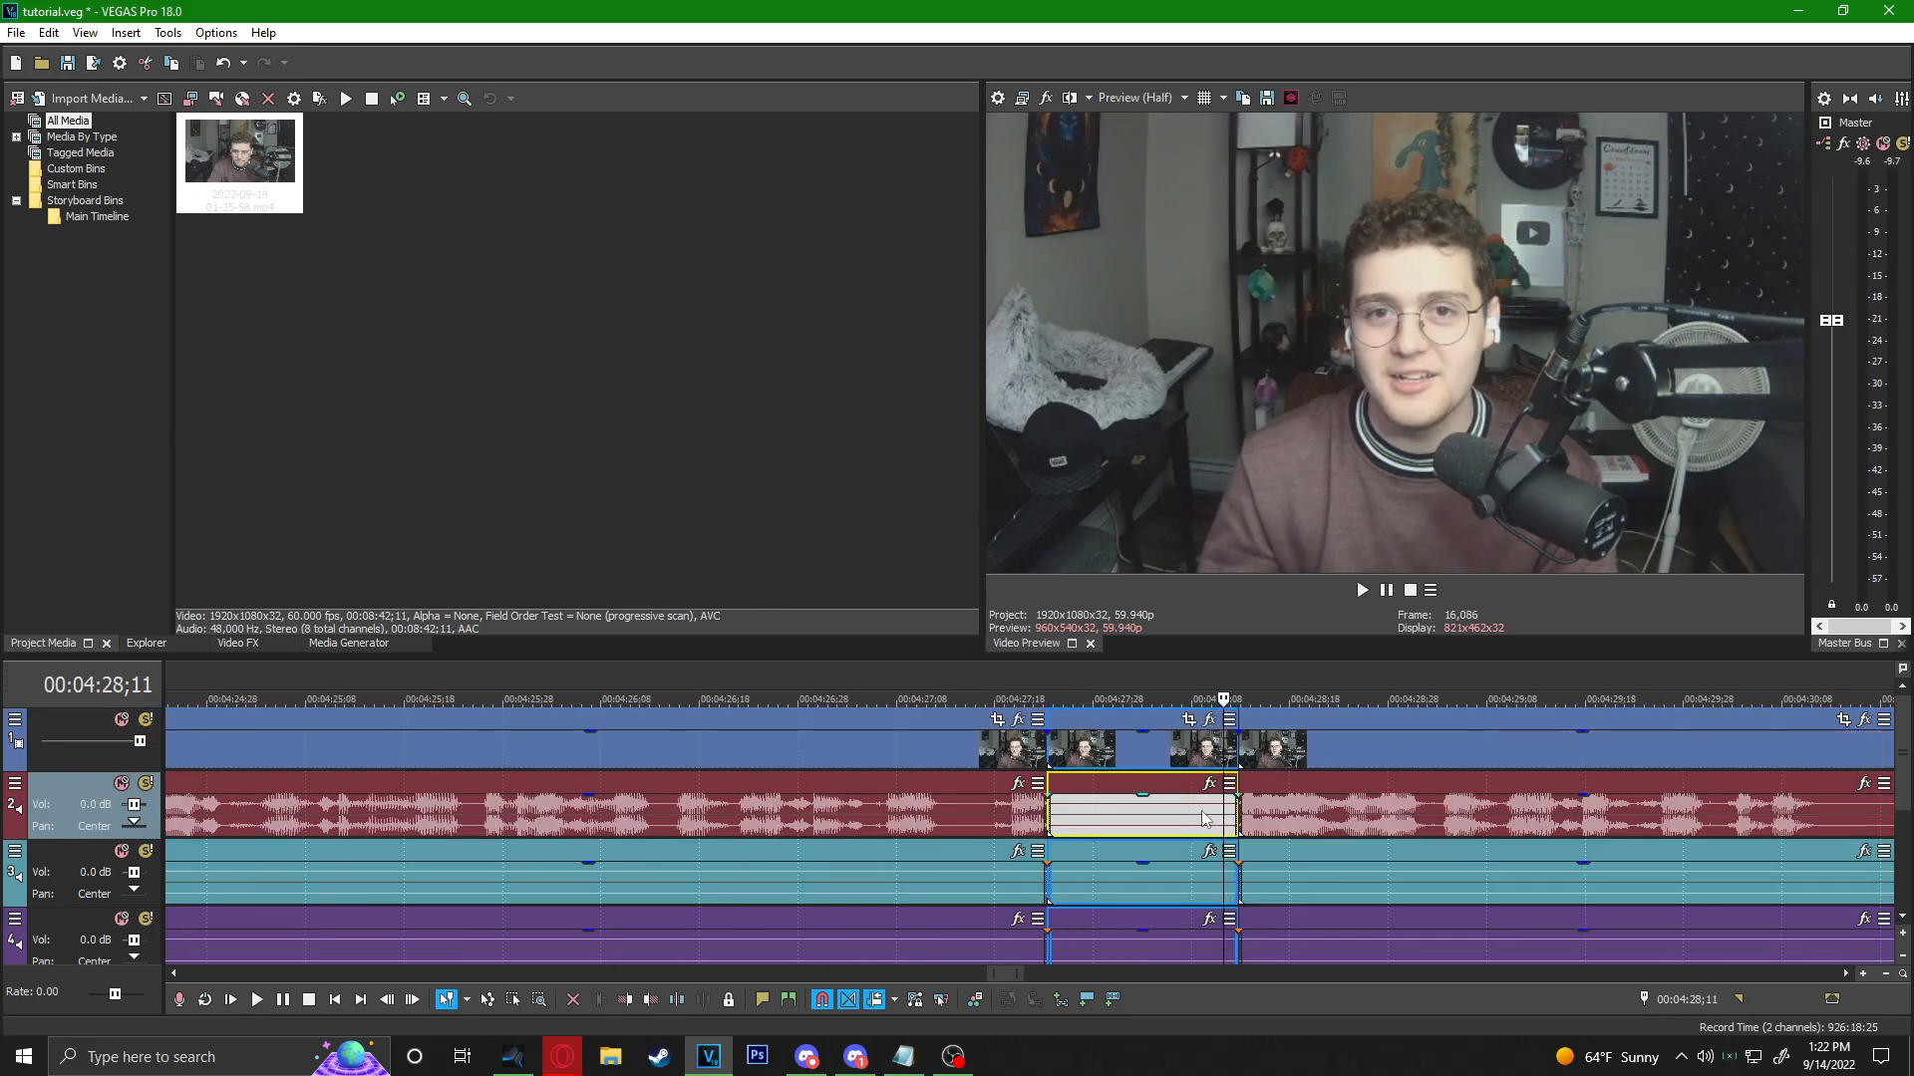
{"action": "key", "text": "Delete"}
Split all tracks at both ends of the next pause, at 00:04:29;21 and 00:04:32;04, and undo the splits.
{"action": "scroll", "coordinate": [1231, 882], "scroll_direction": "down", "scroll_amount": 3}
{"action": "left_click", "coordinate": [1233, 815]}
{"action": "scroll", "coordinate": [1233, 816], "scroll_direction": "up", "scroll_amount": 2}
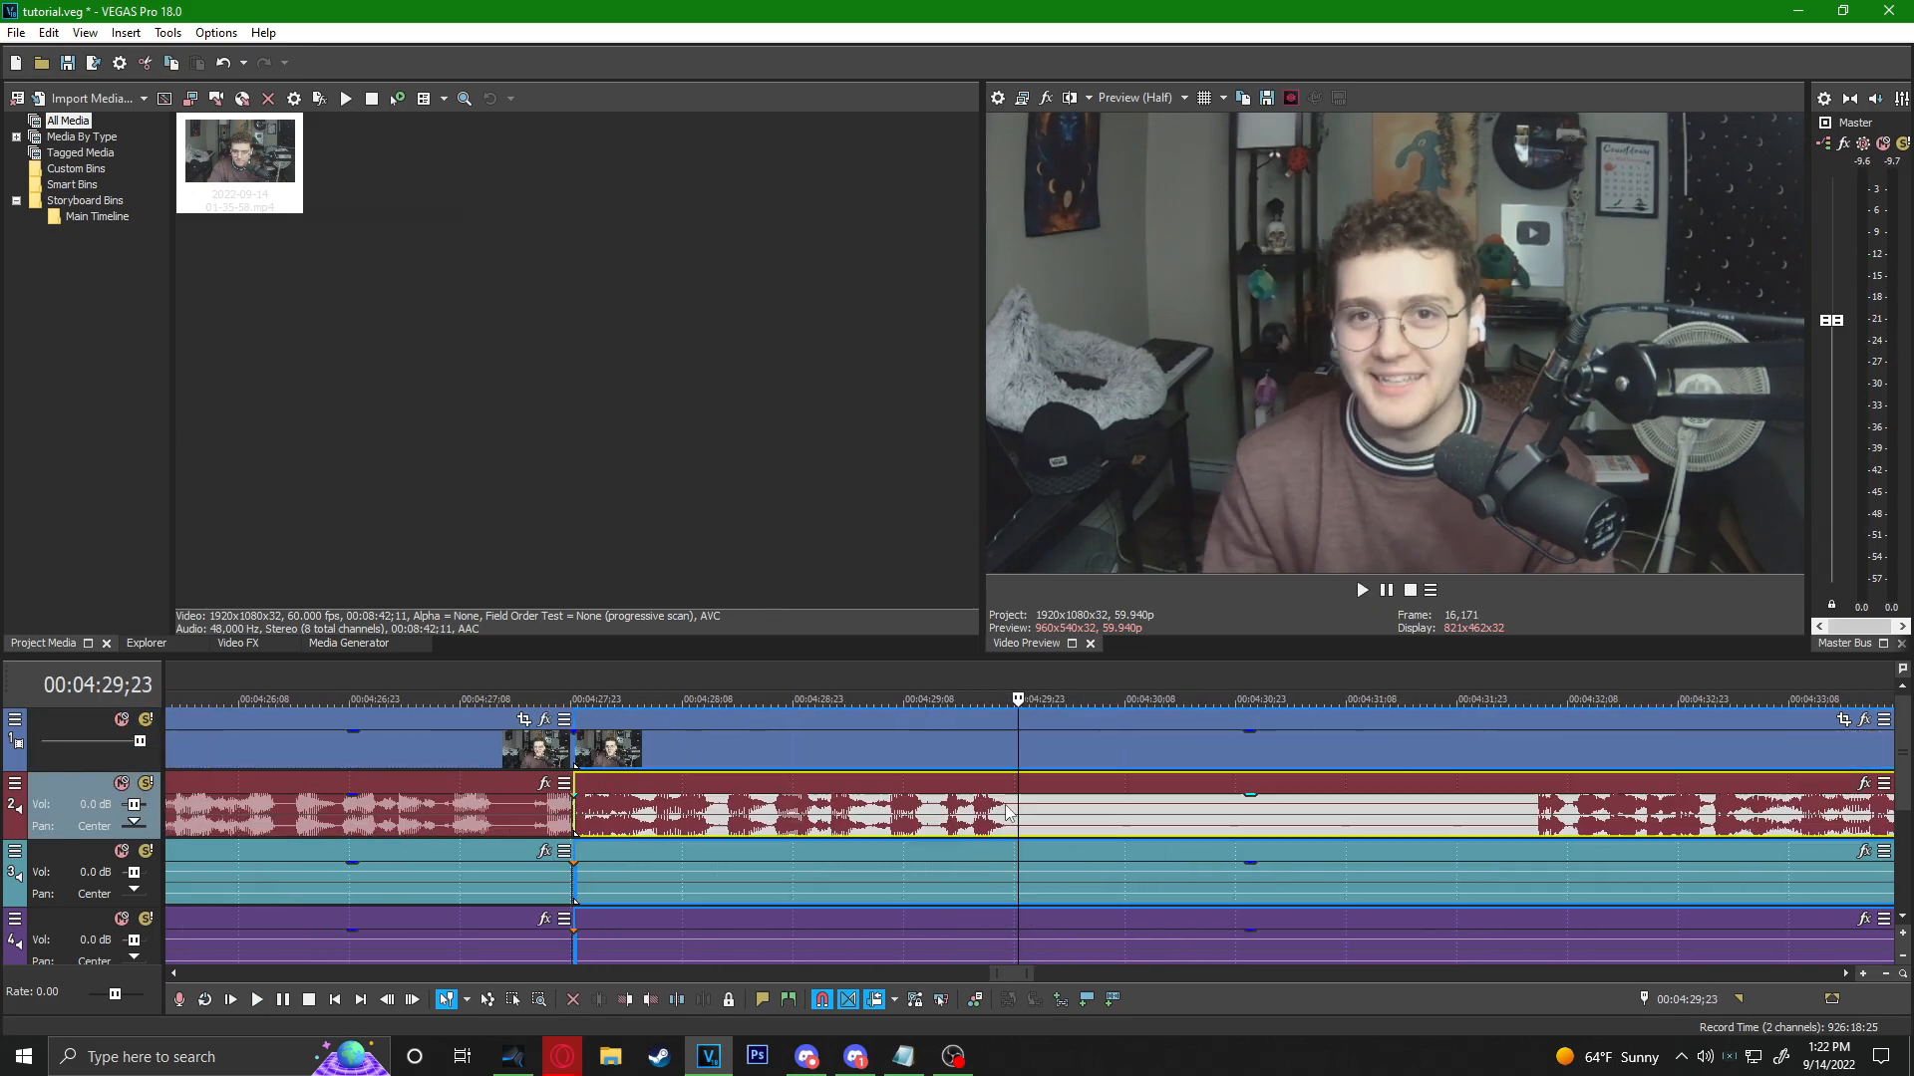
{"action": "left_click", "coordinate": [1004, 812]}
{"action": "key", "text": "s"}
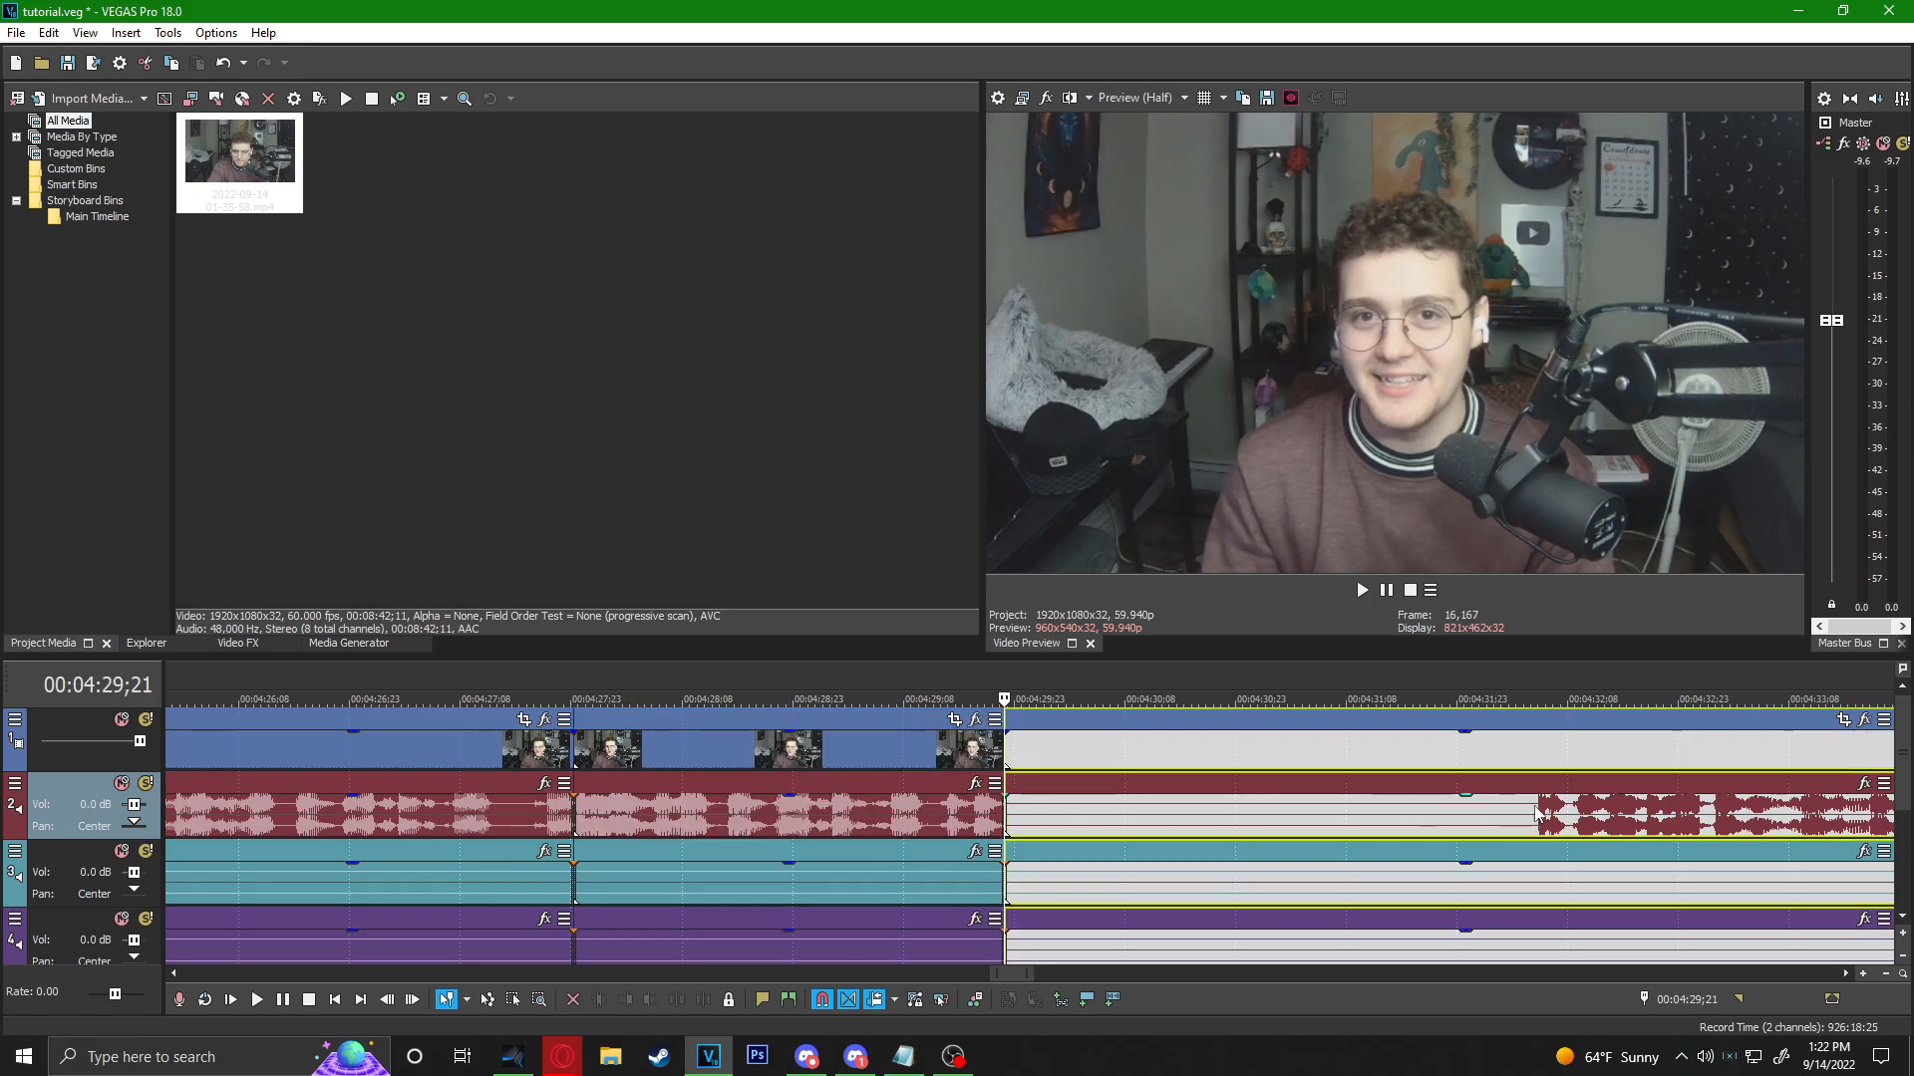
{"action": "left_click", "coordinate": [1538, 812]}
{"action": "key", "text": "s"}
{"action": "left_click", "coordinate": [1194, 746]}
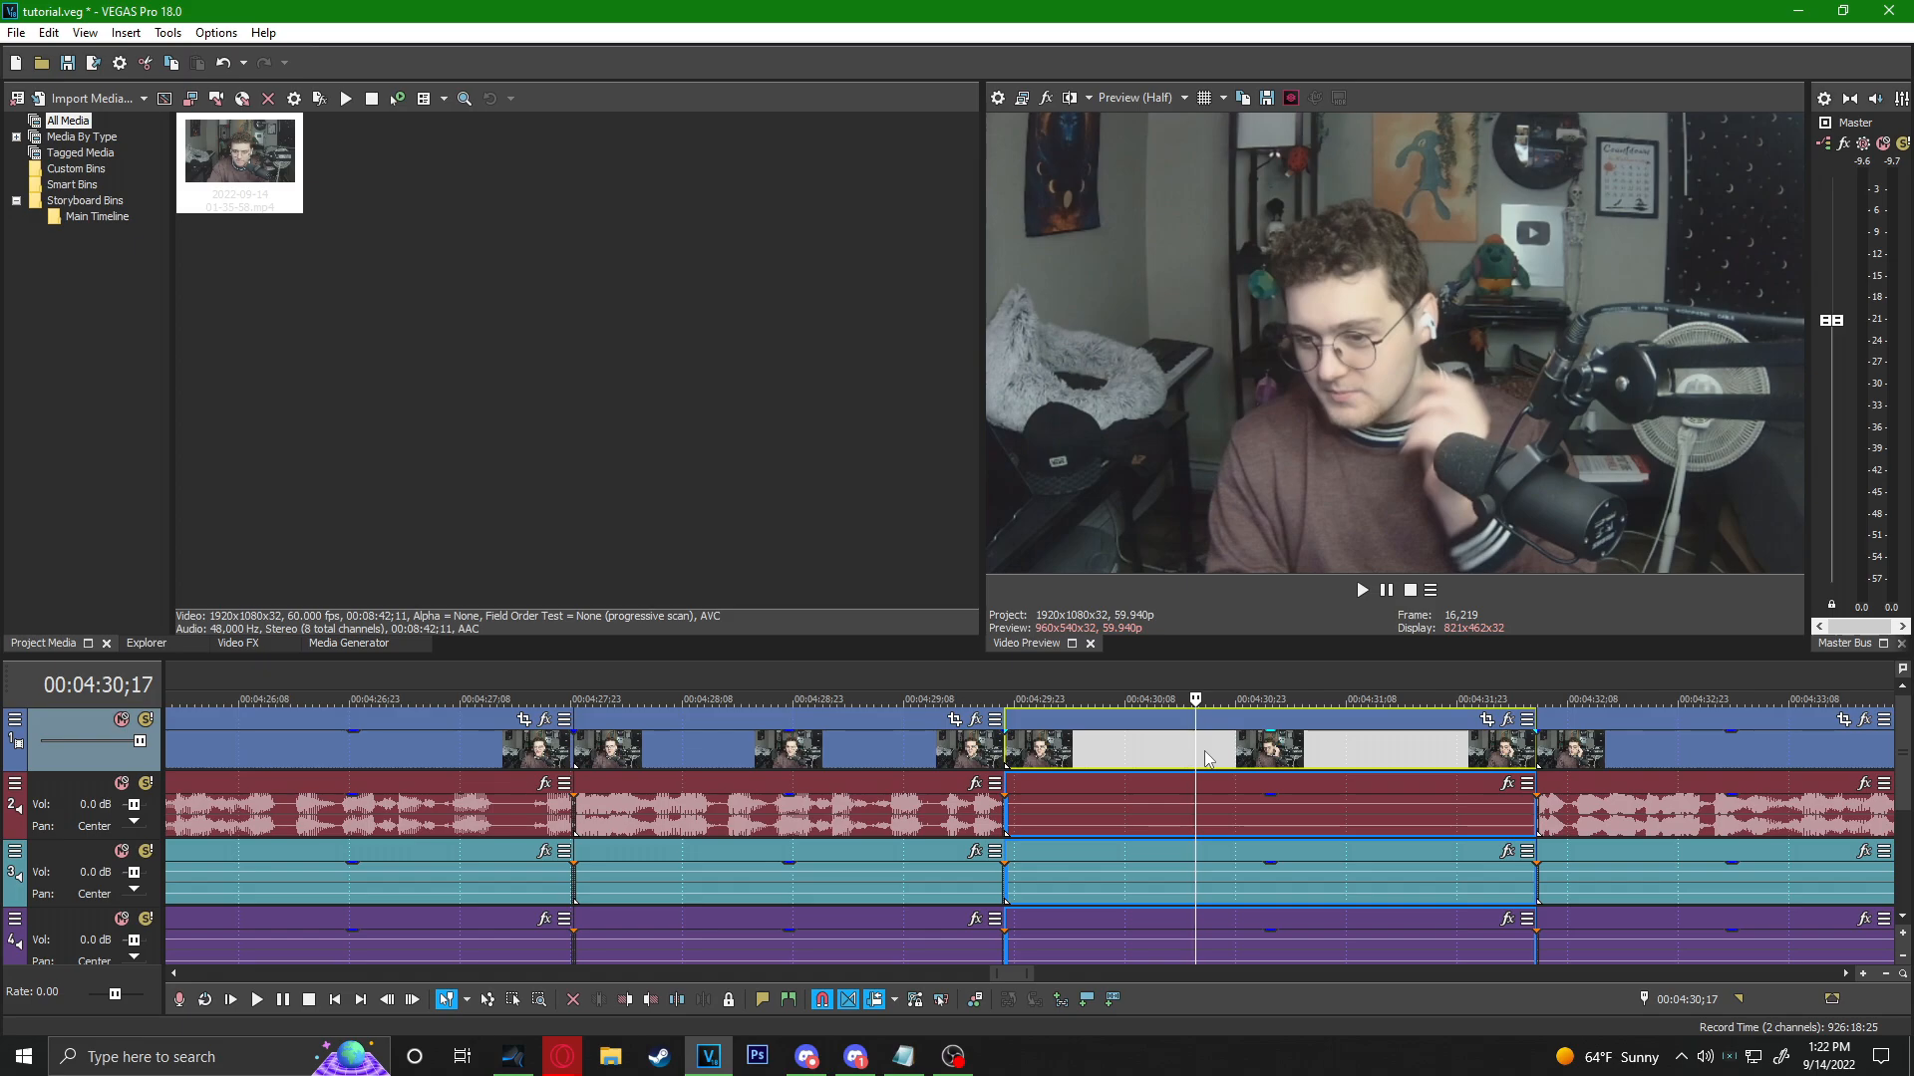
{"action": "key", "text": "ctrl+z"}
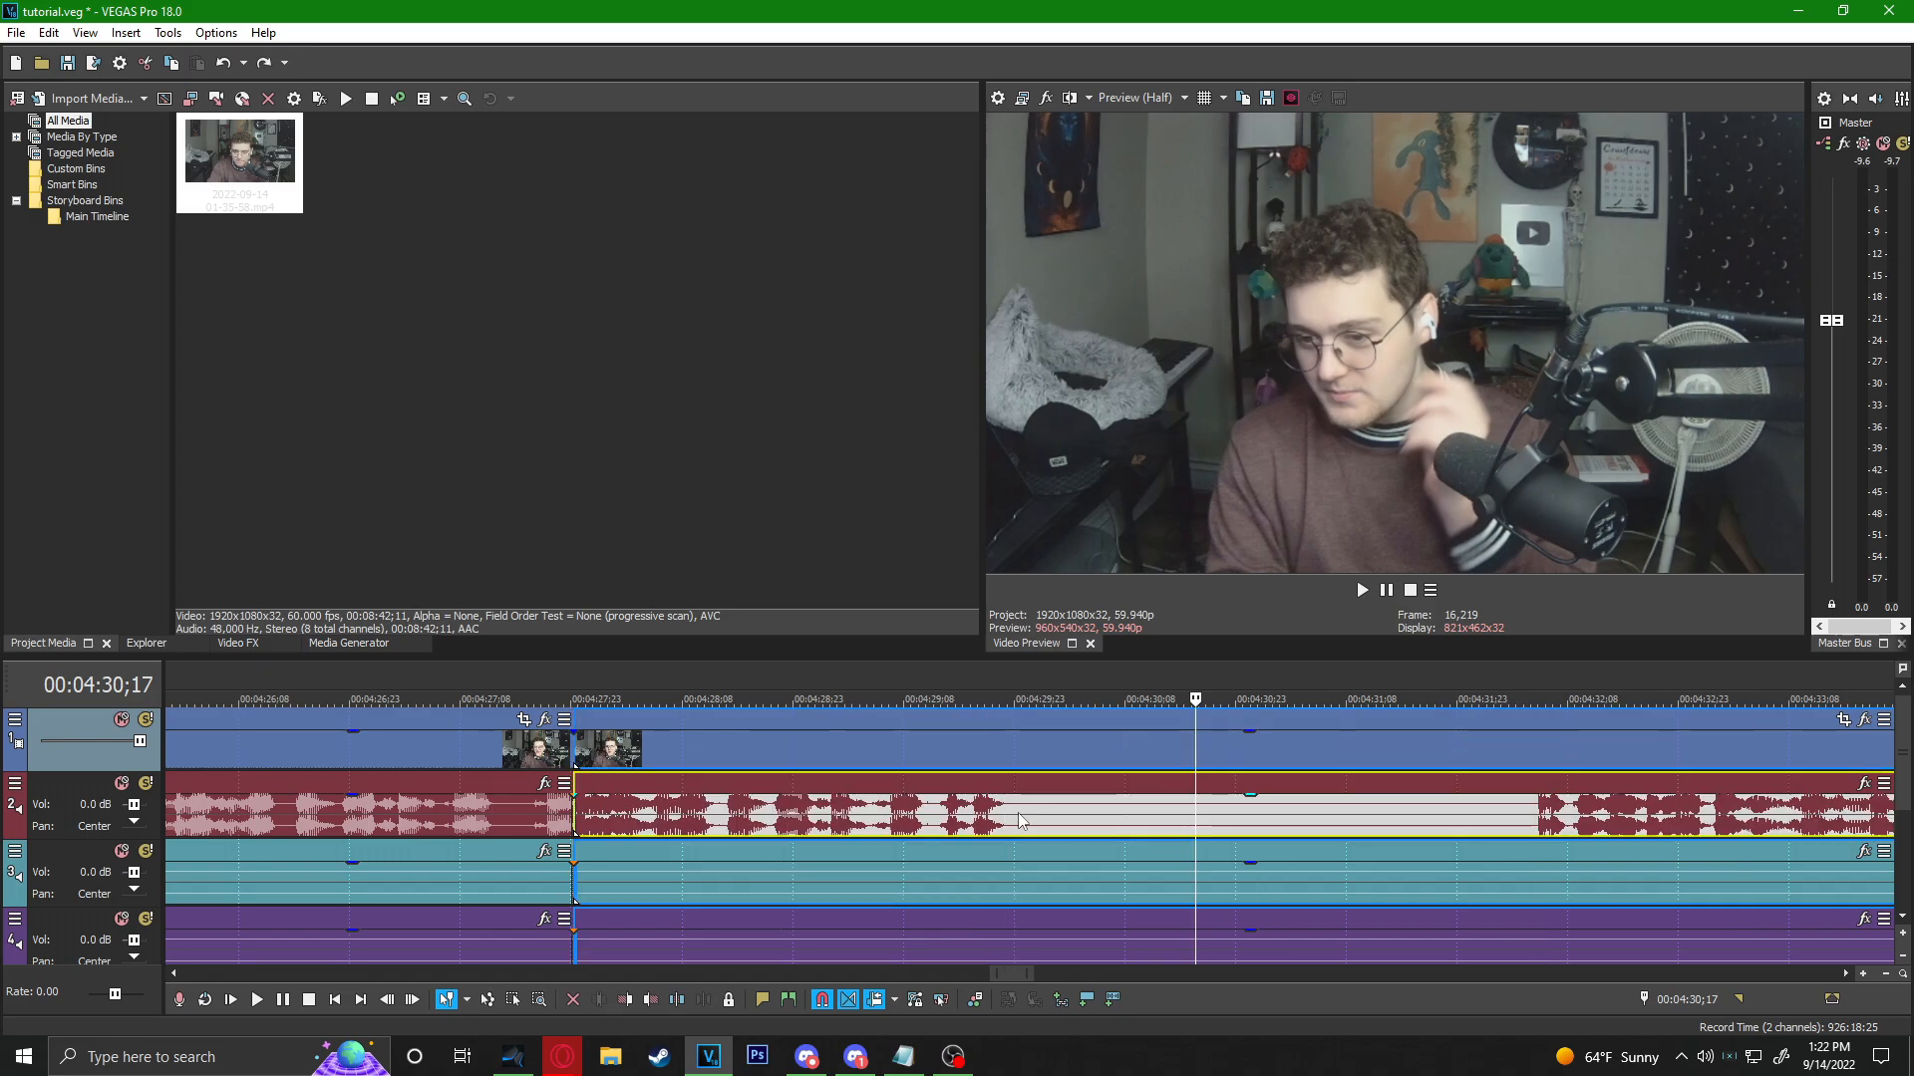
Split all tracks at 00:04:29;21 and ripple-trim the start of the following segment to 00:04:32;04.
{"action": "left_click", "coordinate": [1004, 815]}
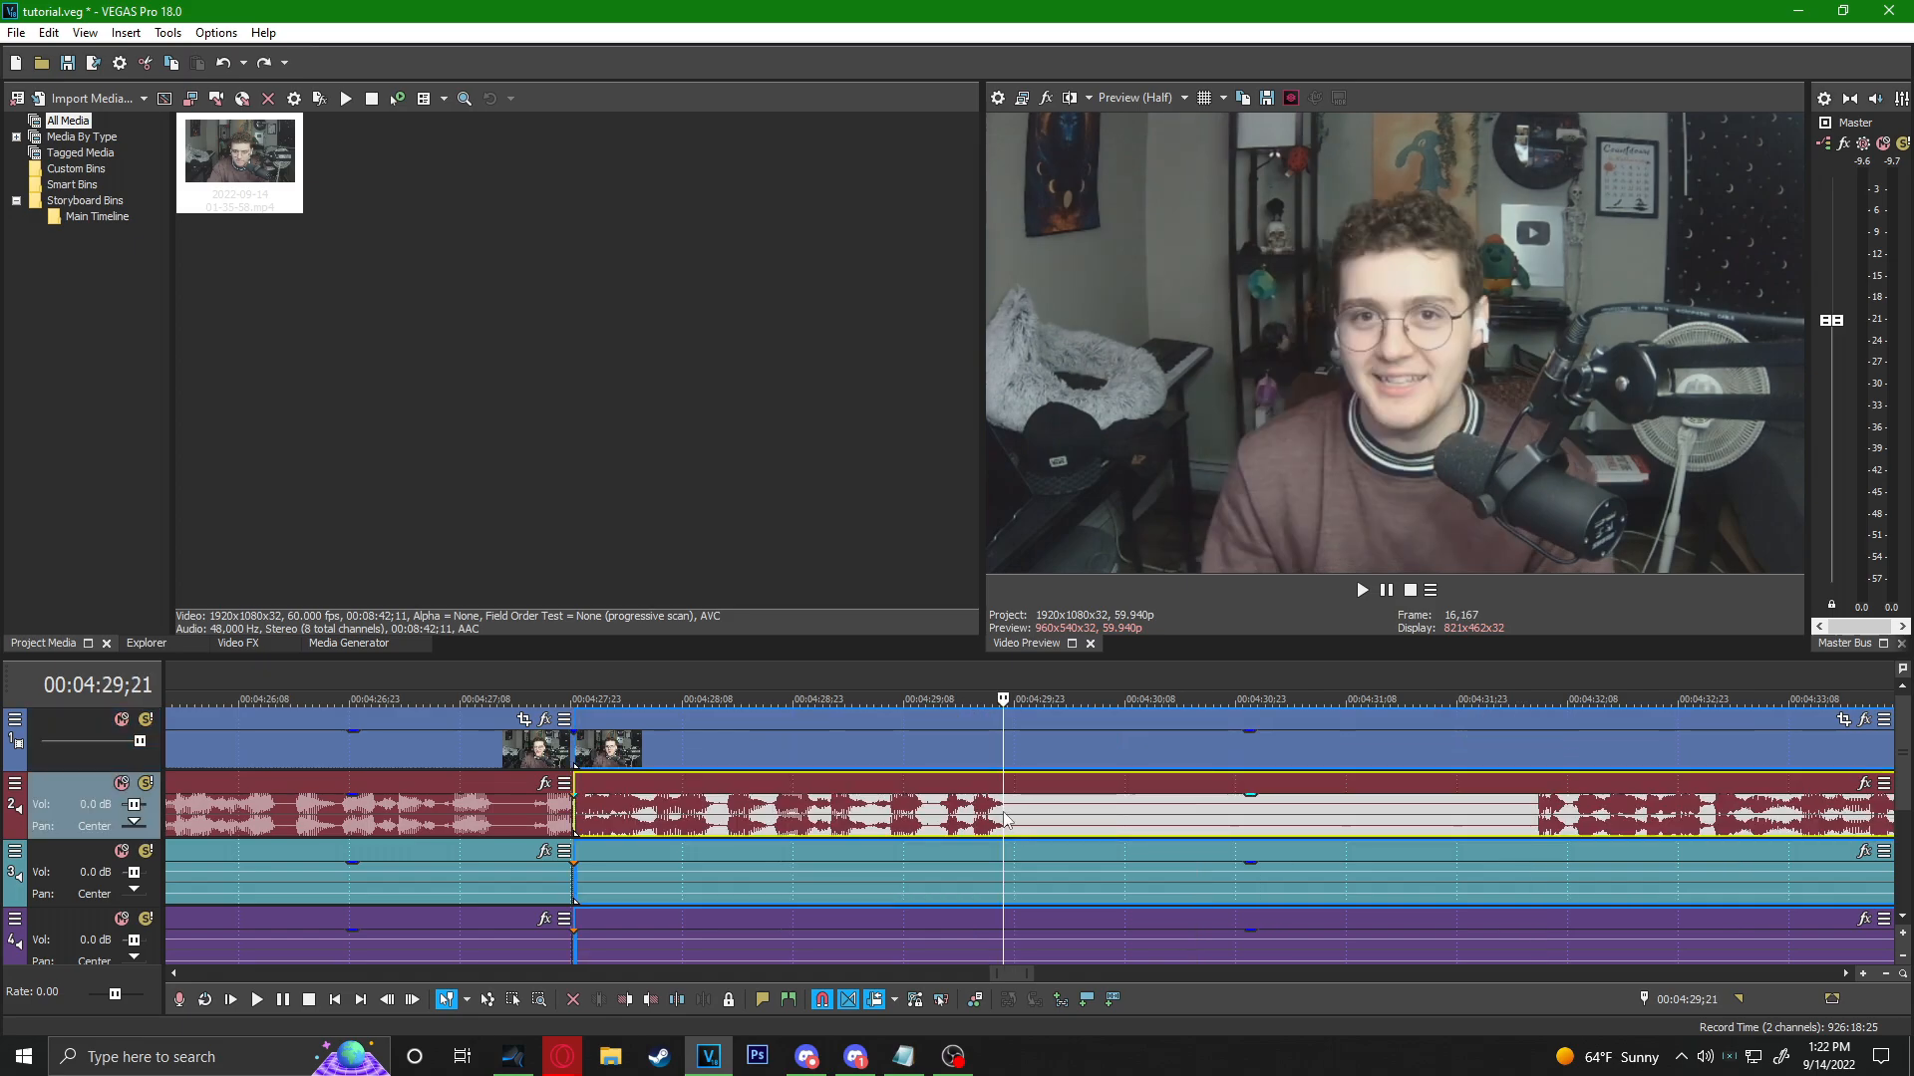
{"action": "key", "text": "s"}
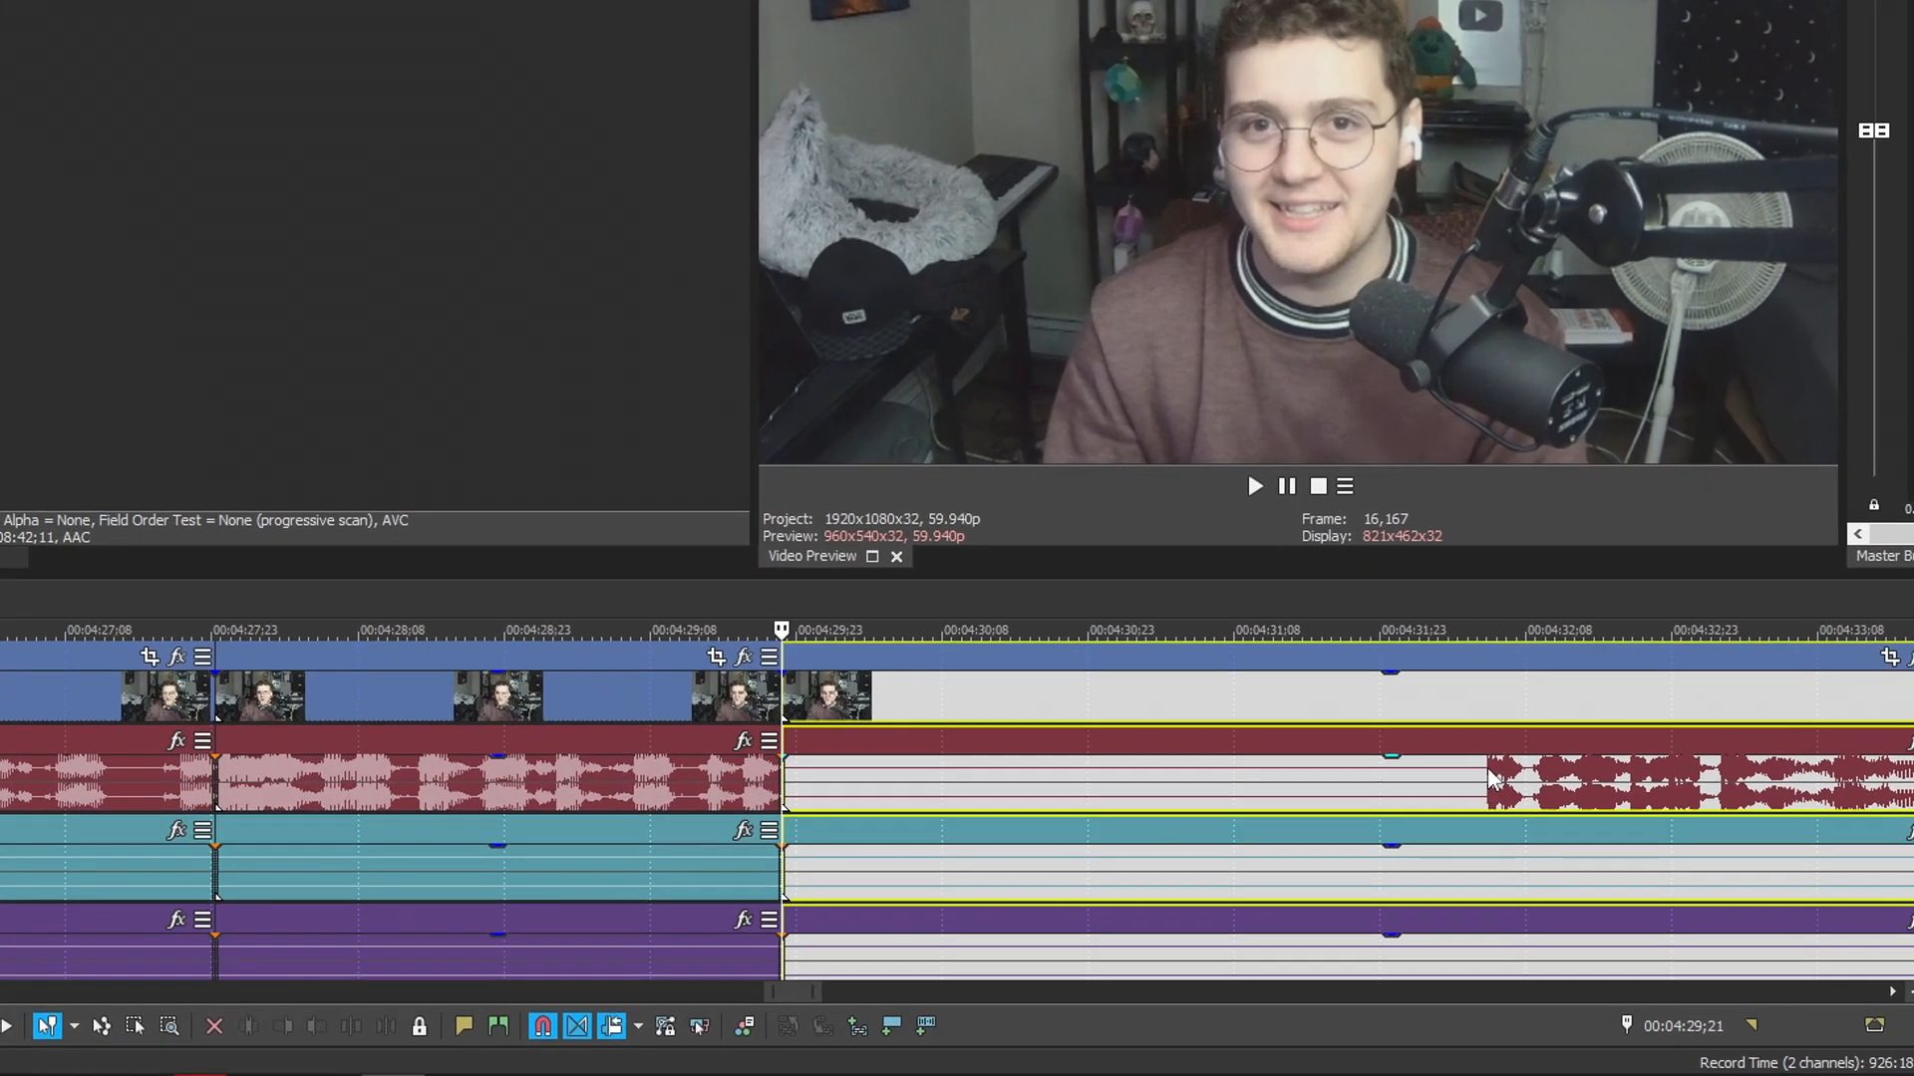
{"action": "left_click", "coordinate": [1538, 811]}
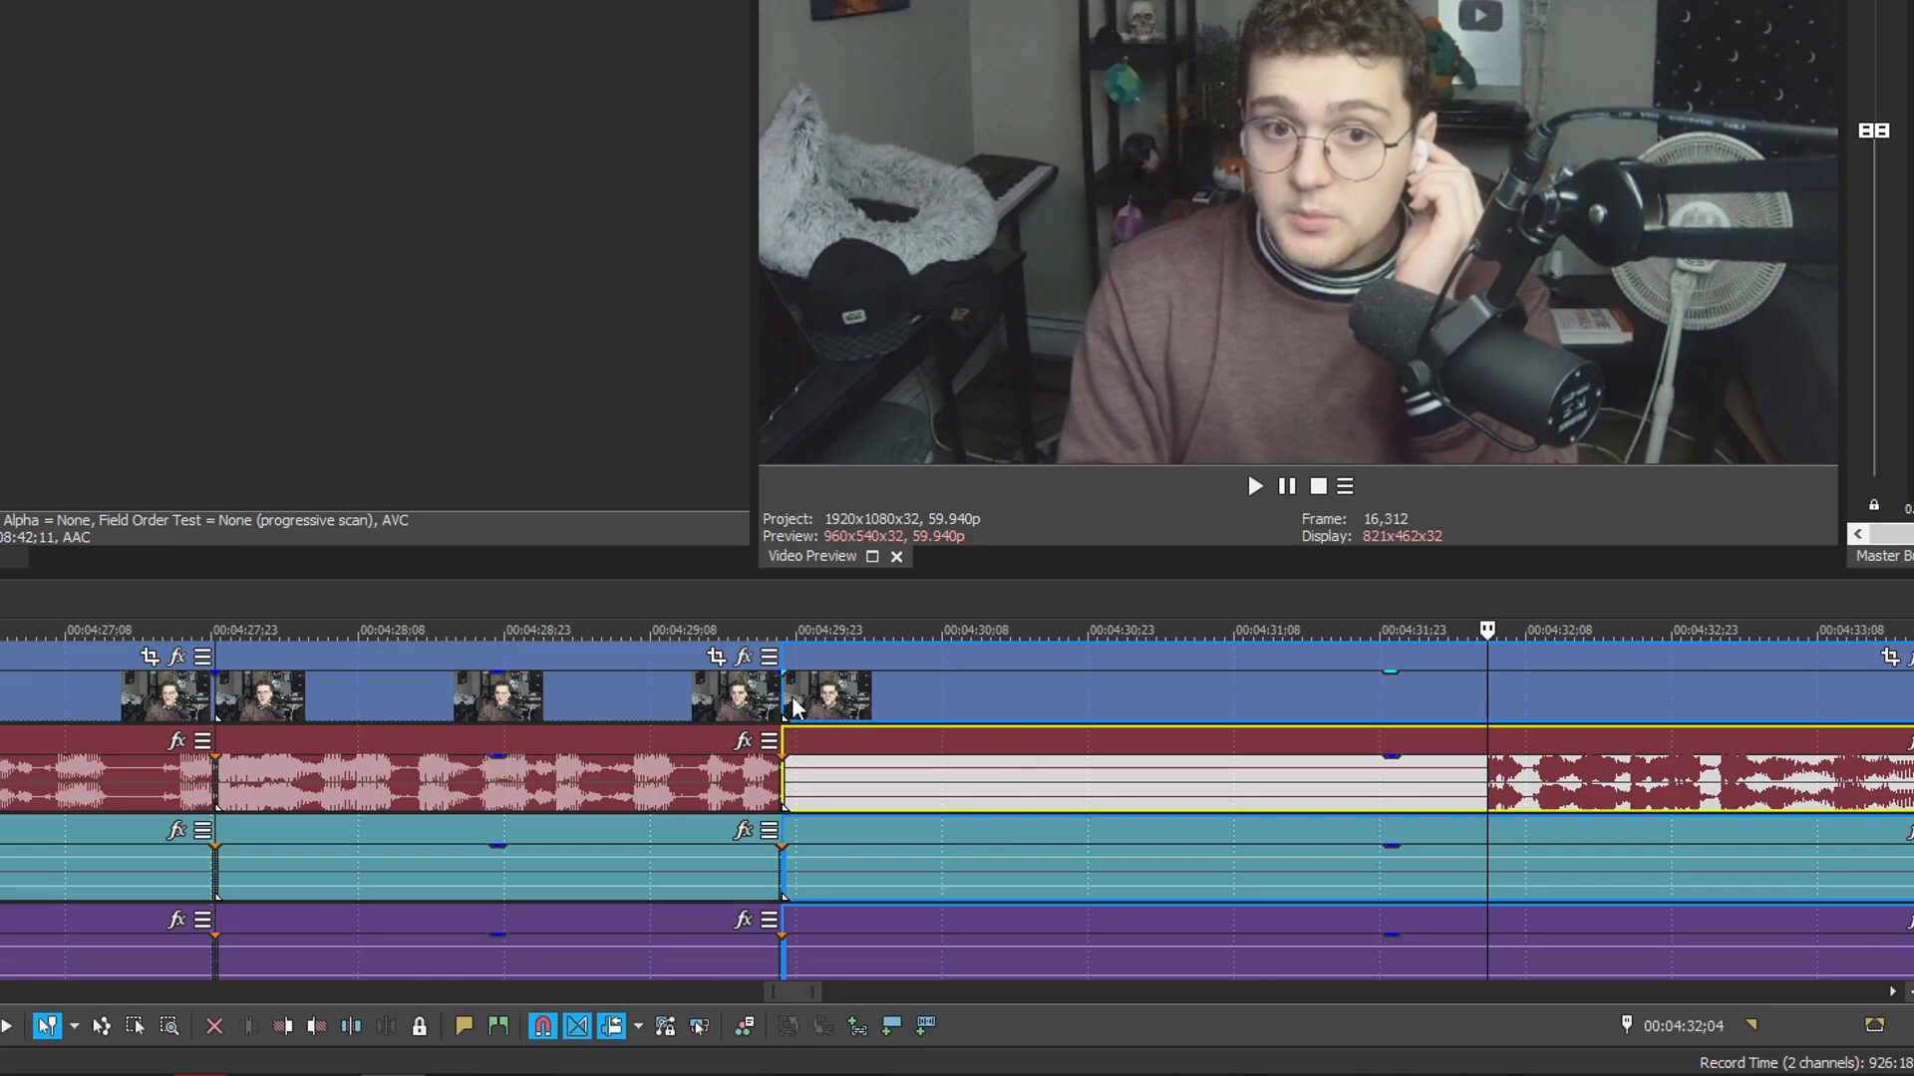
{"action": "key", "text": "alt+bracketleft"}
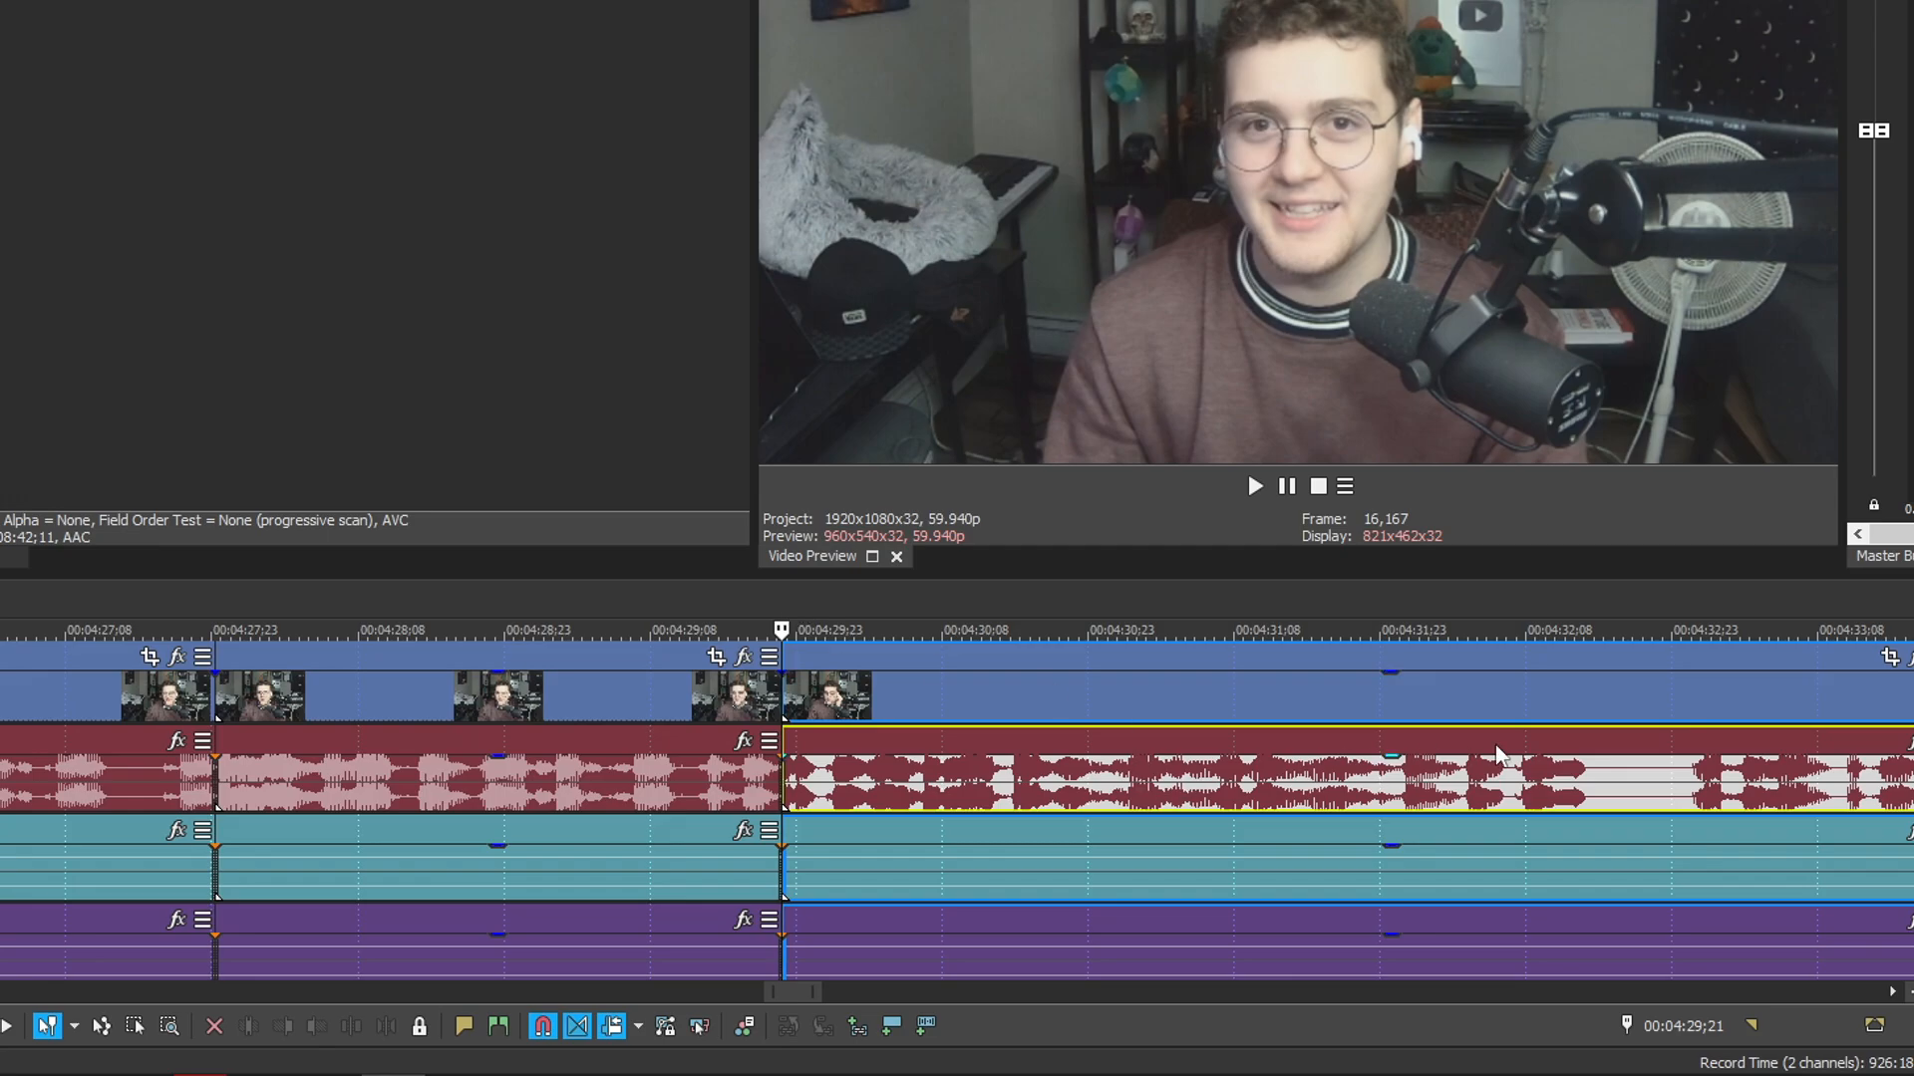
Split all tracks at 00:04:32;14 and ripple-trim the start of the following segment to about 00:04:32;25.
{"action": "left_click", "coordinate": [1585, 772]}
{"action": "key", "text": "s"}
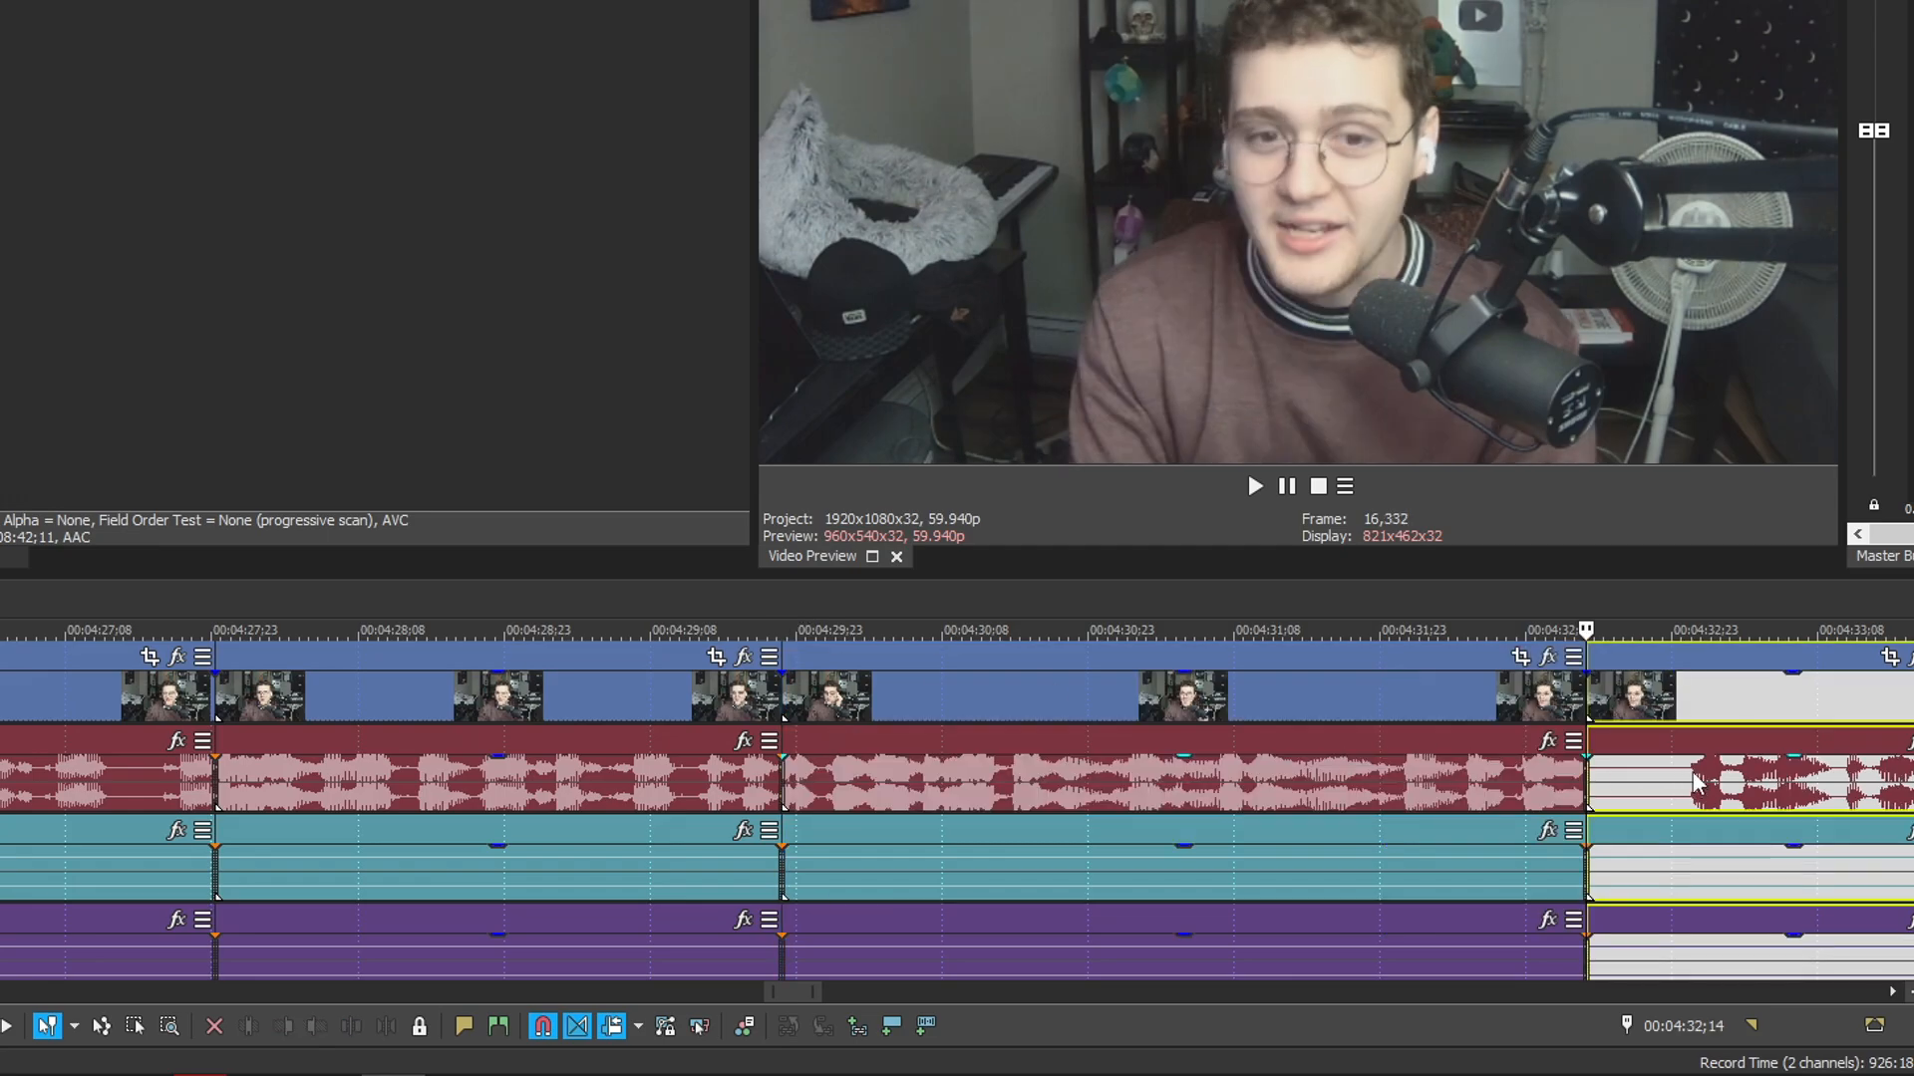
{"action": "left_click", "coordinate": [1692, 775]}
{"action": "key", "text": "alt+bracketleft"}
Split all tracks where the next stretch of speech ends, at about 00:04:35;08.
{"action": "left_click", "coordinate": [1898, 786]}
{"action": "scroll", "coordinate": [1260, 882], "scroll_direction": "down", "scroll_amount": 1}
{"action": "scroll", "coordinate": [1266, 857], "scroll_direction": "up", "scroll_amount": 1}
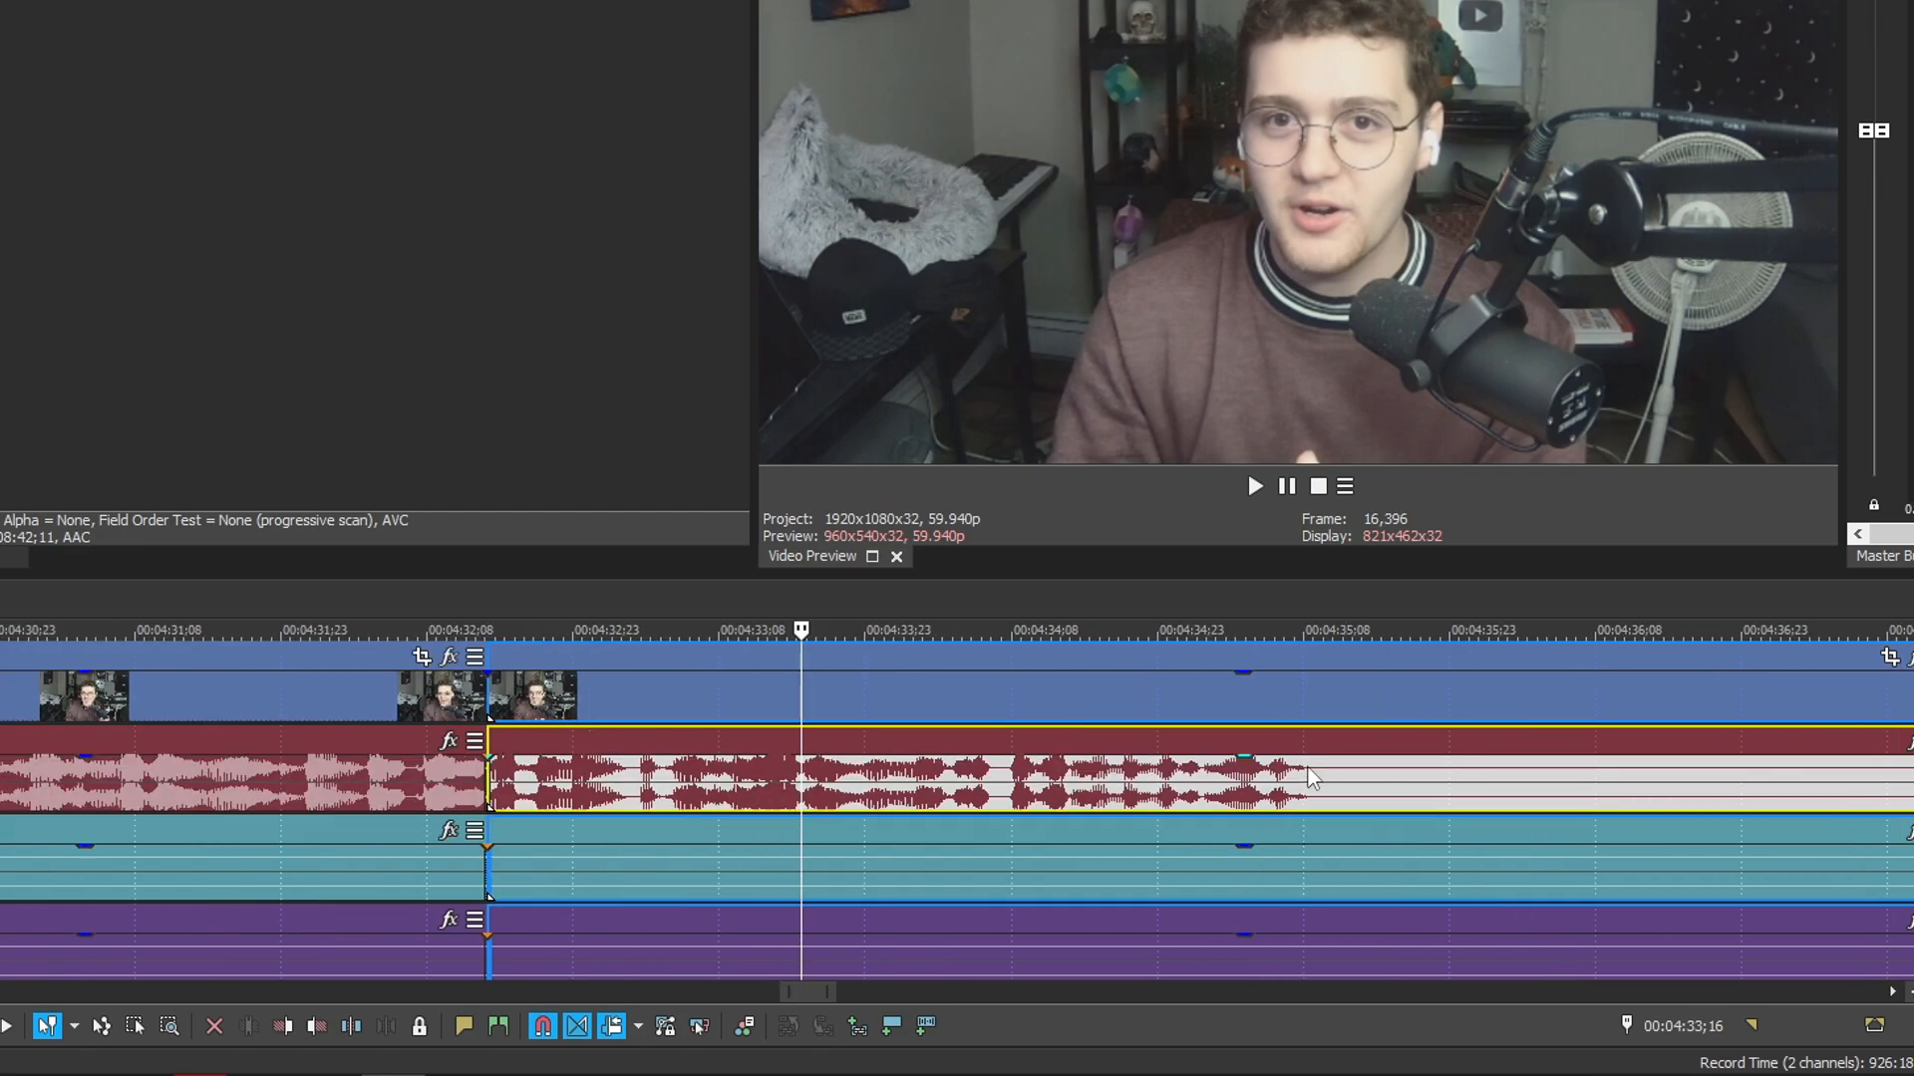
{"action": "left_click", "coordinate": [1304, 770]}
{"action": "key", "text": "s"}
{"action": "scroll", "coordinate": [1250, 802], "scroll_direction": "down", "scroll_amount": 1}
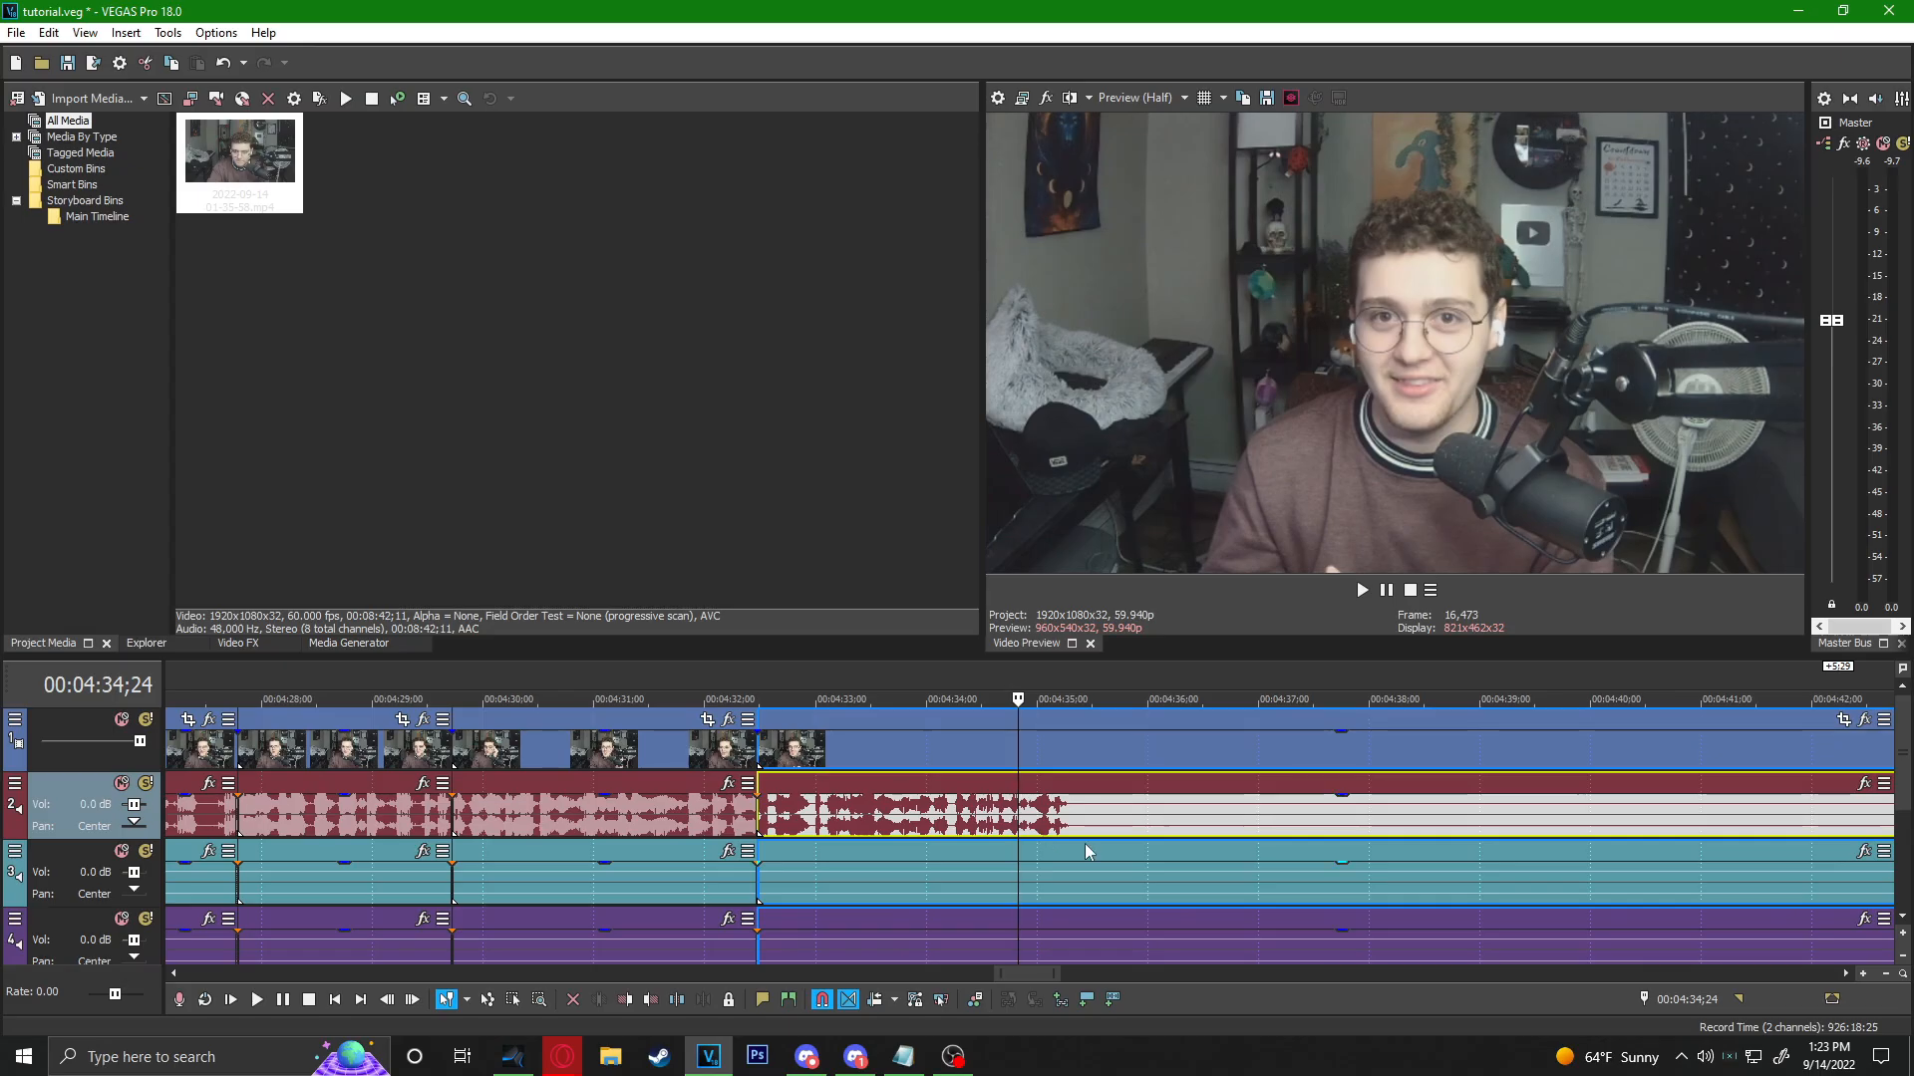
Turn Auto Ripple back on and split all tracks at the start of the long pause, at 00:04:35;08.
{"action": "key", "text": "ctrl+l"}
{"action": "left_click", "coordinate": [1067, 805]}
{"action": "key", "text": "s"}
{"action": "scroll", "coordinate": [1296, 823], "scroll_direction": "down", "scroll_amount": 1}
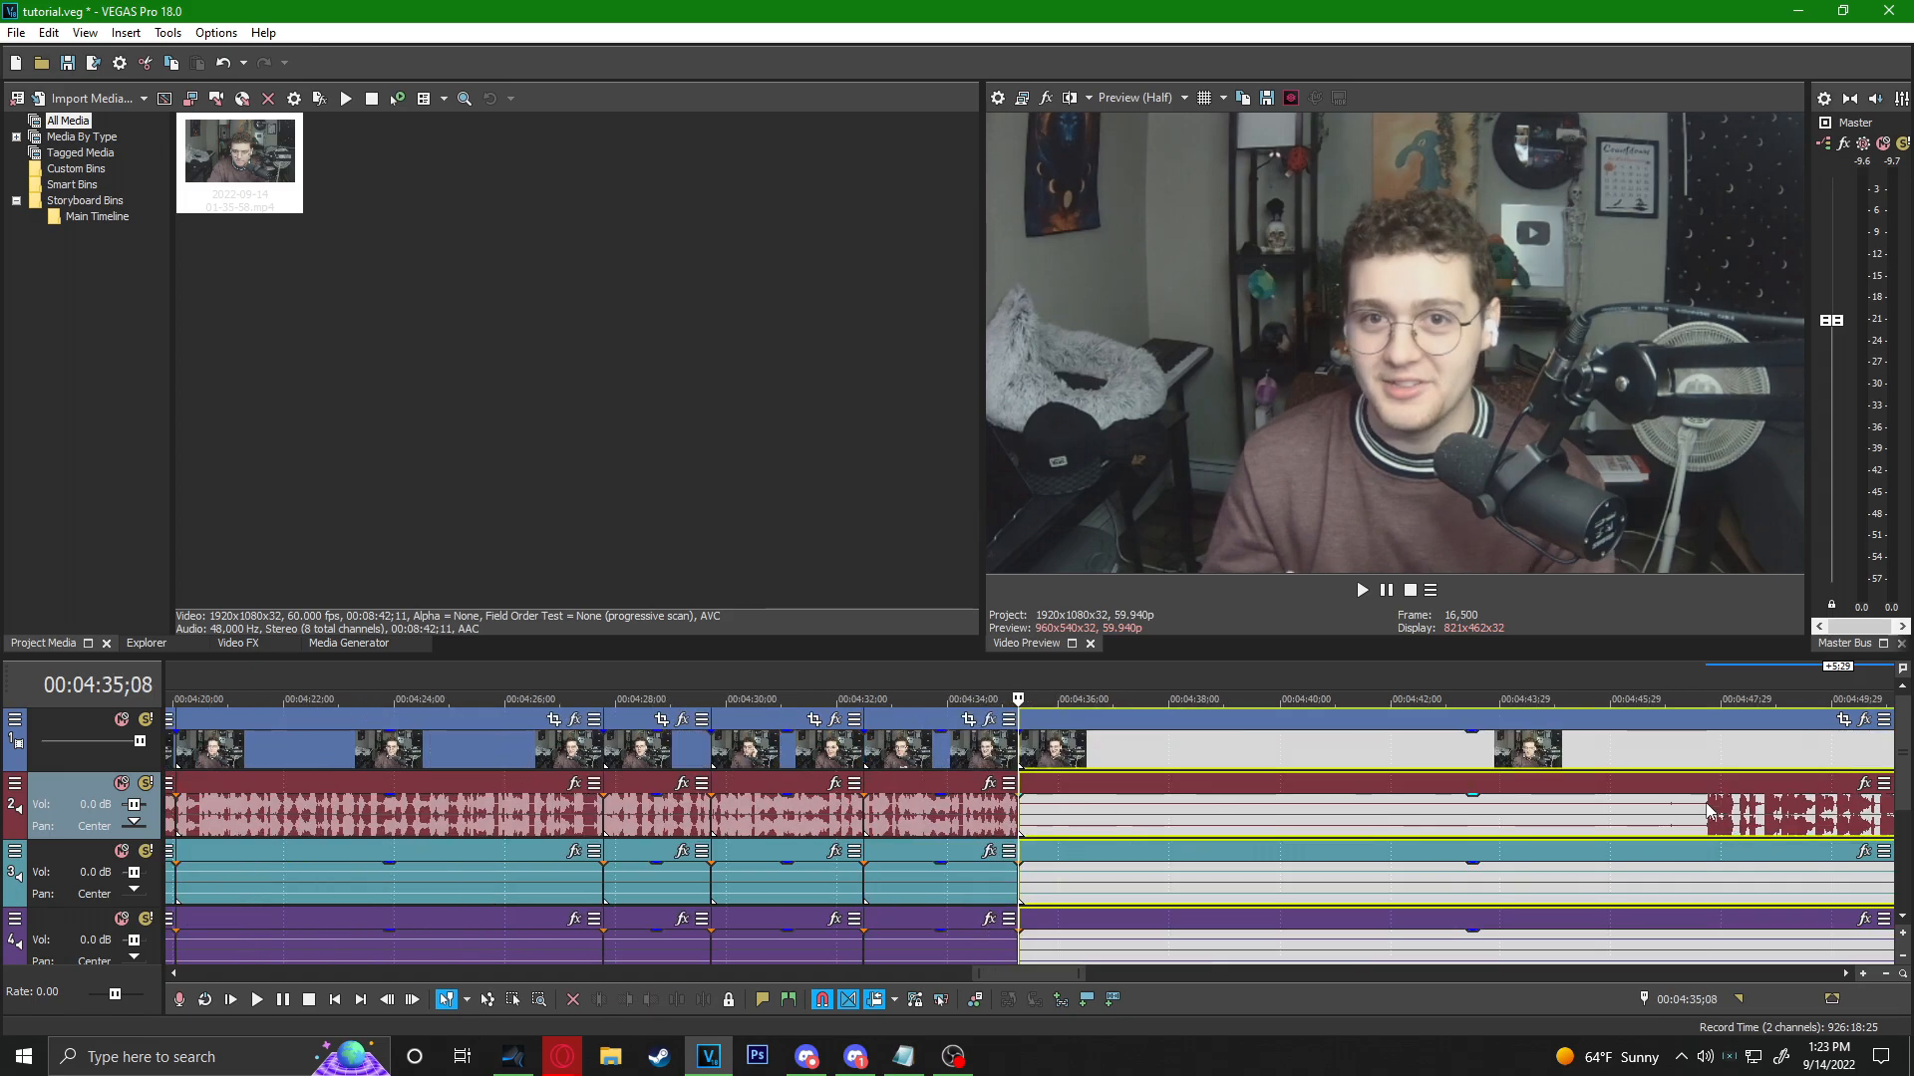
Ripple-trim the start of the following segment to where speech resumes at 00:04:47;21, removing the long pause.
{"action": "scroll", "coordinate": [1045, 819], "scroll_direction": "up", "scroll_amount": 3}
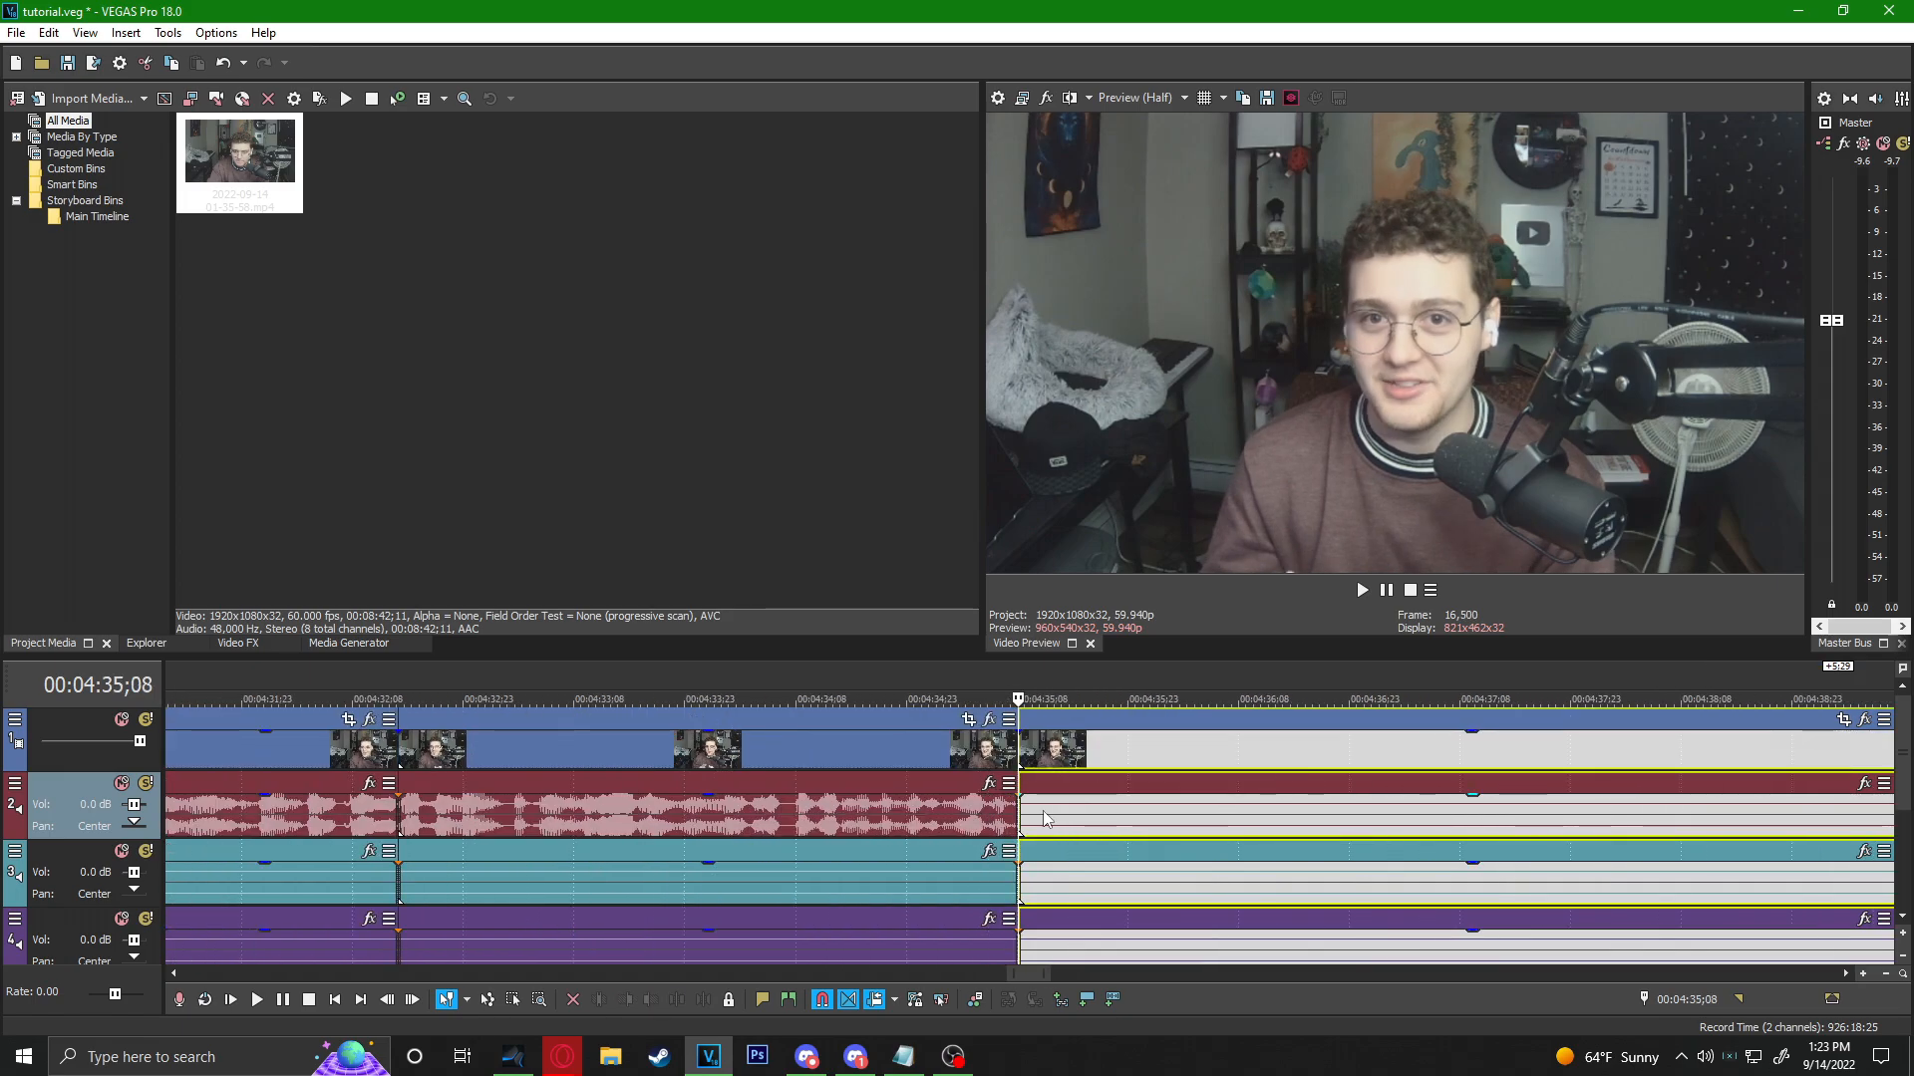
{"action": "scroll", "coordinate": [1046, 819], "scroll_direction": "down", "scroll_amount": 2}
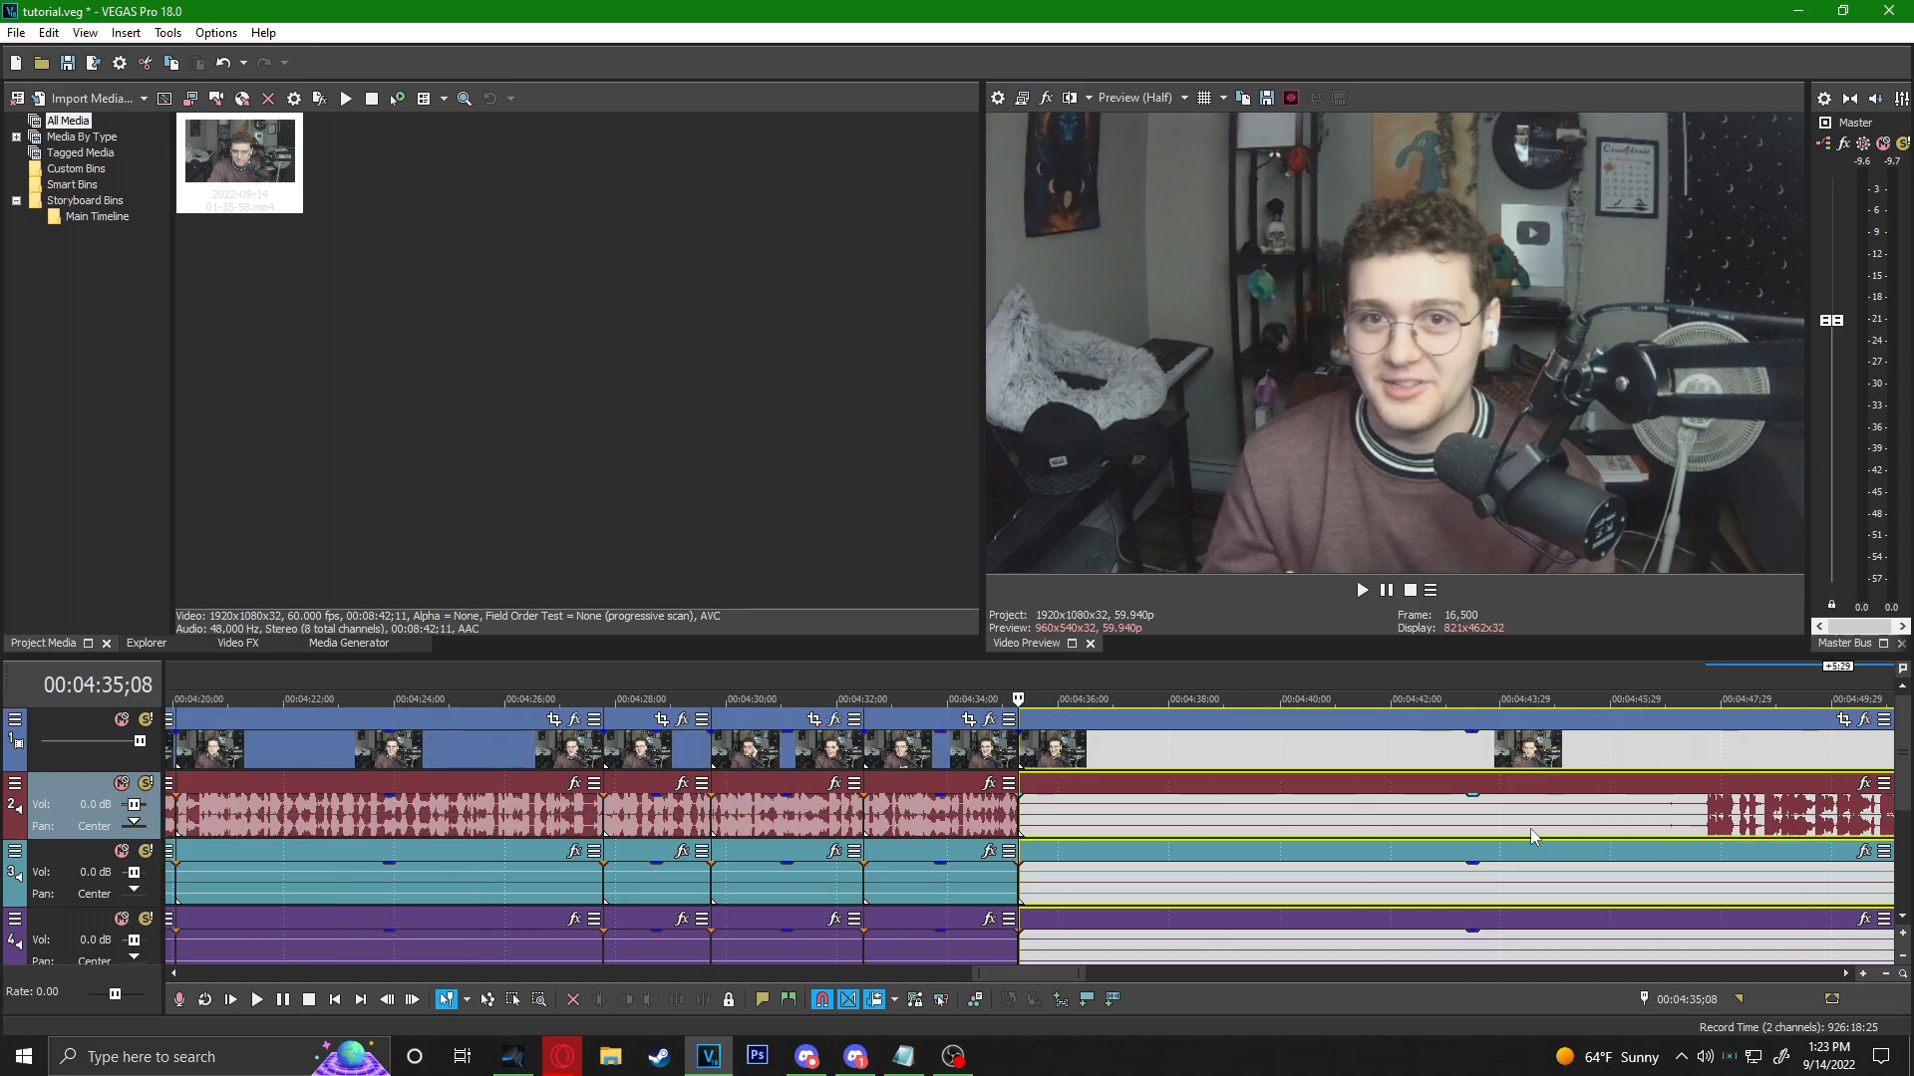
{"action": "left_click", "coordinate": [1708, 815]}
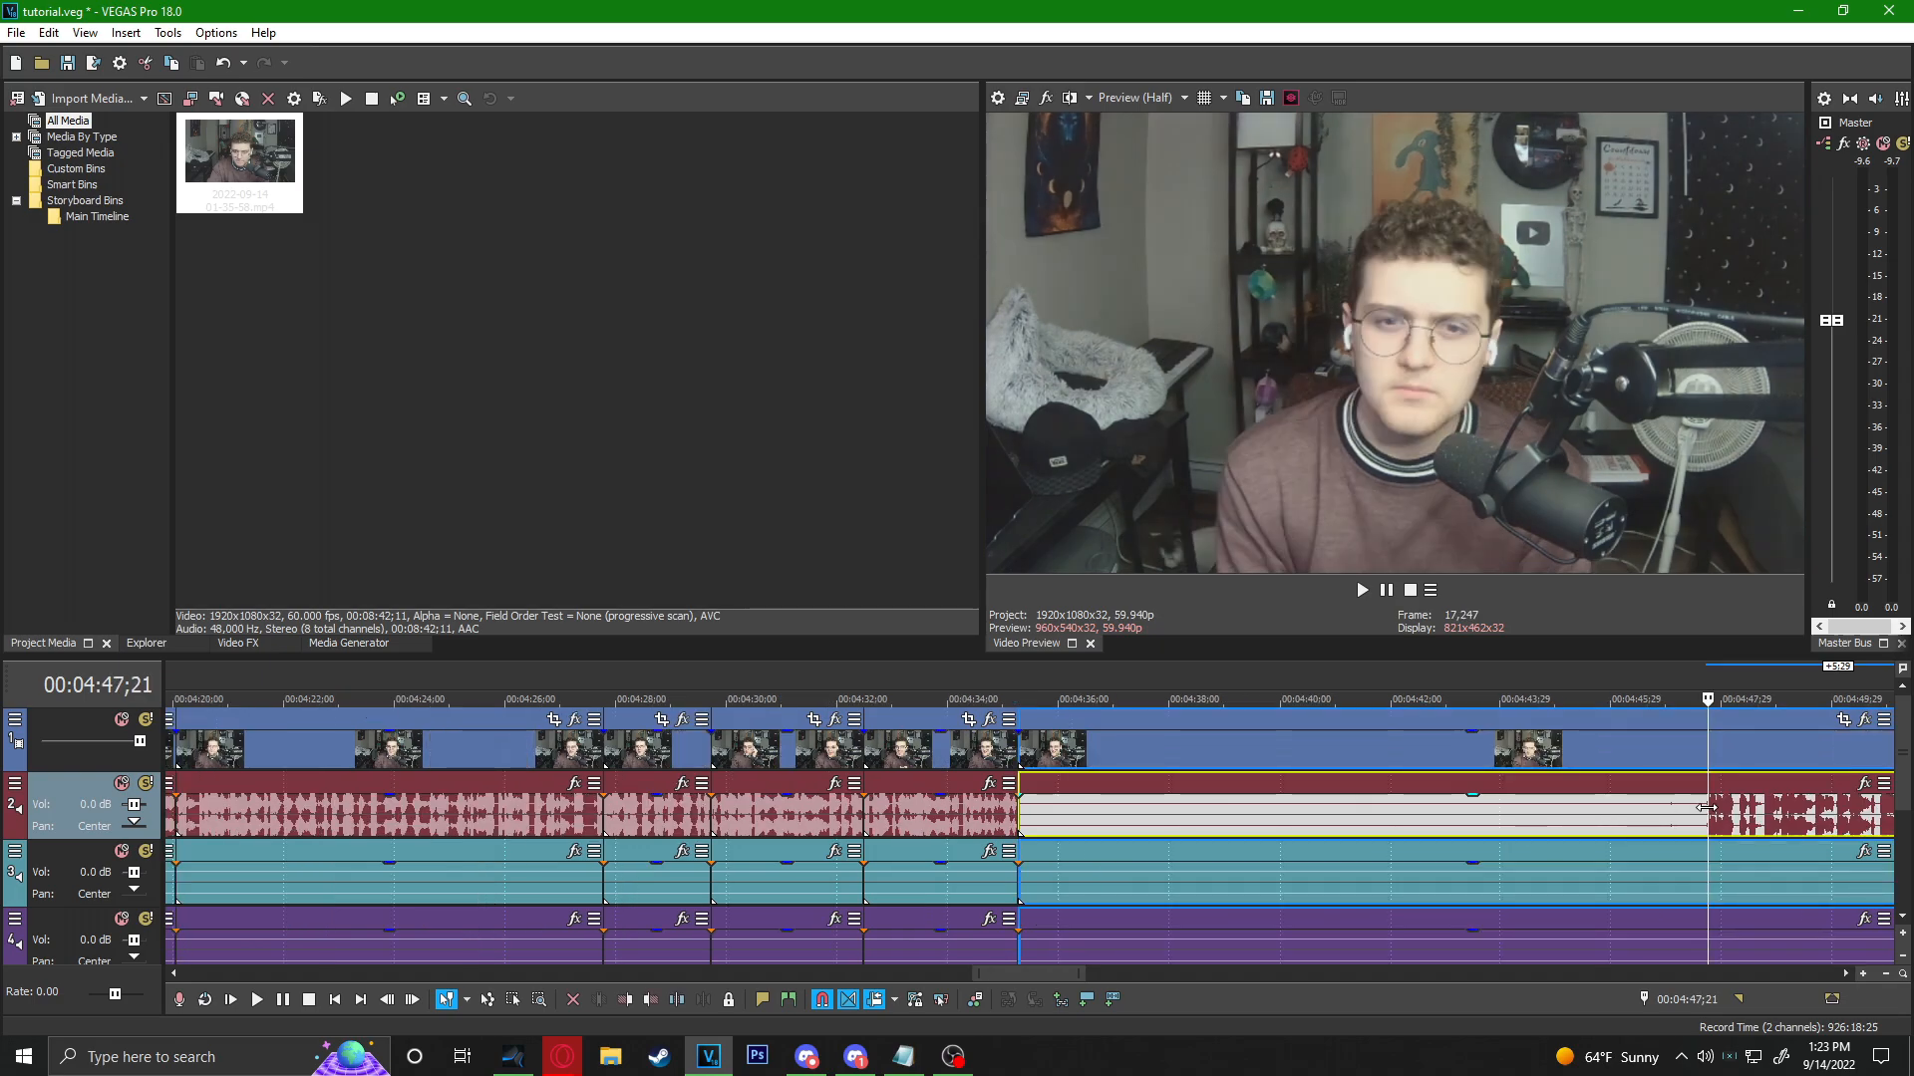
{"action": "scroll", "coordinate": [1097, 877], "scroll_direction": "up", "scroll_amount": 3}
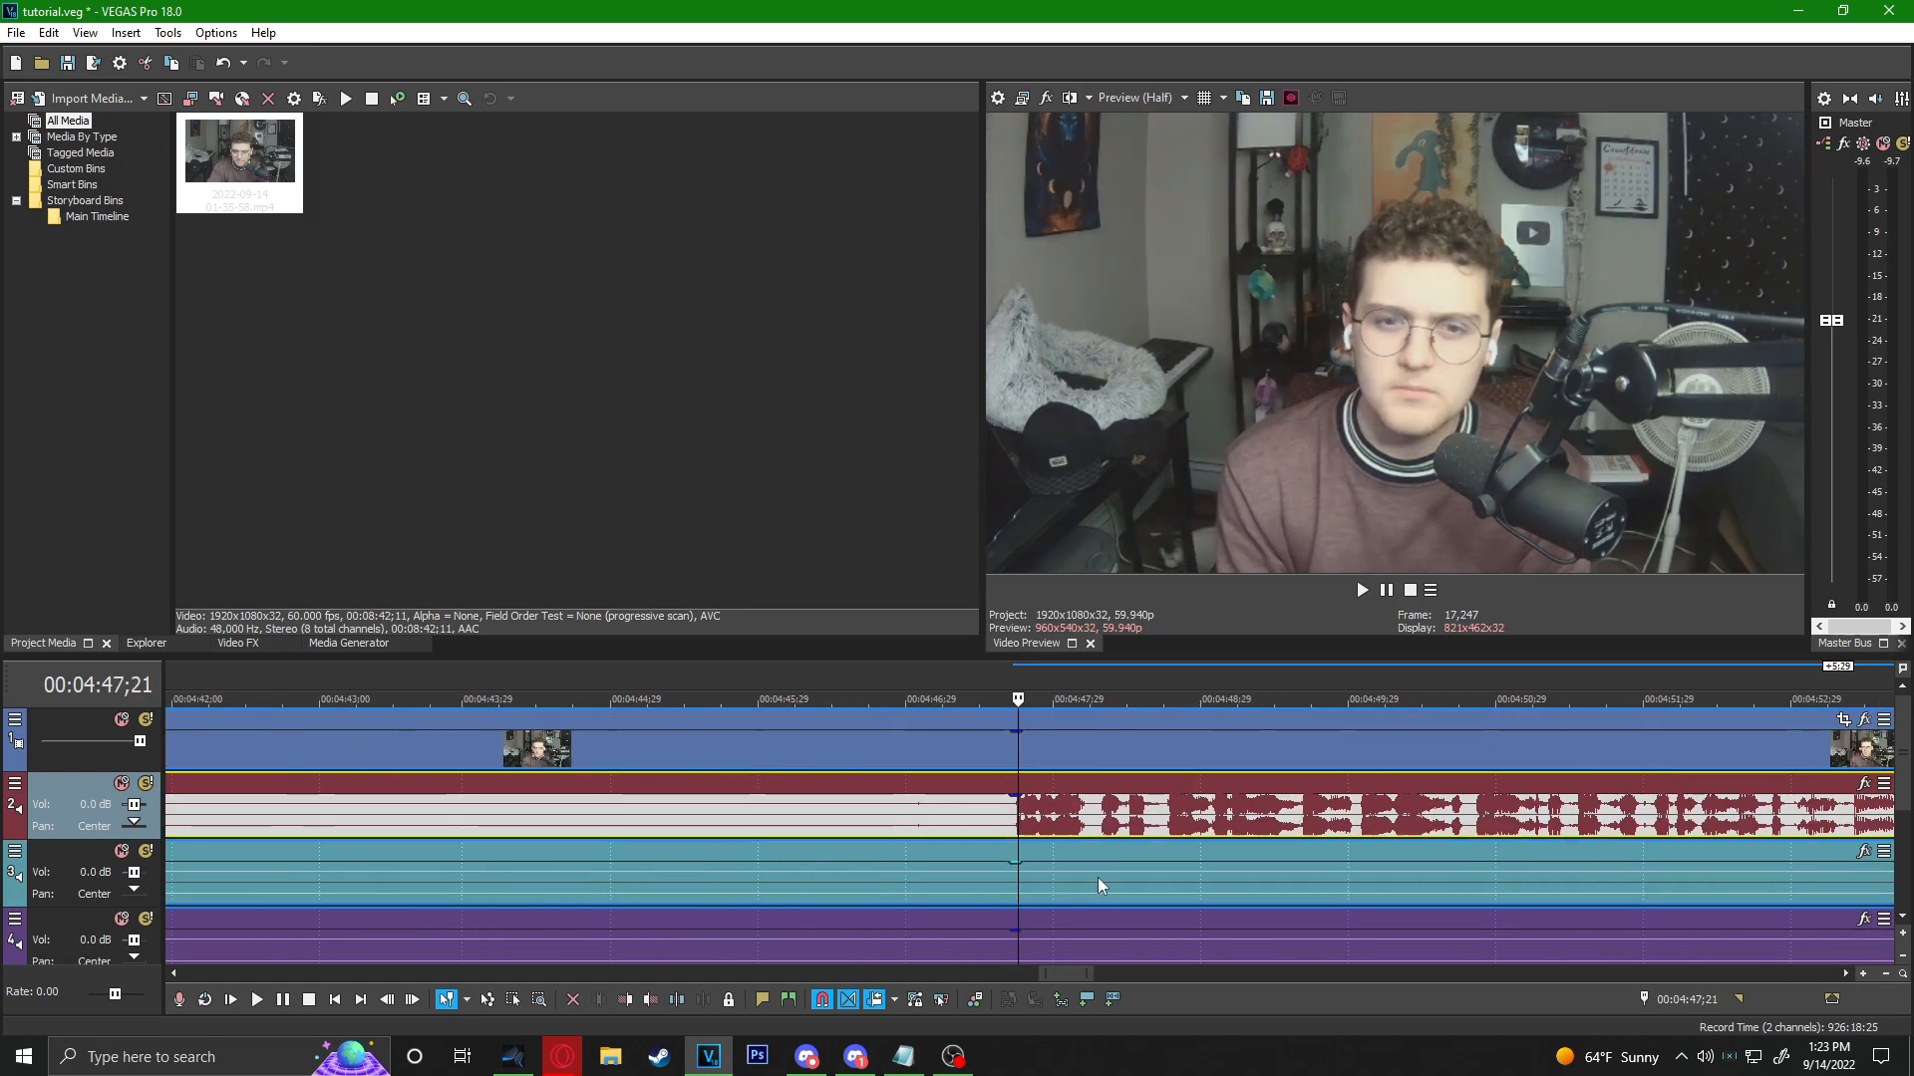
{"action": "left_click", "coordinate": [1012, 810]}
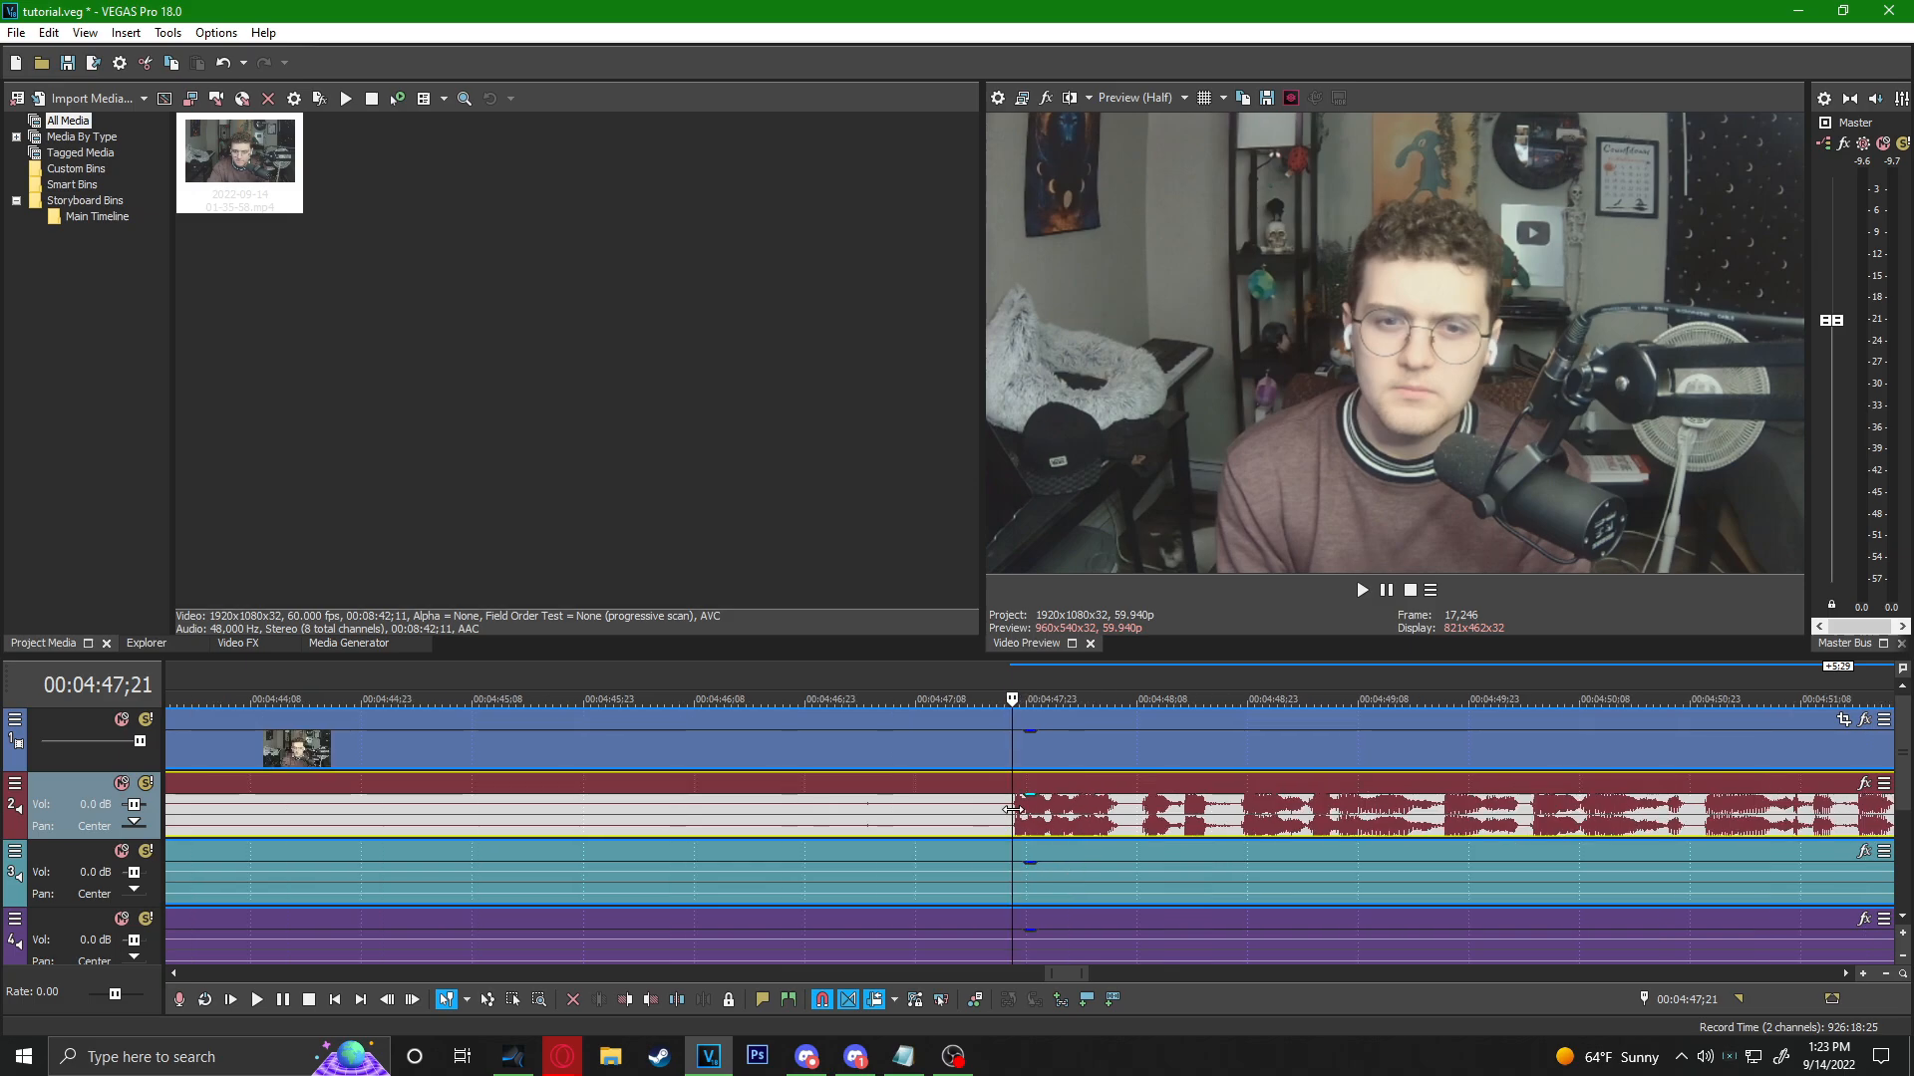
{"action": "scroll", "coordinate": [1023, 816], "scroll_direction": "up", "scroll_amount": 1}
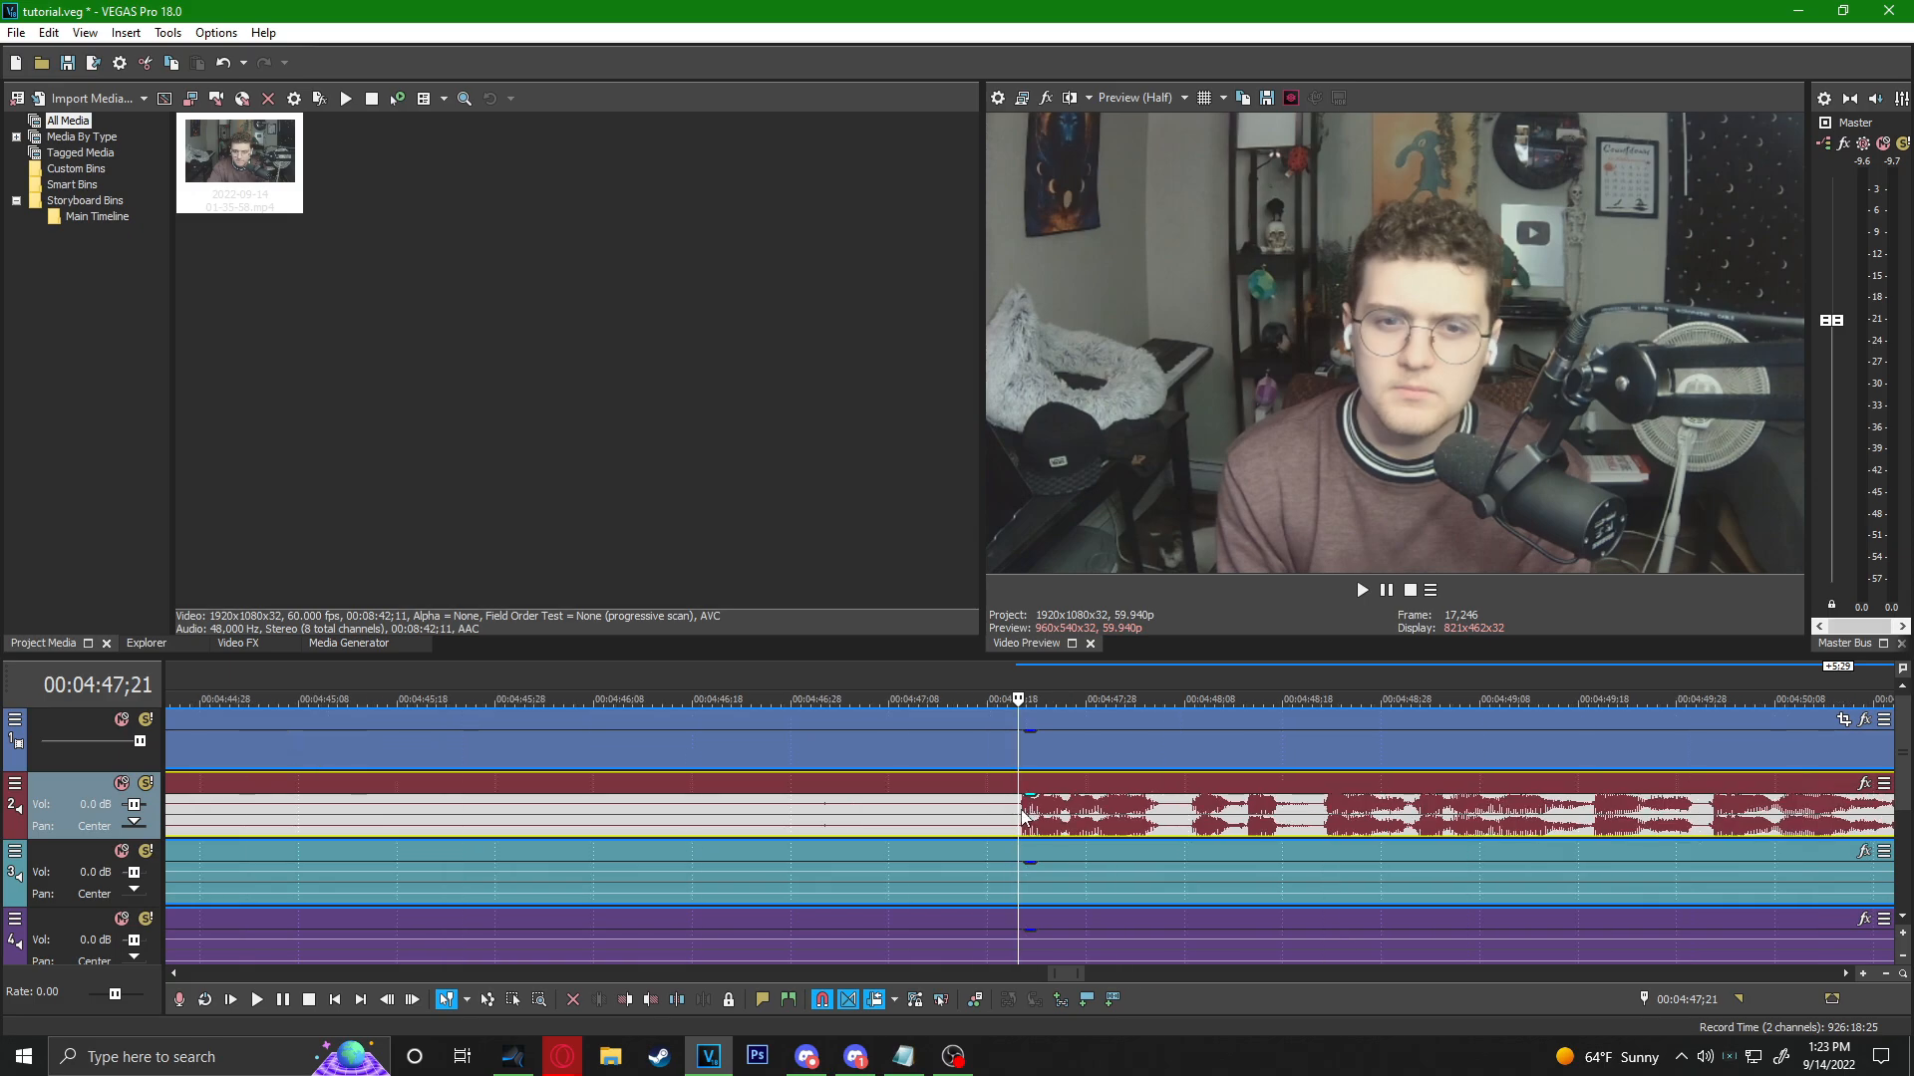
{"action": "key", "text": "Delete"}
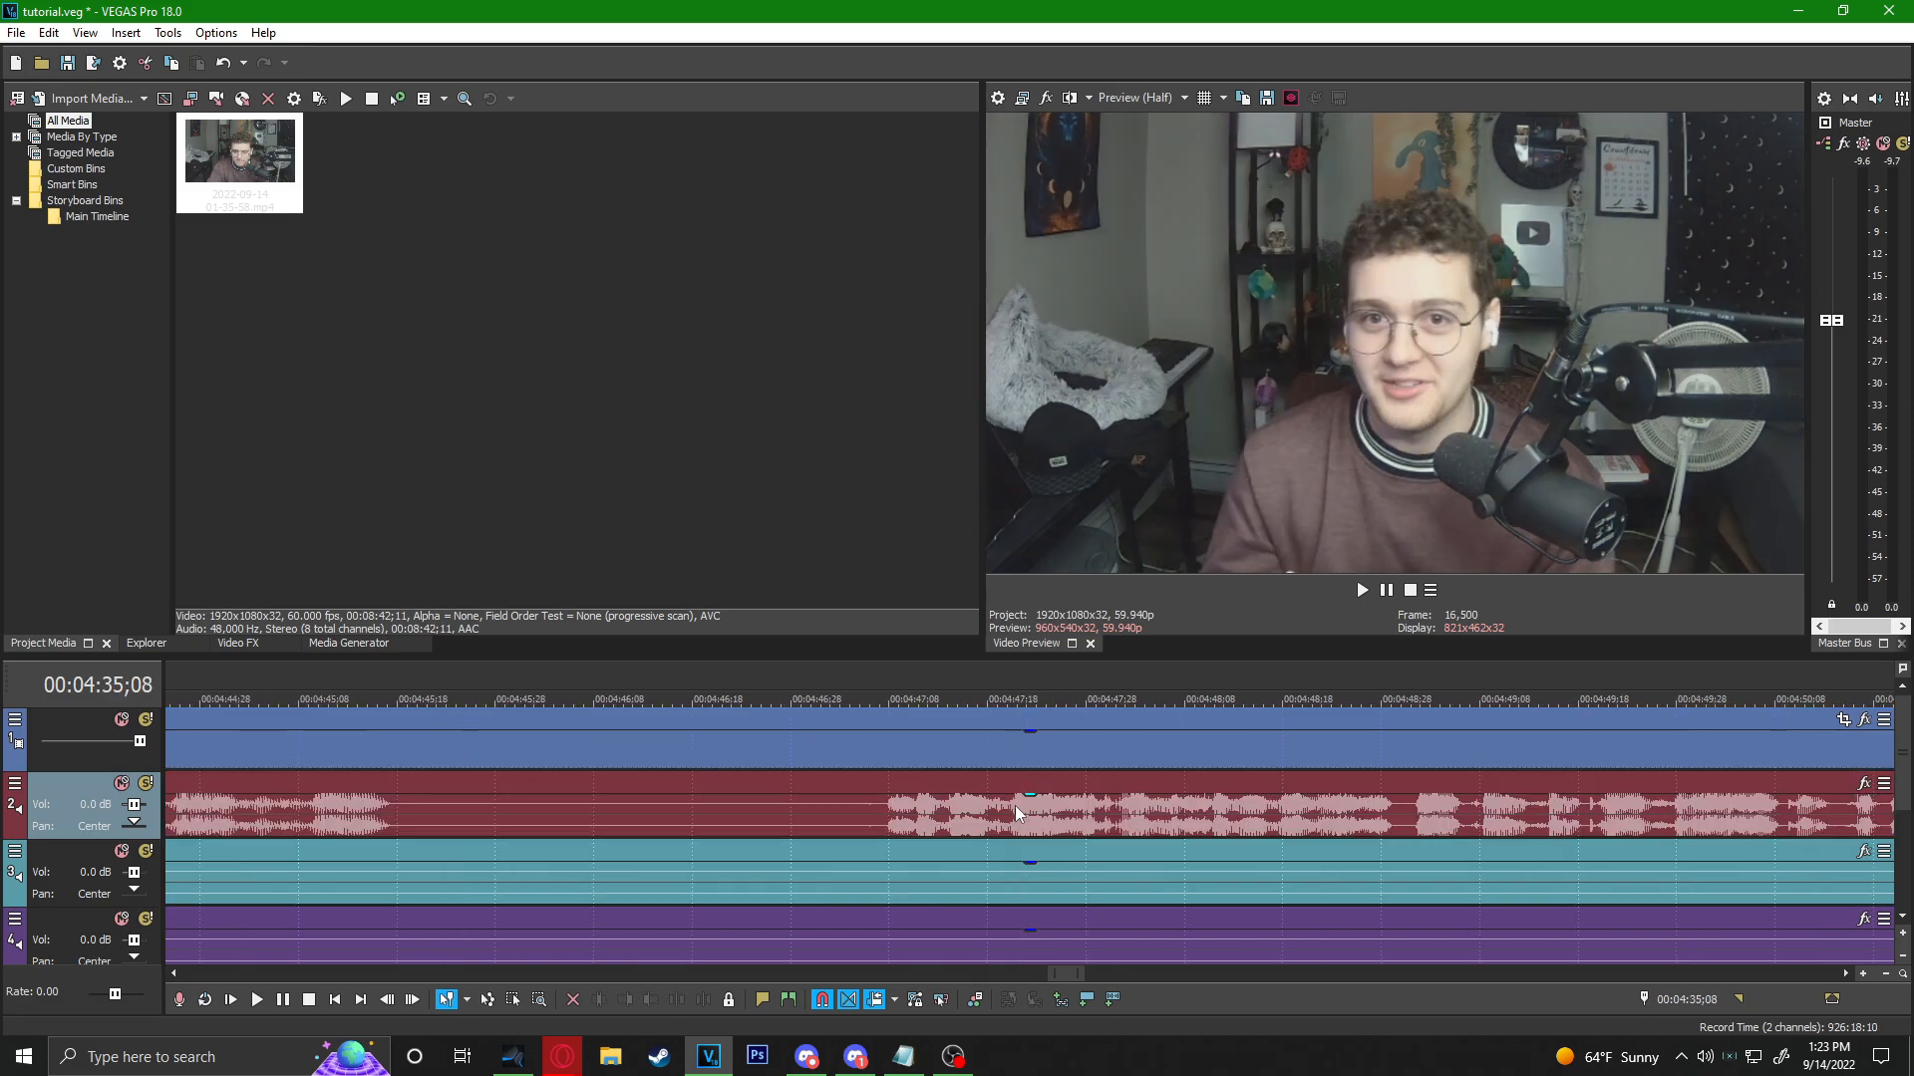
{"action": "scroll", "coordinate": [1014, 805], "scroll_direction": "down", "scroll_amount": 5}
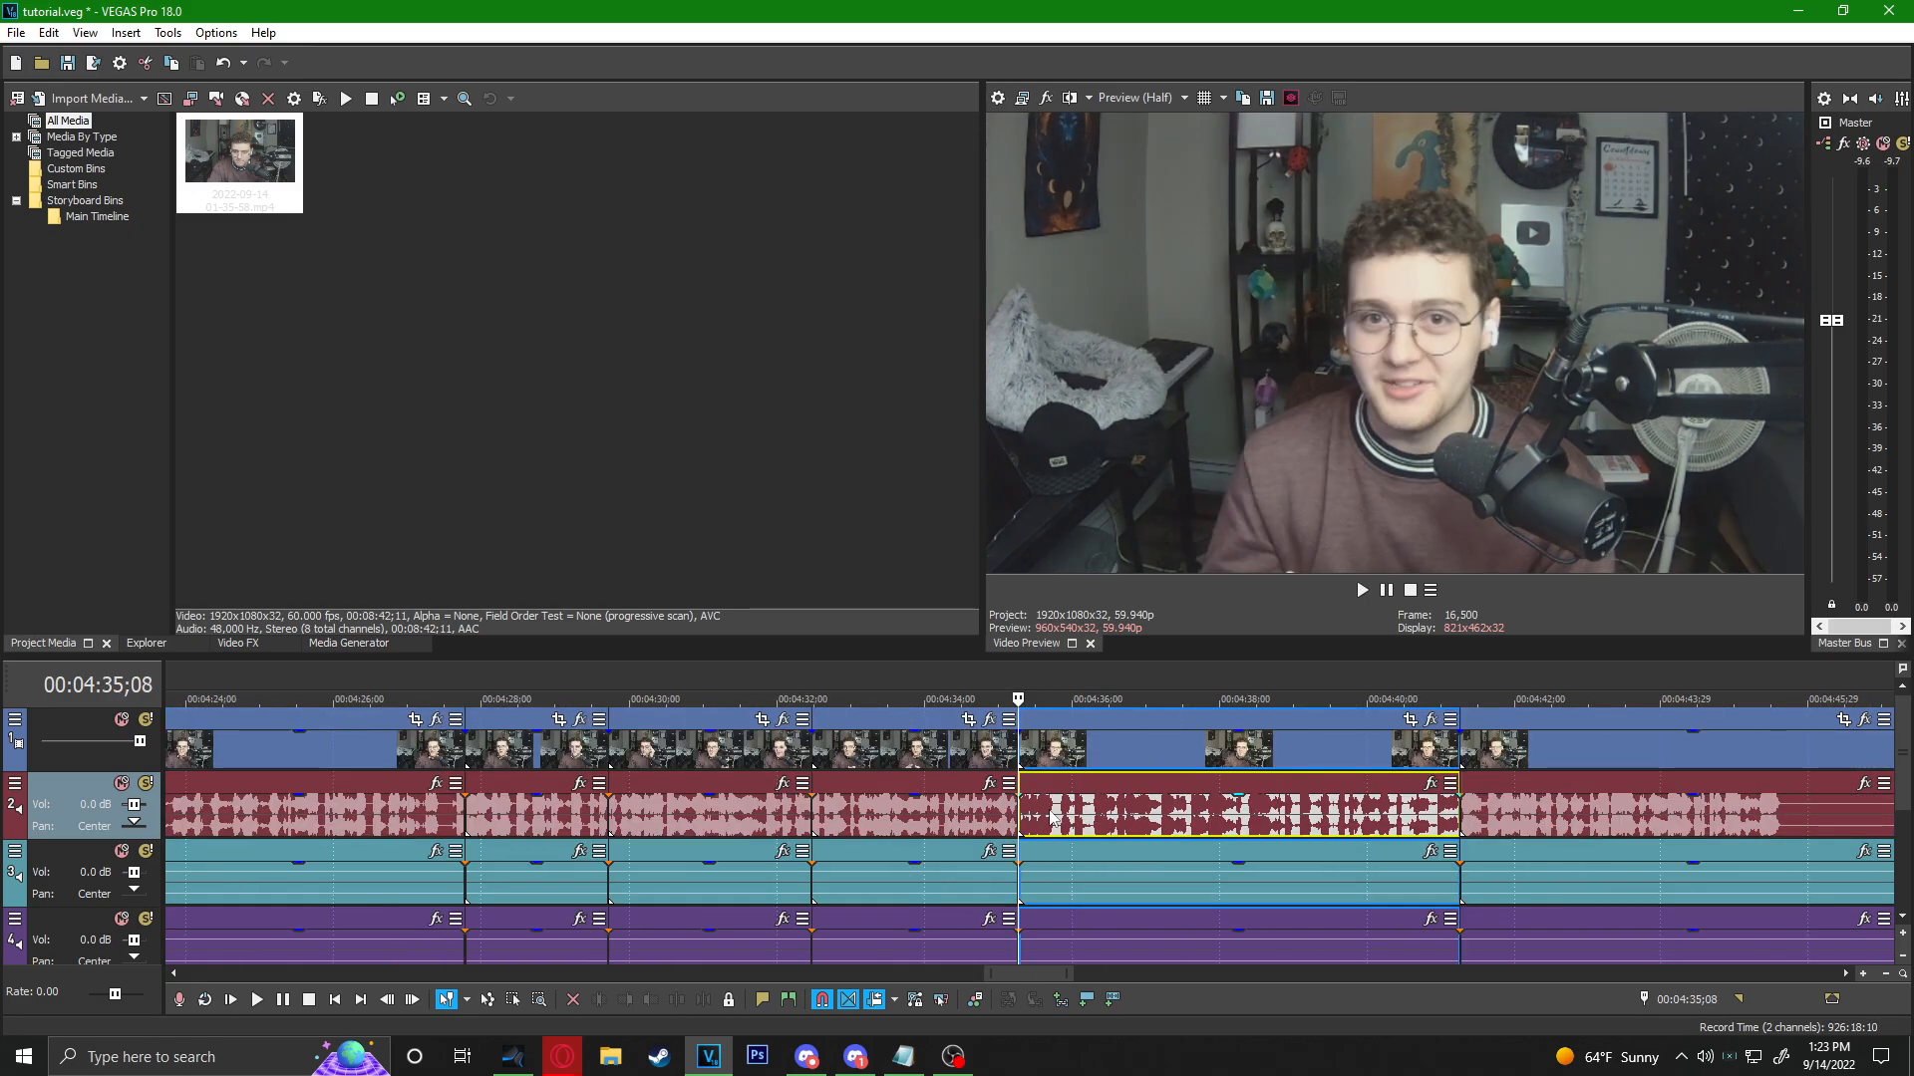
Undo the last ripple trim, reapply it up to 00:04:47;21, and play back the cut around 00:04:35;08.
{"action": "key", "text": "ctrl+z"}
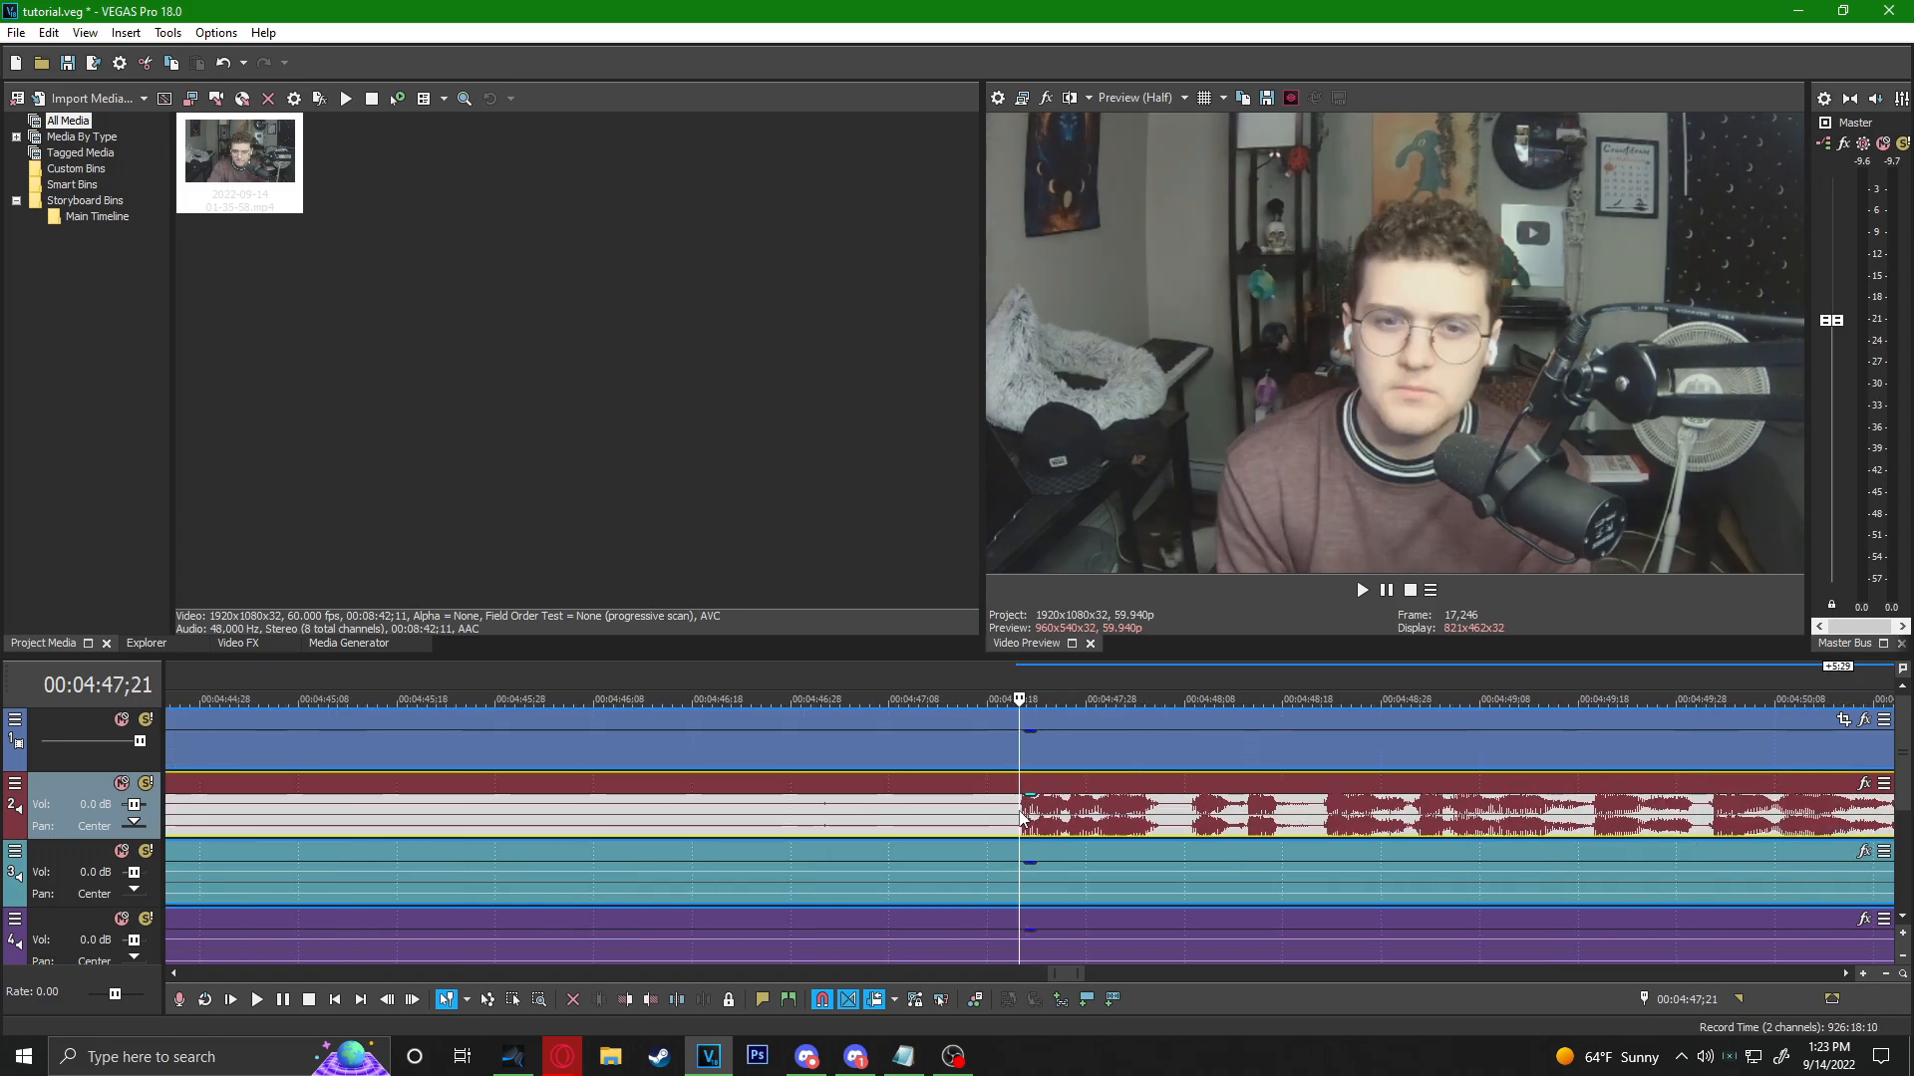
{"action": "key", "text": "Delete"}
{"action": "scroll", "coordinate": [1015, 805], "scroll_direction": "down", "scroll_amount": 5}
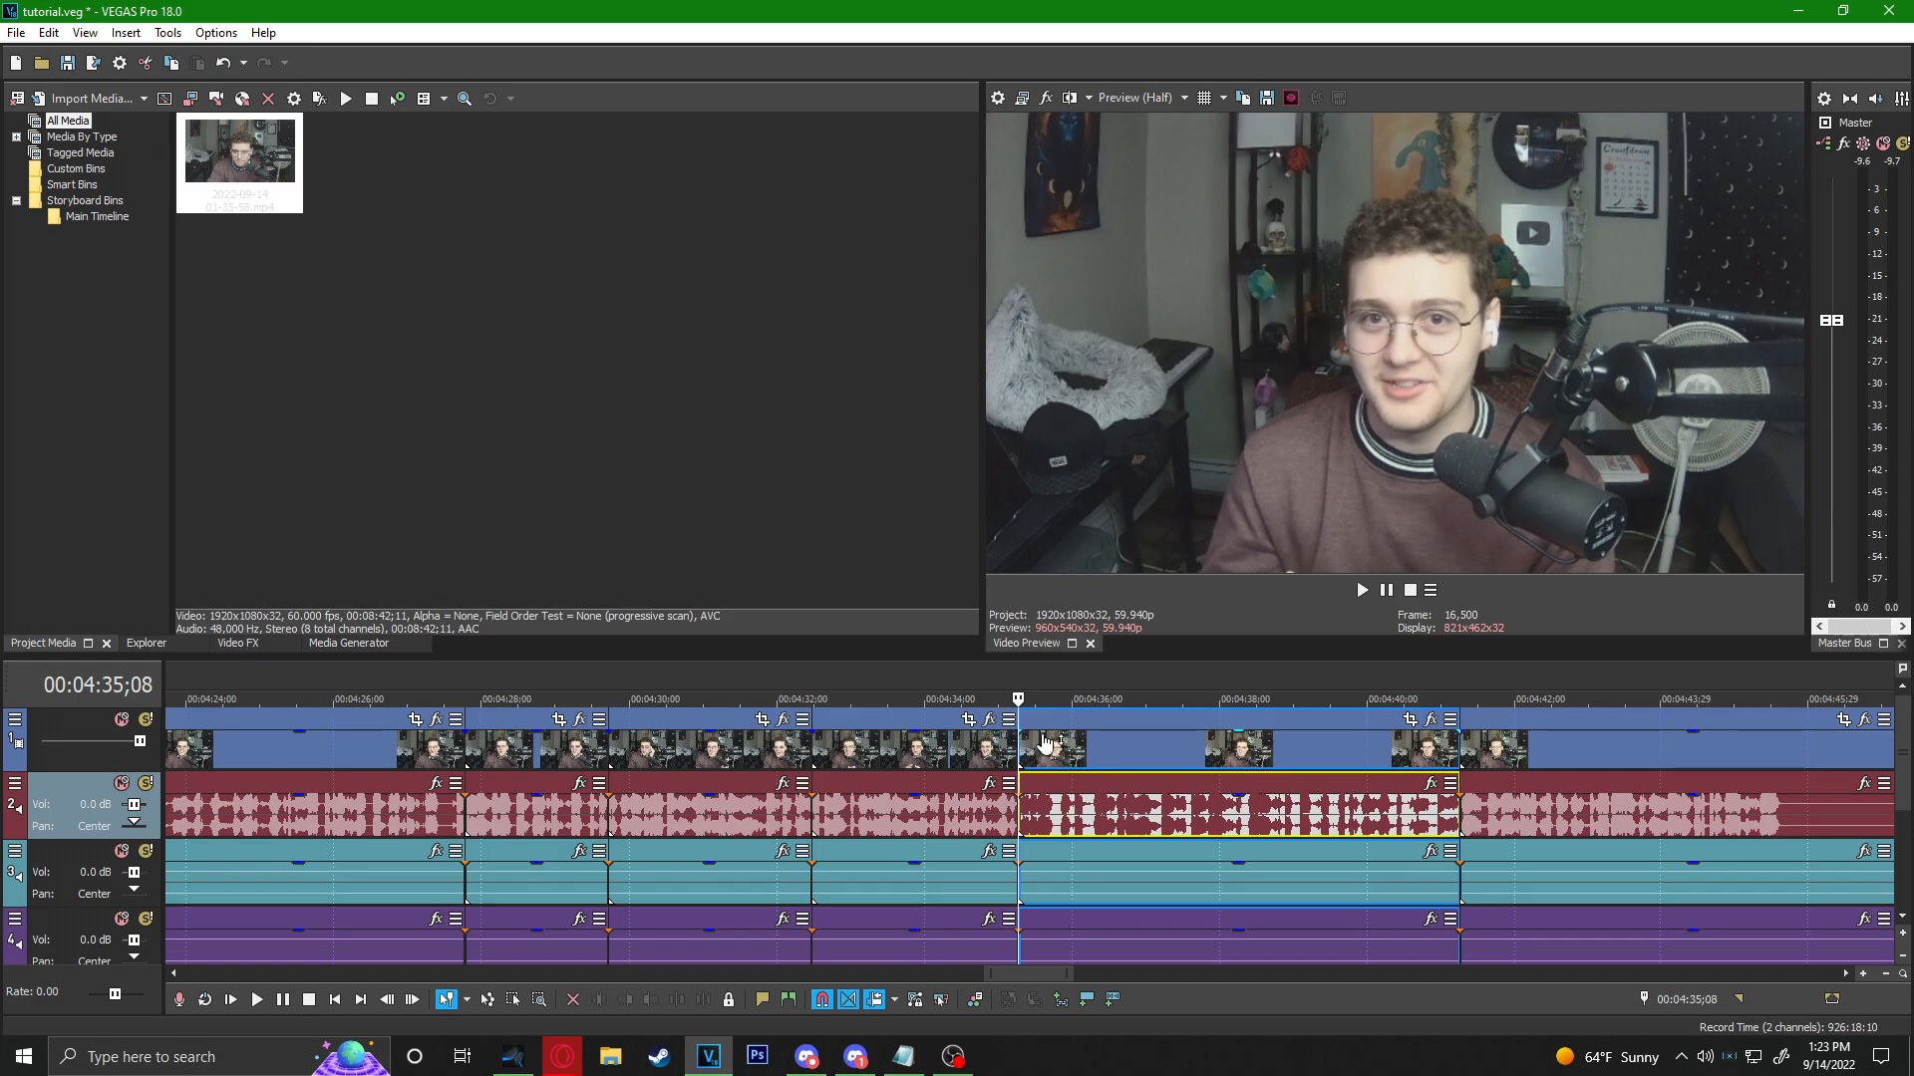
{"action": "scroll", "coordinate": [1031, 753], "scroll_direction": "up", "scroll_amount": 4}
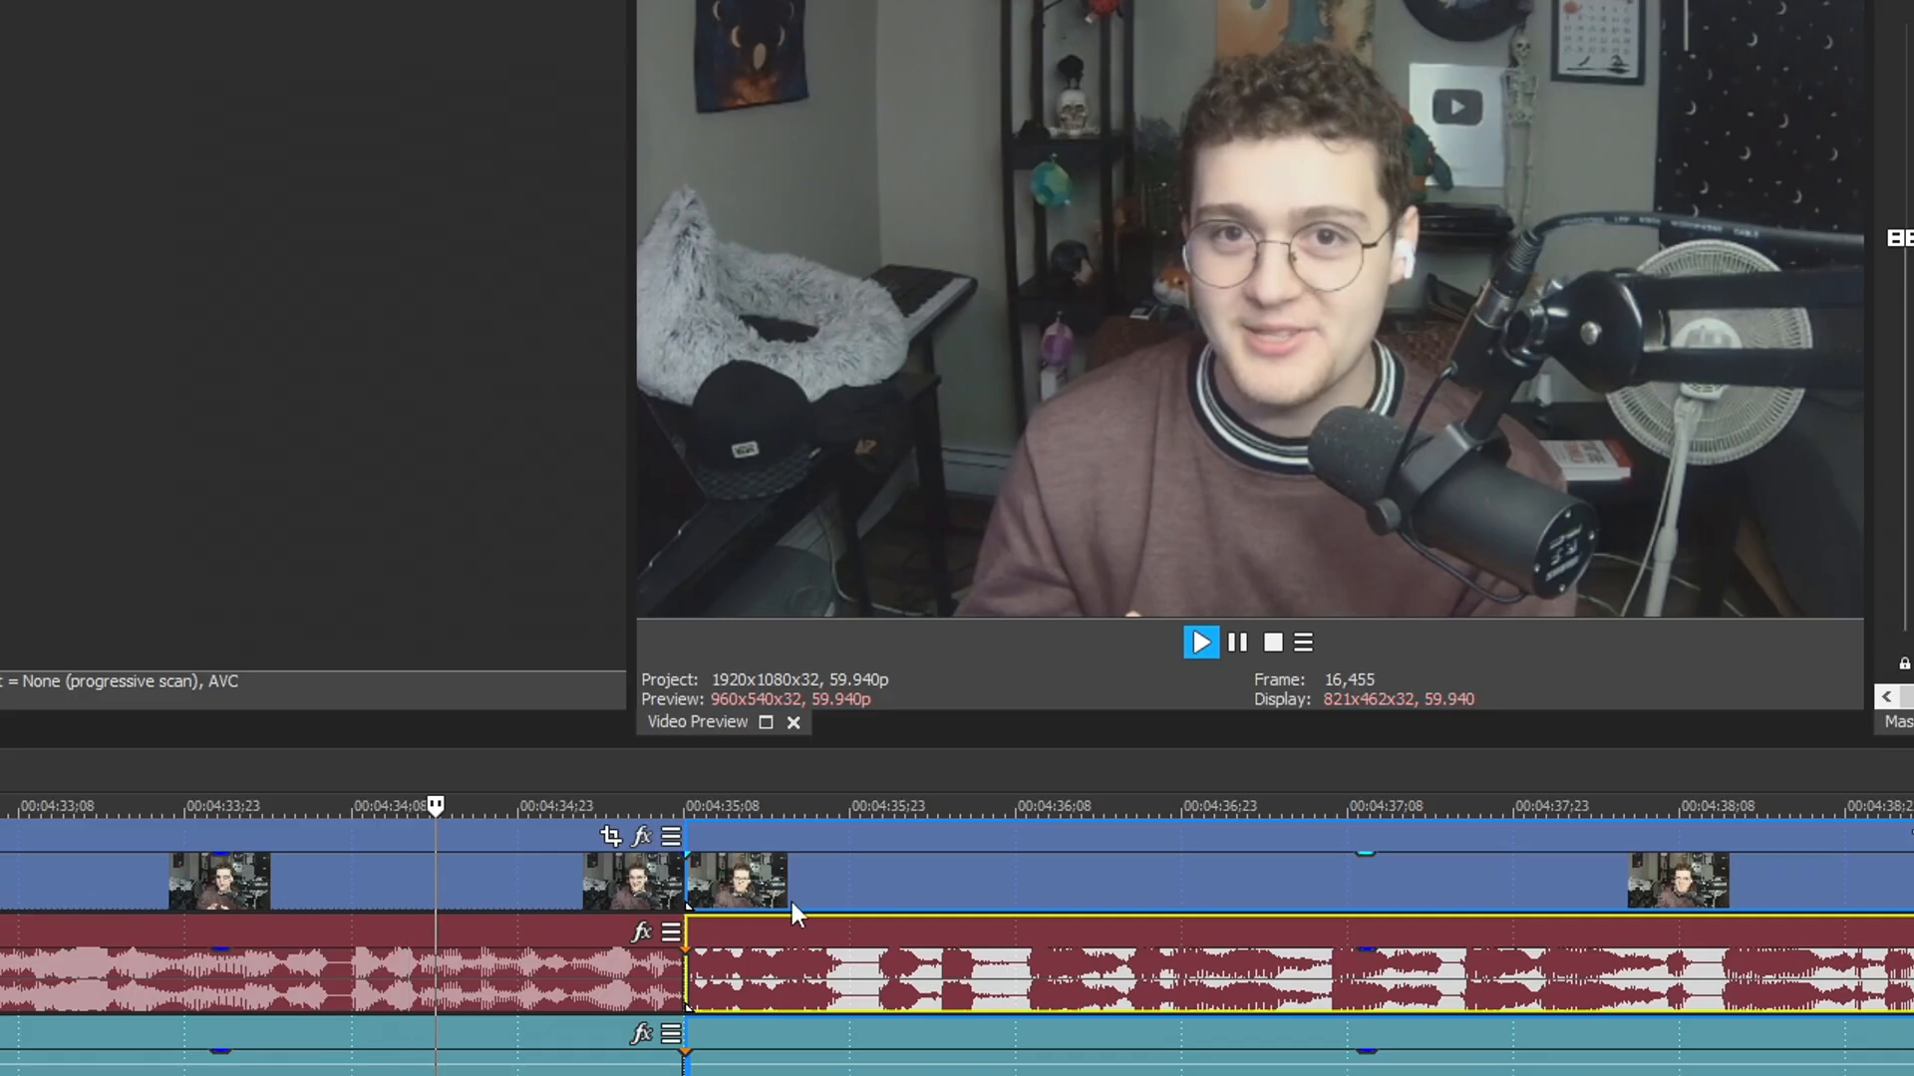
{"action": "key", "text": "space"}
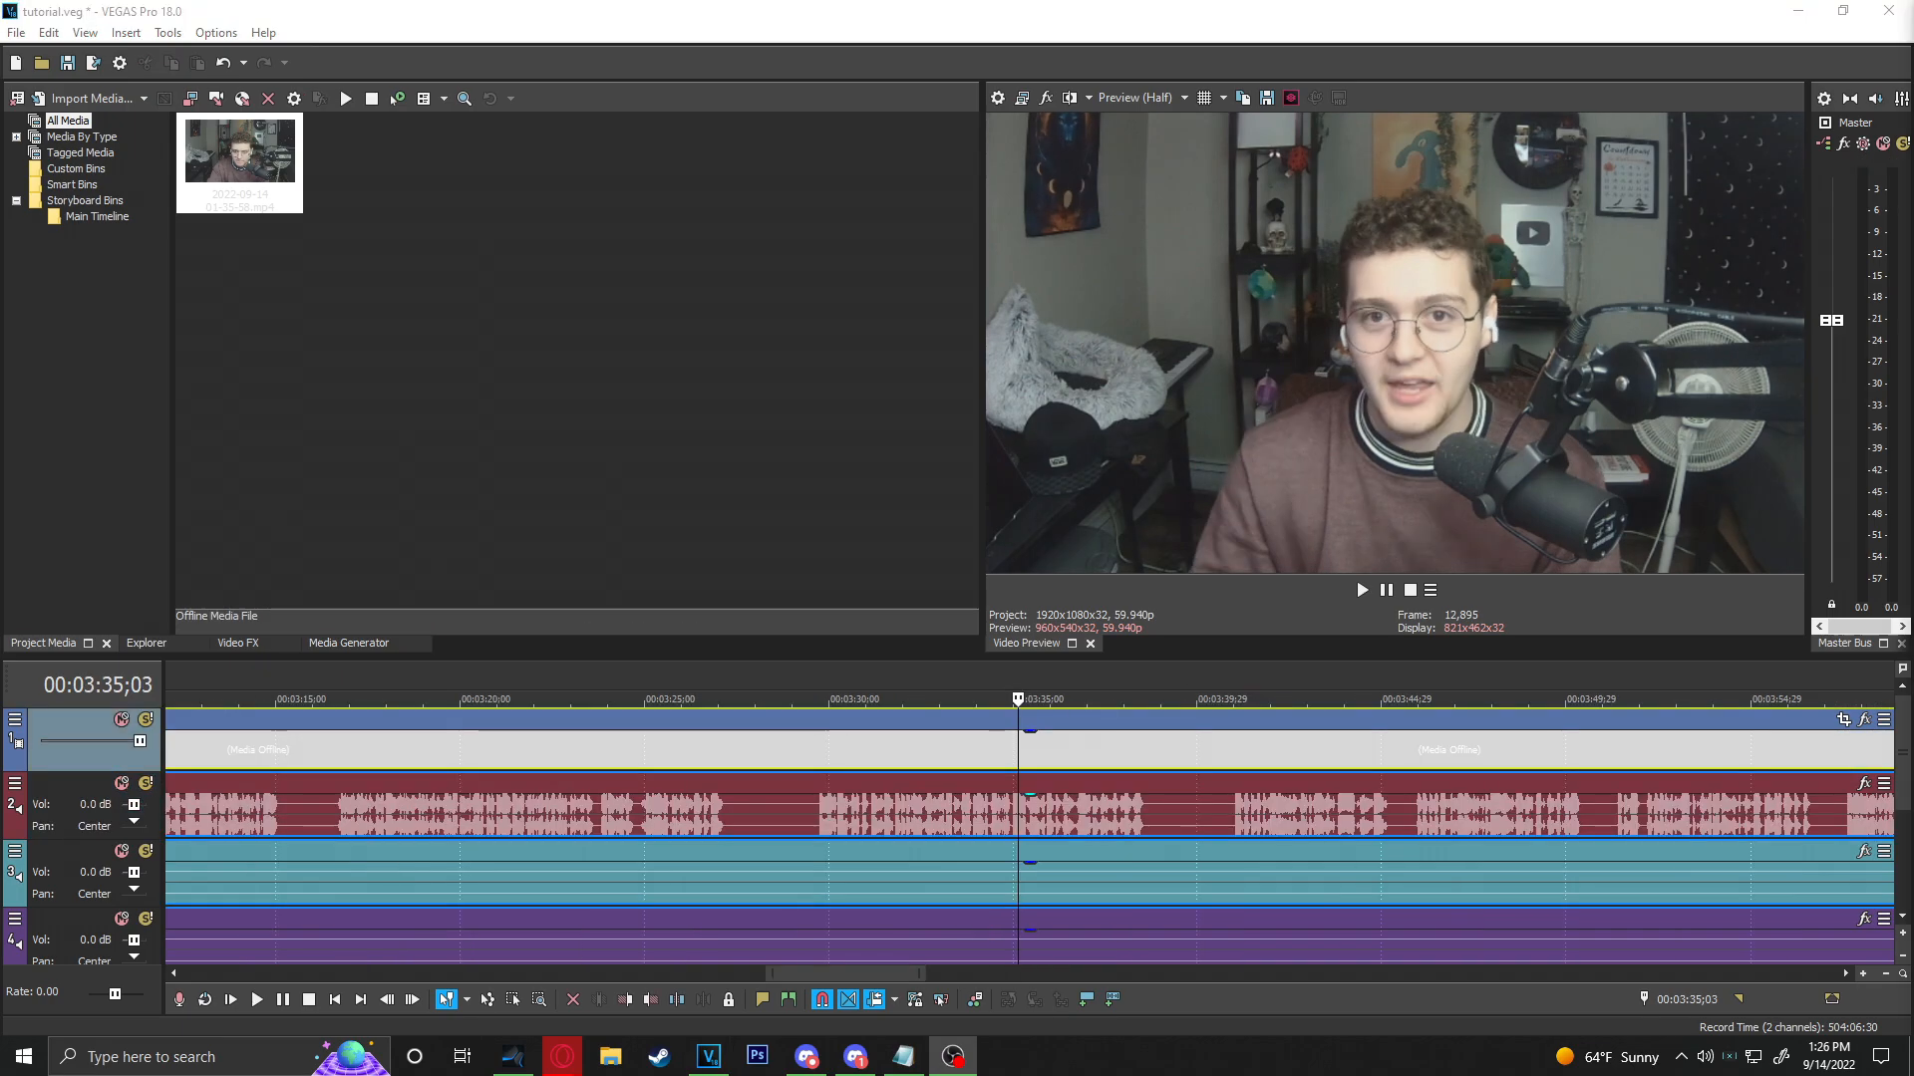
Split all tracks at 00:03:29;22 and 00:03:38;14 to isolate the stretch of speech between two pauses.
{"action": "left_click", "coordinate": [957, 813]}
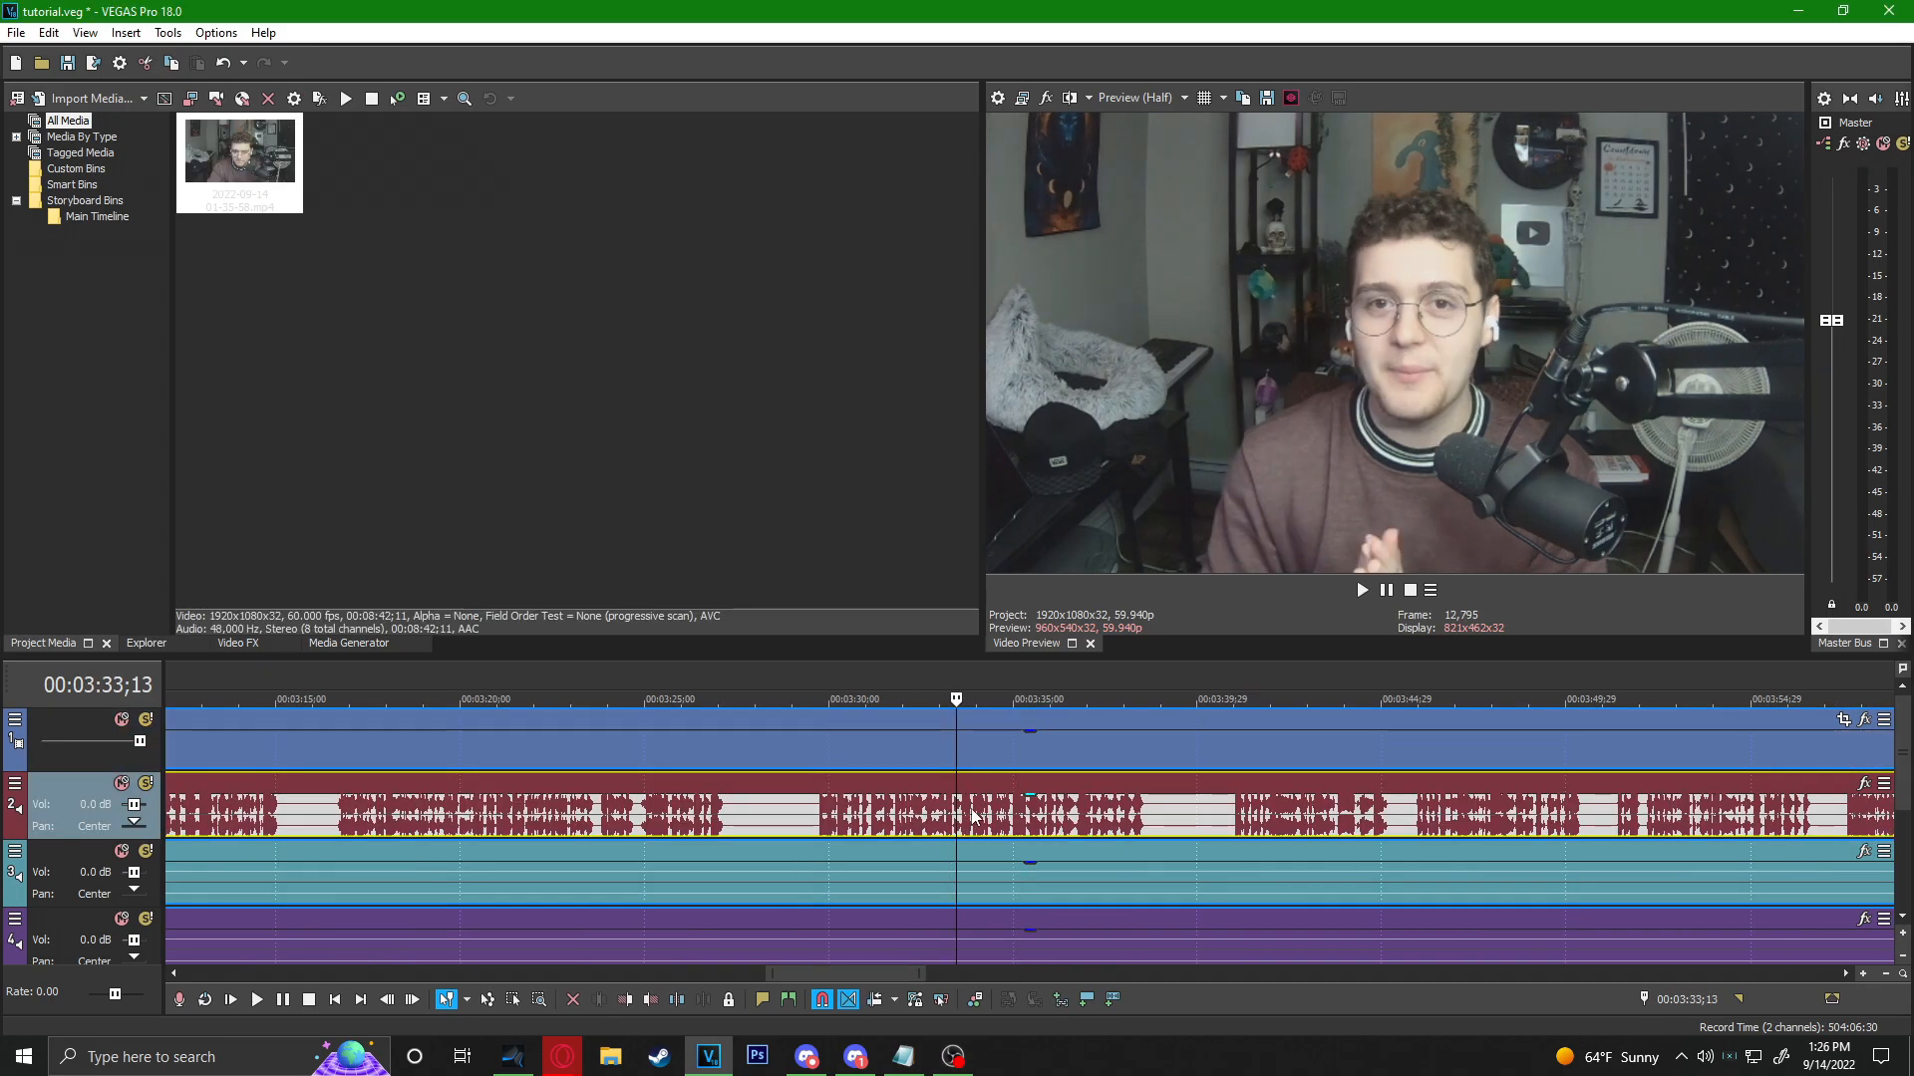
{"action": "scroll", "coordinate": [982, 826], "scroll_direction": "up", "scroll_amount": 2}
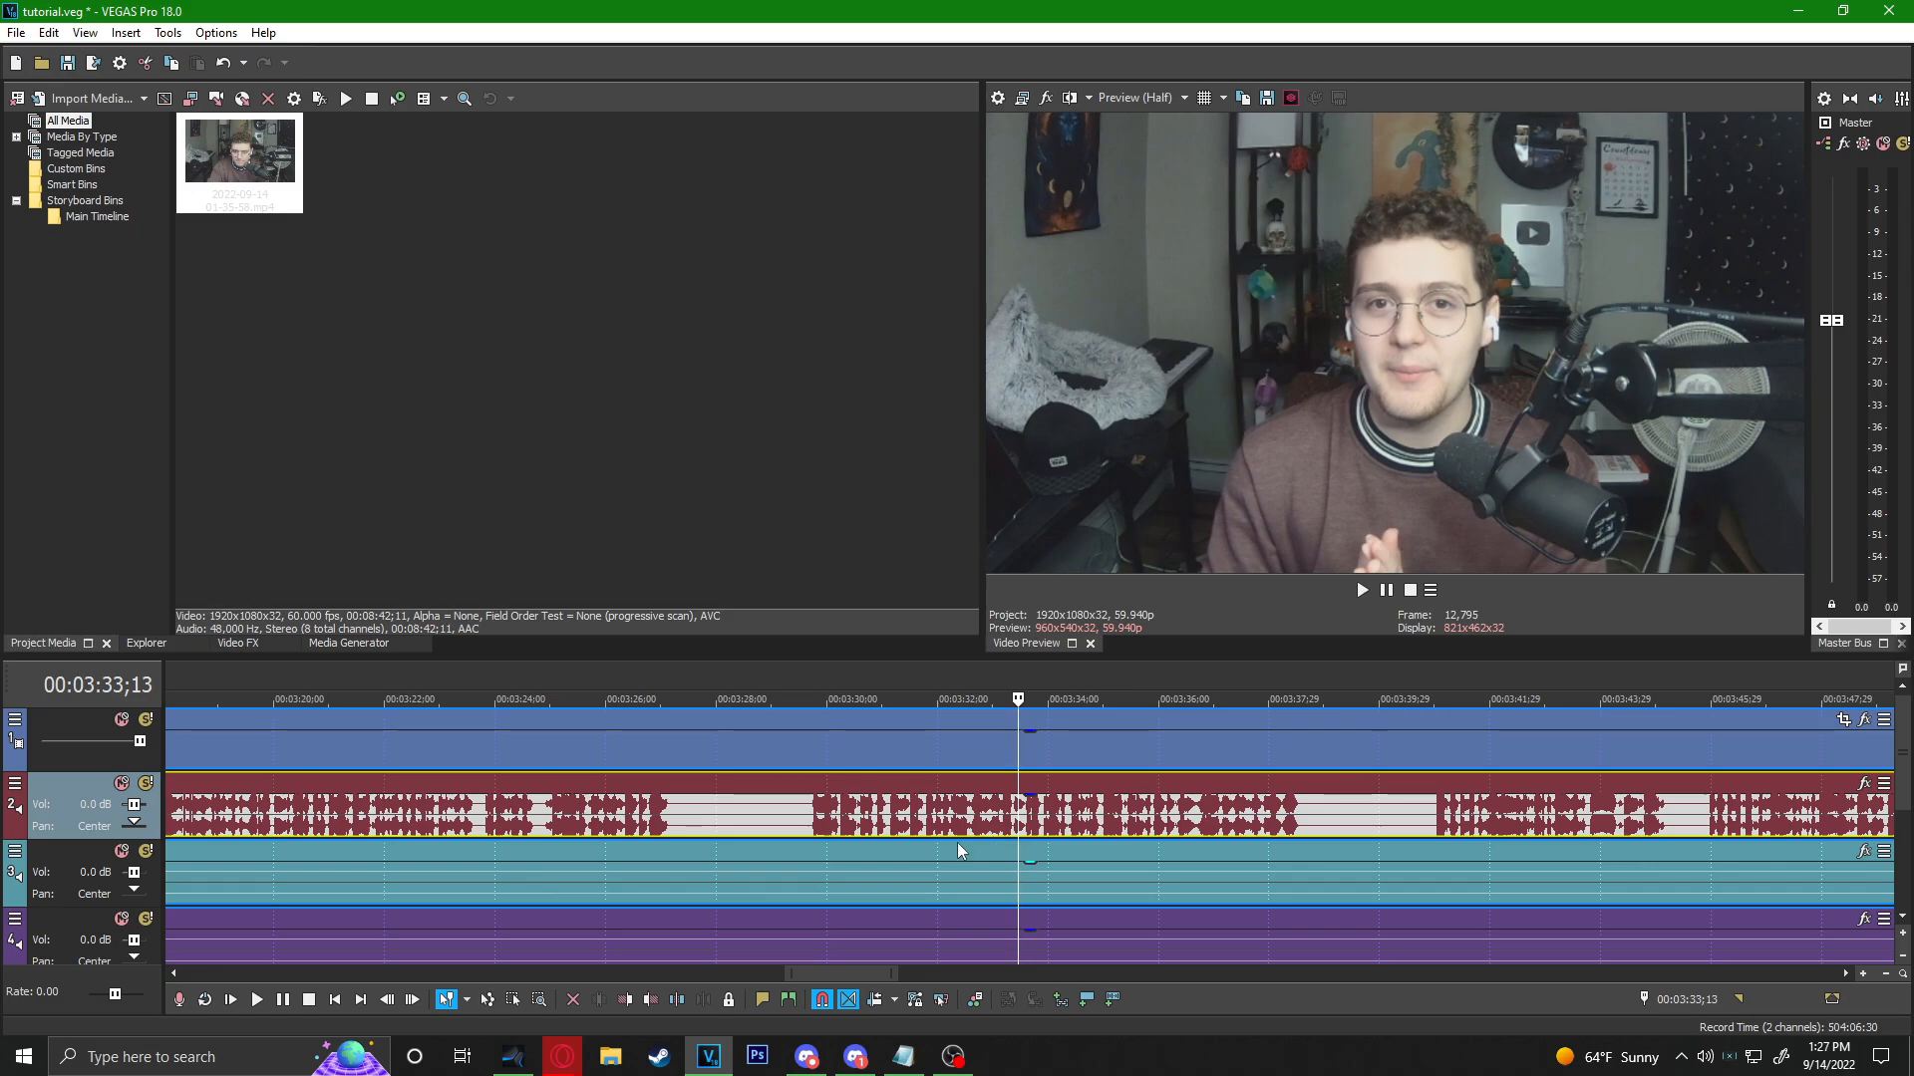
{"action": "scroll", "coordinate": [1080, 829], "scroll_direction": "up", "scroll_amount": 1}
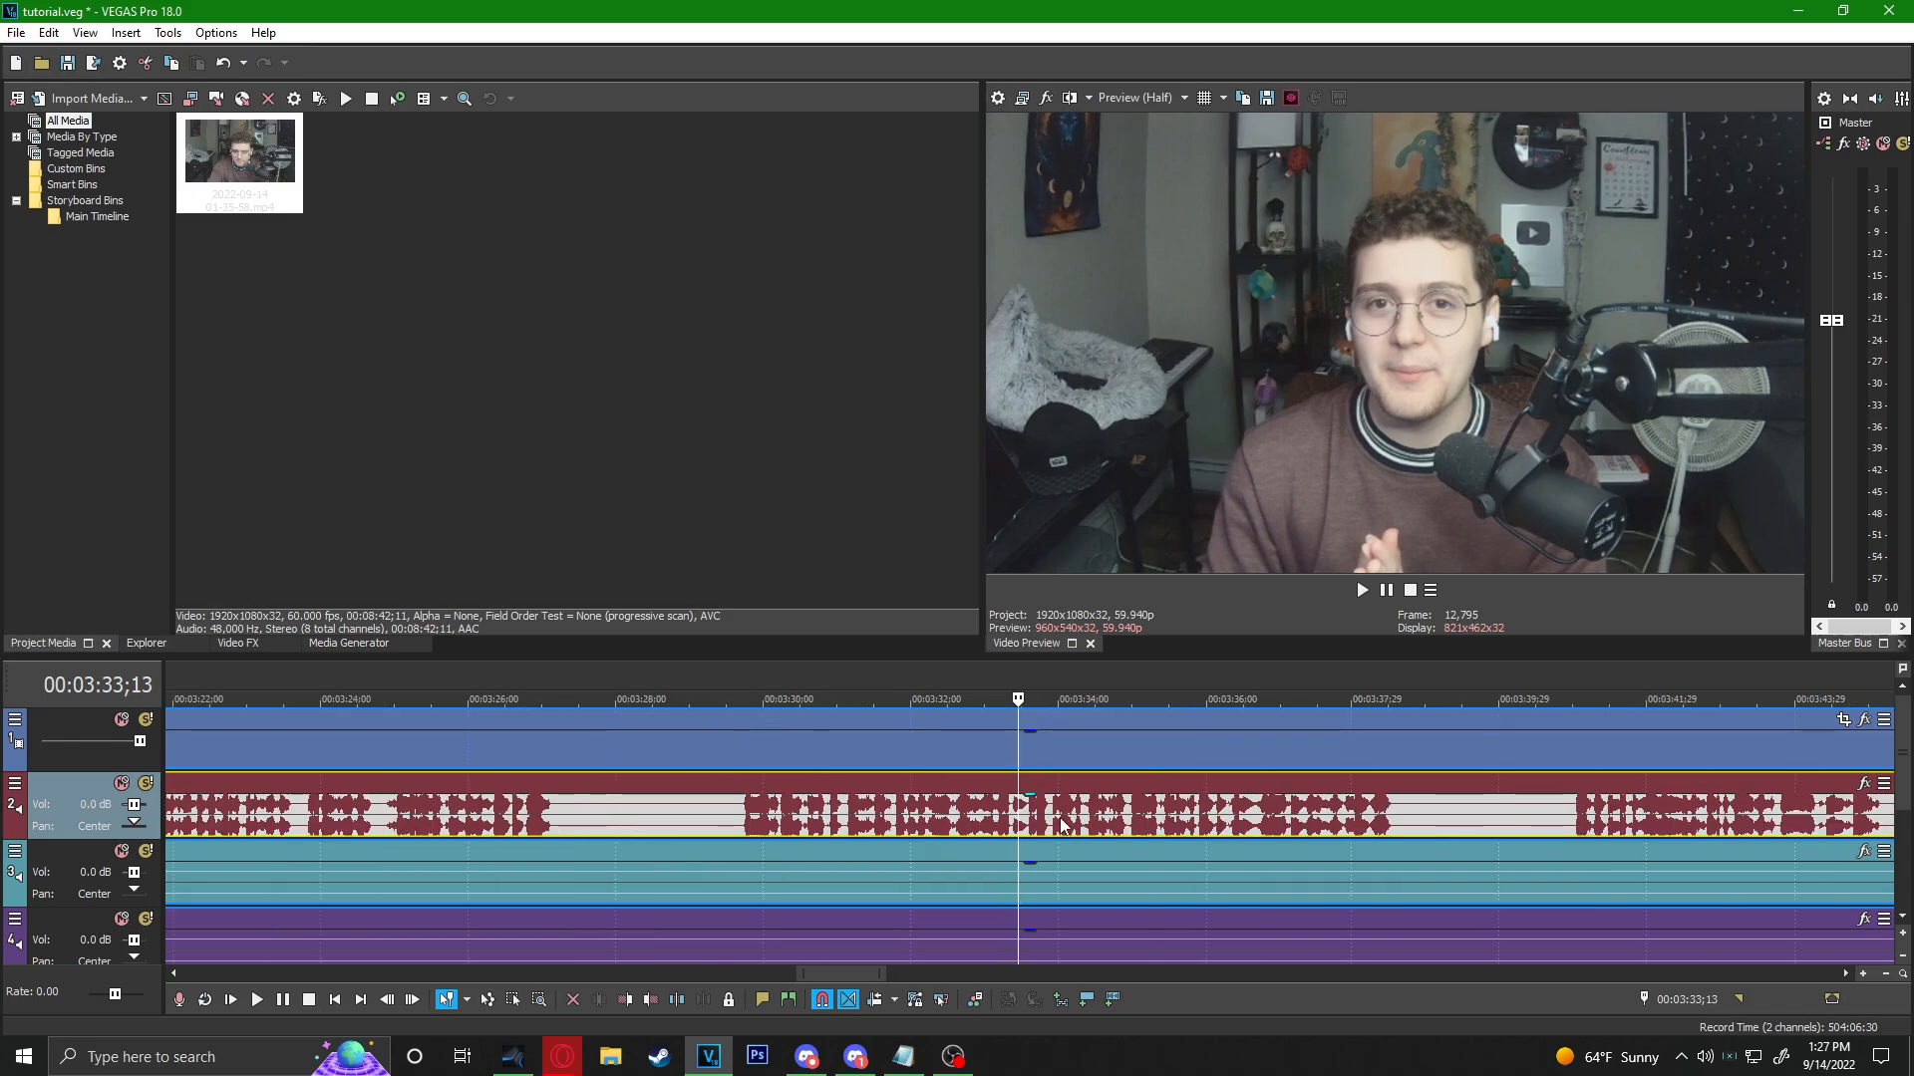
{"action": "left_click", "coordinate": [745, 812]}
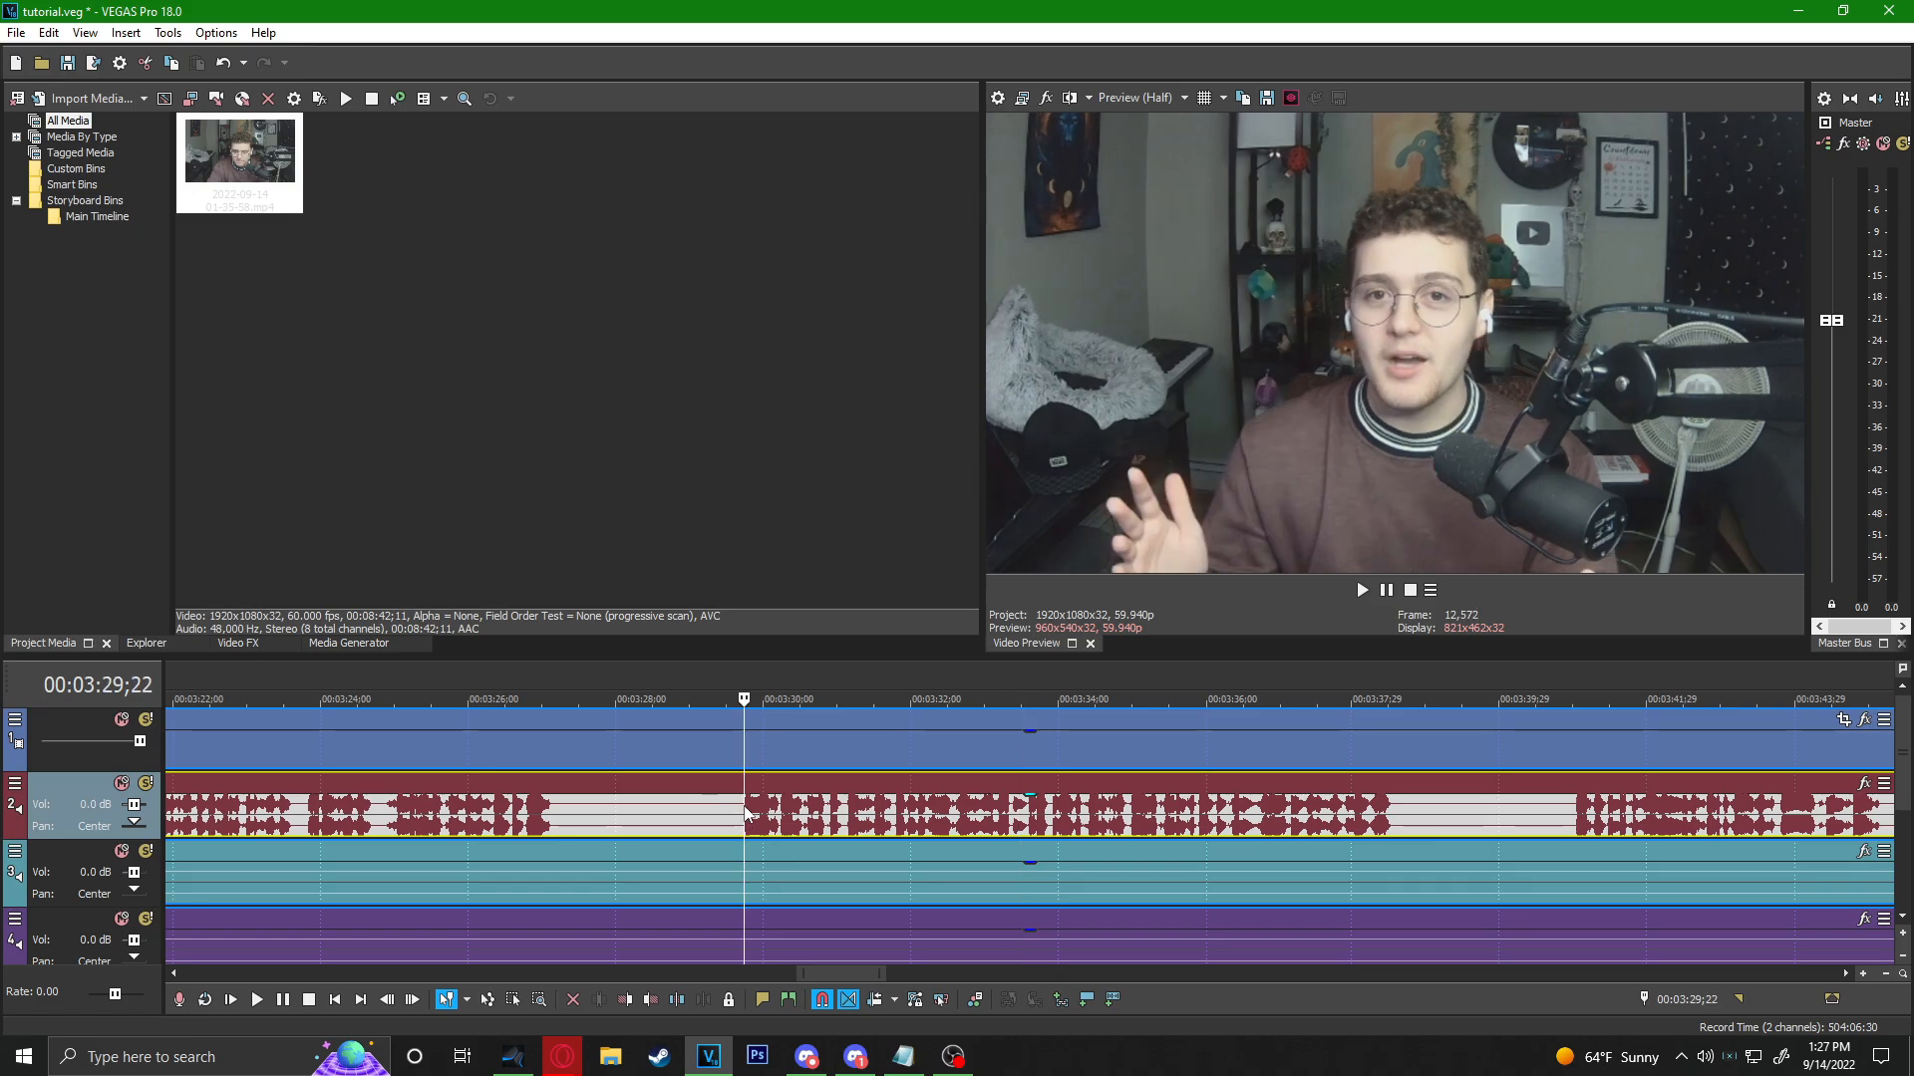
{"action": "key", "text": "s"}
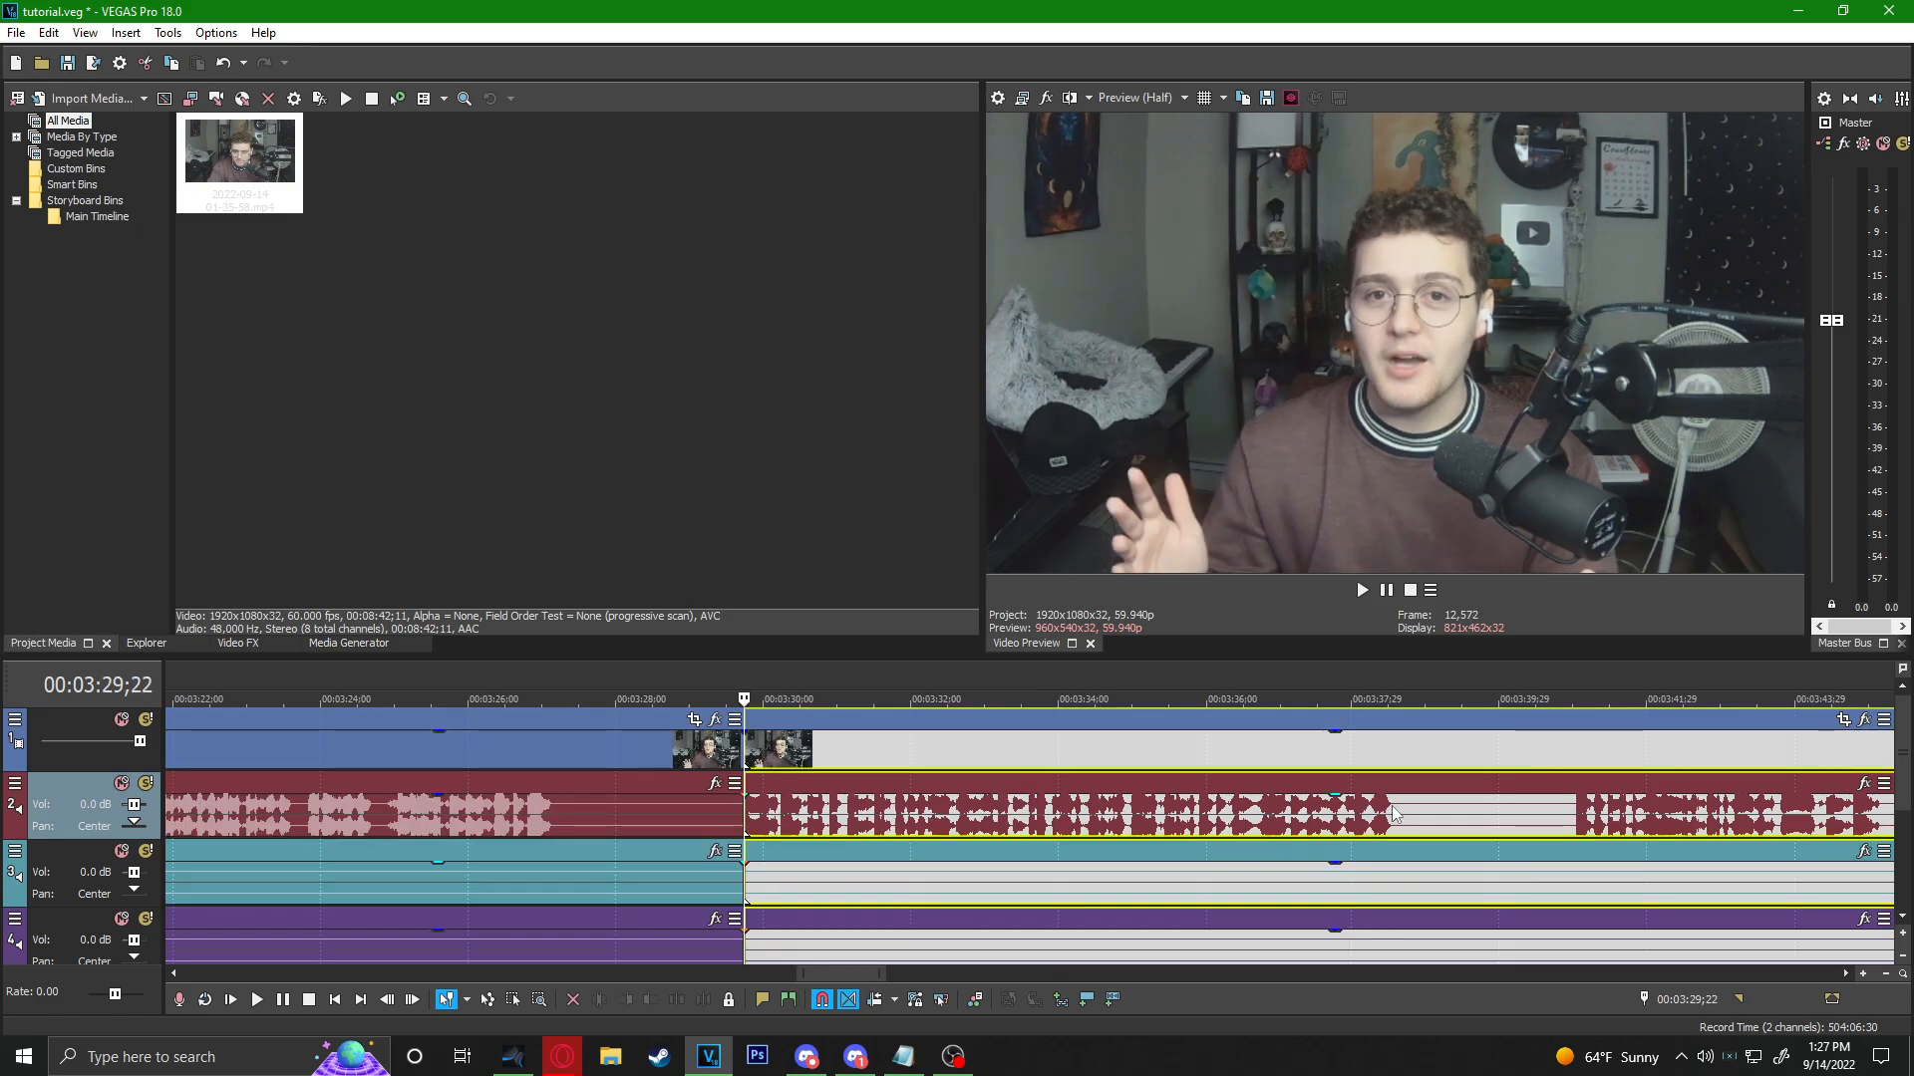
{"action": "left_click", "coordinate": [1391, 804]}
{"action": "key", "text": "s"}
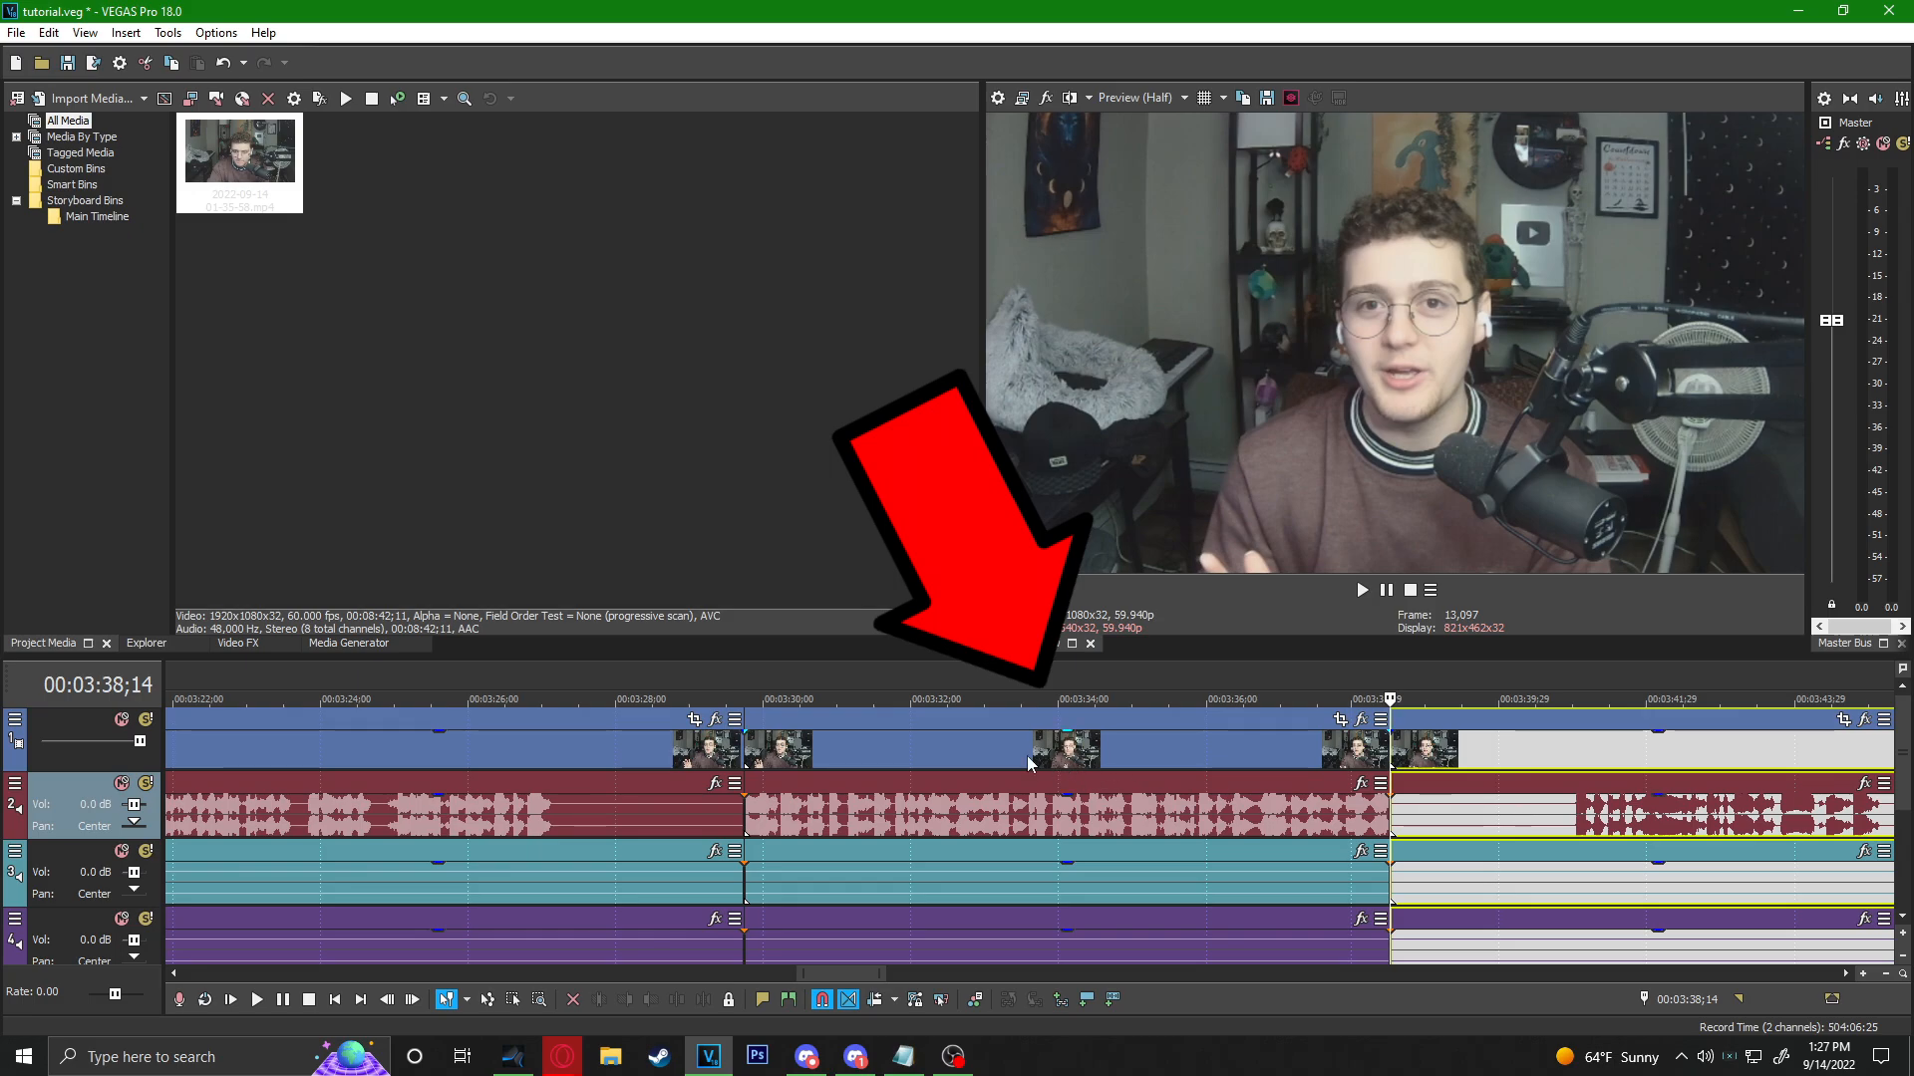
Open Event Pan/Crop for the isolated video event and move its window clear of the preview.
{"action": "left_click", "coordinate": [1285, 757]}
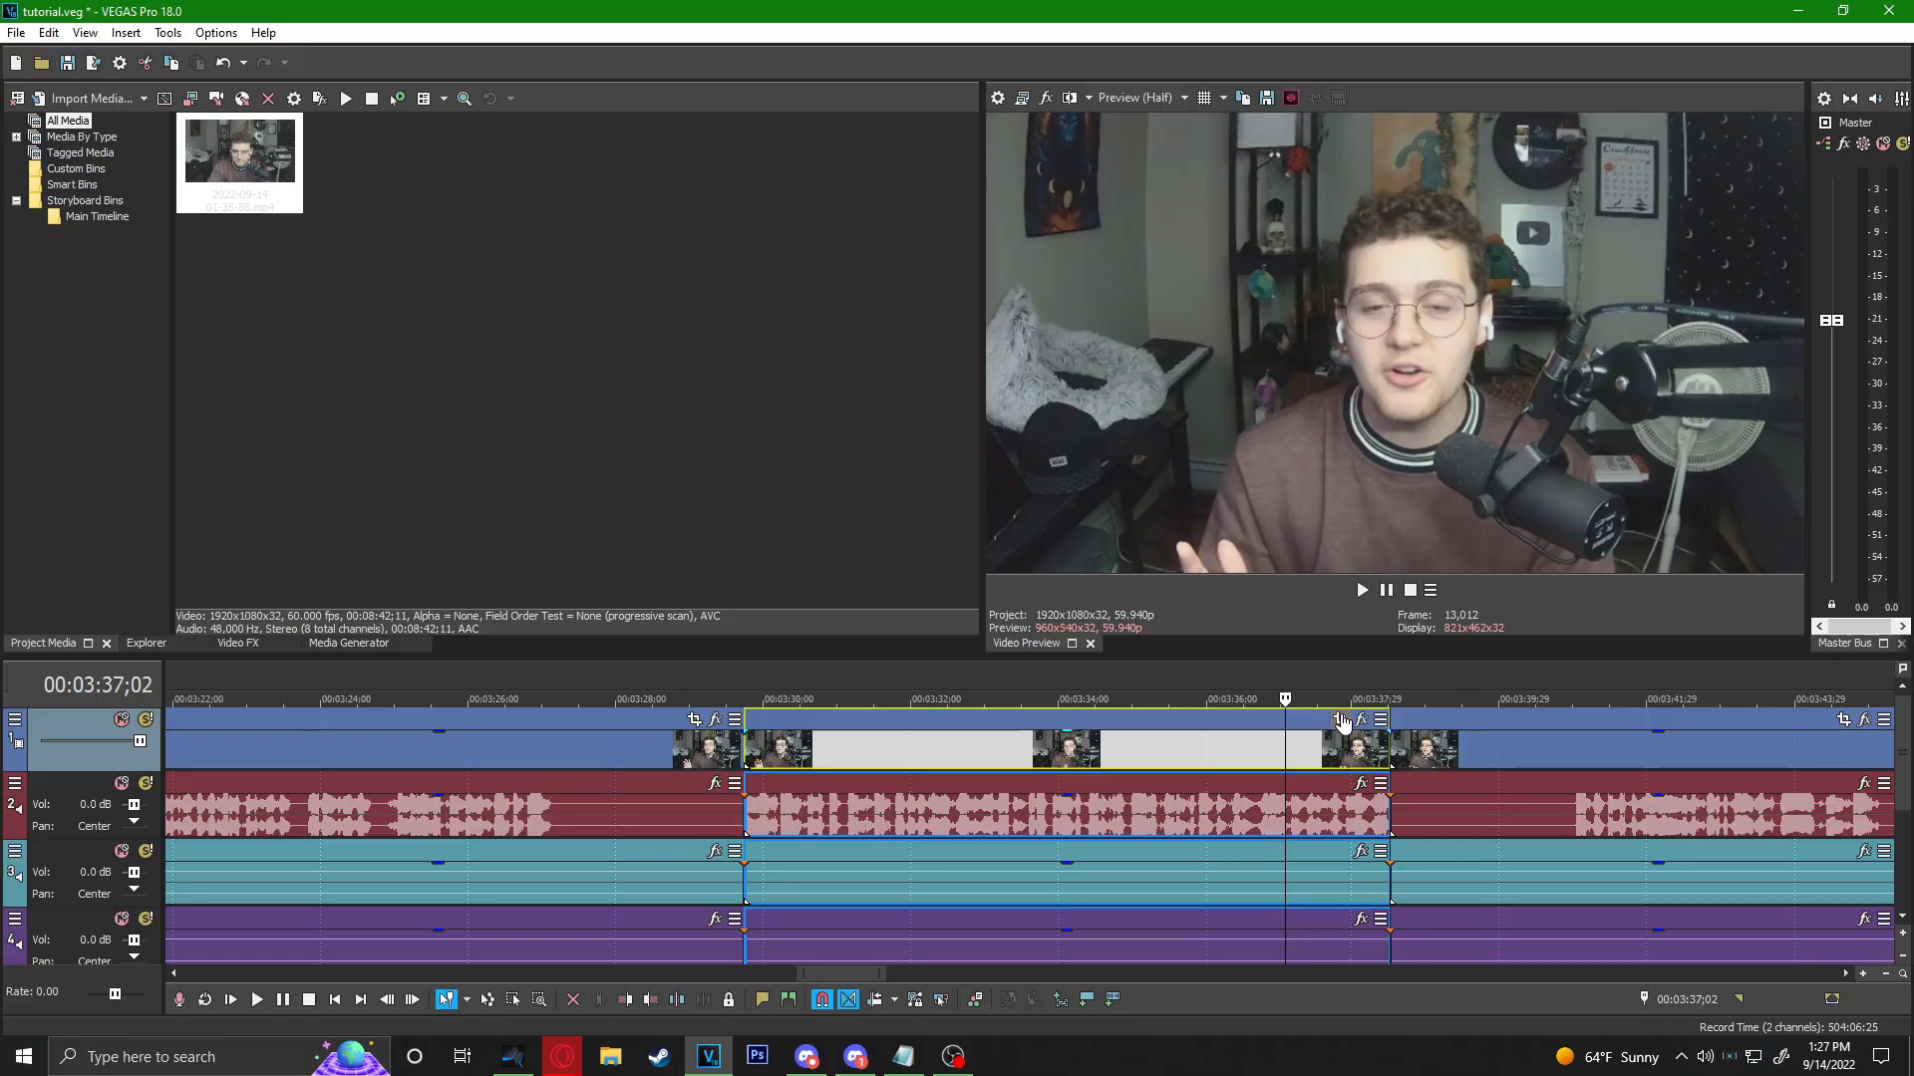
{"action": "left_click", "coordinate": [1074, 604]}
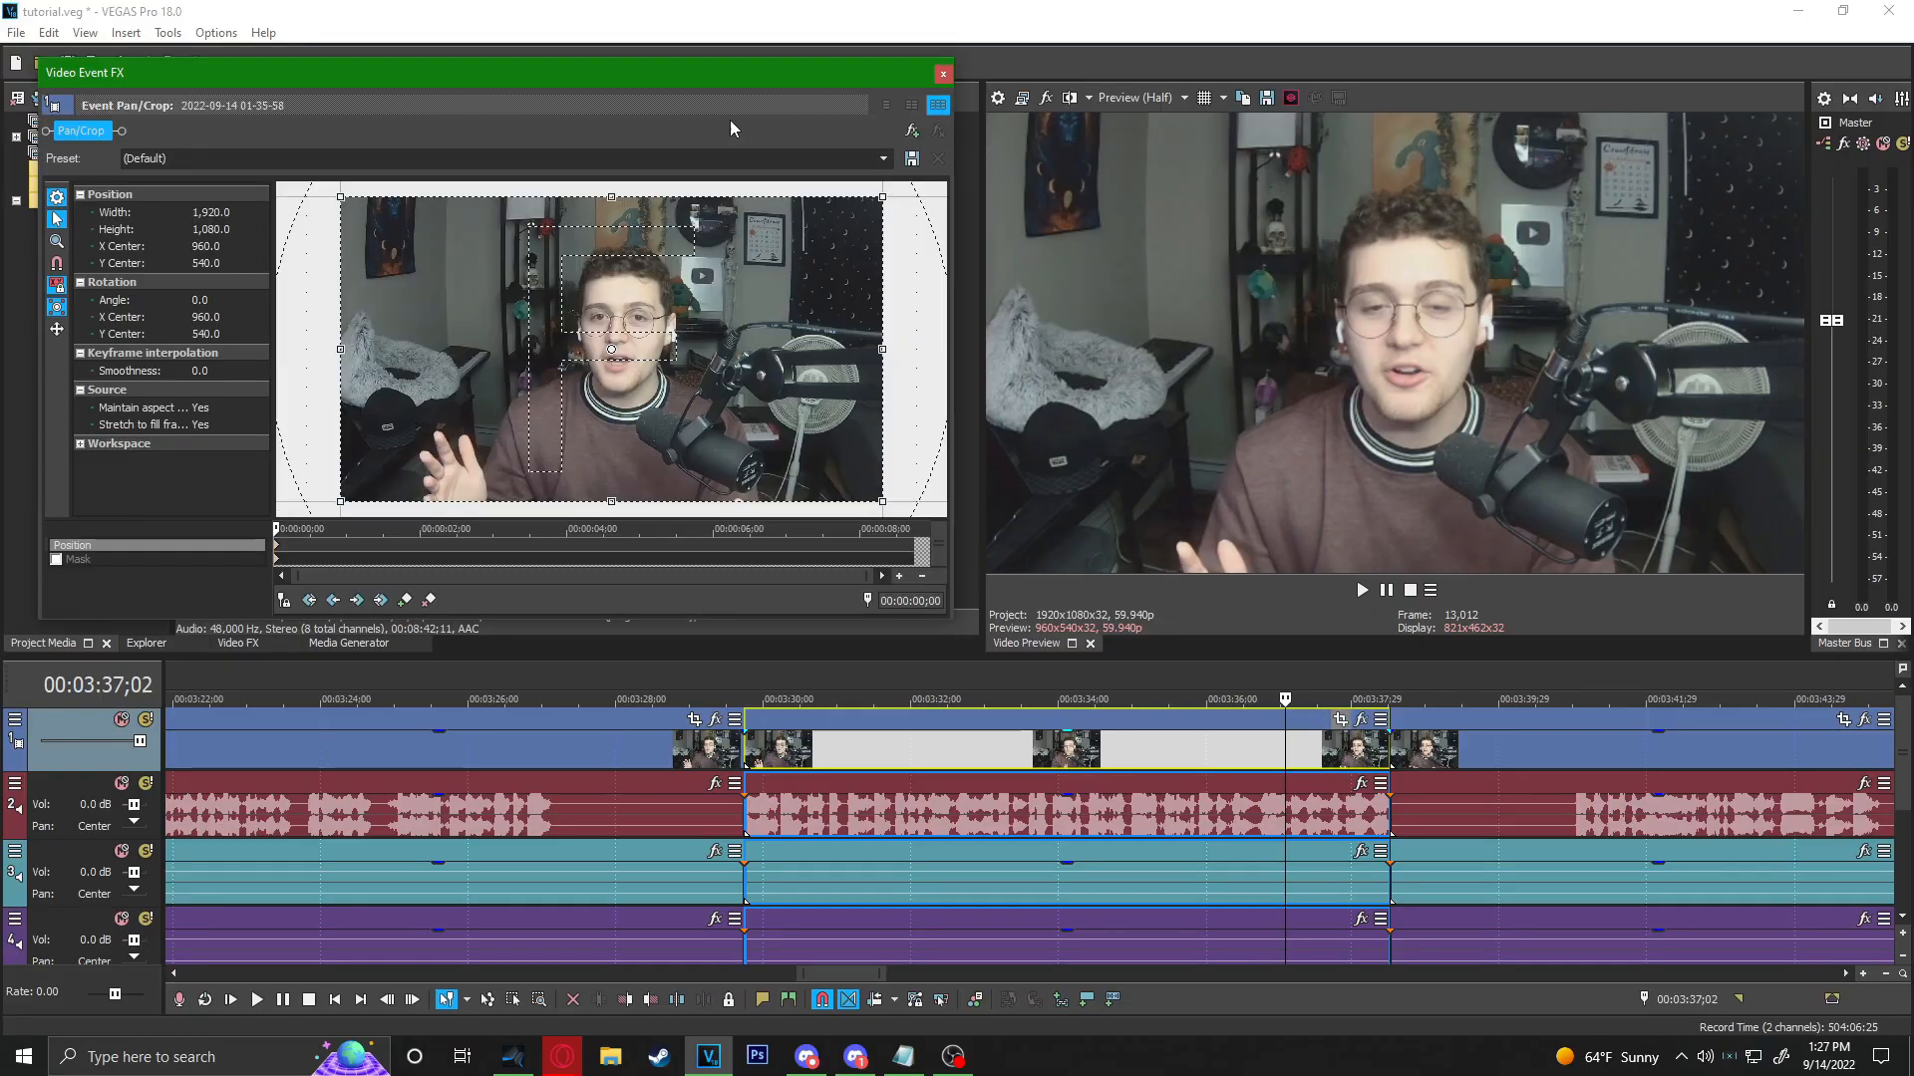
{"action": "left_click_drag", "start_coordinate": [755, 63], "coordinate": [794, 74]}
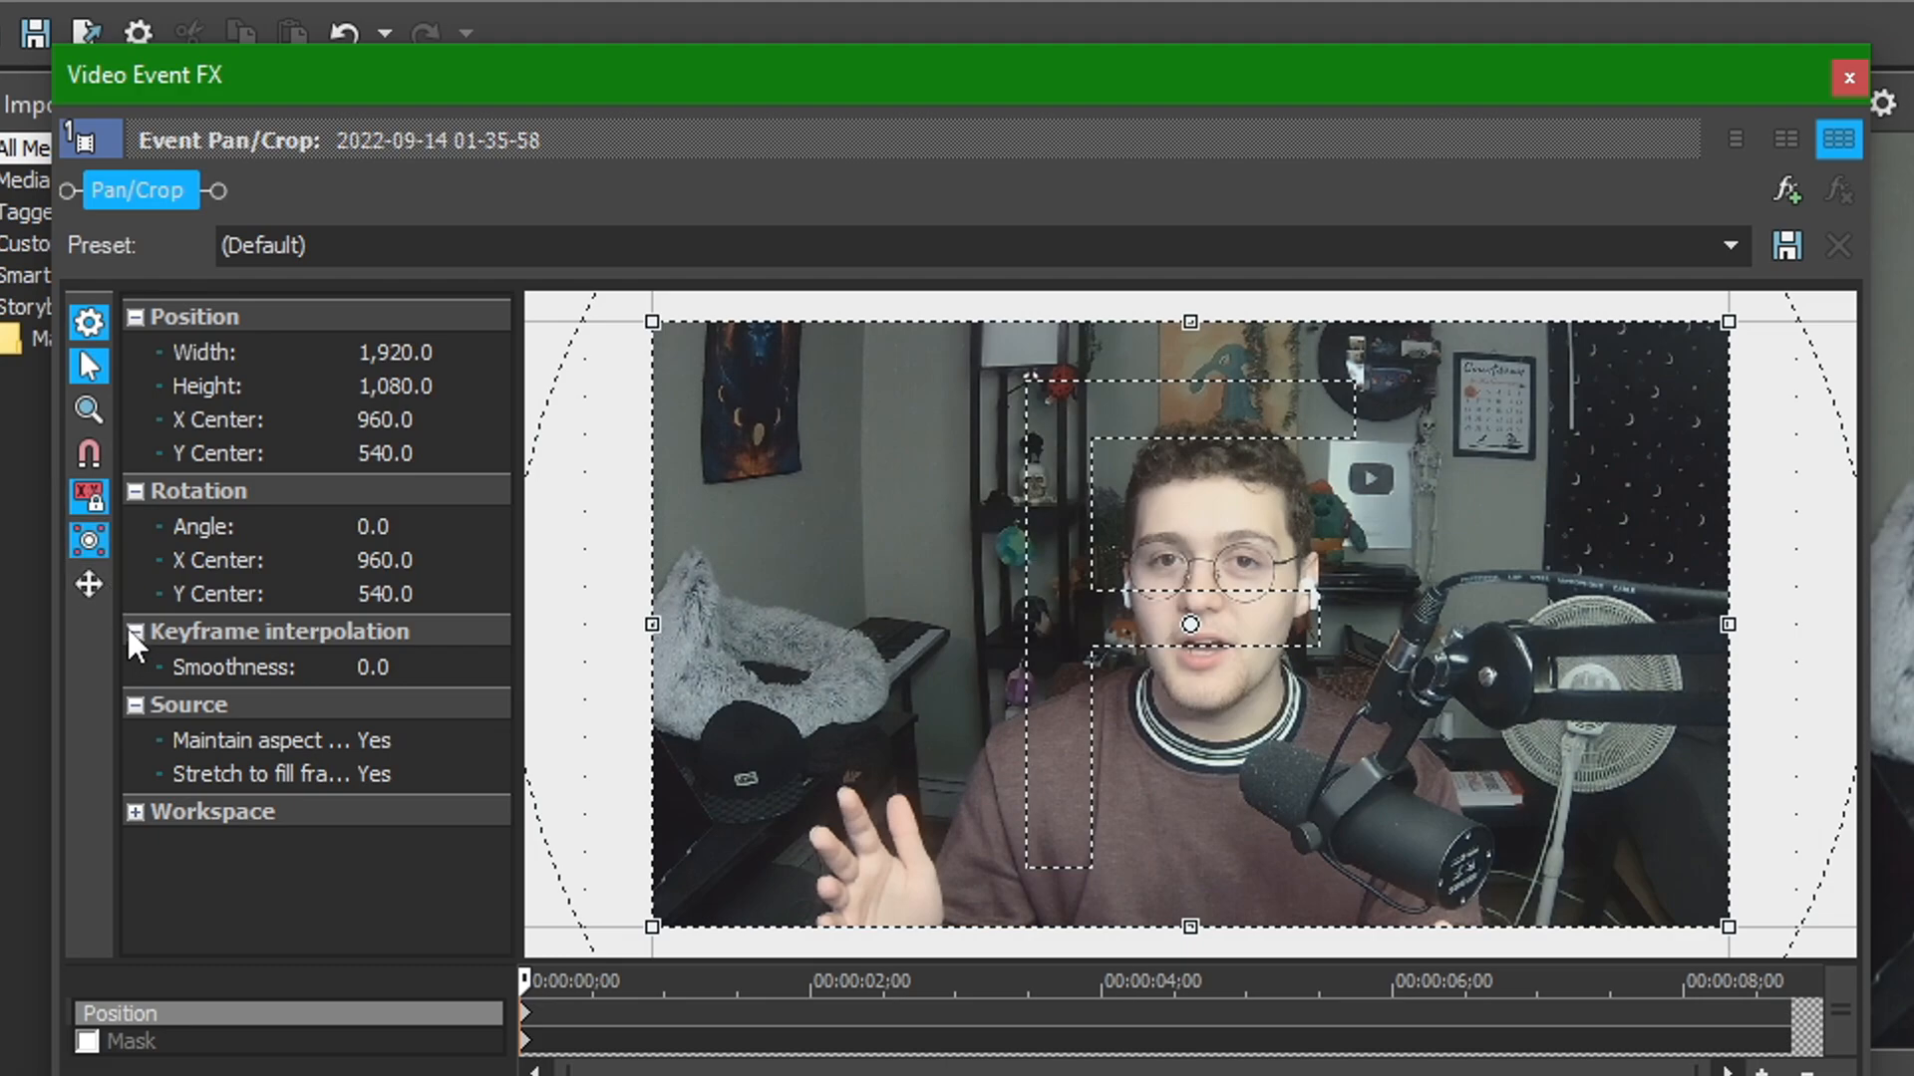
Toggle the crop frame's Lock Aspect Ratio and Size About Center options off and back on.
{"action": "left_click", "coordinate": [107, 325]}
{"action": "left_click", "coordinate": [88, 540]}
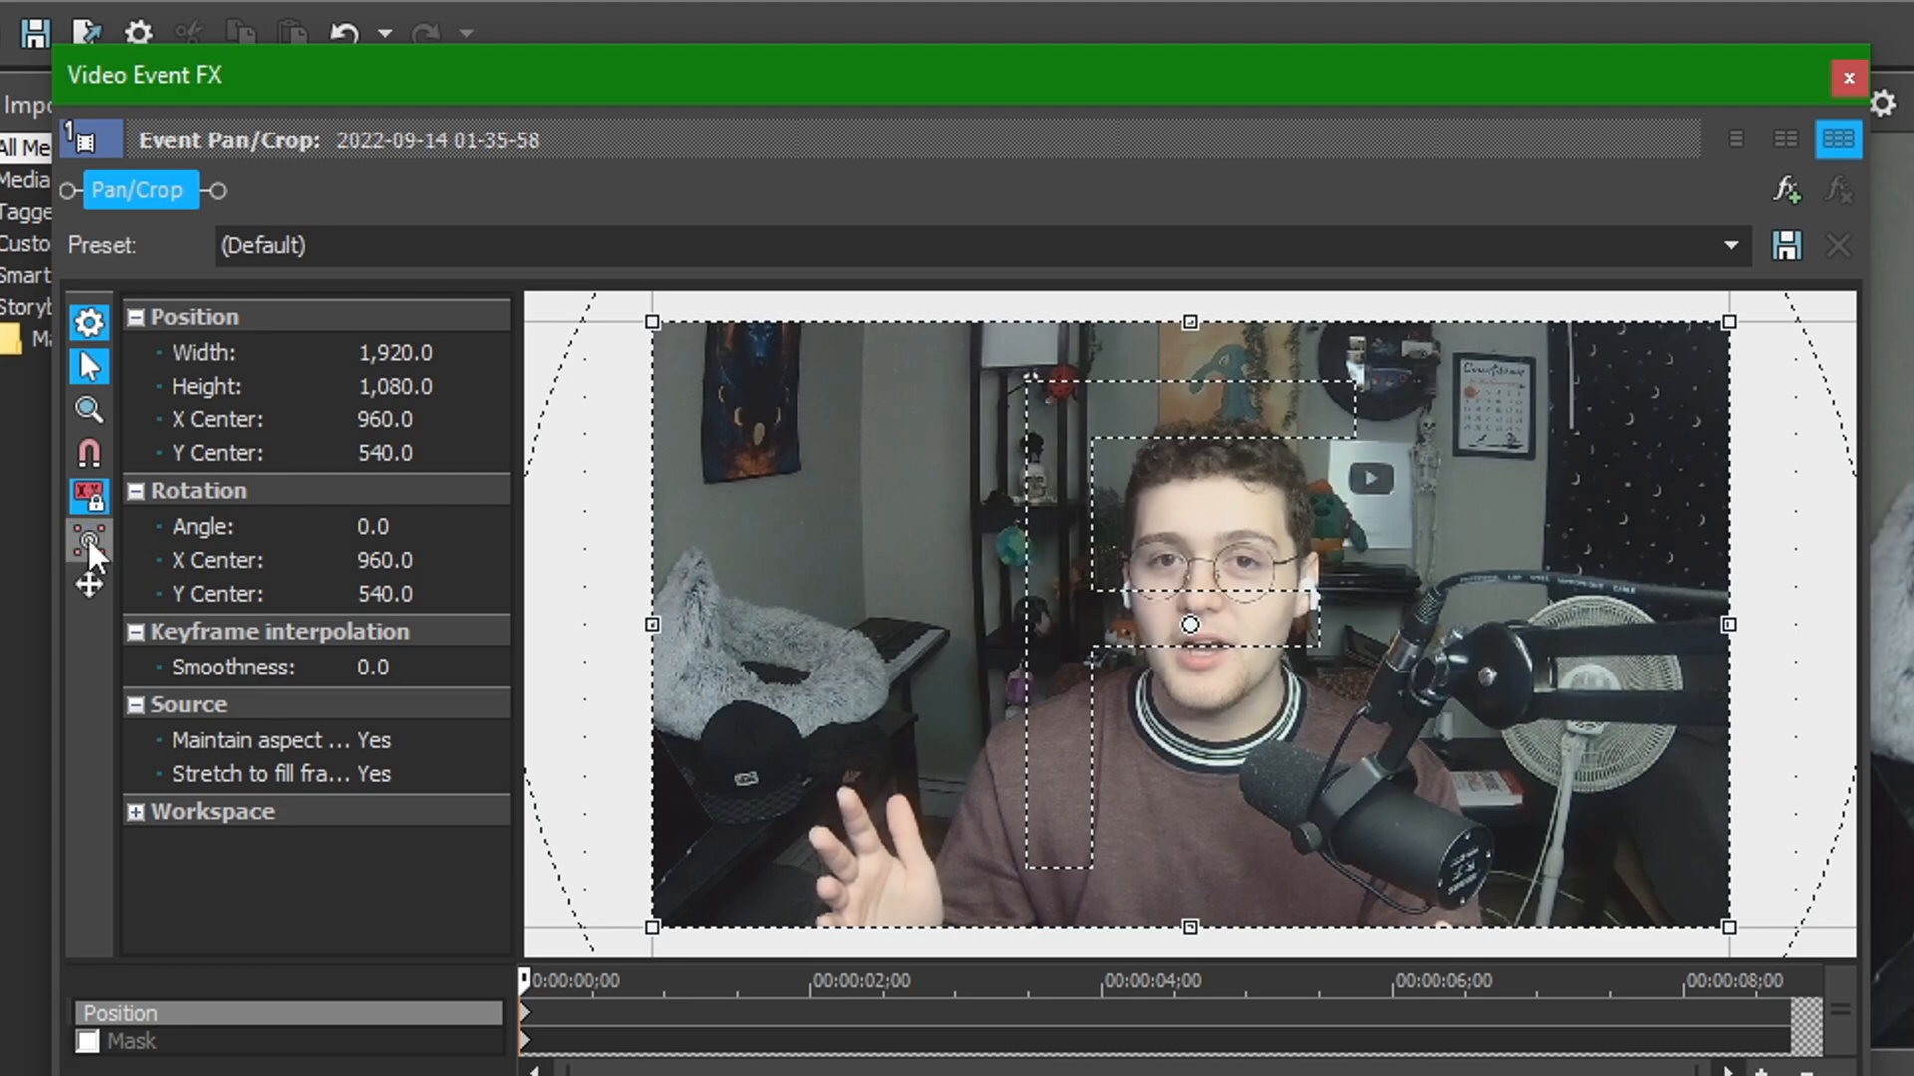
{"action": "left_click", "coordinate": [105, 502]}
{"action": "left_click", "coordinate": [104, 502]}
{"action": "left_click", "coordinate": [100, 541]}
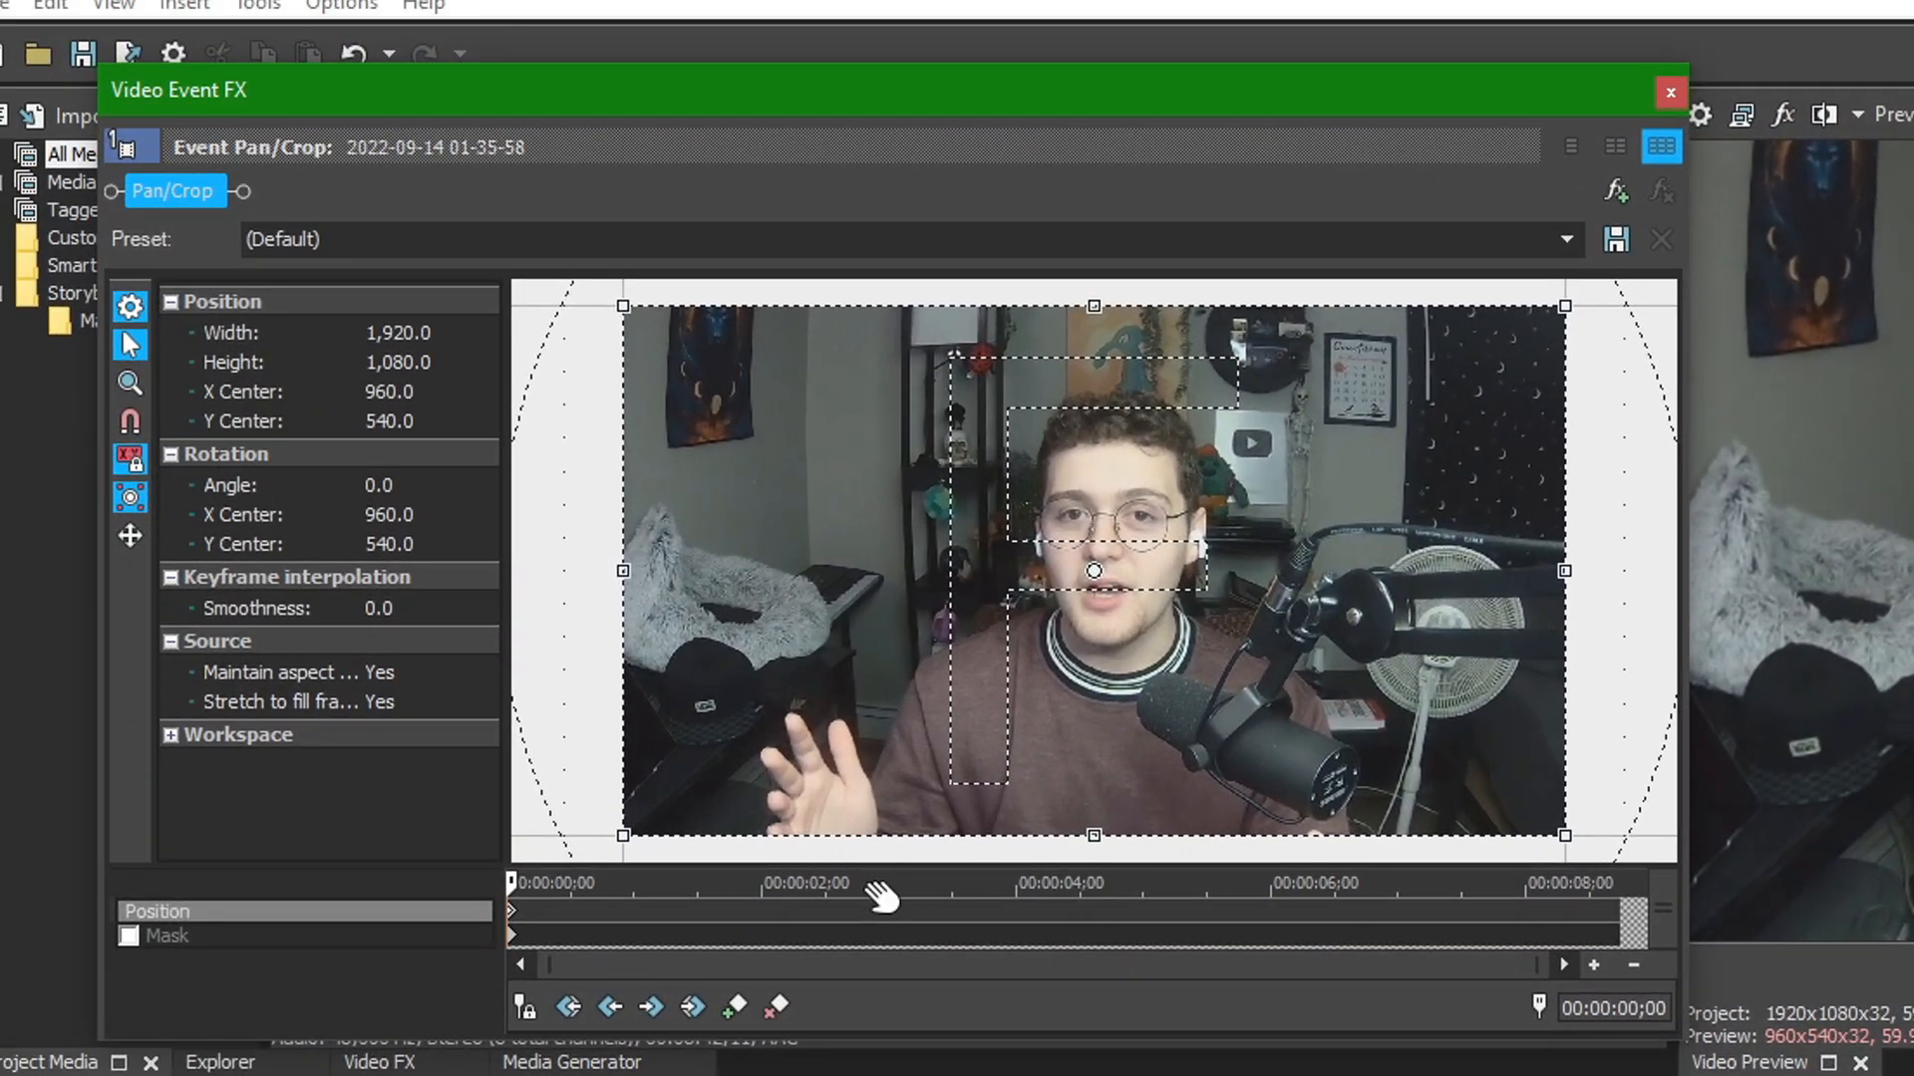
Turn on cursor syncing between Pan/Crop and the timeline, try it at 00:03:32;12 and 00:03:37;07, and turn it off.
{"action": "left_click", "coordinate": [522, 1009]}
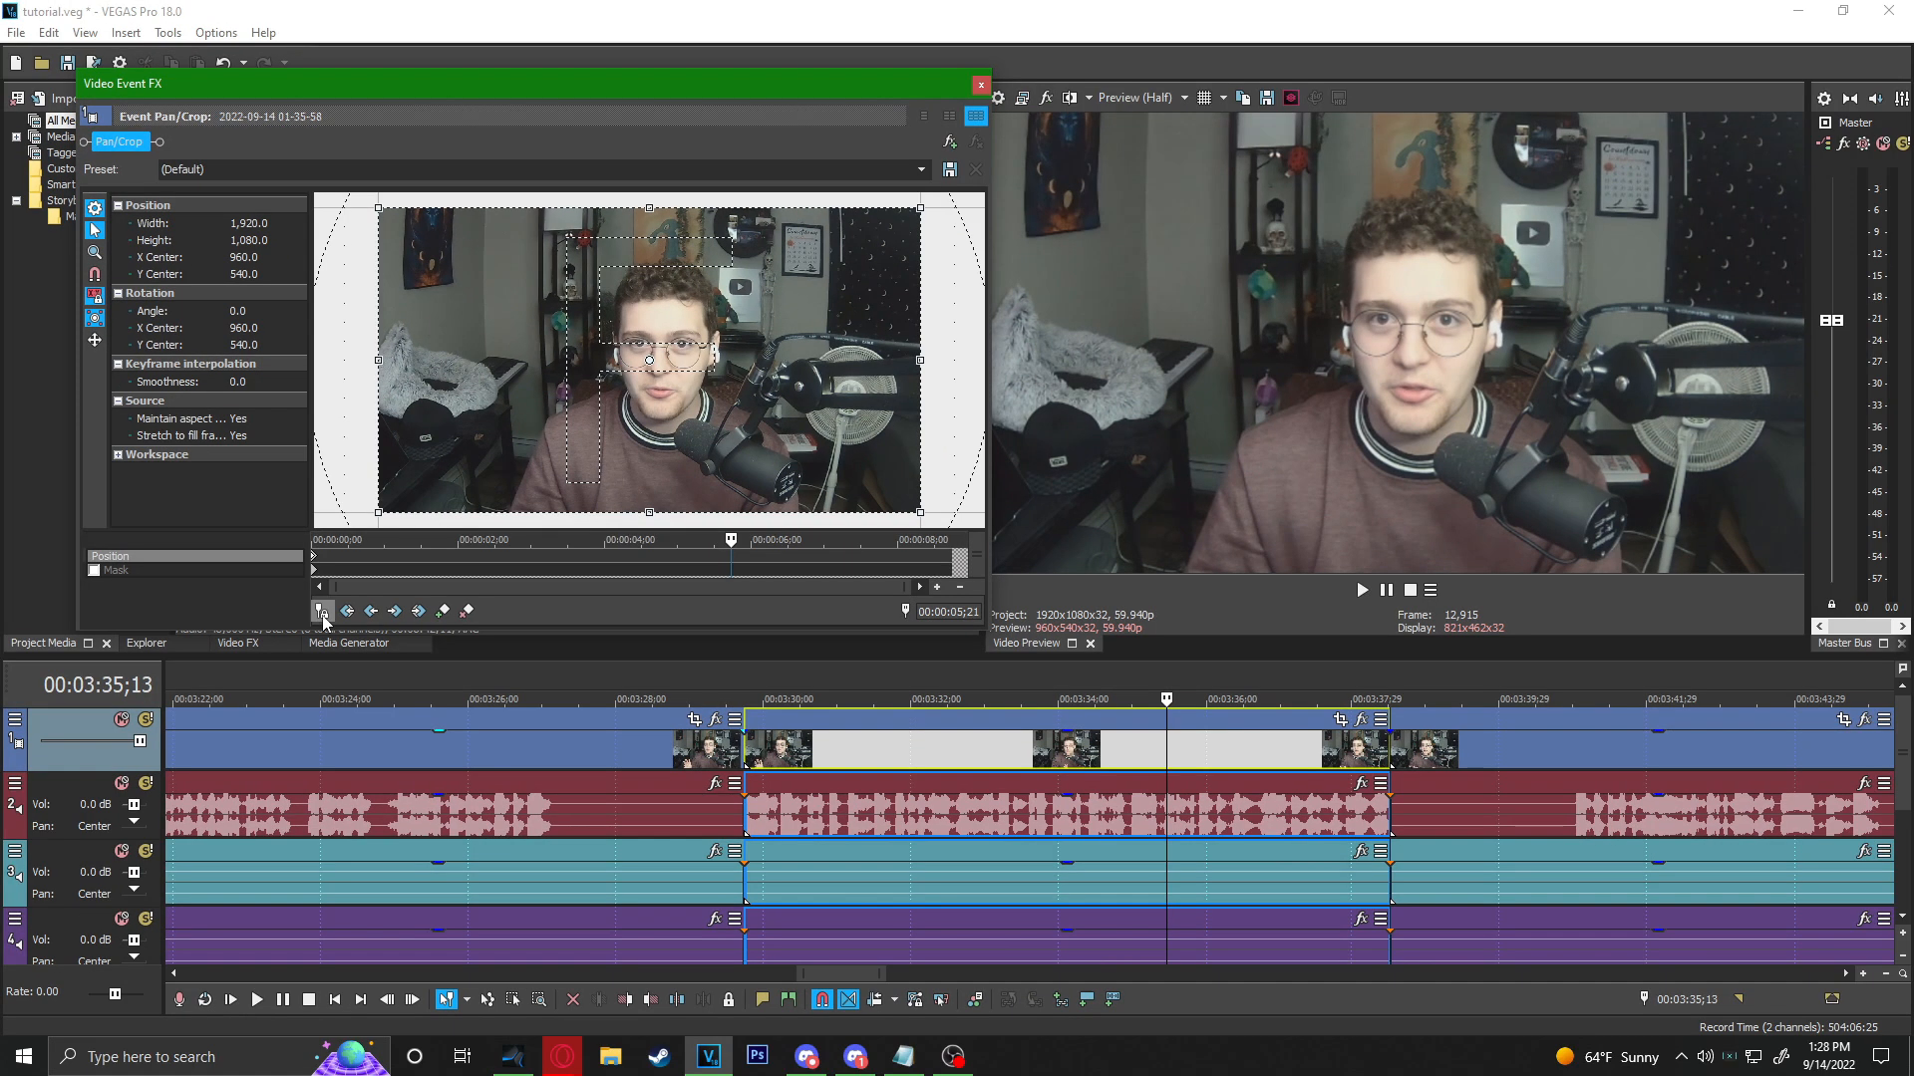
{"action": "left_click", "coordinate": [322, 609]}
{"action": "left_click", "coordinate": [944, 754]}
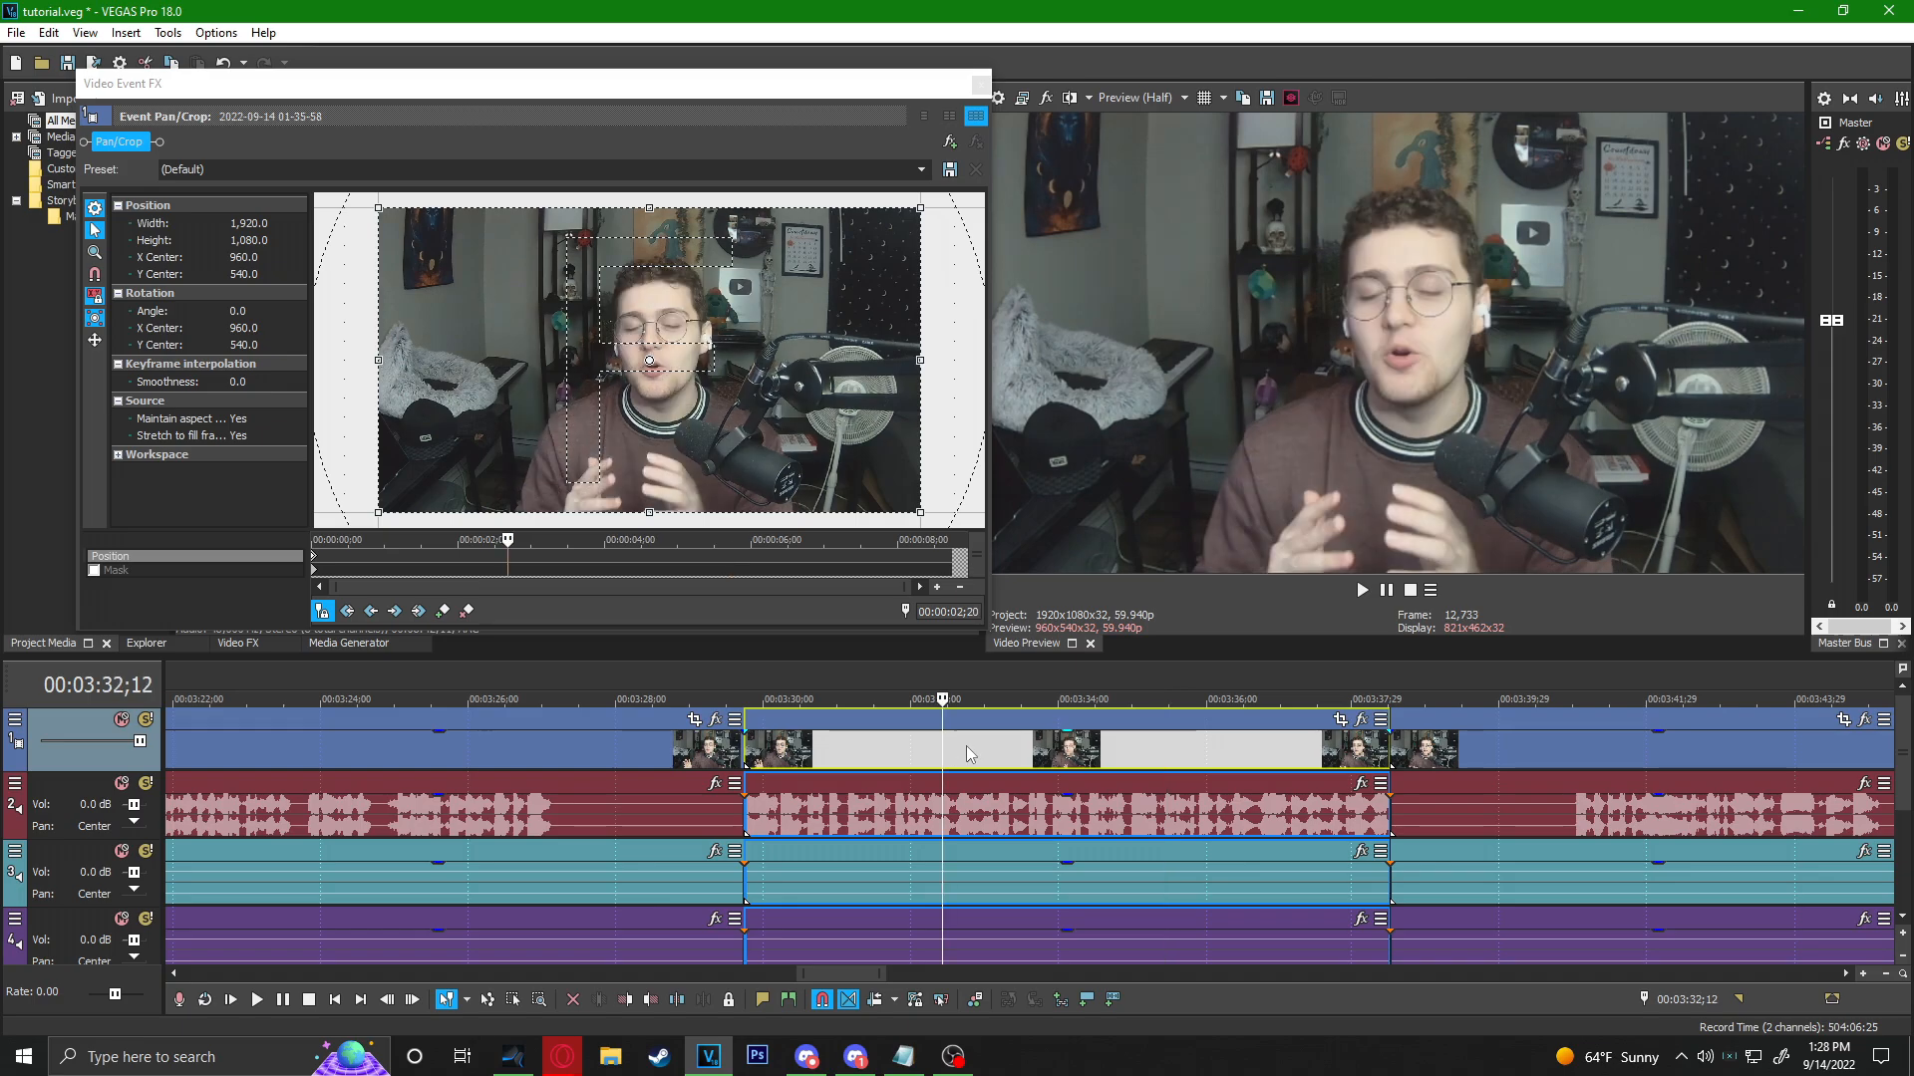
{"action": "left_click", "coordinate": [861, 558]}
{"action": "left_click", "coordinate": [305, 569]}
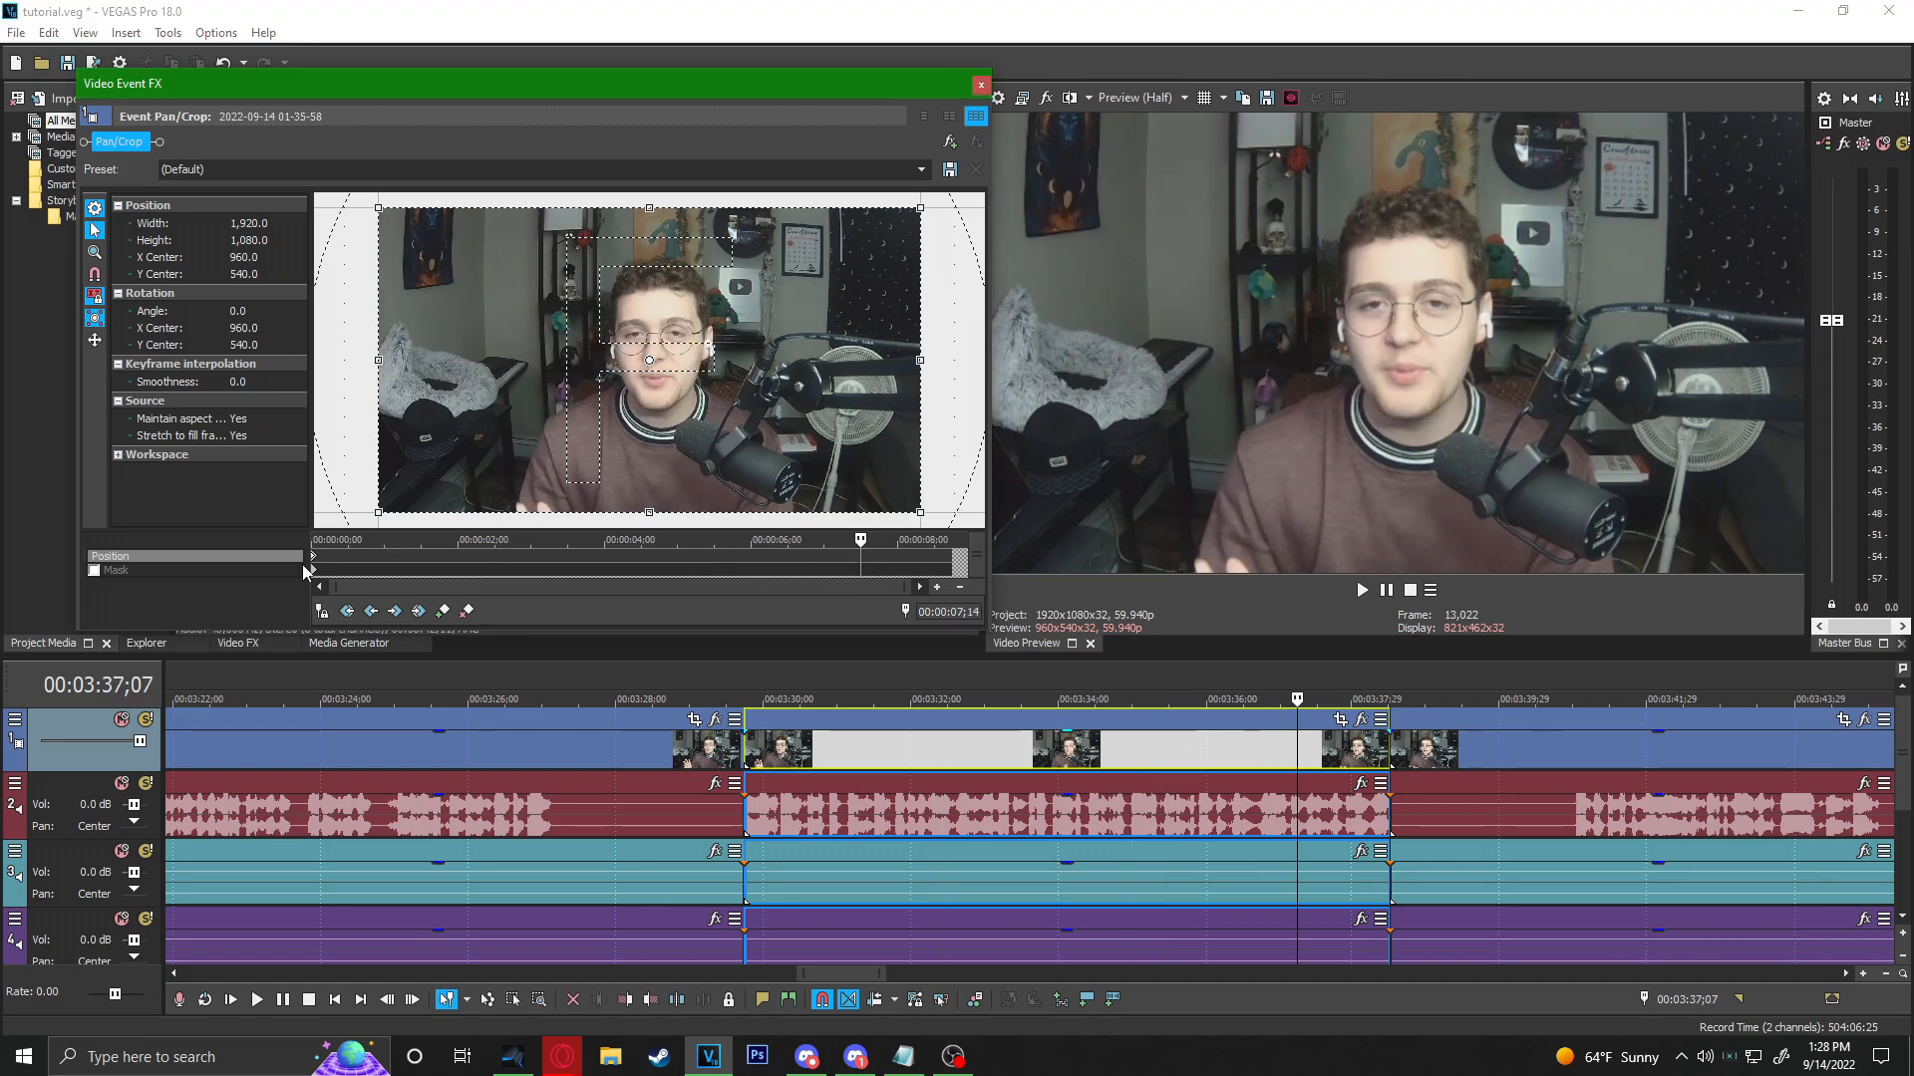
Select the first Position keyframe and add a second one at the event's end, 00:00:08;22, with the full centered frame.
{"action": "left_click", "coordinate": [312, 555]}
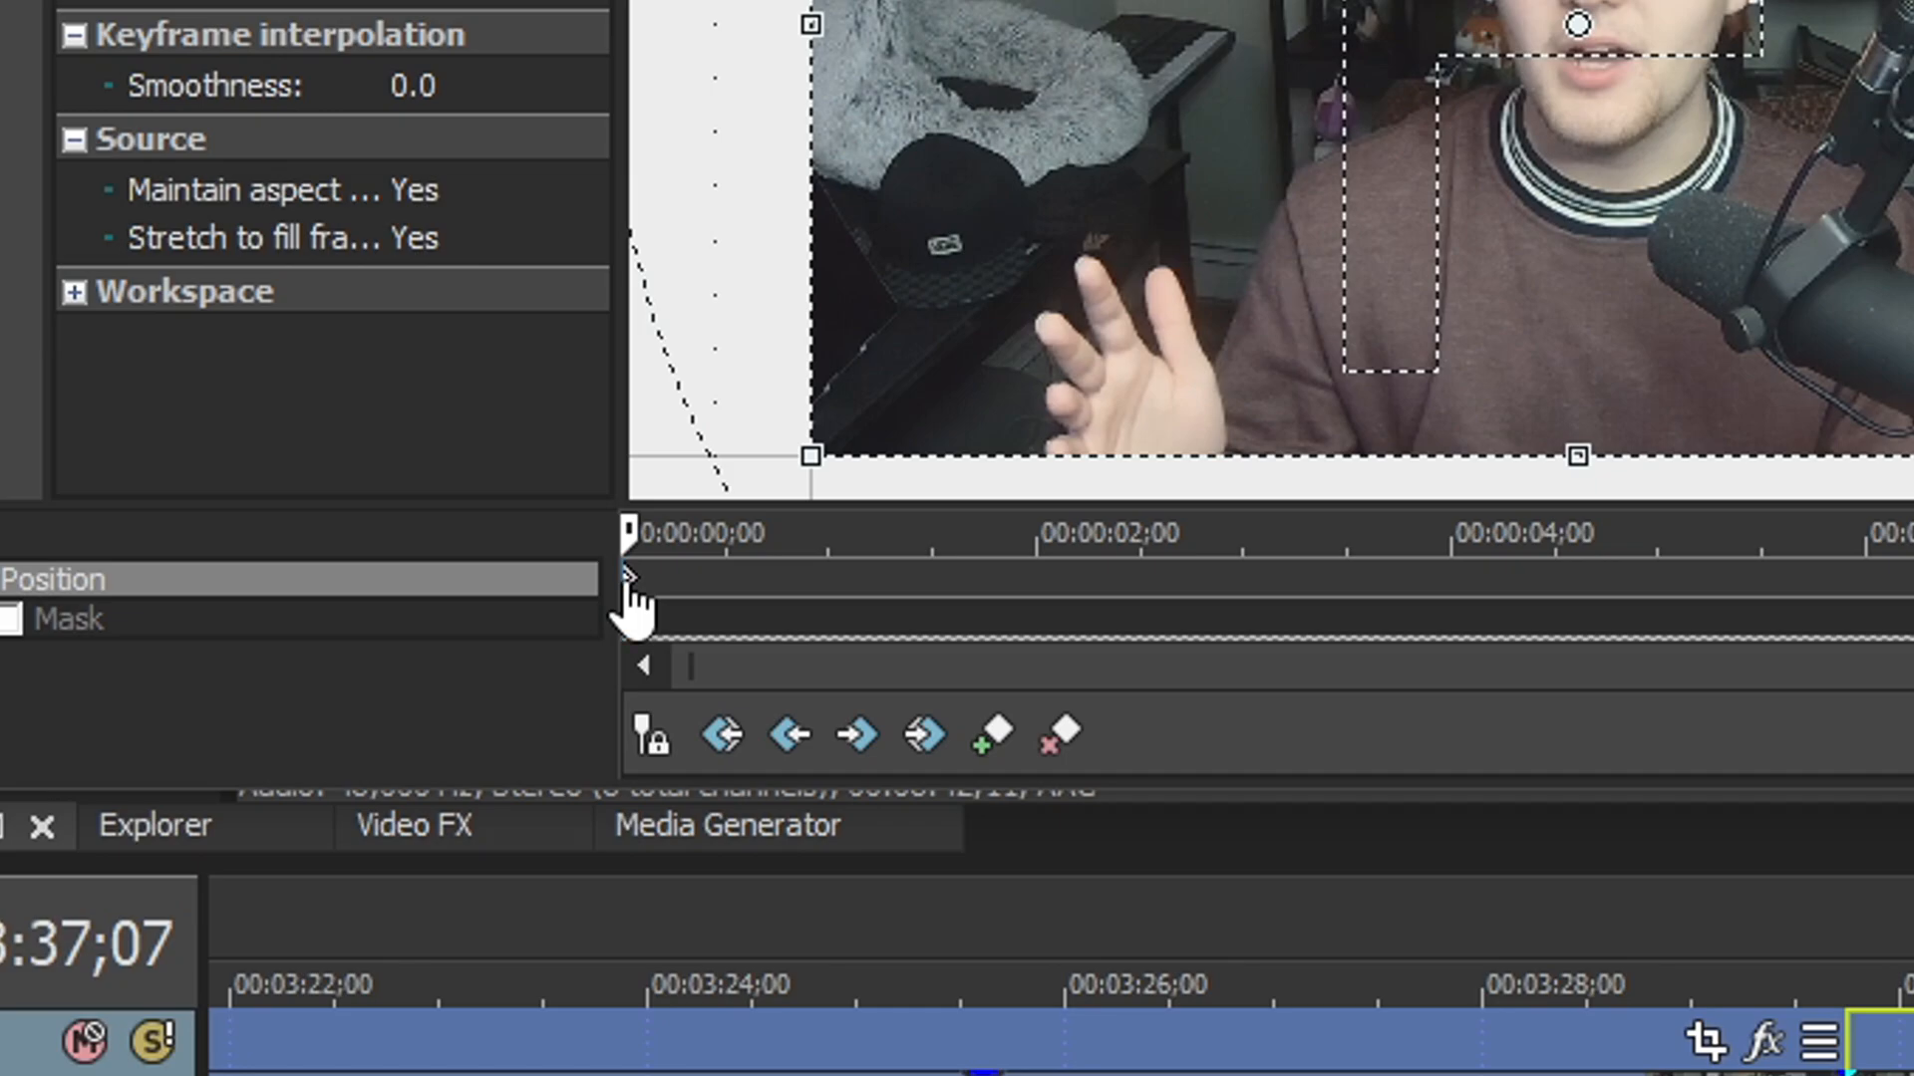
{"action": "left_click", "coordinate": [629, 582]}
{"action": "mouse_move", "coordinate": [628, 583]}
{"action": "left_mouse_down"}
{"action": "mouse_move", "coordinate": [862, 596]}
{"action": "mouse_move", "coordinate": [1050, 570]}
{"action": "mouse_move", "coordinate": [1136, 588]}
{"action": "mouse_move", "coordinate": [624, 586]}
{"action": "left_mouse_up"}
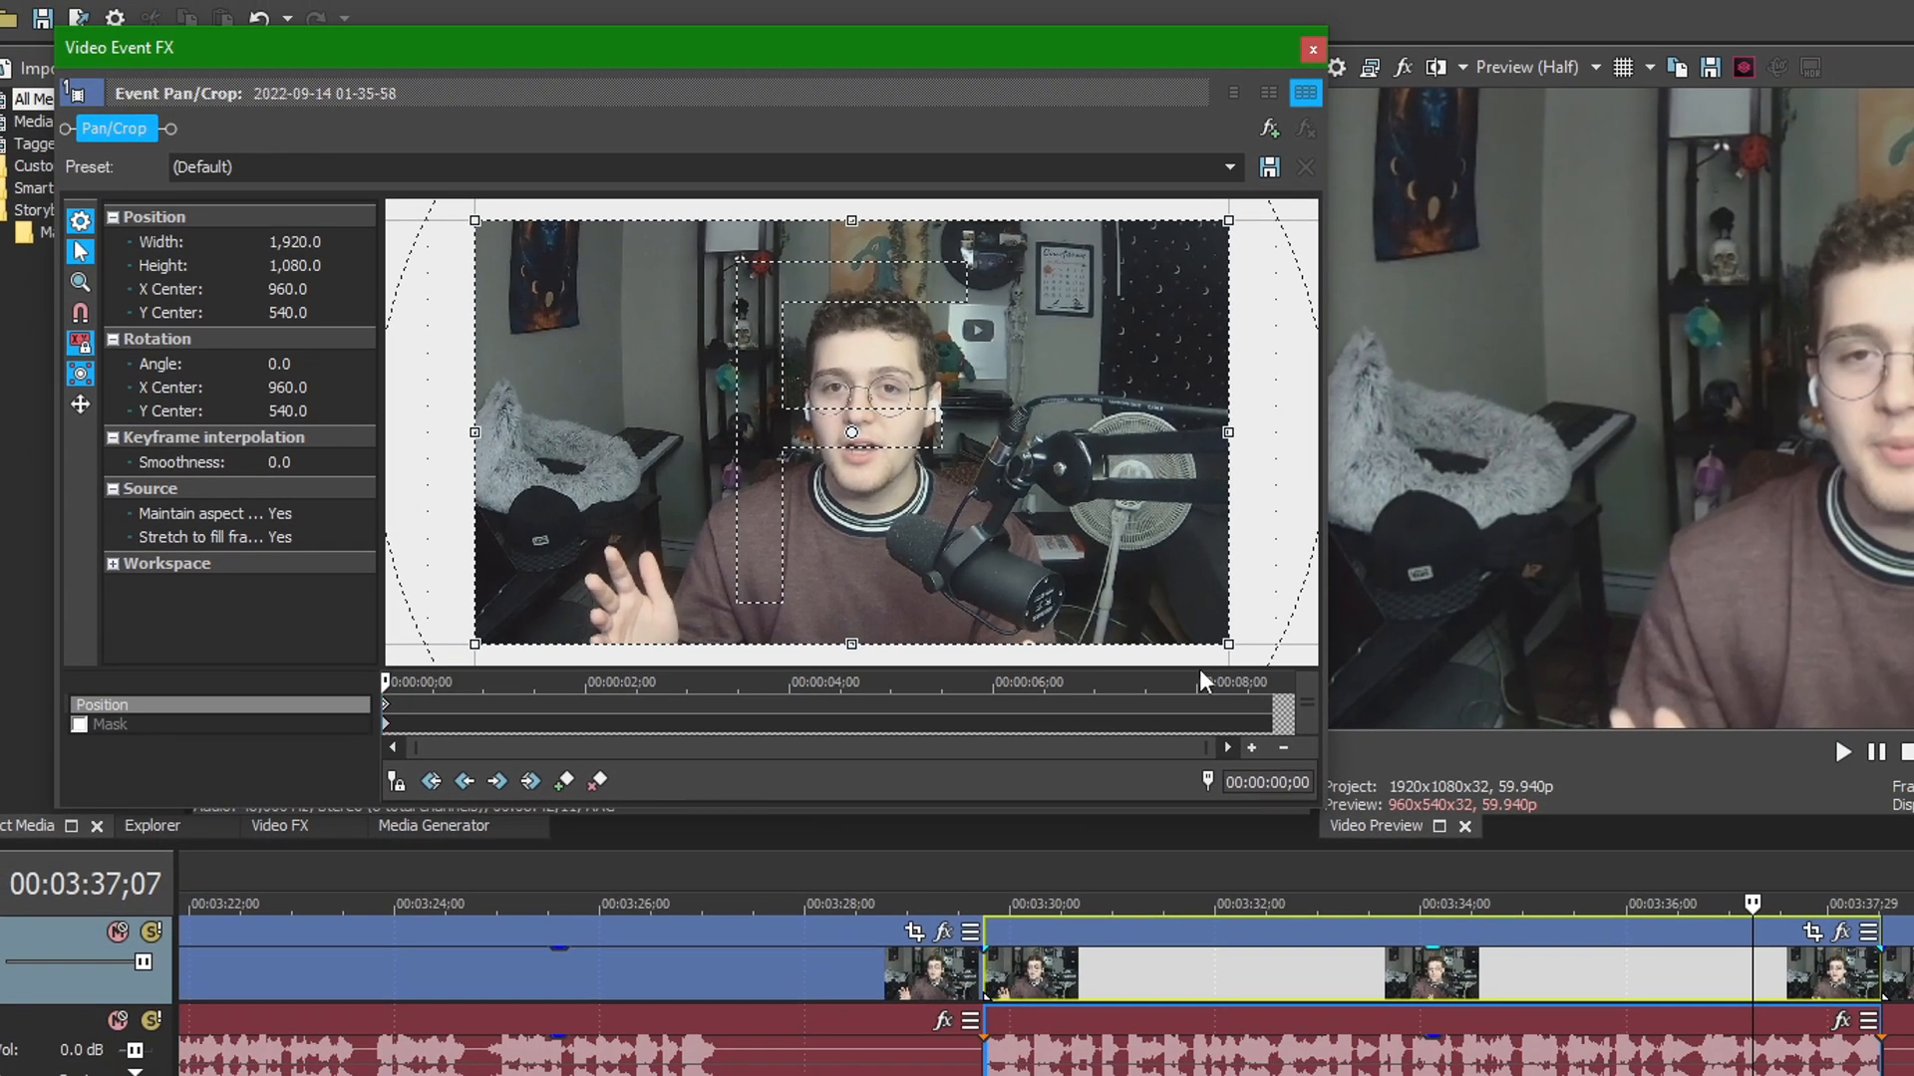
{"action": "left_click", "coordinate": [1276, 710]}
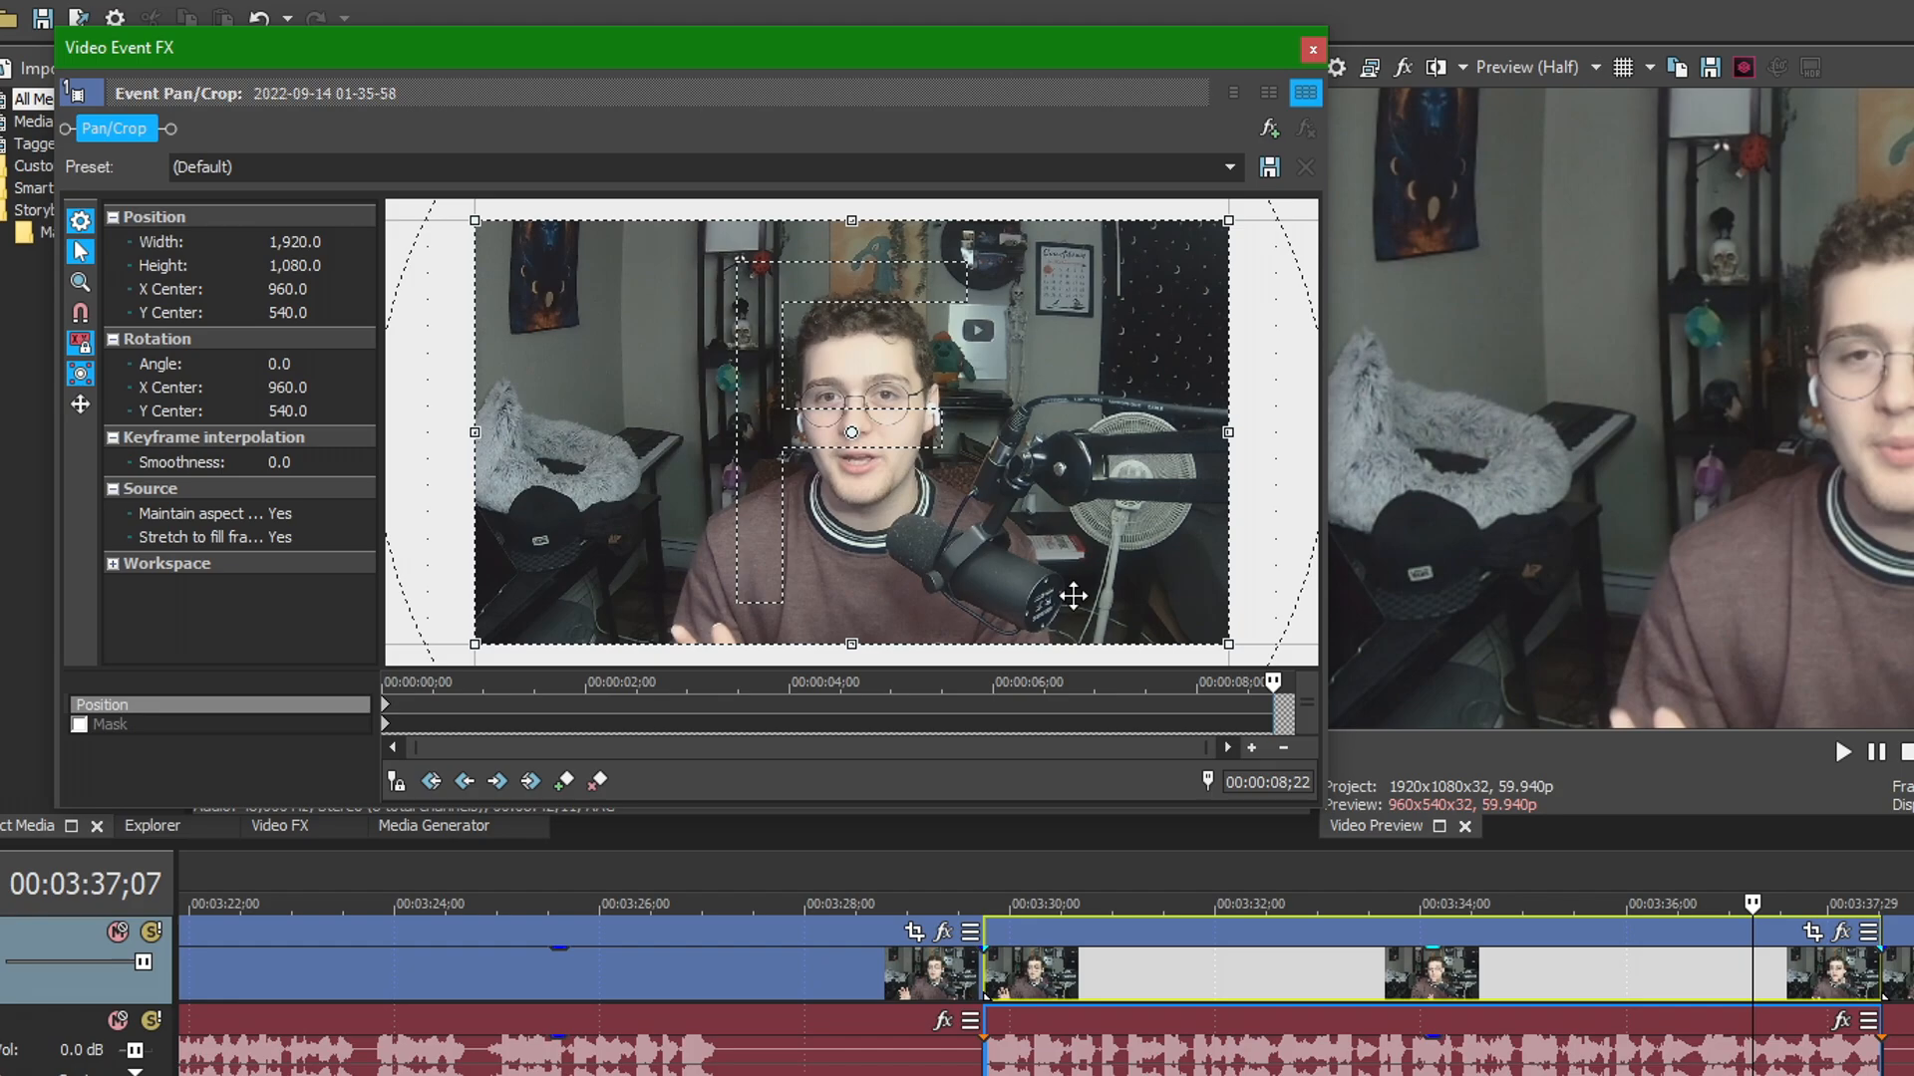
{"action": "right_click", "coordinate": [951, 402]}
{"action": "right_click", "coordinate": [917, 397]}
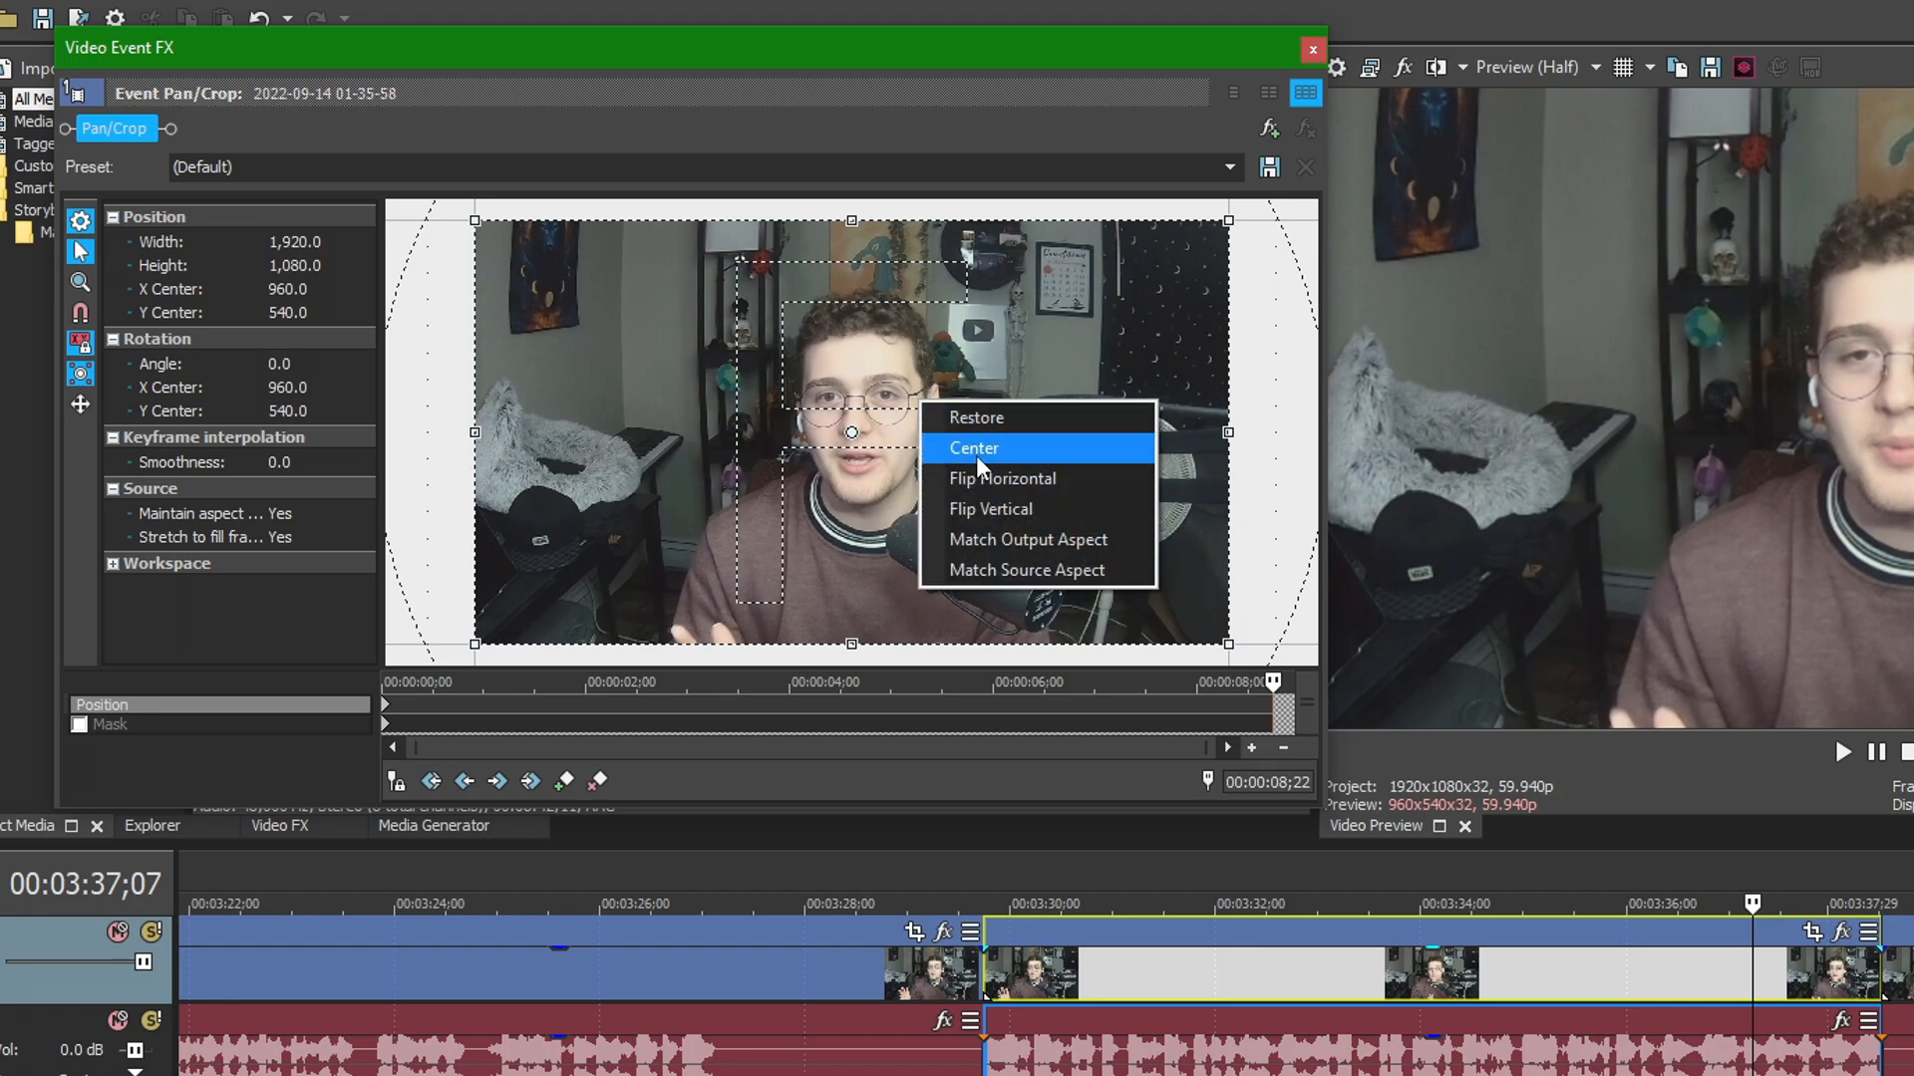
{"action": "left_click", "coordinate": [991, 478]}
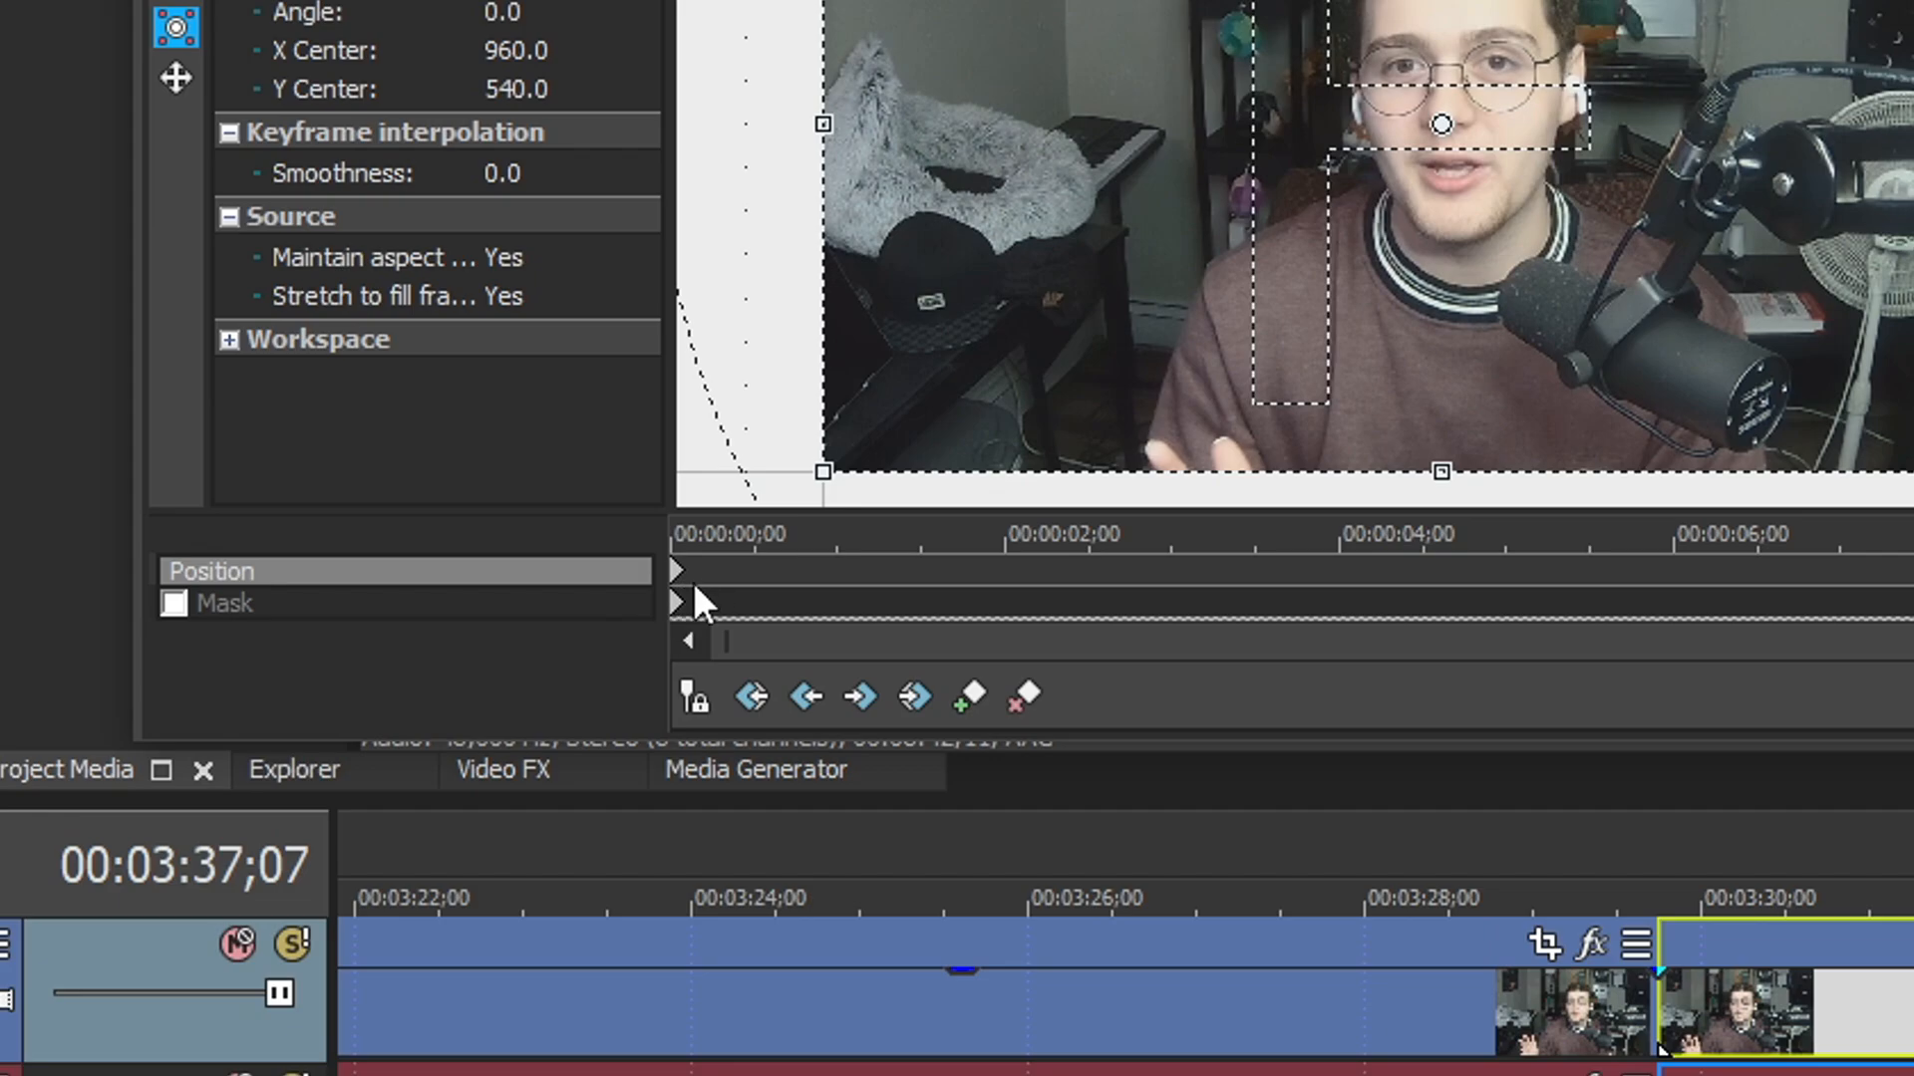
At the end Position keyframe, shrink the crop frame around its center to about 1,456 × 819.
{"action": "left_click", "coordinate": [678, 574]}
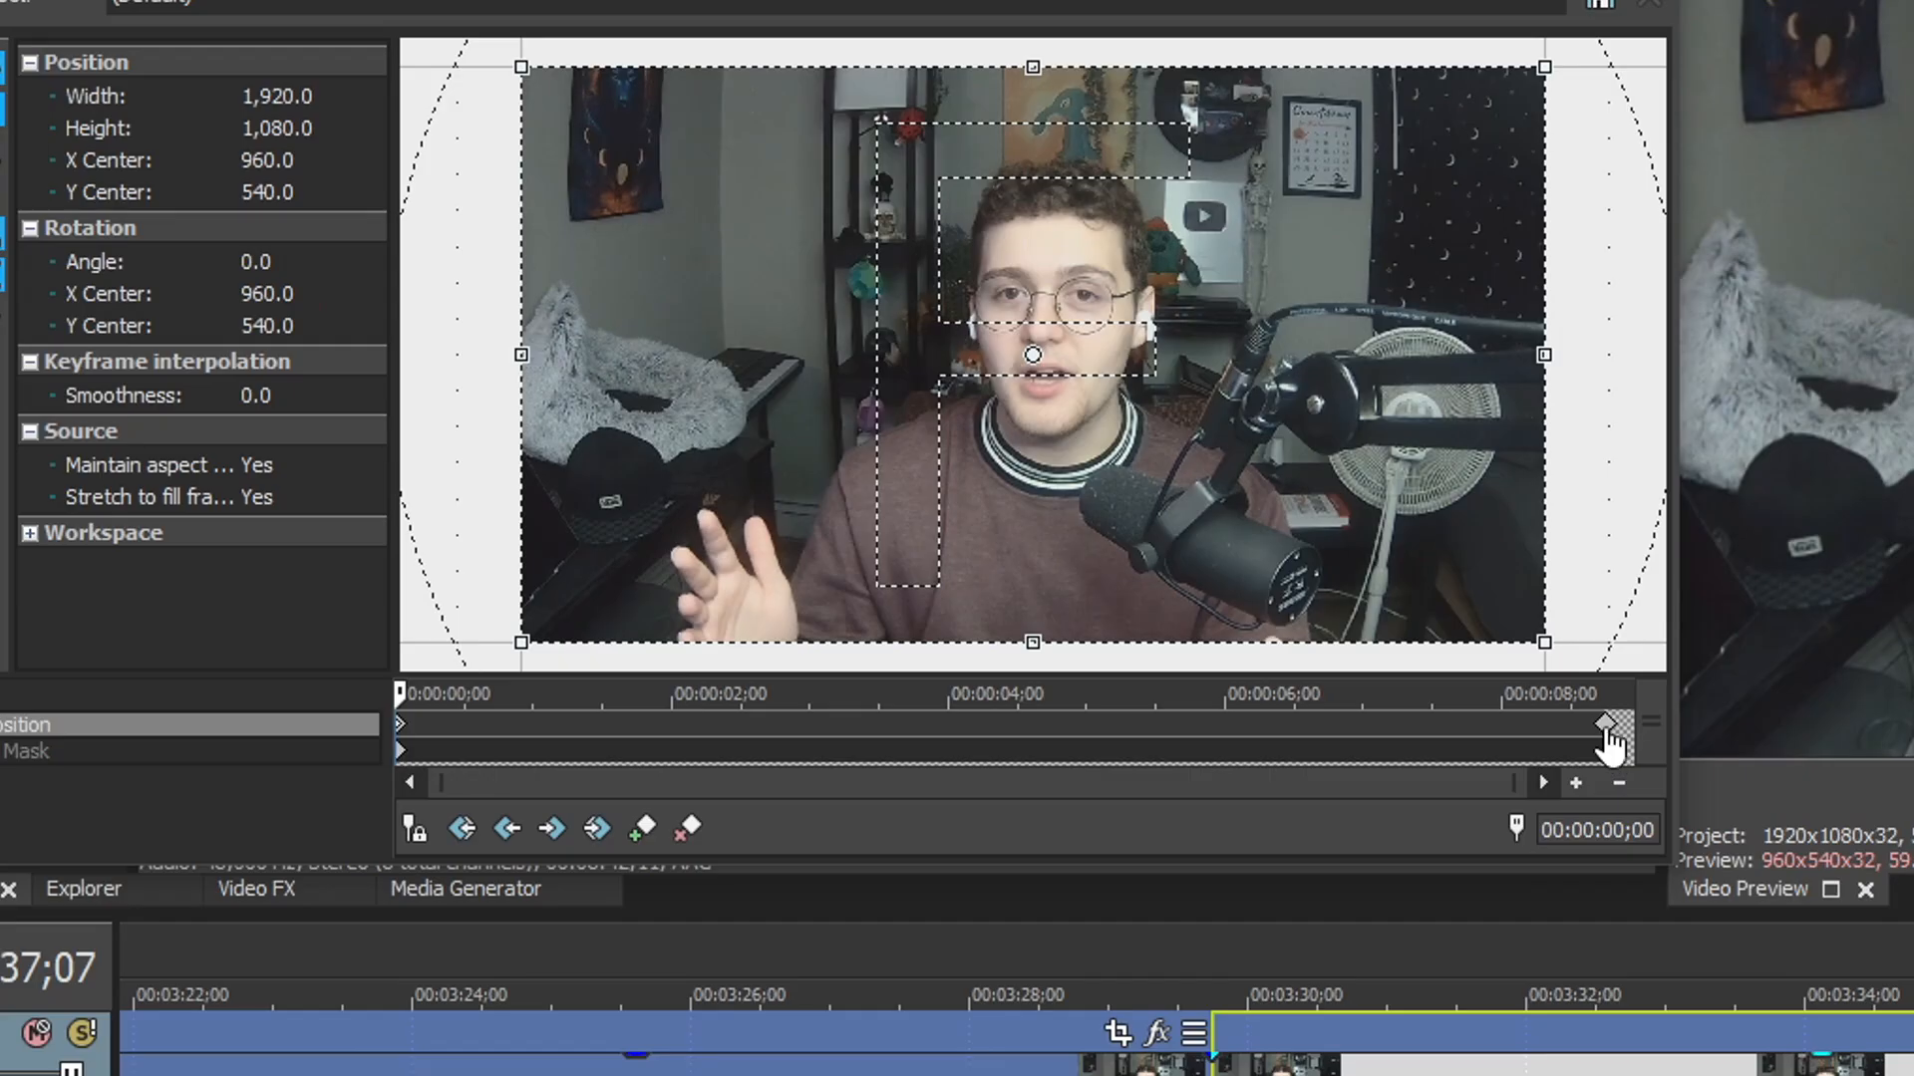
{"action": "left_click", "coordinate": [1606, 725]}
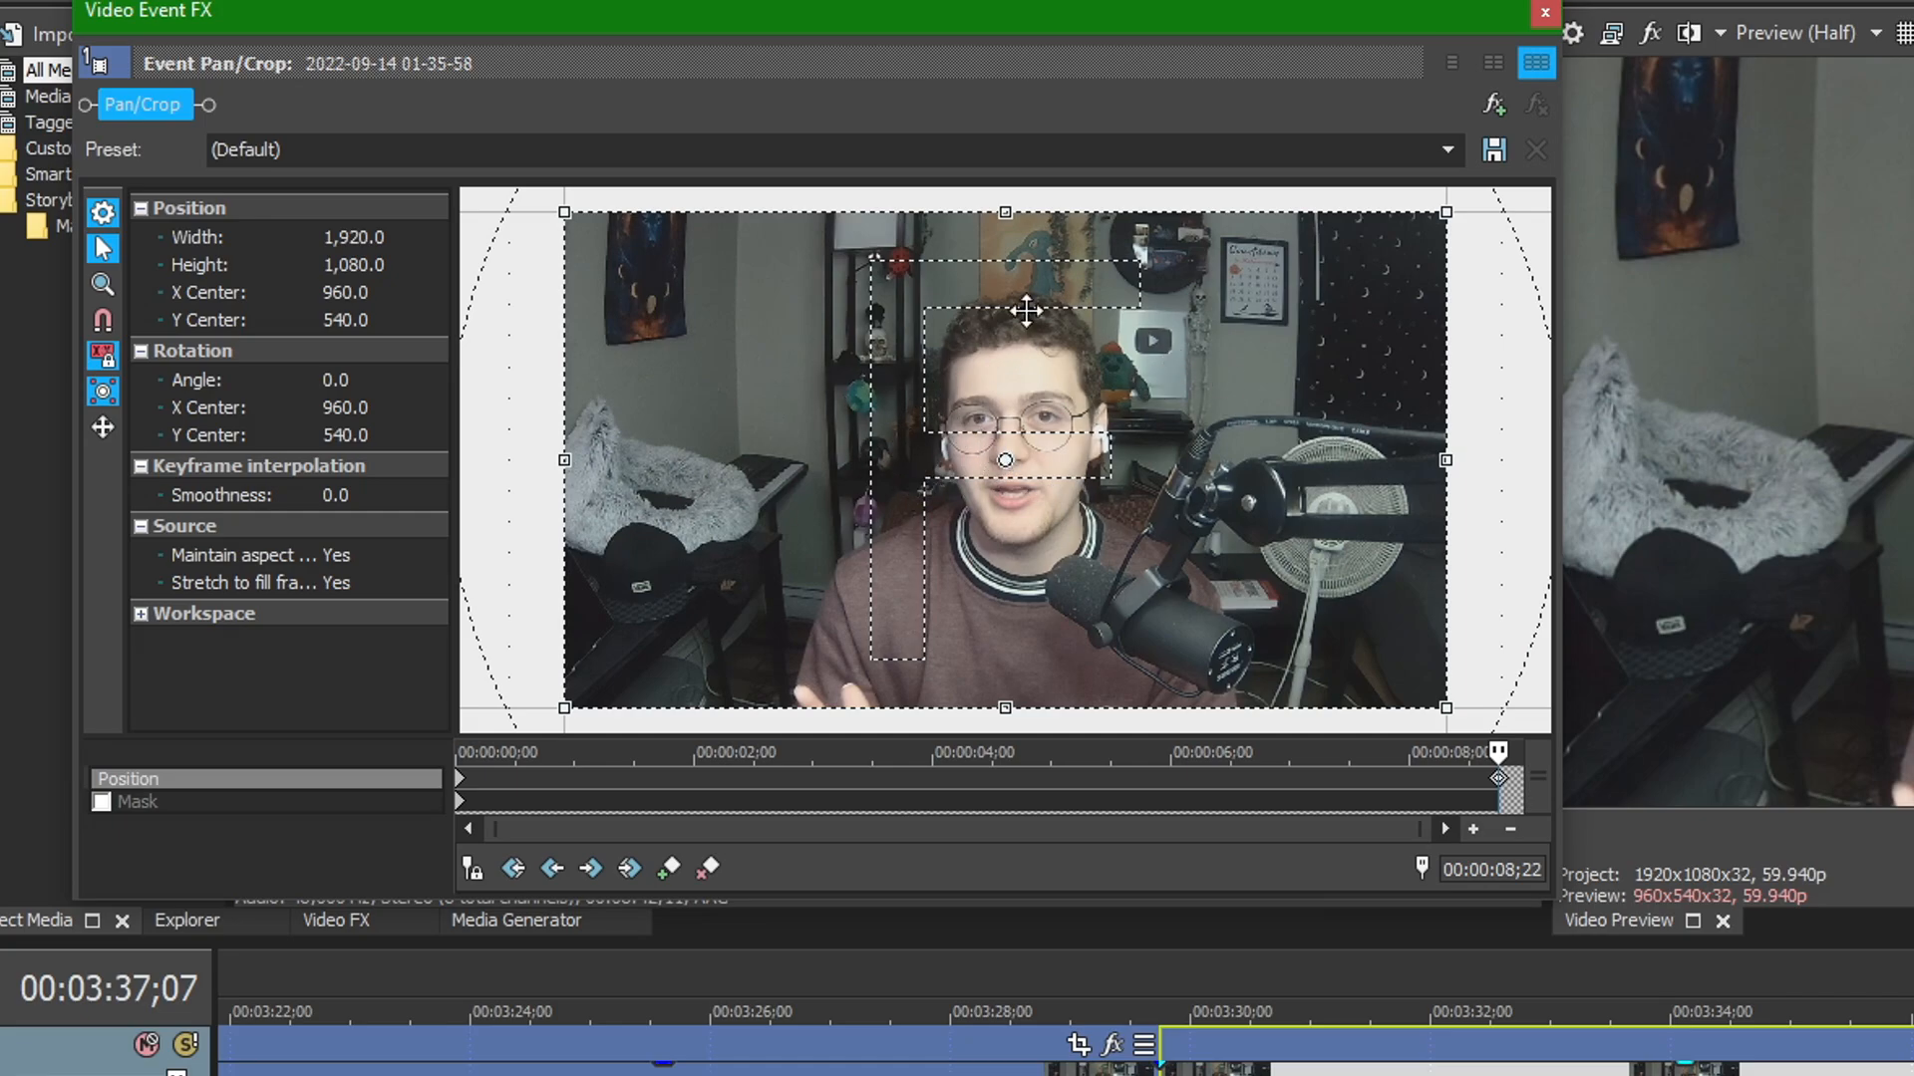
{"action": "scroll", "coordinate": [1062, 575], "scroll_direction": "down", "scroll_amount": 8}
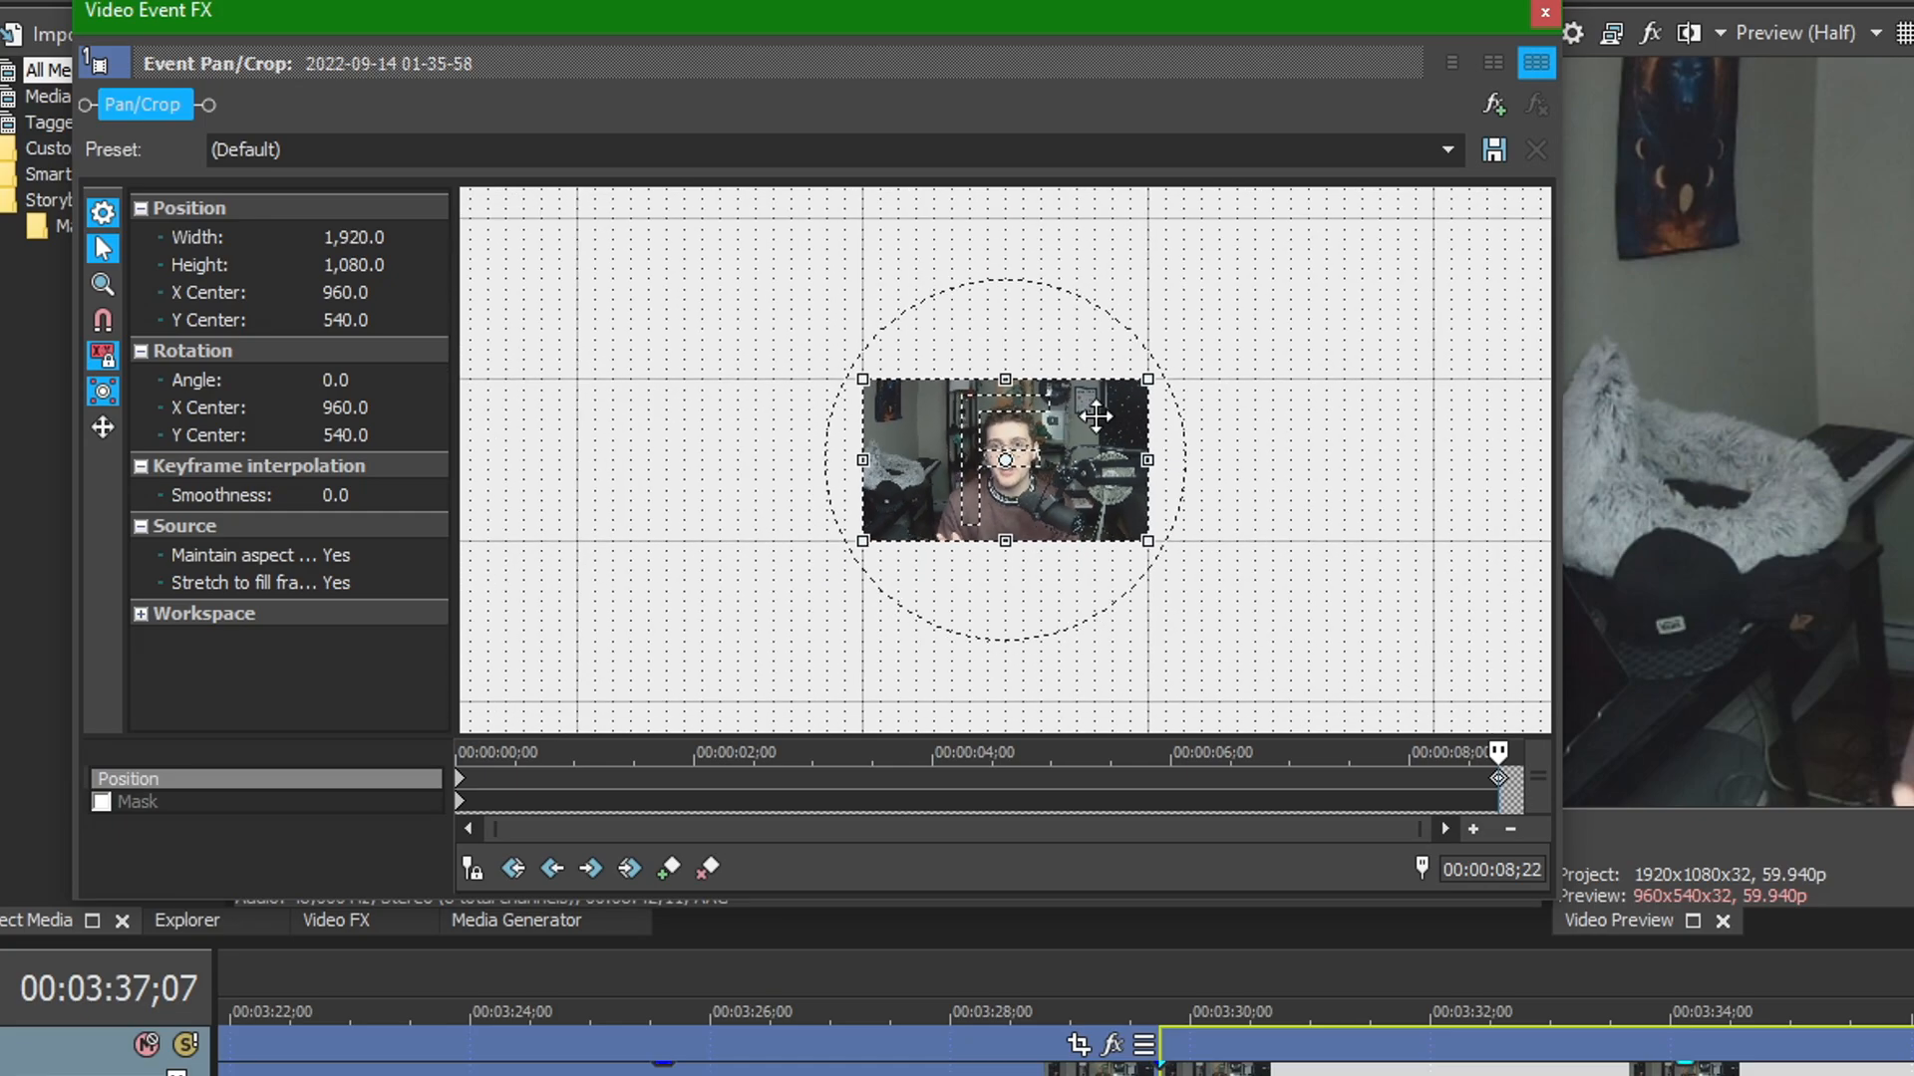
{"action": "scroll", "coordinate": [940, 459], "scroll_direction": "up", "scroll_amount": 8}
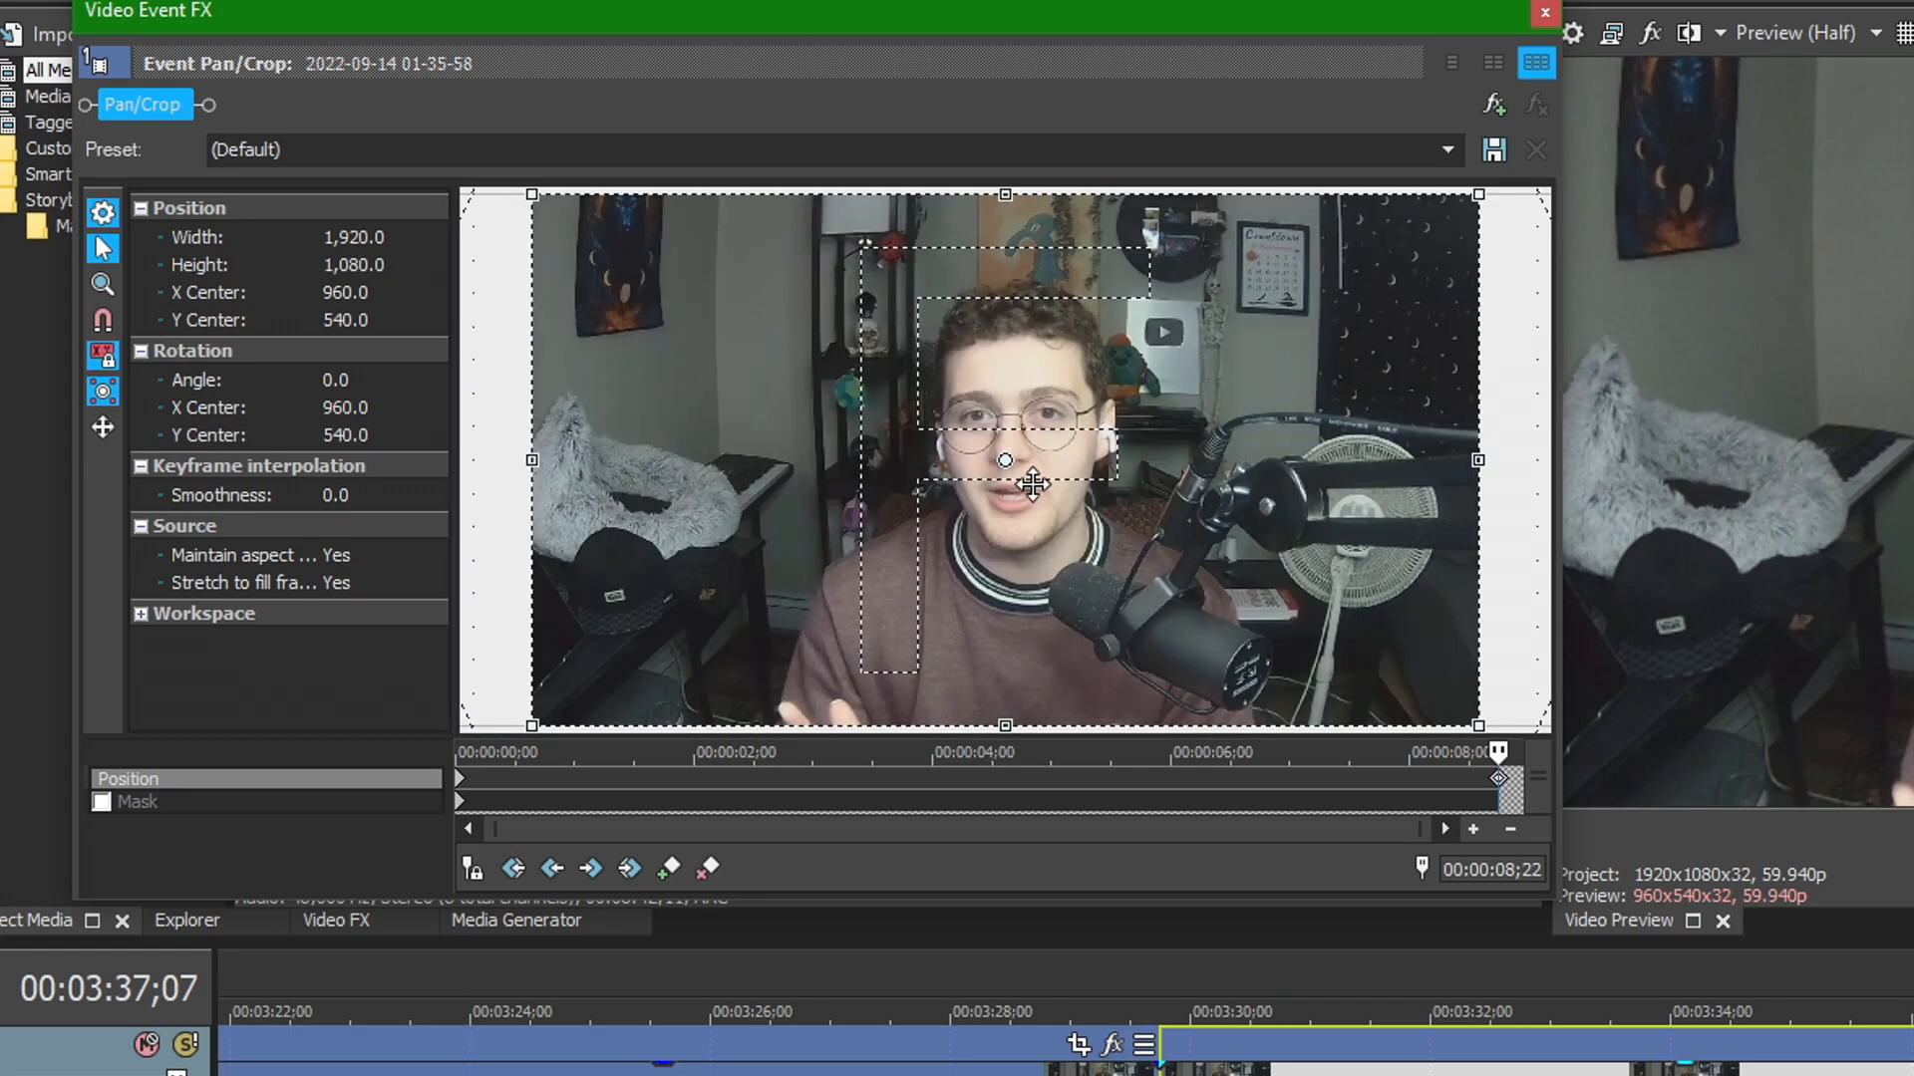
{"action": "scroll", "coordinate": [1040, 468], "scroll_direction": "down", "scroll_amount": 1}
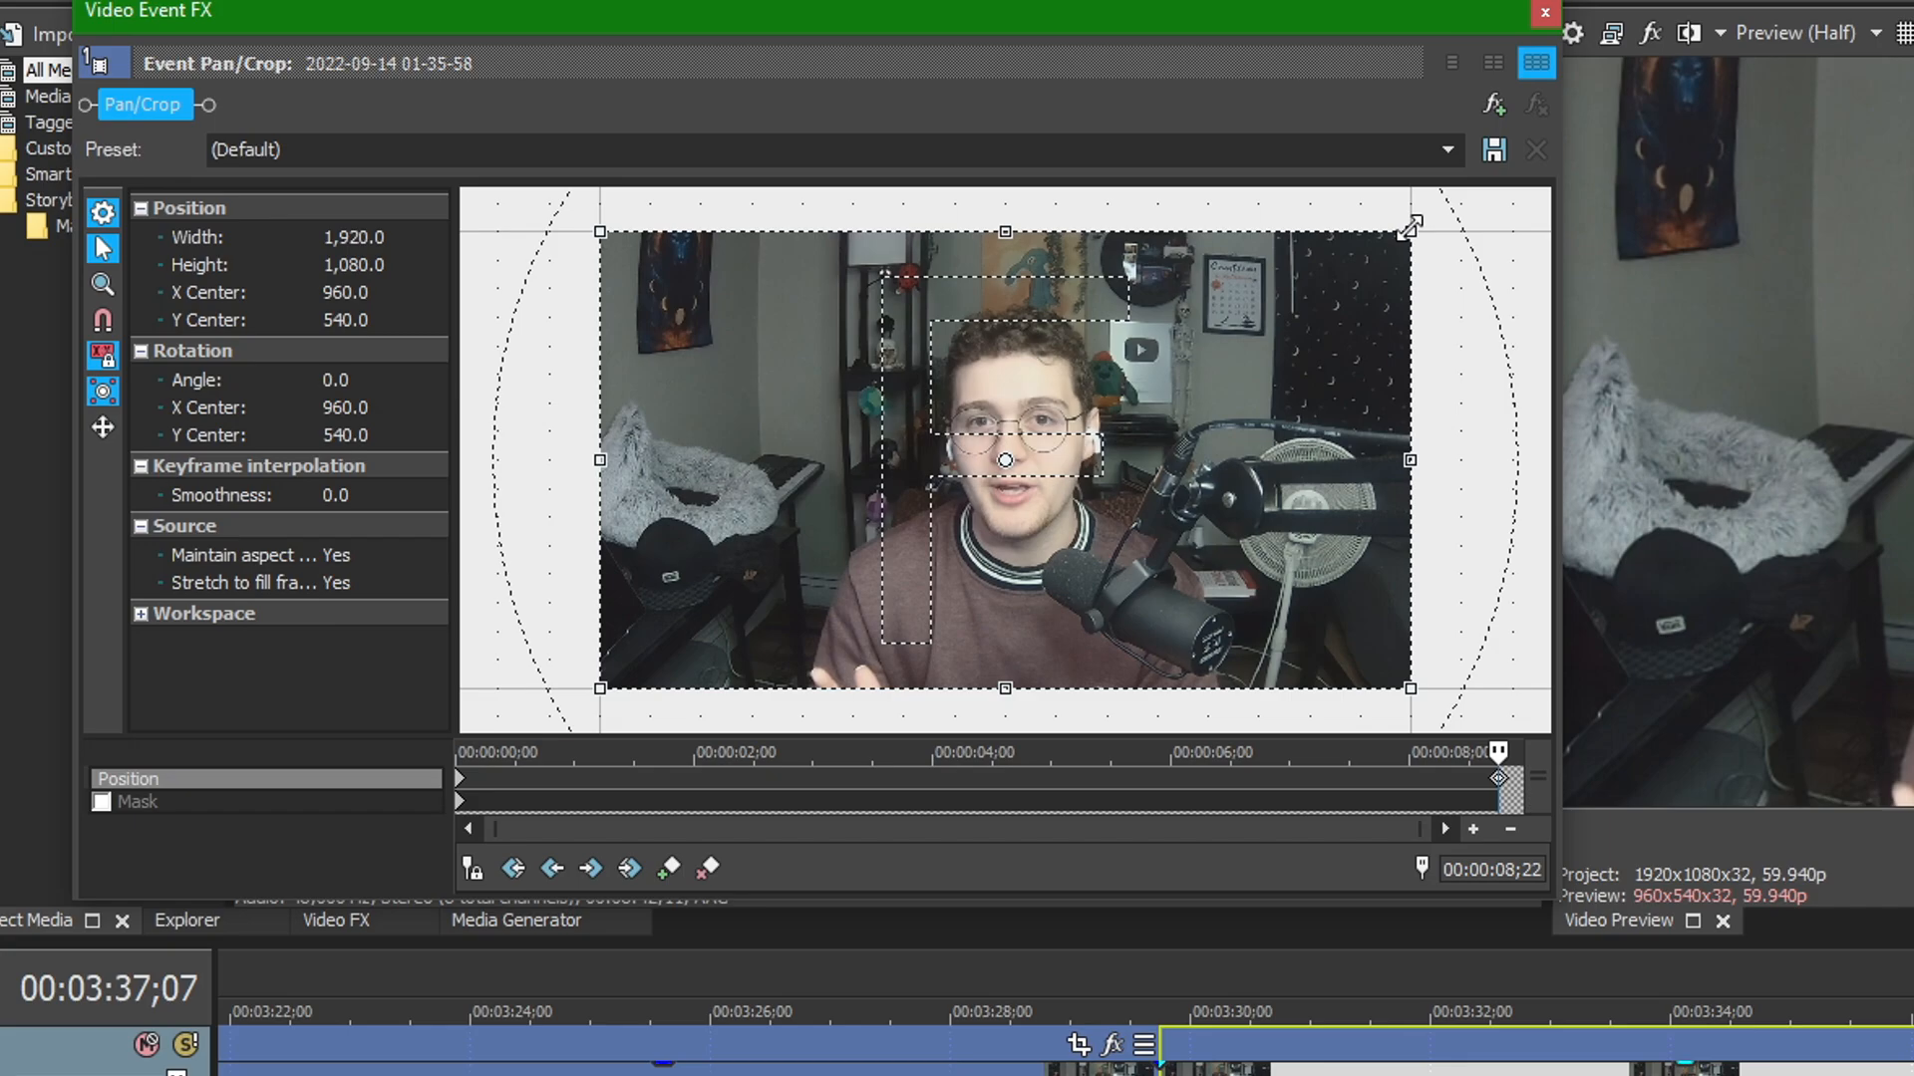
{"action": "left_click_drag", "start_coordinate": [1409, 228], "coordinate": [1321, 286]}
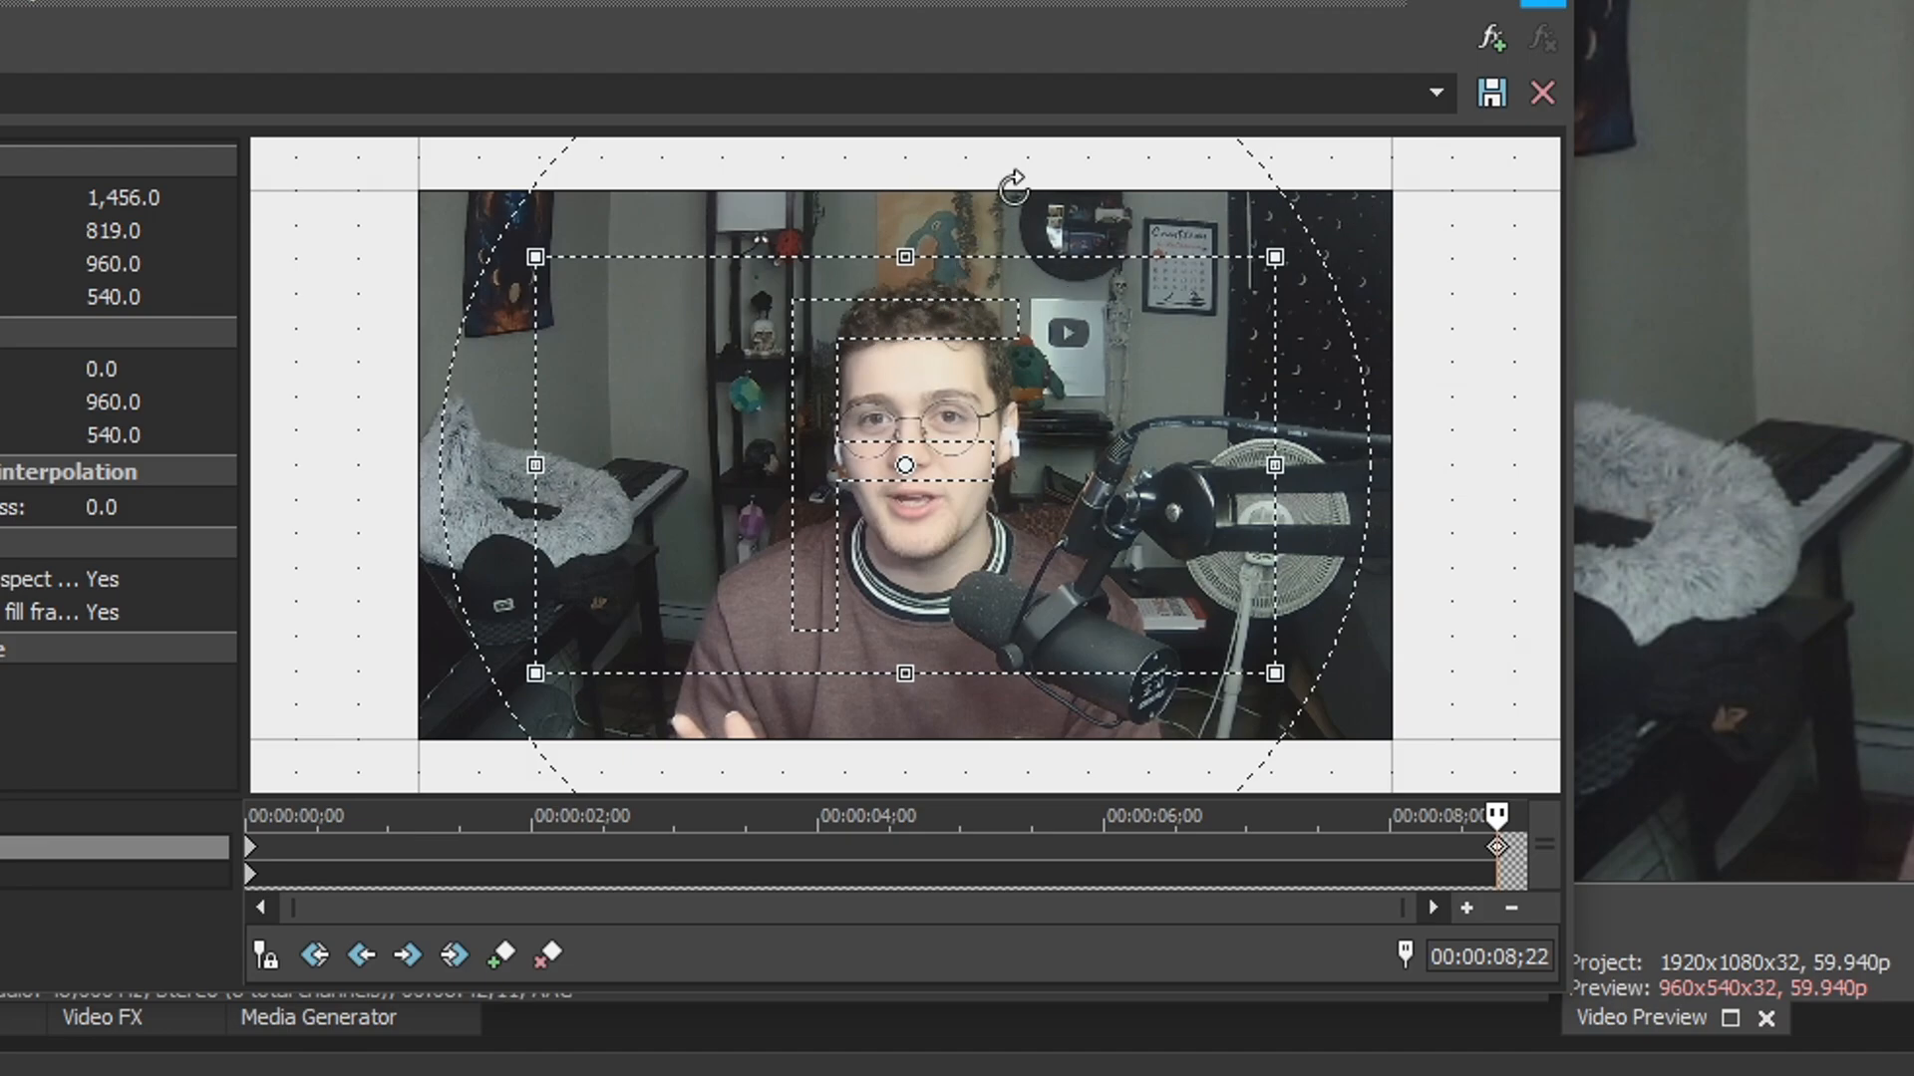
Shift the crop frame's rotation center slightly, to about X 963.7 and Y 543.7.
{"action": "scroll", "coordinate": [1016, 179], "scroll_direction": "down", "scroll_amount": 3}
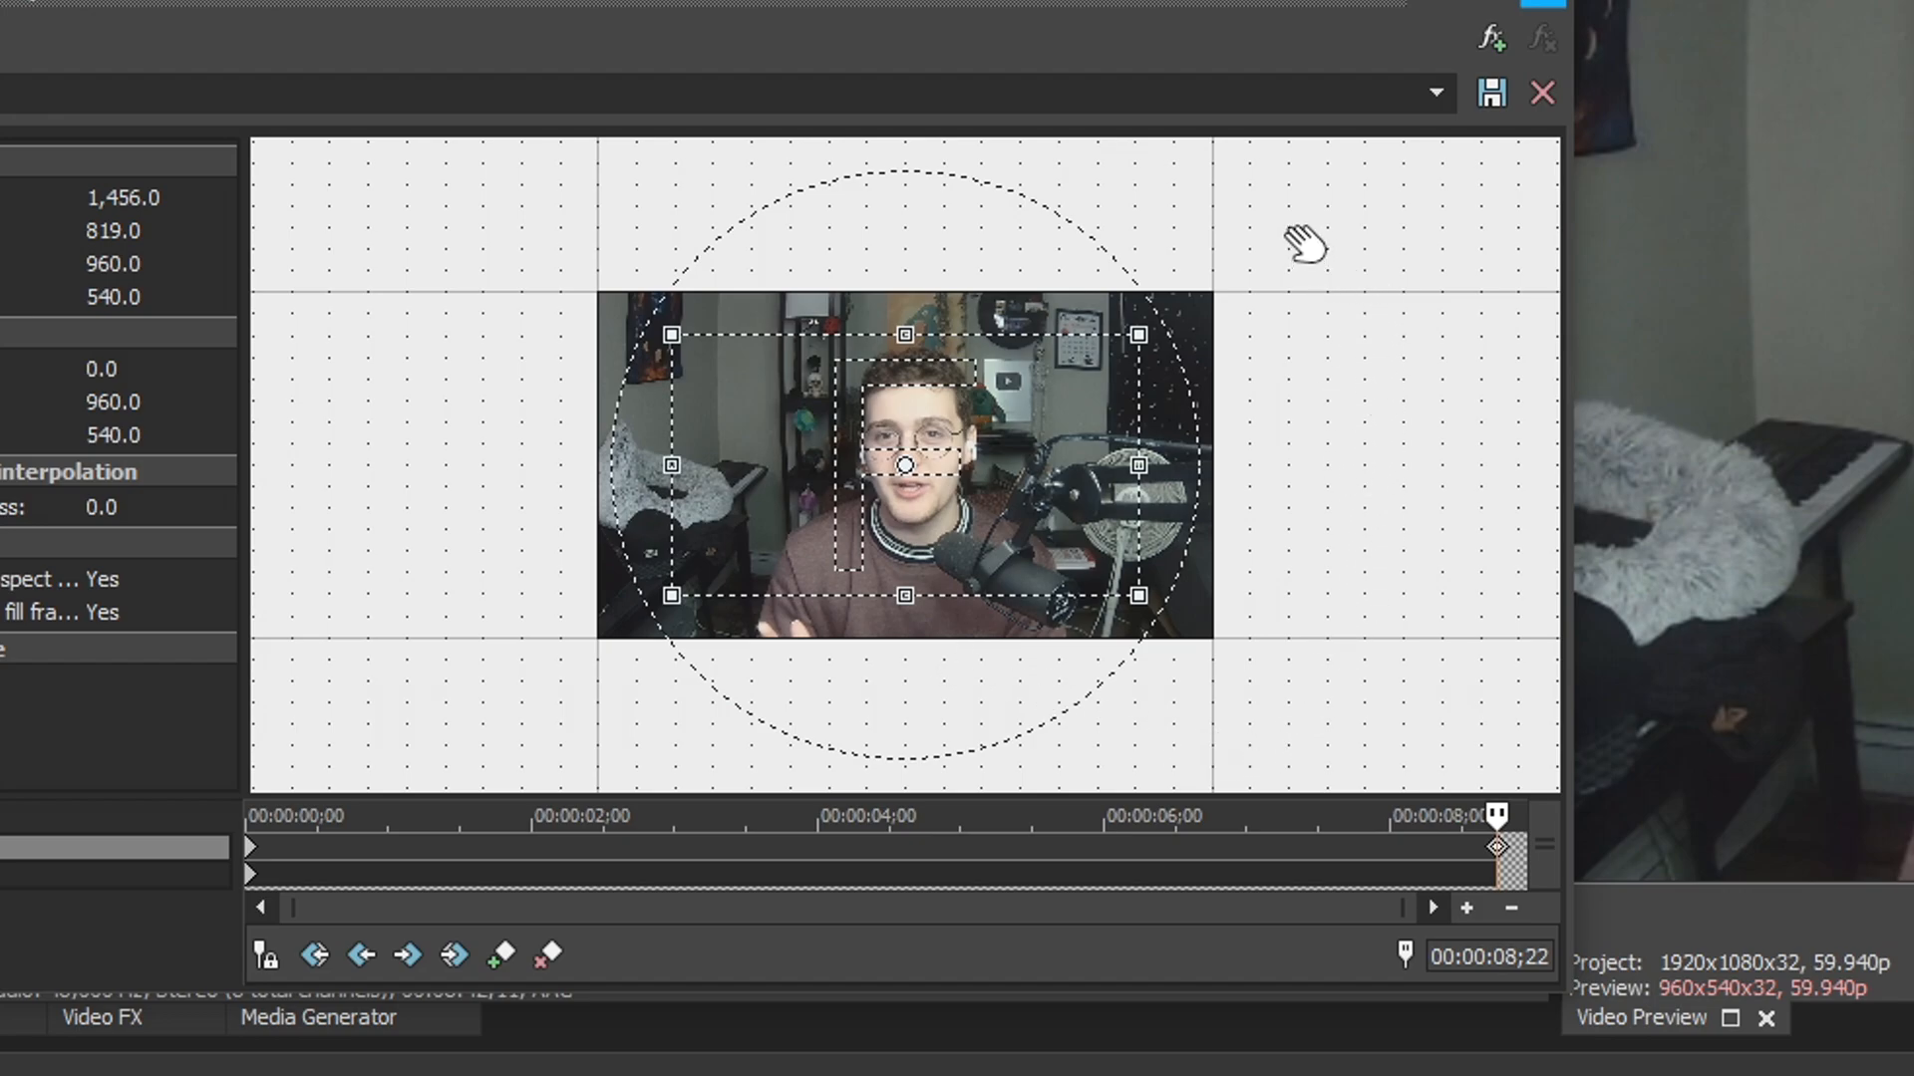
{"action": "mouse_move", "coordinate": [1376, 282]}
{"action": "left_mouse_down"}
{"action": "mouse_move", "coordinate": [1272, 329]}
{"action": "mouse_move", "coordinate": [1444, 269]}
{"action": "mouse_move", "coordinate": [1479, 297]}
{"action": "mouse_move", "coordinate": [1349, 274]}
{"action": "left_mouse_up"}
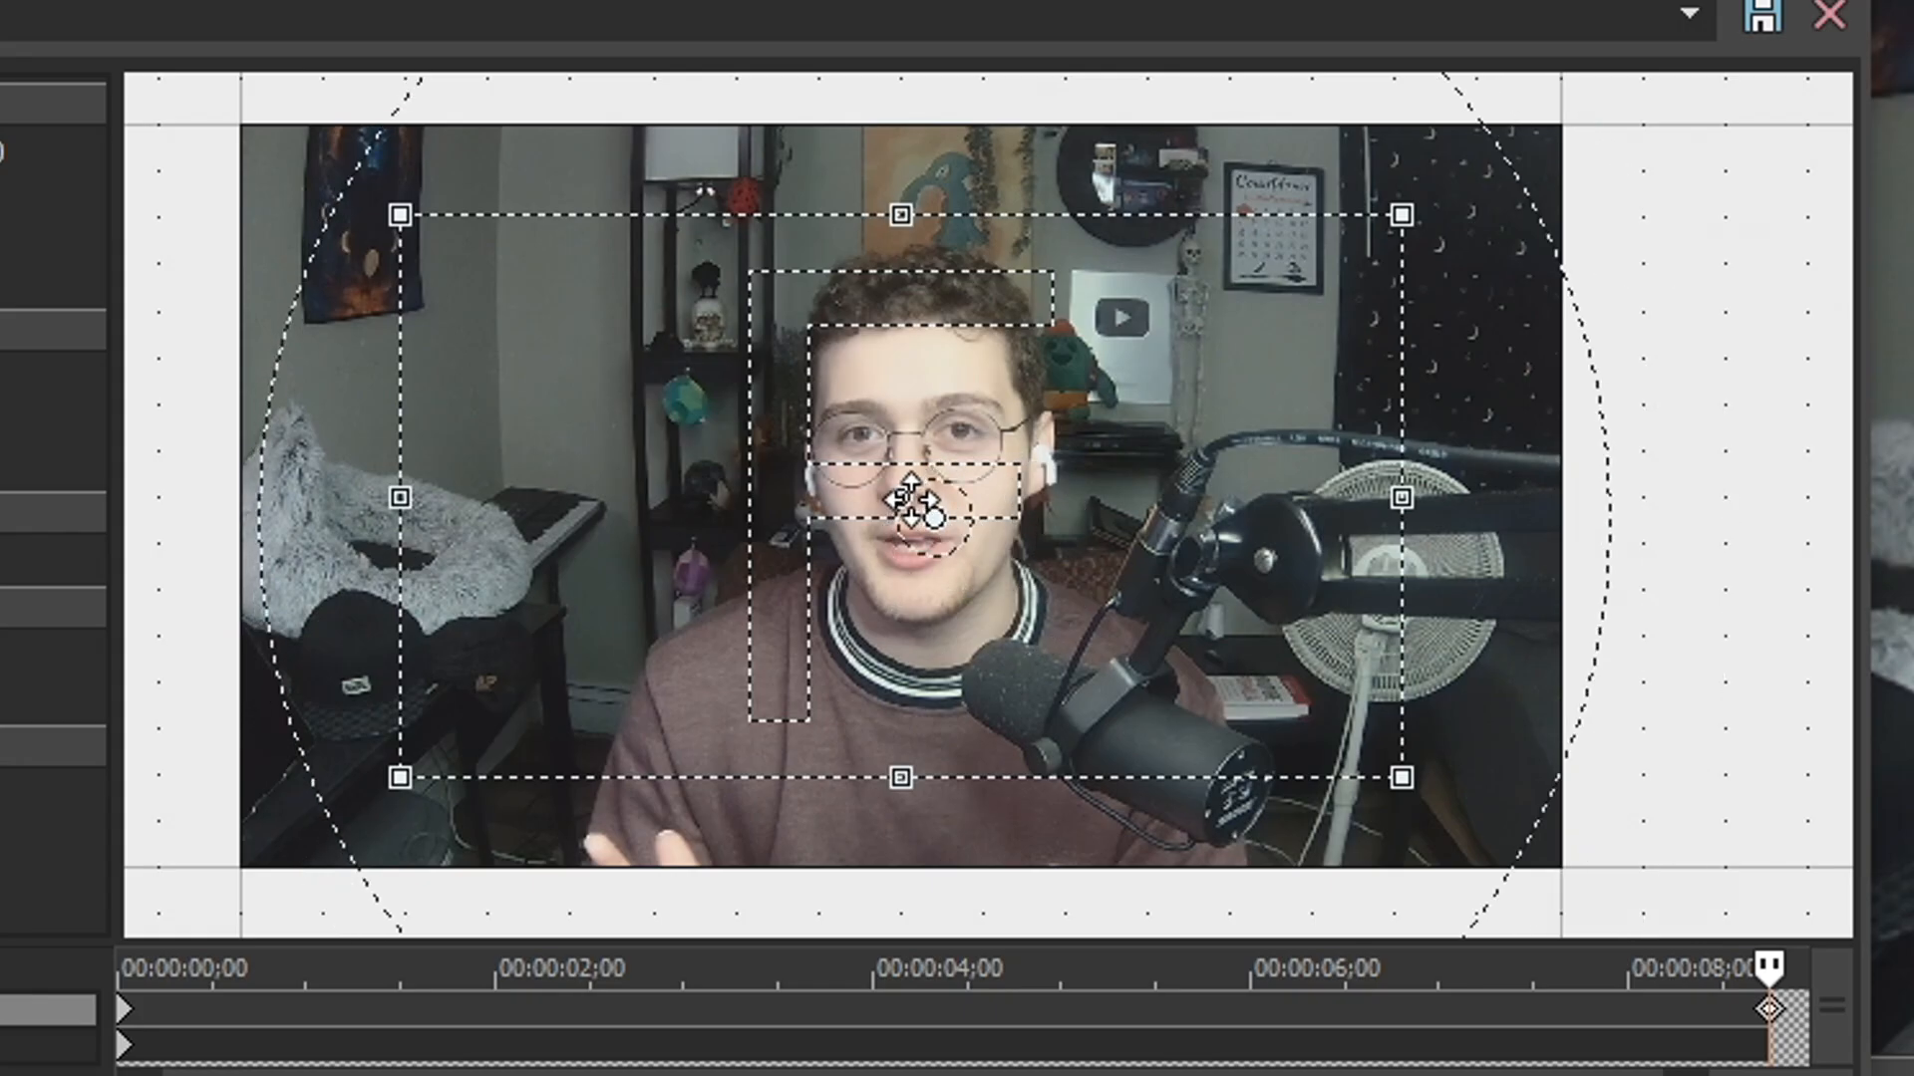
{"action": "mouse_move", "coordinate": [904, 492]}
{"action": "left_mouse_down"}
{"action": "mouse_move", "coordinate": [1135, 644]}
{"action": "mouse_move", "coordinate": [1007, 556]}
{"action": "mouse_move", "coordinate": [843, 492]}
{"action": "mouse_move", "coordinate": [795, 410]}
{"action": "mouse_move", "coordinate": [903, 496]}
{"action": "left_mouse_up"}
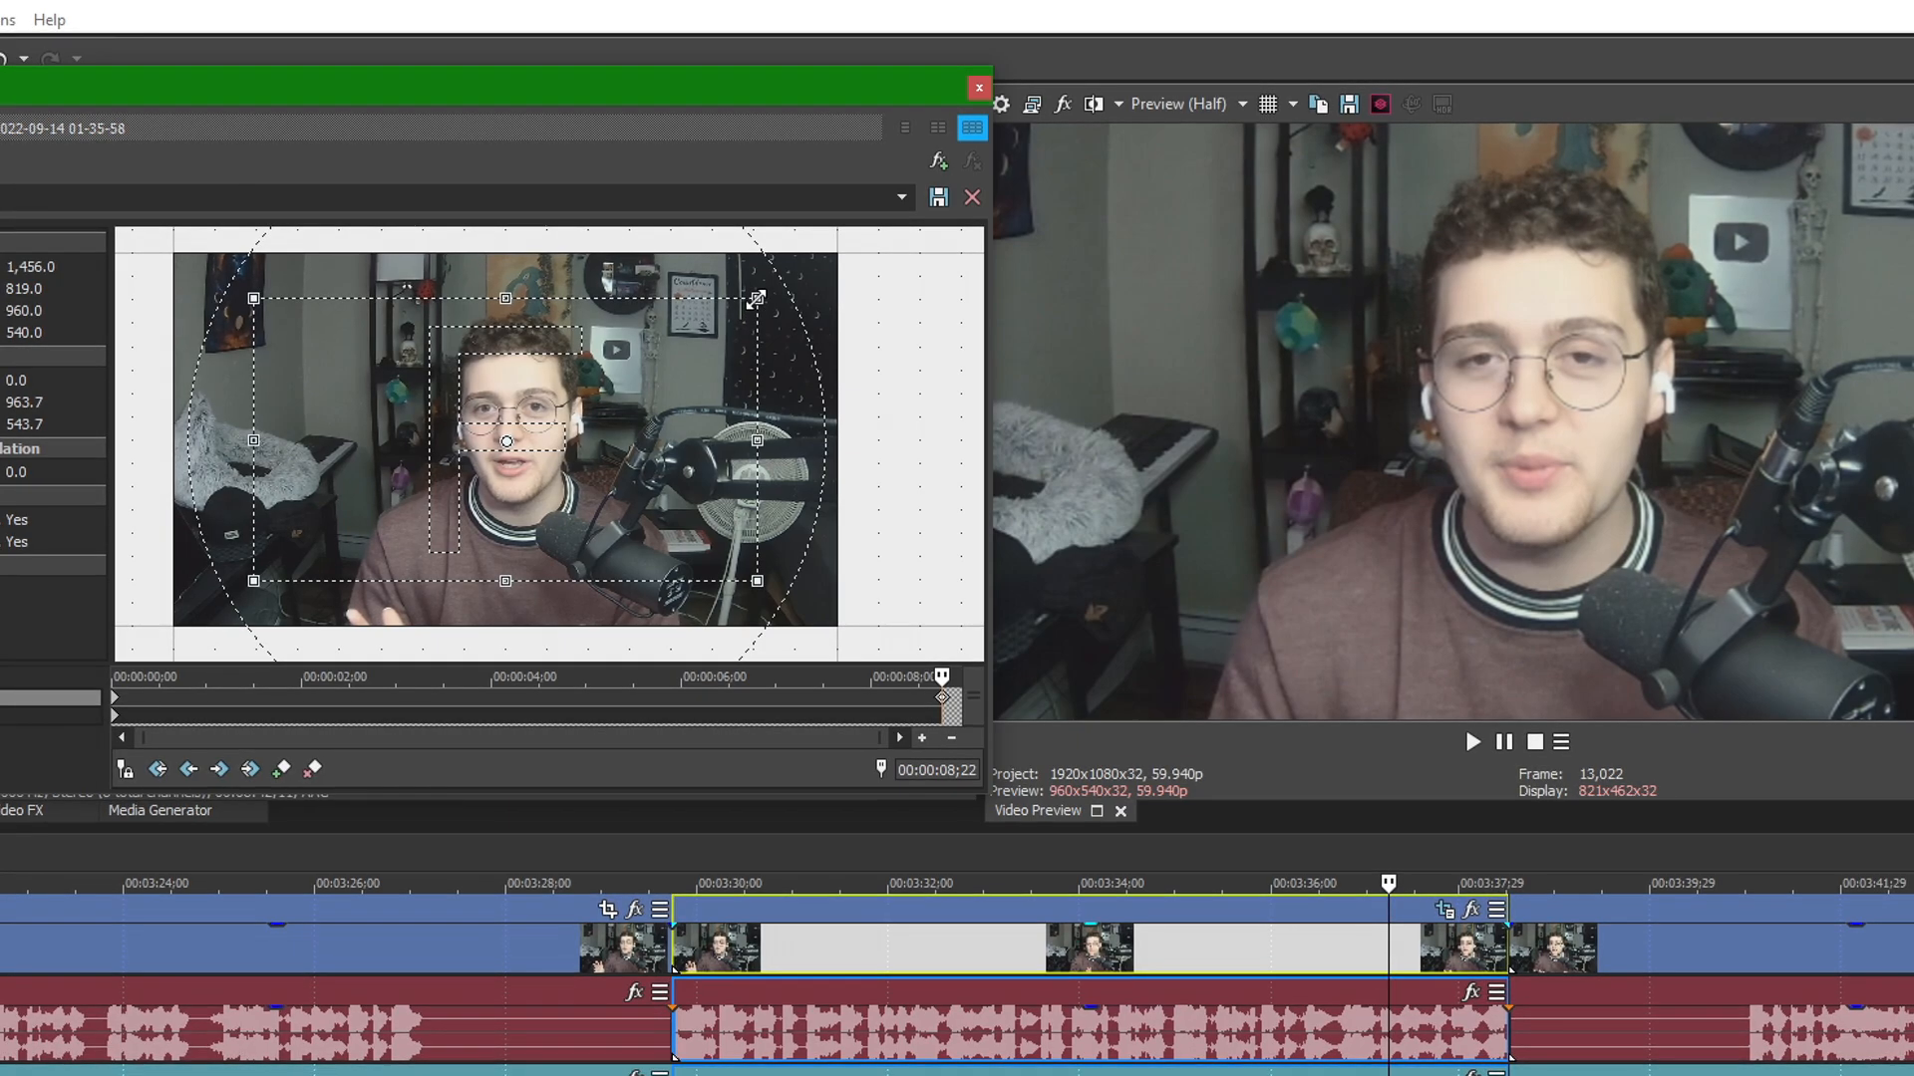
Tighten the end keyframe's crop to about 514 × 289 around the face and play the zoom from 00:03:29;22.
{"action": "left_click_drag", "start_coordinate": [755, 299], "coordinate": [595, 384]}
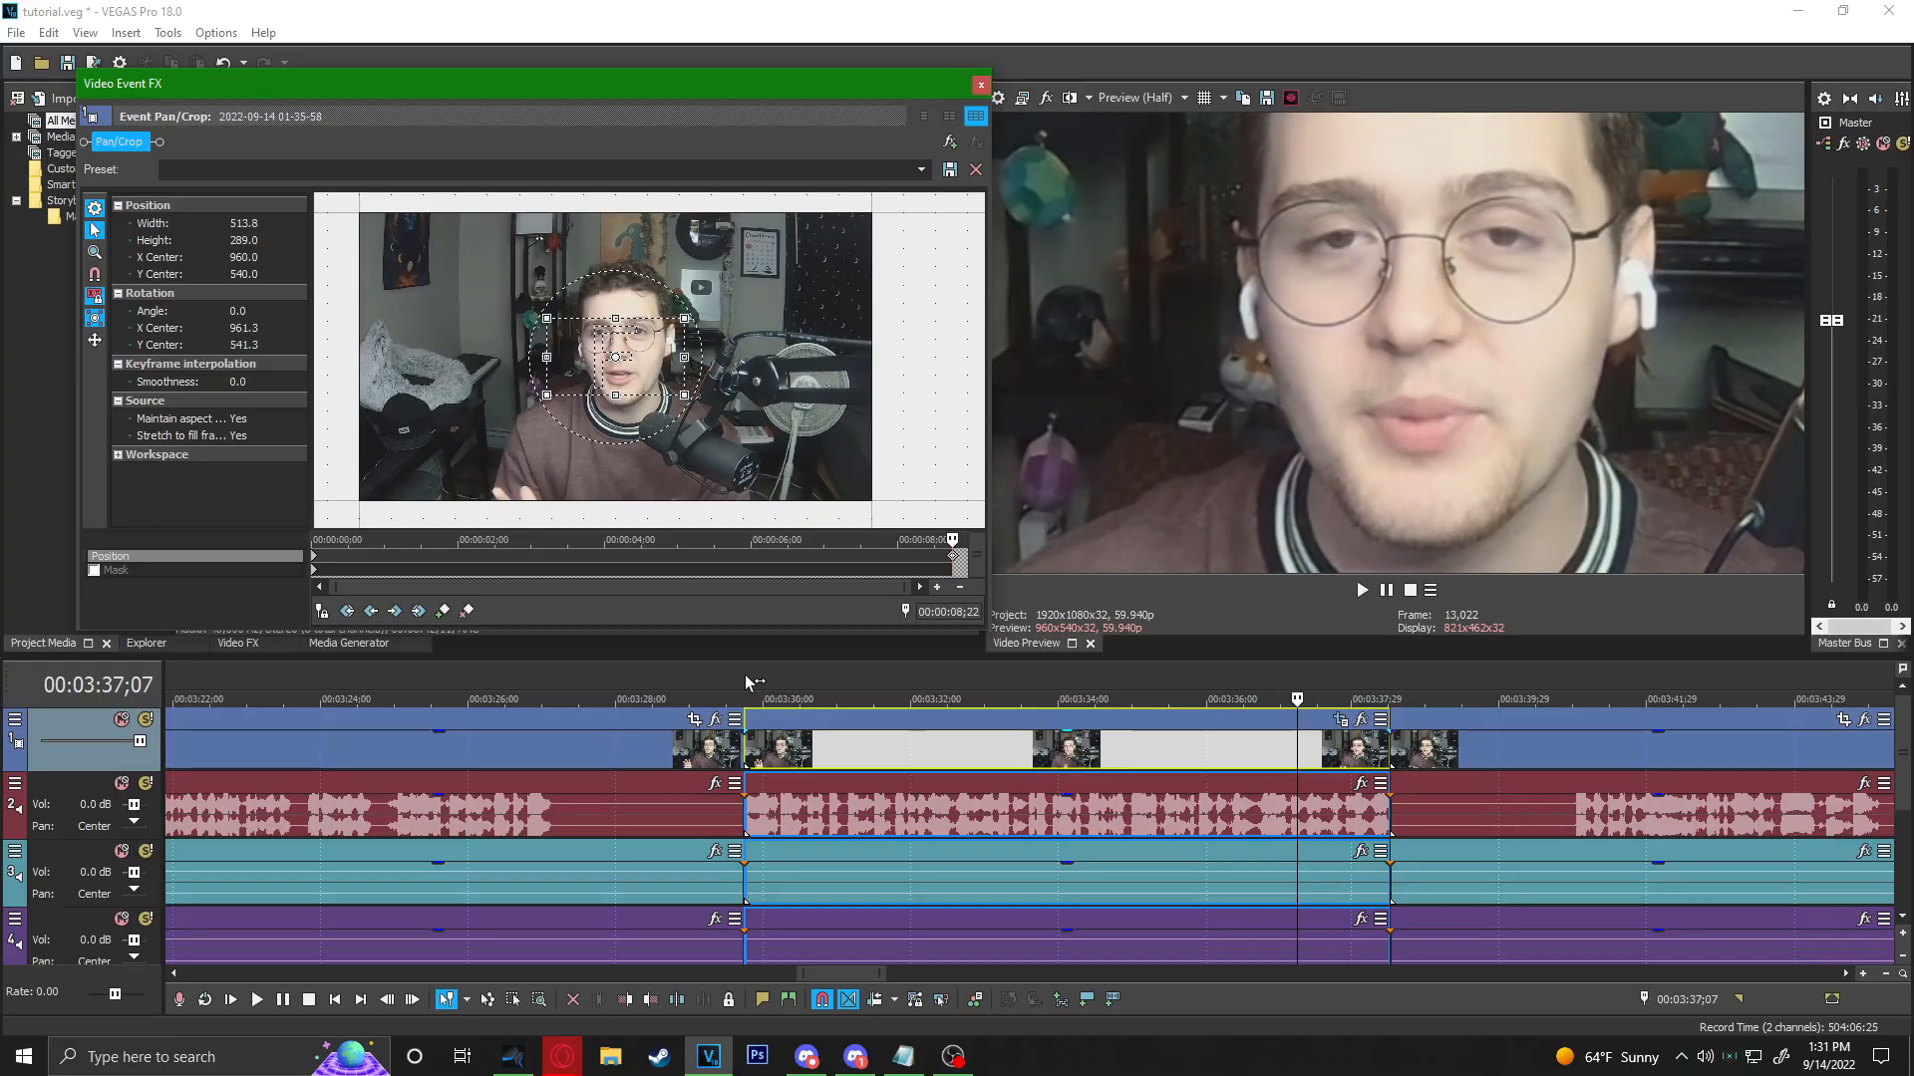
{"action": "left_click", "coordinate": [750, 682]}
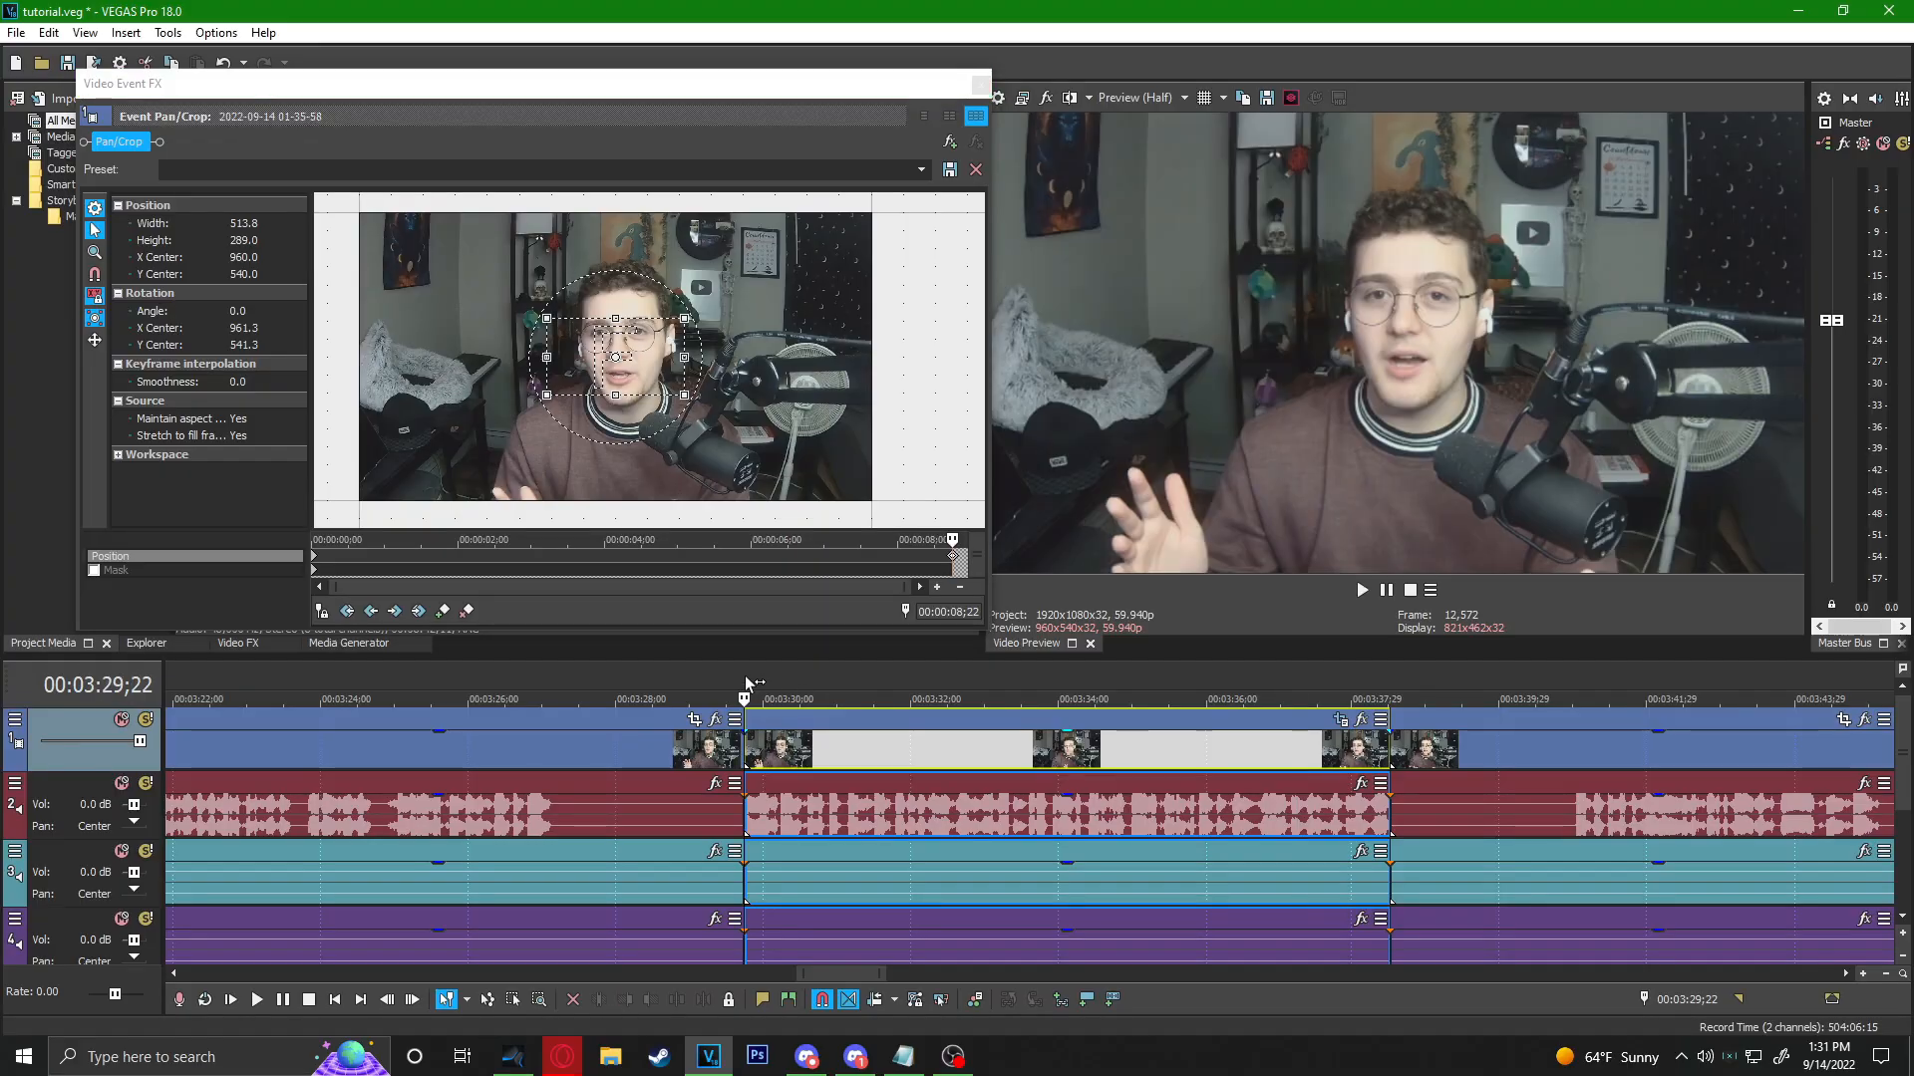
{"action": "key", "text": "space"}
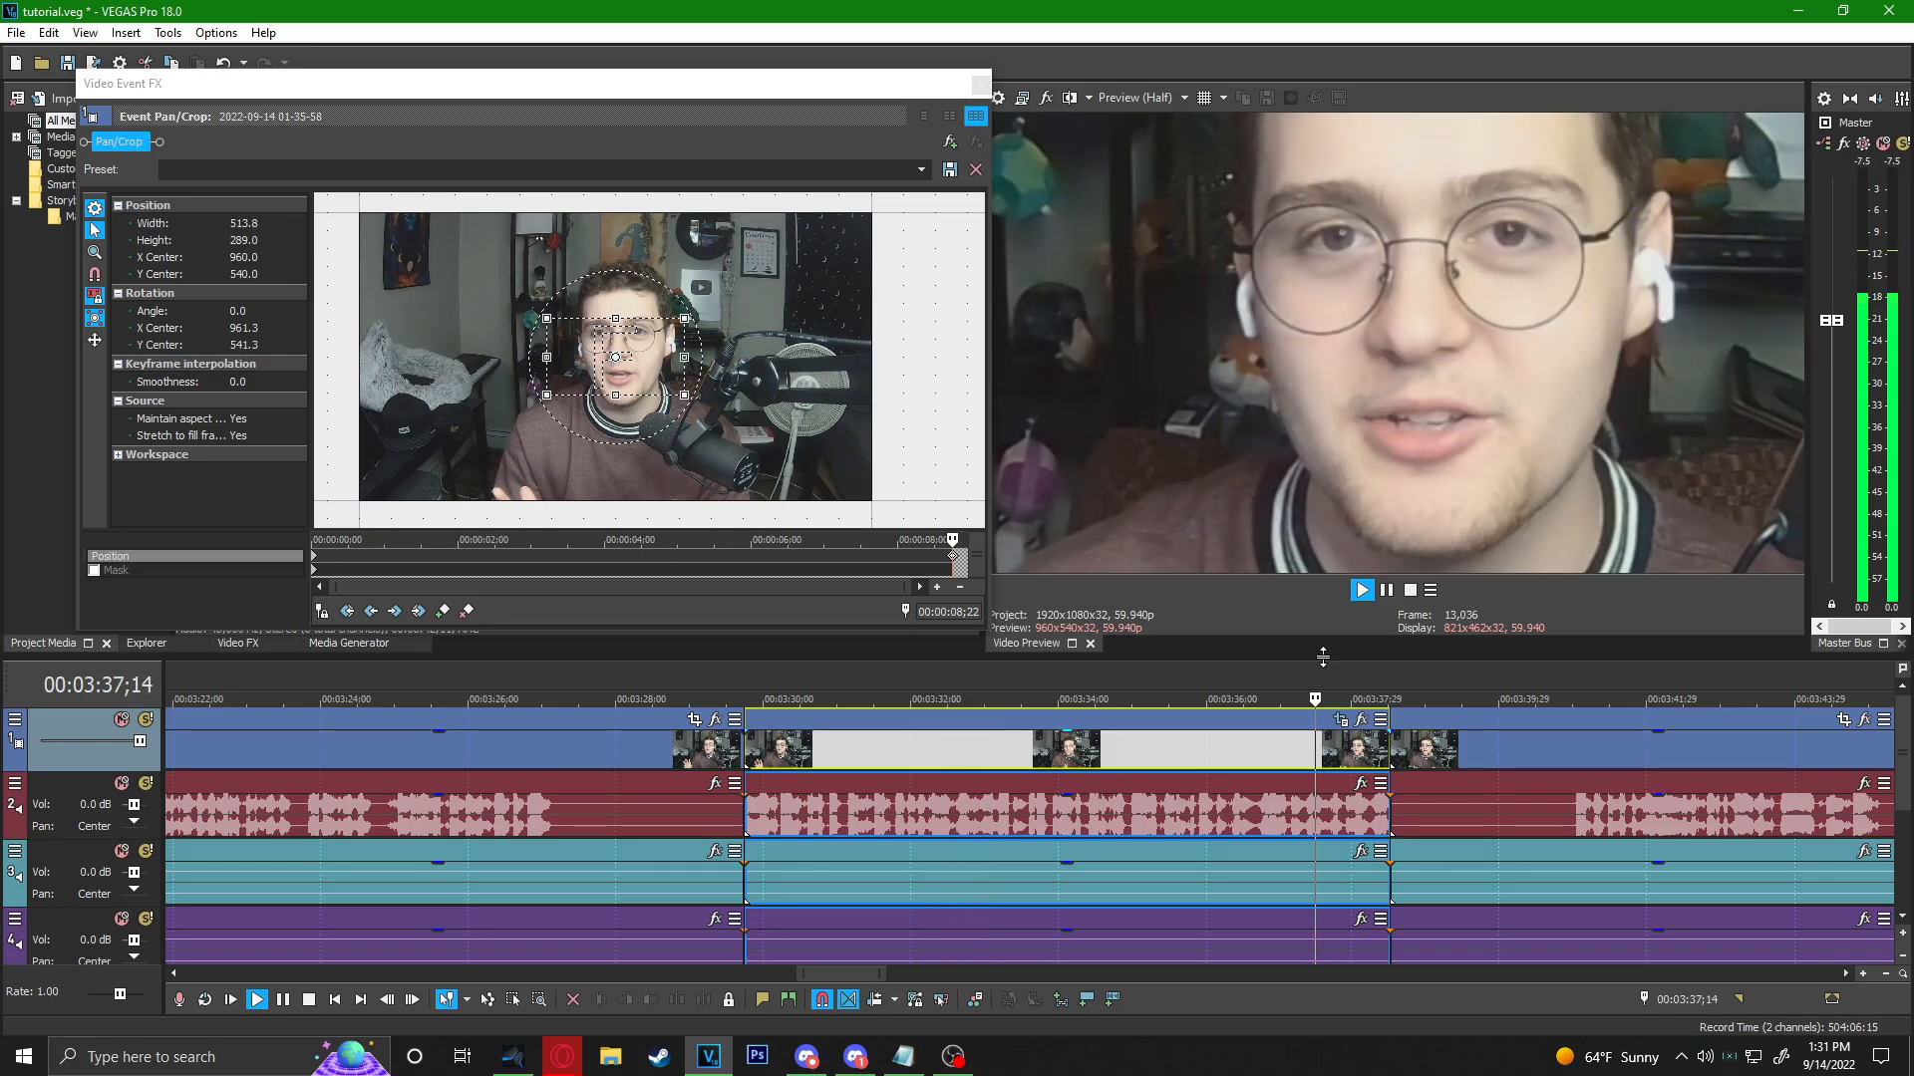
Pause the playback and close the Video Event FX window.
{"action": "left_click", "coordinate": [1387, 590]}
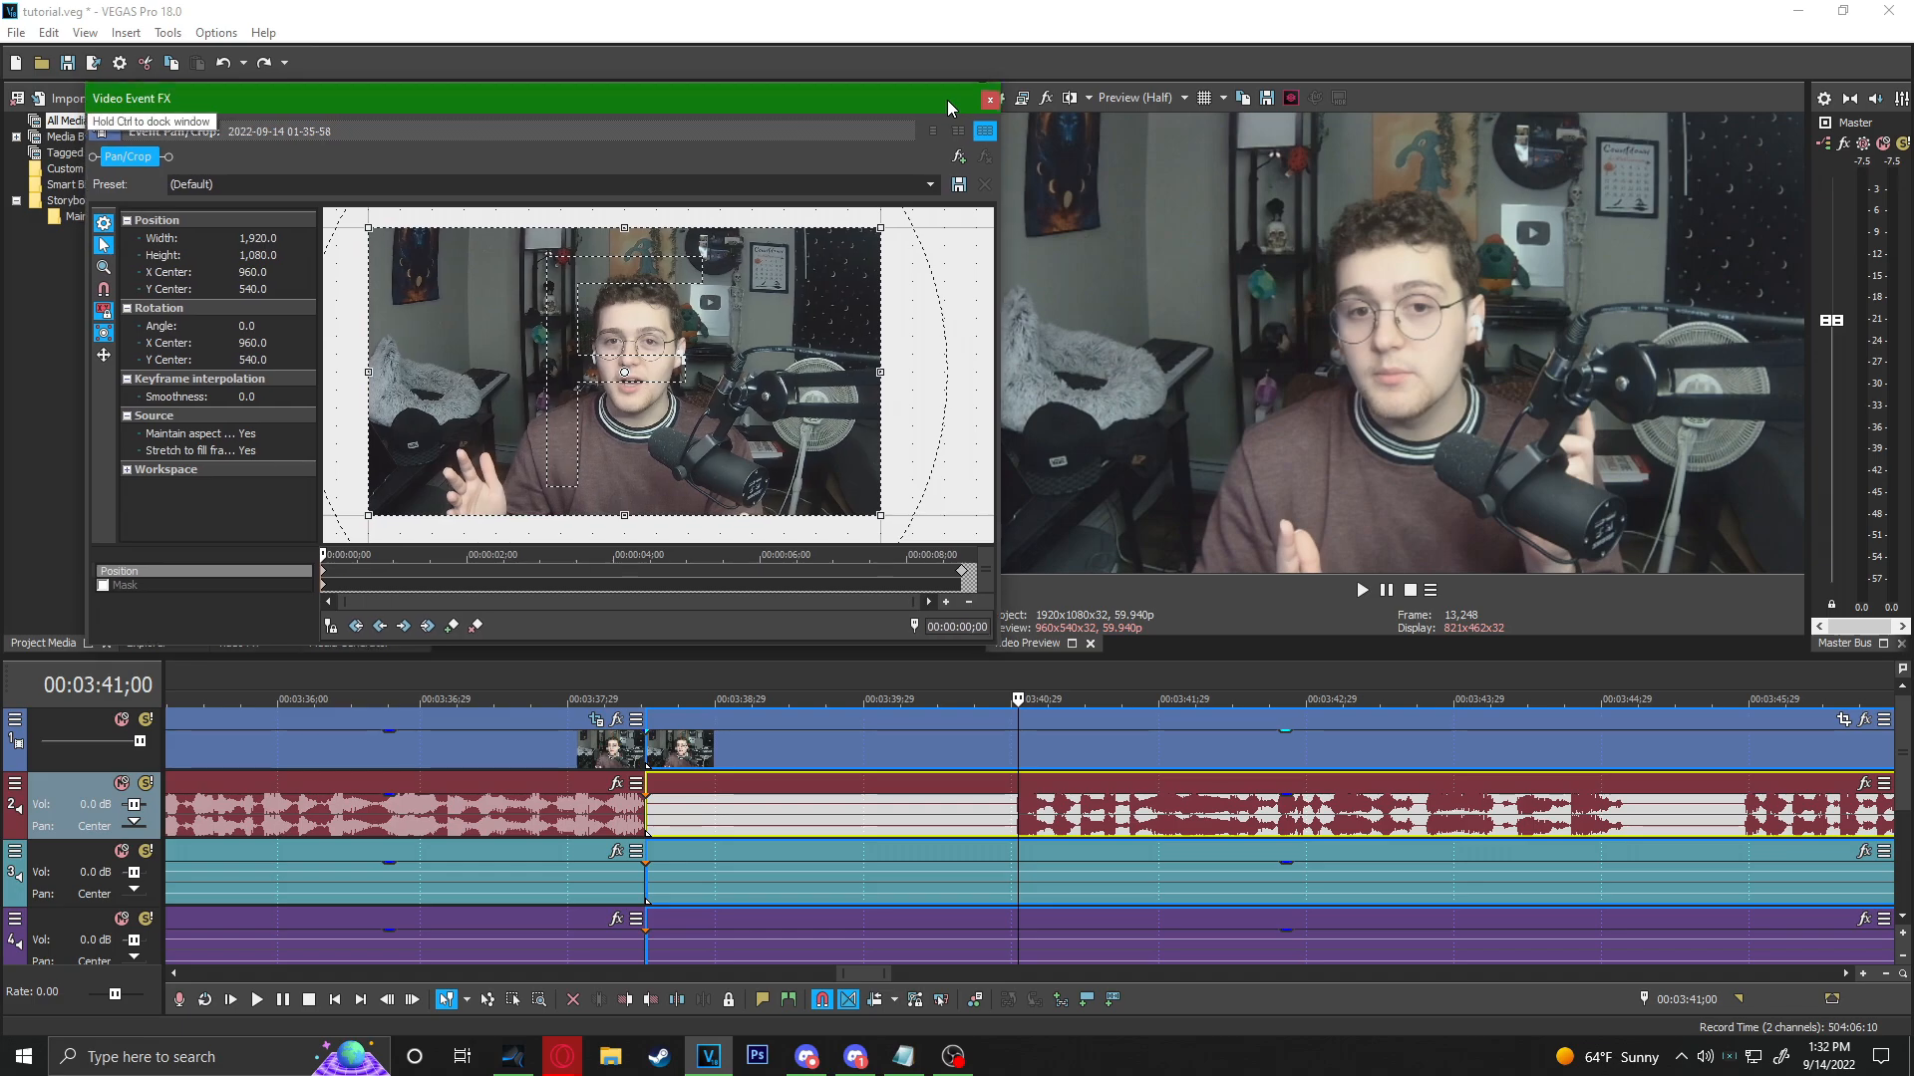
{"action": "left_click_drag", "start_coordinate": [941, 91], "coordinate": [957, 110]}
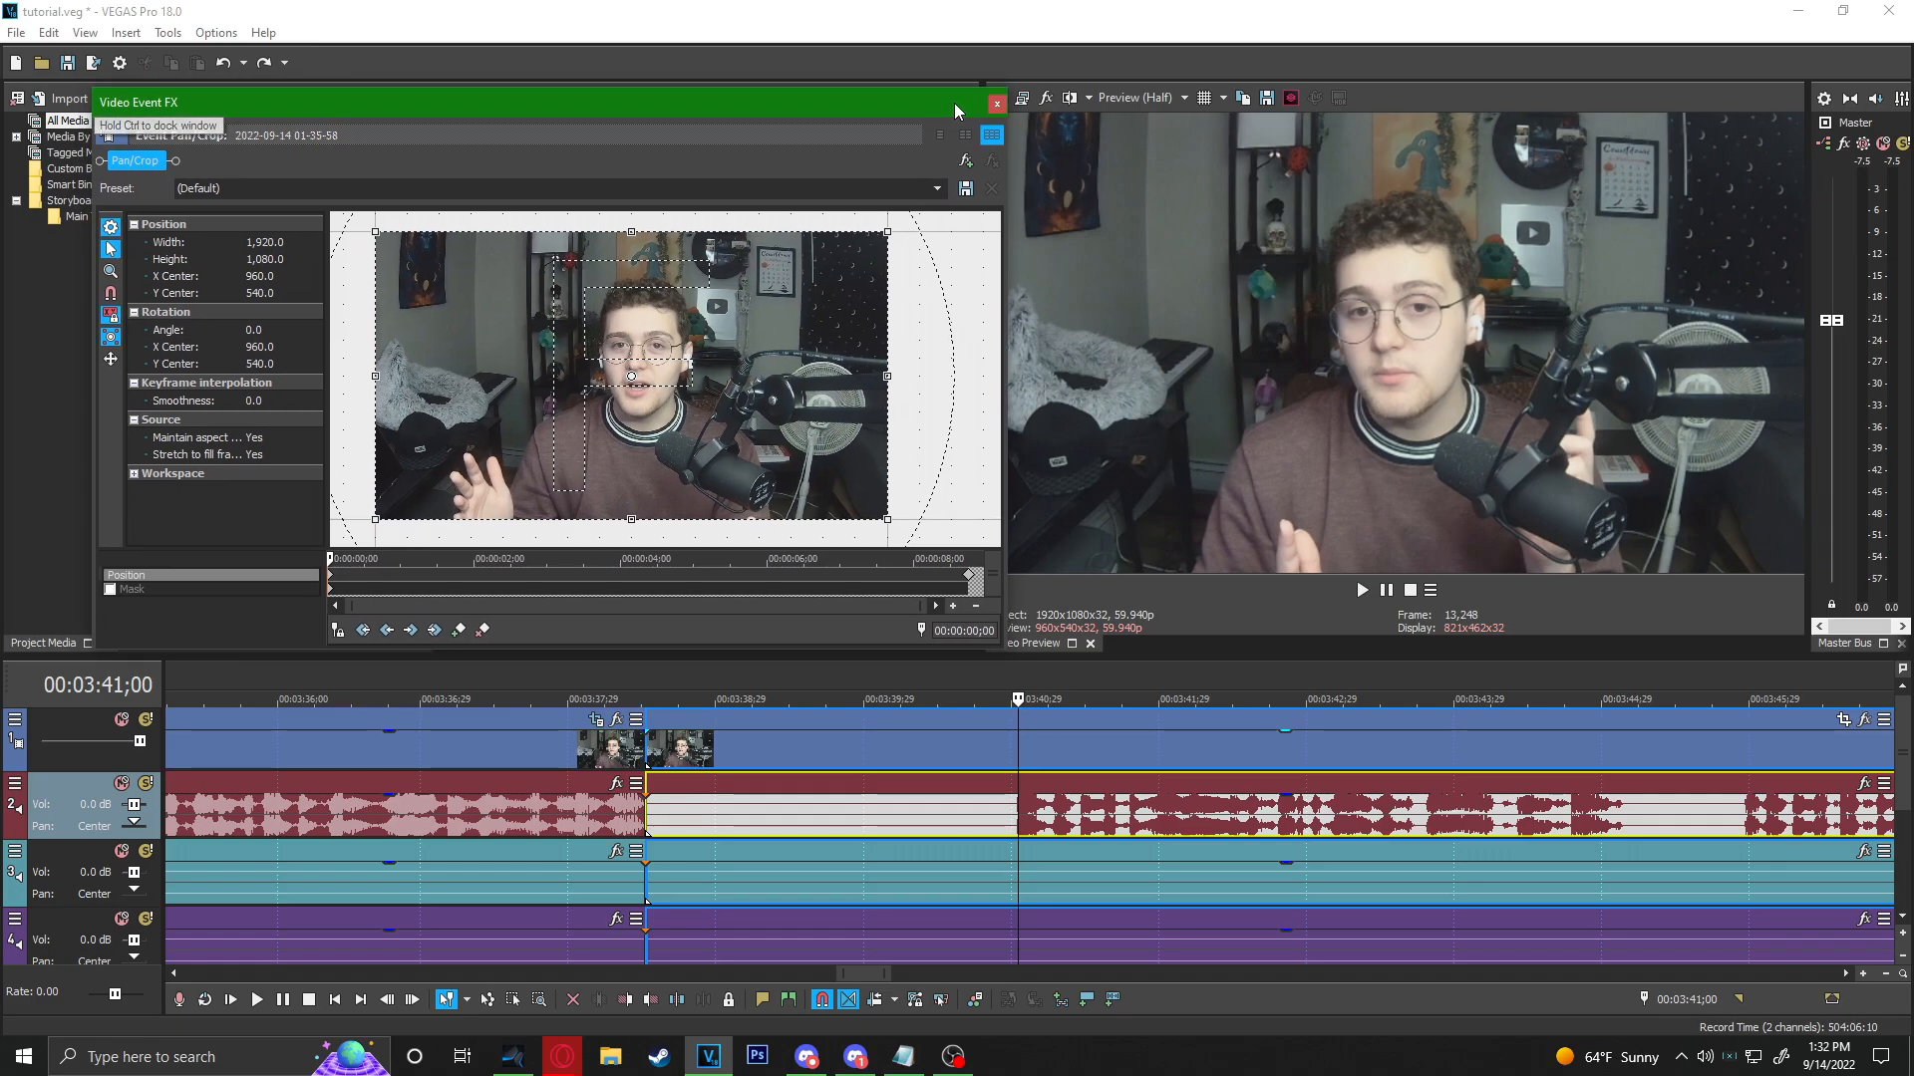
{"action": "left_click", "coordinate": [997, 103]}
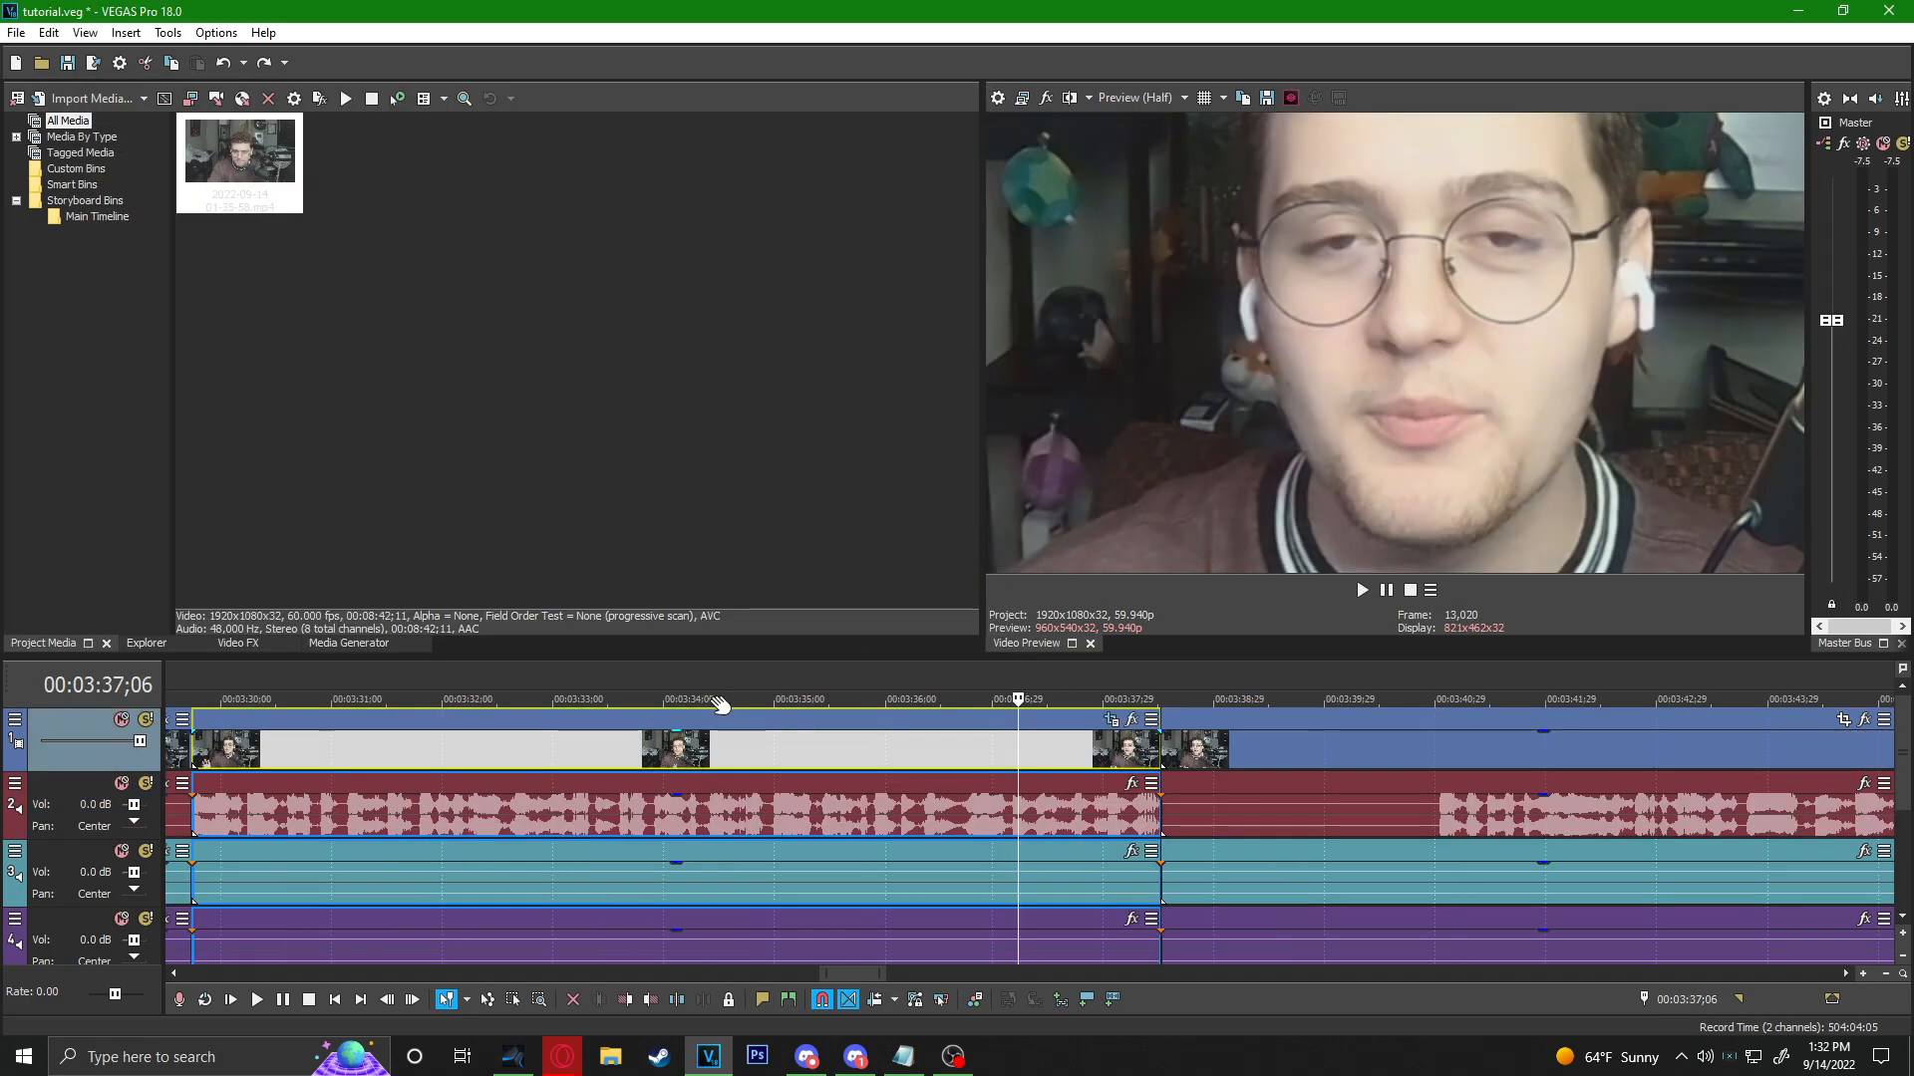
Cut the silent pause by splitting at 00:03:41;00, deleting the piece before the split, and pulling the following event back to close the gap.
{"action": "scroll", "coordinate": [713, 706], "scroll_direction": "down", "scroll_amount": 1}
{"action": "left_click_drag", "start_coordinate": [465, 689], "coordinate": [1161, 680]}
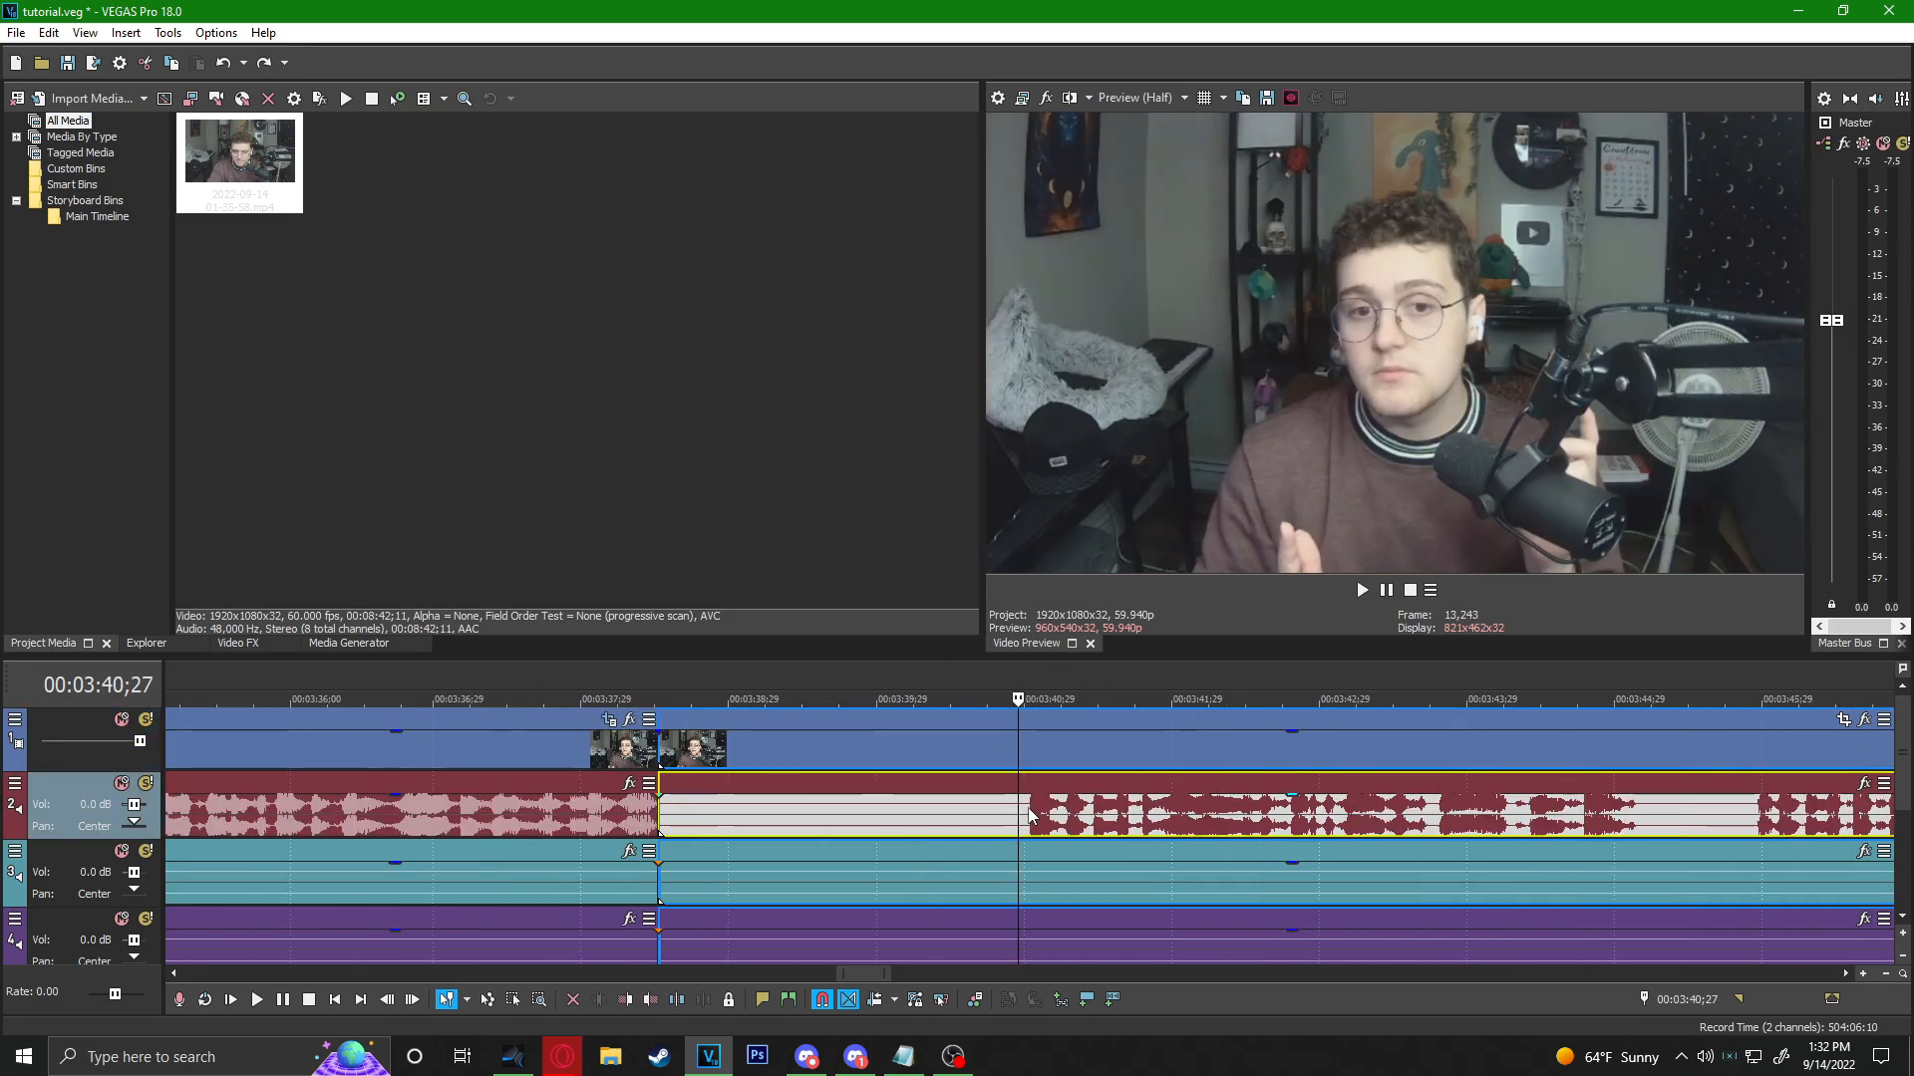
{"action": "left_click", "coordinate": [1029, 816]}
{"action": "key", "text": "s"}
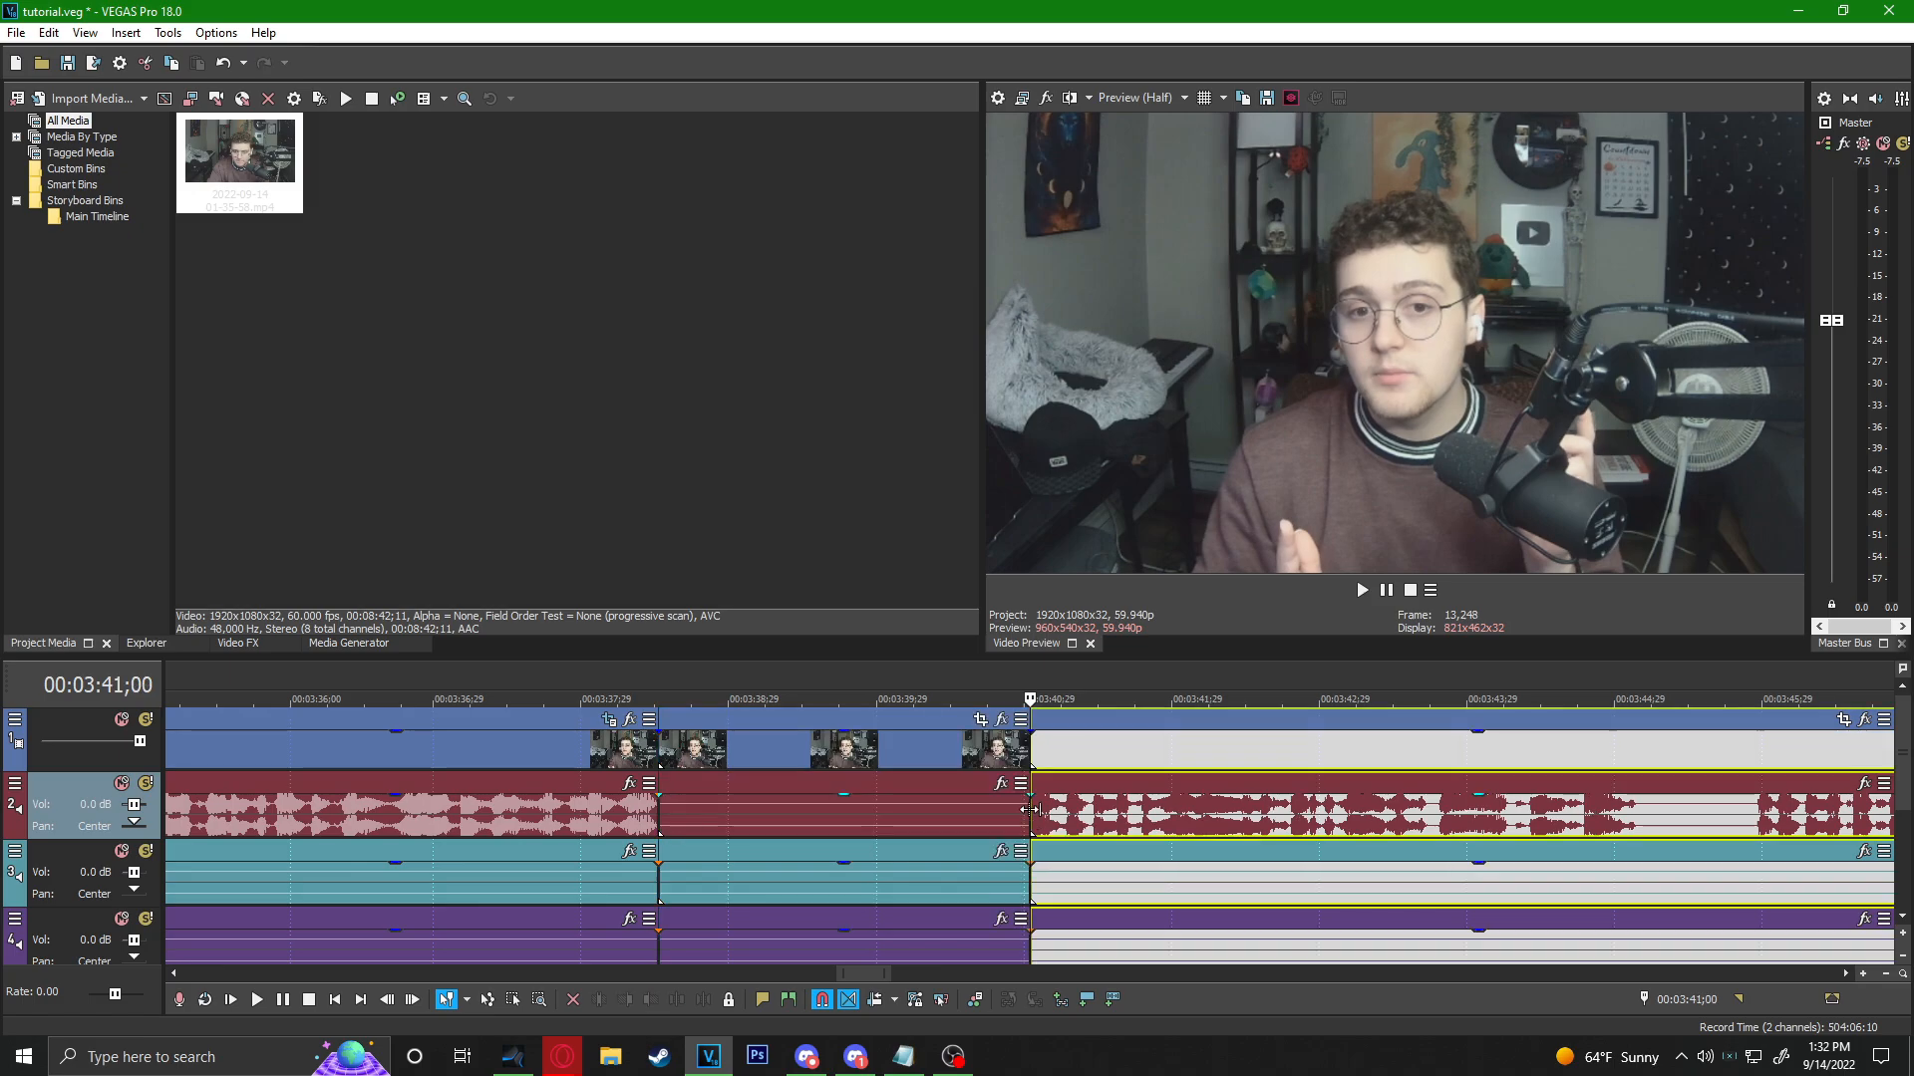
{"action": "left_click", "coordinate": [965, 763]}
{"action": "key", "text": "Delete"}
{"action": "left_click_drag", "start_coordinate": [1069, 760], "coordinate": [655, 755]}
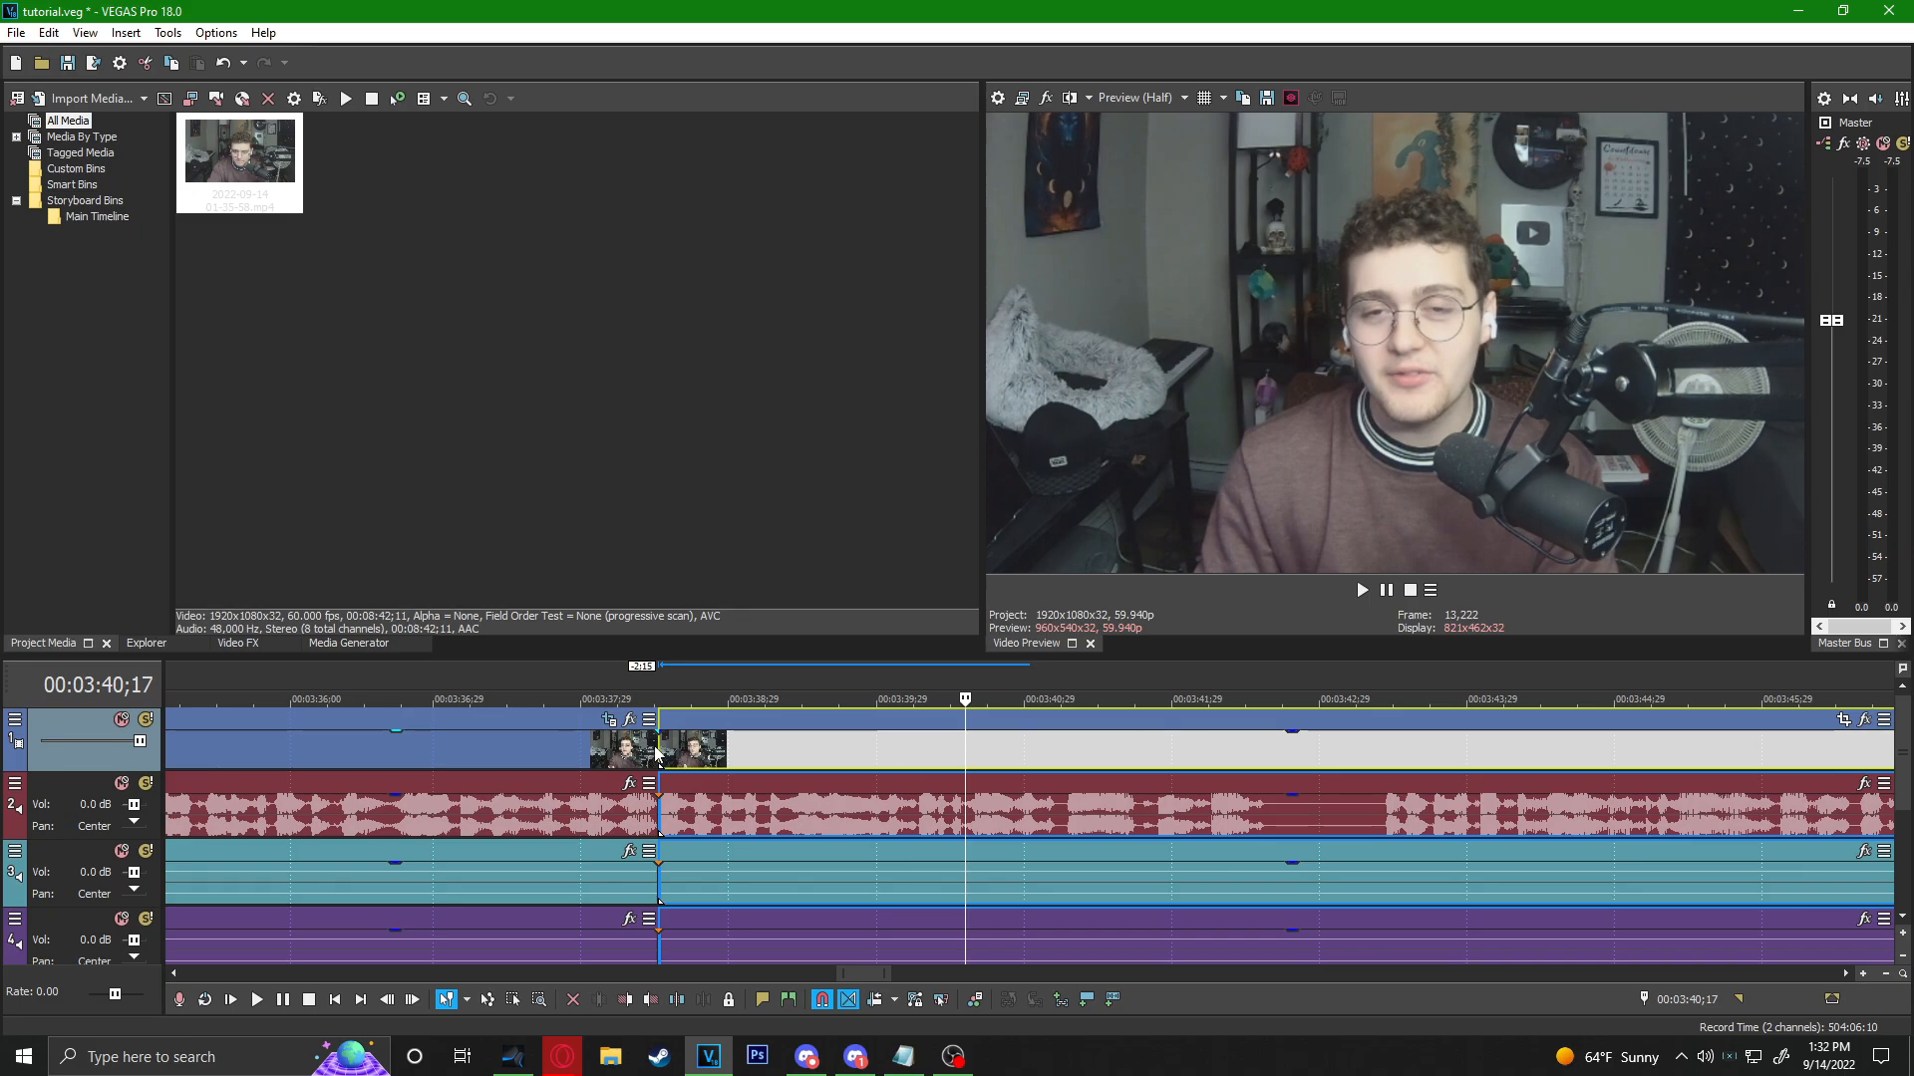
Split the events at 00:03:42;17 and open Pan/Crop for the video piece before the split.
{"action": "left_click", "coordinate": [1266, 815]}
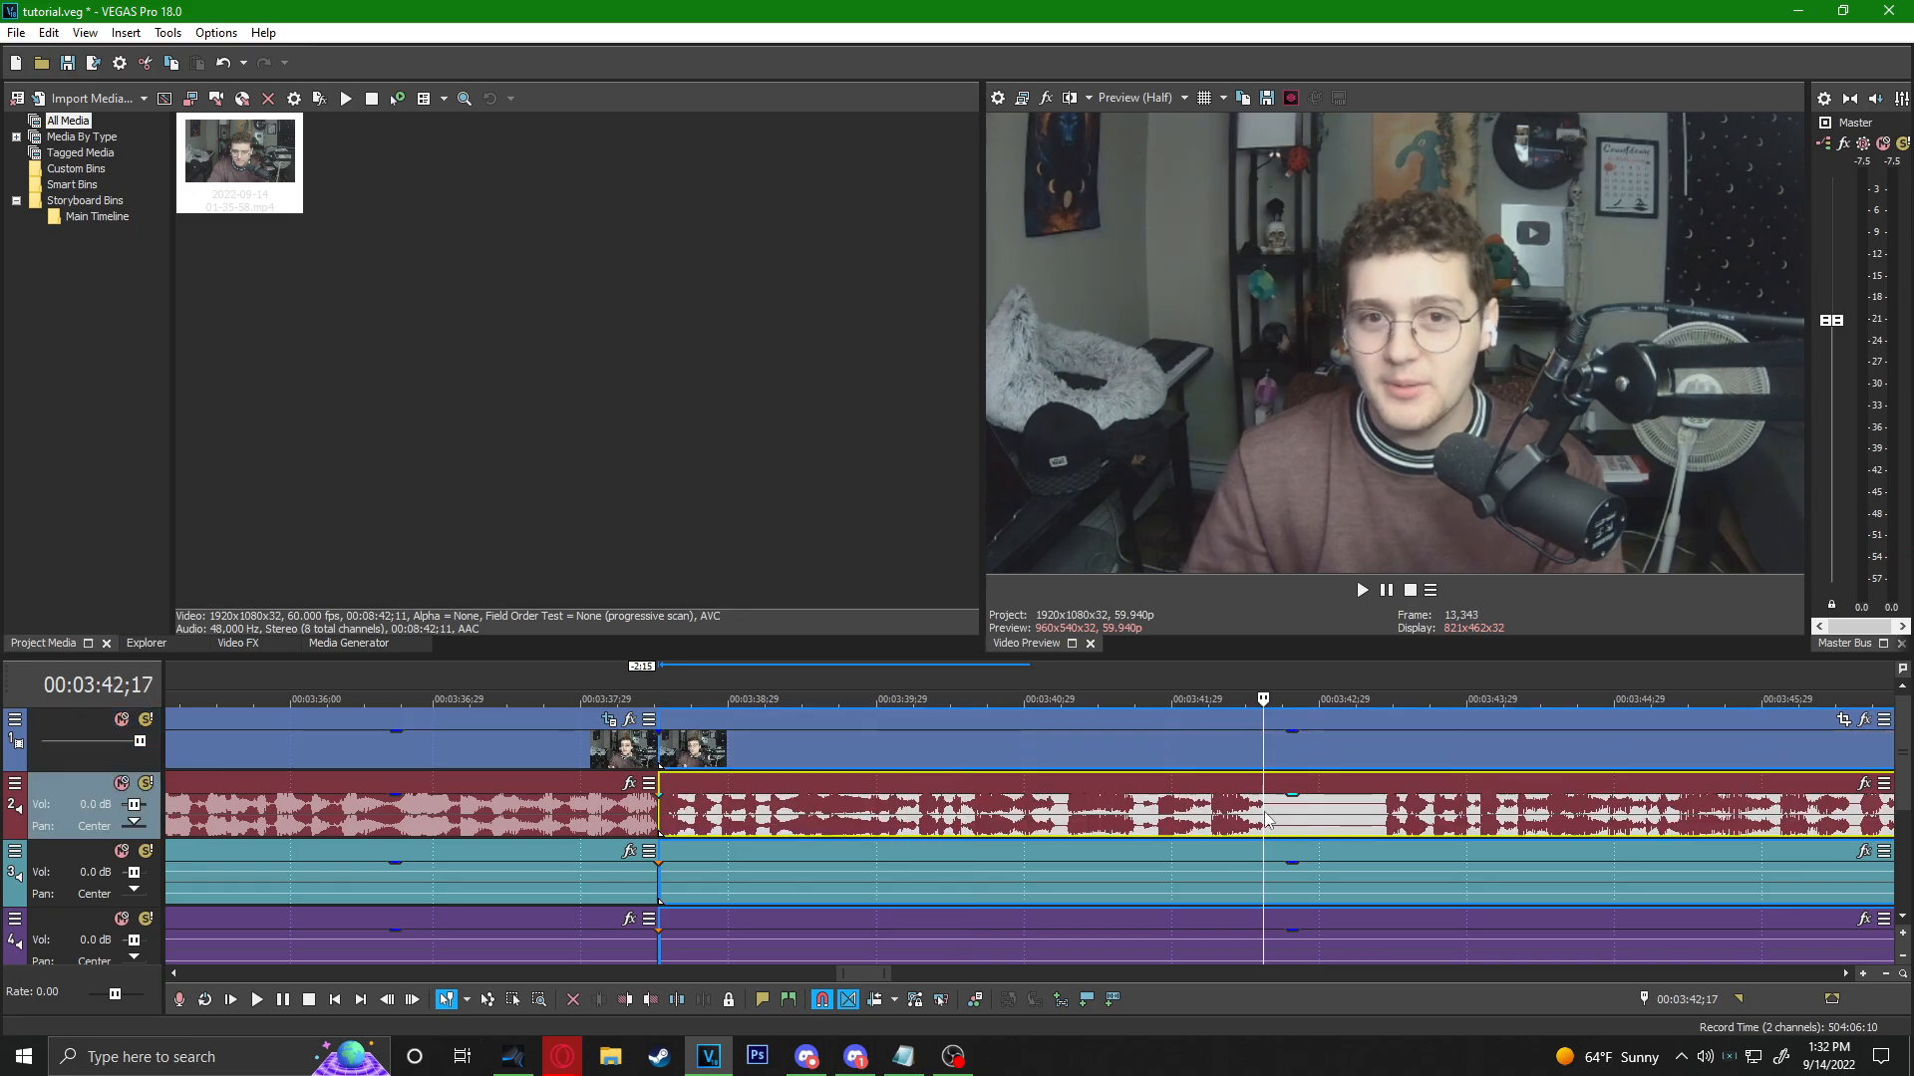
{"action": "key", "text": "s"}
{"action": "left_click", "coordinate": [1214, 720]}
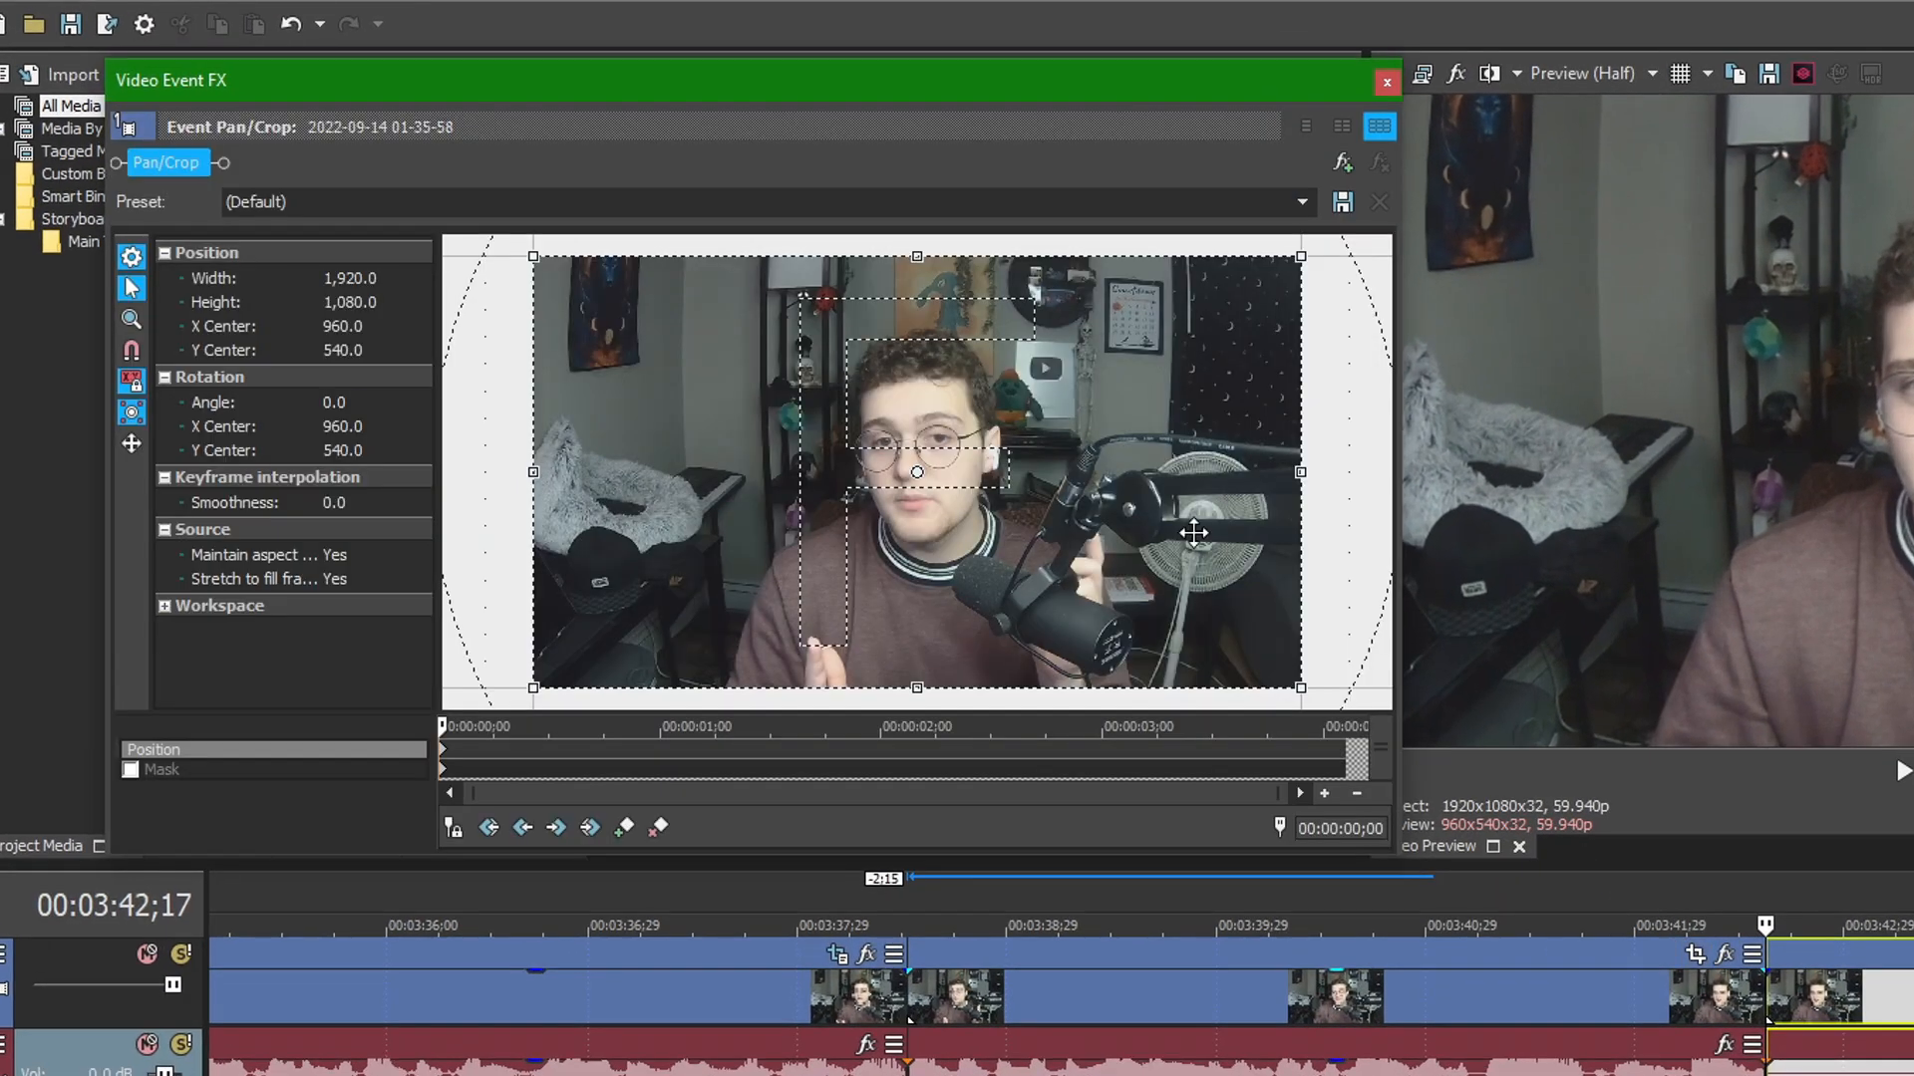
Shrink the starting crop frame around the face to about 930 × 523.
{"action": "left_click_drag", "start_coordinate": [1300, 687], "coordinate": [1103, 576]}
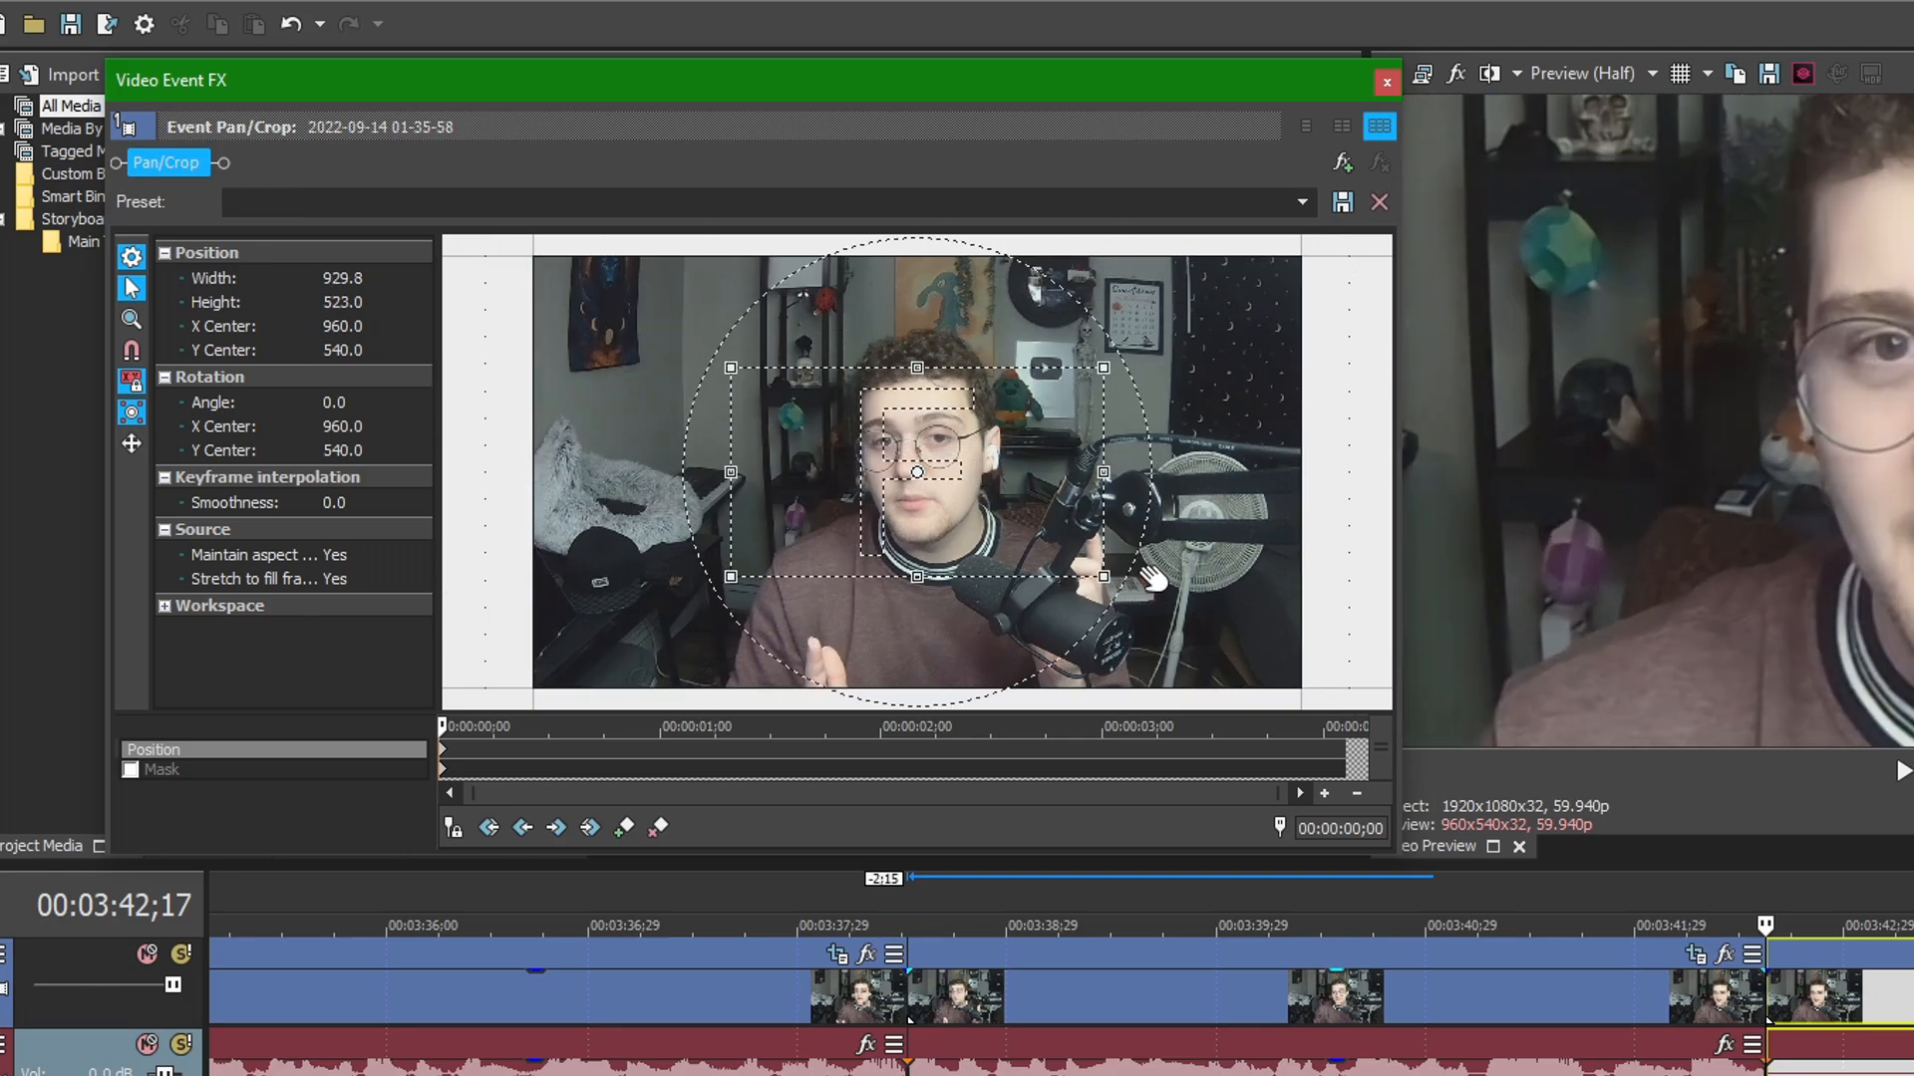
{"action": "scroll", "coordinate": [1164, 512], "scroll_direction": "down", "scroll_amount": 2}
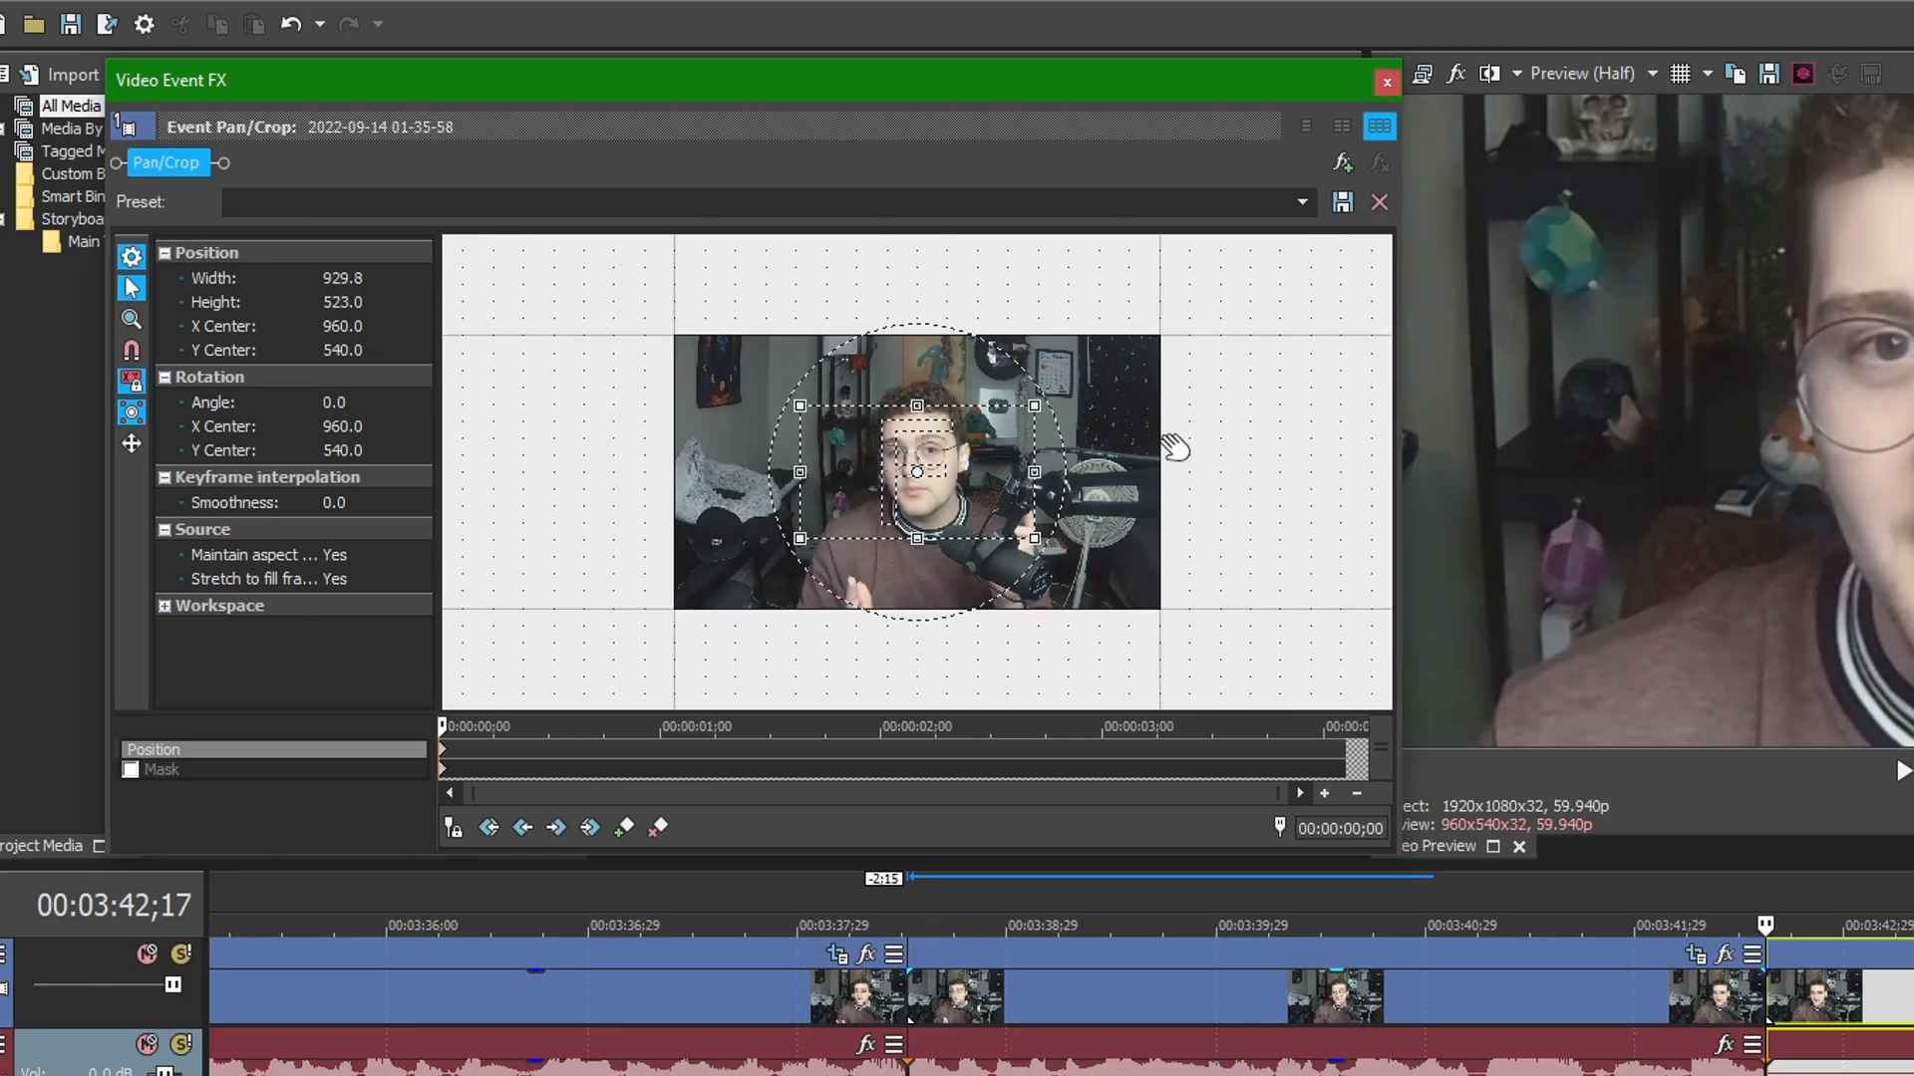
{"action": "scroll", "coordinate": [1174, 449], "scroll_direction": "down", "scroll_amount": 2}
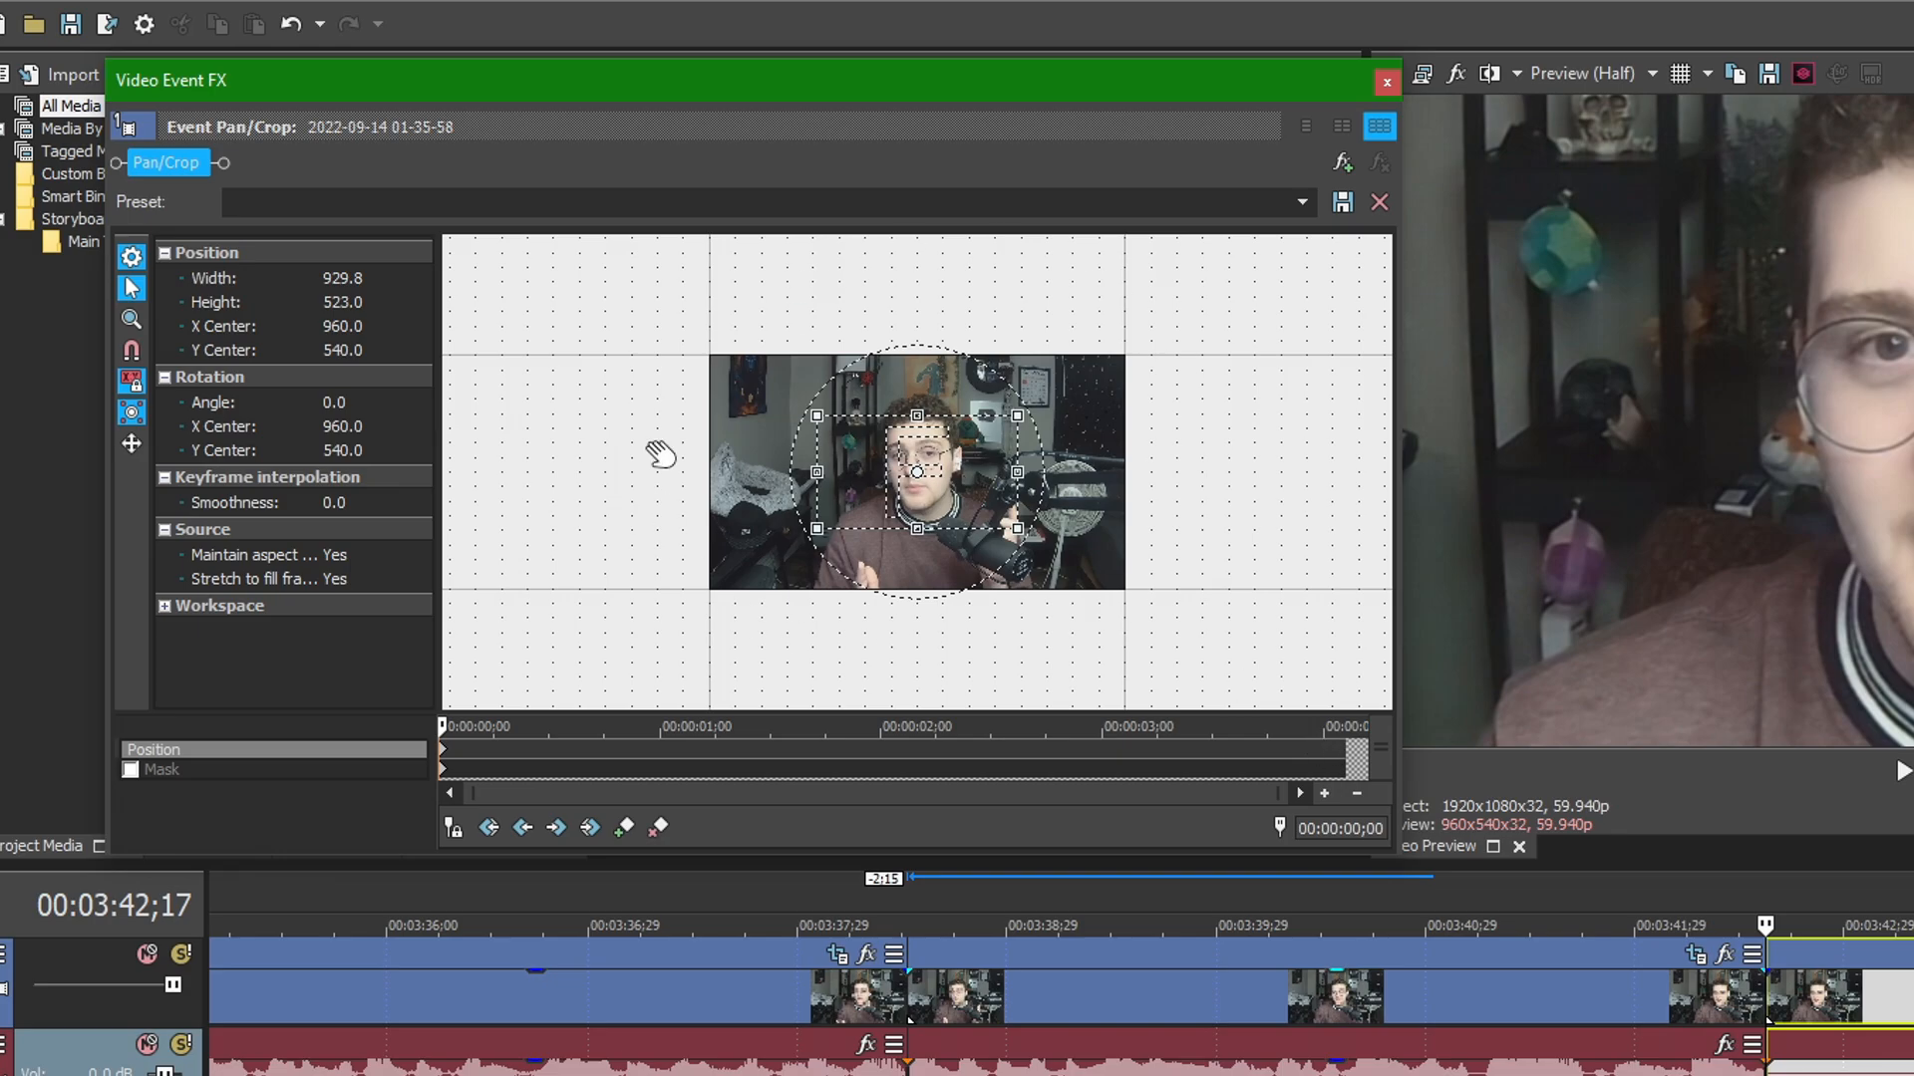
Add an end Position keyframe at 00:00:04;03 by enlarging the crop frame to about 1,904 × 1,071.
{"action": "left_click", "coordinate": [1353, 762]}
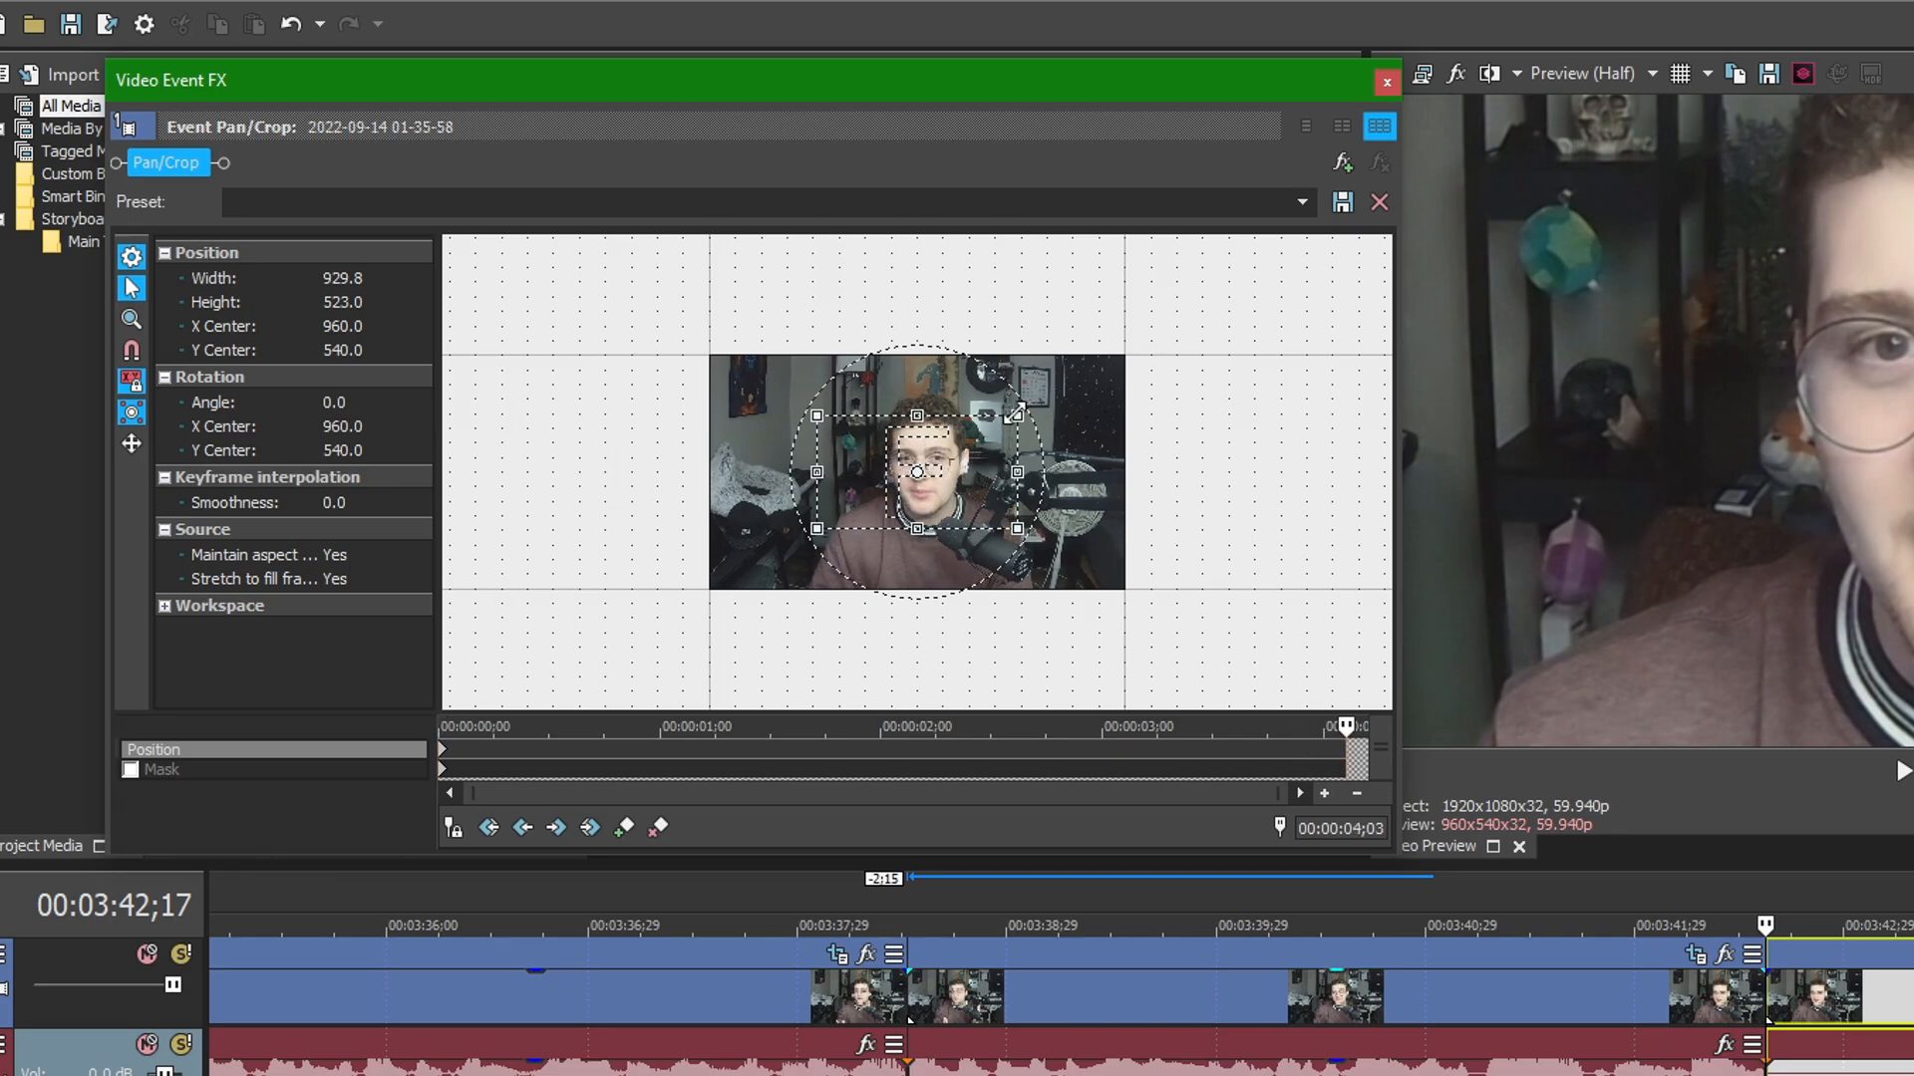
{"action": "left_click_drag", "start_coordinate": [1014, 413], "coordinate": [1146, 348]}
{"action": "scroll", "coordinate": [838, 418], "scroll_direction": "up", "scroll_amount": 2}
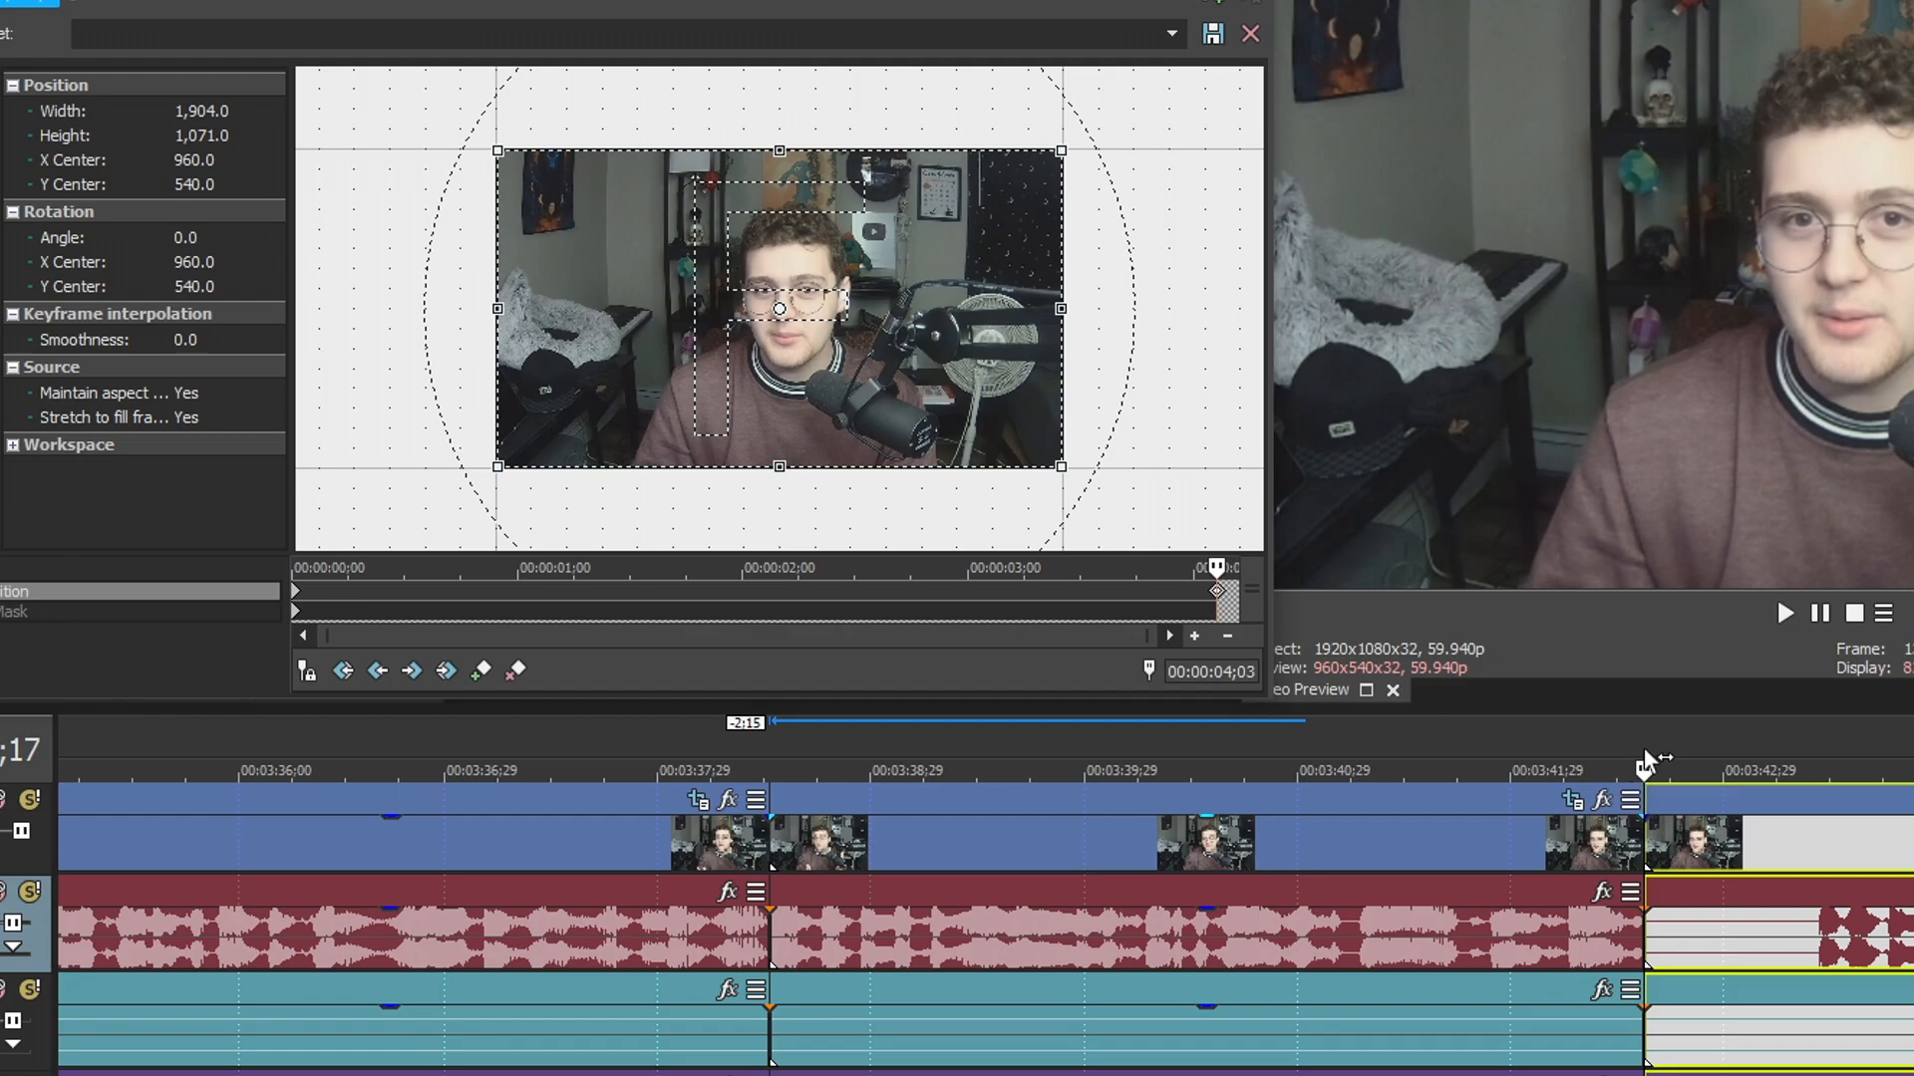
Check the zoom-out at several points of the event, both in the keyframe timeline and with Sync Cursor enabled on the main timeline.
{"action": "left_click", "coordinate": [1163, 734]}
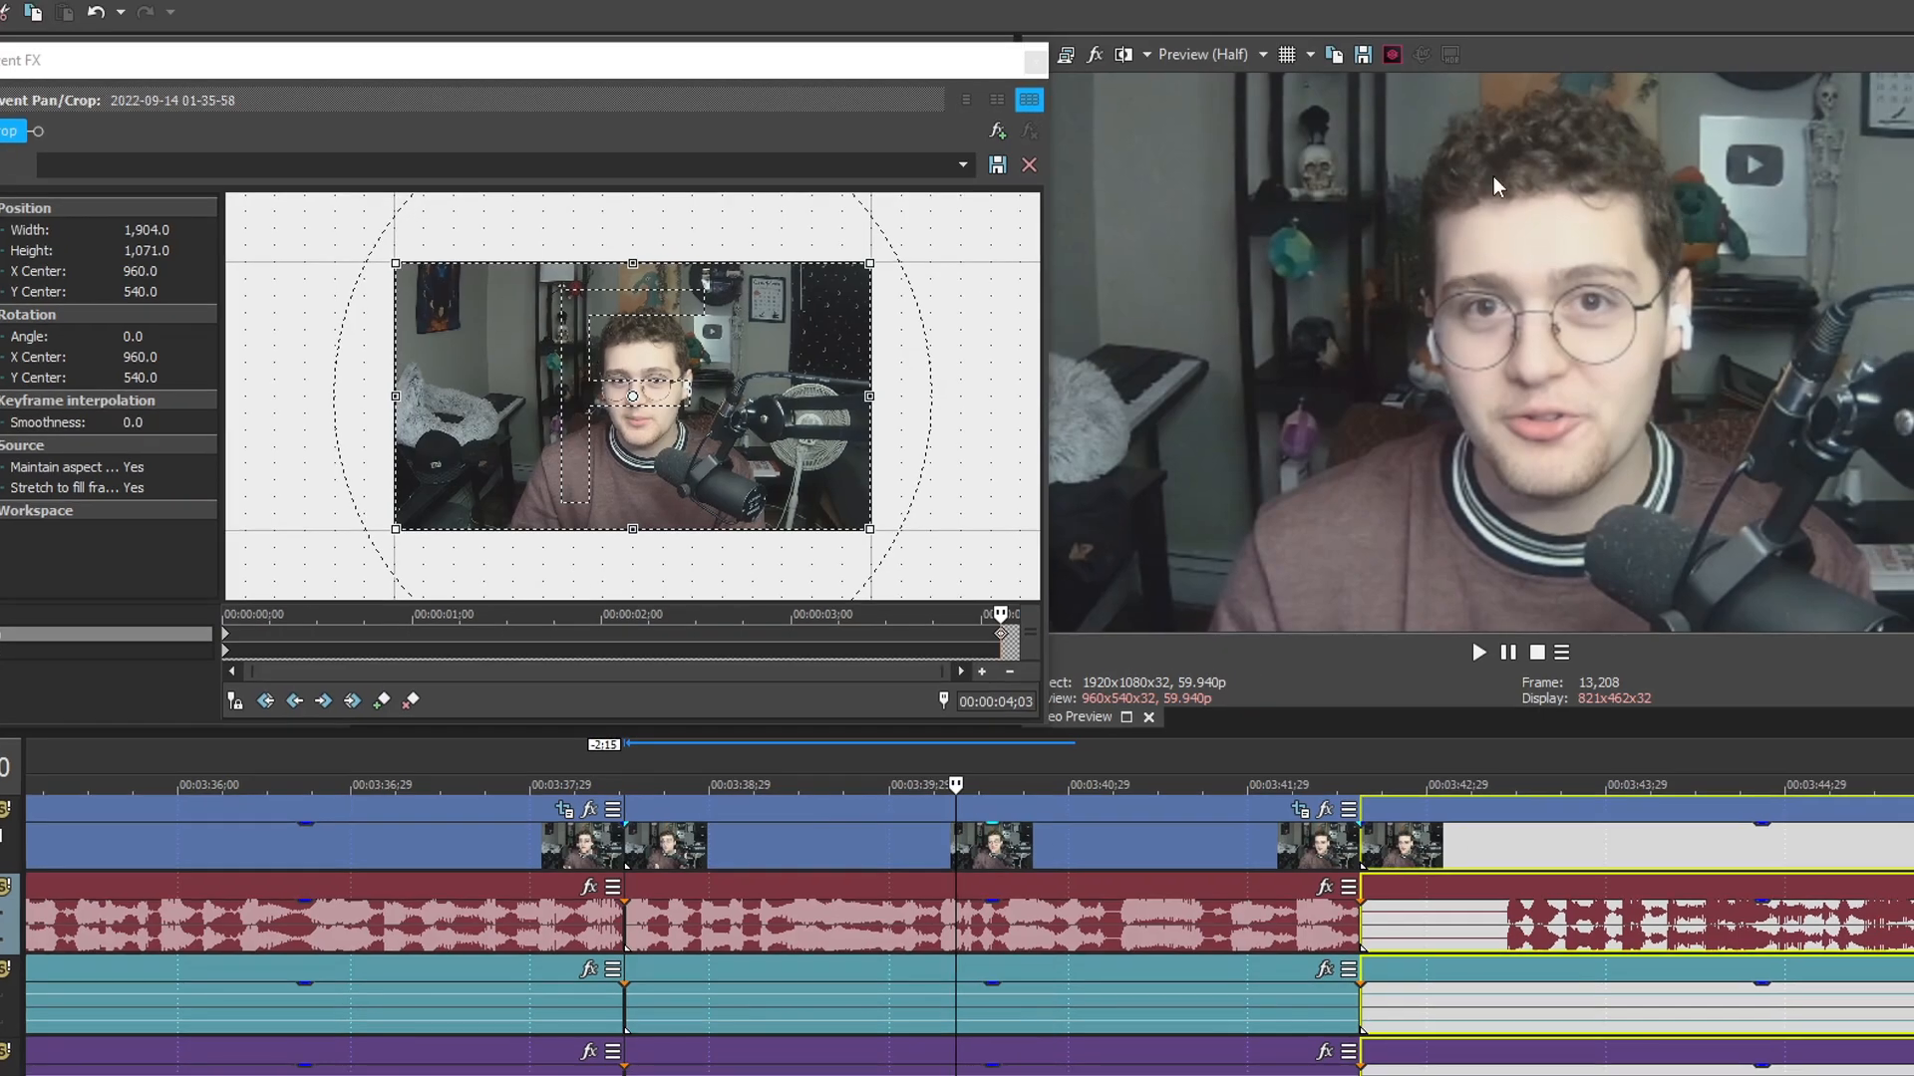
{"action": "left_click", "coordinate": [600, 641]}
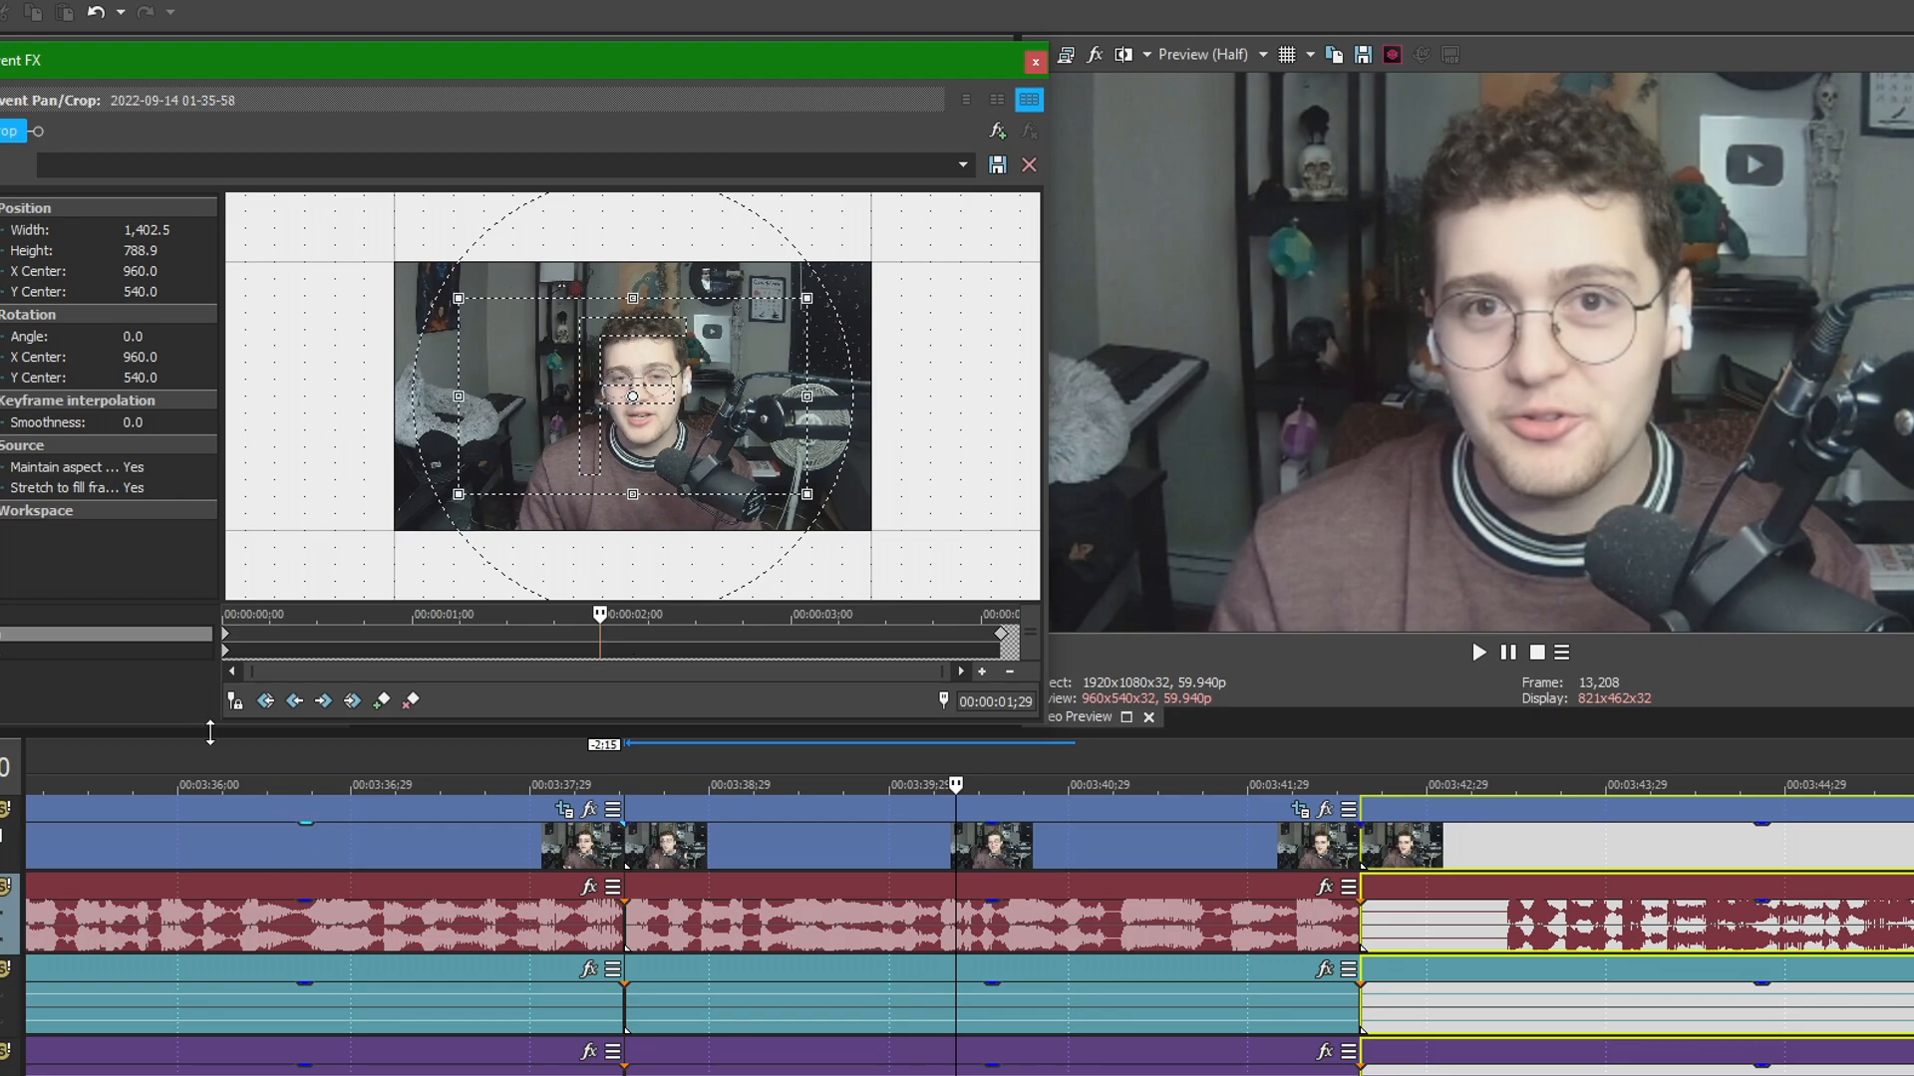
{"action": "left_click", "coordinate": [235, 700]}
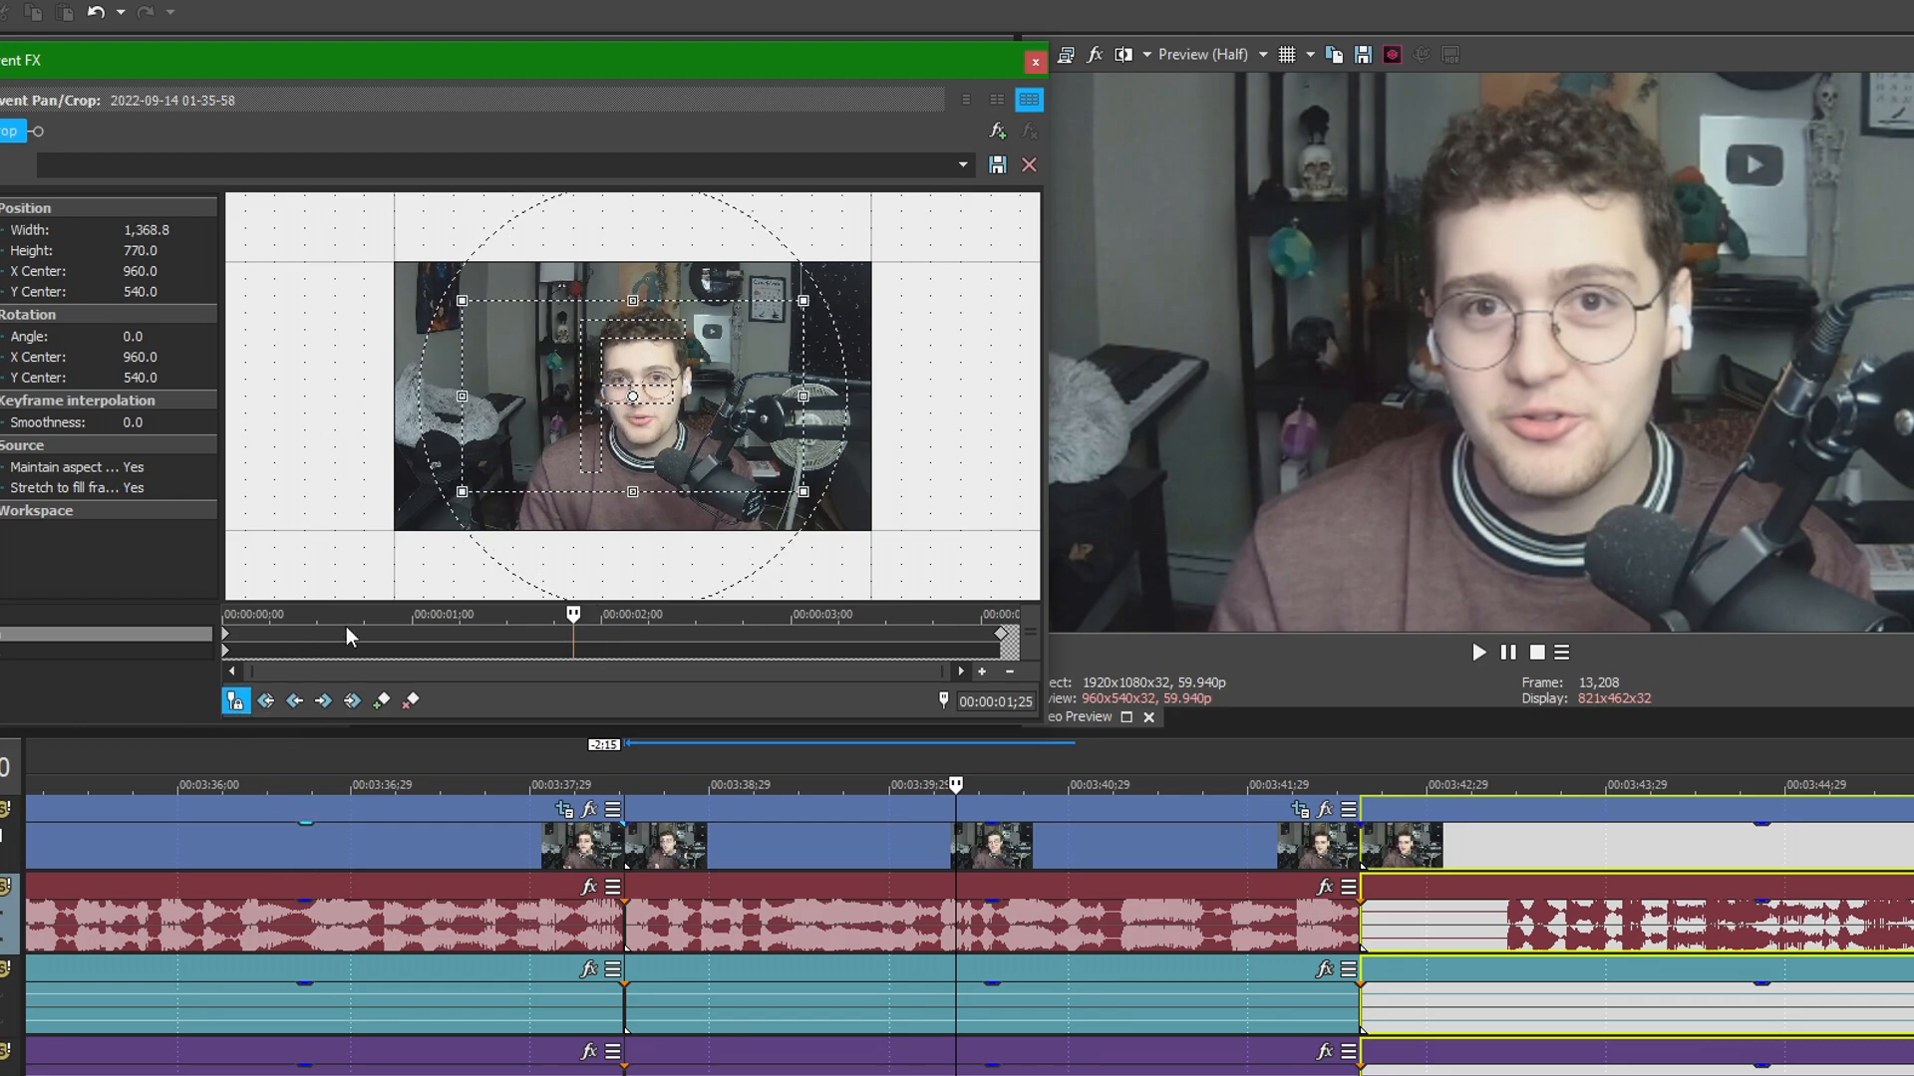
{"action": "left_click", "coordinate": [1180, 750]}
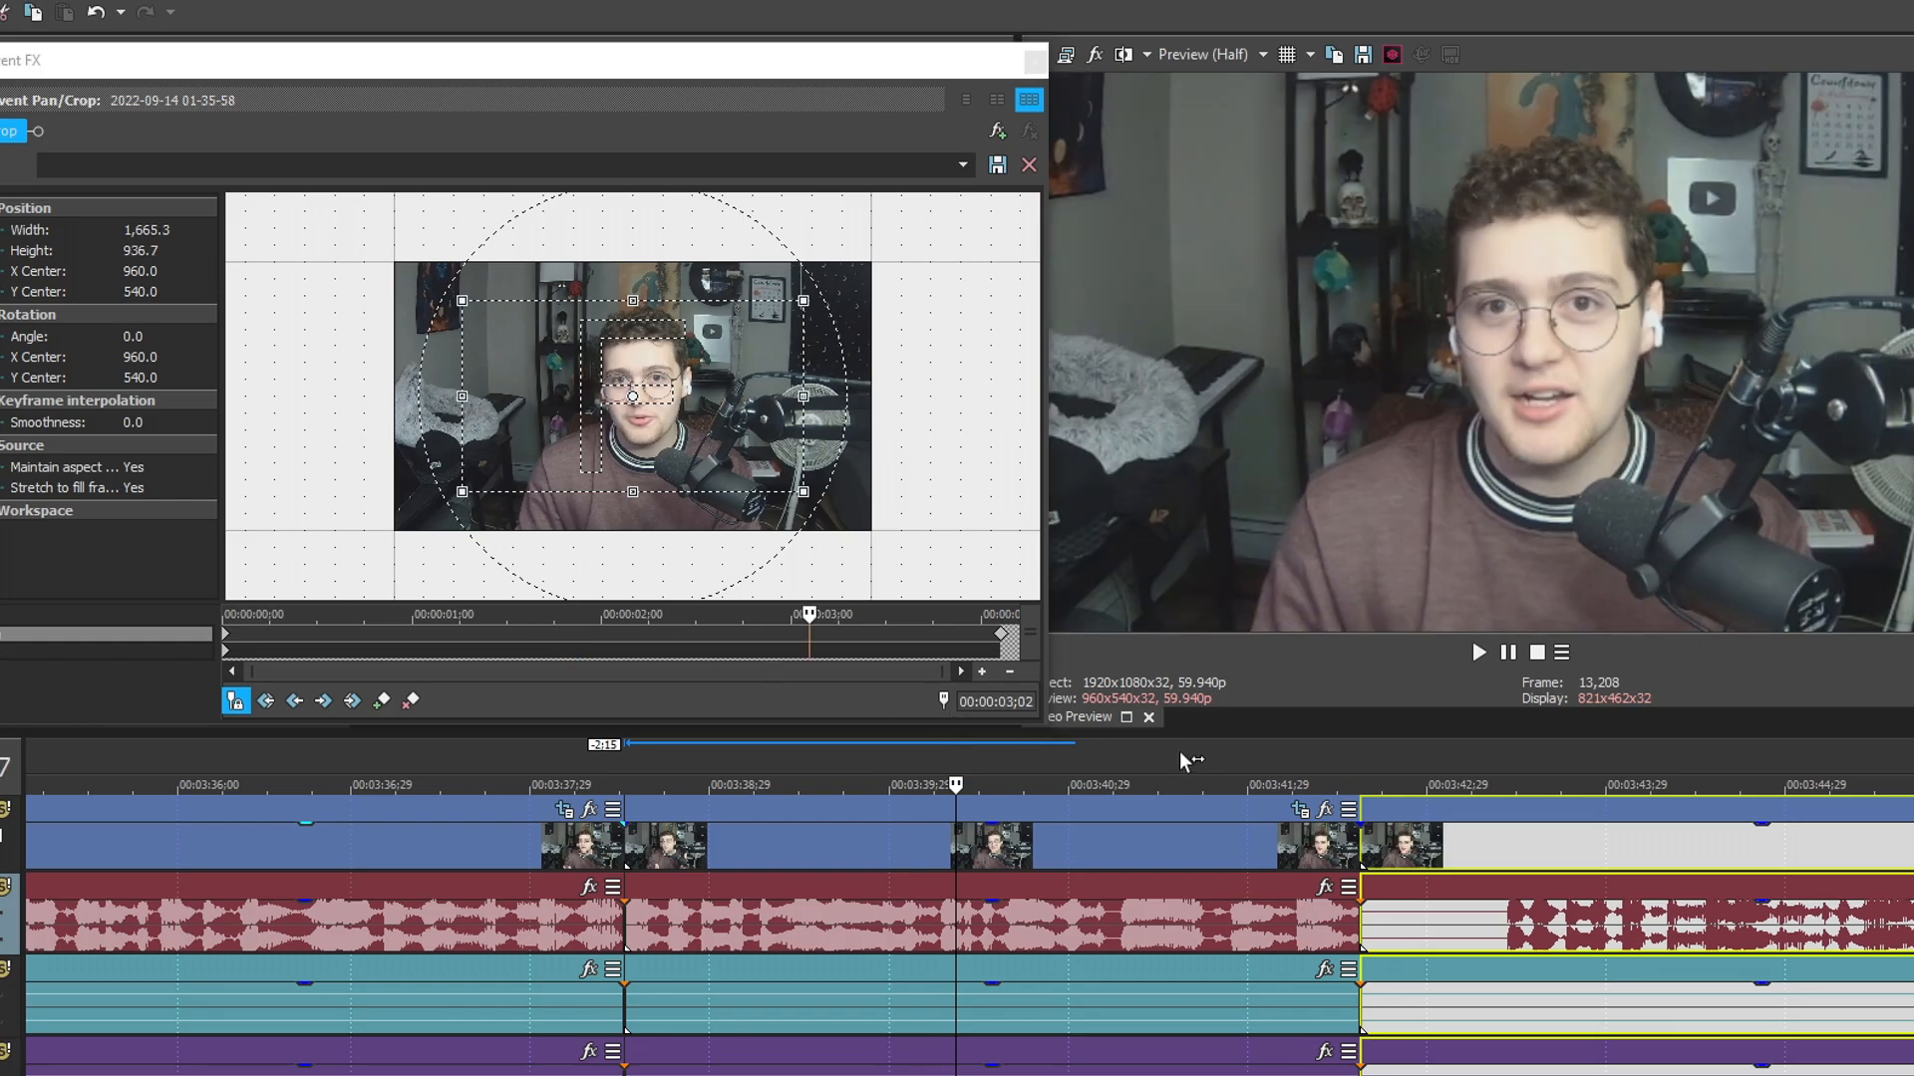
{"action": "left_click", "coordinate": [714, 754]}
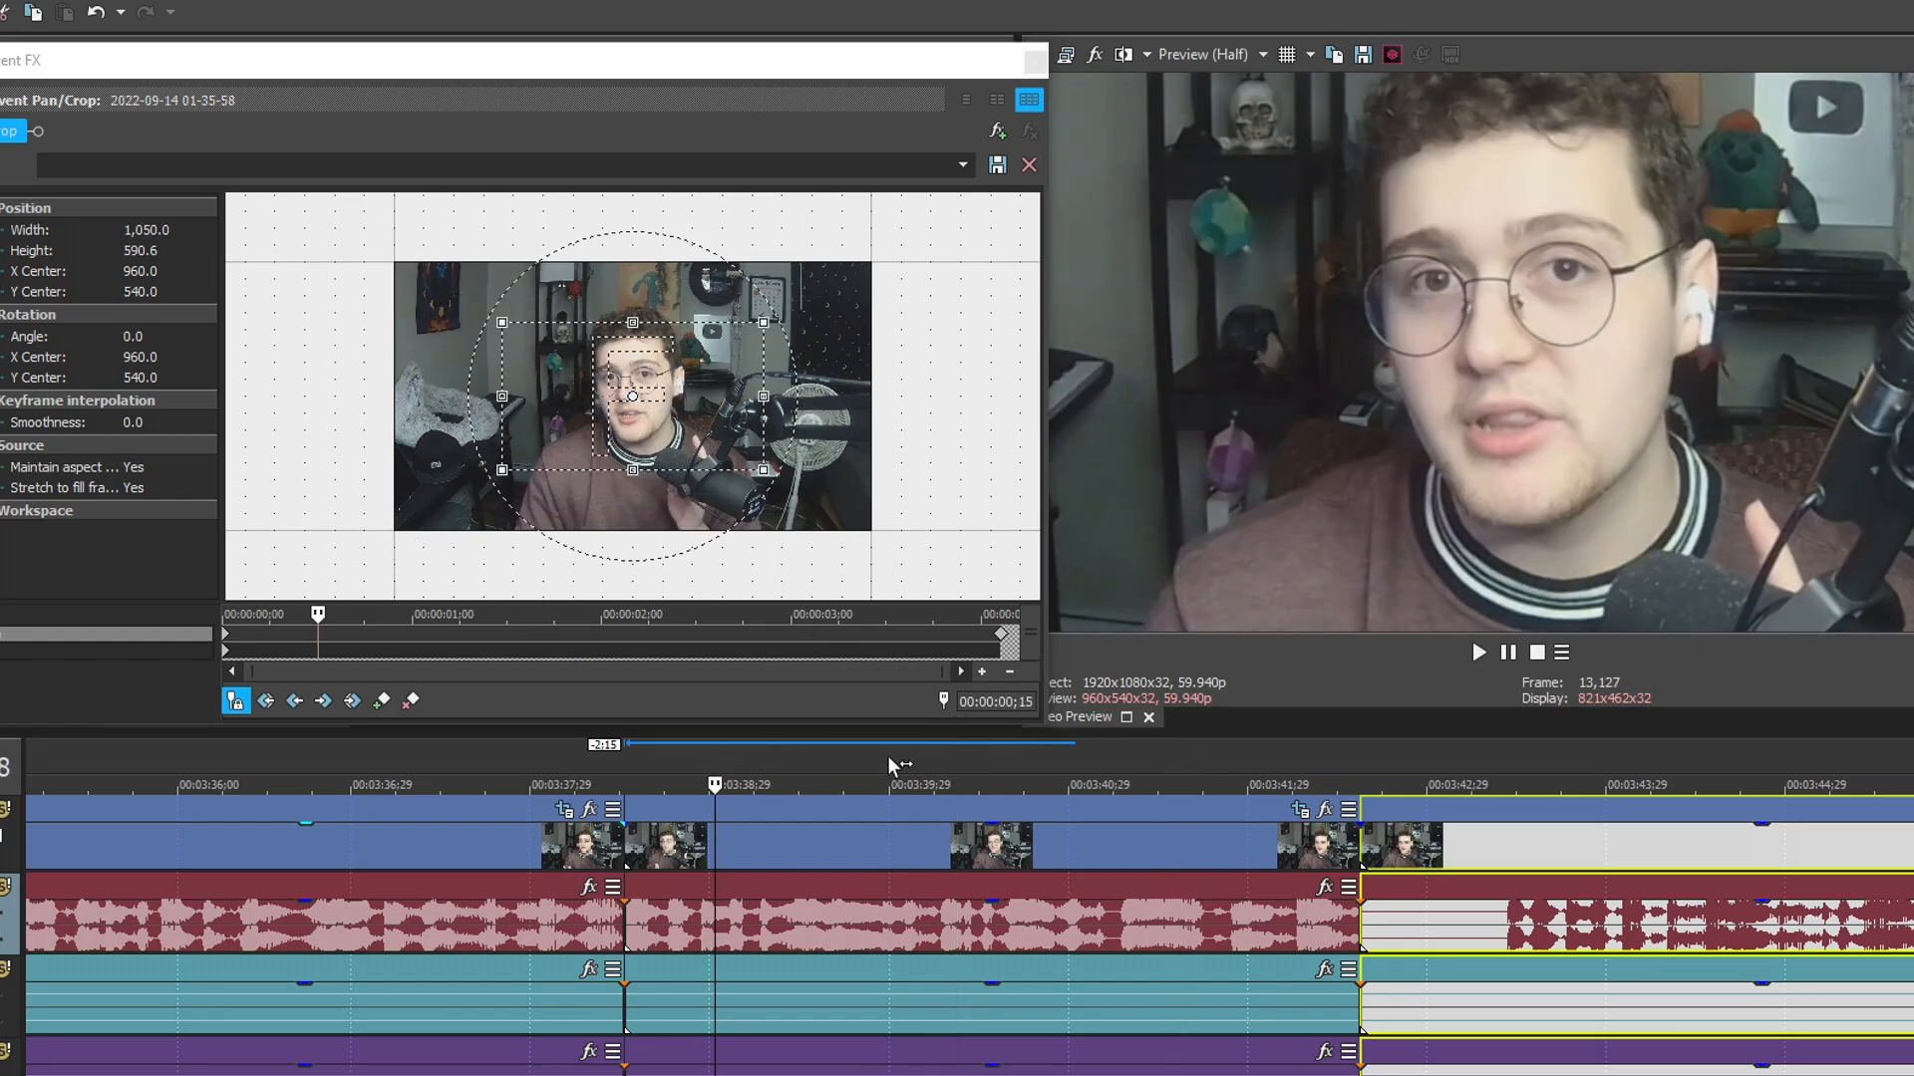
{"action": "left_click", "coordinate": [887, 756]}
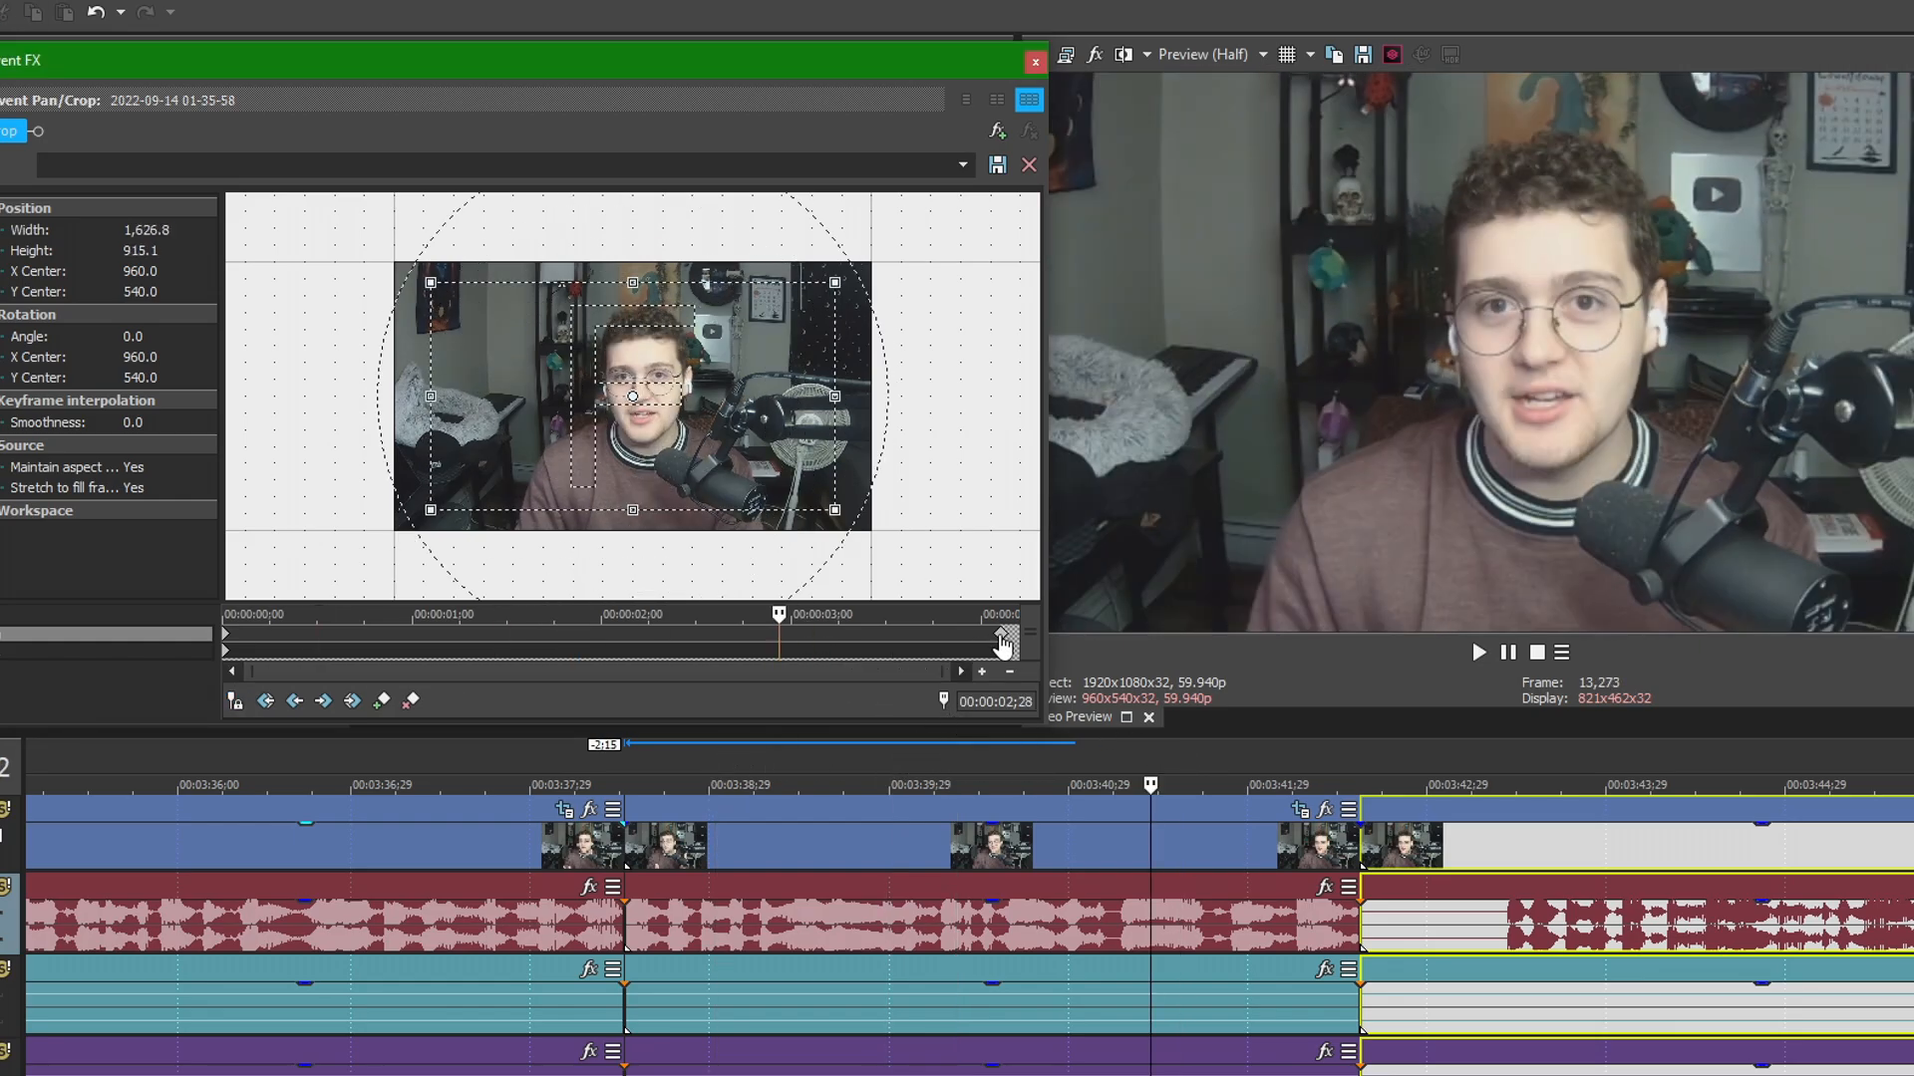
Select the end Position keyframe and scrub through the event up to 00:03:41;29 to review the zoom-out.
{"action": "left_click", "coordinate": [1001, 638]}
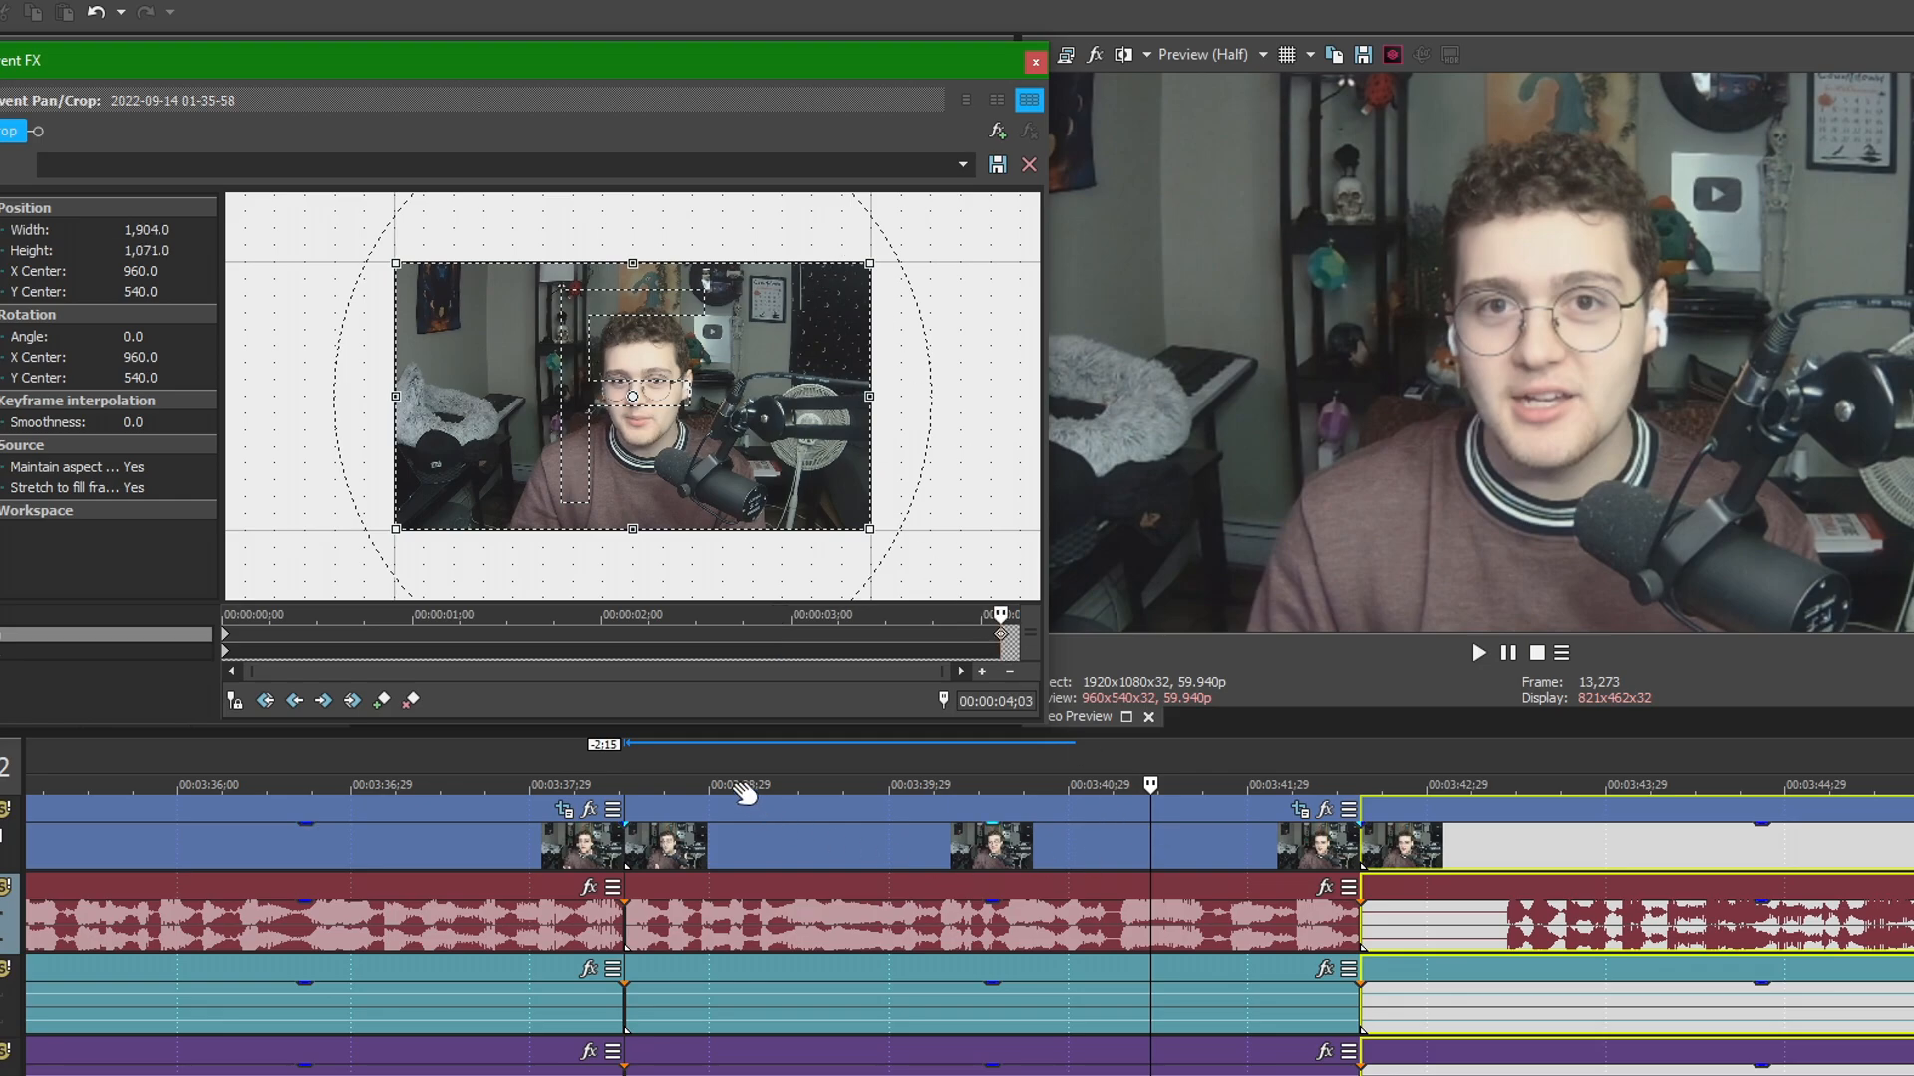
{"action": "left_click", "coordinate": [697, 766]}
{"action": "left_click", "coordinate": [811, 762]}
{"action": "left_click", "coordinate": [927, 757]}
{"action": "left_click", "coordinate": [1074, 754]}
{"action": "left_click", "coordinate": [1180, 753]}
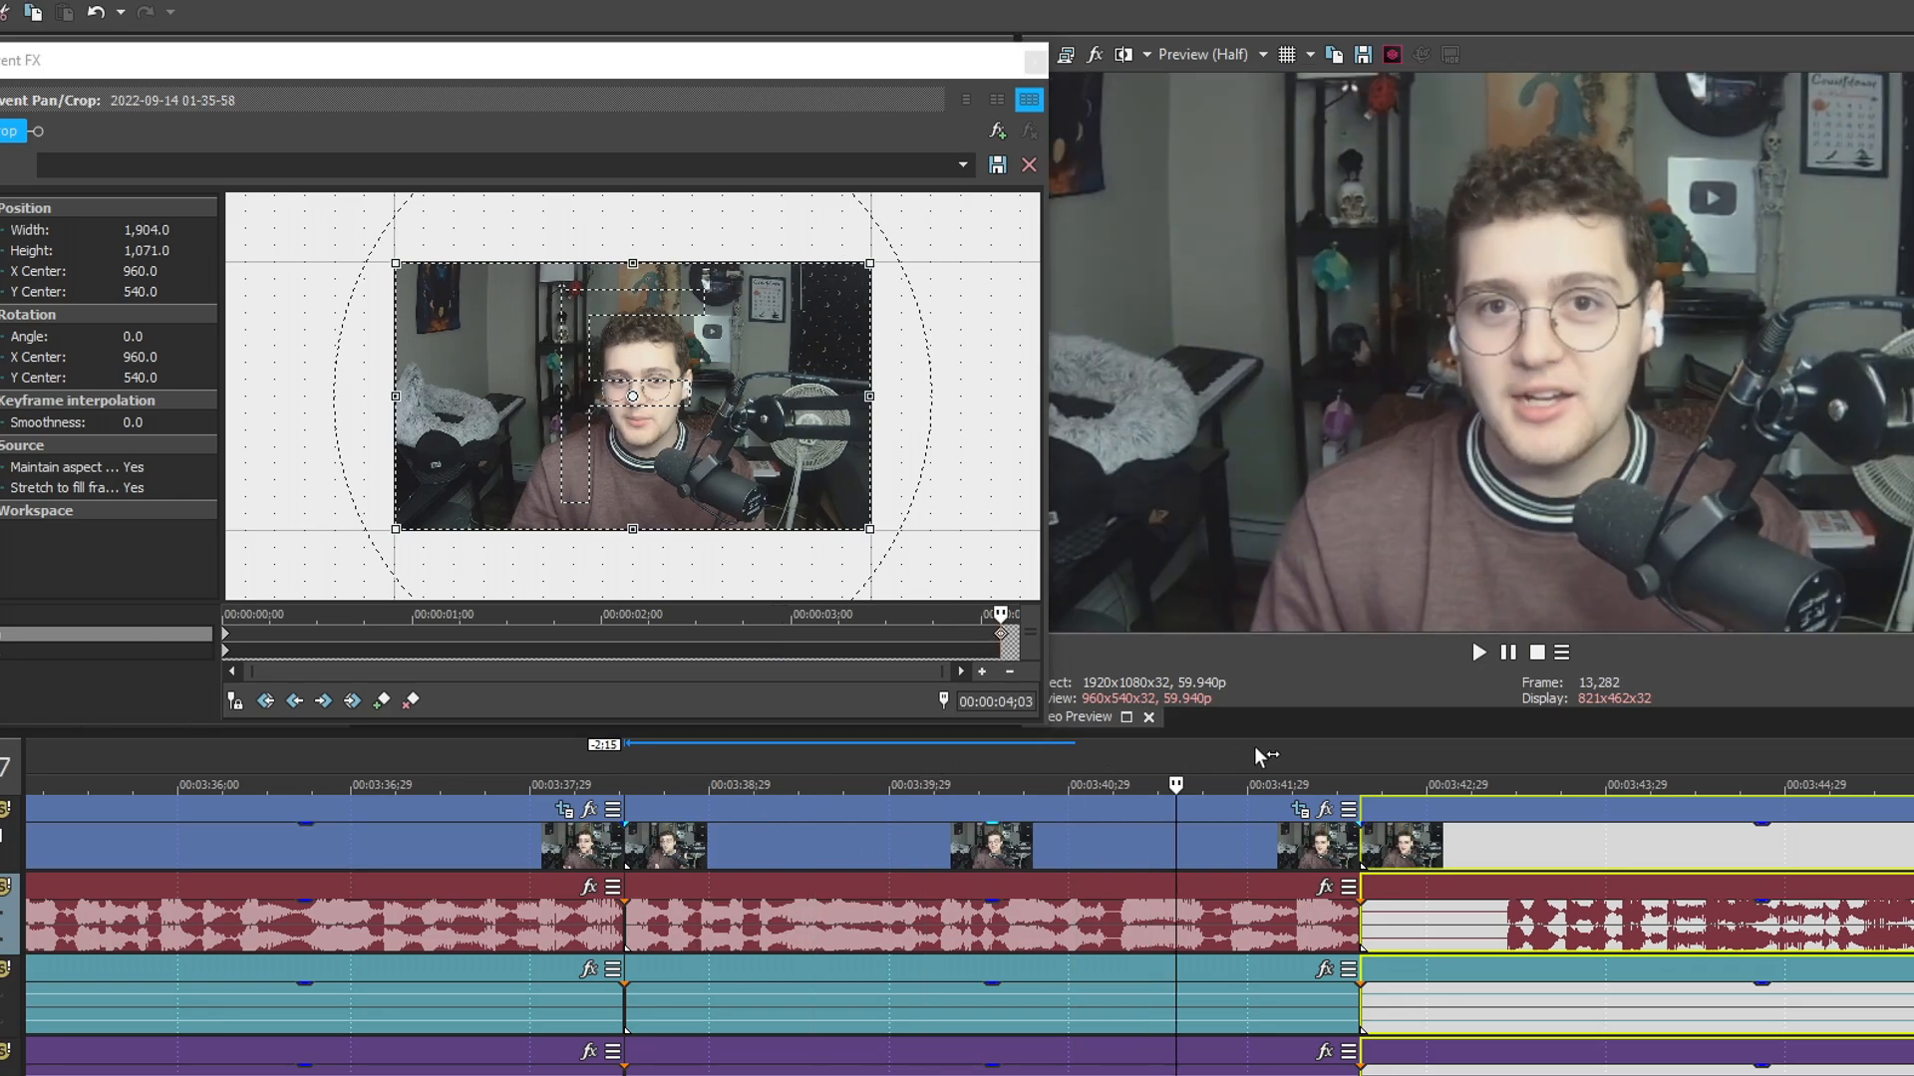
{"action": "left_click", "coordinate": [1268, 752]}
{"action": "left_click", "coordinate": [1320, 752]}
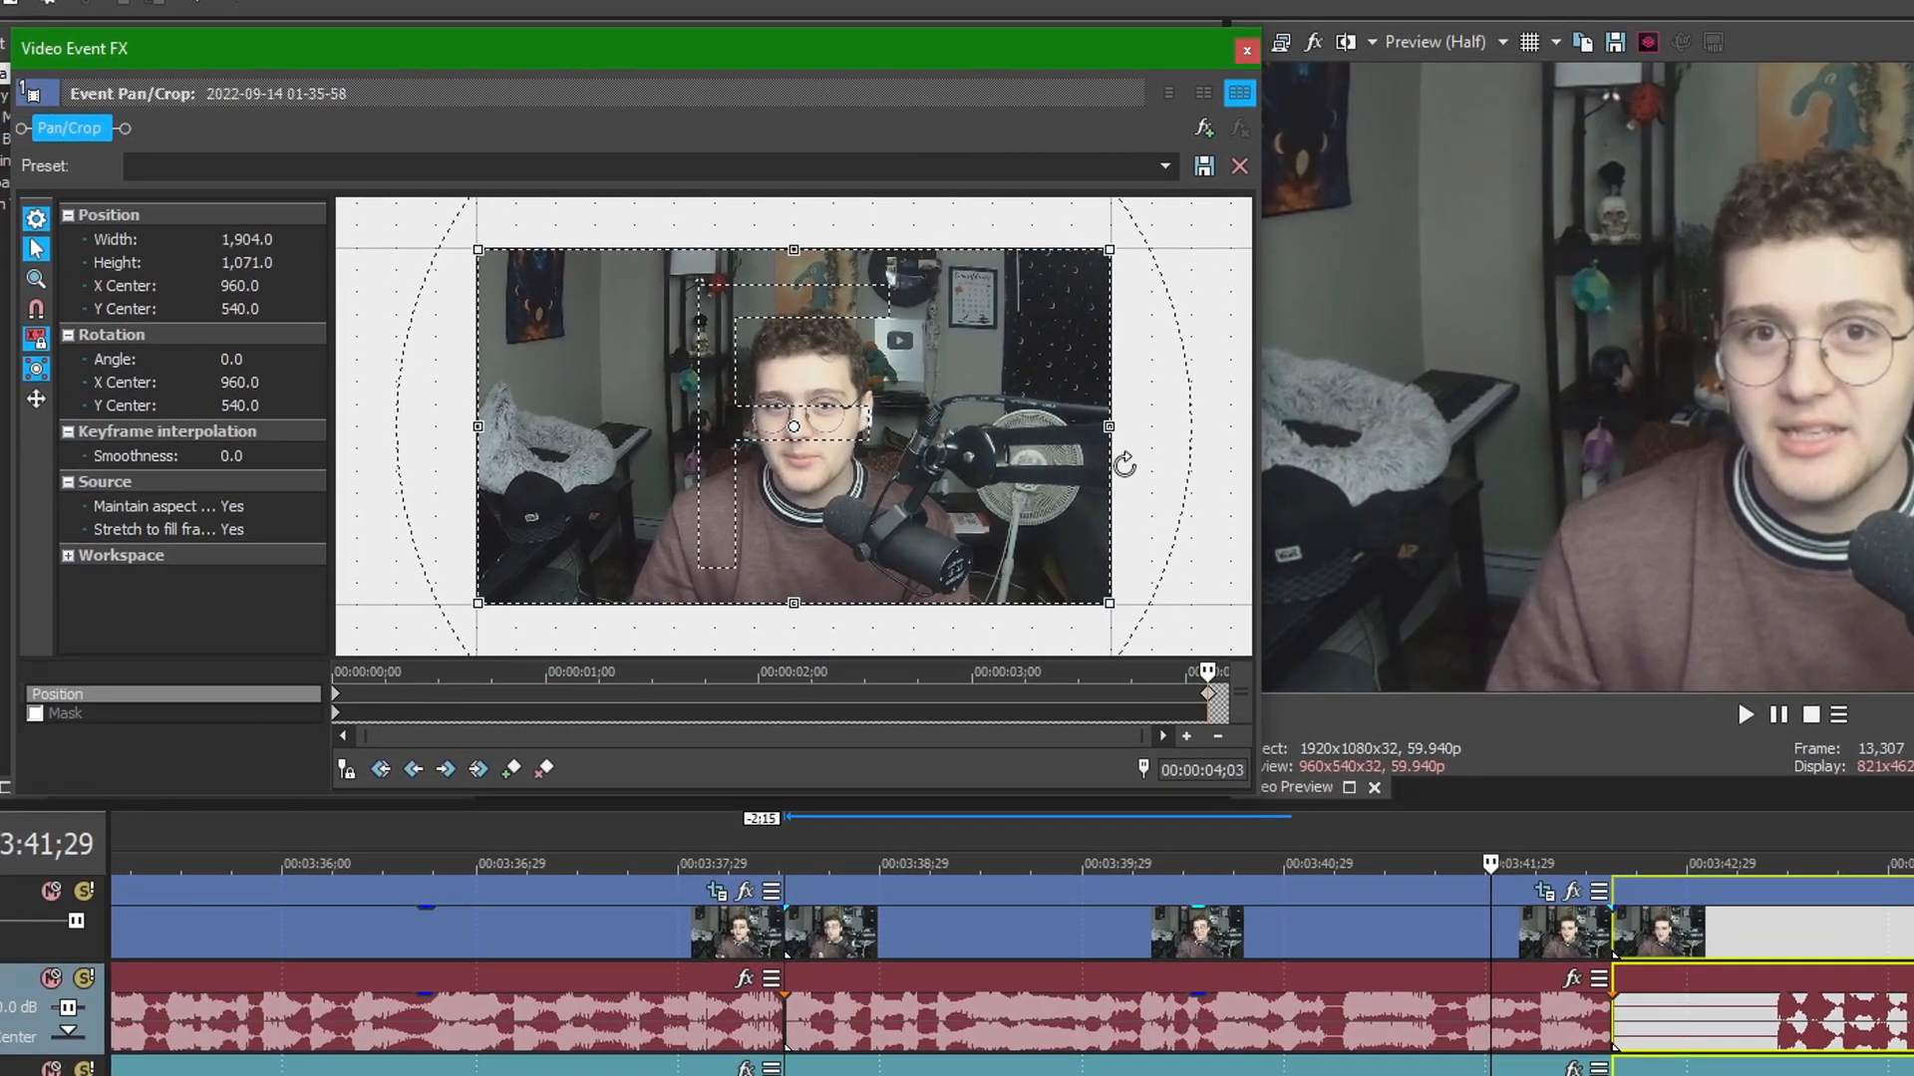
Enlarge the end keyframe's crop frame well beyond the picture to about 4,395 × 2,472, and return the timeline cursor to the event's start.
{"action": "scroll", "coordinate": [1116, 467], "scroll_direction": "down", "scroll_amount": 2}
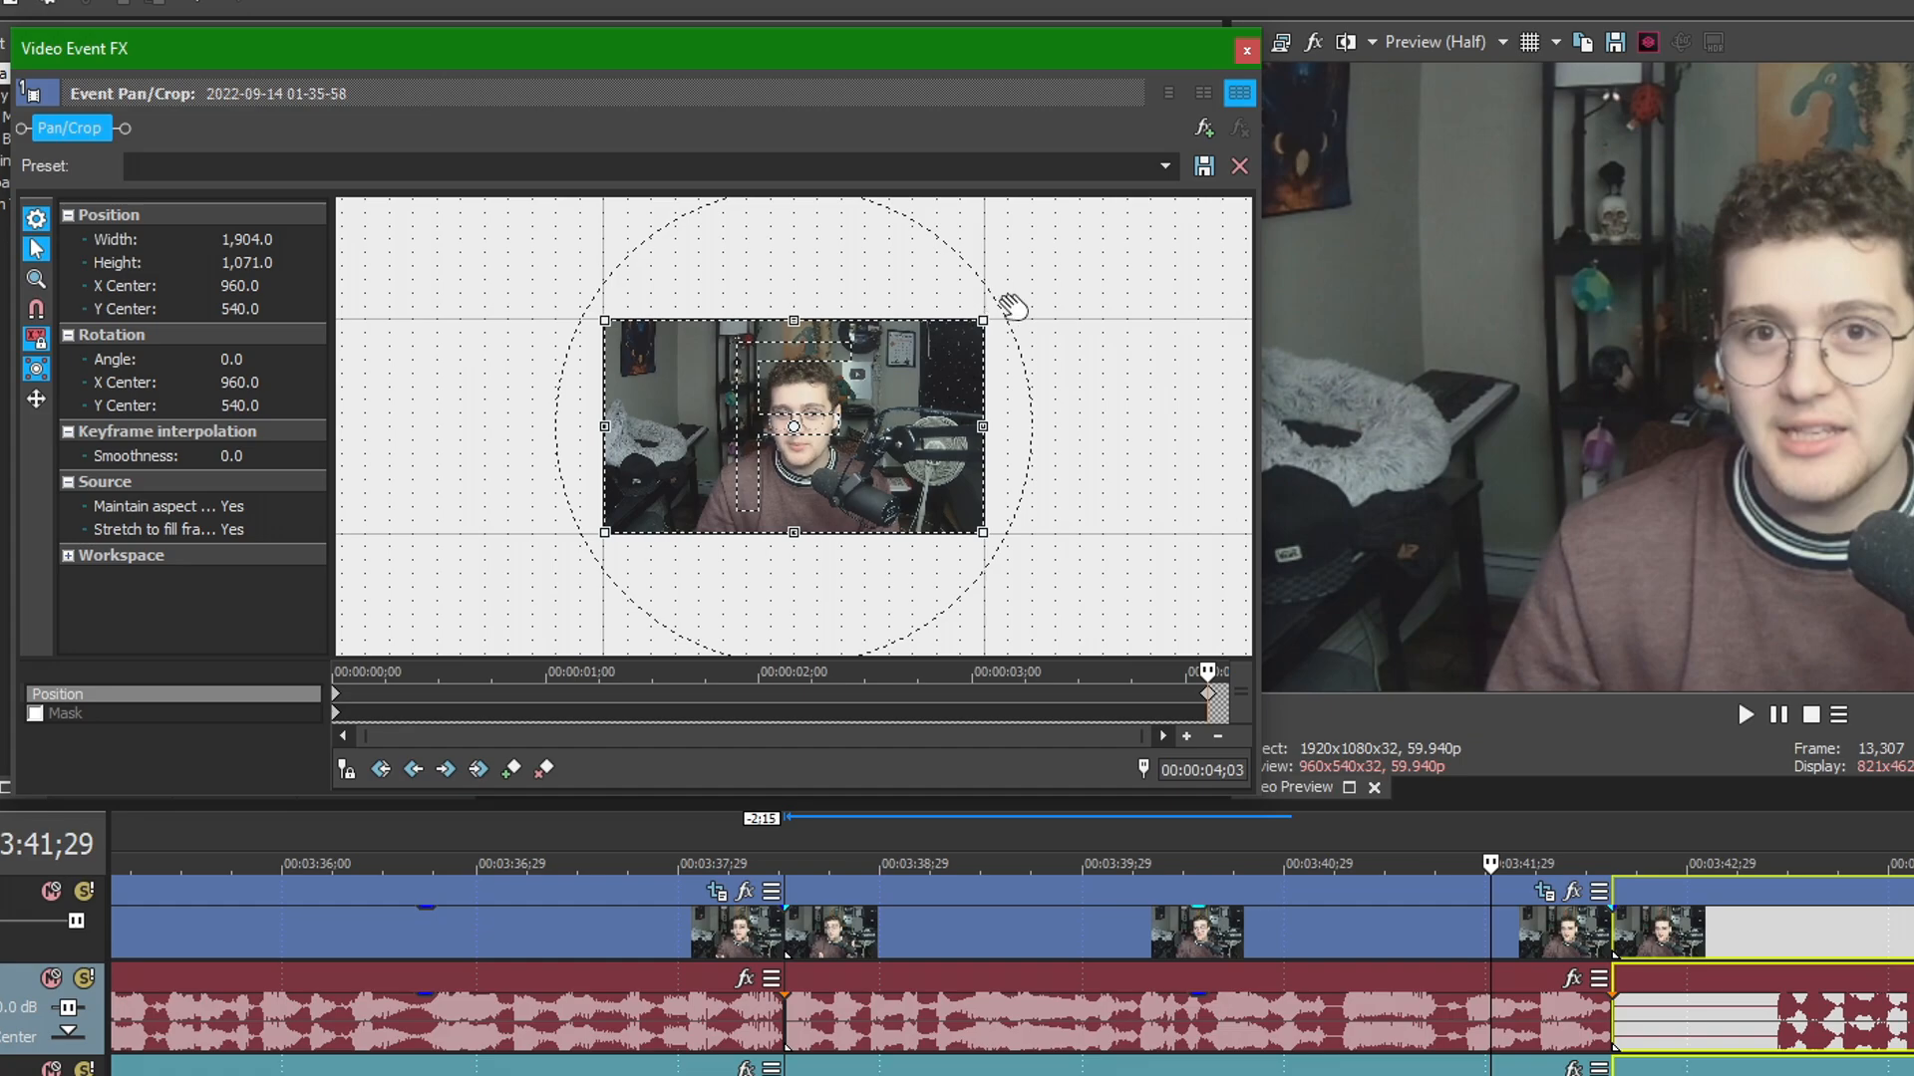
{"action": "left_click_drag", "start_coordinate": [987, 320], "coordinate": [1241, 181]}
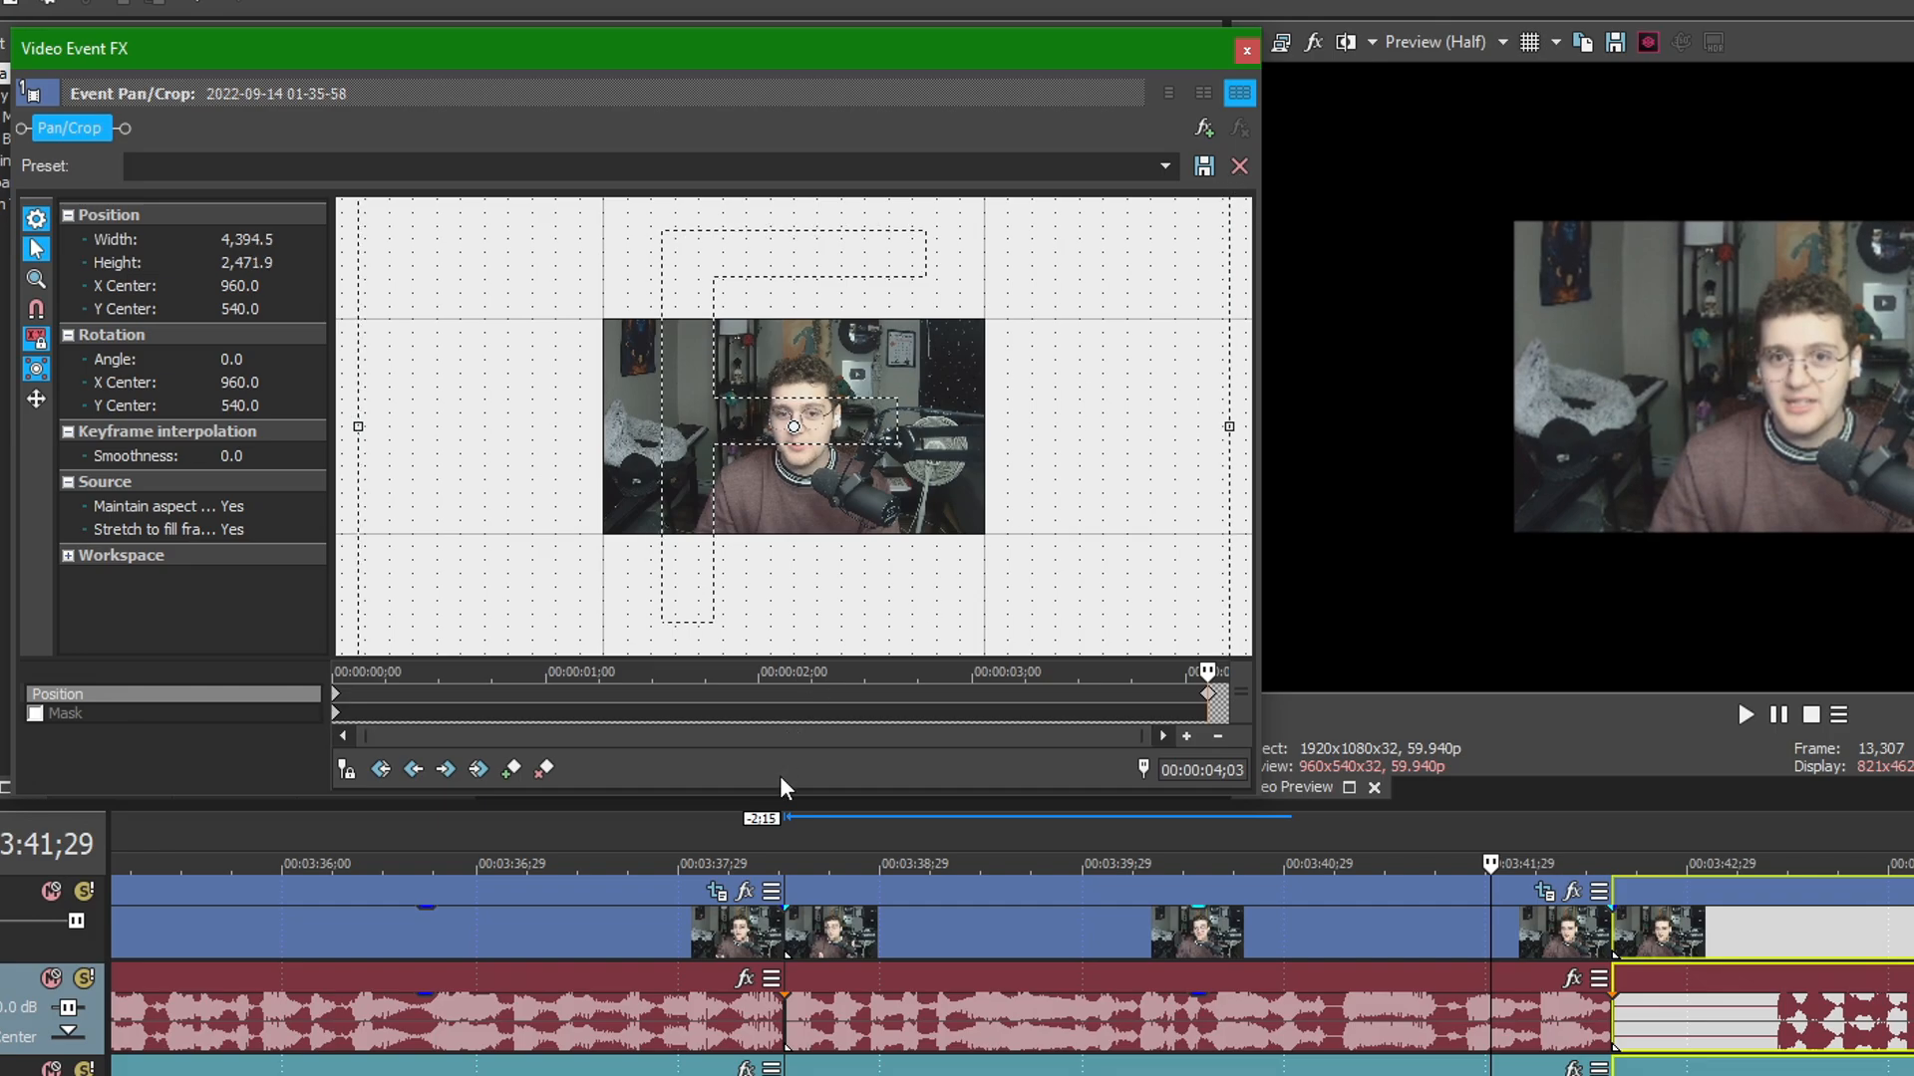
{"action": "left_click", "coordinate": [783, 840]}
{"action": "scroll", "coordinate": [1209, 470], "scroll_direction": "down", "scroll_amount": 4}
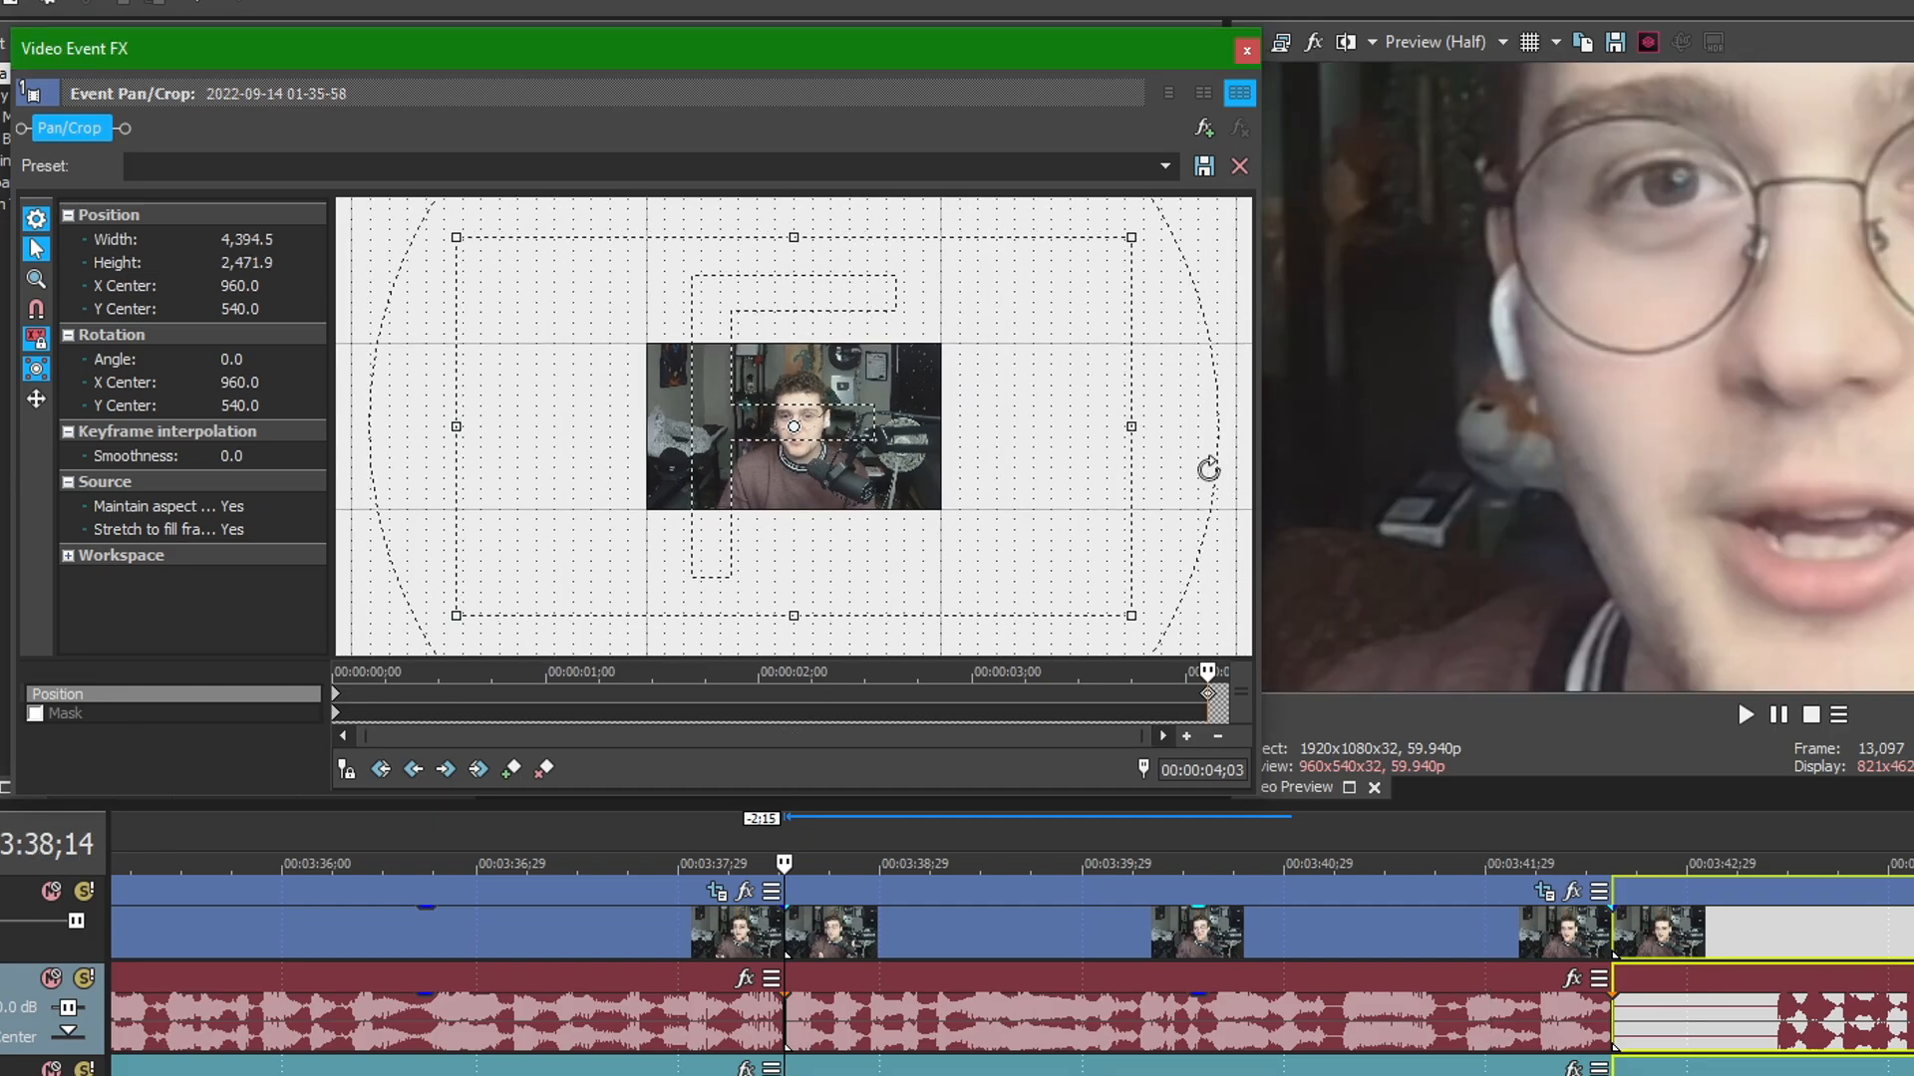
Compare the crop frames of the start and end Position keyframes, and play the exaggerated zoom-out from 00:03:38;14.
{"action": "left_click", "coordinate": [335, 695]}
{"action": "scroll", "coordinate": [877, 353], "scroll_direction": "up", "scroll_amount": 4}
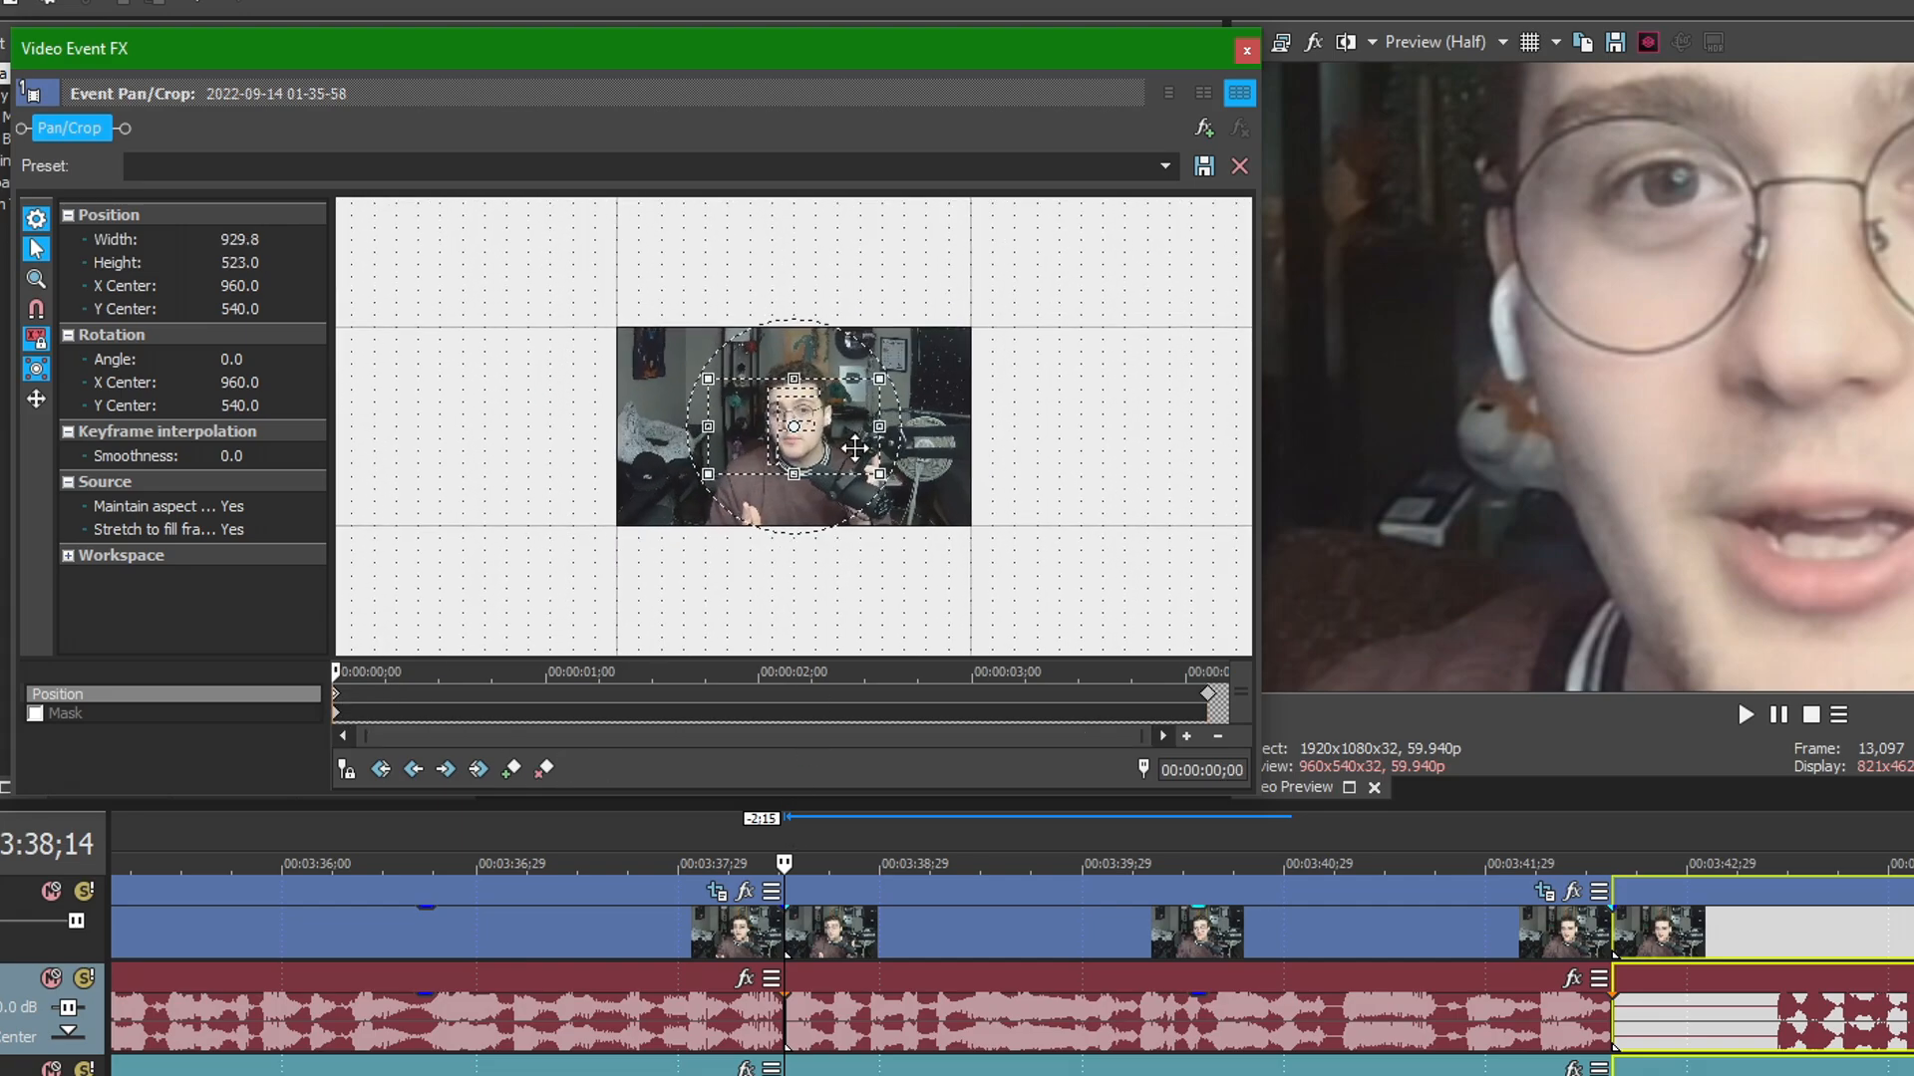
{"action": "left_click", "coordinate": [1207, 695]}
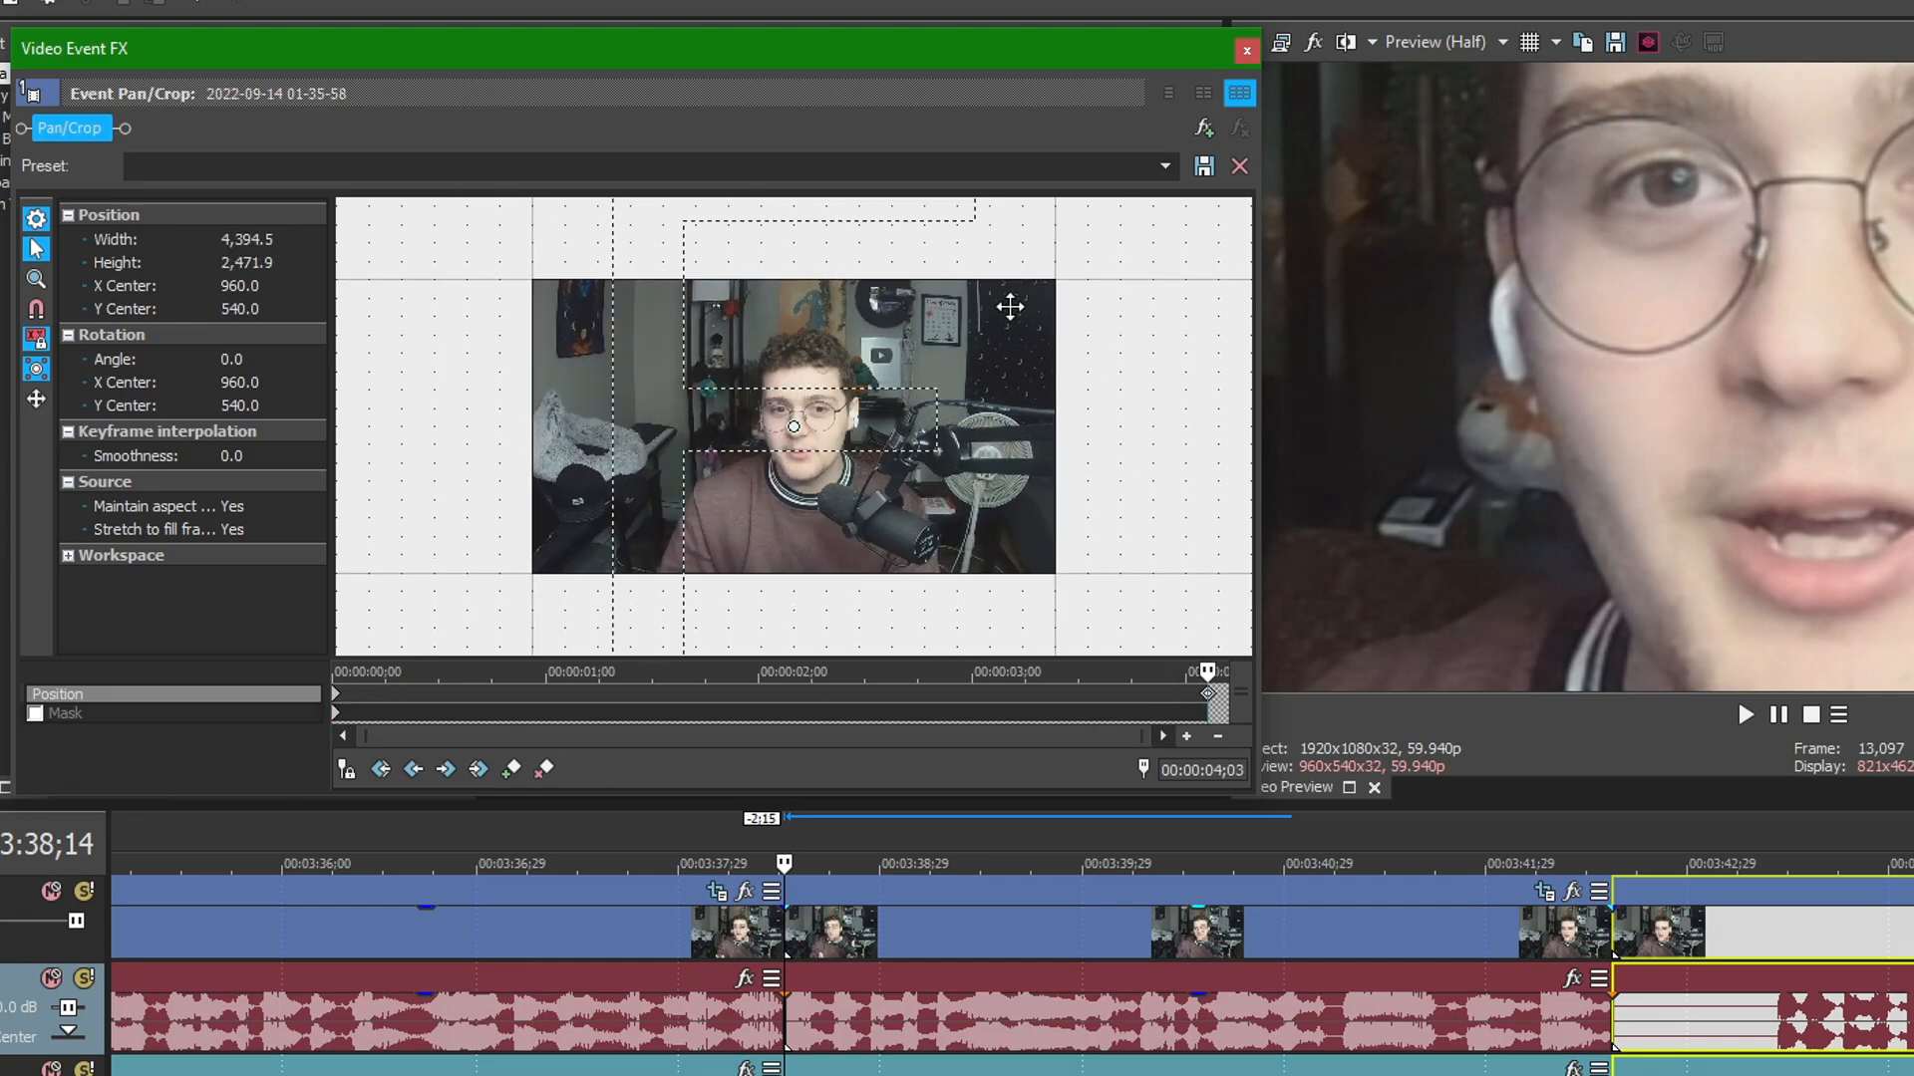
{"action": "scroll", "coordinate": [1073, 348], "scroll_direction": "down", "scroll_amount": 4}
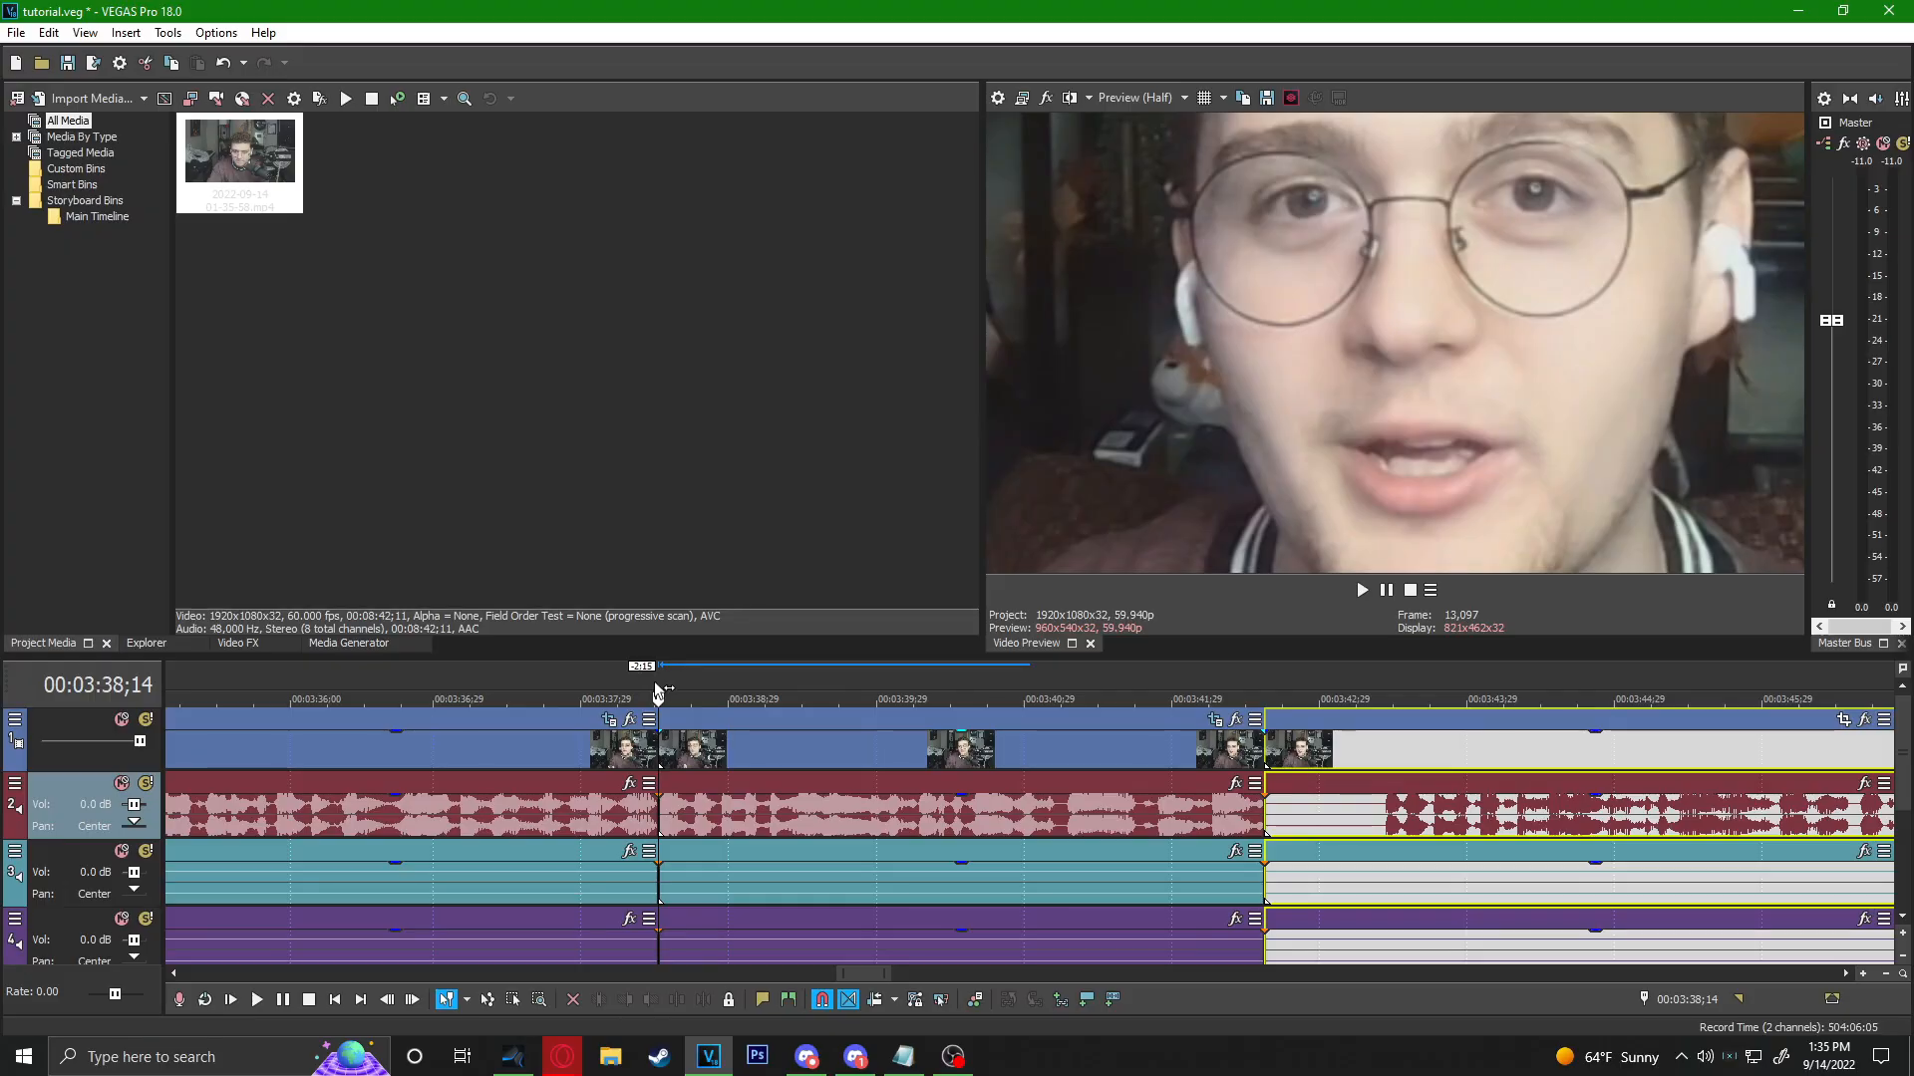
{"action": "key", "text": "space"}
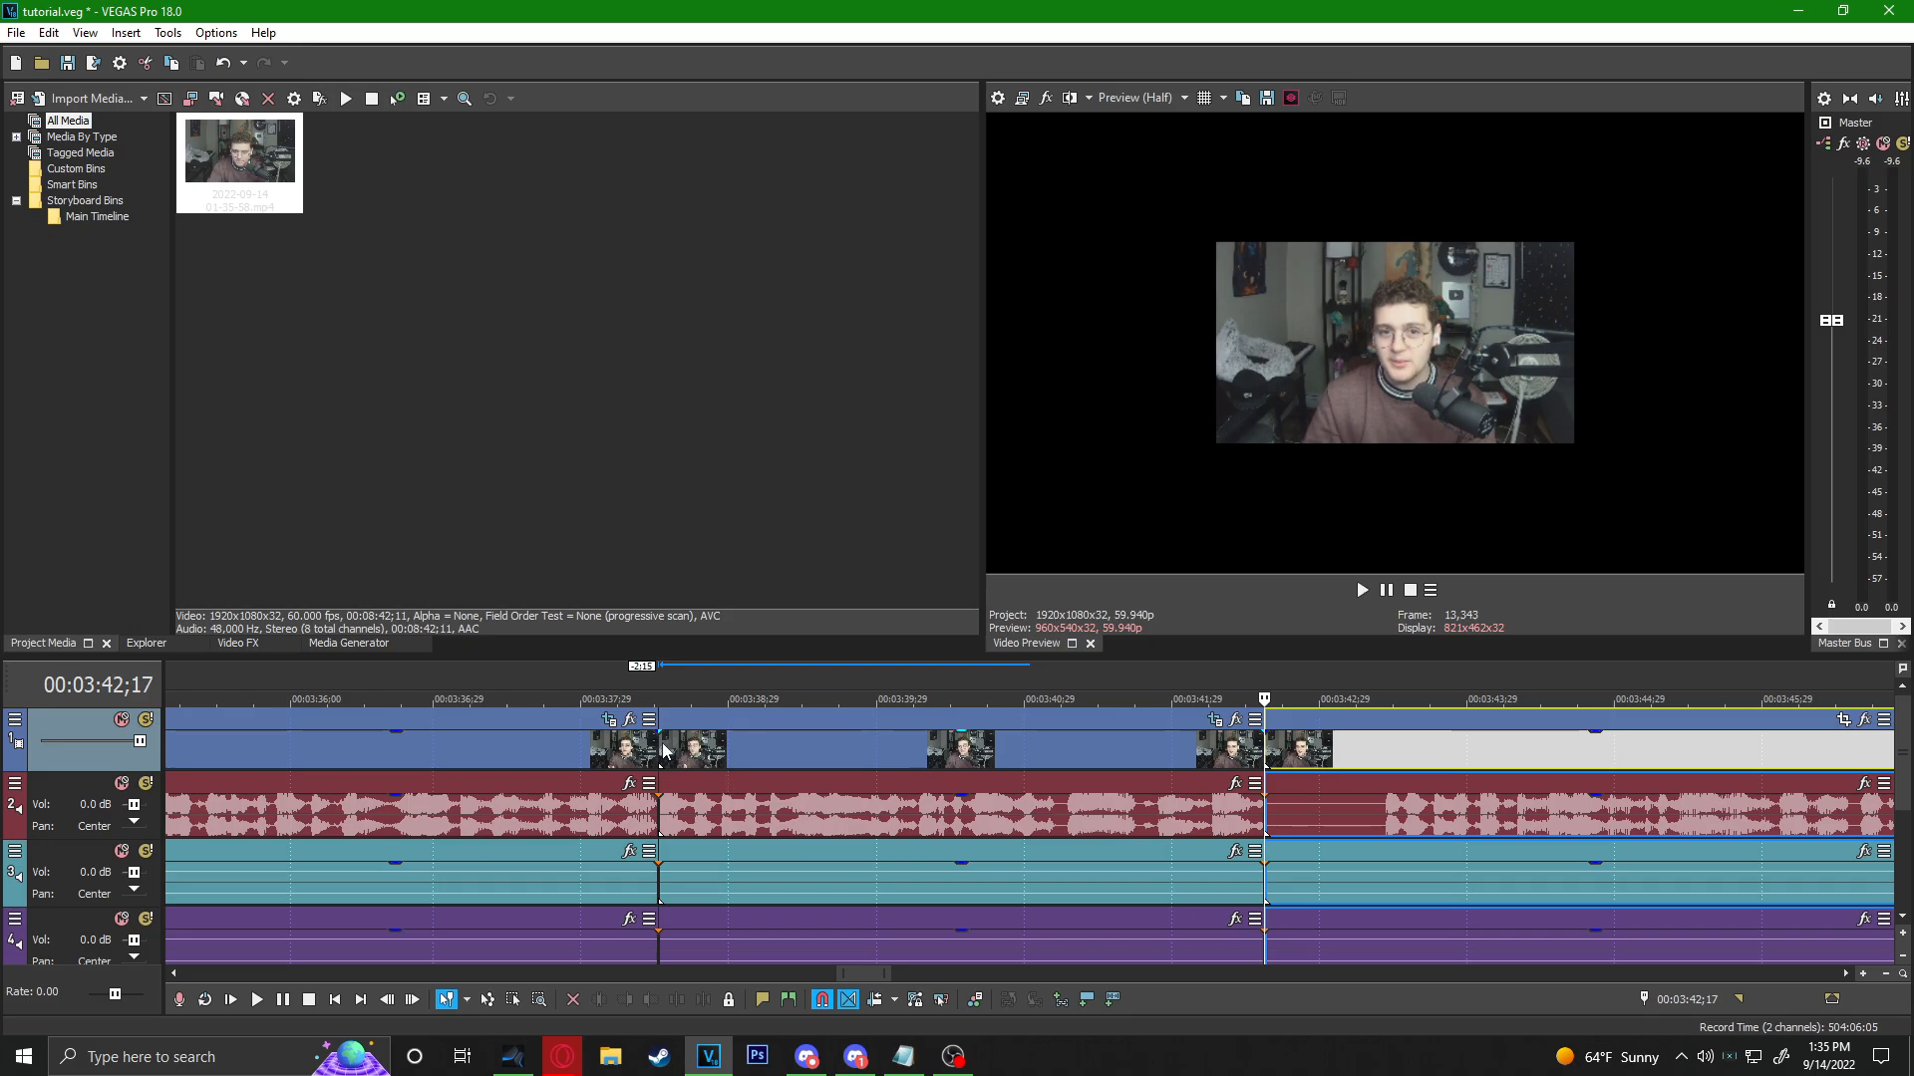
{"action": "left_click", "coordinate": [665, 745]}
{"action": "left_click", "coordinate": [1254, 761]}
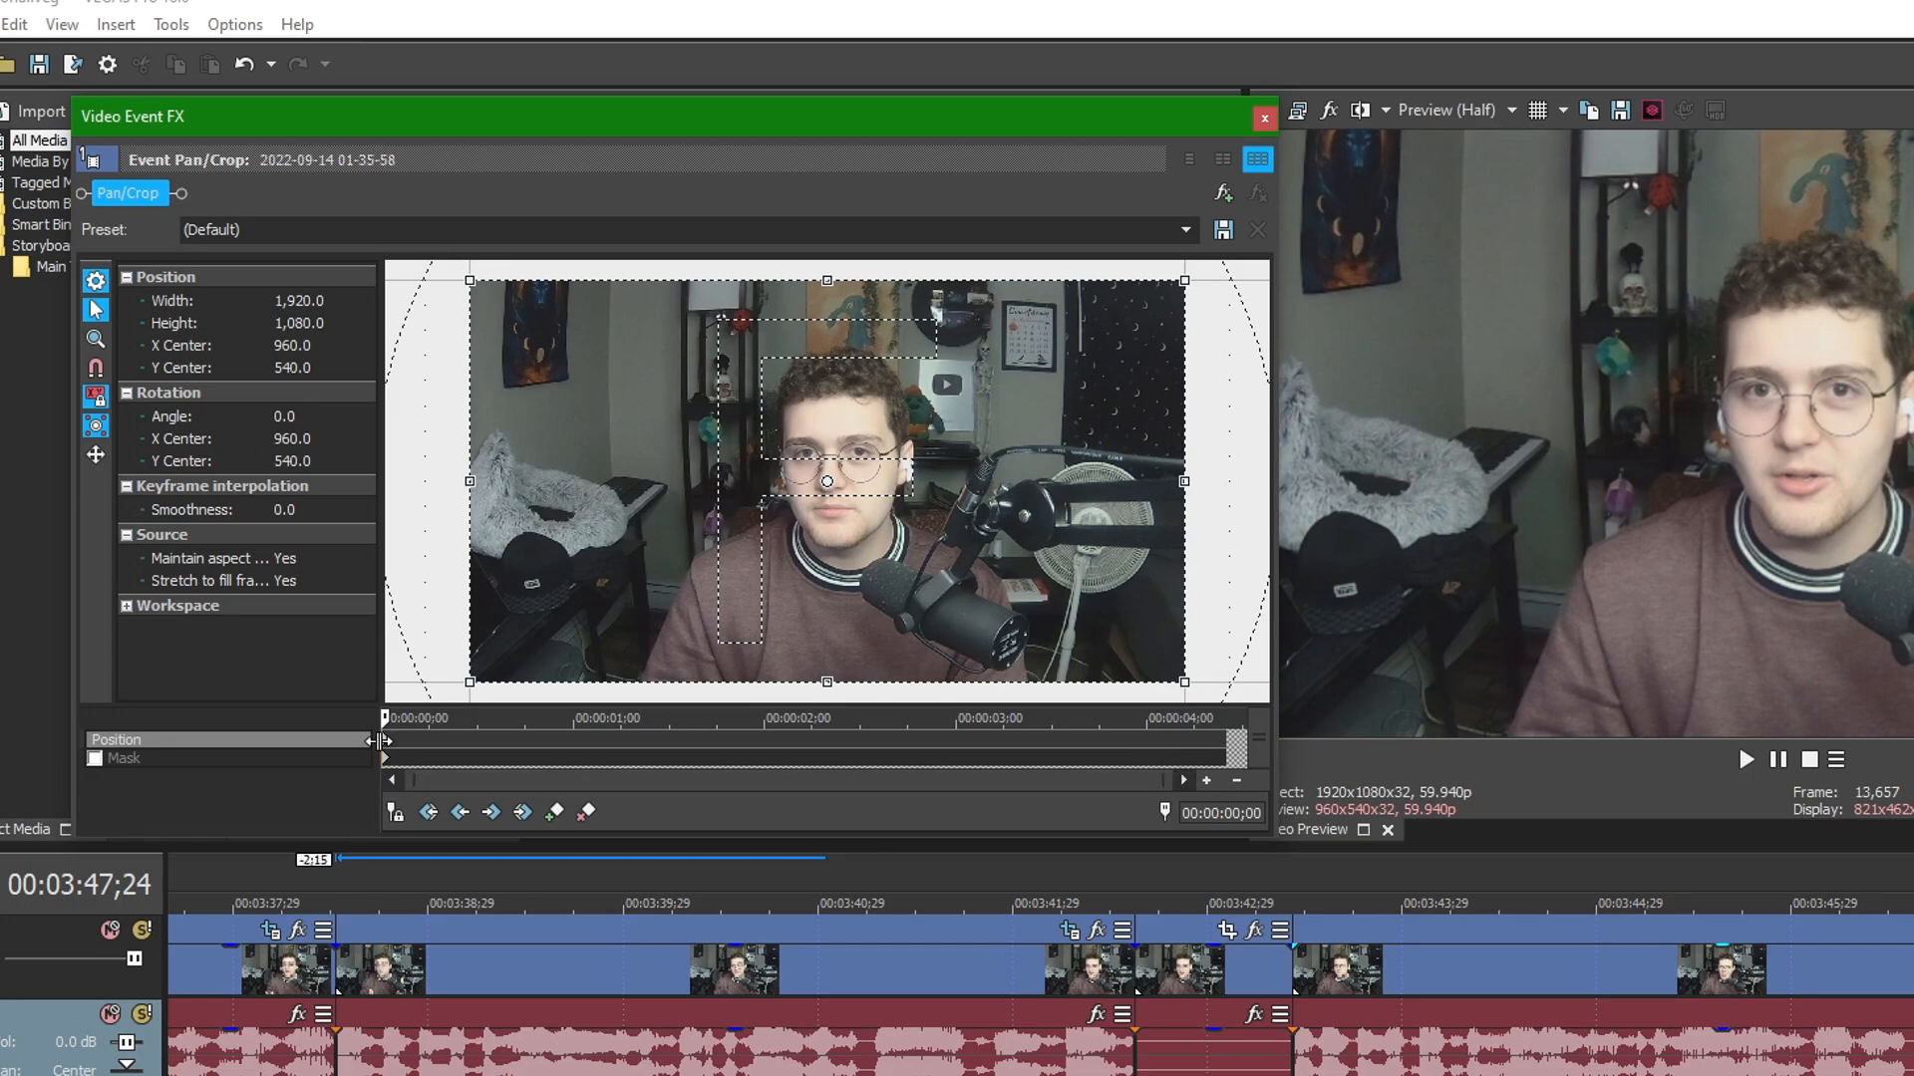
In Pan/Crop for the selected event with the default full frame, add a second Position keyframe near the start, at 00:00:00;02.
{"action": "scroll", "coordinate": [391, 747], "scroll_direction": "up", "scroll_amount": 2}
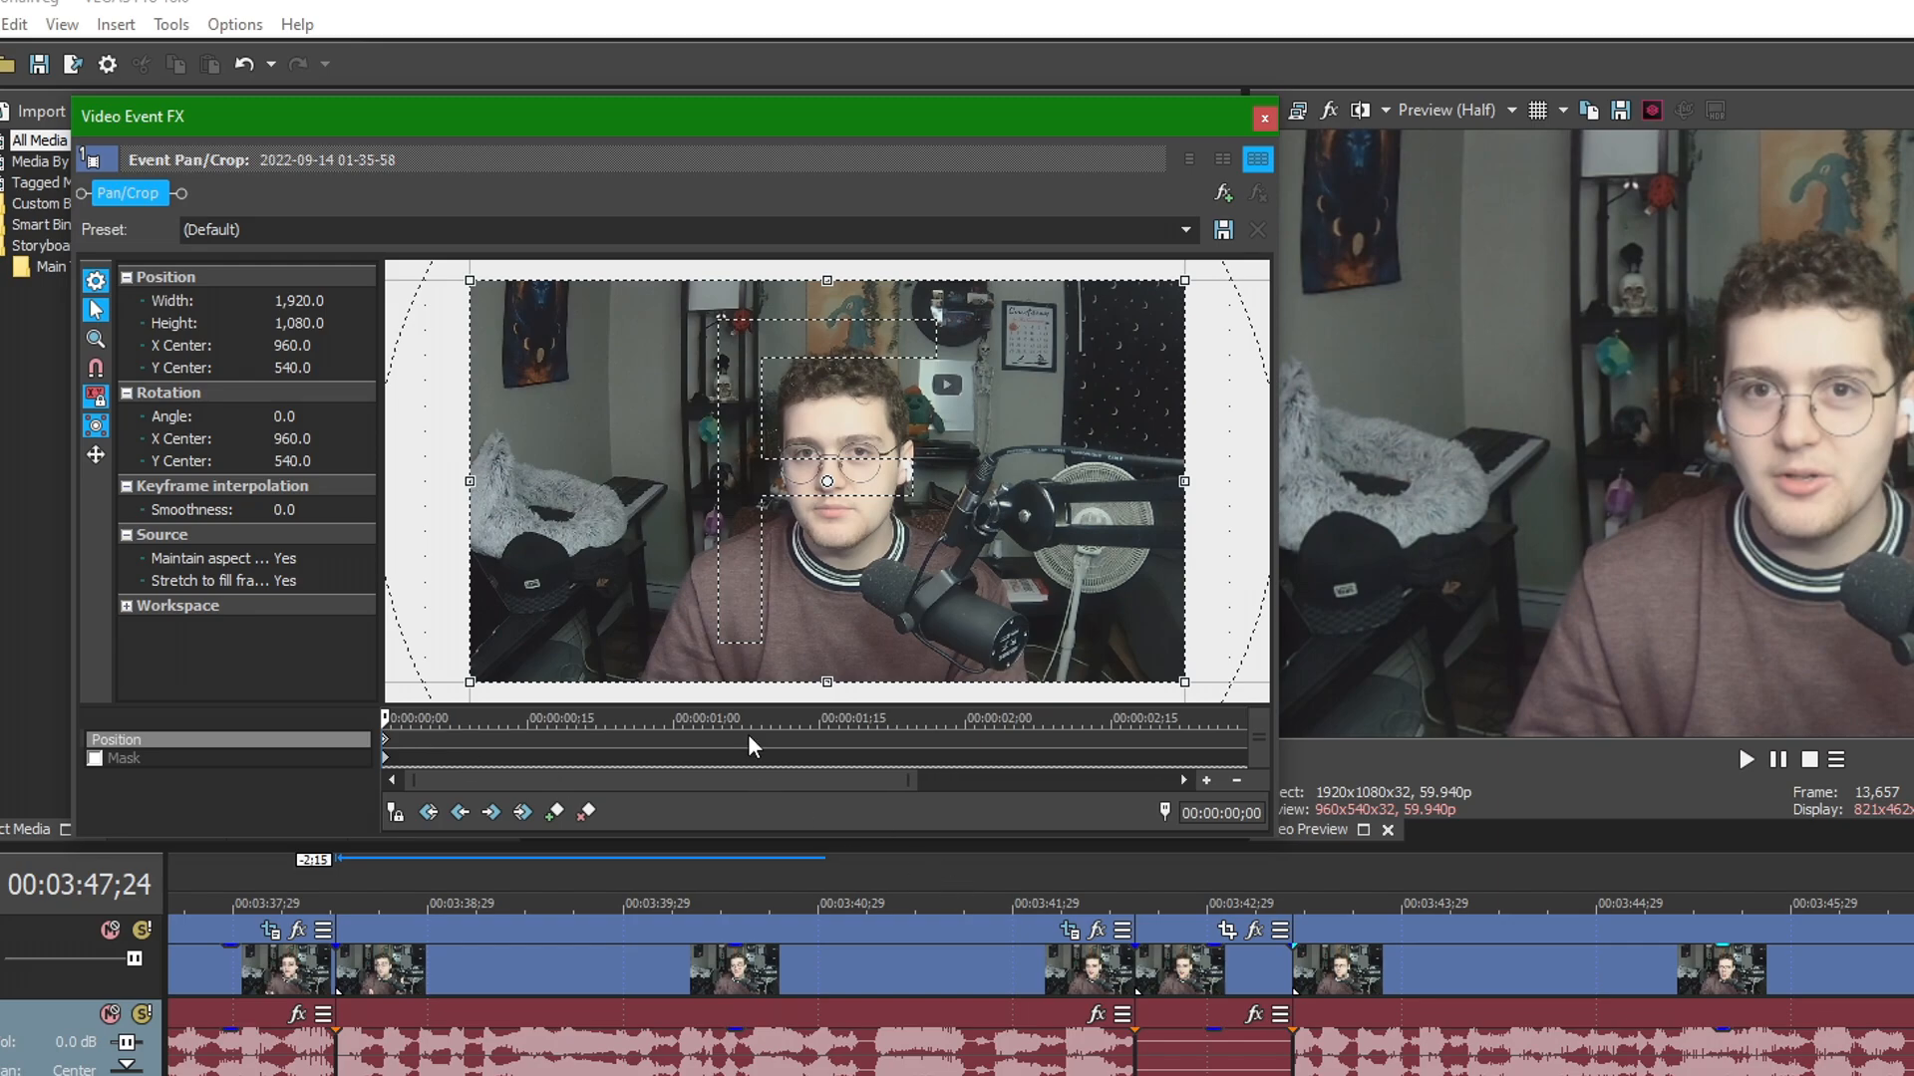
{"action": "scroll", "coordinate": [750, 736], "scroll_direction": "down", "scroll_amount": 2}
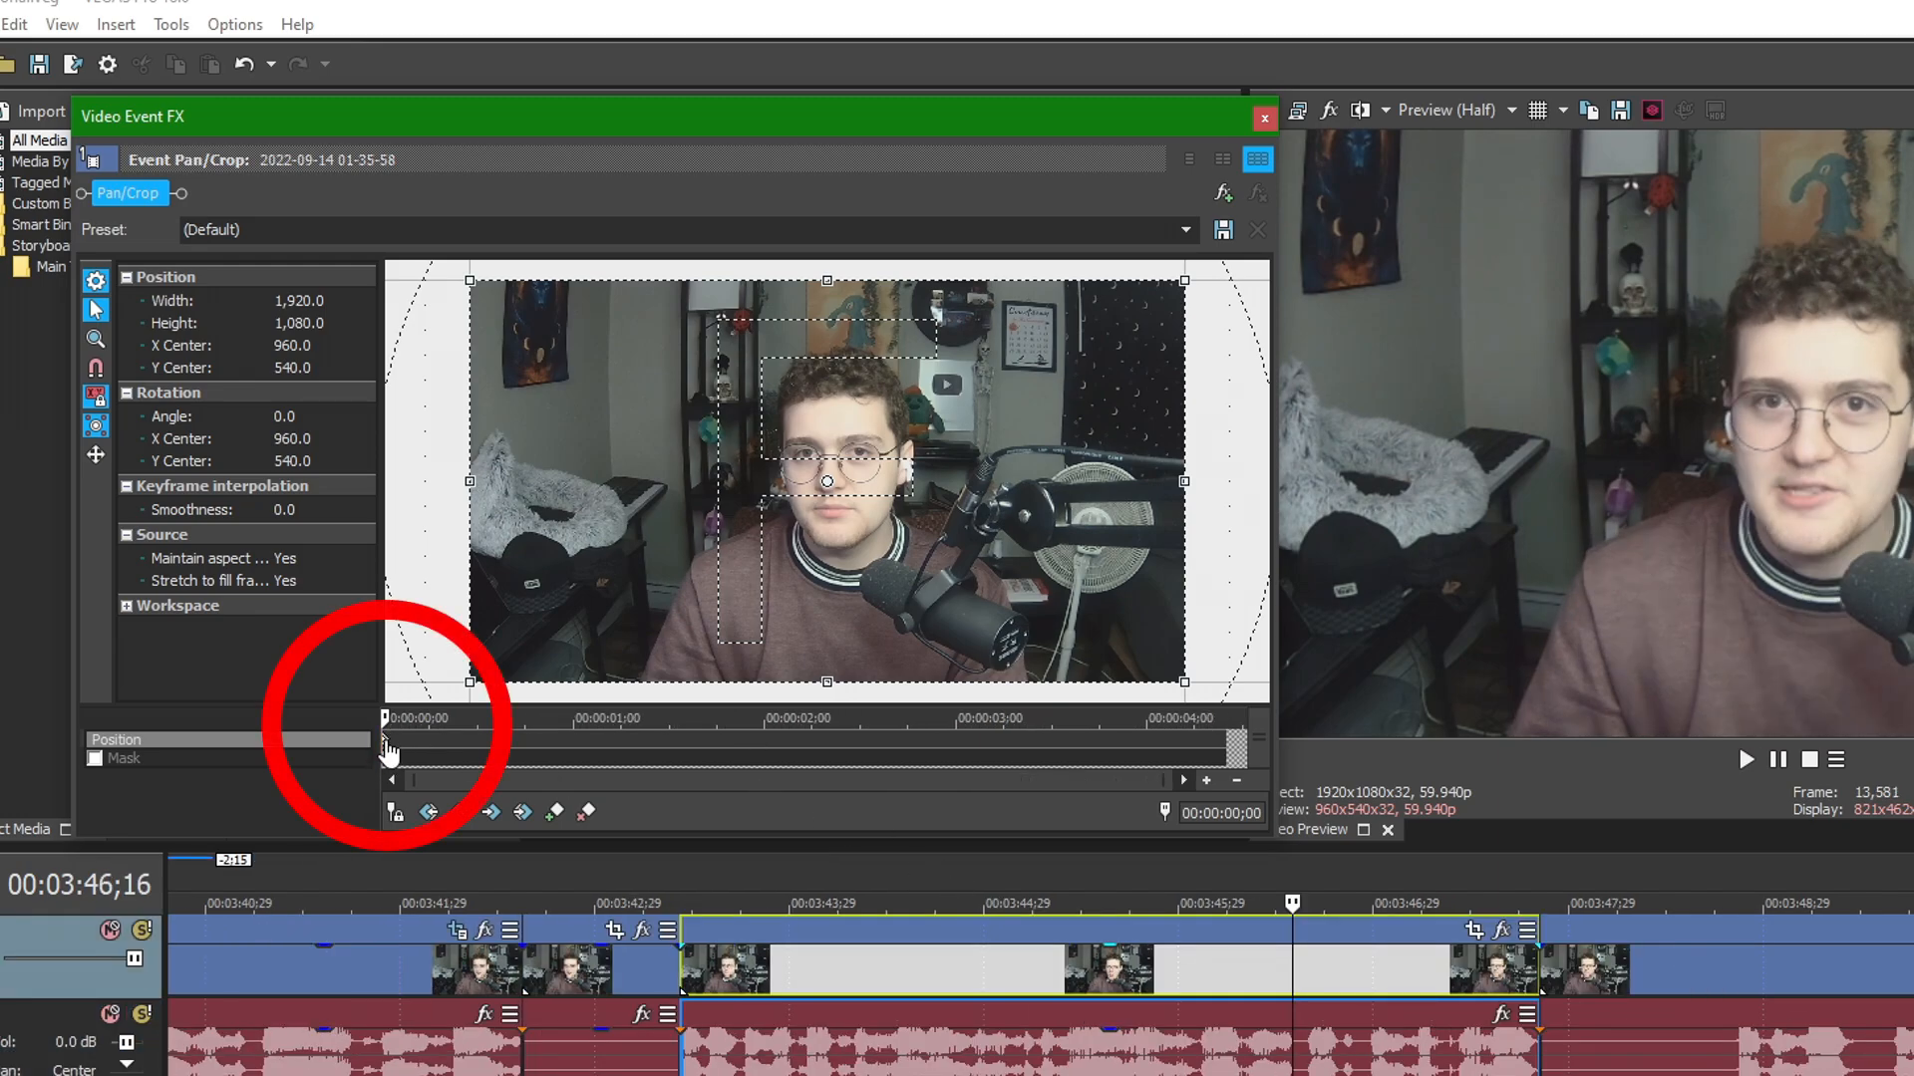
{"action": "left_click", "coordinate": [395, 741]}
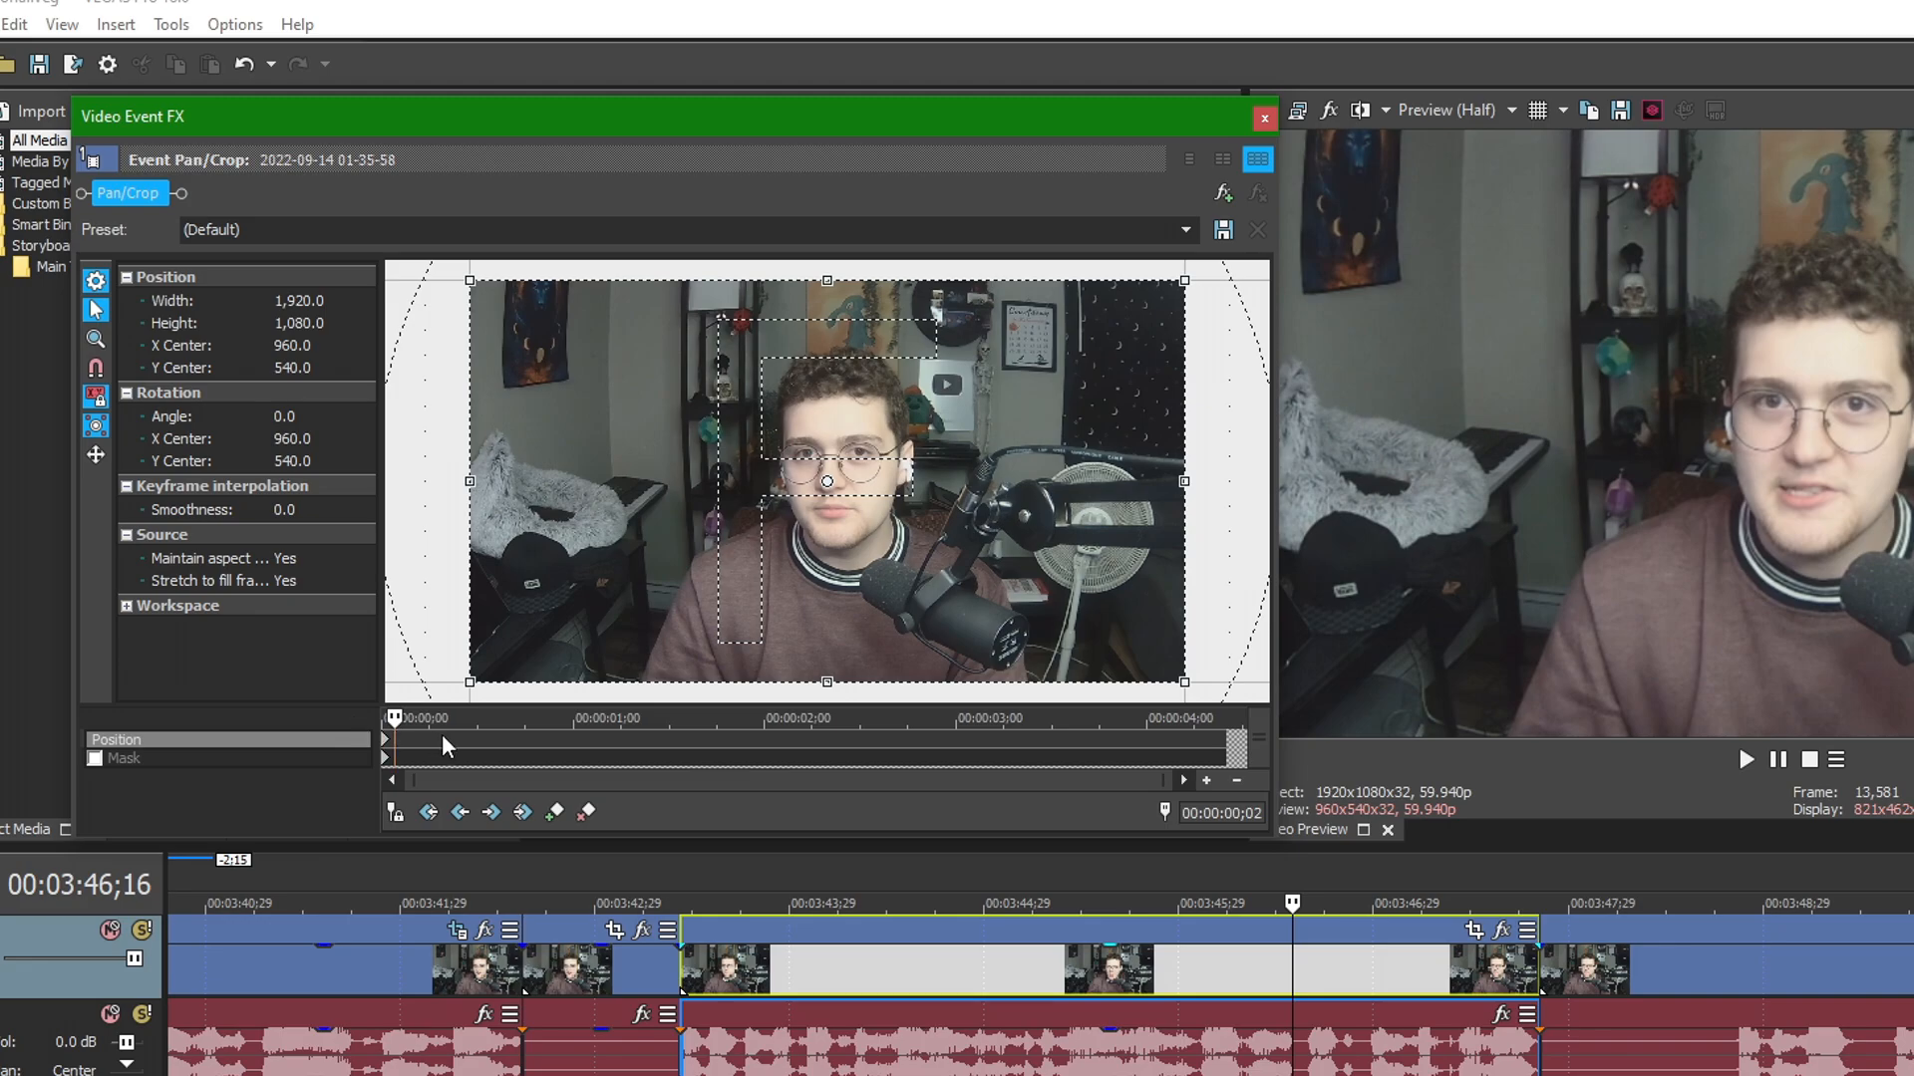
{"action": "left_click", "coordinate": [917, 735]}
{"action": "left_click", "coordinate": [1227, 736]}
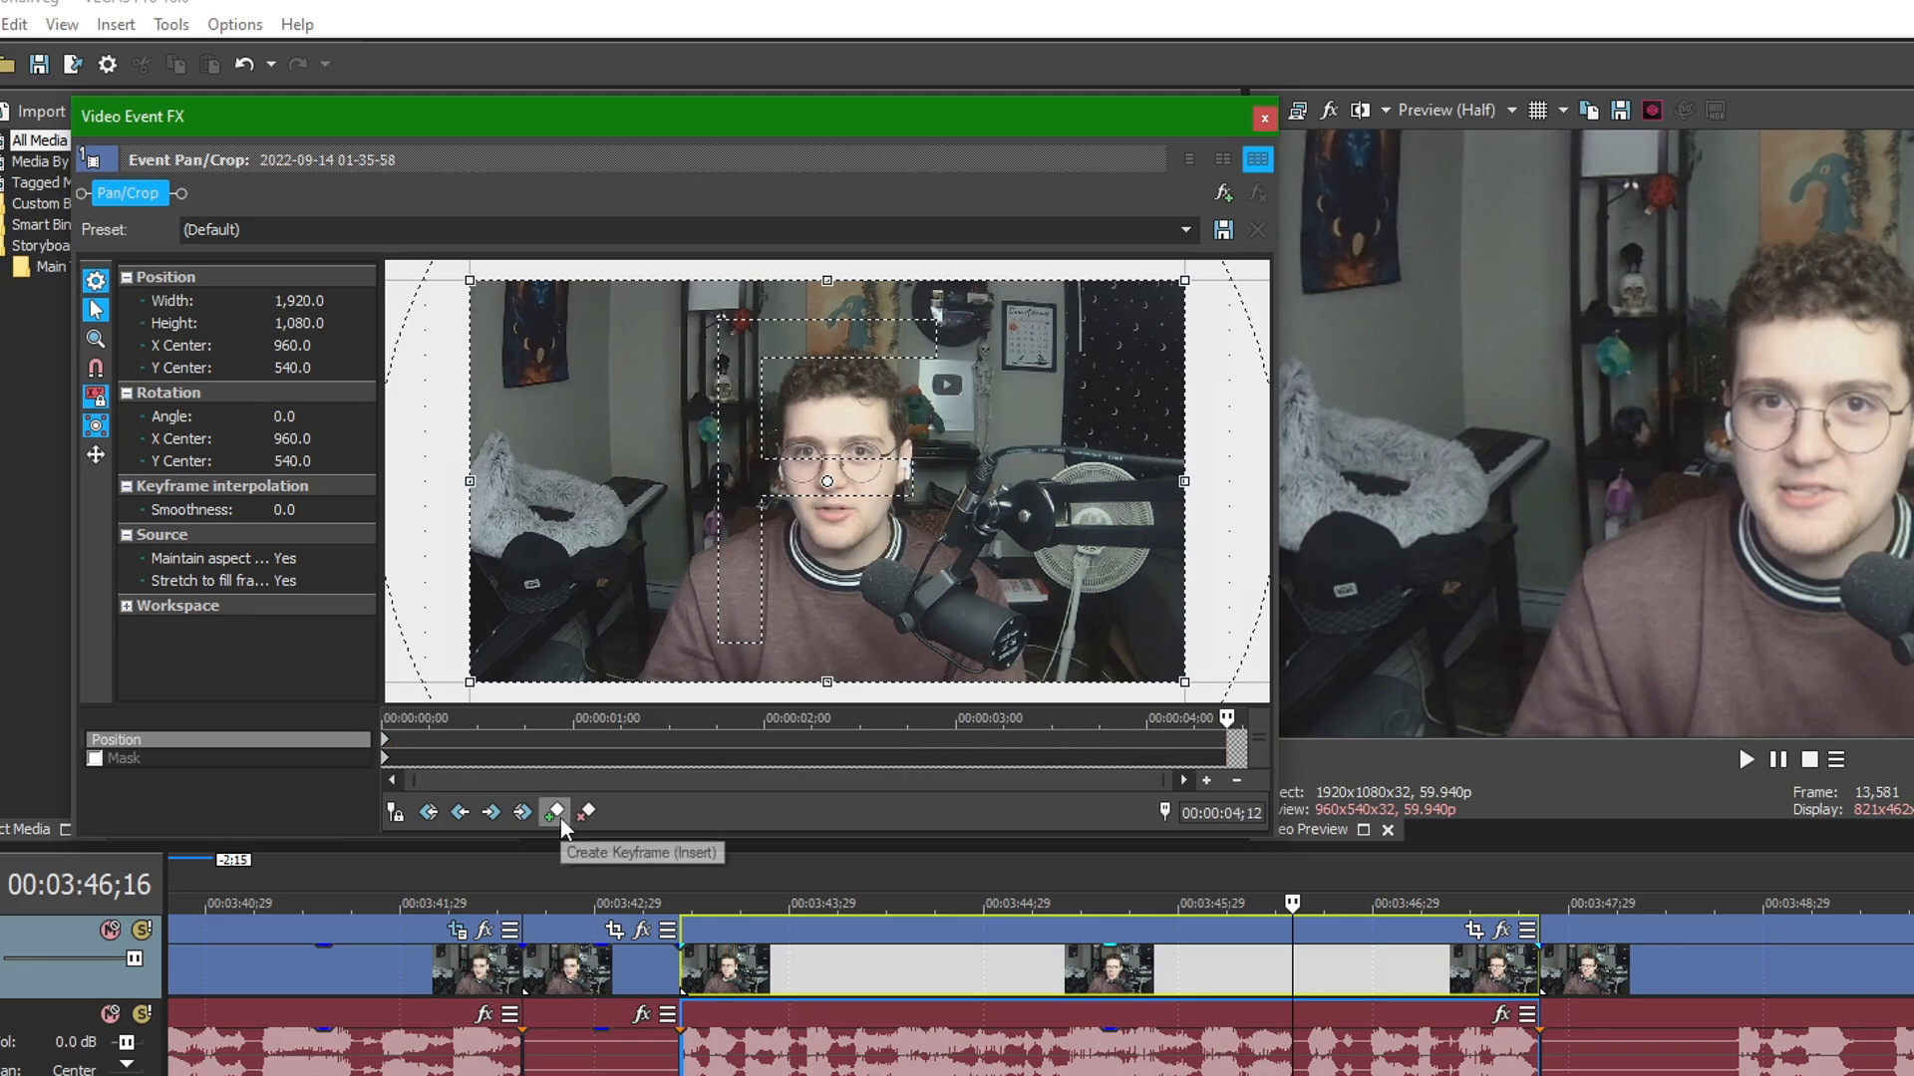
{"action": "left_click", "coordinate": [397, 740]}
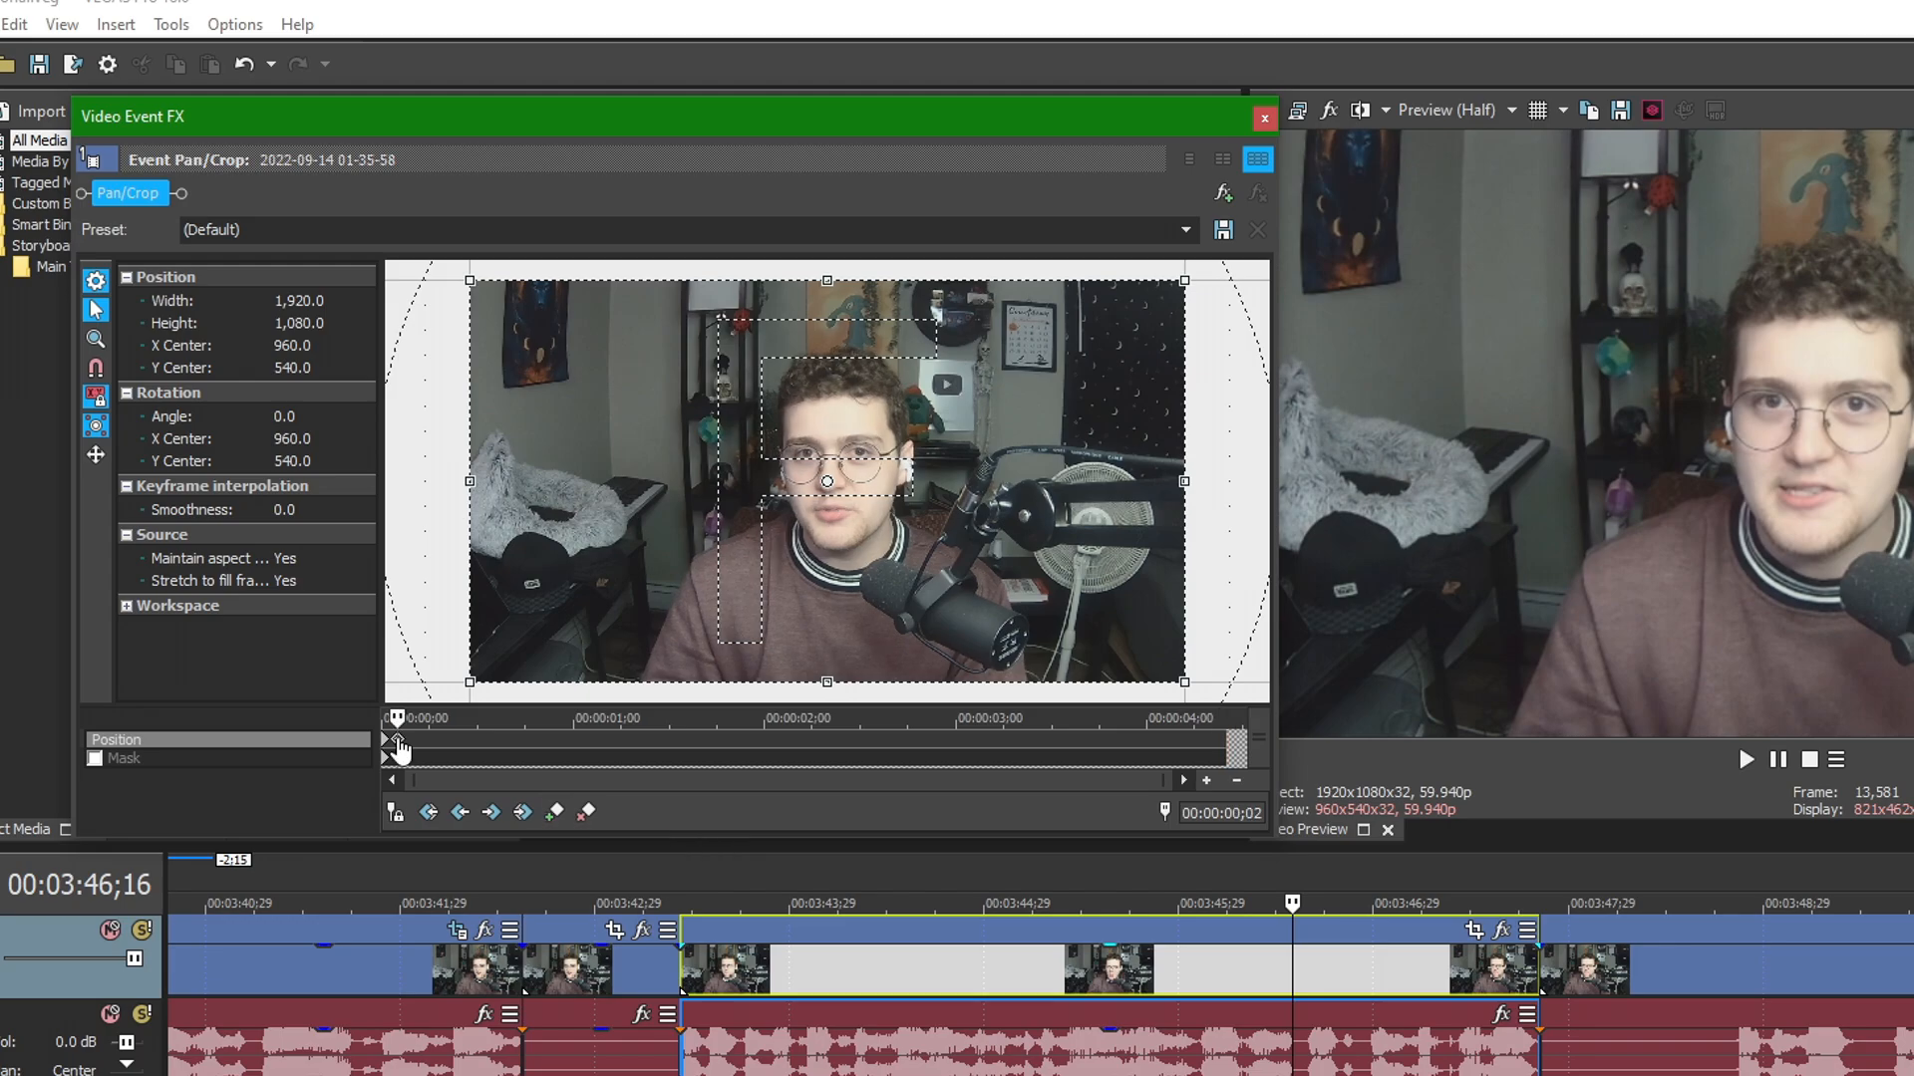
Shrink the crop frame of the second Position keyframe at 00:00:00;02 to about 1,644 × 925.
{"action": "left_click", "coordinate": [386, 741]}
{"action": "scroll", "coordinate": [387, 744], "scroll_direction": "up", "scroll_amount": 1}
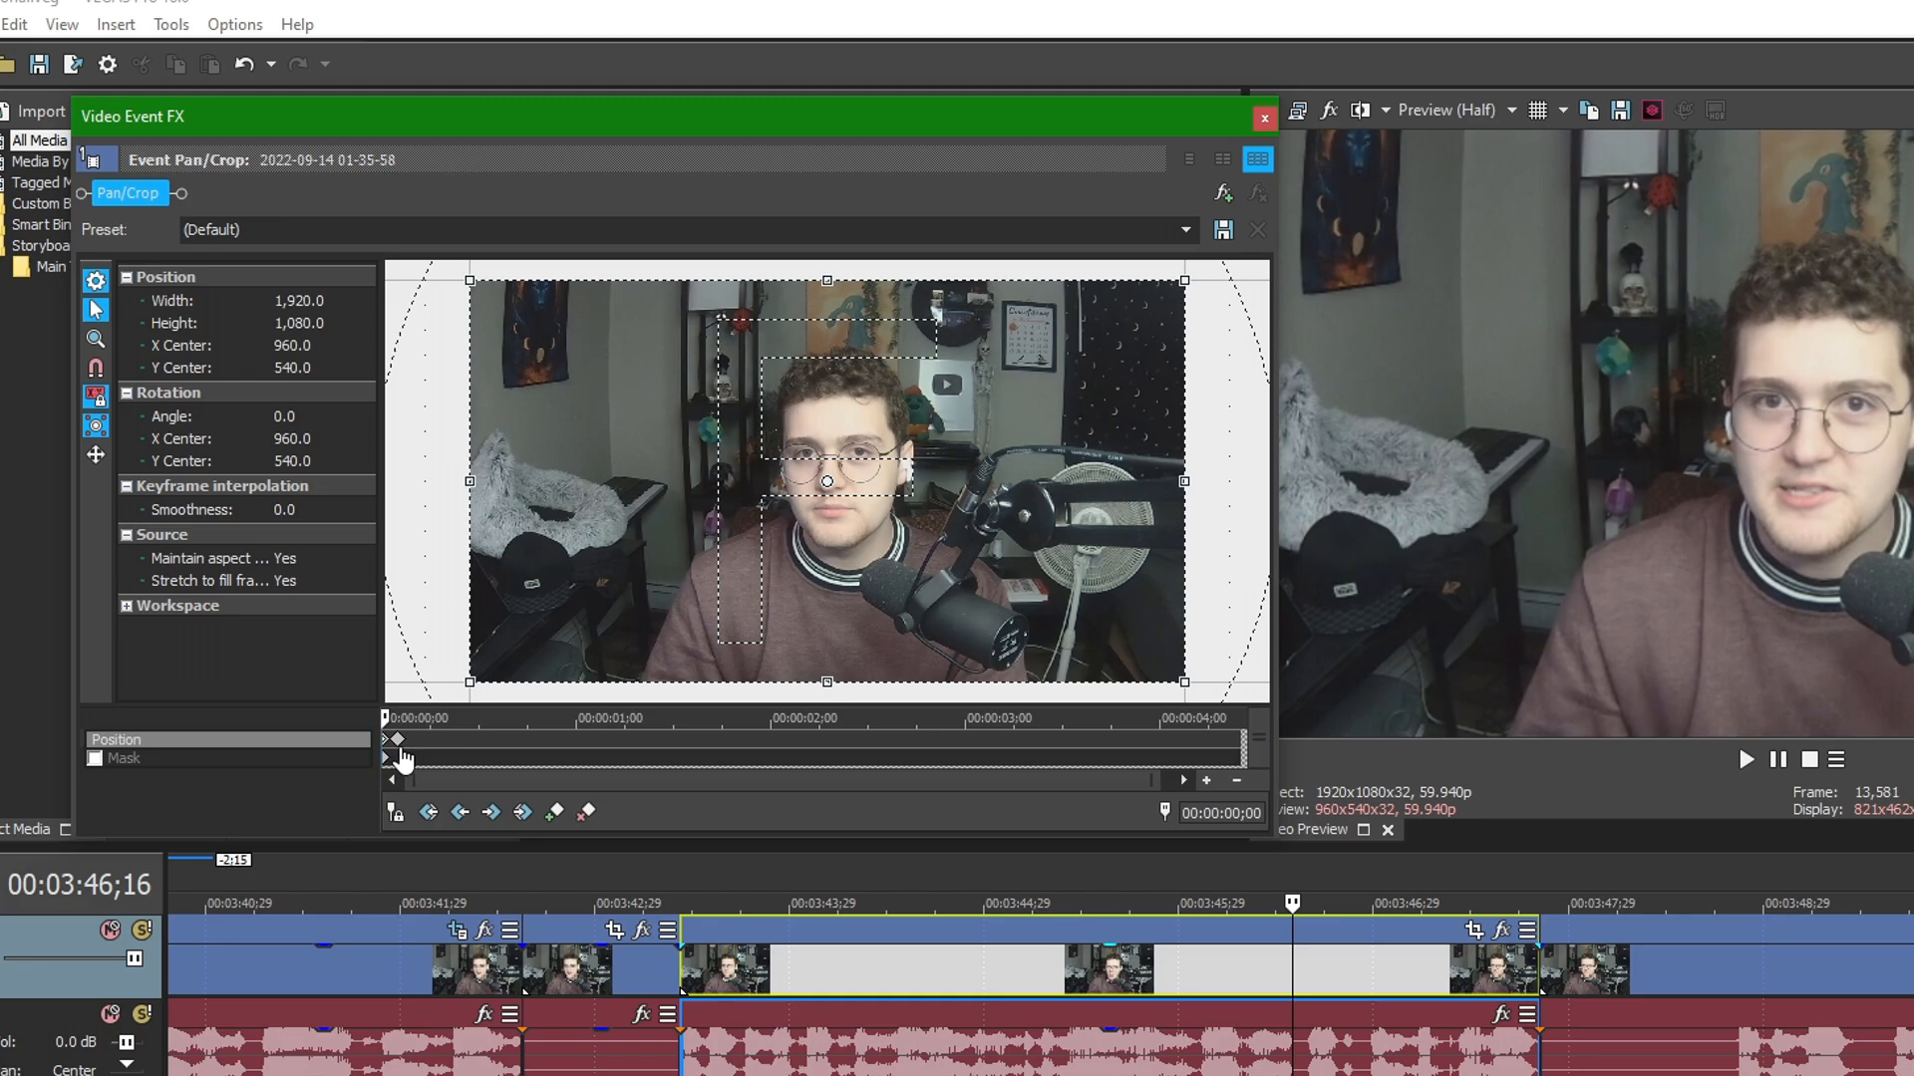
{"action": "left_click", "coordinate": [397, 743]}
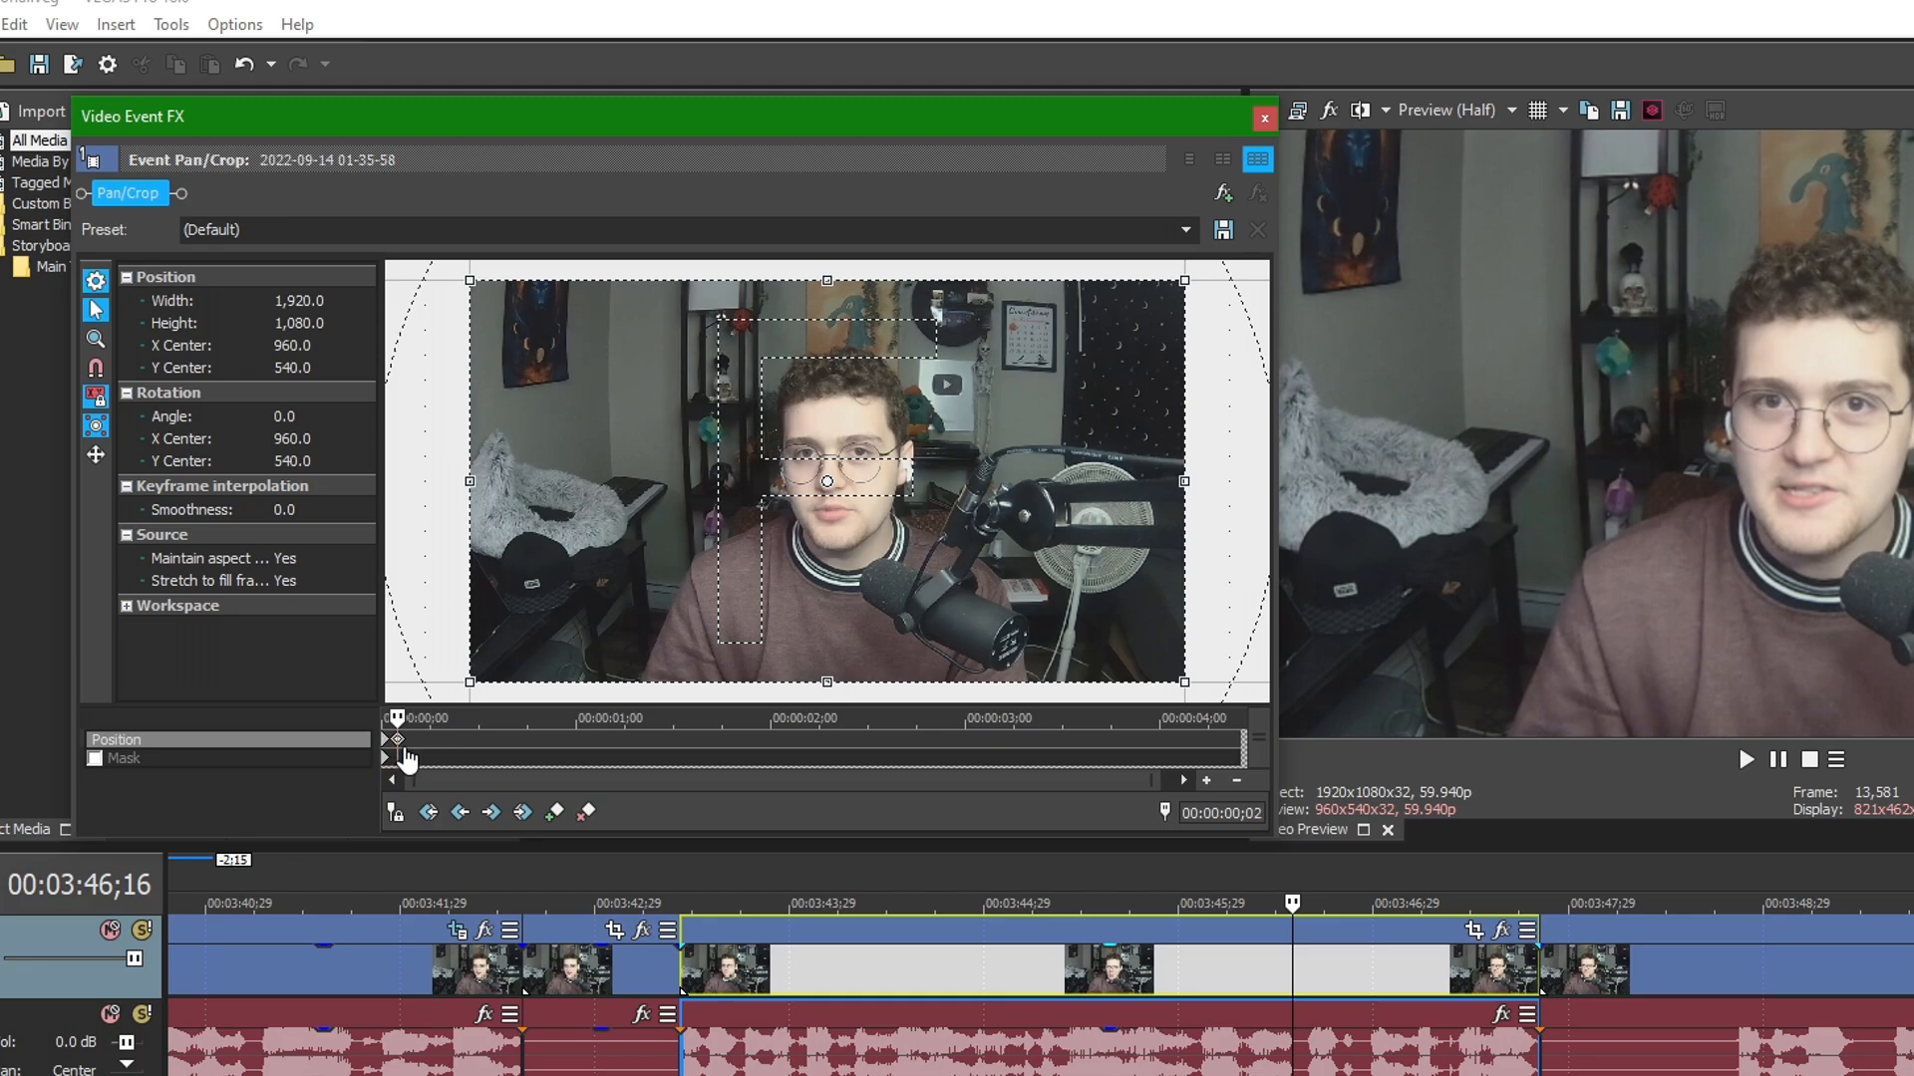
{"action": "left_click_drag", "start_coordinate": [967, 281], "coordinate": [968, 314]}
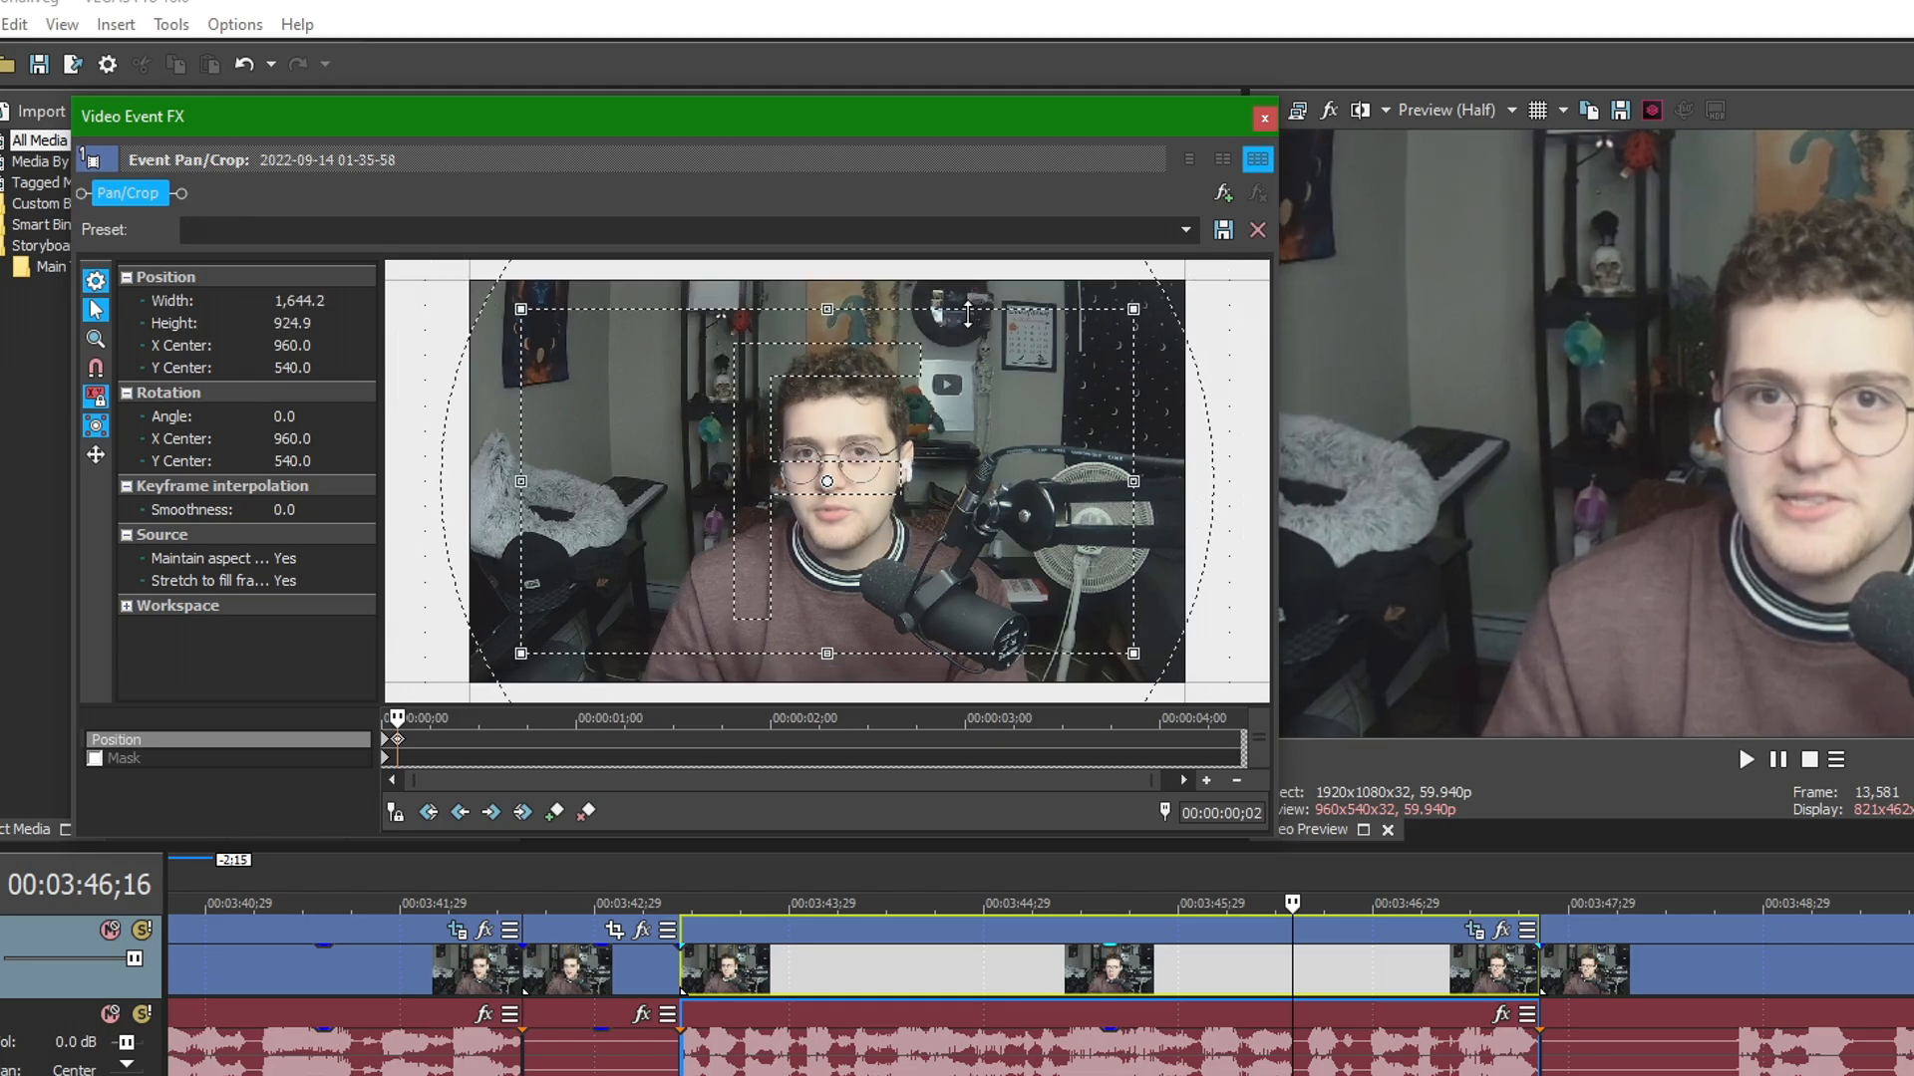
Add an end Position keyframe at 00:00:04;12 and shrink its crop frame to about 1,531 × 861.
{"action": "scroll", "coordinate": [1229, 738], "scroll_direction": "down", "scroll_amount": 1}
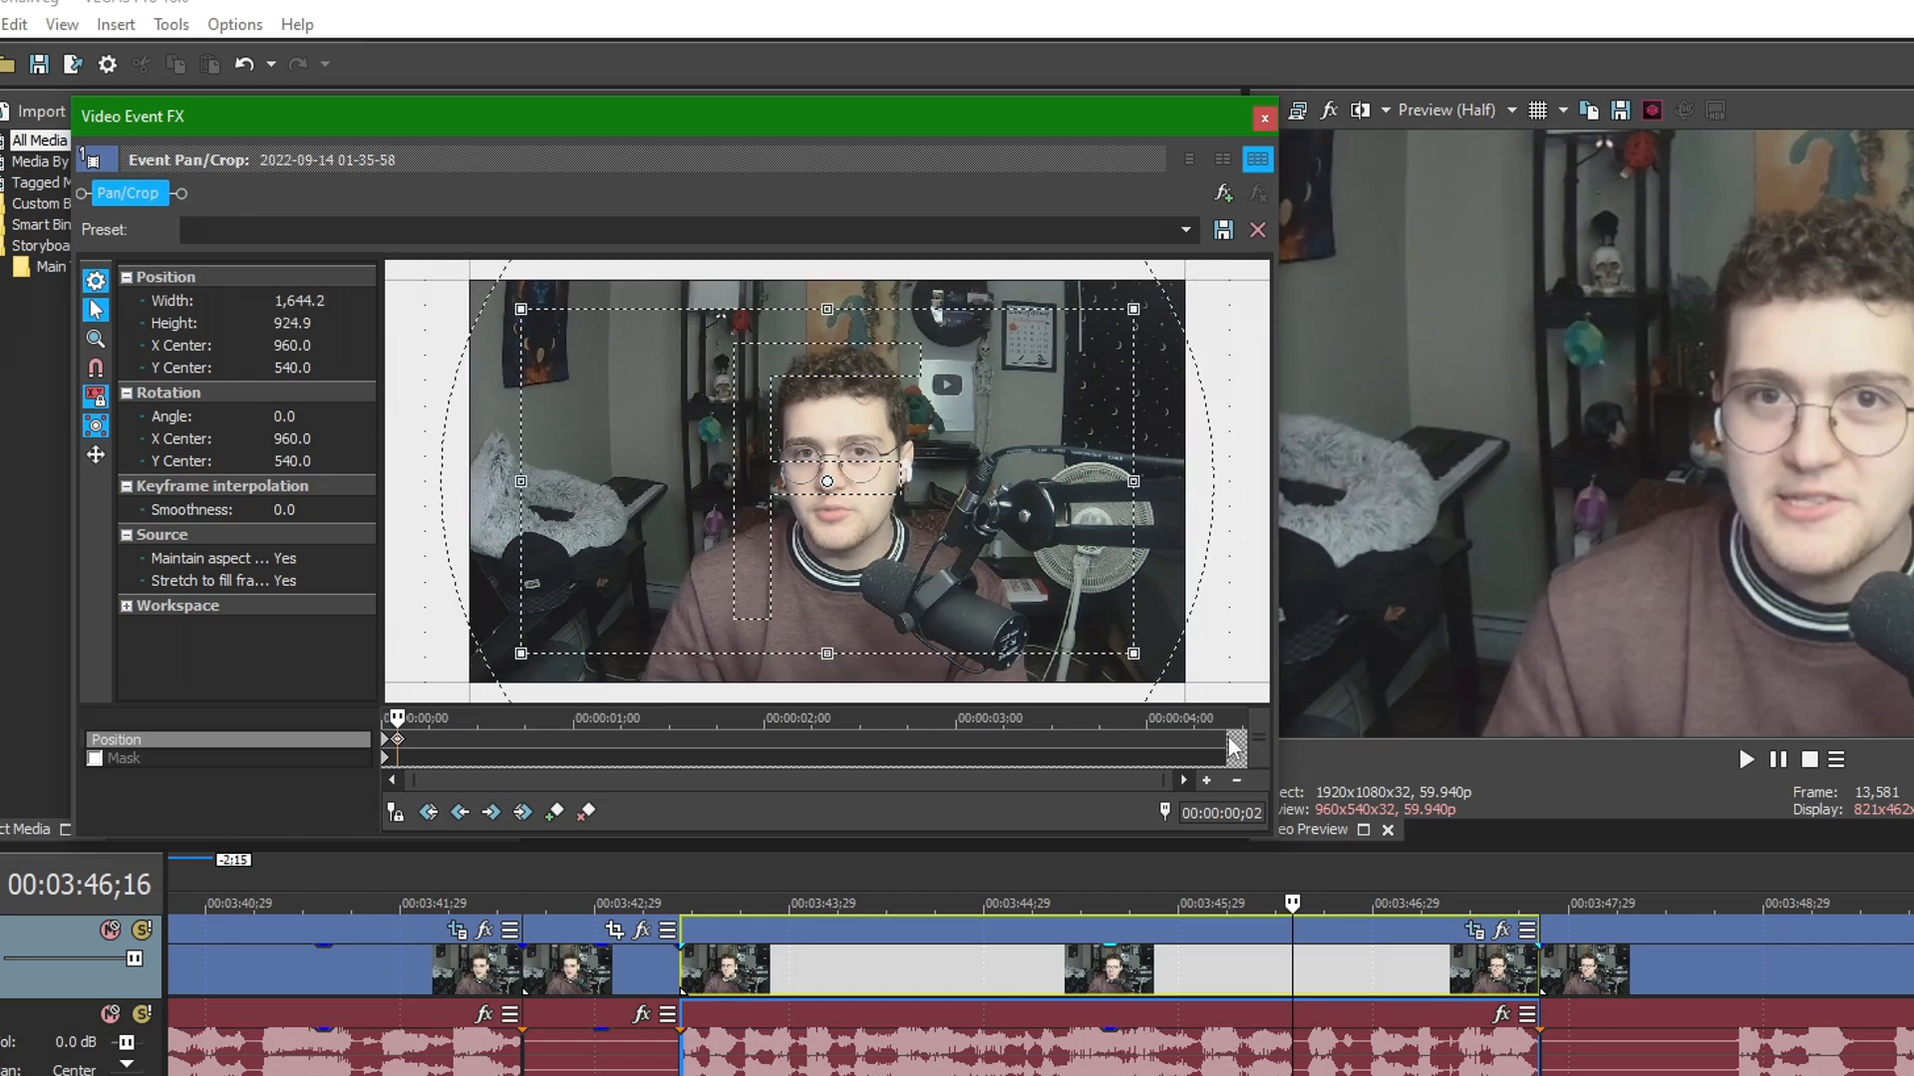
{"action": "left_click", "coordinate": [1232, 742]}
{"action": "left_click_drag", "start_coordinate": [1040, 282], "coordinate": [1037, 322]}
Move the timeline cursor to the start of the keyframed event and play its zoom-in.
{"action": "left_click", "coordinate": [662, 873]}
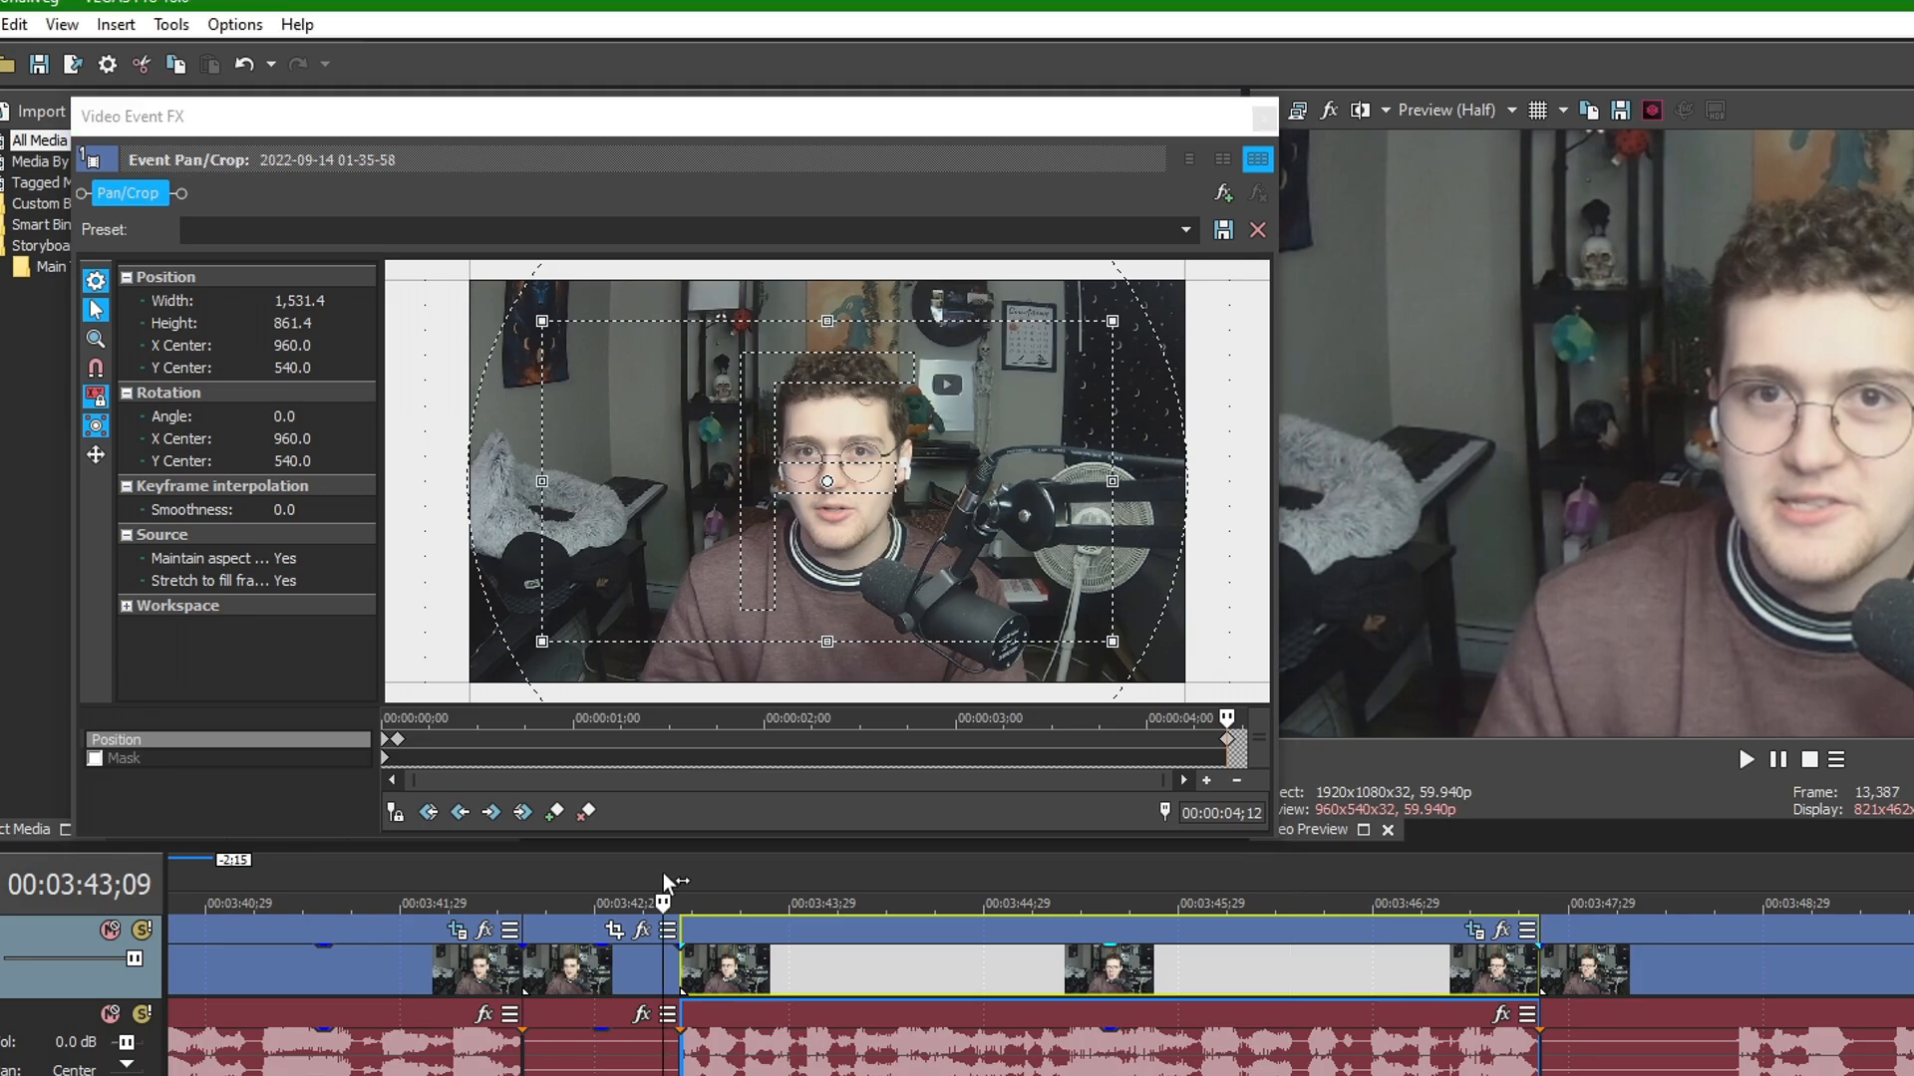
{"action": "left_click", "coordinate": [680, 870]}
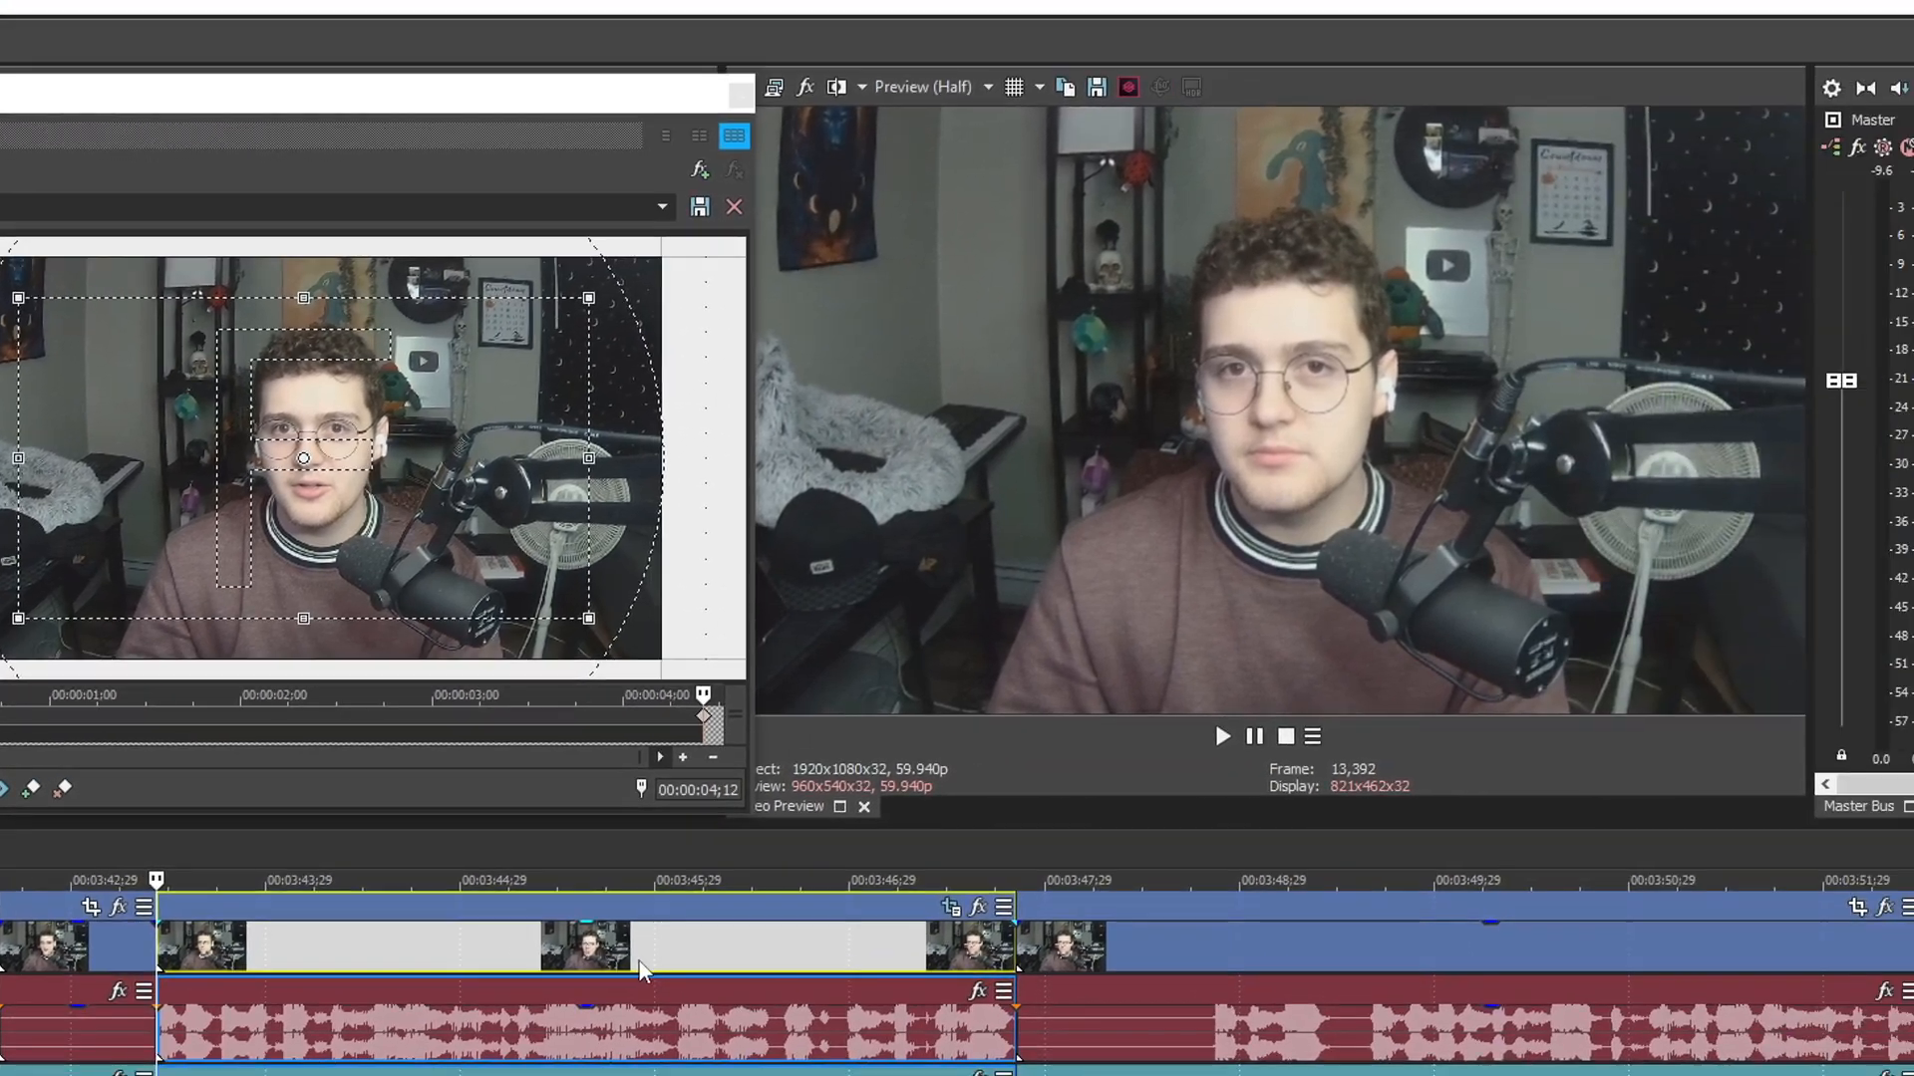
{"action": "key", "text": "space"}
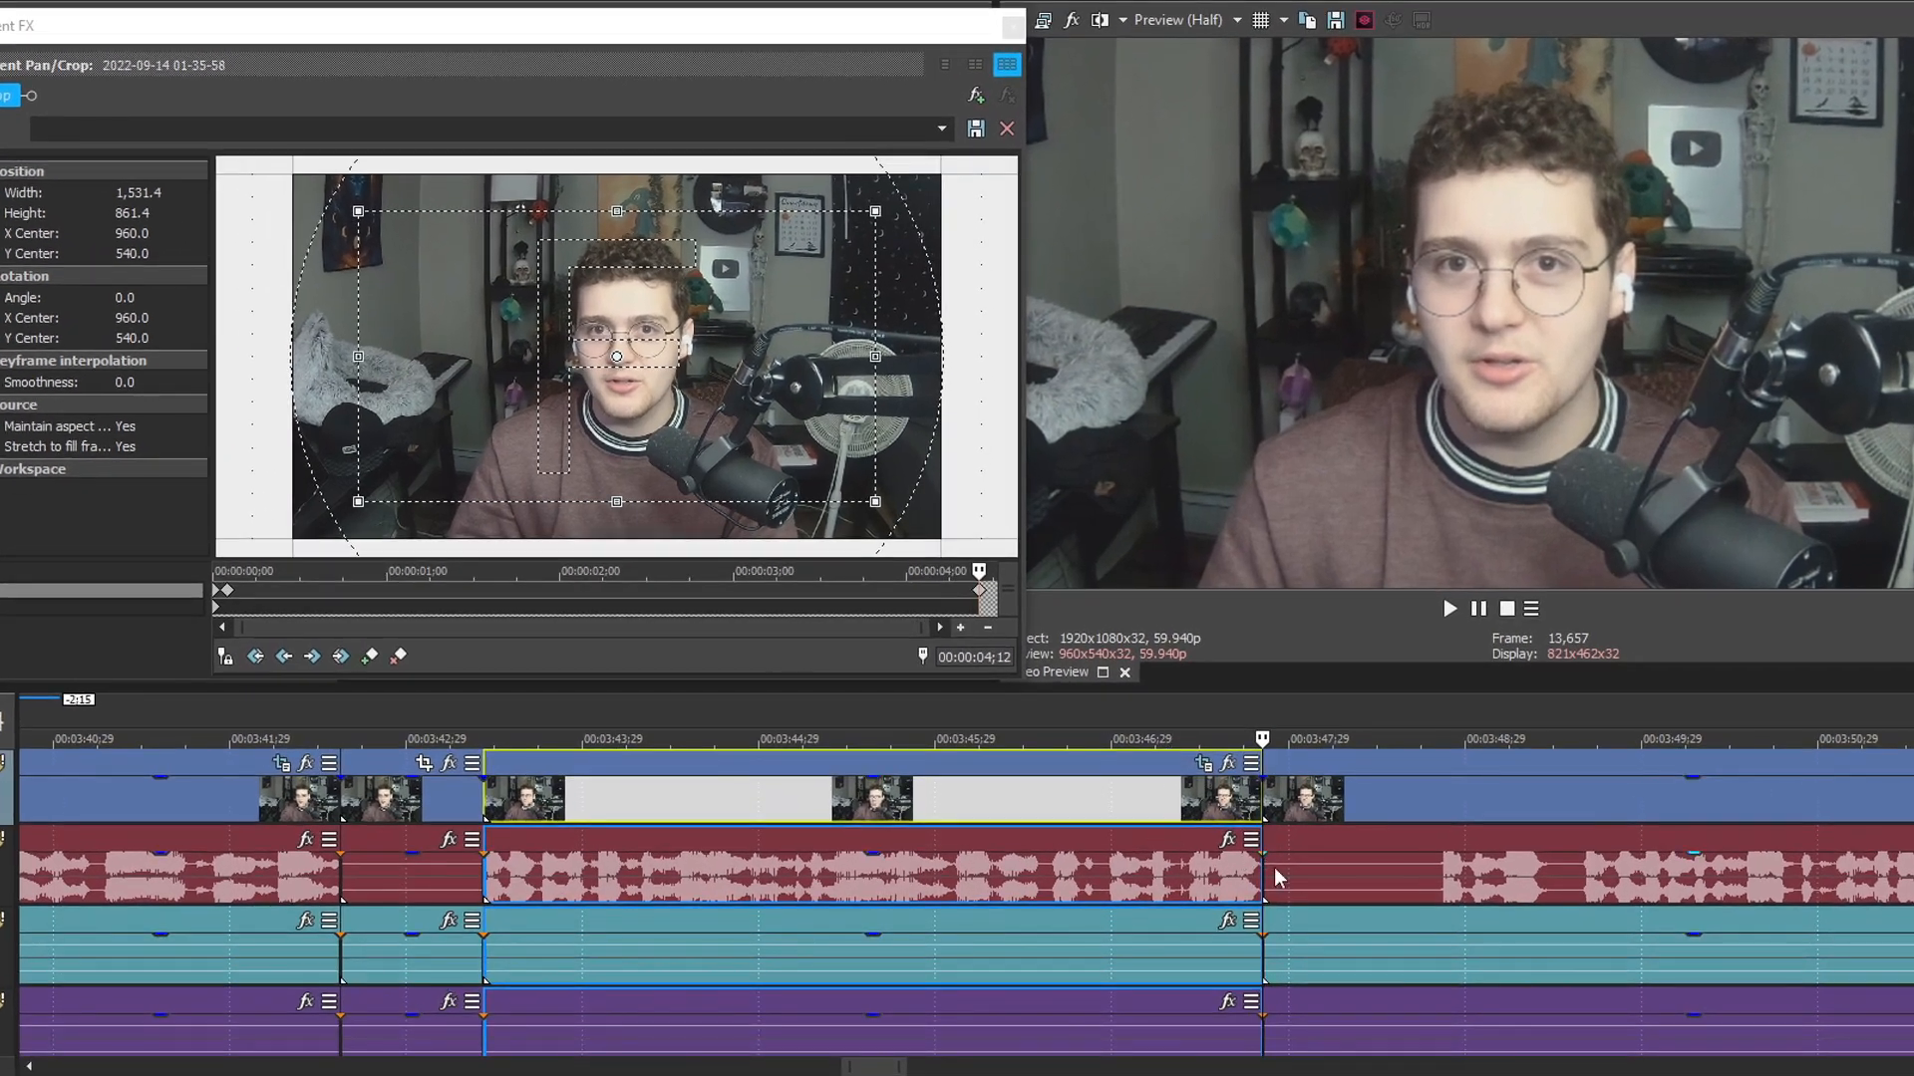
Split the footage at the end of the silent pause and after the following phrase, and delete the silent piece with its gap closed.
{"action": "left_click", "coordinate": [1365, 819]}
{"action": "key", "text": "s"}
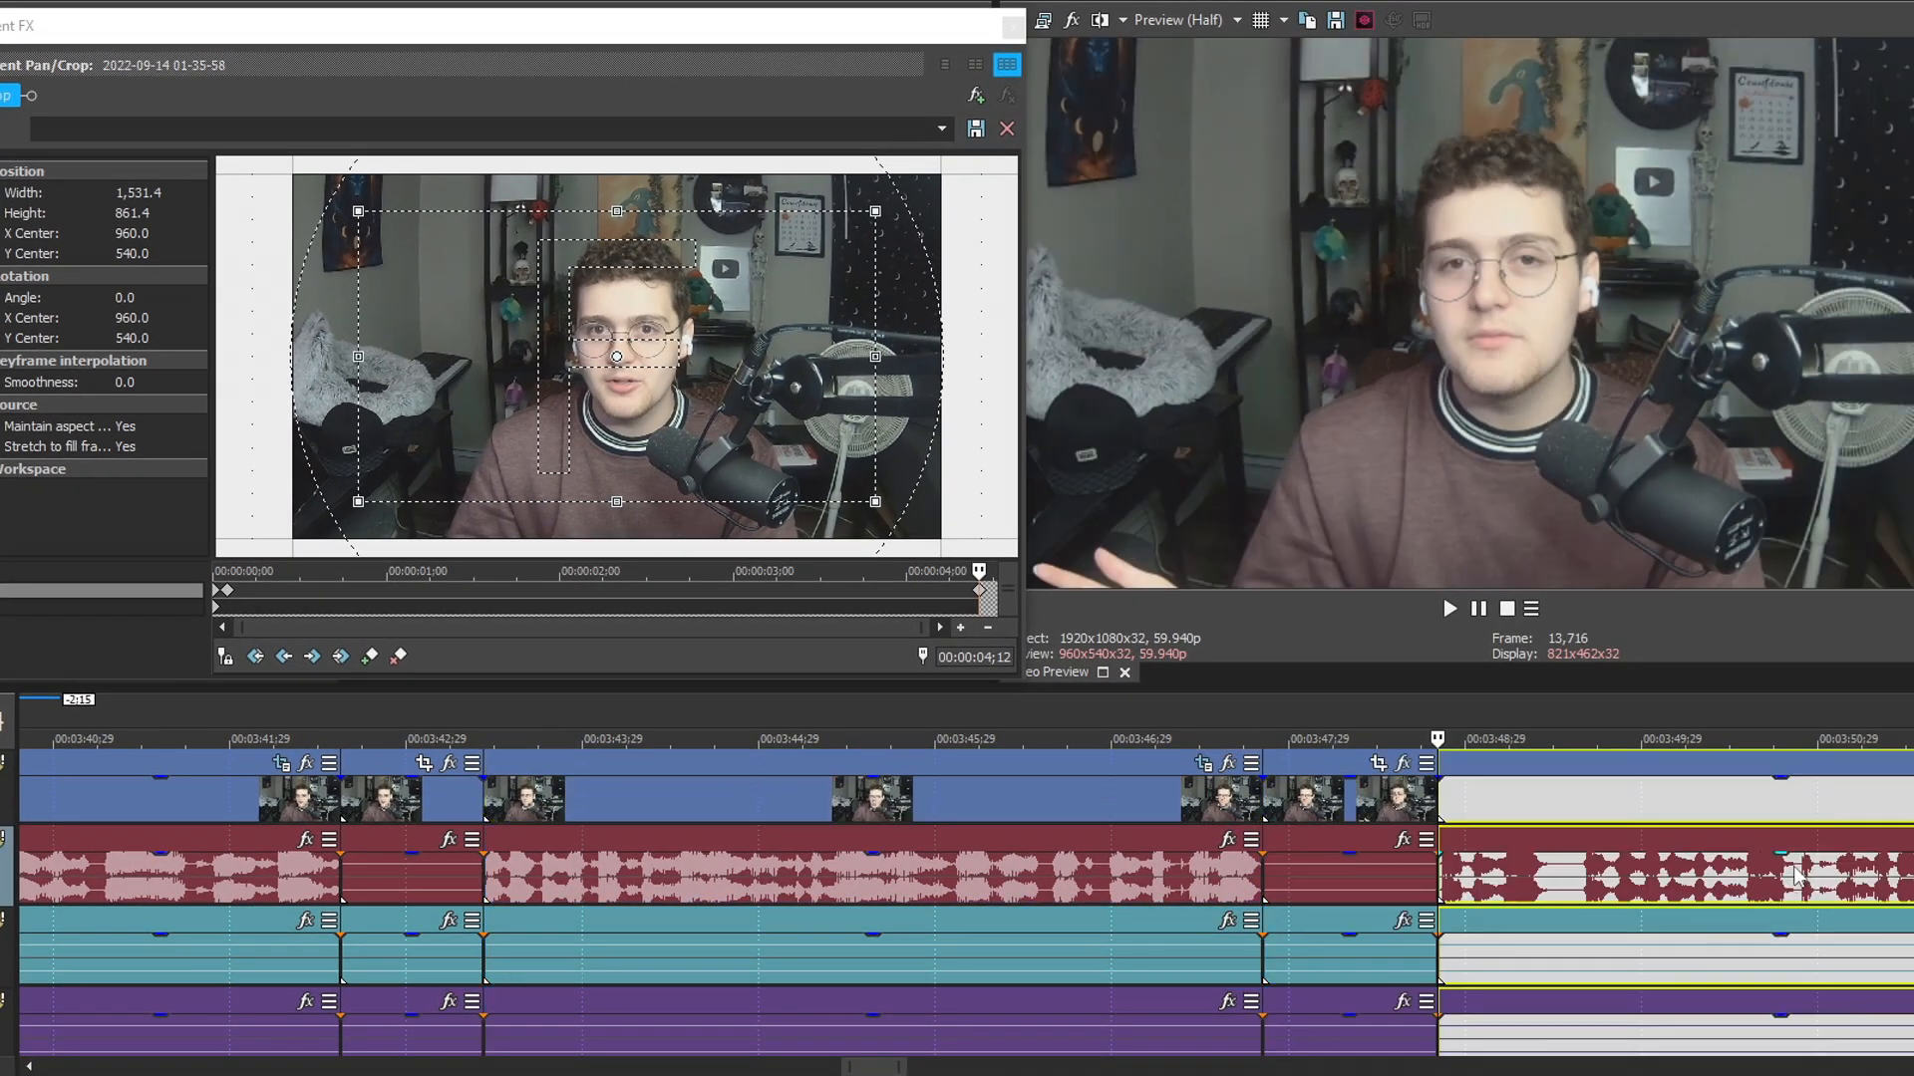
{"action": "left_click", "coordinate": [1793, 873]}
{"action": "key", "text": "s"}
{"action": "scroll", "coordinate": [1070, 806], "scroll_direction": "up", "scroll_amount": 1}
{"action": "left_click", "coordinate": [456, 801]}
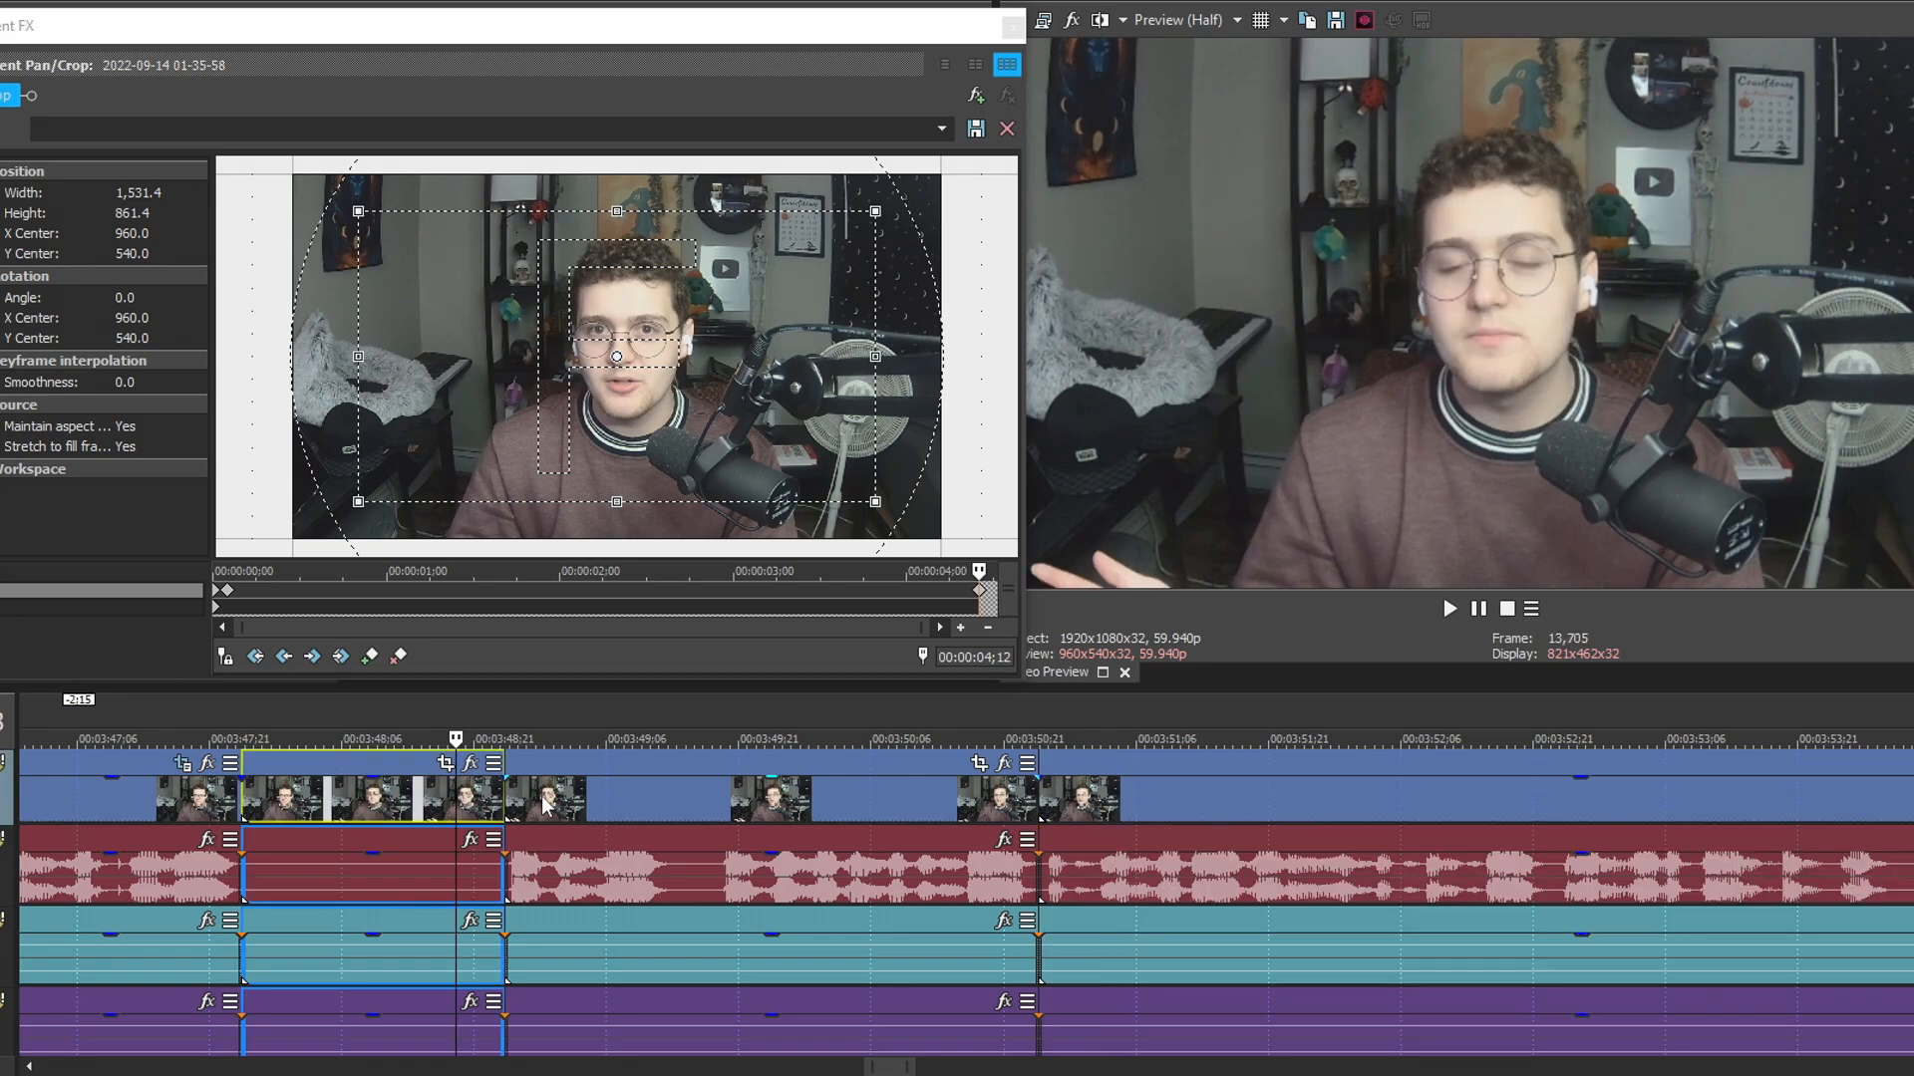
{"action": "scroll", "coordinate": [529, 799], "scroll_direction": "down", "scroll_amount": 1}
{"action": "key", "text": "Delete"}
In Pan/Crop for the following short event, add an end Position keyframe at 00:00:02;00 and set the start crop frame to about 1,445 × 813.
{"action": "left_click", "coordinate": [1189, 765]}
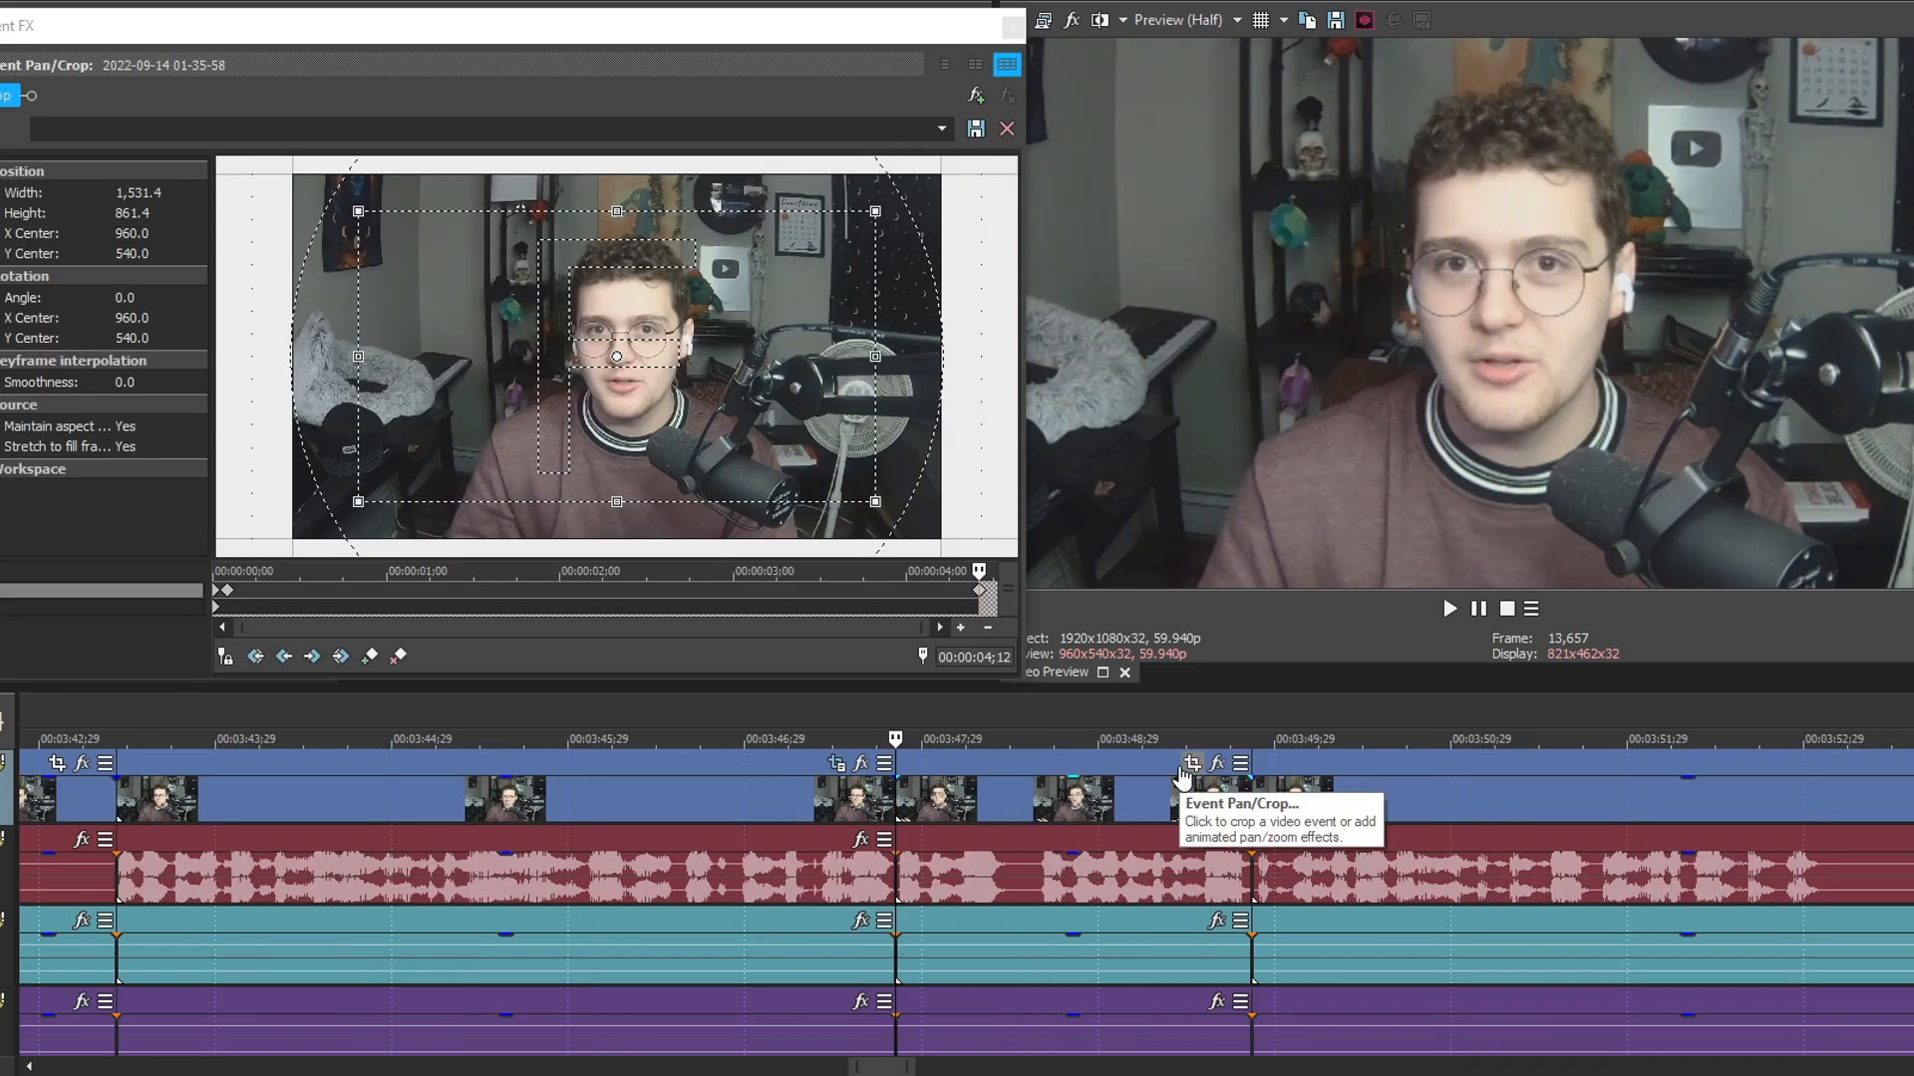
{"action": "left_click", "coordinate": [1189, 766]}
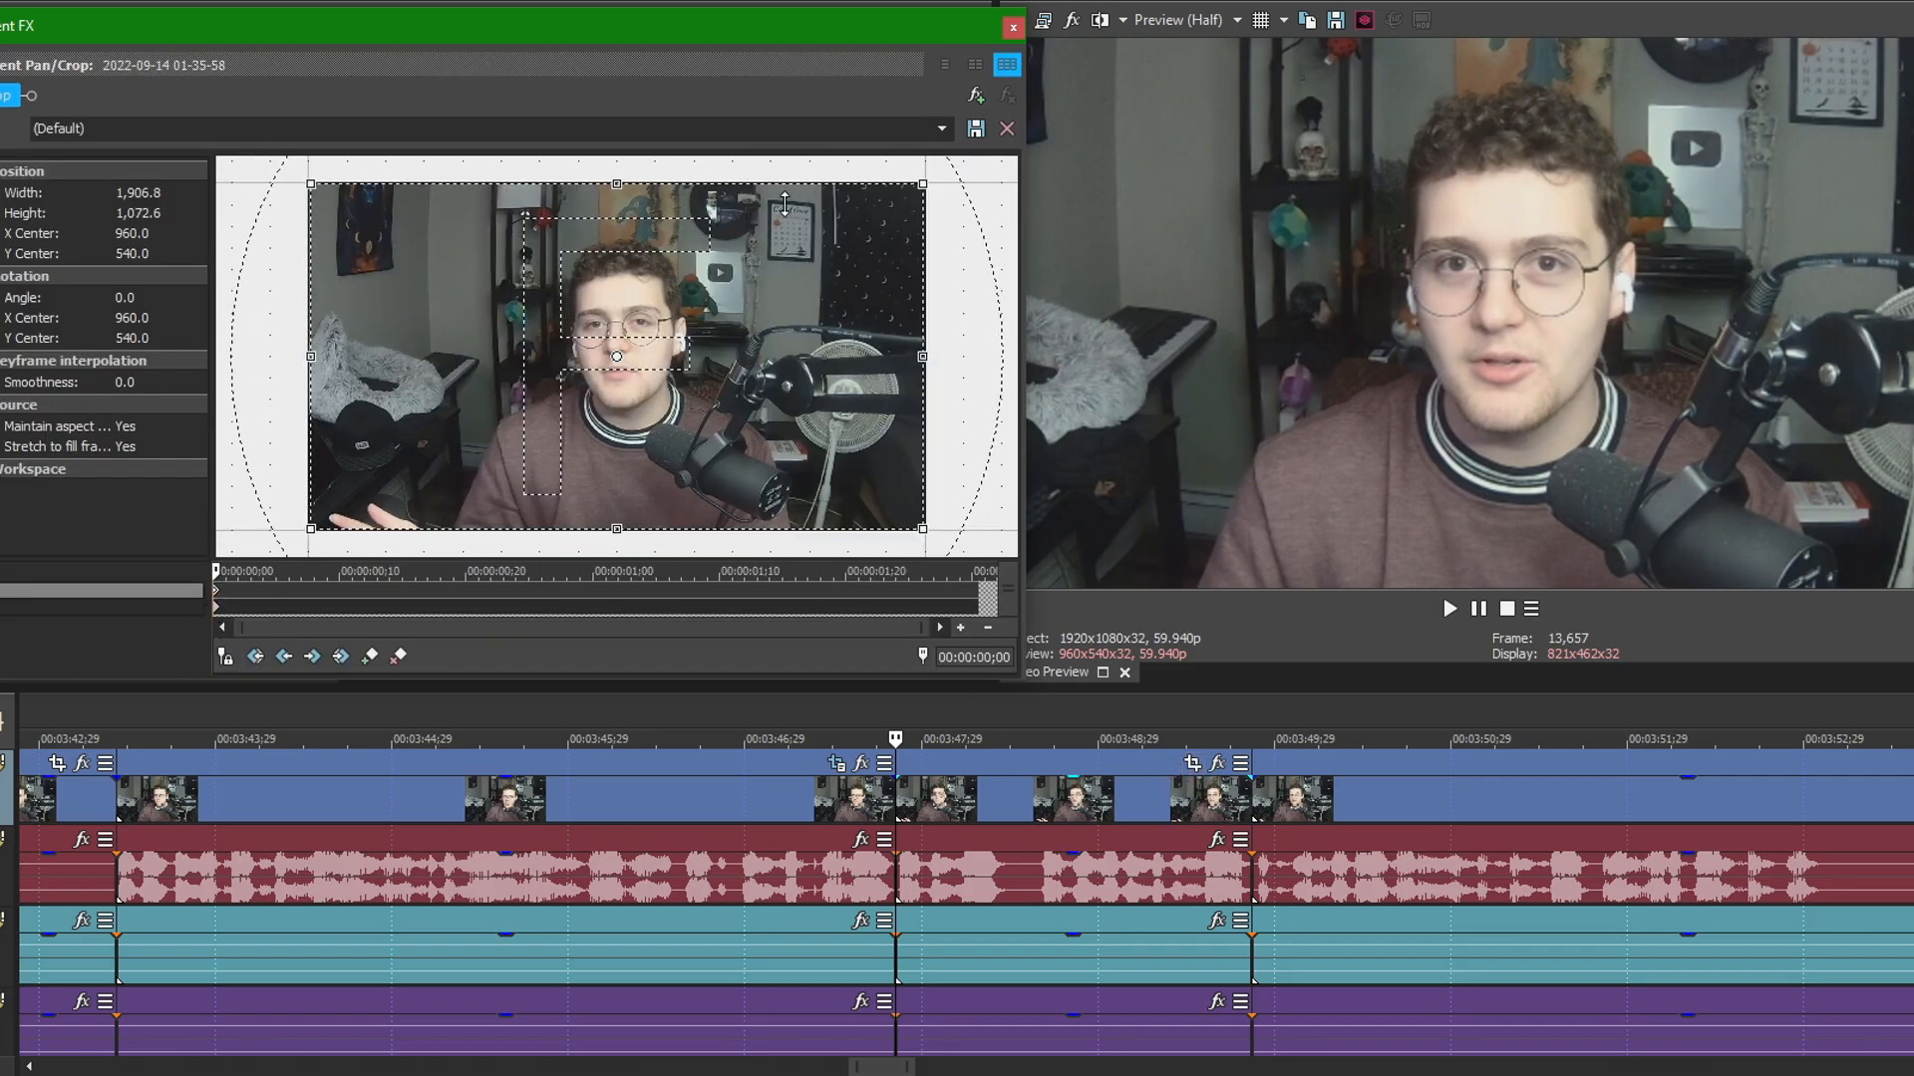
{"action": "left_click", "coordinate": [982, 596]}
{"action": "scroll", "coordinate": [577, 364], "scroll_direction": "up", "scroll_amount": 2}
{"action": "left_click", "coordinate": [219, 598]}
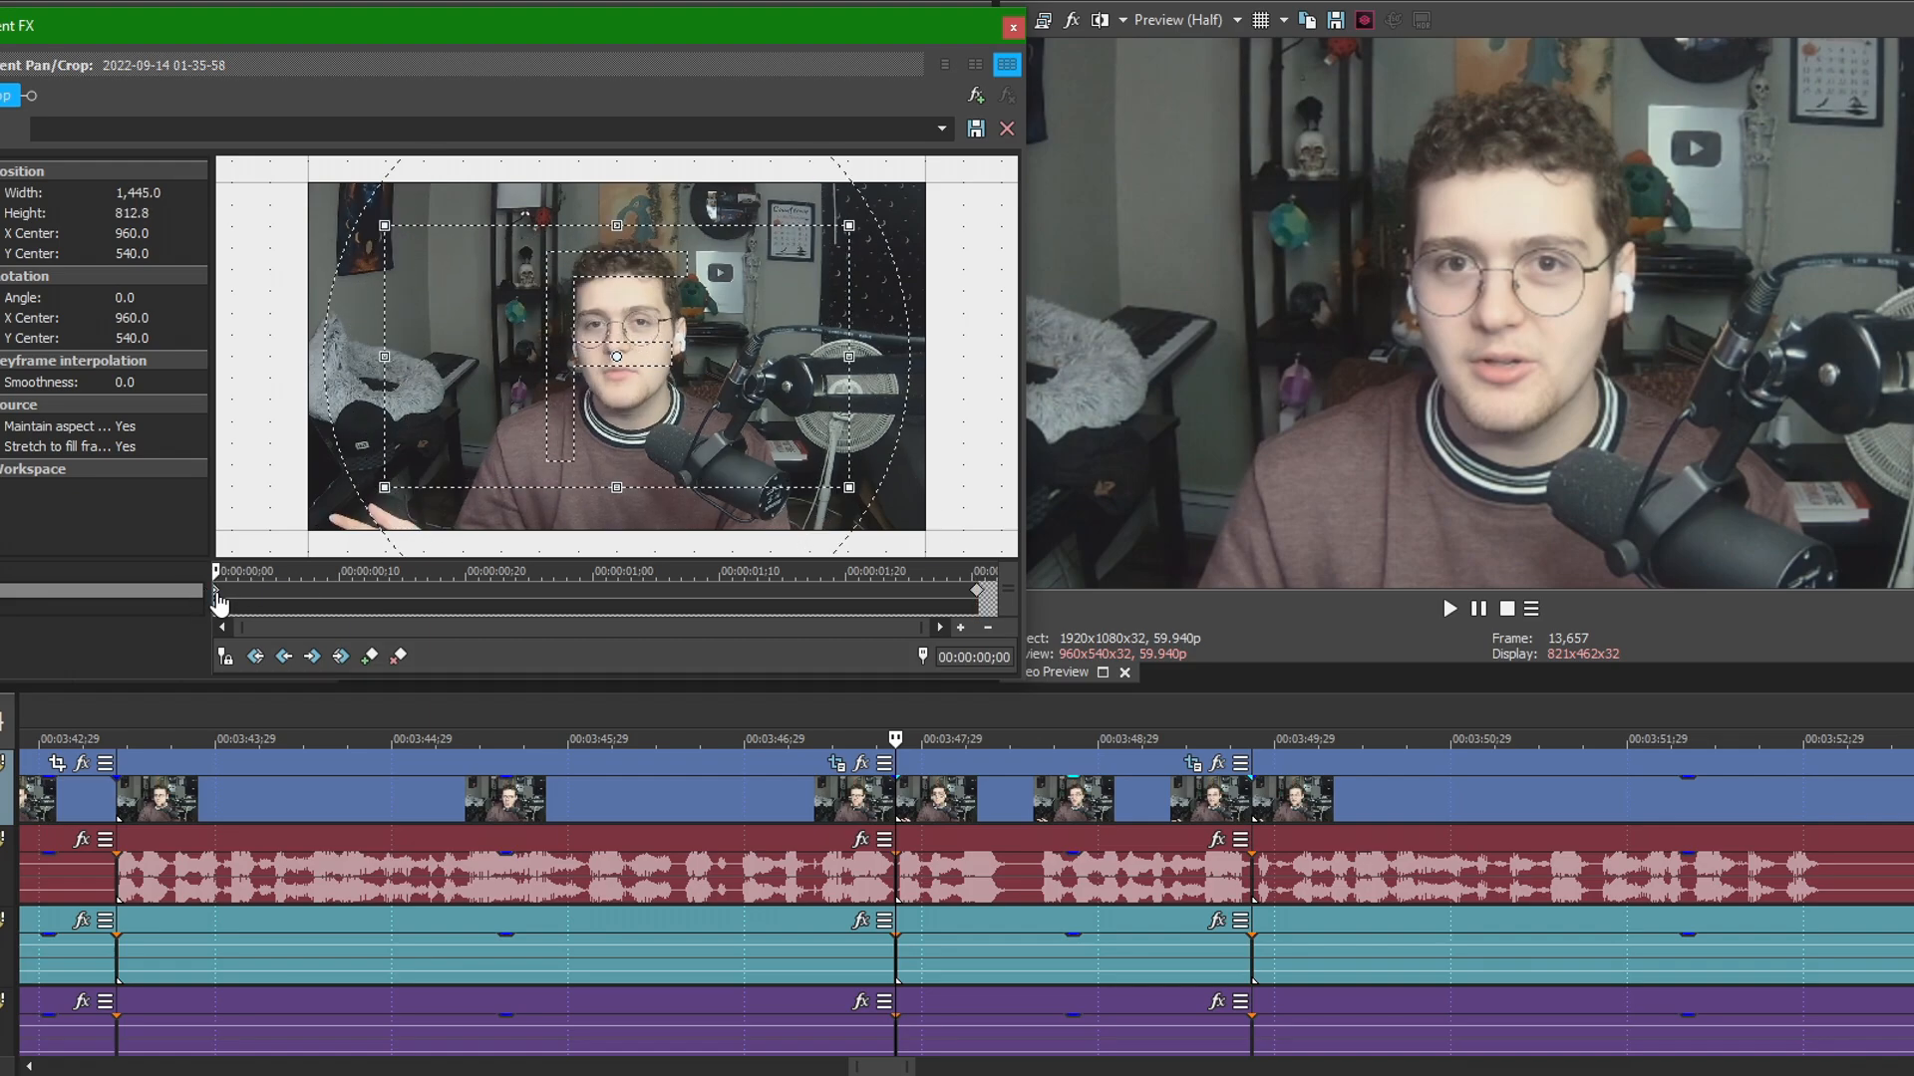
Tighten the crop frame of the end Position keyframe at 00:00:02;00 beyond the start frame, and play the zoom-in.
{"action": "left_click", "coordinate": [980, 598]}
{"action": "left_click", "coordinate": [218, 598]}
{"action": "left_click", "coordinate": [980, 598]}
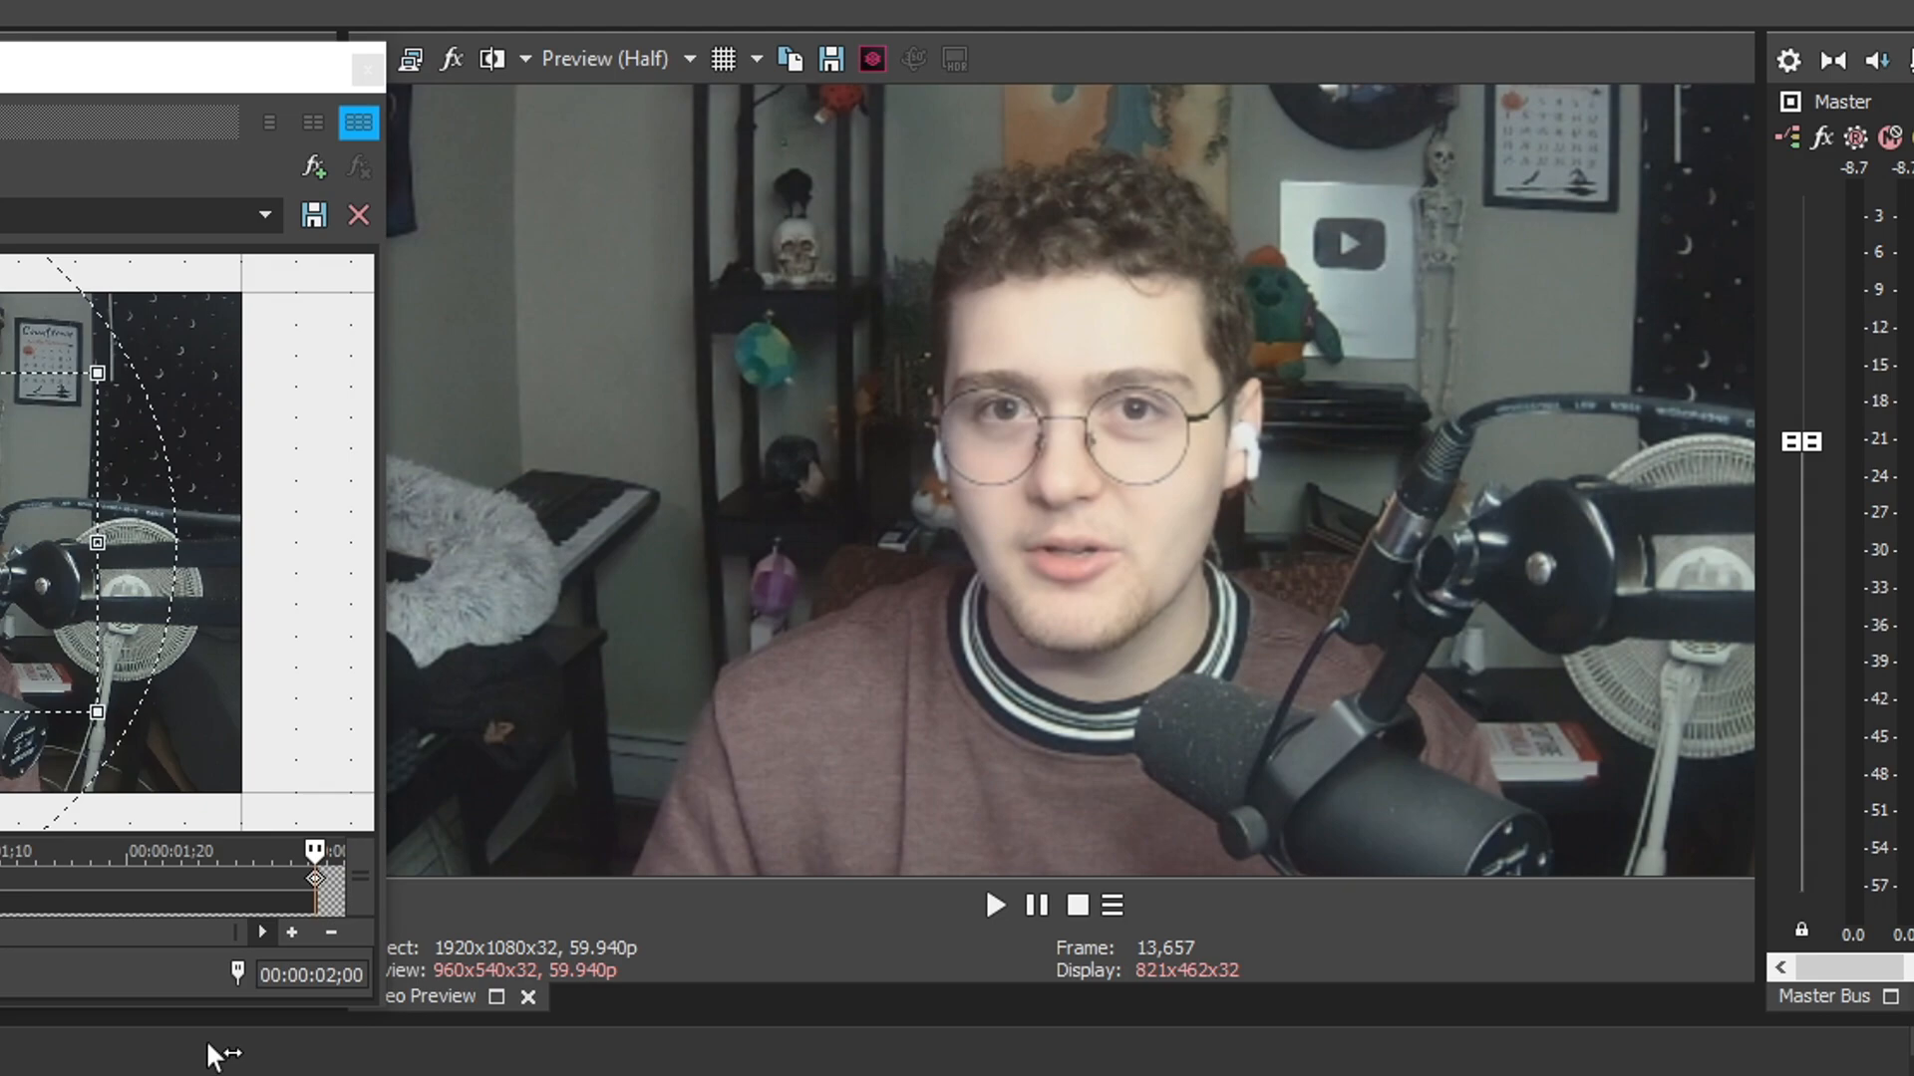
{"action": "key", "text": "space"}
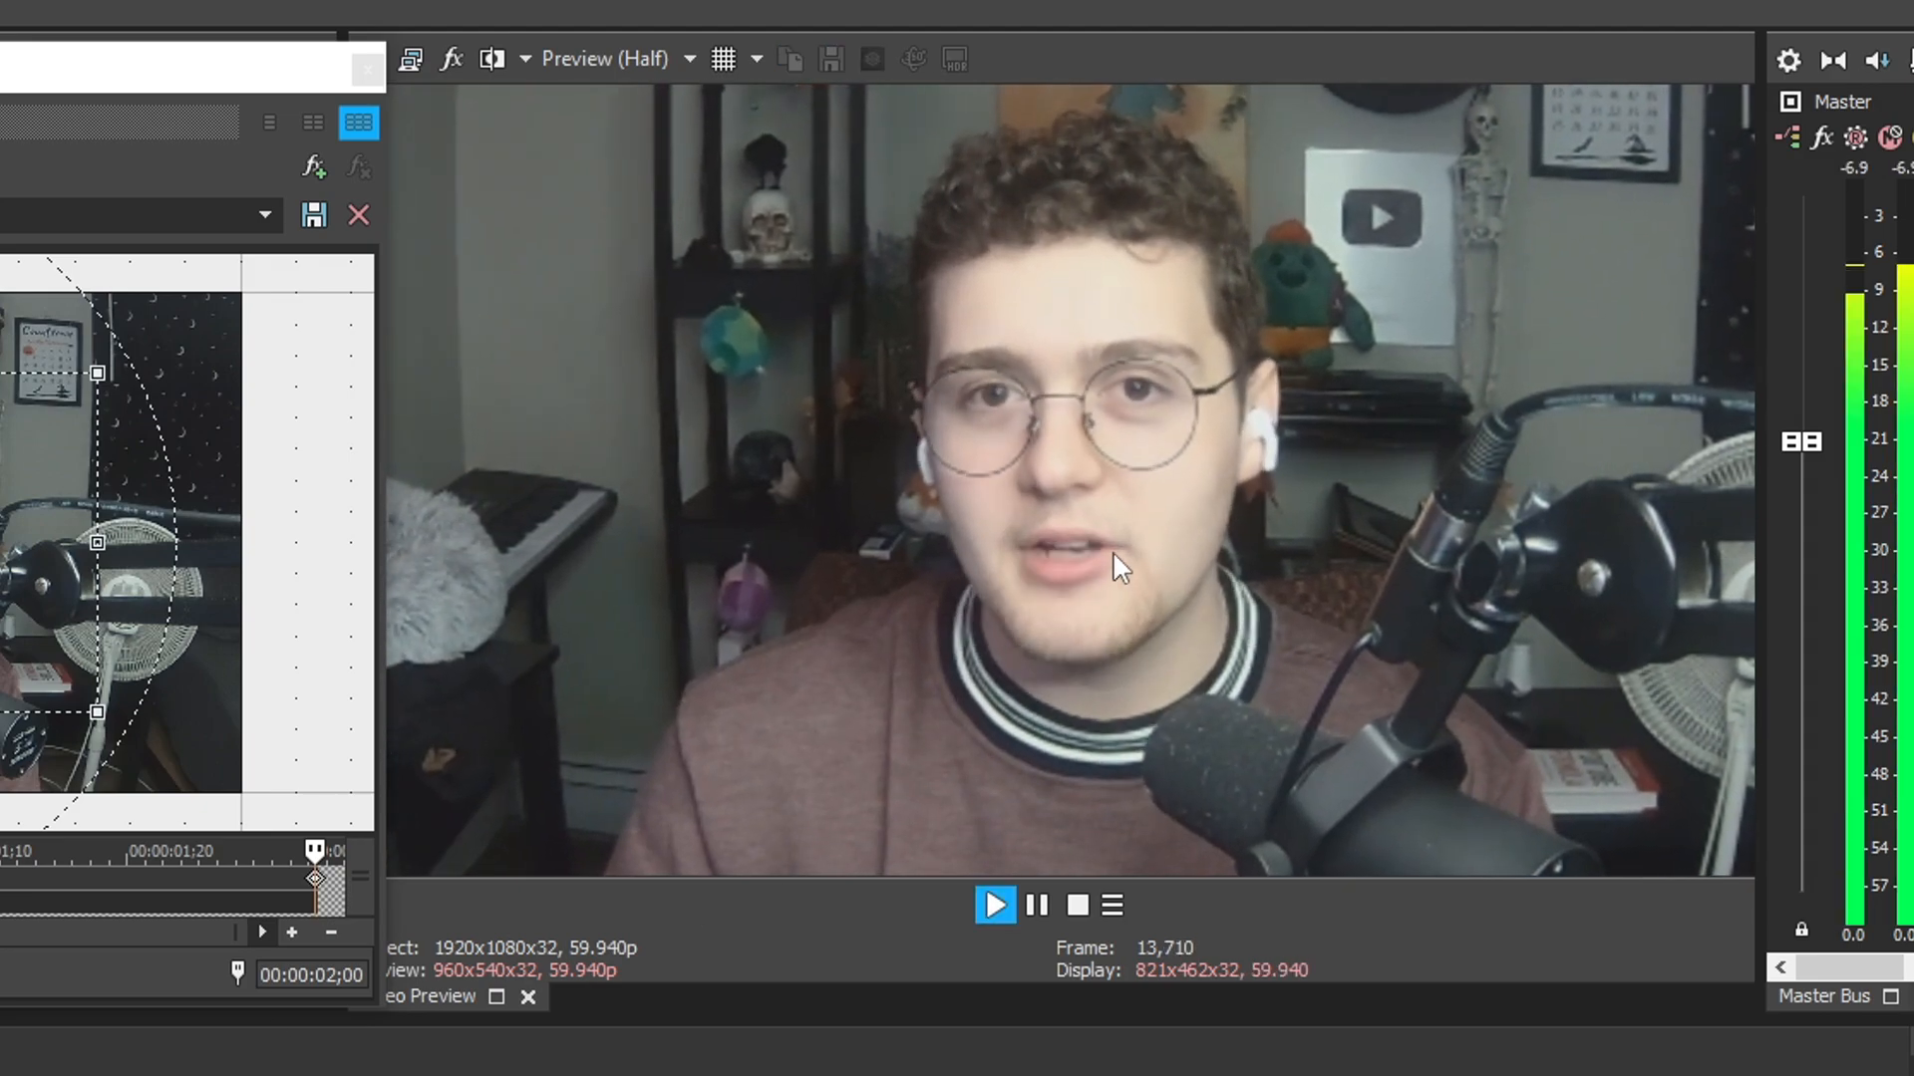
{"action": "left_click", "coordinate": [1038, 904]}
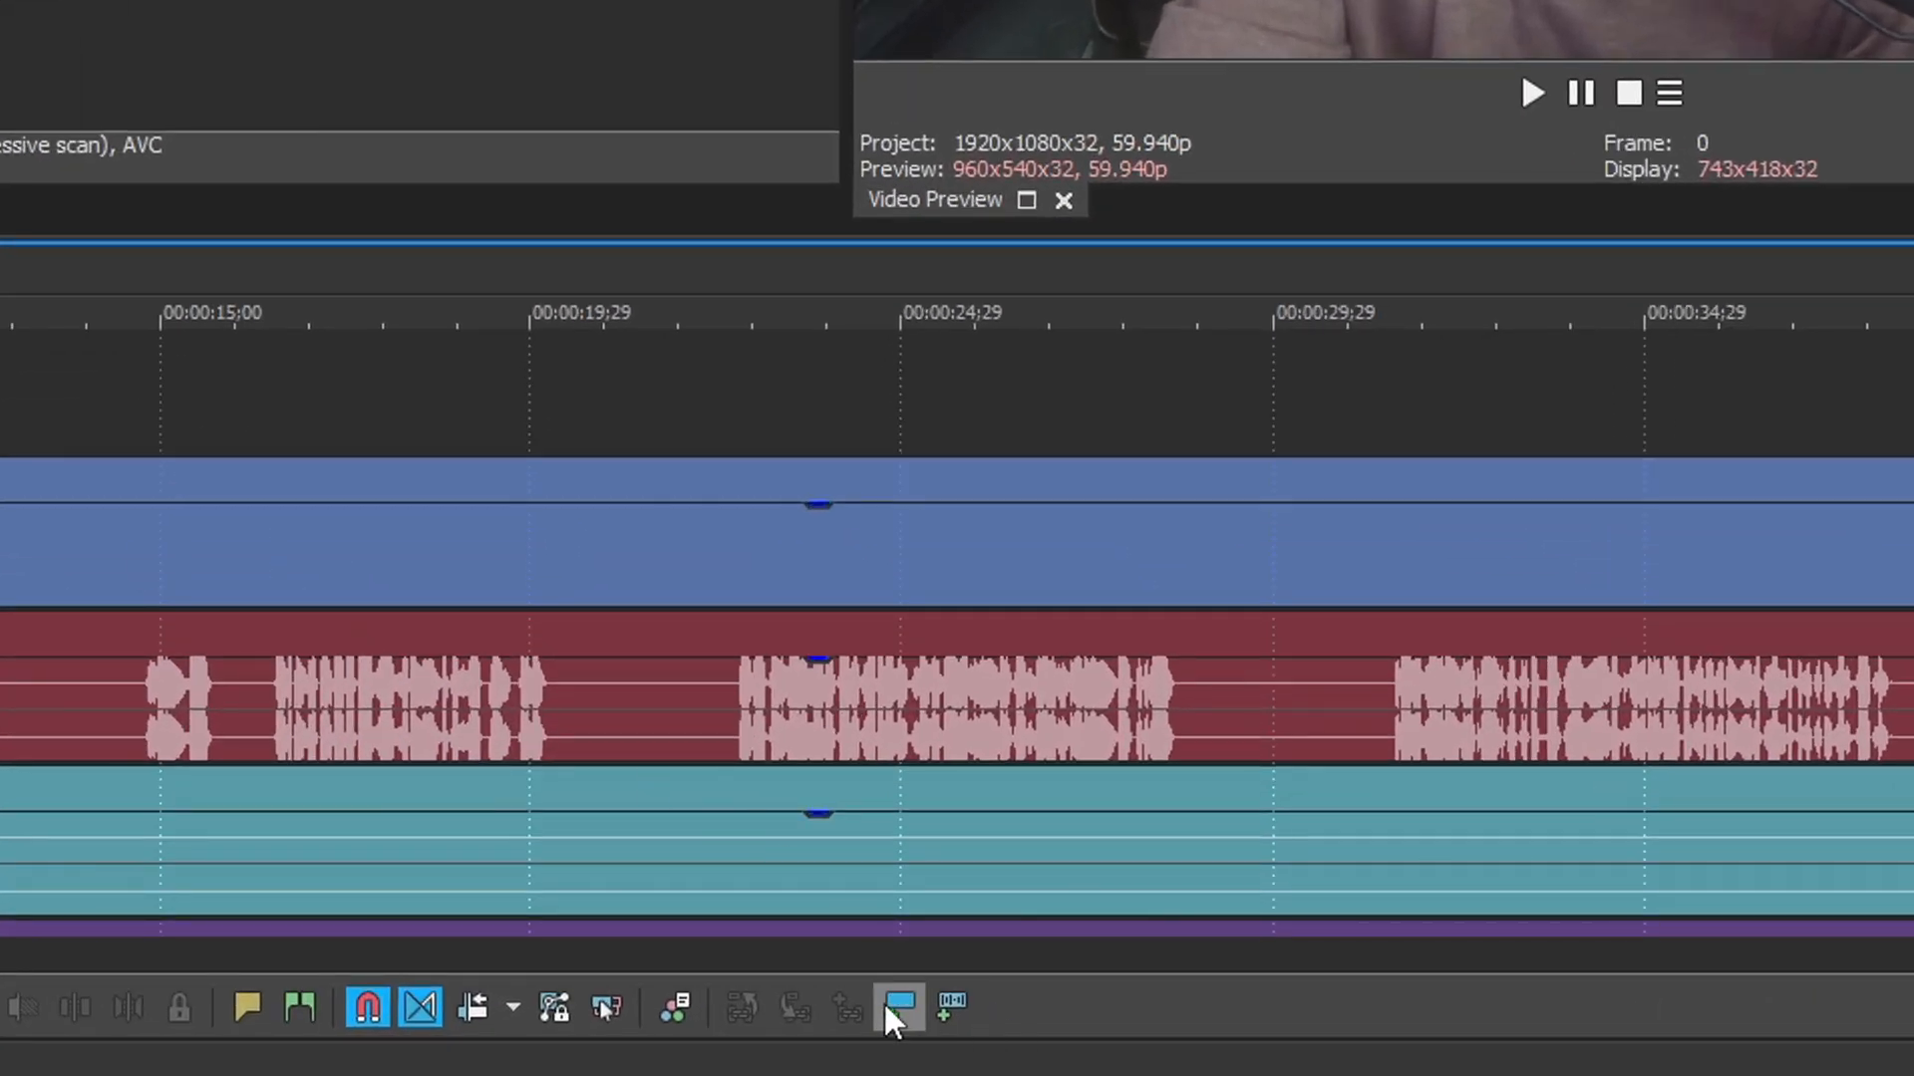
Add the default Titles & Text media generator to the empty video track above the footage, at the start of the timeline.
{"action": "mouse_move", "coordinate": [100, 673]}
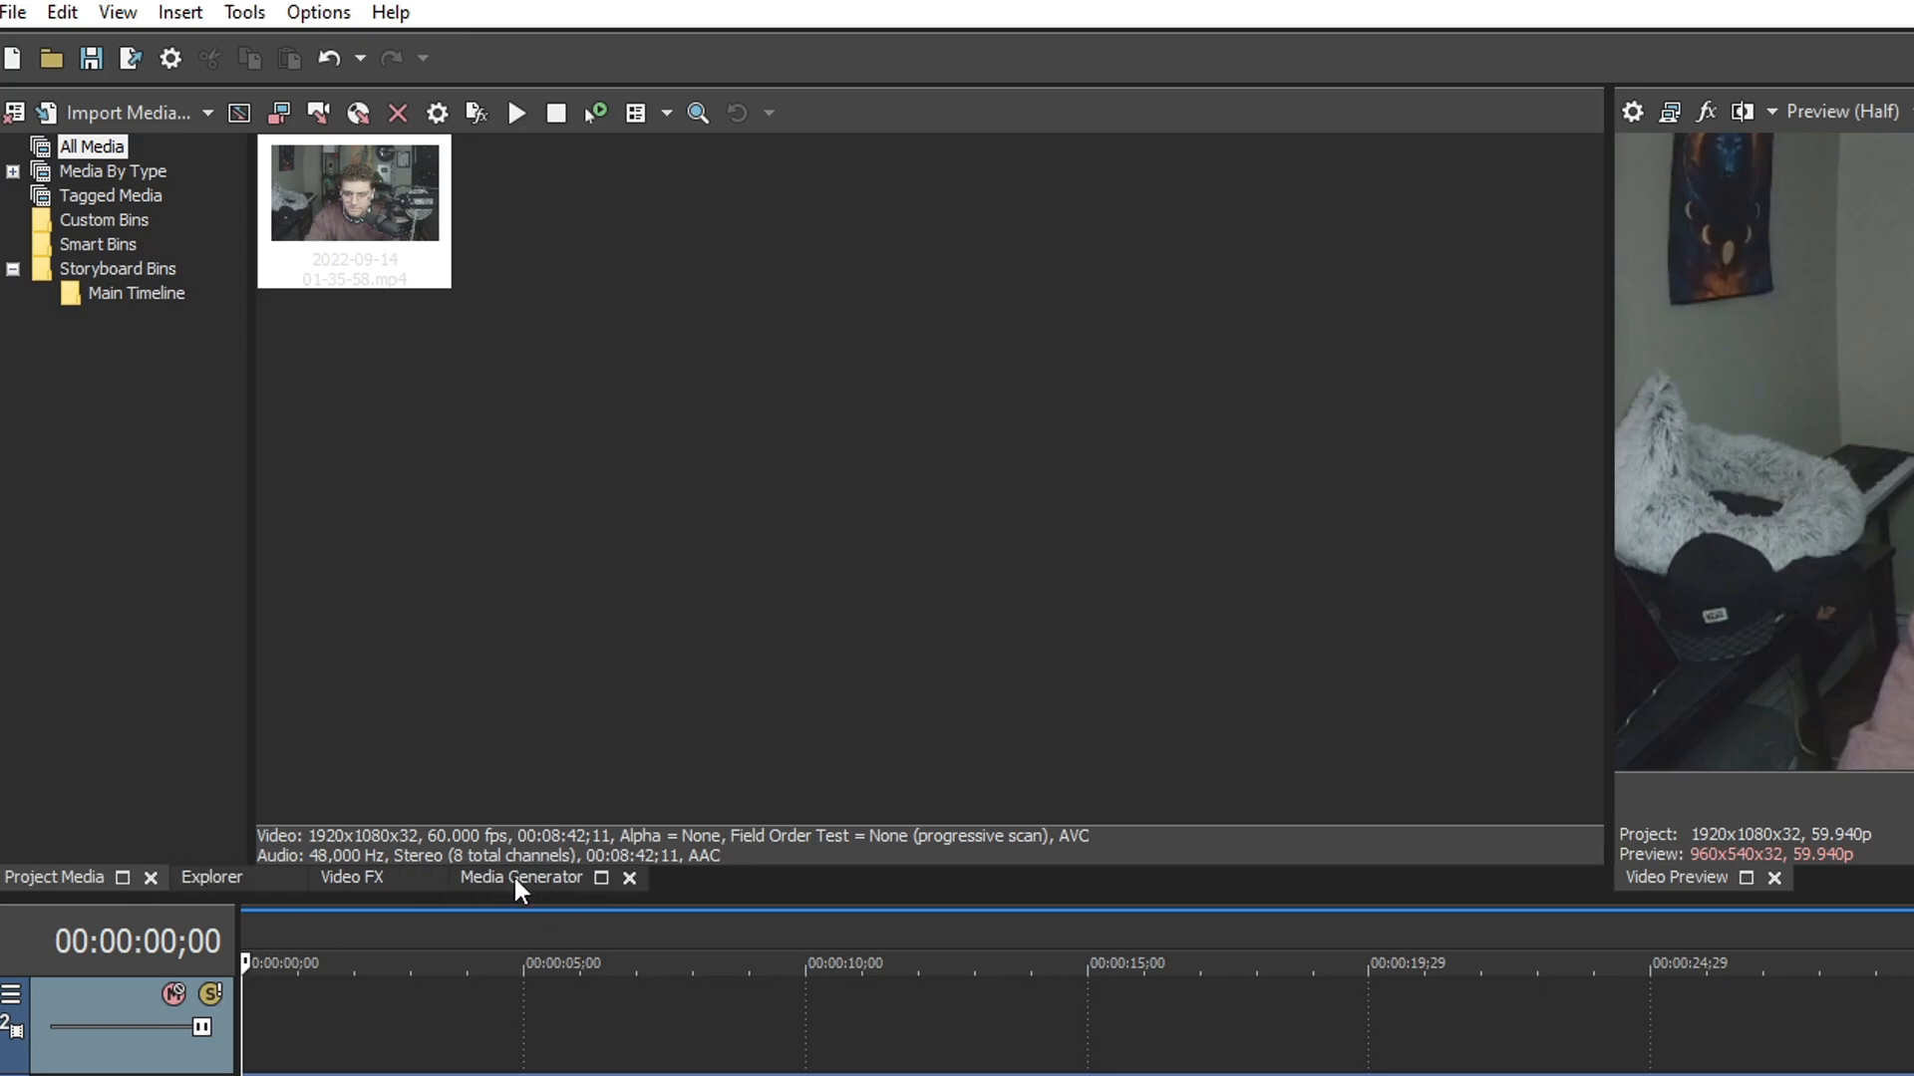
{"action": "left_click", "coordinate": [514, 877]}
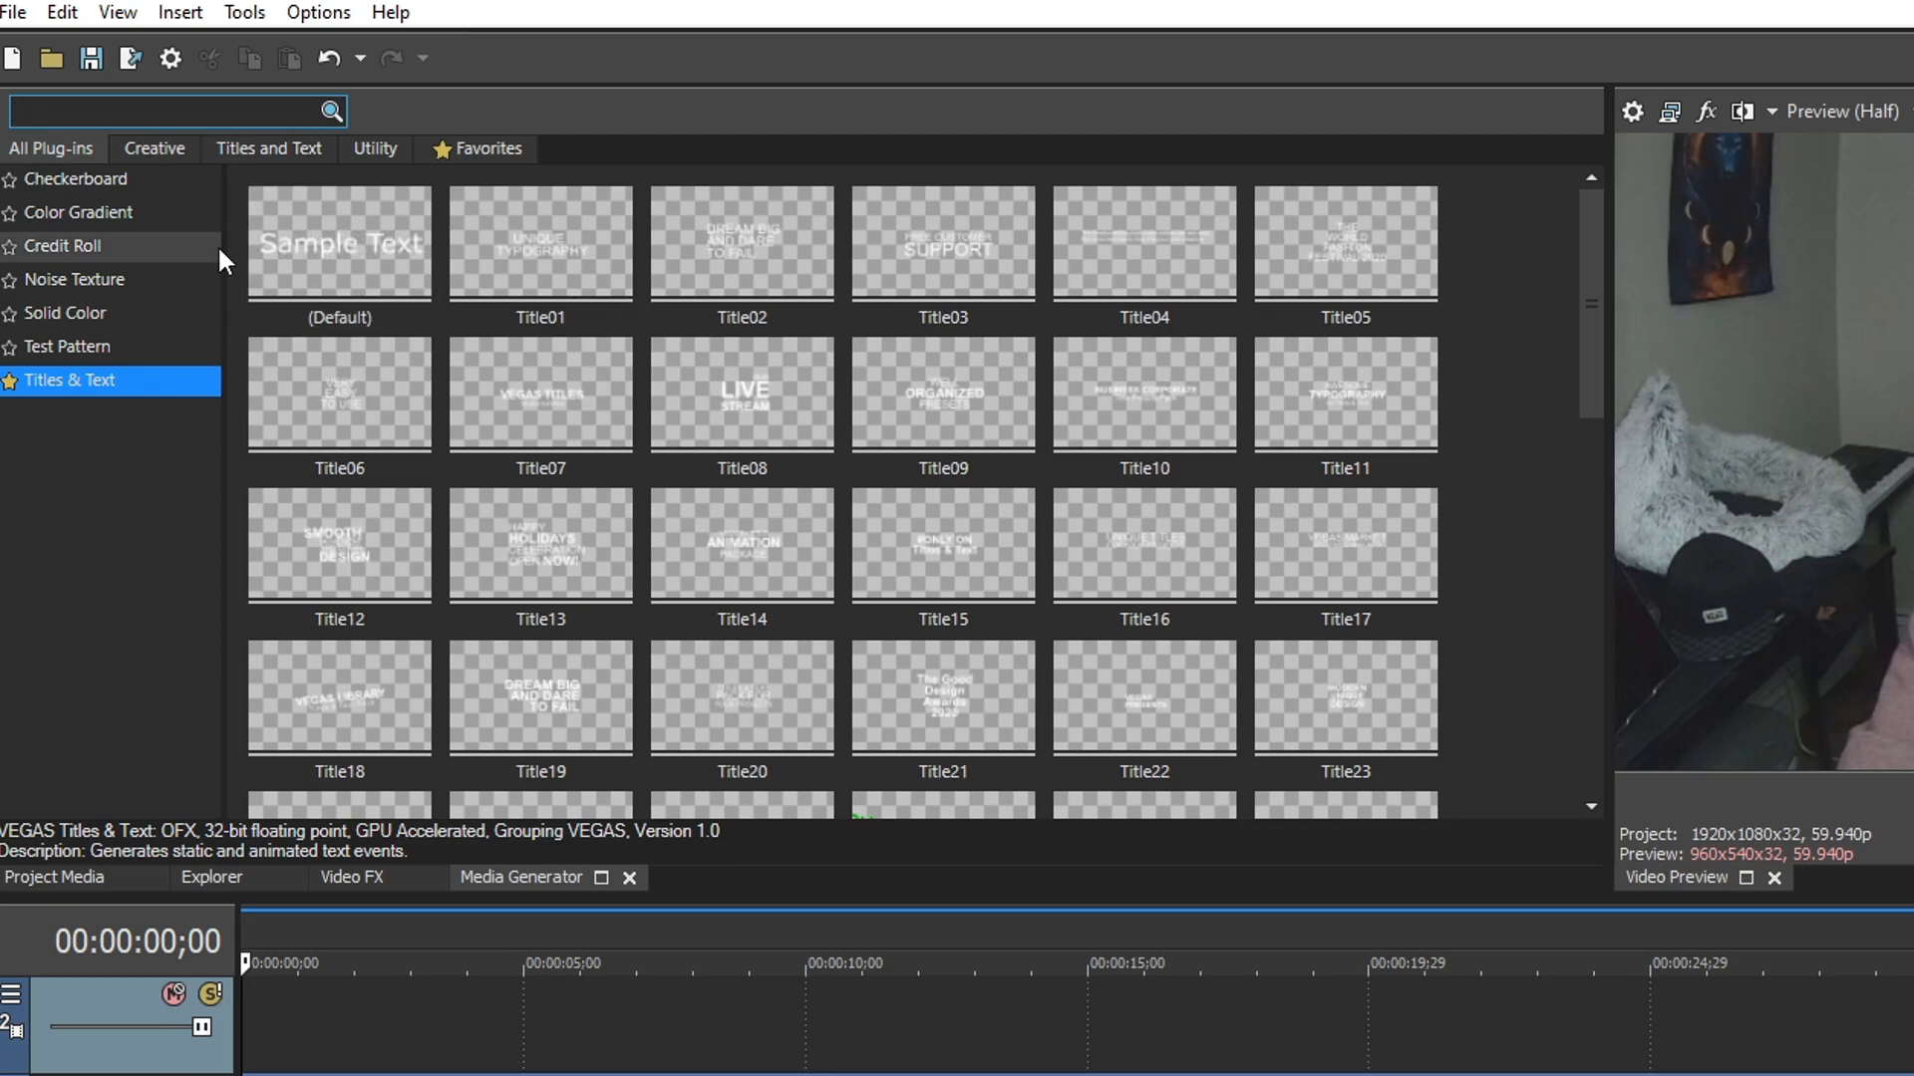
{"action": "left_click", "coordinate": [339, 261]}
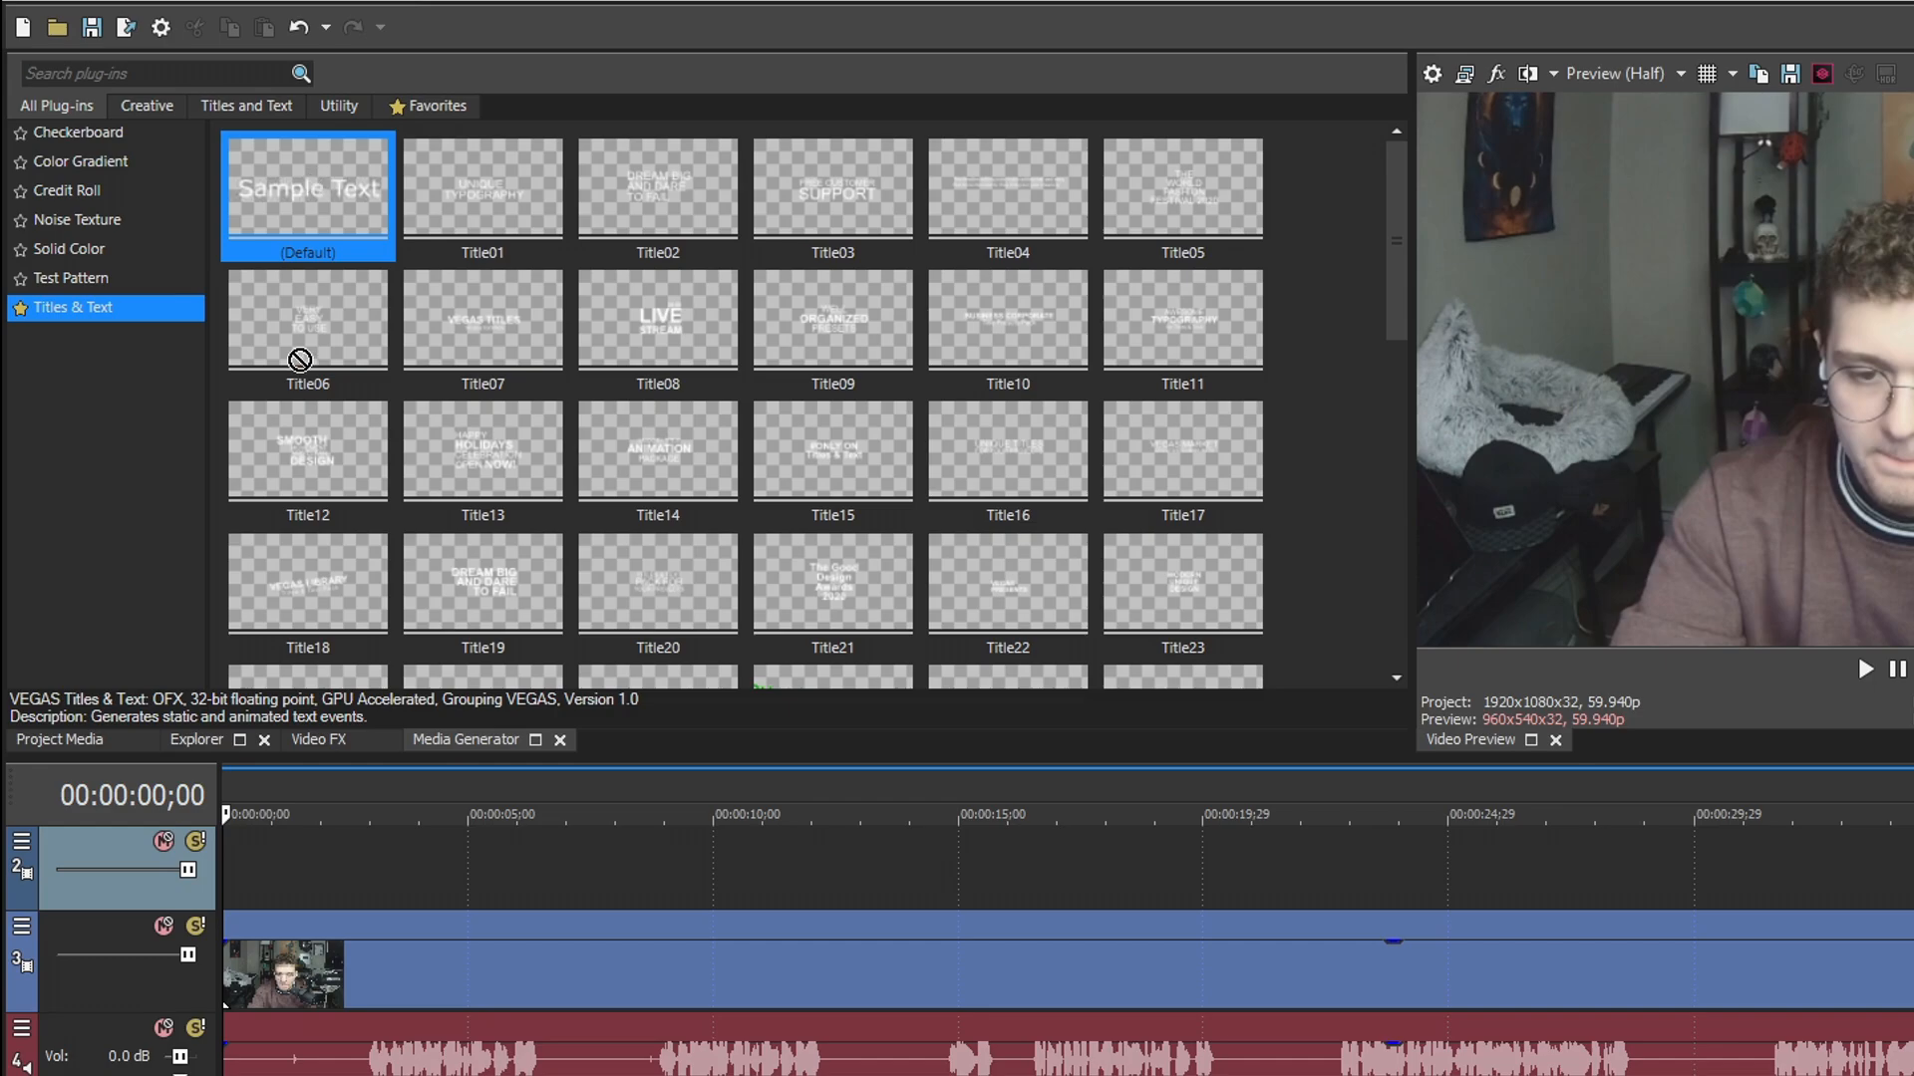
{"action": "left_click_drag", "start_coordinate": [300, 360], "coordinate": [366, 115]}
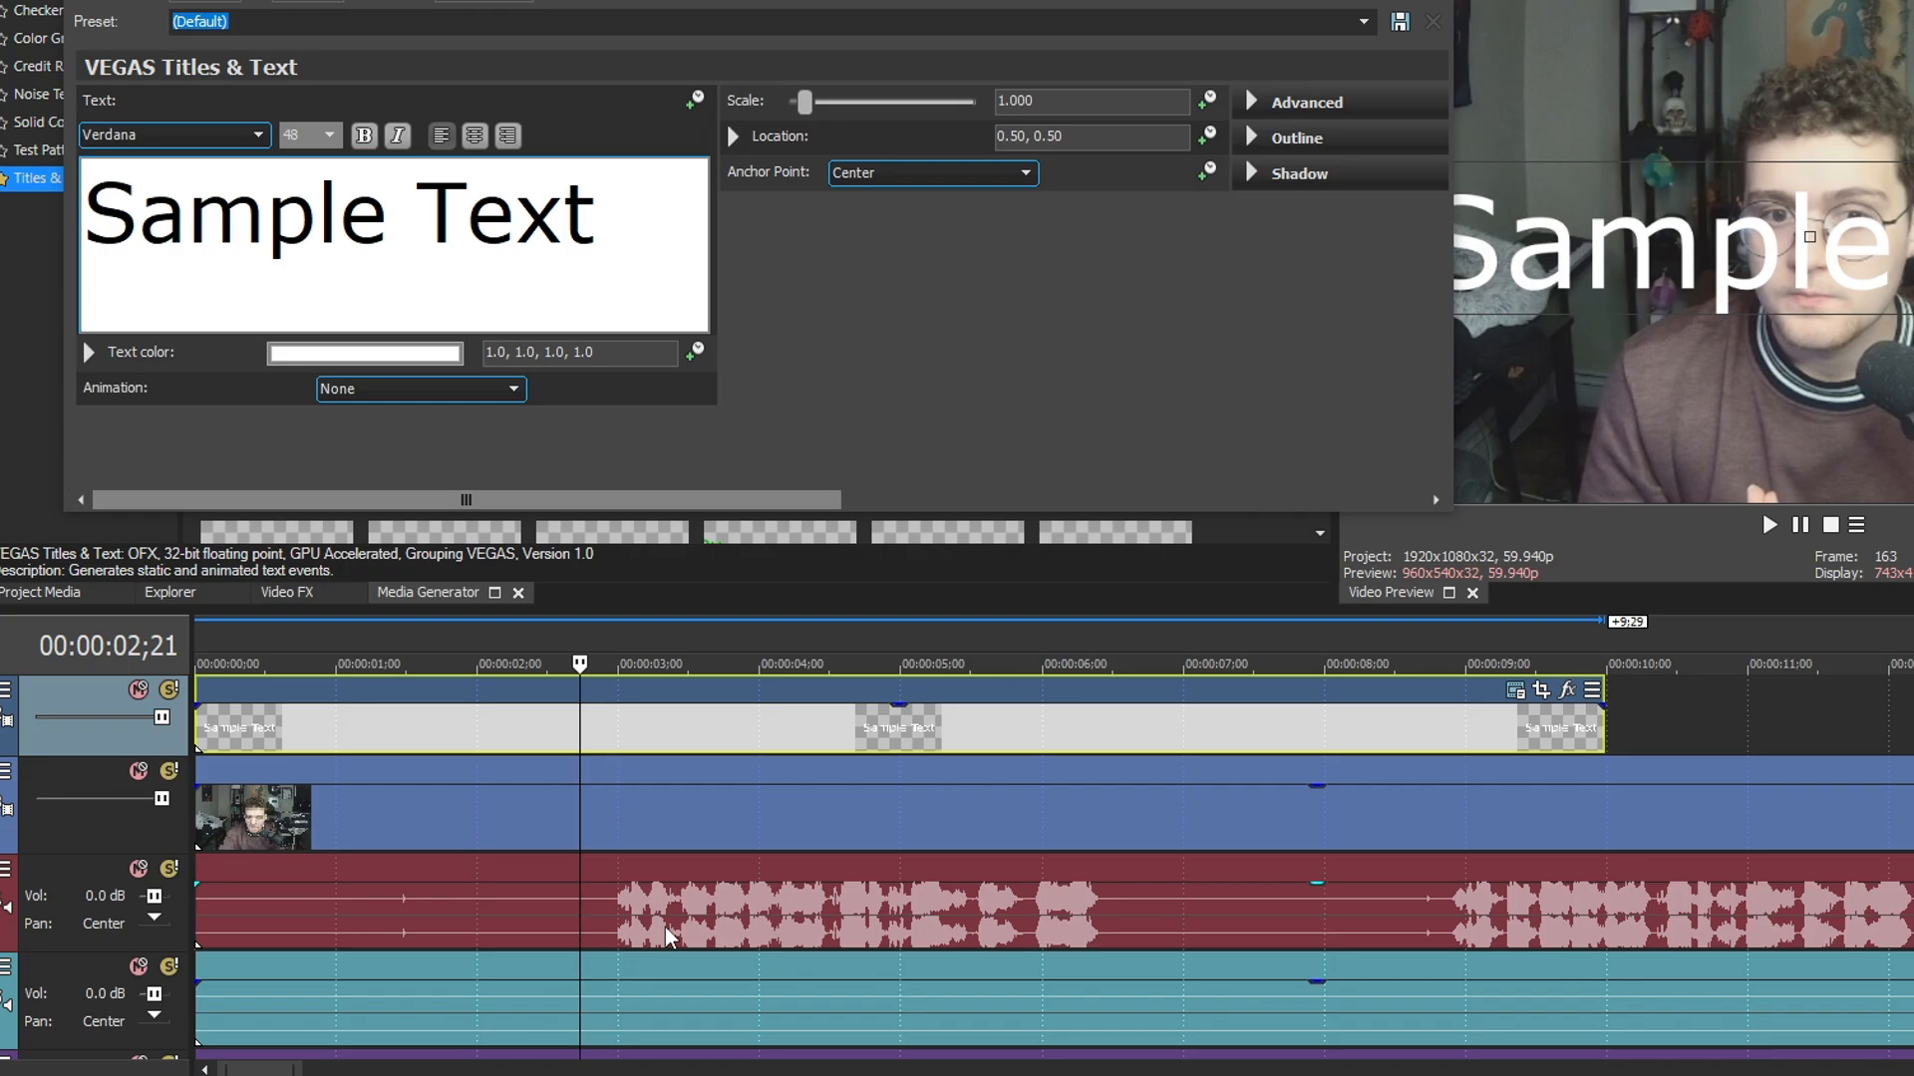
Trim the footage's silent opening up to 00:00:02;29, and split the remaining footage at 00:00:03;12 and 00:00:05;27.
{"action": "left_click", "coordinate": [638, 922]}
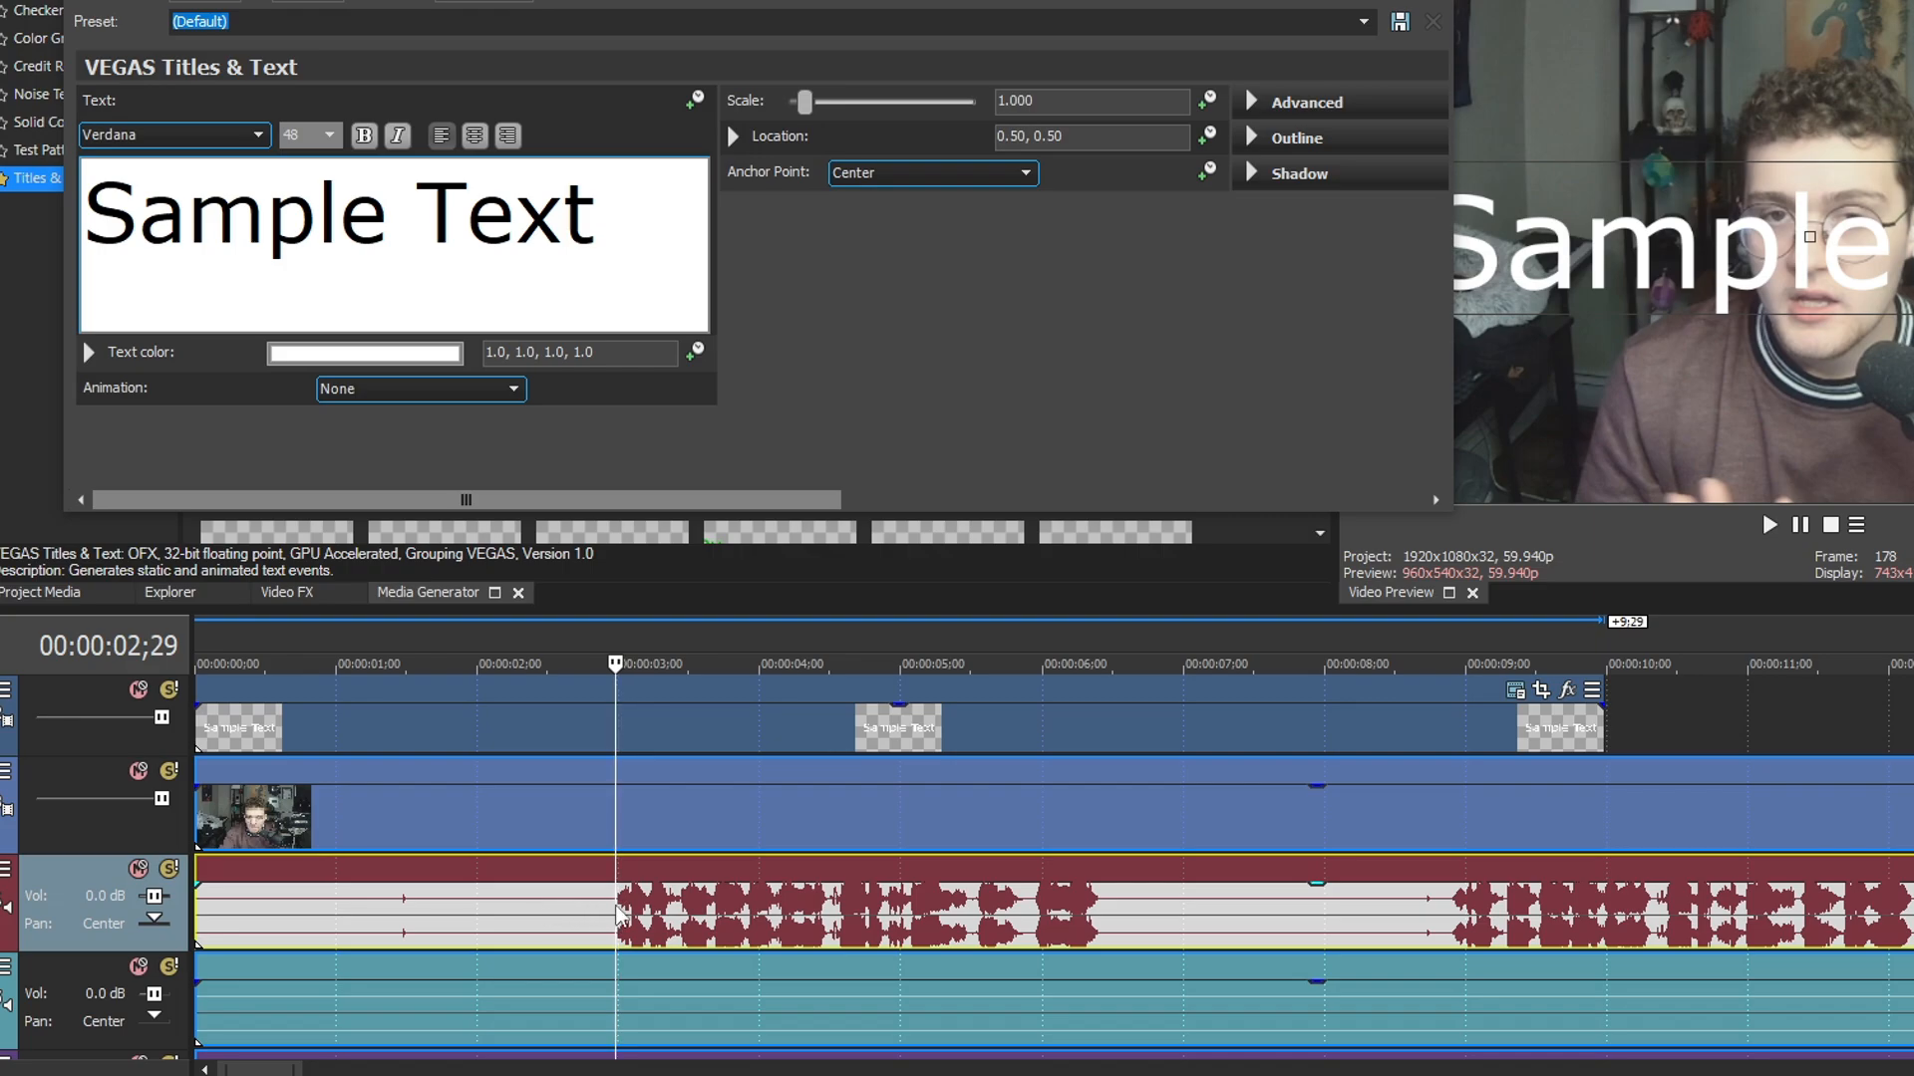
{"action": "key", "text": "alt+["}
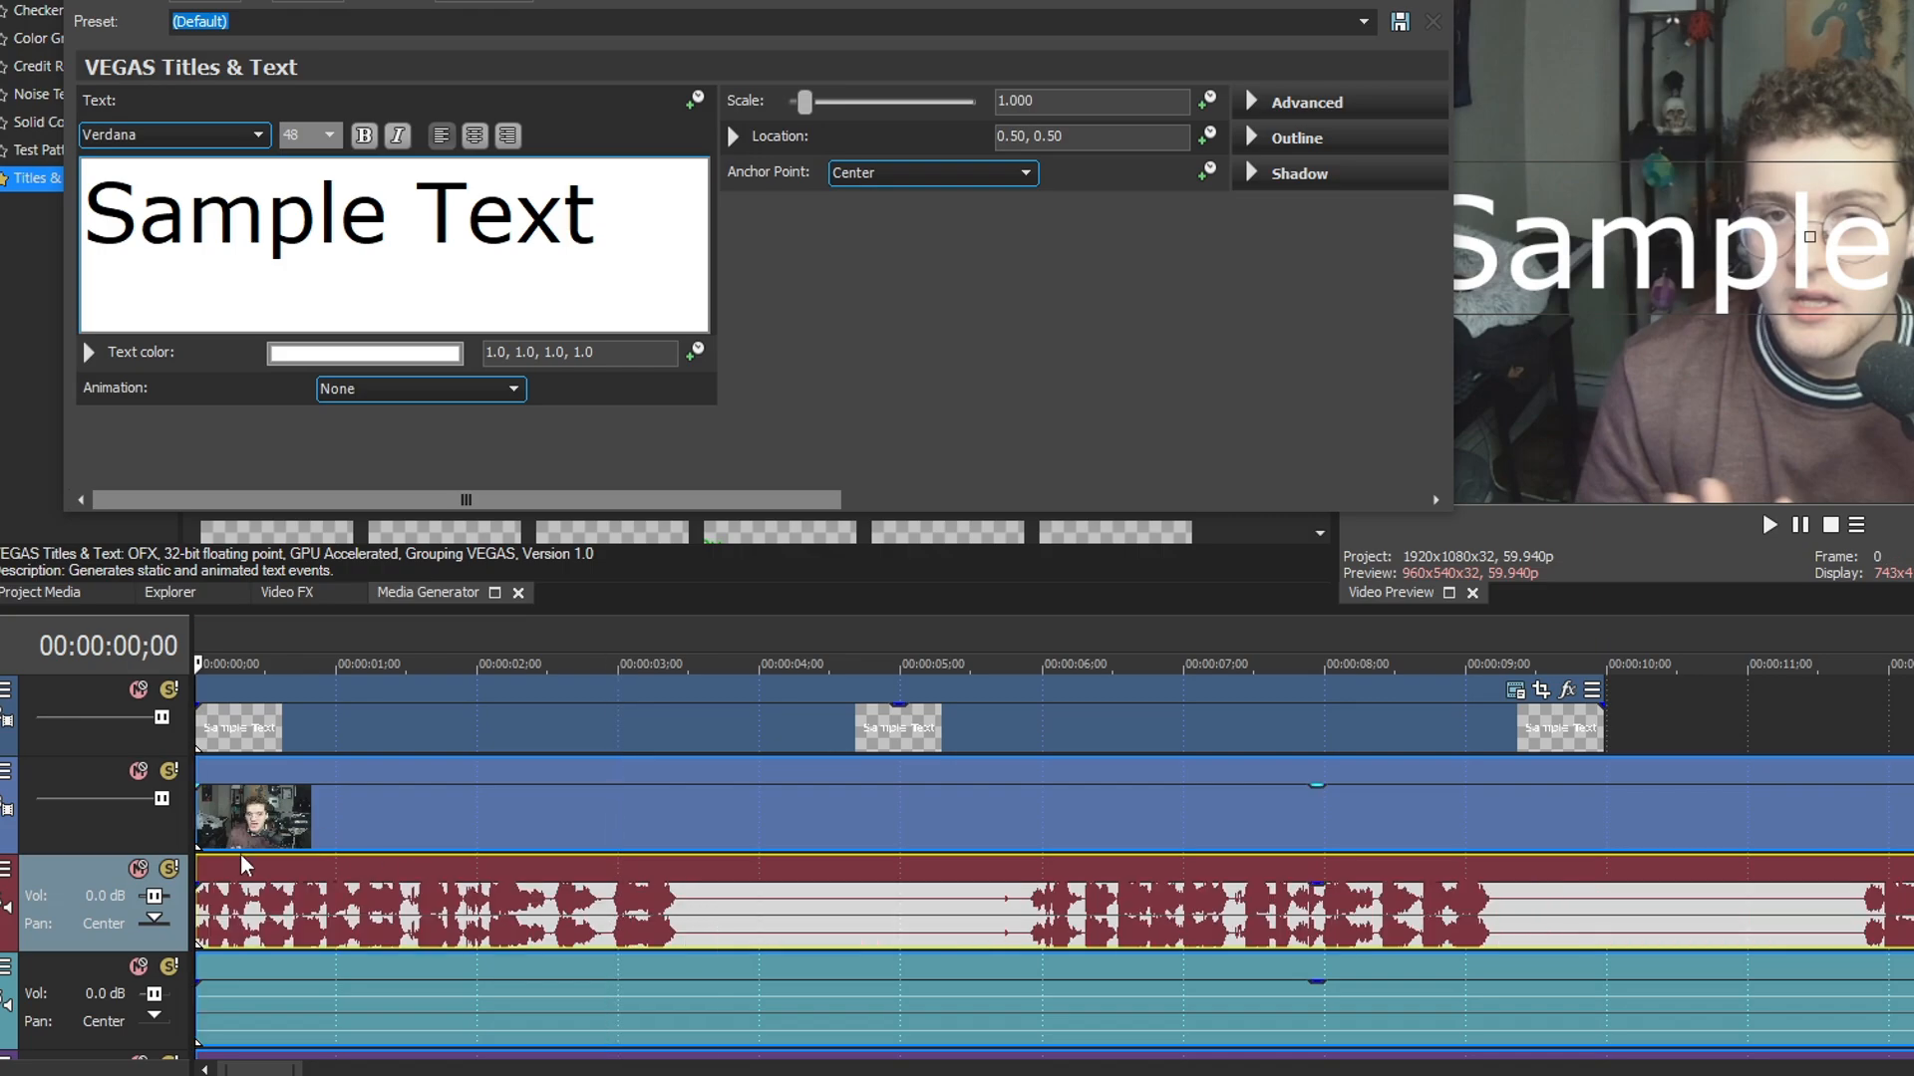
{"action": "left_click", "coordinate": [678, 909]}
{"action": "key", "text": "s"}
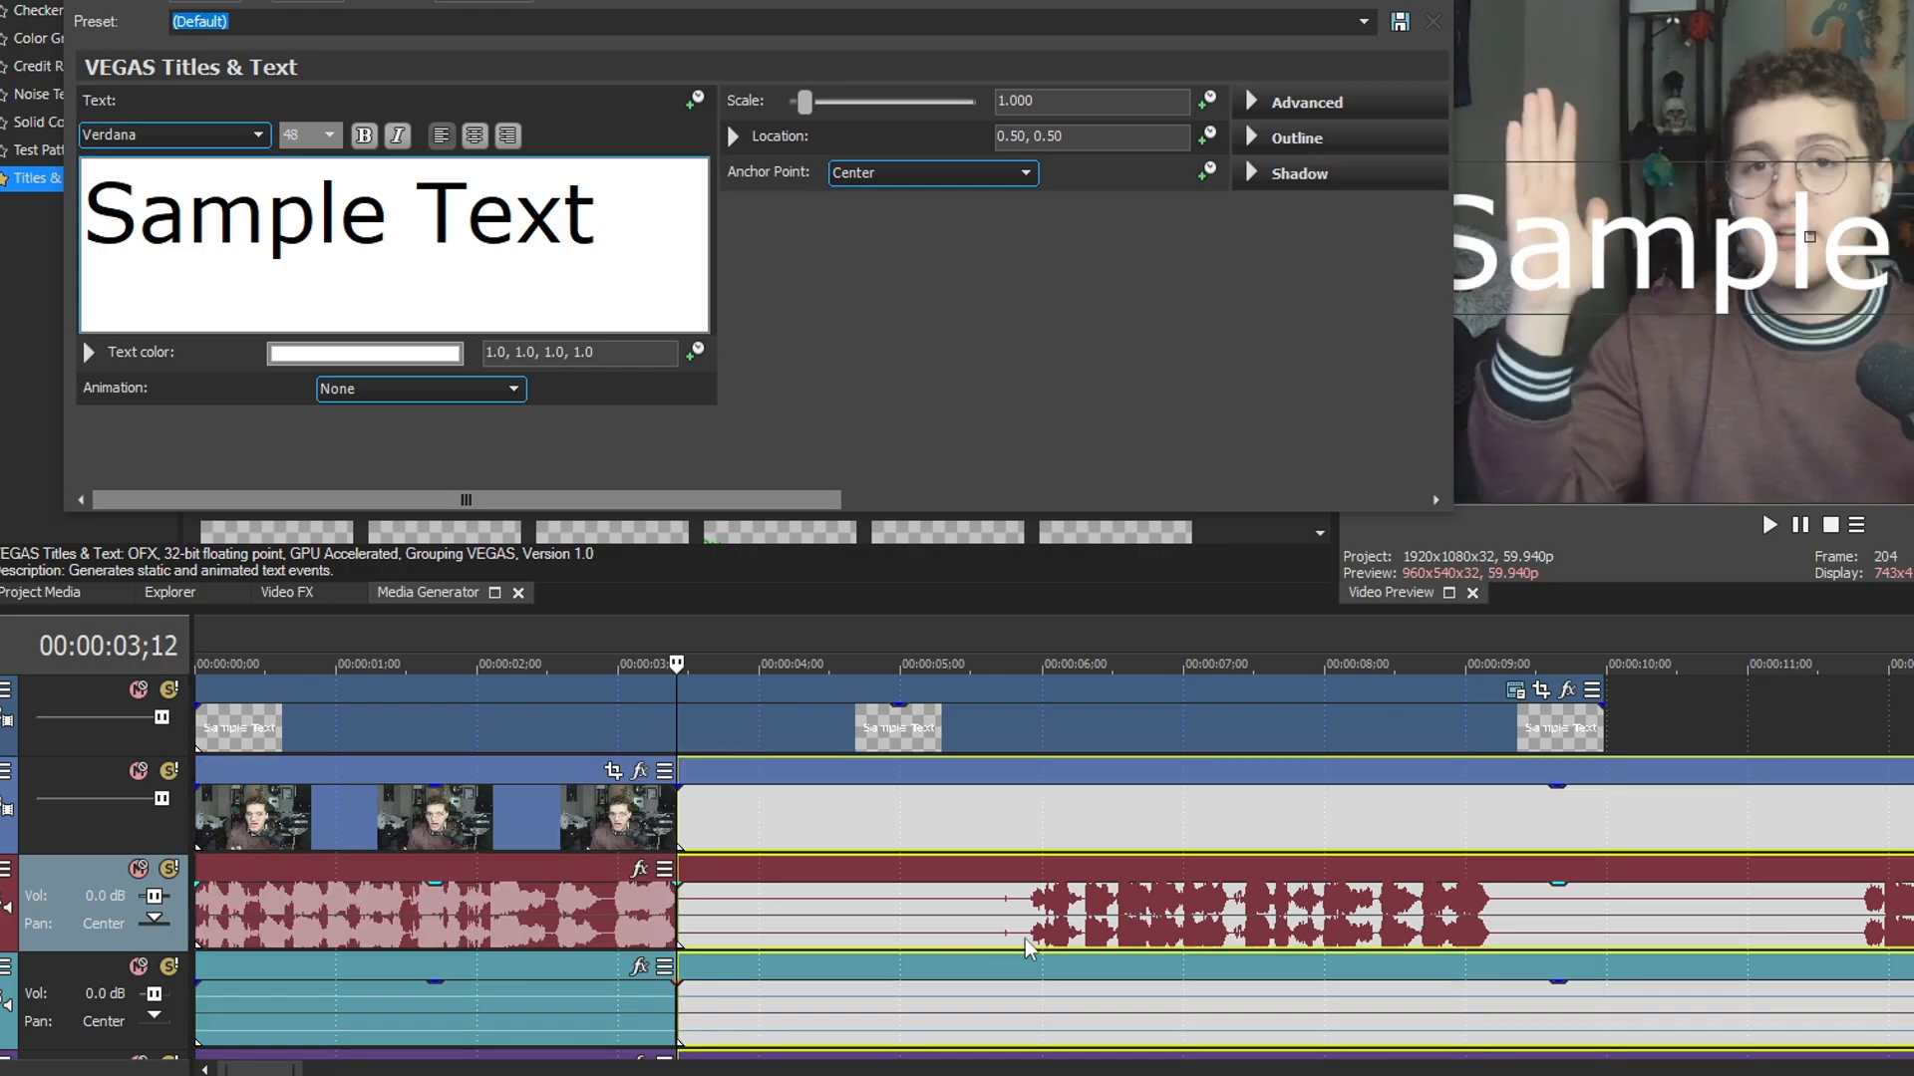
{"action": "left_click", "coordinate": [1032, 909]}
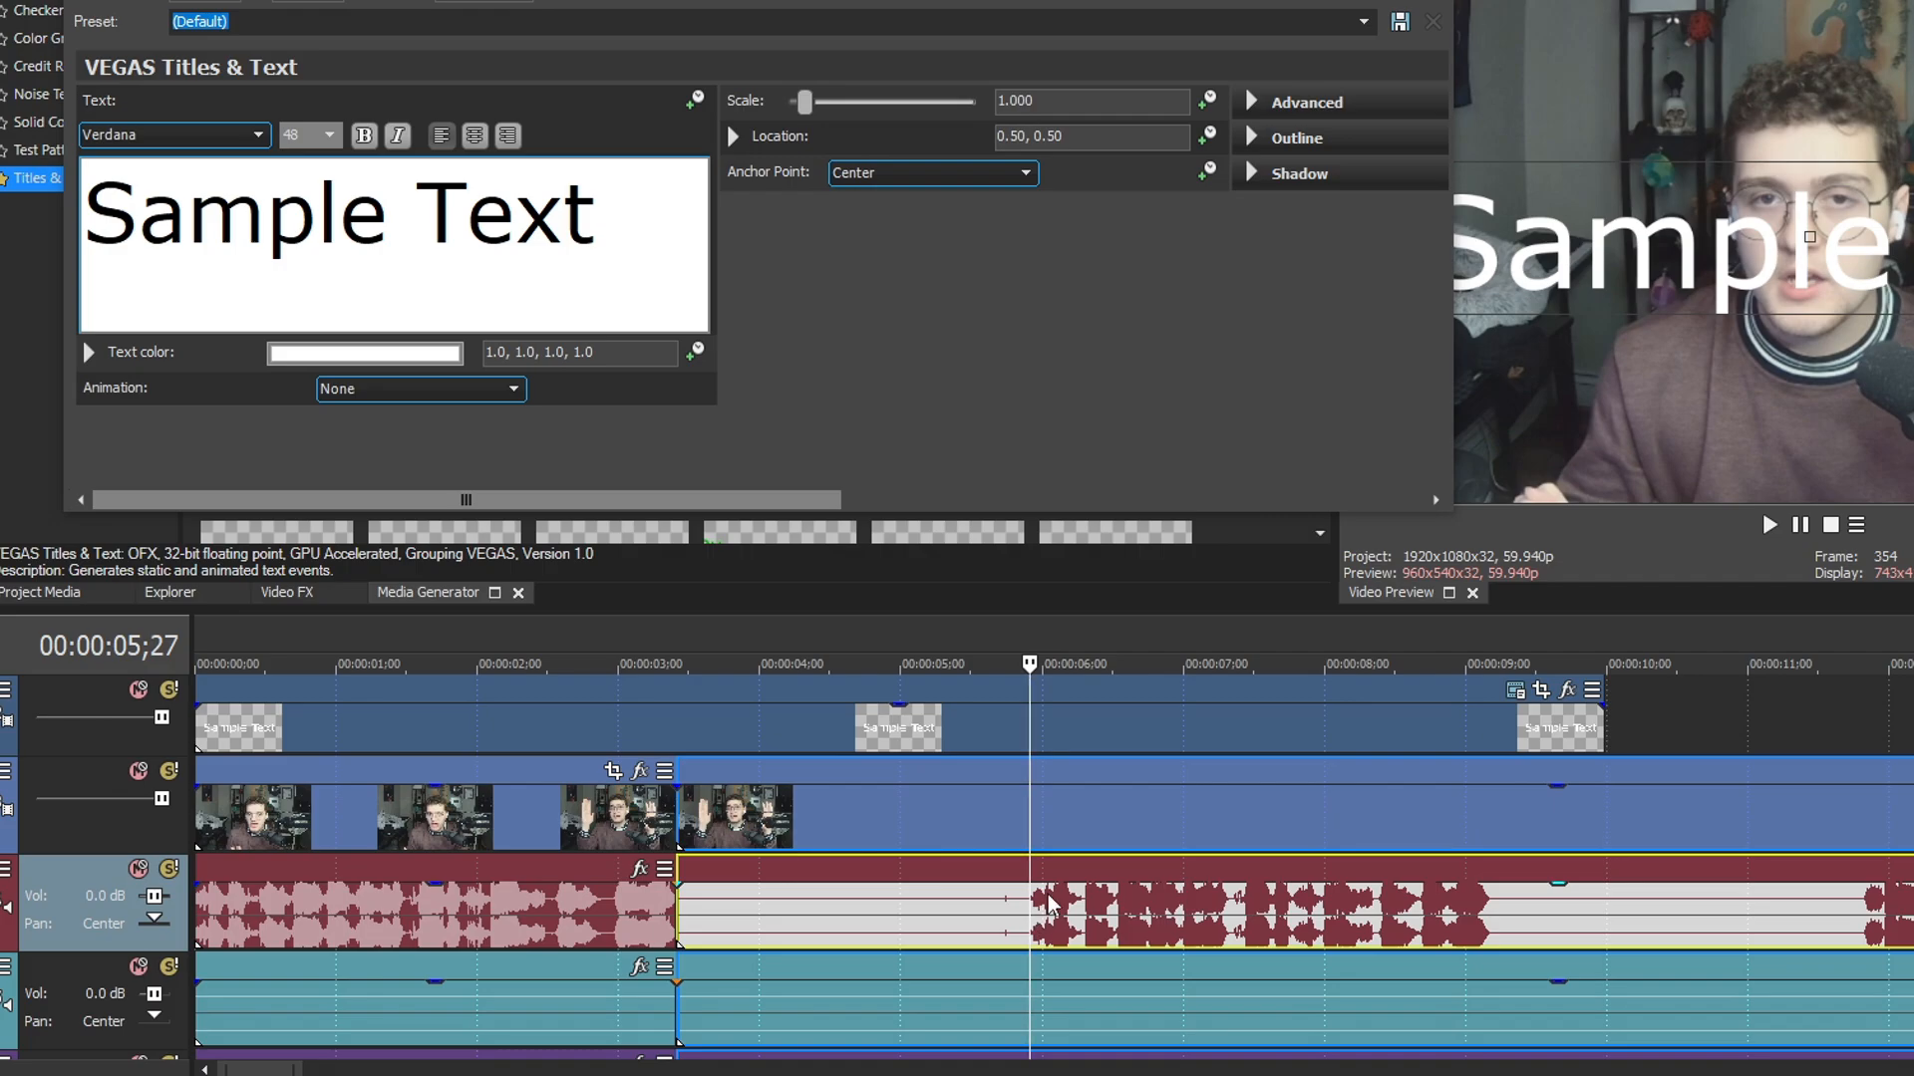
{"action": "key", "text": "s"}
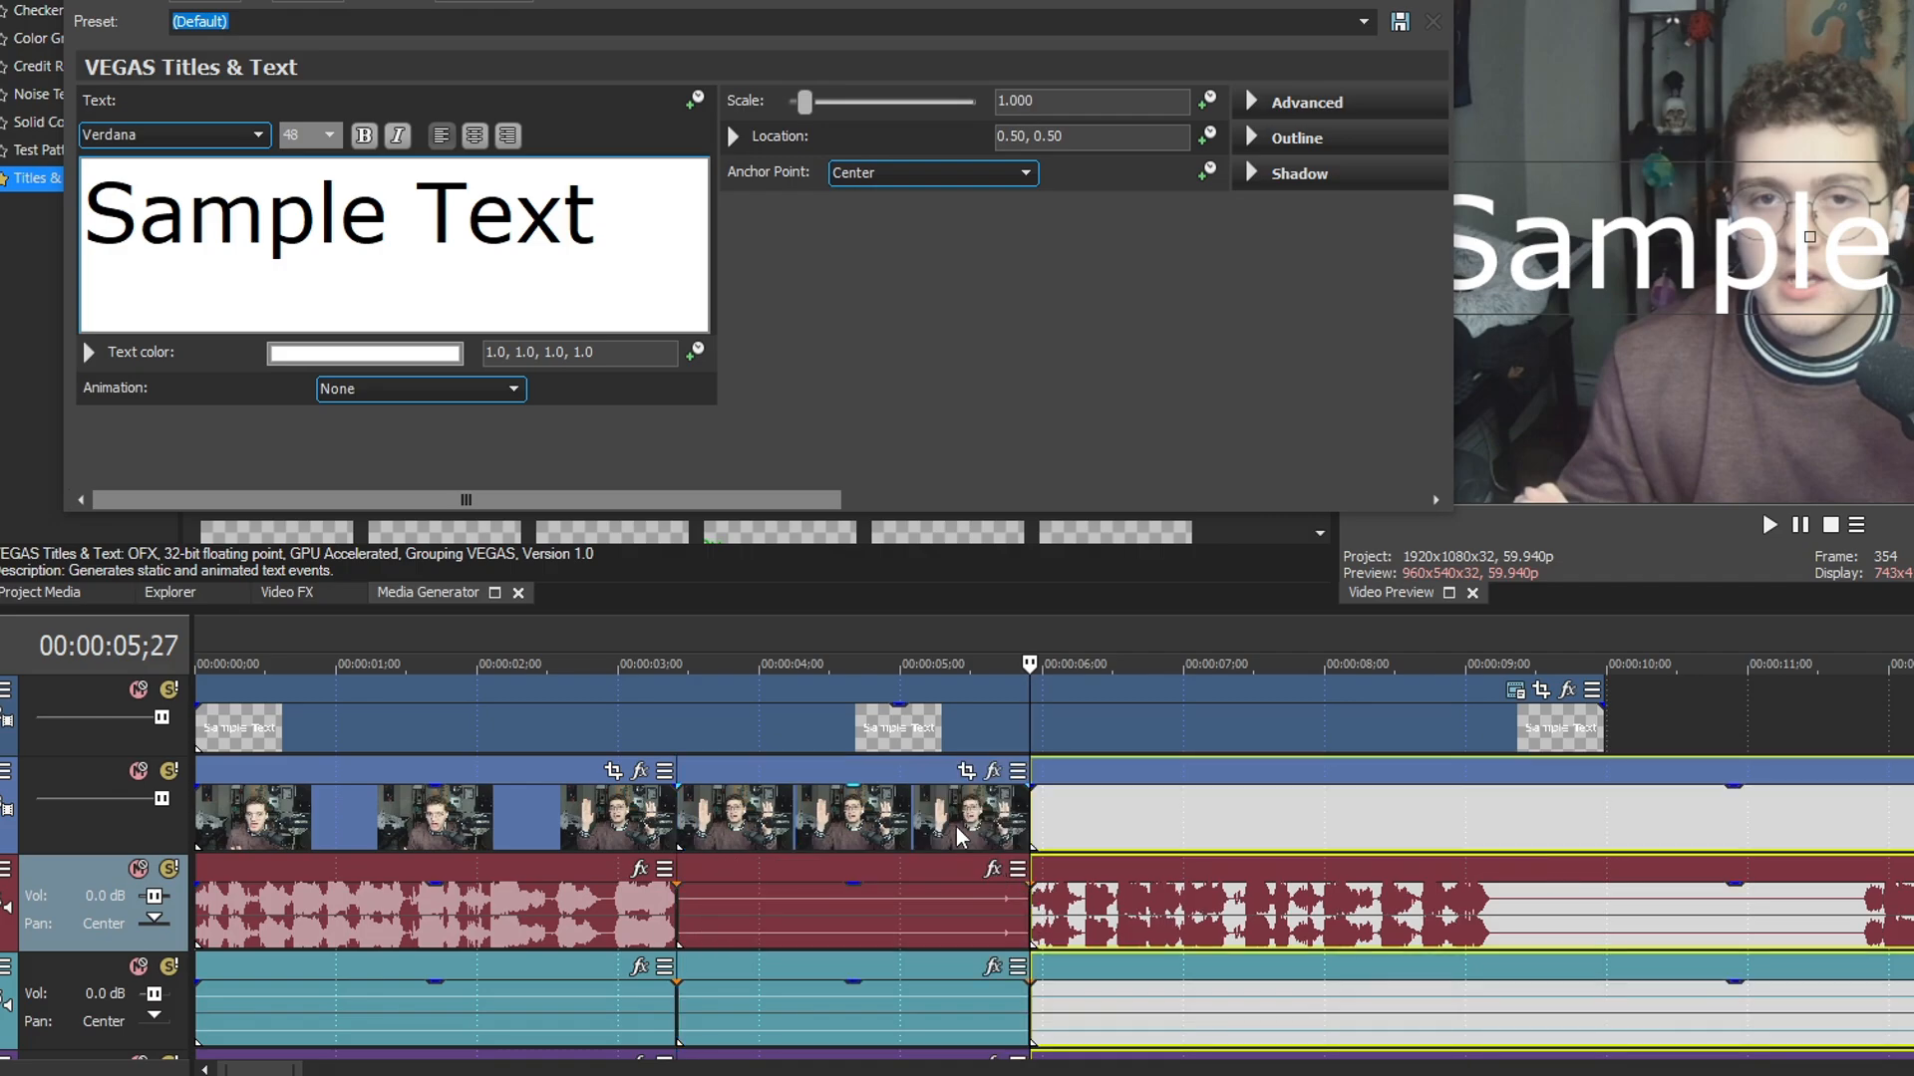
Delete the silent event between the two splits, with Auto Ripple turned on to close the gap.
{"action": "left_click", "coordinate": [959, 835]}
{"action": "key", "text": "Delete"}
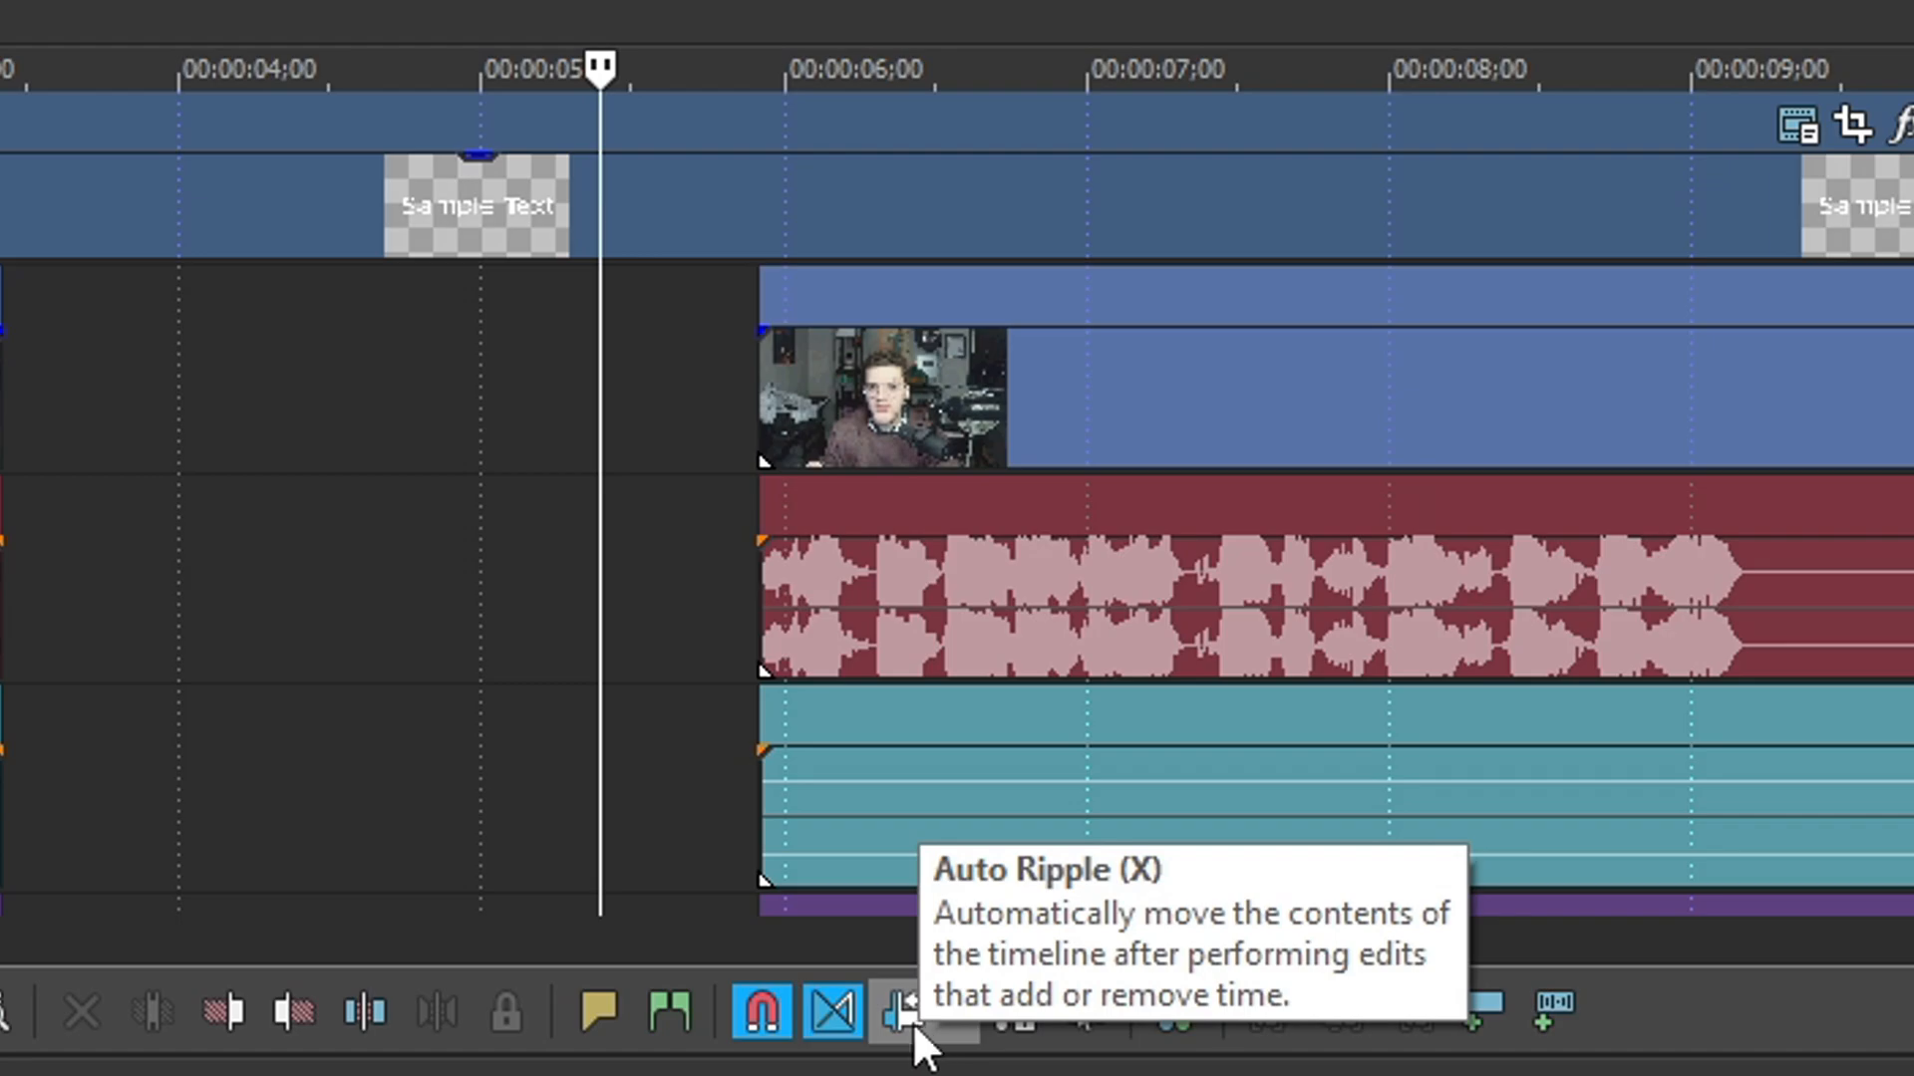
{"action": "left_click", "coordinate": [1127, 633]}
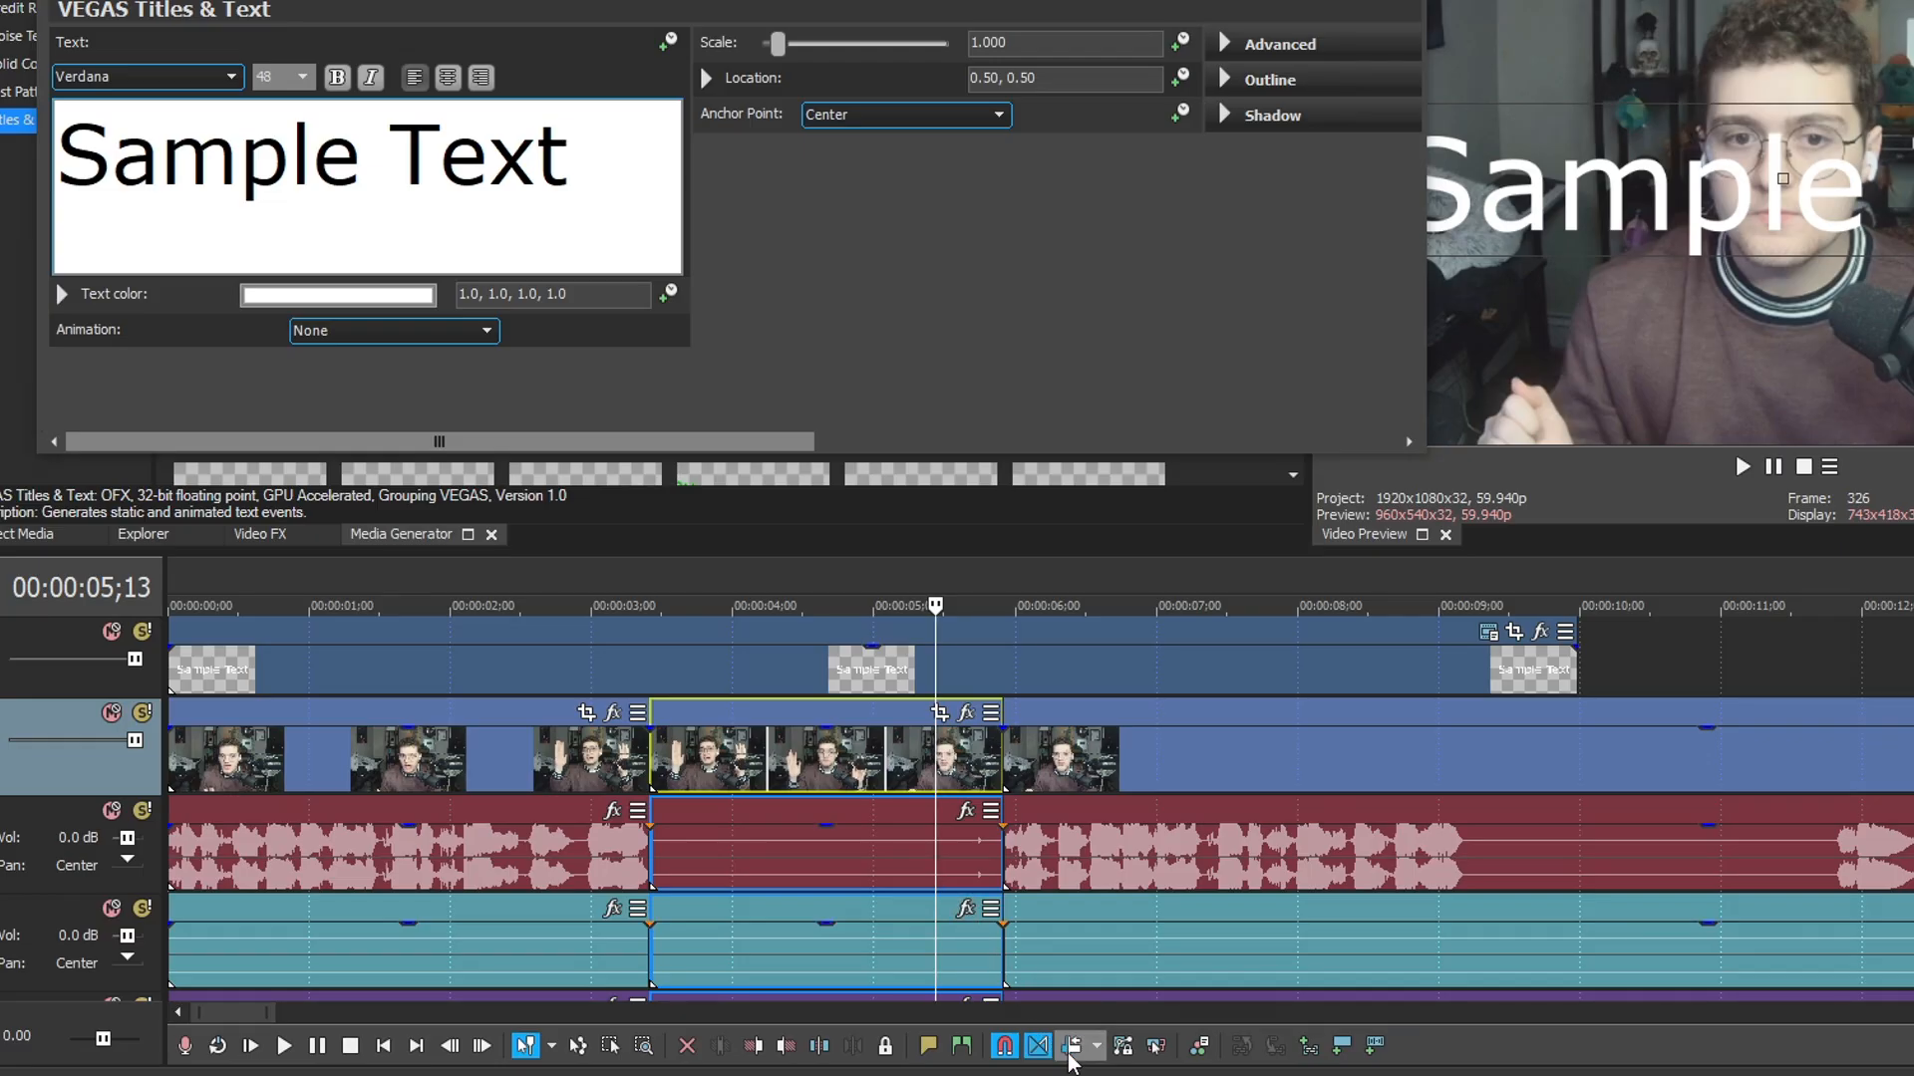
{"action": "left_click", "coordinate": [1069, 1051]}
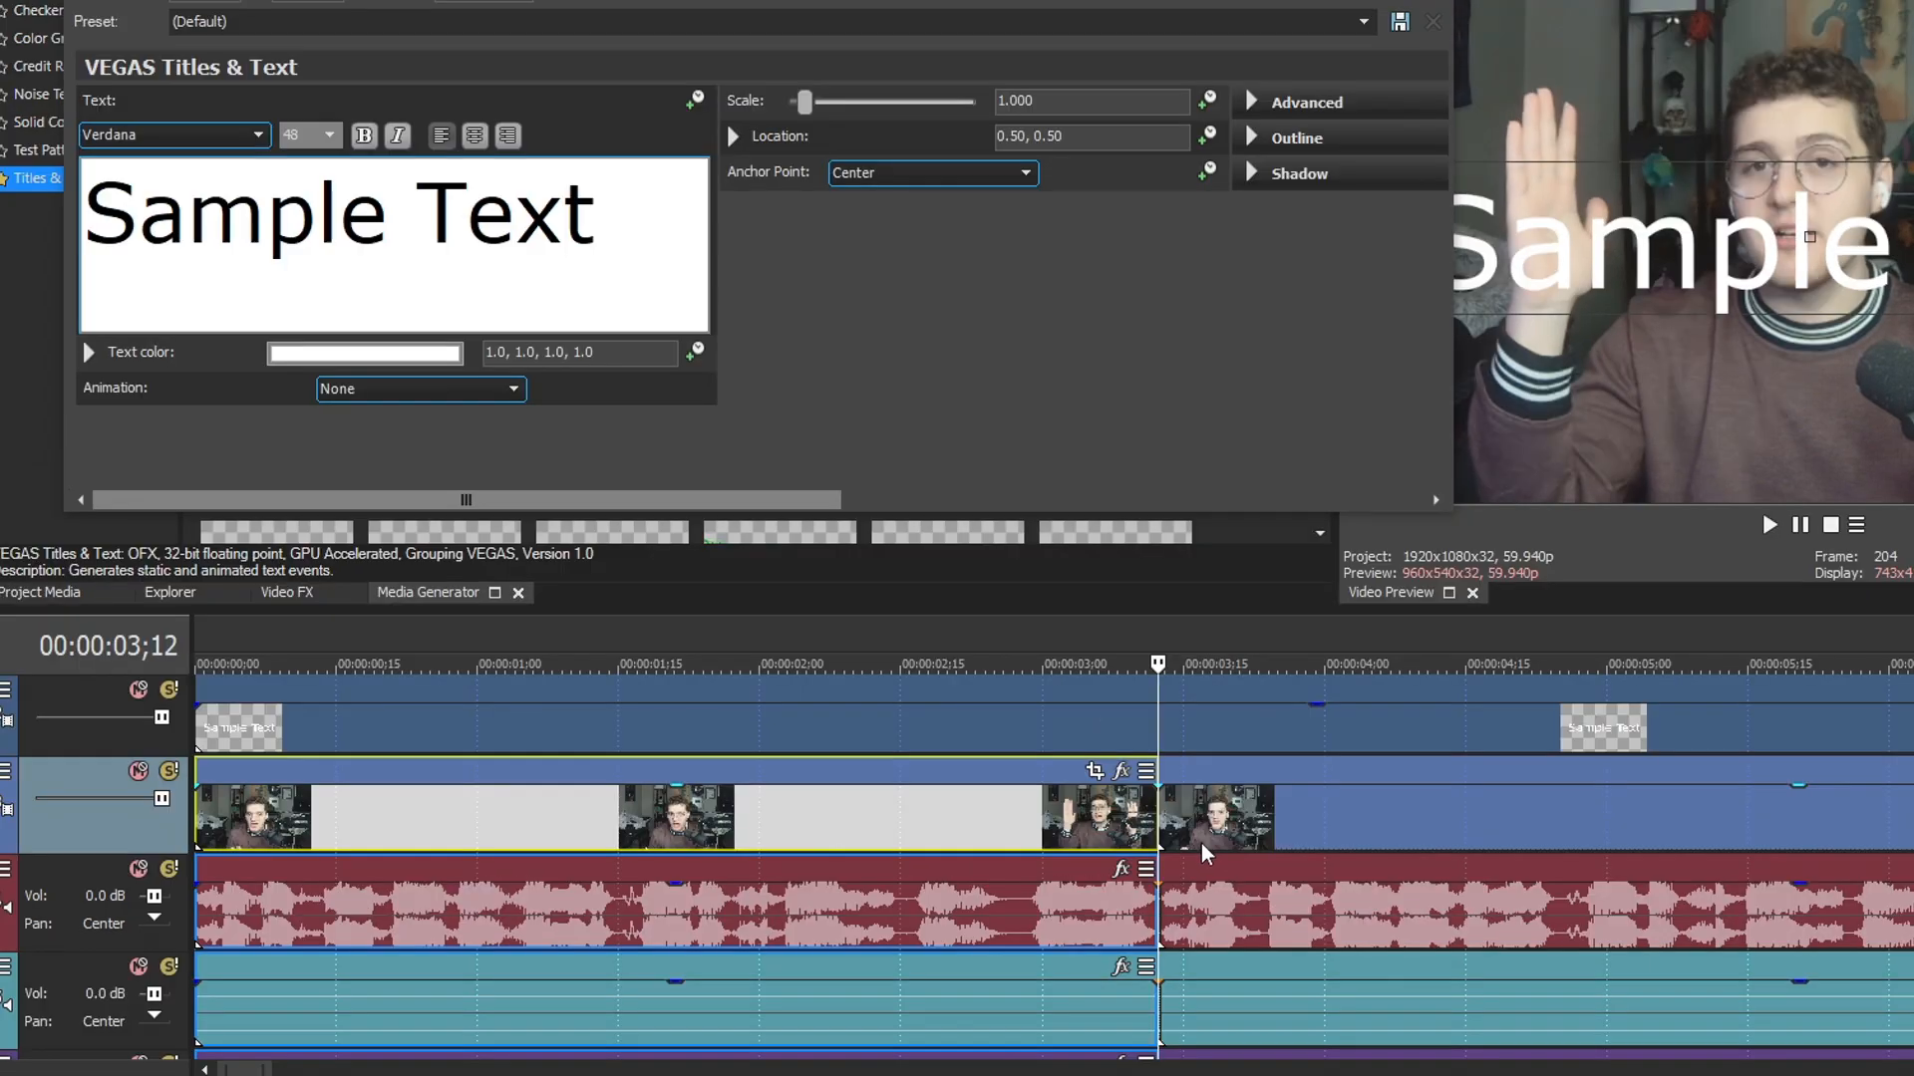
Split the footage at 00:00:06;19 and again at the end of the silent pause that follows.
{"action": "scroll", "coordinate": [1148, 835], "scroll_direction": "down", "scroll_amount": 3}
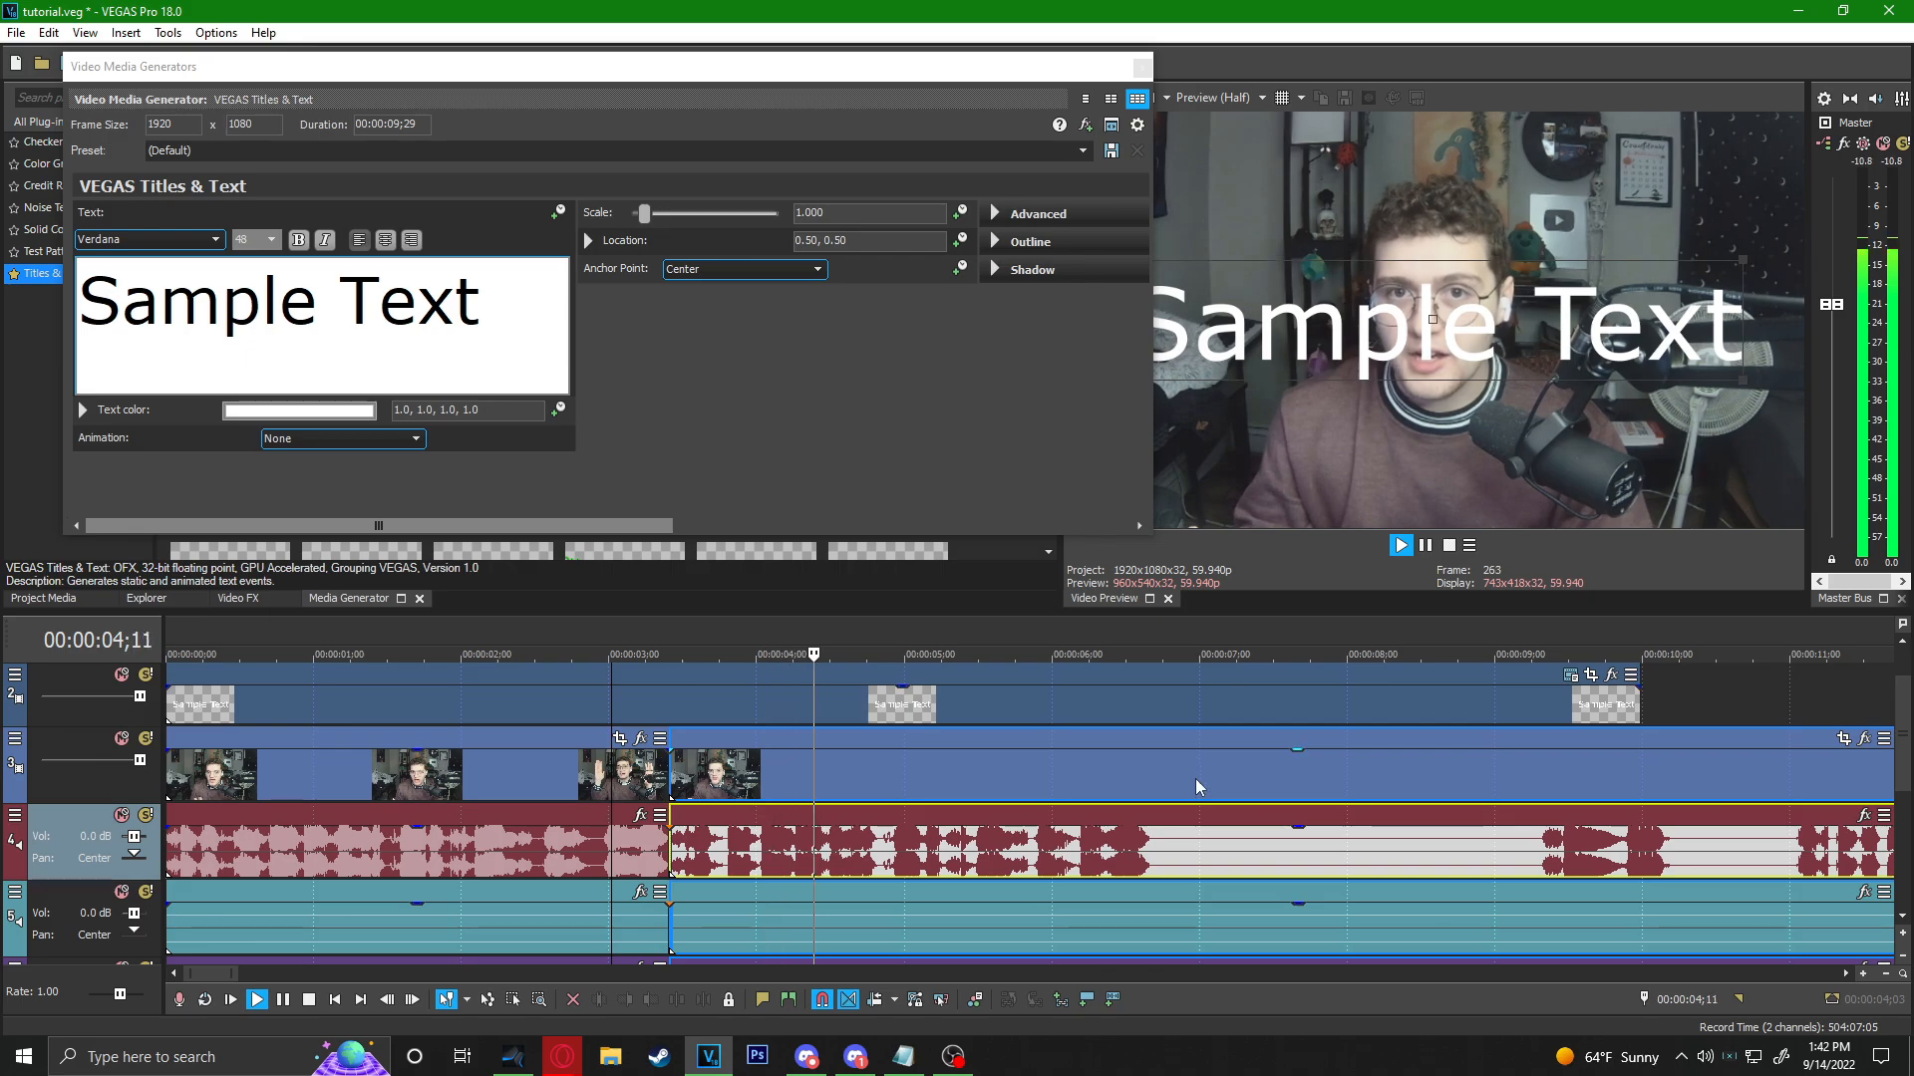
{"action": "left_click", "coordinate": [1150, 844]}
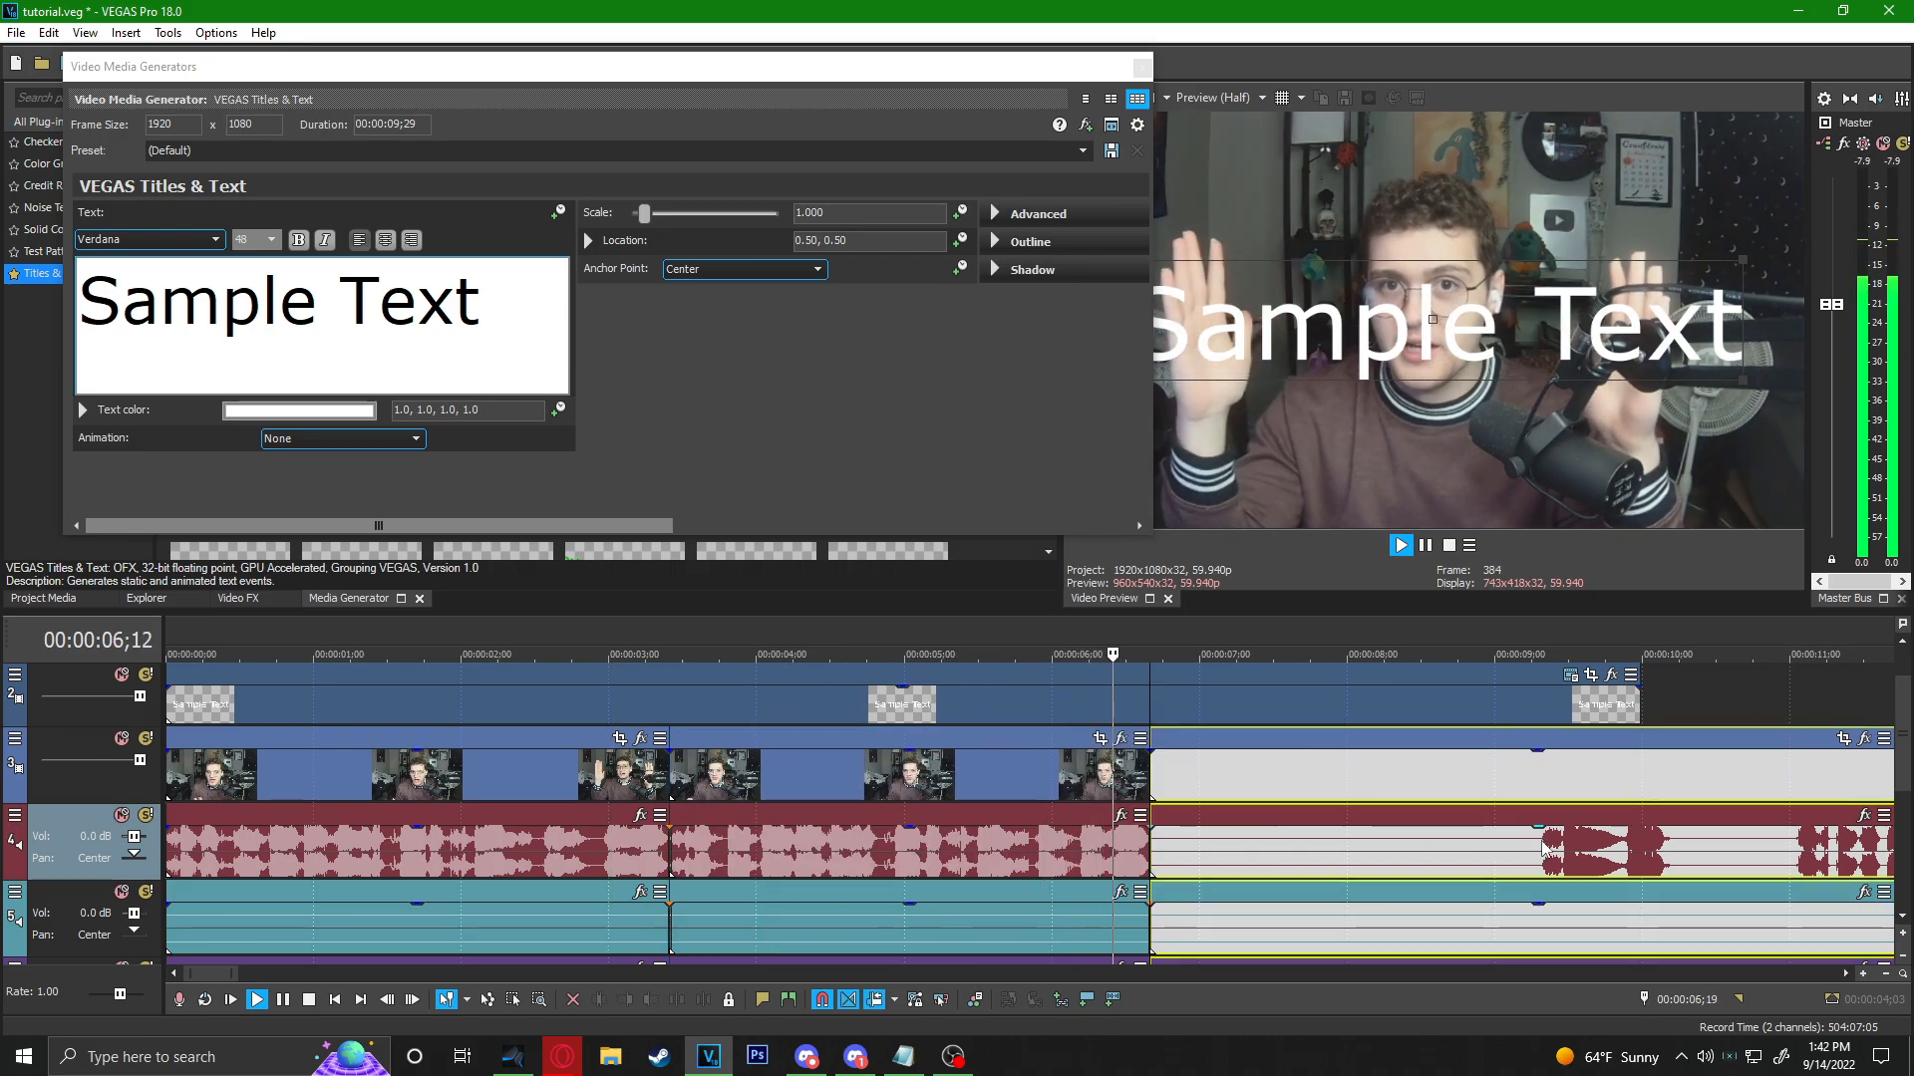
{"action": "key", "text": "ctrl+v"}
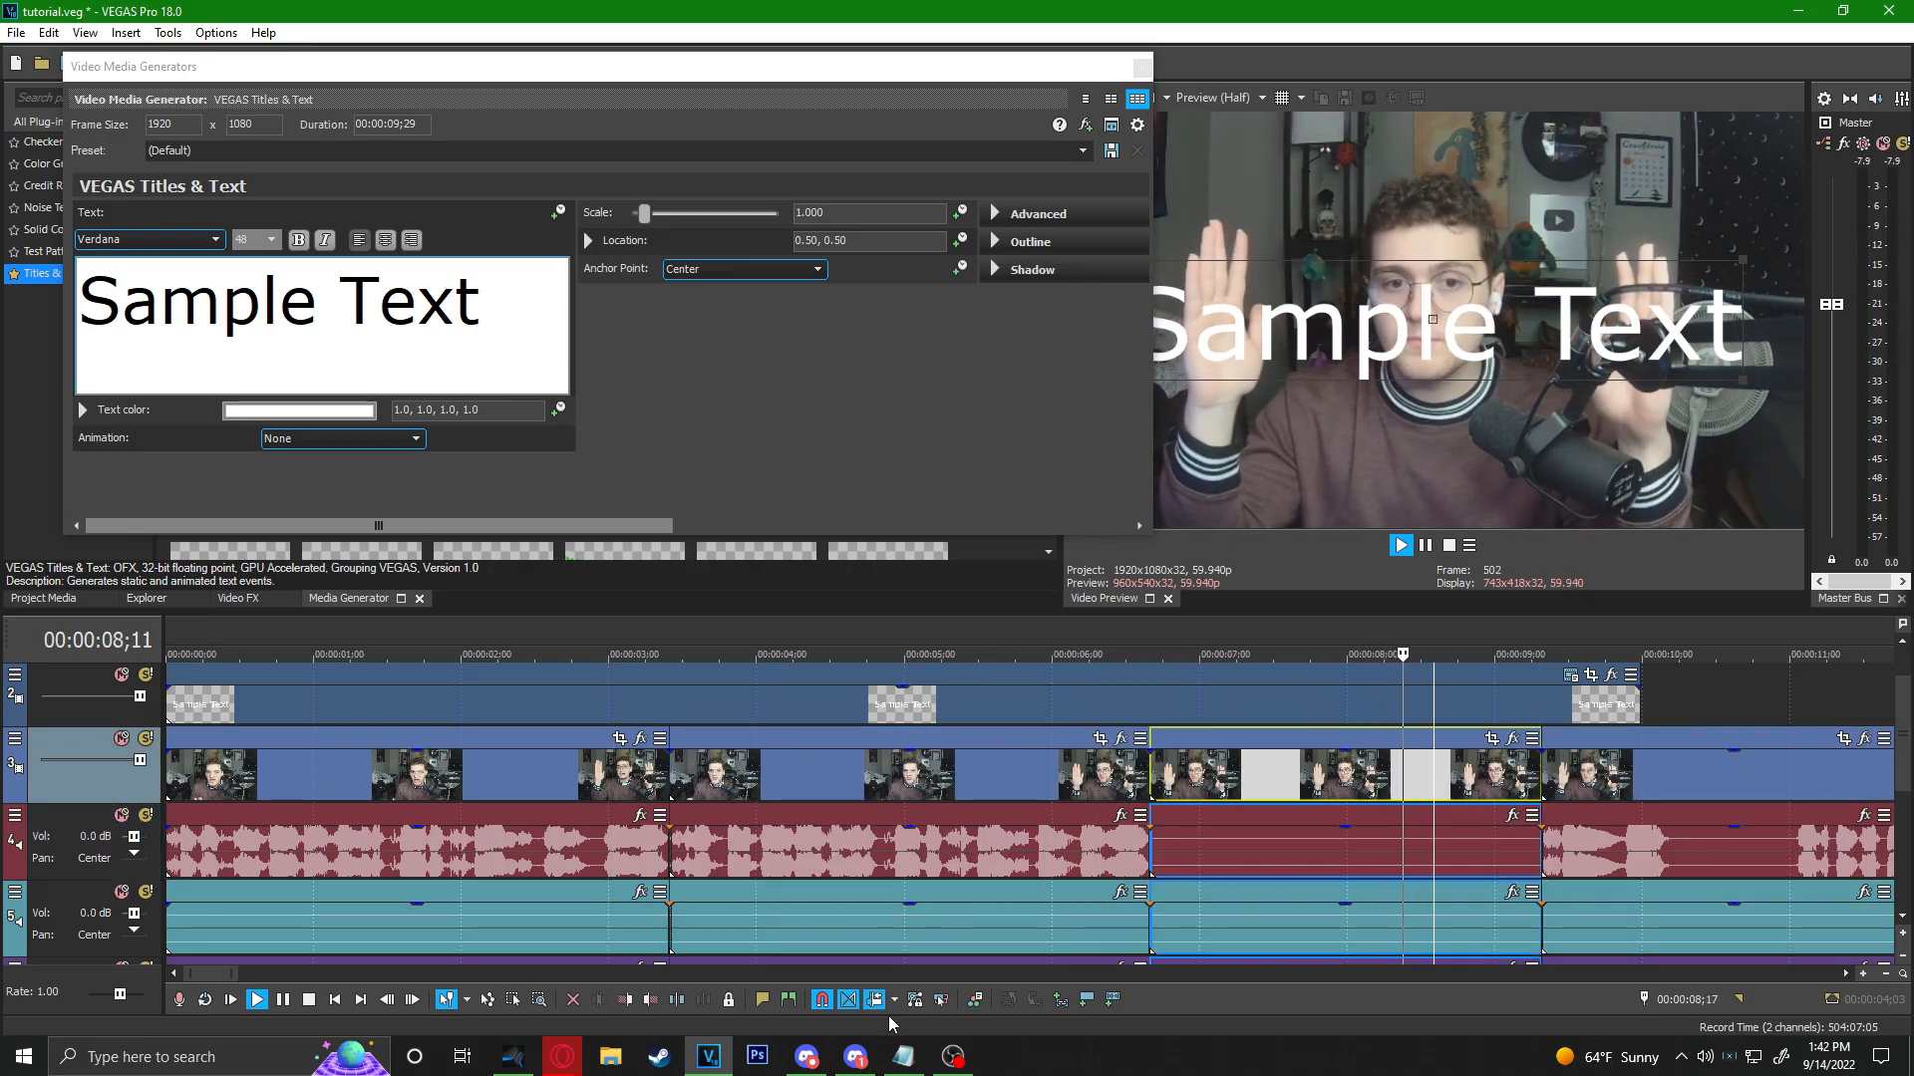
Select the events on either side of the 00:00:06;19 split and play the footage.
{"action": "left_click", "coordinate": [1113, 775]}
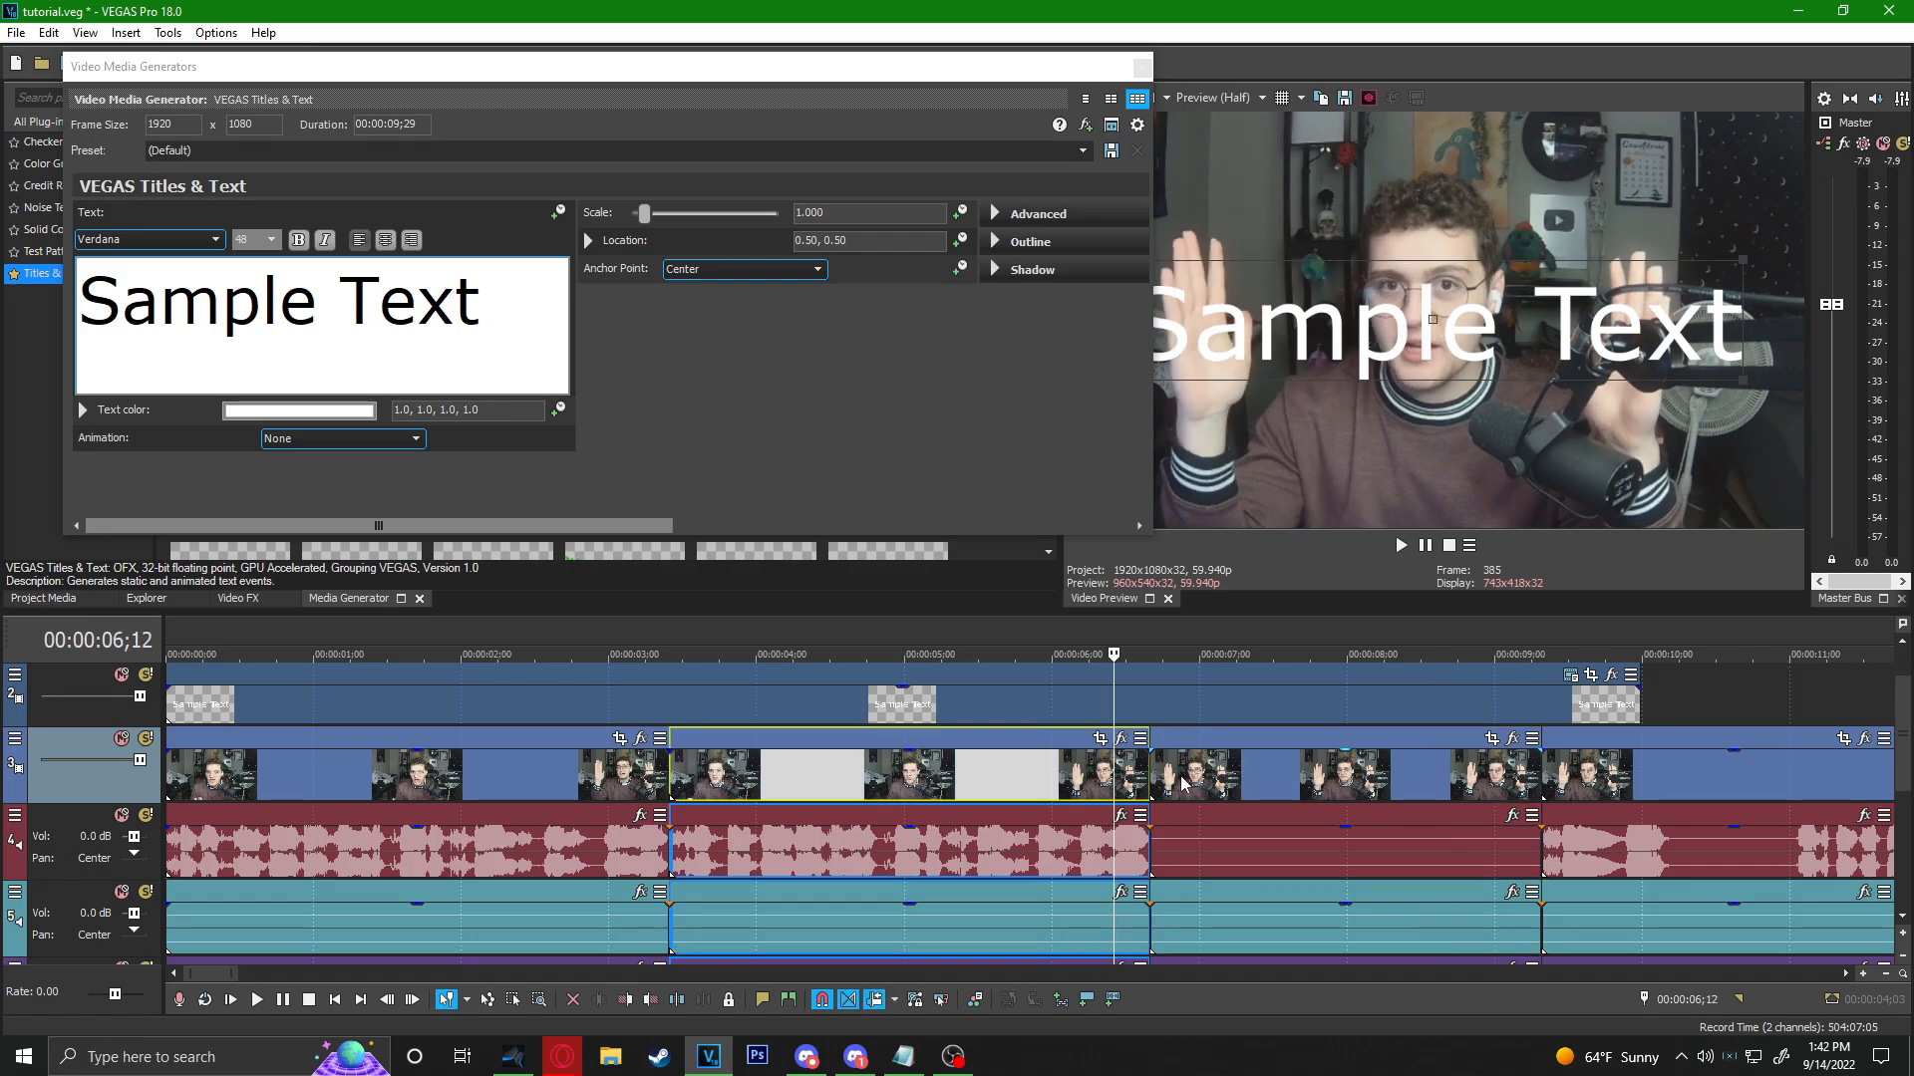
{"action": "left_click", "coordinate": [1181, 781]}
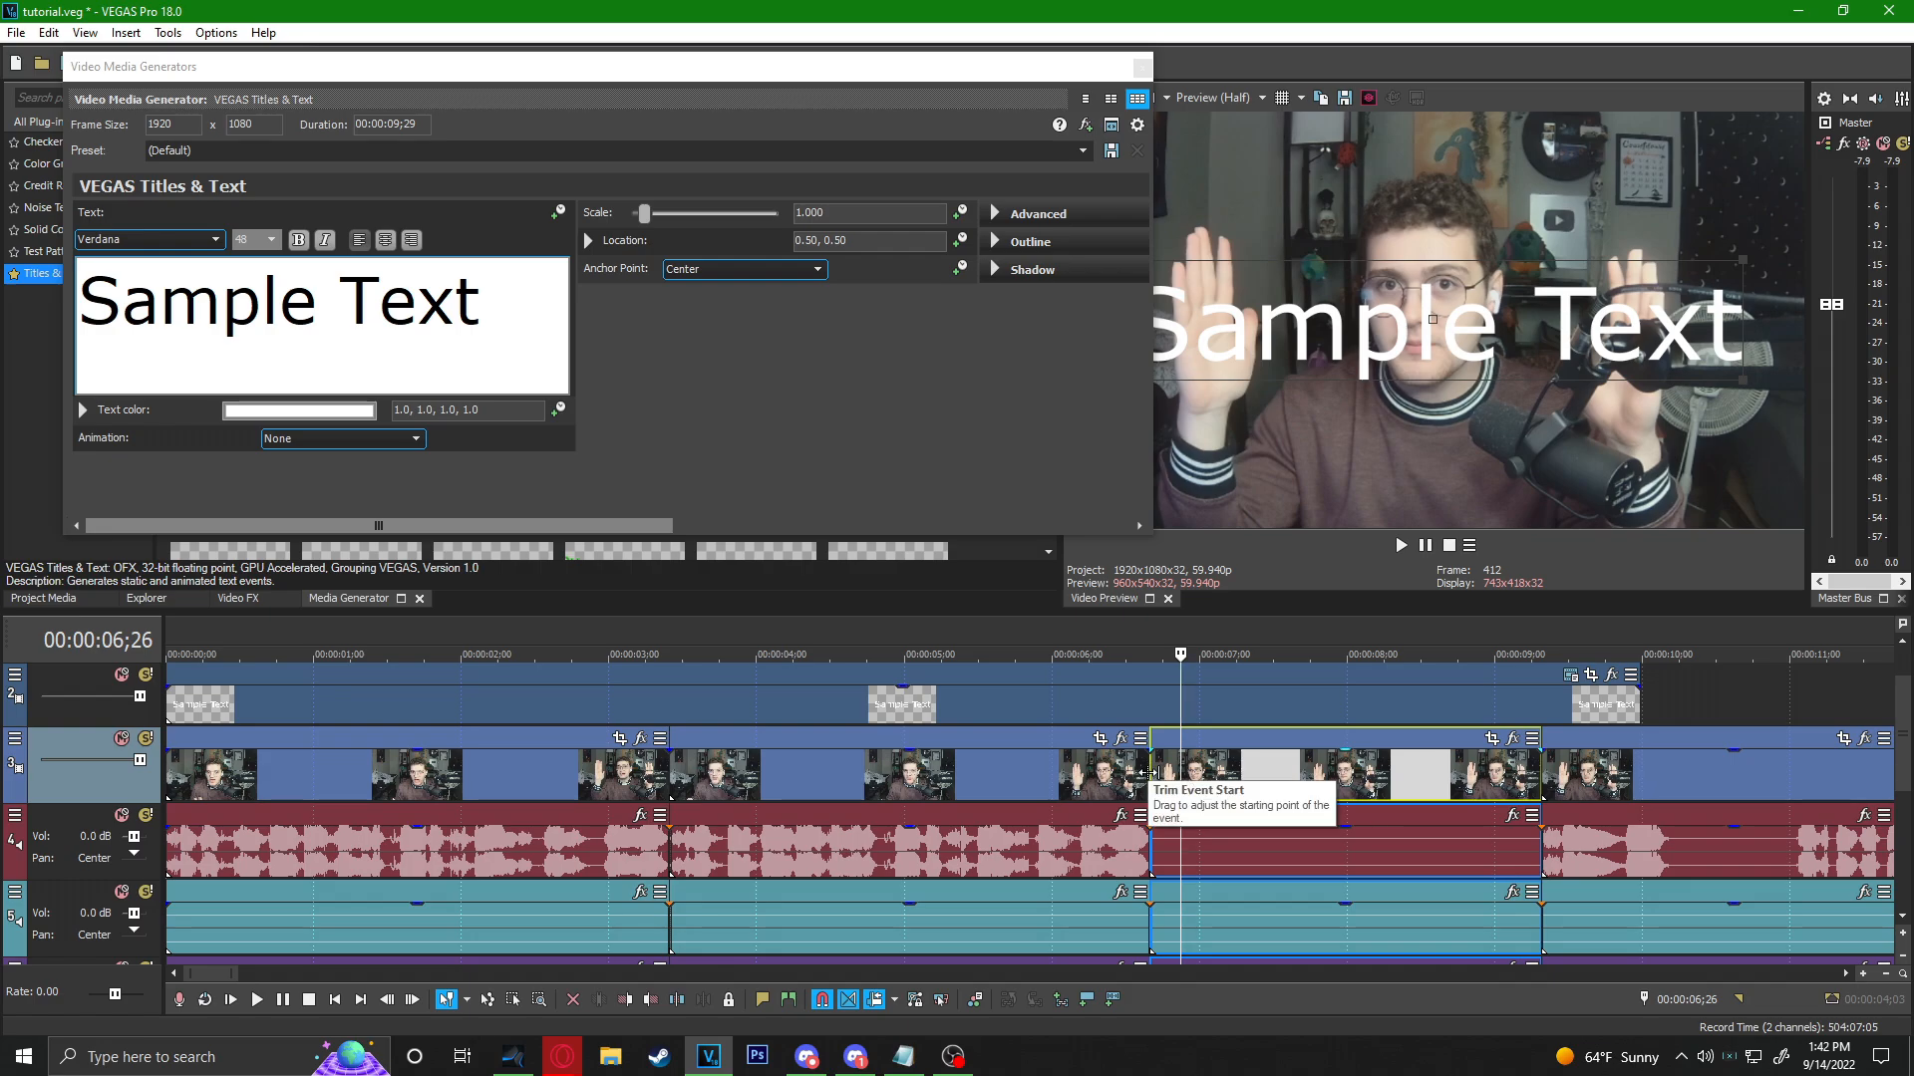
{"action": "key", "text": "space"}
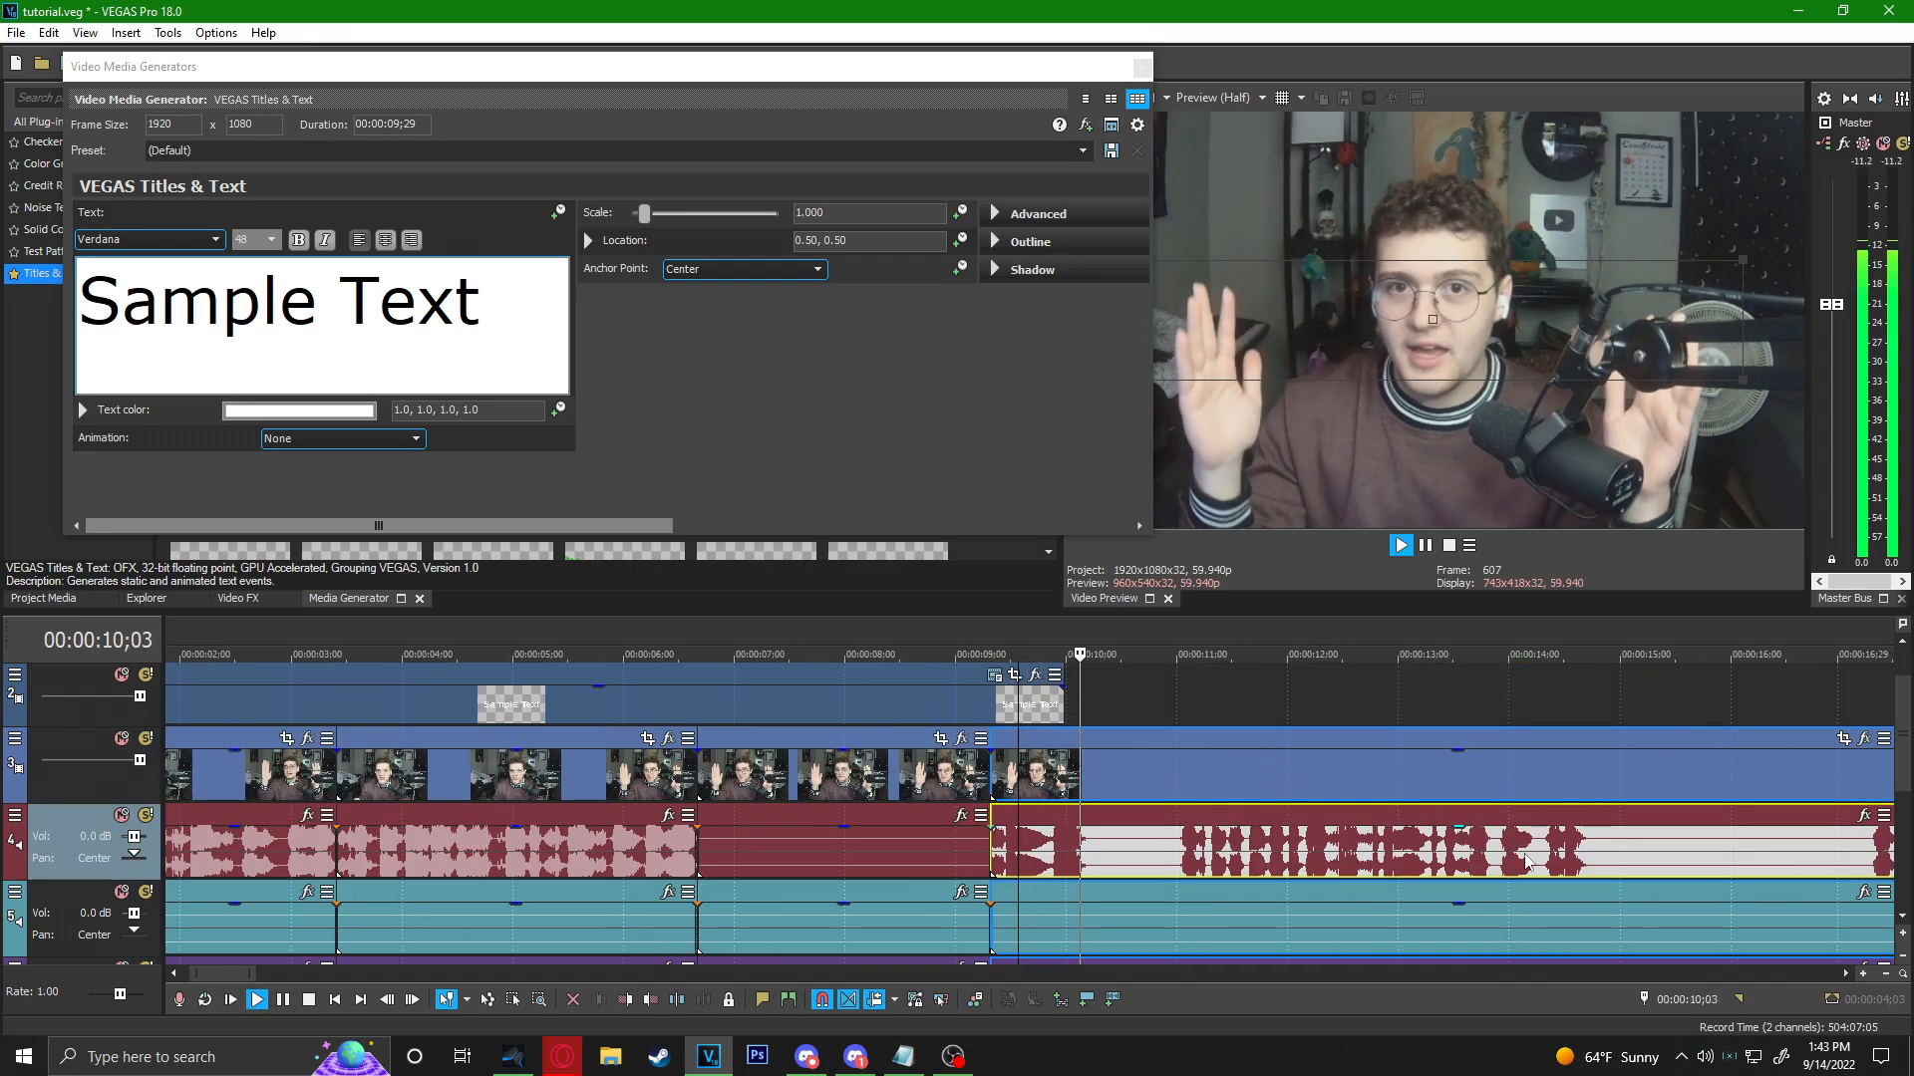
Split the footage at 00:00:14;20 where the pause begins, and trim the silence that follows so the speech closes the gap.
{"action": "left_click", "coordinate": [1528, 855]}
{"action": "scroll", "coordinate": [1091, 860], "scroll_direction": "down", "scroll_amount": 1}
{"action": "scroll", "coordinate": [1089, 859], "scroll_direction": "up", "scroll_amount": 1}
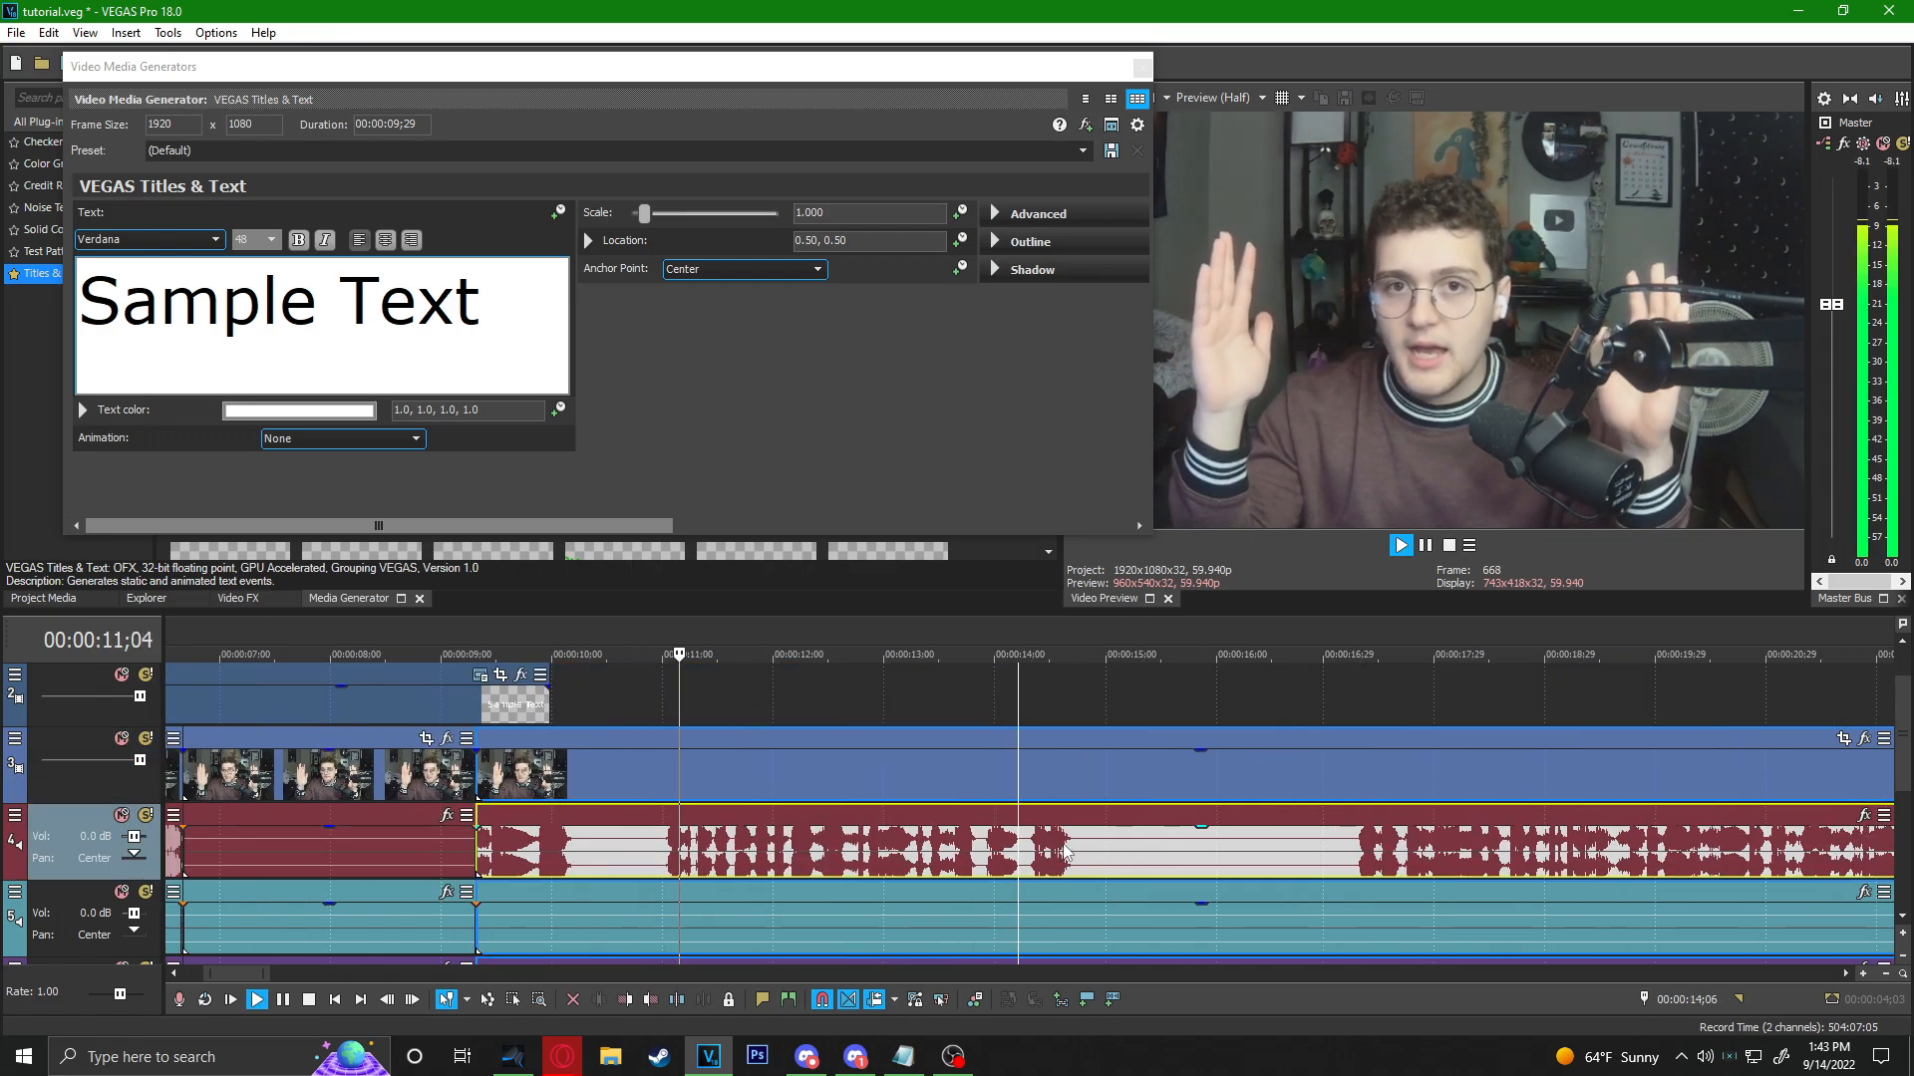
{"action": "left_click", "coordinate": [1071, 848]}
{"action": "key", "text": "s"}
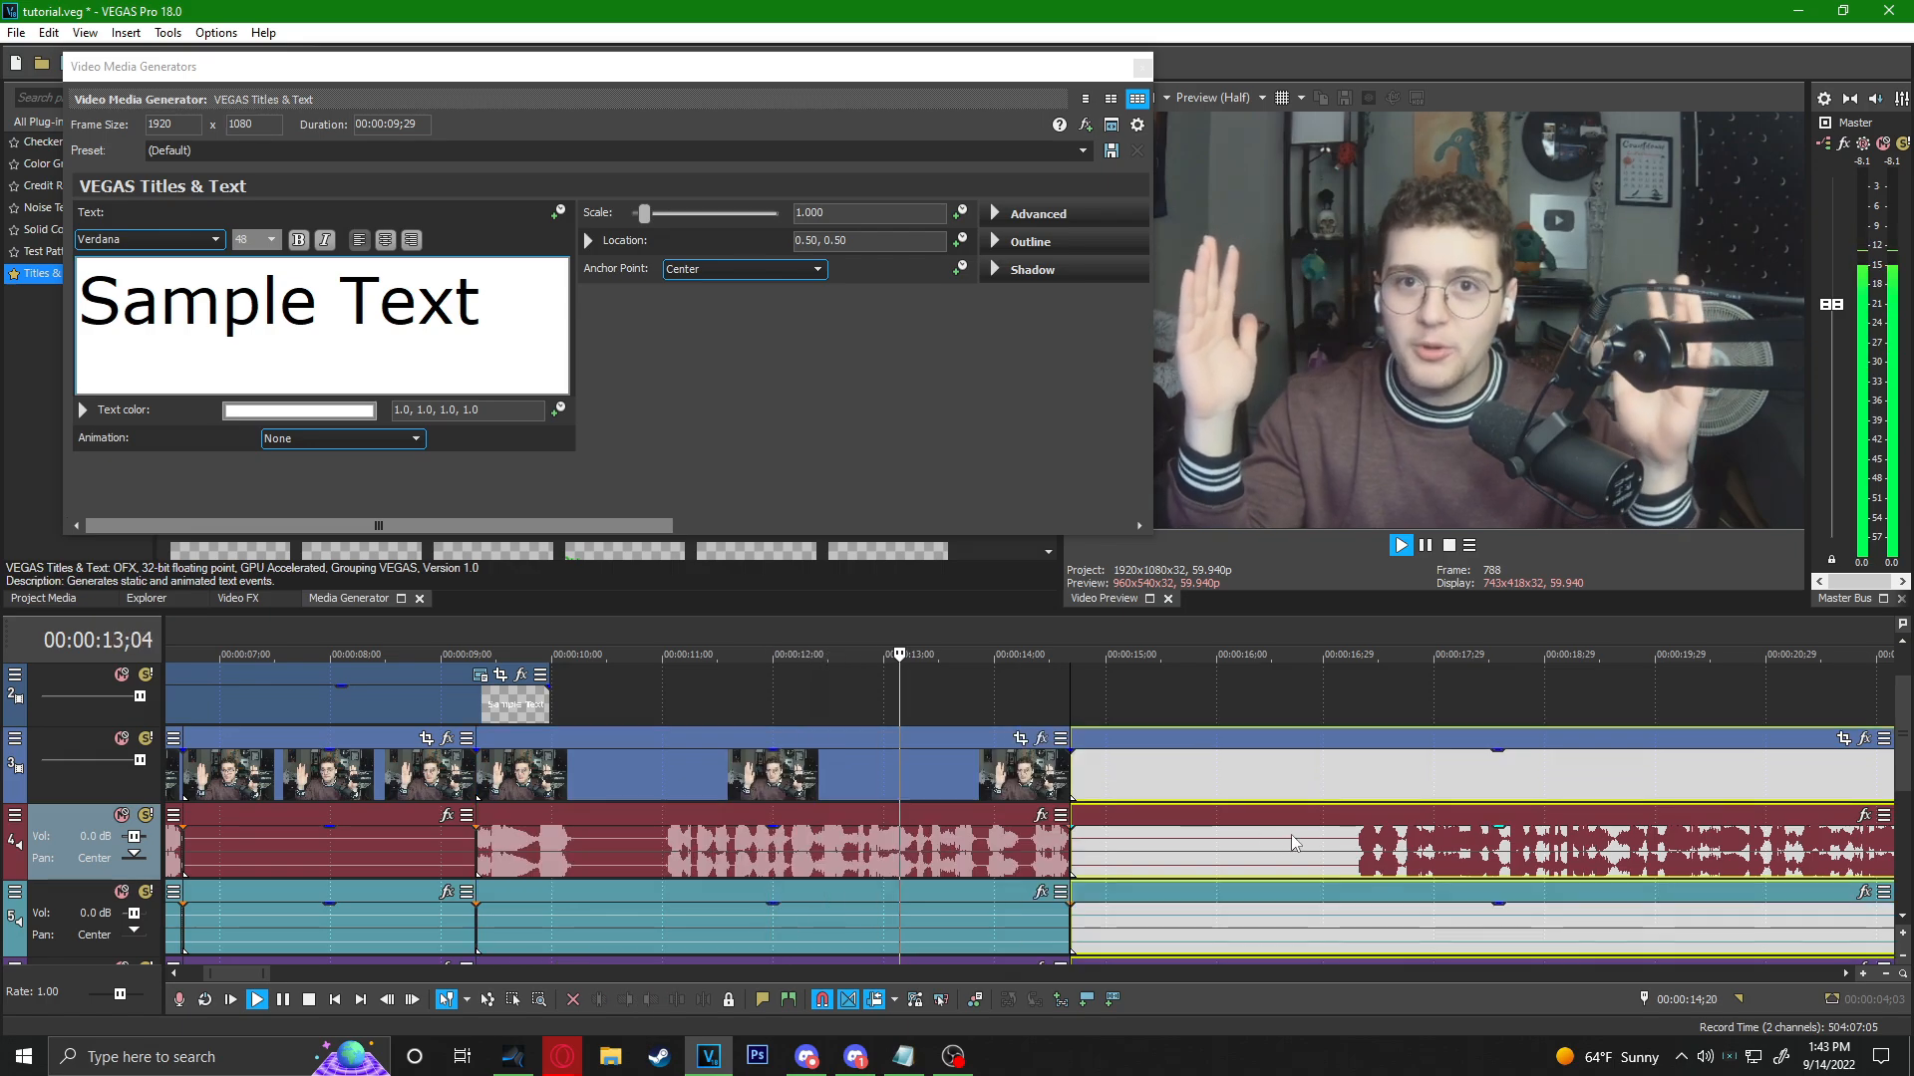
{"action": "left_click", "coordinate": [1359, 858]}
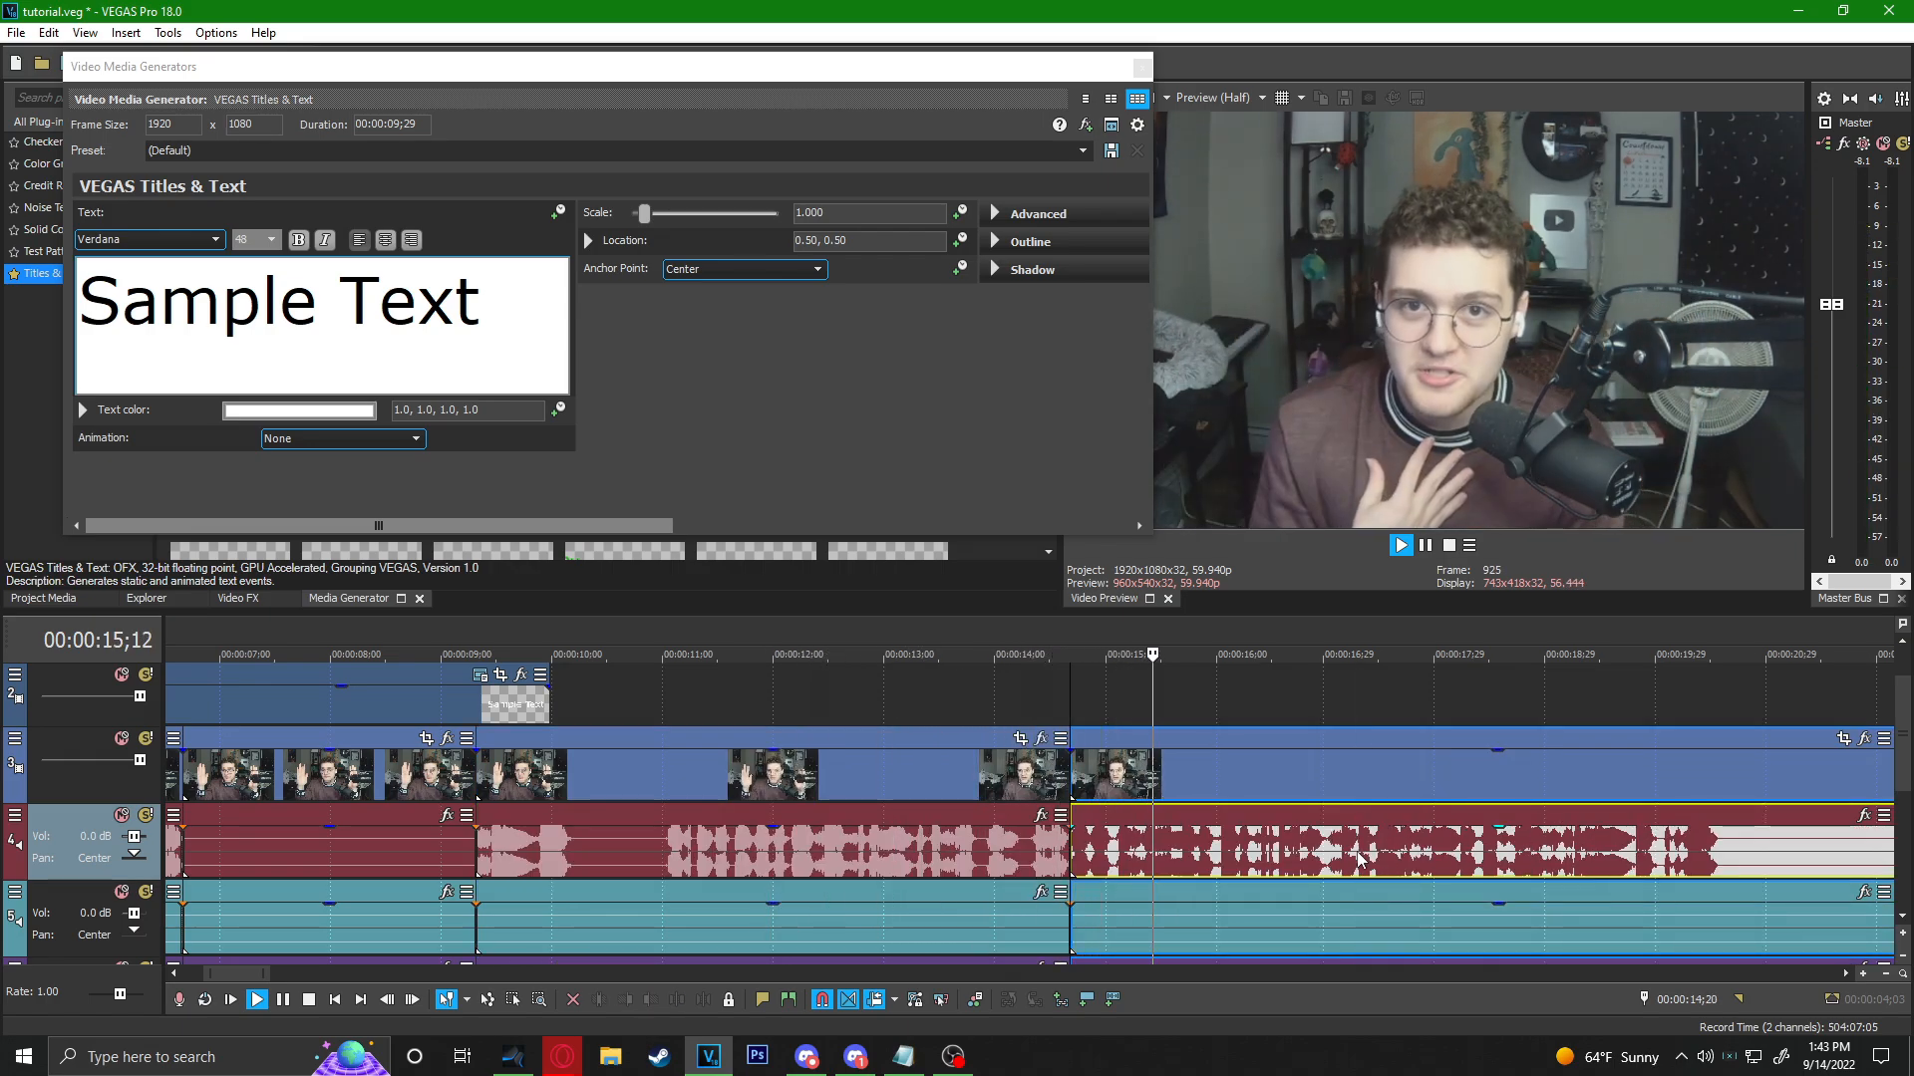
{"action": "key", "text": "space"}
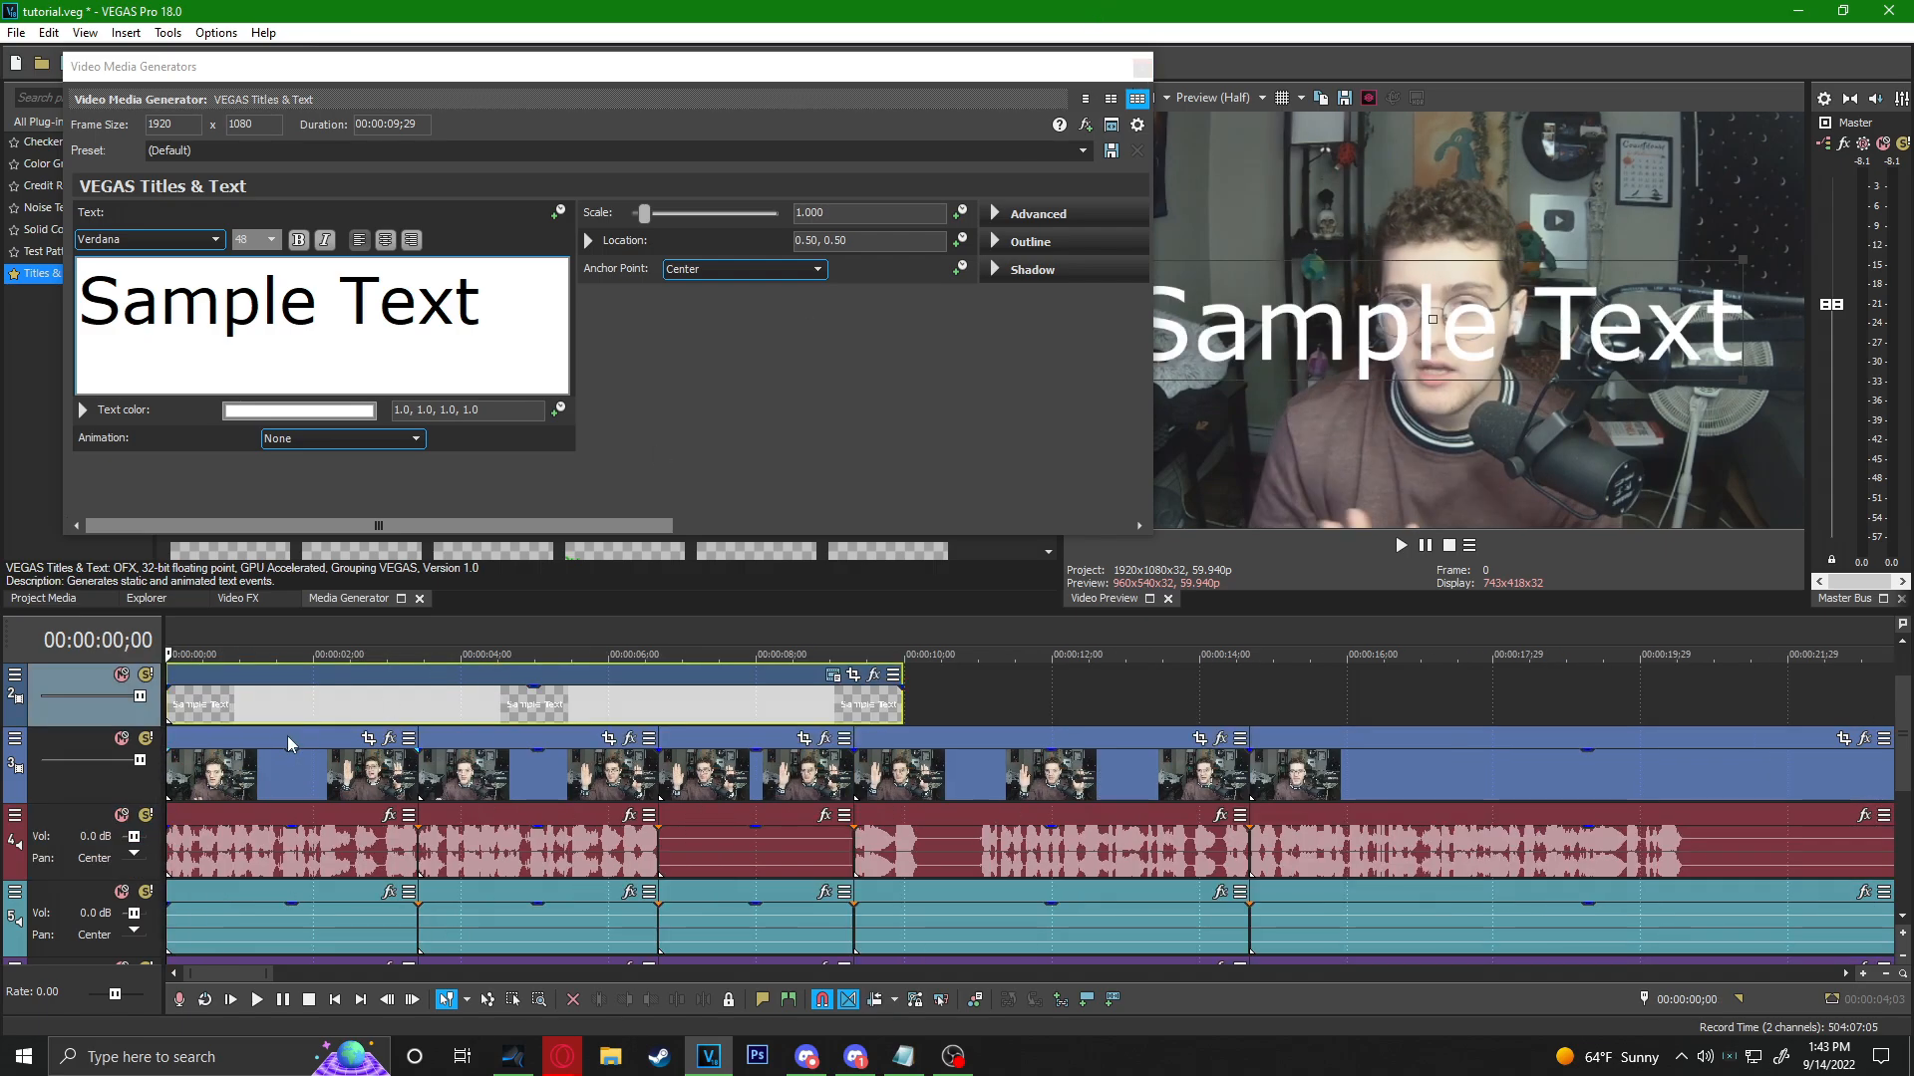
Split the text event at the footage cut at 00:00:03;12 and delete the portion before it.
{"action": "scroll", "coordinate": [299, 727], "scroll_direction": "up", "scroll_amount": 2}
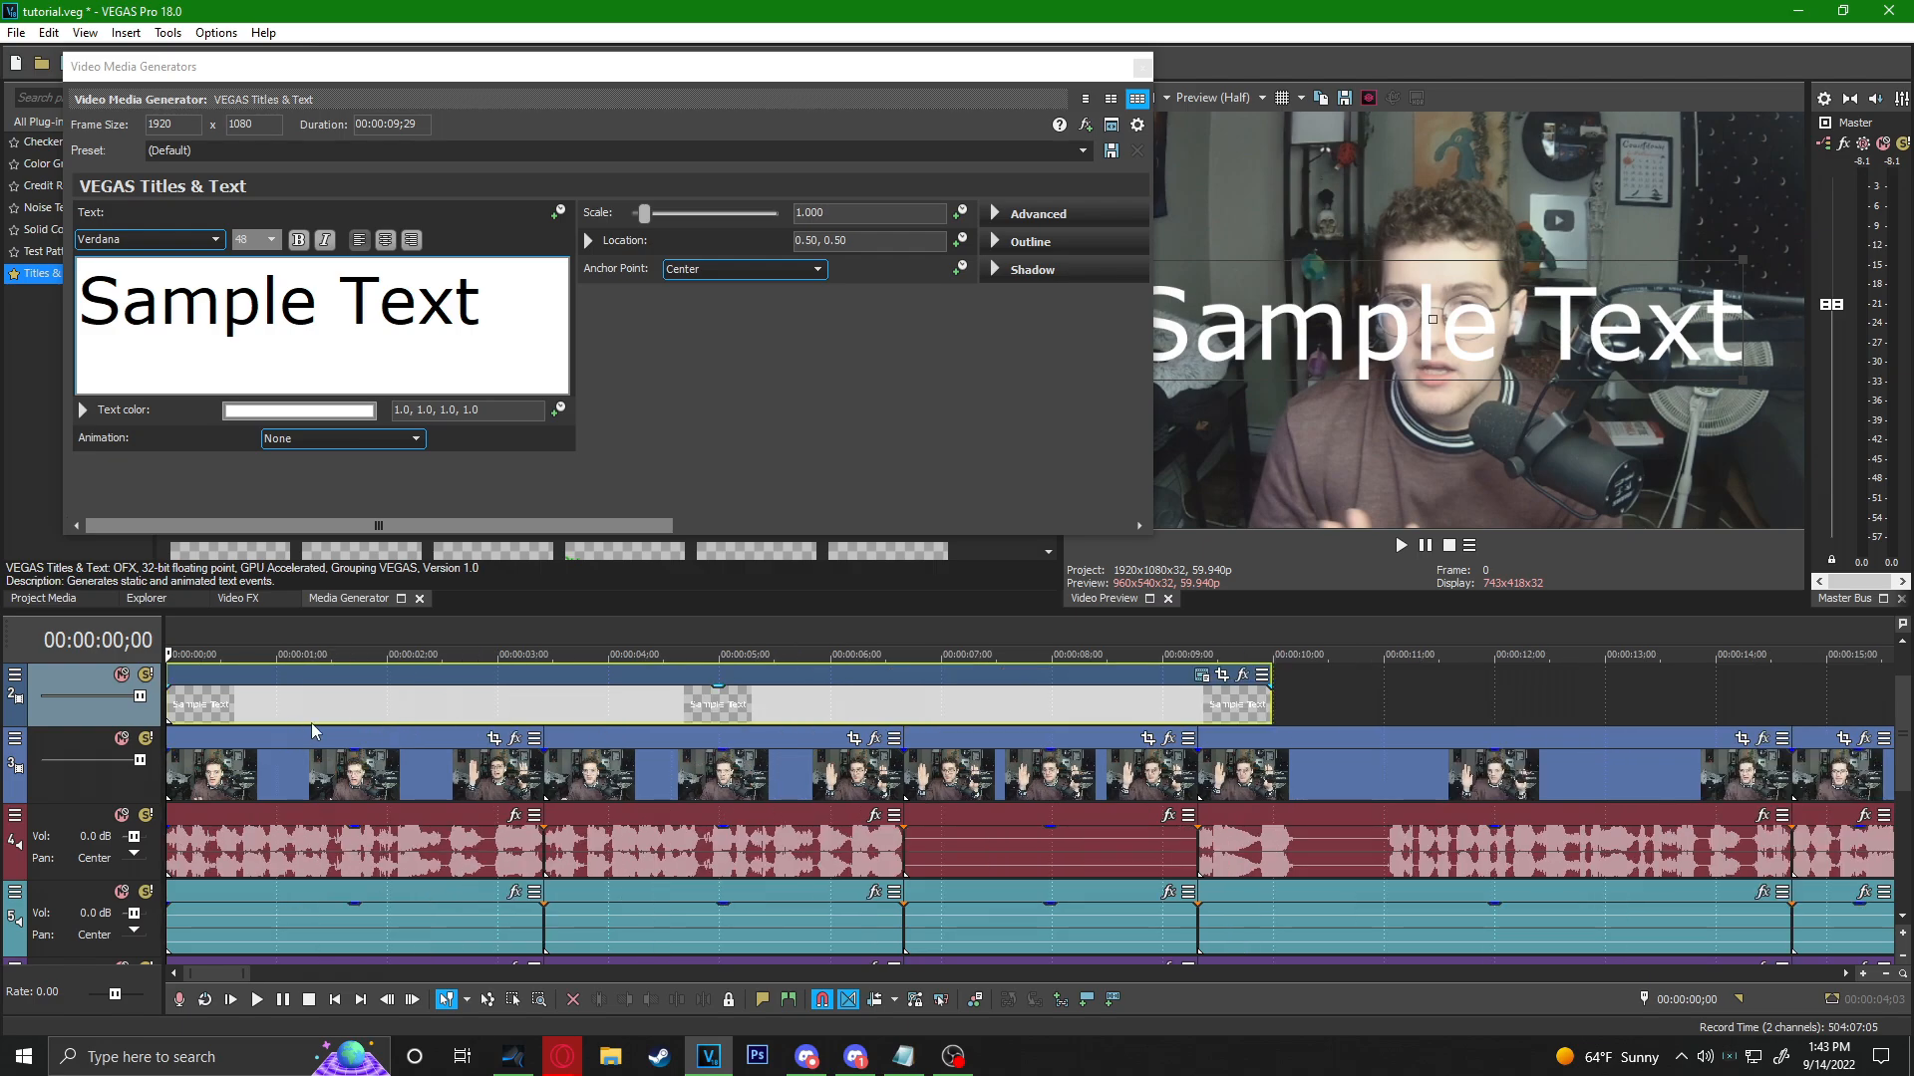
{"action": "left_click", "coordinate": [682, 791]}
{"action": "left_click", "coordinate": [681, 791]}
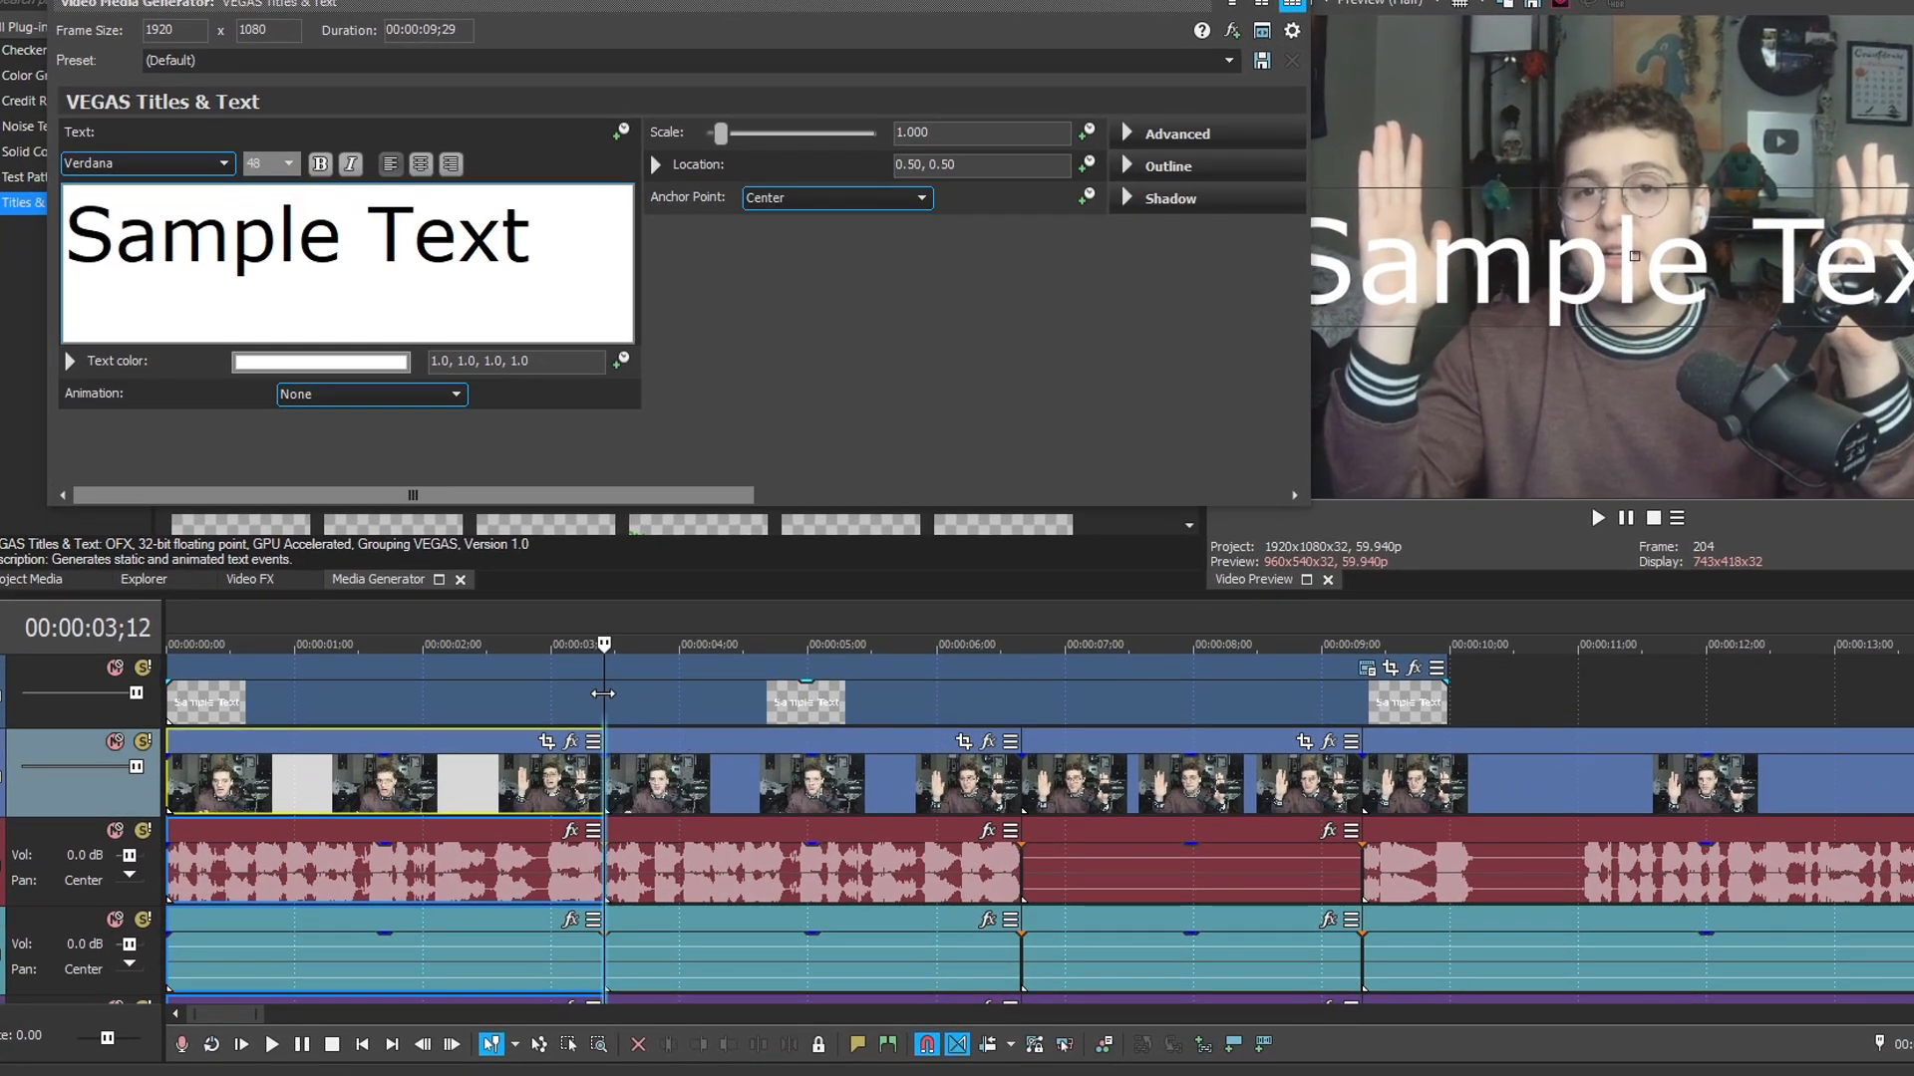
{"action": "left_click", "coordinate": [602, 698]}
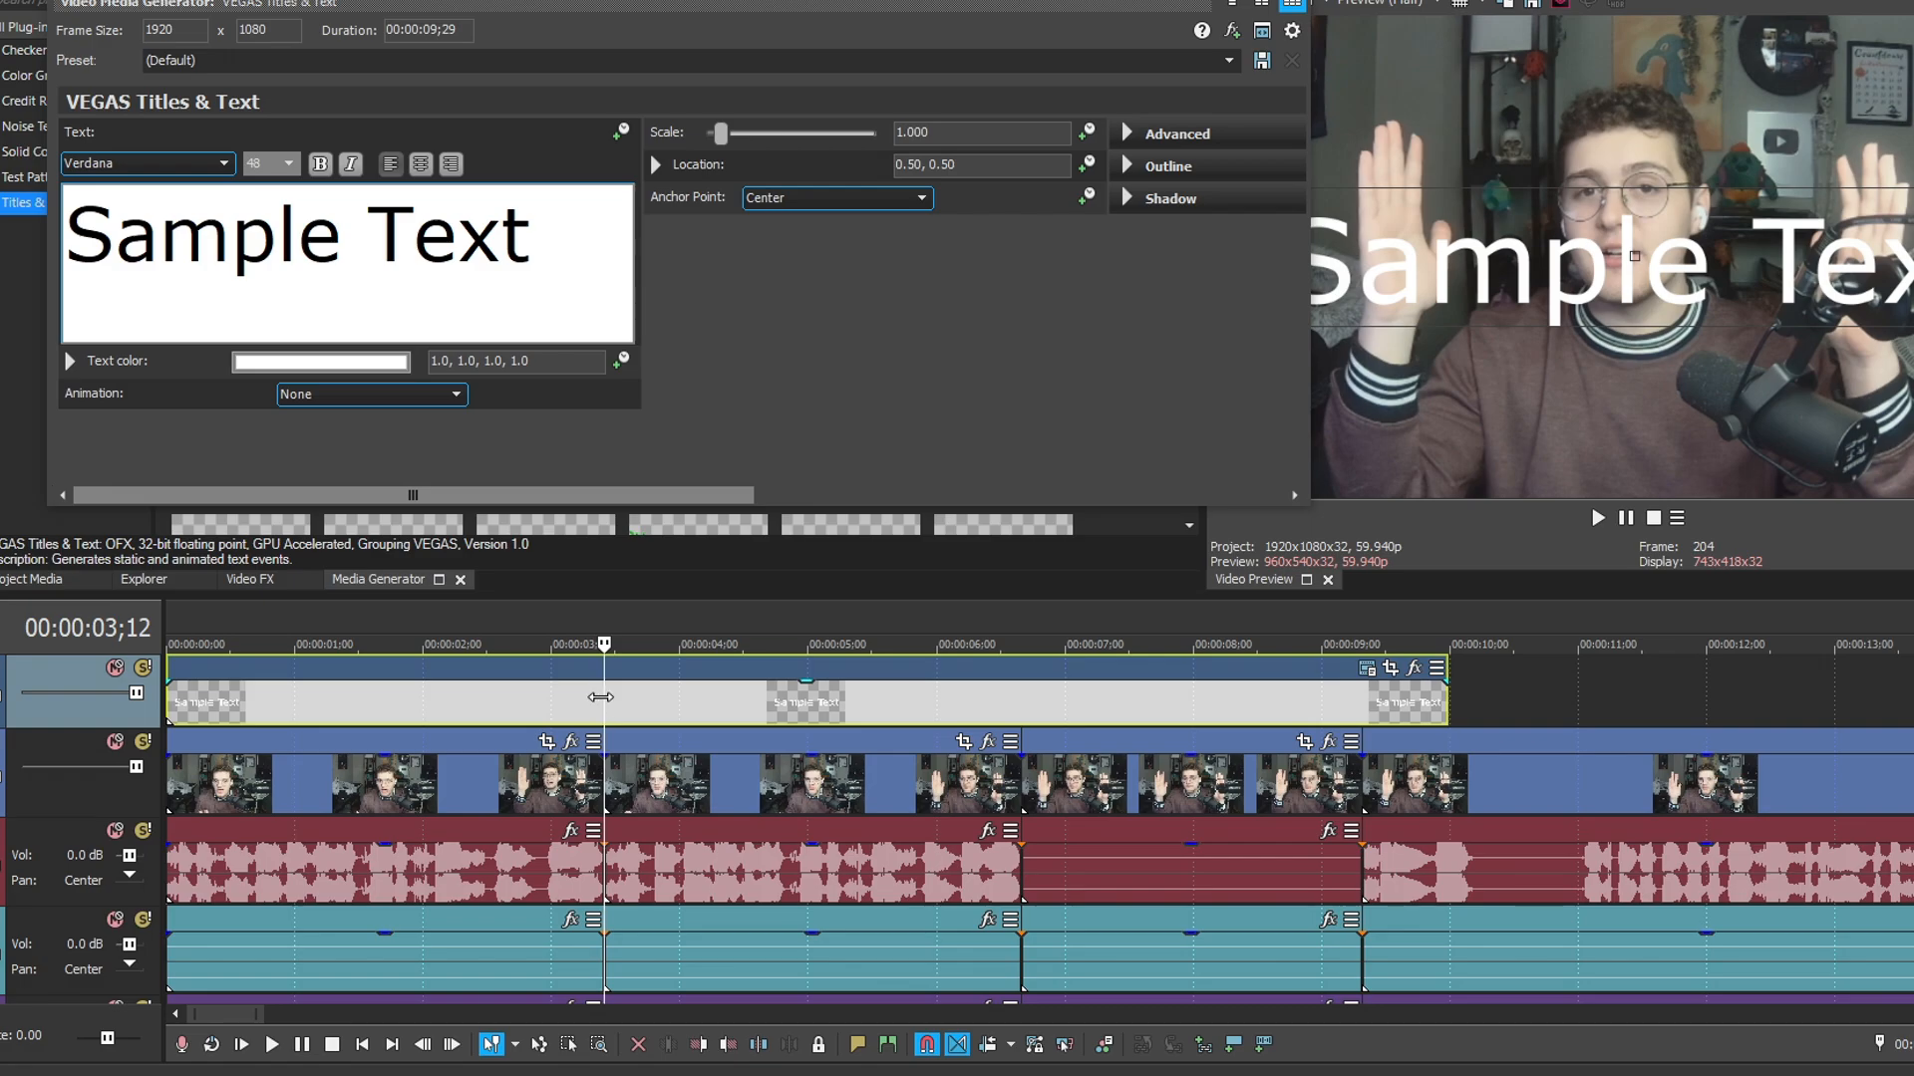
{"action": "key", "text": "s"}
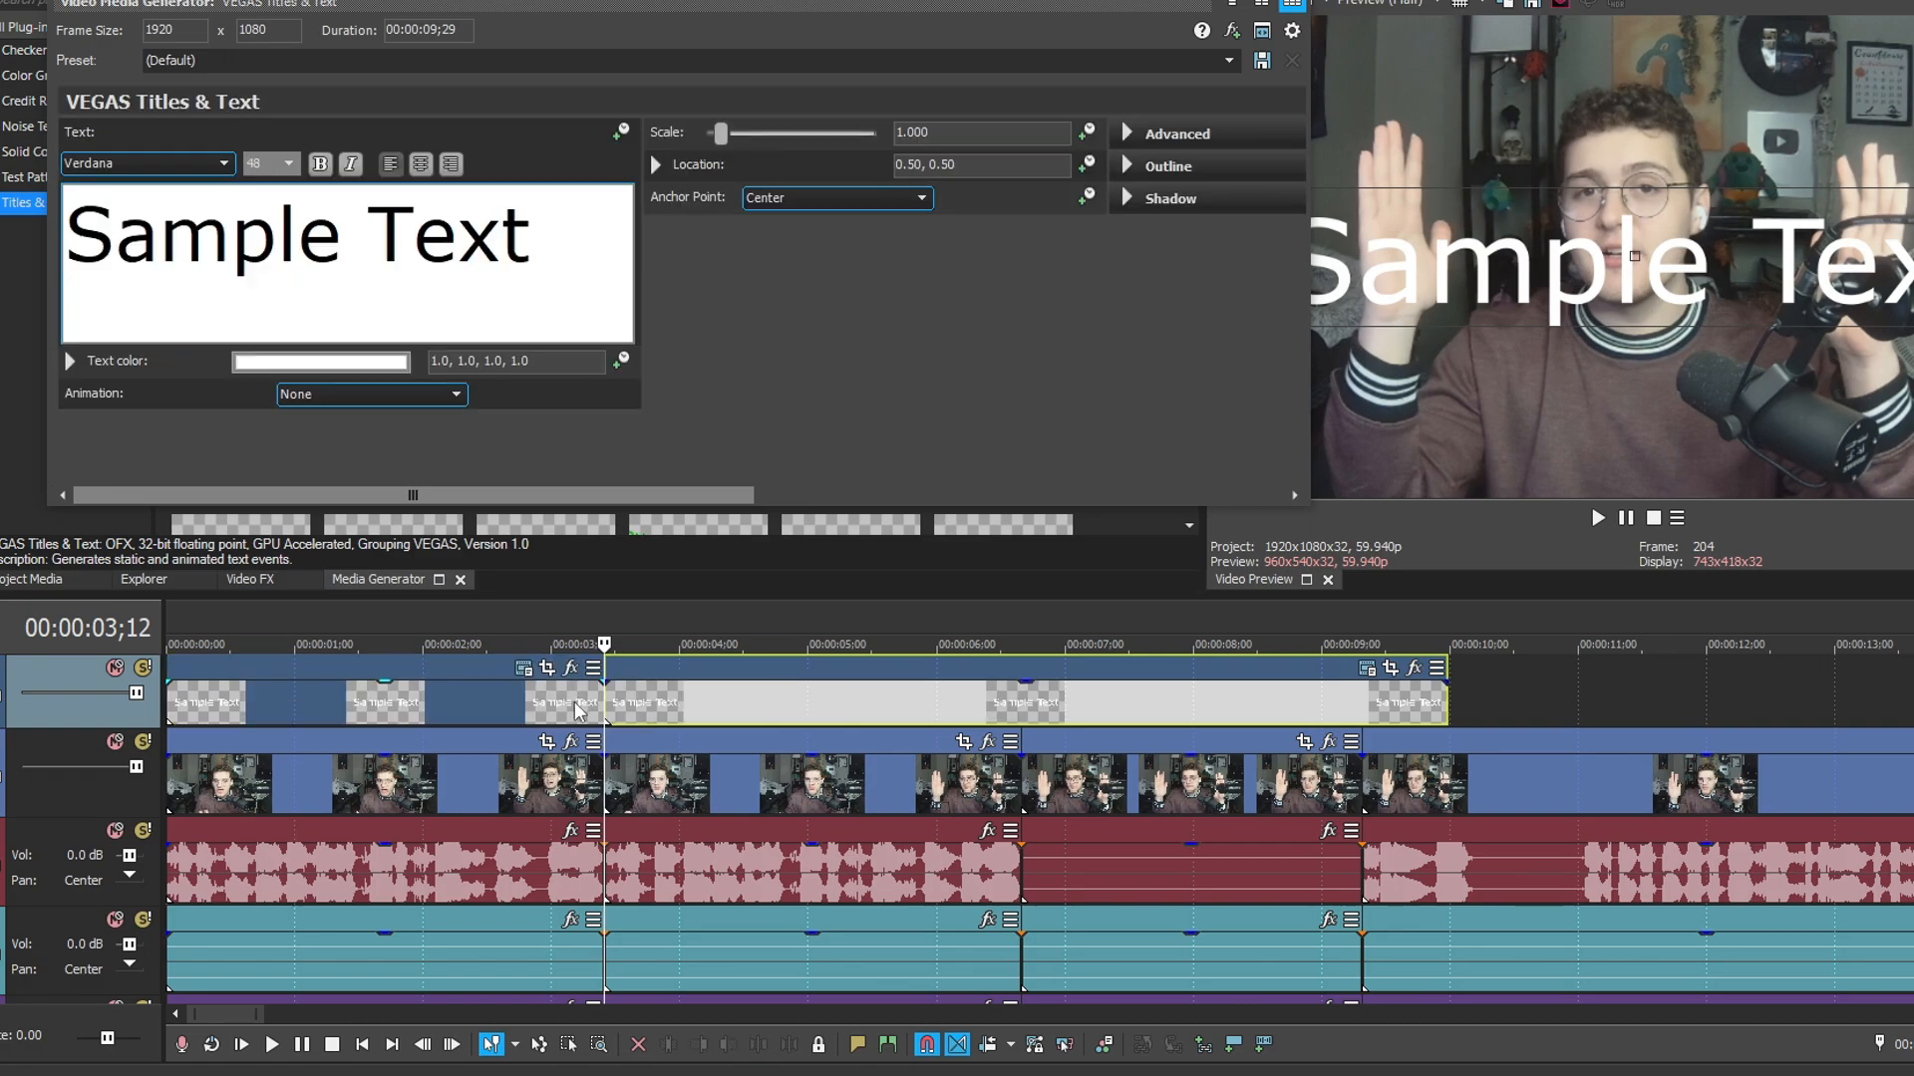
{"action": "left_click", "coordinate": [576, 710]}
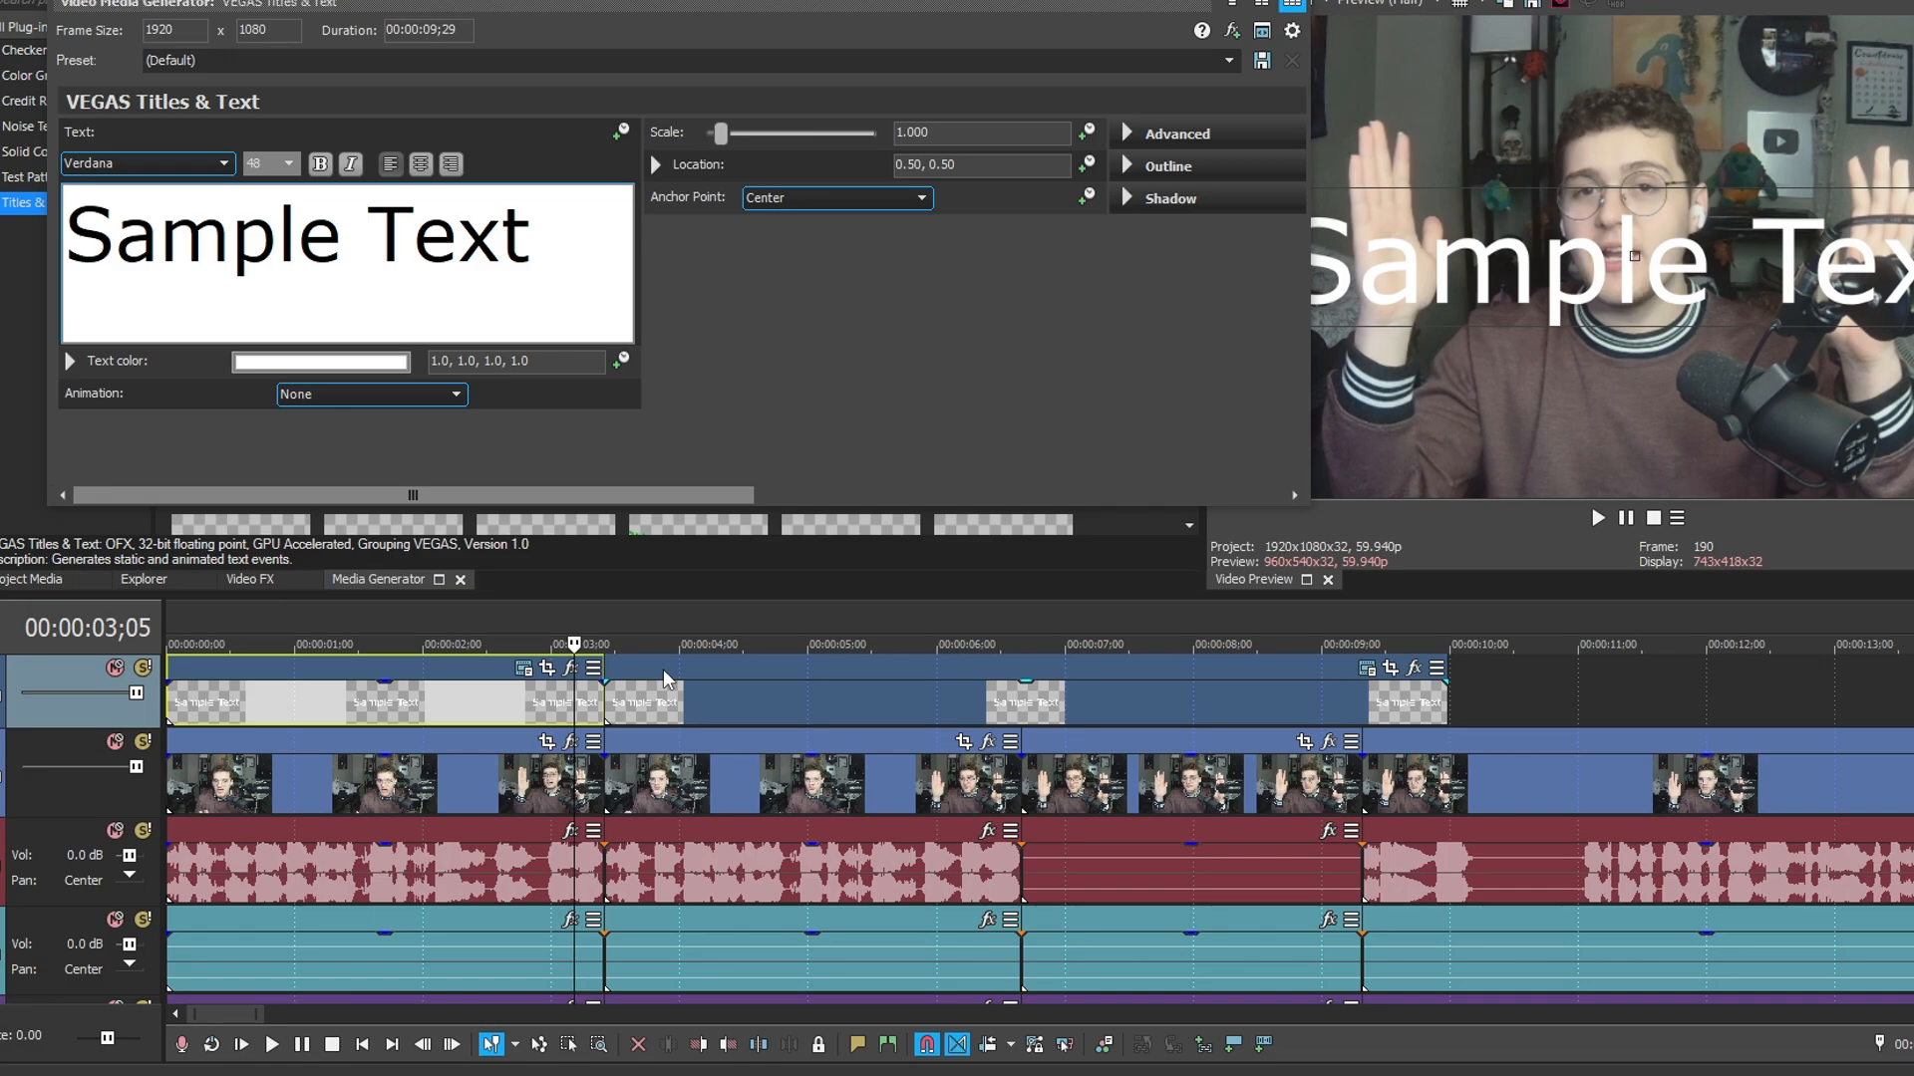
{"action": "key", "text": "Delete"}
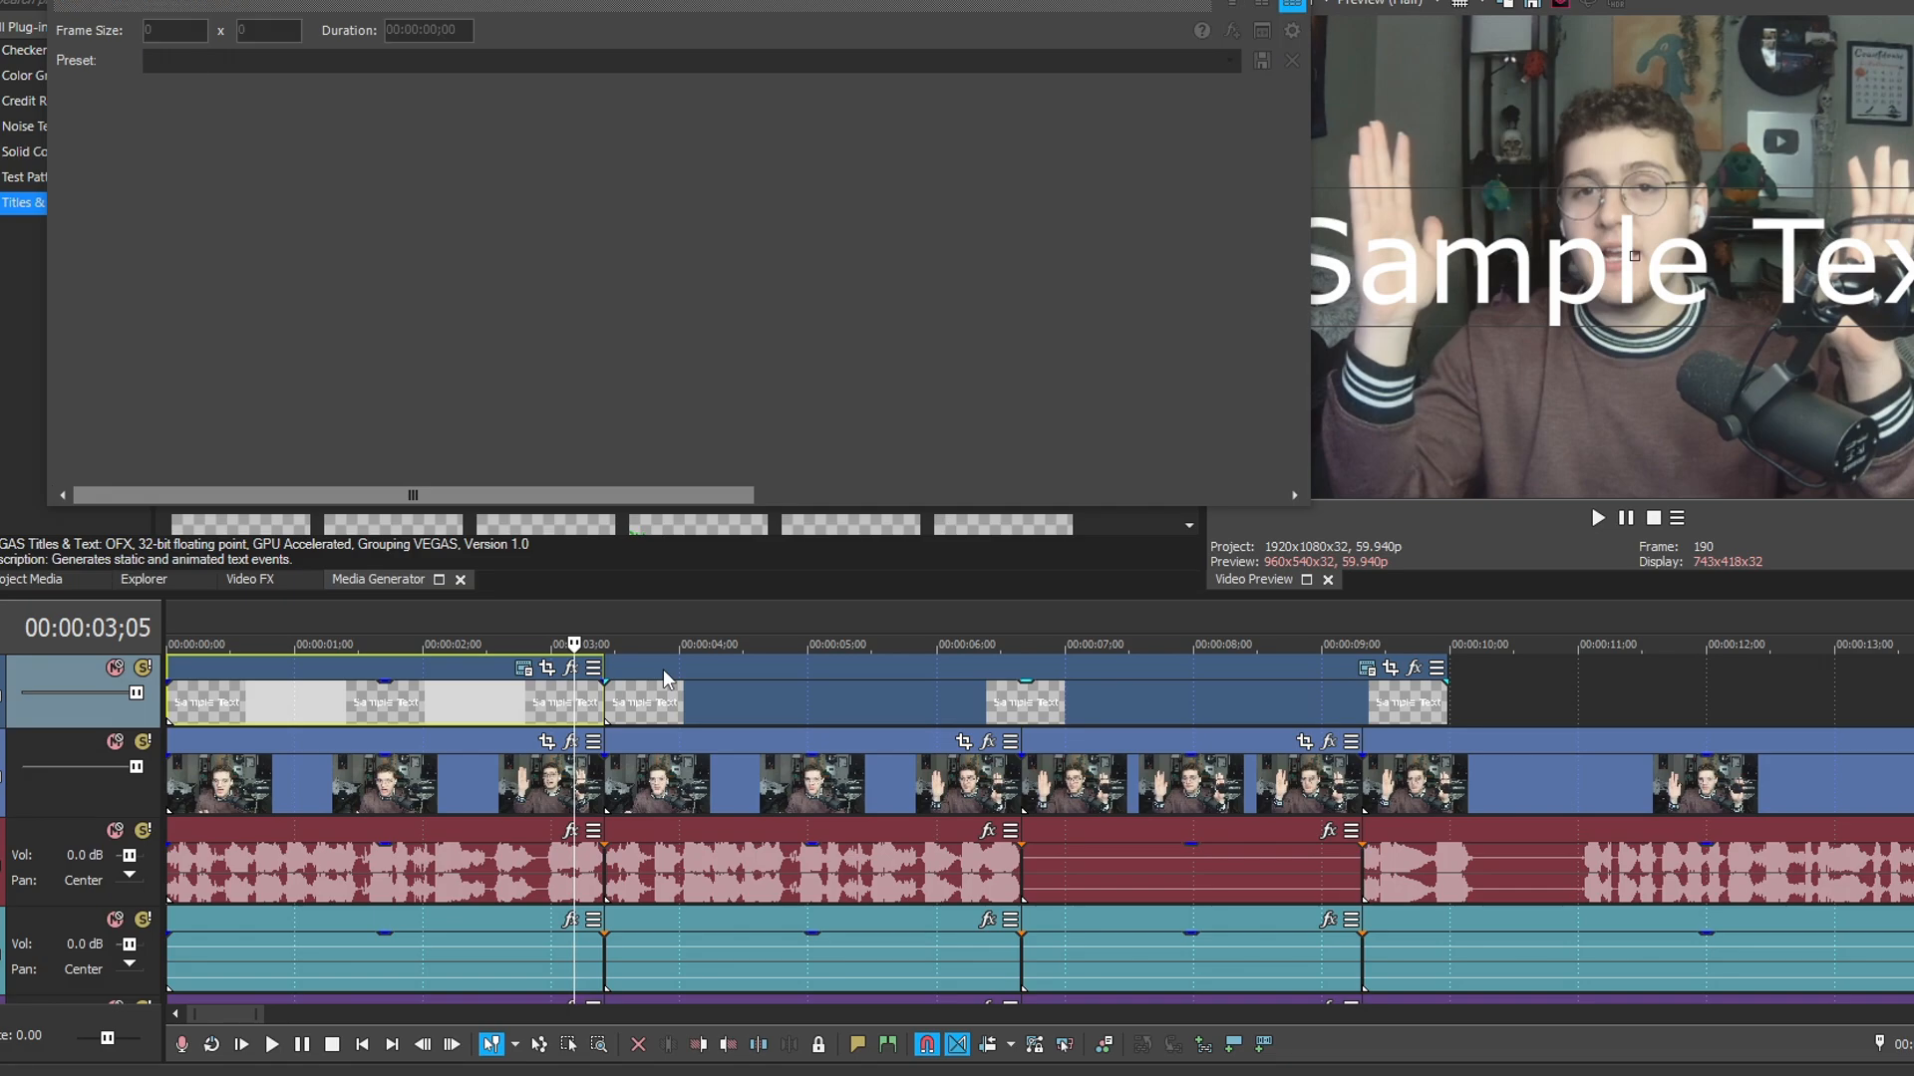
Split the remaining text event at the next footage cut and delete the portion after it.
{"action": "left_click", "coordinate": [608, 702]}
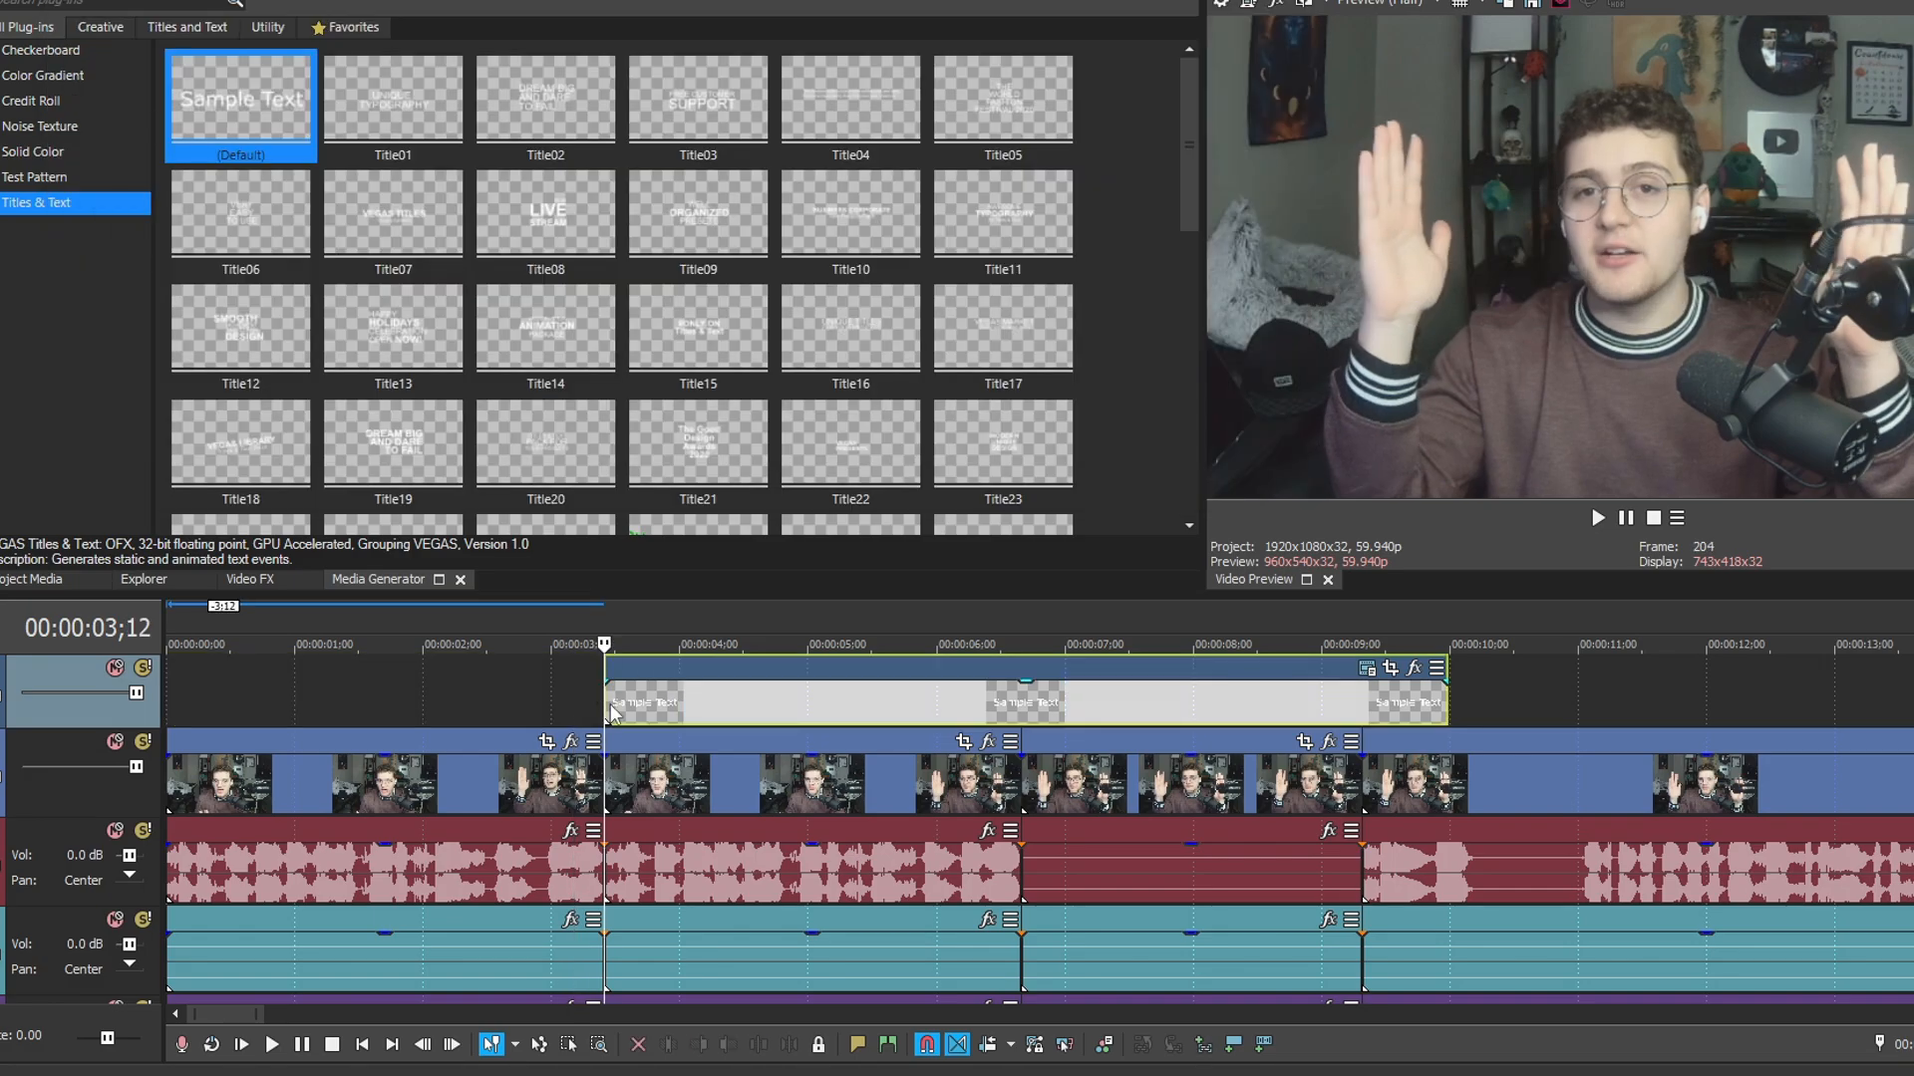
{"action": "left_click", "coordinate": [1020, 702]}
{"action": "key", "text": "s"}
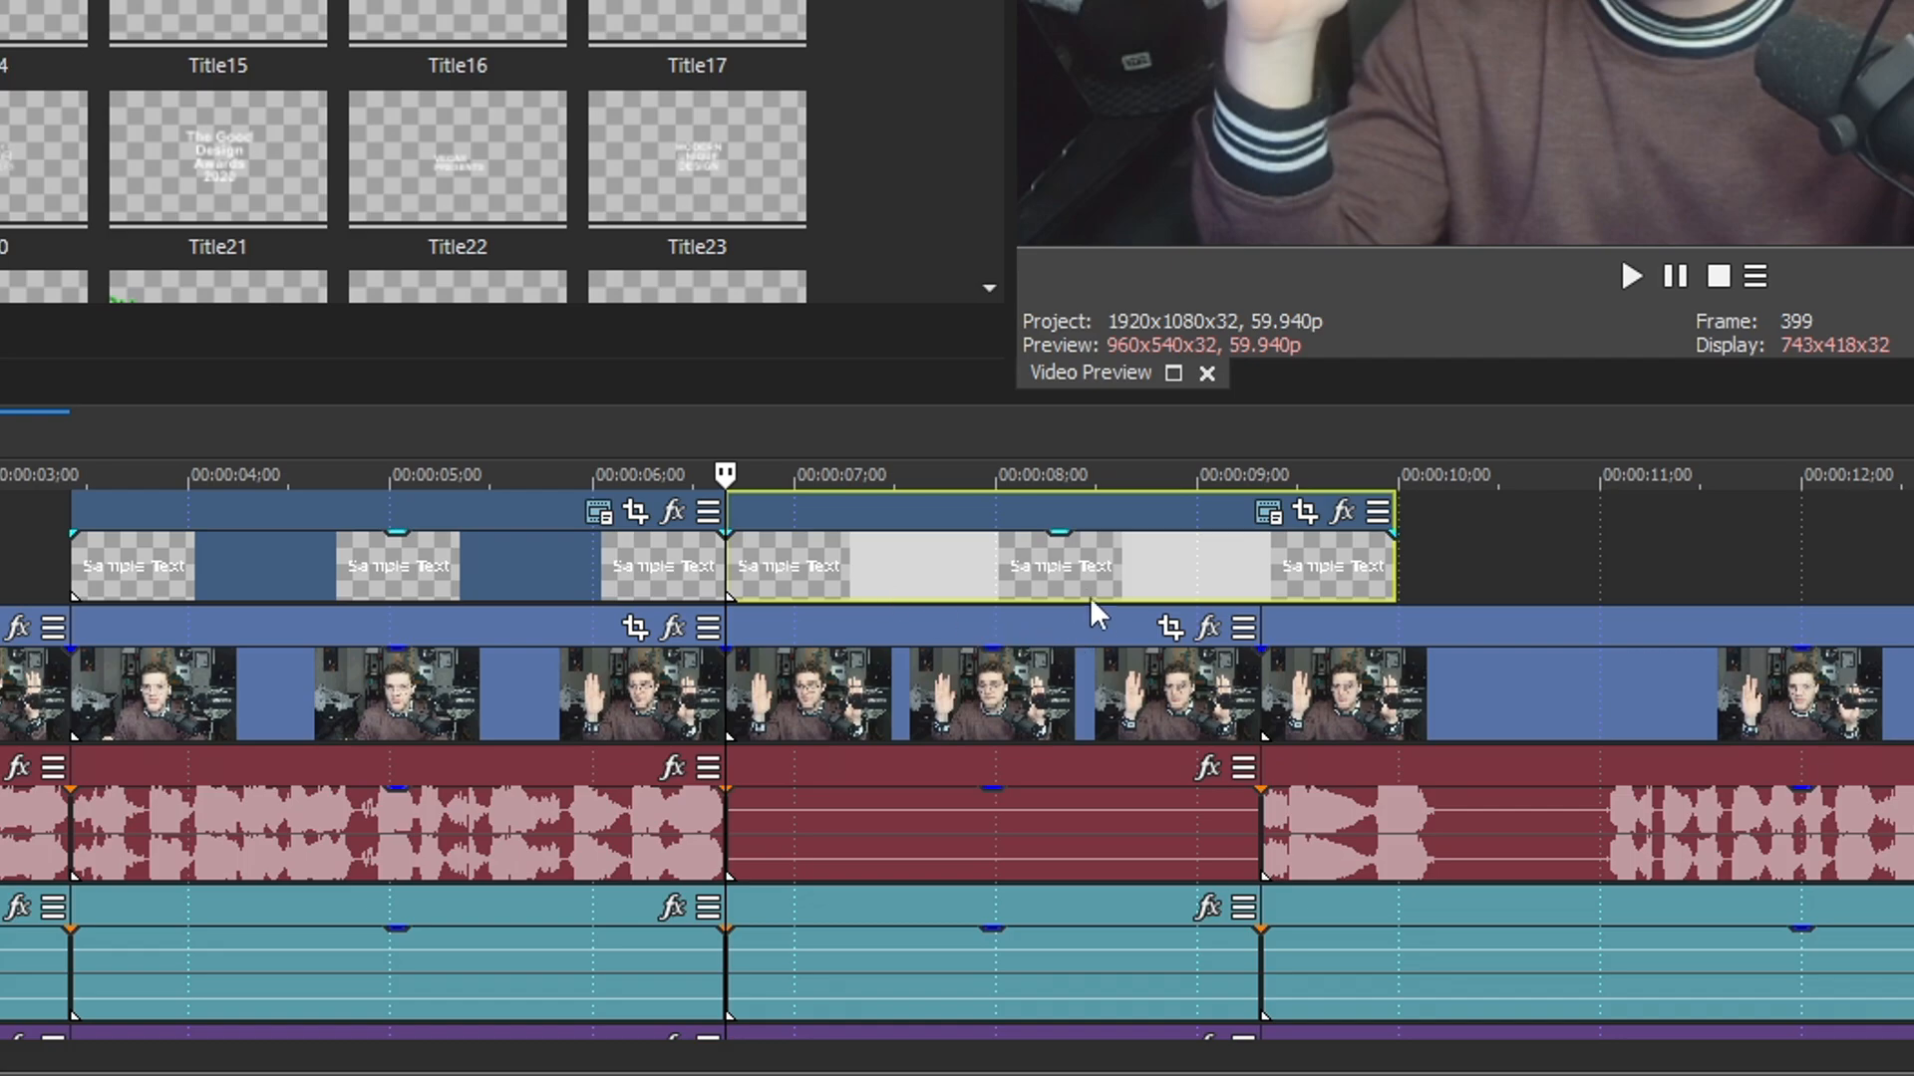
{"action": "left_click", "coordinate": [1253, 555]}
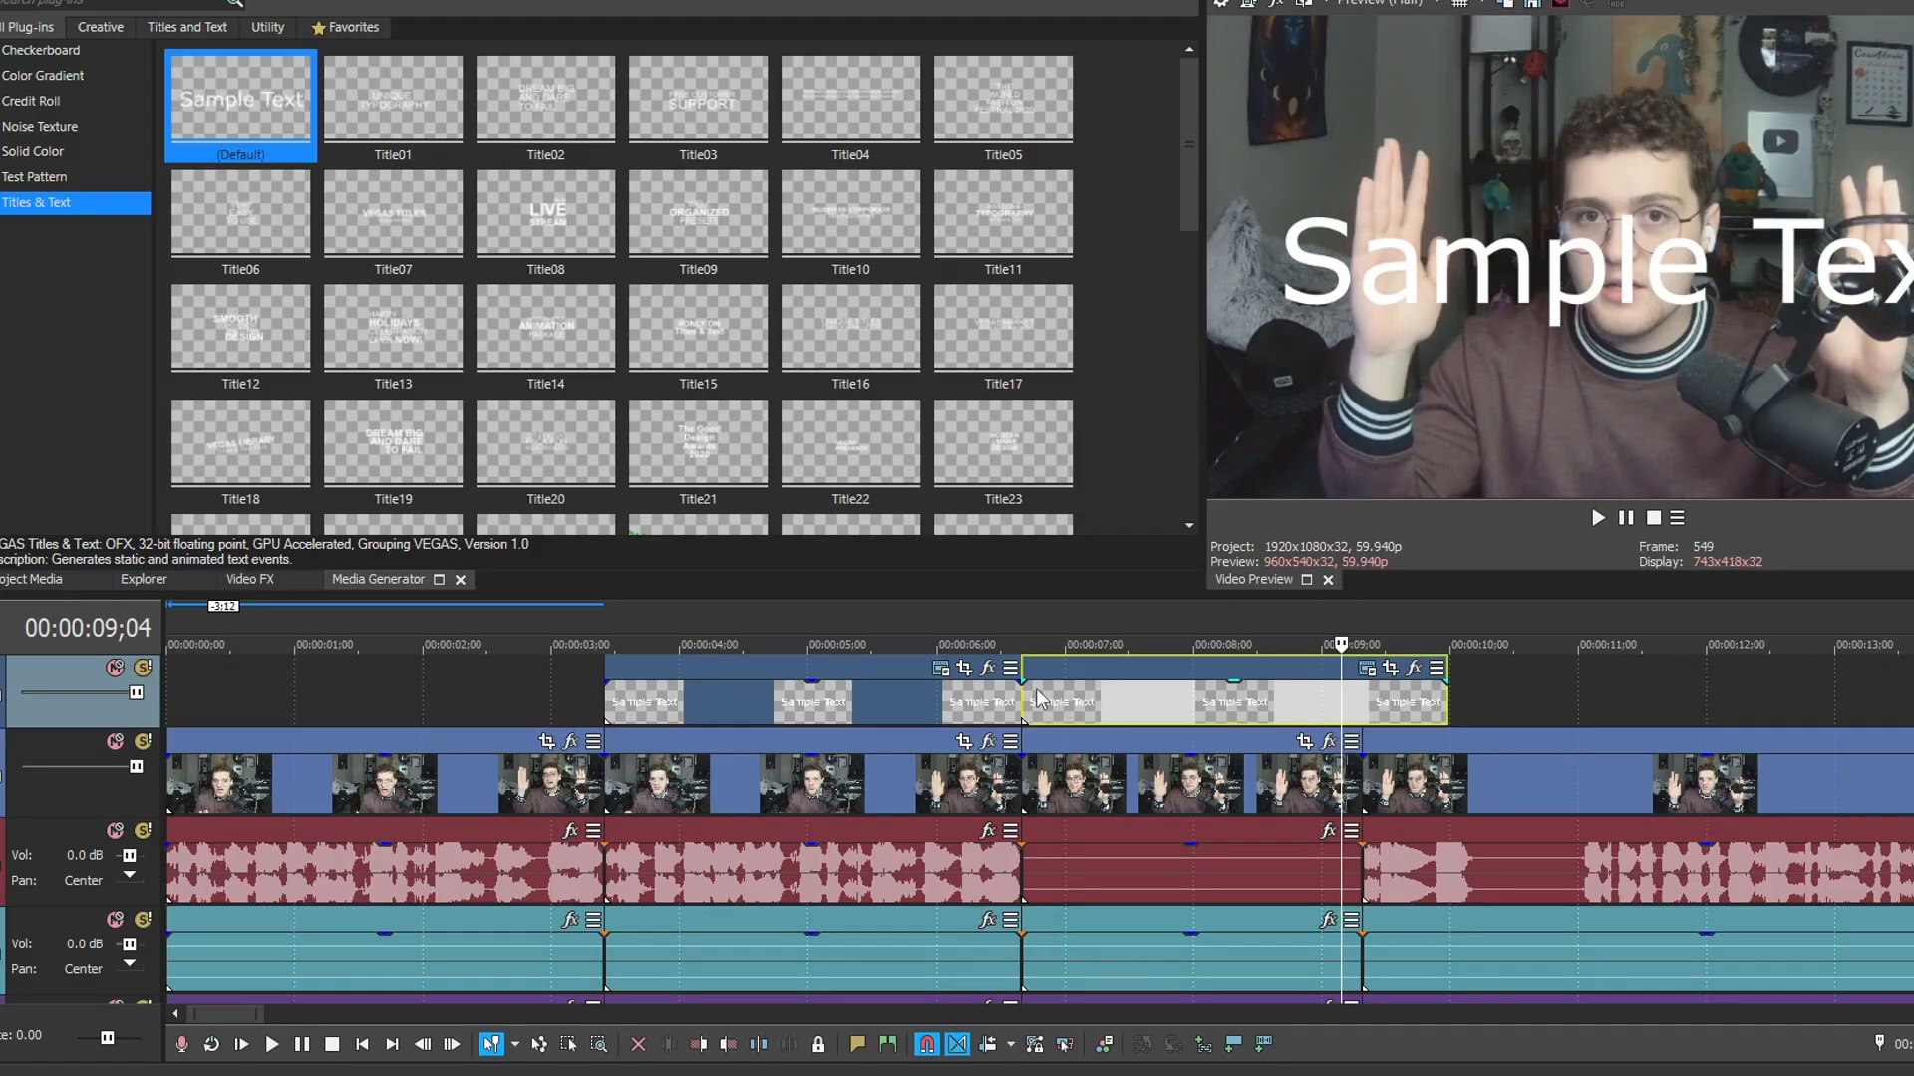
{"action": "key", "text": "Delete"}
Reopen the text event's generator settings clear of the preview, with the playhead at 00:00:05;03.
{"action": "left_click", "coordinate": [602, 614]}
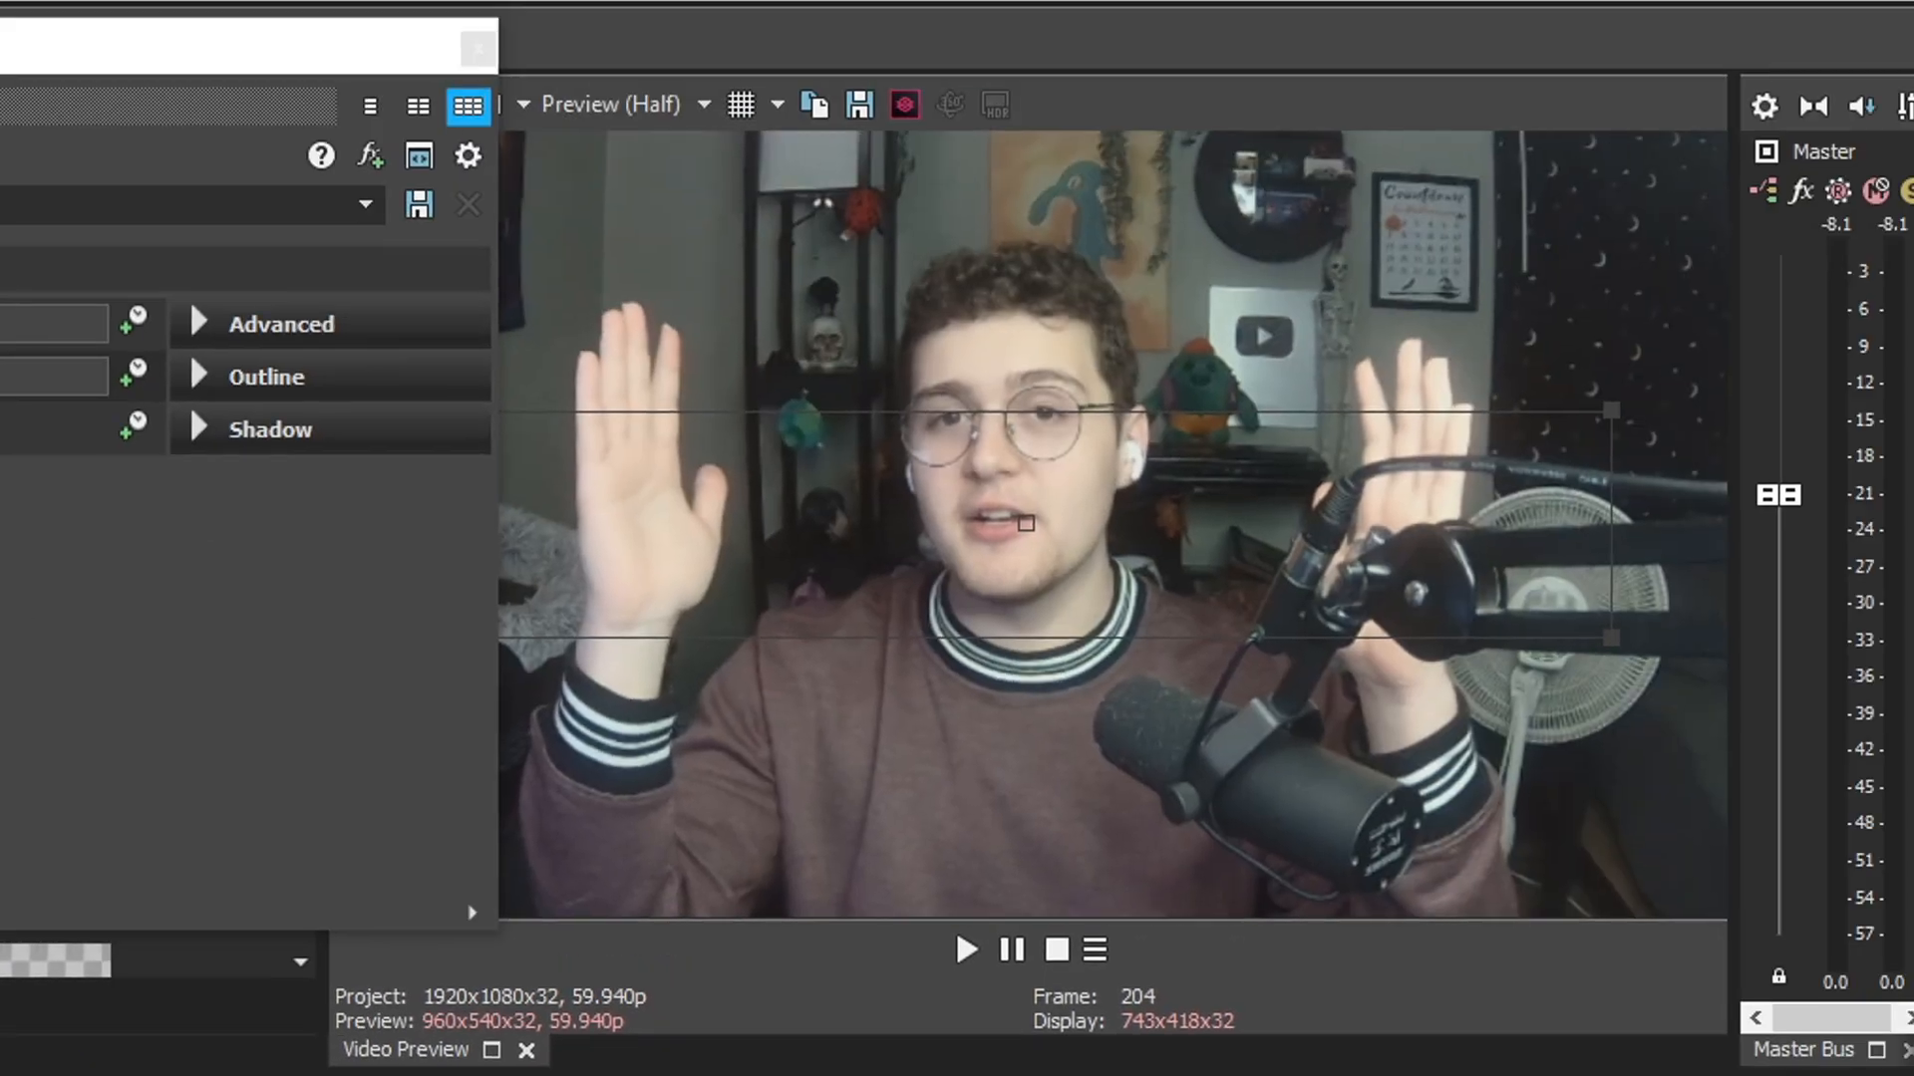
{"action": "left_click_drag", "start_coordinate": [403, 58], "coordinate": [243, 60]}
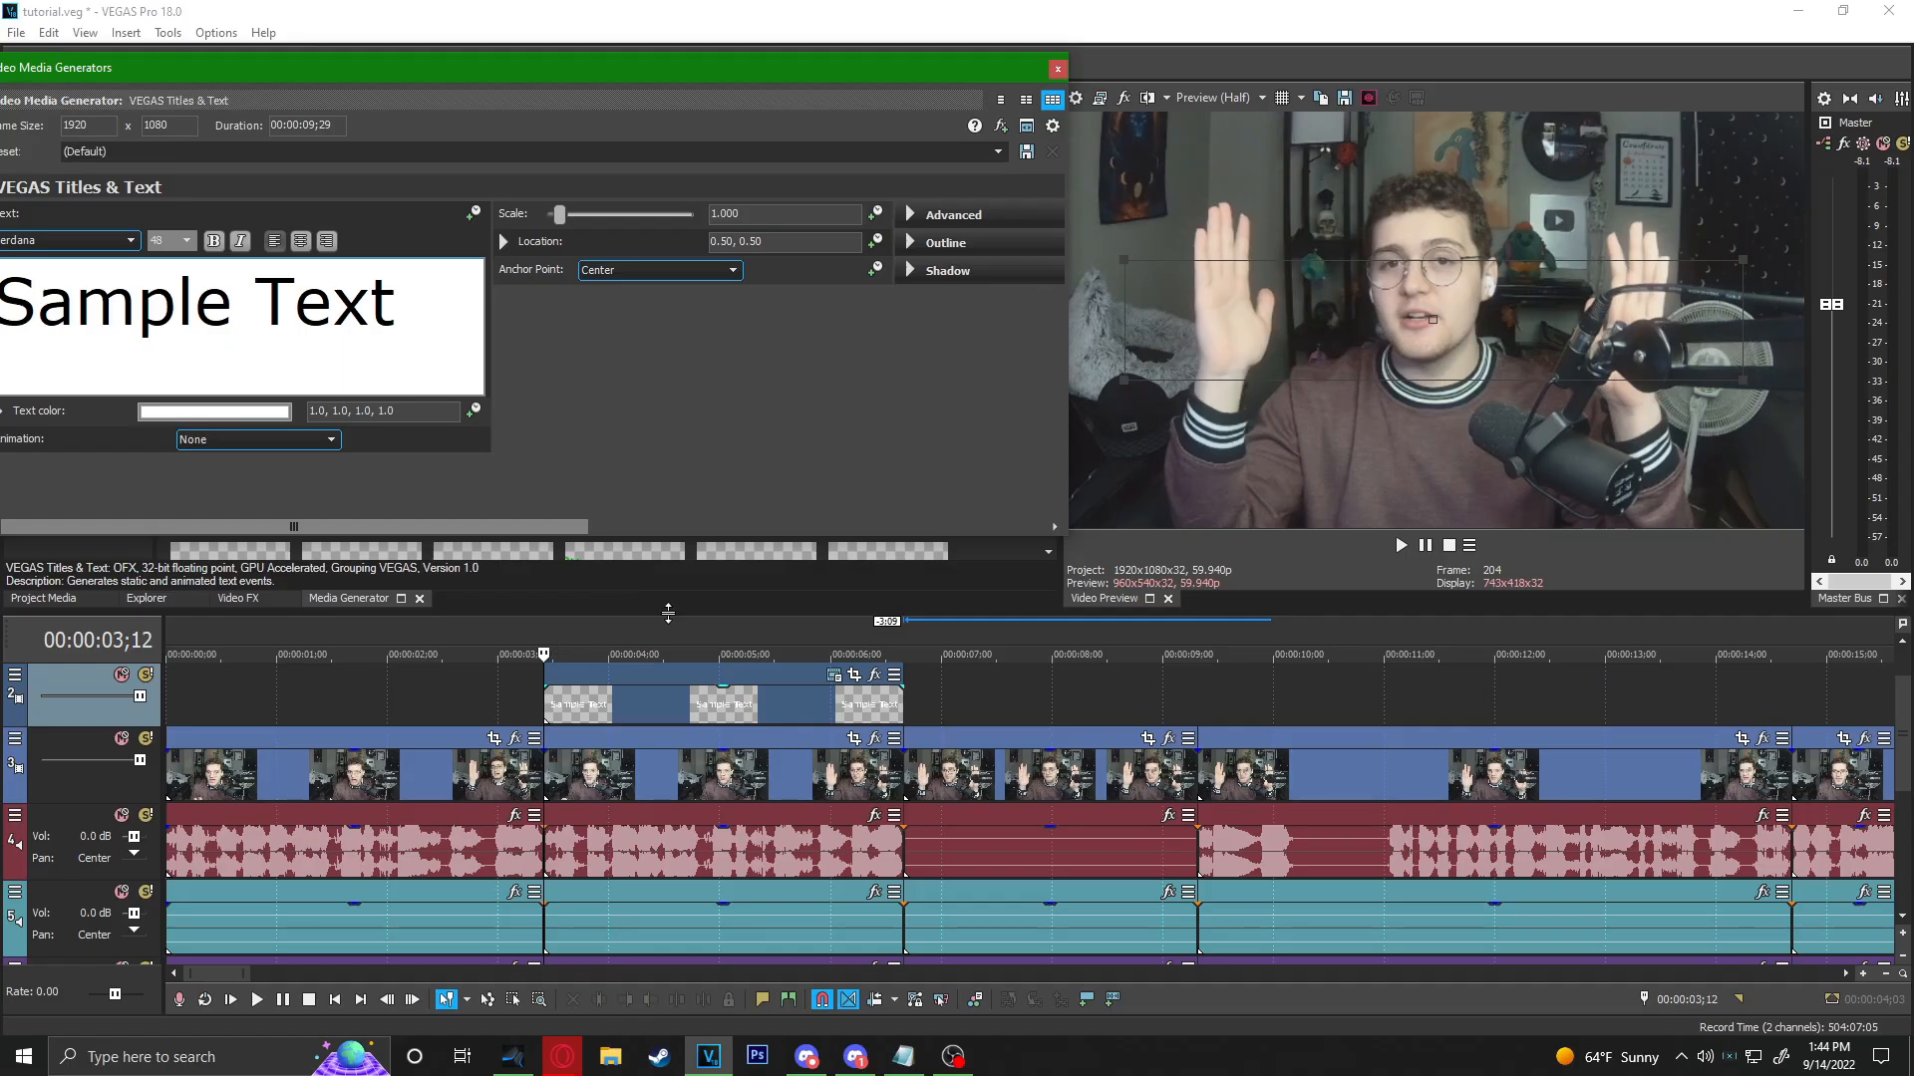
{"action": "left_click", "coordinate": [733, 638]}
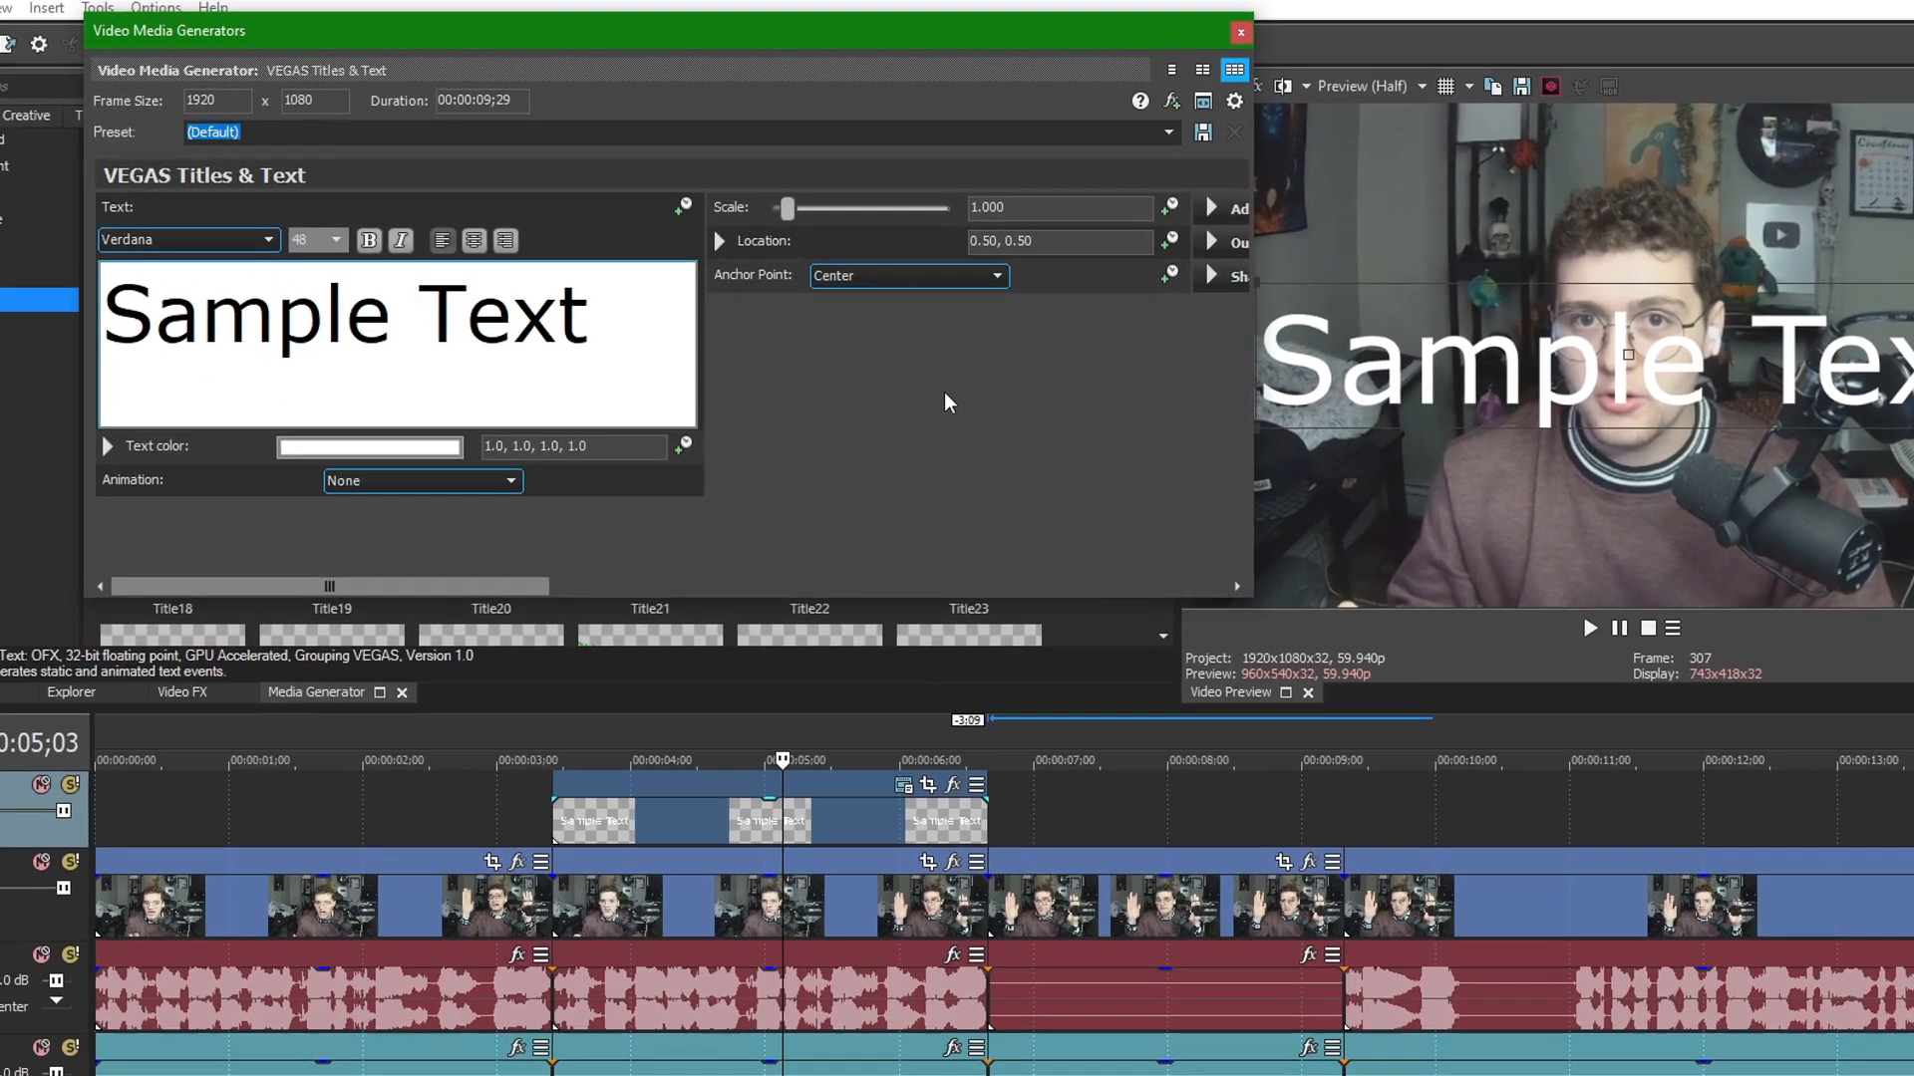
Clear the sample text, set the title font to Lilita One and enter the text "Thshbhfhfhd".
{"action": "left_click", "coordinate": [280, 287]}
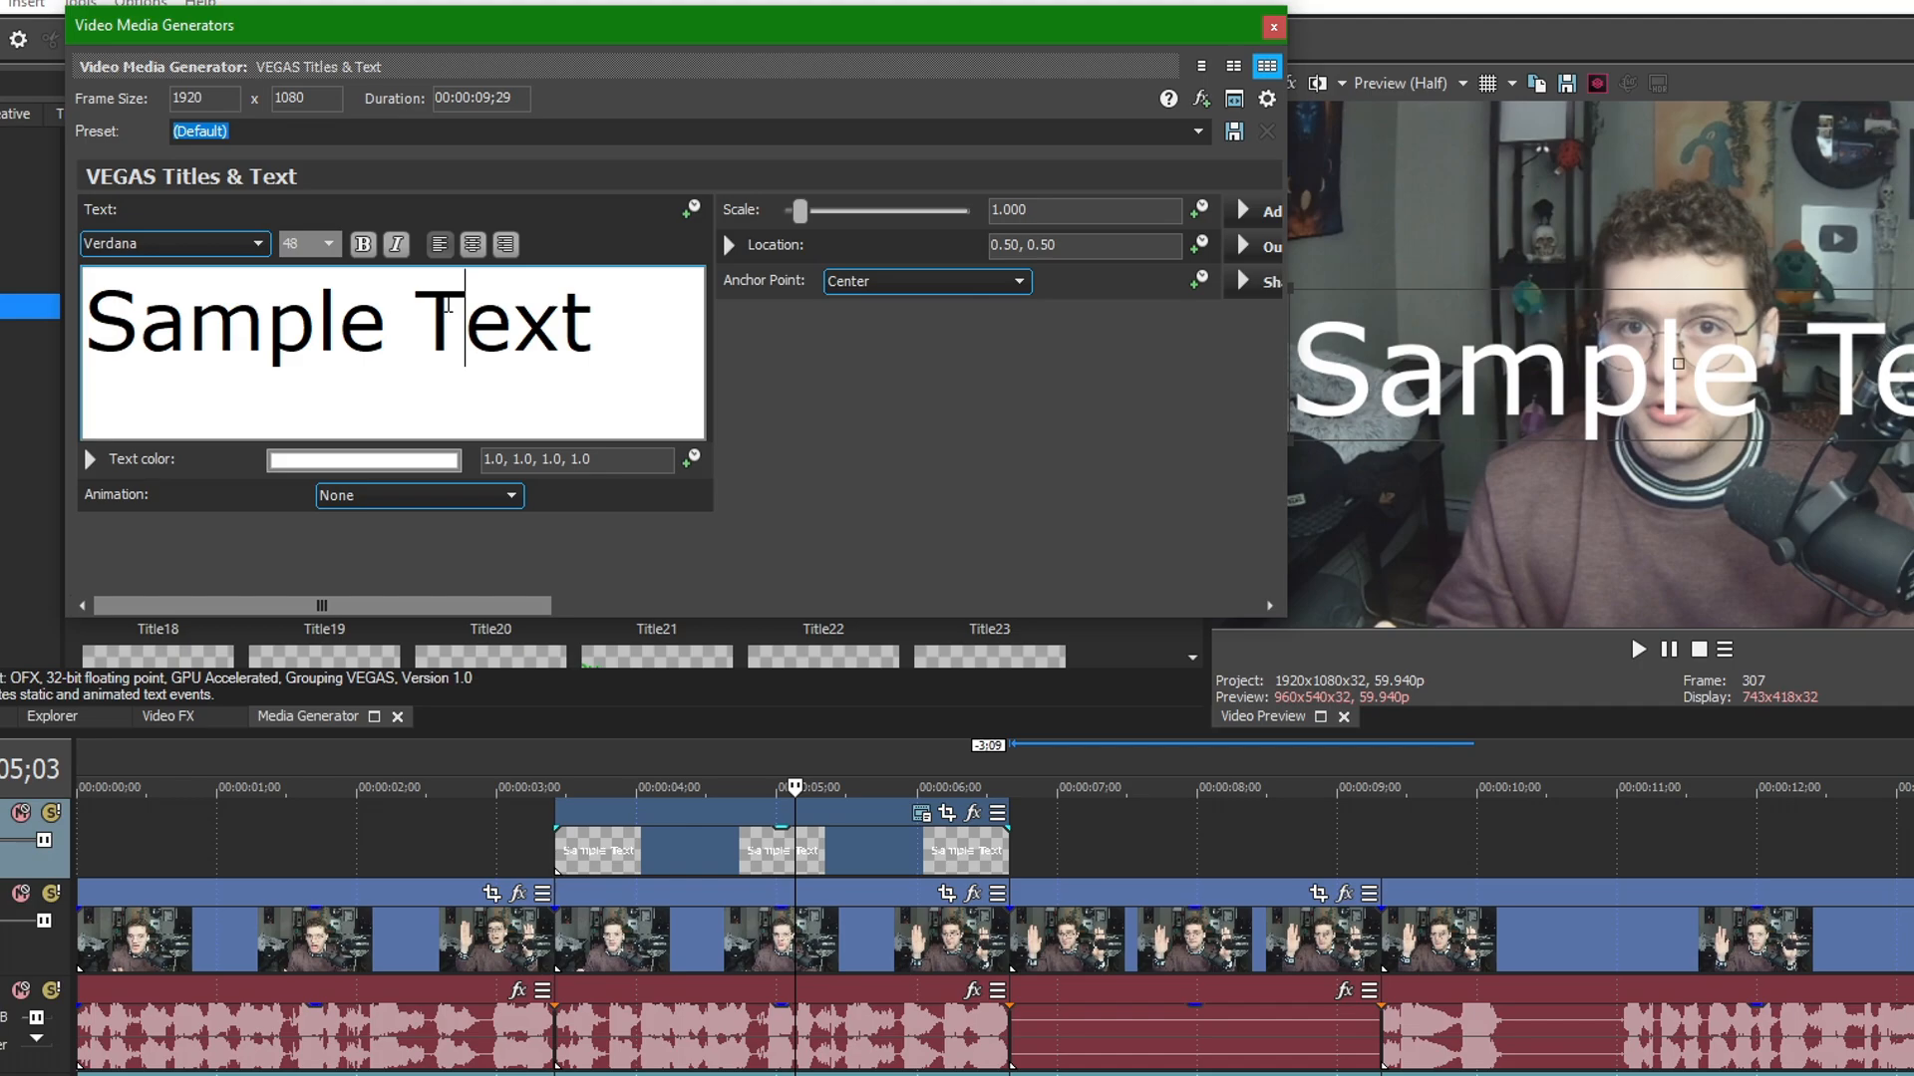
{"action": "key", "text": "ctrl+a"}
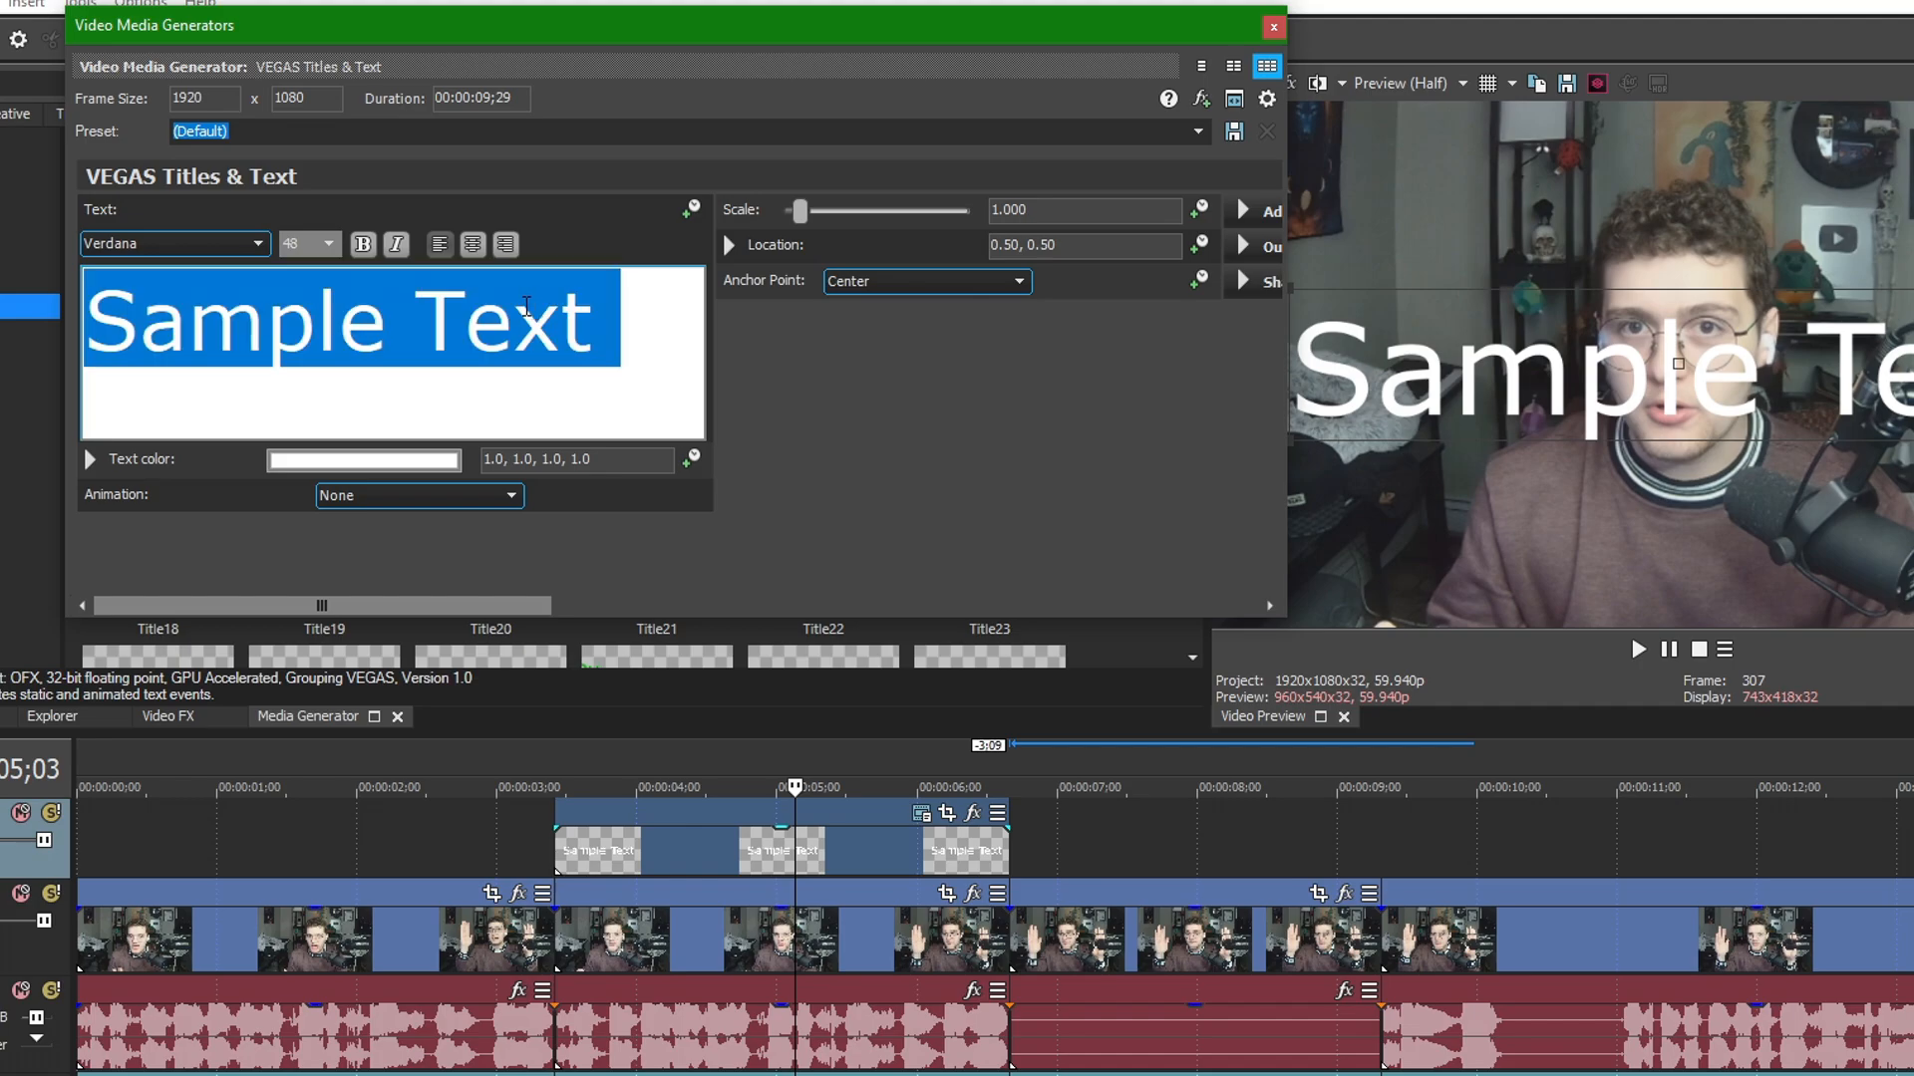
{"action": "key", "text": "BackSpace"}
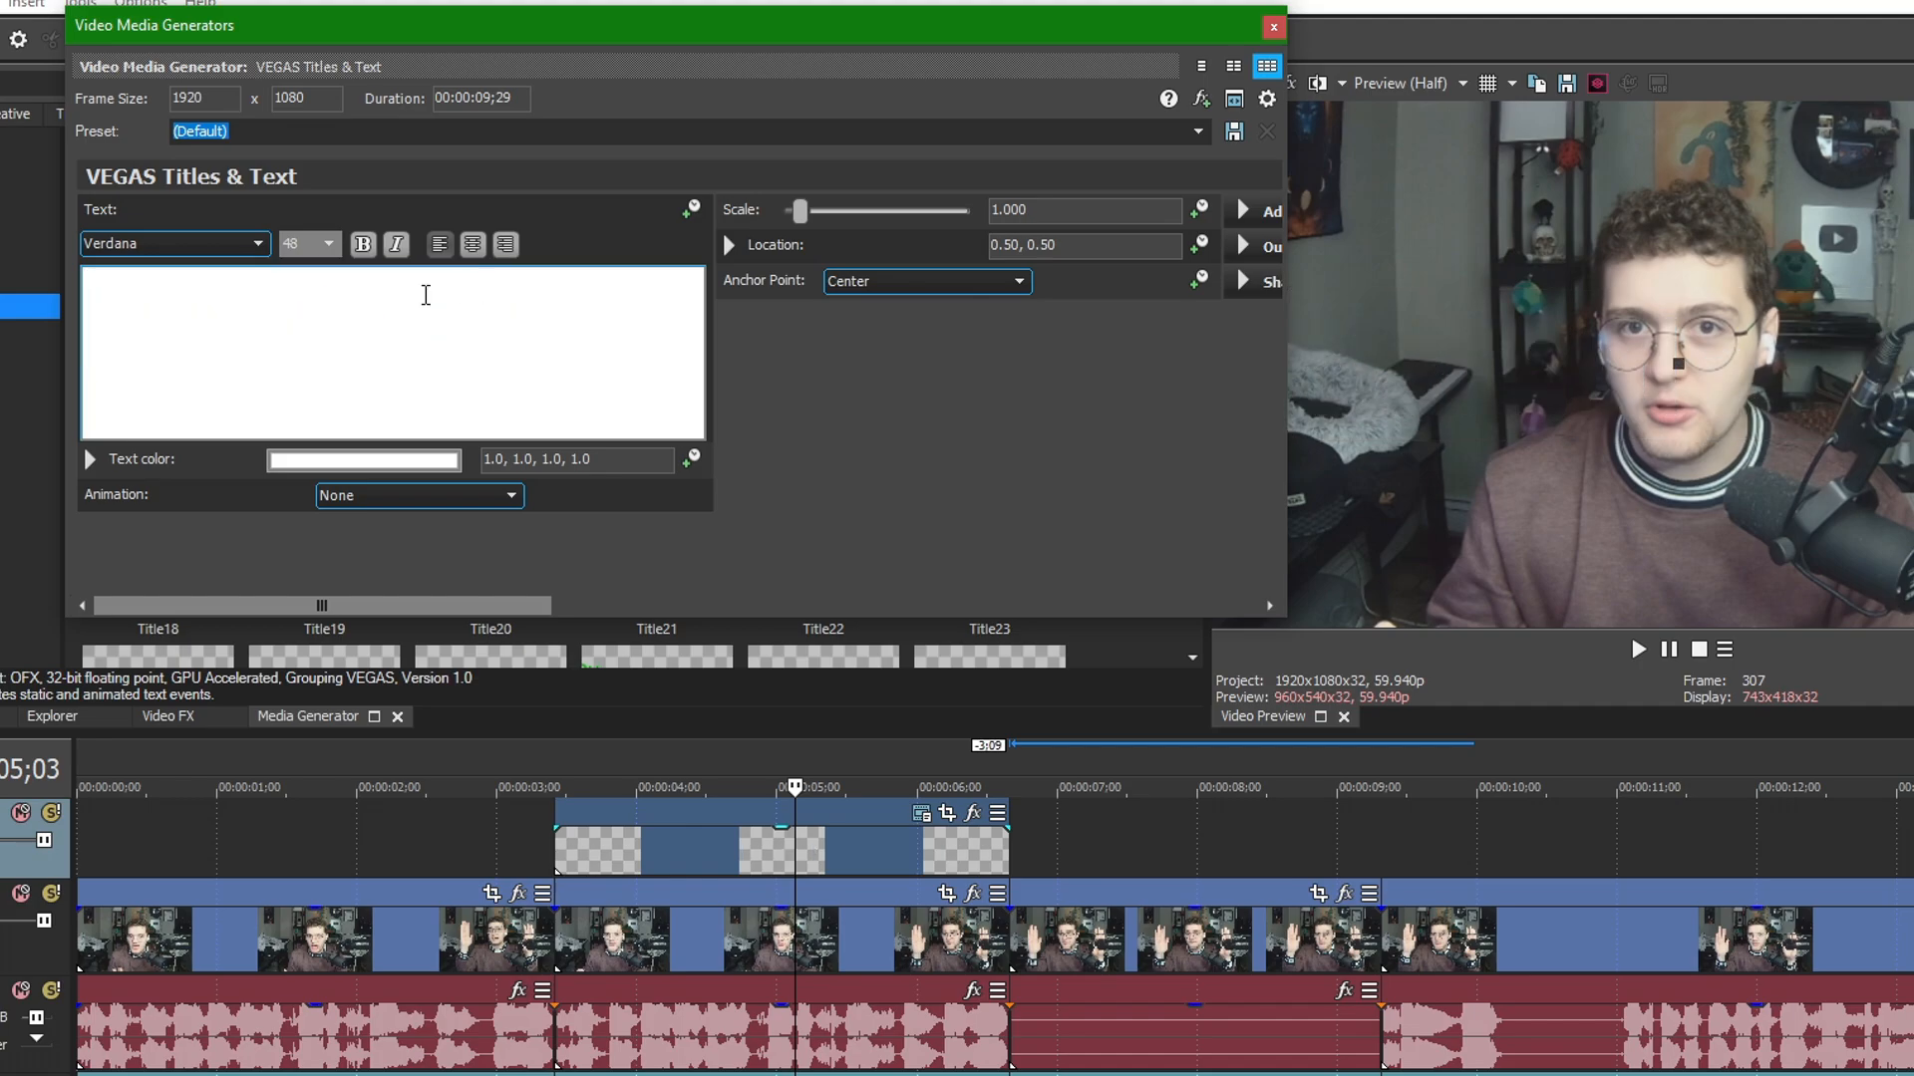
{"action": "left_click", "coordinate": [258, 244]}
{"action": "left_click_drag", "start_coordinate": [263, 710], "coordinate": [259, 533]}
{"action": "left_click", "coordinate": [109, 349]}
{"action": "left_click", "coordinate": [236, 320]}
{"action": "type", "text": "a"}
{"action": "key", "text": "BackSpace"}
{"action": "type", "text": "Thshbhfhfh"}
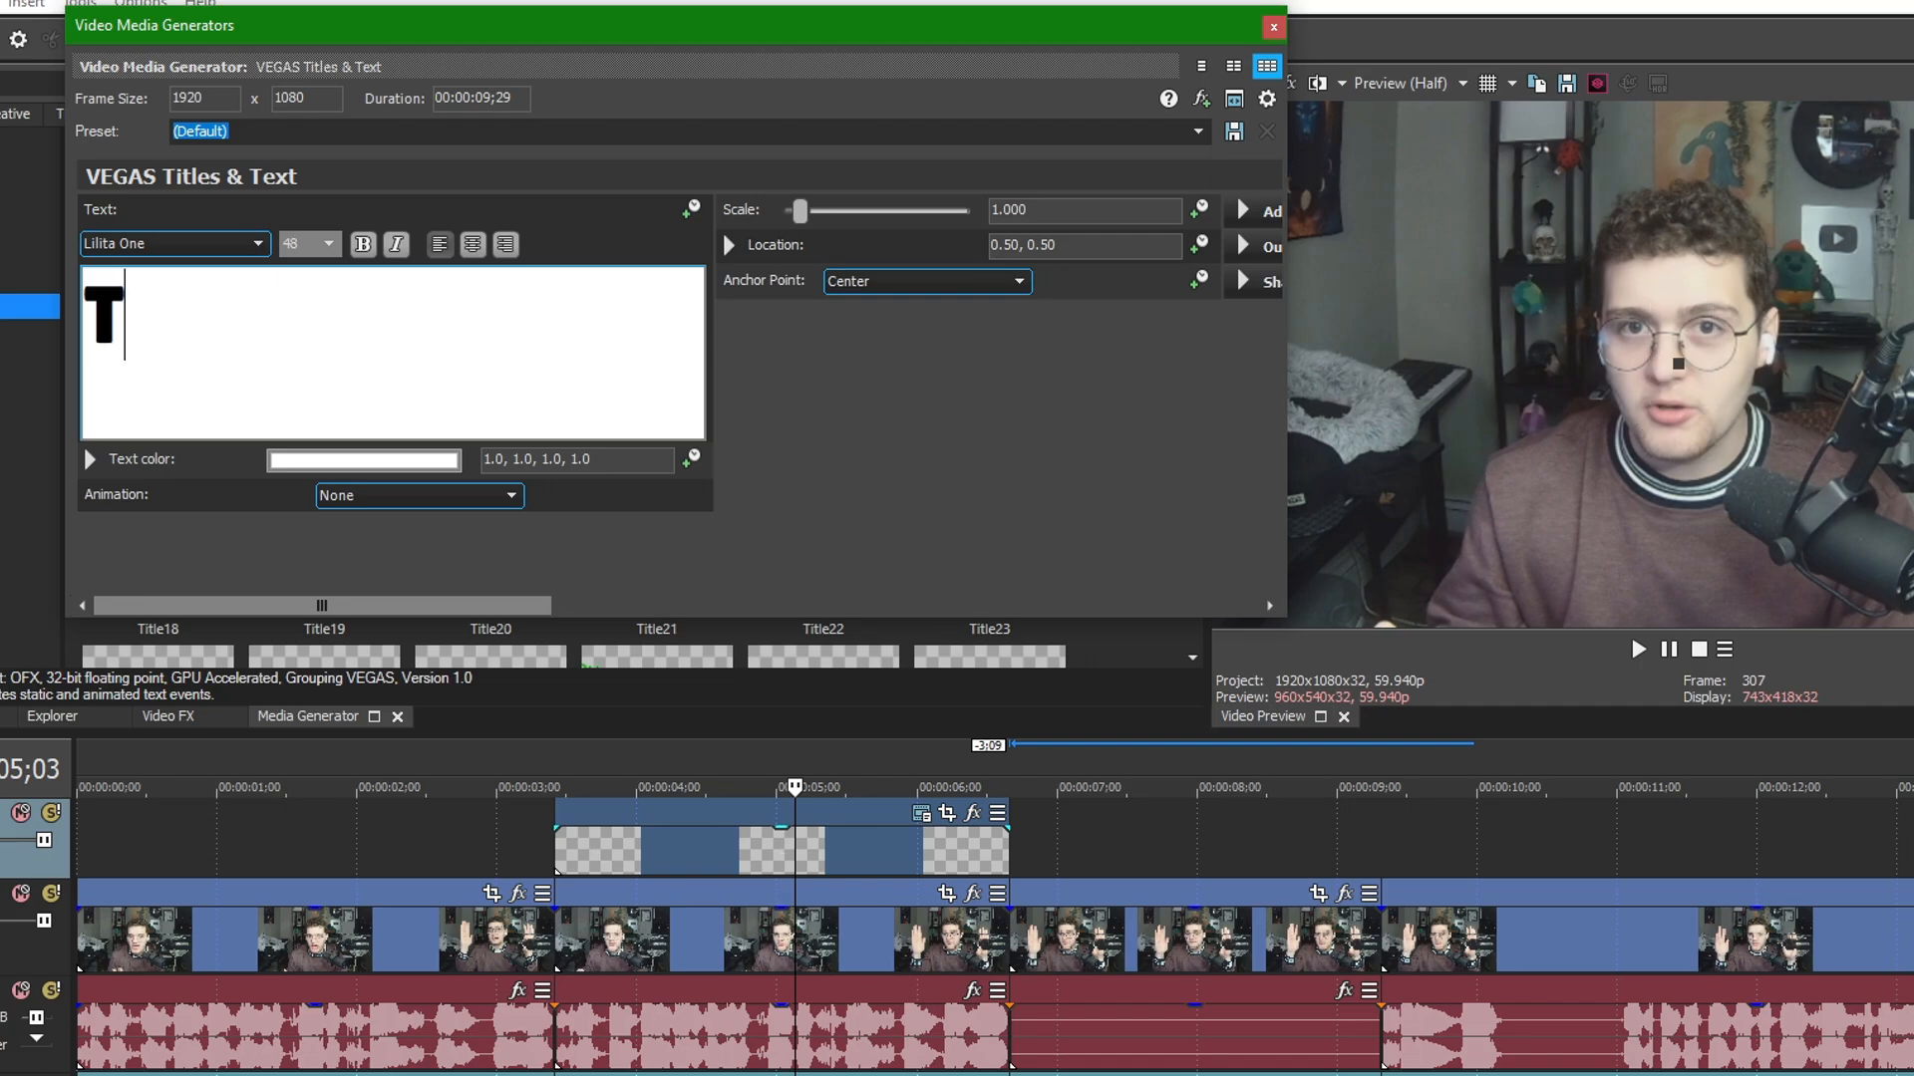
{"action": "type", "text": "d"}
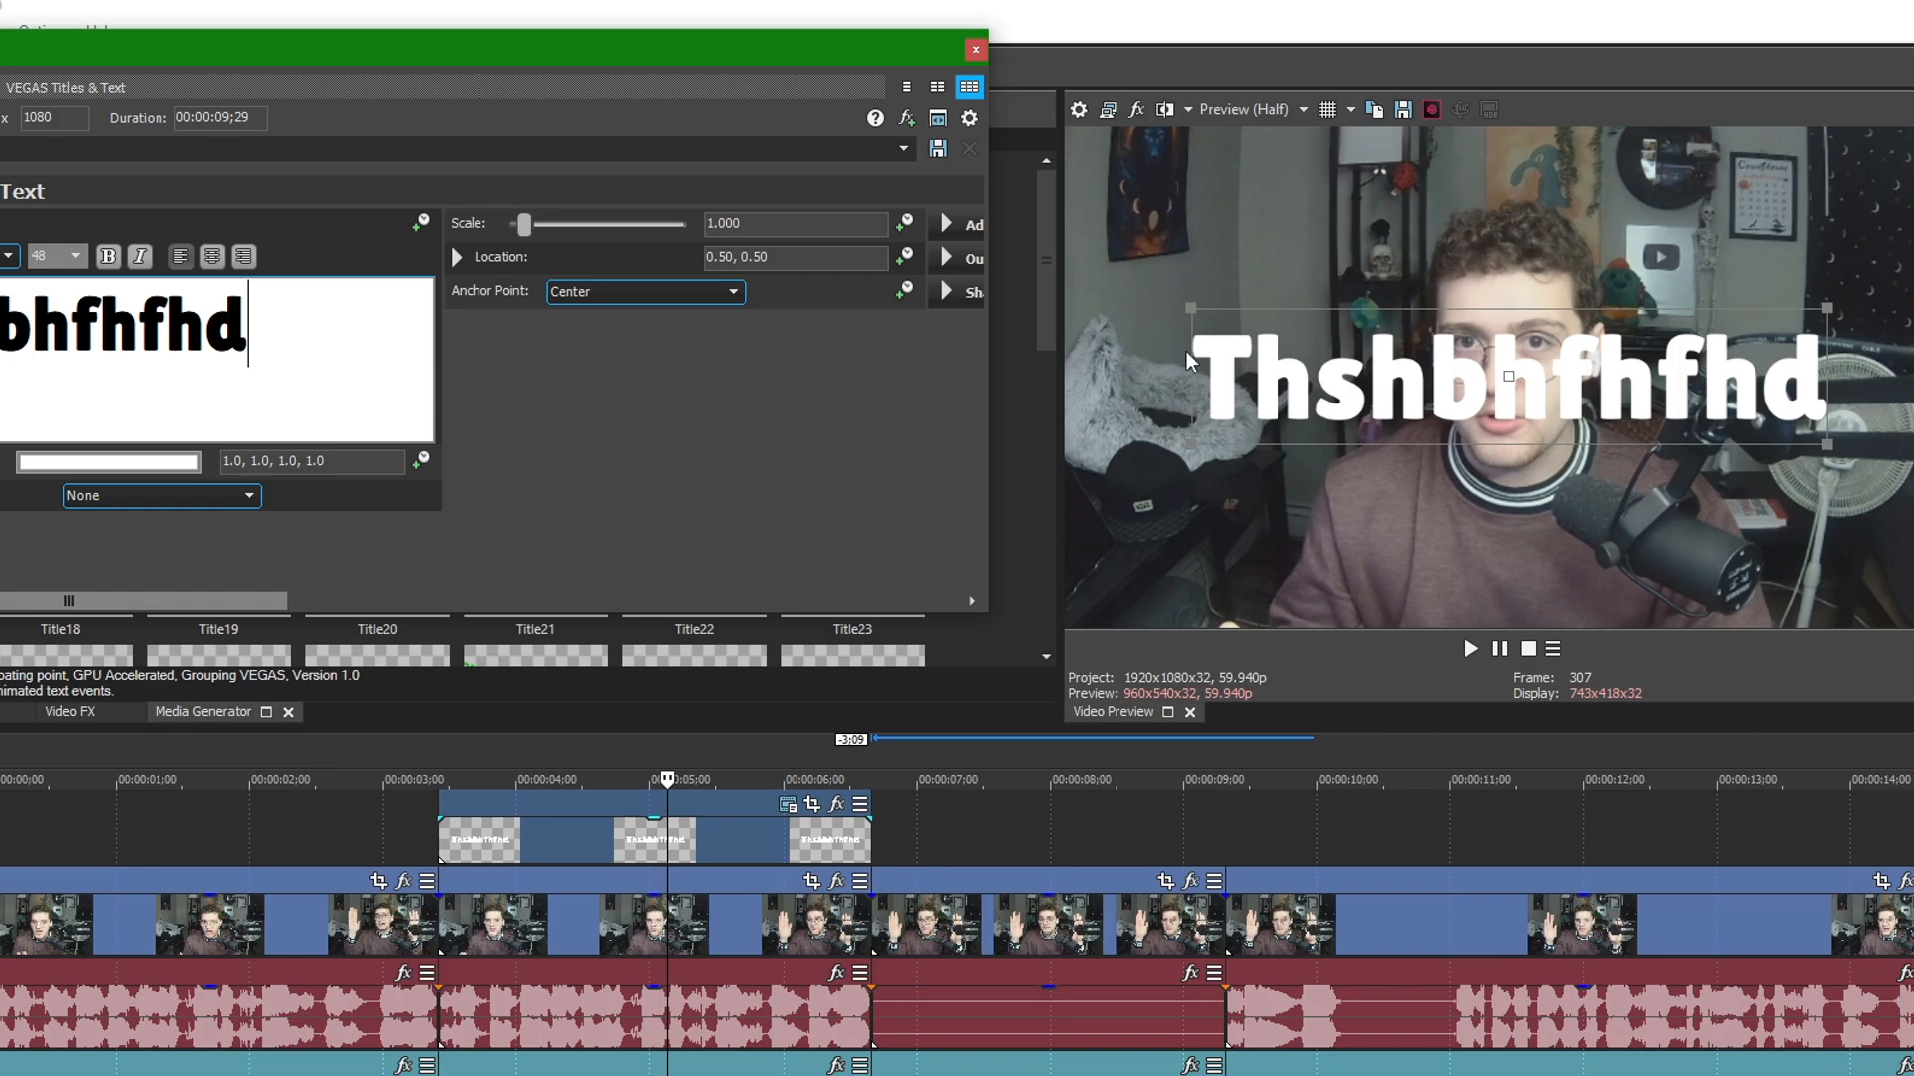
Change the title text to "You are cringe", scale it to about 0.661 and place it low in the frame at about 0.51, 0.10.
{"action": "left_click_drag", "start_coordinate": [1366, 378], "coordinate": [1375, 571]}
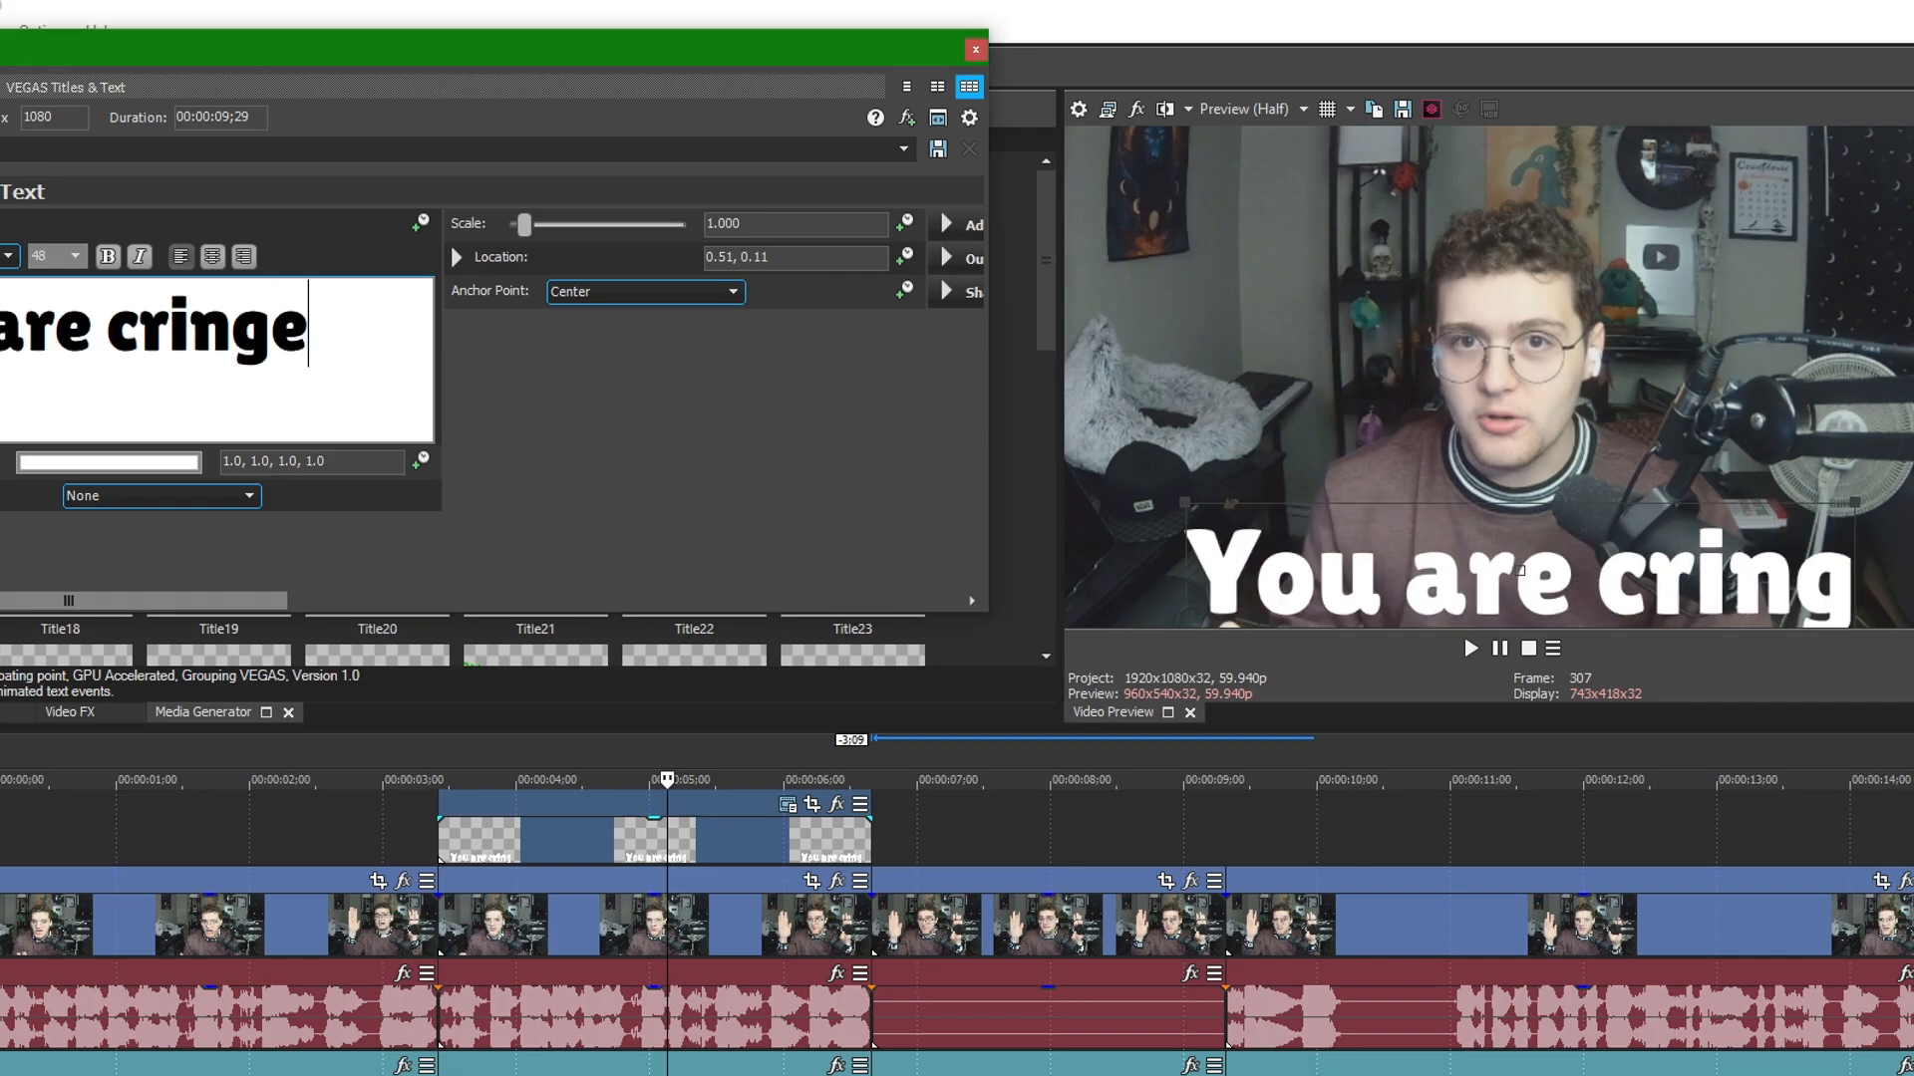
{"action": "left_click_drag", "start_coordinate": [1531, 583], "coordinate": [1528, 565]}
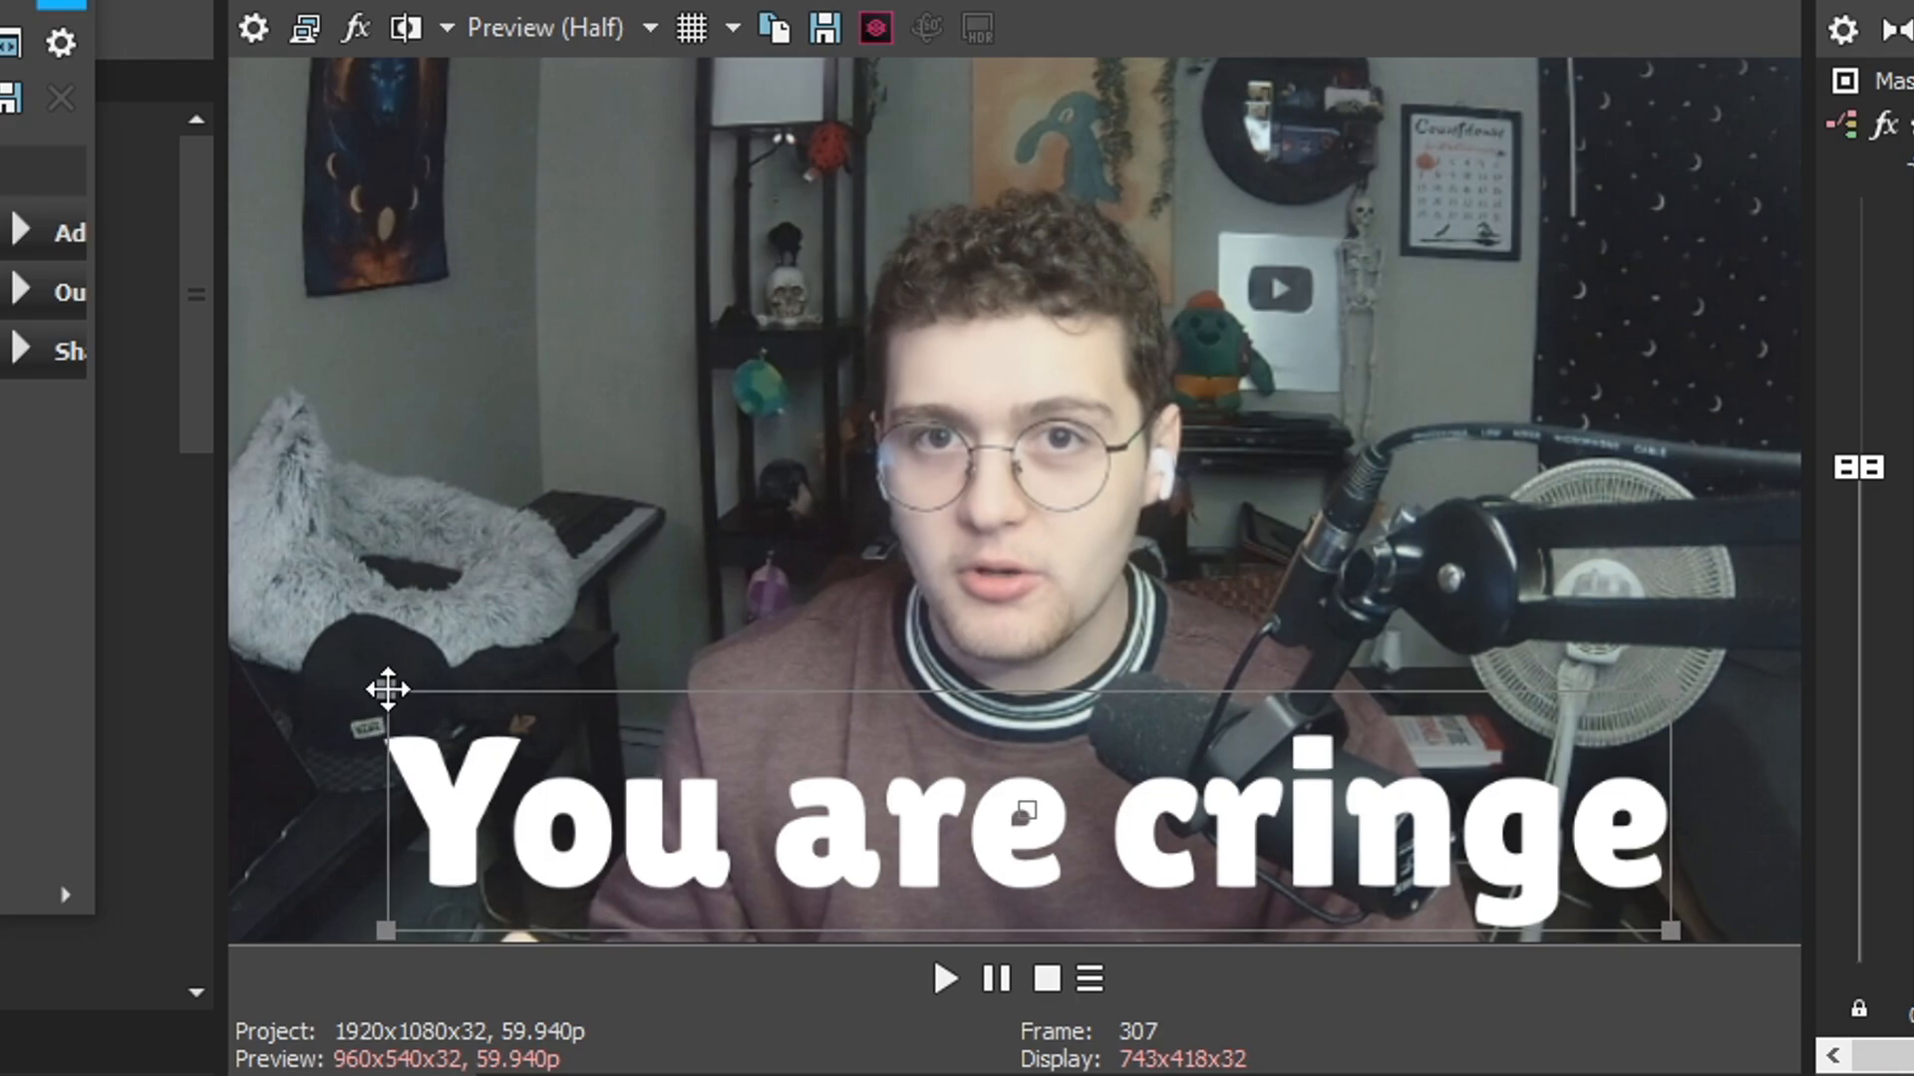
{"action": "left_click_drag", "start_coordinate": [387, 688], "coordinate": [613, 689]}
{"action": "left_click_drag", "start_coordinate": [1086, 817], "coordinate": [1085, 865]}
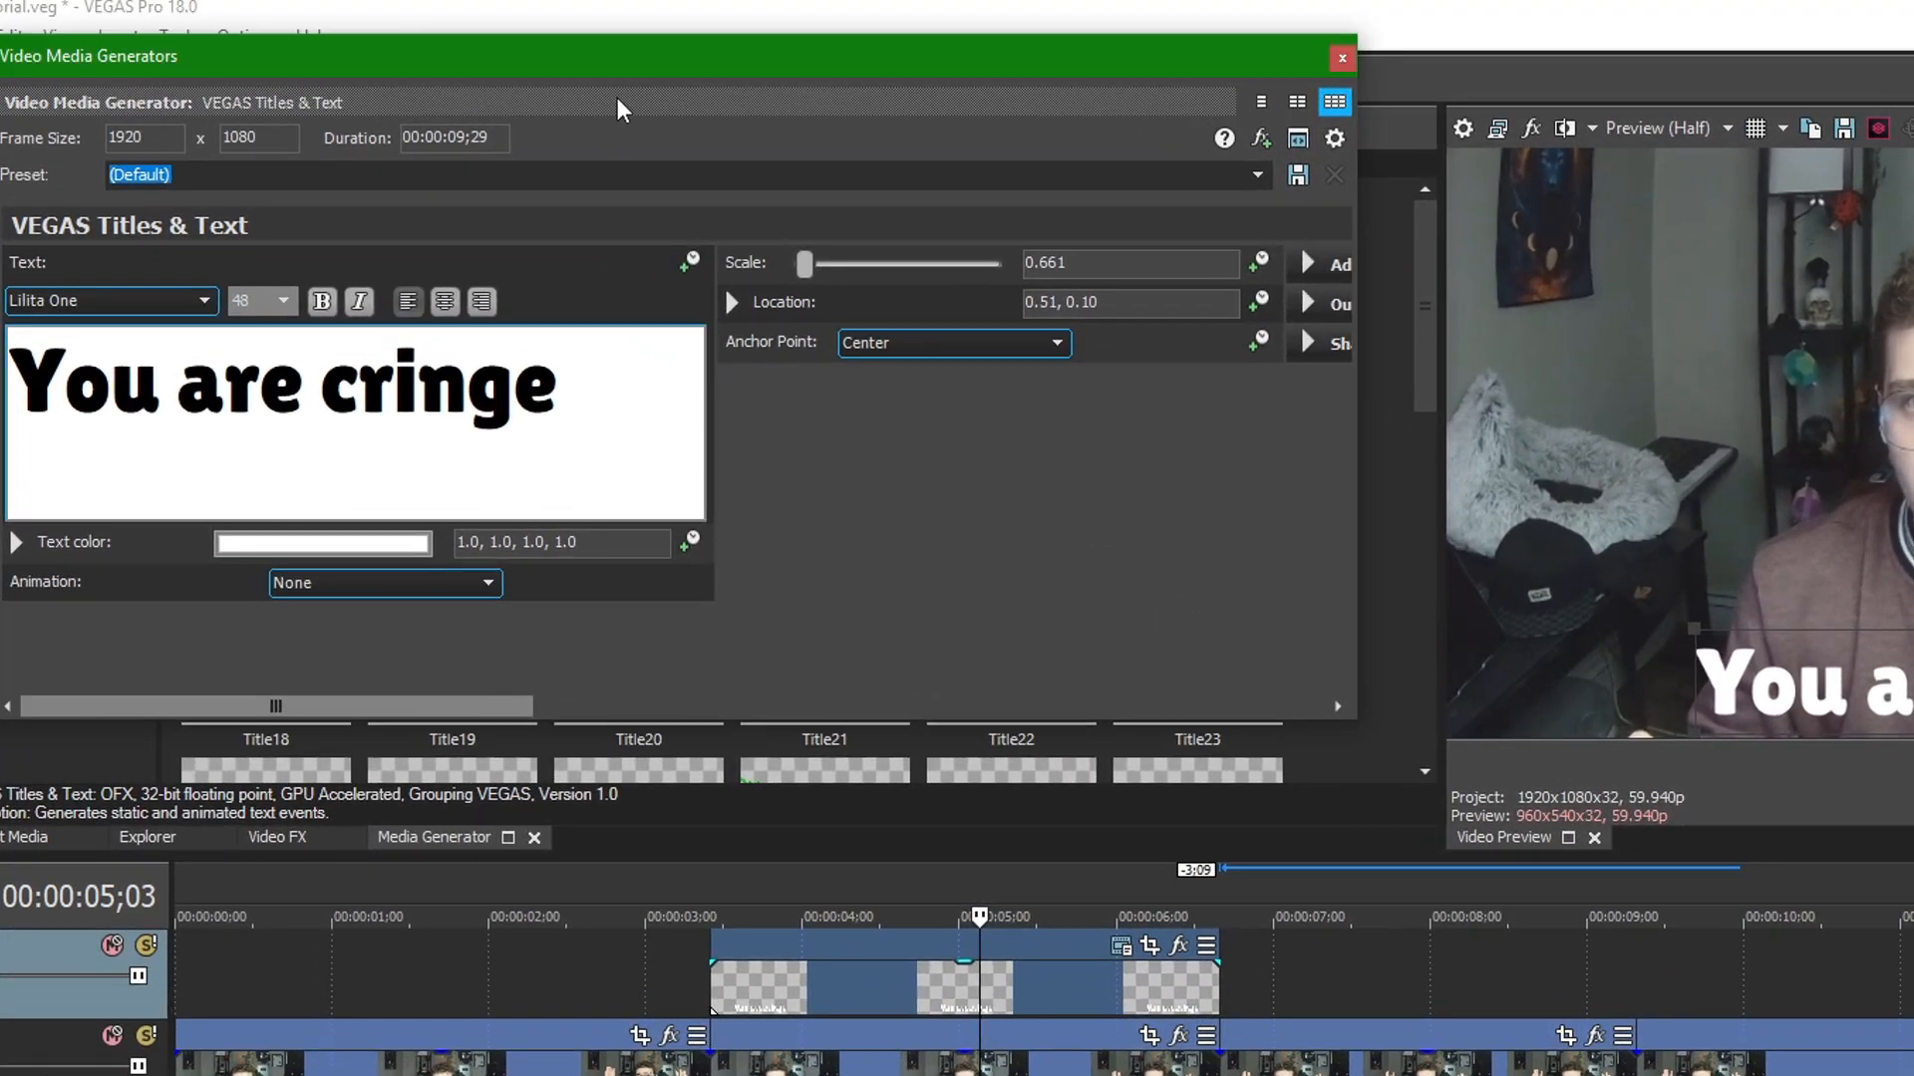
Give the title a black outline (0.0, 0.0, 0.0, 1.0) with an outline width of 10.000.
{"action": "left_click_drag", "start_coordinate": [610, 57], "coordinate": [648, 74]}
{"action": "left_click_drag", "start_coordinate": [266, 732], "coordinate": [1123, 632]}
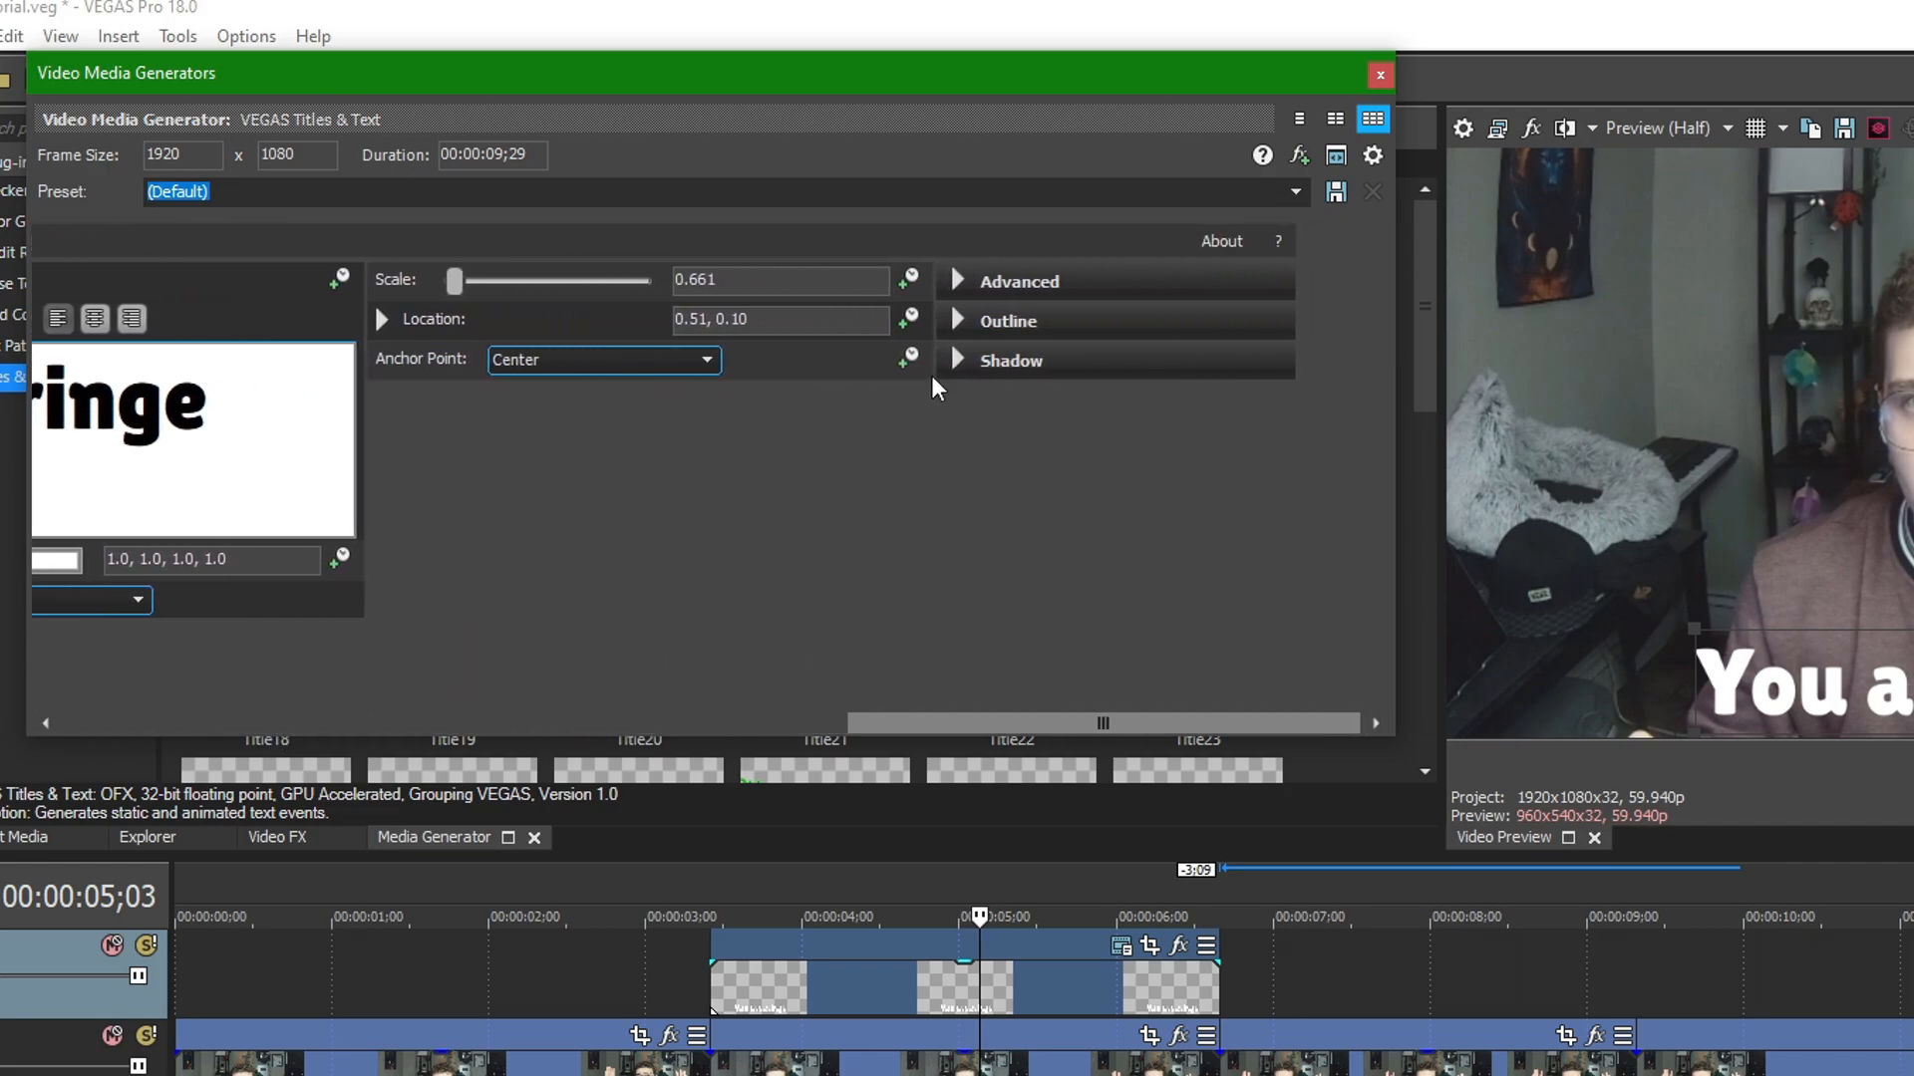
{"action": "left_click", "coordinate": [957, 320]}
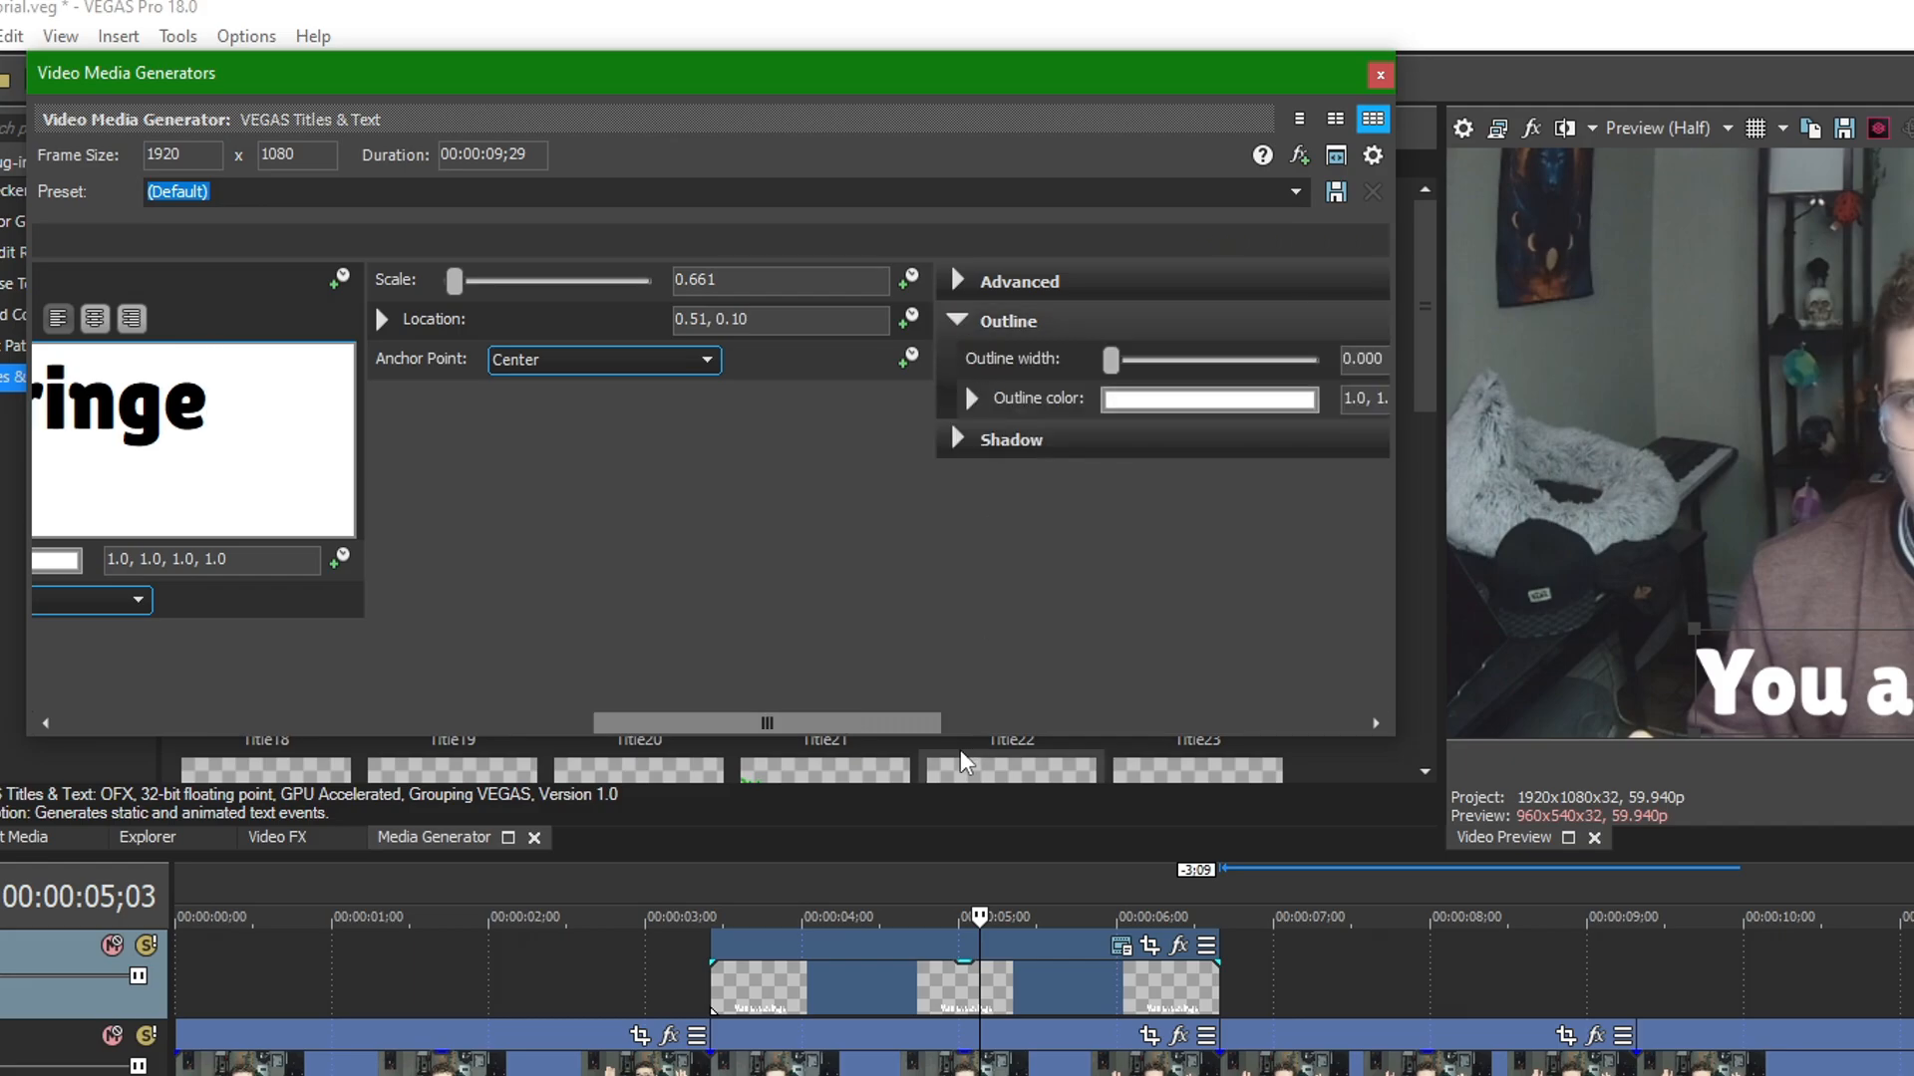
{"action": "left_click_drag", "start_coordinate": [1156, 720], "coordinate": [1192, 710]}
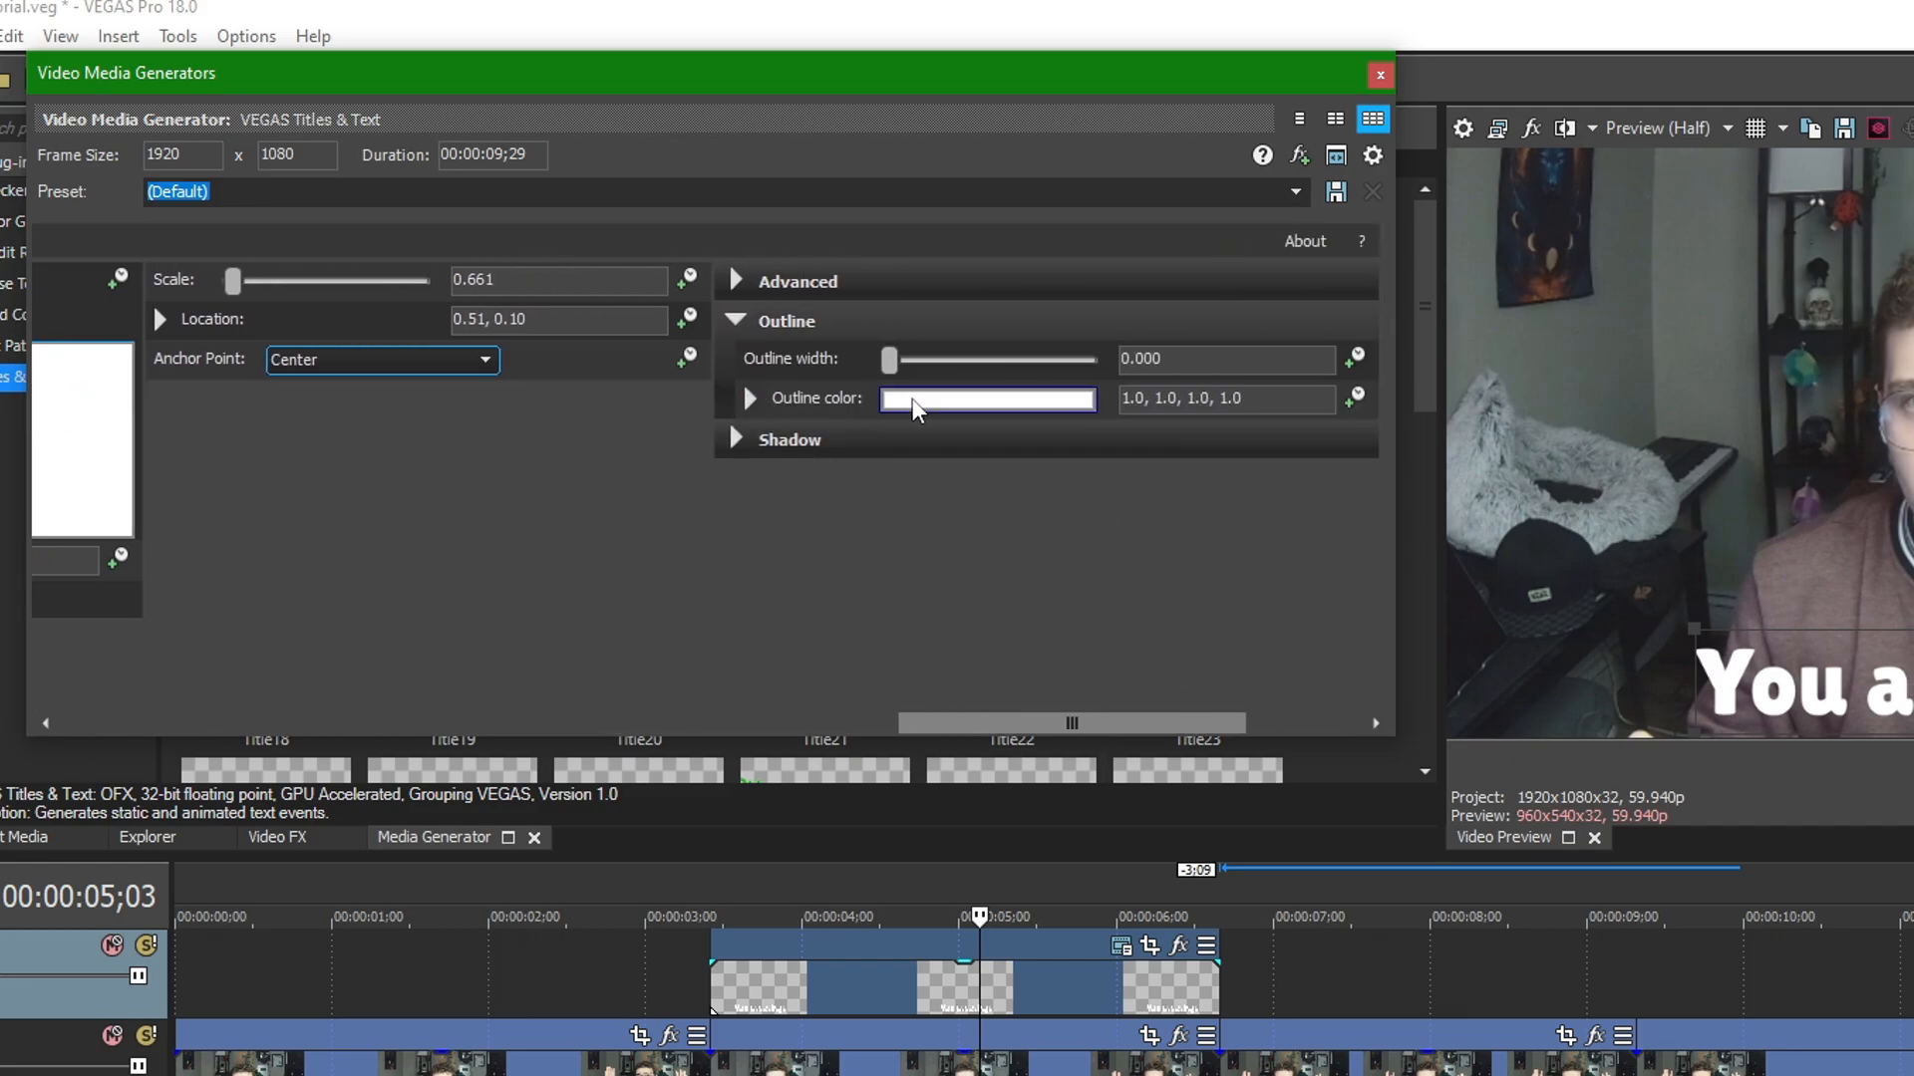
{"action": "left_click", "coordinate": [962, 399]}
{"action": "left_click", "coordinate": [1030, 739]}
{"action": "left_click", "coordinate": [1078, 733]}
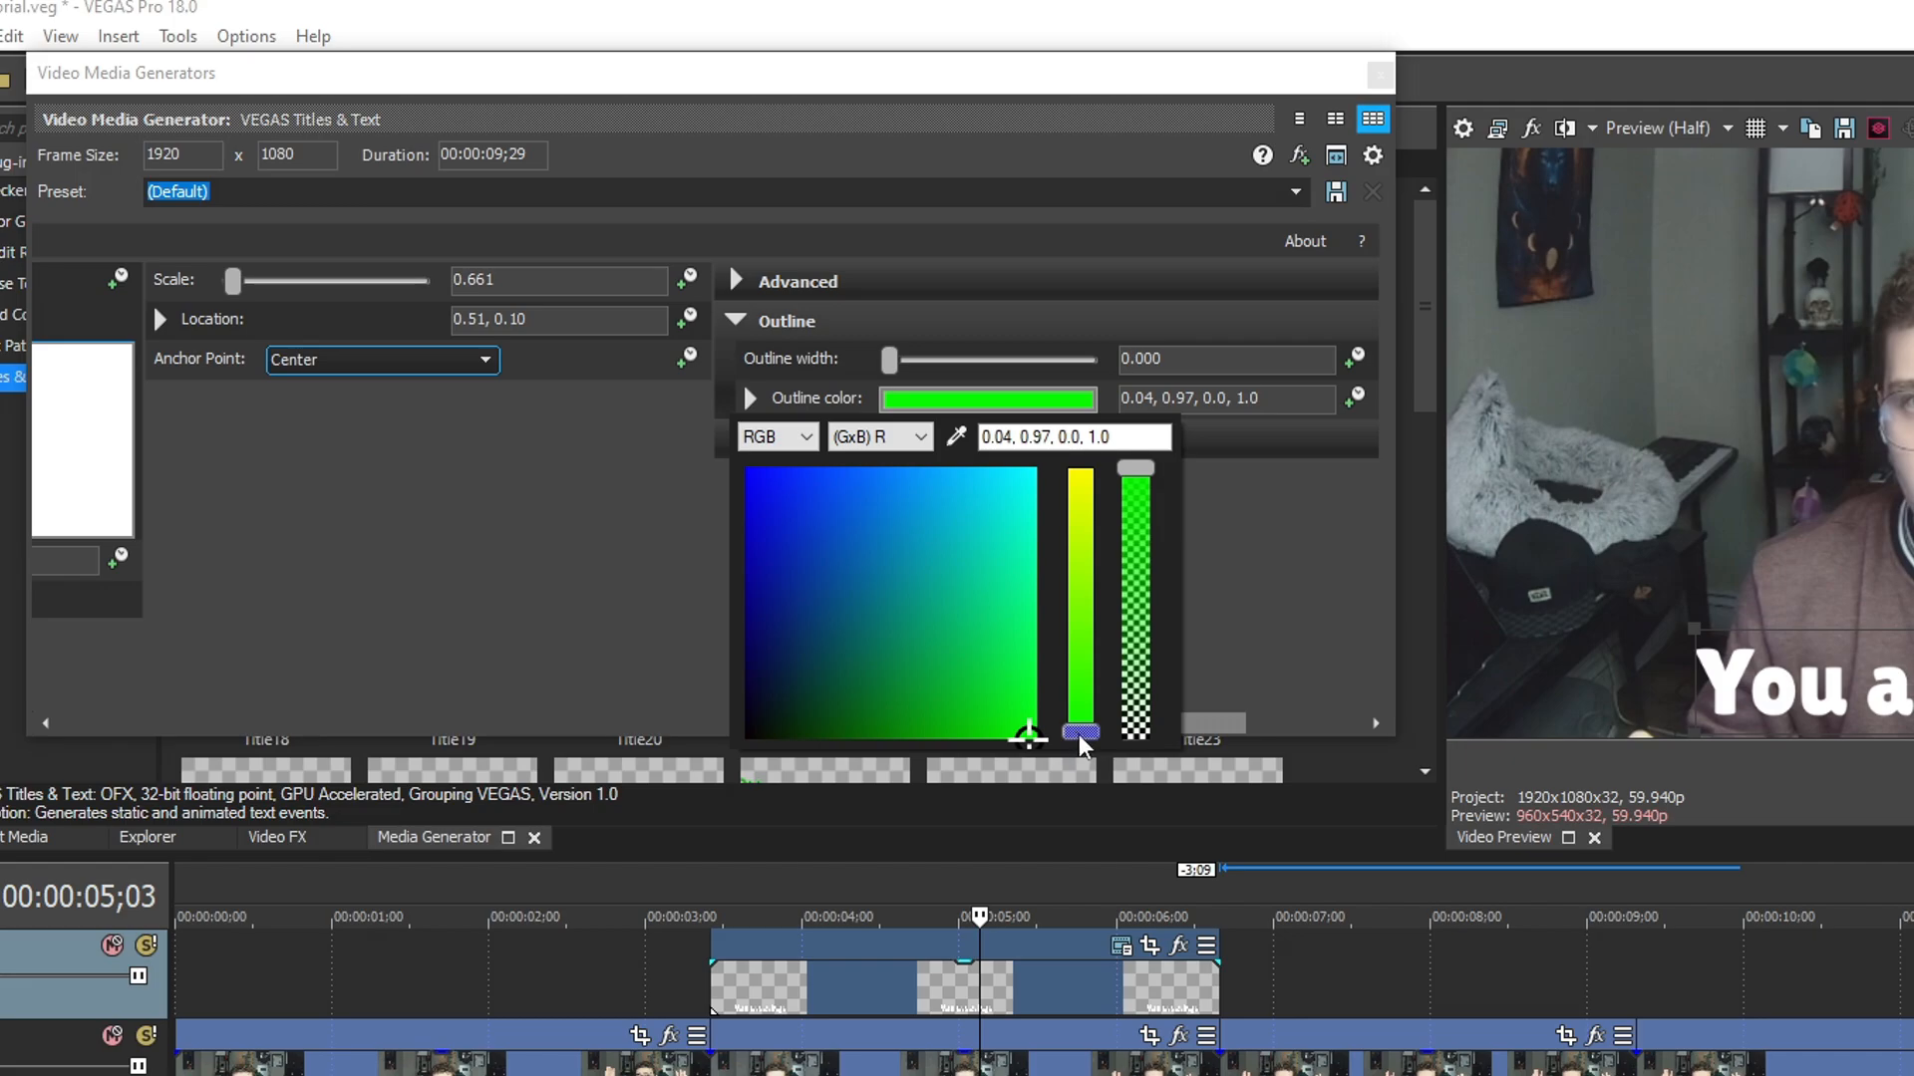
{"action": "left_click", "coordinate": [745, 738]}
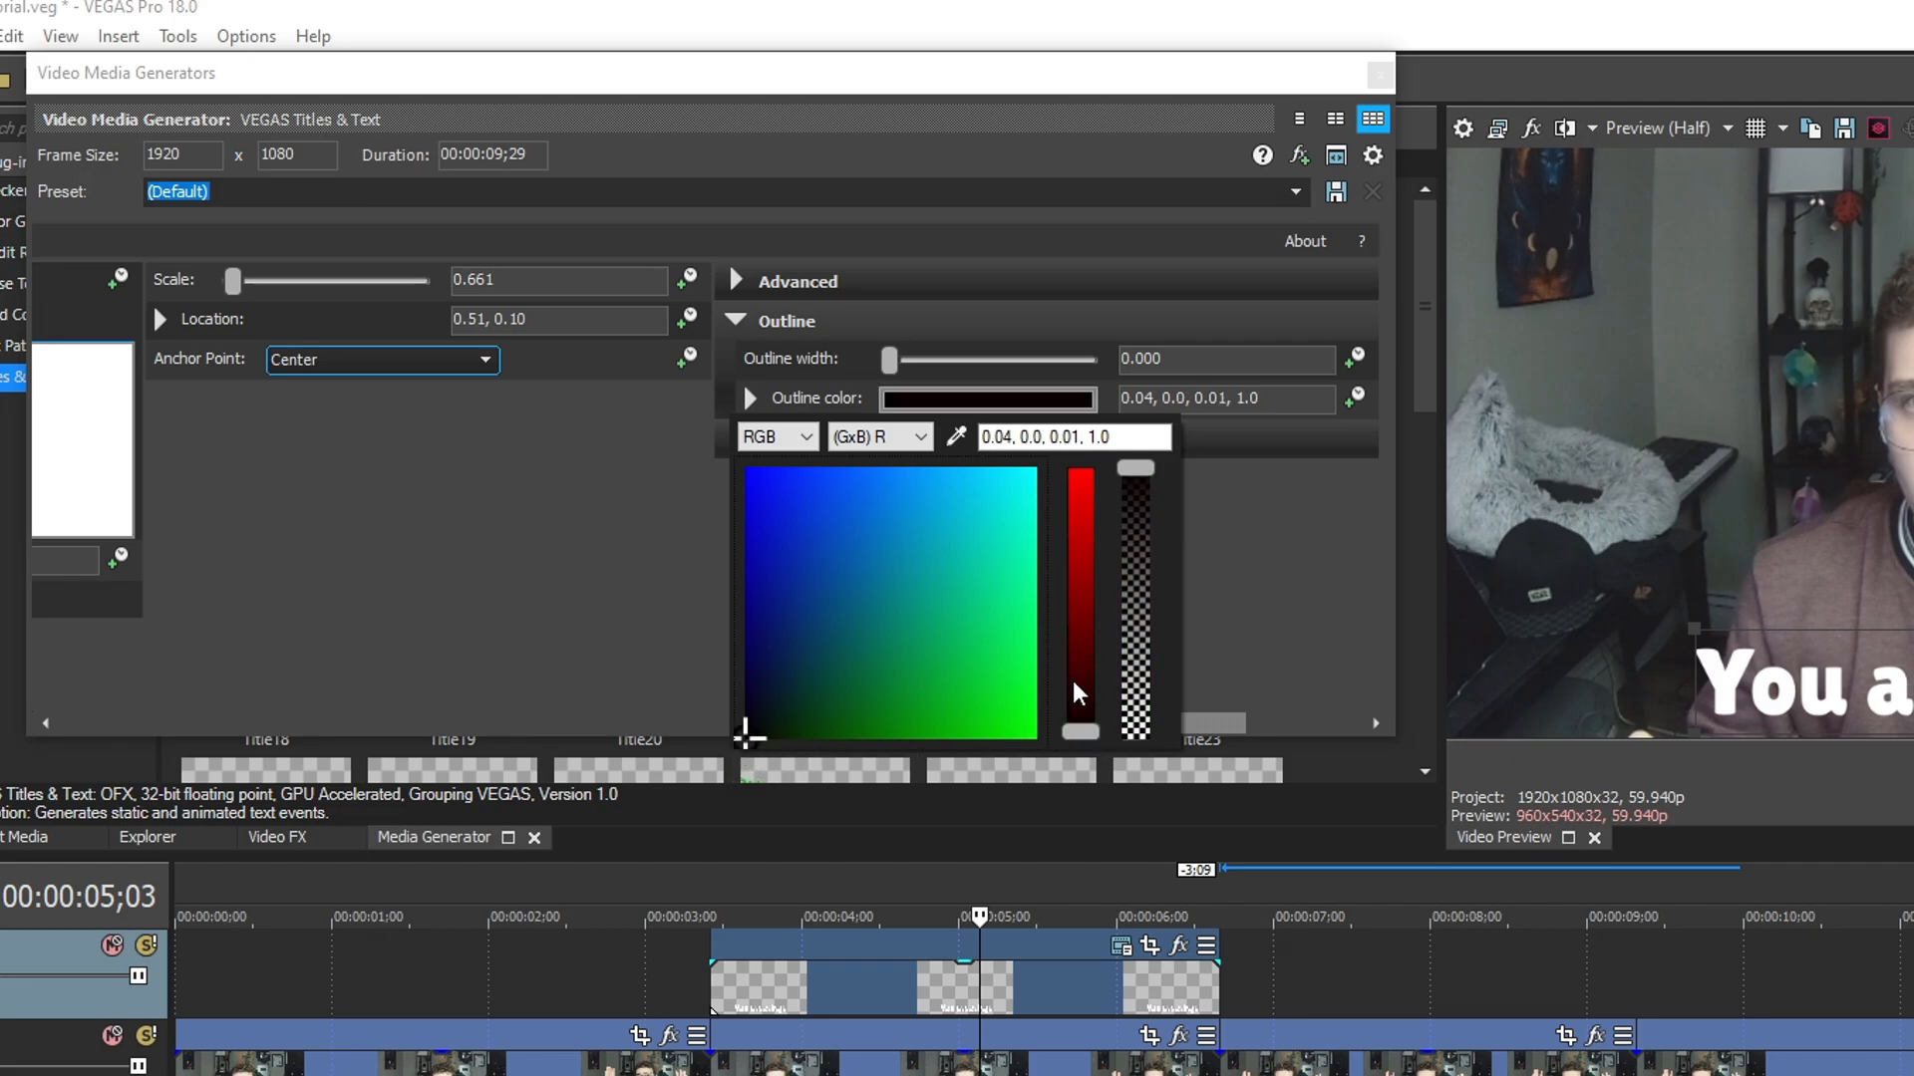
{"action": "left_click", "coordinate": [1196, 531]}
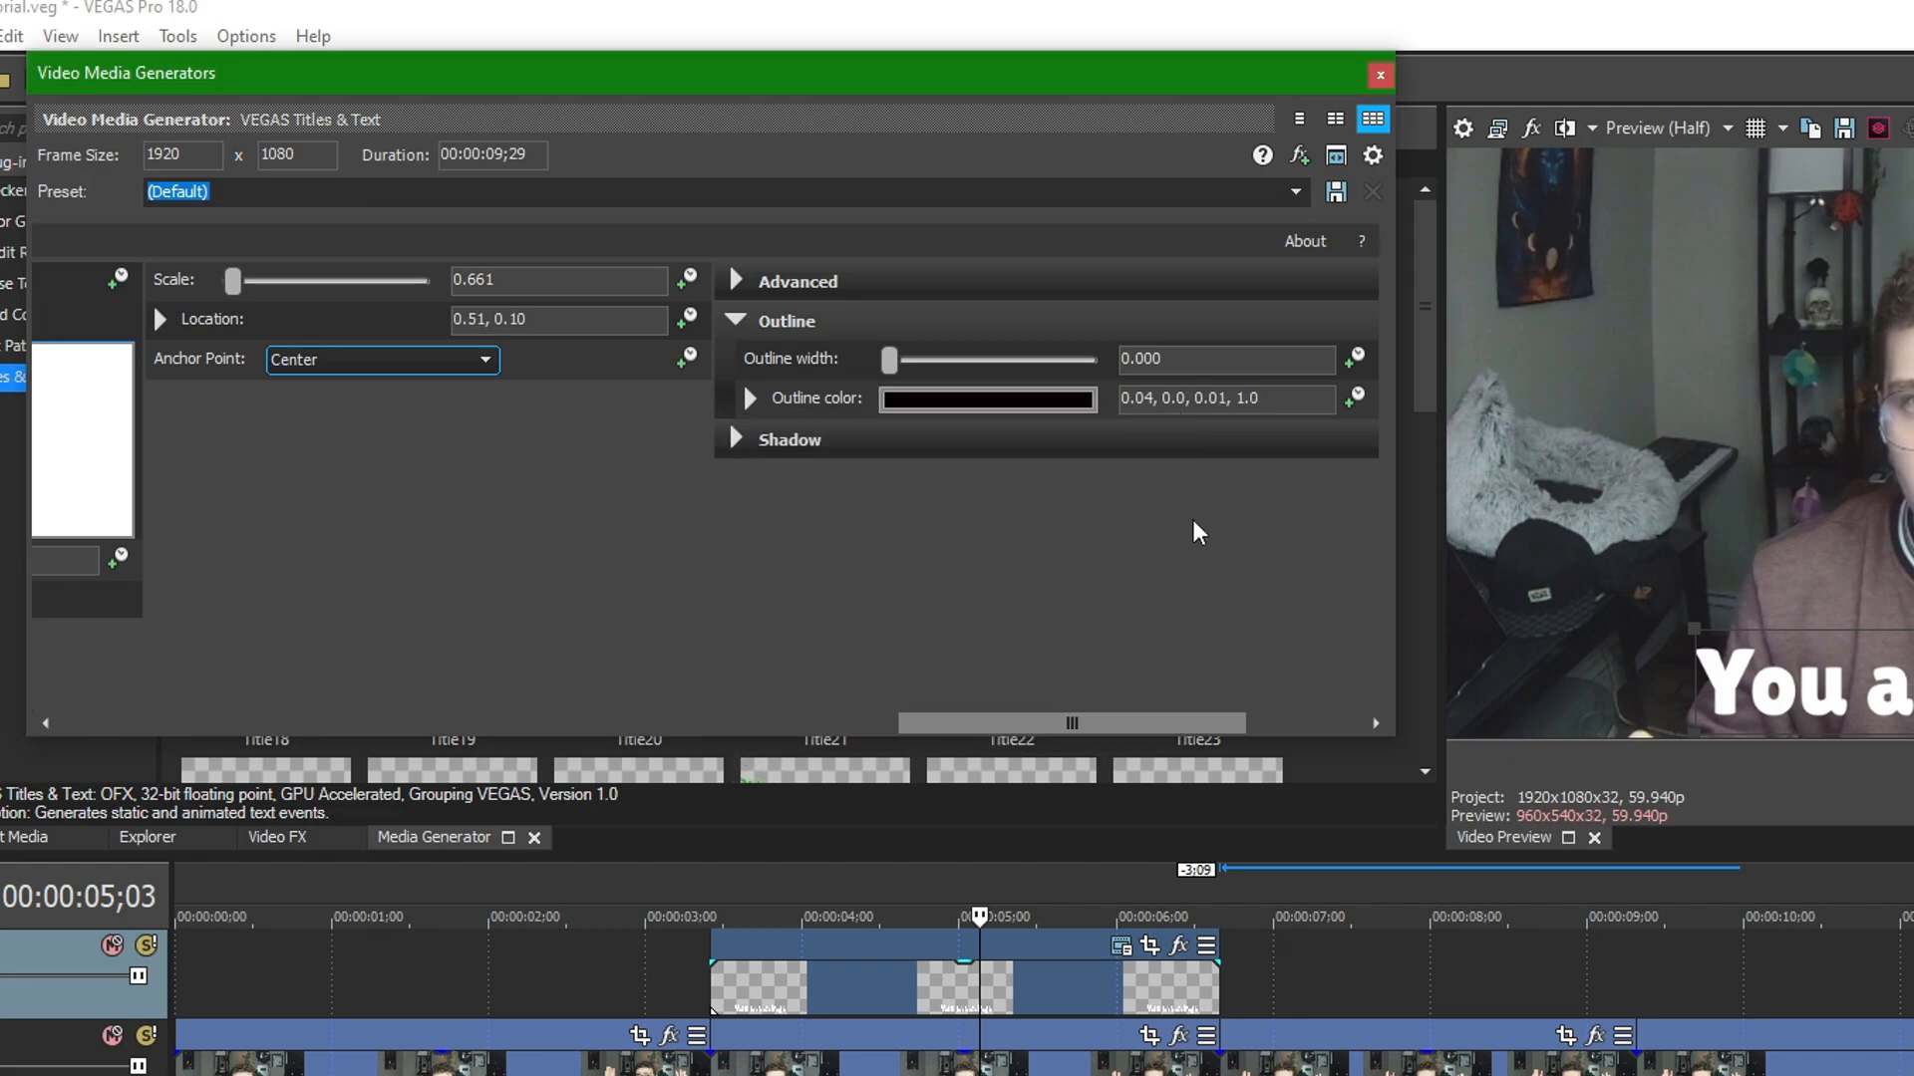
{"action": "double_click", "coordinate": [1010, 398]}
{"action": "left_click_drag", "start_coordinate": [889, 361], "coordinate": [1106, 363]}
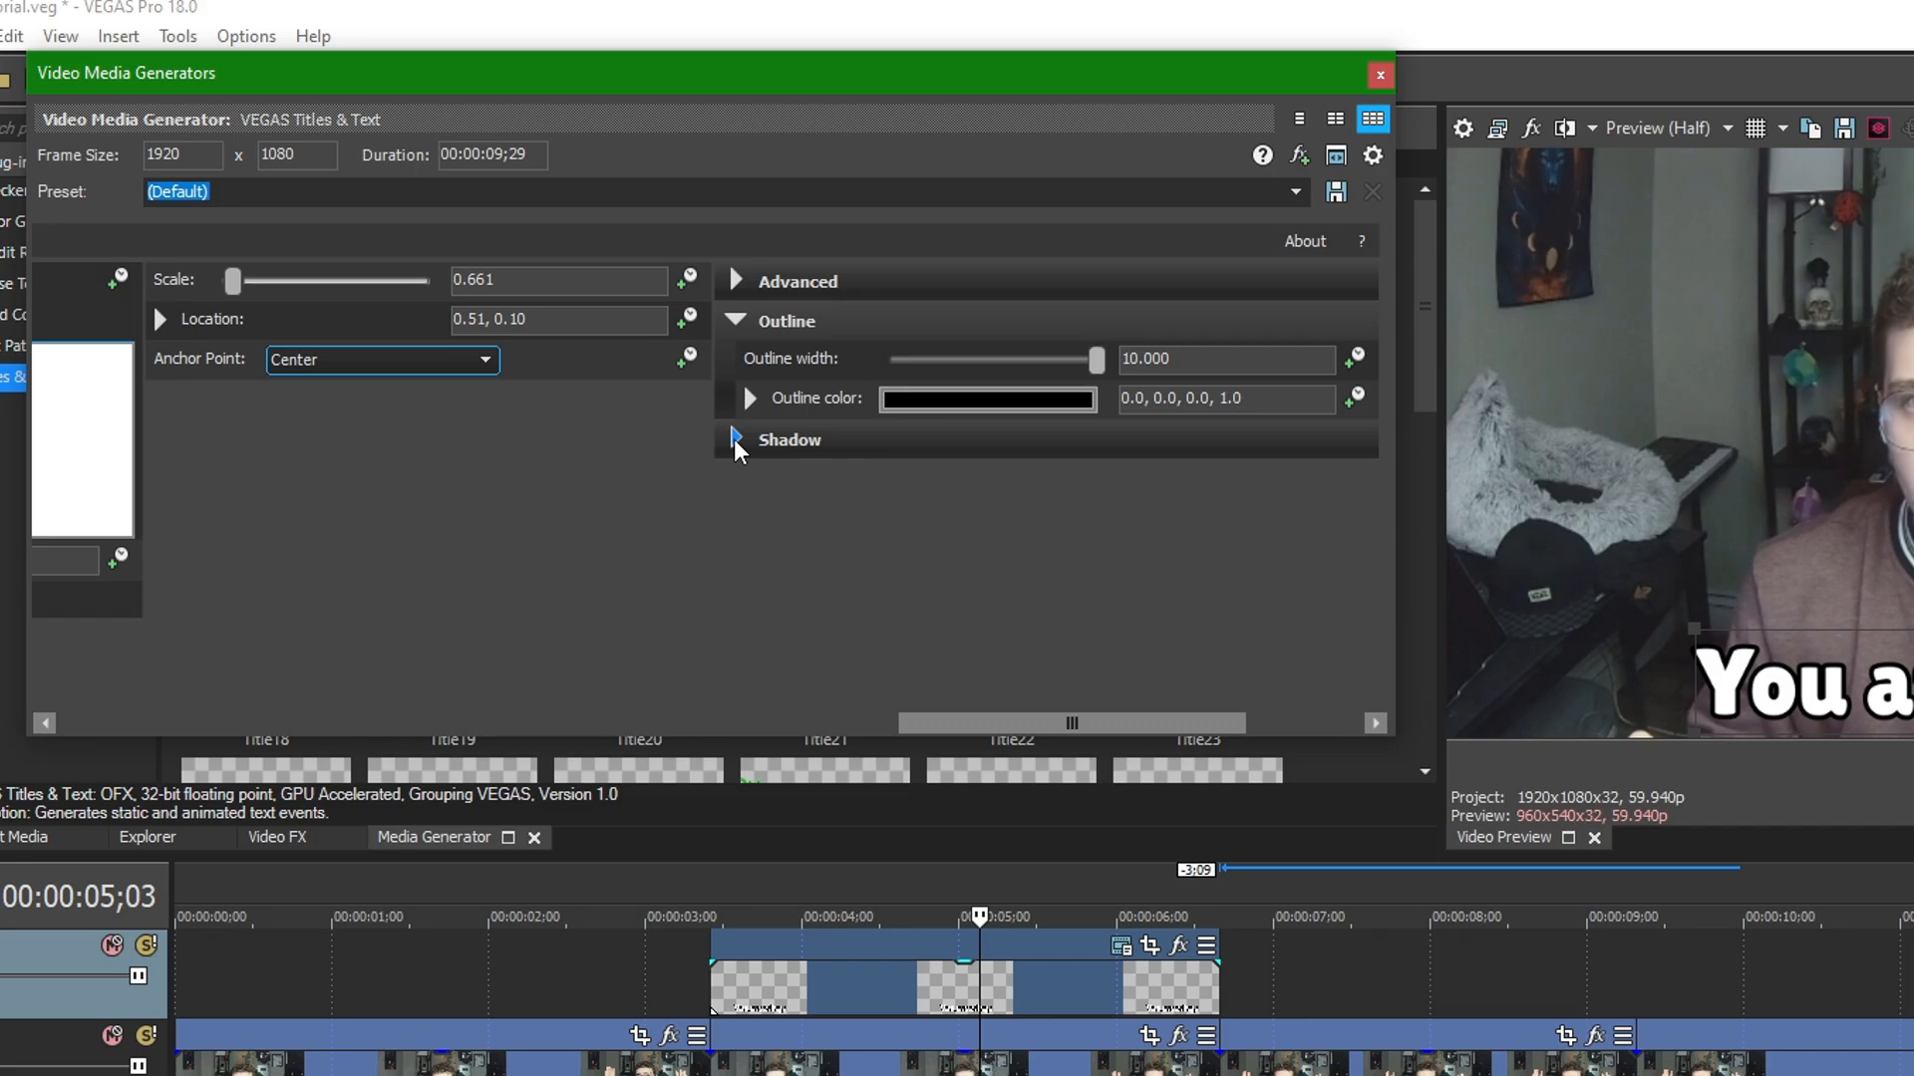
Enable the shadow for the title text.
{"action": "left_click", "coordinate": [736, 439]}
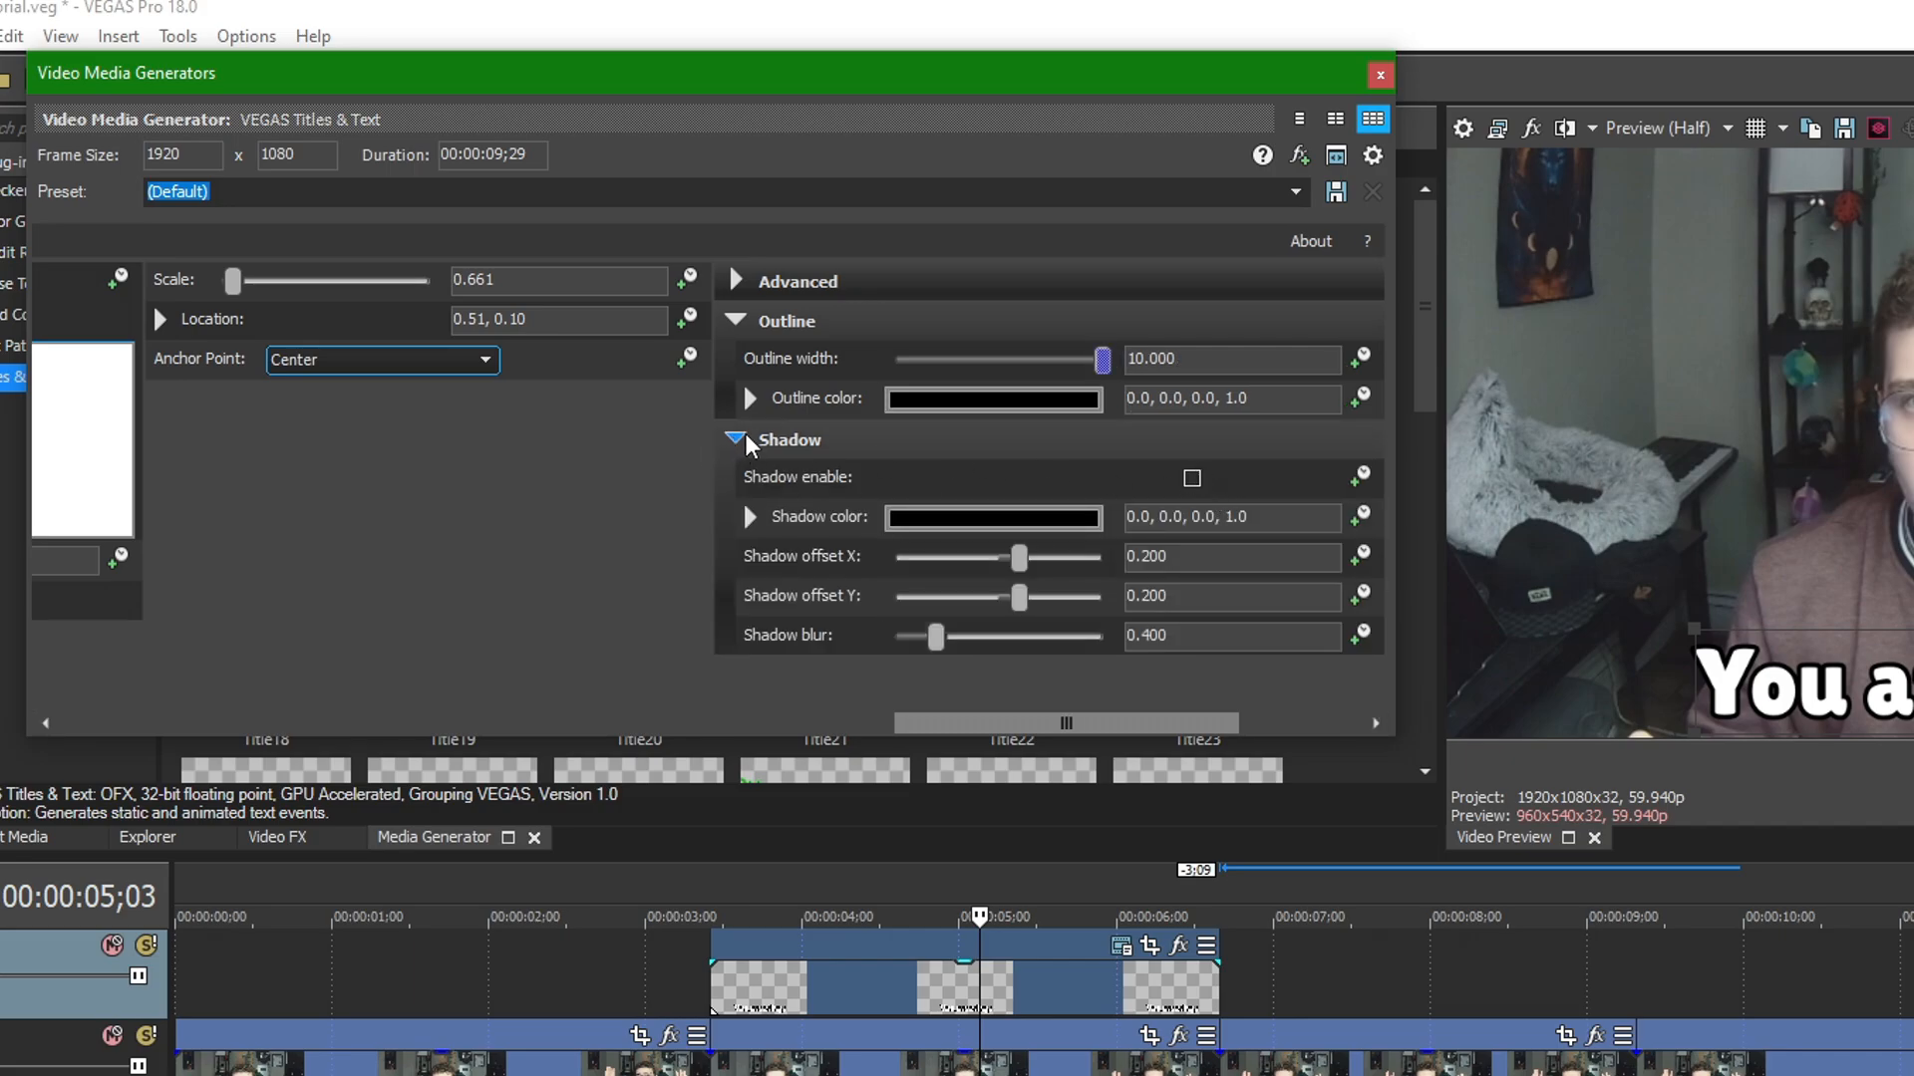
{"action": "left_click", "coordinate": [1192, 477]}
{"action": "left_click_drag", "start_coordinate": [1018, 556], "coordinate": [1009, 555]}
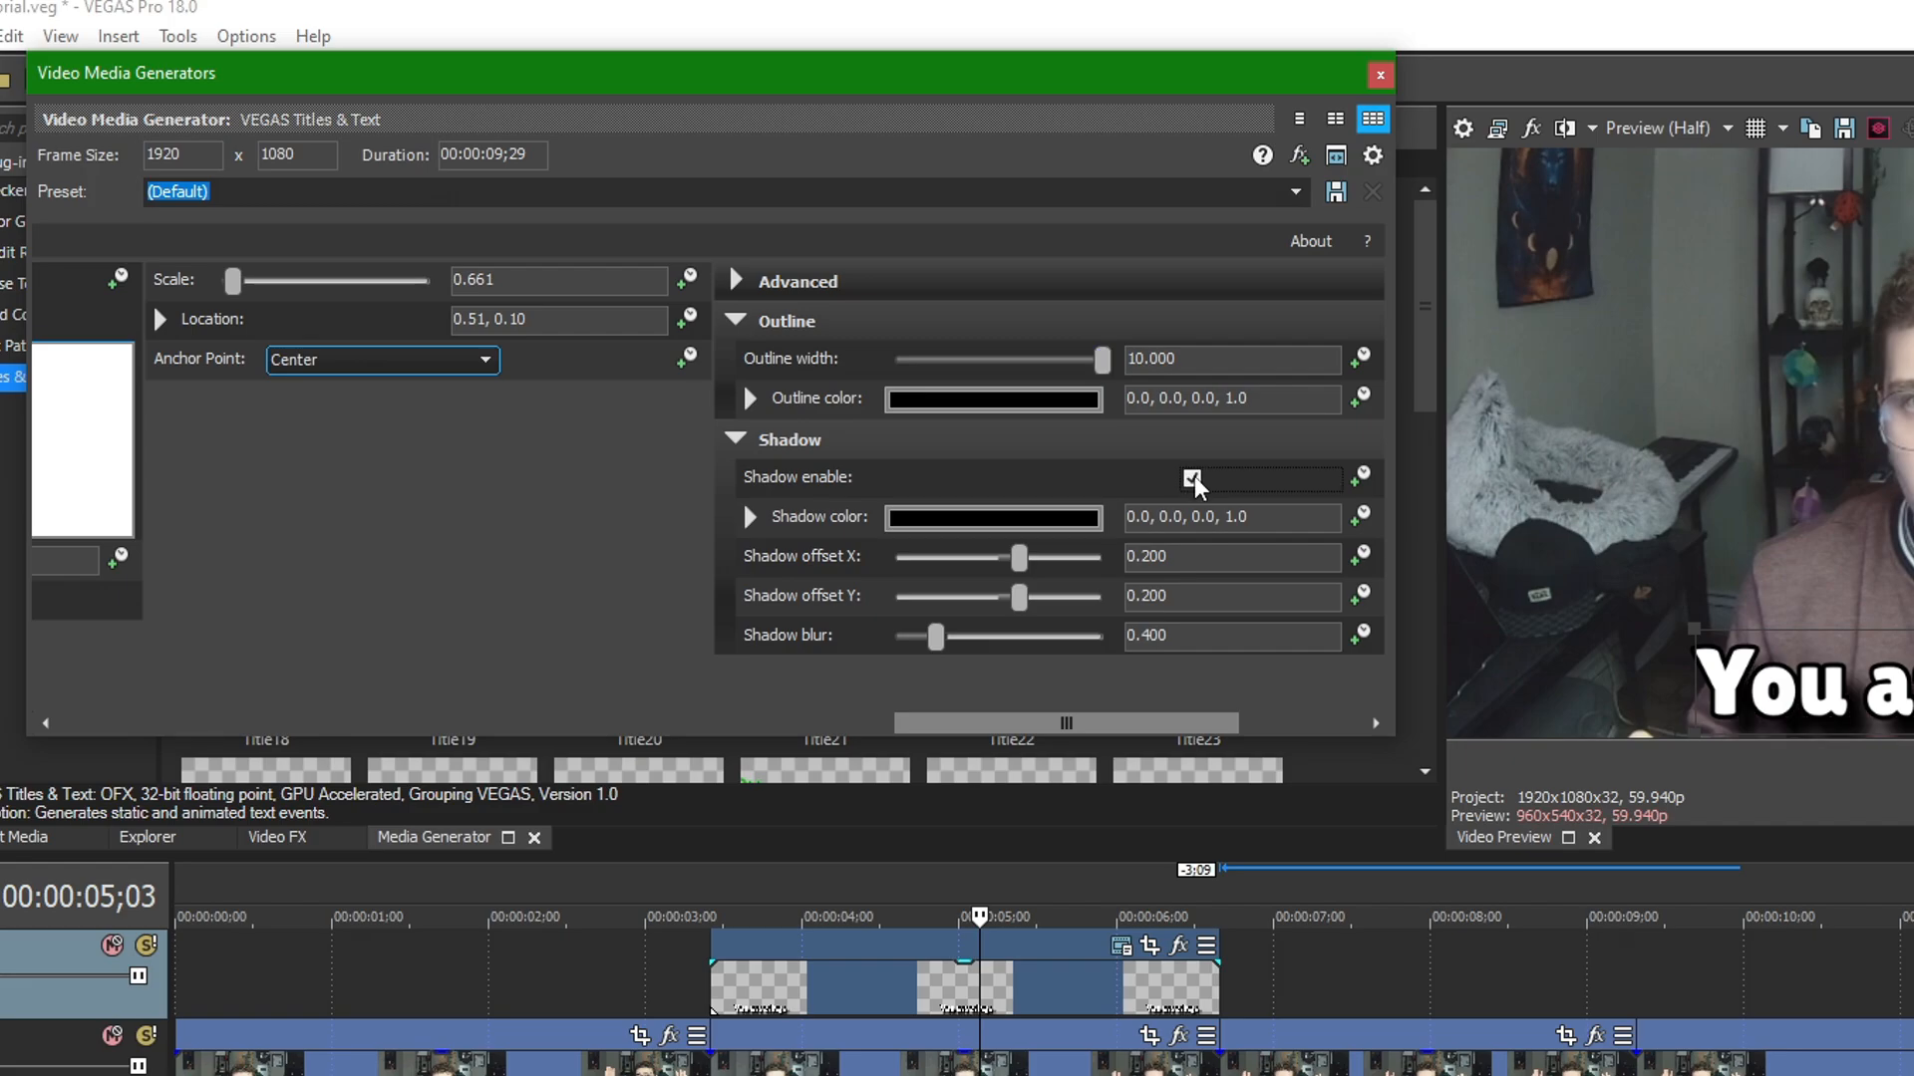
{"action": "left_click_drag", "start_coordinate": [68, 471], "coordinate": [70, 526]}
{"action": "left_click_drag", "start_coordinate": [704, 457], "coordinate": [710, 457]}
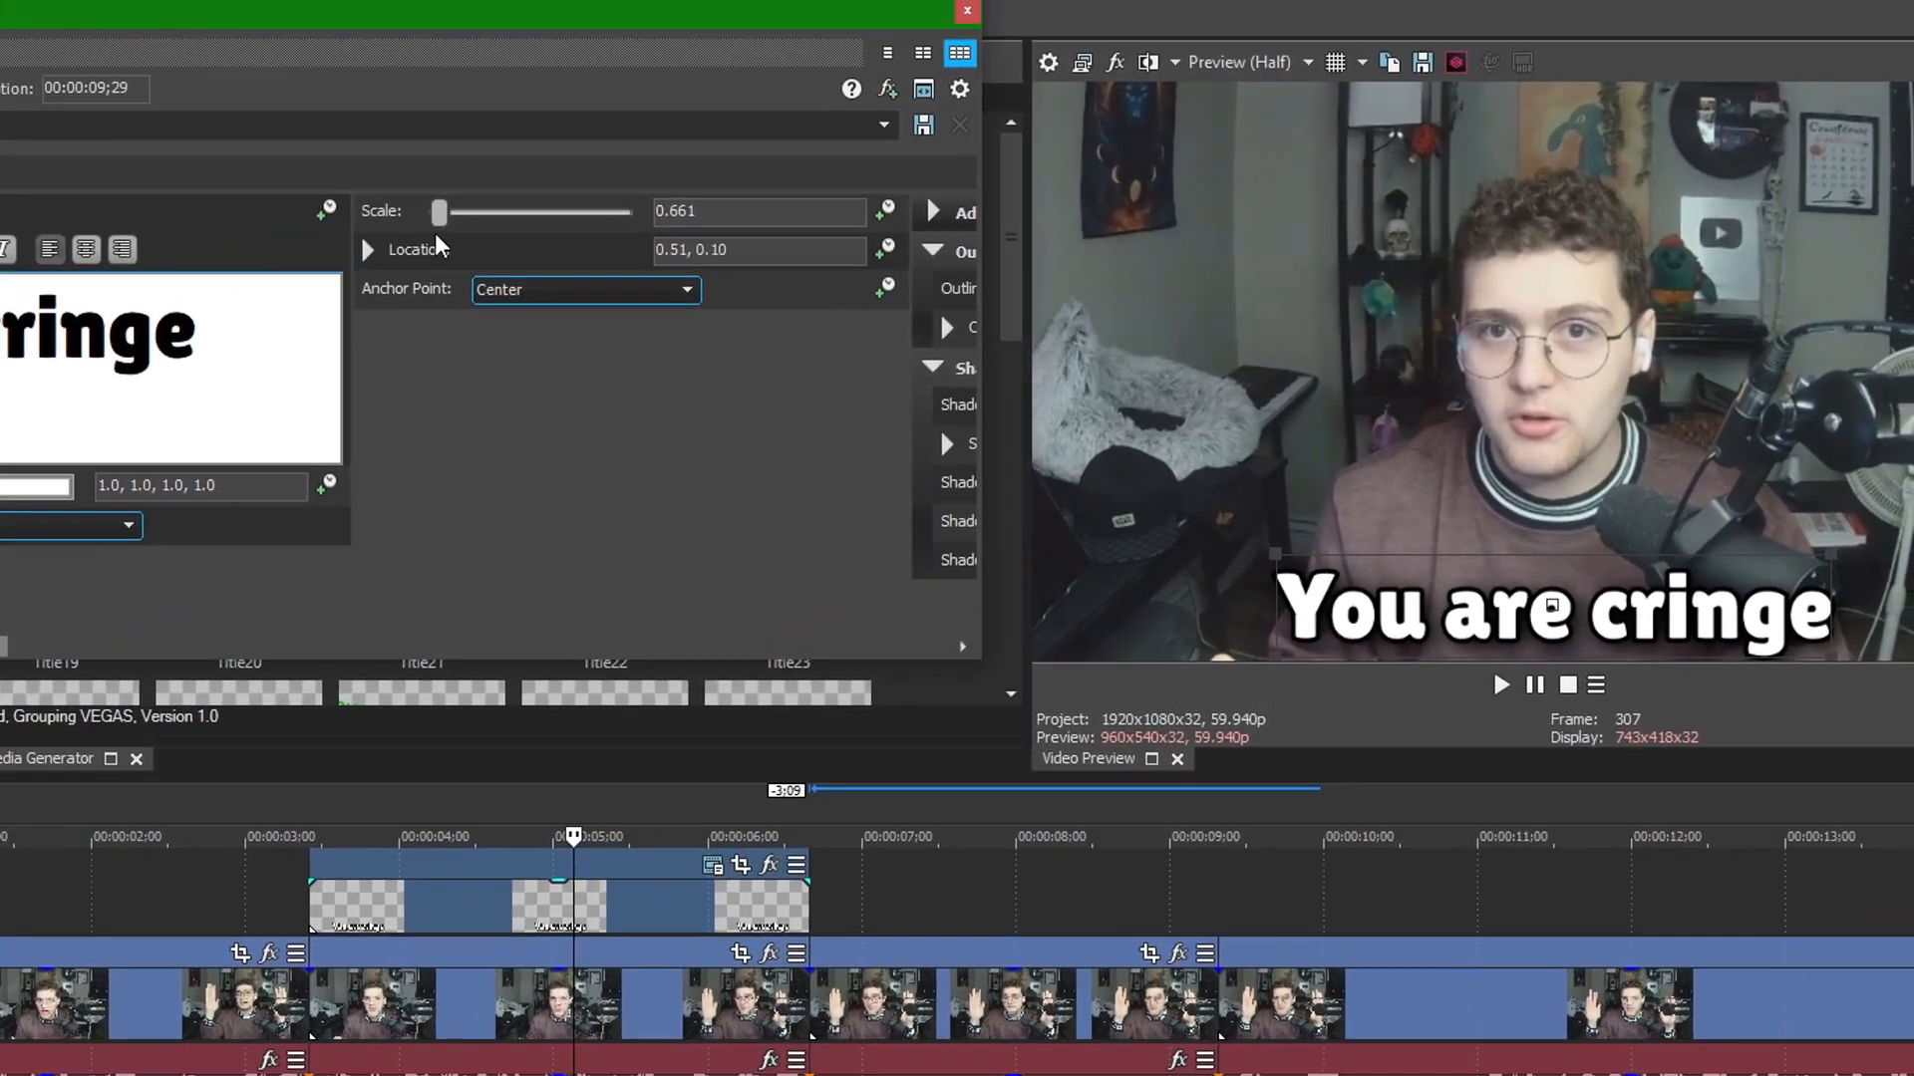
Enlarge the title to a scale of about 0.769 at the bottom of the frame, located at about 0.51, 0.11.
{"action": "mouse_move", "coordinate": [438, 225]}
{"action": "left_mouse_down"}
{"action": "mouse_move", "coordinate": [456, 226]}
{"action": "mouse_move", "coordinate": [438, 227]}
{"action": "left_mouse_up"}
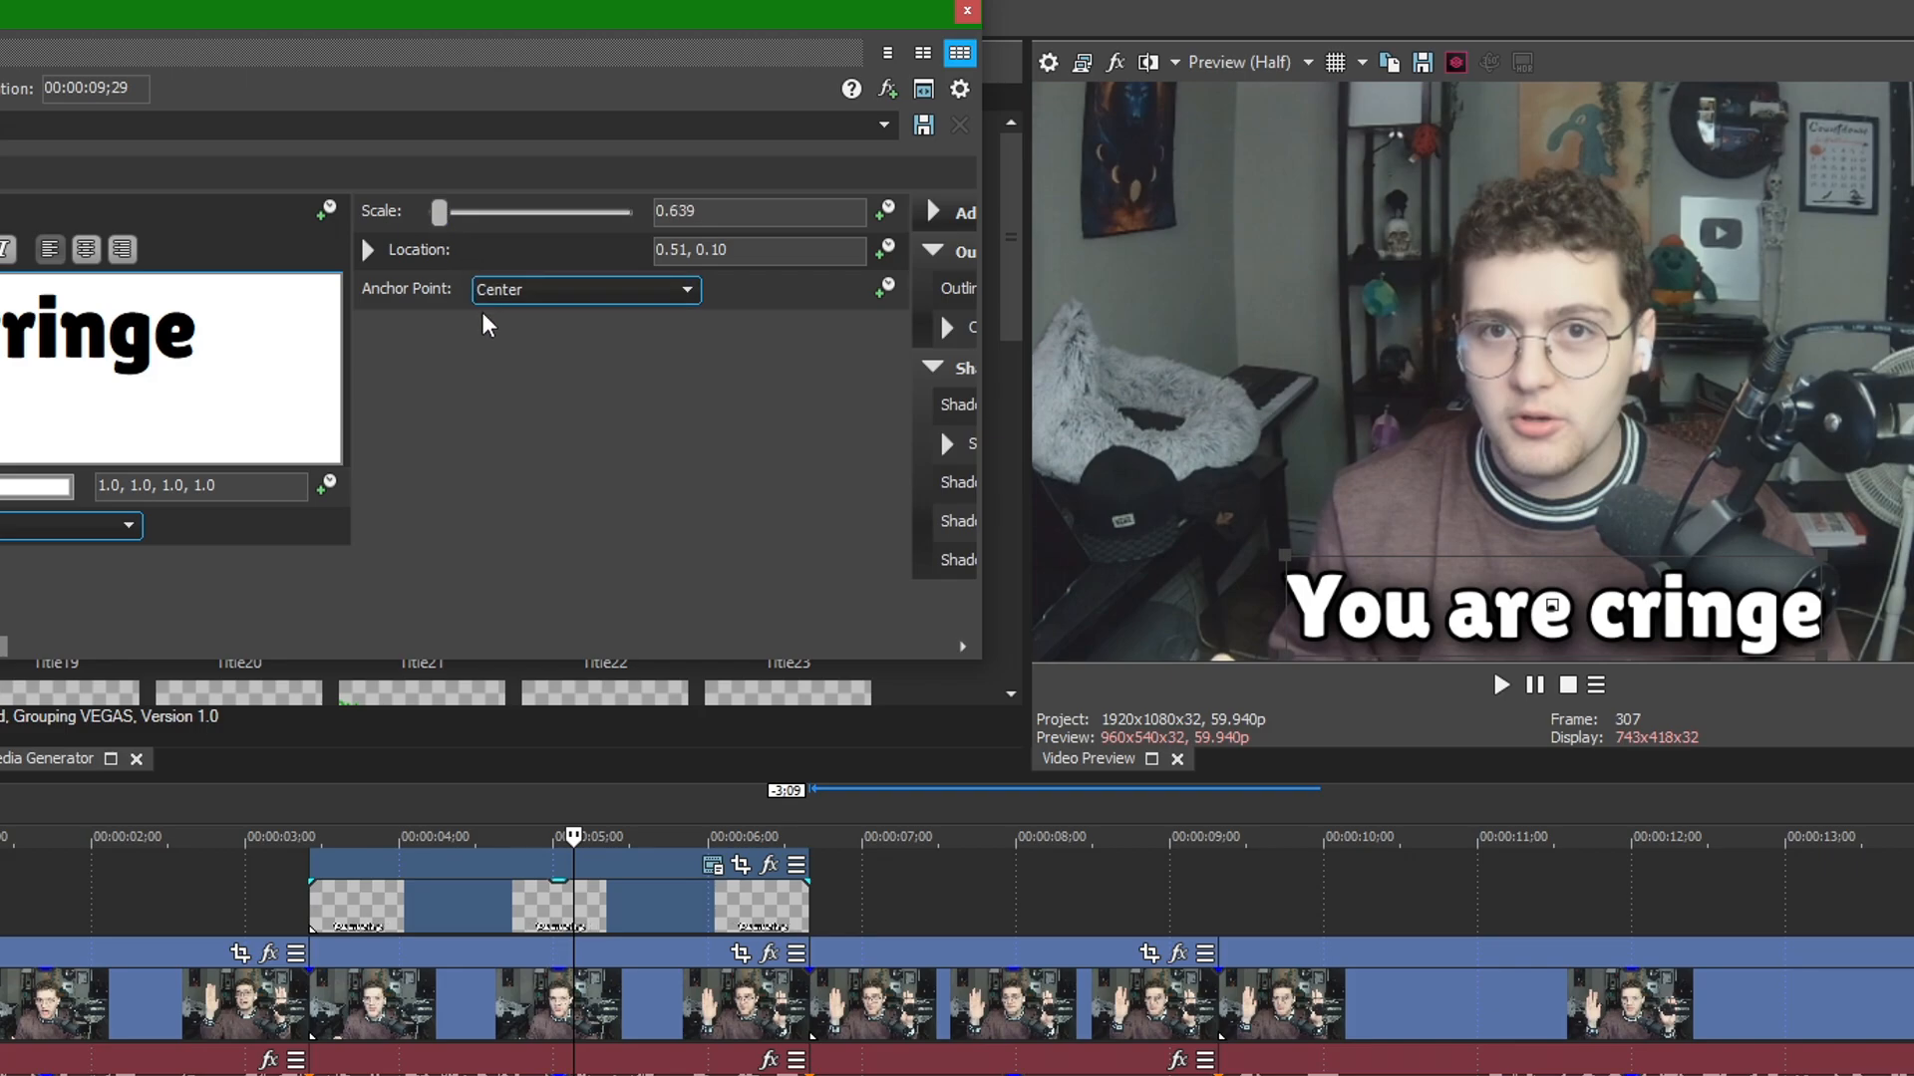
{"action": "left_click_drag", "start_coordinate": [1288, 558], "coordinate": [1218, 522]}
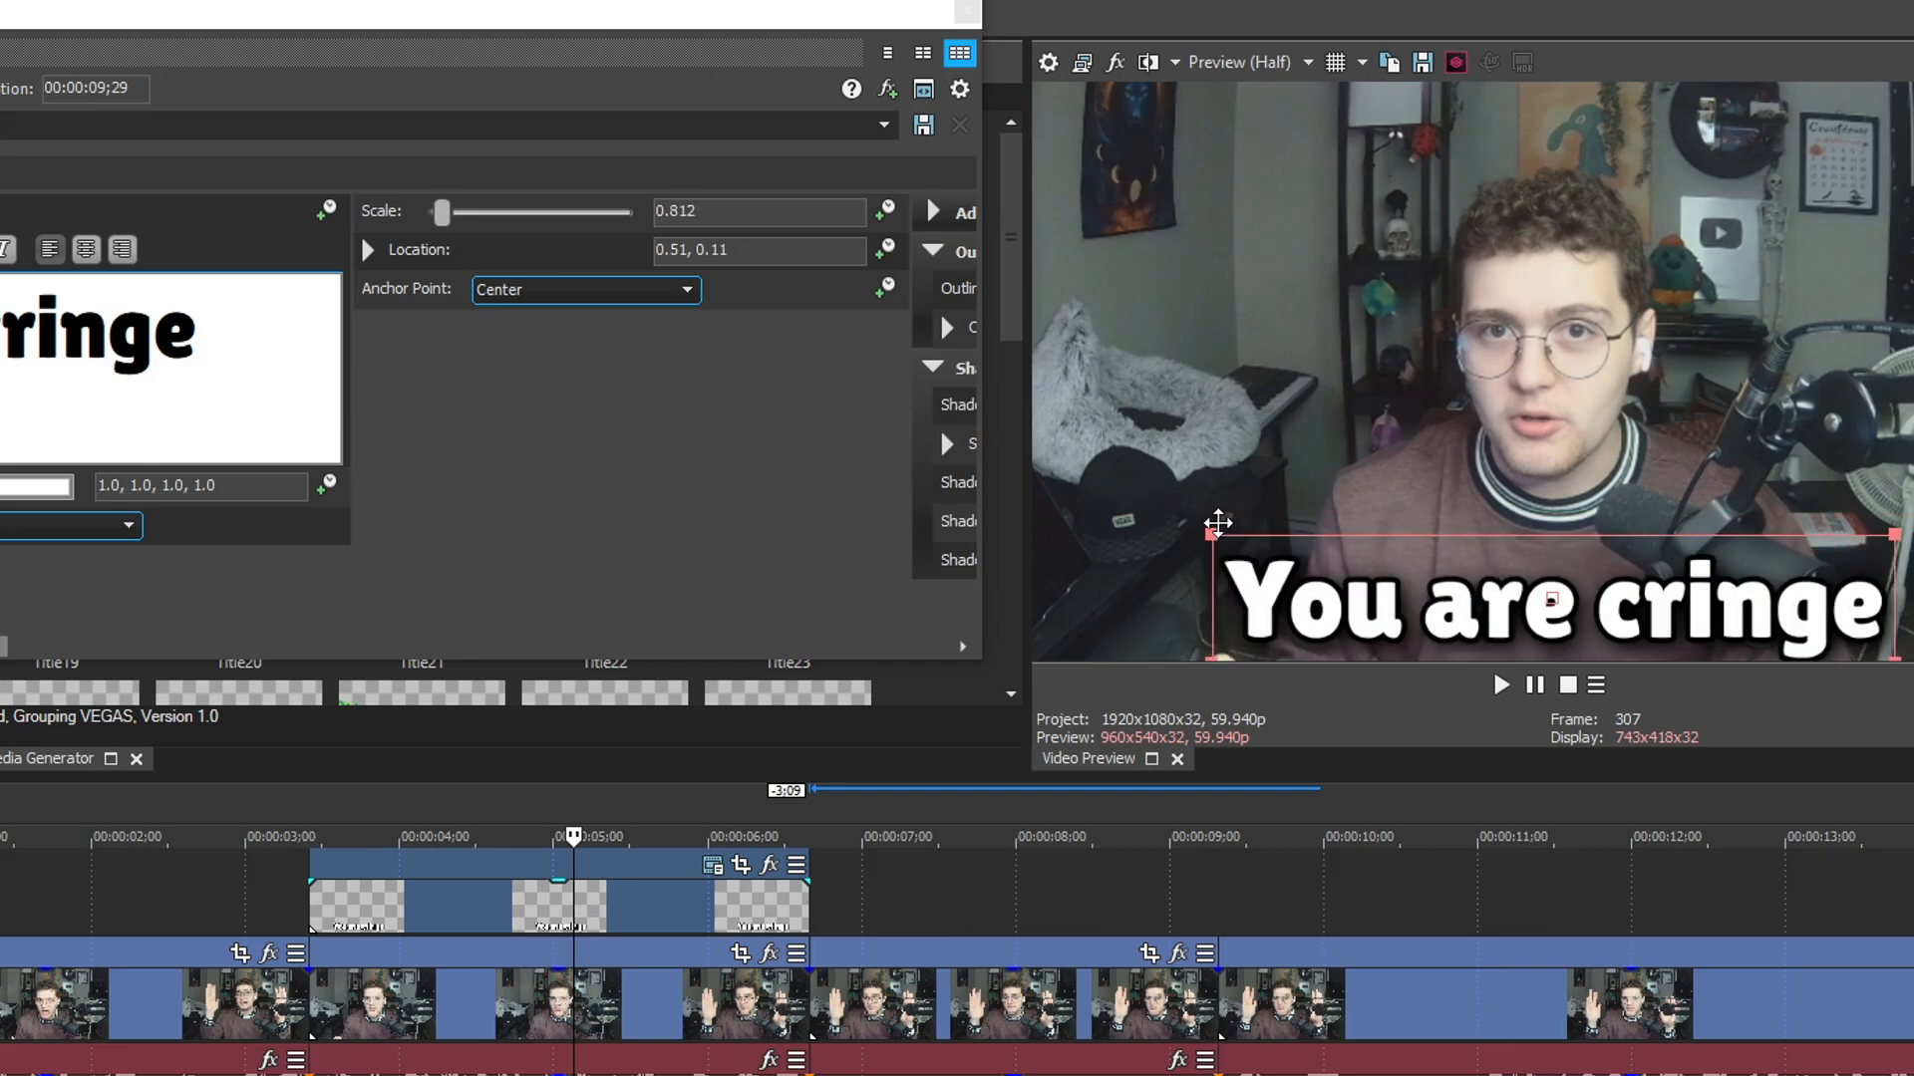
{"action": "left_click_drag", "start_coordinate": [1218, 522], "coordinate": [1234, 525]}
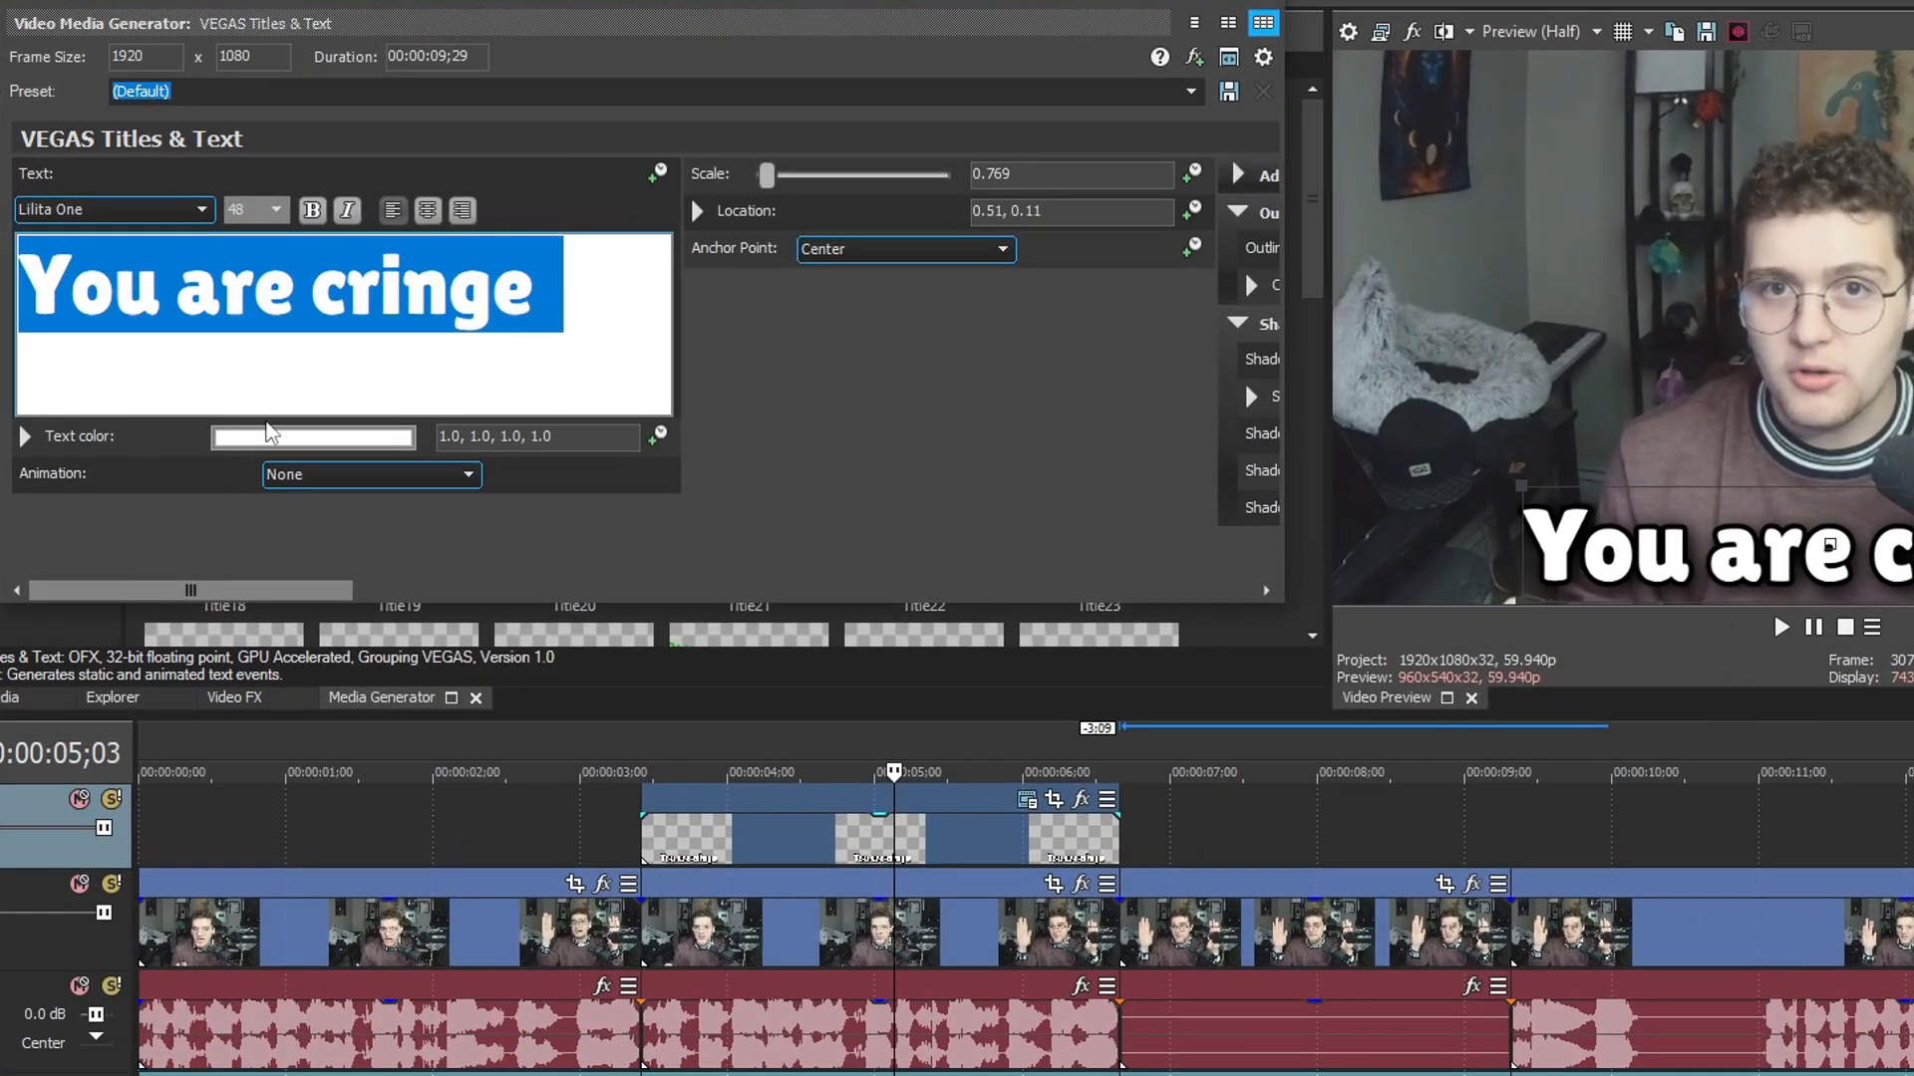
{"action": "left_click", "coordinate": [207, 401]}
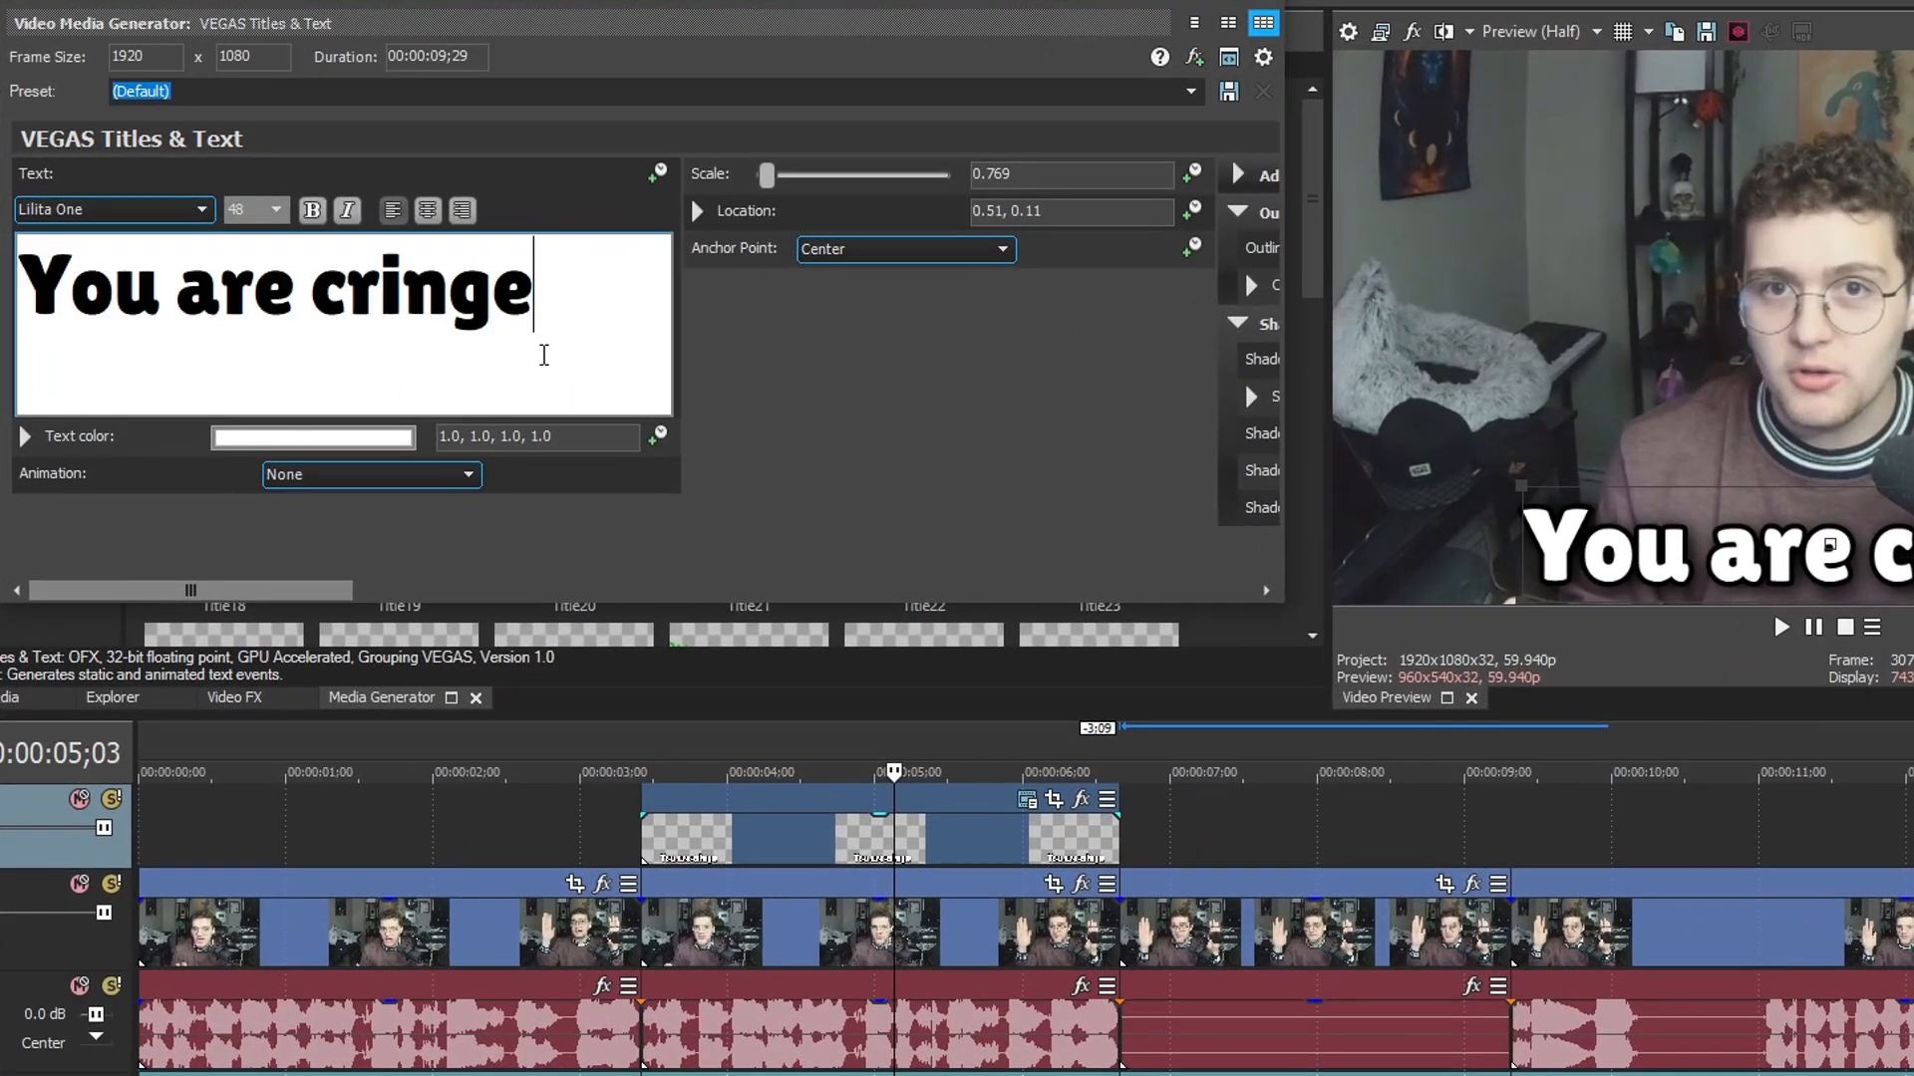
Try a red text color of 1.0, 0.12, 0.07, 1.0 on the title "You are cringe" and restore it to white.
{"action": "left_click", "coordinate": [378, 438]}
{"action": "left_click_drag", "start_coordinate": [339, 506], "coordinate": [119, 740]}
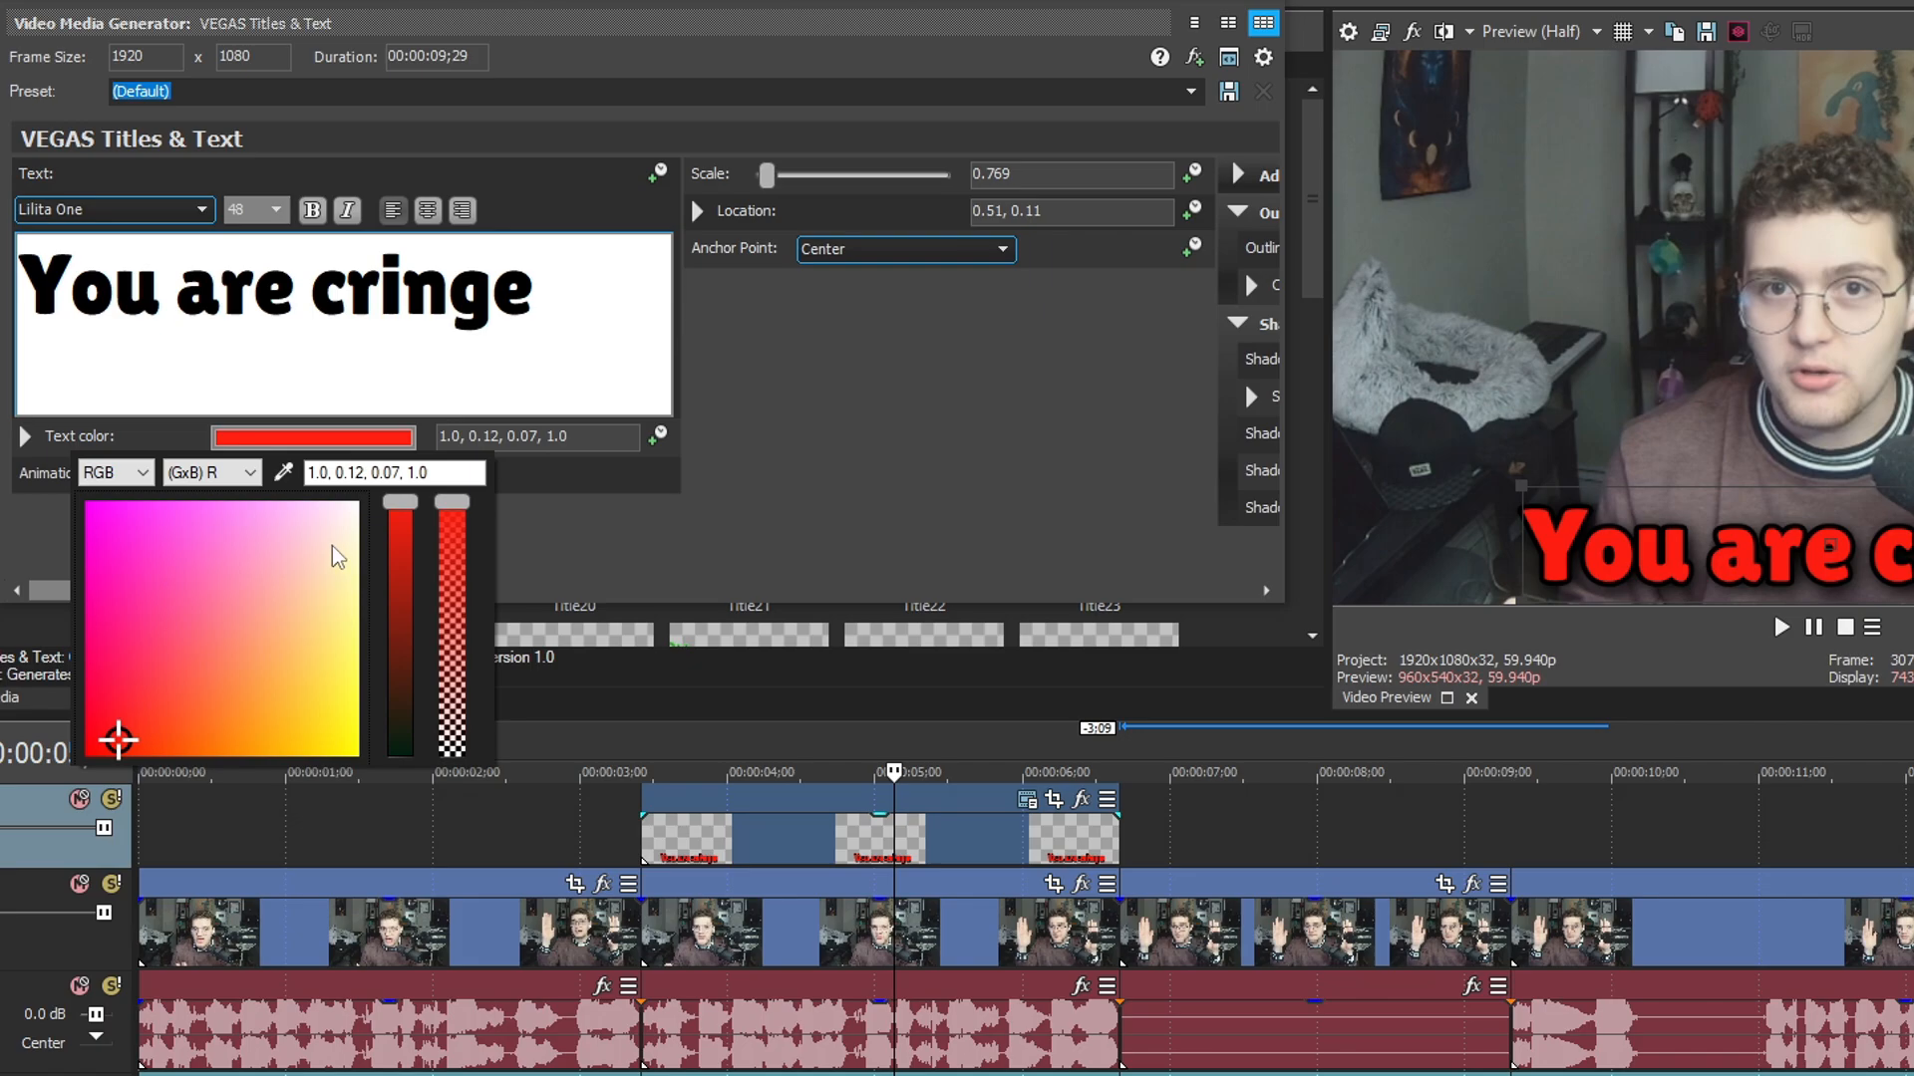
{"action": "left_click", "coordinate": [359, 504]}
Try recoloring only the selected words of the title, restore them to white, and close the title settings.
{"action": "left_click", "coordinate": [547, 284]}
{"action": "left_click_drag", "start_coordinate": [547, 284], "coordinate": [268, 306]}
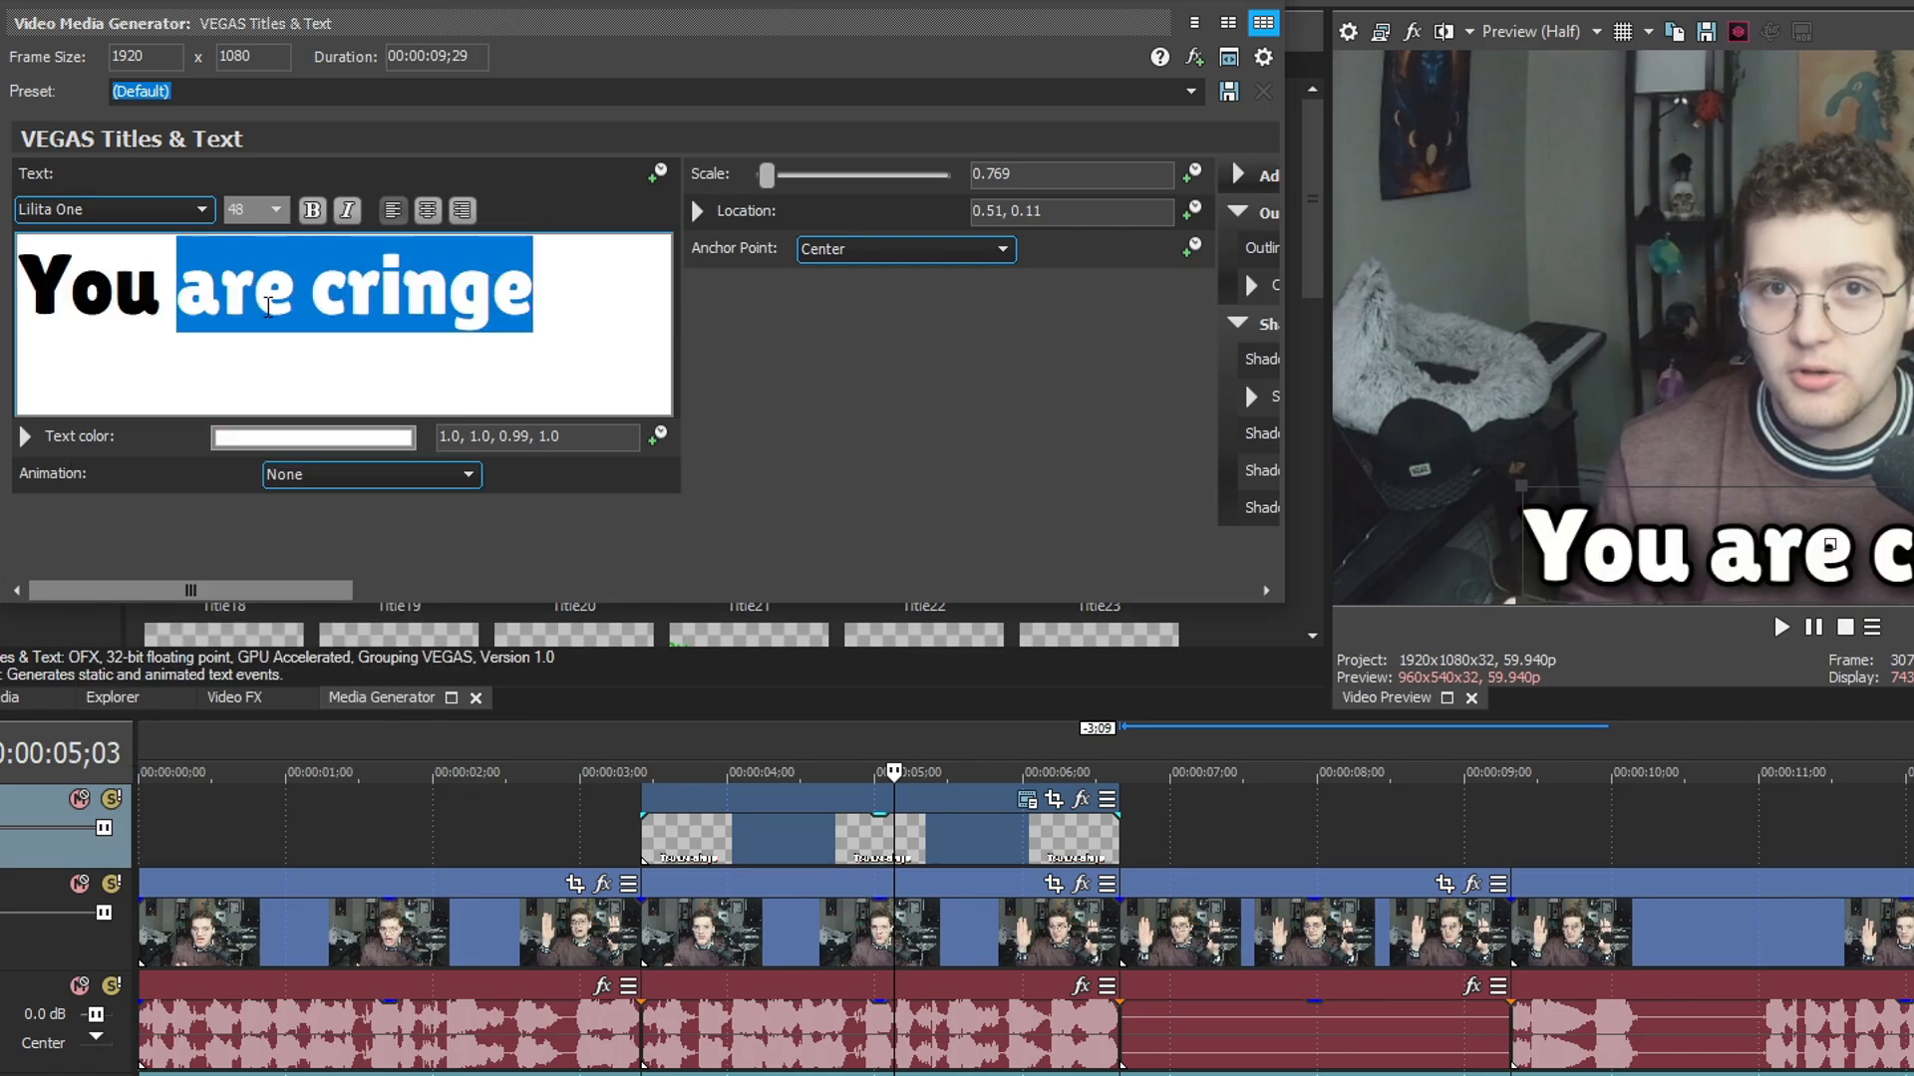
{"action": "left_click", "coordinate": [299, 449]}
{"action": "left_click", "coordinate": [111, 678]}
{"action": "left_click", "coordinate": [356, 503]}
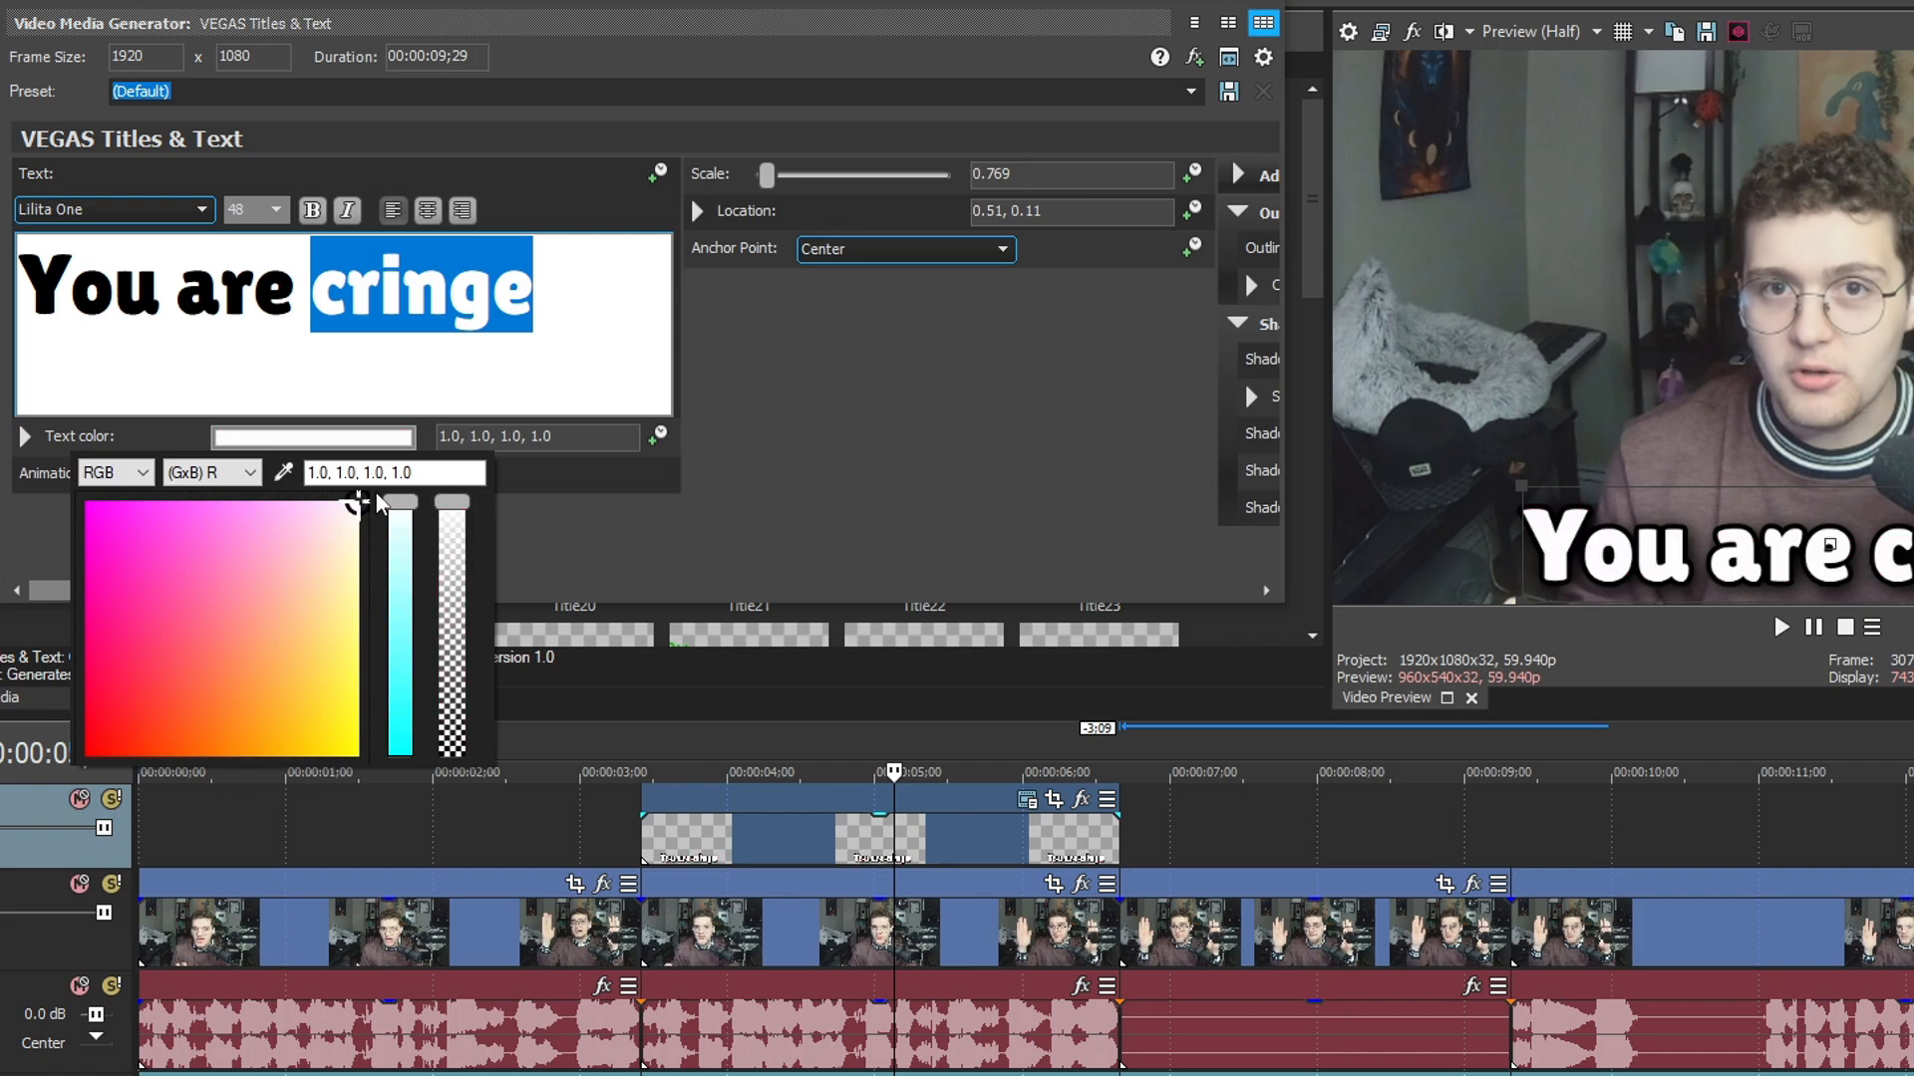
{"action": "left_click", "coordinate": [846, 389]}
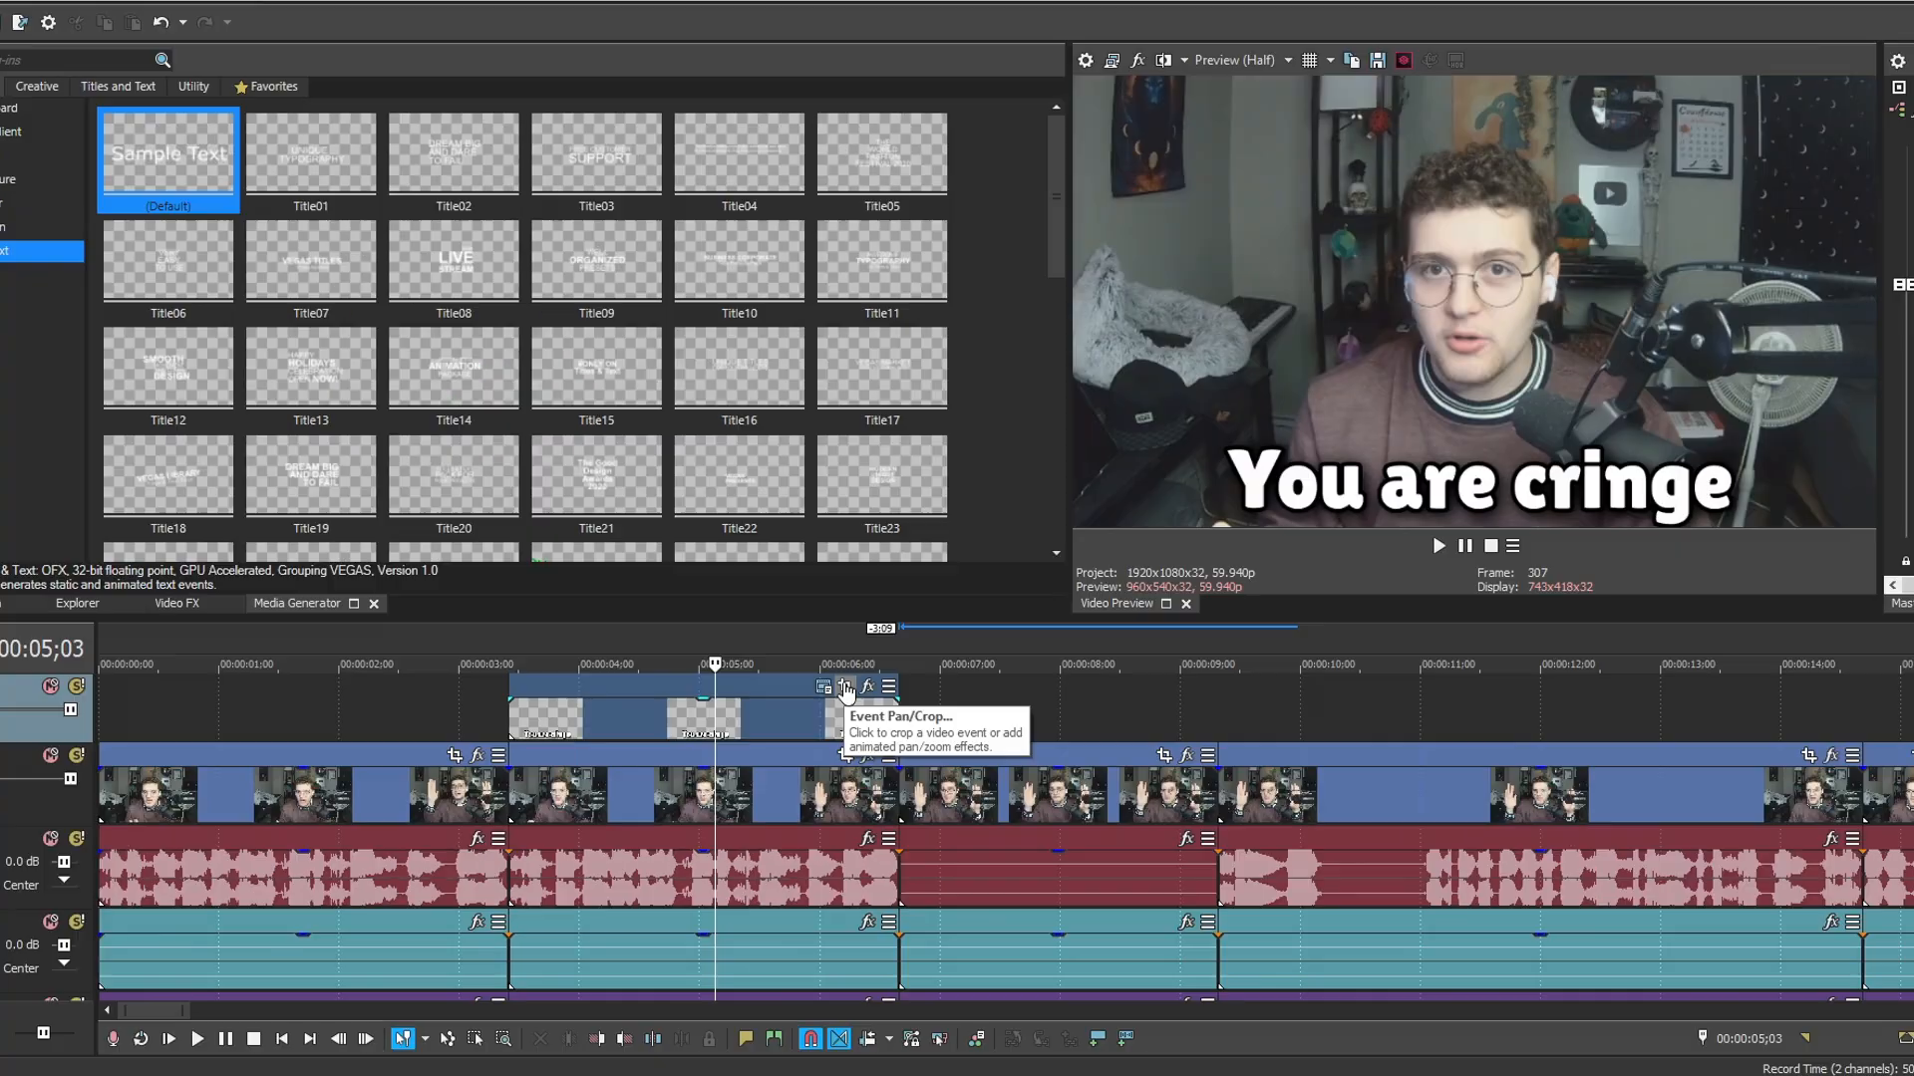
Reopen the title's generated media settings and move "You are cringe" to the center of the frame, at location 0.50, 0.50.
{"action": "left_click", "coordinate": [823, 686]}
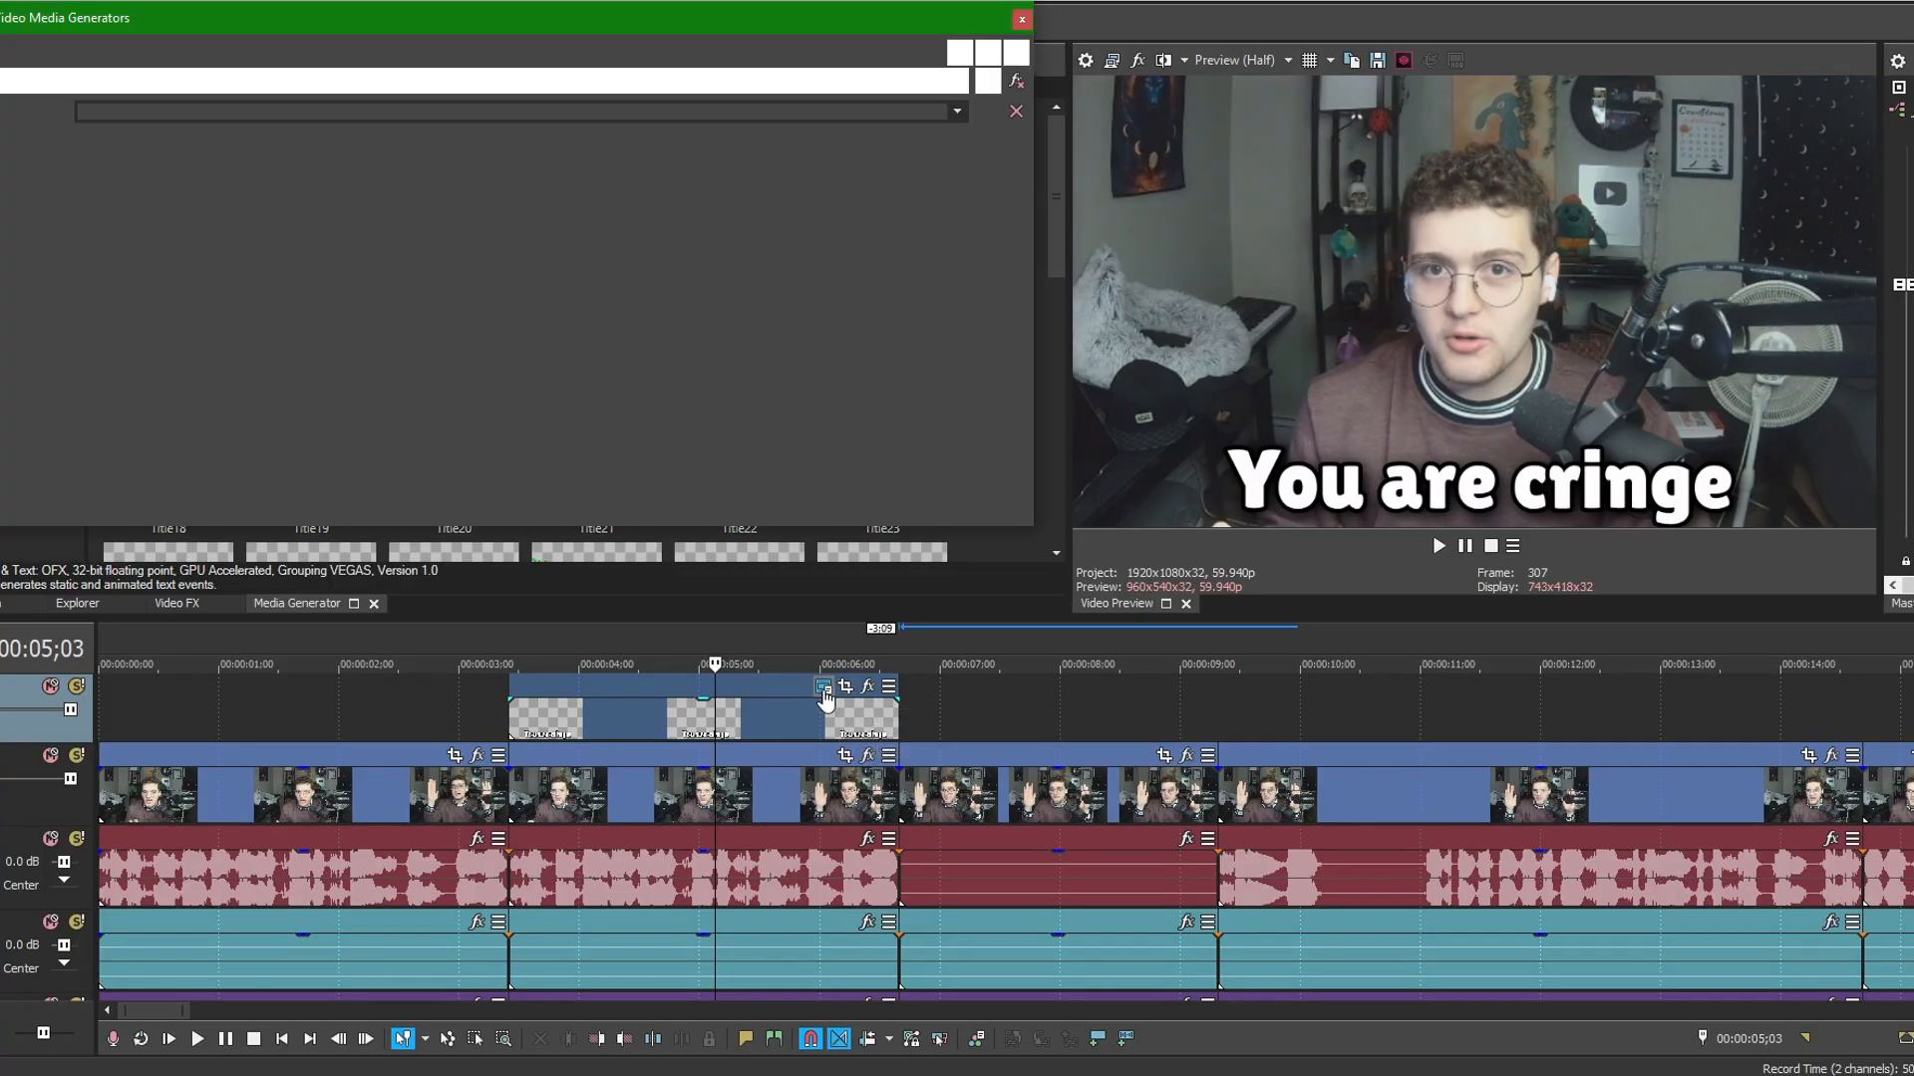
{"action": "left_click_drag", "start_coordinate": [1296, 467], "coordinate": [1337, 343]}
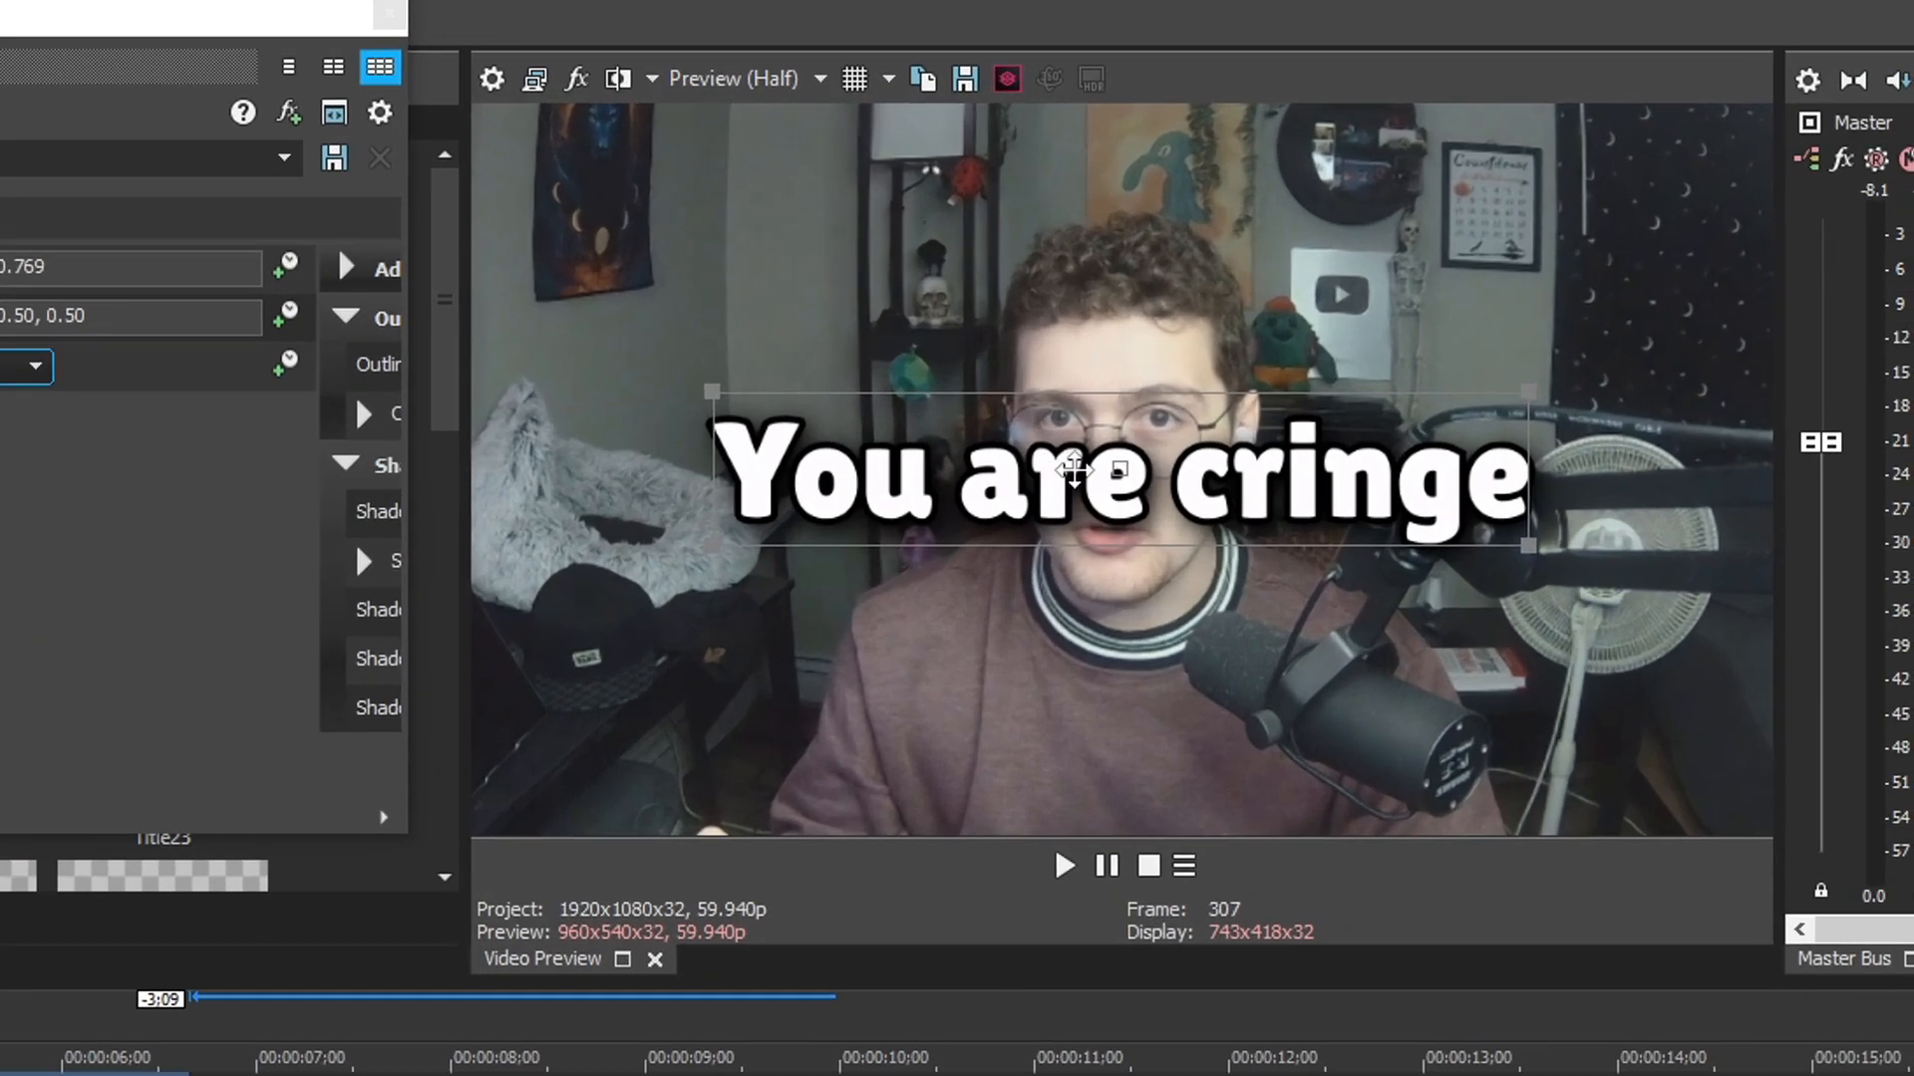
{"action": "left_click_drag", "start_coordinate": [1412, 264], "coordinate": [1289, 135]}
{"action": "left_click_drag", "start_coordinate": [825, 200], "coordinate": [722, 155]}
{"action": "key", "text": "ctrl+z"}
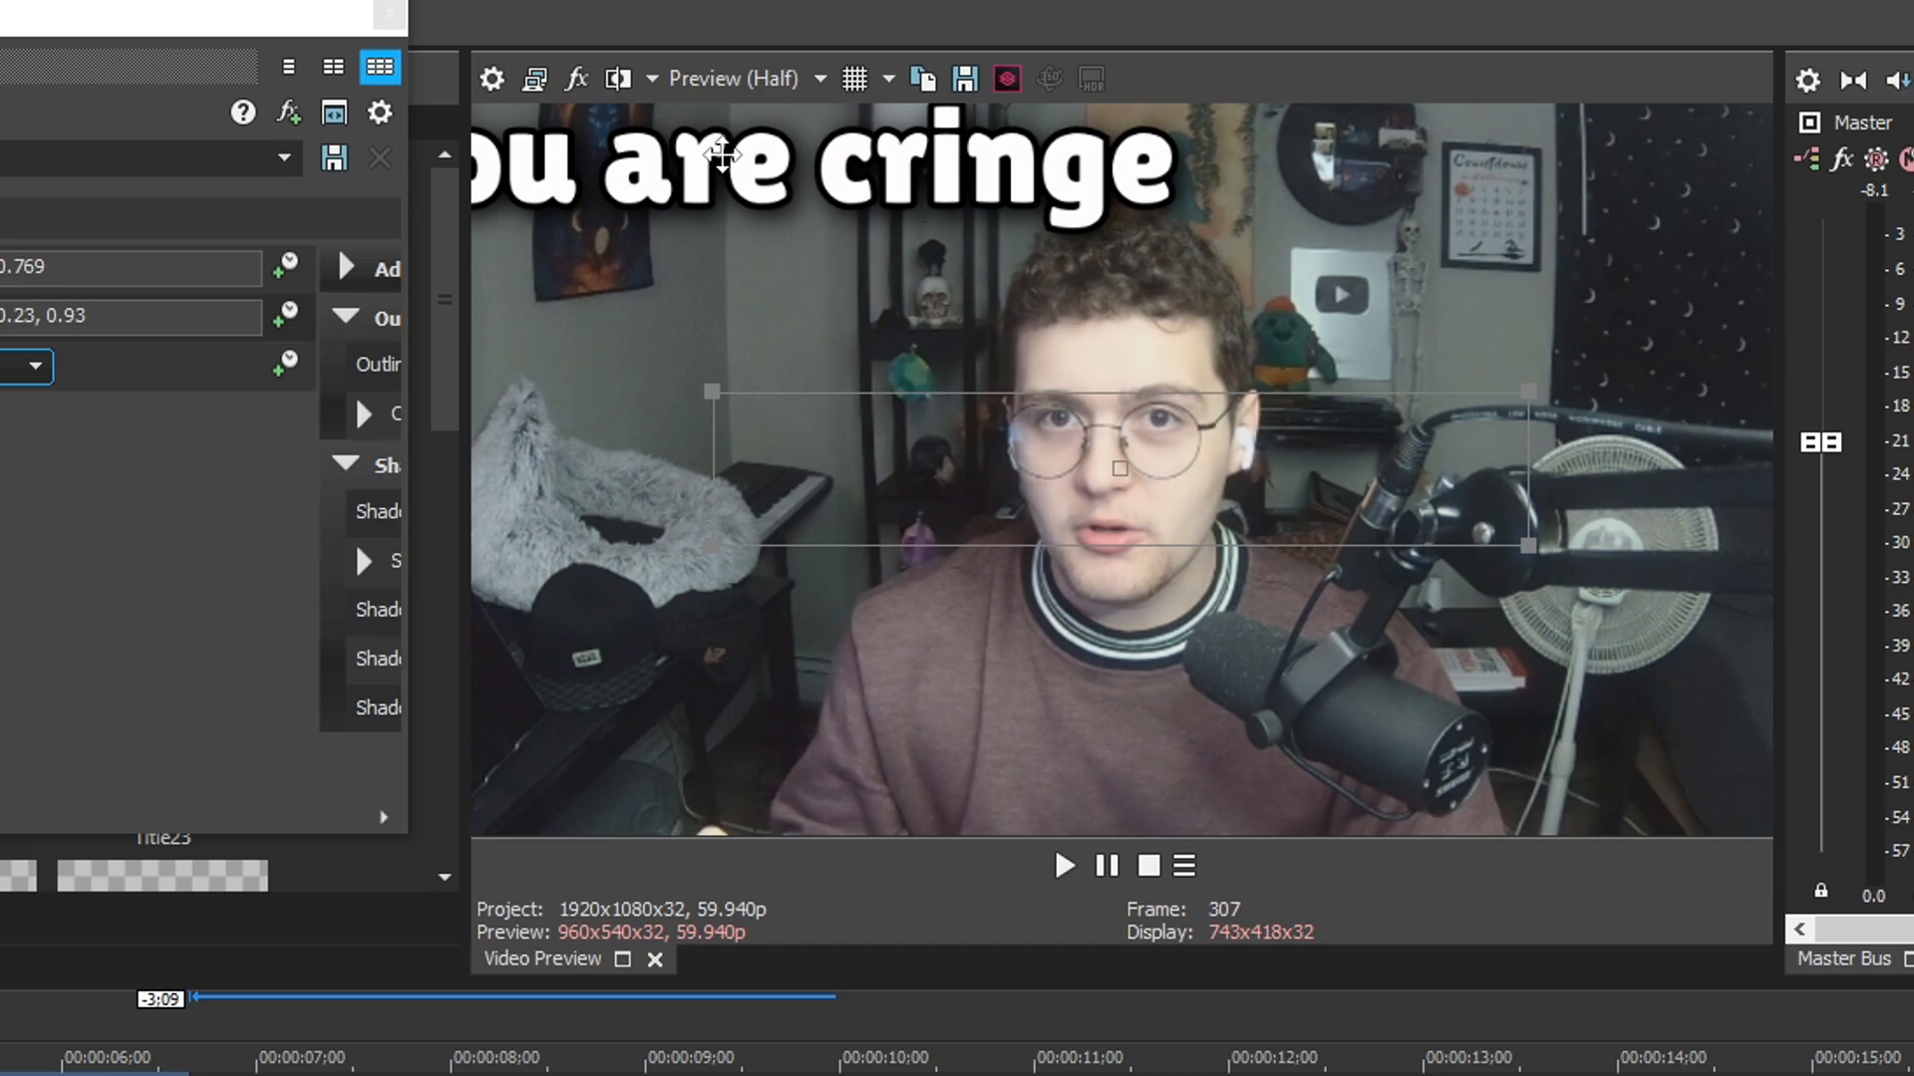
{"action": "left_click", "coordinate": [389, 17]}
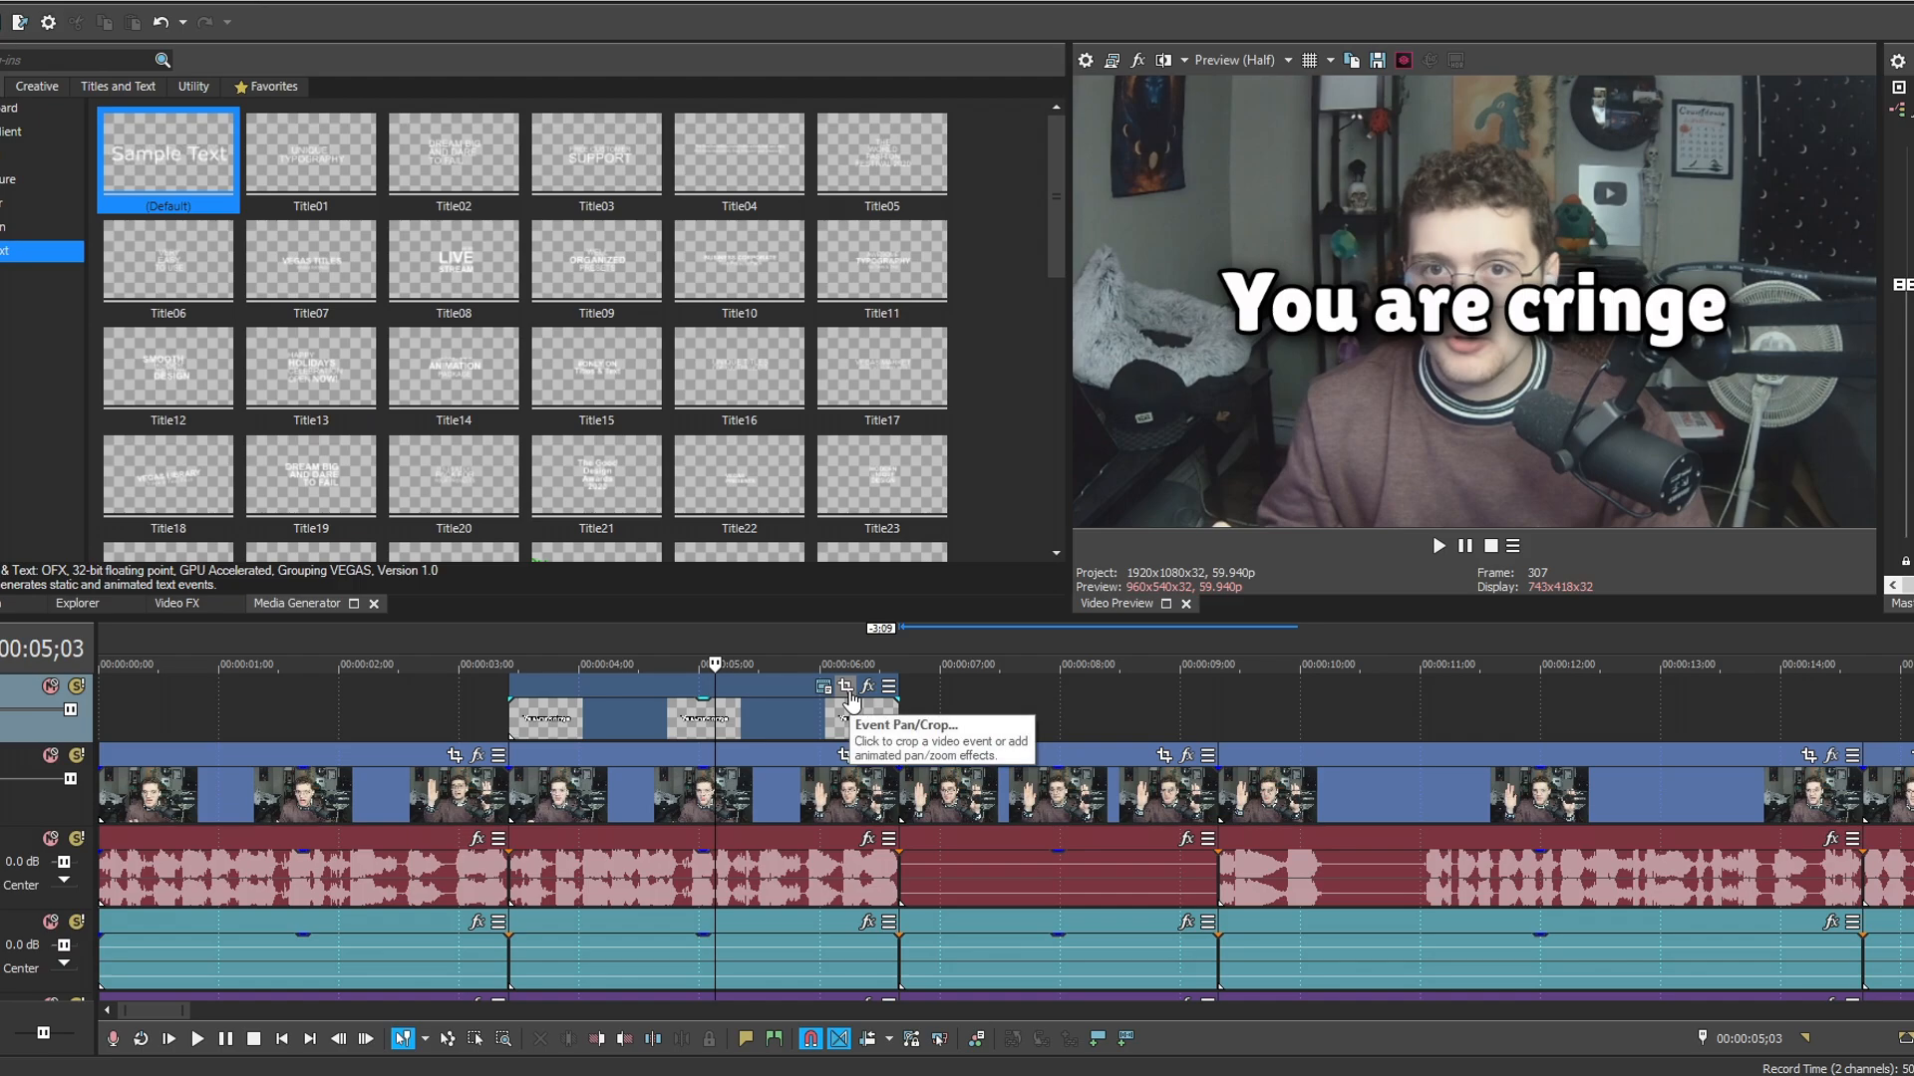
Open Event Pan/Crop for the title event and select the position keyframe at 00:00:03;07.
{"action": "left_click", "coordinate": [846, 687]}
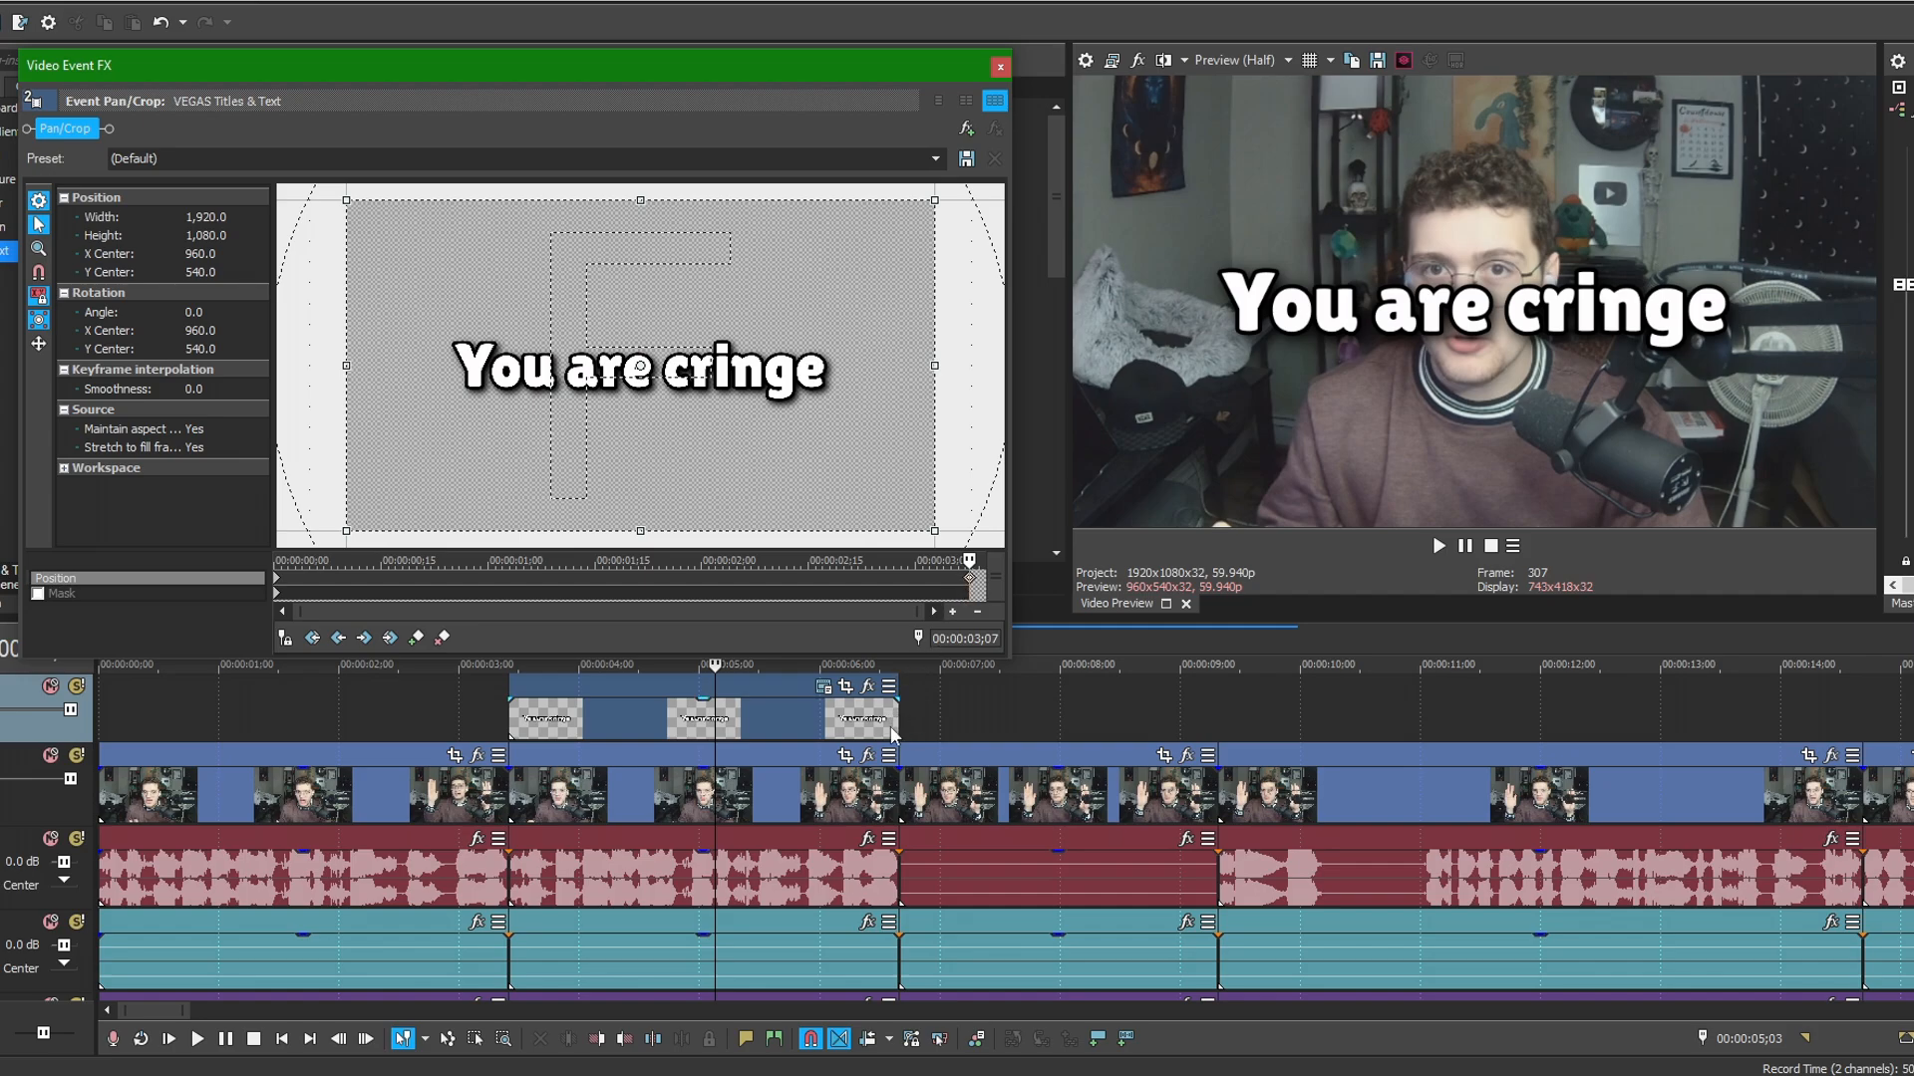
{"action": "left_click", "coordinate": [285, 637]}
{"action": "left_click", "coordinate": [972, 583]}
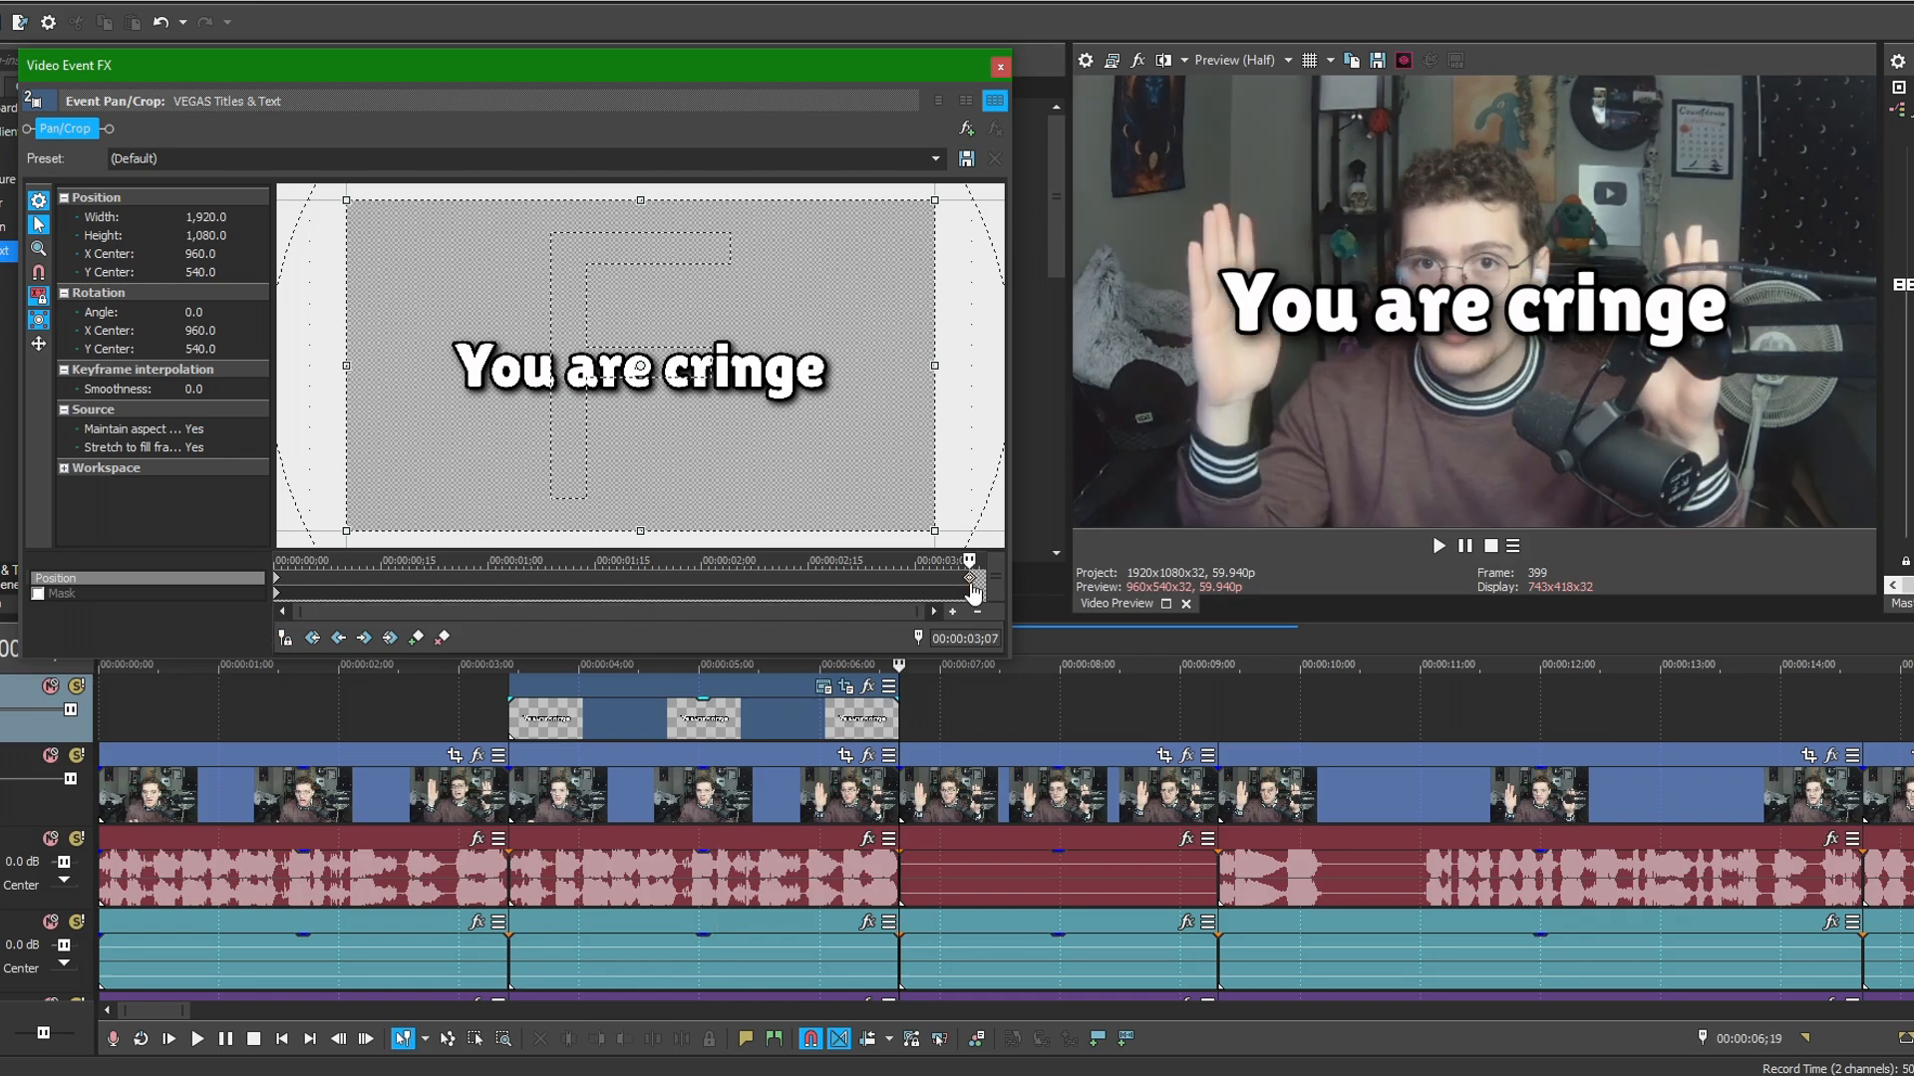
Try adding intermediate keyframes to the position and mask timelines of the title's Pan/Crop, and undo the last changes.
{"action": "key", "text": "Delete"}
{"action": "double_click", "coordinate": [644, 592]}
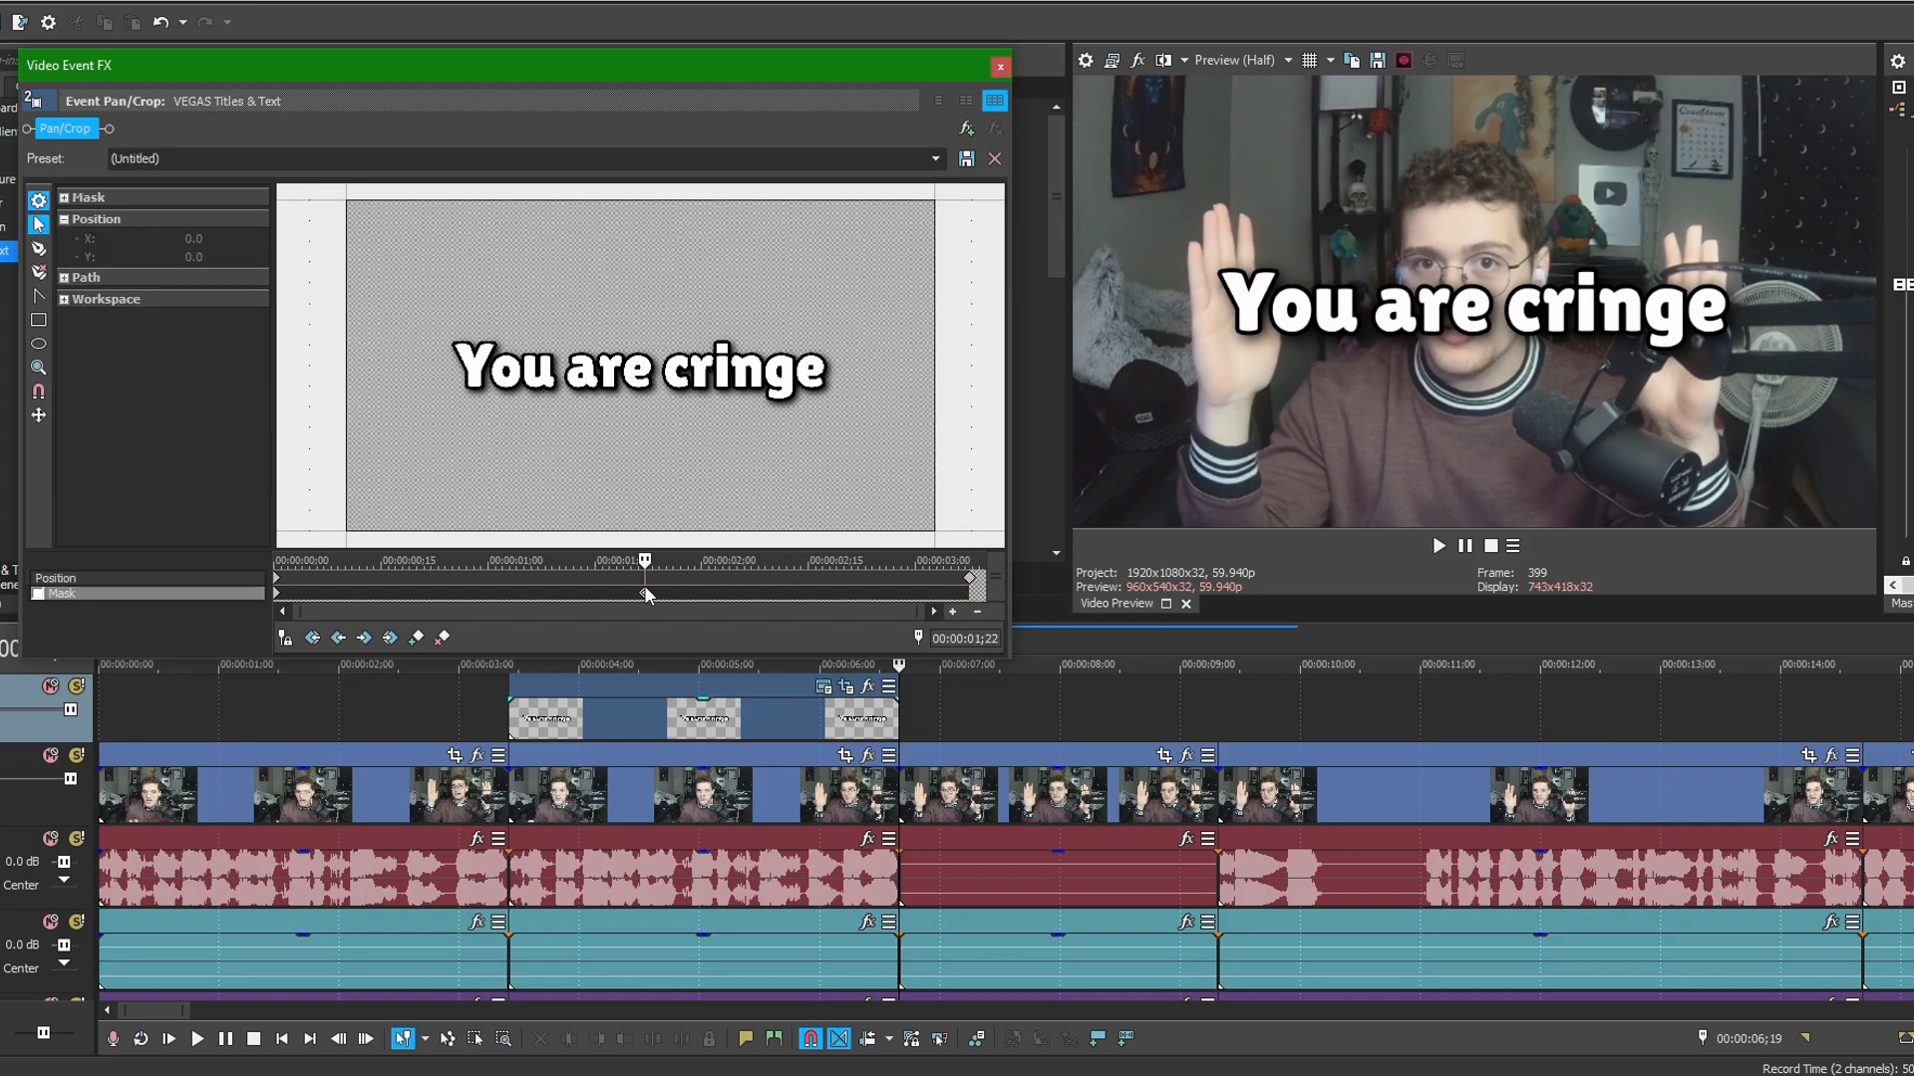
{"action": "left_click", "coordinate": [522, 578]}
{"action": "left_click", "coordinate": [716, 583]}
{"action": "left_click", "coordinate": [823, 586]}
{"action": "key", "text": "ctrl+z"}
{"action": "key", "text": "ctrl+z"}
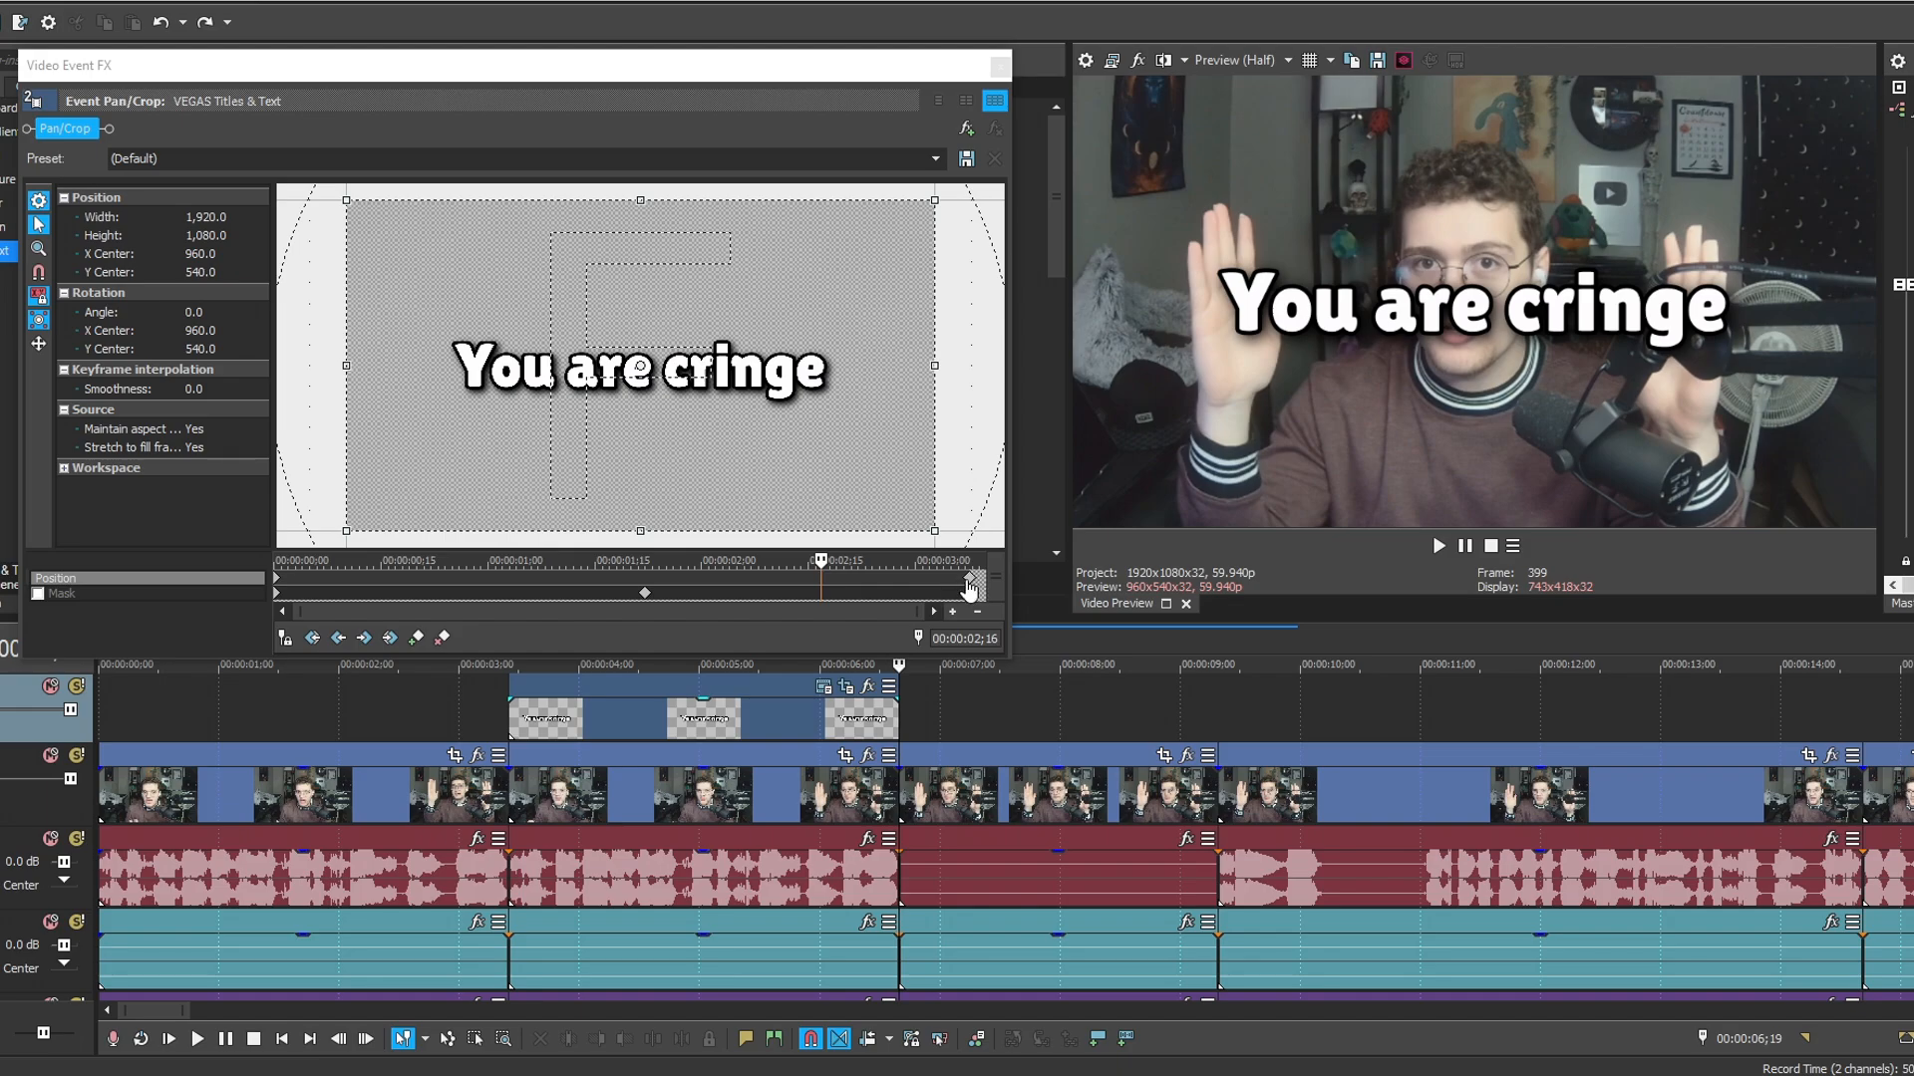
Shrink the title's crop frame at the 00:00:03;07 keyframe to about 1,519 by 854 and play back the zoom.
{"action": "left_click", "coordinate": [971, 587]}
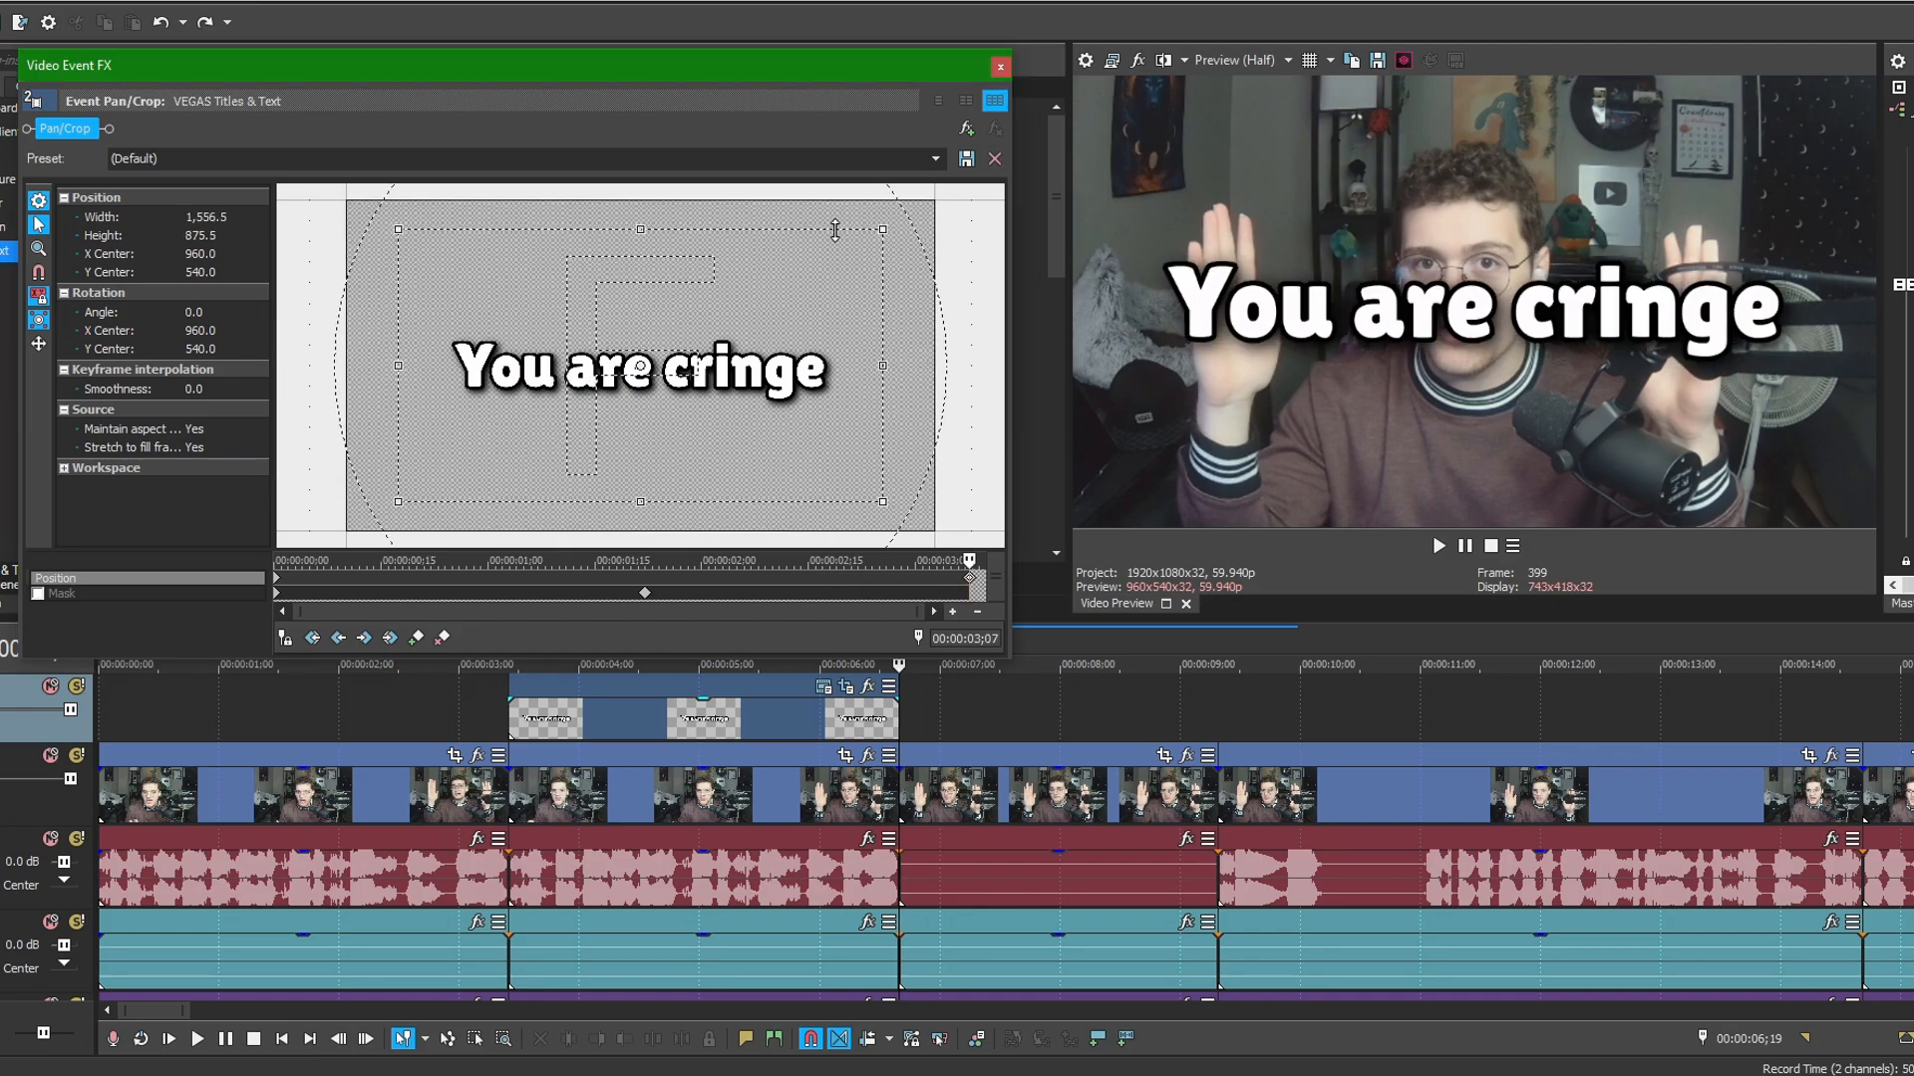
{"action": "left_click", "coordinate": [999, 65]}
{"action": "left_click", "coordinate": [511, 648]}
{"action": "key", "text": "space"}
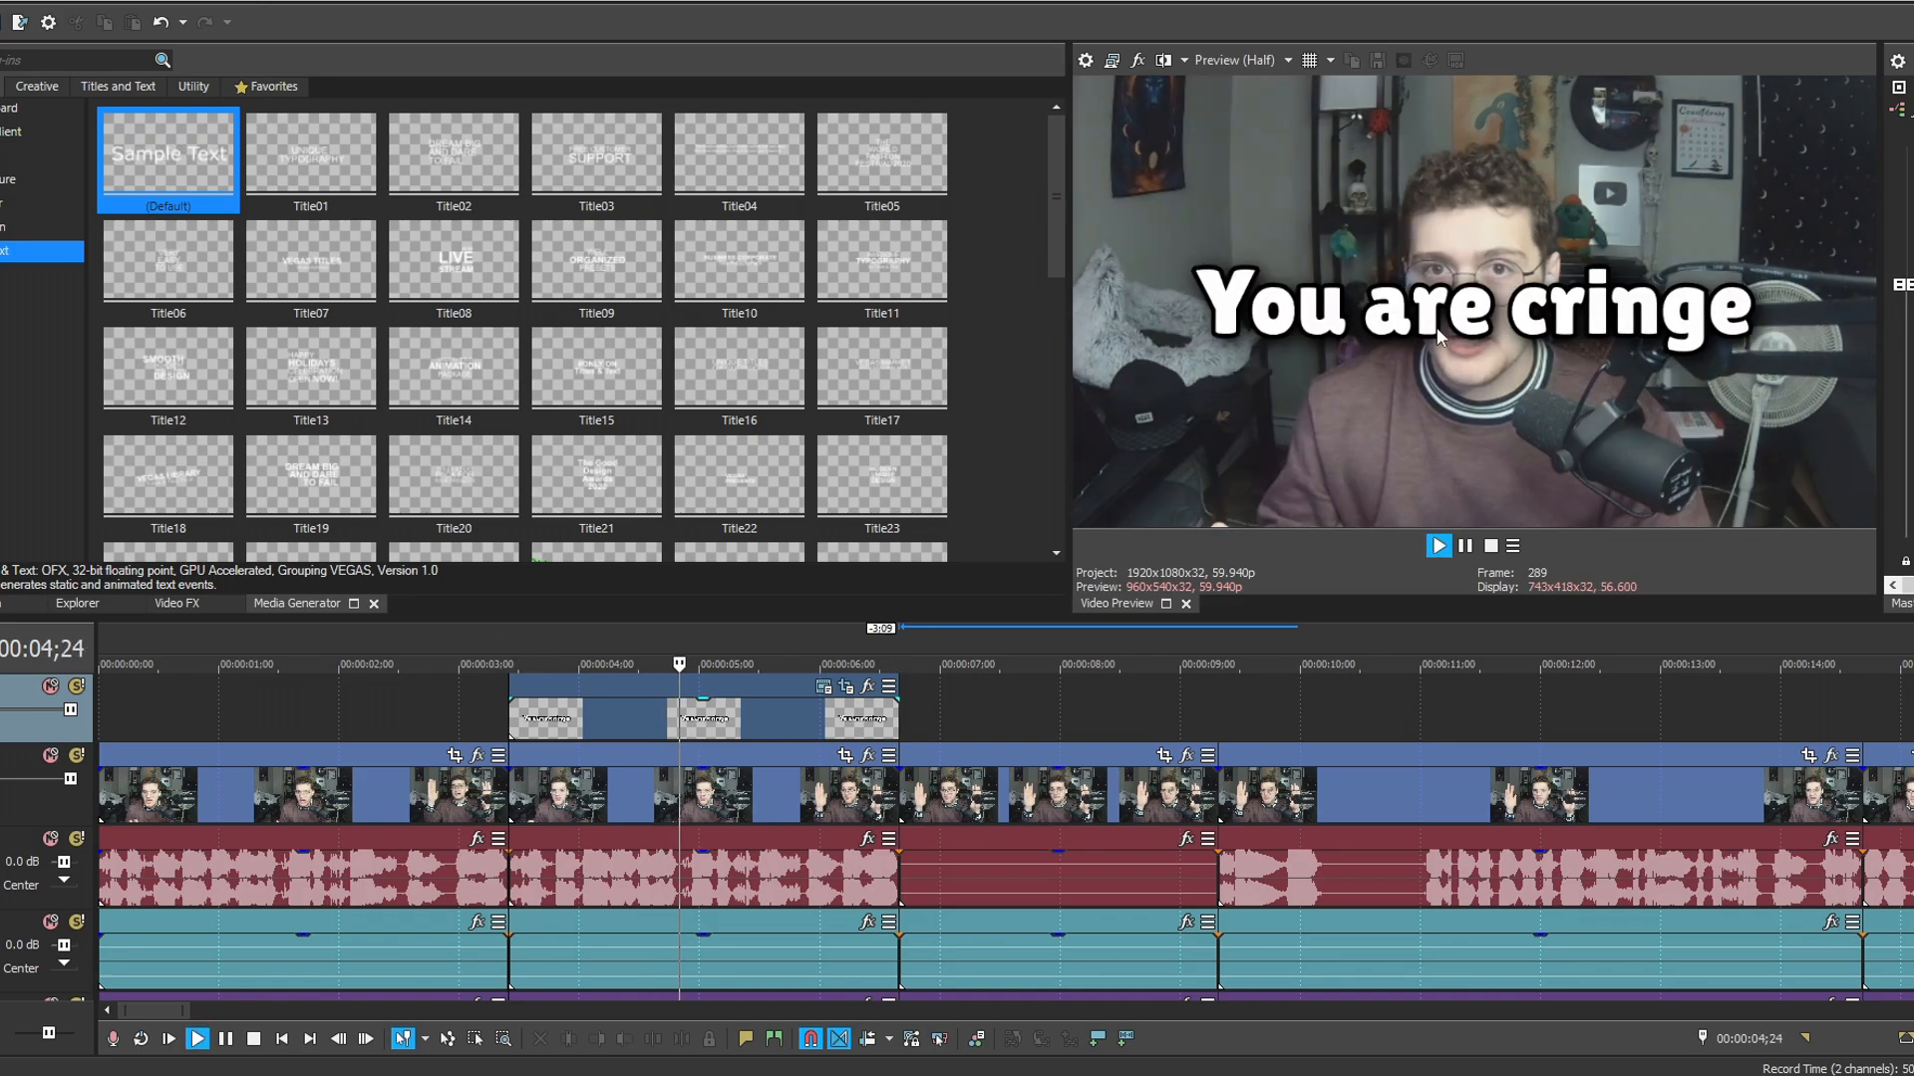
Move the title's end position keyframe to 00:00:01;21, remove the mask keyframe, and play back the faster zoom.
{"action": "left_click", "coordinate": [845, 687]}
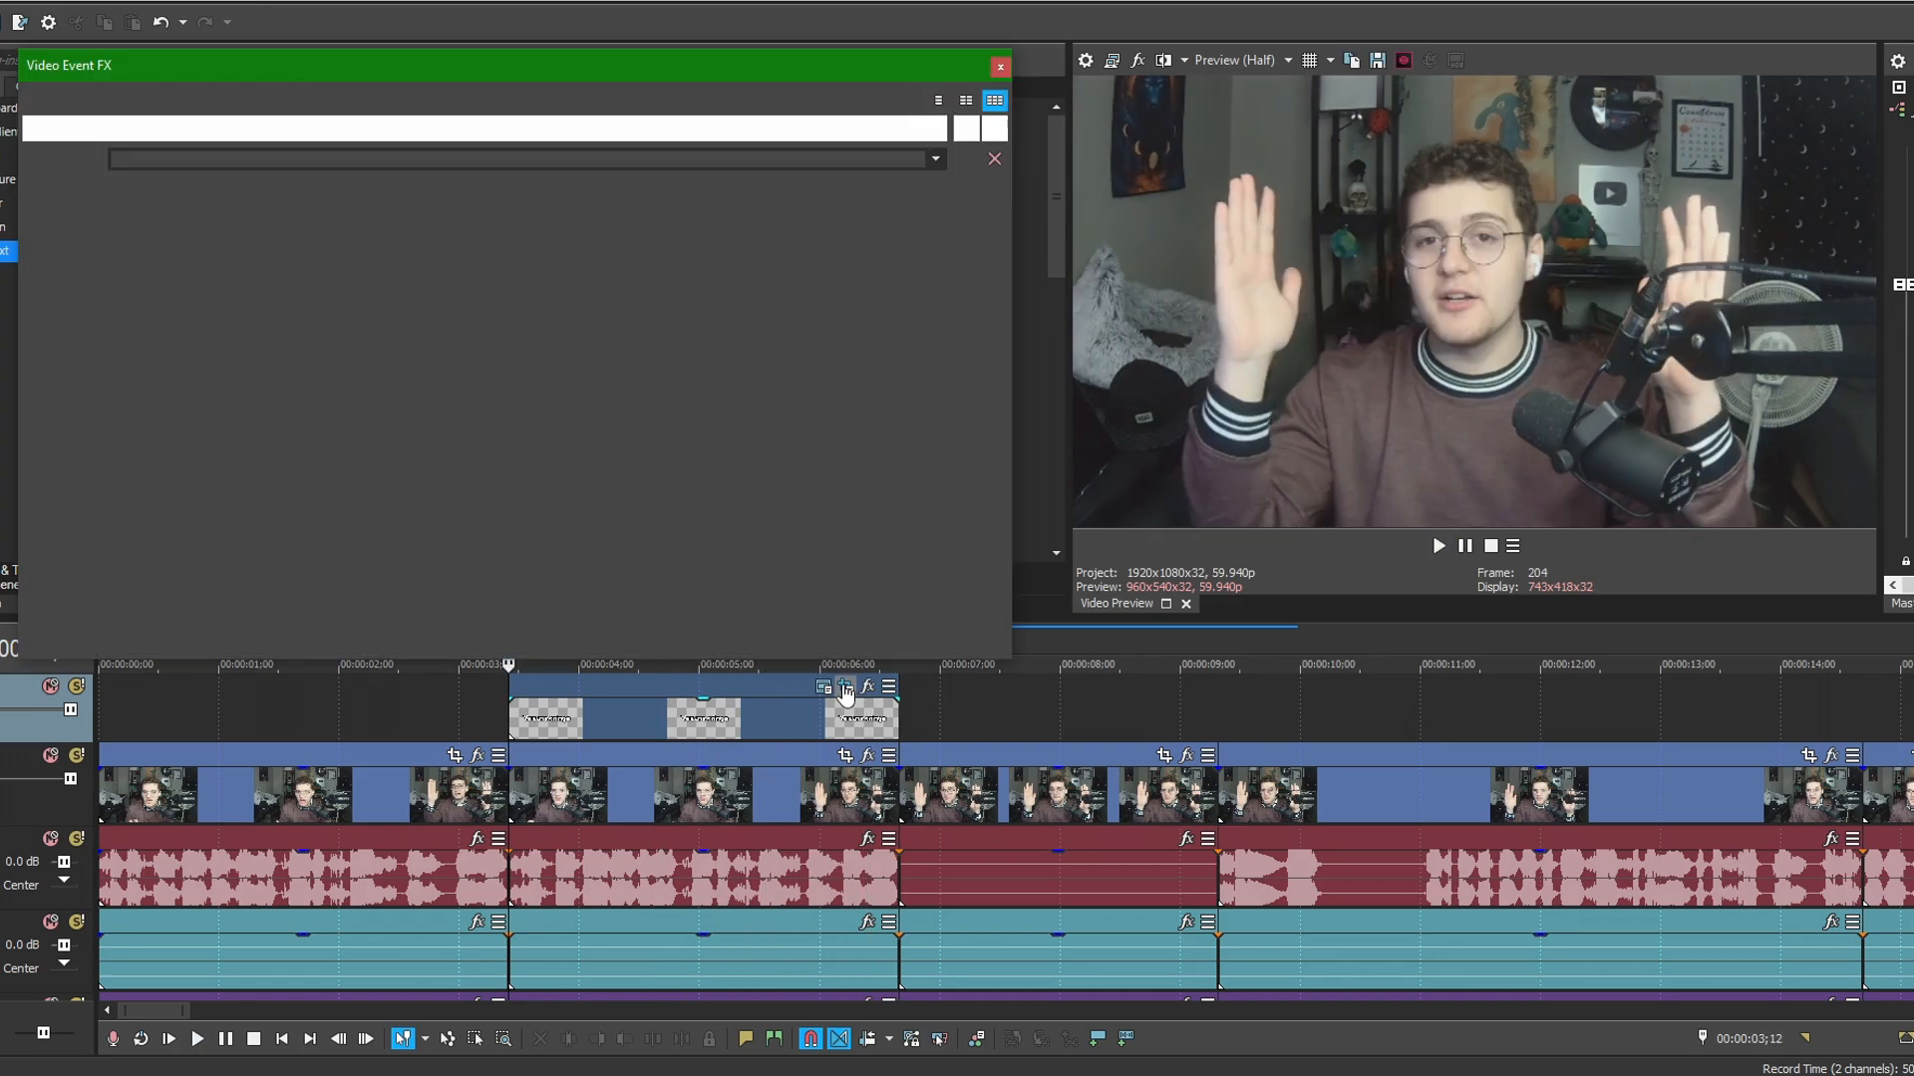
{"action": "left_click_drag", "start_coordinate": [971, 578], "coordinate": [637, 578]}
{"action": "key", "text": "ctrl+z"}
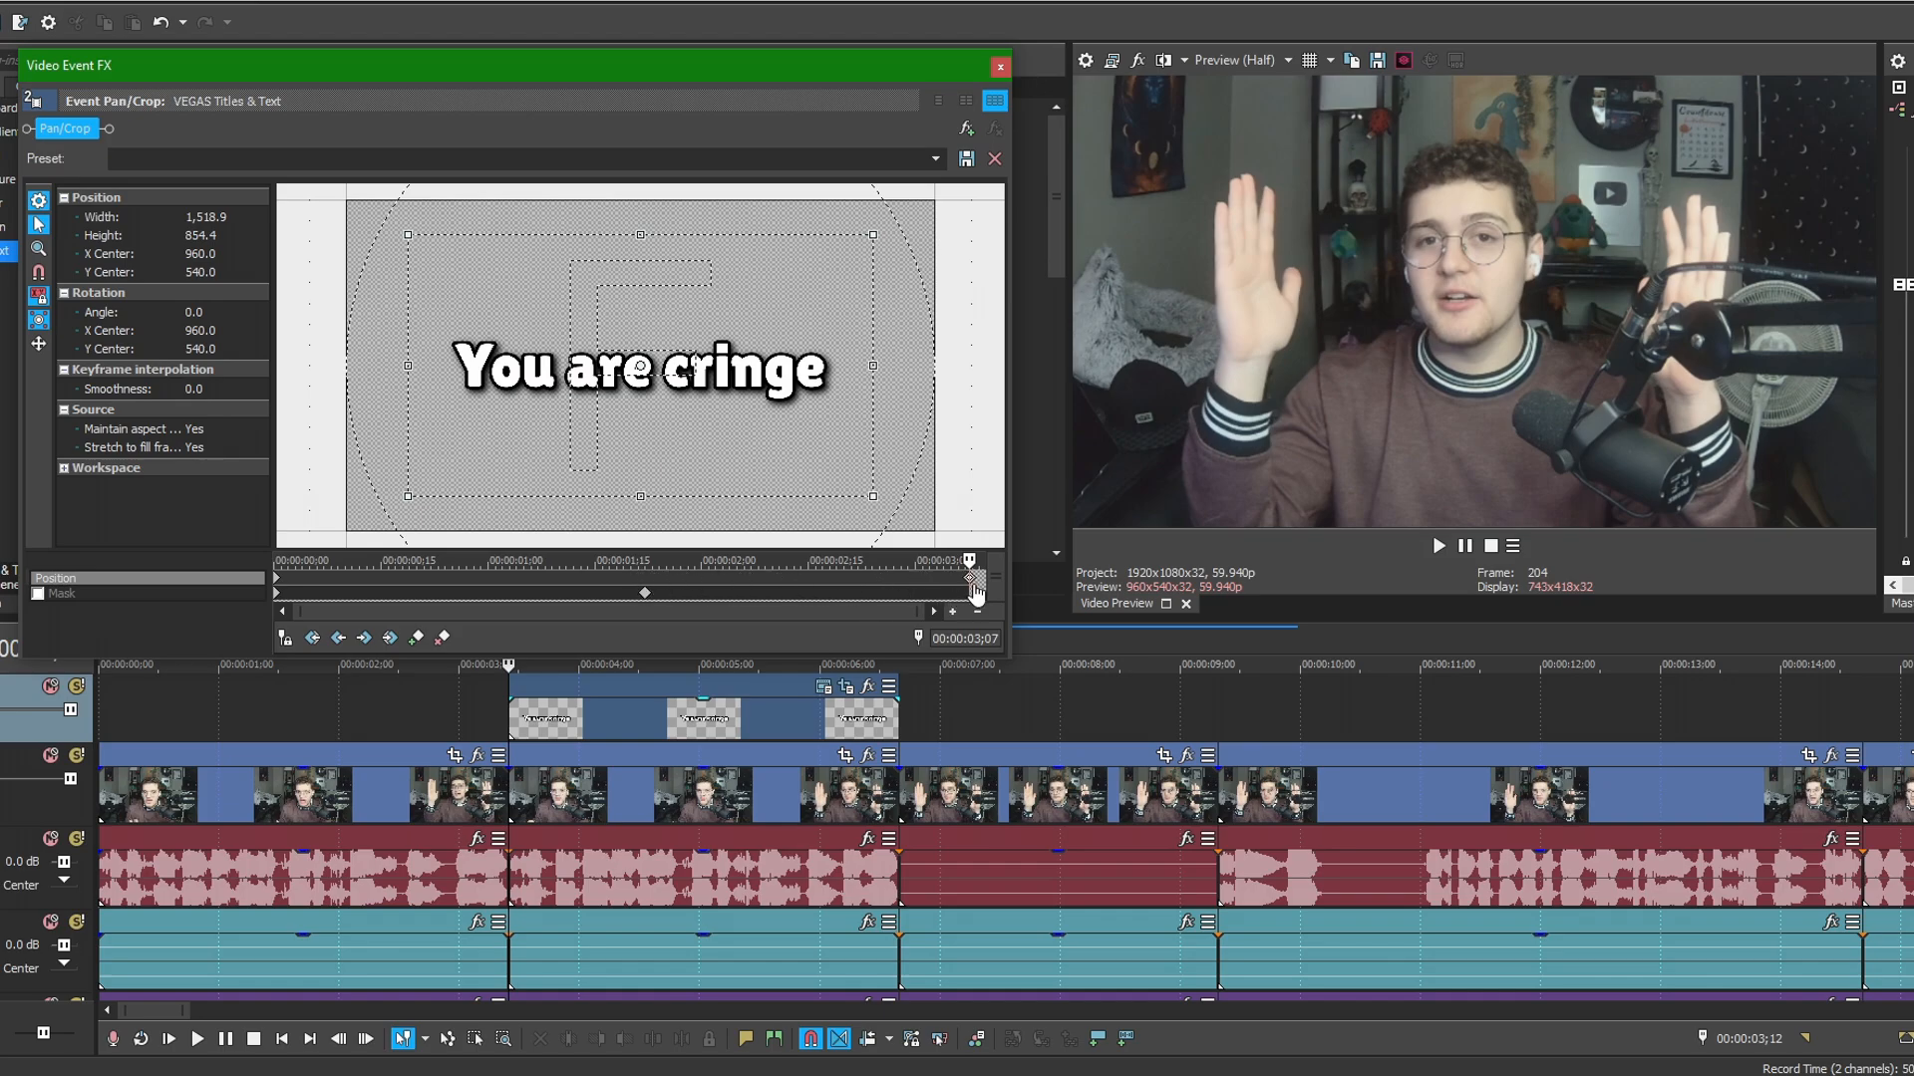
{"action": "left_click_drag", "start_coordinate": [970, 583], "coordinate": [645, 586]}
{"action": "left_click", "coordinate": [643, 594]}
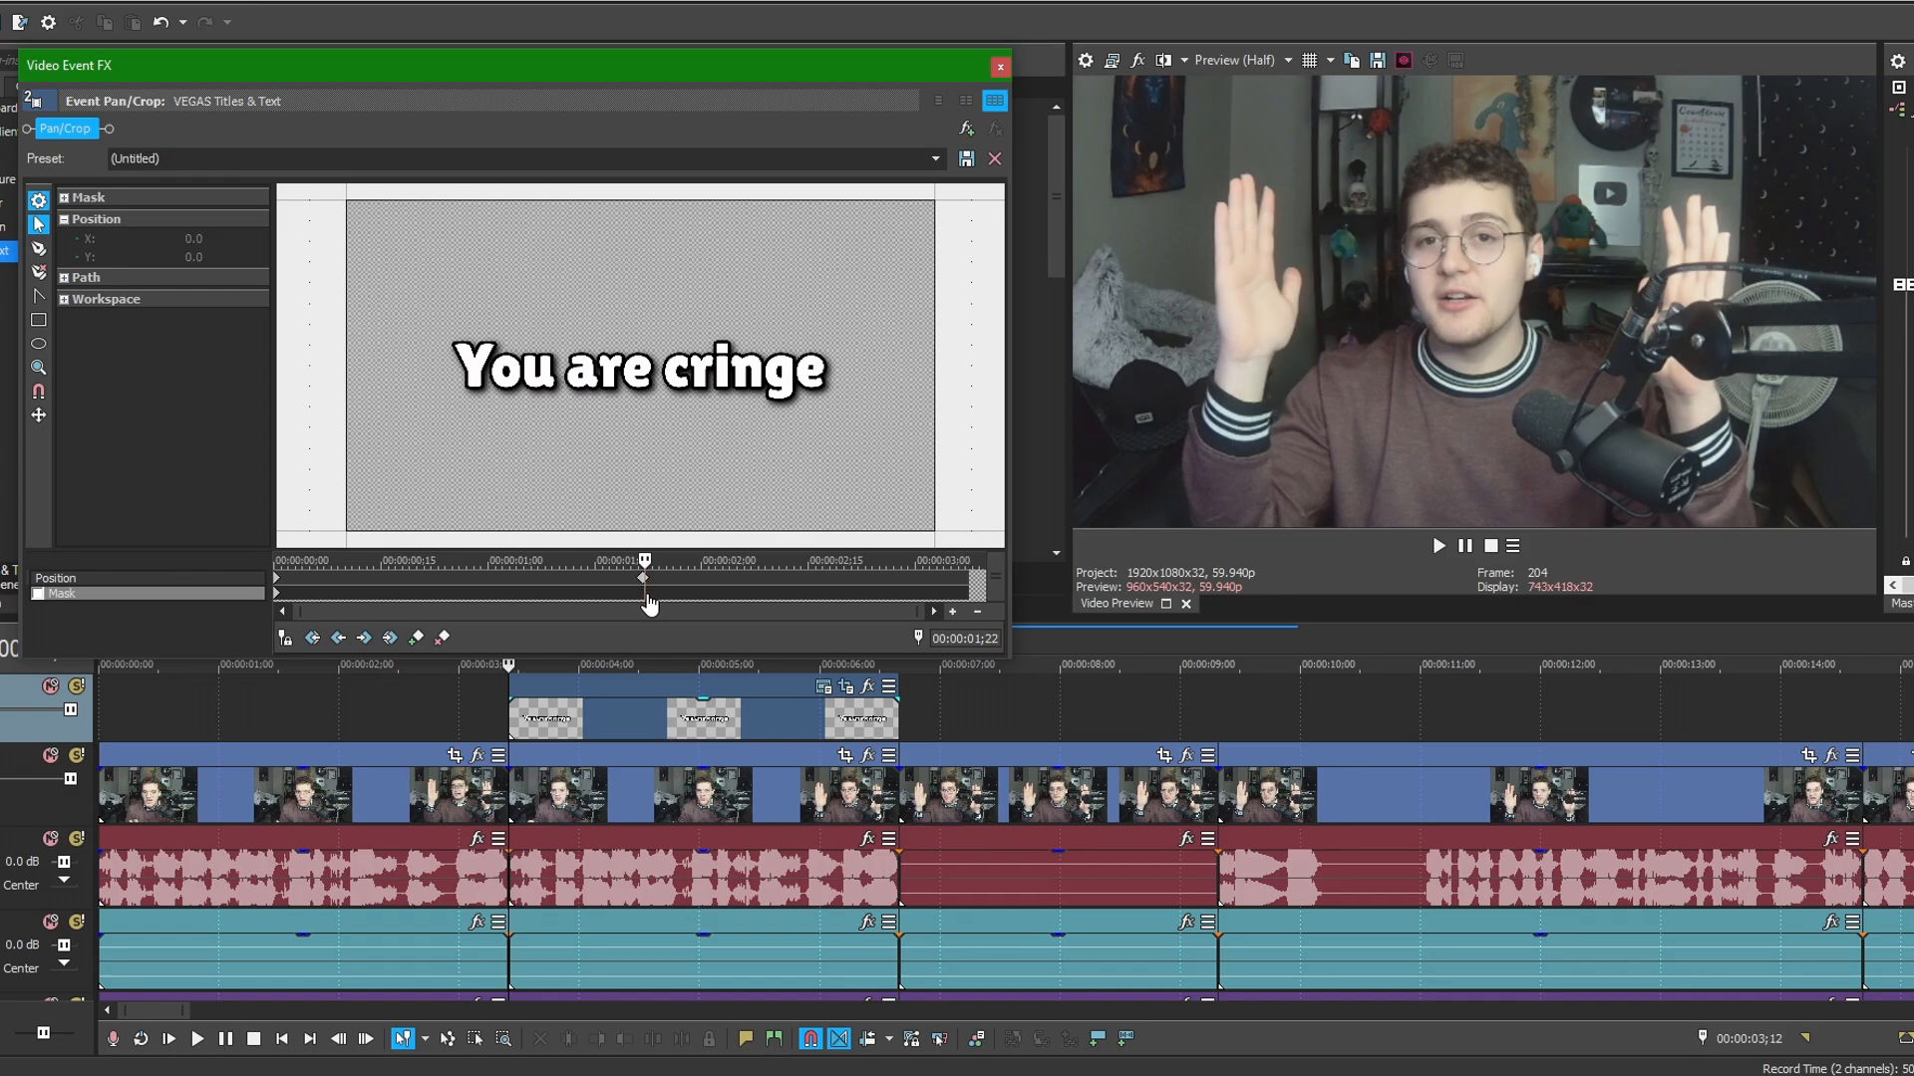
{"action": "left_click", "coordinate": [644, 584]}
{"action": "left_click_drag", "start_coordinate": [644, 588], "coordinate": [635, 589]}
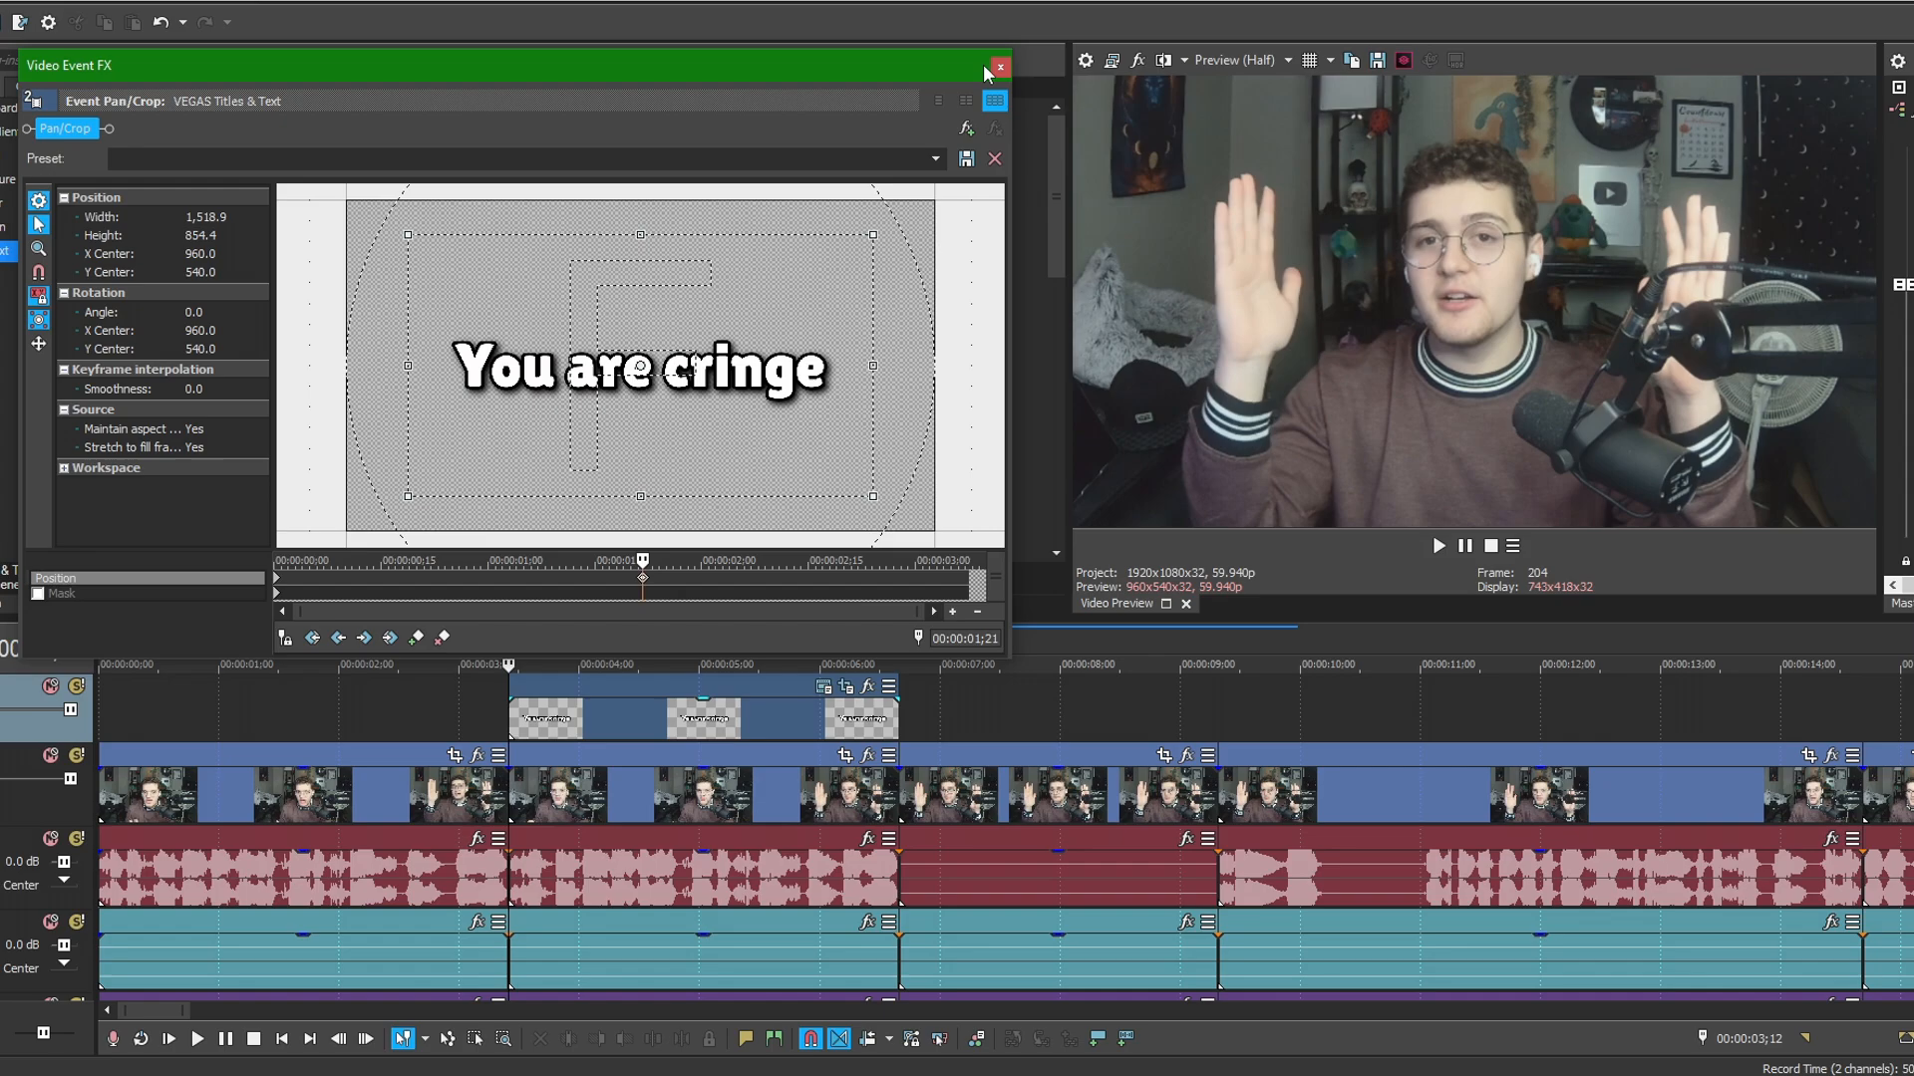
{"action": "key", "text": "space"}
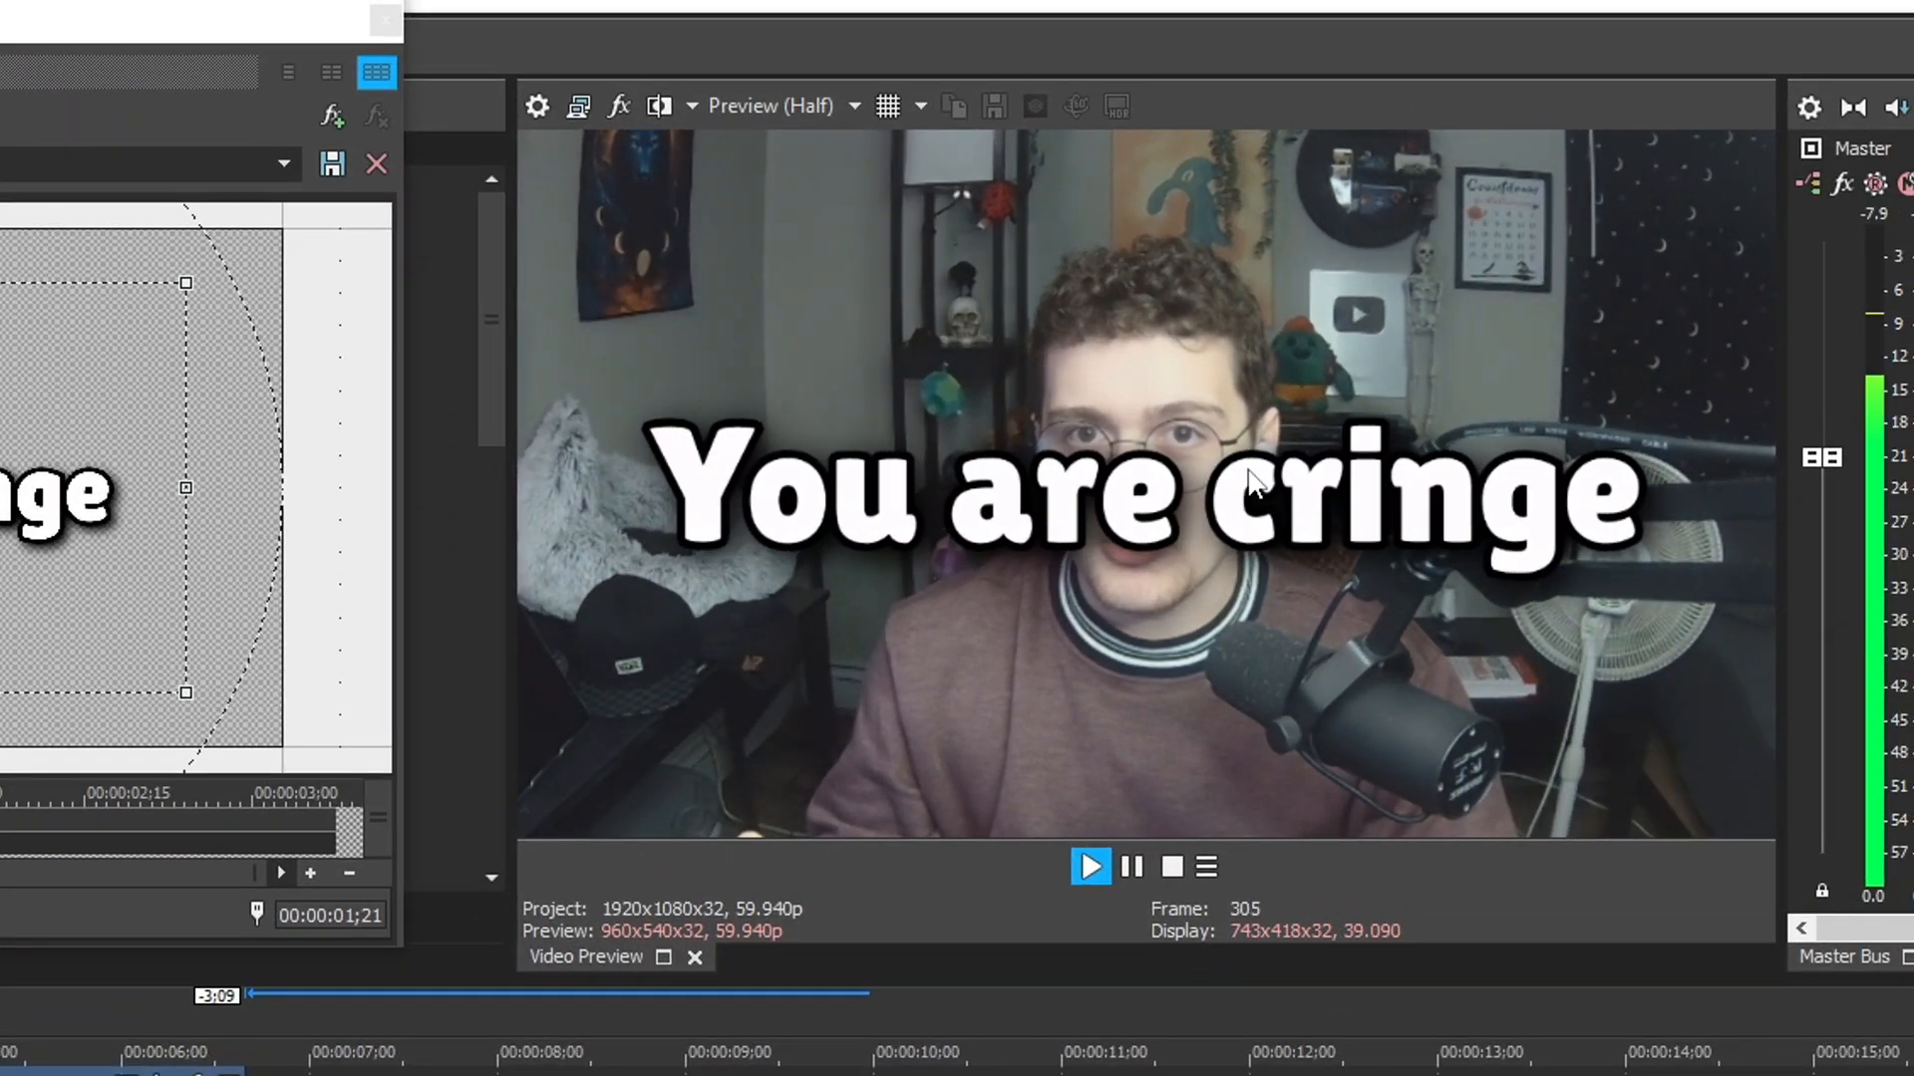
{"action": "key", "text": "space"}
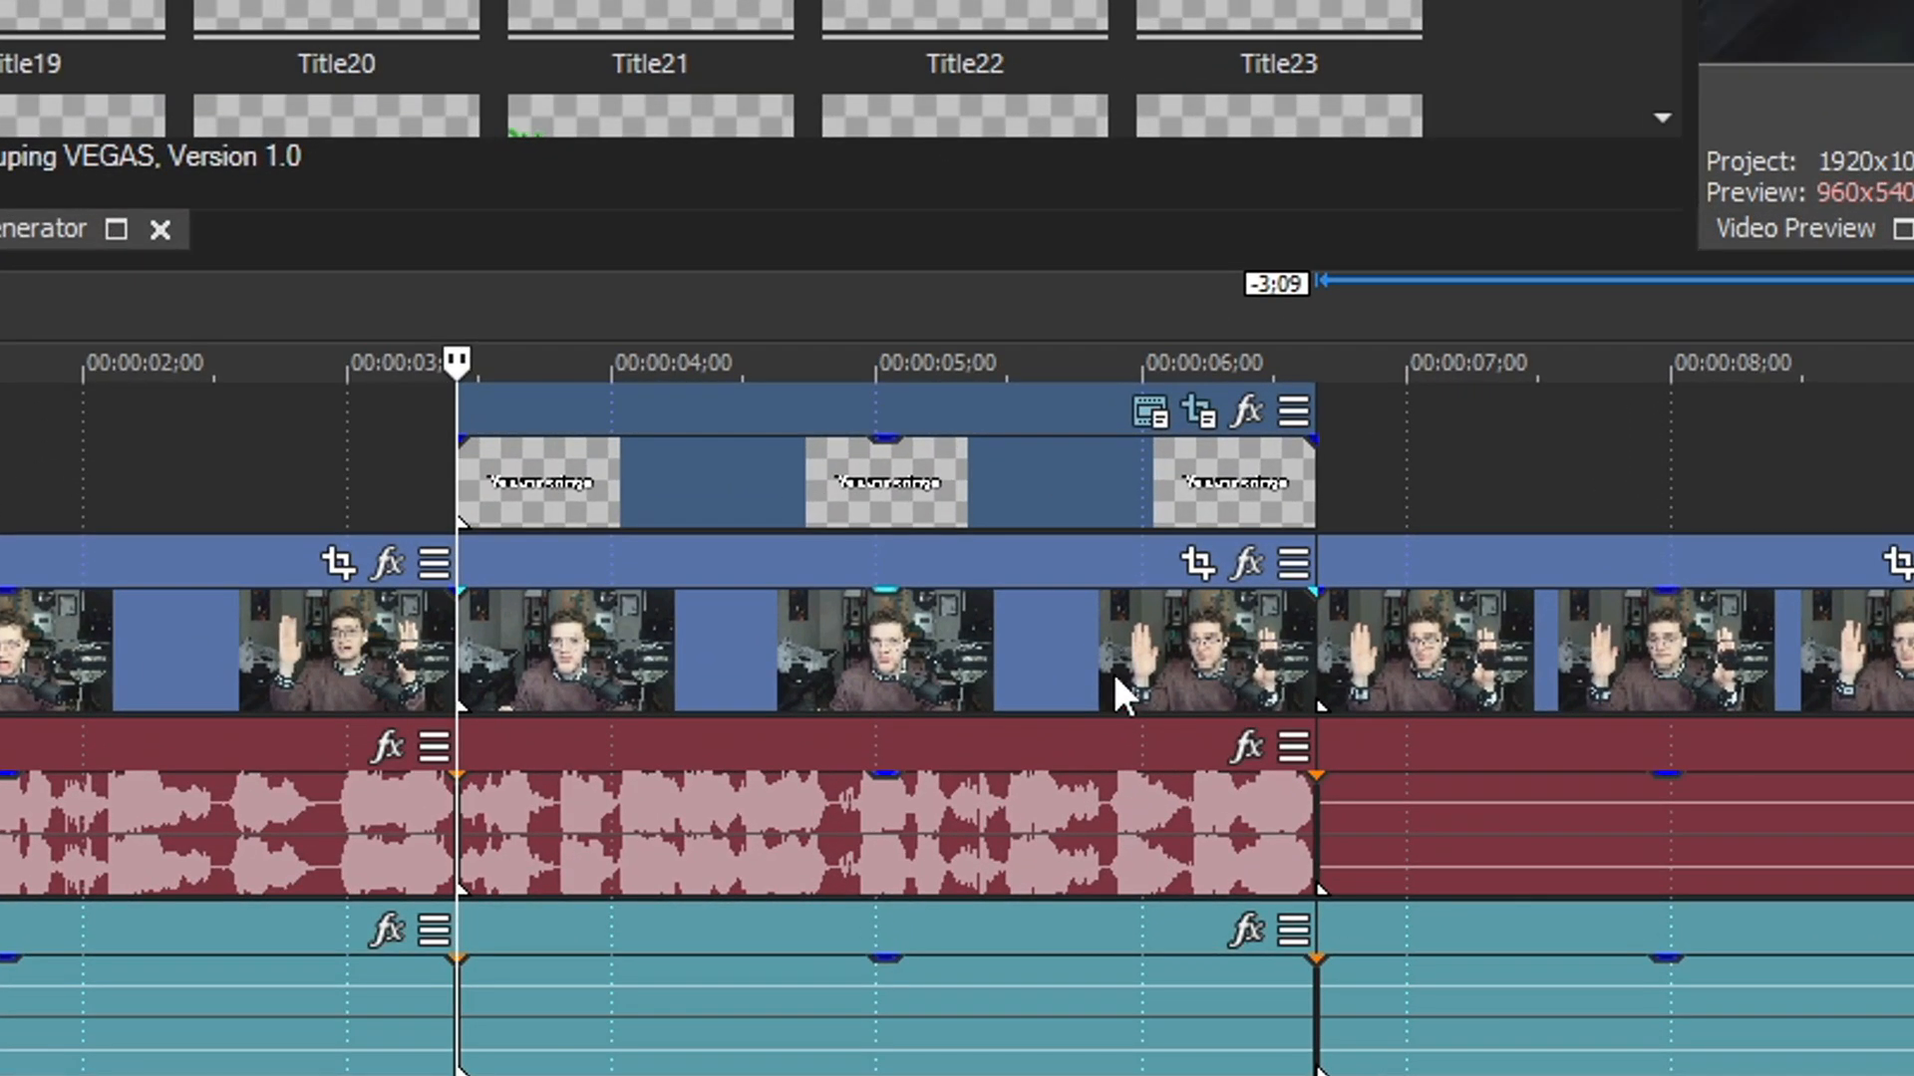
Add the VEGAS Spherize effect to the video clip beneath the title and set its amount to 1.000.
{"action": "left_click", "coordinate": [1134, 683]}
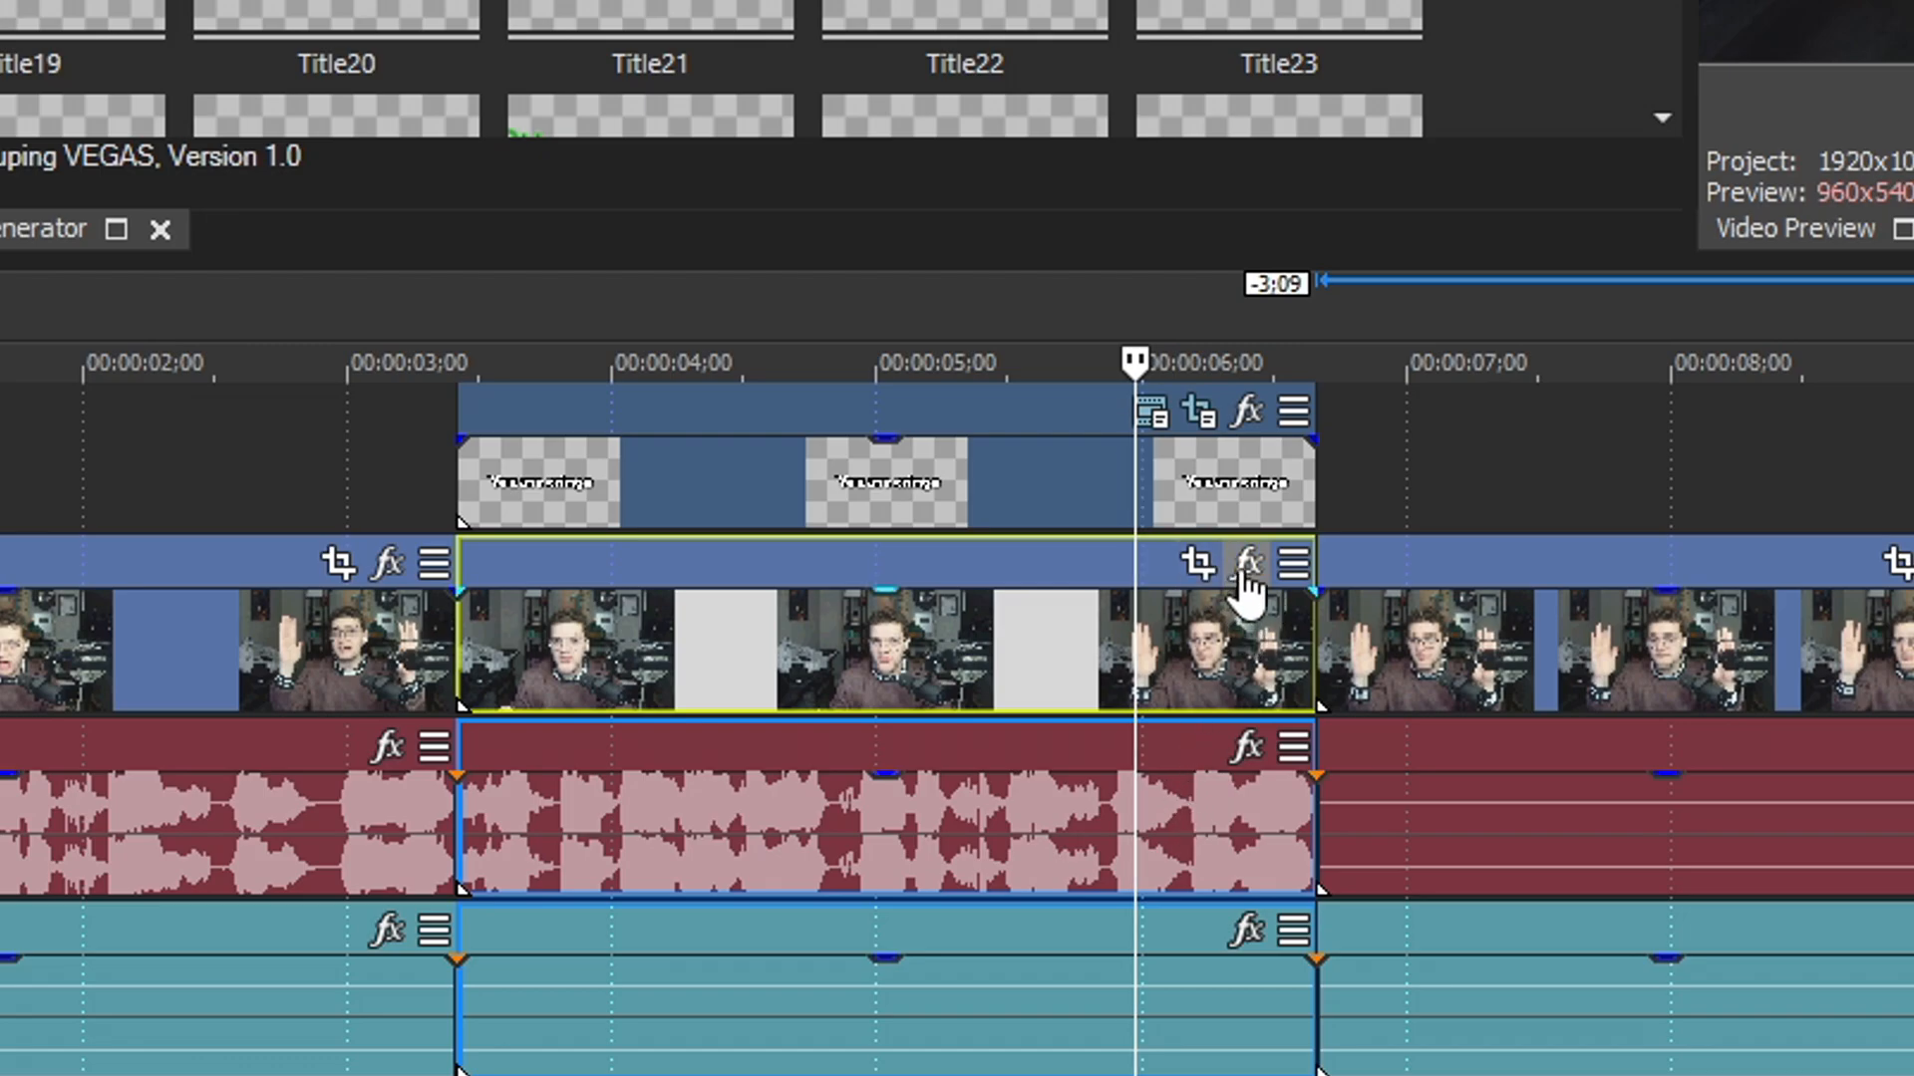
{"action": "left_click", "coordinate": [1245, 566]}
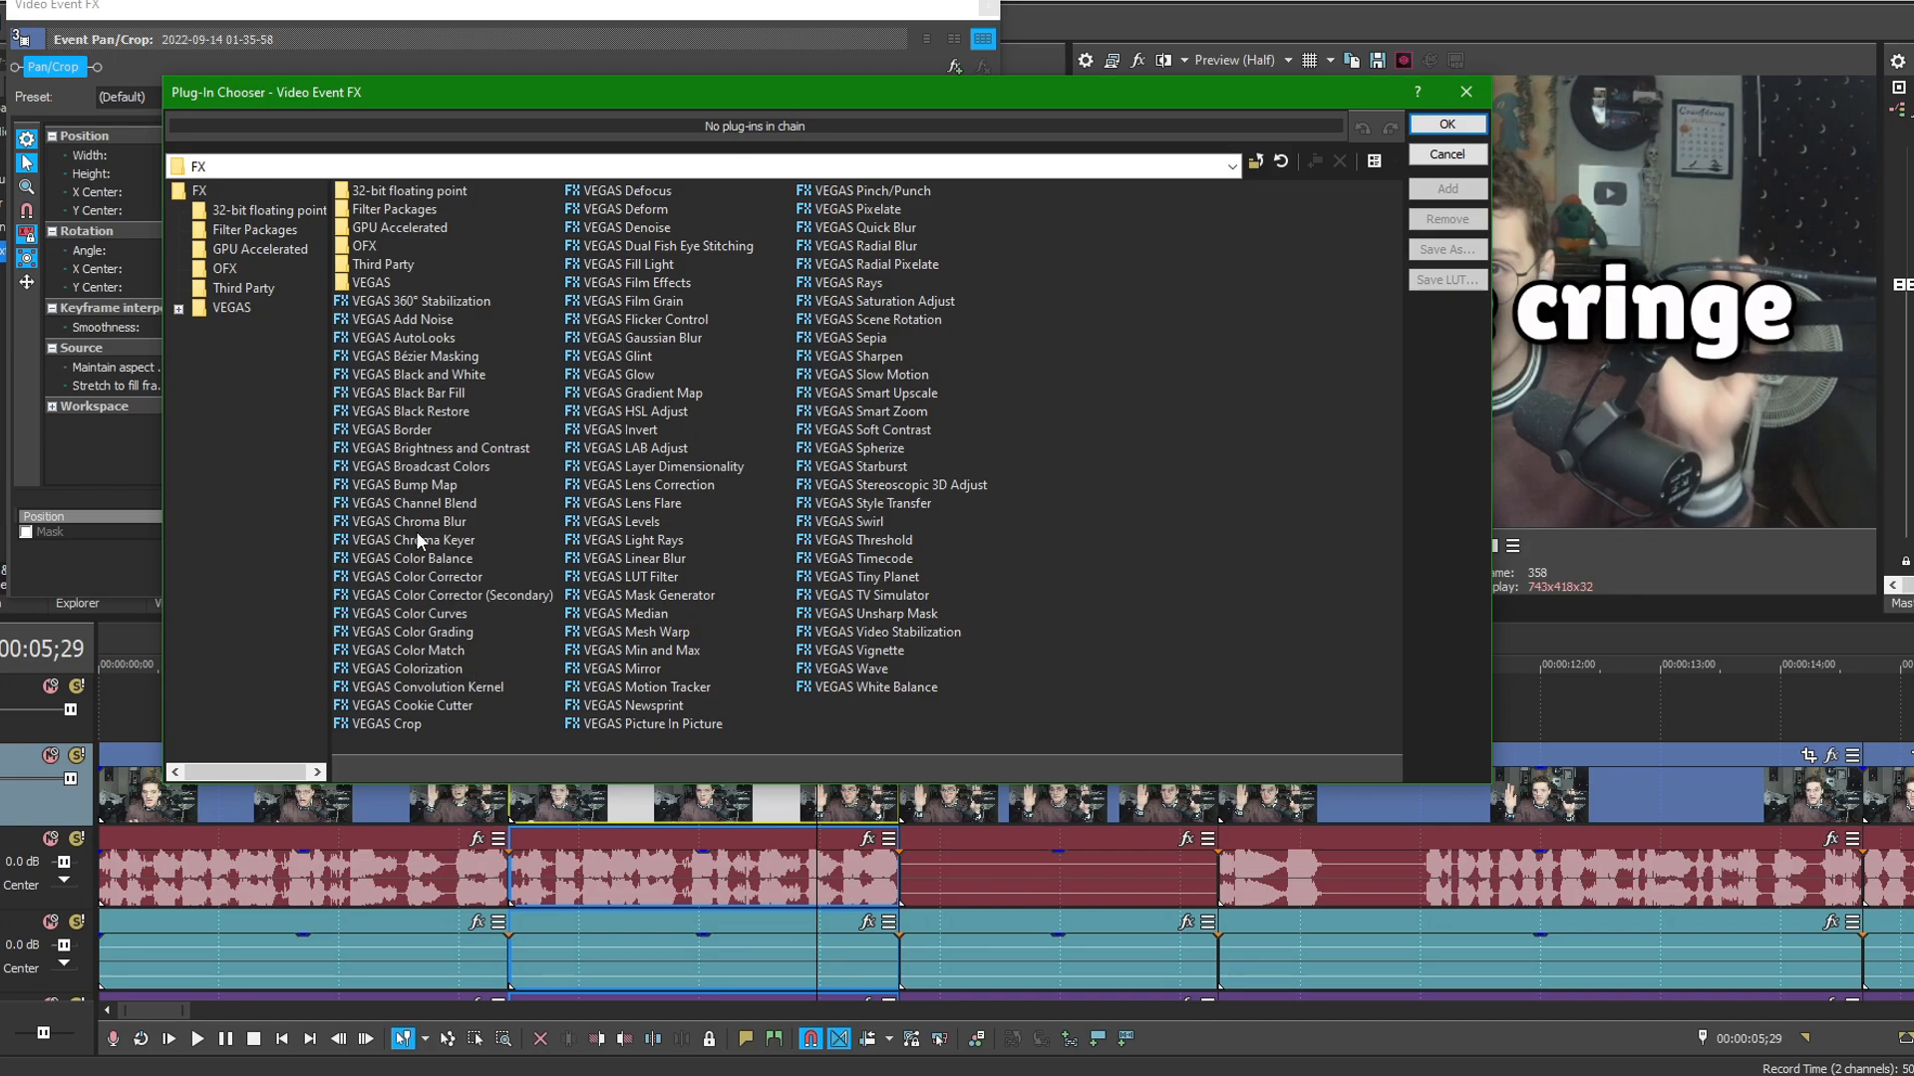
{"action": "double_click", "coordinate": [883, 448]}
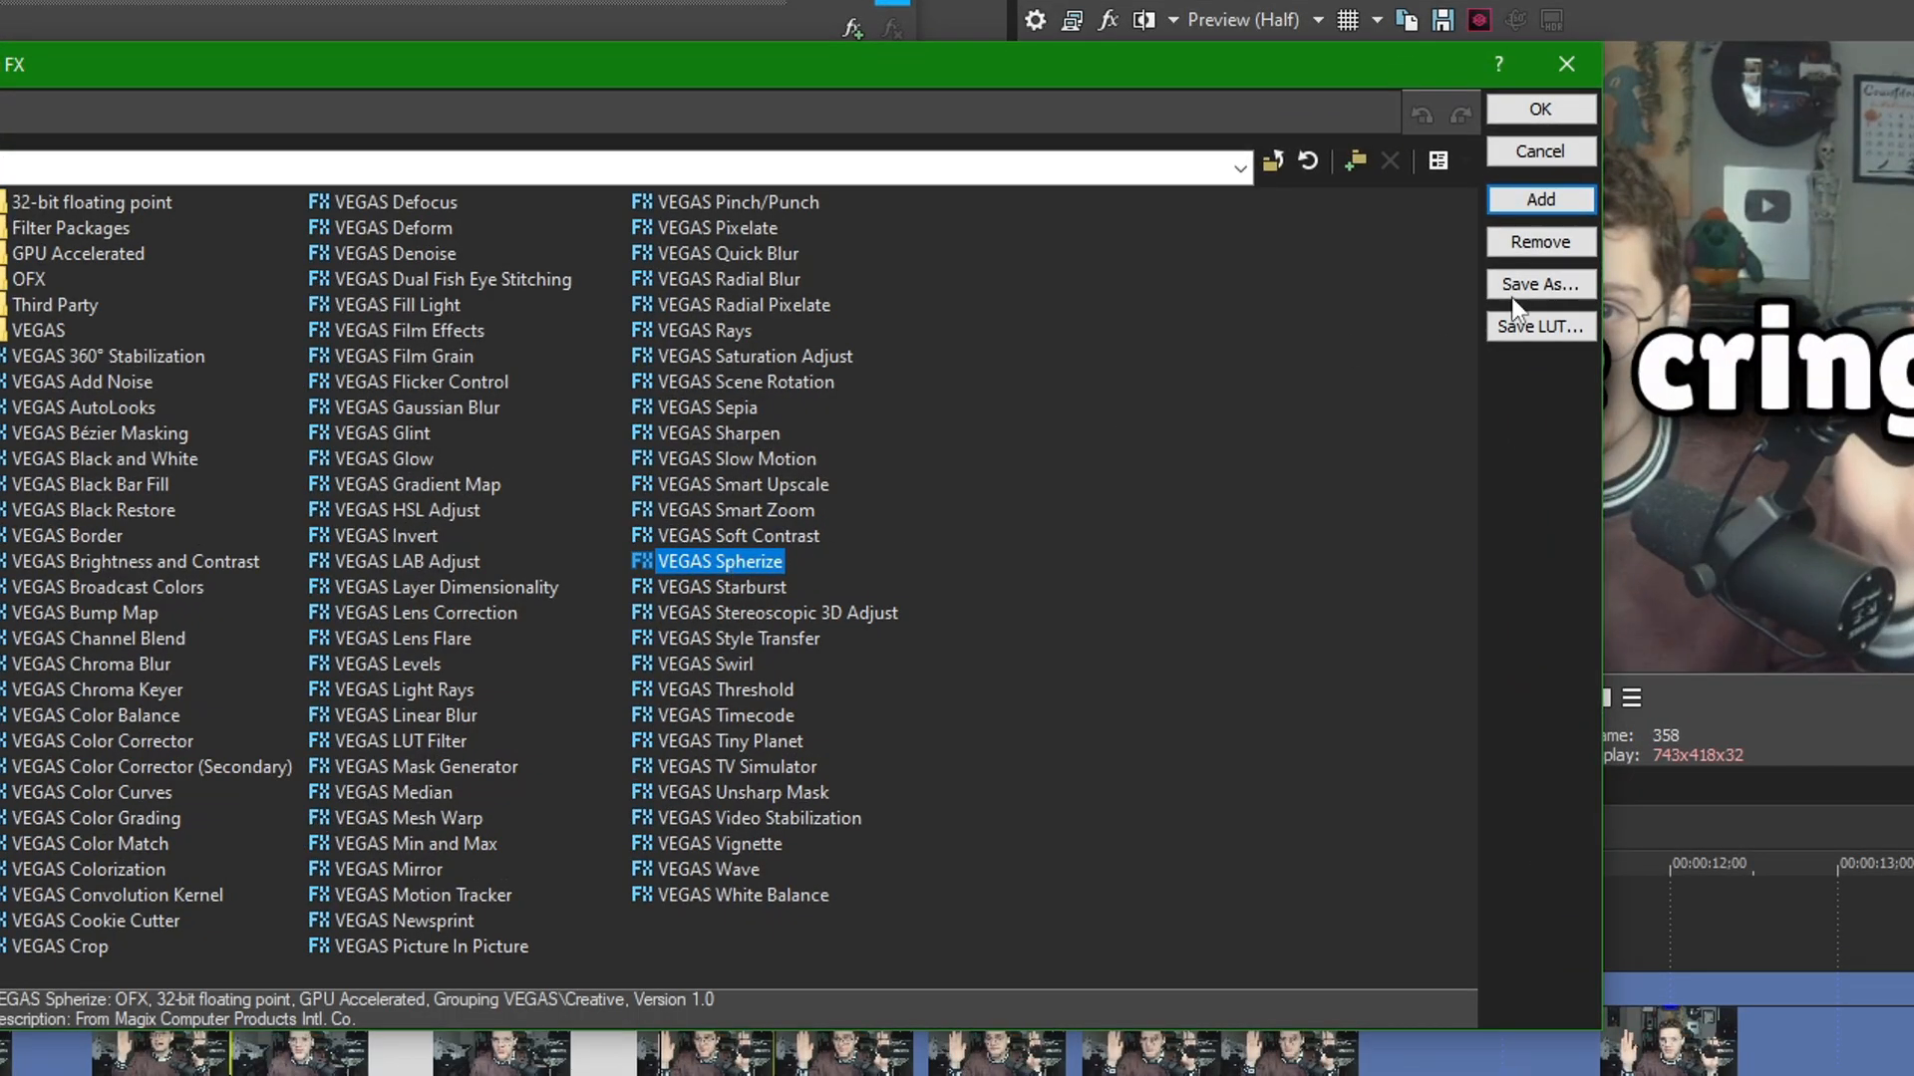
{"action": "left_click", "coordinate": [1540, 110]}
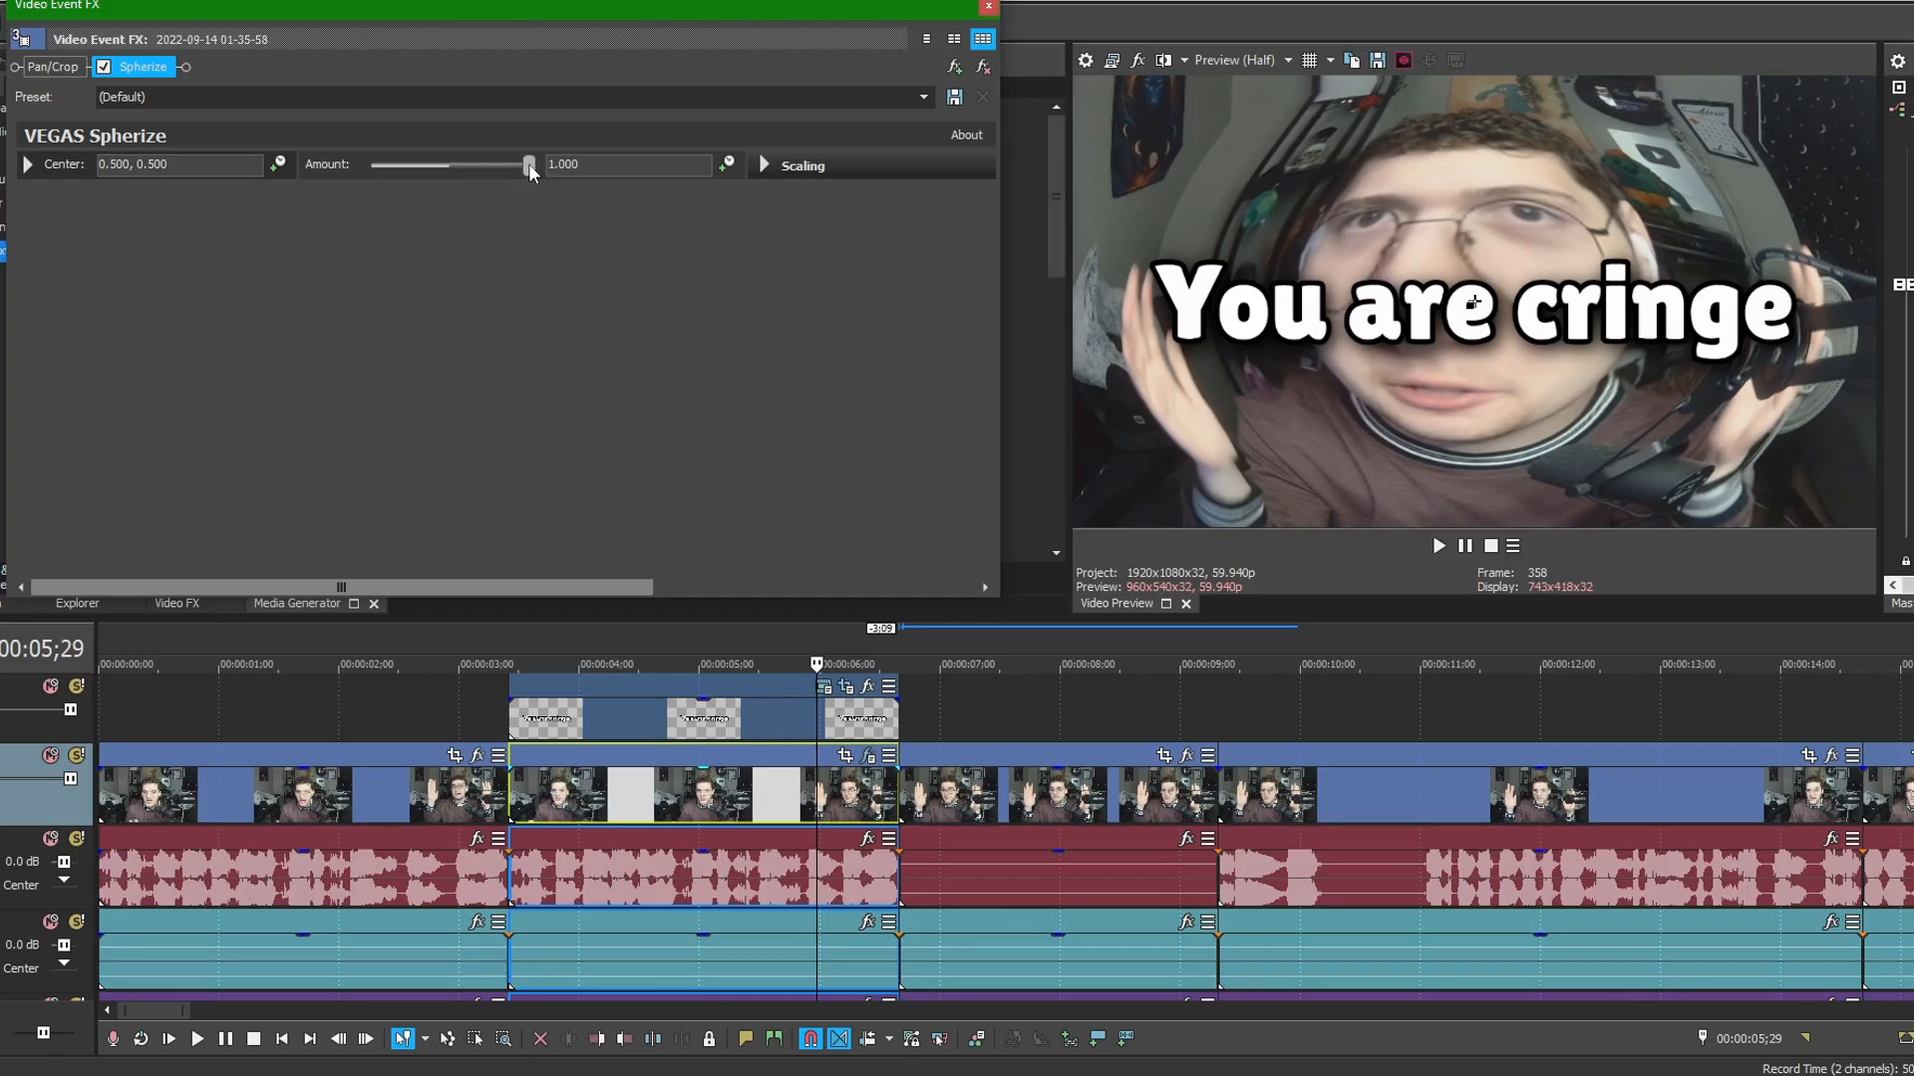
{"action": "left_click_drag", "start_coordinate": [530, 166], "coordinate": [387, 165]}
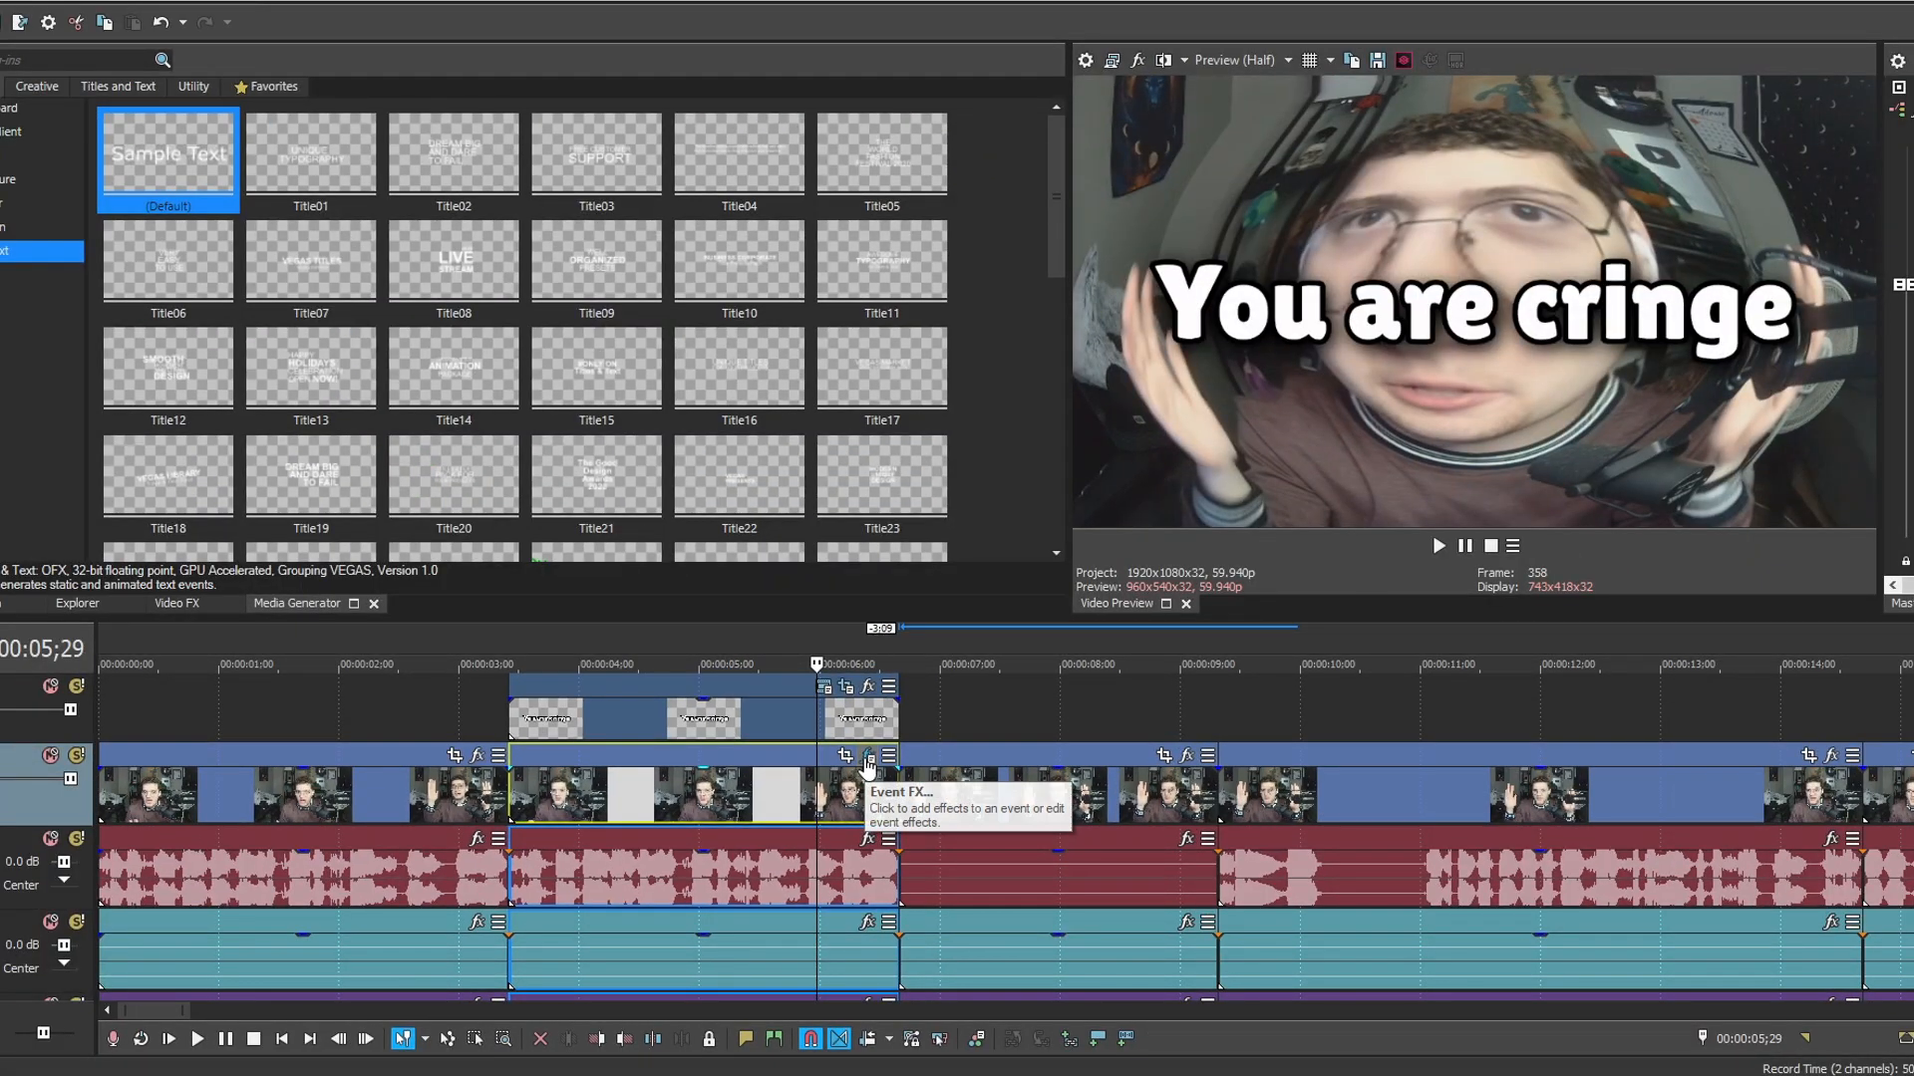
{"action": "left_click", "coordinate": [912, 518]}
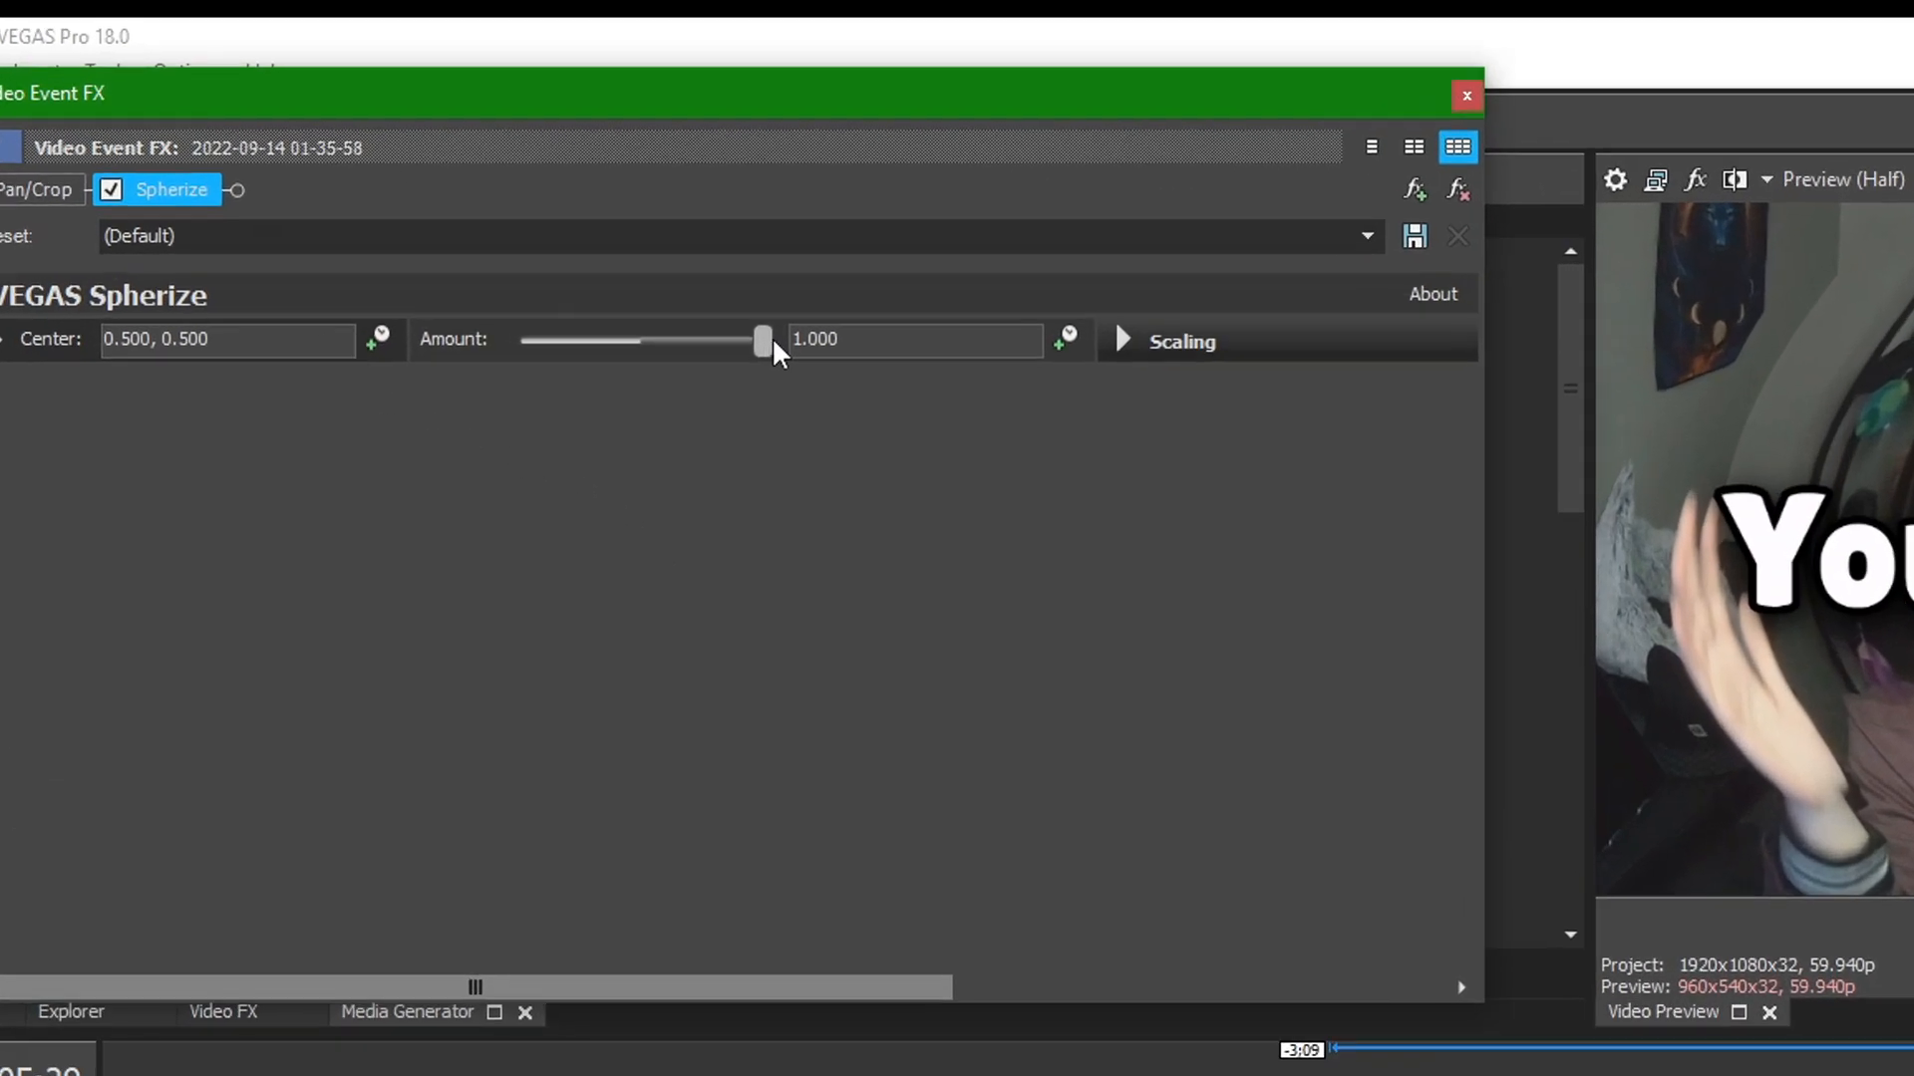
{"action": "left_click_drag", "start_coordinate": [532, 169], "coordinate": [534, 168]}
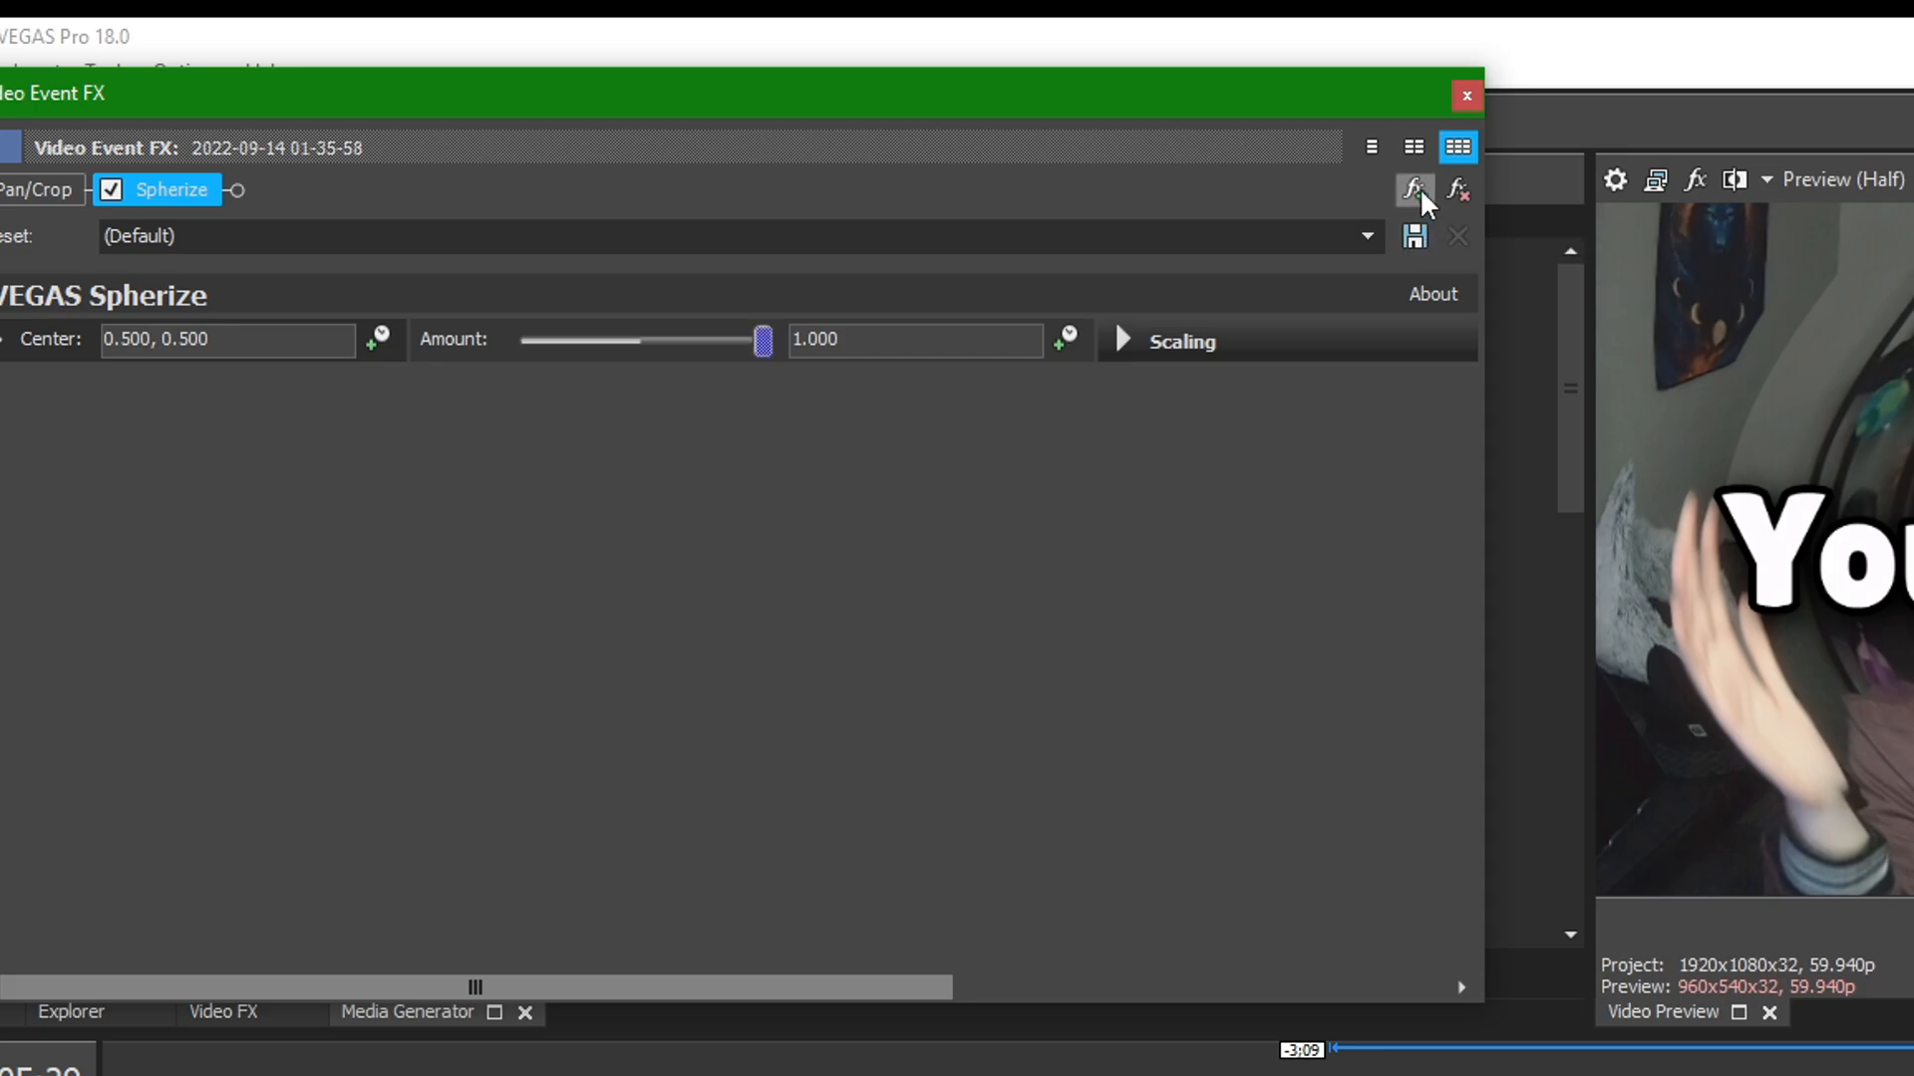
Add the VEGAS Pinch/Punch effect with the Maximum Punch preset to the same clip and play it back from 00:00:03;12.
{"action": "left_click", "coordinate": [1415, 191]}
{"action": "double_click", "coordinate": [996, 297]}
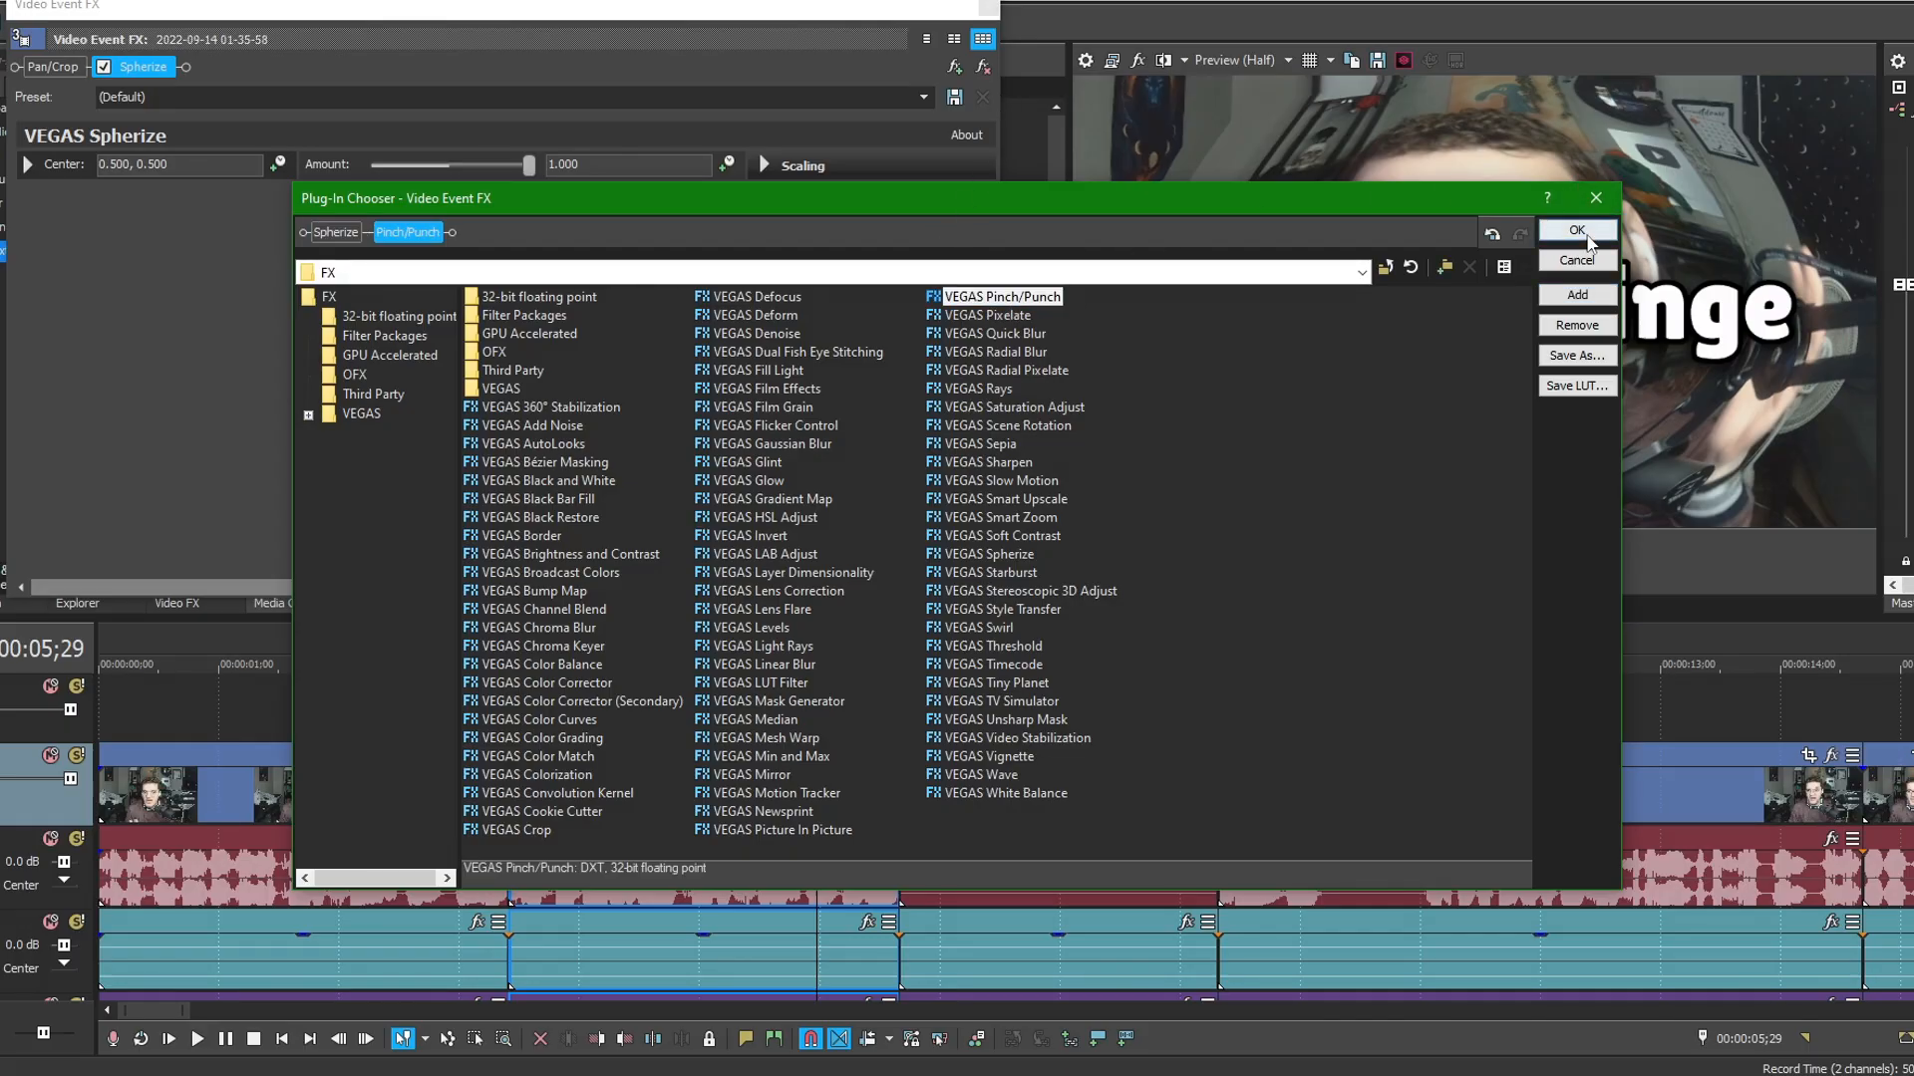
{"action": "left_click", "coordinate": [1588, 240]}
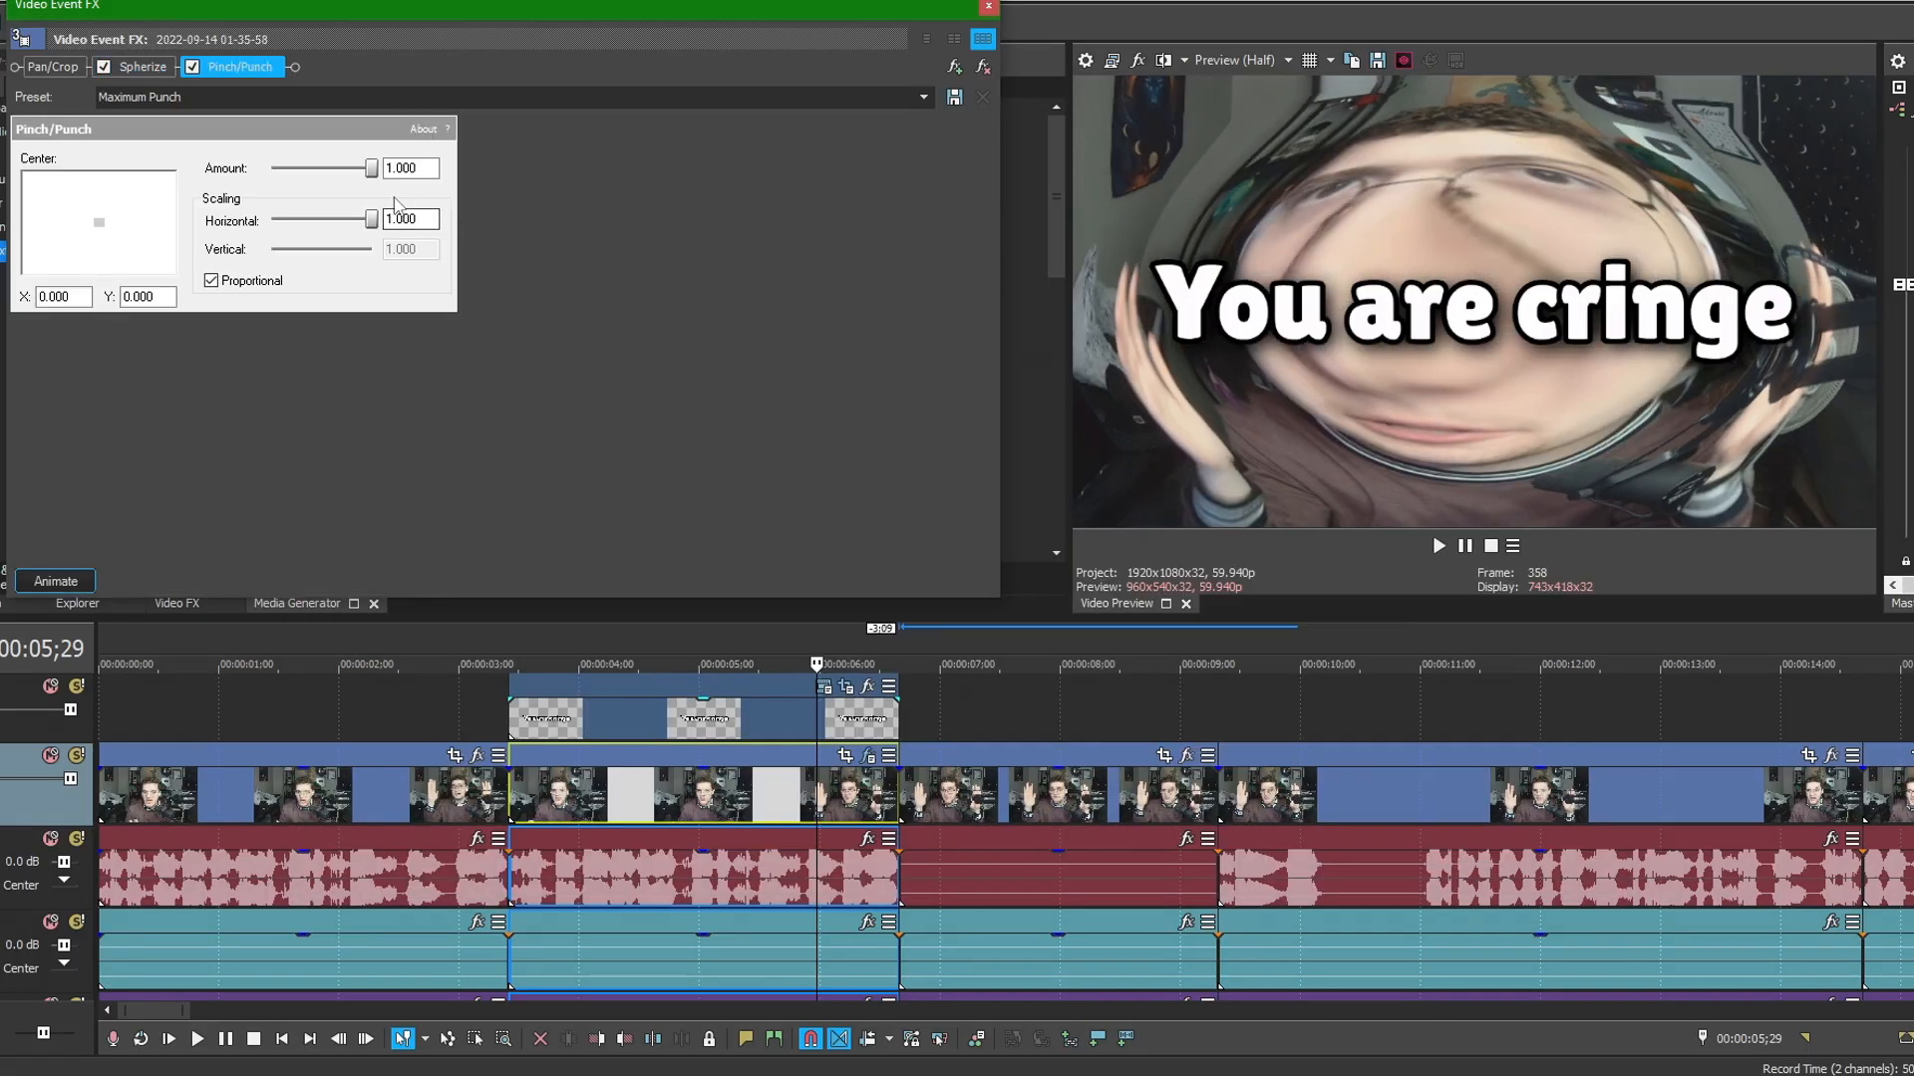
{"action": "left_click", "coordinate": [989, 6]}
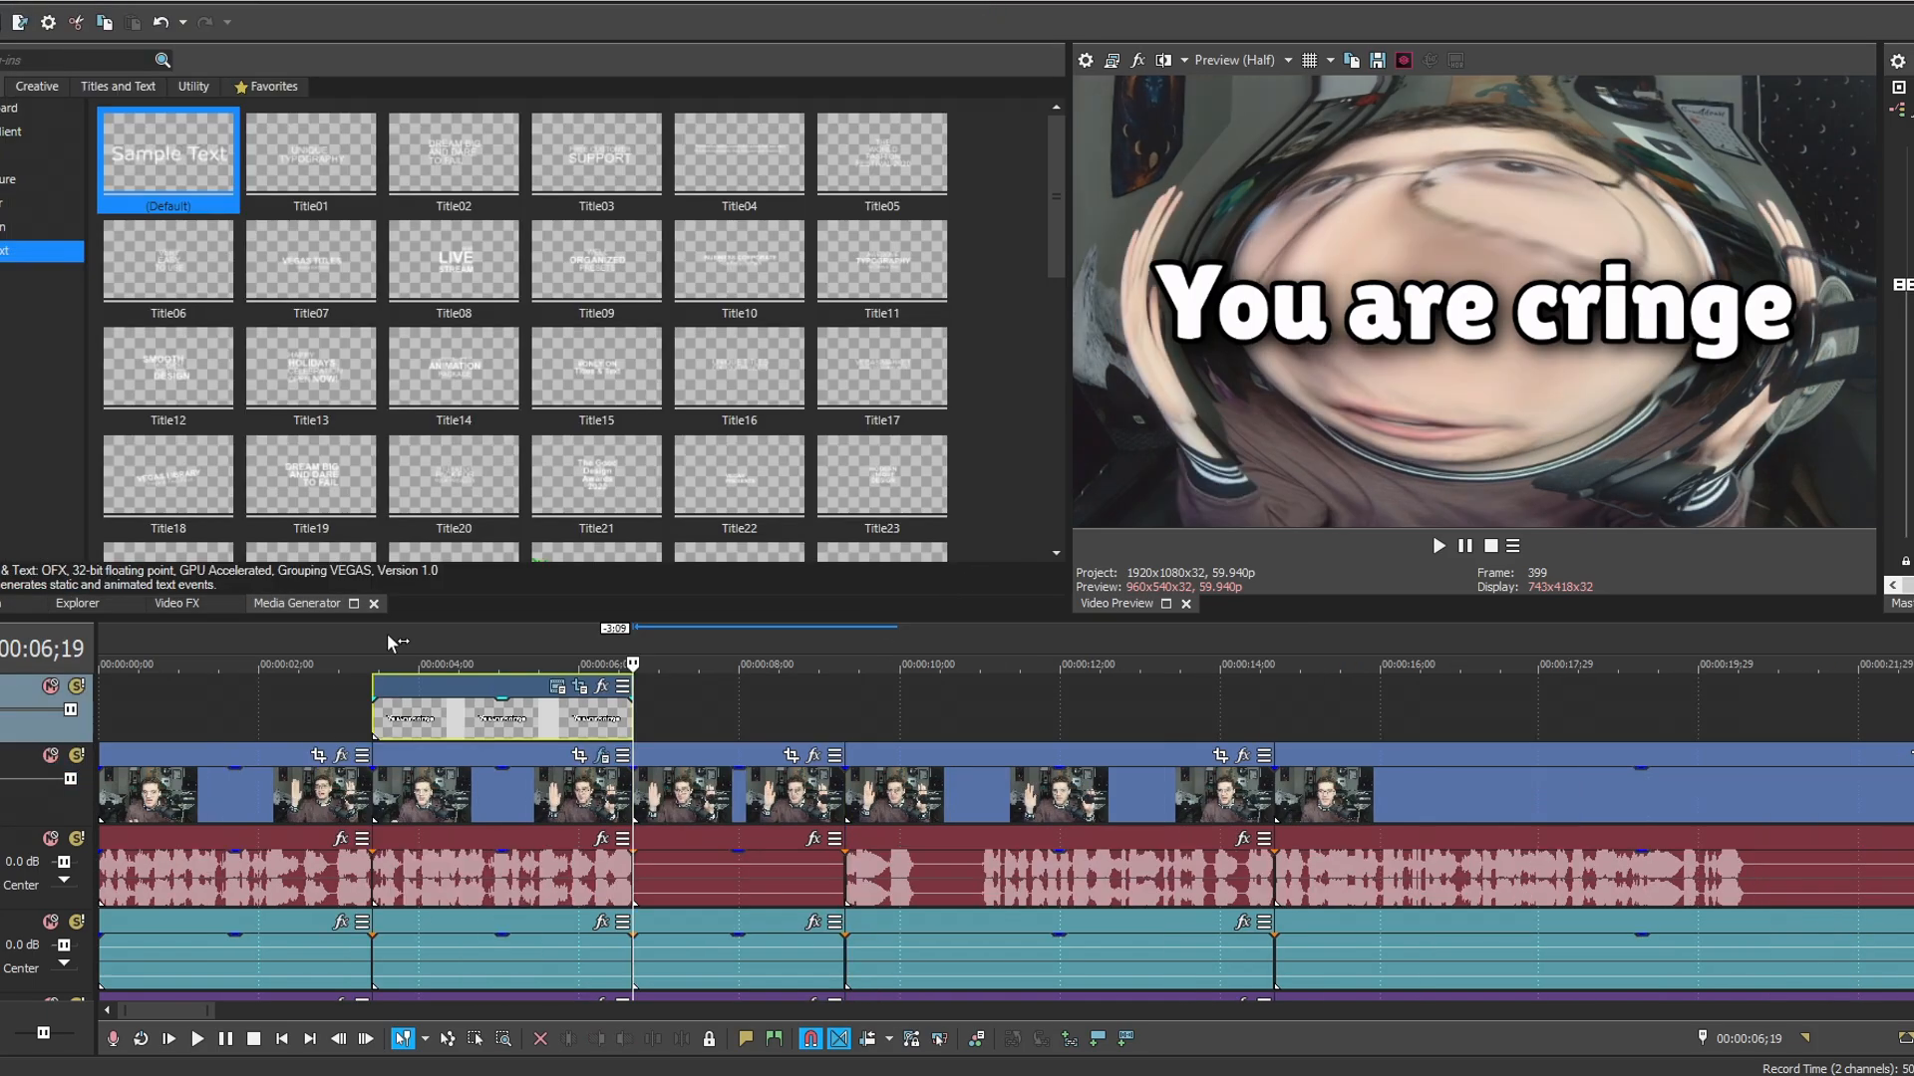
{"action": "left_click", "coordinate": [375, 636]}
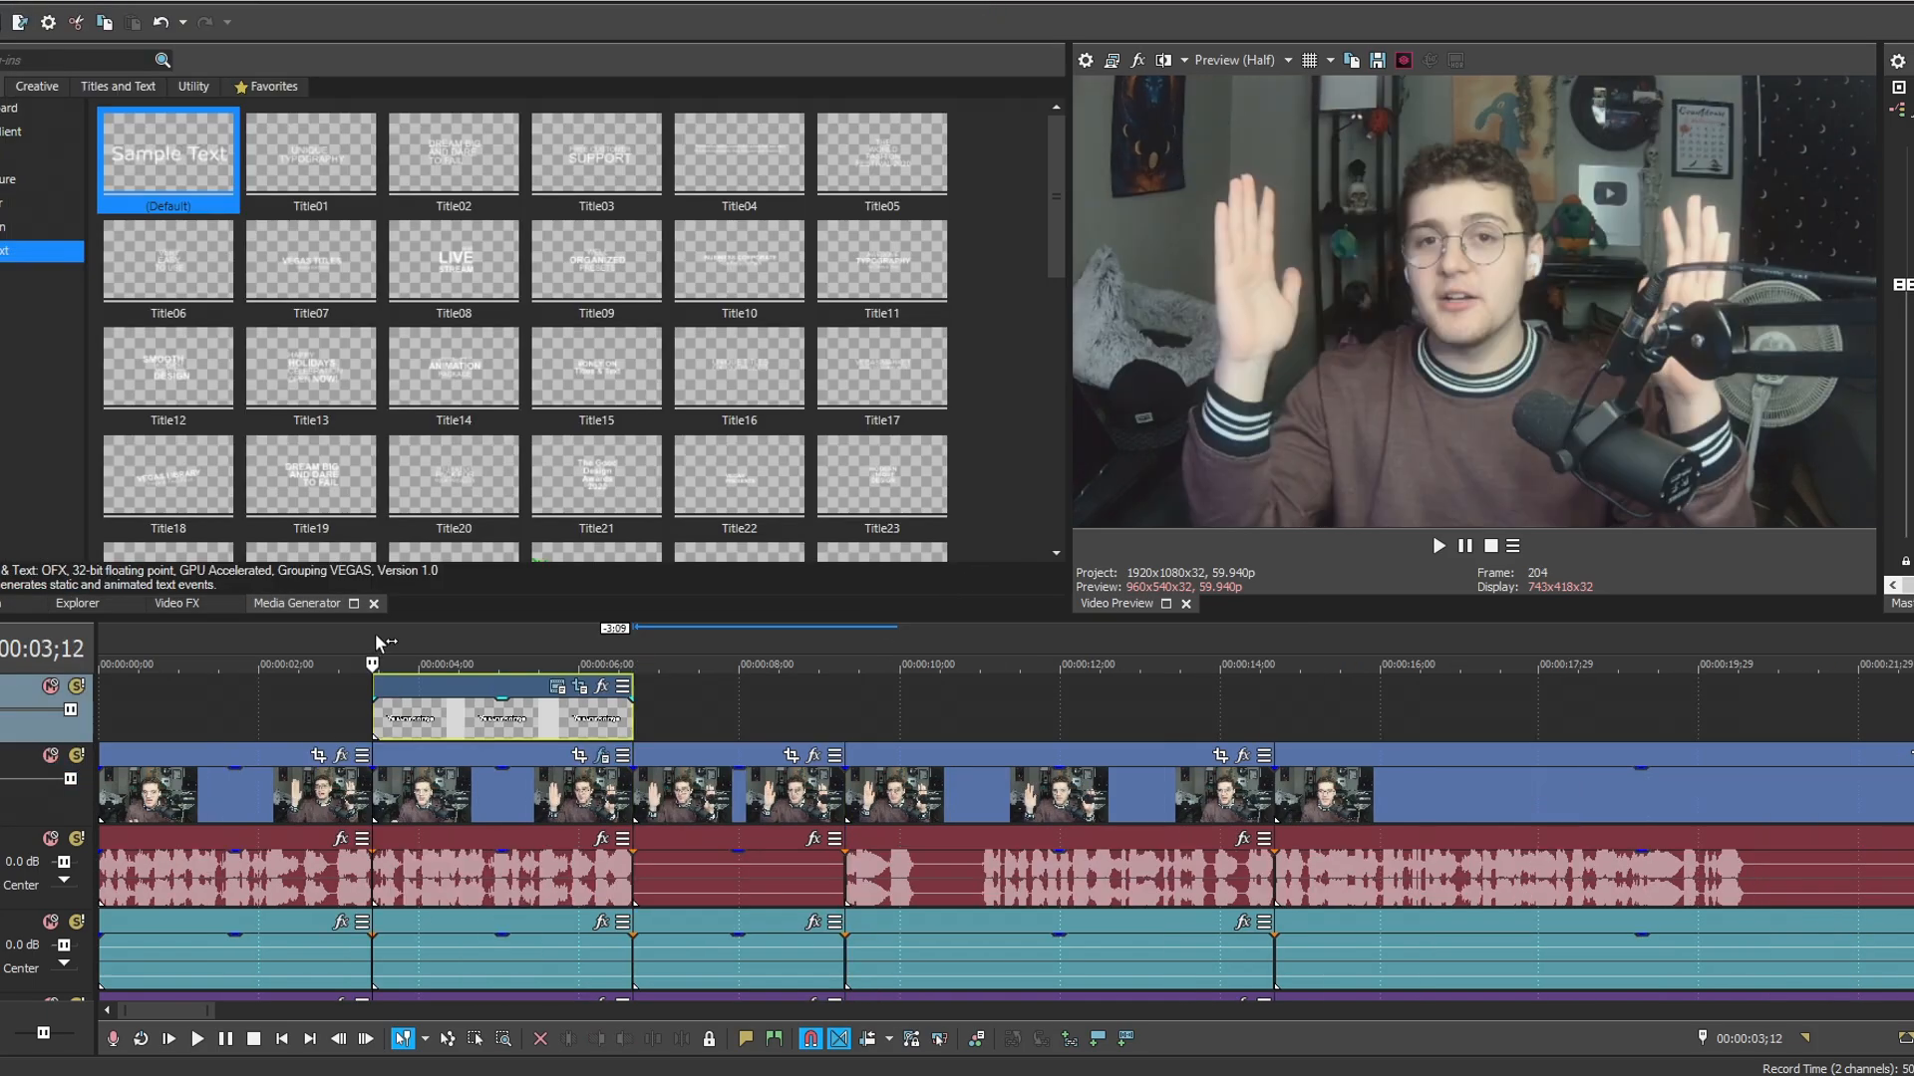
{"action": "key", "text": "space"}
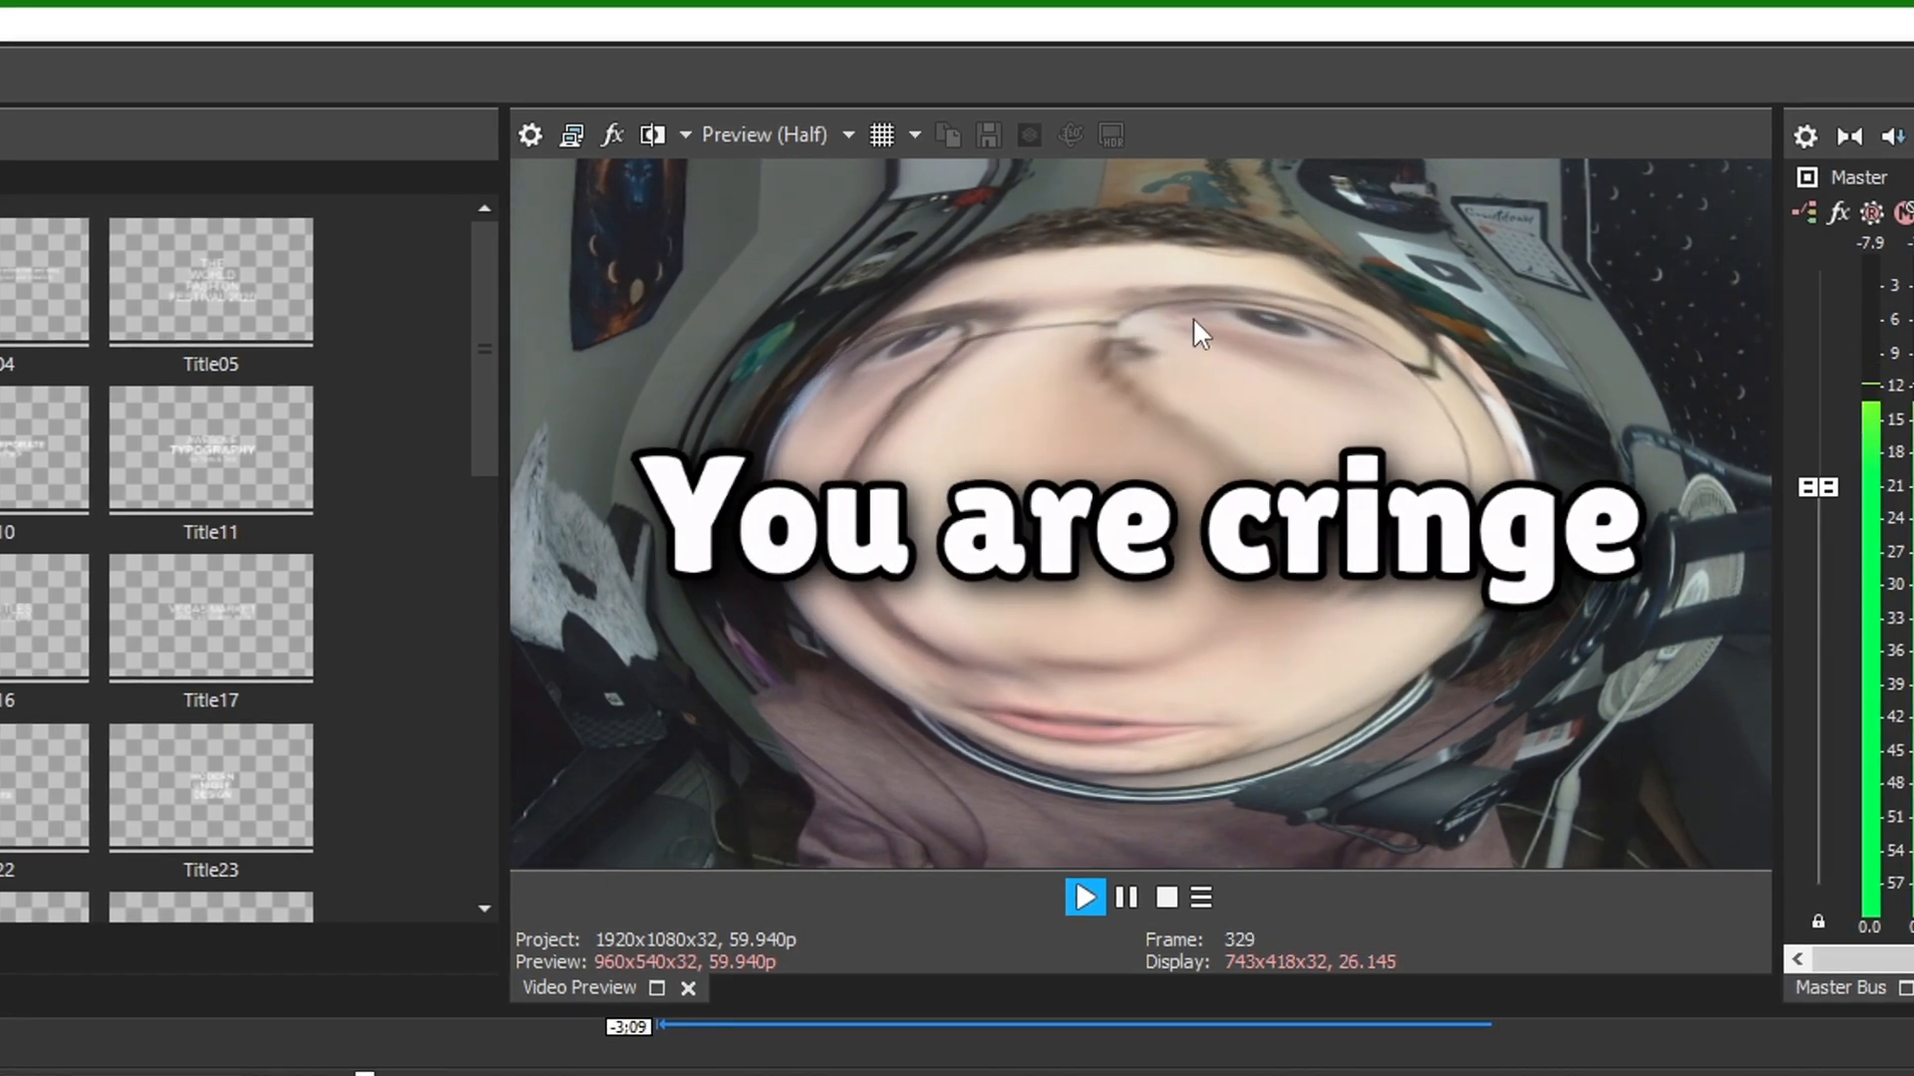
{"action": "key", "text": "space"}
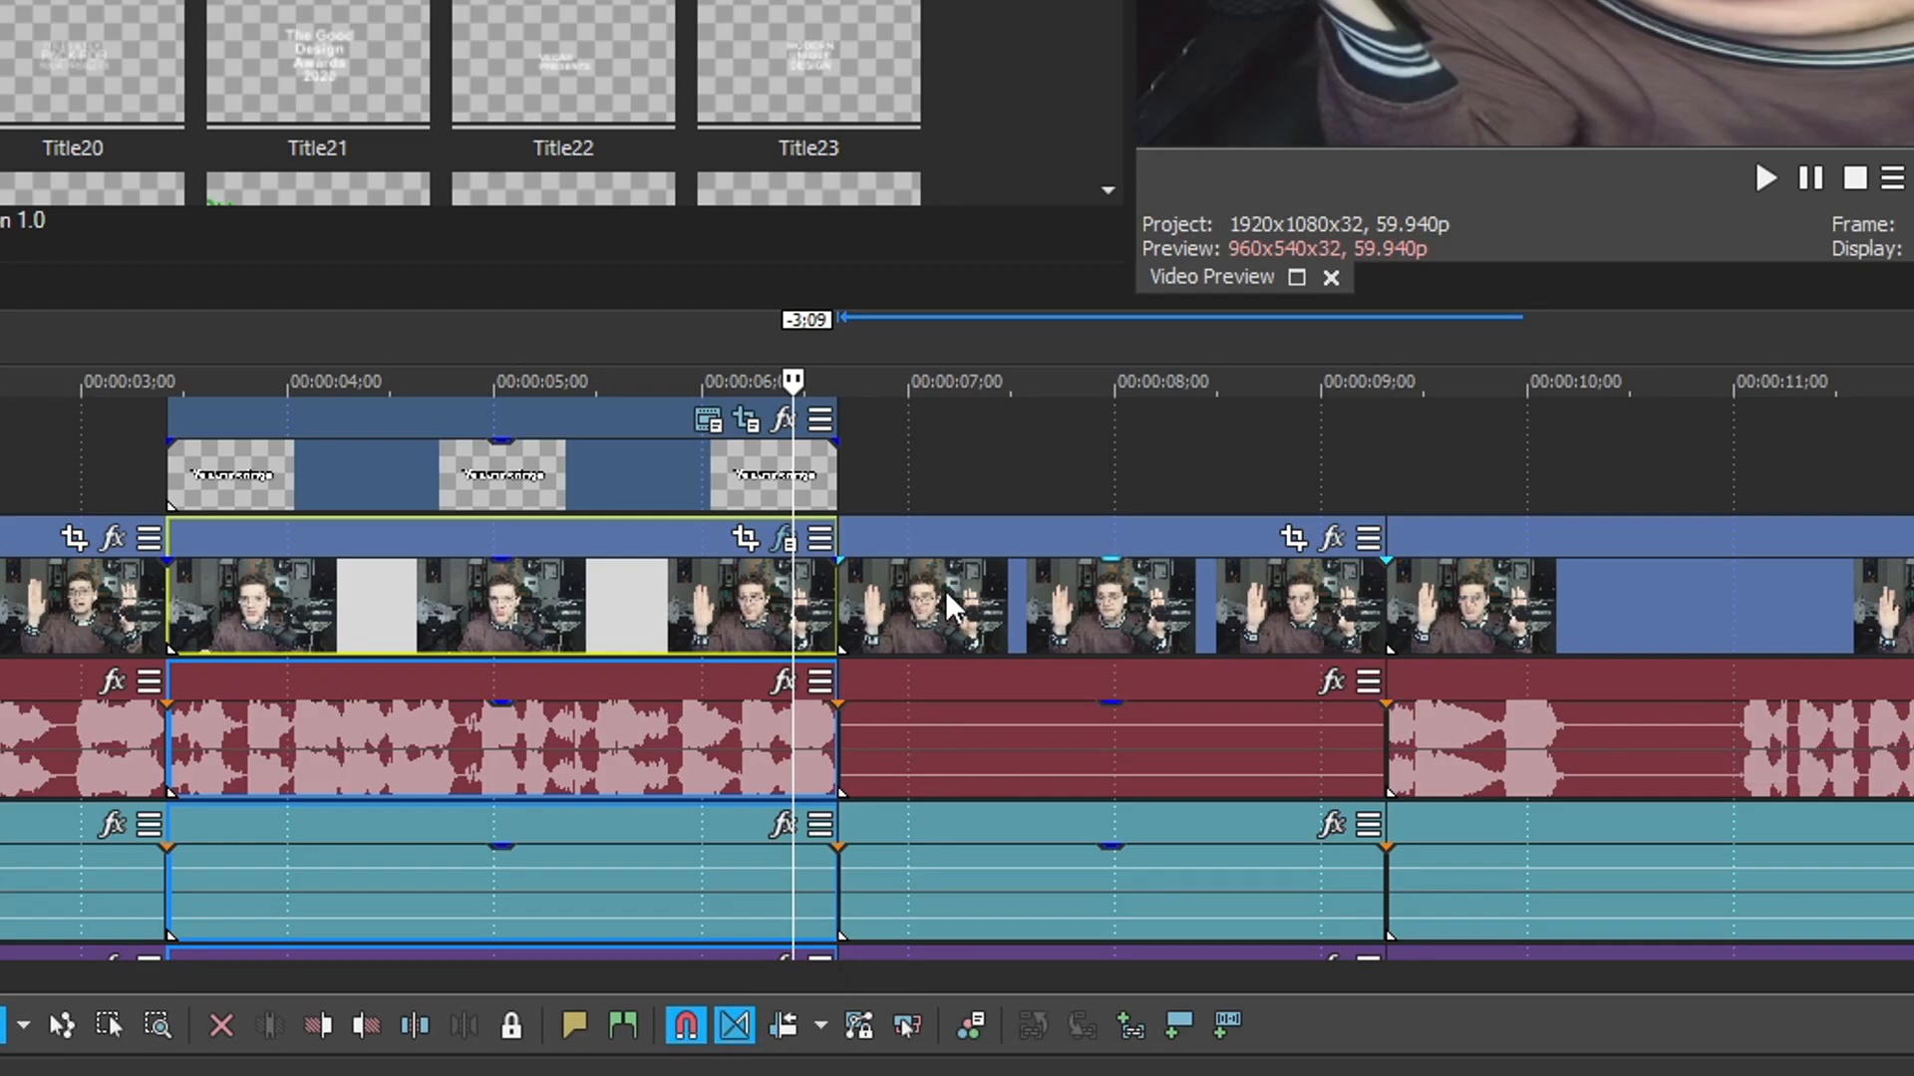
Enable Auto Ripple and delete the silent clip that follows the titled clip on the timeline.
{"action": "left_click", "coordinate": [783, 1024]}
{"action": "left_click", "coordinate": [1118, 620]}
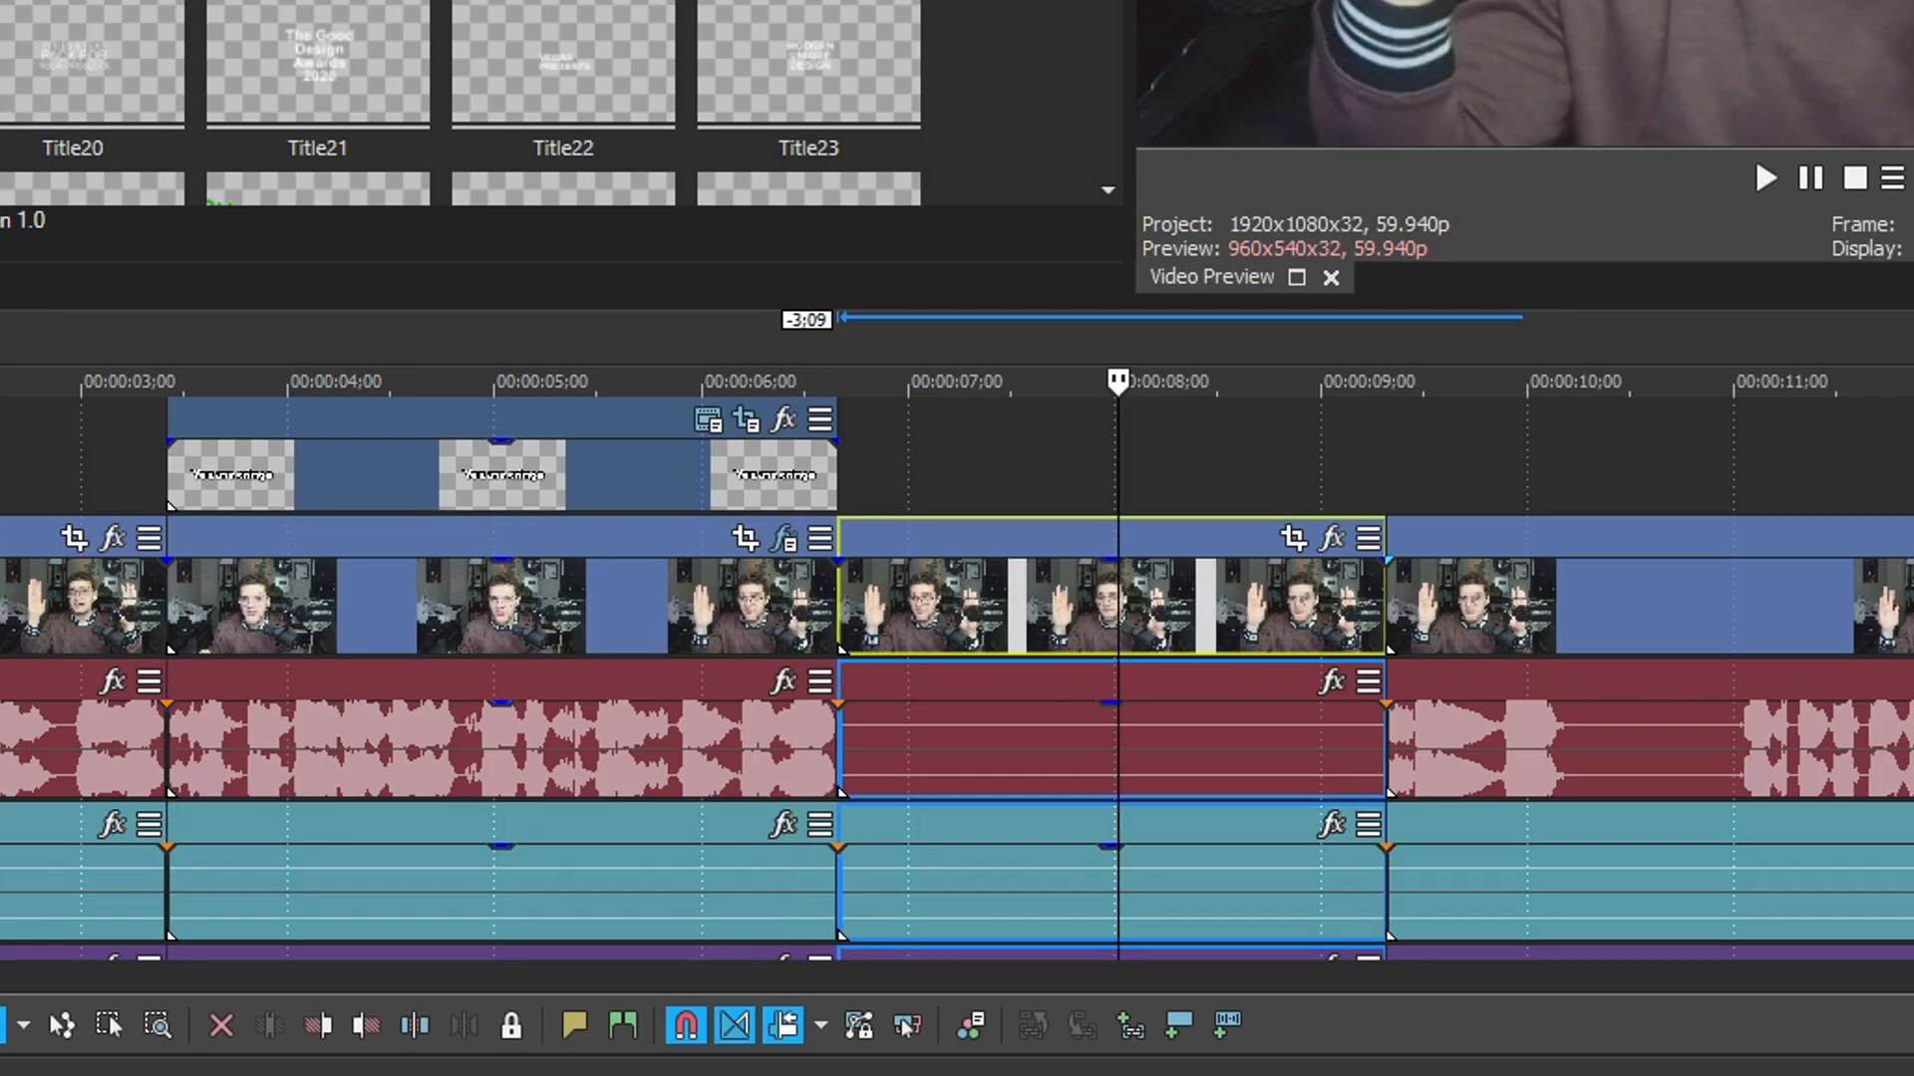
{"action": "key", "text": "Delete"}
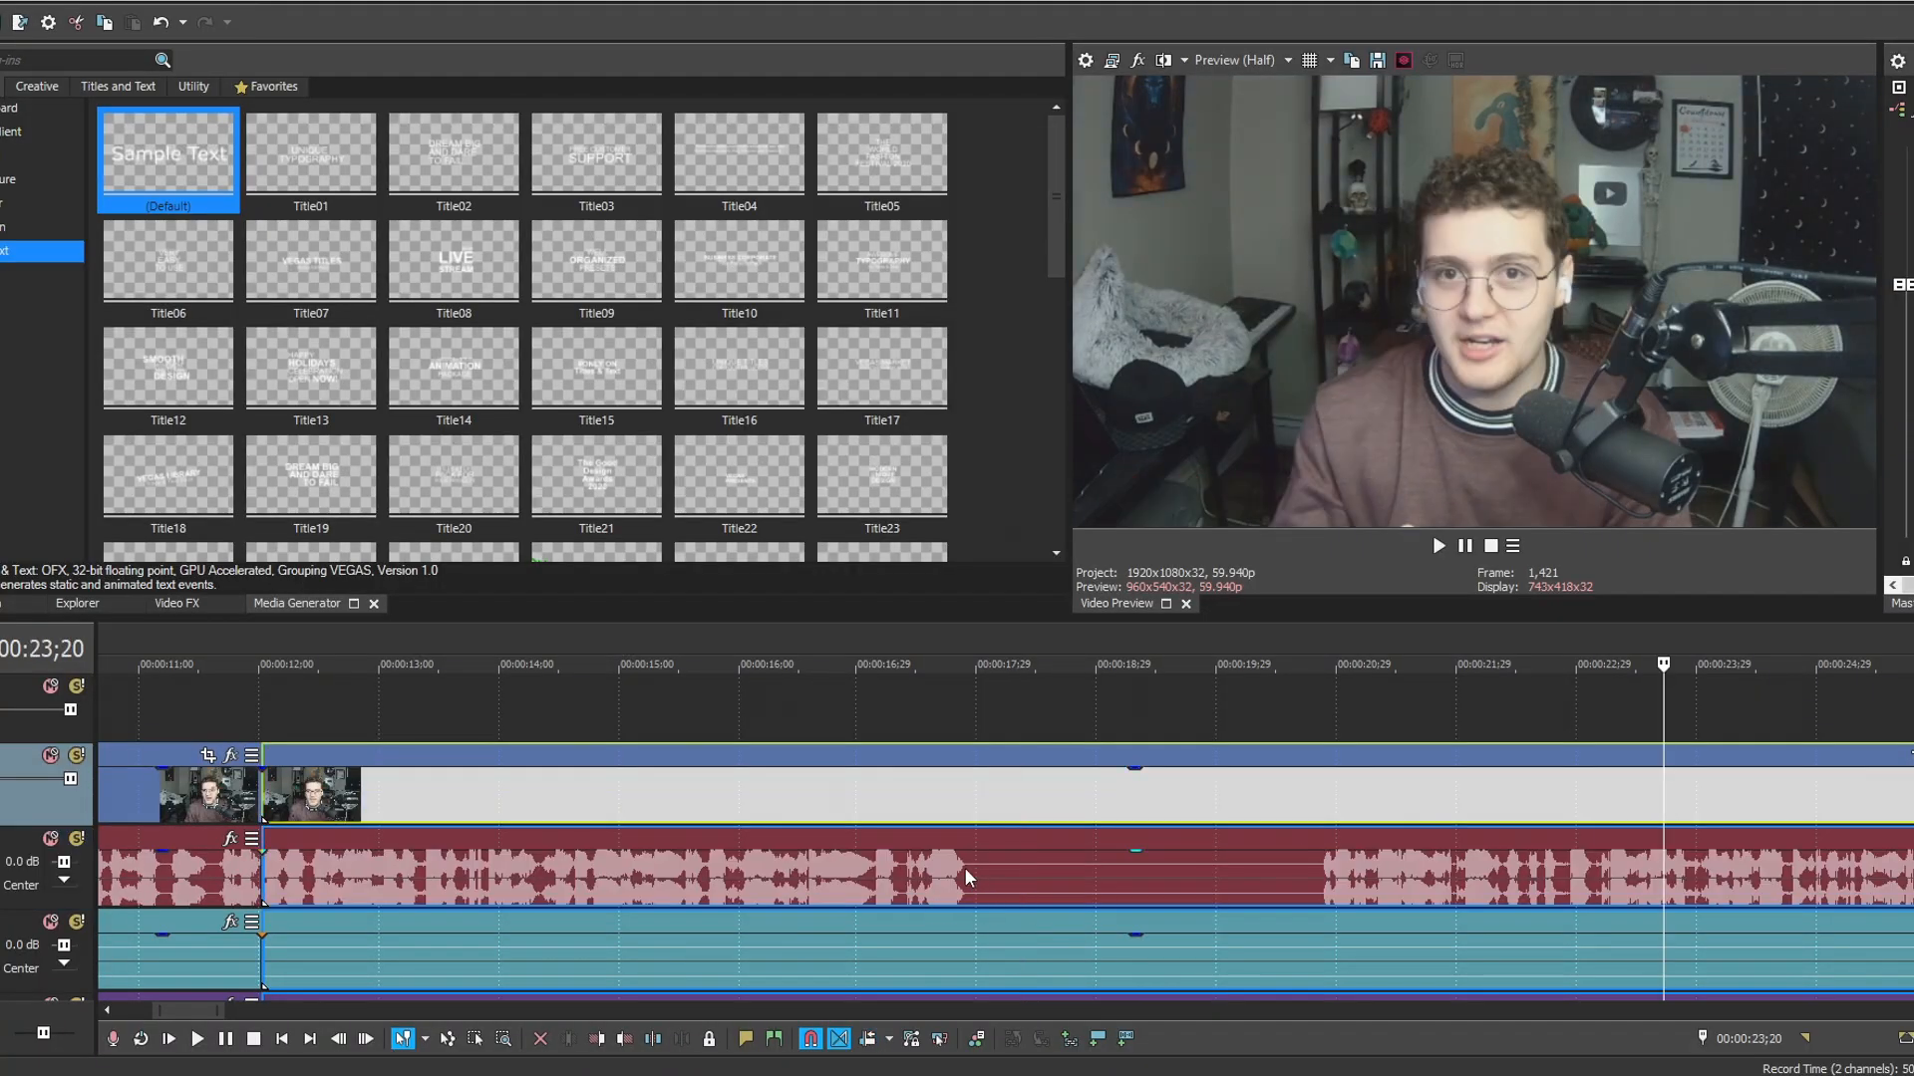
Split the clip at both ends of its silent section, at 00:00:17;26 and 00:00:20;25, and select the silent piece.
{"action": "left_click", "coordinate": [965, 869]}
{"action": "key", "text": "s"}
{"action": "left_click", "coordinate": [1323, 866]}
{"action": "key", "text": "s"}
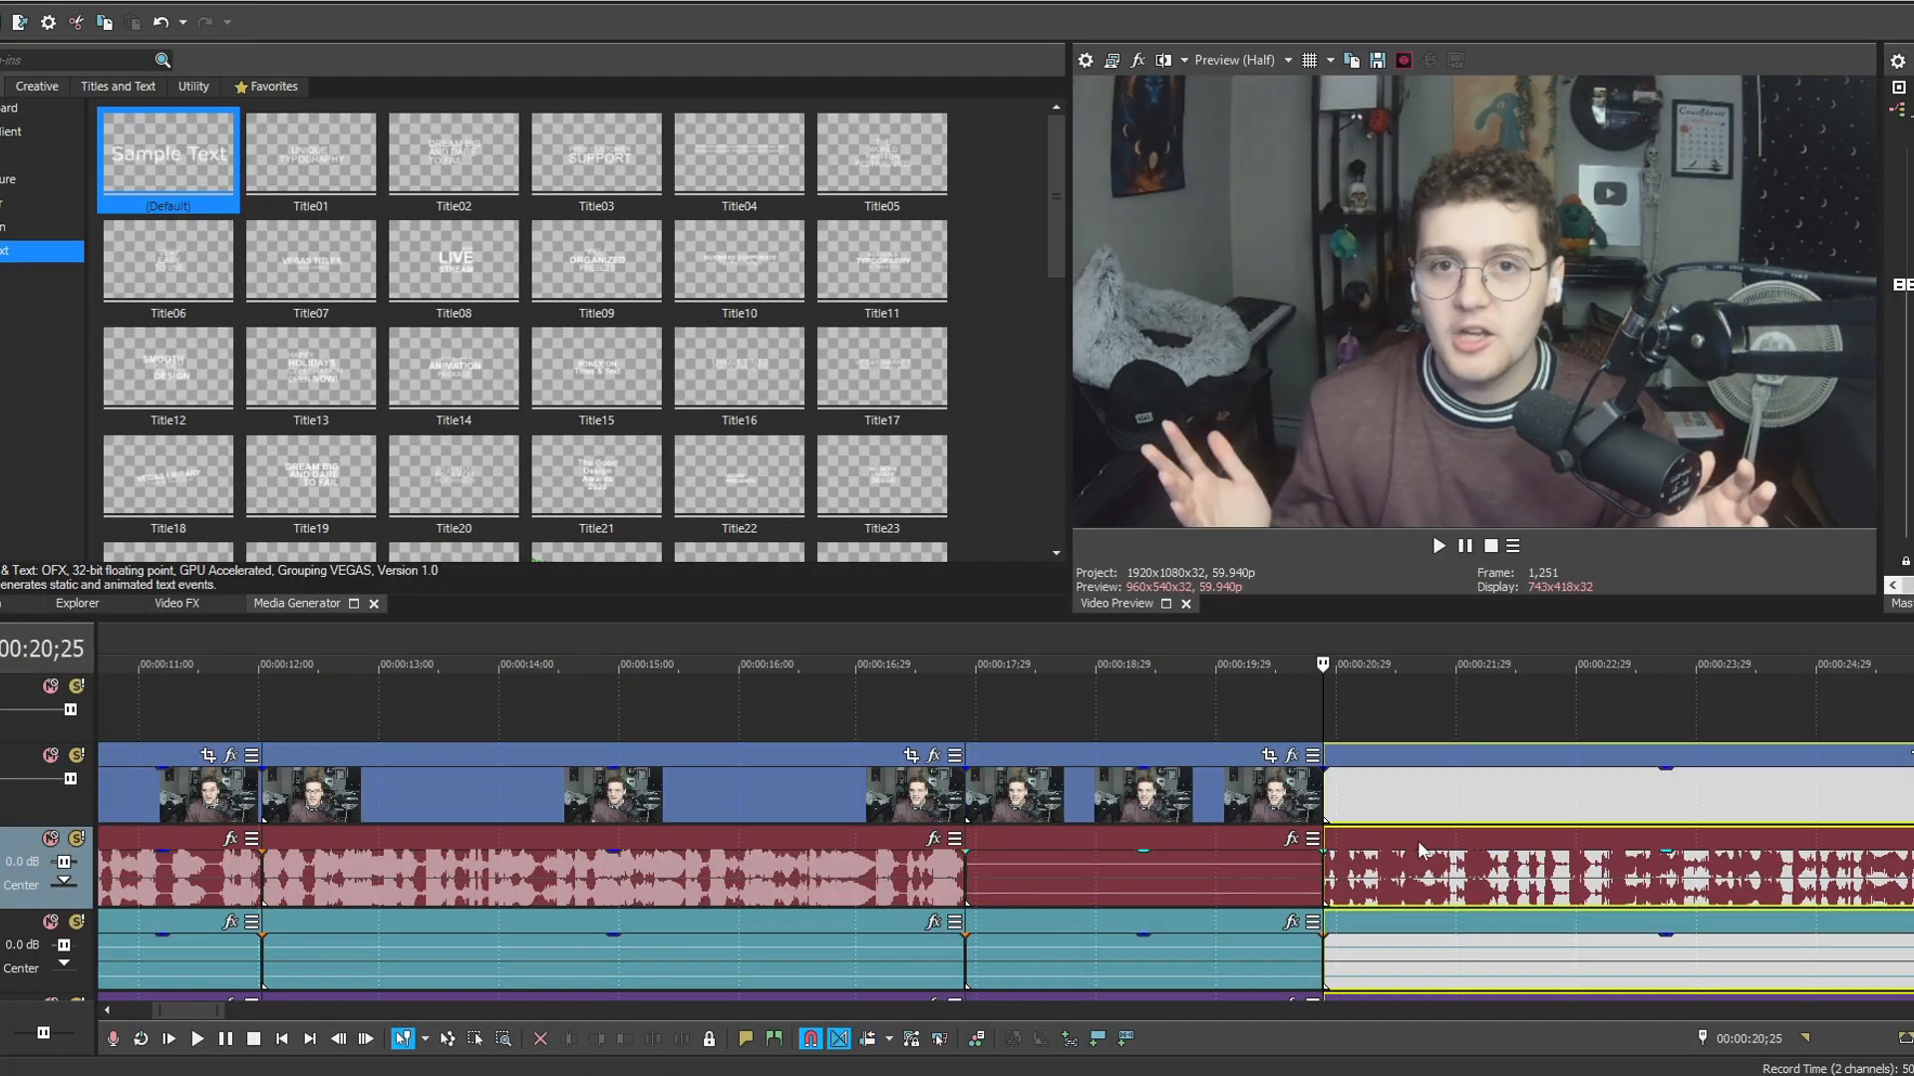
{"action": "left_click", "coordinate": [1262, 792]}
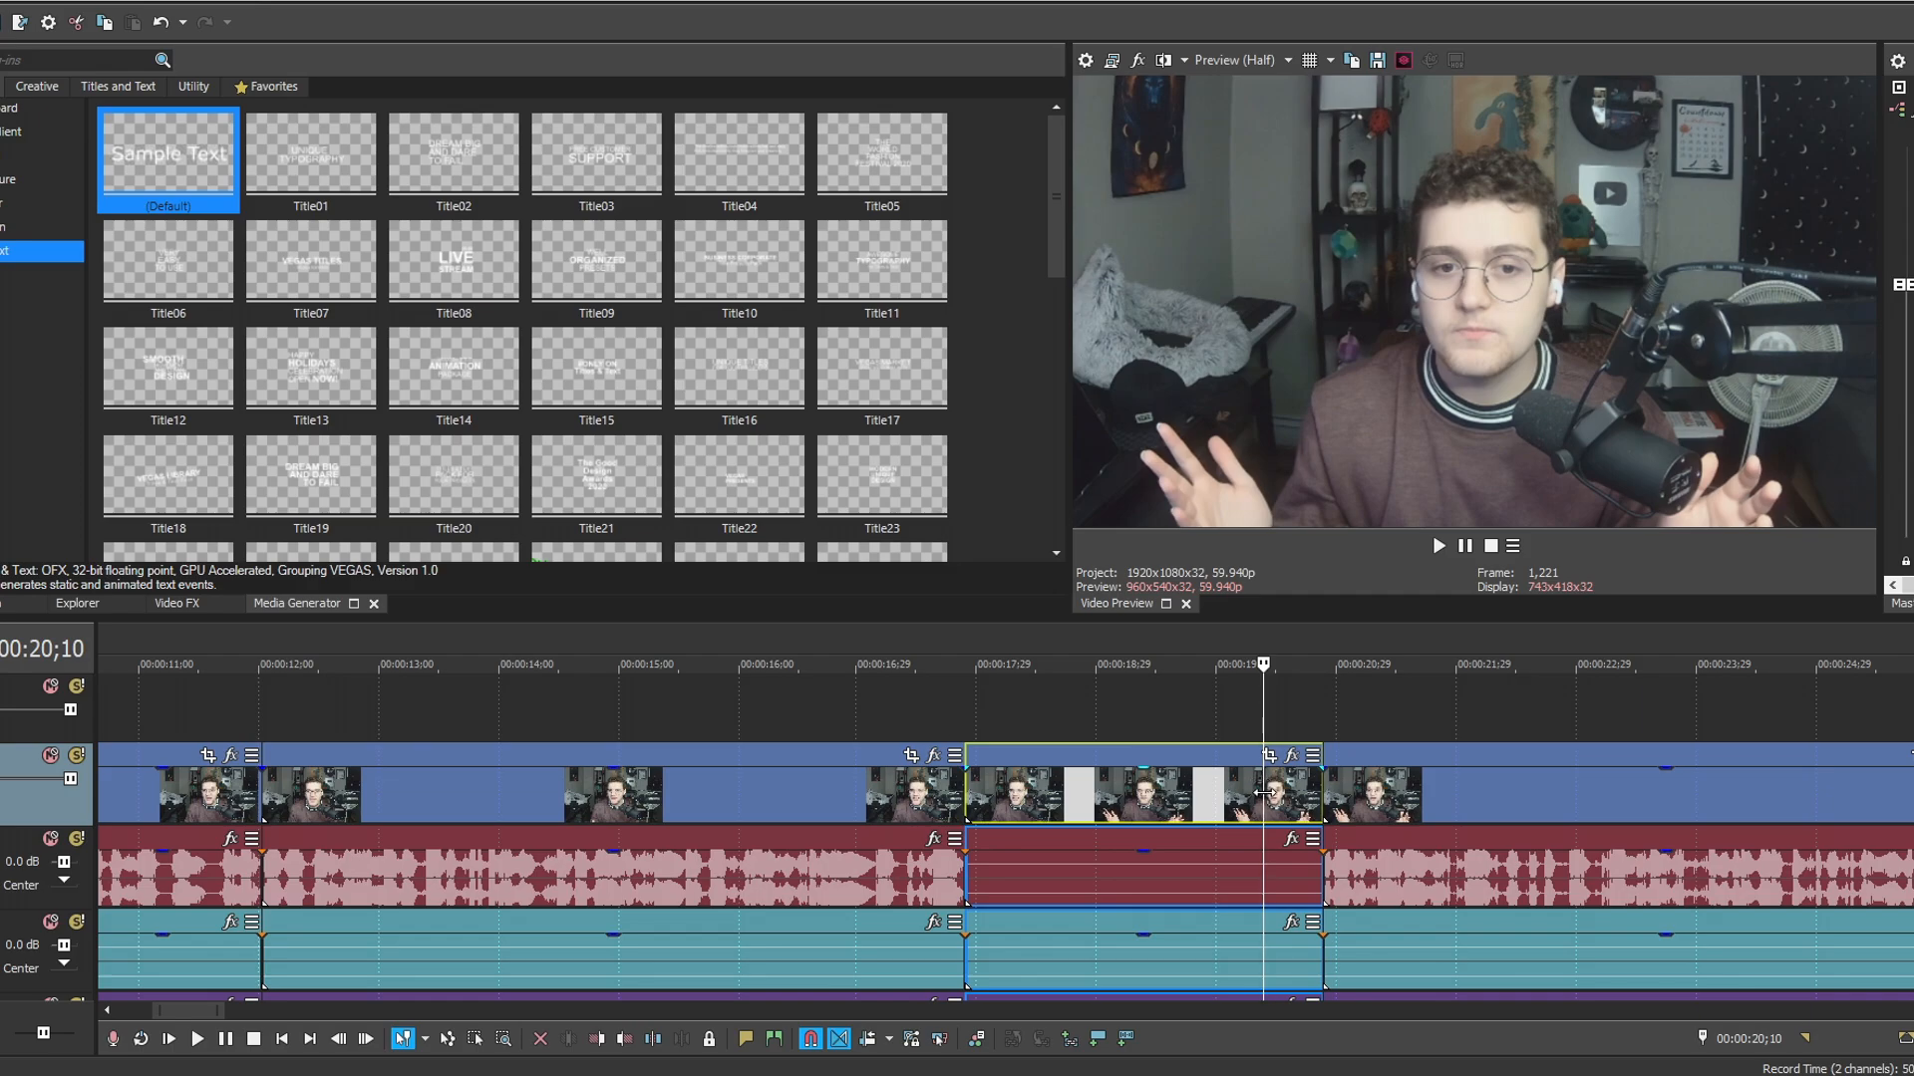
{"action": "left_click", "coordinate": [1321, 810]}
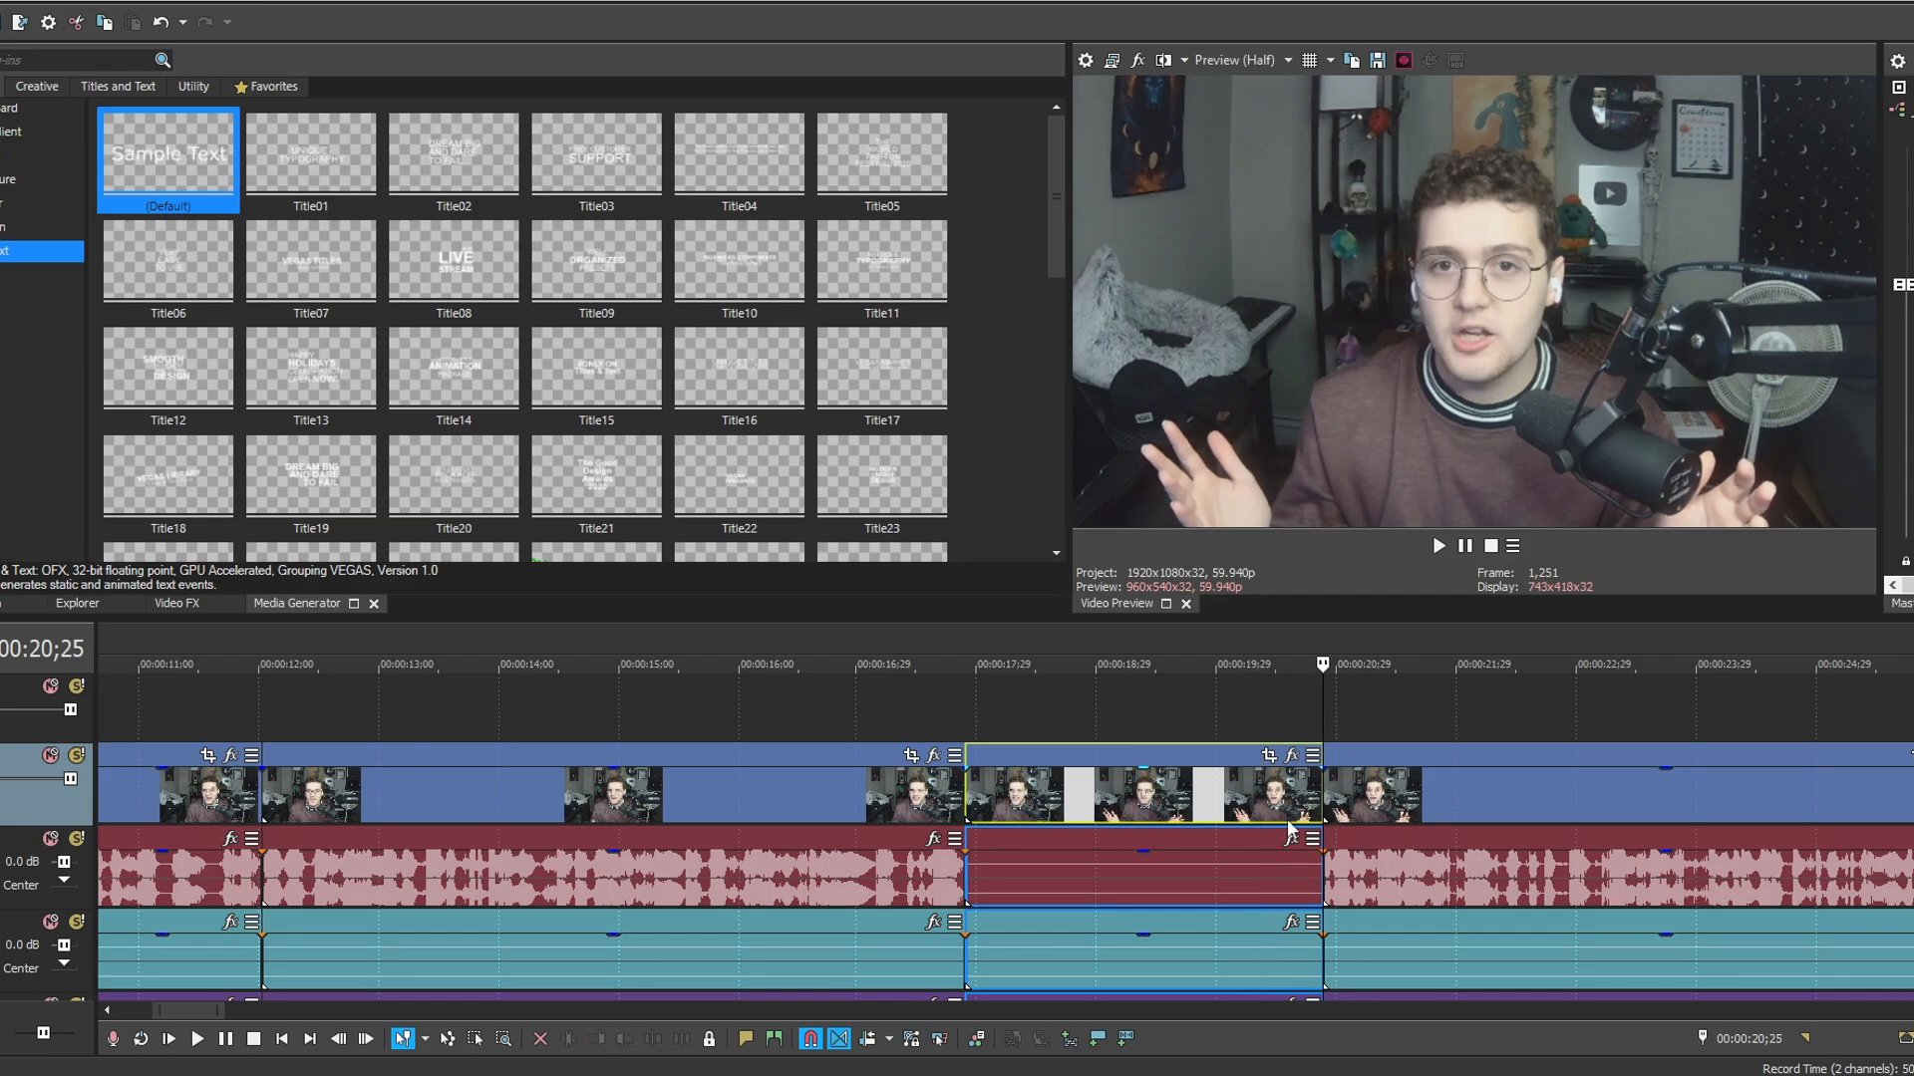
Try to delete the silent piece and re-cut the clip edge at 00:00:20;25, and undo the deletion and that split.
{"action": "scroll", "coordinate": [1274, 811], "scroll_direction": "up", "scroll_amount": 5}
{"action": "left_click", "coordinate": [1012, 795]}
{"action": "key", "text": "Delete"}
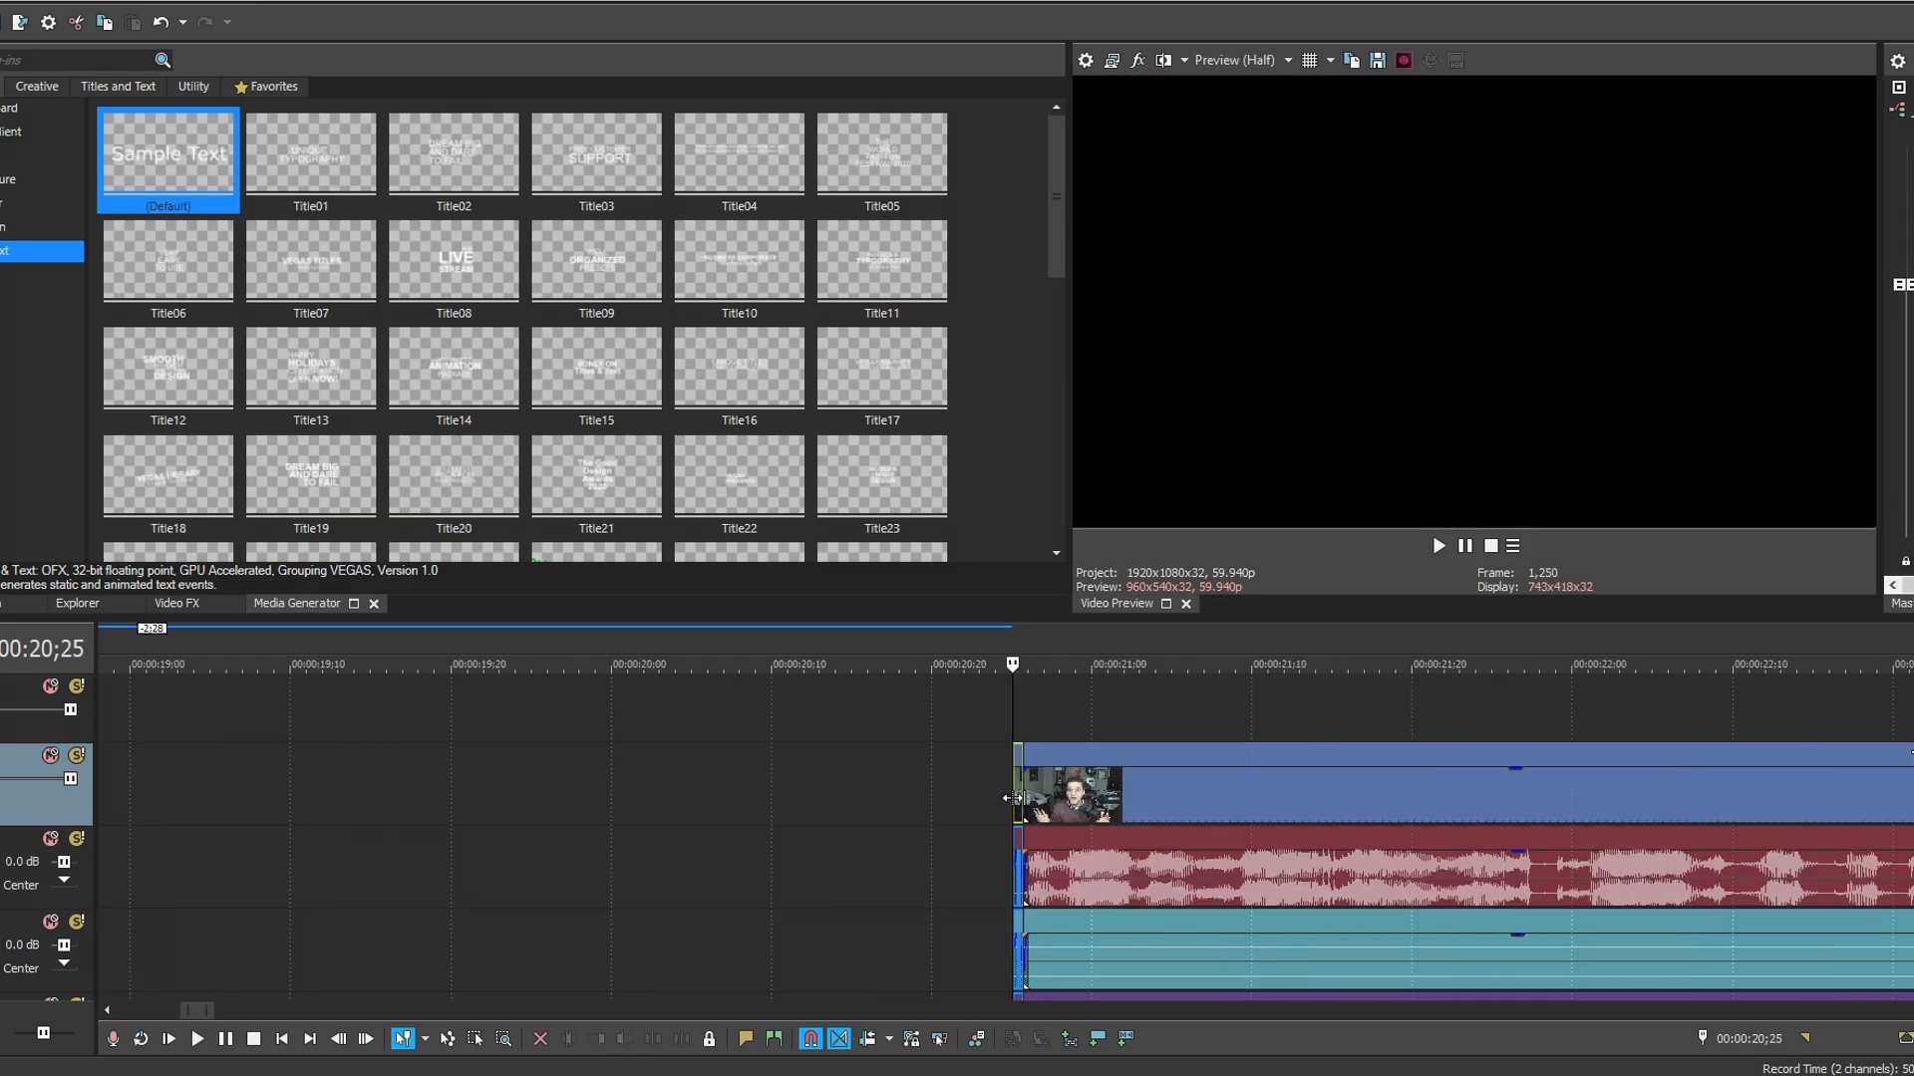
{"action": "left_click", "coordinate": [1139, 800]}
{"action": "key", "text": "s"}
{"action": "left_click", "coordinate": [1046, 802]}
{"action": "key", "text": "Delete"}
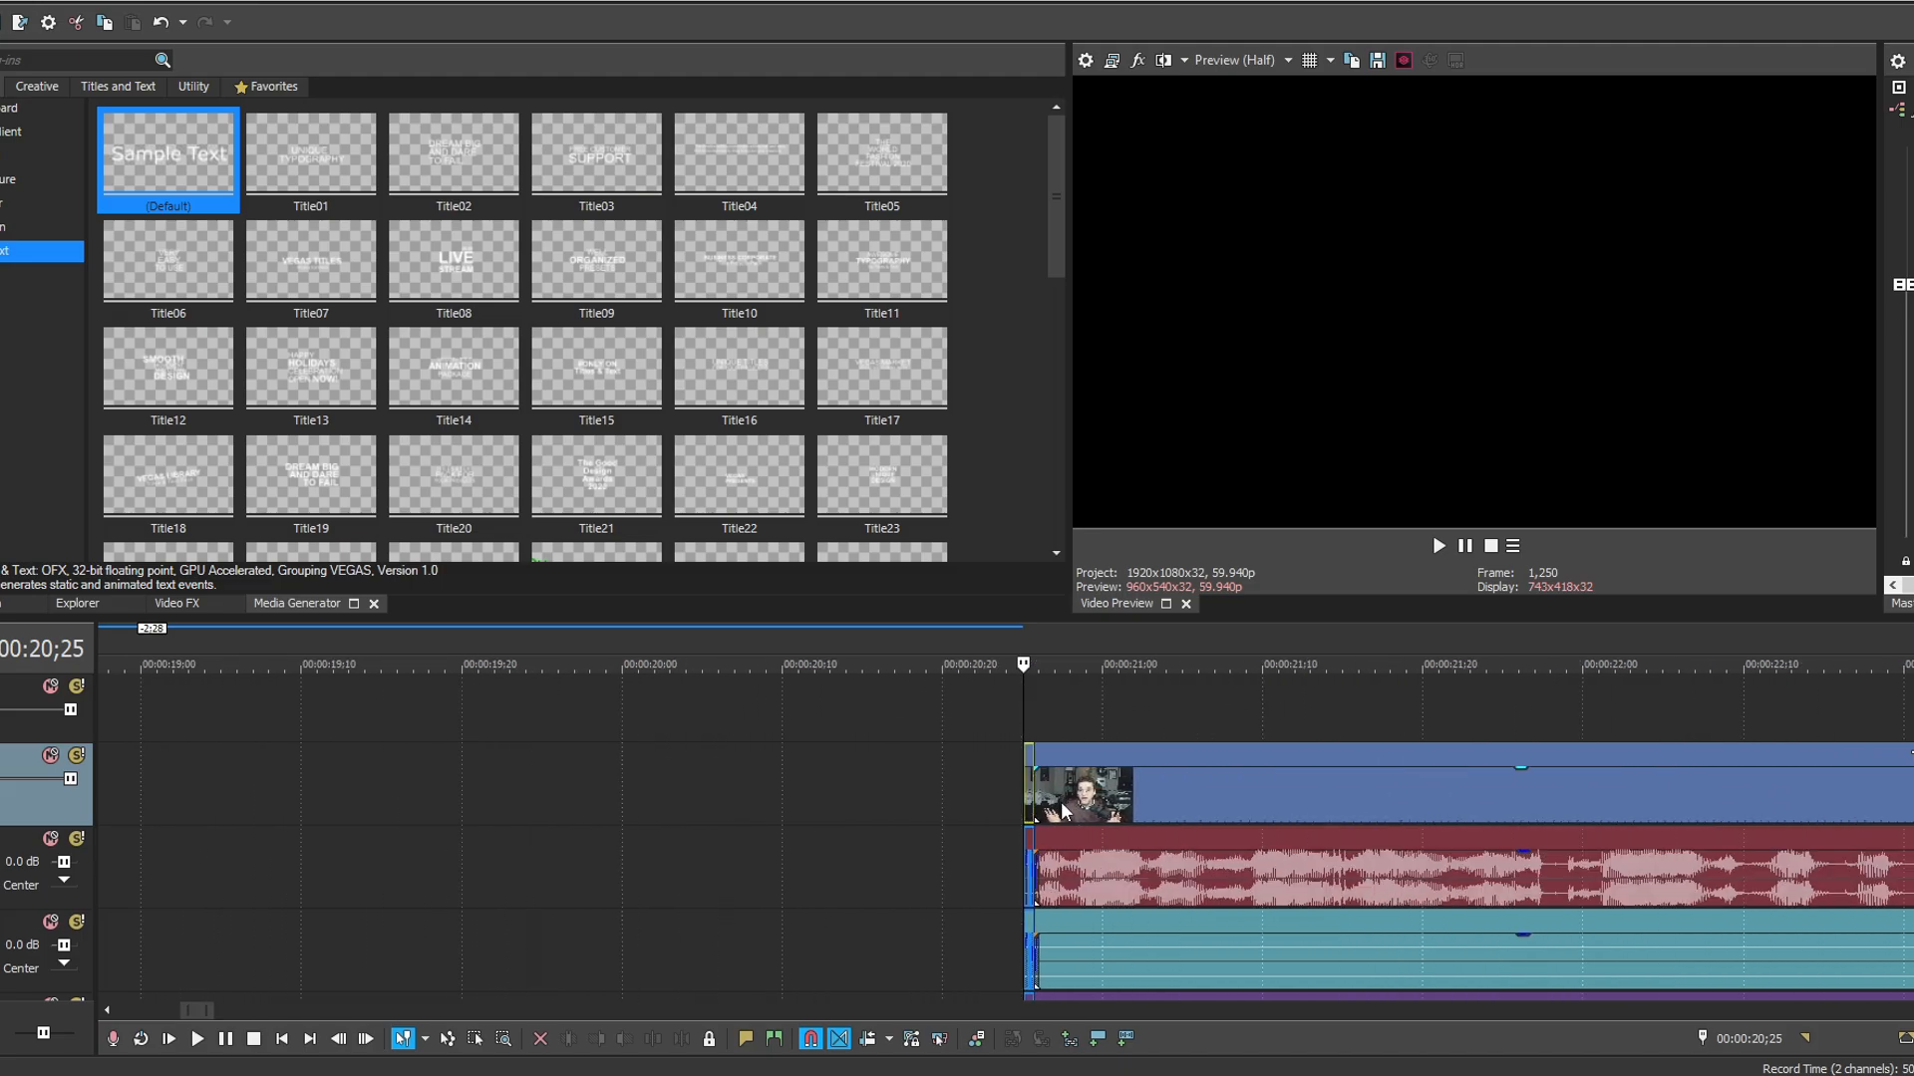
{"action": "scroll", "coordinate": [1057, 805], "scroll_direction": "down", "scroll_amount": 5}
{"action": "key", "text": "ctrl+z"}
{"action": "scroll", "coordinate": [1036, 795], "scroll_direction": "up", "scroll_amount": 3}
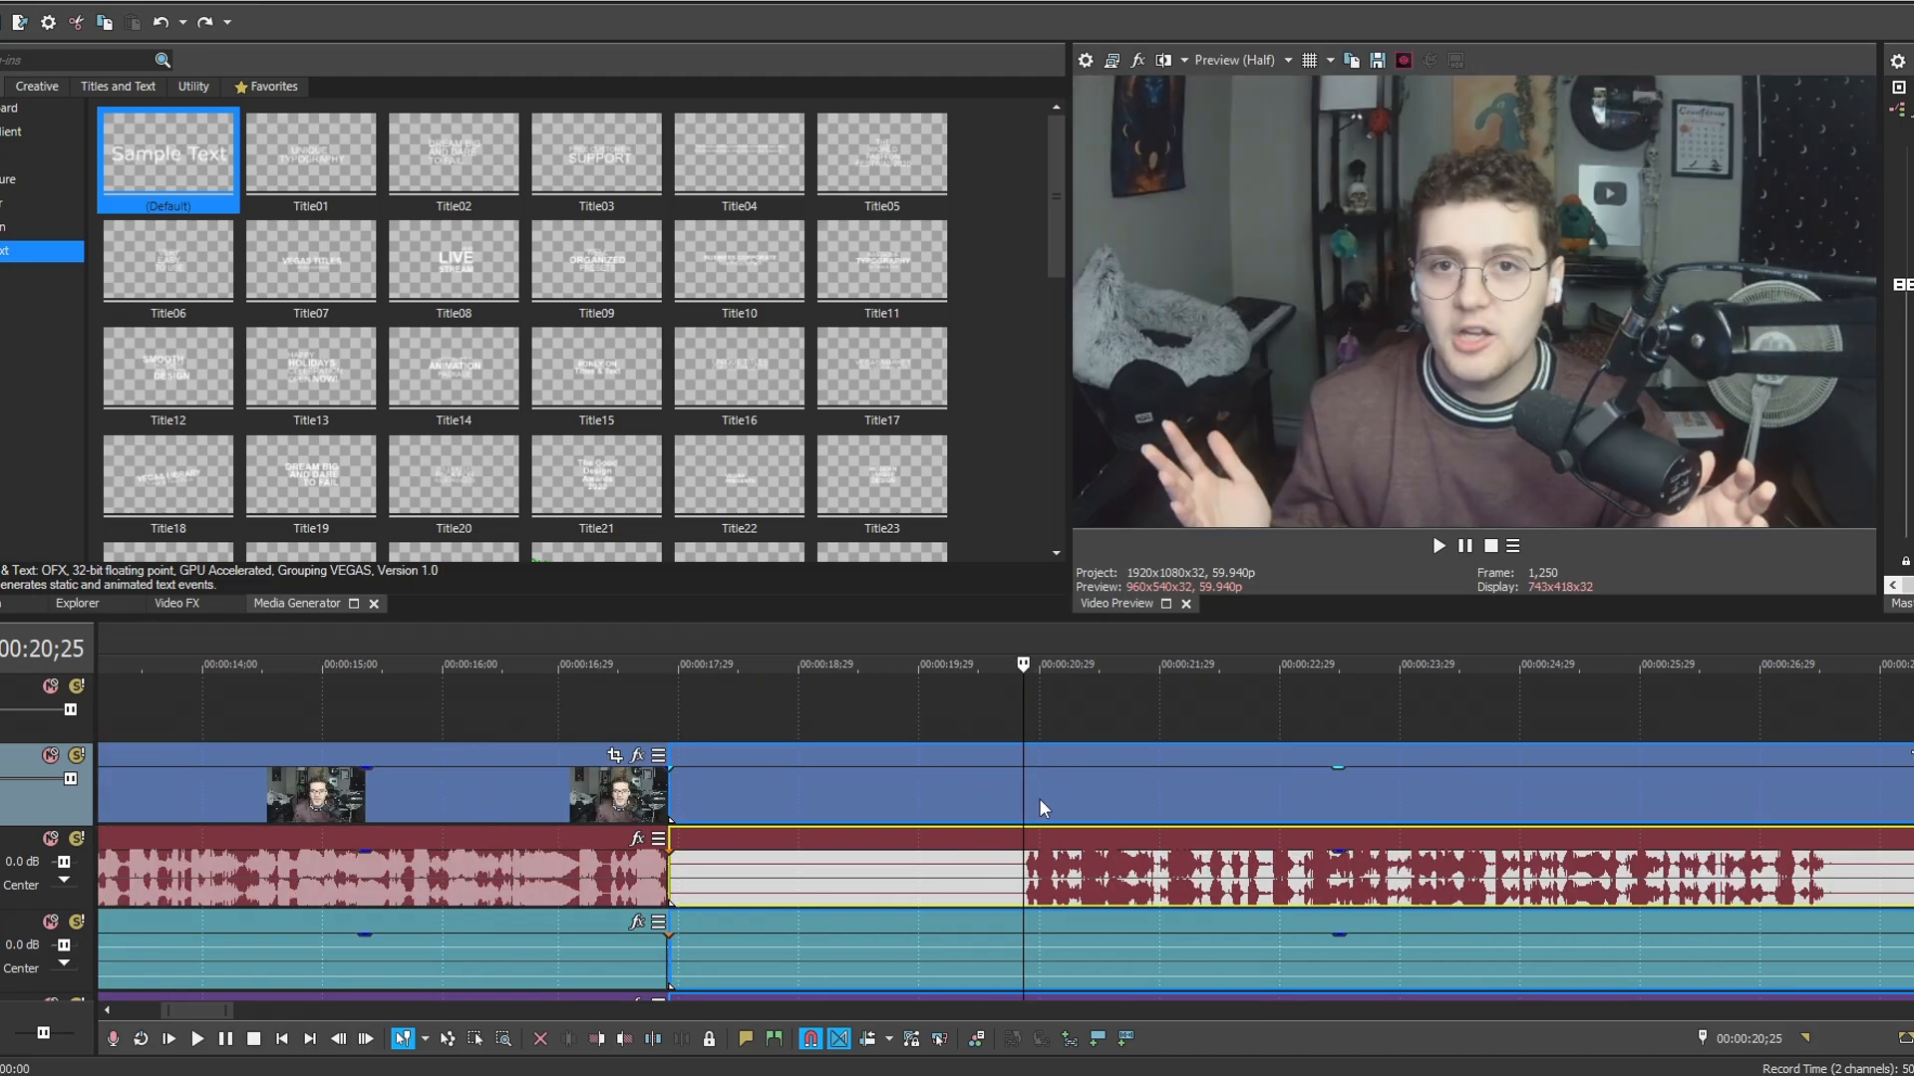
Split the clip at 00:00:20;25 again and ripple-delete the silent piece that starts at 00:00:17;26.
{"action": "left_click", "coordinate": [554, 787]}
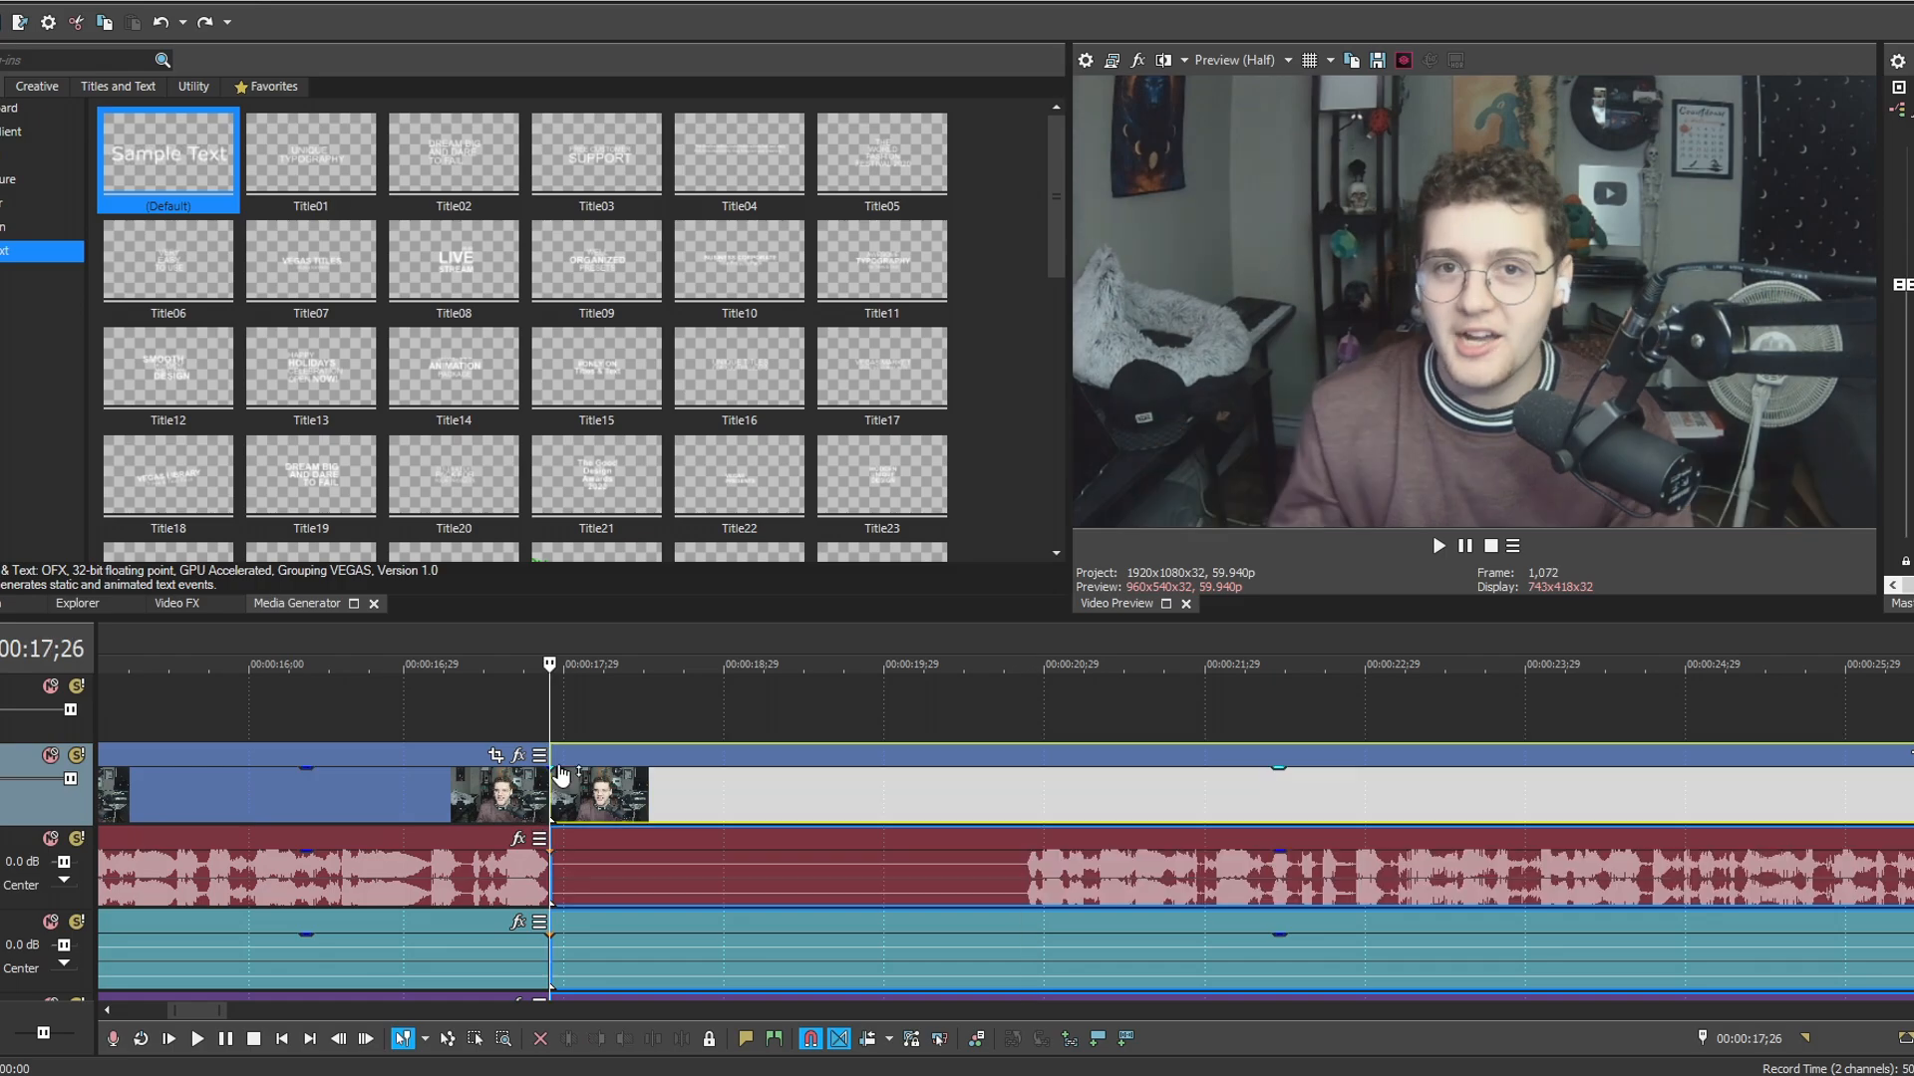
{"action": "left_click", "coordinate": [1030, 871]}
{"action": "key", "text": "s"}
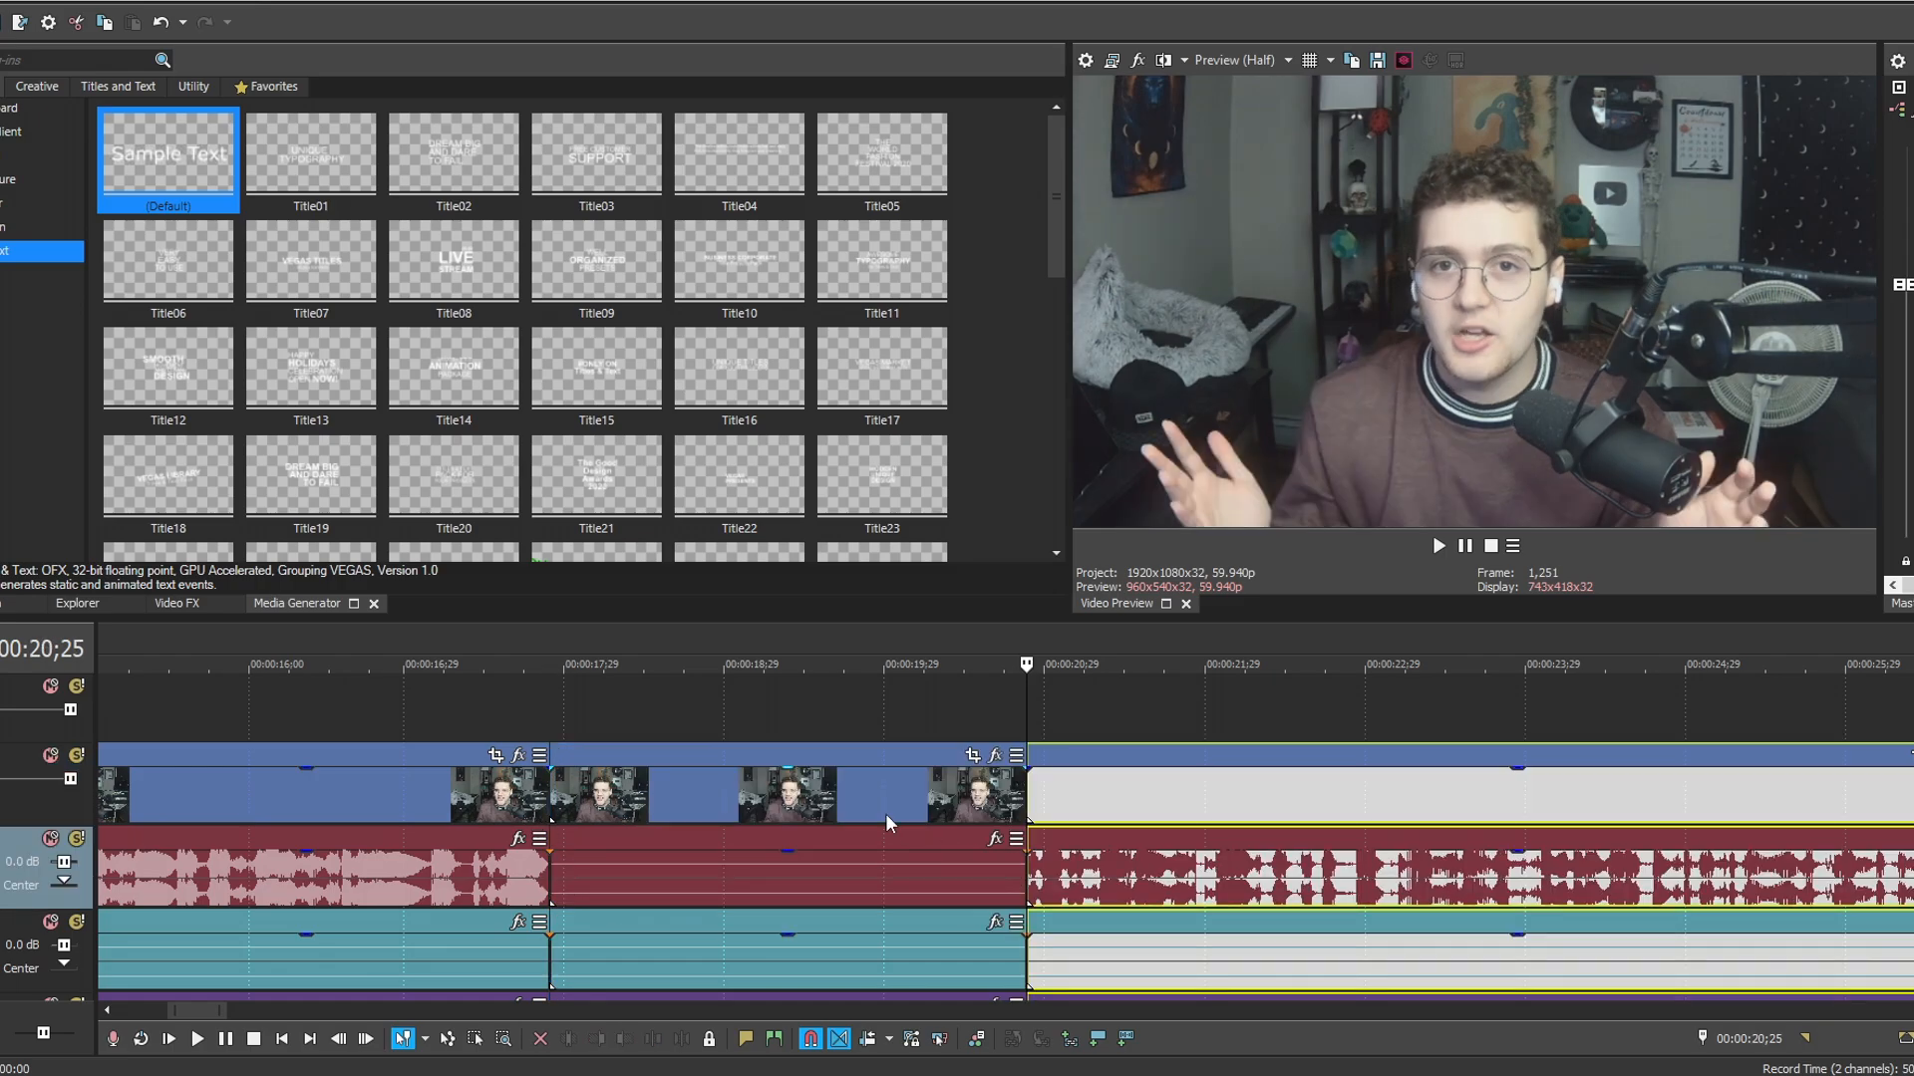
{"action": "left_click", "coordinate": [850, 805]}
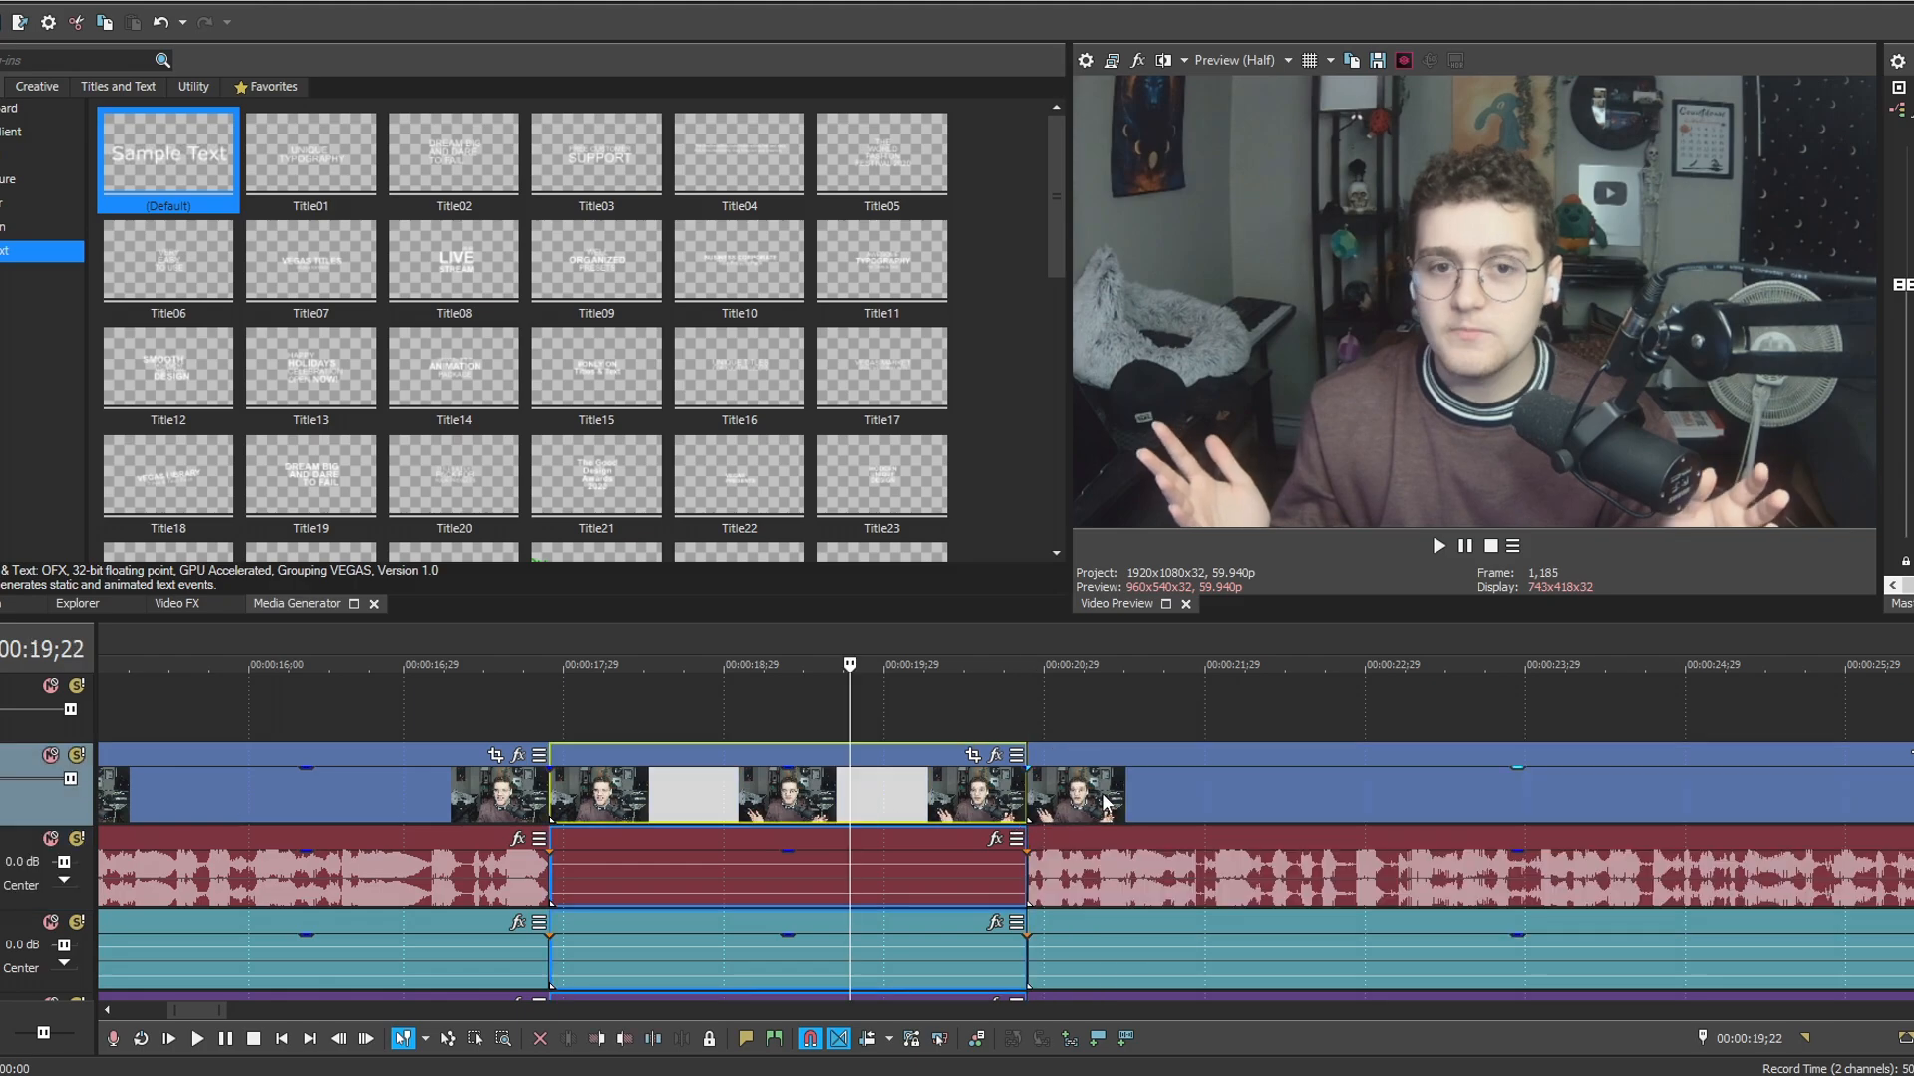
{"action": "left_click", "coordinate": [908, 794]}
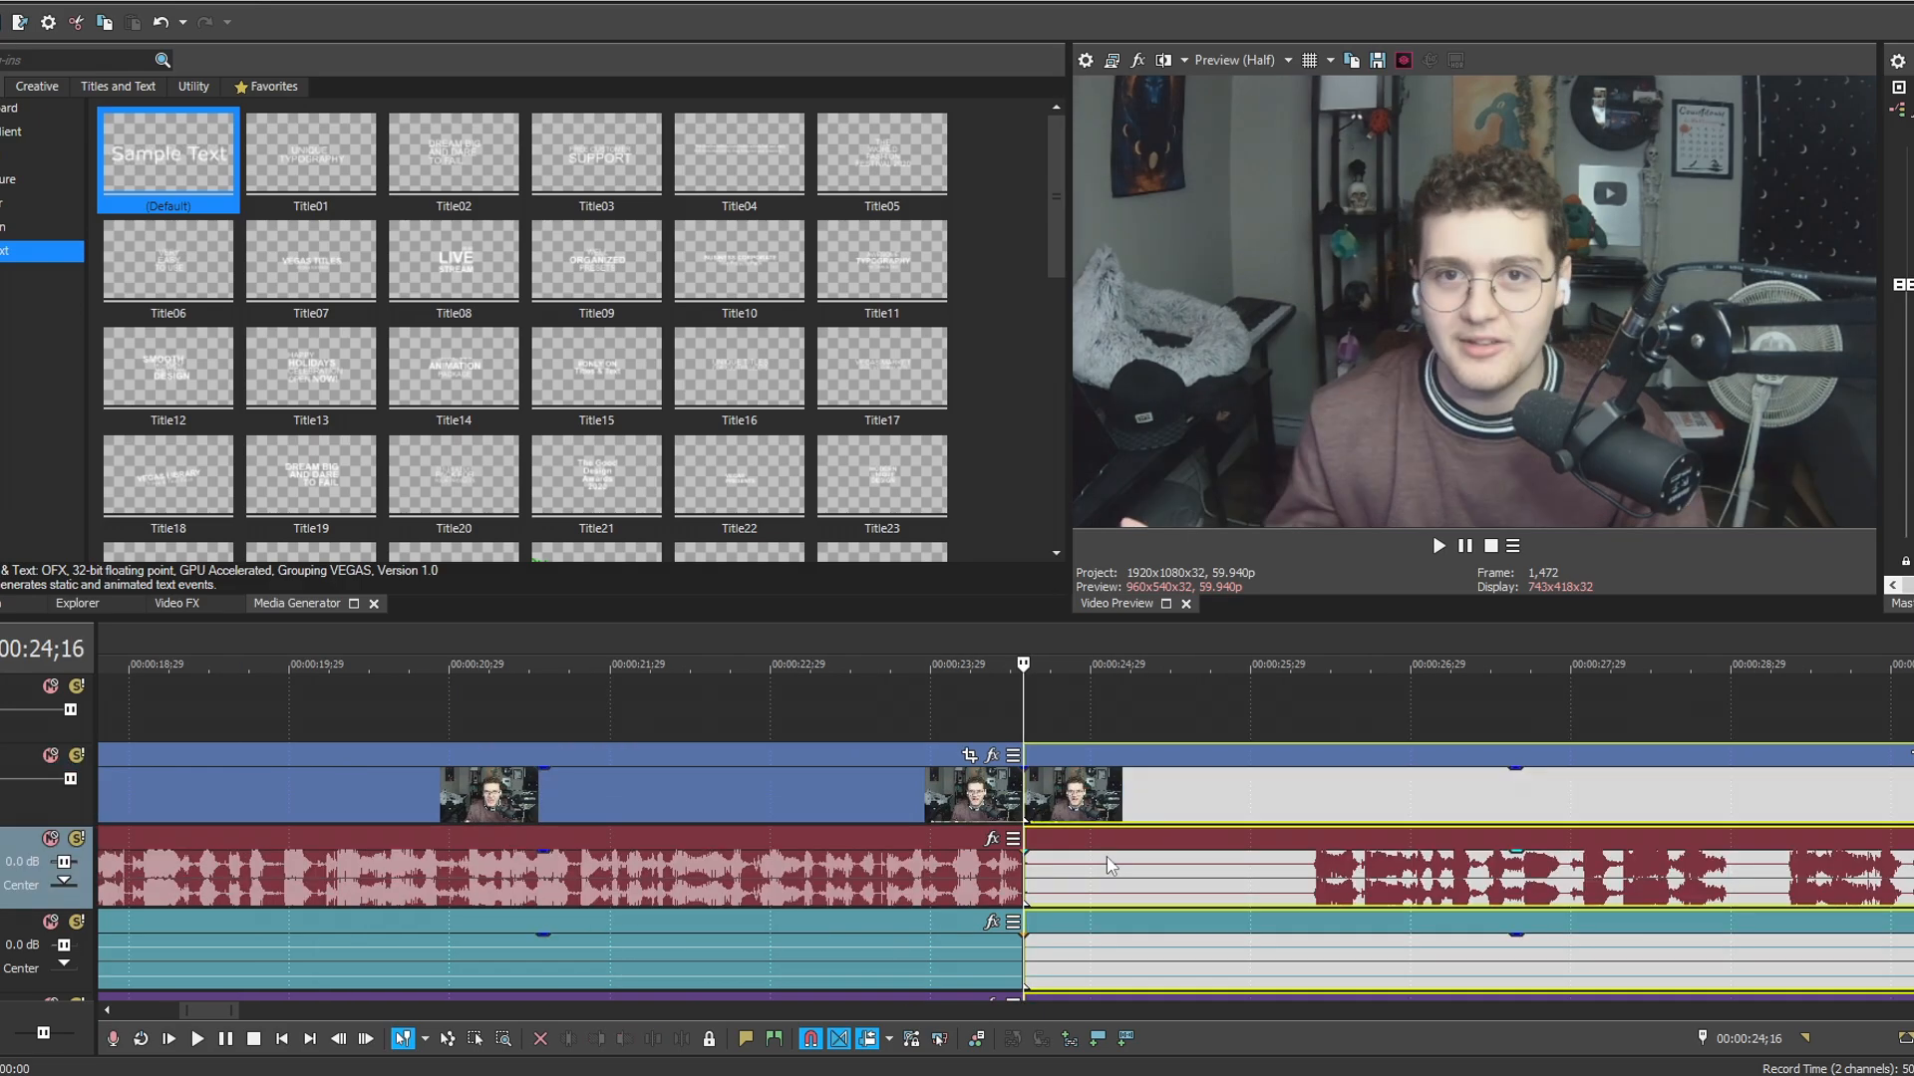
Trim the silent start off the clip at 00:00:24;16 and cut out the silence between 00:00:27;03 and 00:00:27;15.
{"action": "left_click", "coordinate": [1122, 857]}
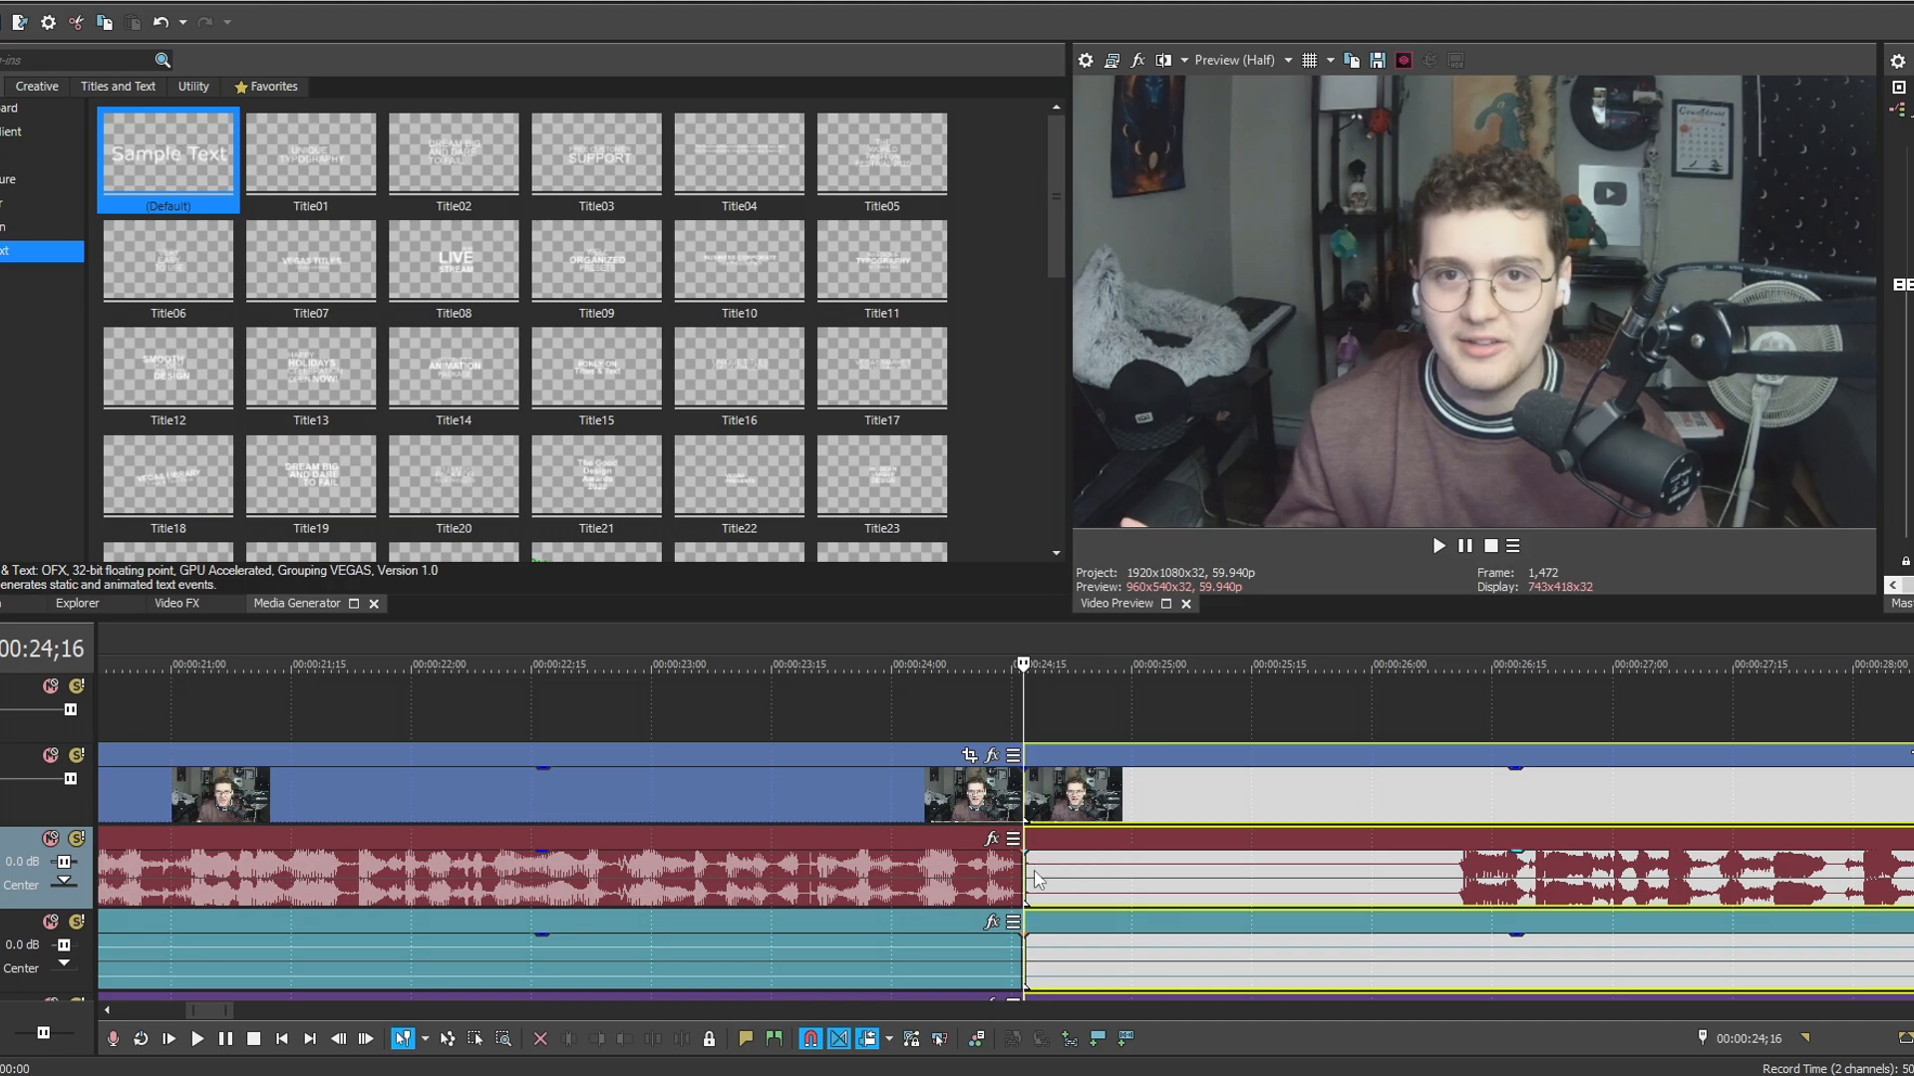
{"action": "left_click", "coordinate": [1460, 881]}
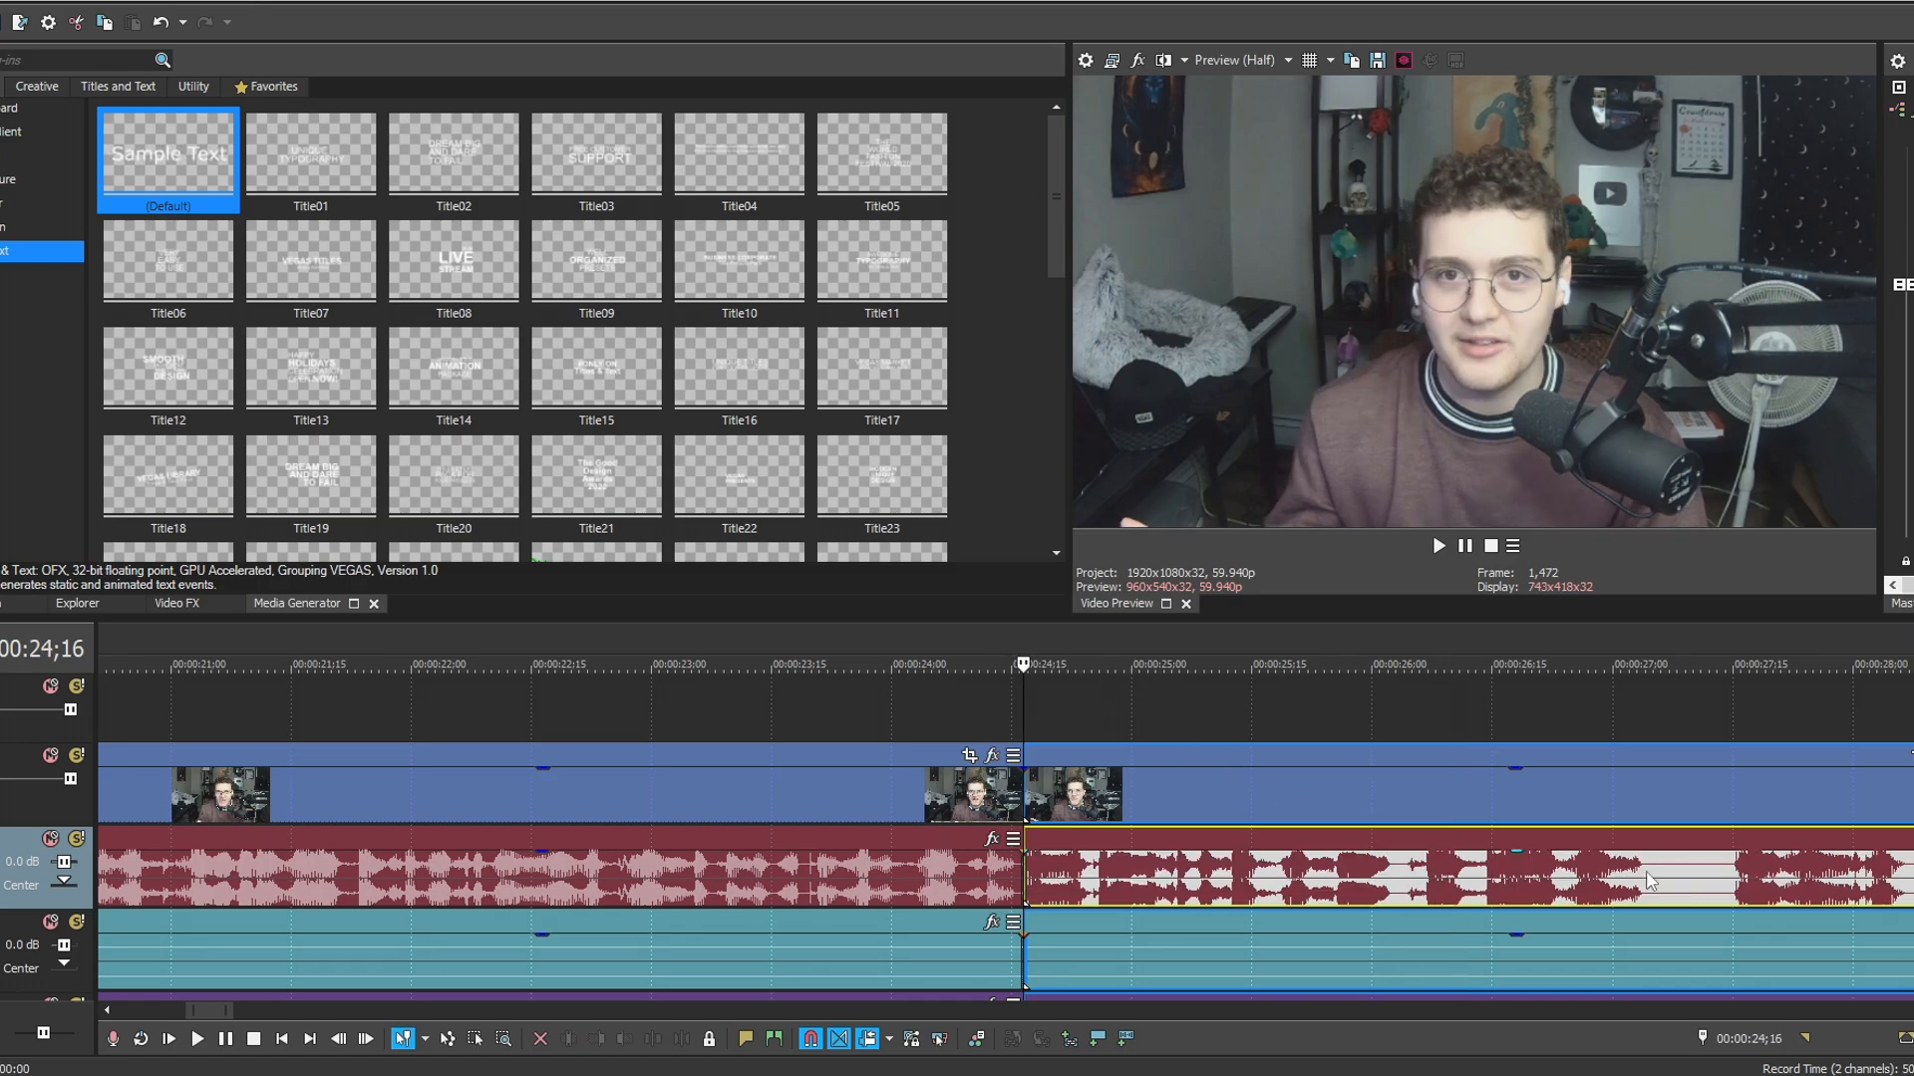
{"action": "left_click", "coordinate": [1735, 877]}
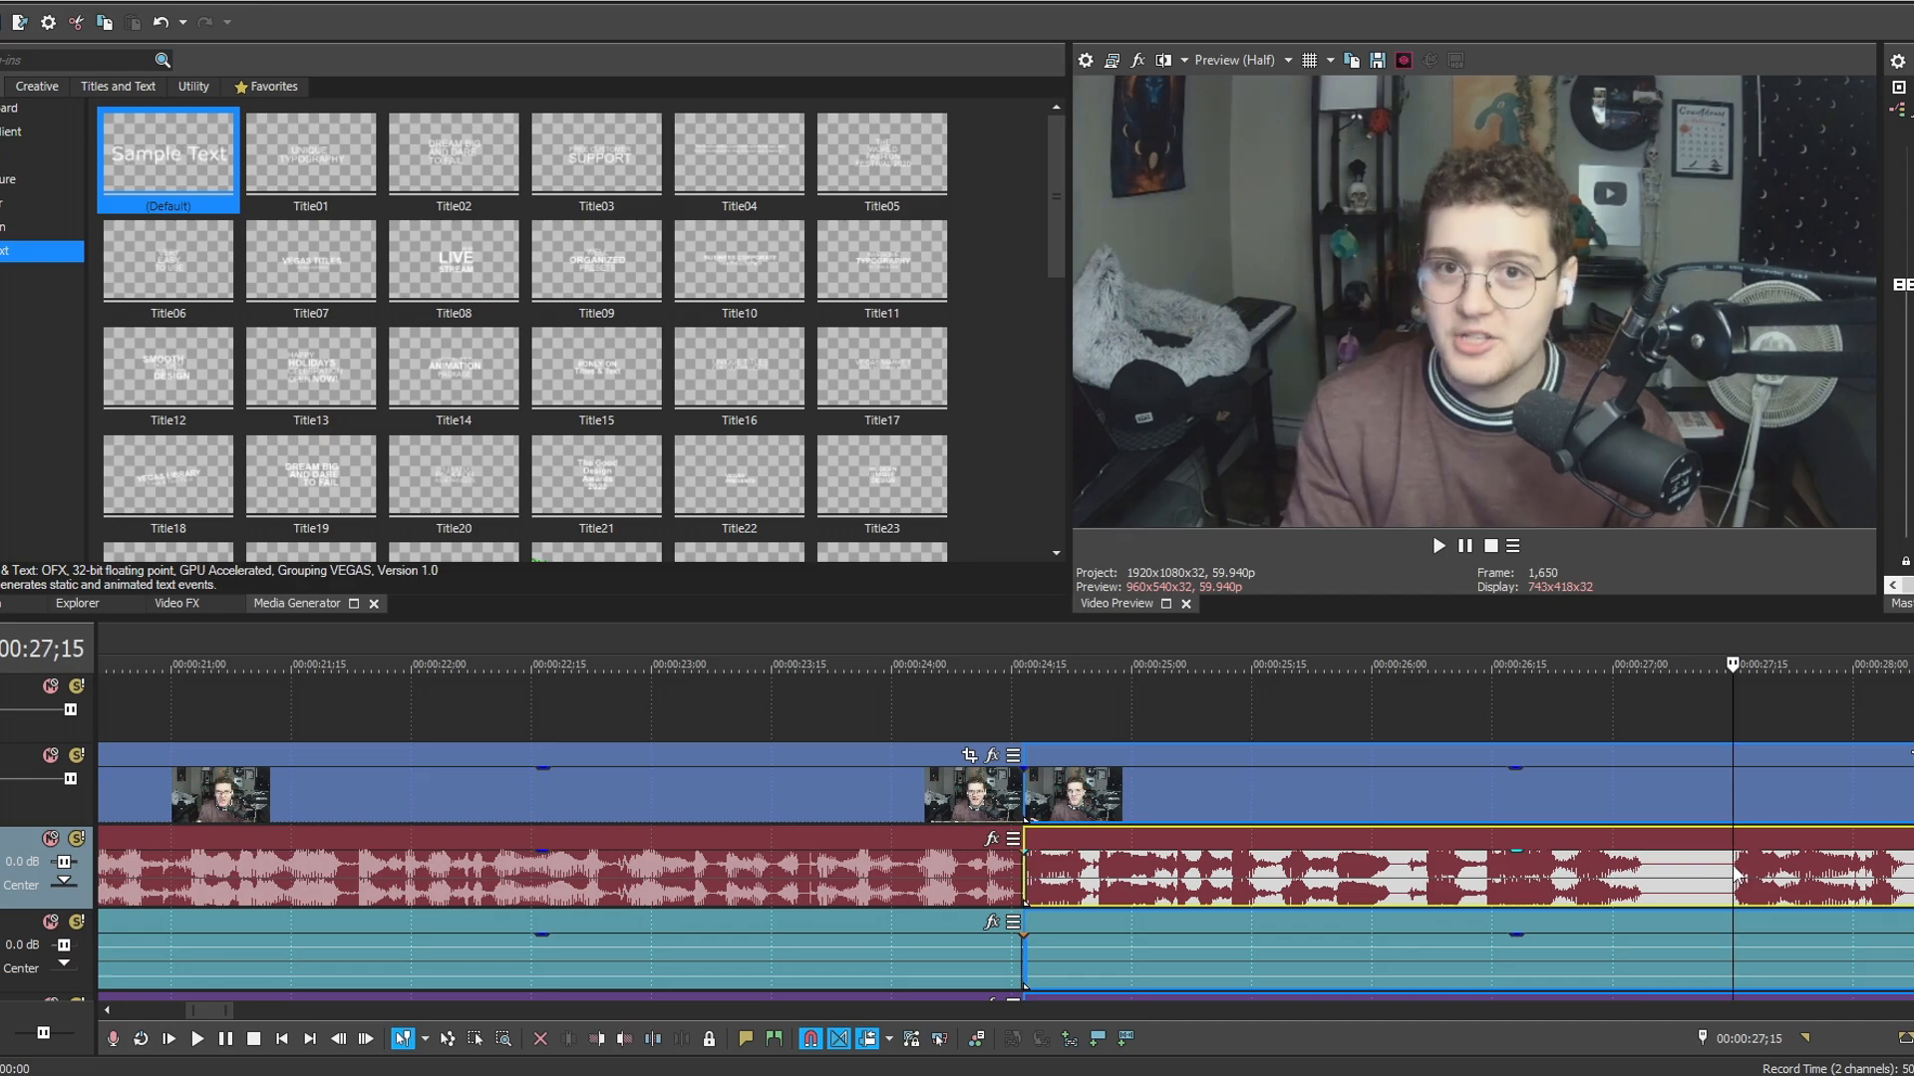
{"action": "key", "text": "s"}
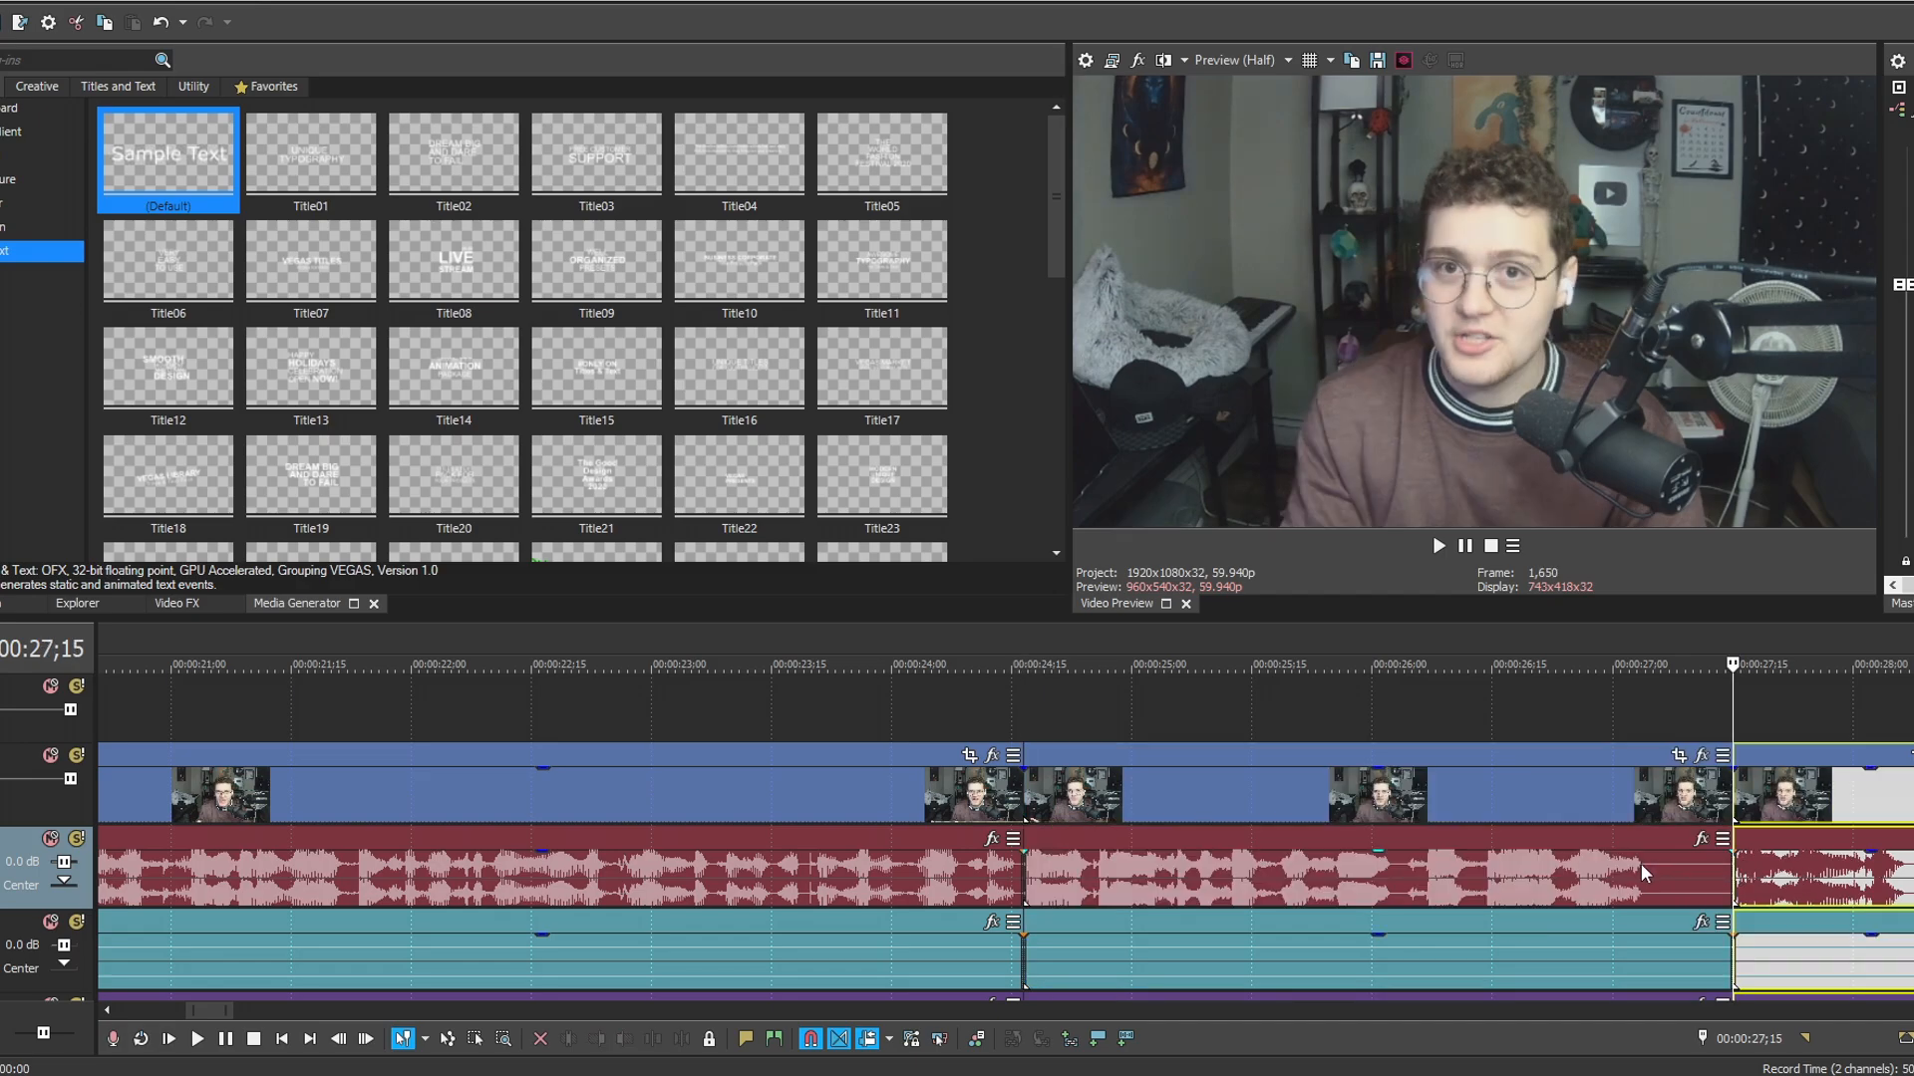
{"action": "left_click", "coordinate": [1640, 868]}
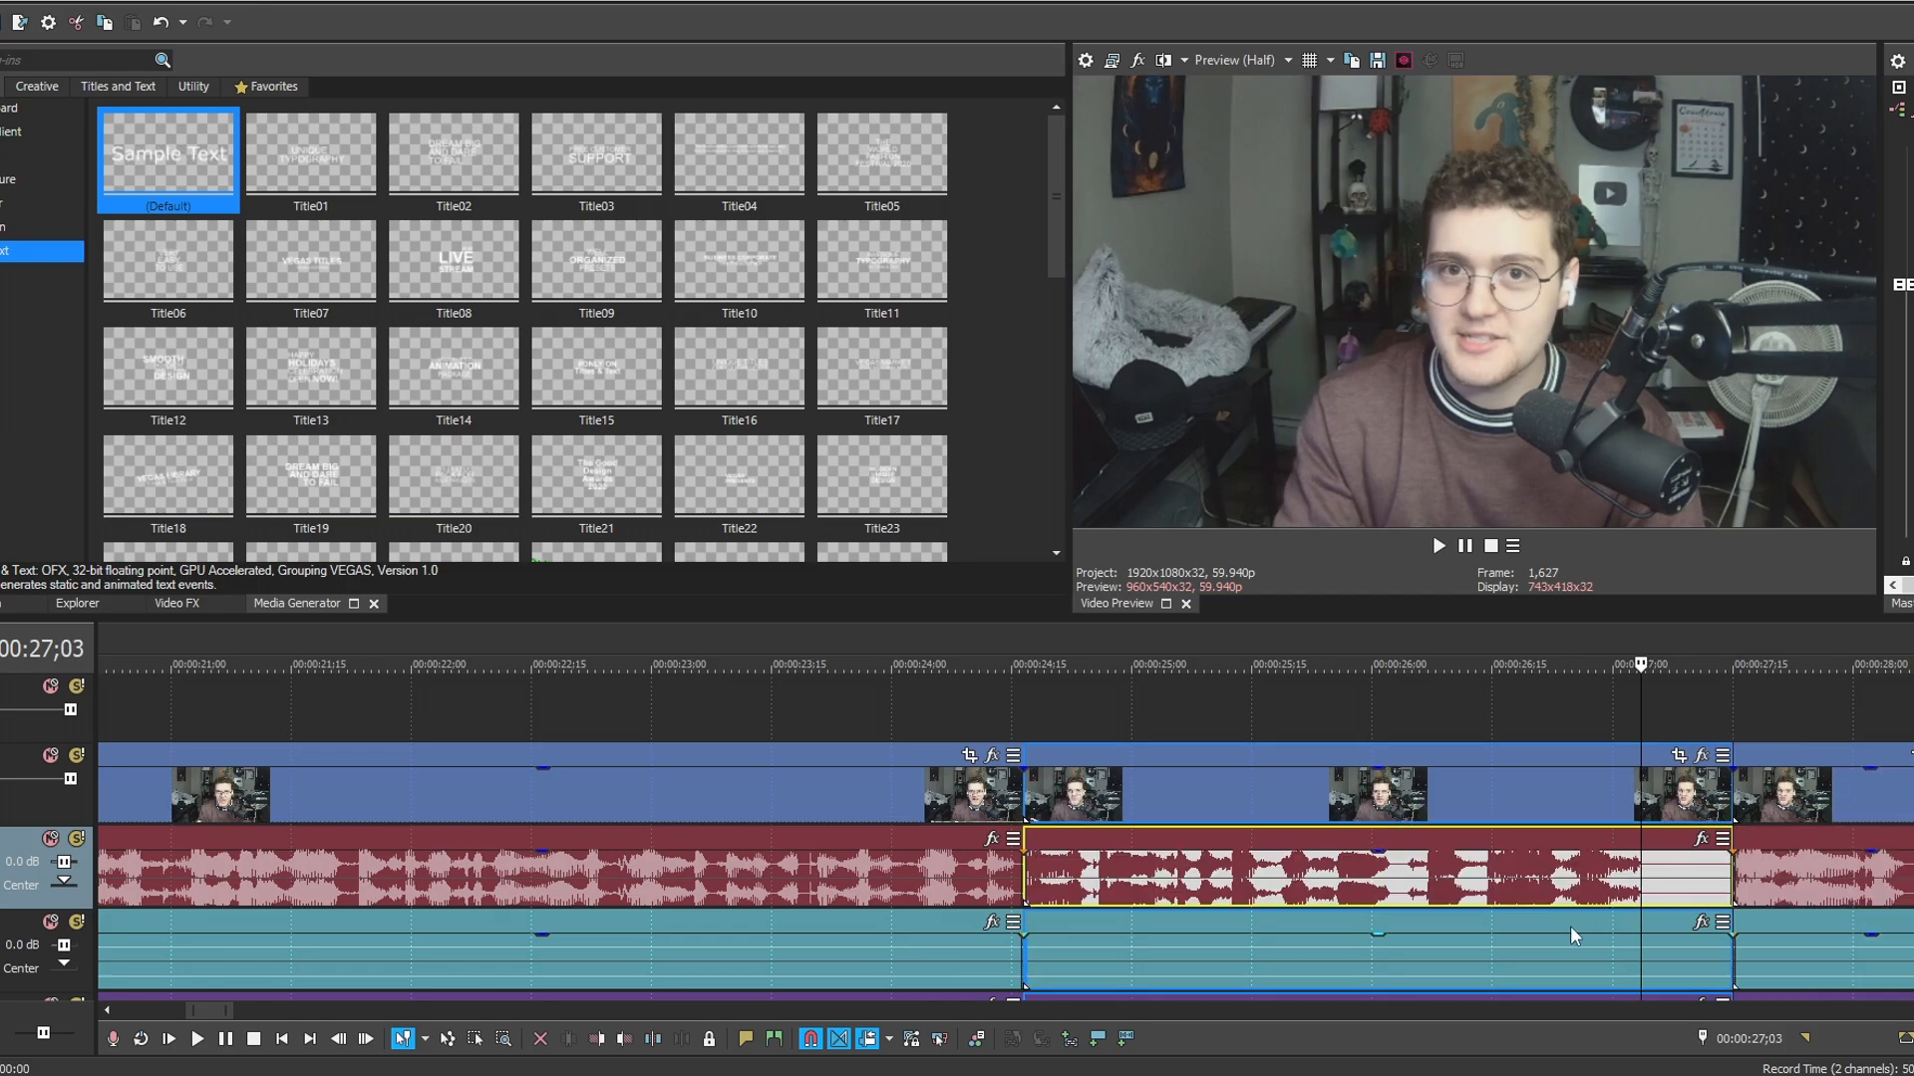
{"action": "key", "text": "alt+bracketright"}
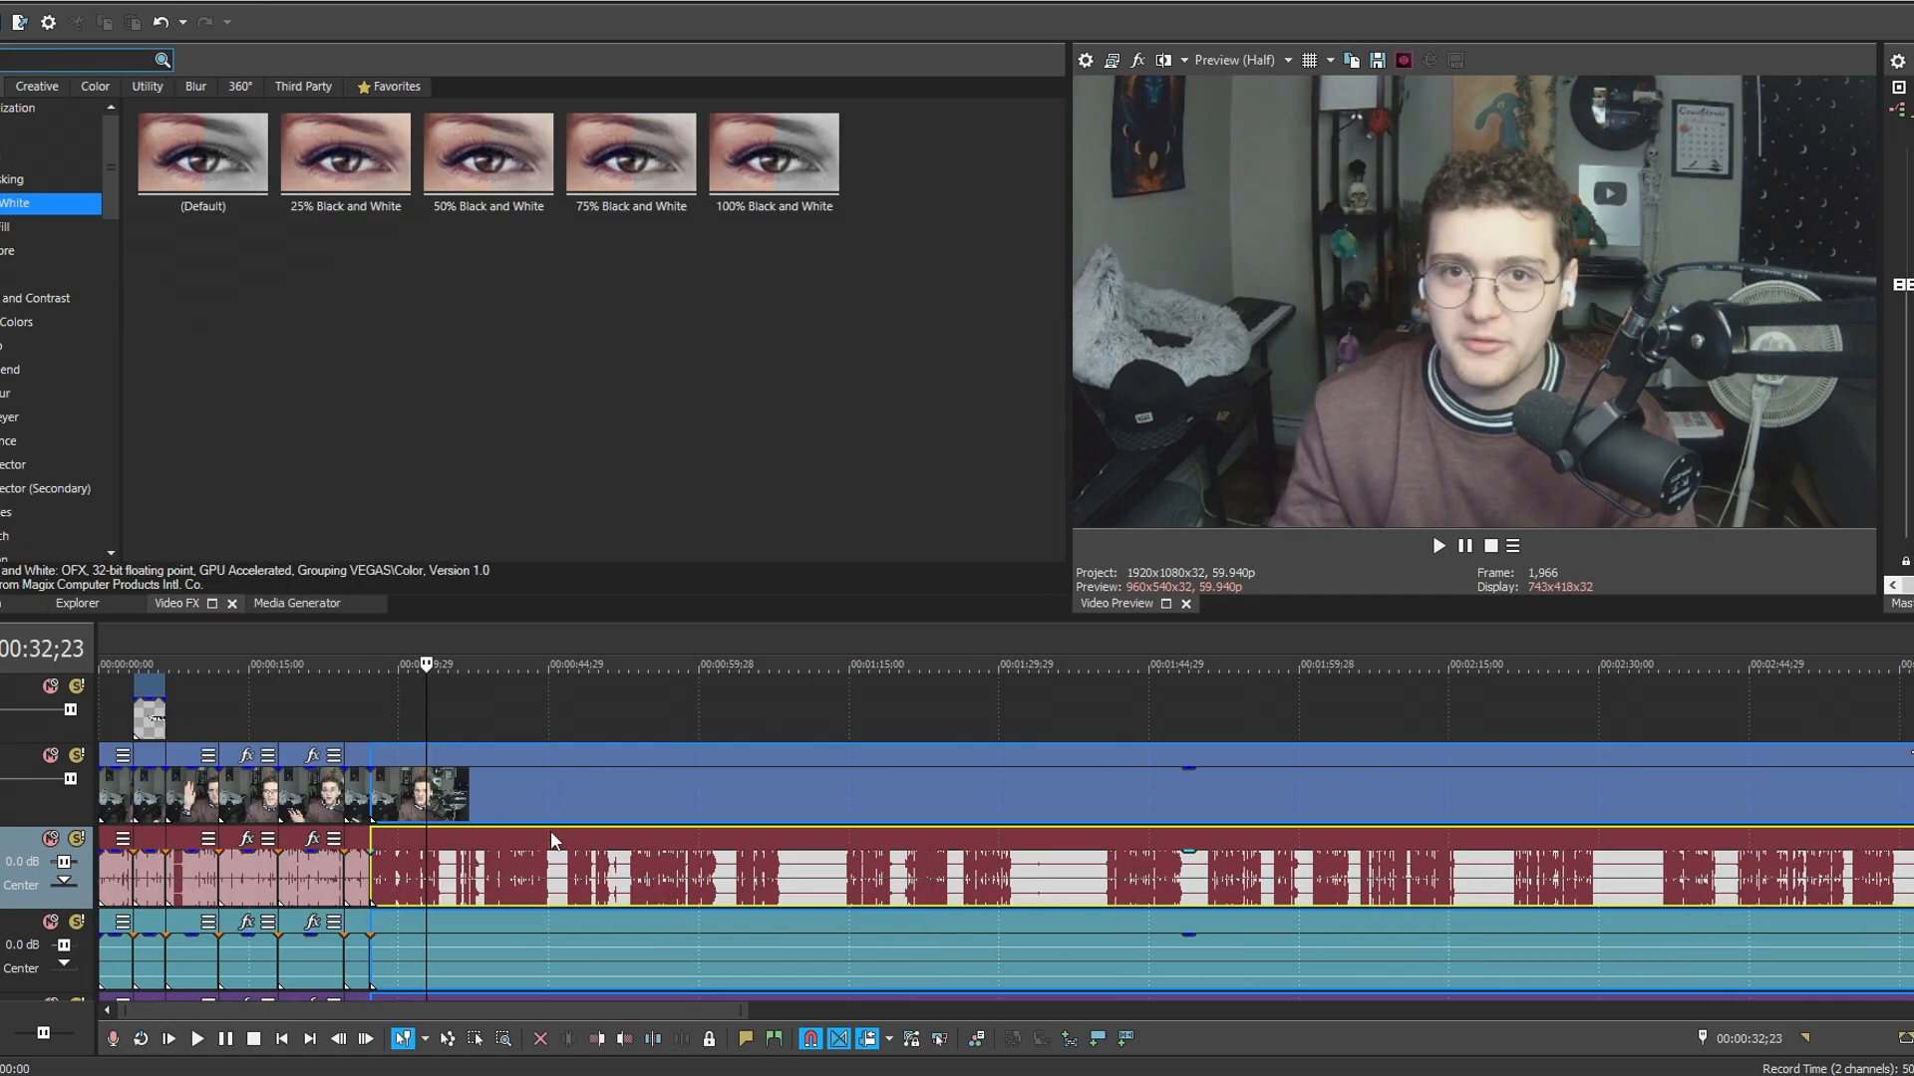
Select the short clip at 00:00:25;01 and review the presets of the favorite video effects, from Gaussian Blur and Chroma Keyer to Black and White.
{"action": "scroll", "coordinate": [555, 840], "scroll_direction": "up", "scroll_amount": 4}
{"action": "left_click", "coordinate": [791, 794]}
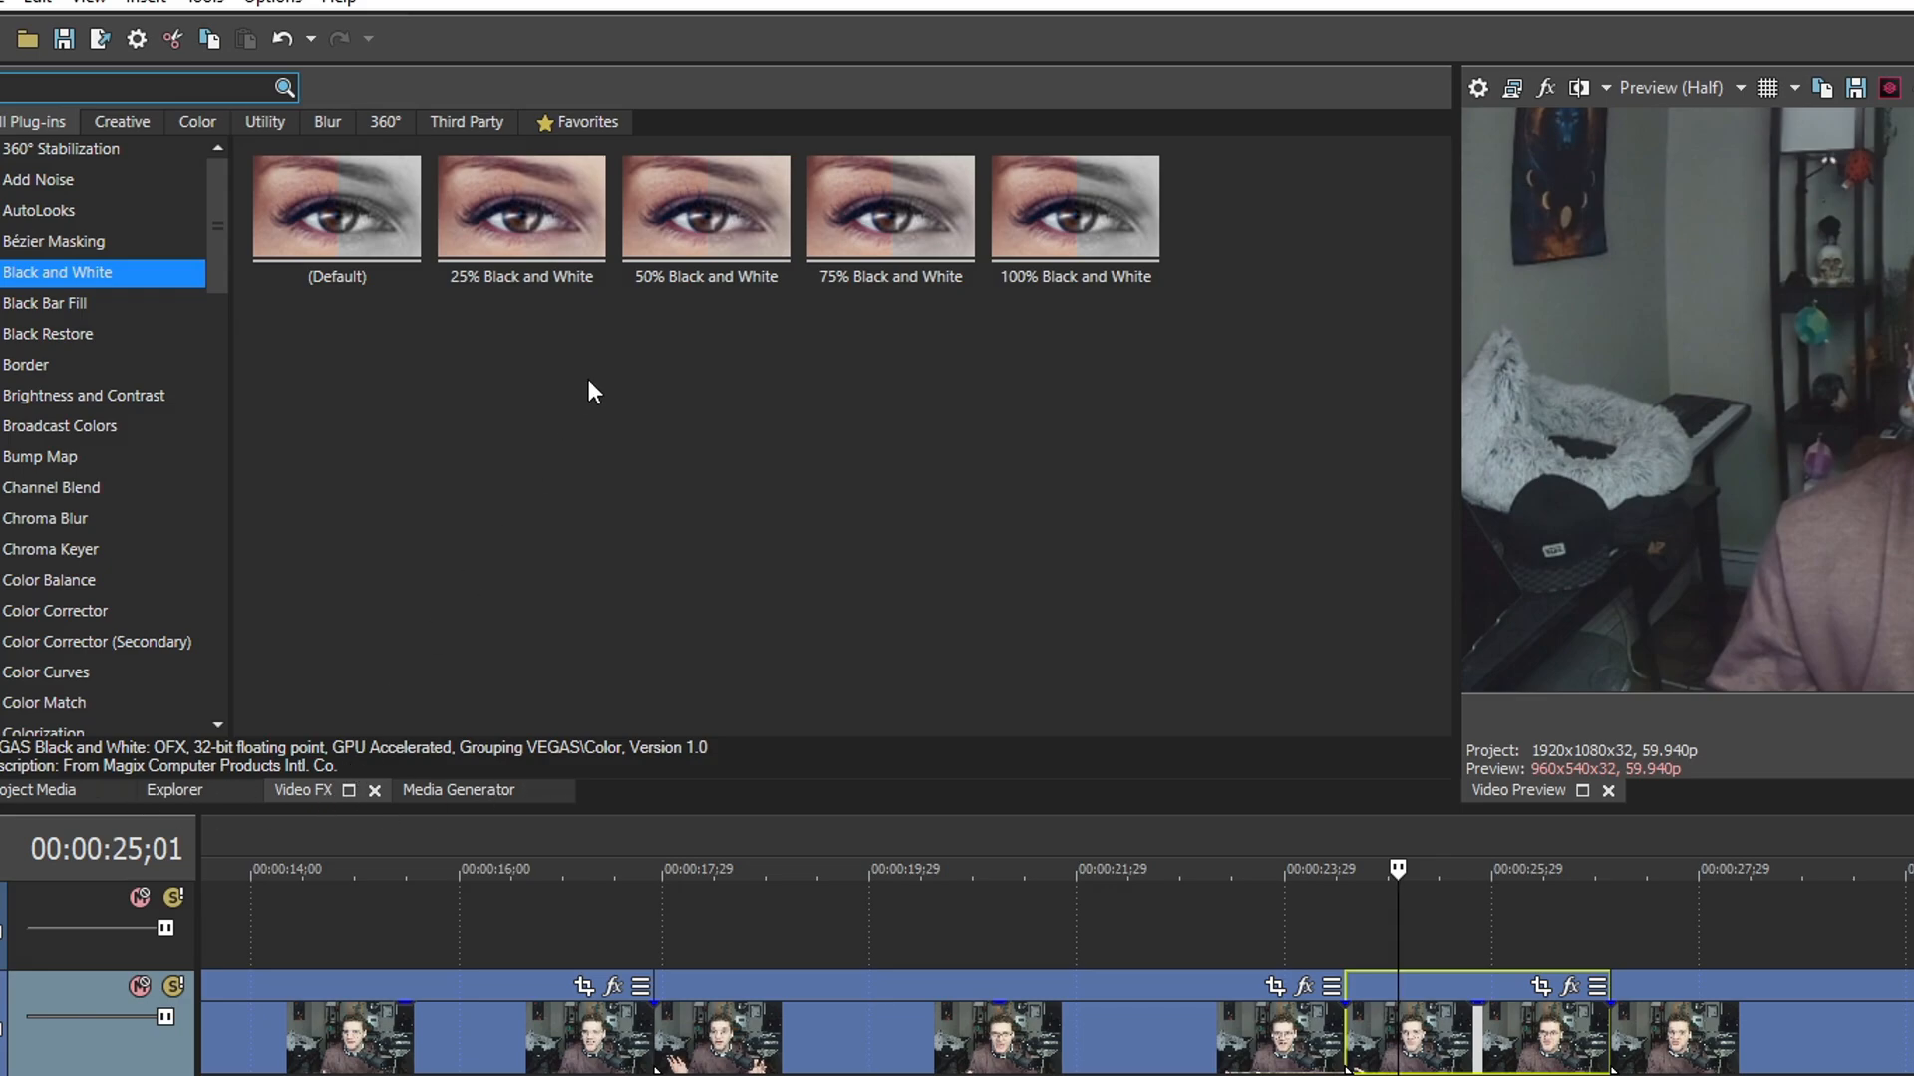
{"action": "mouse_move", "coordinate": [221, 245]}
{"action": "left_mouse_down"}
{"action": "mouse_move", "coordinate": [217, 327]}
{"action": "mouse_move", "coordinate": [225, 241]}
{"action": "left_mouse_up"}
{"action": "left_click", "coordinate": [79, 269]}
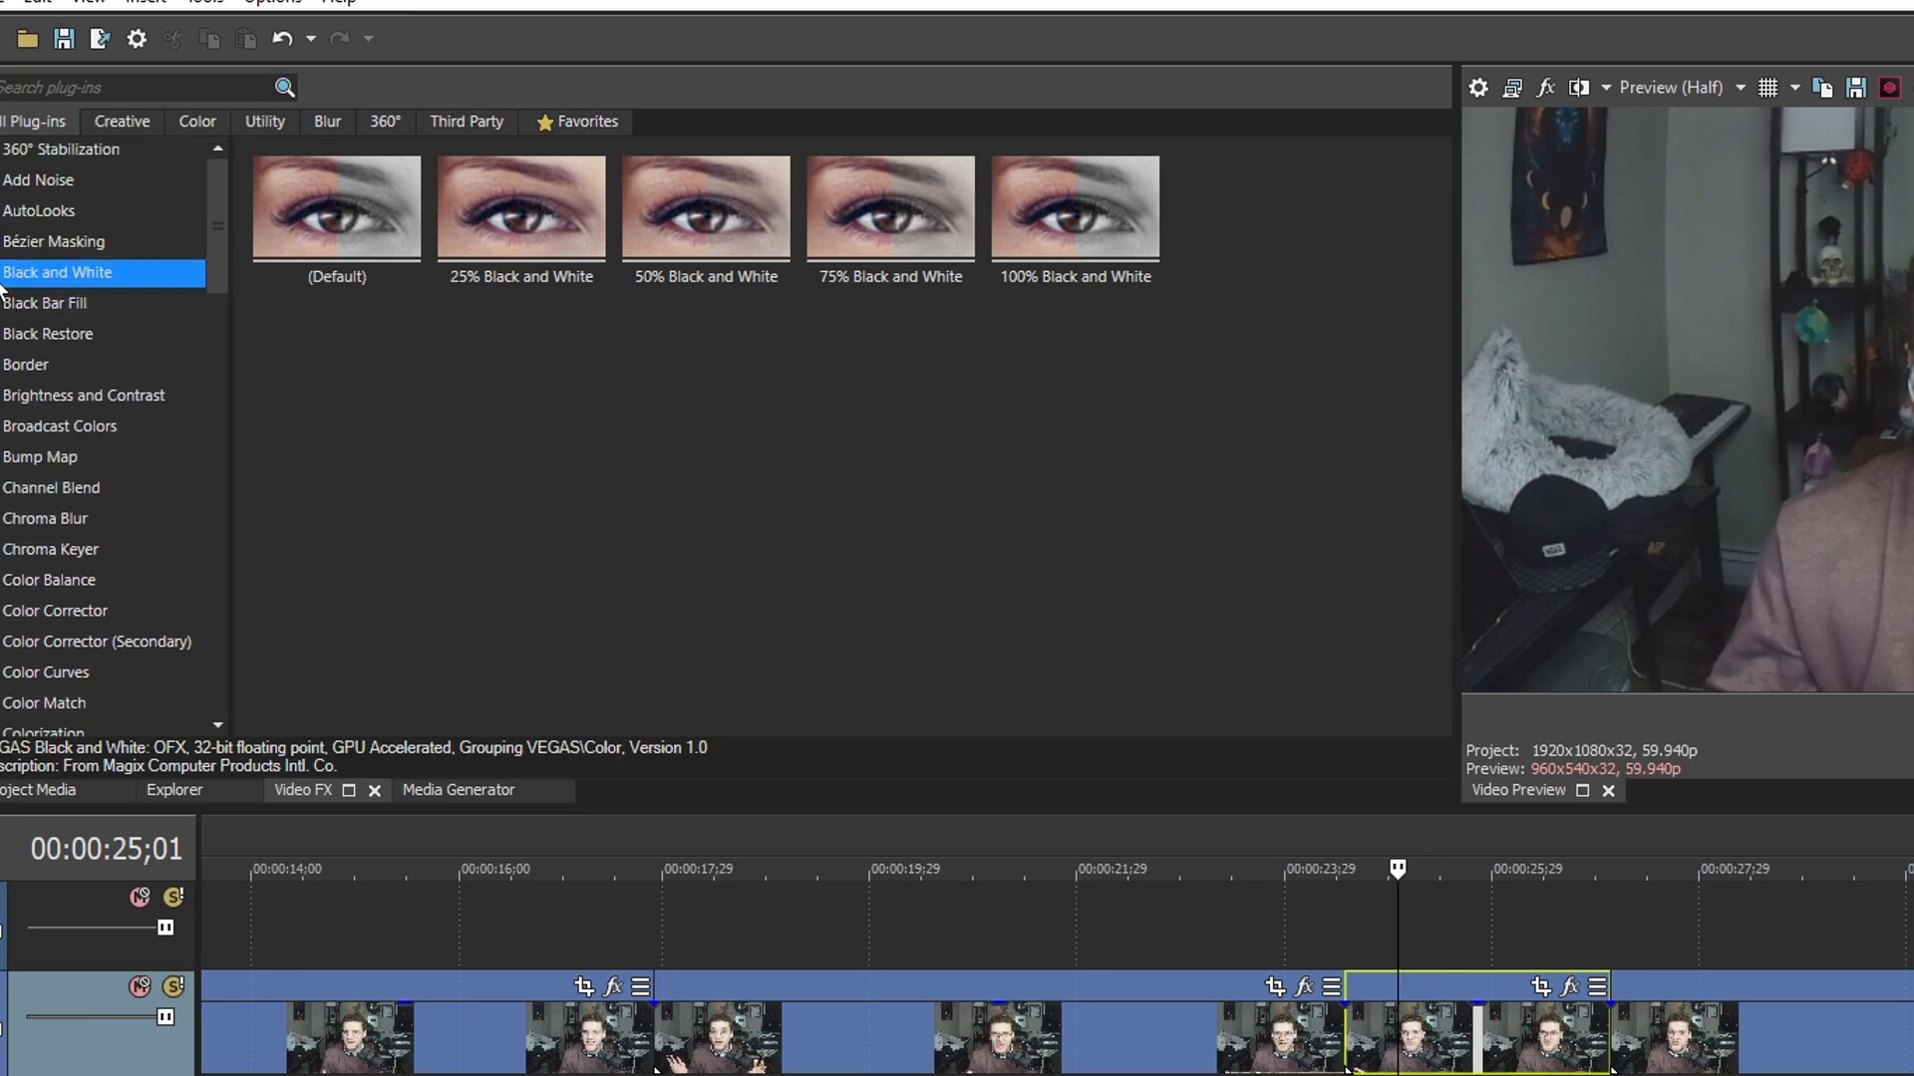
{"action": "left_click", "coordinate": [570, 123]}
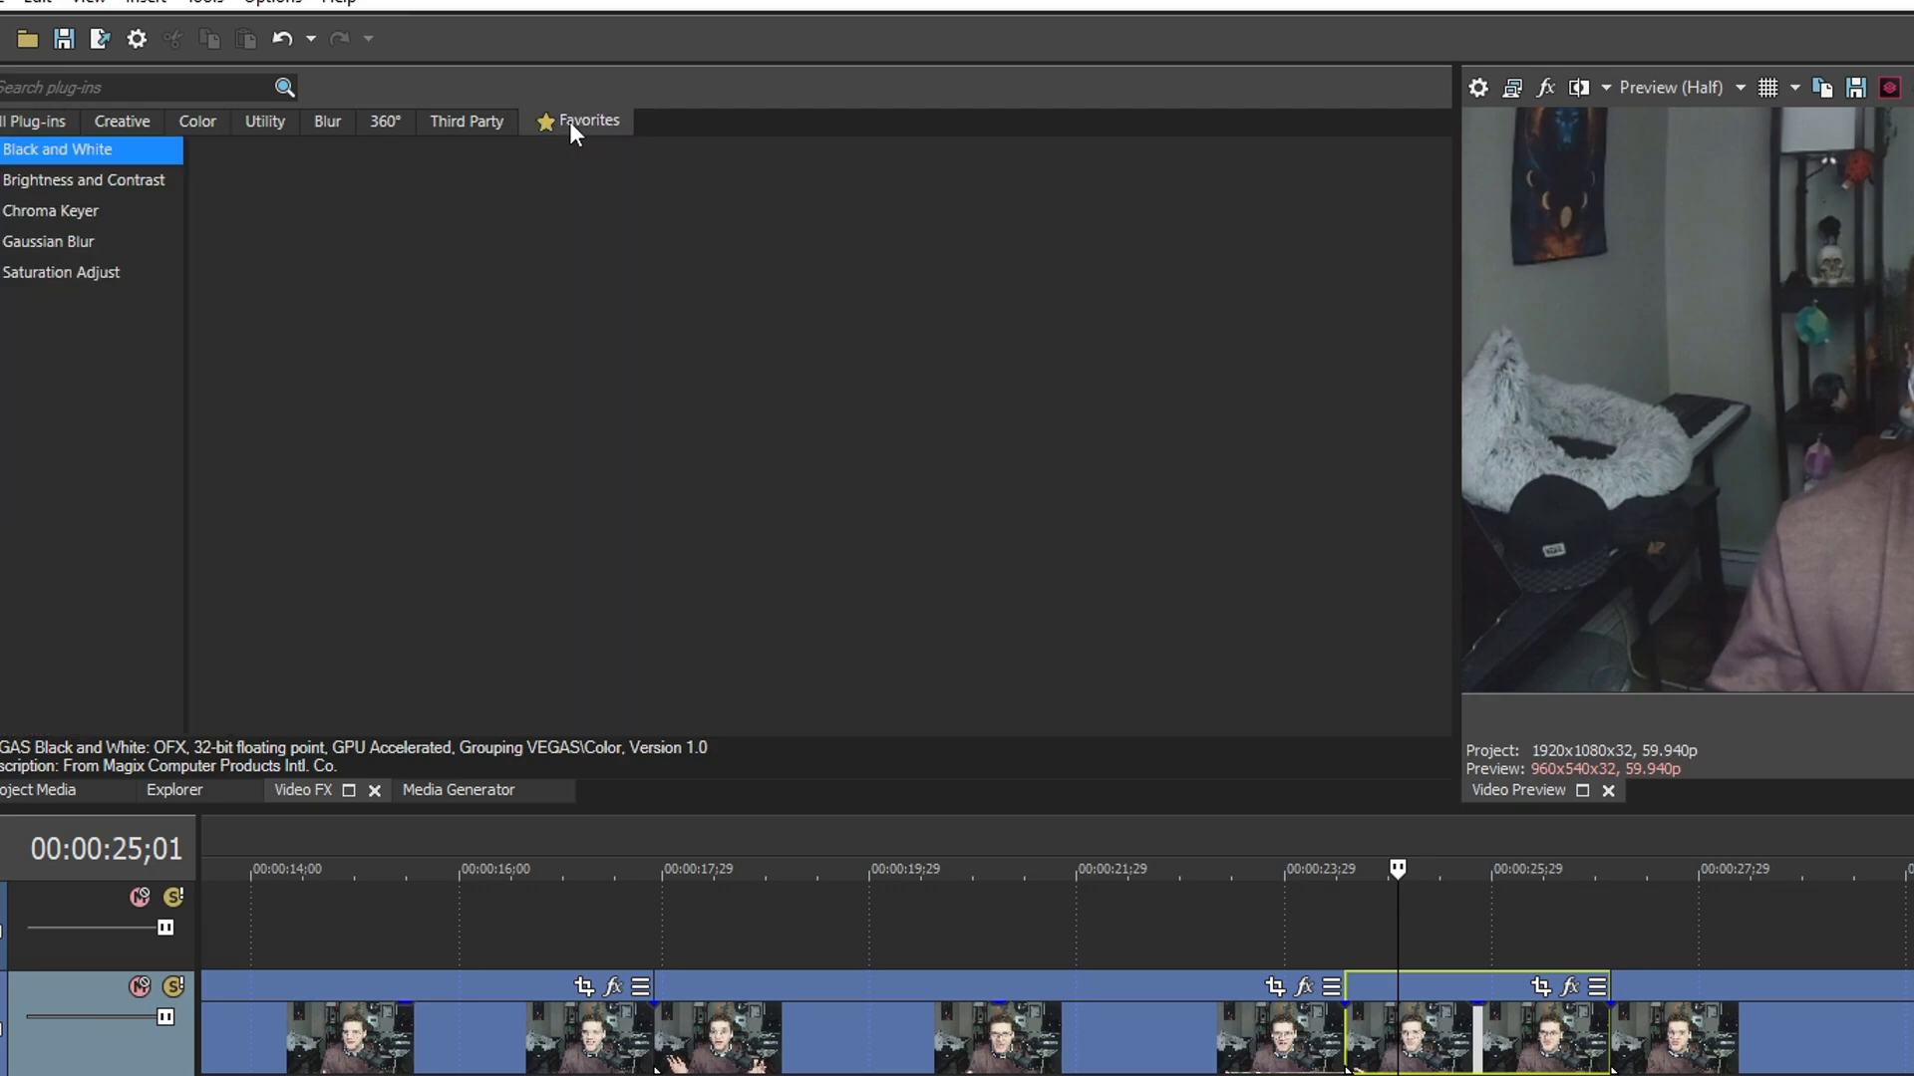
{"action": "left_click", "coordinate": [76, 212]}
{"action": "left_click", "coordinate": [74, 239]}
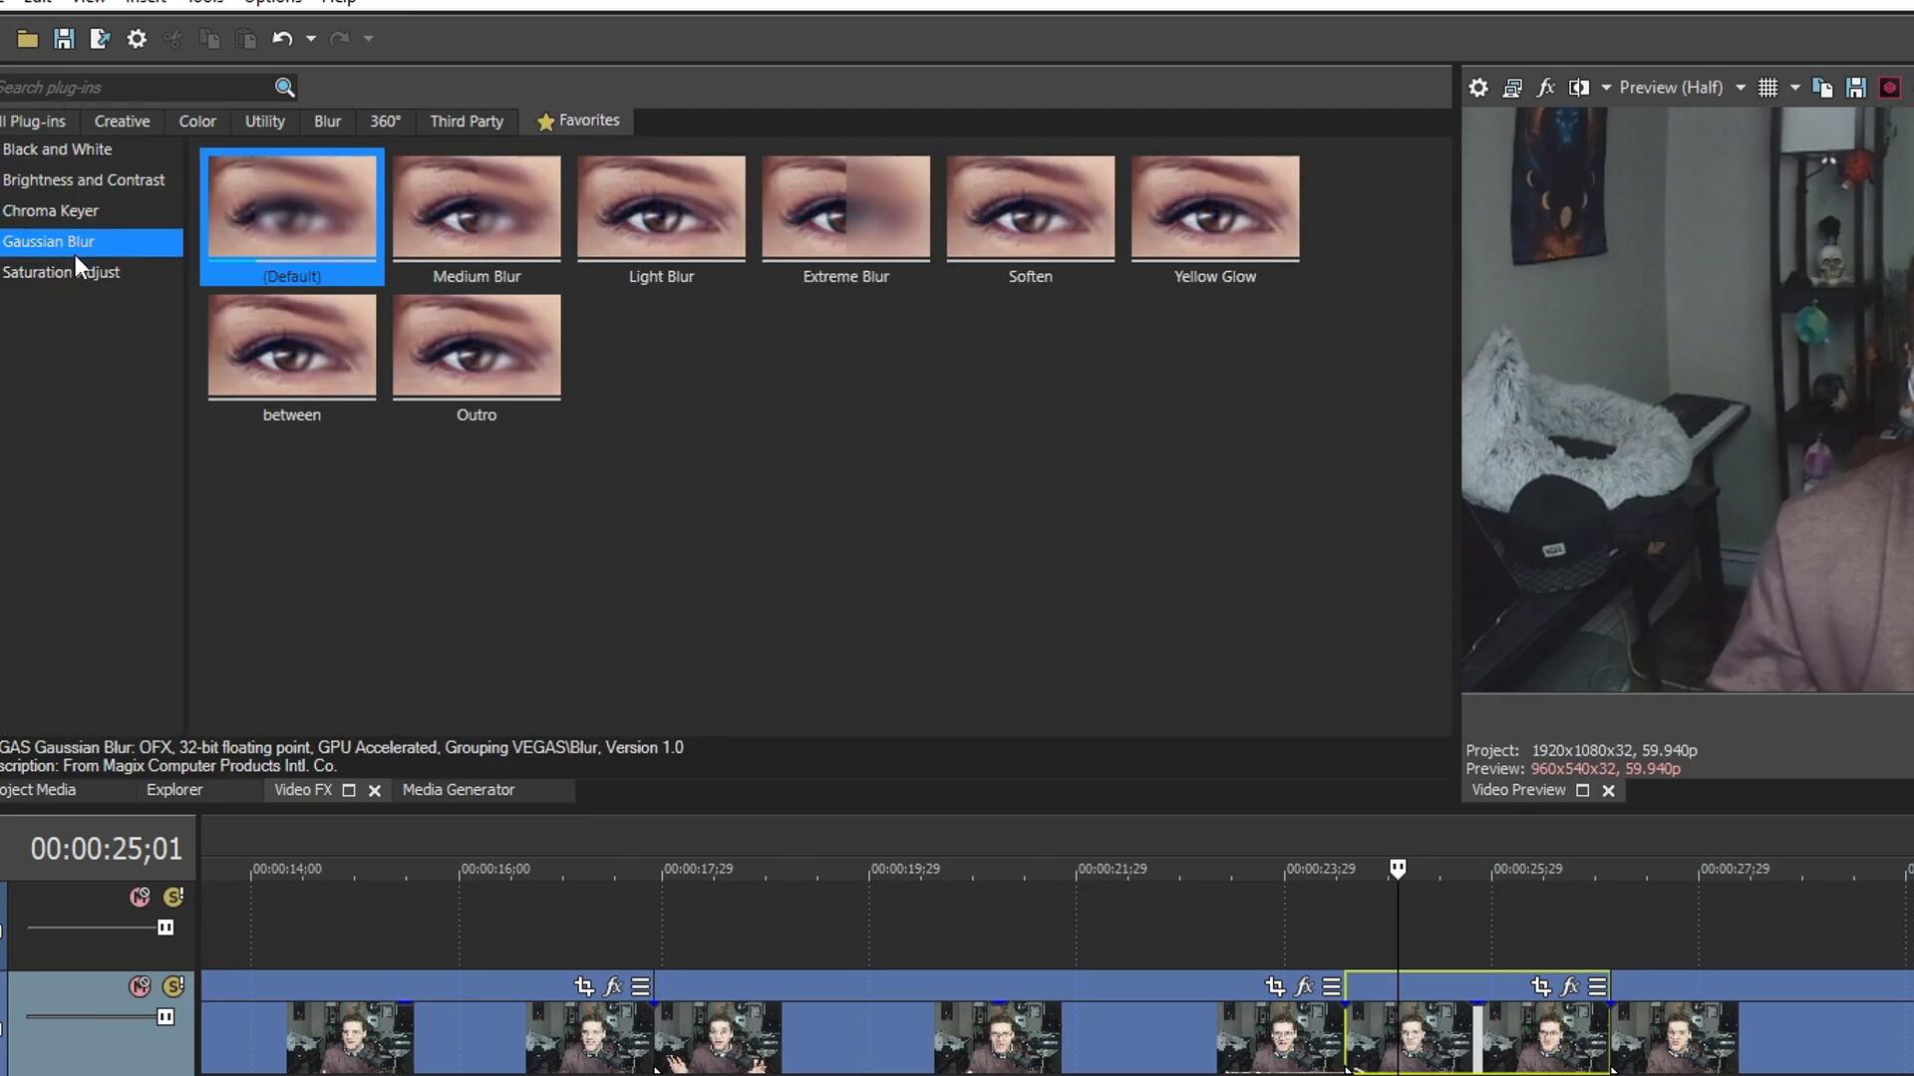
{"action": "left_click", "coordinate": [70, 275]}
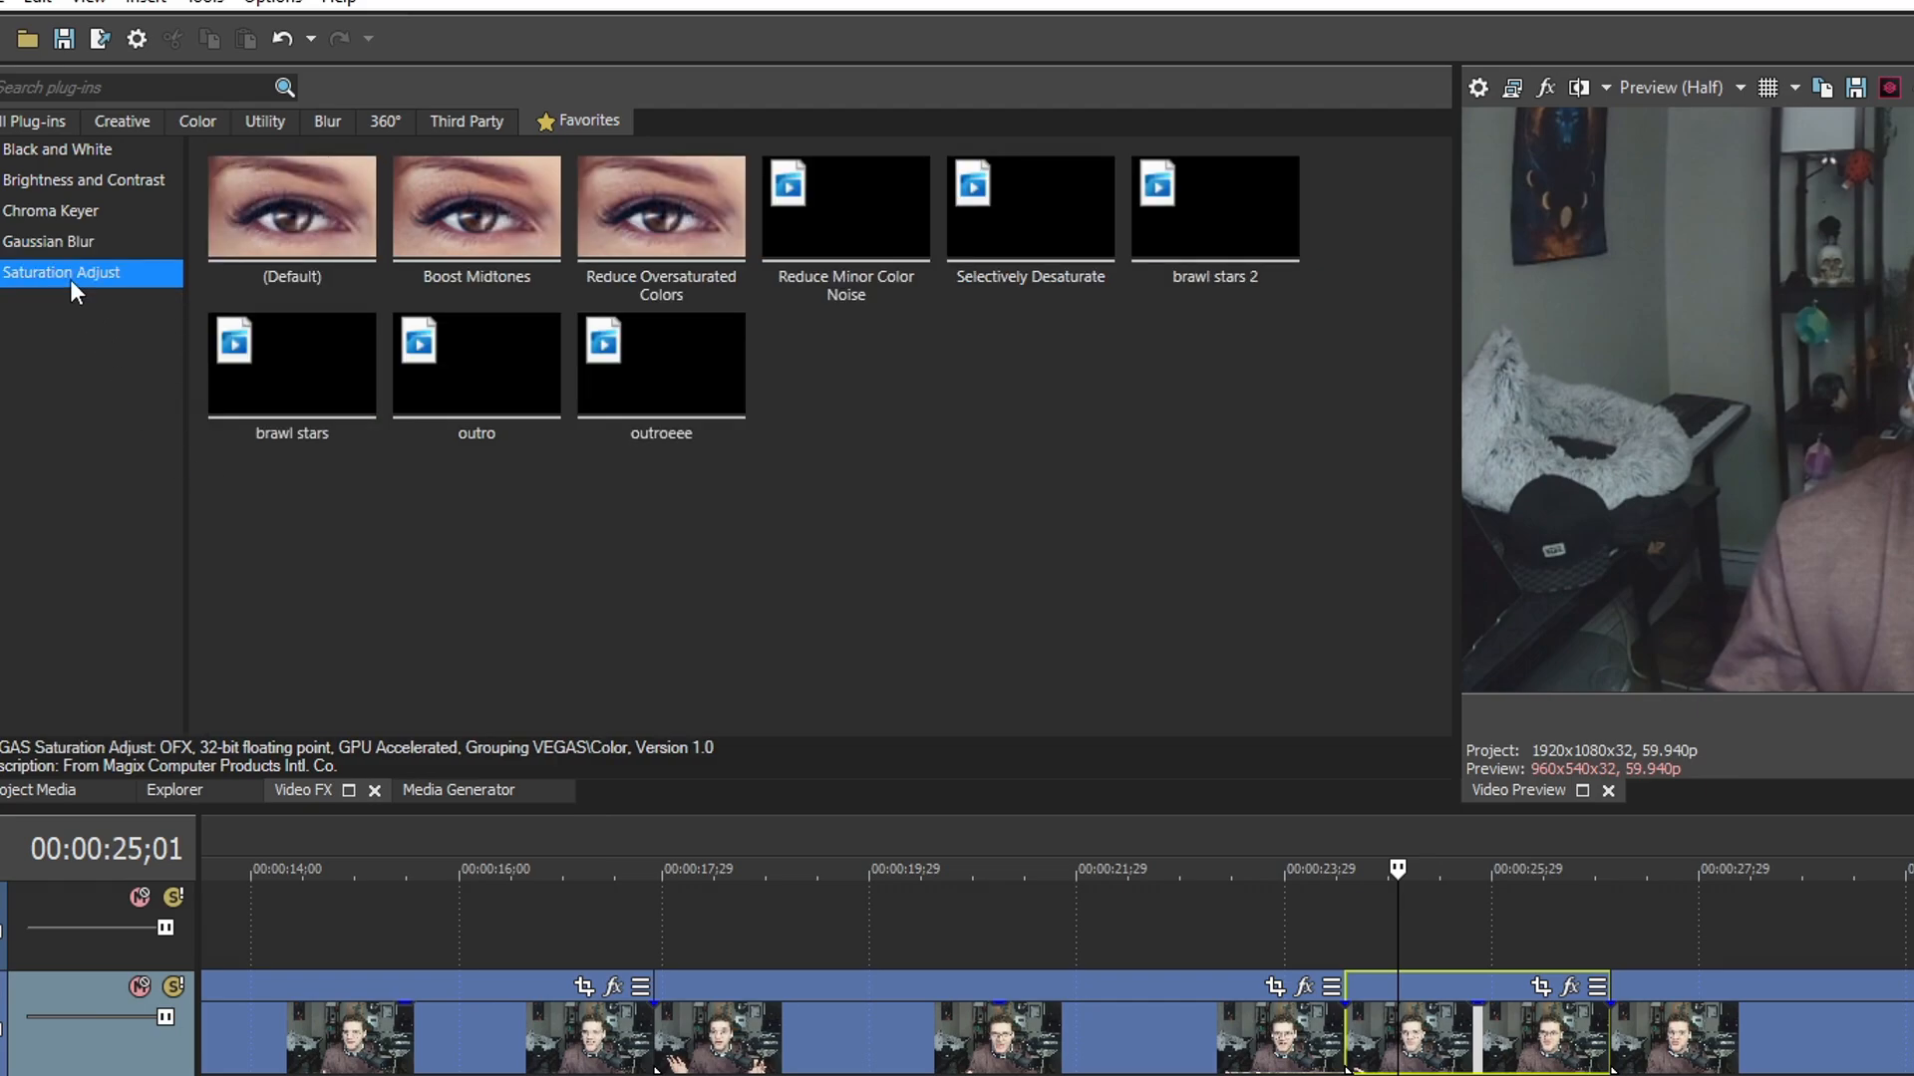
{"action": "left_click", "coordinate": [85, 210]}
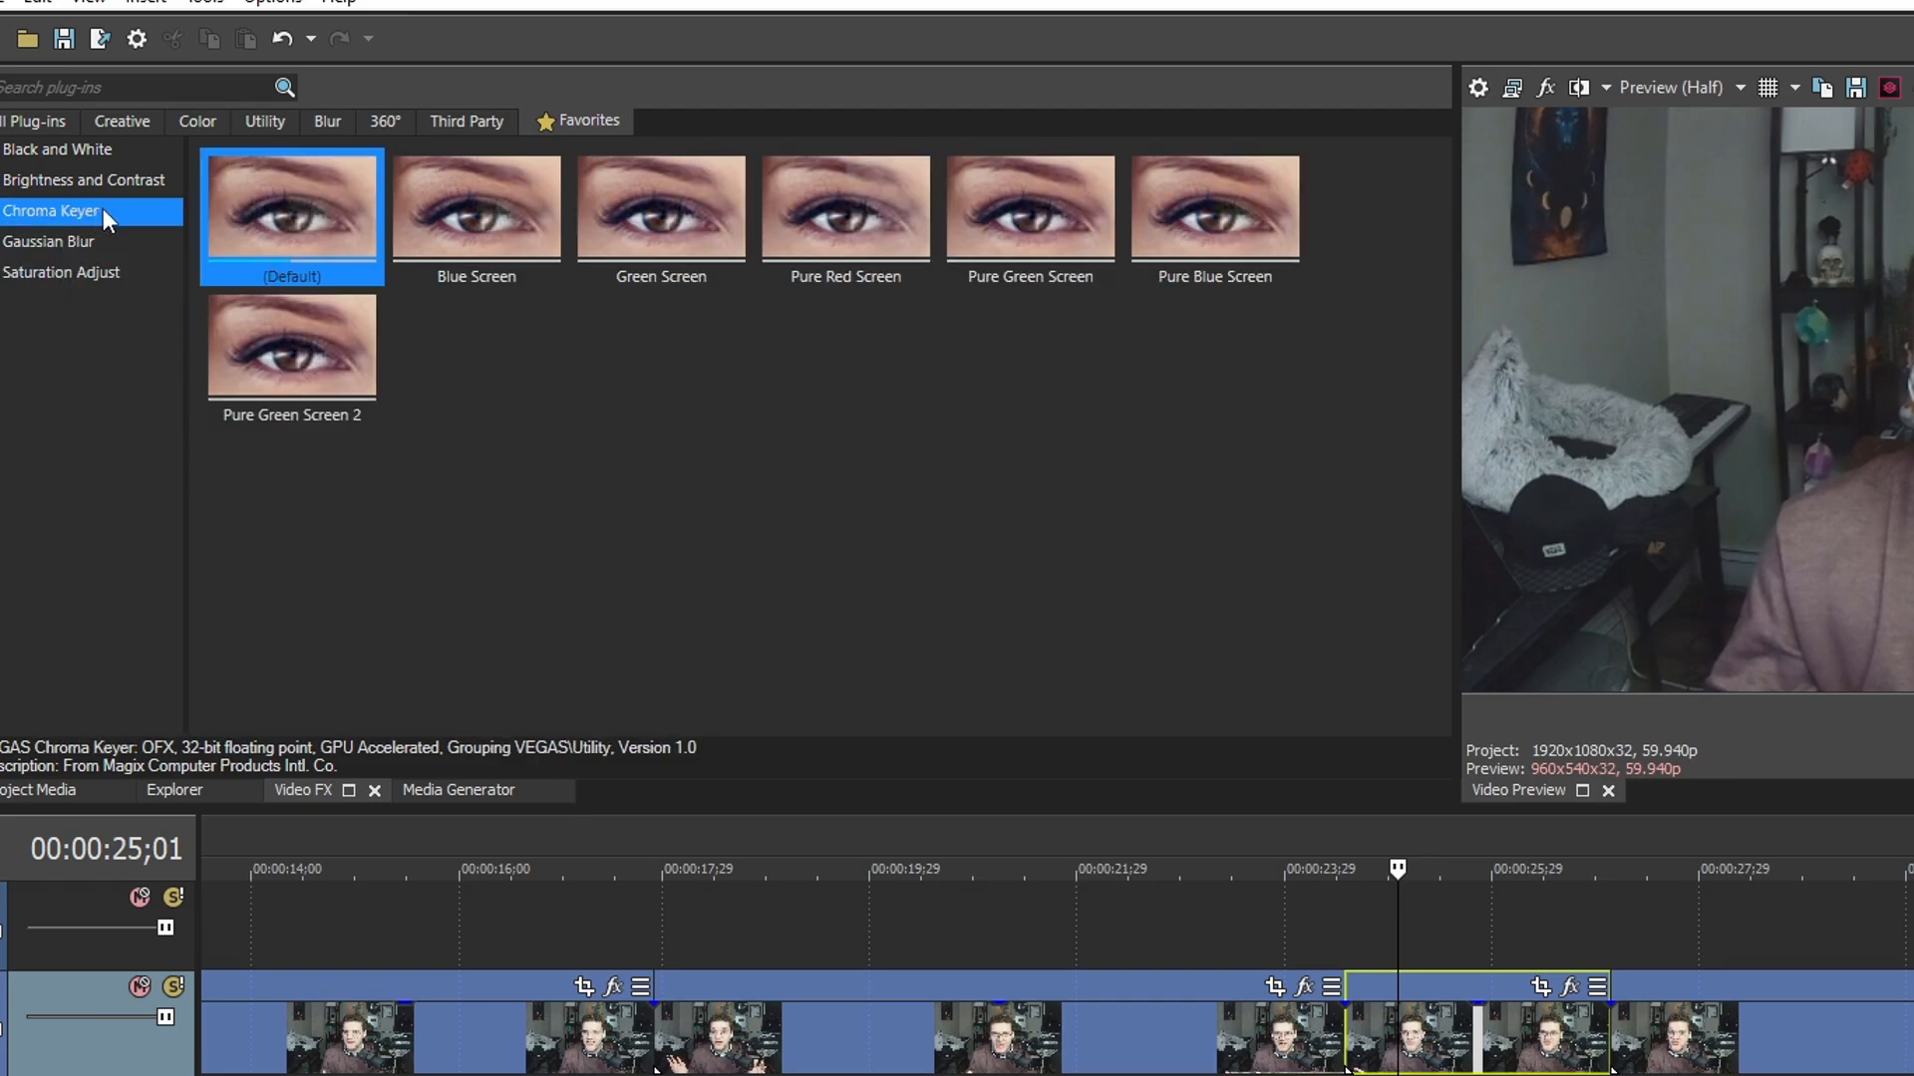
{"action": "left_click", "coordinate": [337, 413]}
{"action": "left_click", "coordinate": [105, 182]}
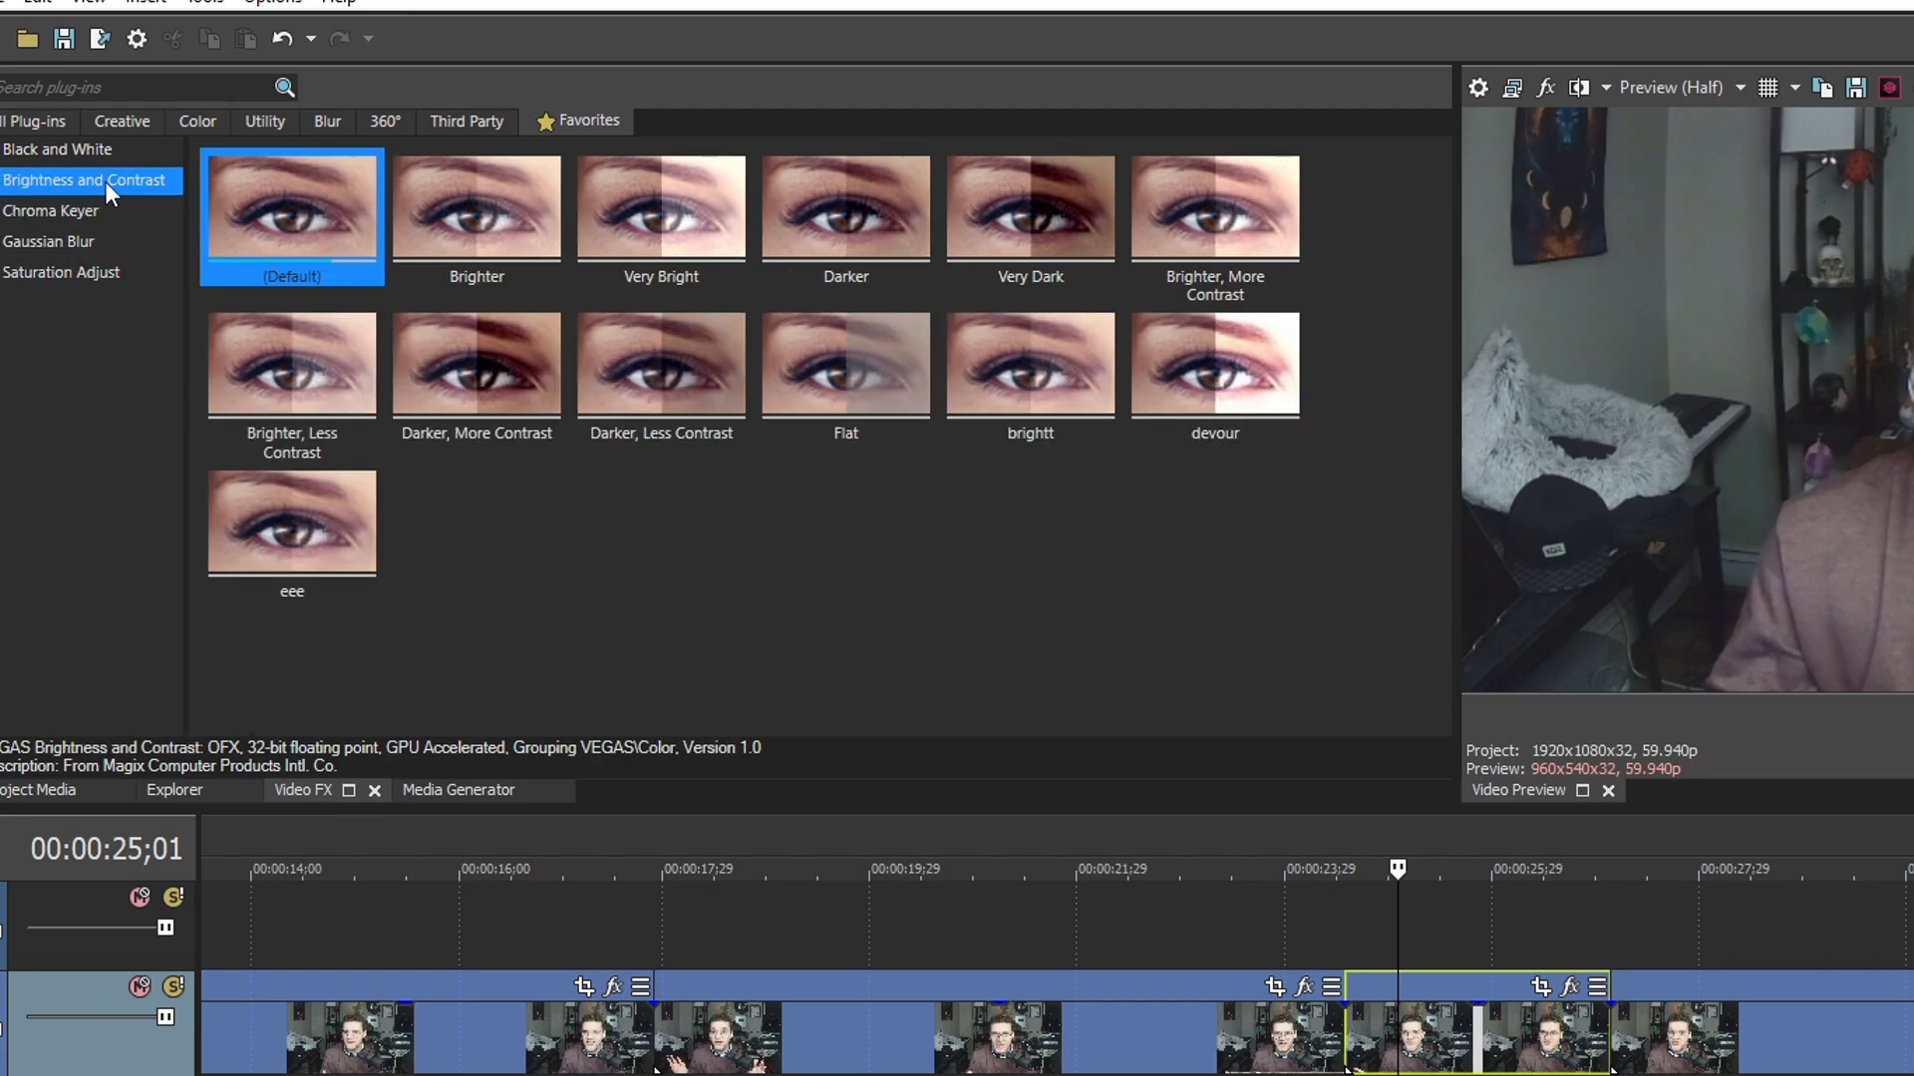
{"action": "left_click", "coordinate": [107, 153]}
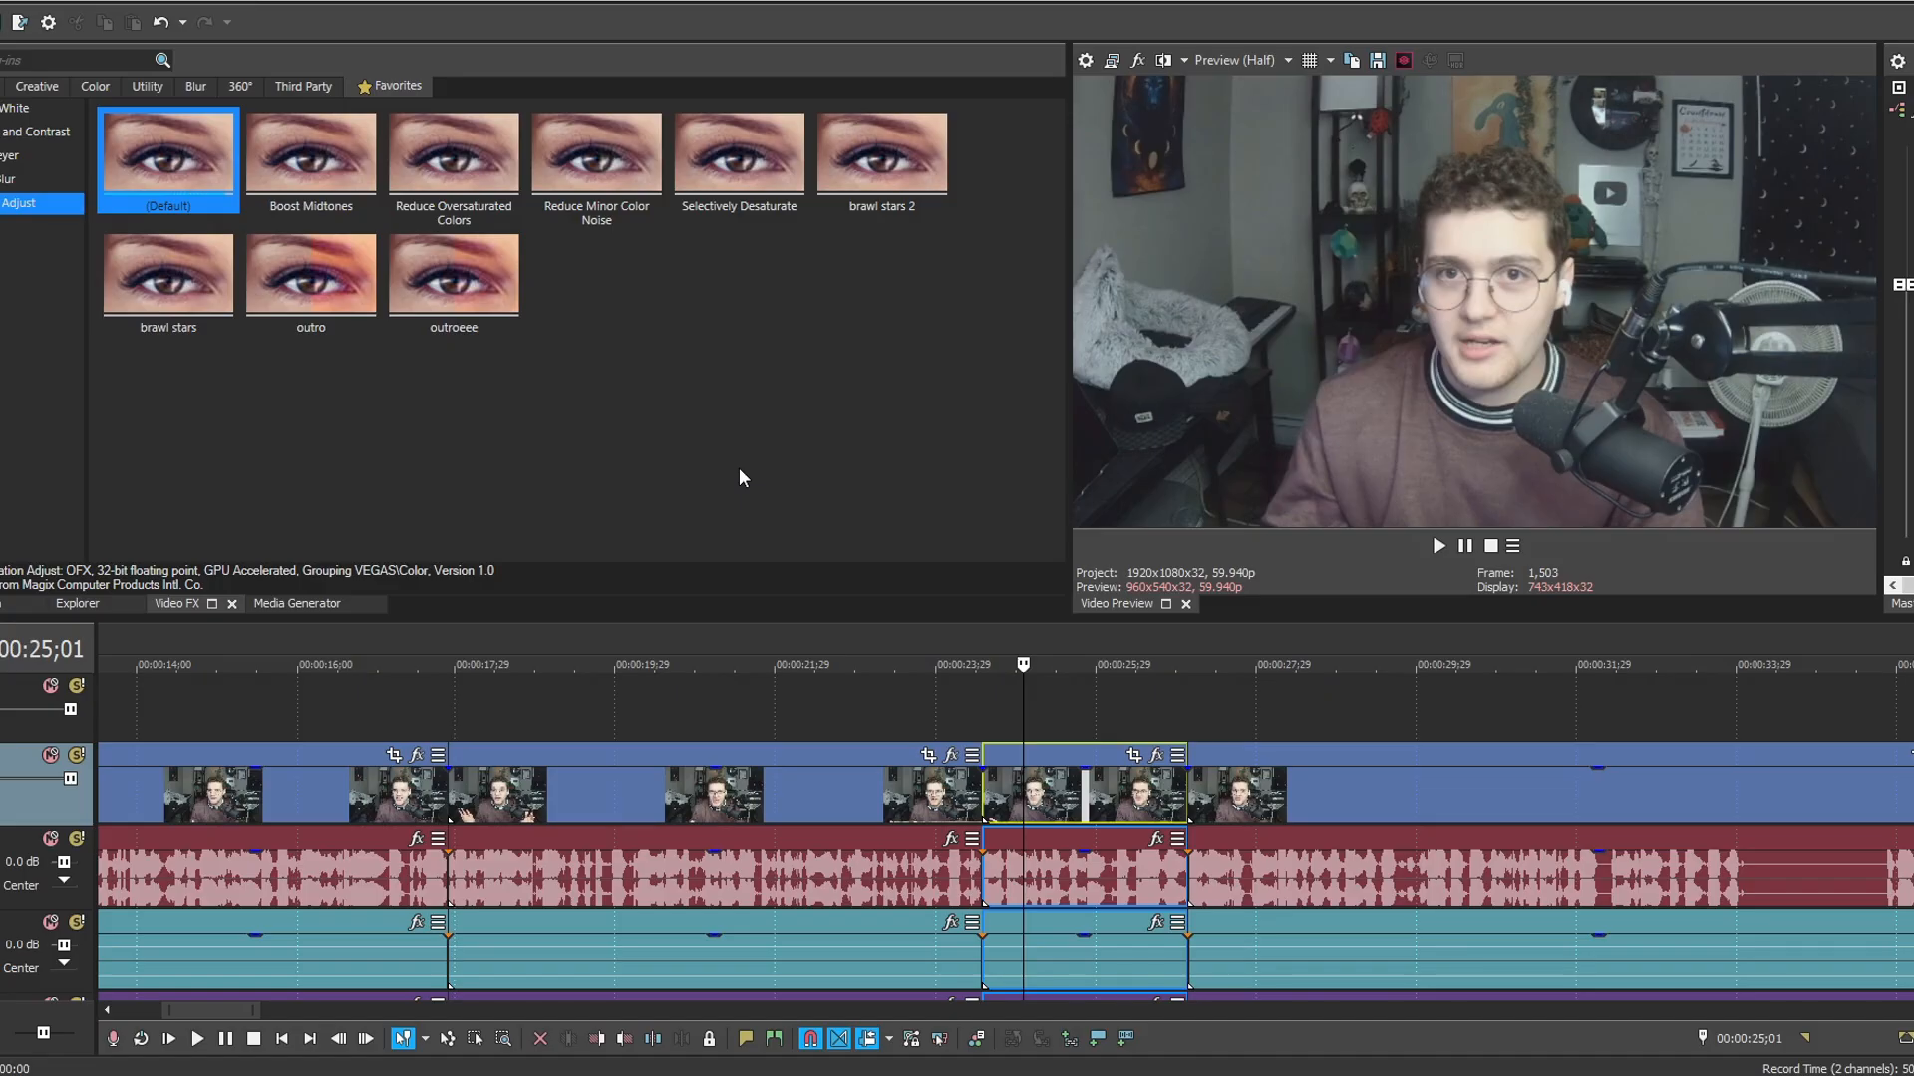
Add the Saturation Adjust effect with the brawl stars preset to the short clip at 00:00:25;01.
{"action": "scroll", "coordinate": [1212, 845], "scroll_direction": "up", "scroll_amount": 2}
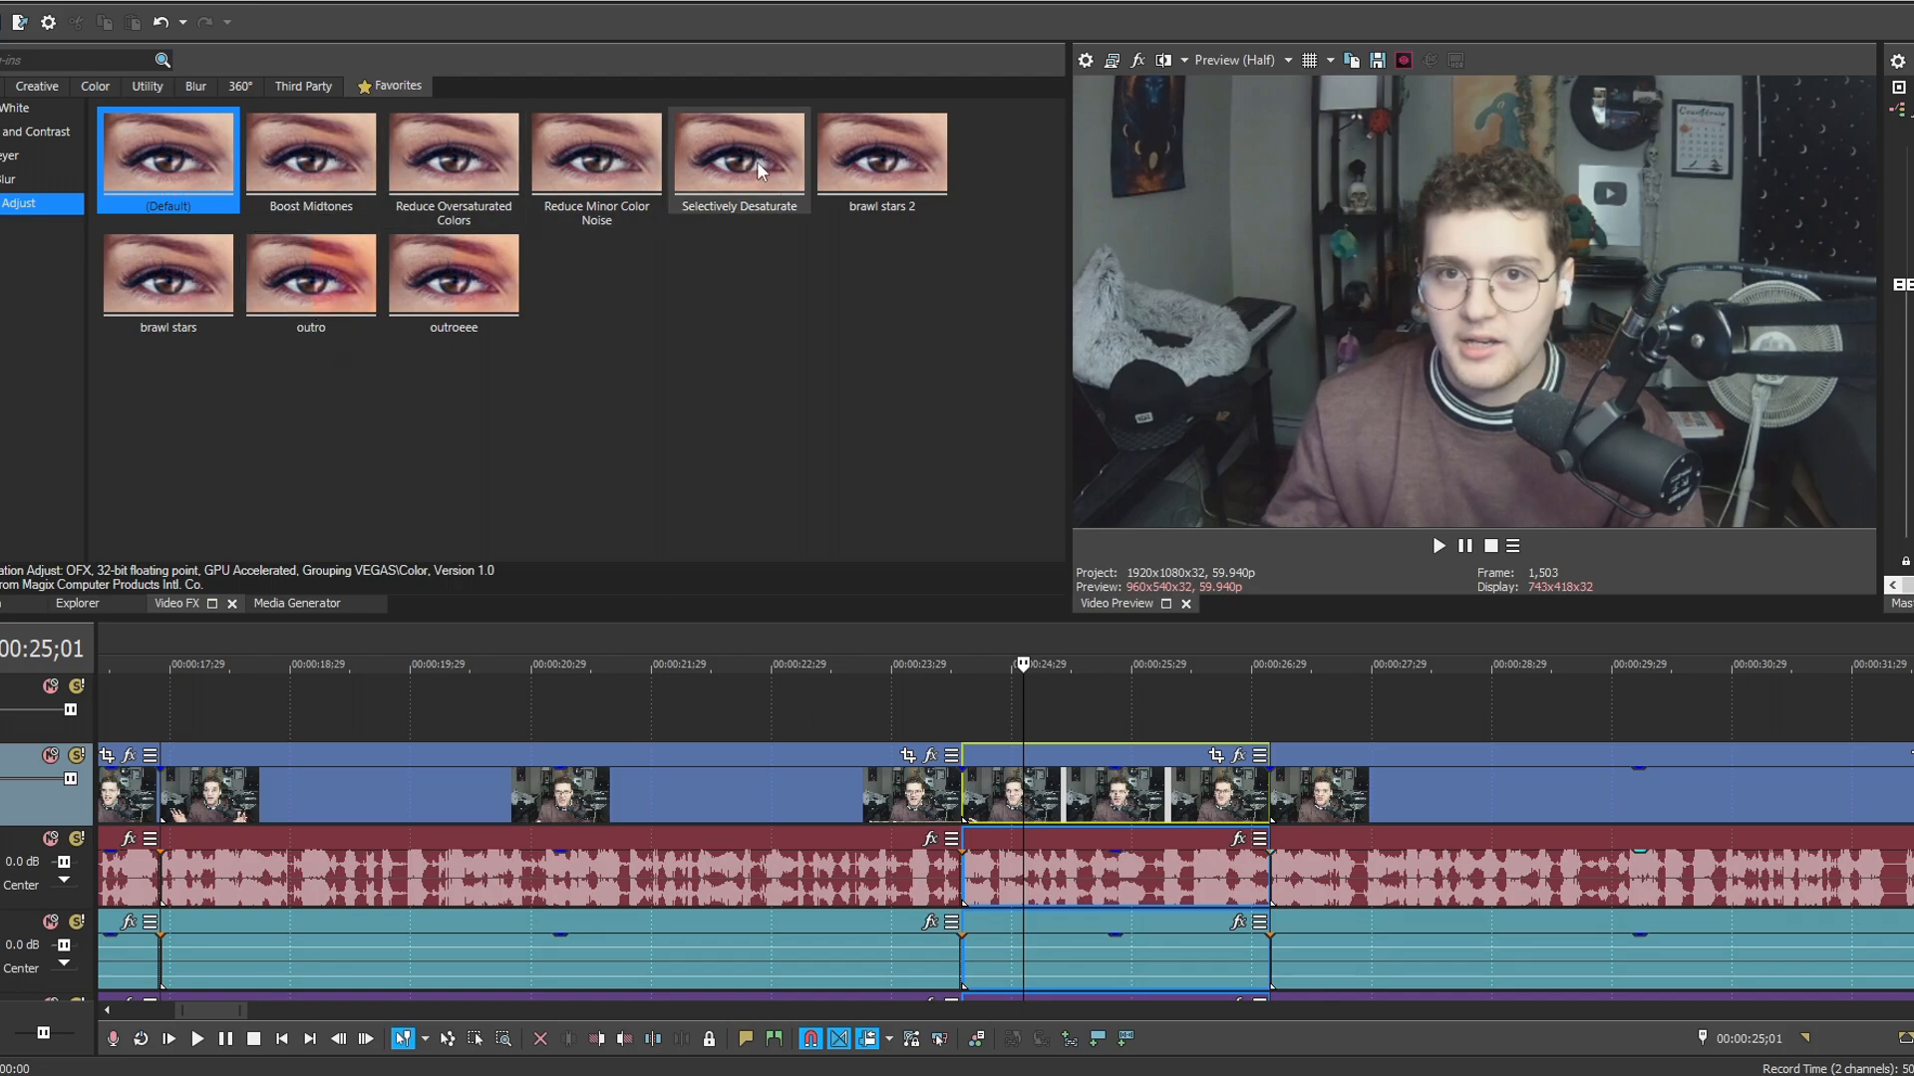
{"action": "left_click_drag", "start_coordinate": [147, 277], "coordinate": [452, 521]}
{"action": "left_click_drag", "start_coordinate": [1109, 797], "coordinate": [1104, 797]}
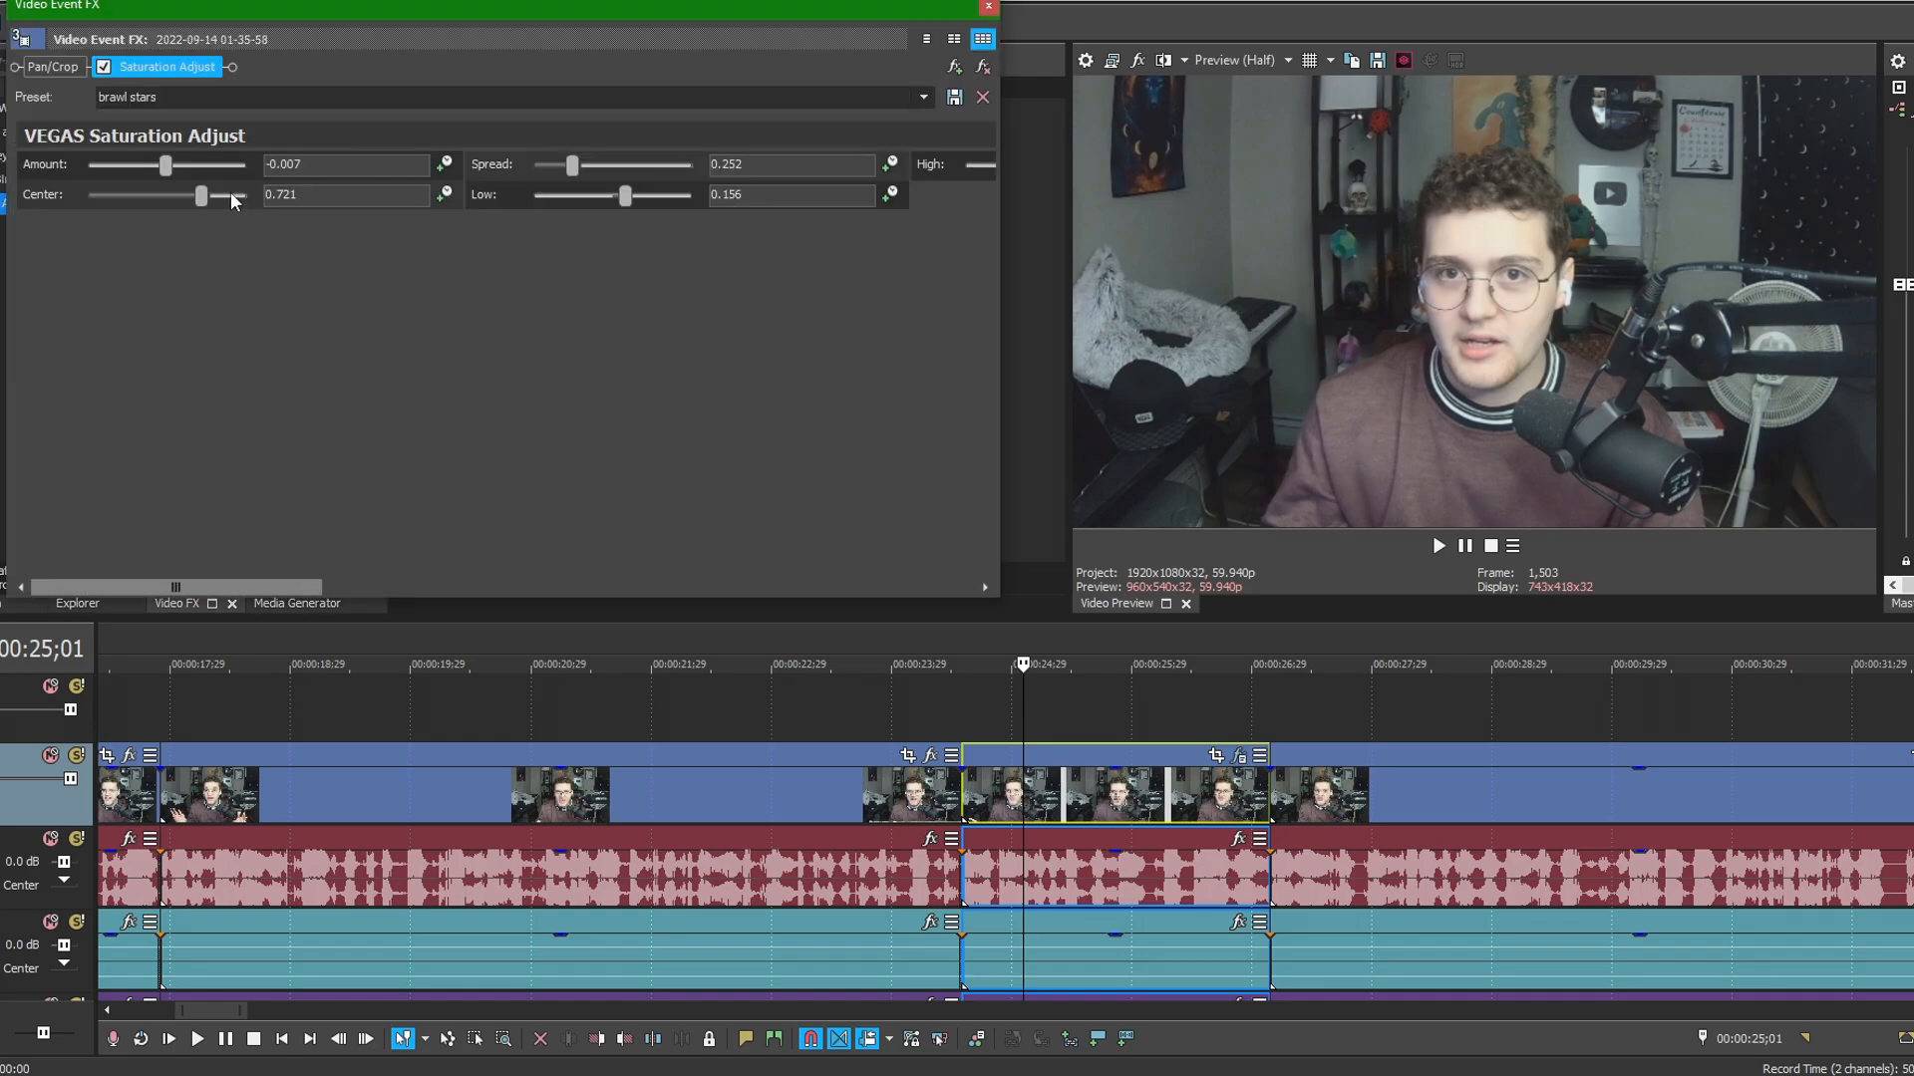
Set the Saturation Adjust Center and Low values to 1.000 and raise the High value.
{"action": "left_click_drag", "start_coordinate": [204, 196], "coordinate": [245, 196]}
{"action": "left_click_drag", "start_coordinate": [625, 195], "coordinate": [694, 196]}
{"action": "left_click_drag", "start_coordinate": [284, 587], "coordinate": [712, 588]}
{"action": "left_click_drag", "start_coordinate": [791, 165], "coordinate": [854, 171]}
{"action": "left_click_drag", "start_coordinate": [621, 572], "coordinate": [195, 578]}
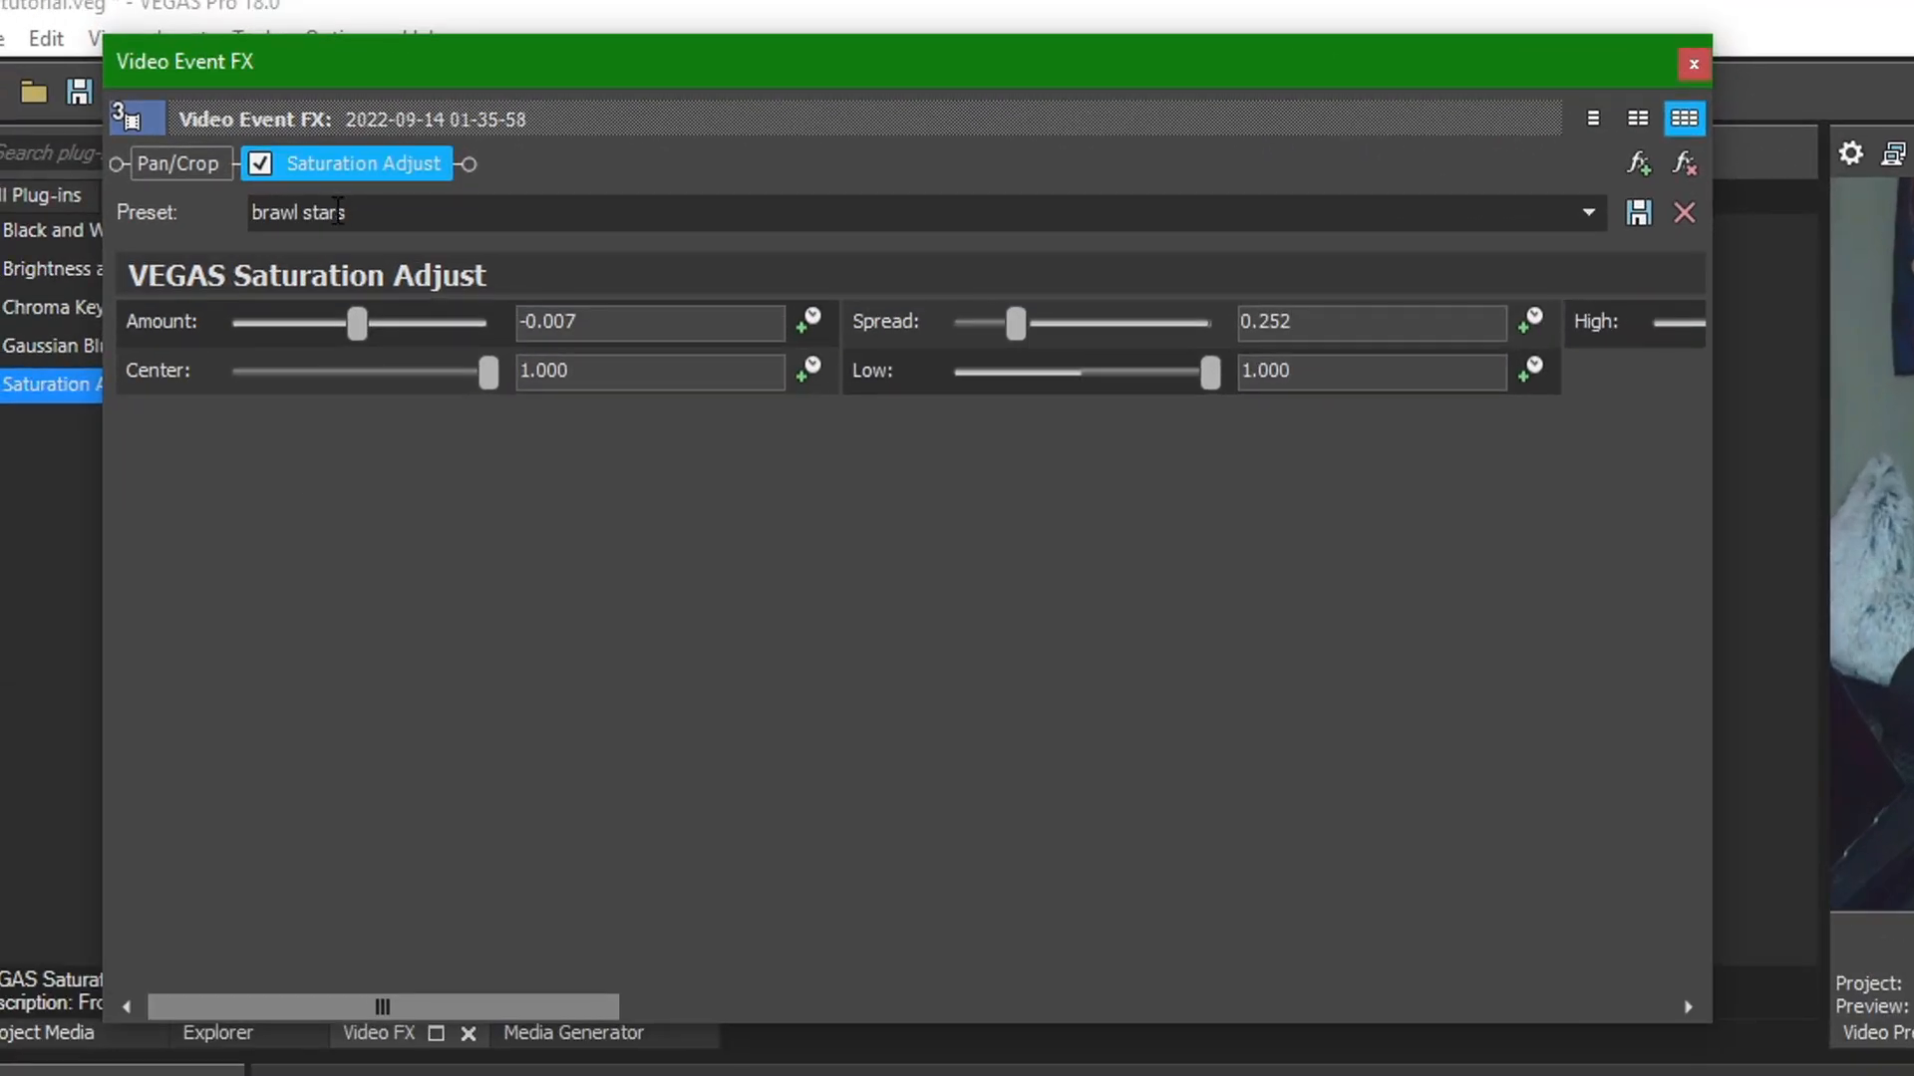
Enter asdjfghvsadhfvbsdff as the name of the adjusted saturation preset and close the effect's settings.
{"action": "left_click", "coordinate": [154, 96]}
{"action": "left_click", "coordinate": [160, 96]}
{"action": "left_click_drag", "start_coordinate": [362, 214], "coordinate": [204, 204]}
{"action": "type", "text": "asdjfghvsadhfvbsdff"}
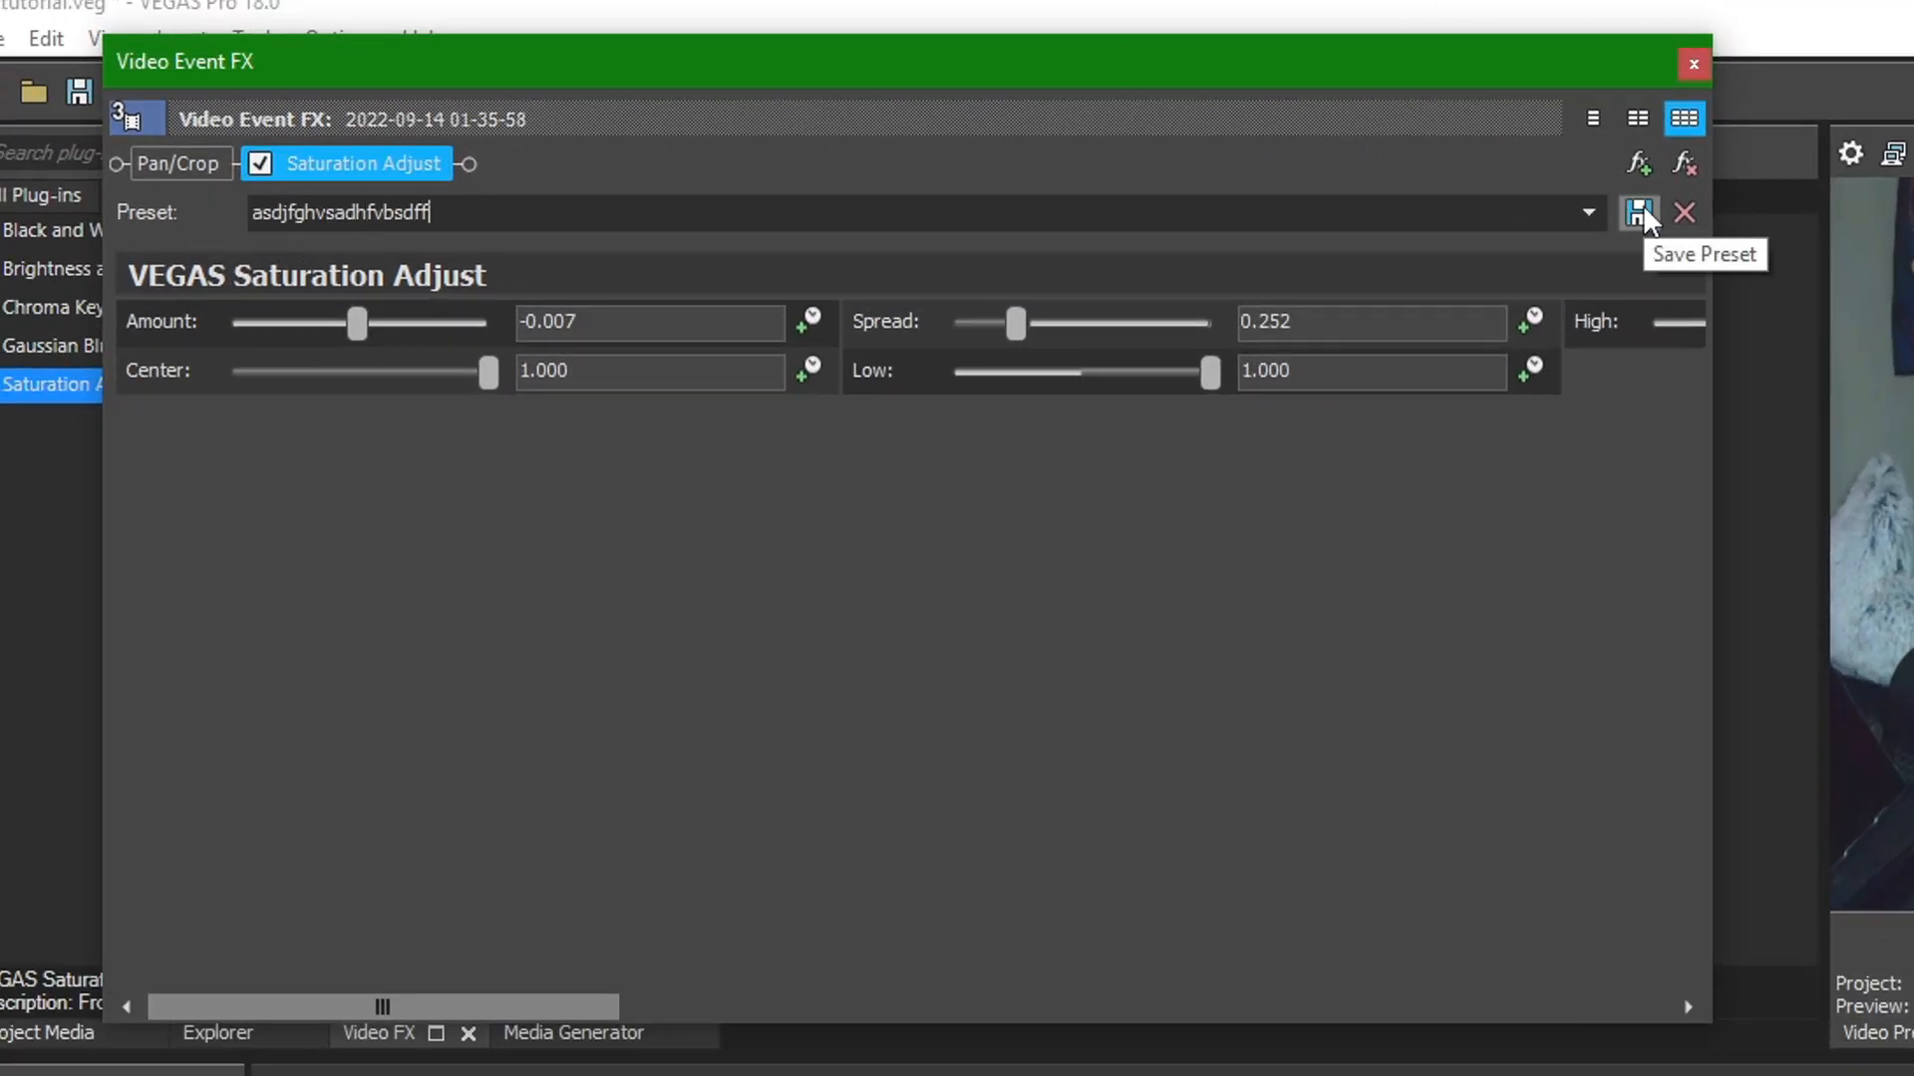
{"action": "left_click", "coordinate": [1693, 63]}
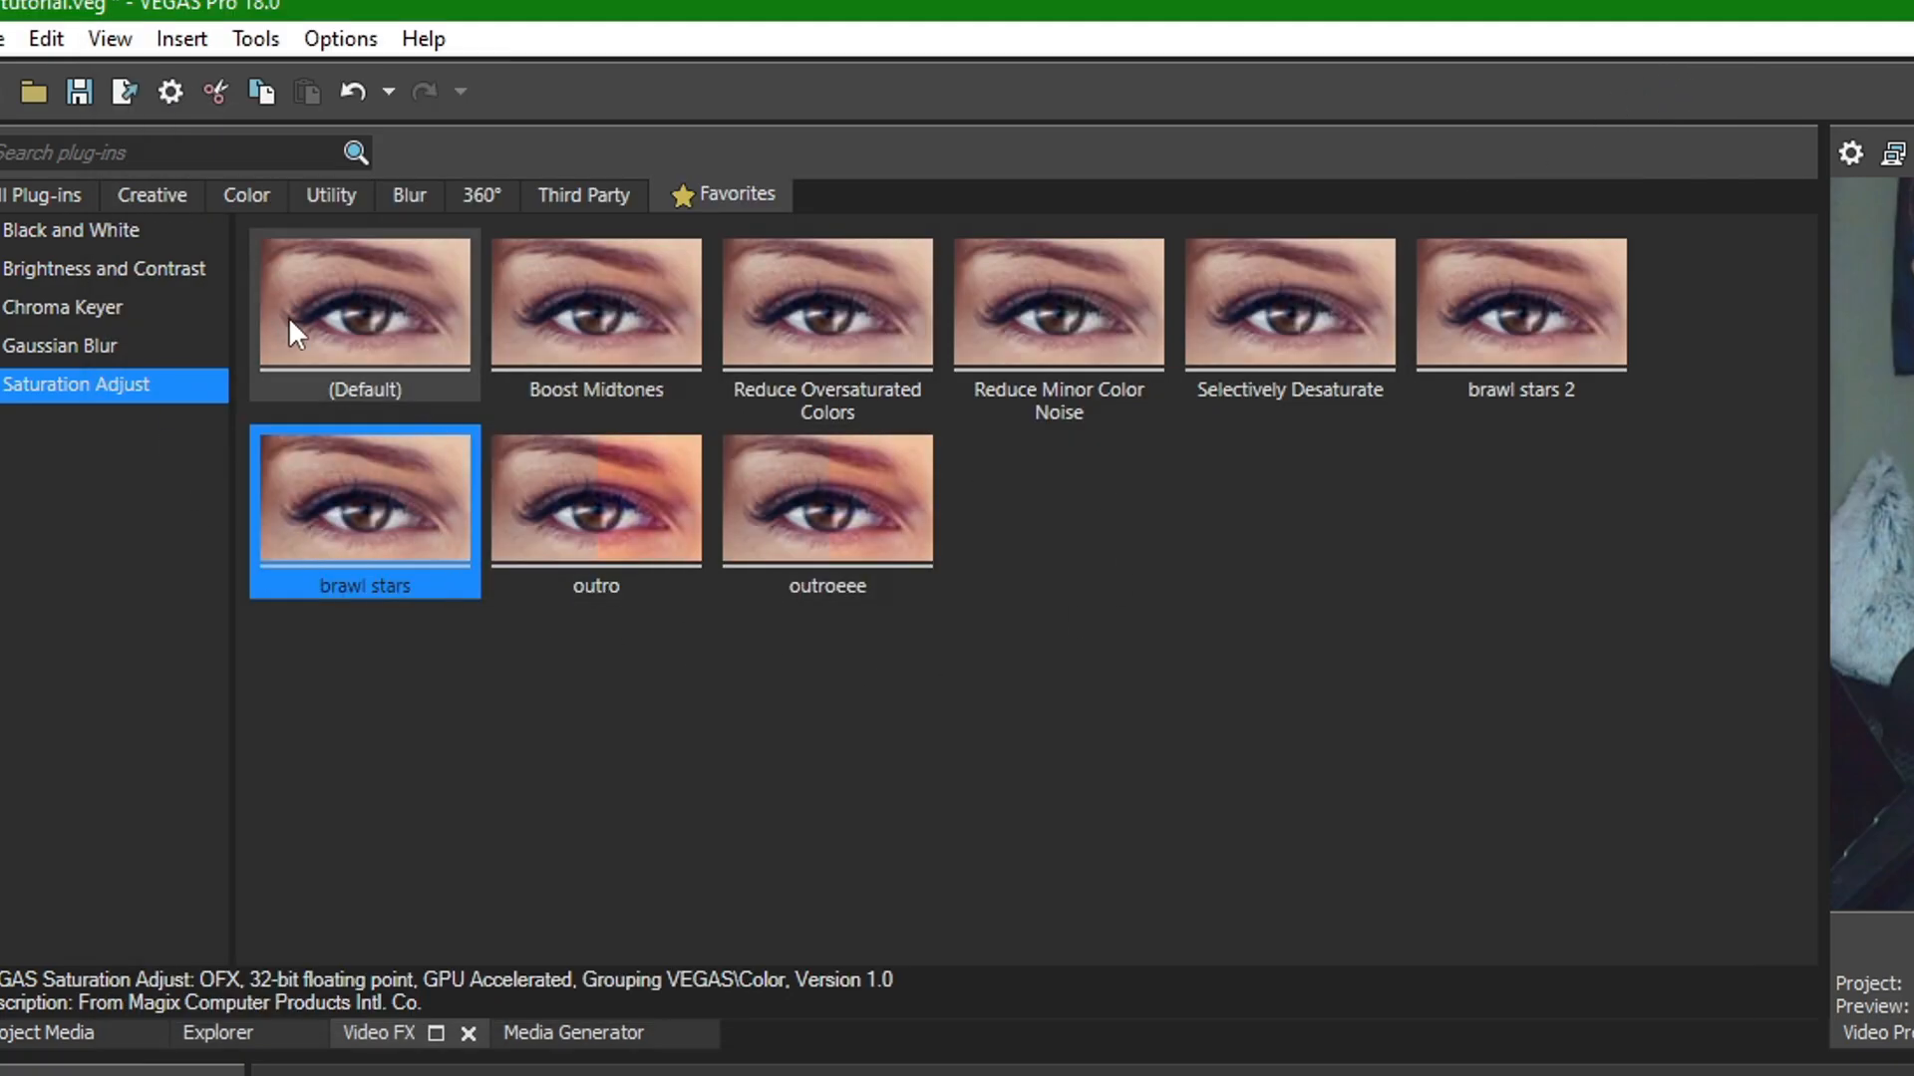
Reopen the Saturation Adjust settings, enter asdasdgagsdg as the preset name, and close them.
{"action": "left_click", "coordinate": [99, 392]}
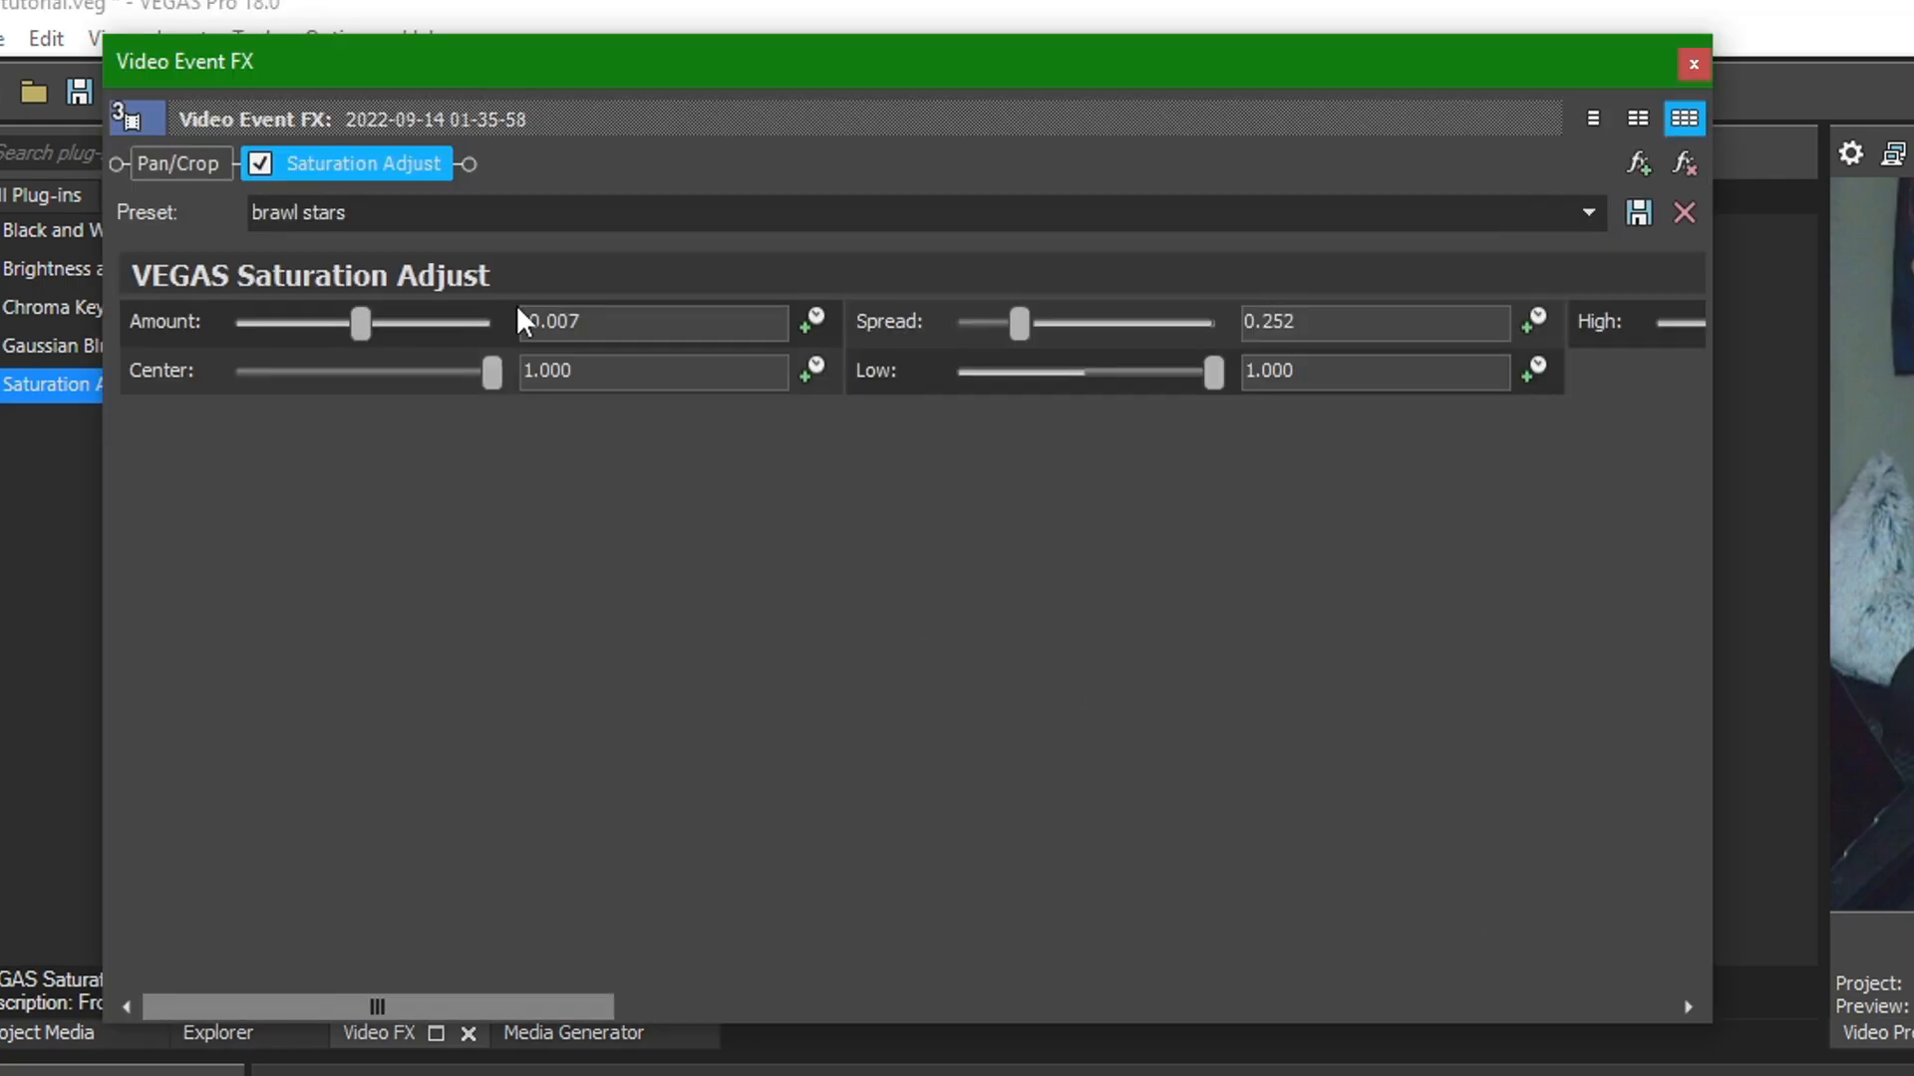
{"action": "left_click", "coordinate": [309, 212]}
{"action": "type", "text": "asdasdgagsdg"}
{"action": "left_click", "coordinate": [1693, 66]}
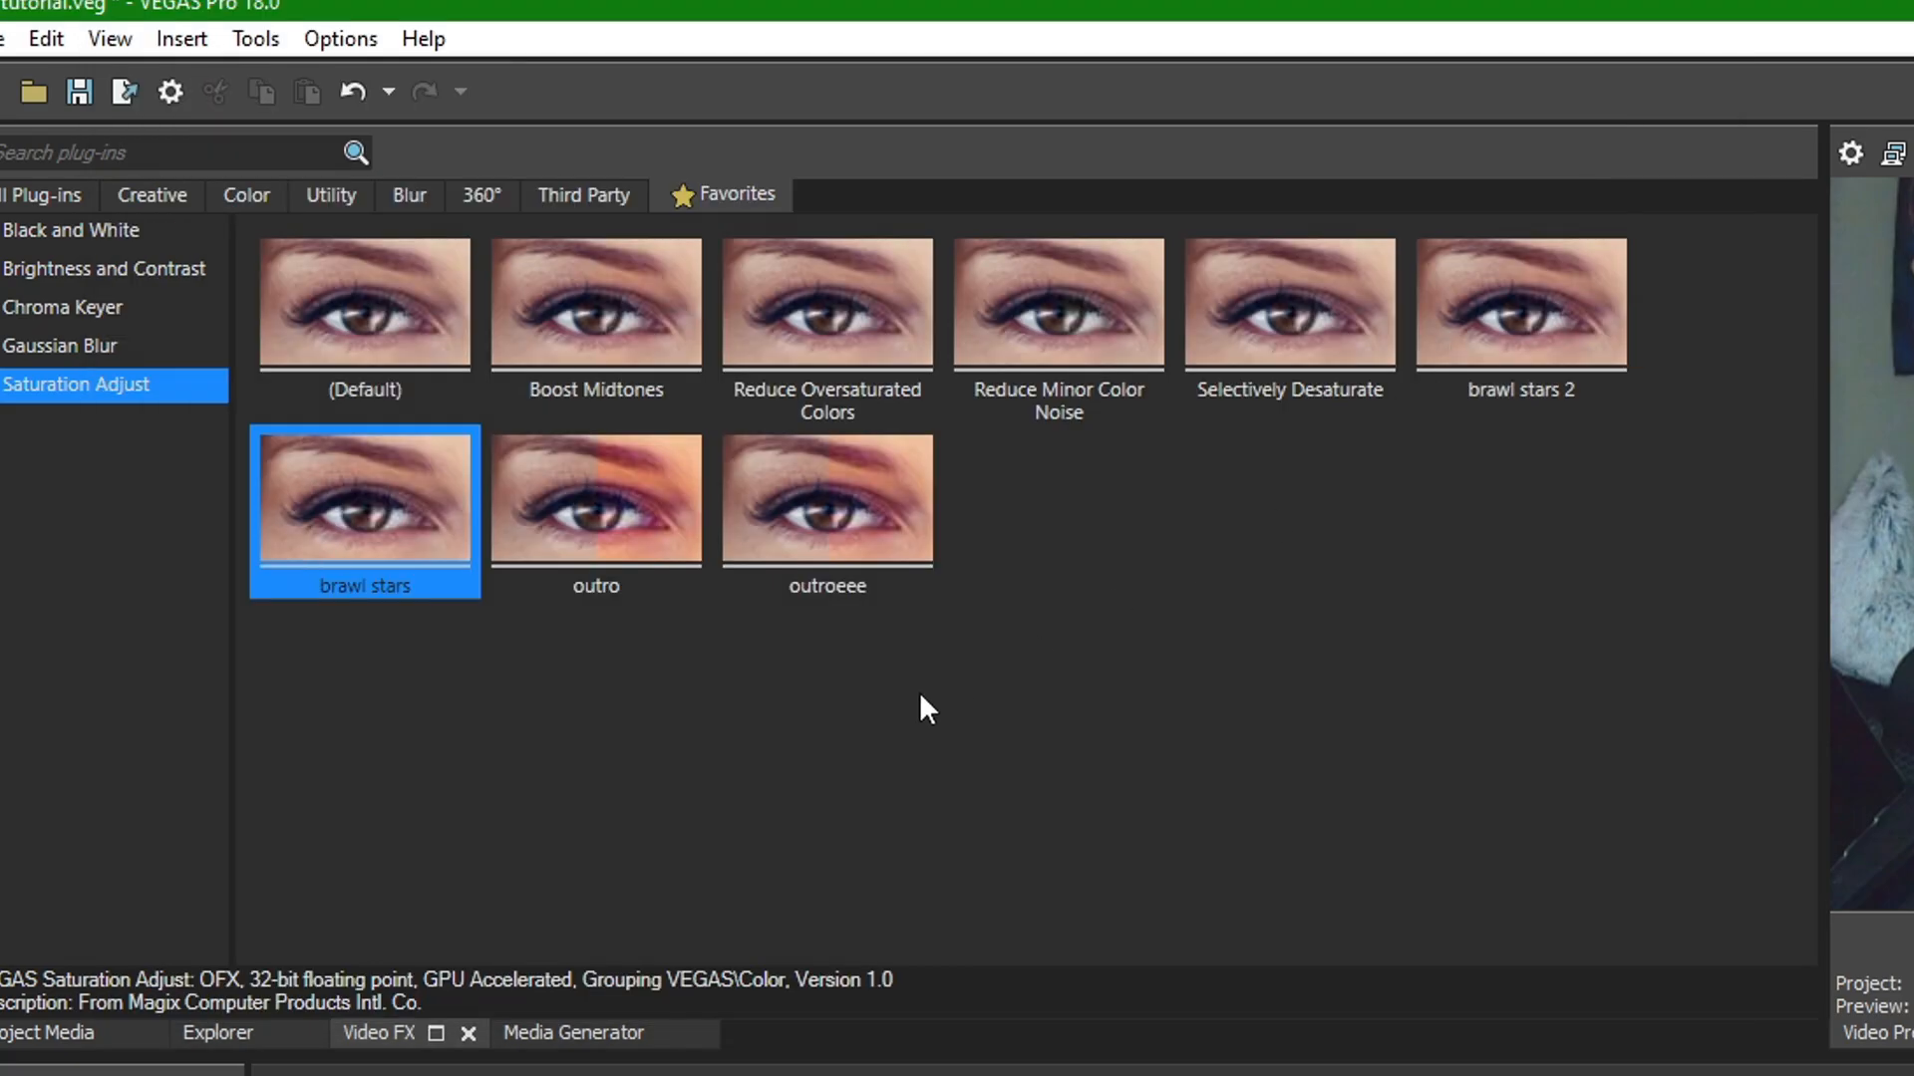
Add the Gaussian Blur effect with the Medium Blur preset to the clip at 00:00:23;16 and close its settings.
{"action": "left_click", "coordinate": [68, 345]}
{"action": "left_click", "coordinate": [78, 387]}
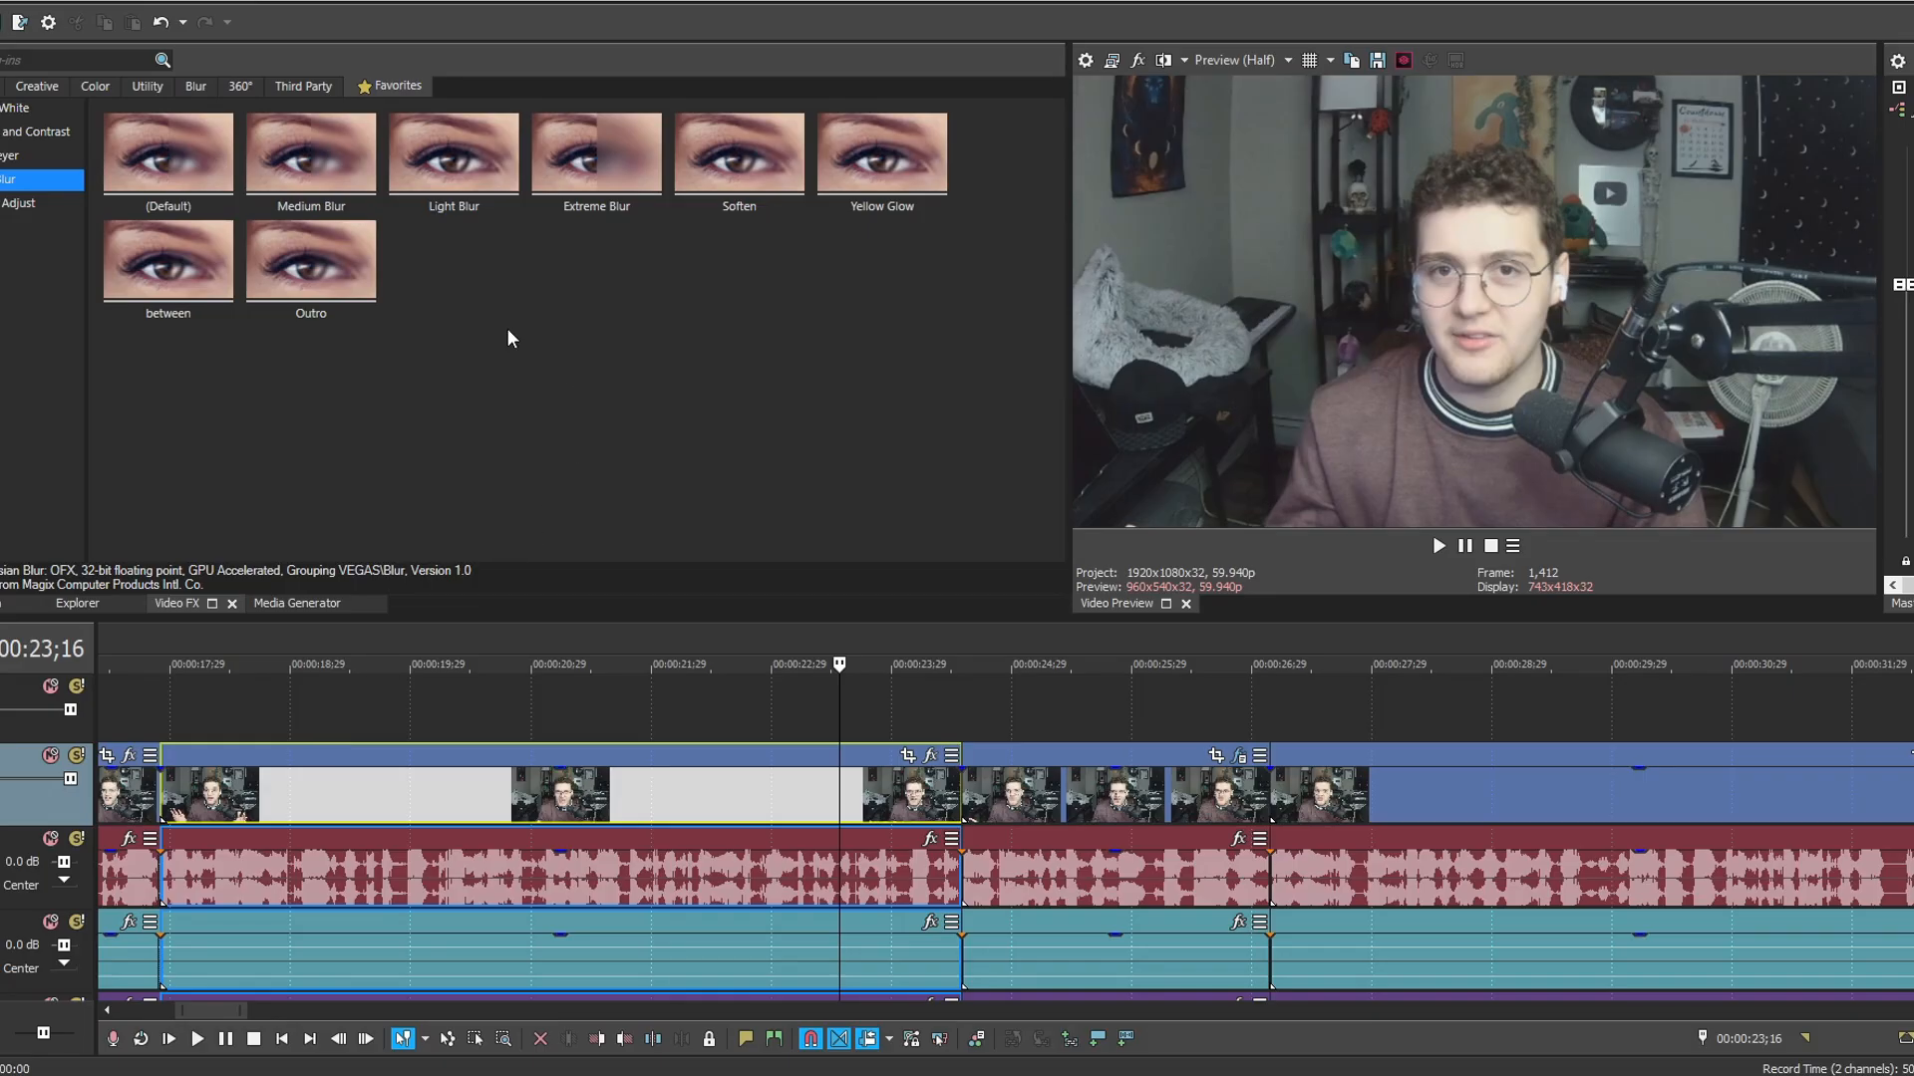
{"action": "left_click_drag", "start_coordinate": [299, 158], "coordinate": [606, 798]}
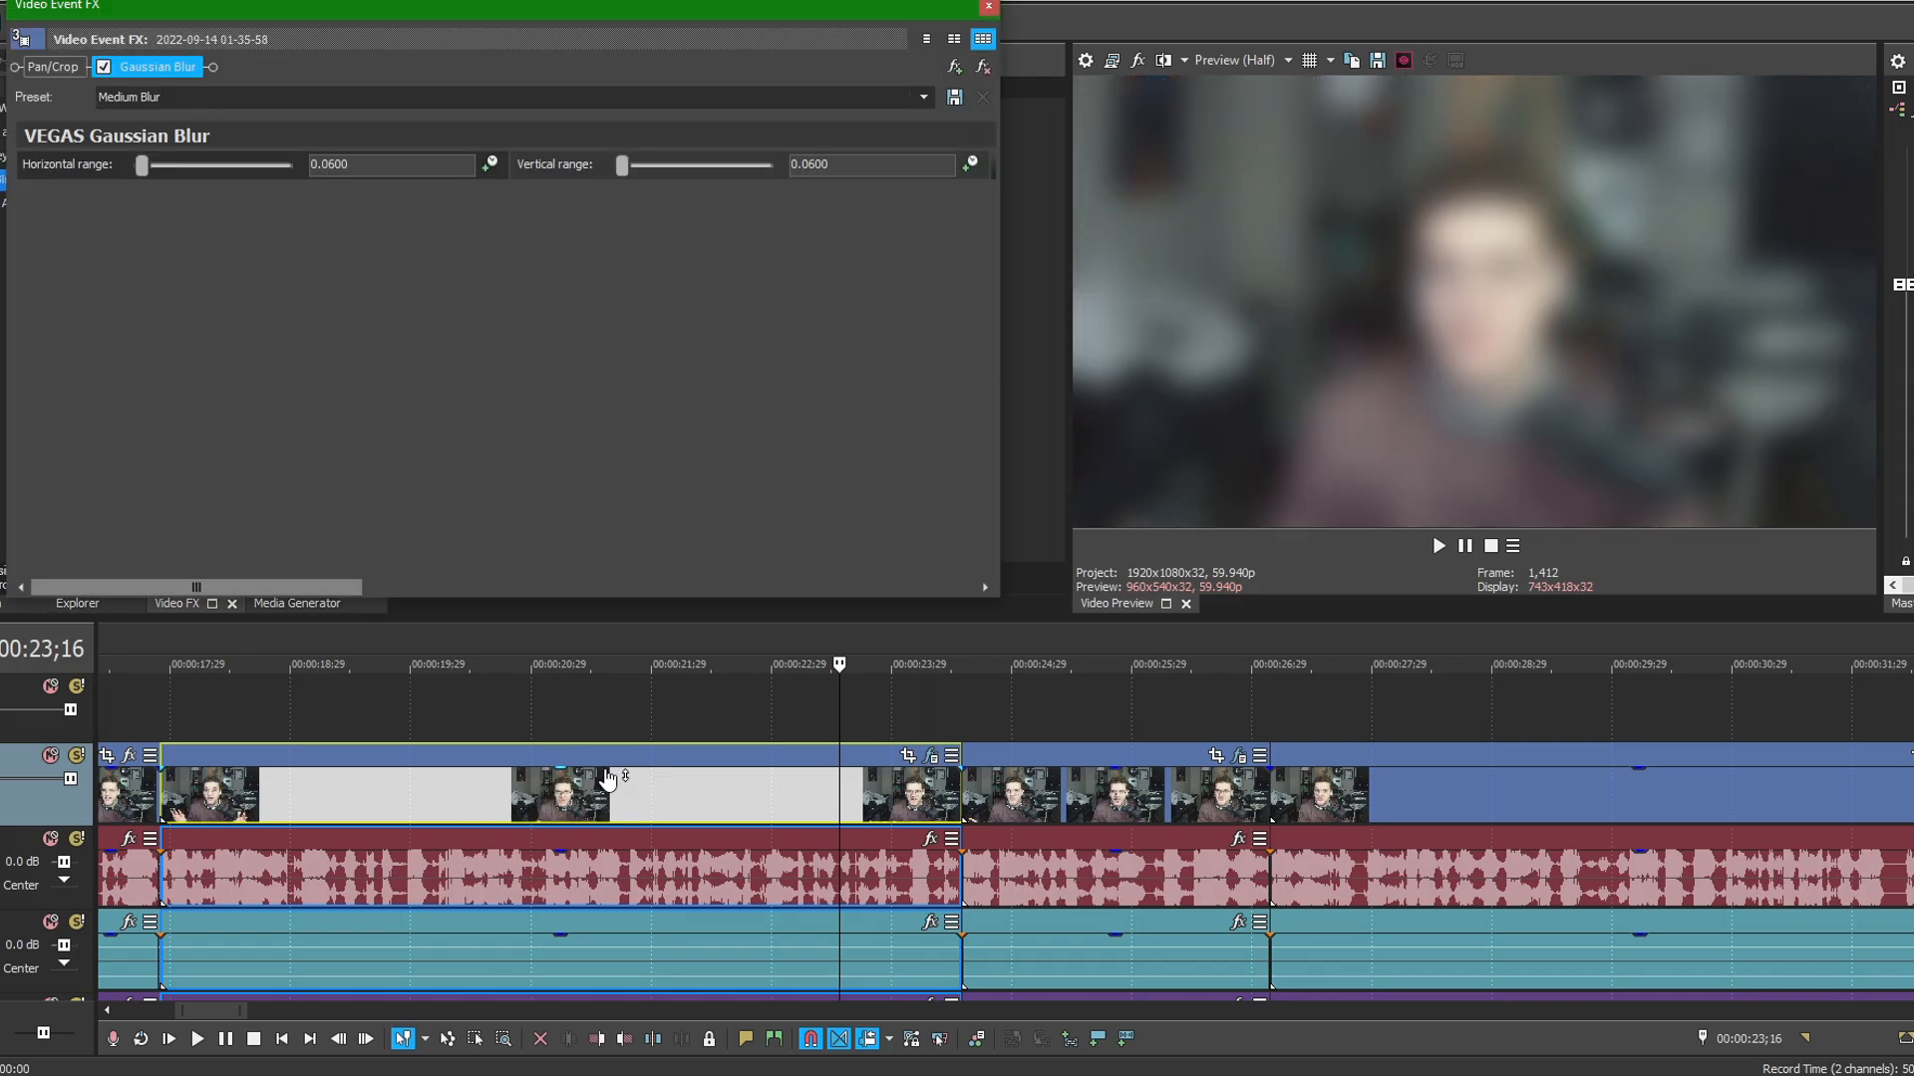
{"action": "left_click", "coordinate": [987, 7]}
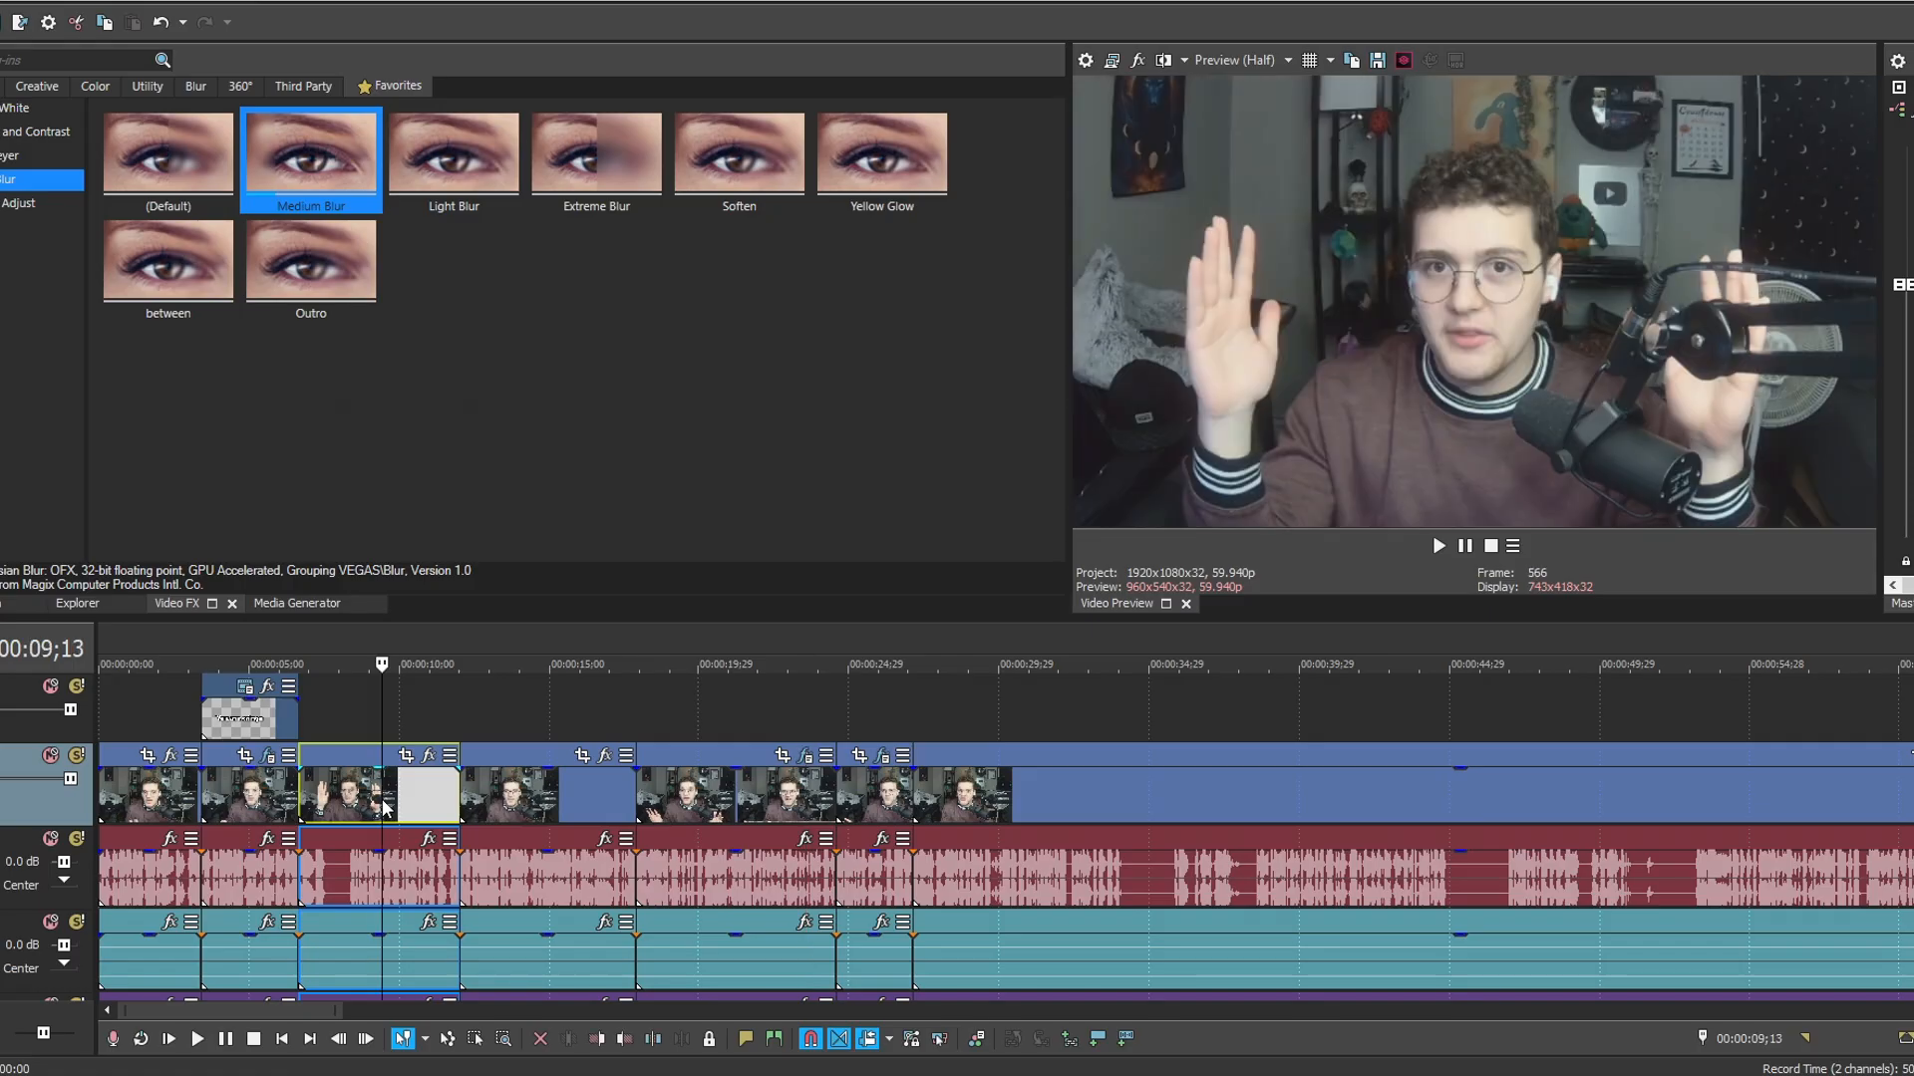
Add the Brightness and Contrast effect with the Very Dark preset to the clip at 00:00:08;10 and to the blurred clip.
{"action": "scroll", "coordinate": [498, 817], "scroll_direction": "up", "scroll_amount": 3}
{"action": "key", "text": "Up"}
{"action": "key", "text": "Up"}
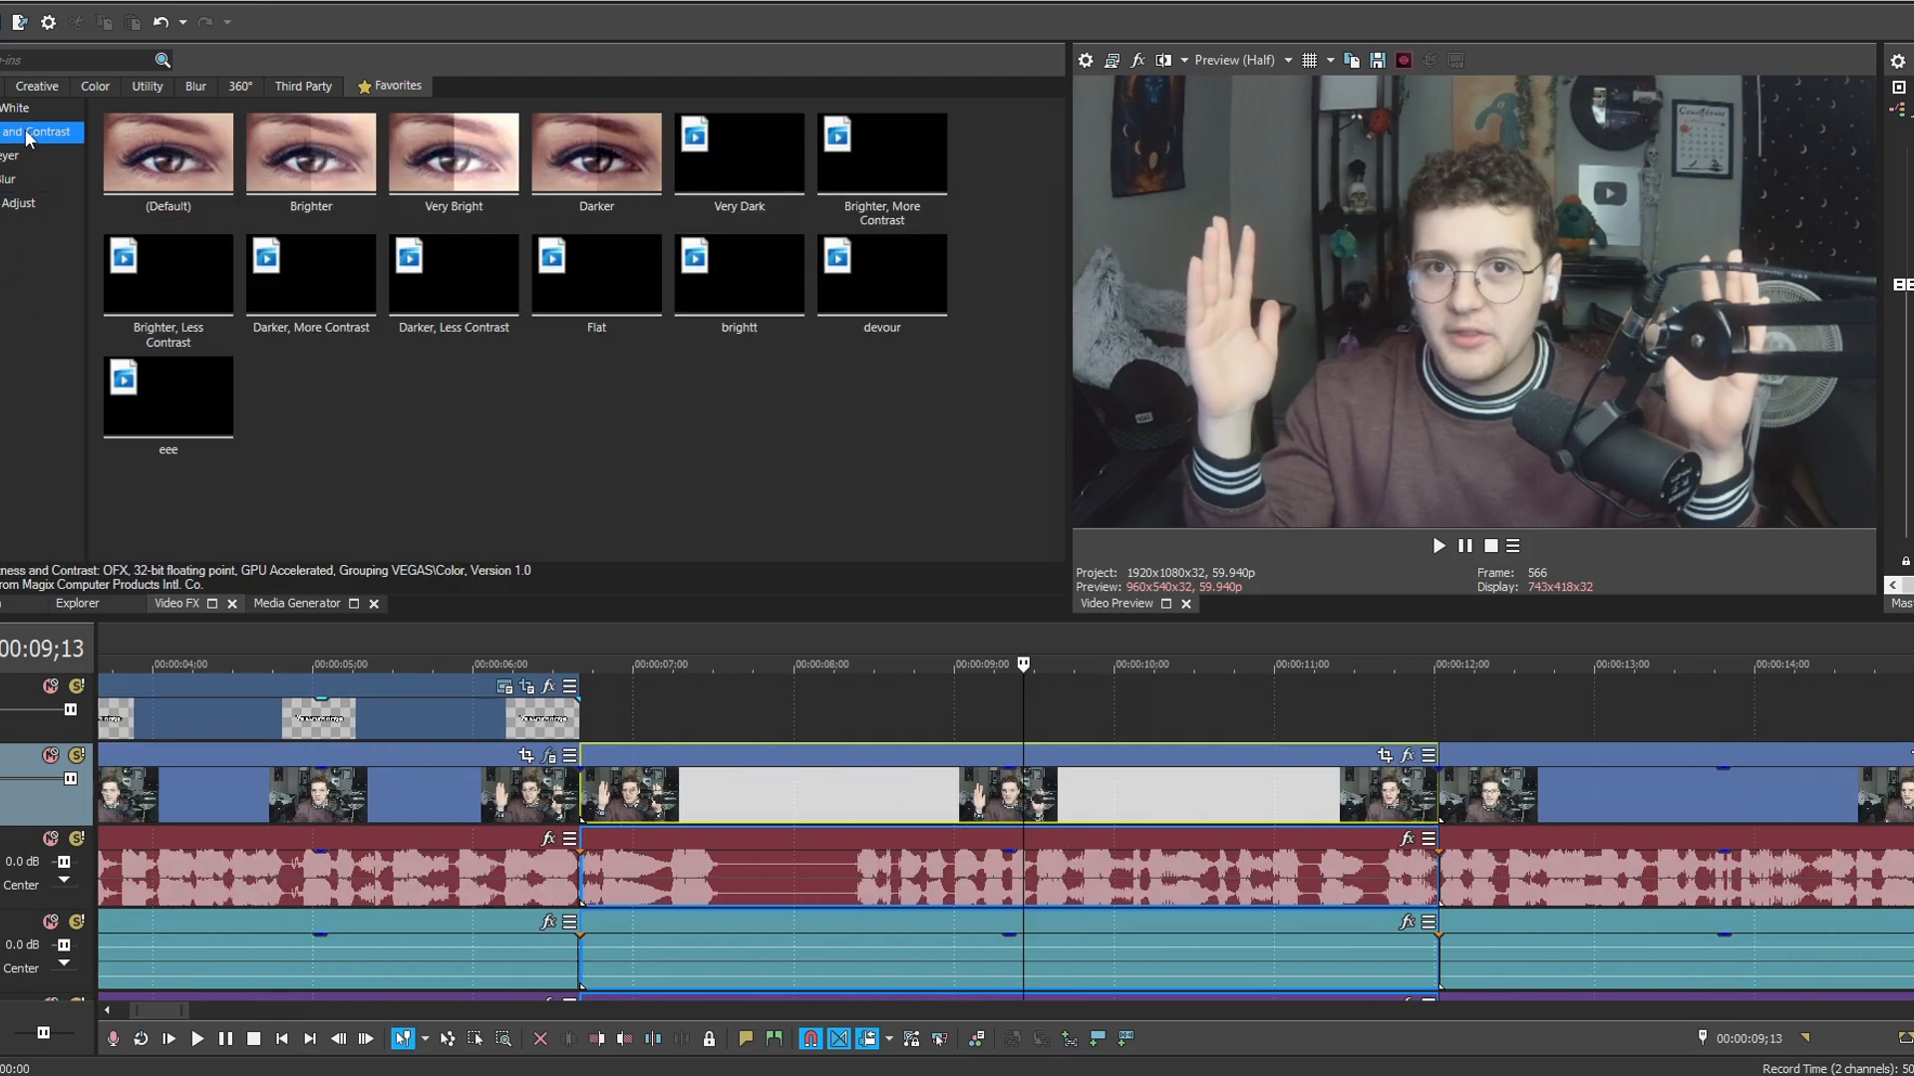
{"action": "left_click", "coordinate": [850, 787]}
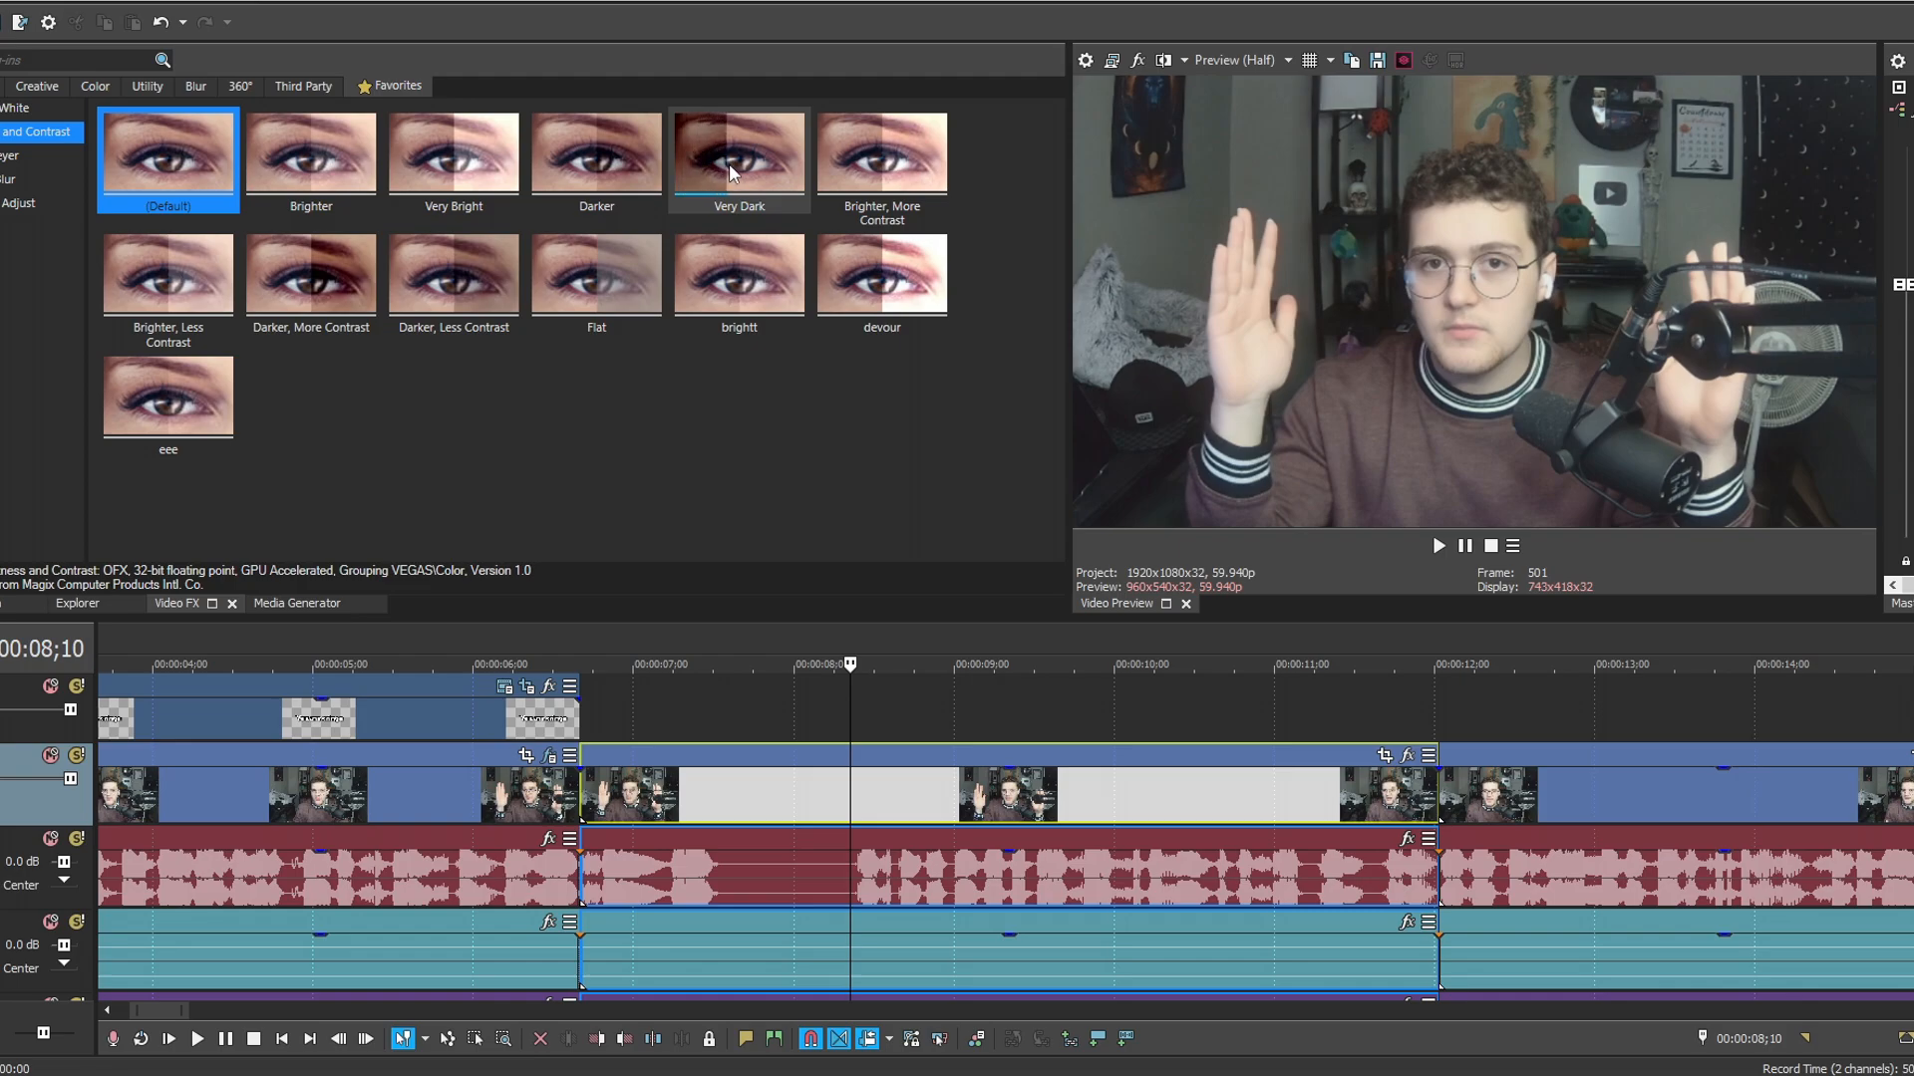
{"action": "left_click_drag", "start_coordinate": [743, 151], "coordinate": [1002, 795]}
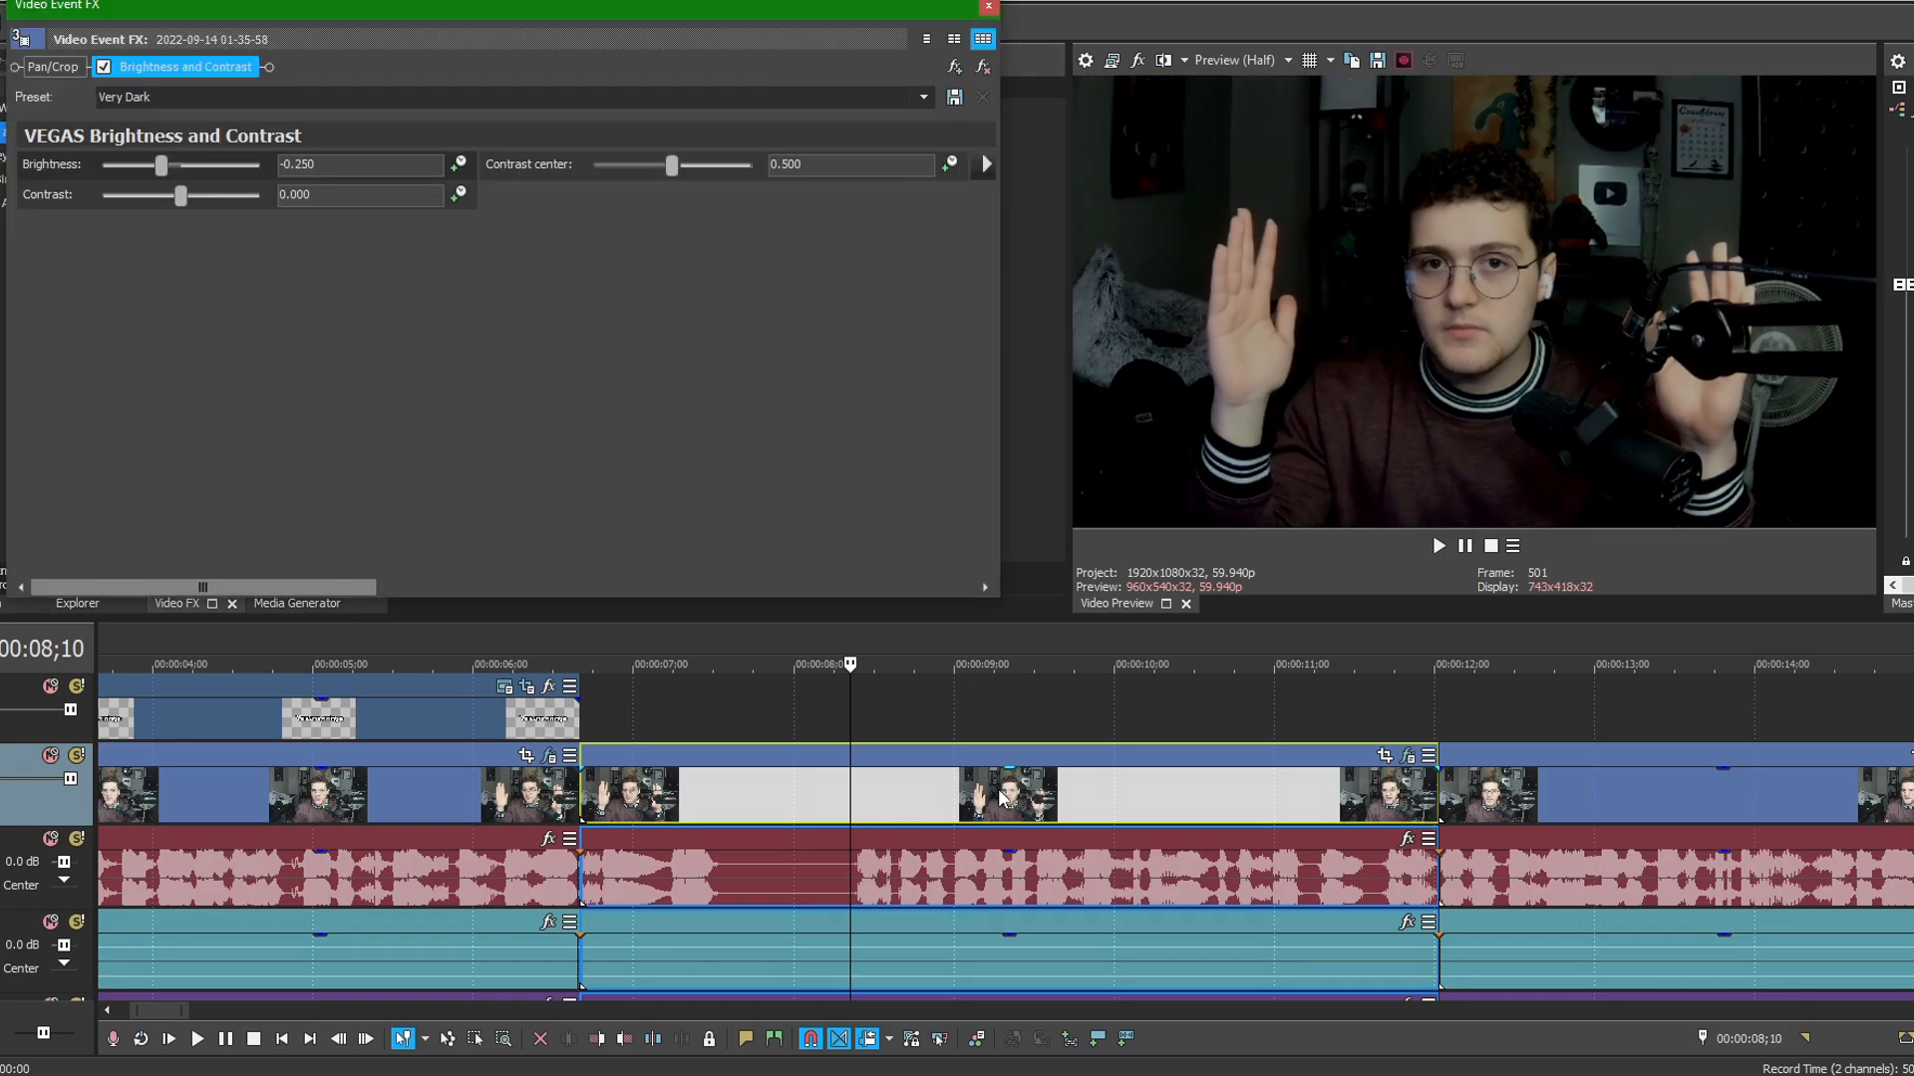
{"action": "left_click", "coordinate": [984, 6]}
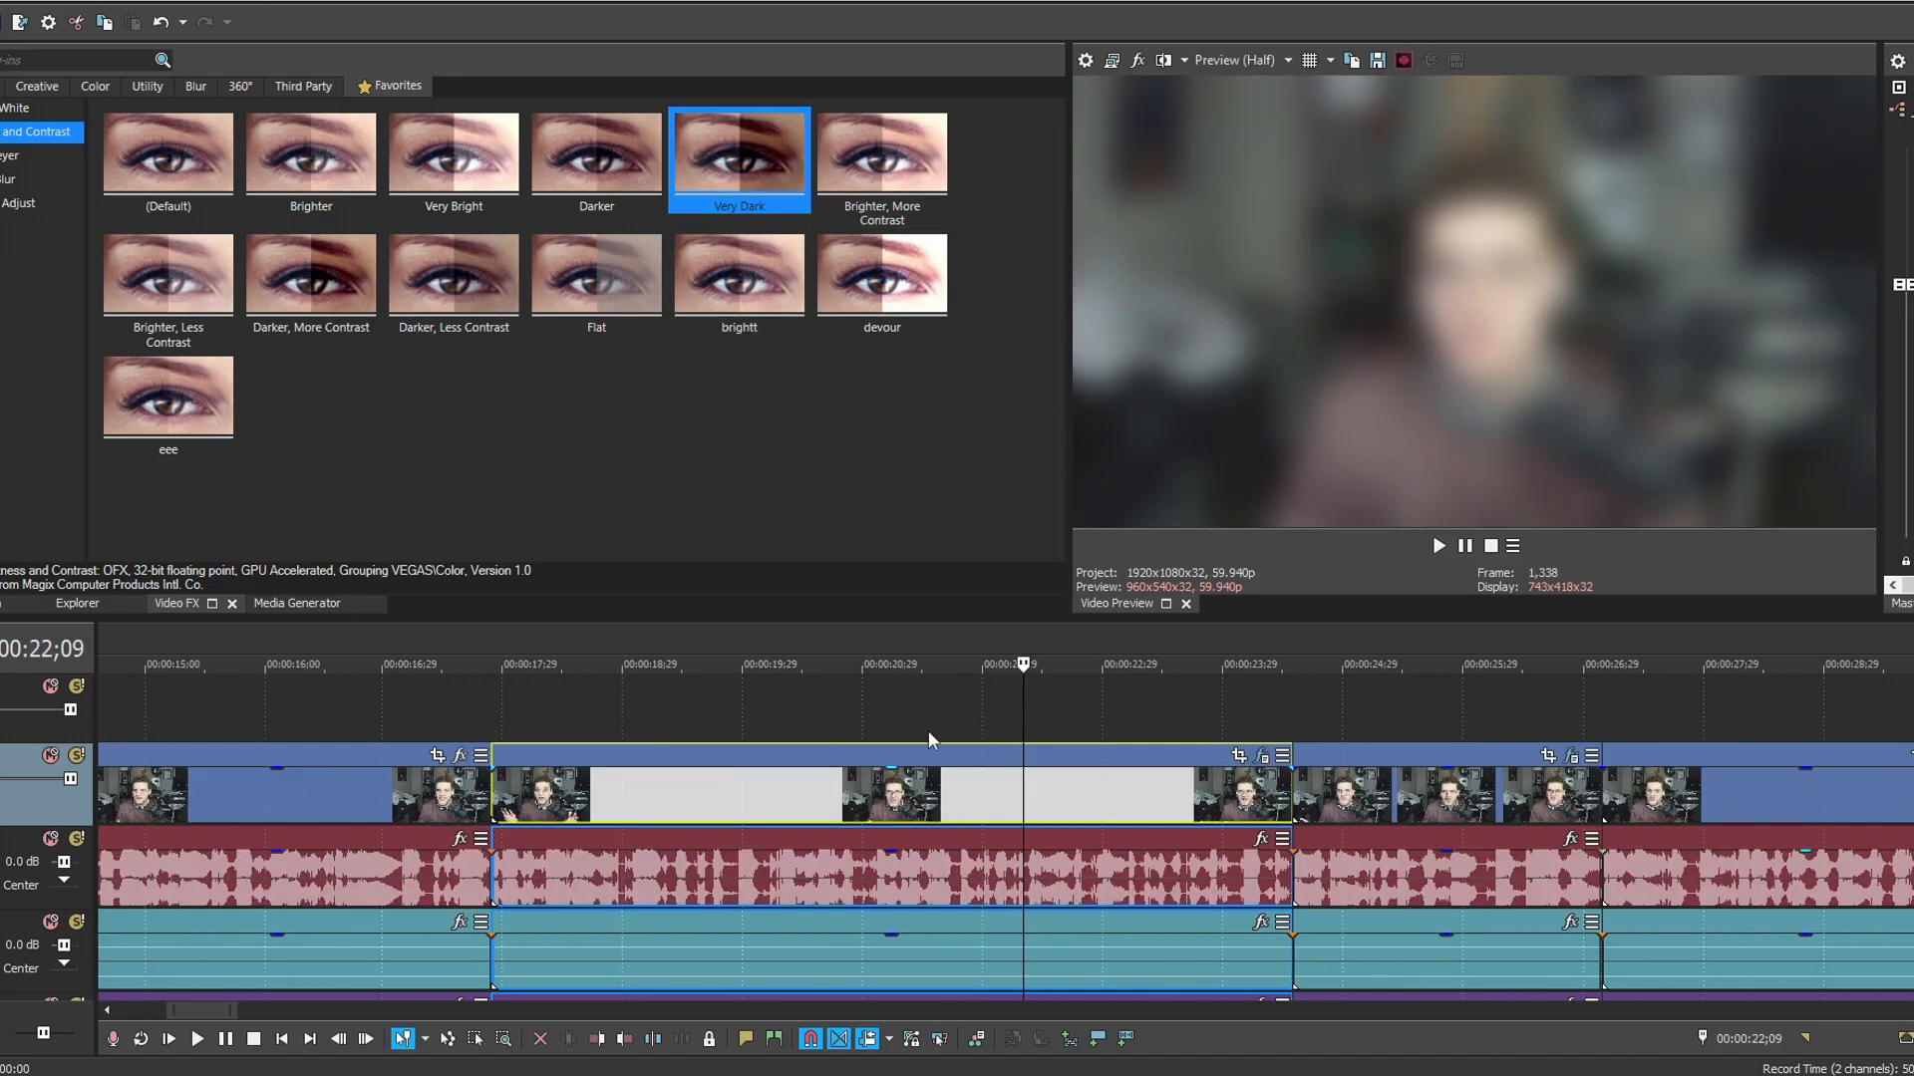
{"action": "left_click_drag", "start_coordinate": [769, 132], "coordinate": [885, 794]}
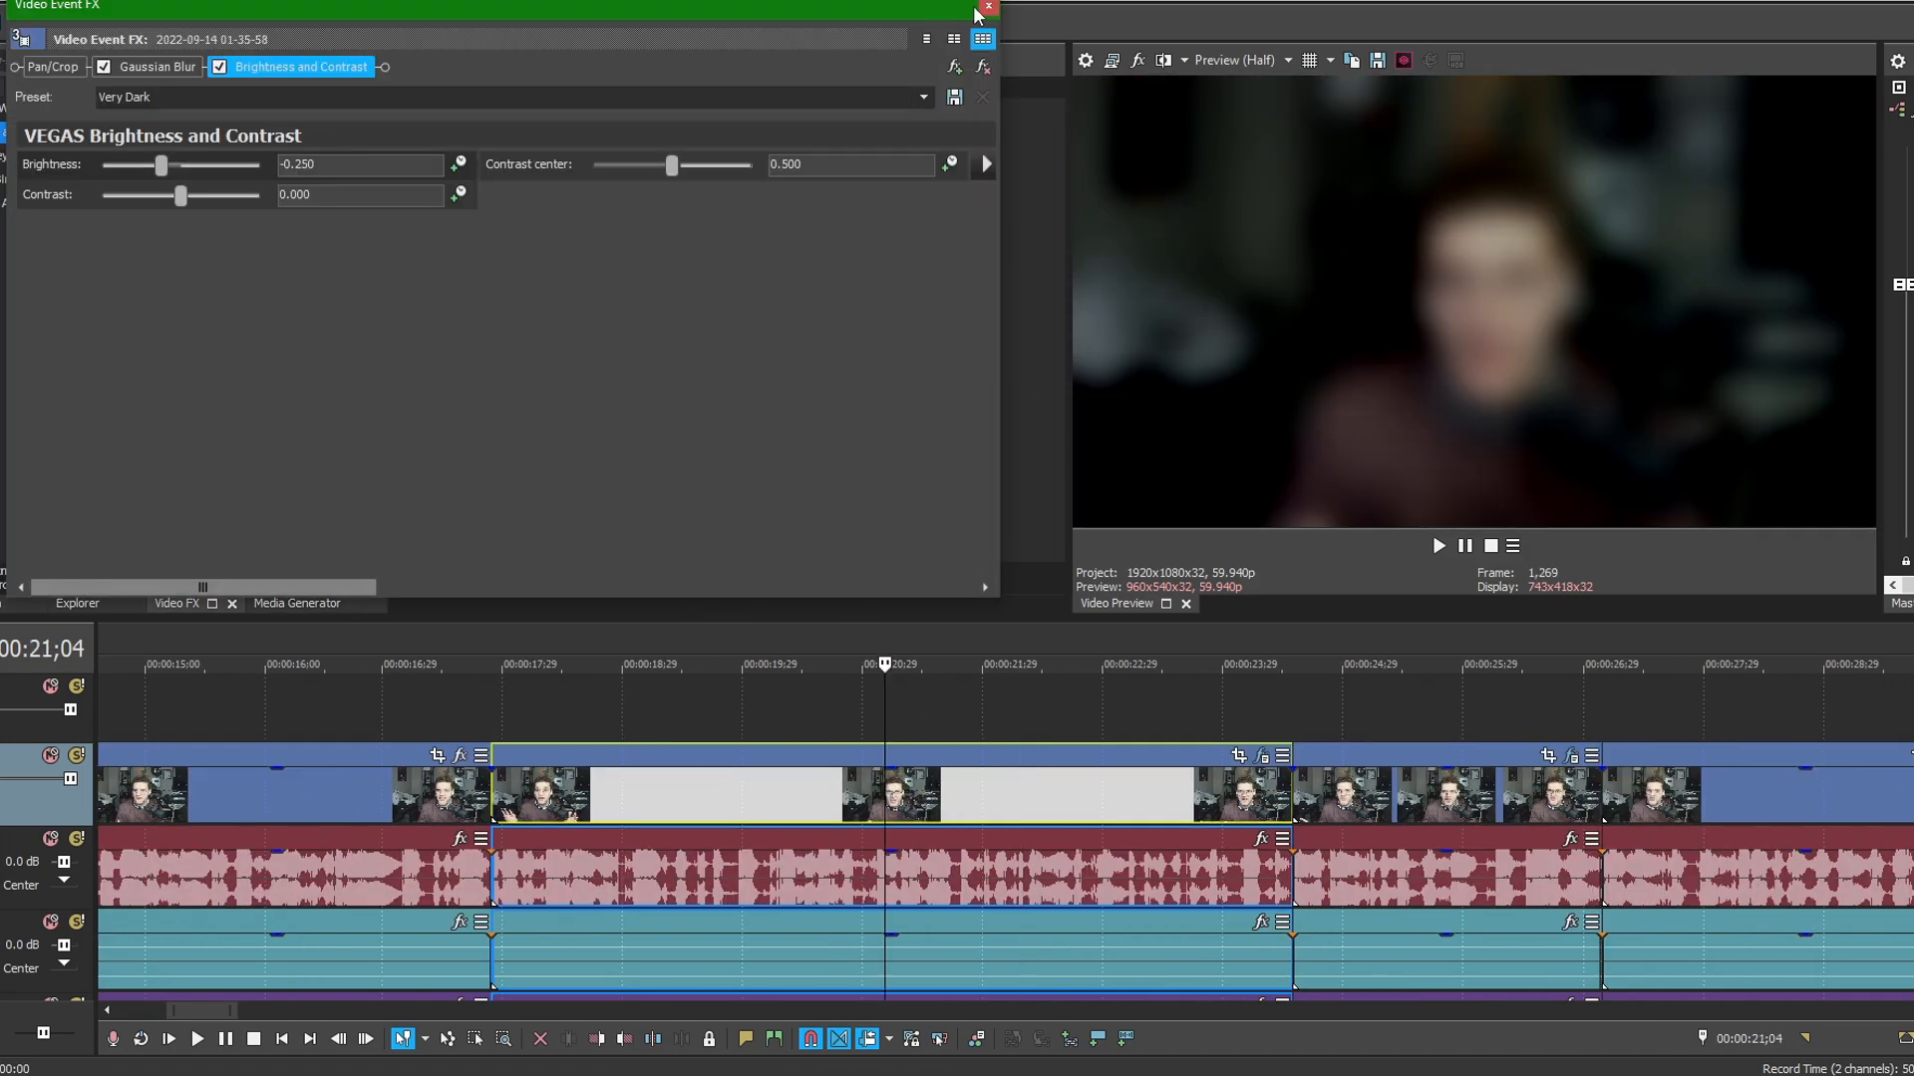
{"action": "left_click", "coordinate": [987, 6]}
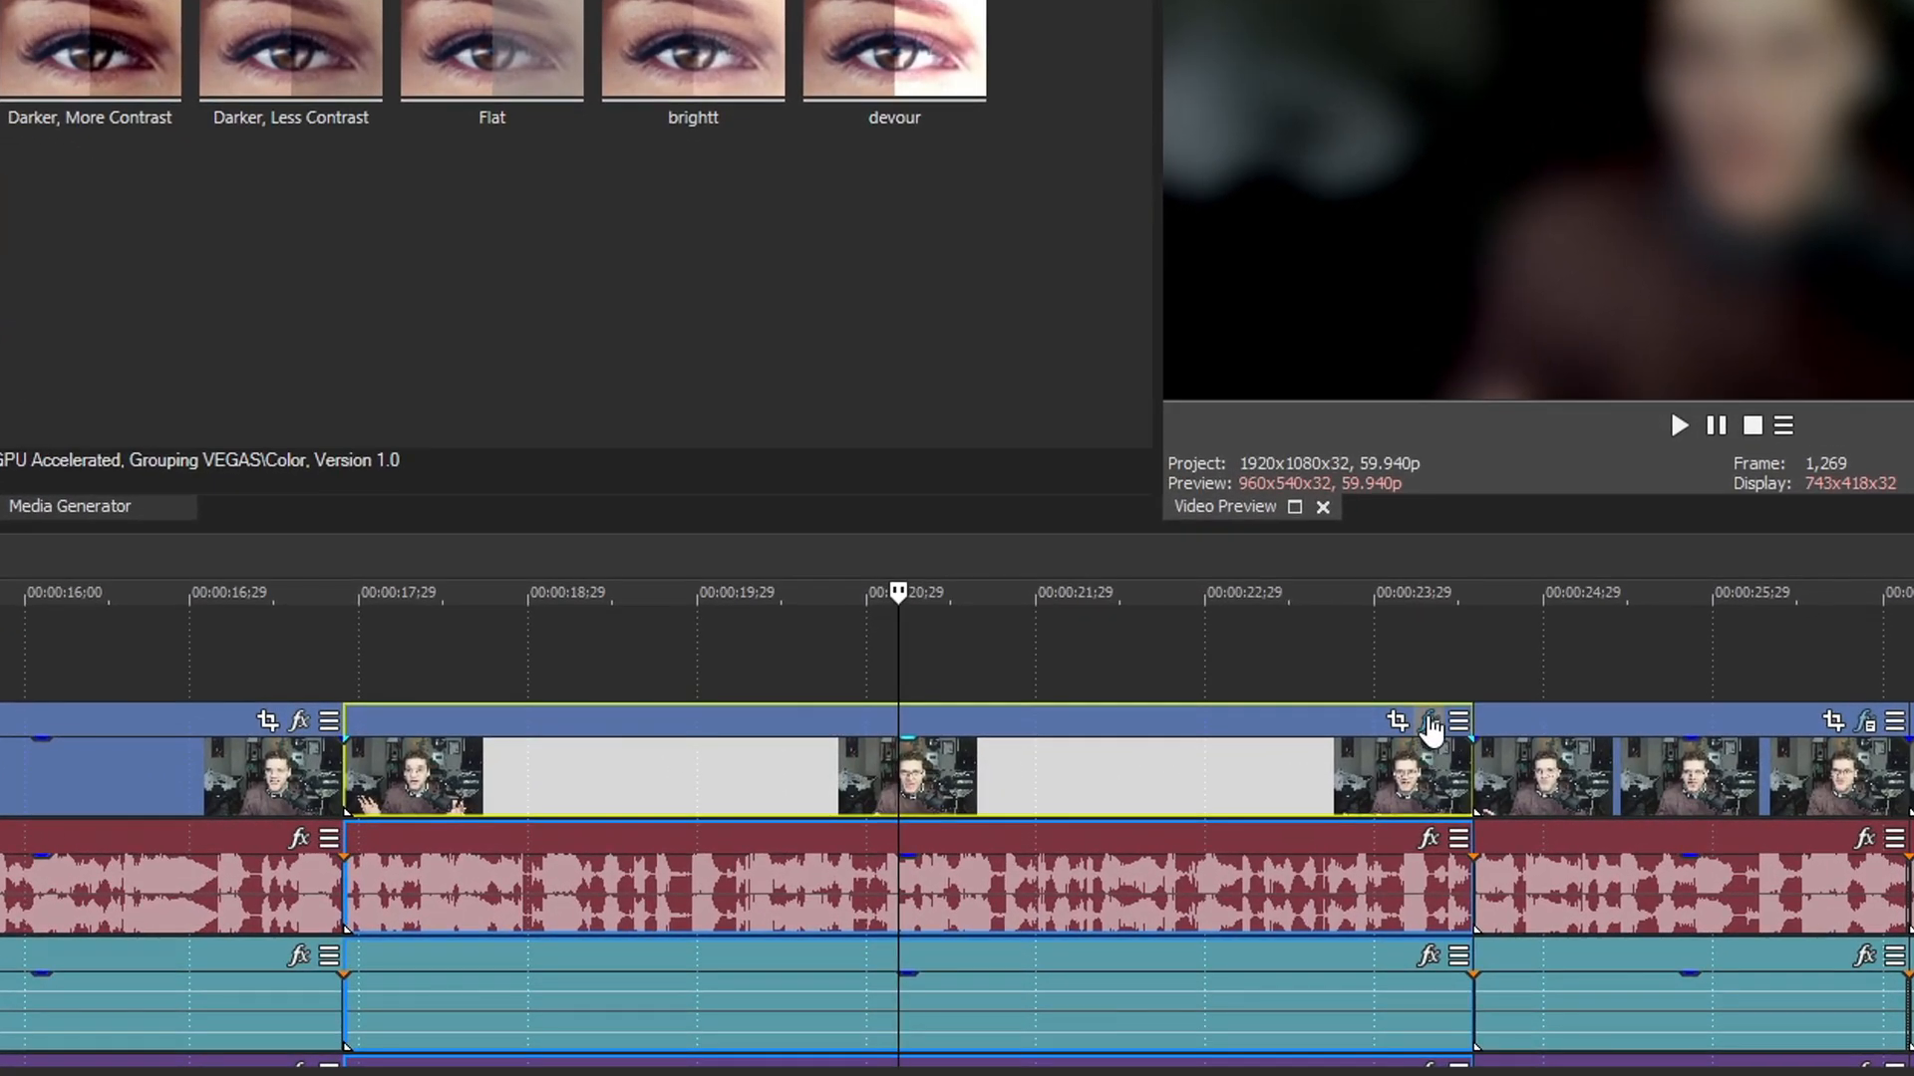
Reopen the blurred clip's effects, switch between the two, and disable both Brightness and Contrast and Gaussian Blur.
{"action": "left_click", "coordinate": [1431, 731]}
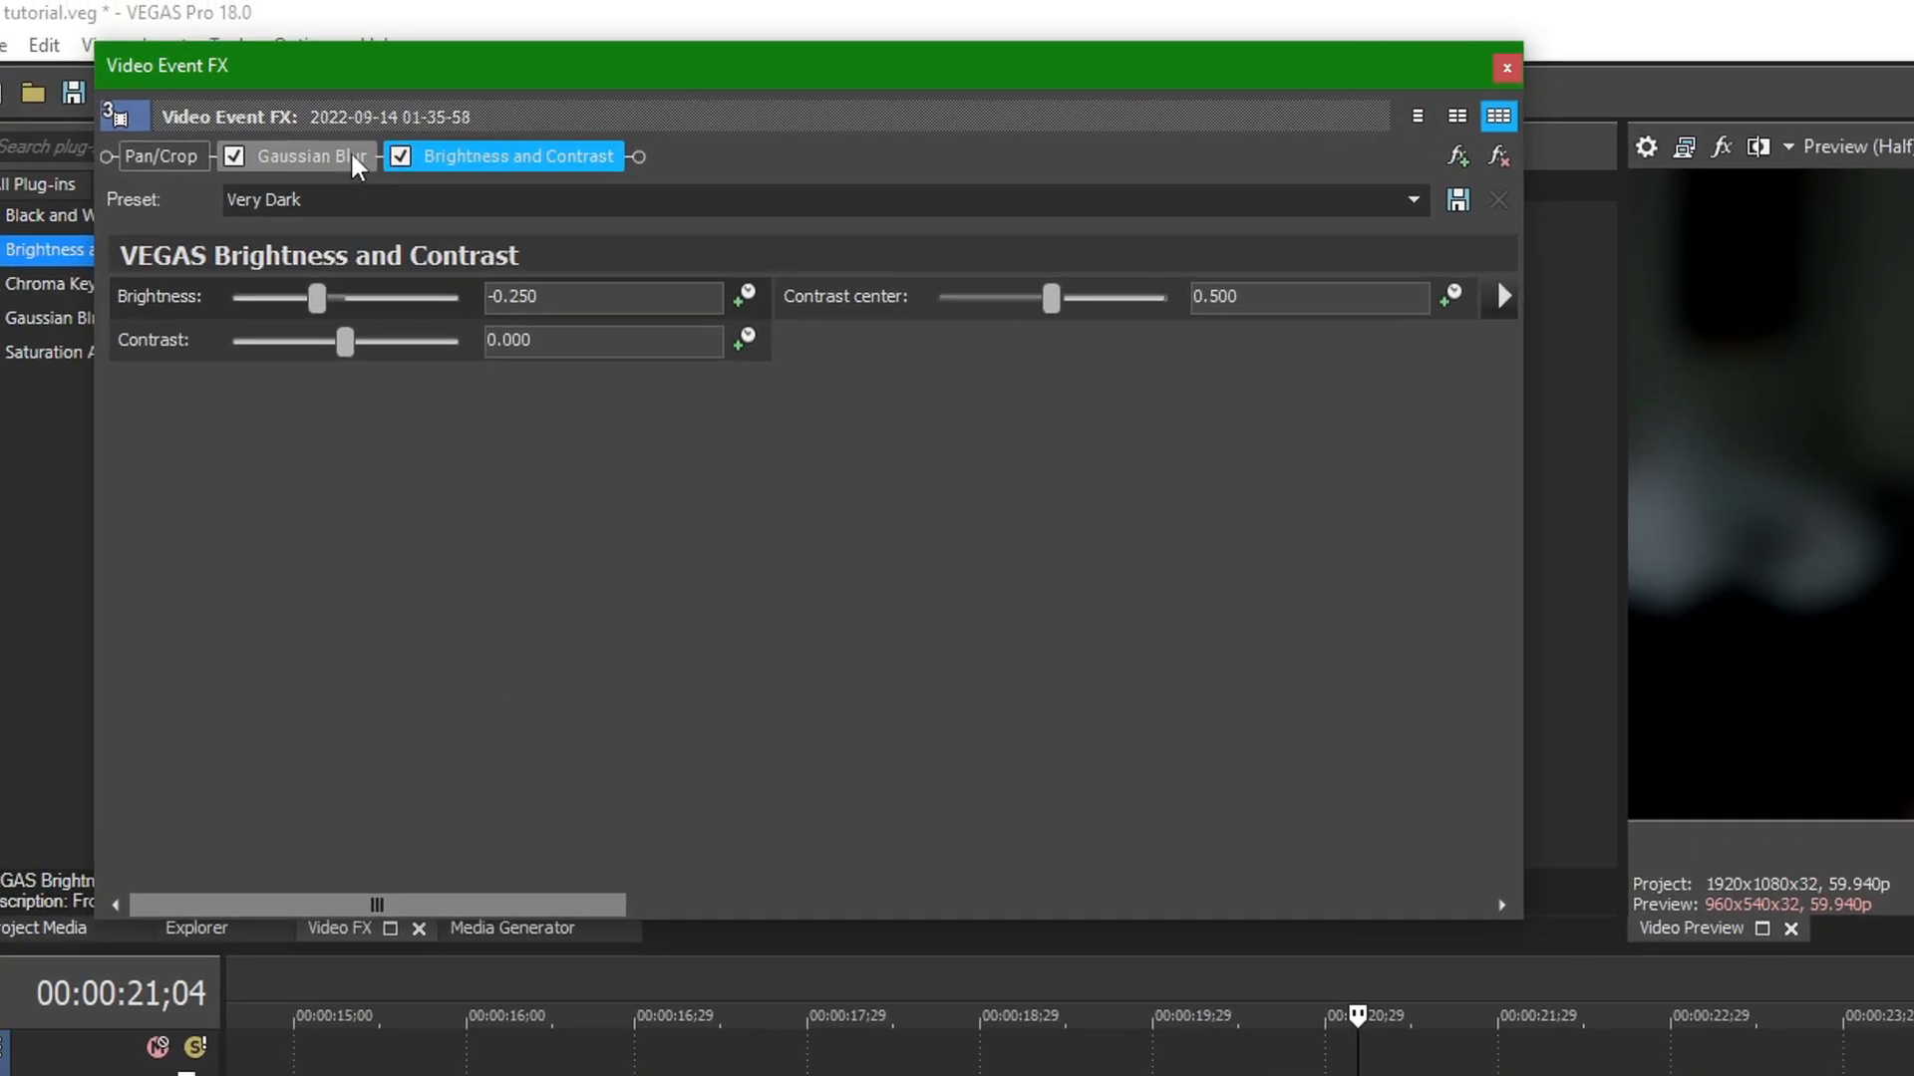
{"action": "left_click", "coordinate": [333, 155]}
{"action": "left_click", "coordinate": [494, 157]}
{"action": "left_click", "coordinate": [337, 159]}
{"action": "left_click", "coordinate": [411, 159]}
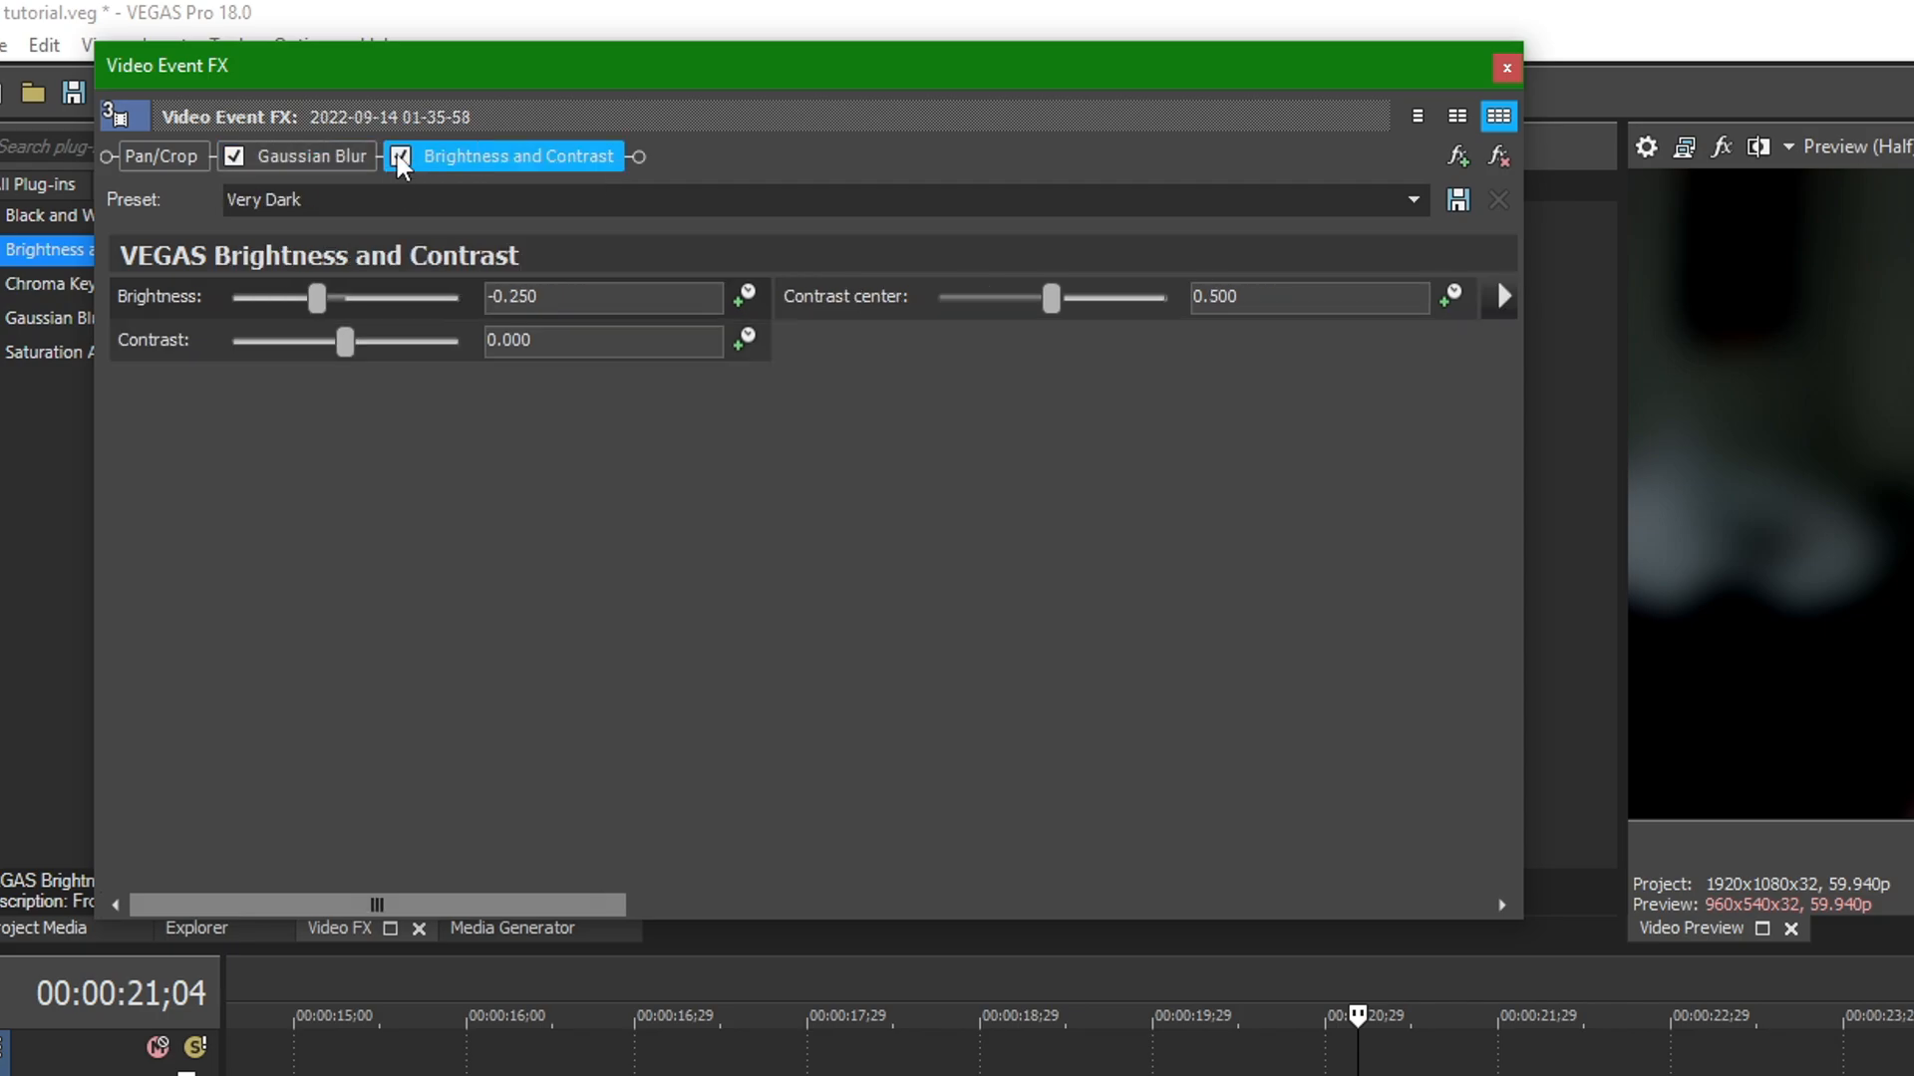
{"action": "left_click", "coordinate": [400, 157]}
{"action": "left_click", "coordinate": [233, 158]}
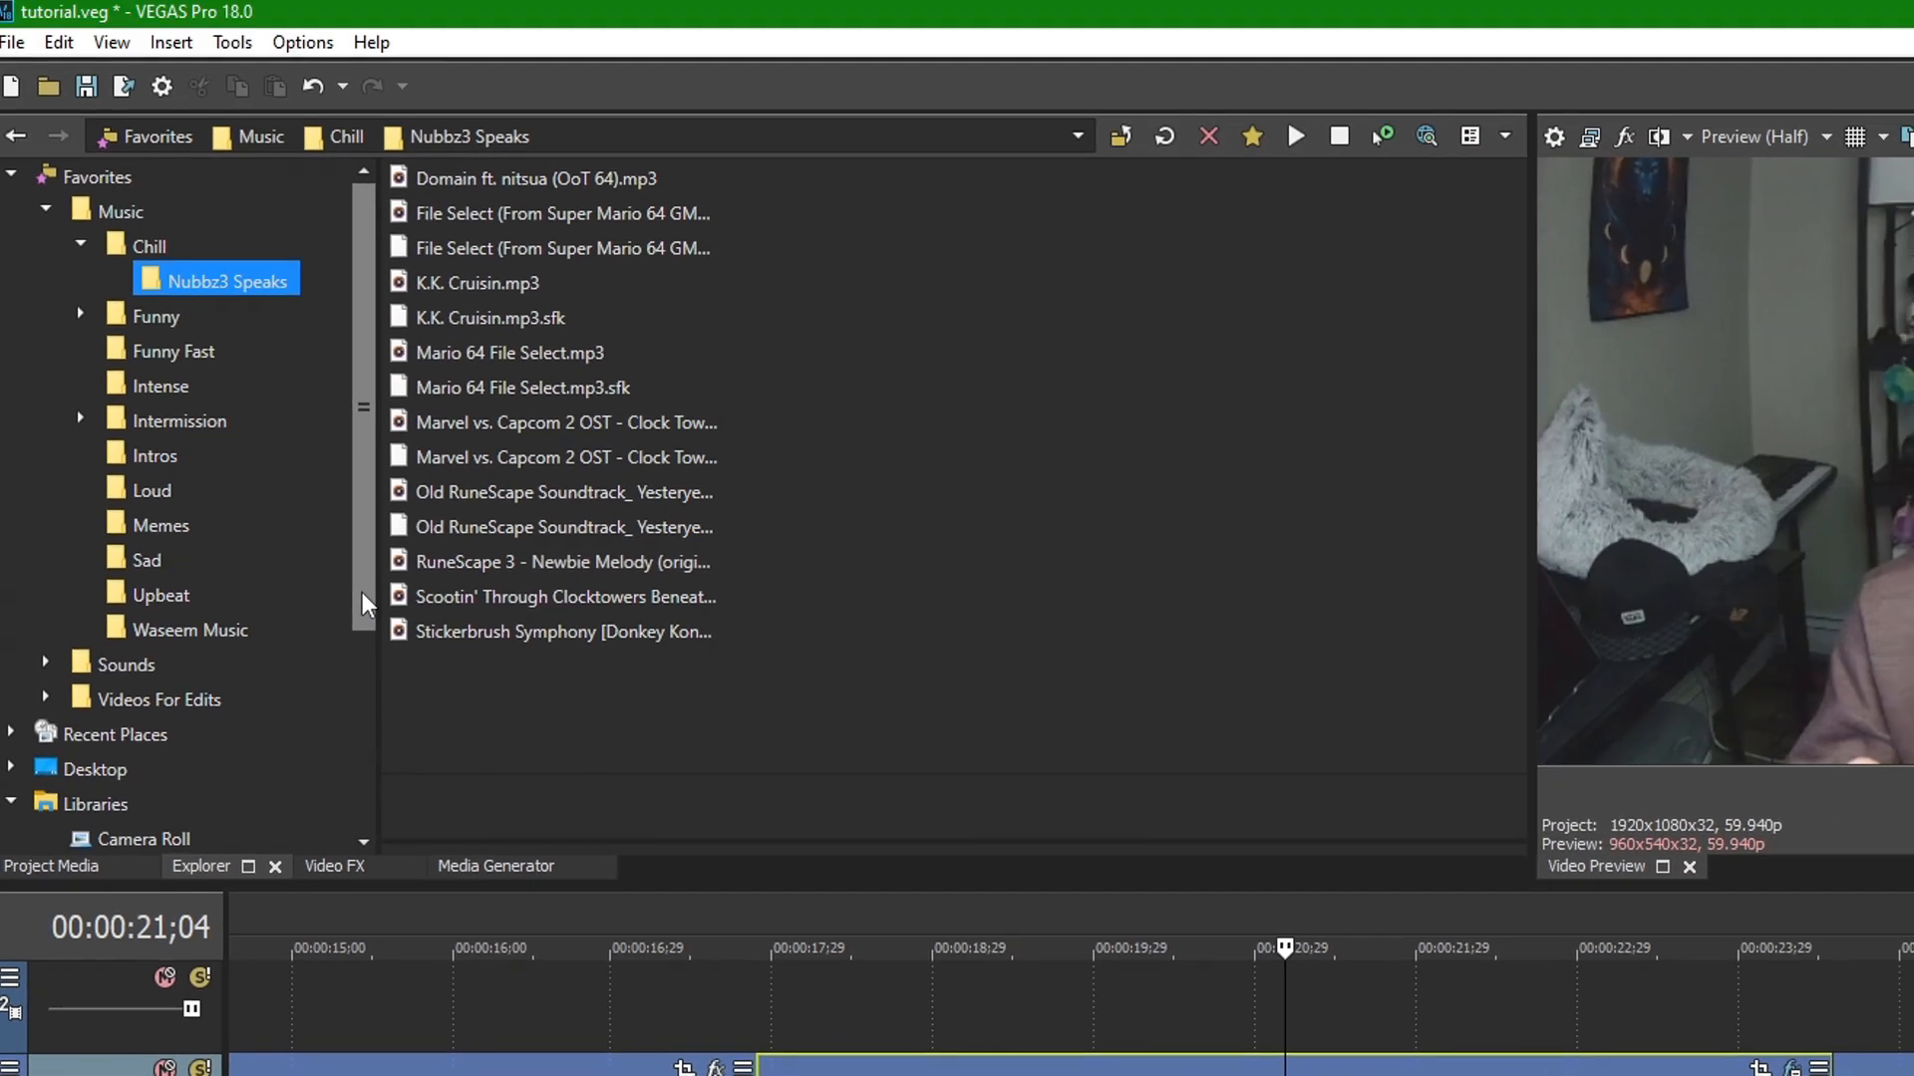
Find the Music folder inside the Videos library and add it to the Explorer favorites.
{"action": "left_click_drag", "start_coordinate": [473, 427], "coordinate": [455, 686]}
{"action": "left_click_drag", "start_coordinate": [349, 789], "coordinate": [350, 762]}
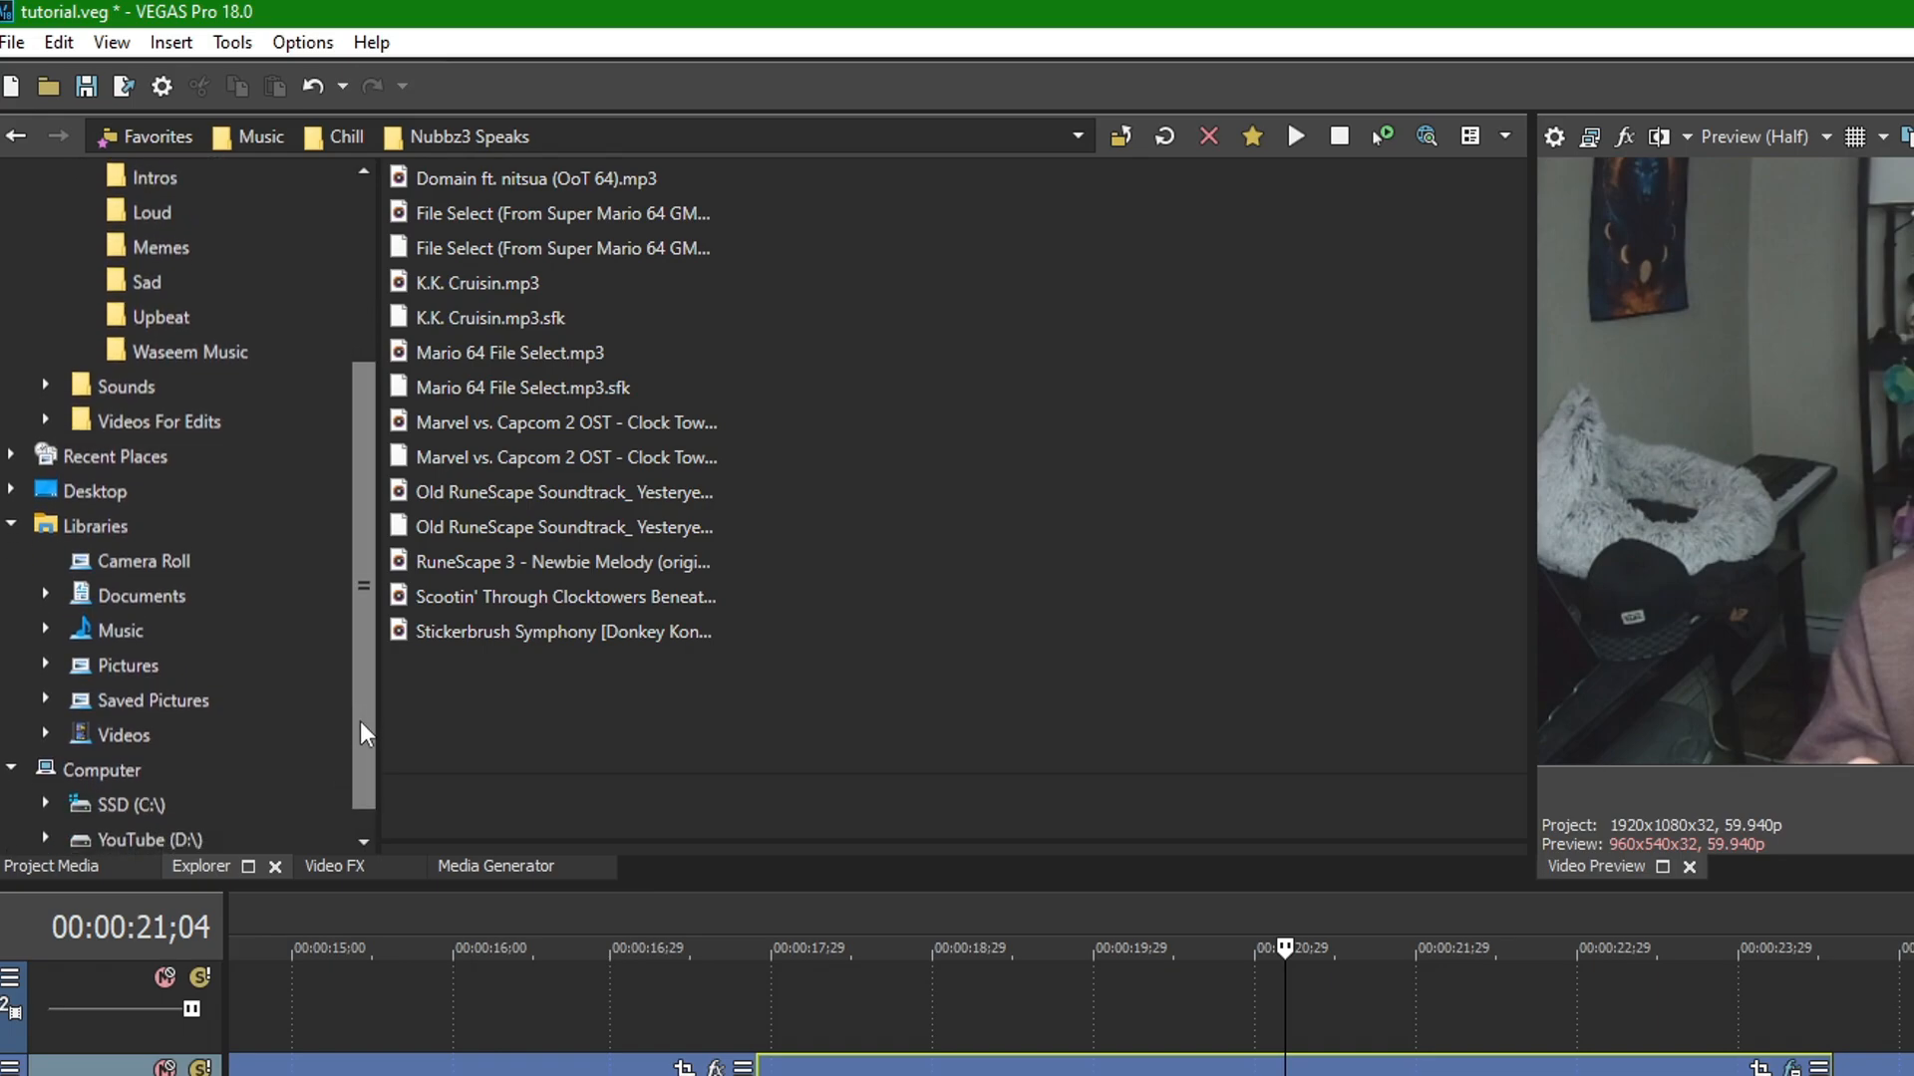
{"action": "scroll", "coordinate": [39, 698], "scroll_direction": "up", "scroll_amount": 2}
{"action": "left_click_drag", "start_coordinate": [349, 533], "coordinate": [364, 758]}
{"action": "left_click", "coordinate": [78, 618]}
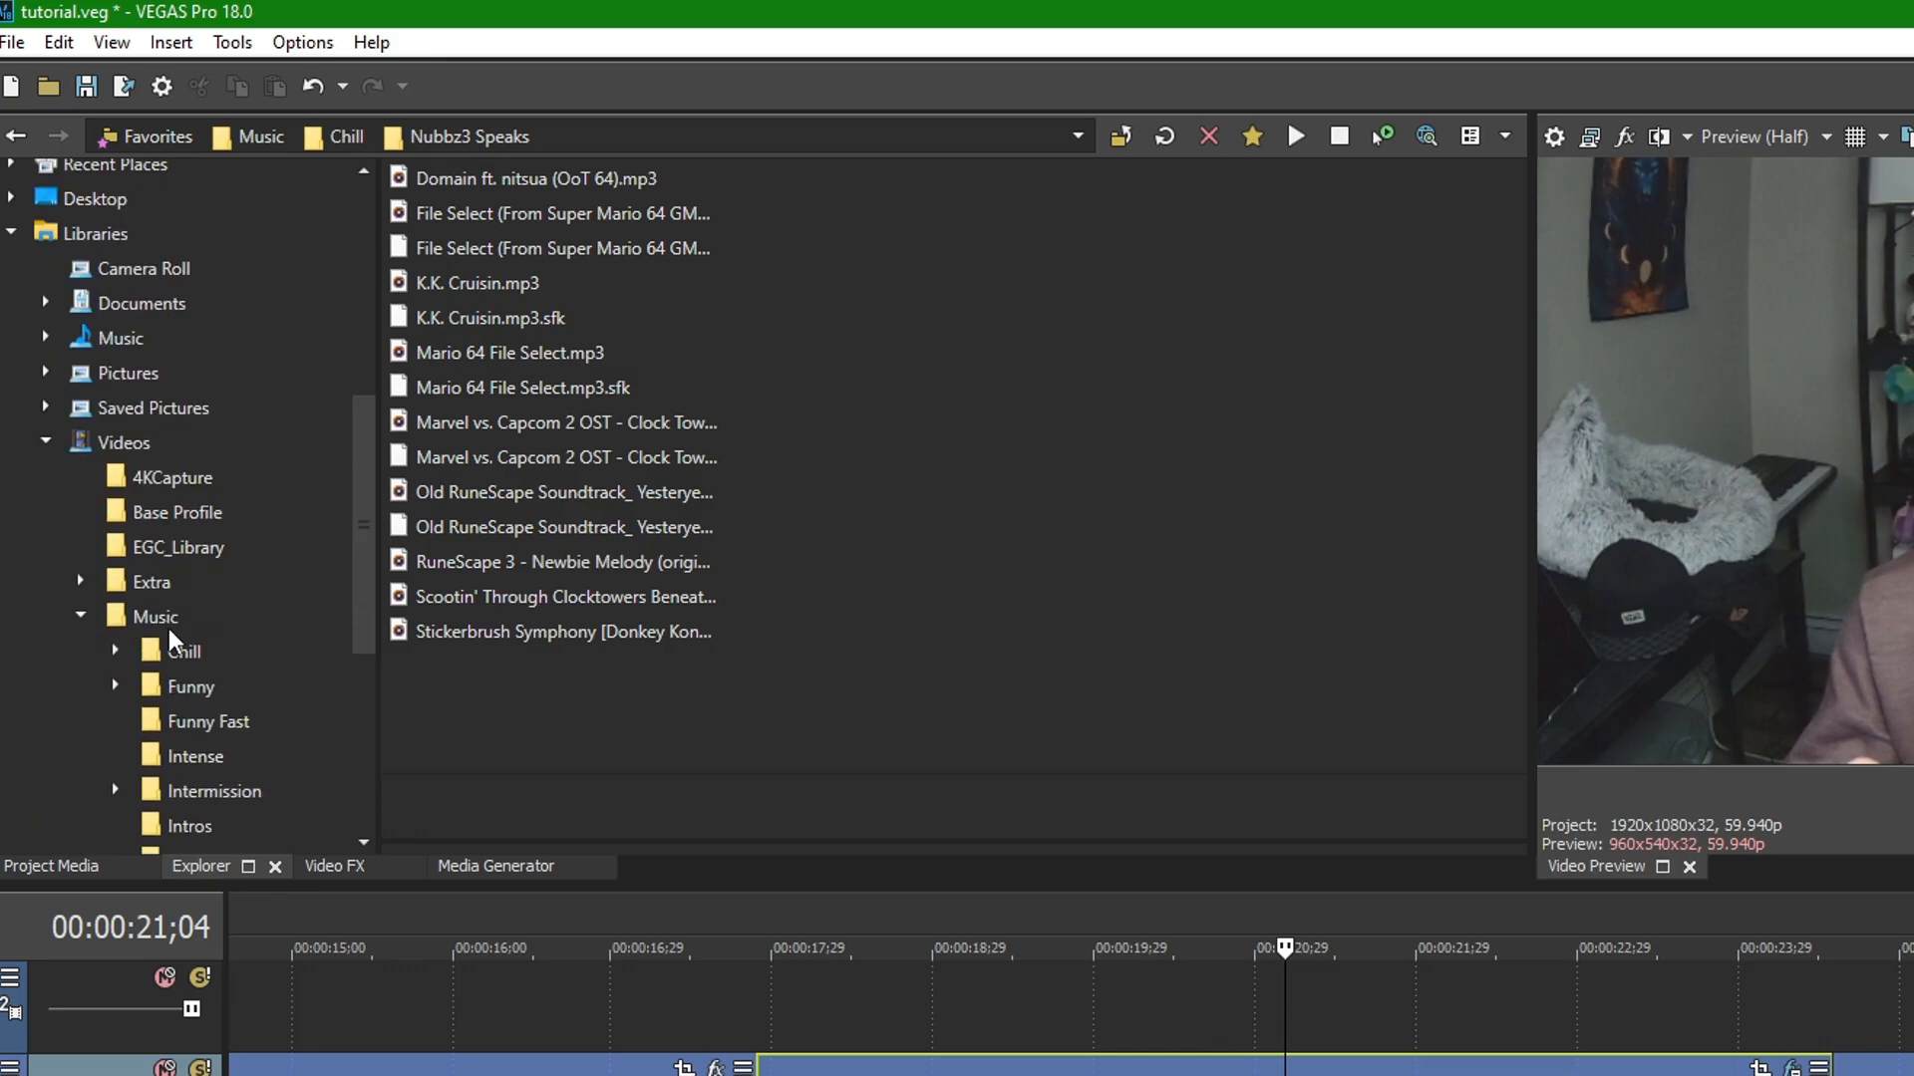
{"action": "left_click", "coordinate": [154, 620]}
{"action": "right_click", "coordinate": [156, 622]}
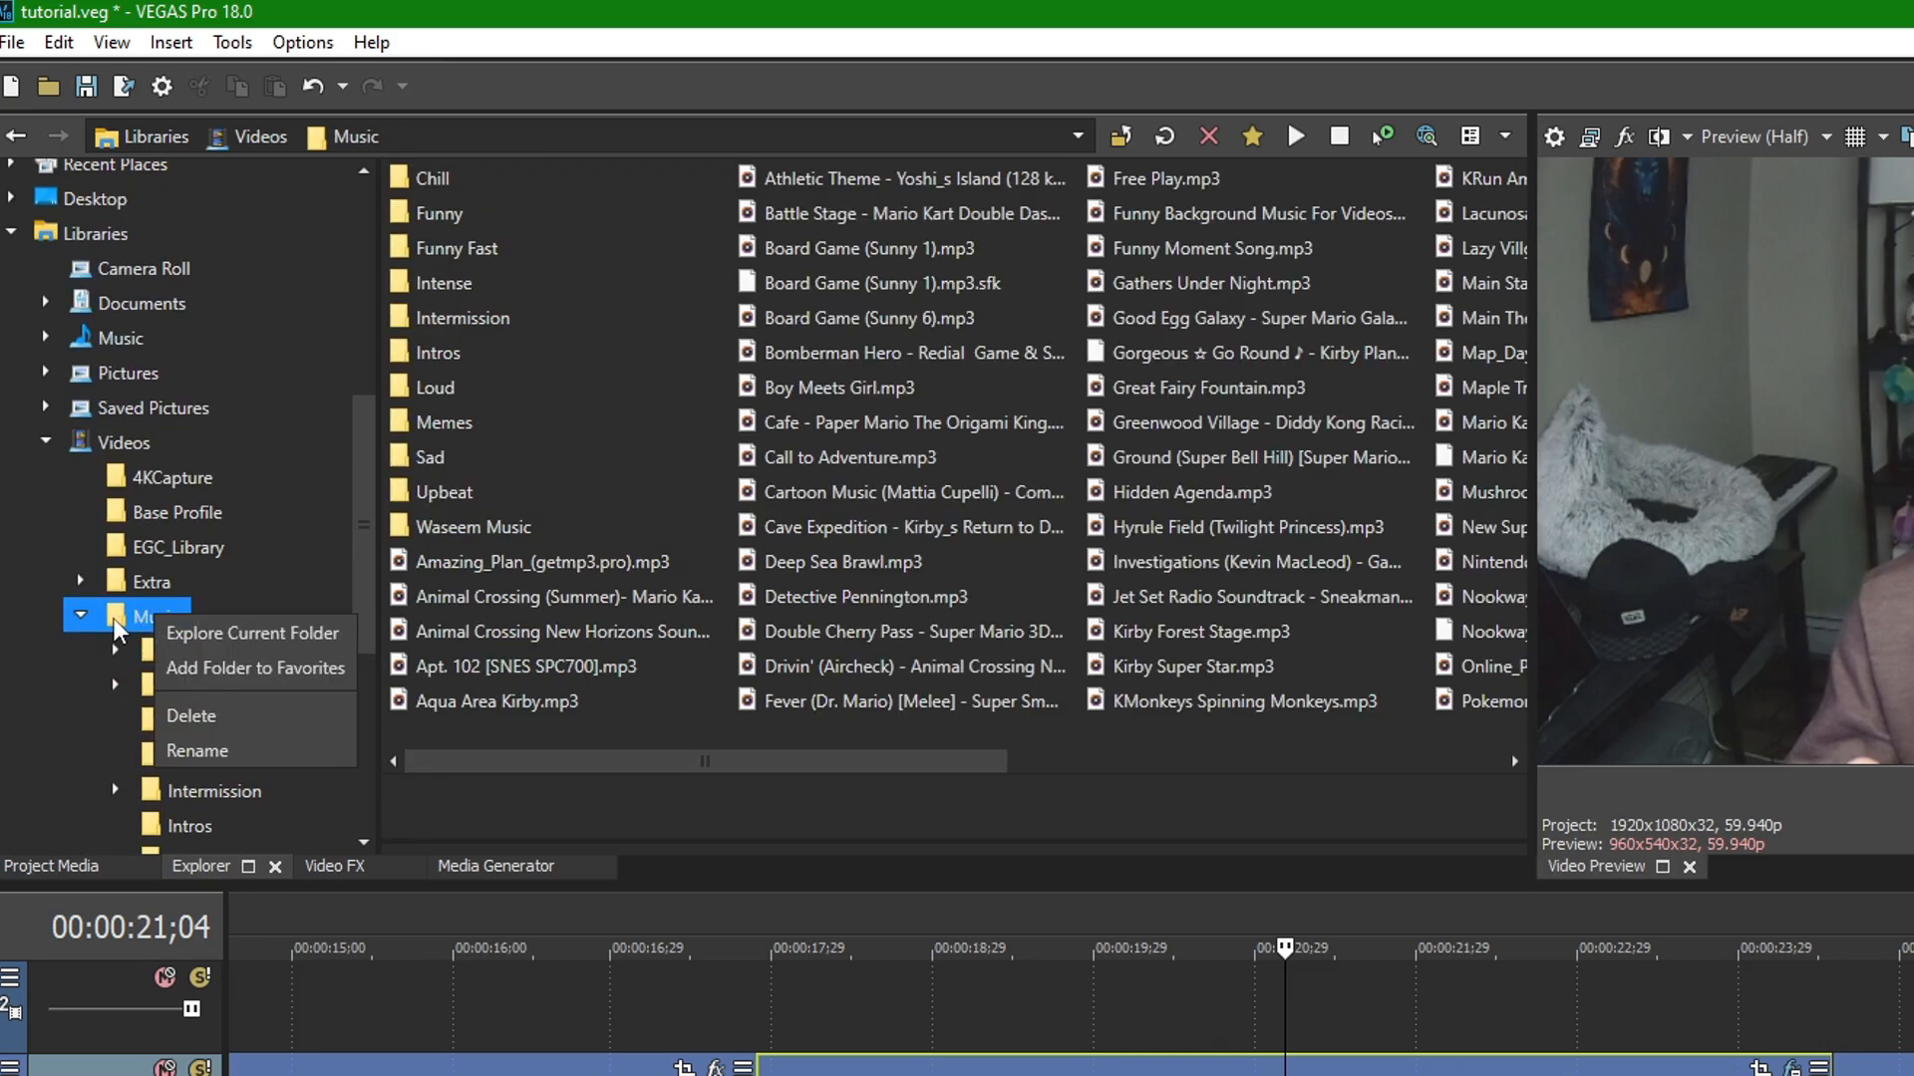
{"action": "left_click", "coordinate": [204, 670]}
{"action": "mouse_move", "coordinate": [713, 768]}
{"action": "left_mouse_down"}
{"action": "mouse_move", "coordinate": [1226, 767]}
{"action": "mouse_move", "coordinate": [709, 768]}
{"action": "left_mouse_up"}
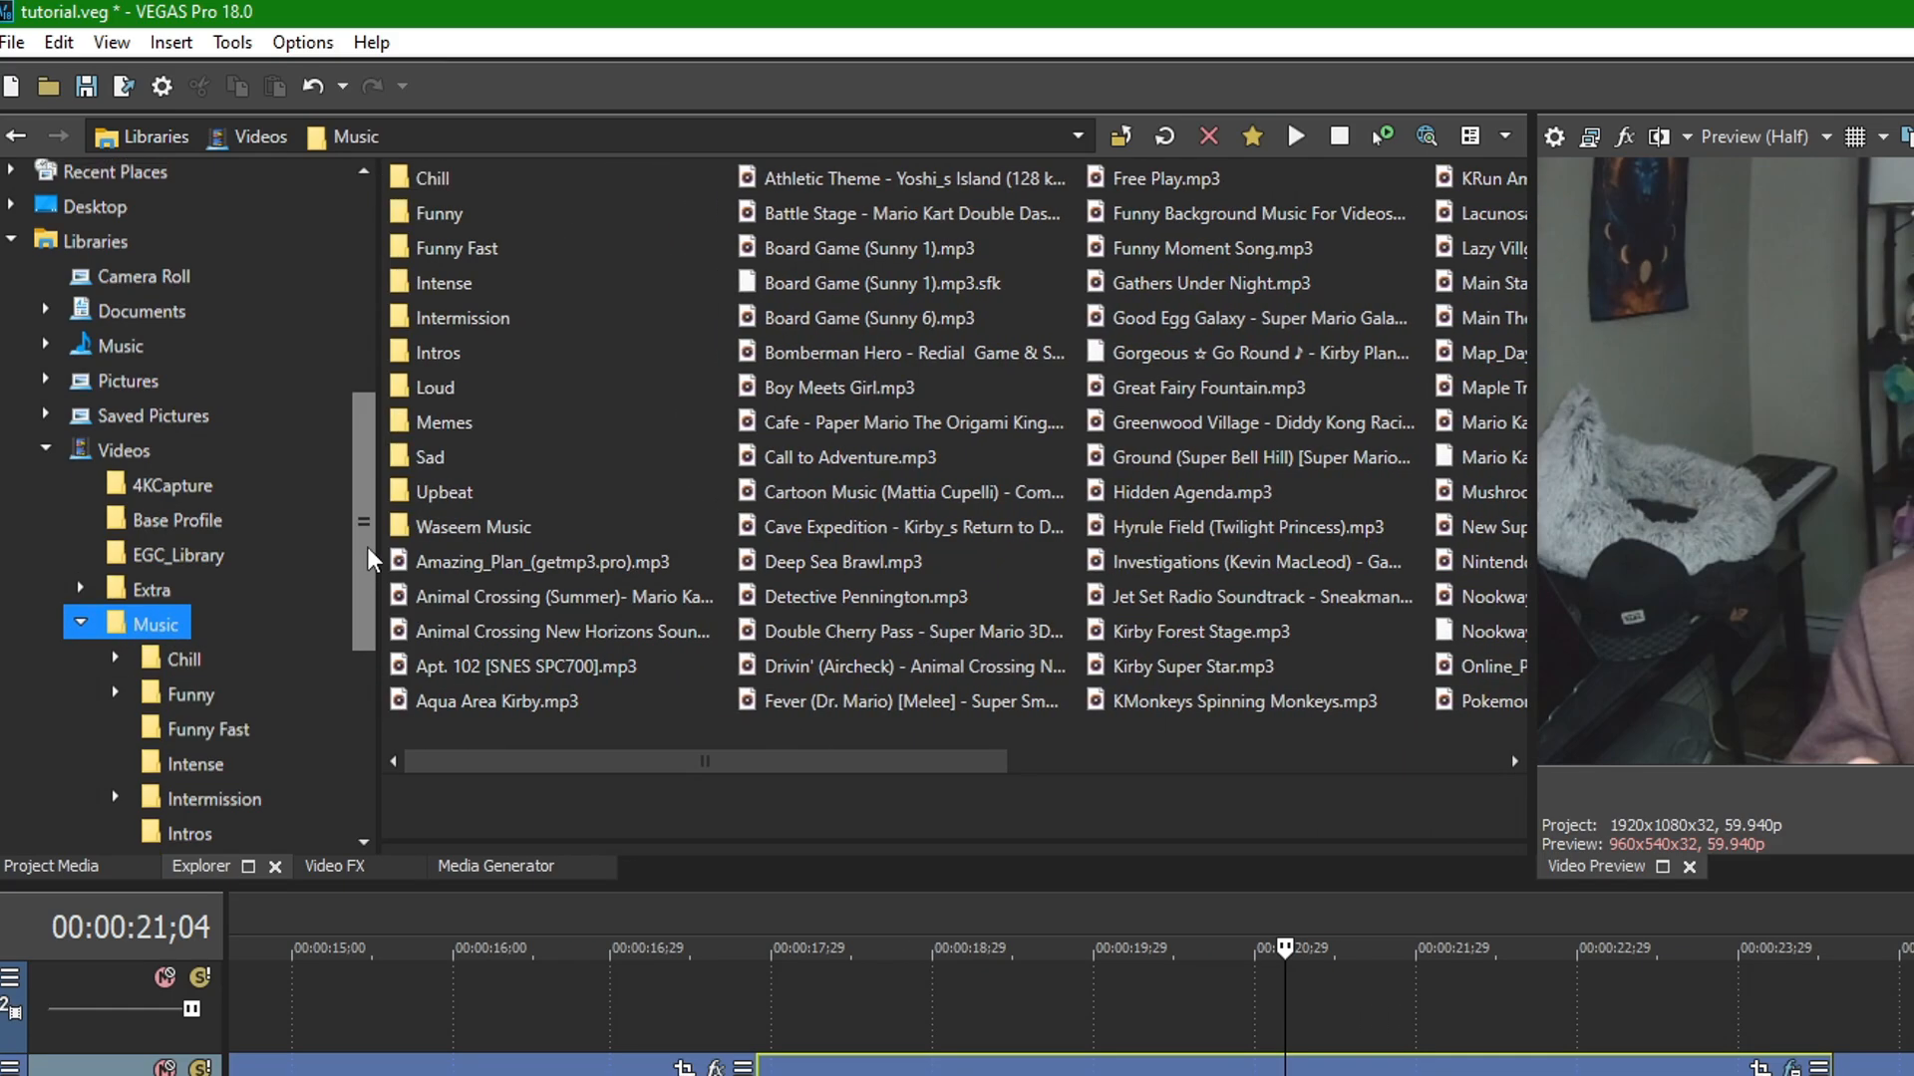
Collapse and re-expand the Explorer favorites, and open the Music folder saved there.
{"action": "left_click", "coordinate": [127, 213]}
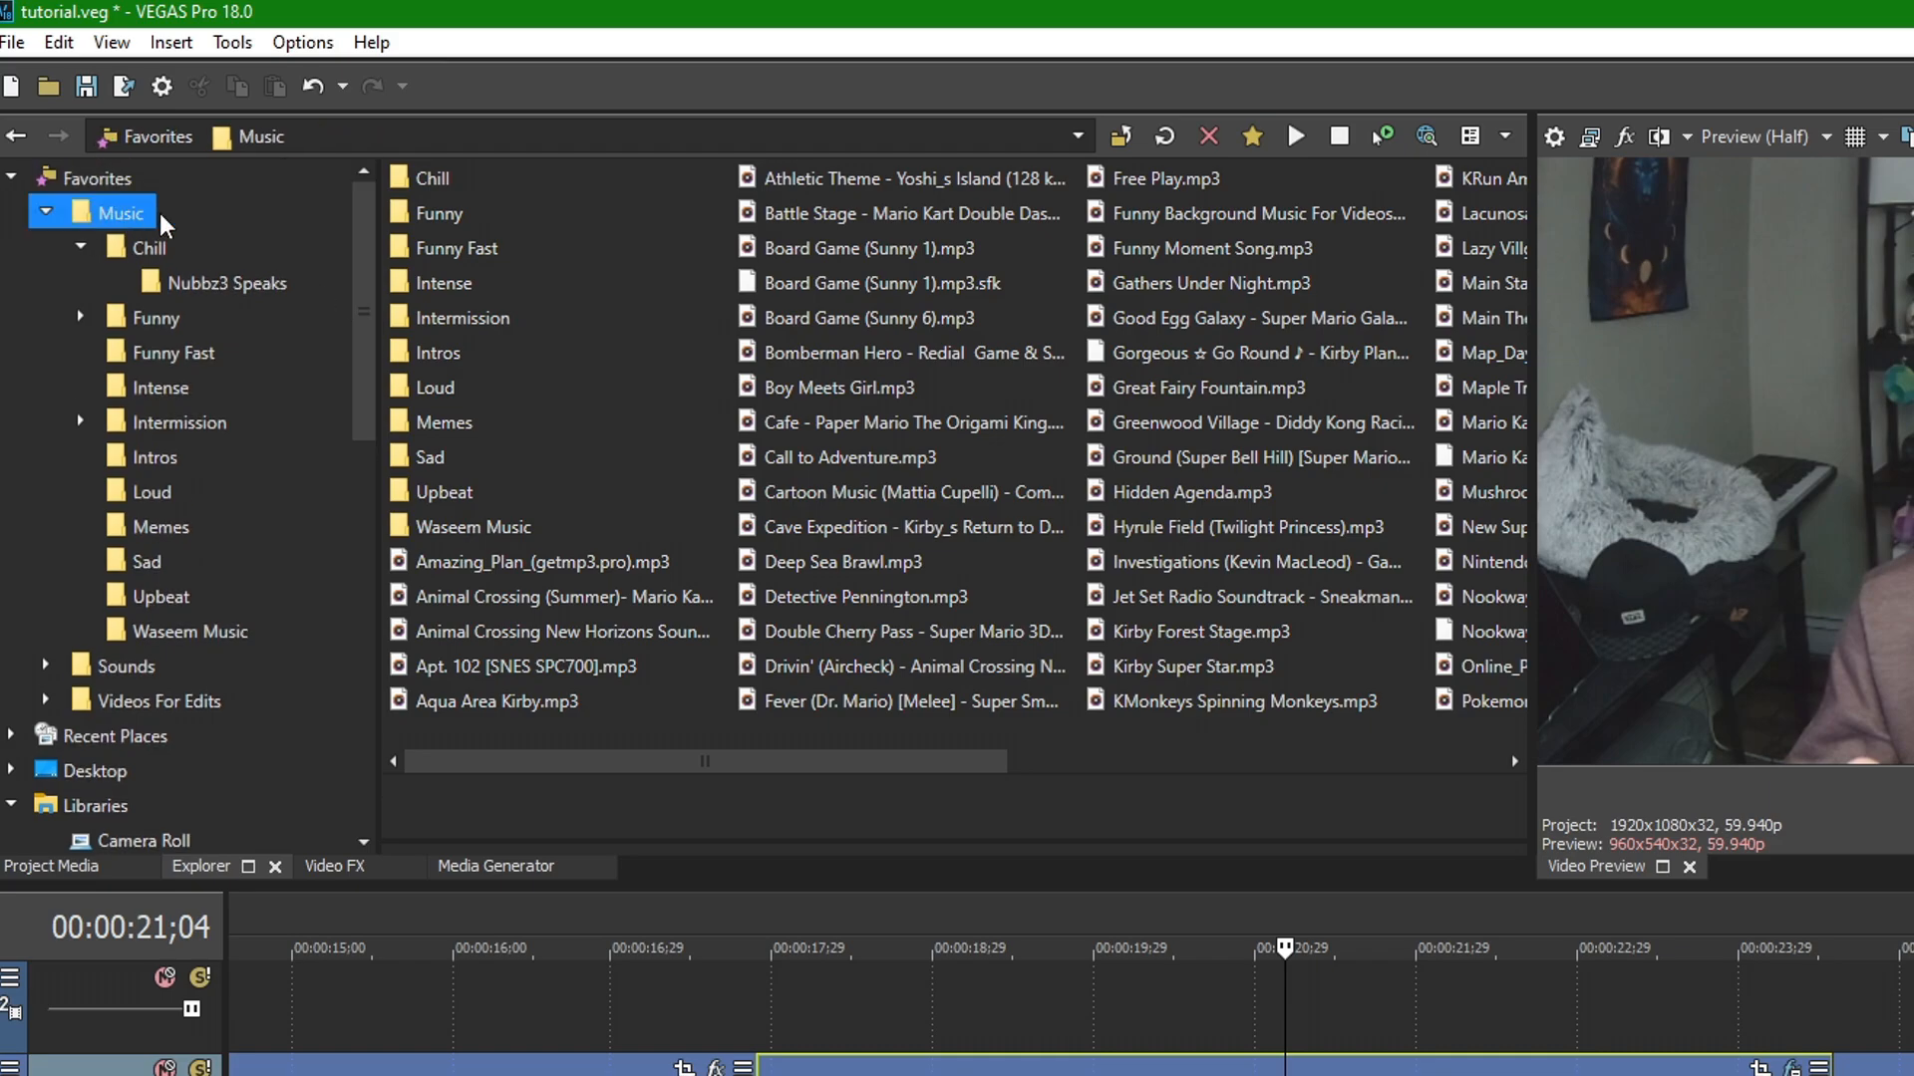
{"action": "left_click", "coordinate": [19, 187]}
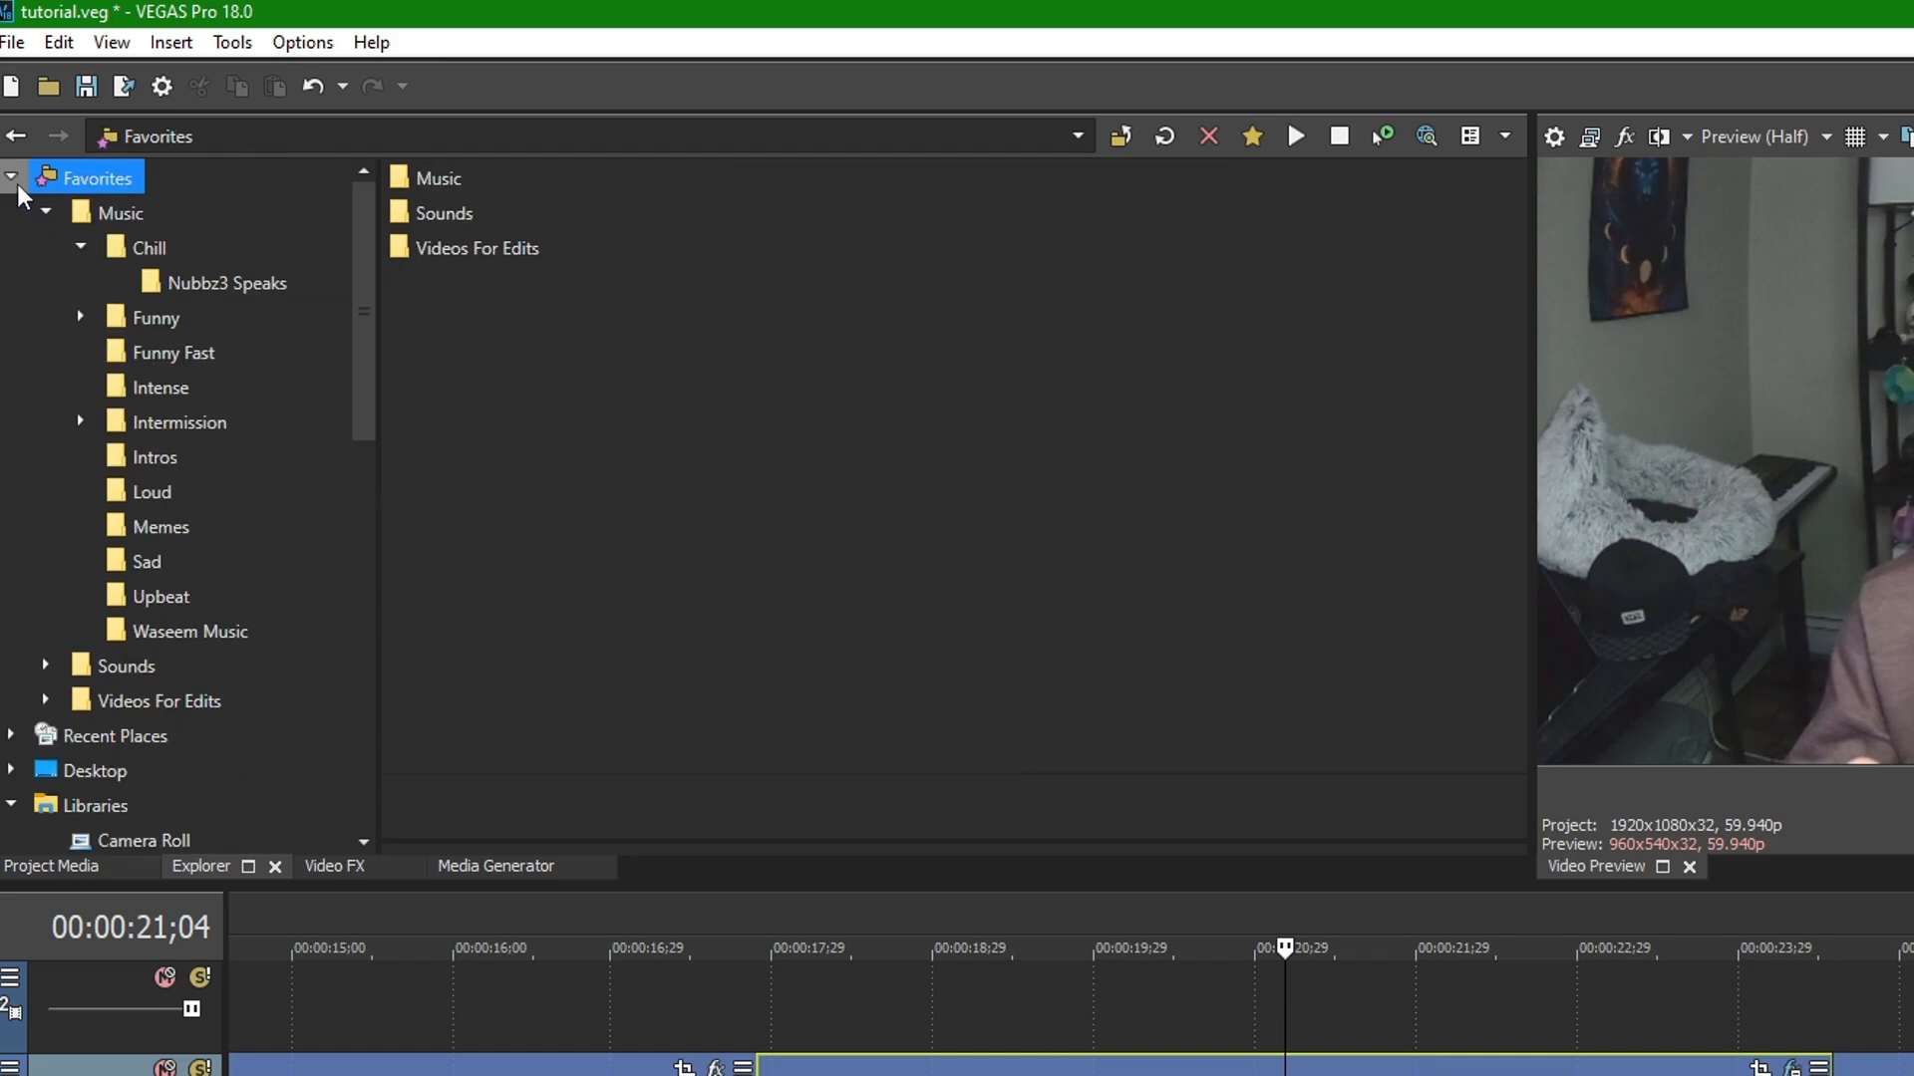
{"action": "left_click", "coordinate": [11, 177]}
{"action": "left_click", "coordinate": [11, 178]}
{"action": "left_click", "coordinate": [120, 213]}
{"action": "mouse_move", "coordinate": [824, 779]}
{"action": "left_mouse_down"}
{"action": "mouse_move", "coordinate": [1328, 777]}
{"action": "mouse_move", "coordinate": [810, 777]}
{"action": "left_mouse_up"}
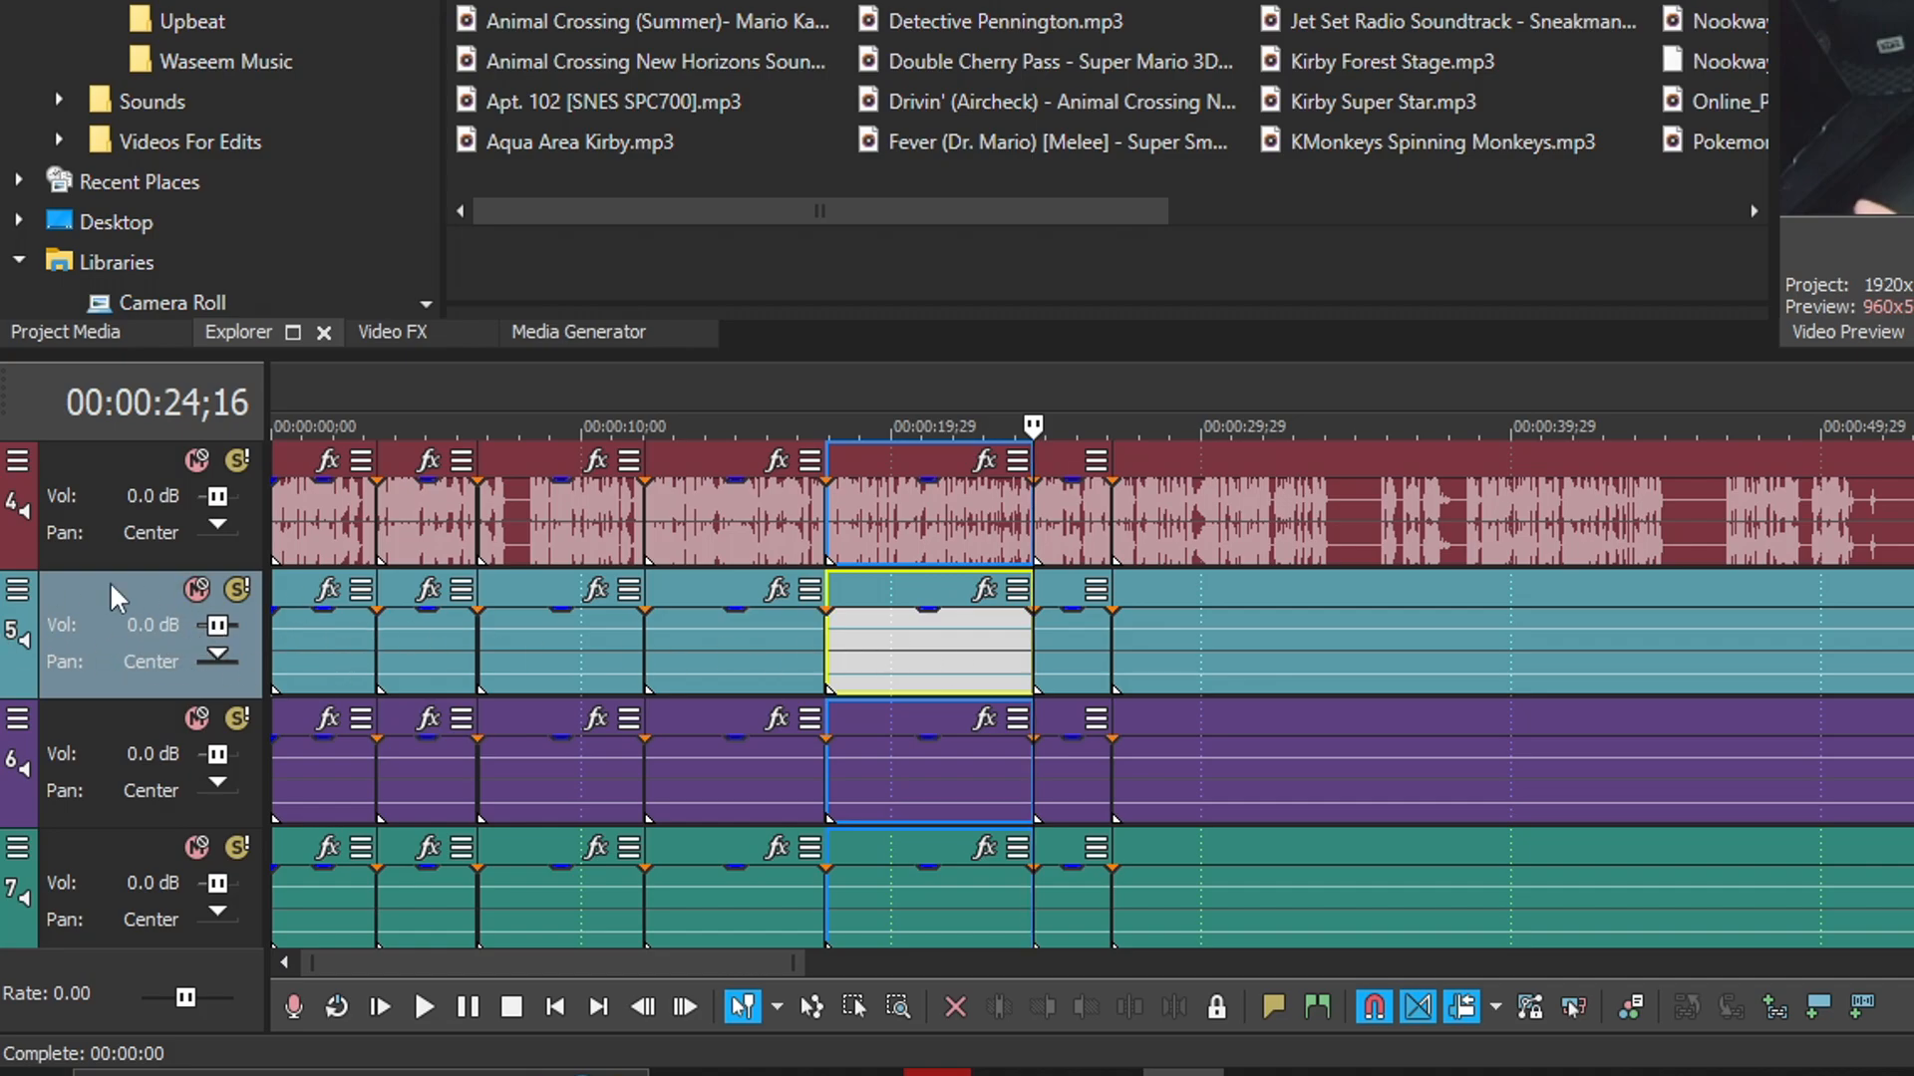
Delete the two silent audio tracks directly below the voice track.
{"action": "key", "text": "Delete"}
{"action": "right_click", "coordinate": [115, 601]}
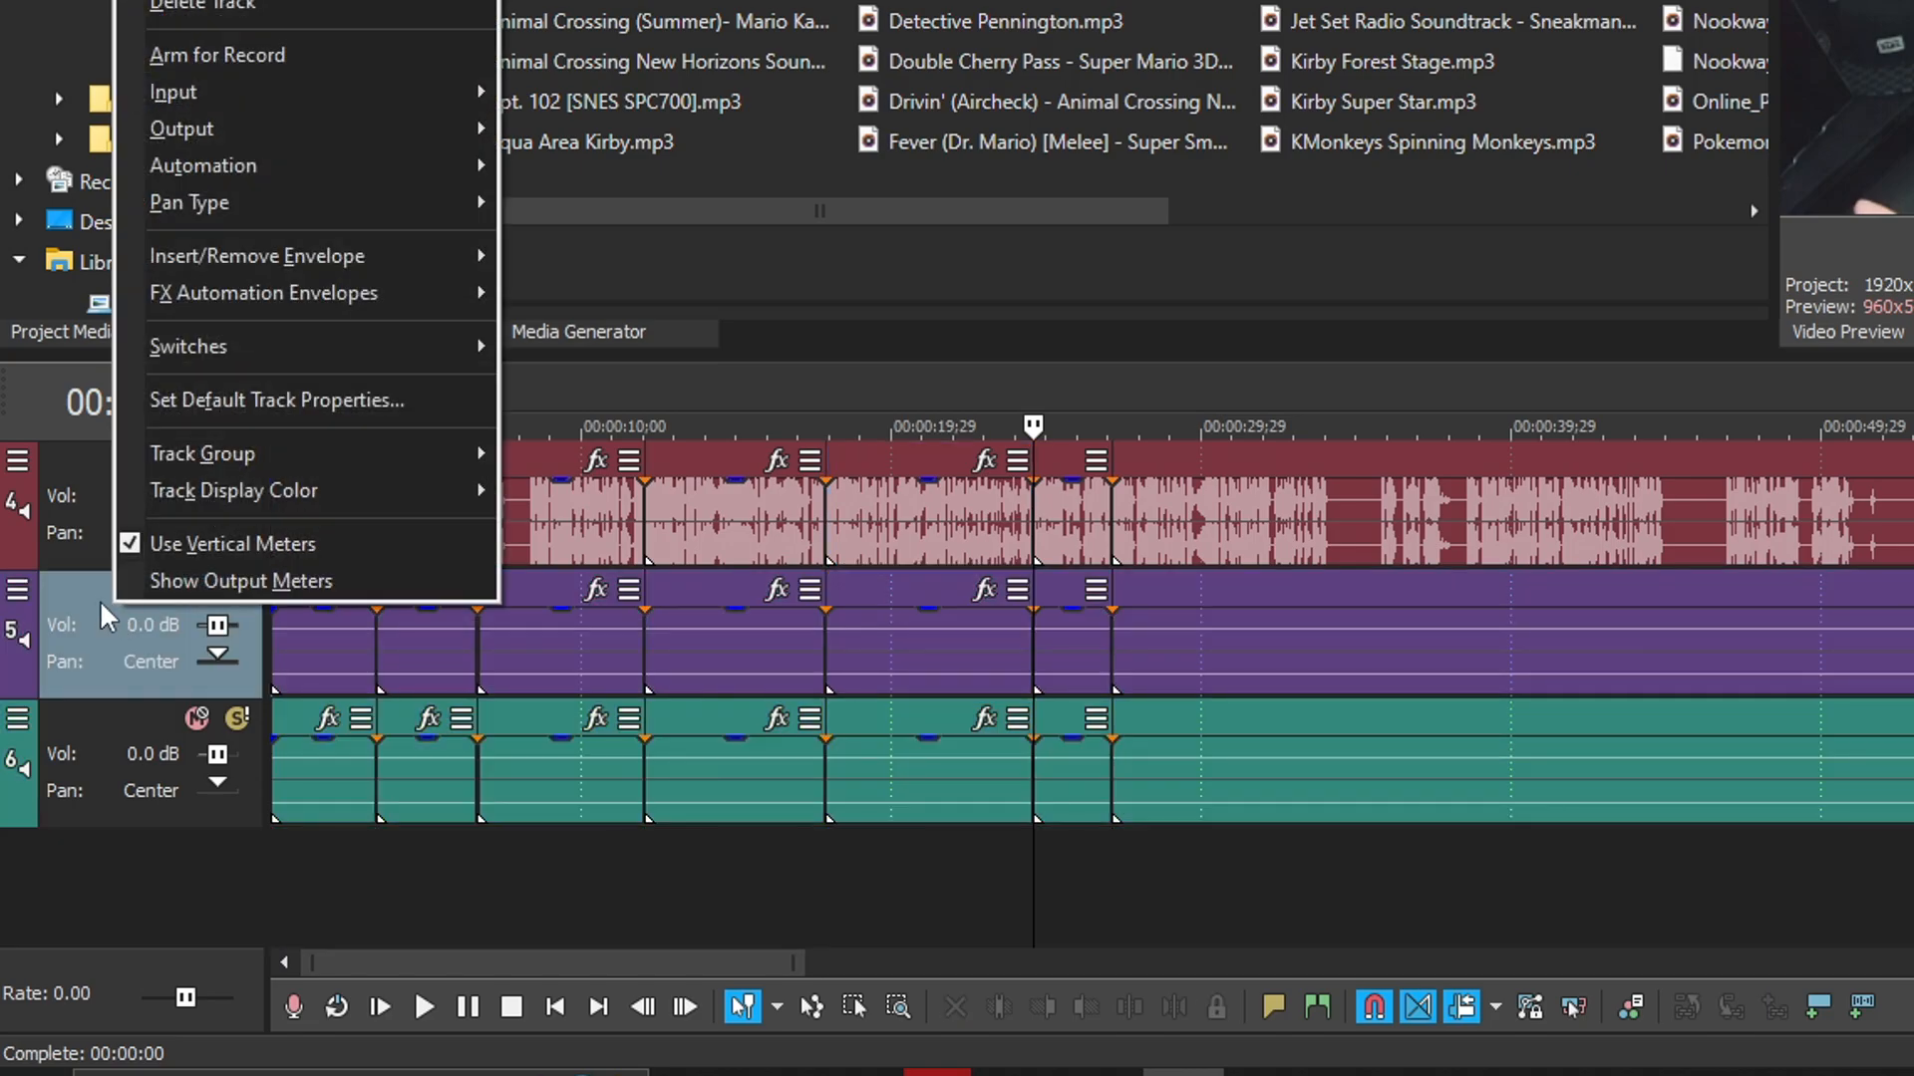
{"action": "left_click", "coordinate": [205, 5]}
{"action": "double_click", "coordinate": [94, 592]}
Try selecting several tracks together and singly, and delete the remaining silent green audio track.
{"action": "left_click", "coordinate": [132, 745]}
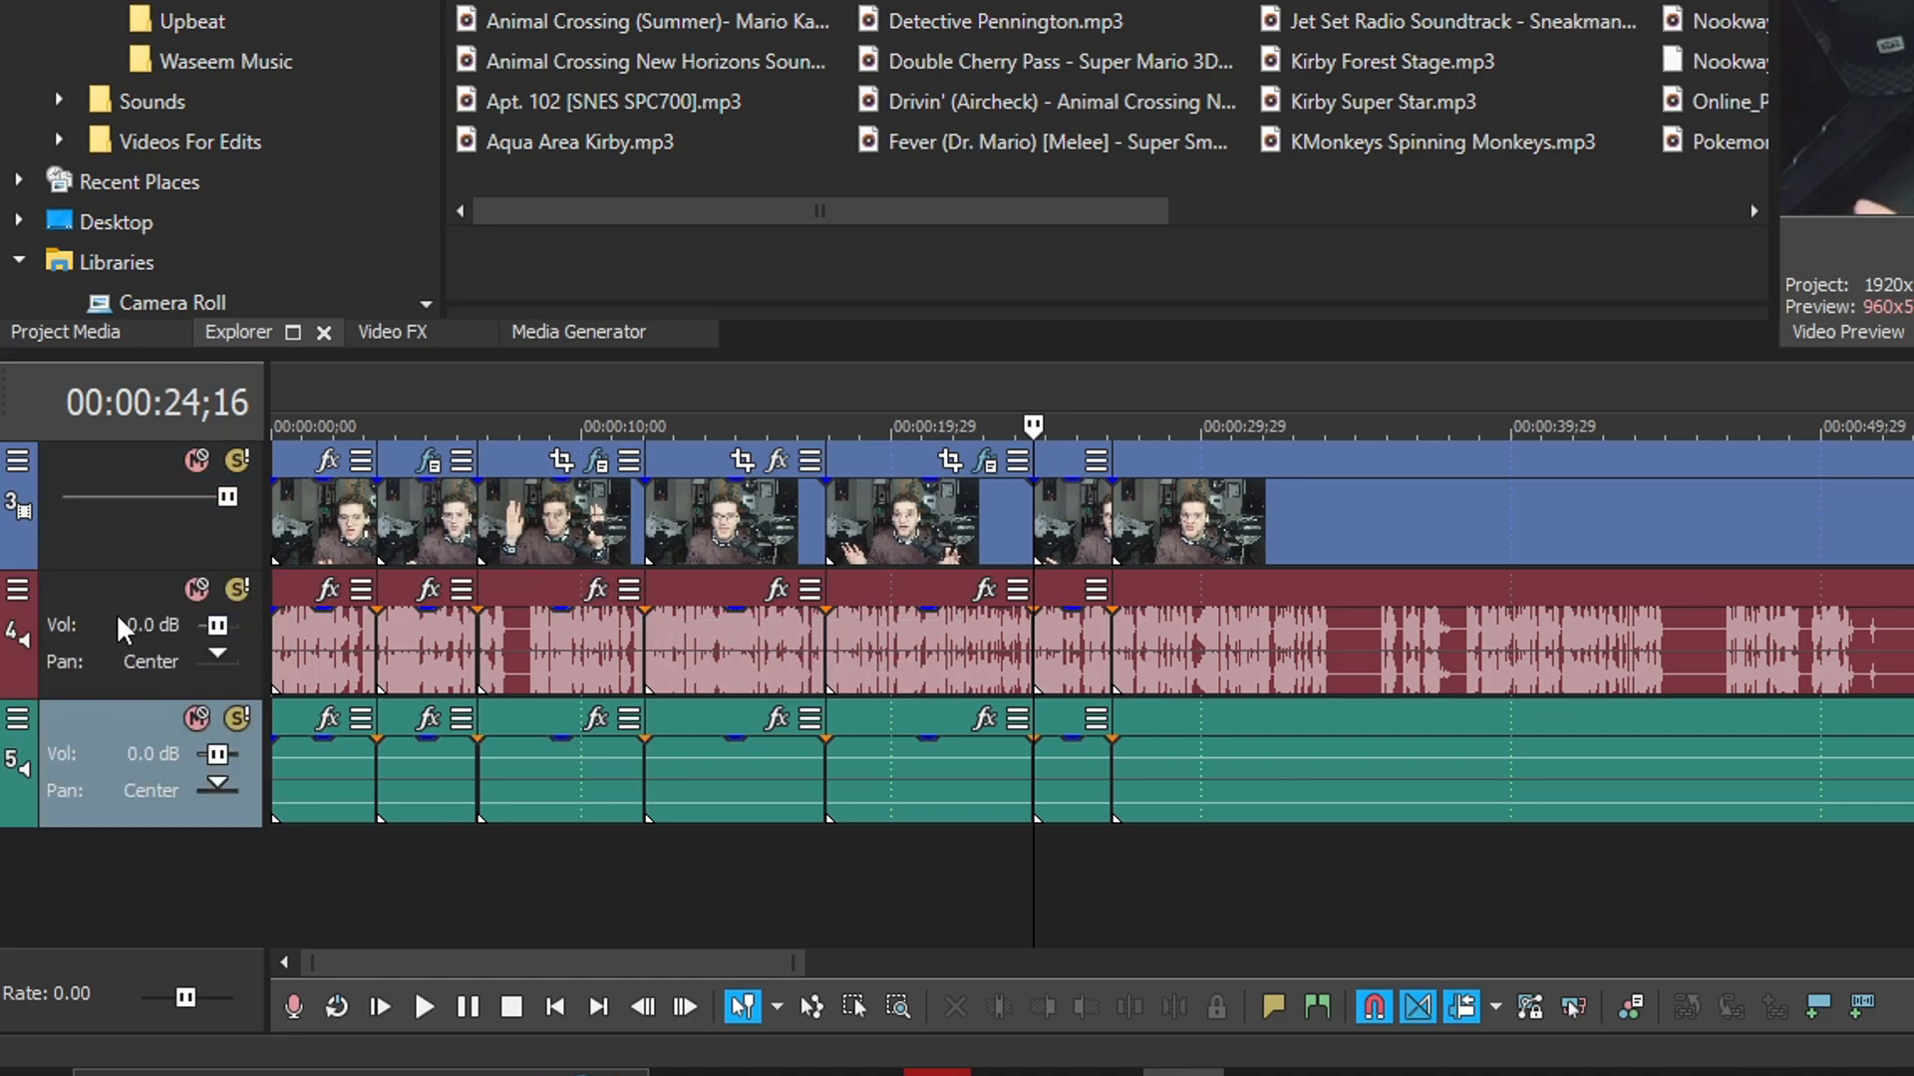
{"action": "left_click", "coordinate": [125, 589], "text": "ctrl"}
{"action": "left_click", "coordinate": [140, 539], "text": "ctrl"}
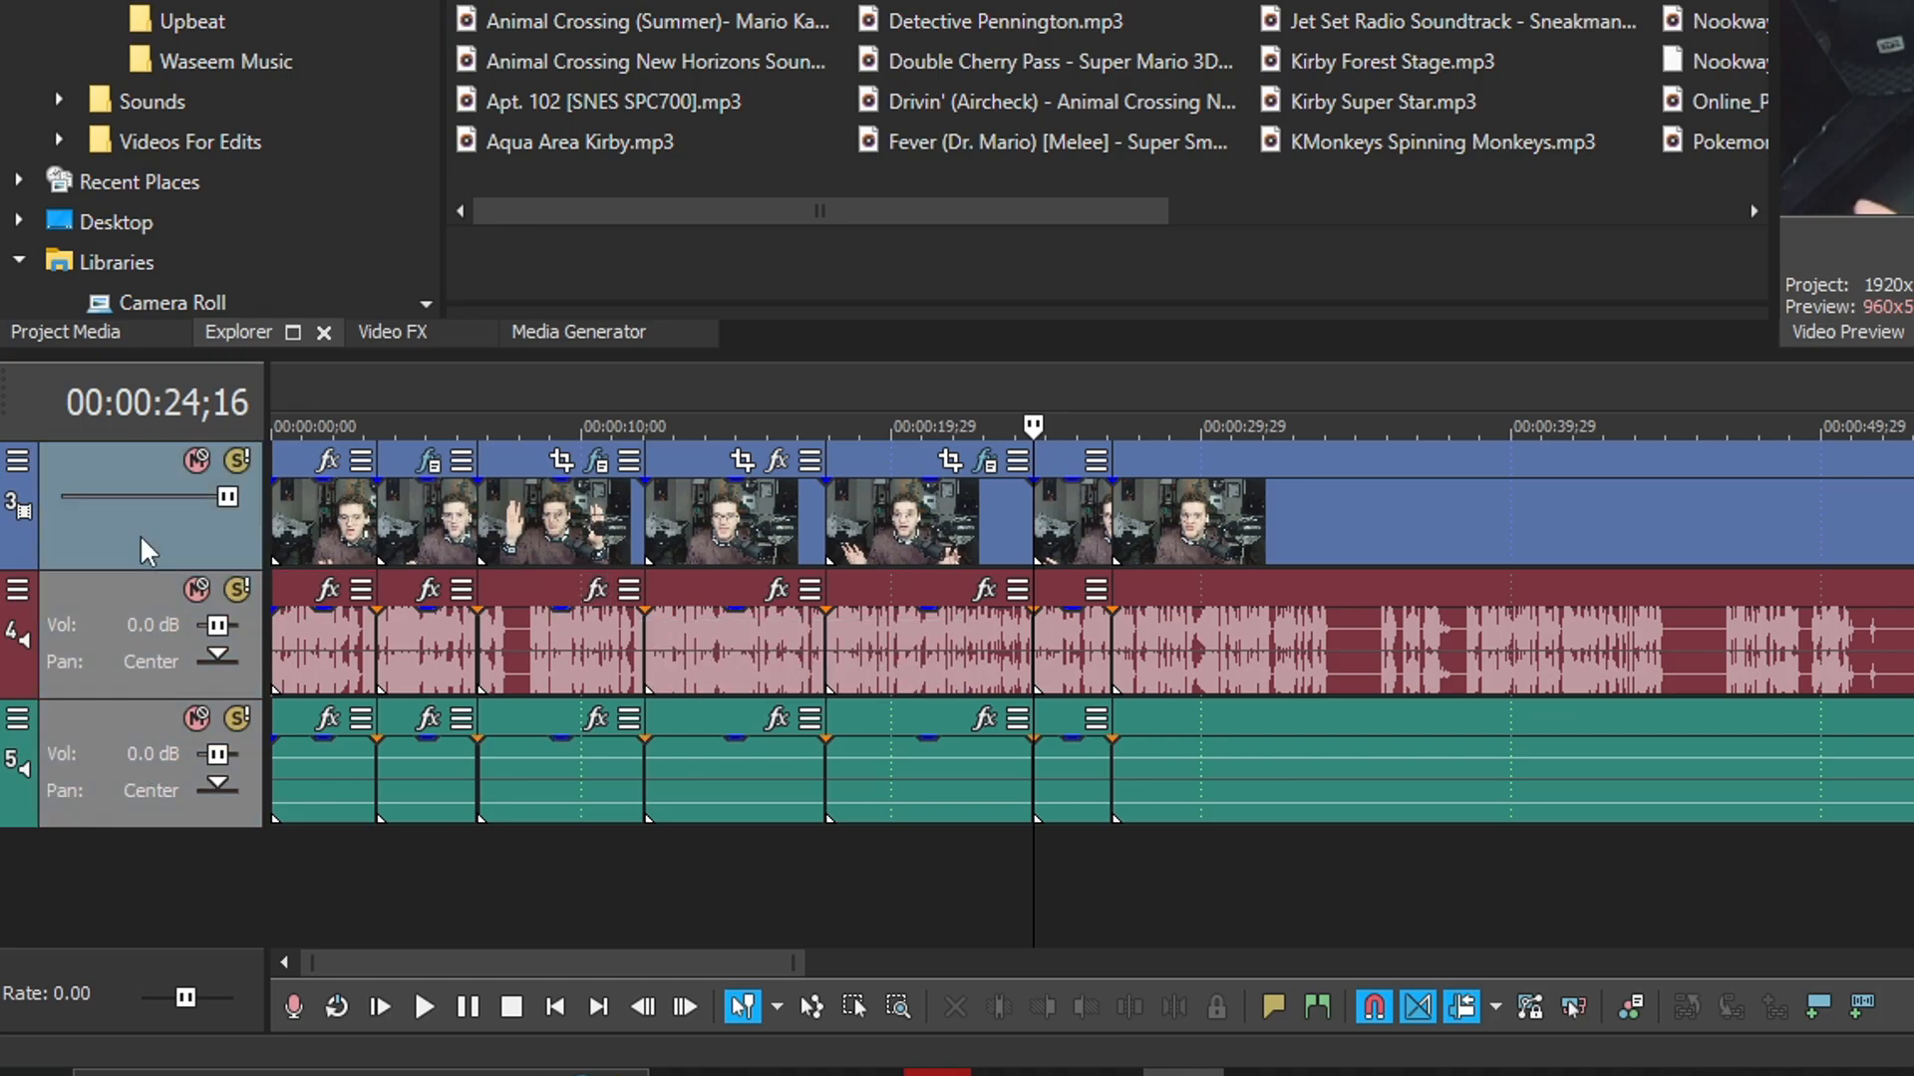
{"action": "left_click", "coordinate": [200, 545]}
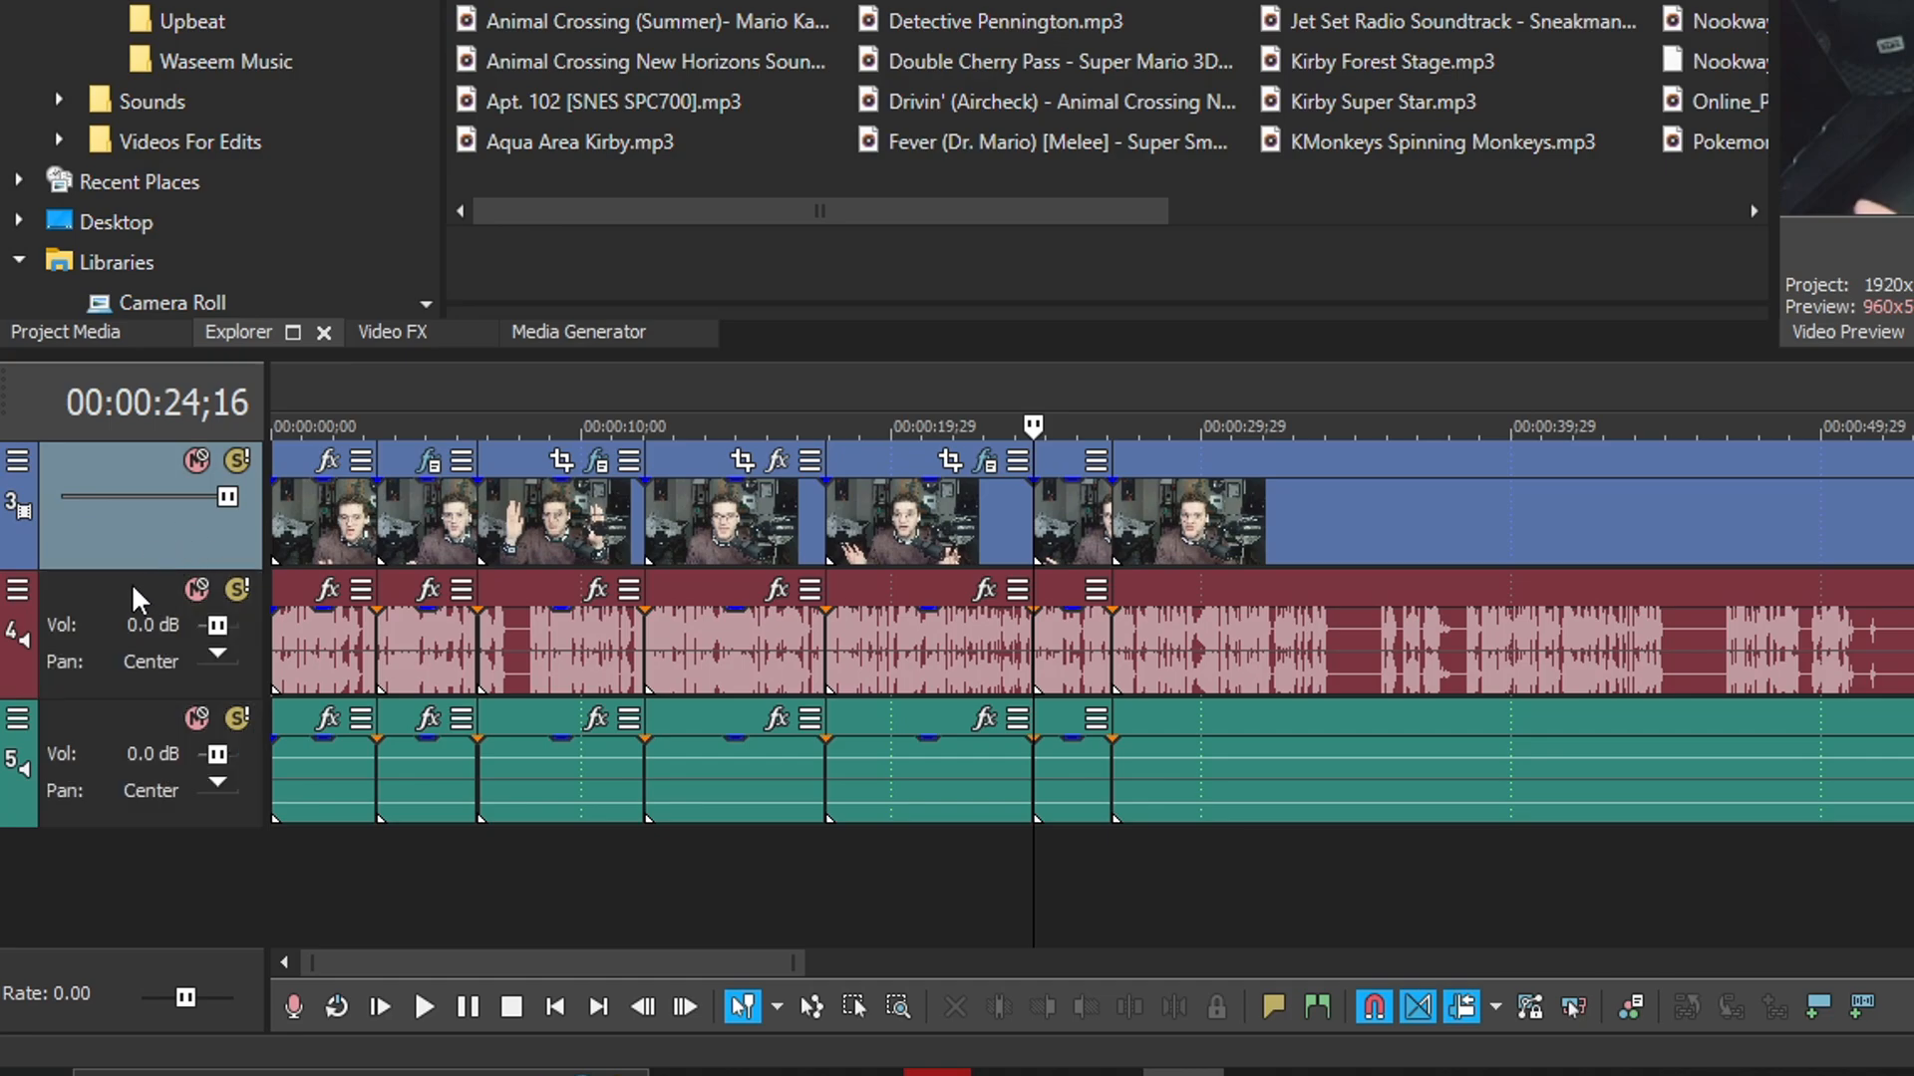
{"action": "left_click", "coordinate": [140, 600]}
{"action": "left_click", "coordinate": [139, 732]}
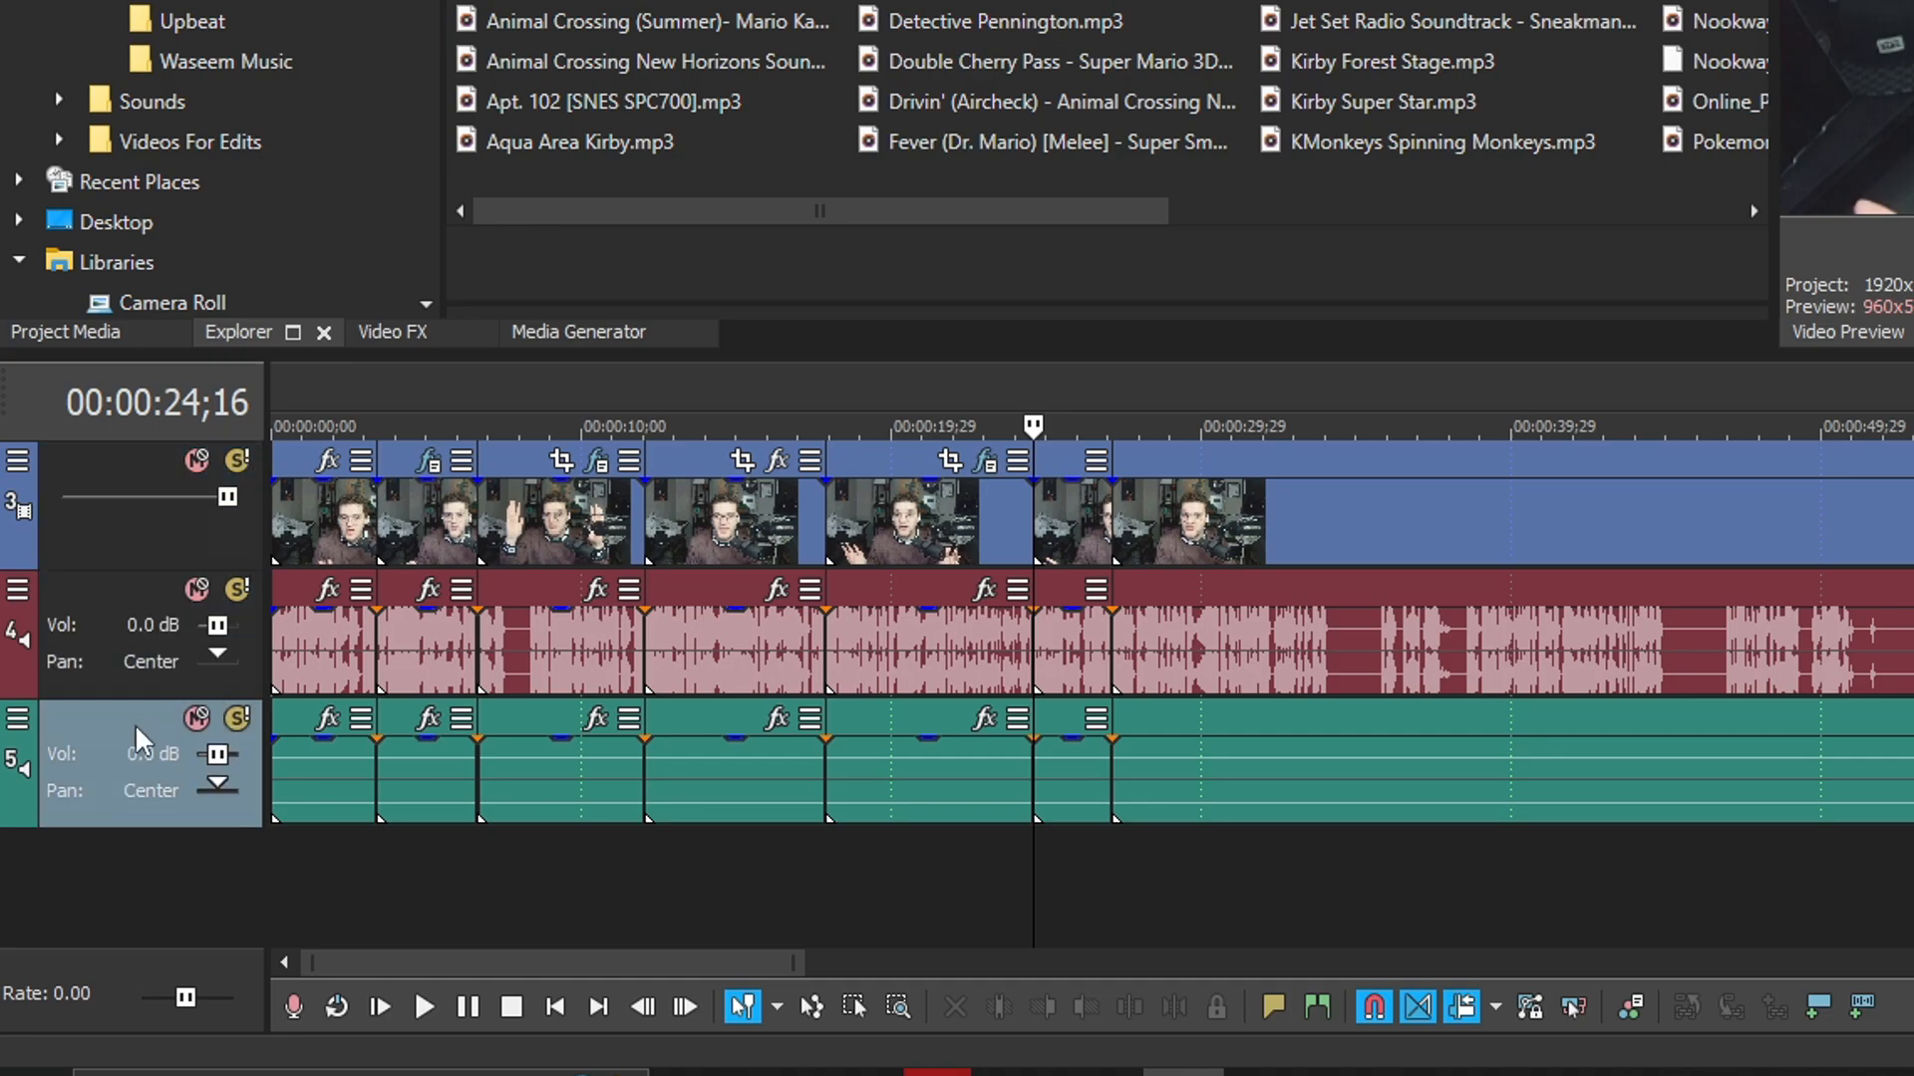
{"action": "key", "text": "Delete"}
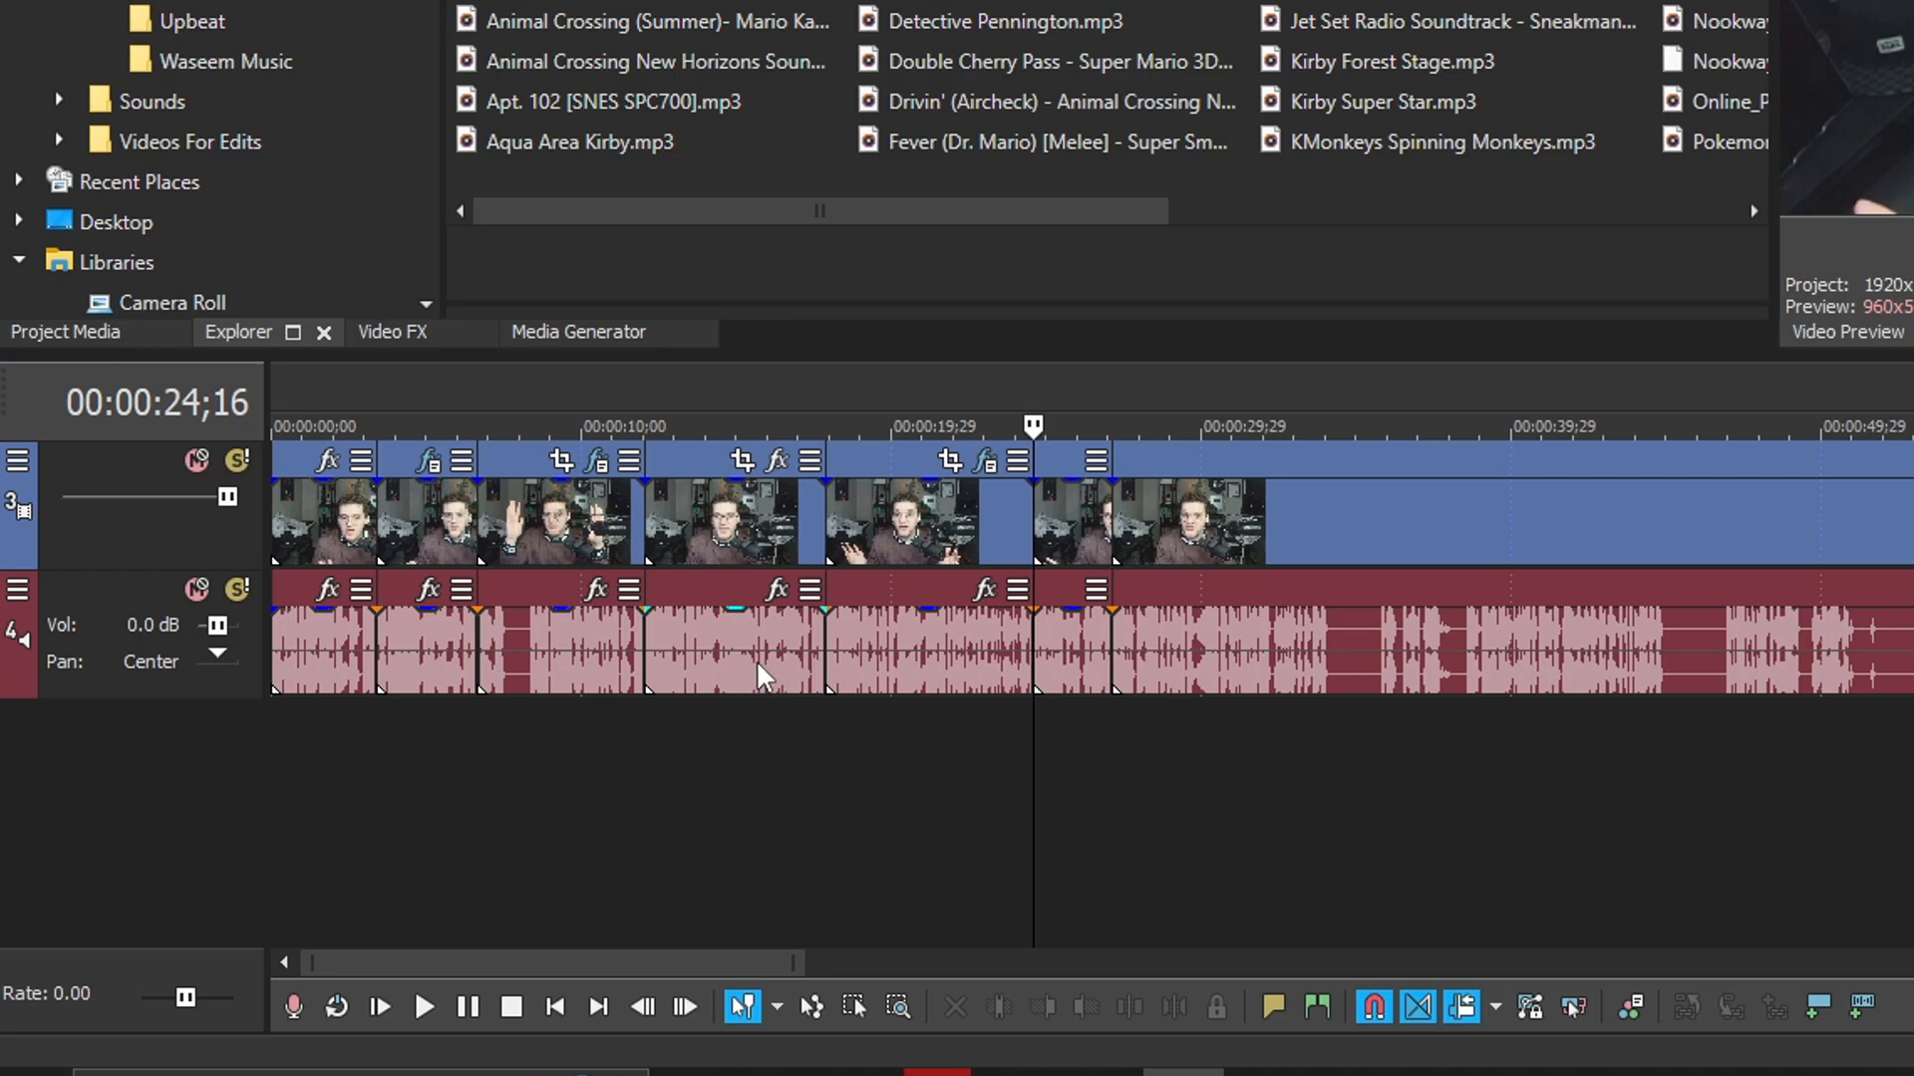
Place Aqua Area Kirby.mp3 under the voice track at 00:00:12;00 and cut off its silent start before 00:00:12;05.
{"action": "scroll", "coordinate": [1263, 545], "scroll_direction": "up", "scroll_amount": 3}
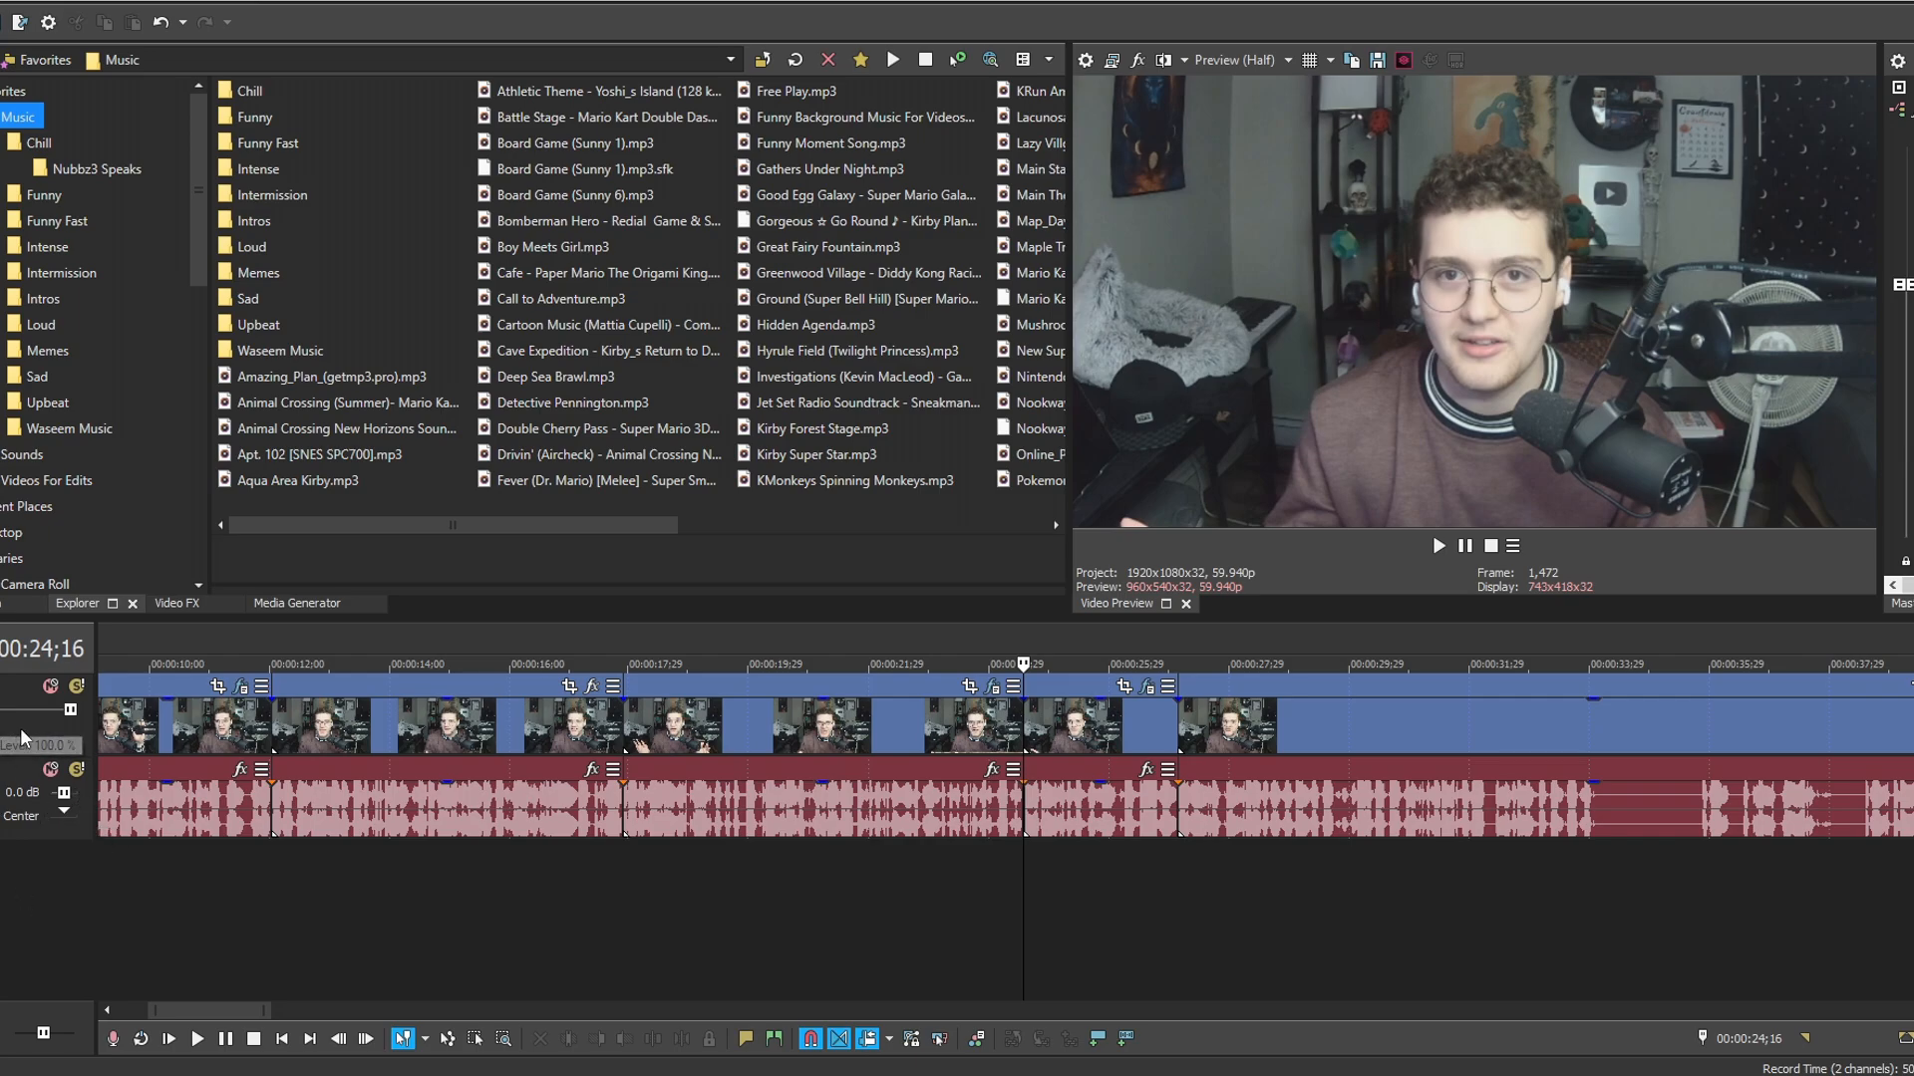
{"action": "left_click_drag", "start_coordinate": [339, 471], "coordinate": [279, 892]}
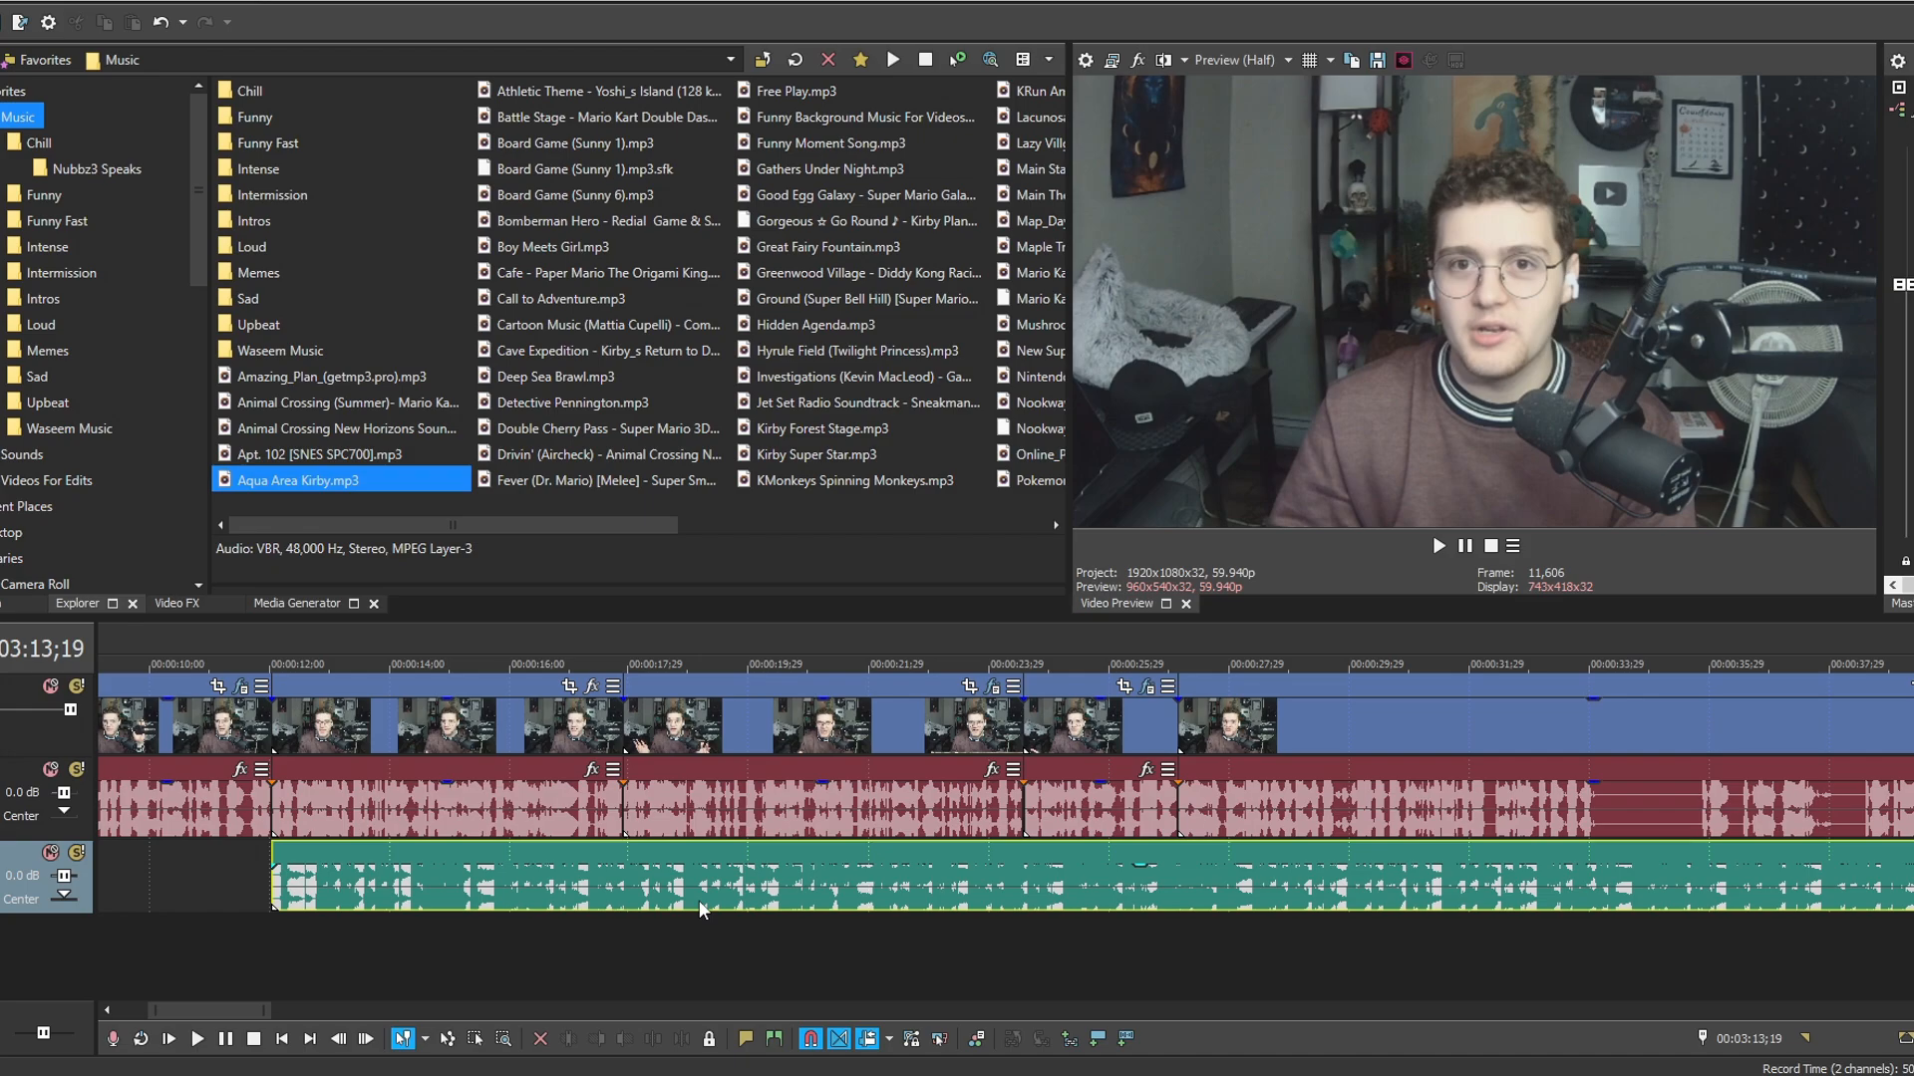
{"action": "scroll", "coordinate": [1152, 773], "scroll_direction": "up", "scroll_amount": 3}
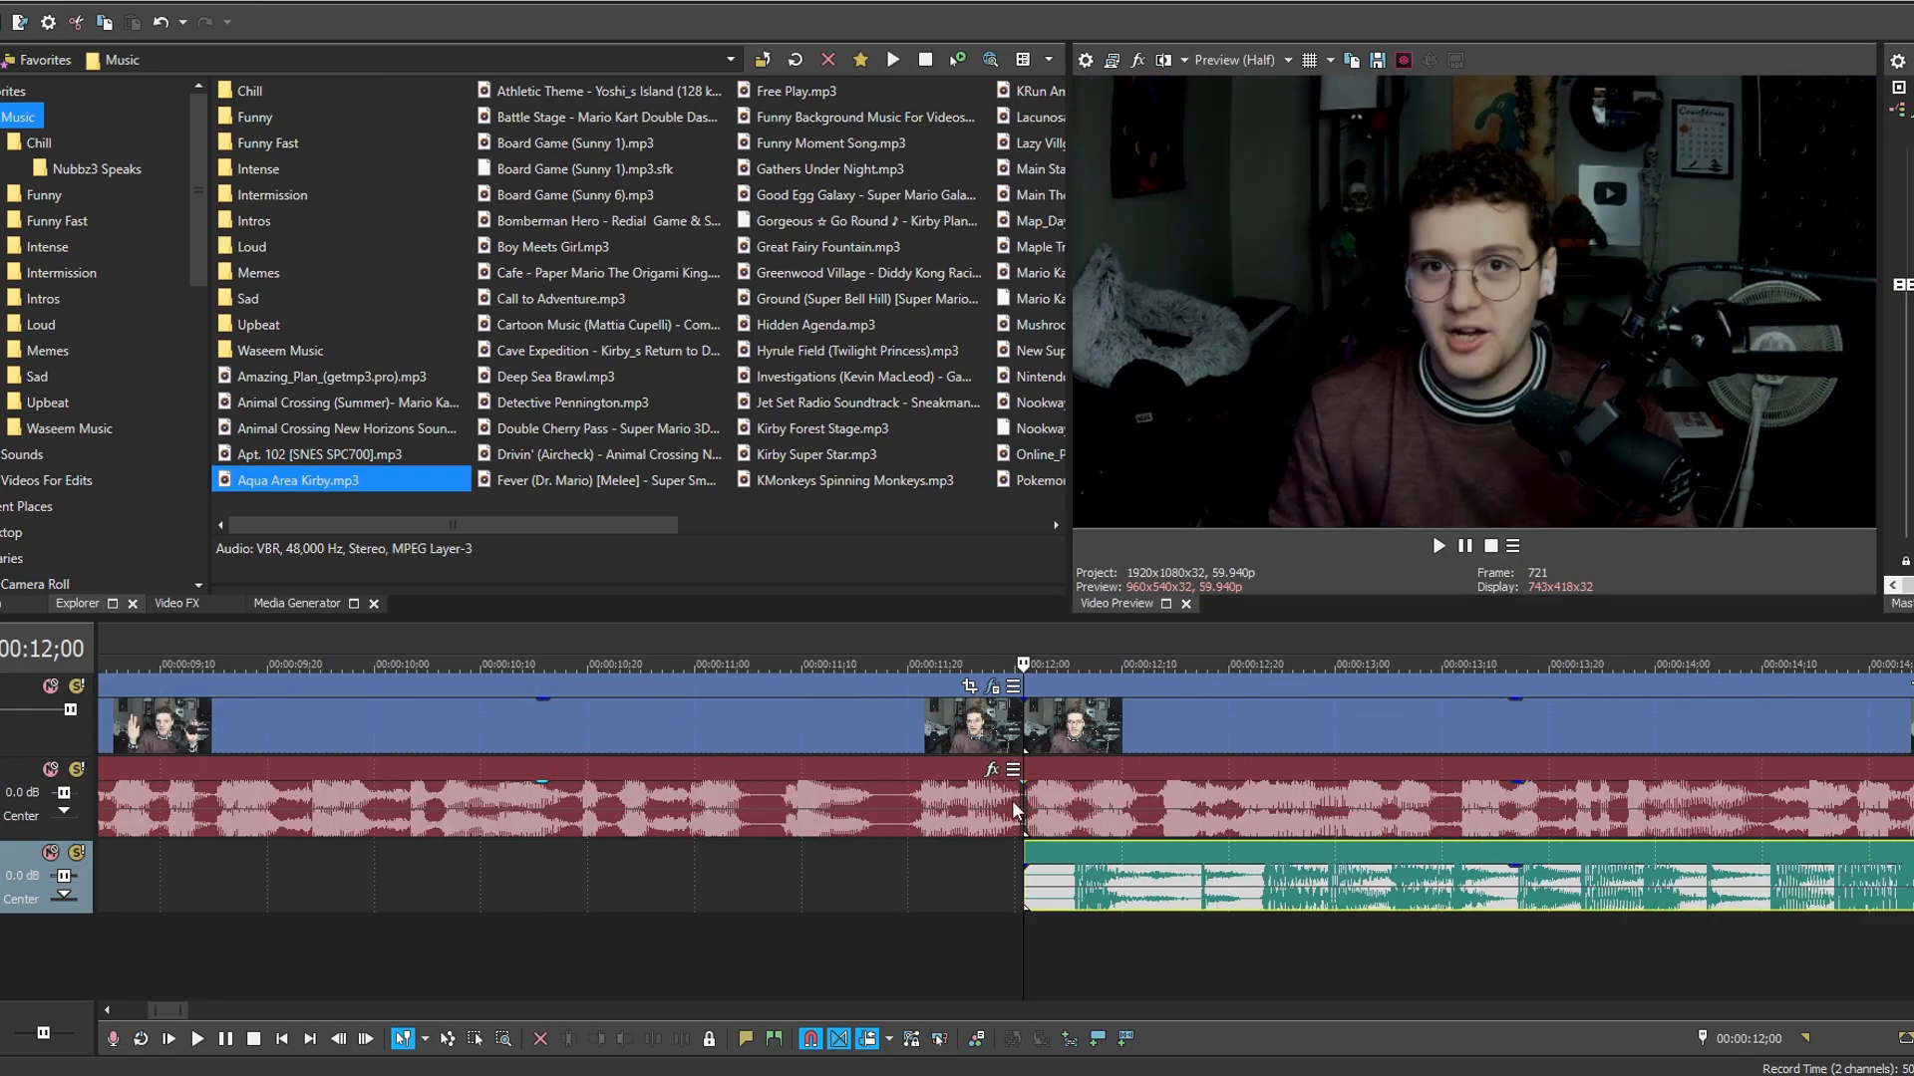
{"action": "left_click", "coordinate": [1075, 890]}
{"action": "key", "text": "s"}
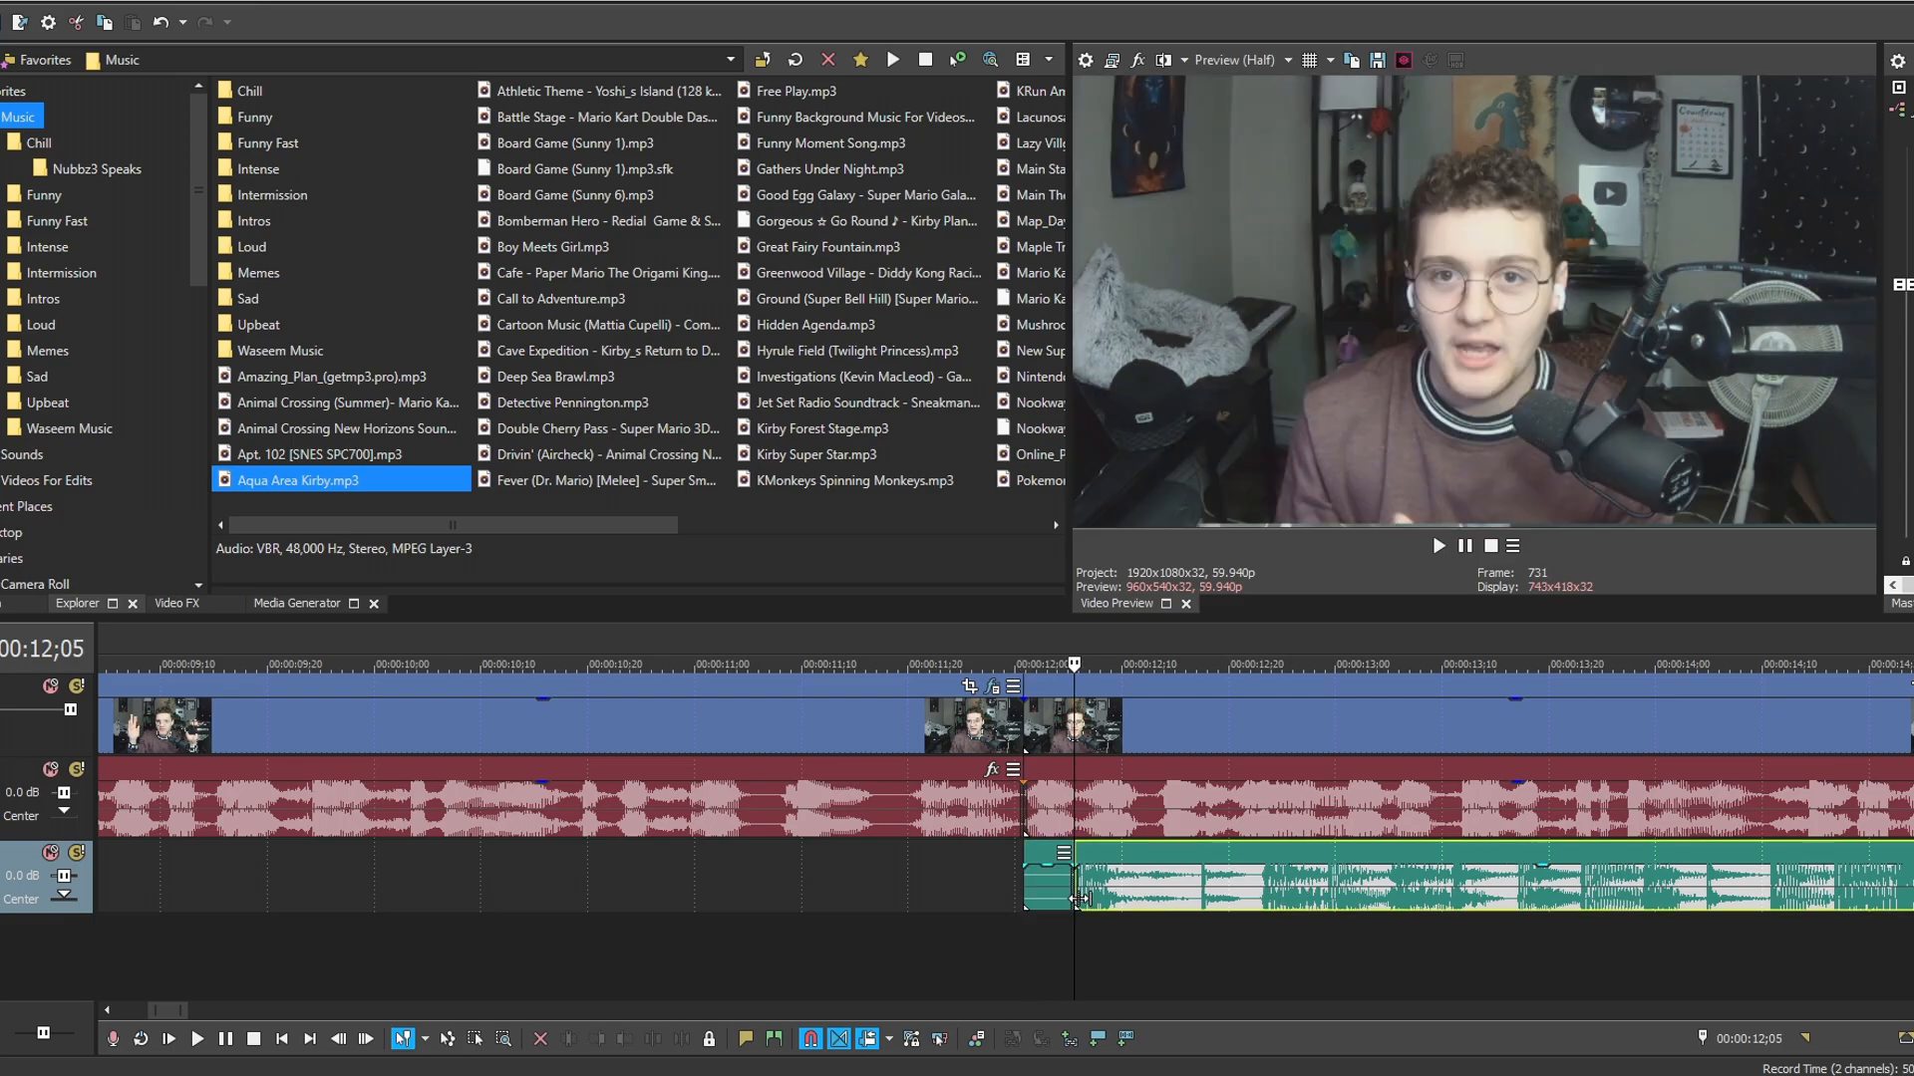
{"action": "left_click", "coordinate": [1053, 890]}
{"action": "key", "text": "Delete"}
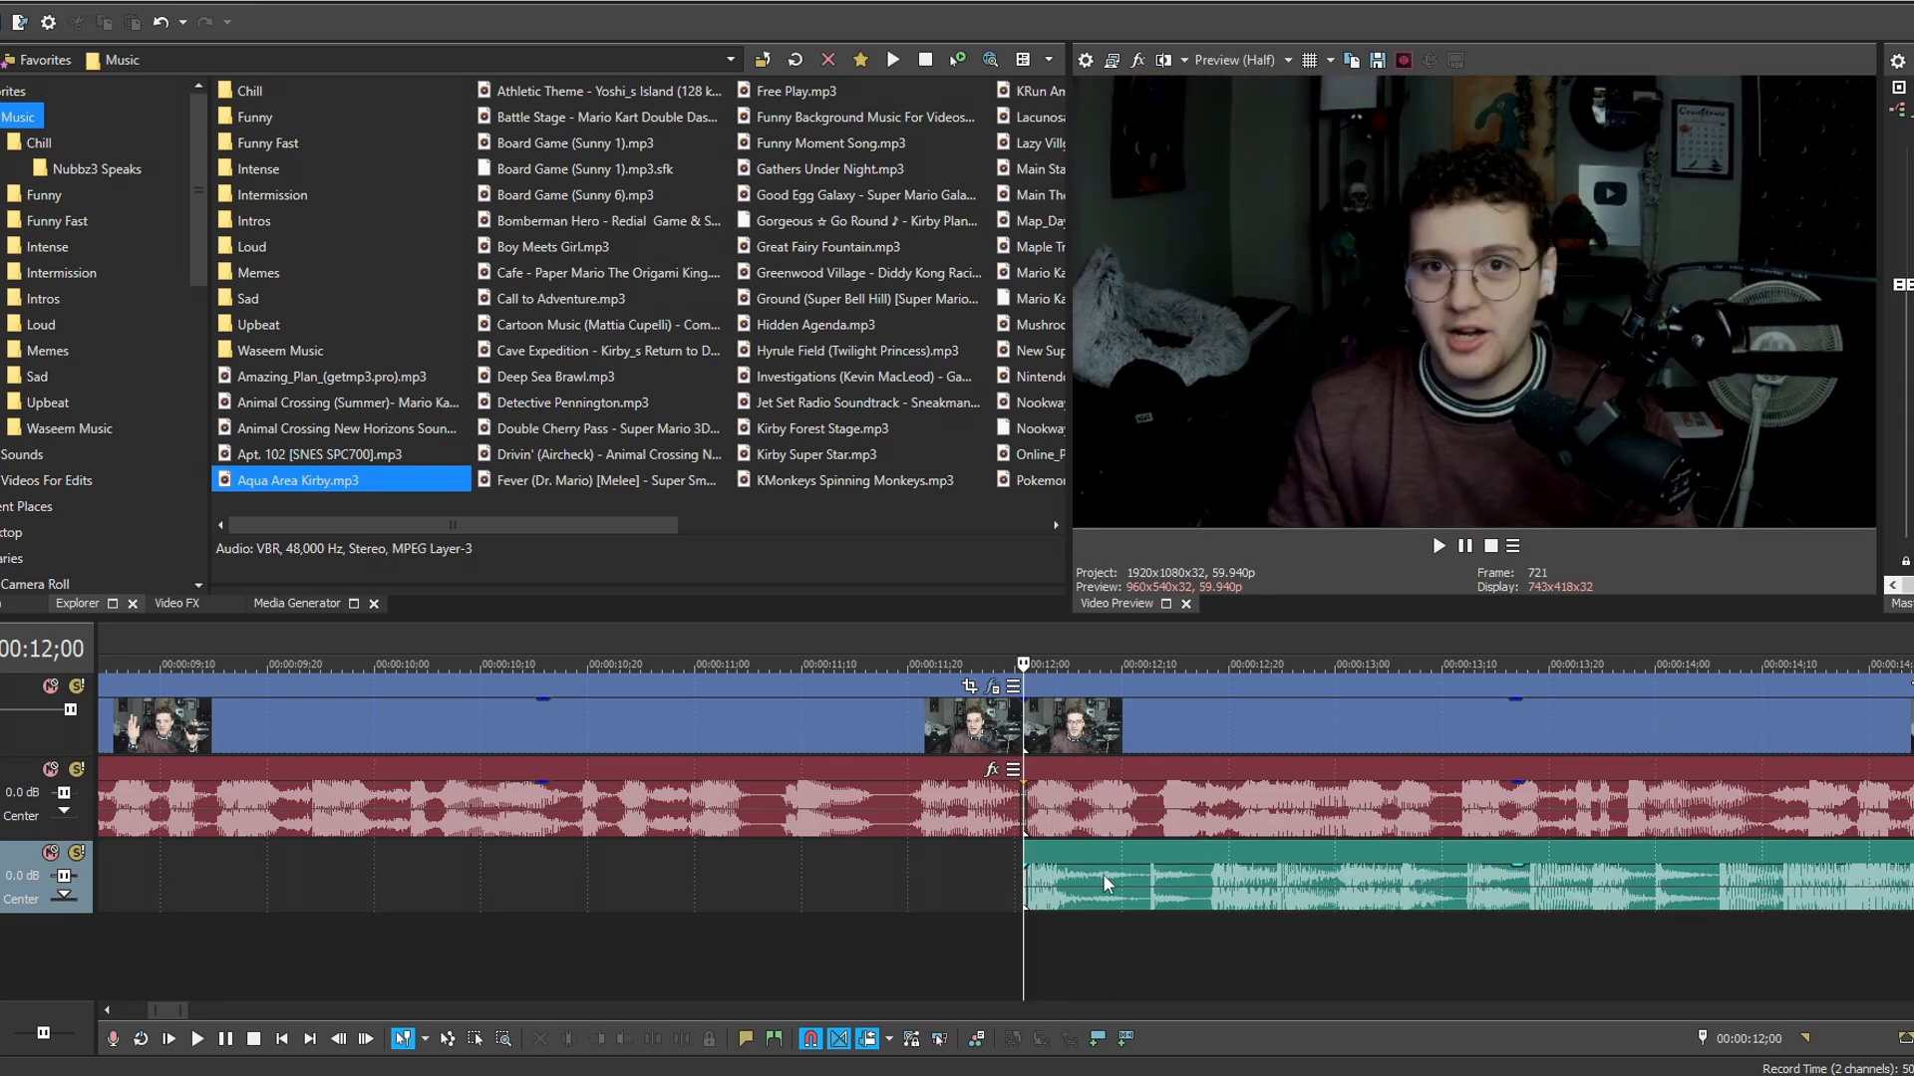
With auto ripple turned off, split the music at 00:00:24;16 and move its second part 2;17 later to the next cut.
{"action": "key", "text": "ctrl+l"}
{"action": "scroll", "coordinate": [1007, 890], "scroll_direction": "up", "scroll_amount": 3}
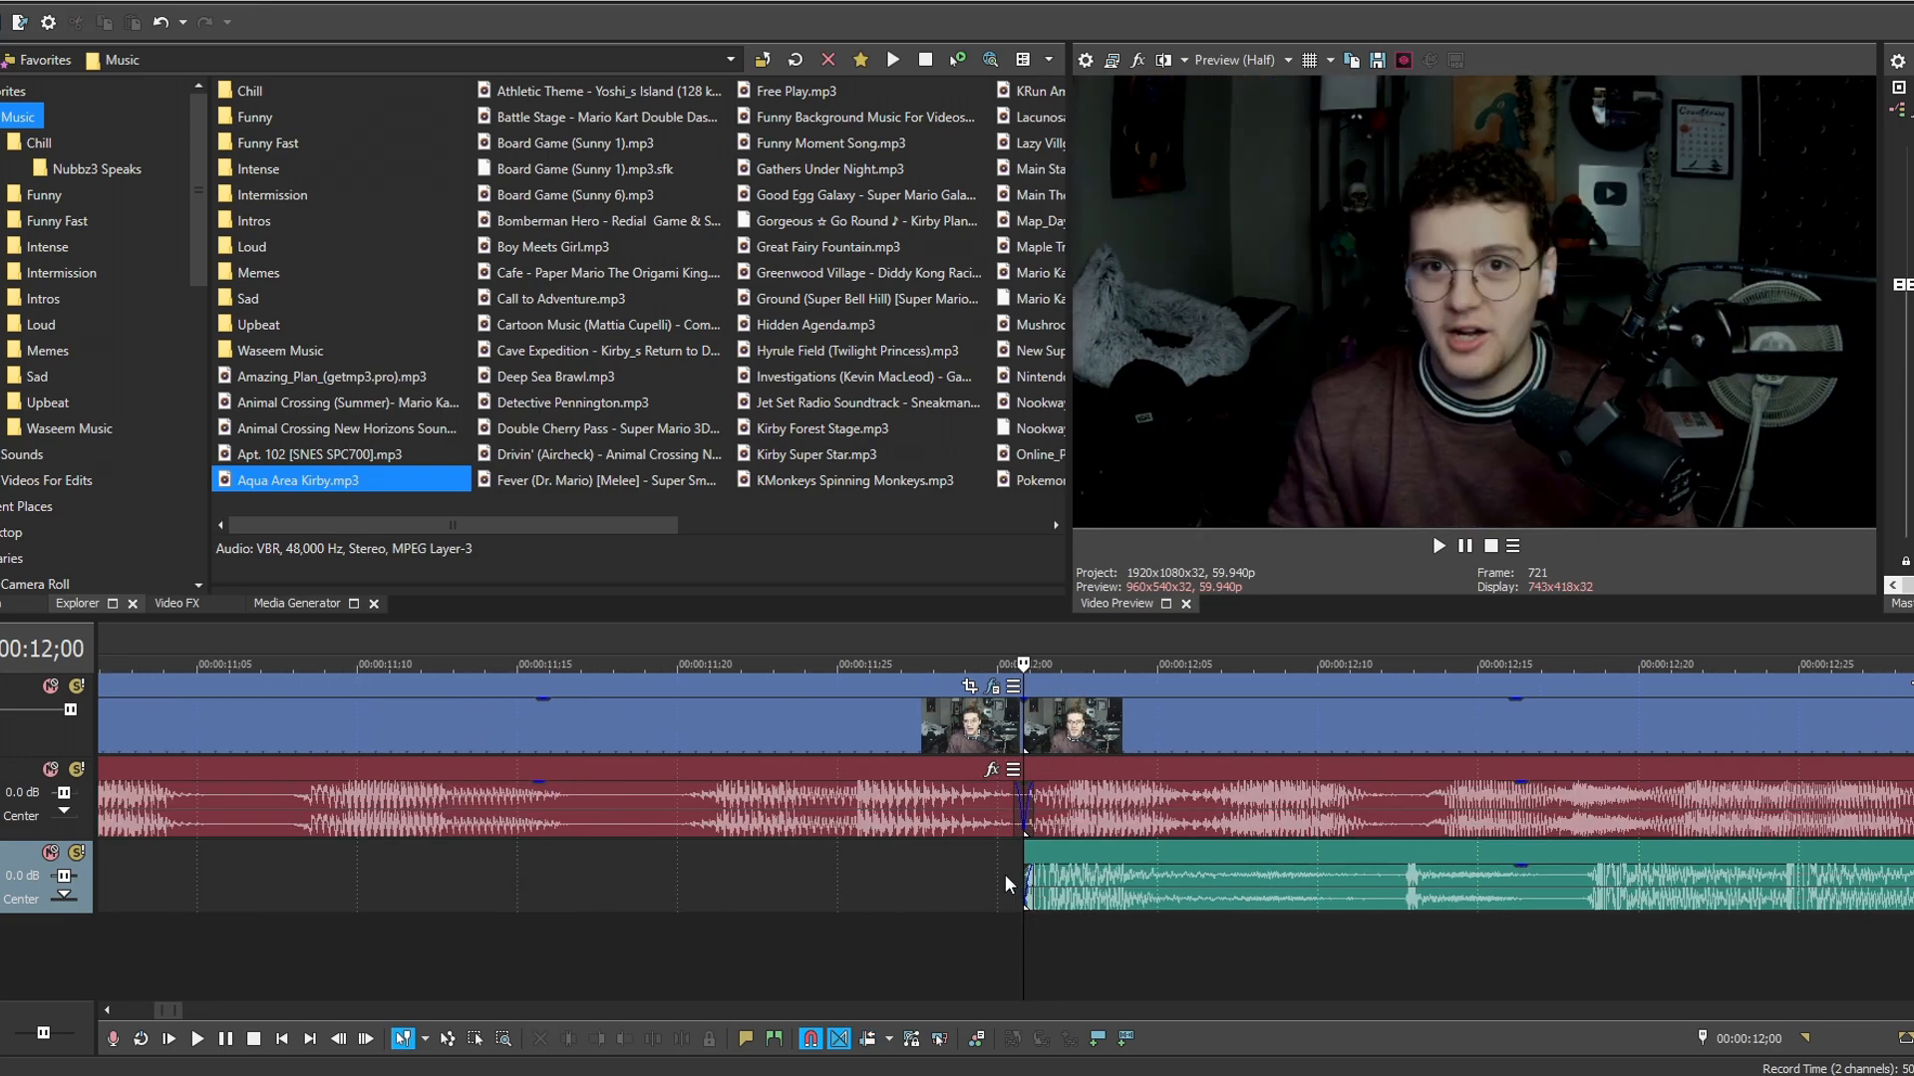
{"action": "scroll", "coordinate": [1088, 839], "scroll_direction": "down", "scroll_amount": 5}
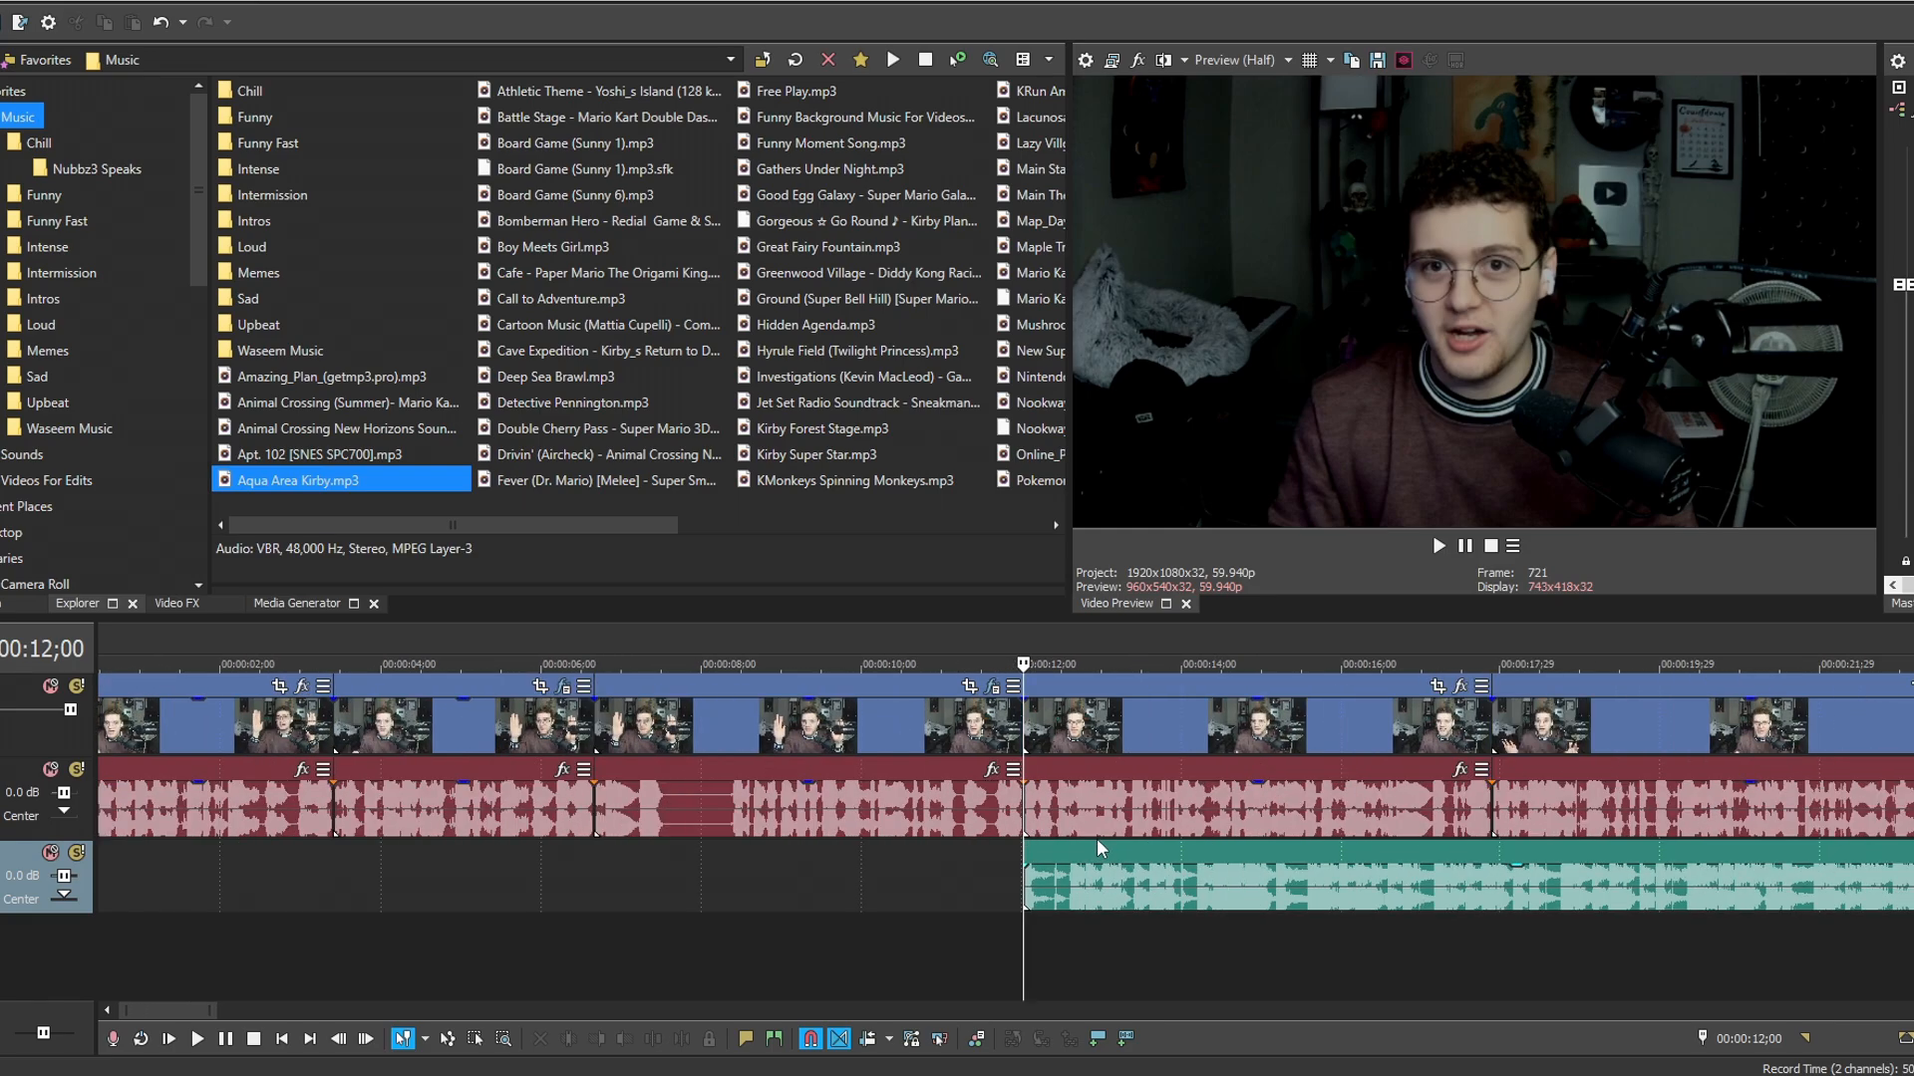
{"action": "scroll", "coordinate": [997, 877], "scroll_direction": "down", "scroll_amount": 3}
{"action": "left_click", "coordinate": [841, 889]}
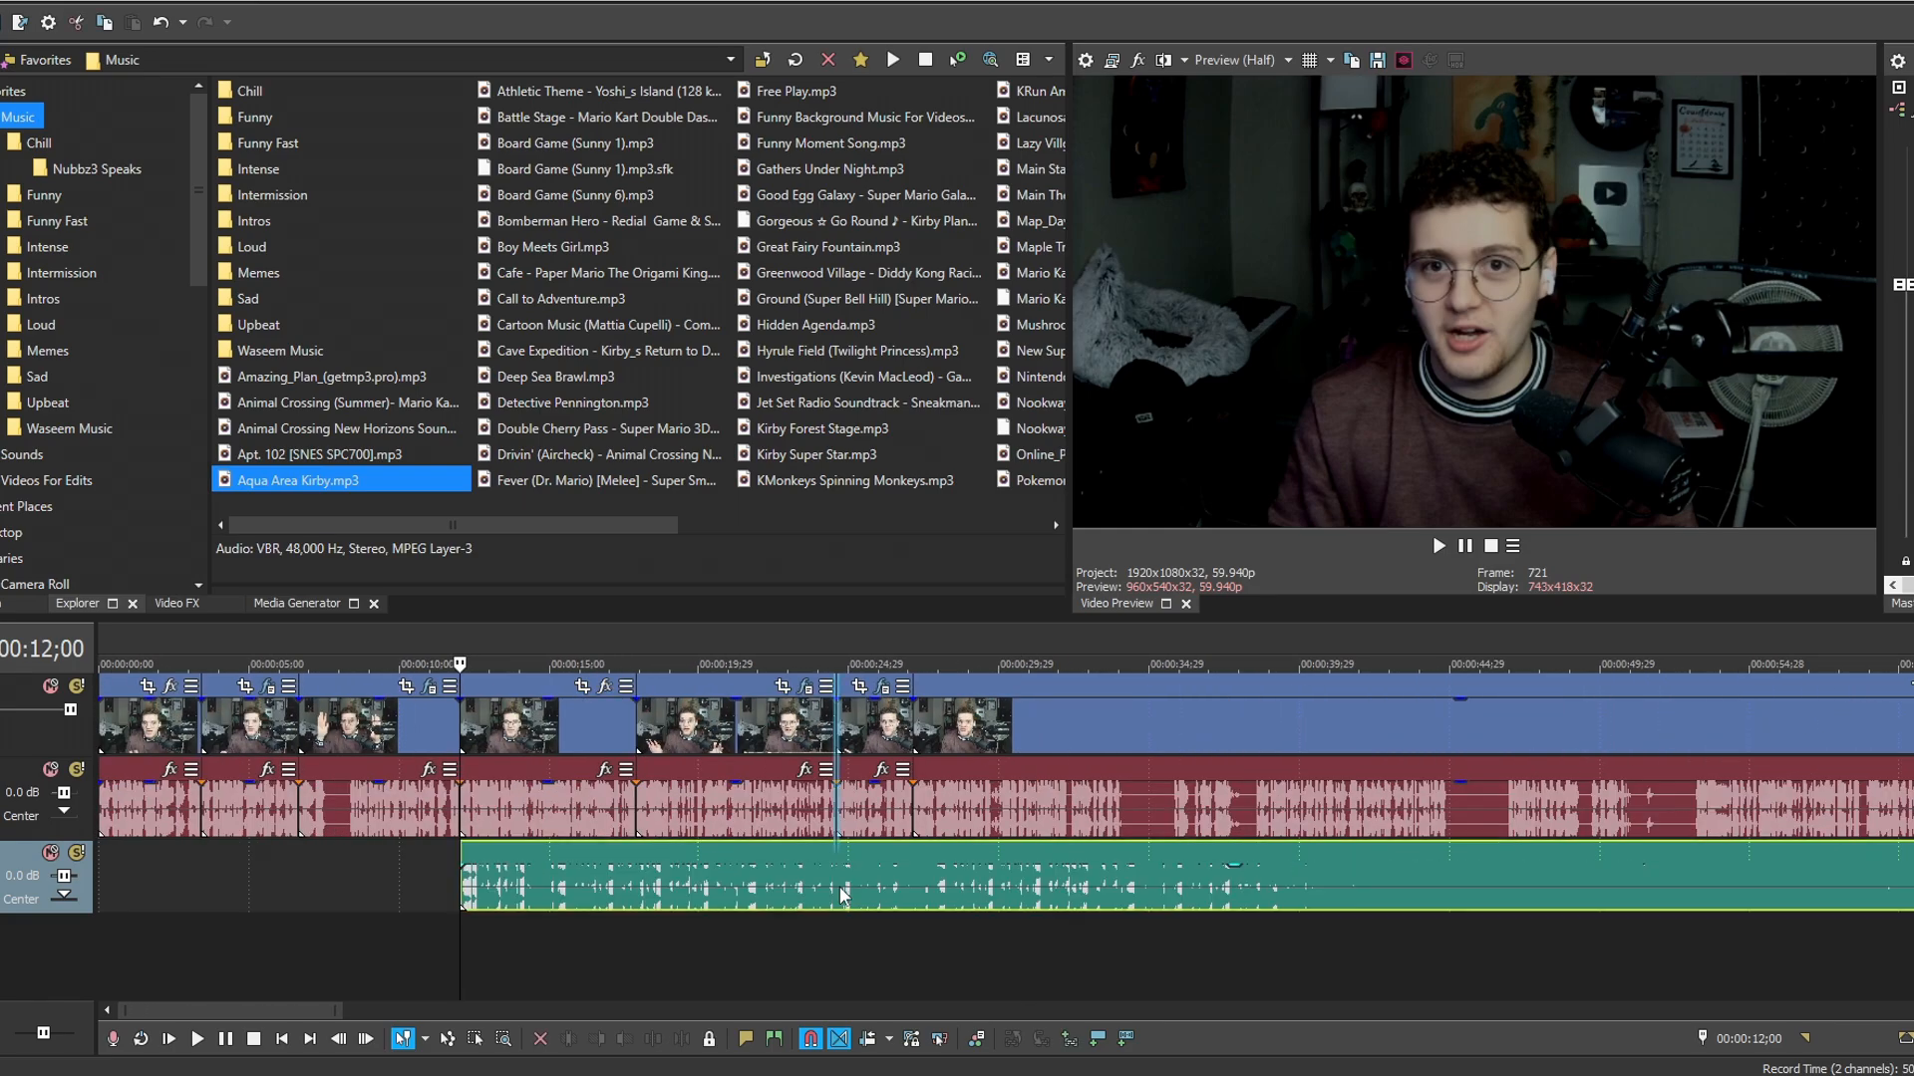
{"action": "scroll", "coordinate": [917, 873], "scroll_direction": "up", "scroll_amount": 1}
{"action": "key", "text": "s"}
{"action": "left_click_drag", "start_coordinate": [1069, 887], "coordinate": [1172, 876]}
{"action": "scroll", "coordinate": [1098, 877], "scroll_direction": "up", "scroll_amount": 2}
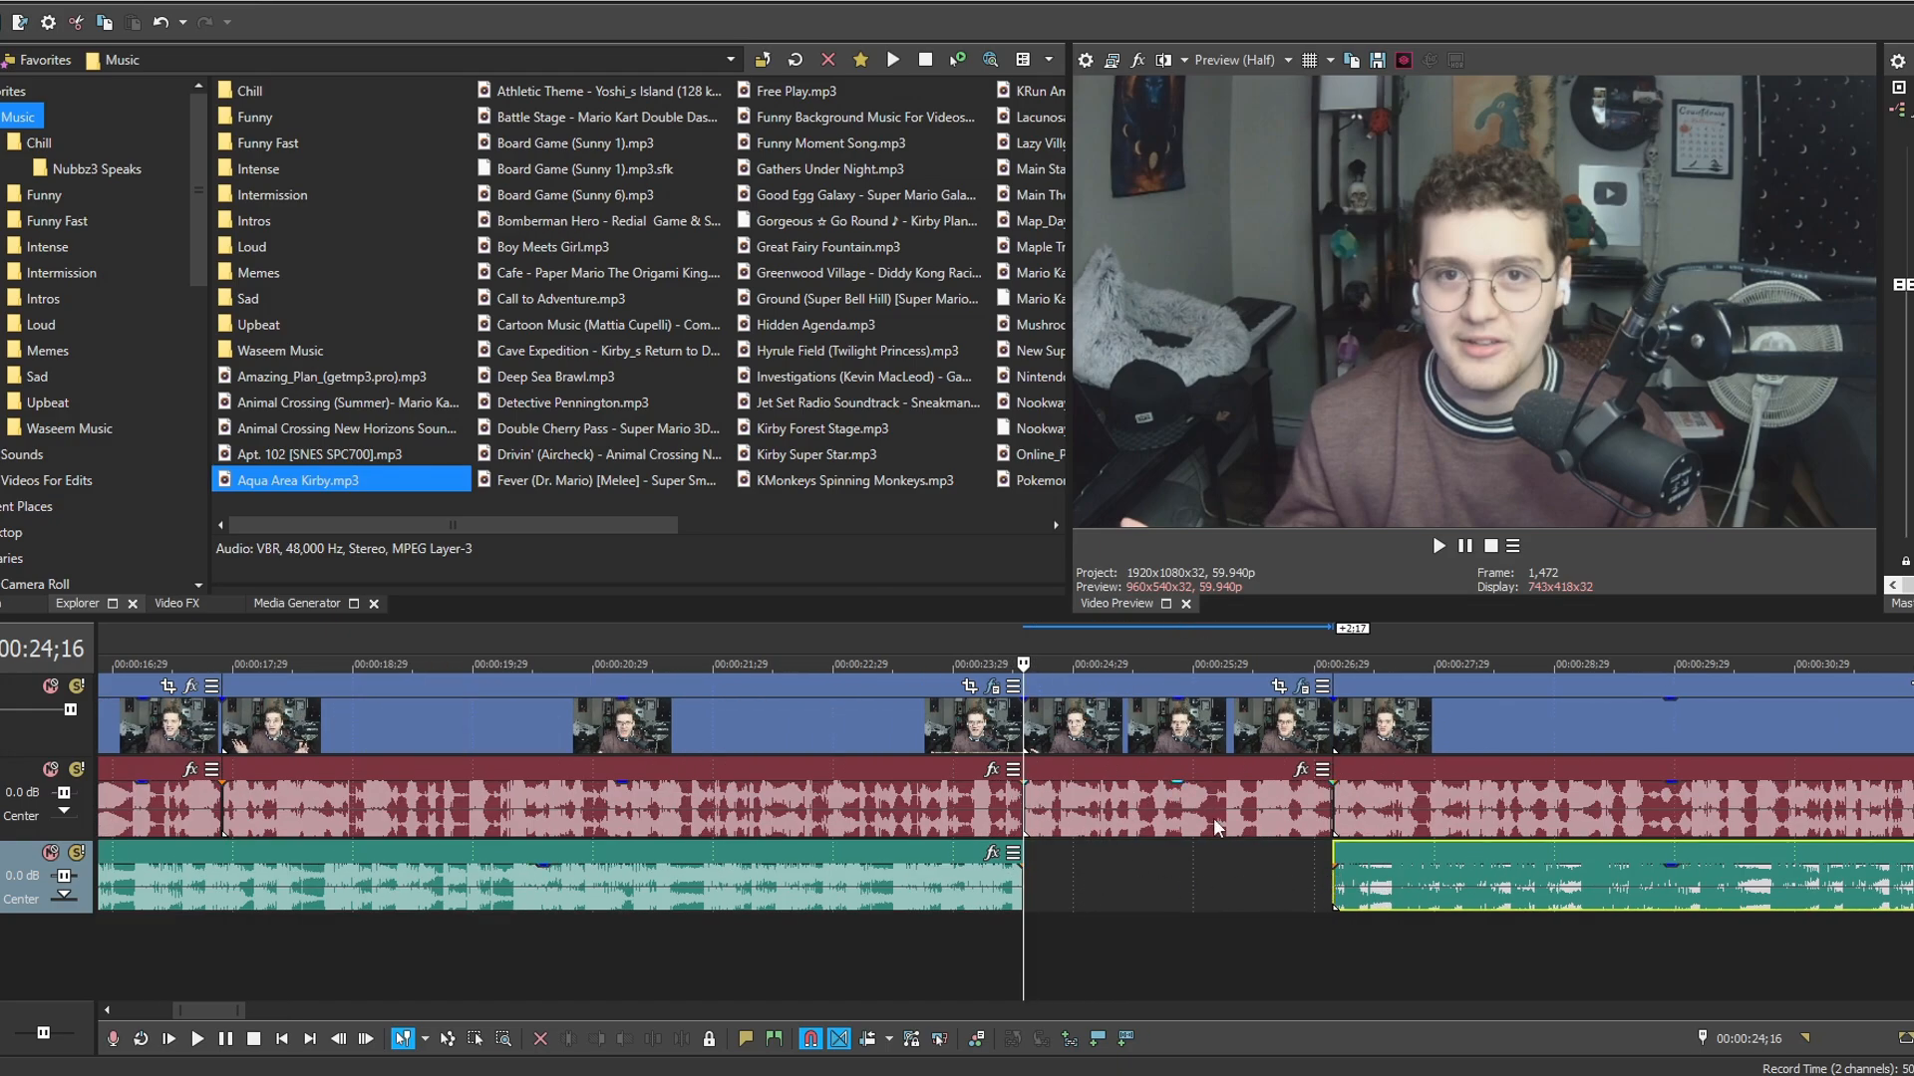
{"action": "left_click", "coordinate": [1375, 816]}
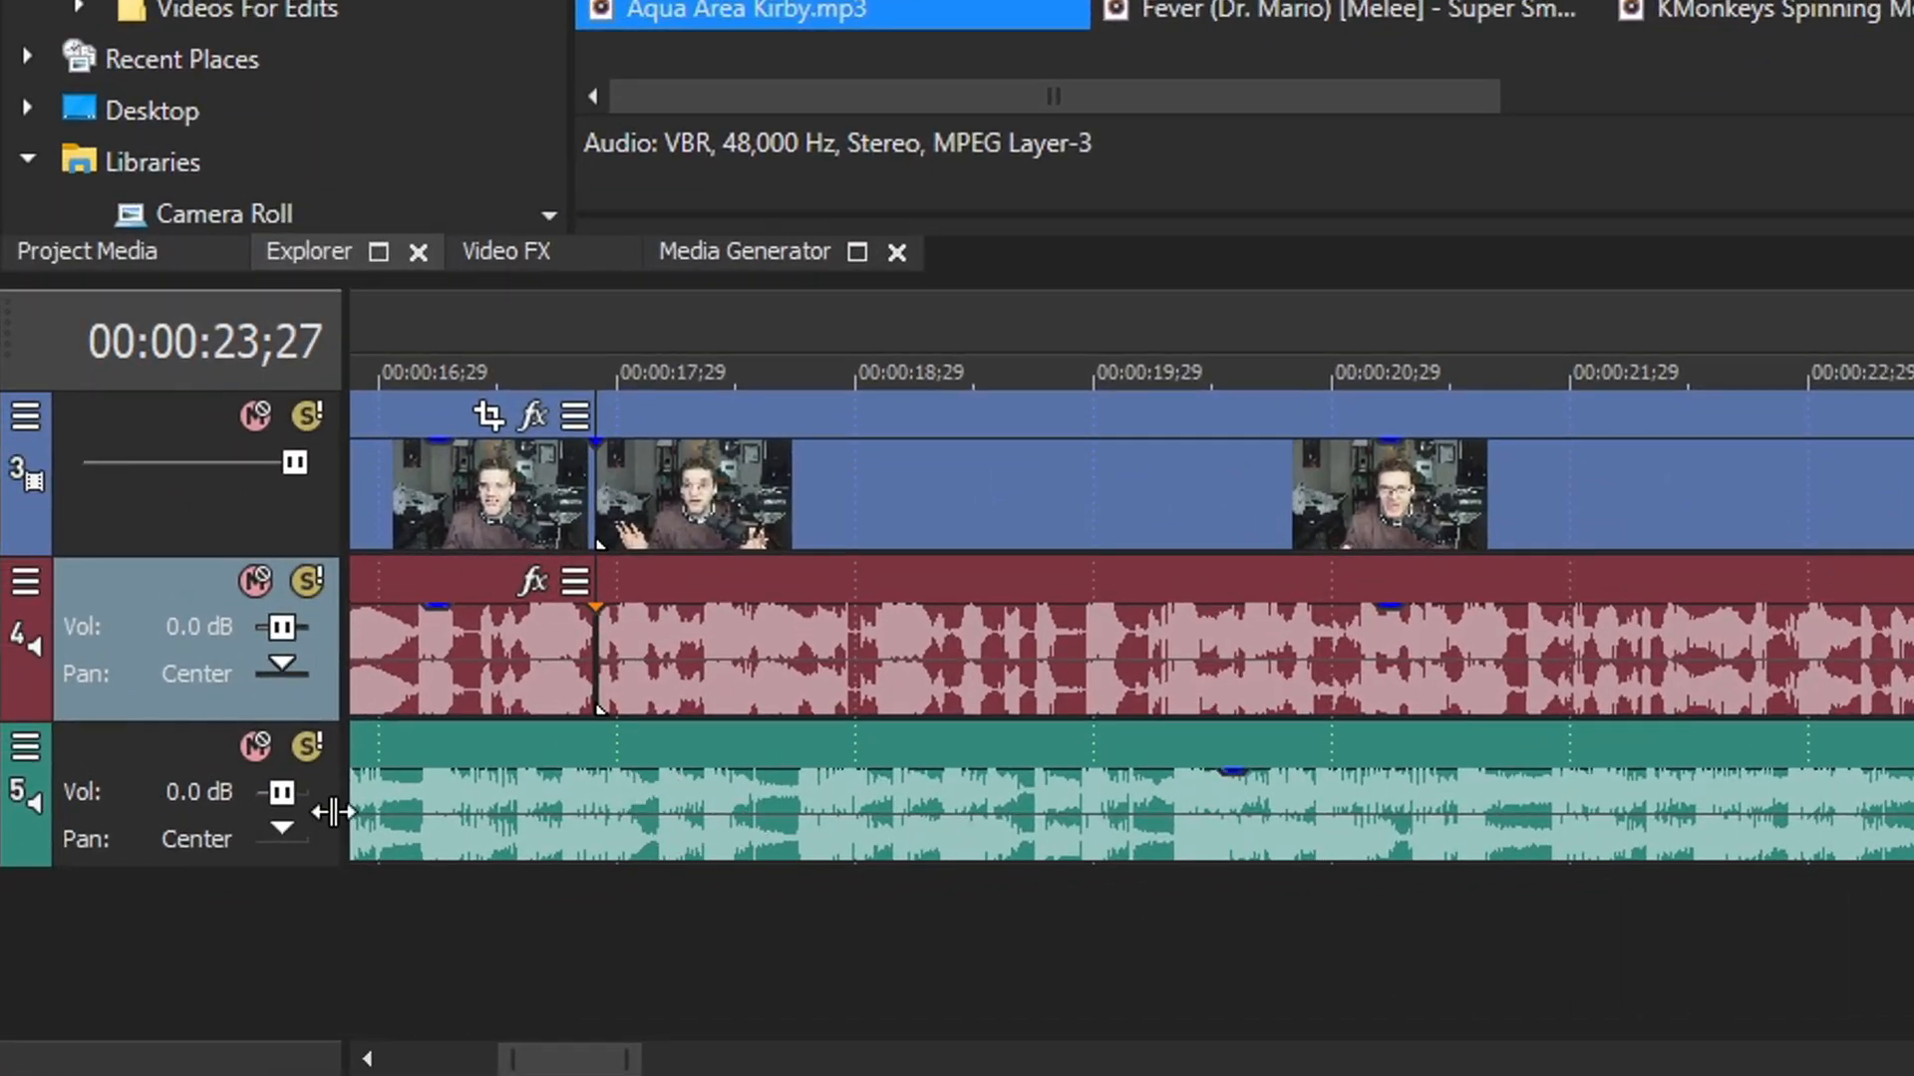
Lower the volume of the music track to -21.0 dB.
{"action": "left_click", "coordinate": [189, 753]}
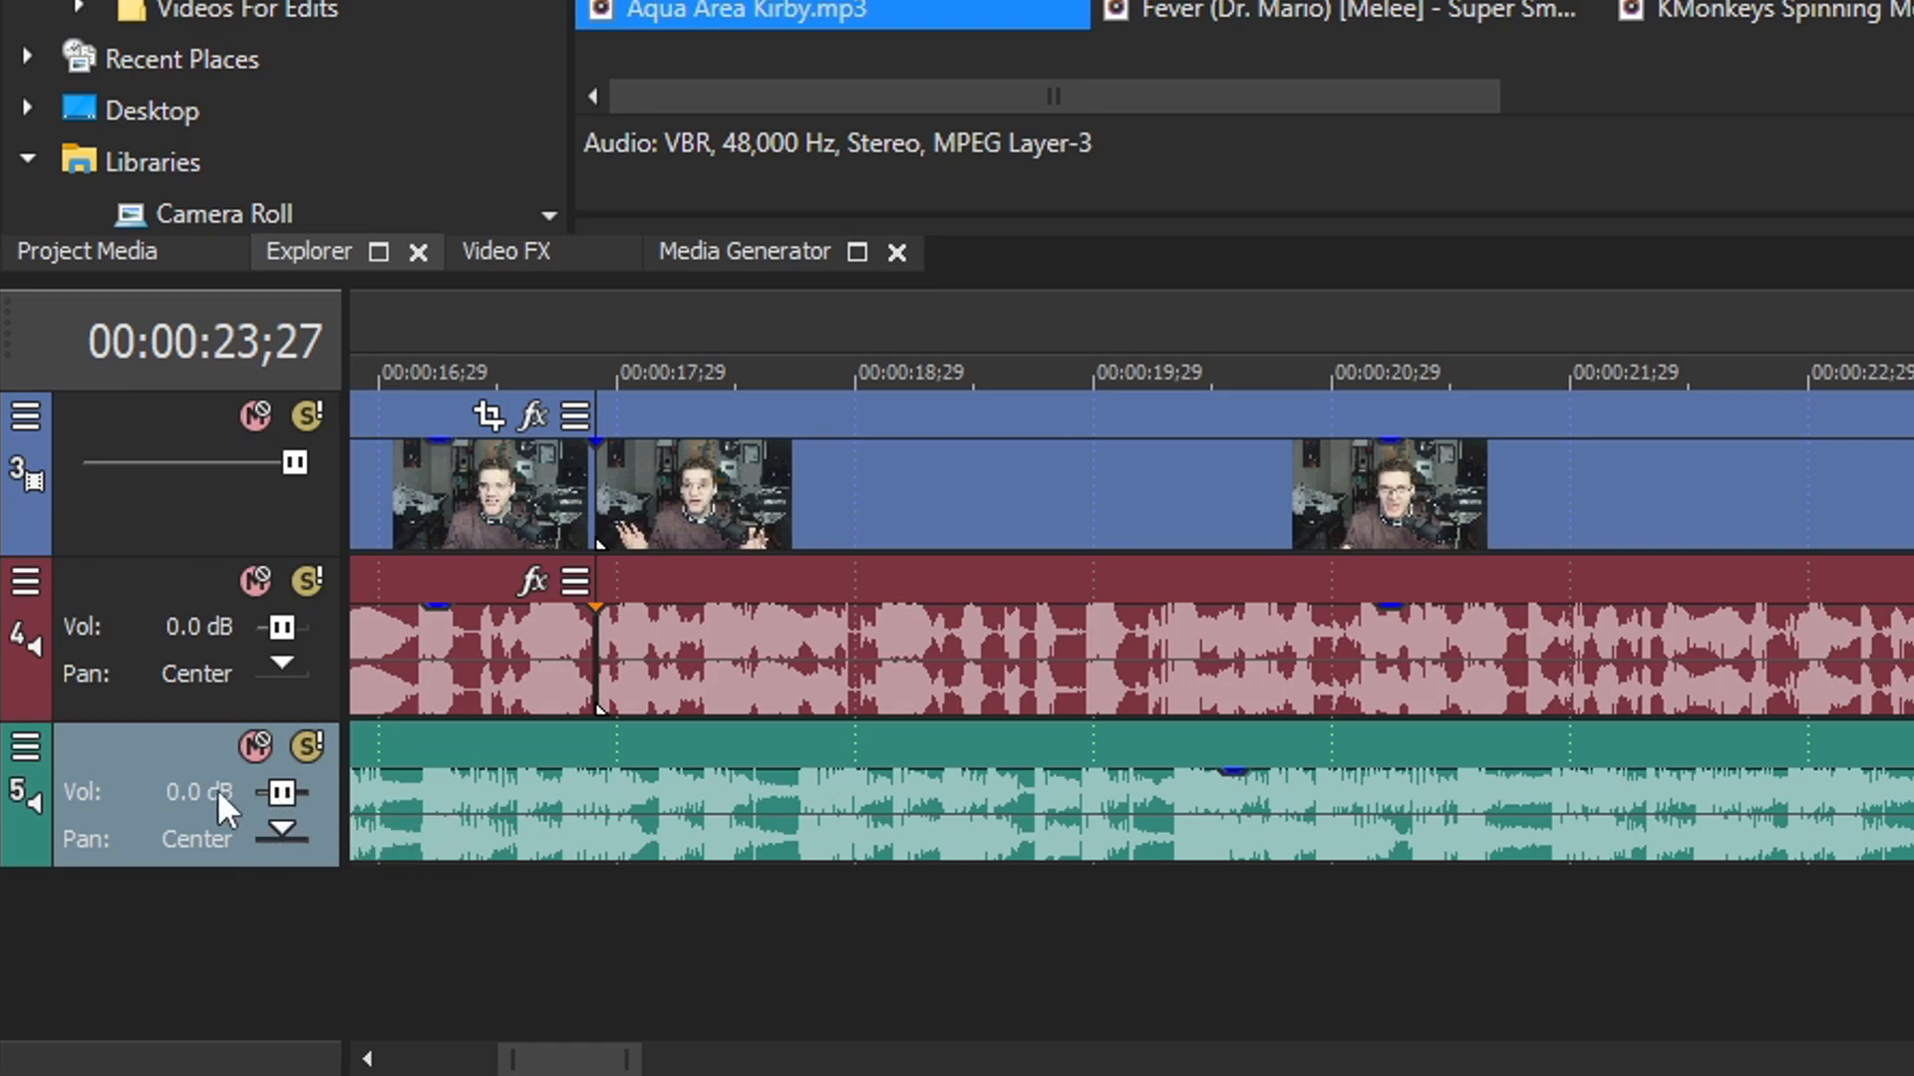
{"action": "scroll", "coordinate": [283, 792], "scroll_direction": "down", "scroll_amount": 10}
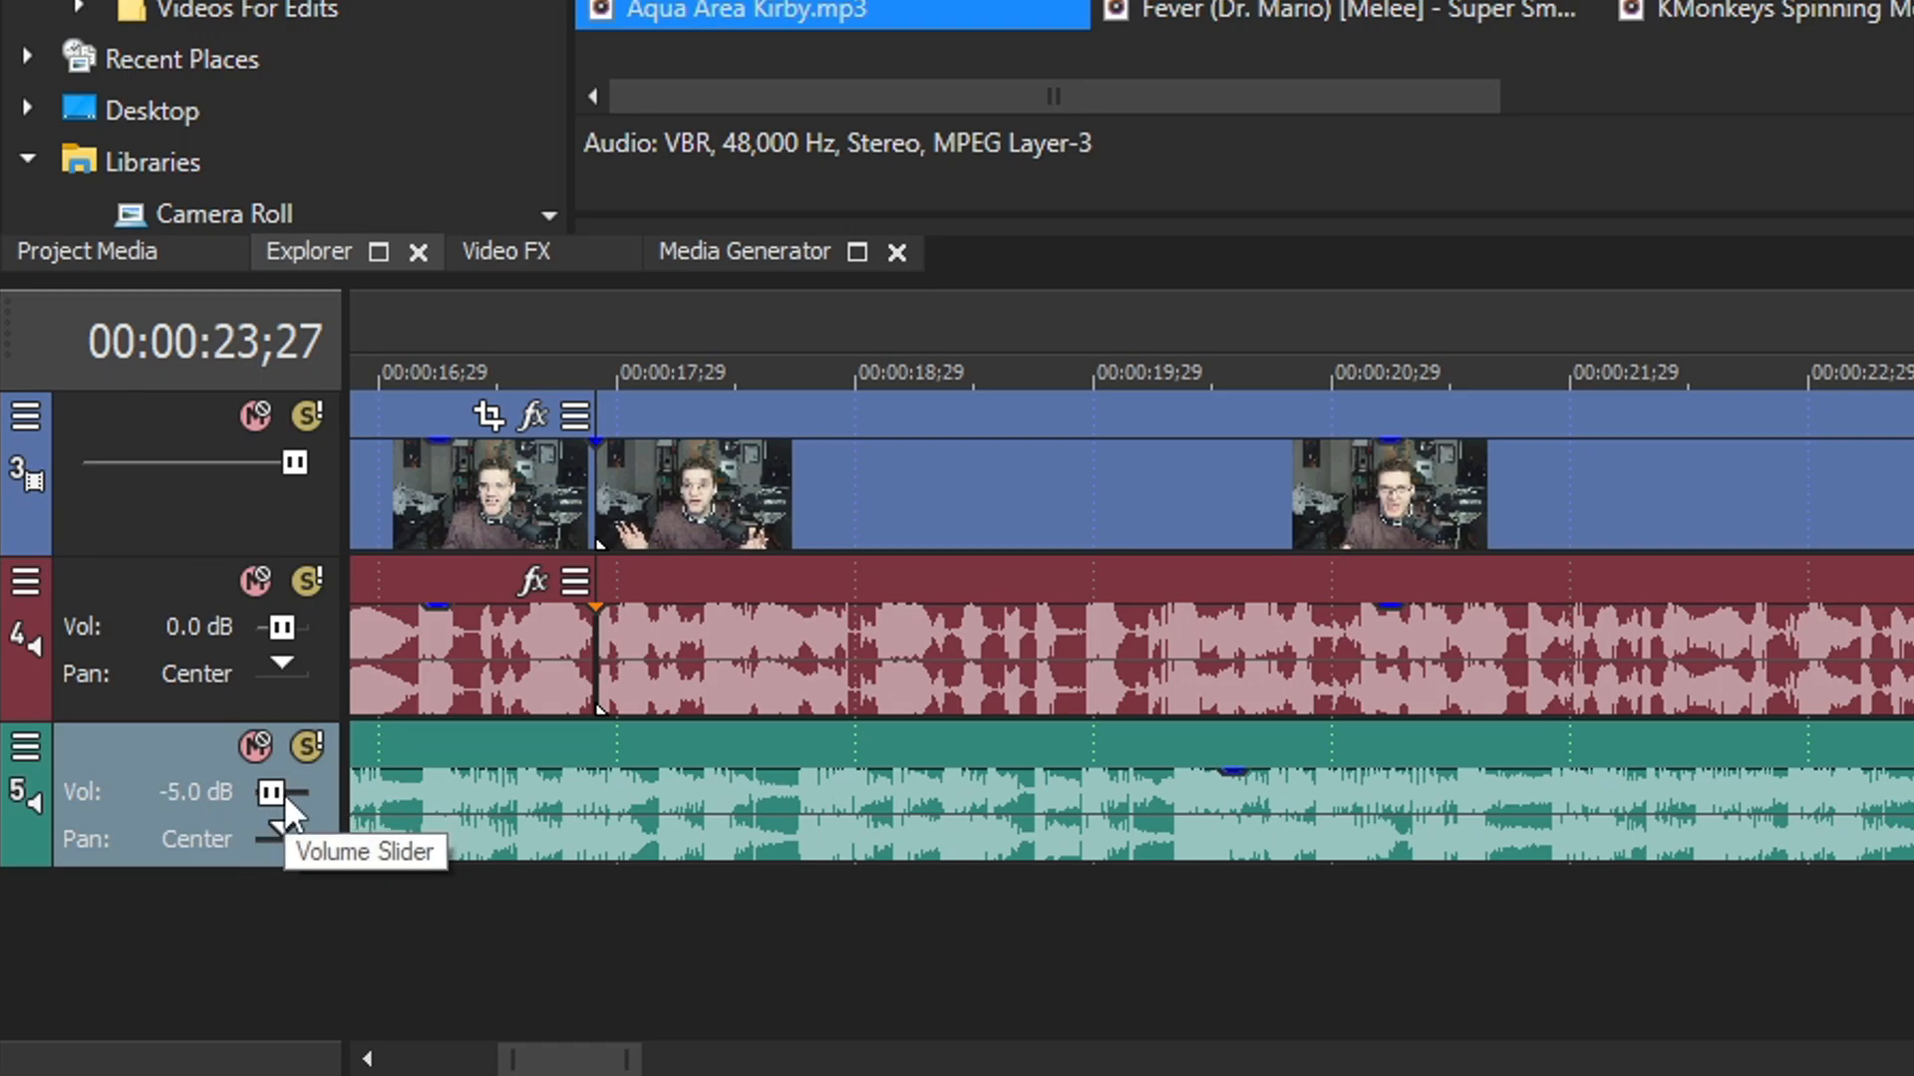
{"action": "scroll", "coordinate": [283, 793], "scroll_direction": "down", "scroll_amount": 7}
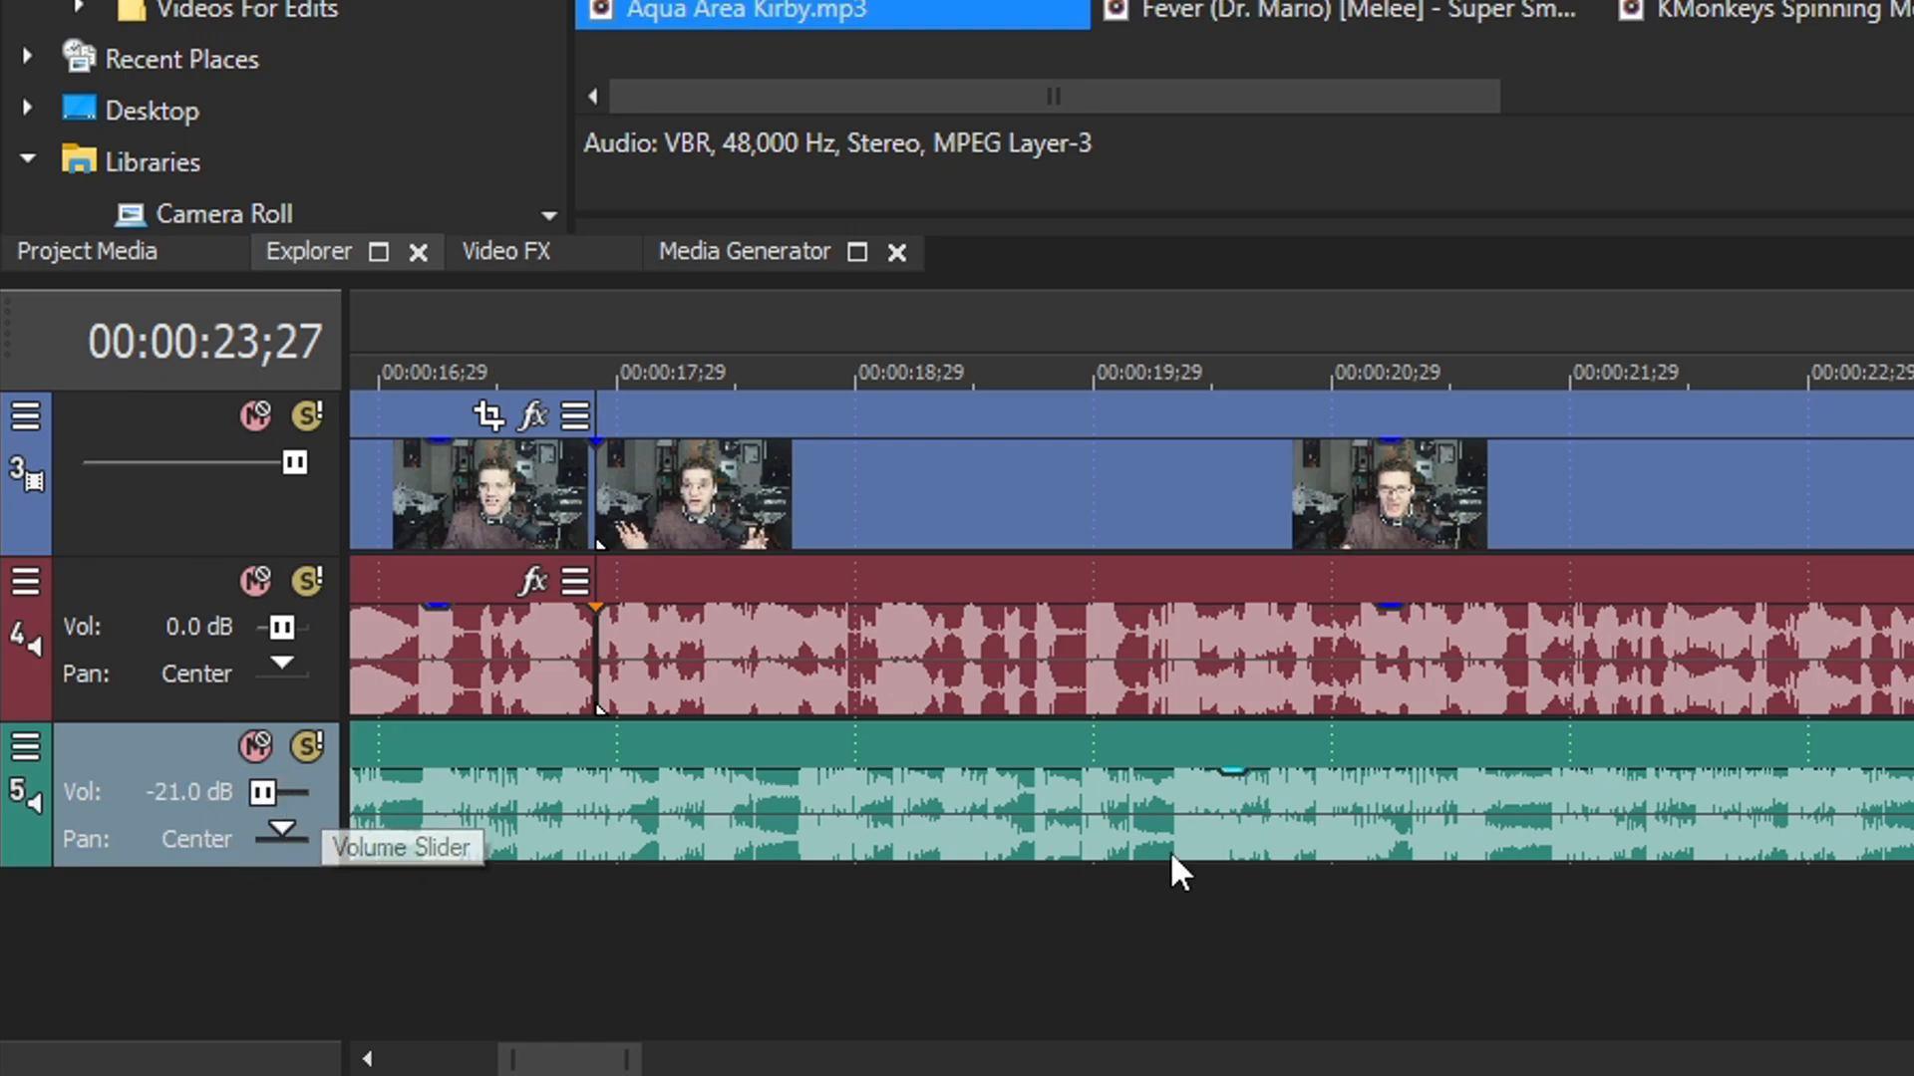
Try lowering the gain of the music clip before 00:00:24;16 to -12.4 dB, and bring it back up.
{"action": "scroll", "coordinate": [500, 795], "scroll_direction": "down", "scroll_amount": 5}
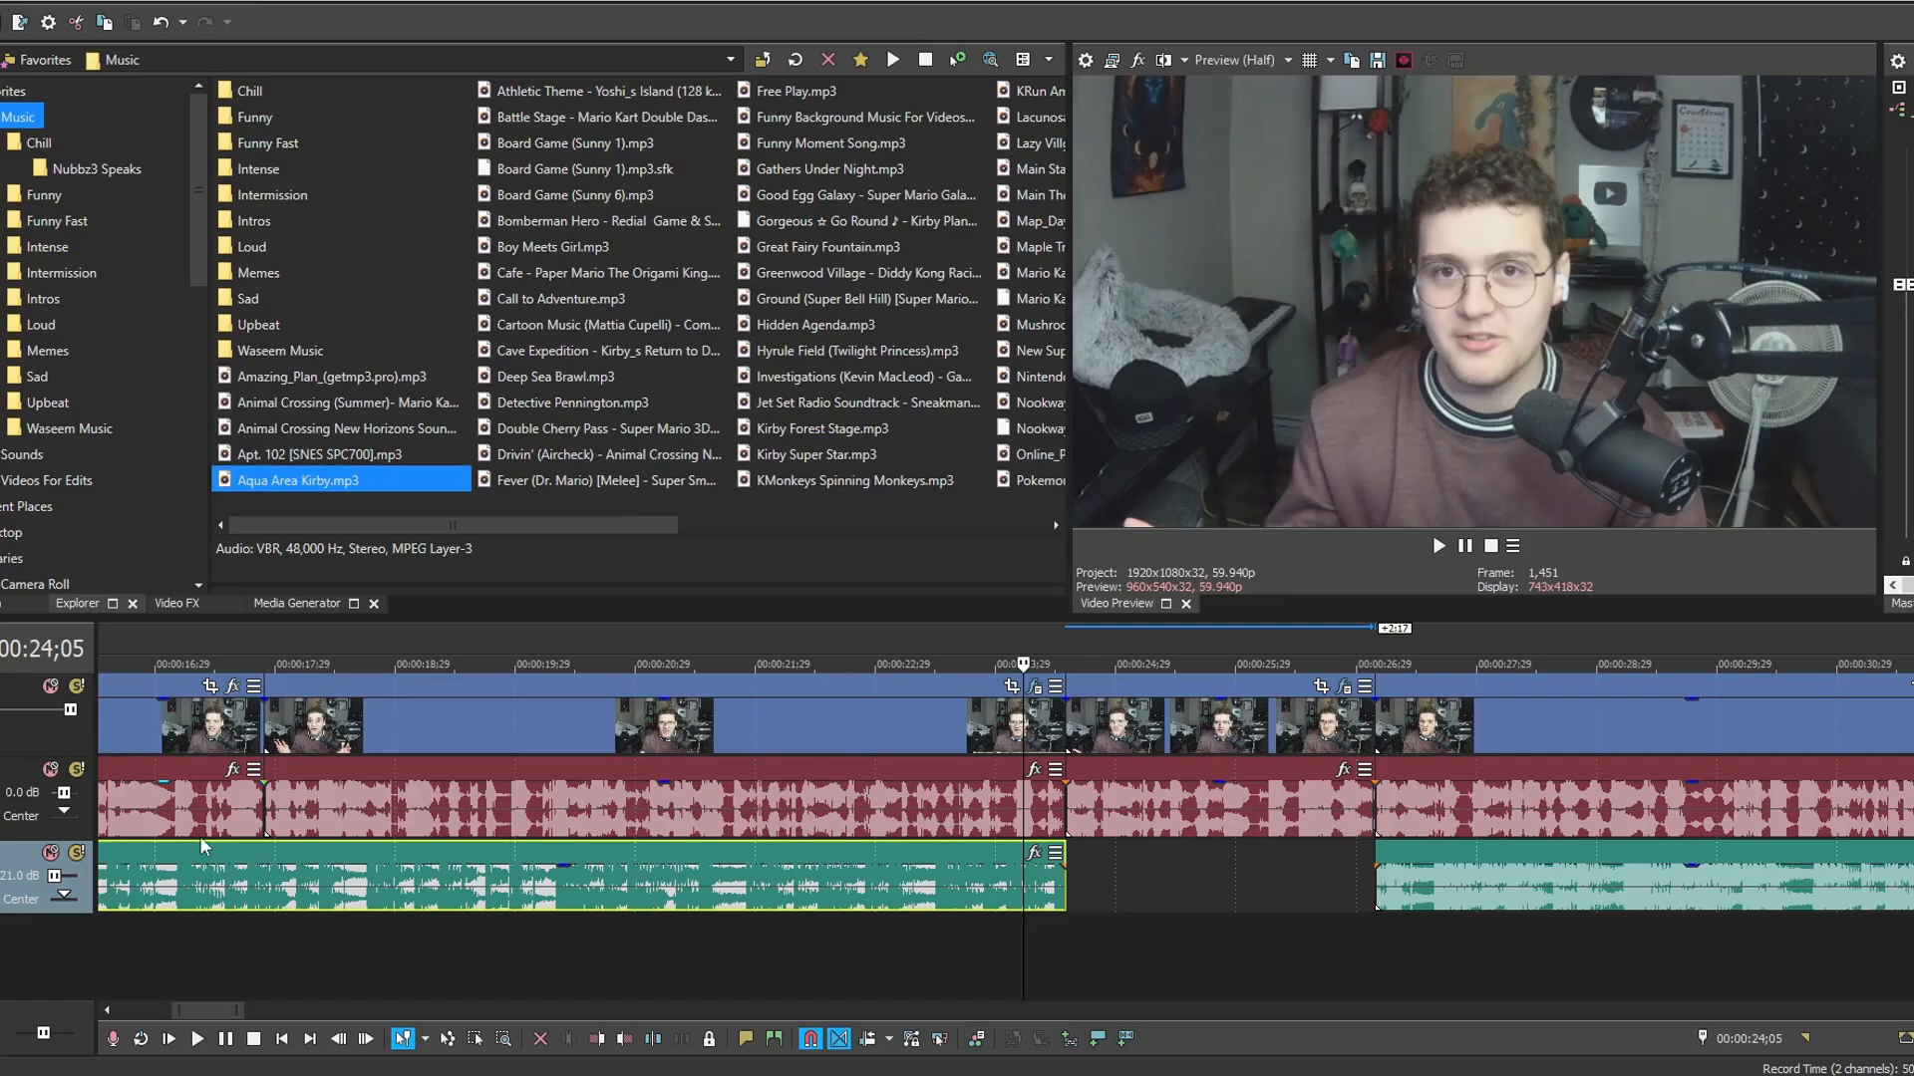
{"action": "left_click", "coordinate": [468, 894]}
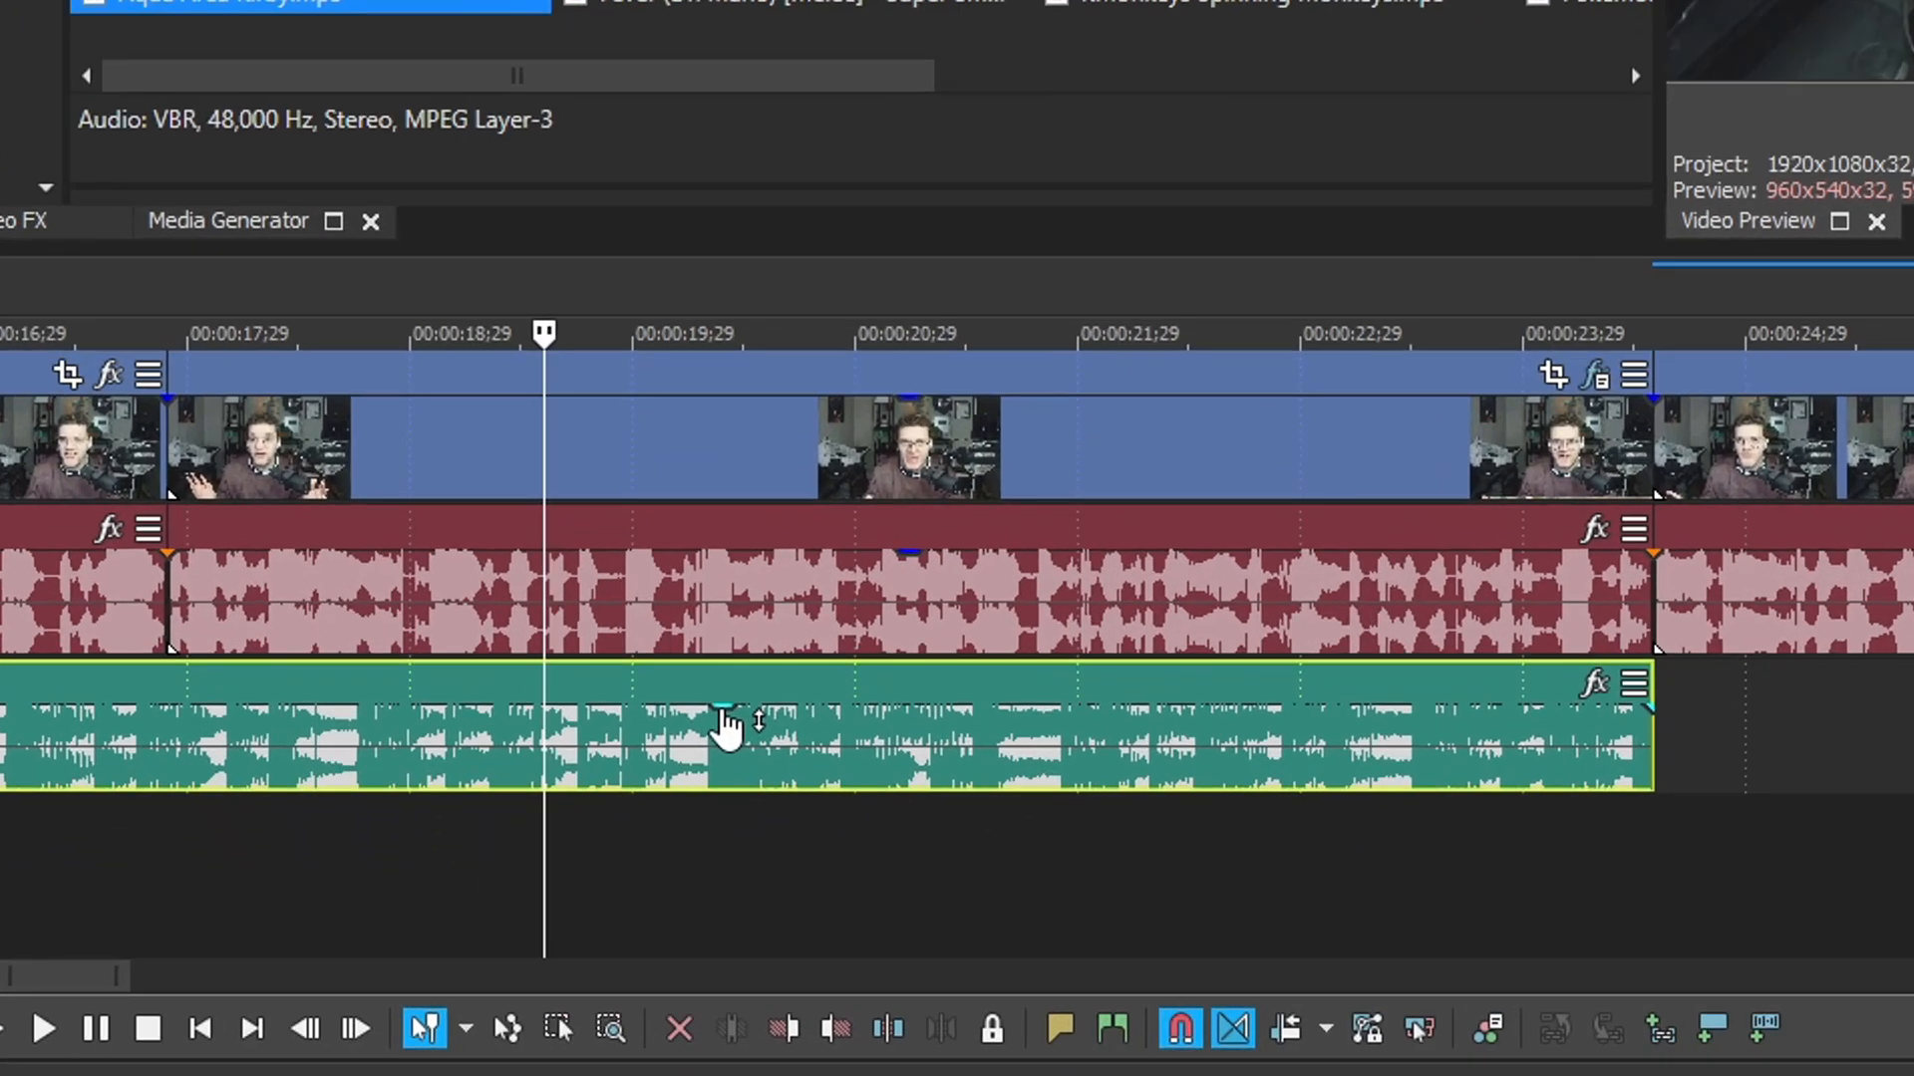
{"action": "mouse_move", "coordinate": [564, 865]}
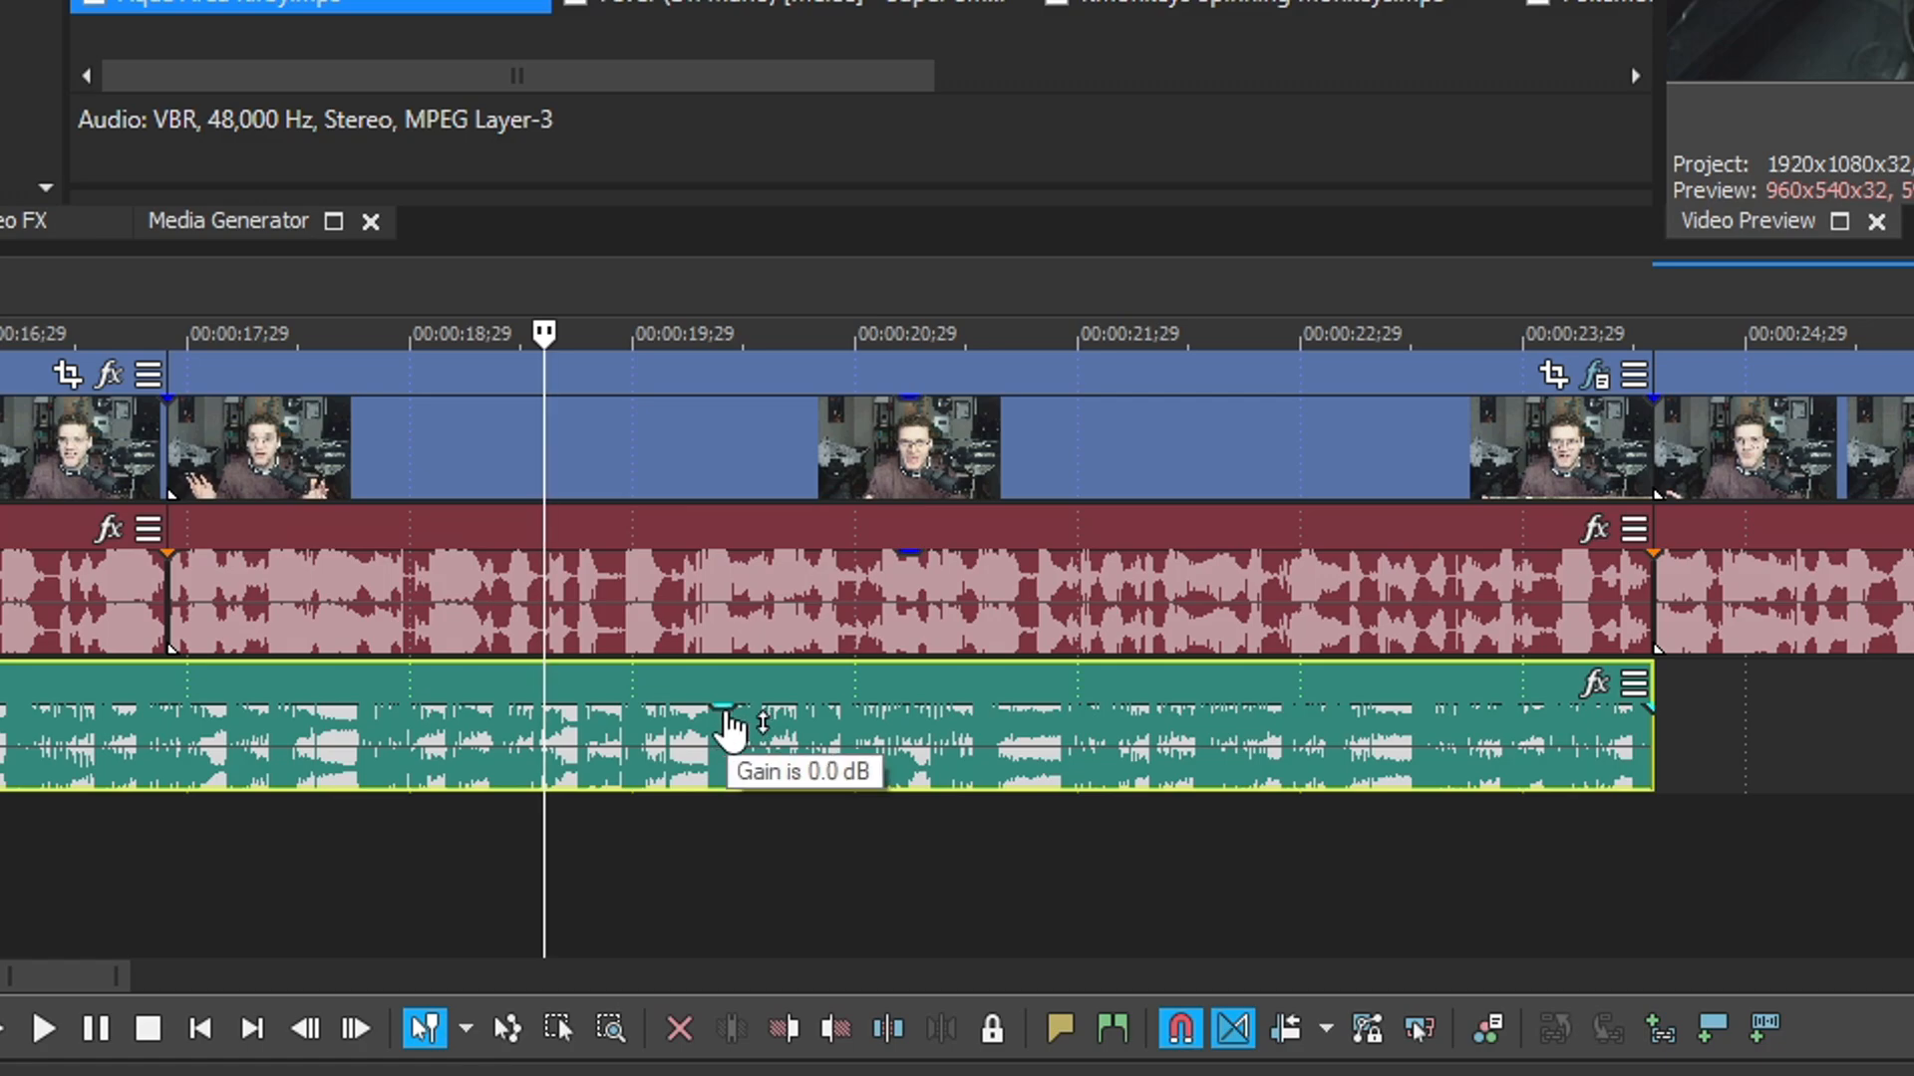
{"action": "left_click_drag", "start_coordinate": [718, 727], "coordinate": [734, 726]}
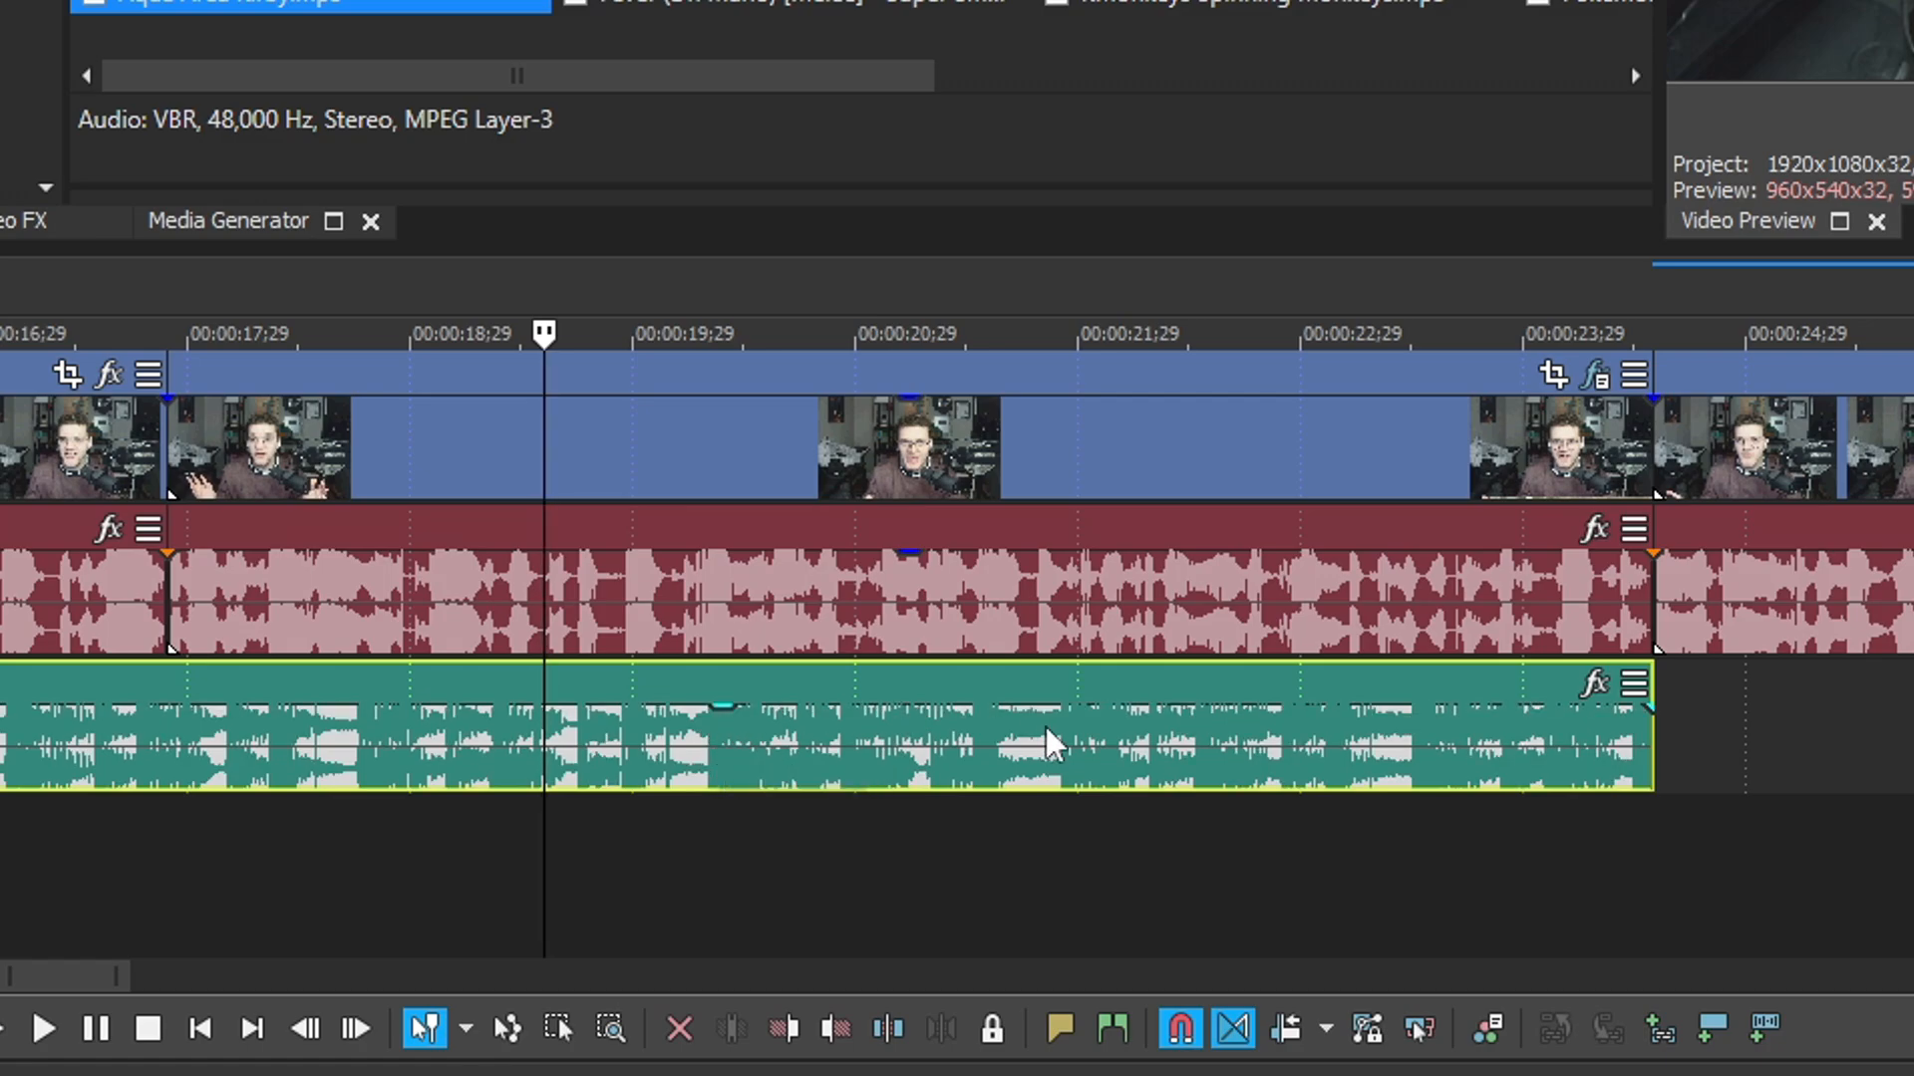
{"action": "mouse_move", "coordinate": [1281, 708]}
{"action": "left_mouse_down"}
{"action": "mouse_move", "coordinate": [1276, 728]}
{"action": "mouse_move", "coordinate": [1286, 712]}
{"action": "left_mouse_up"}
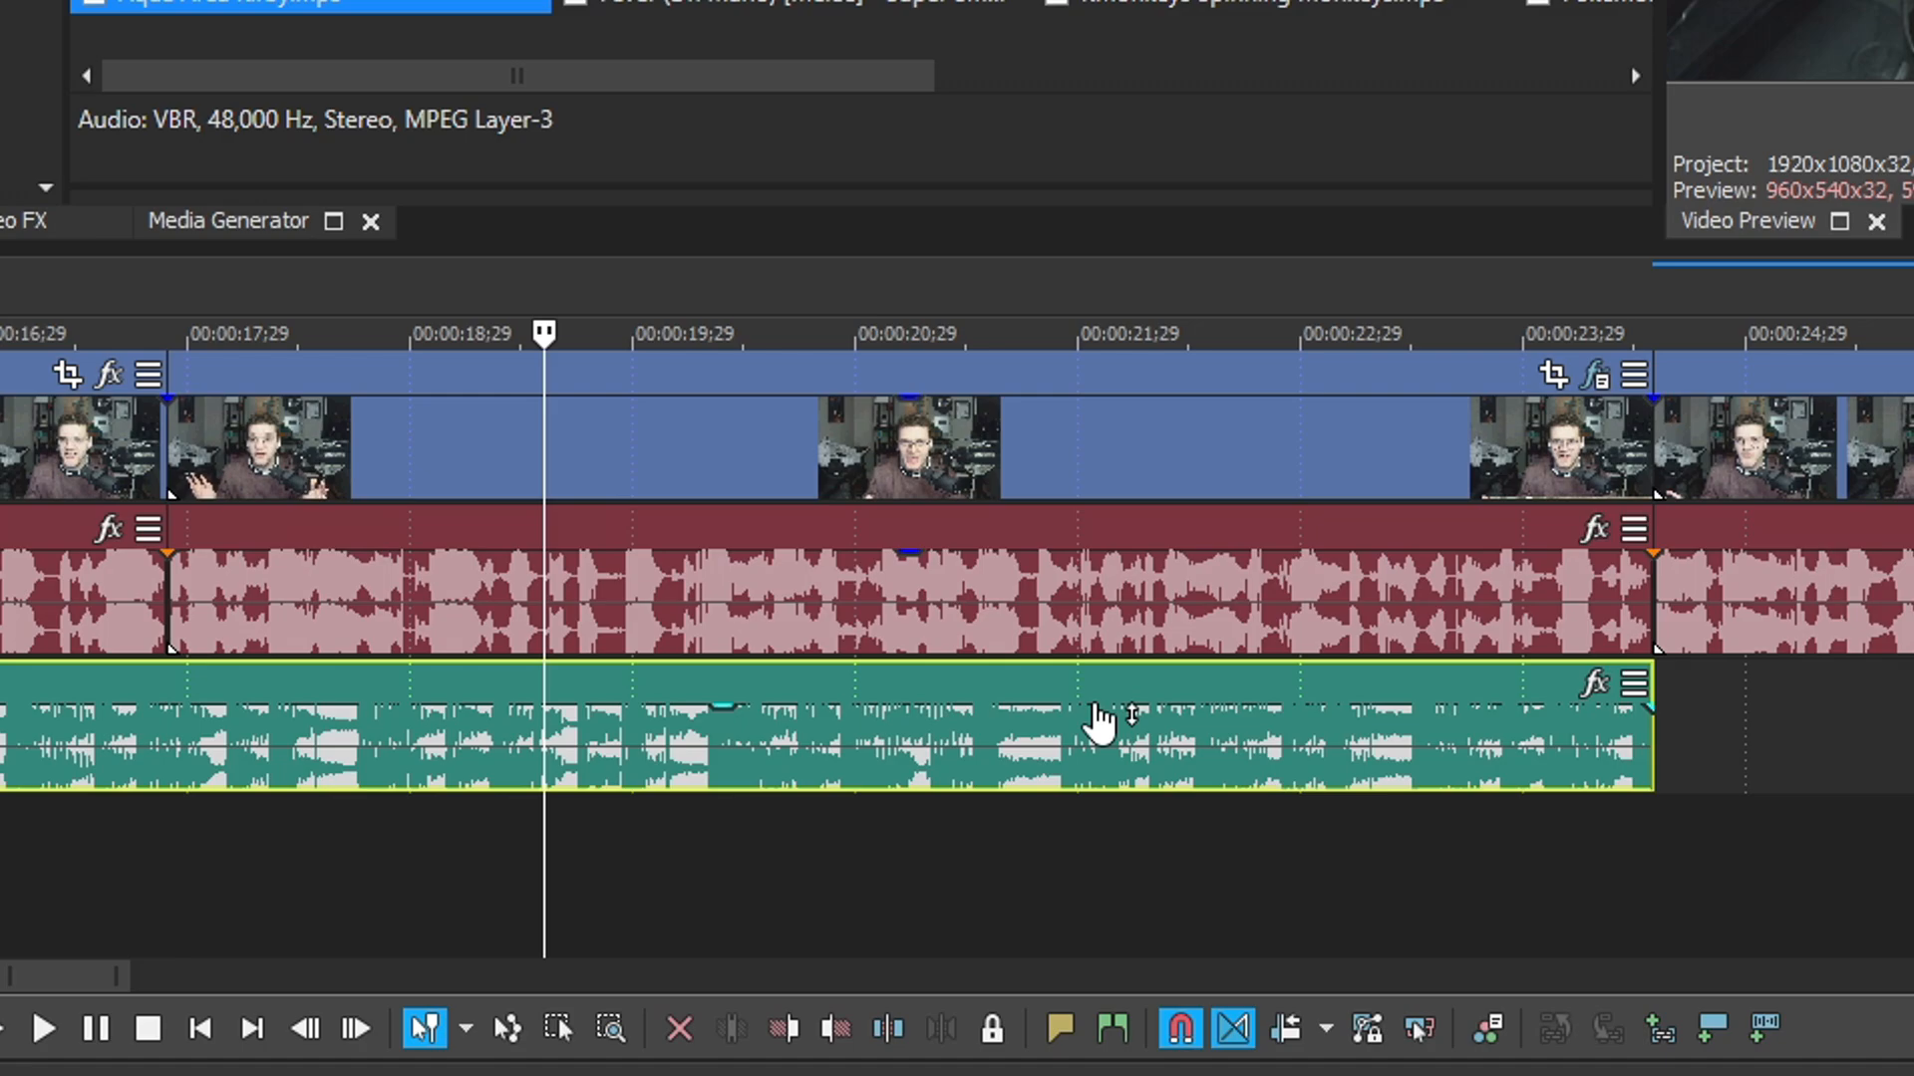
{"action": "left_click_drag", "start_coordinate": [1094, 707], "coordinate": [876, 718]}
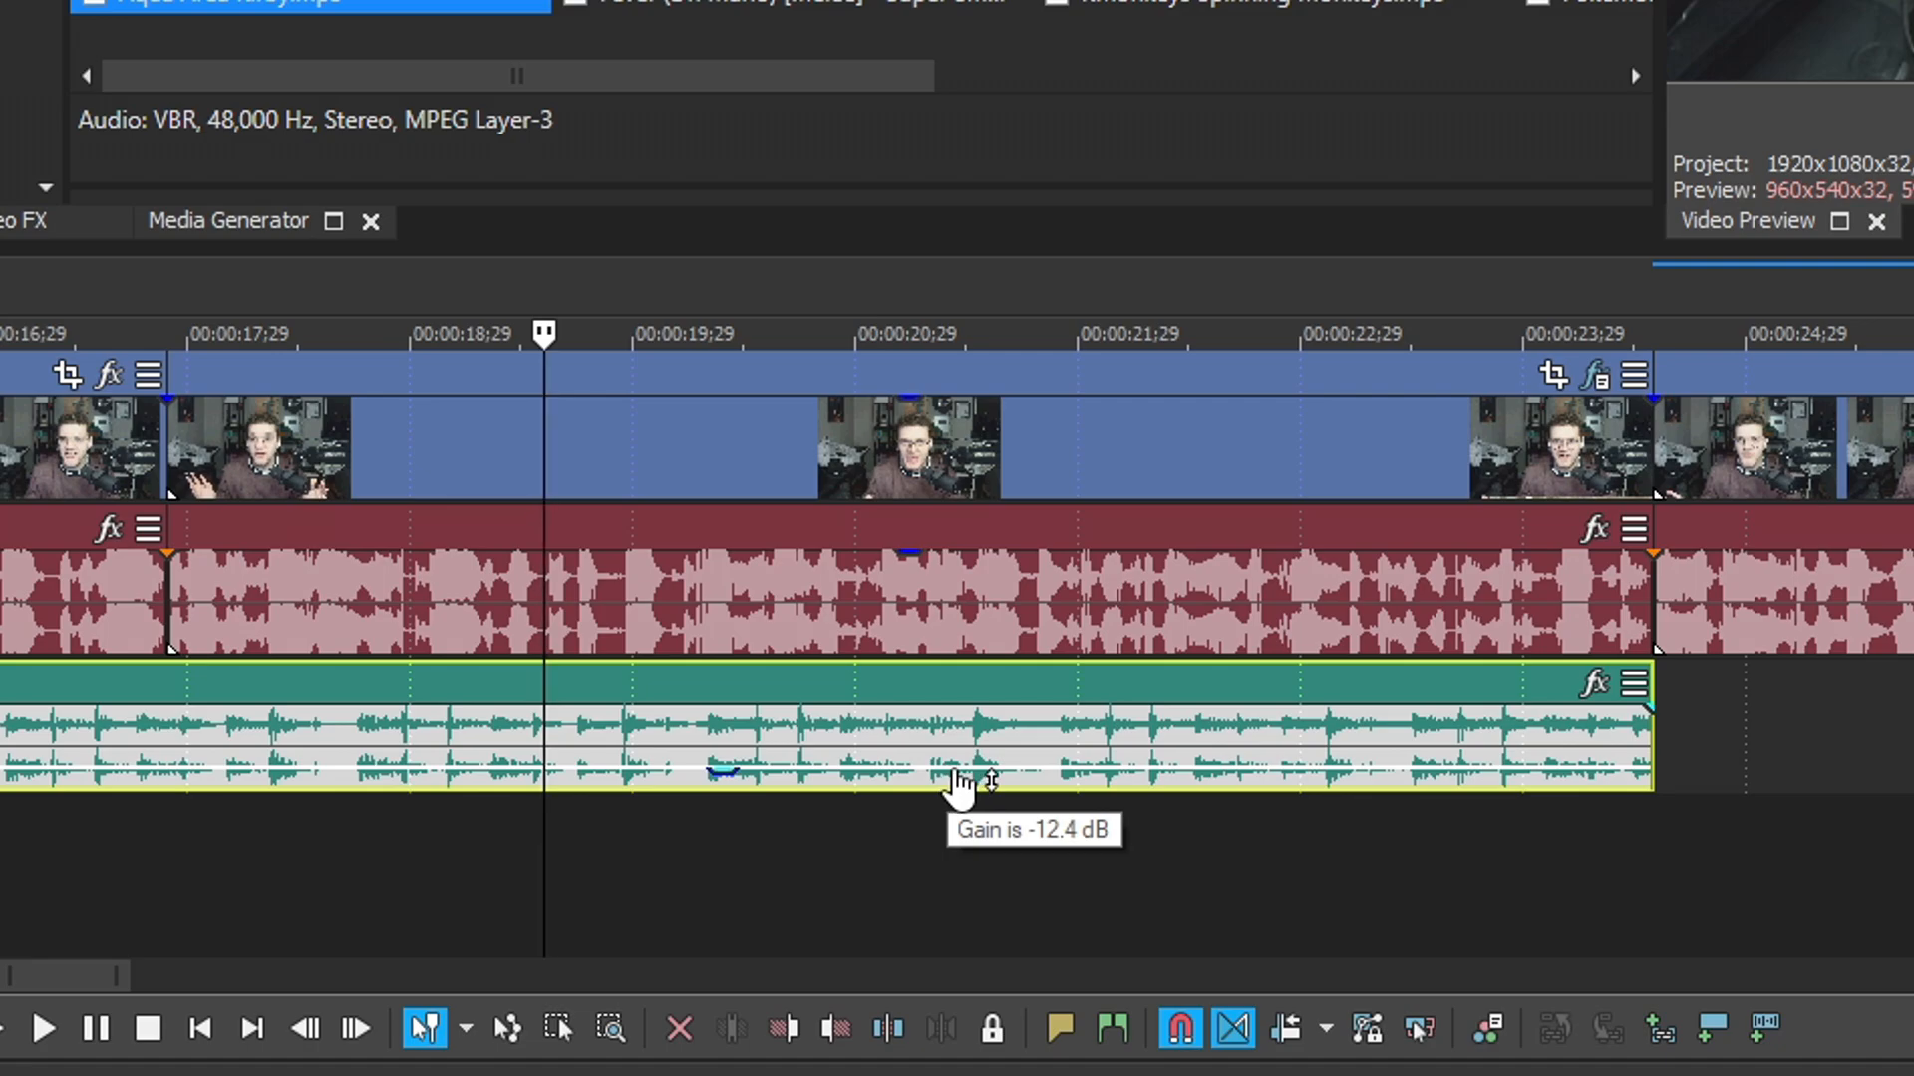
{"action": "left_click_drag", "start_coordinate": [1043, 775], "coordinate": [1117, 743]}
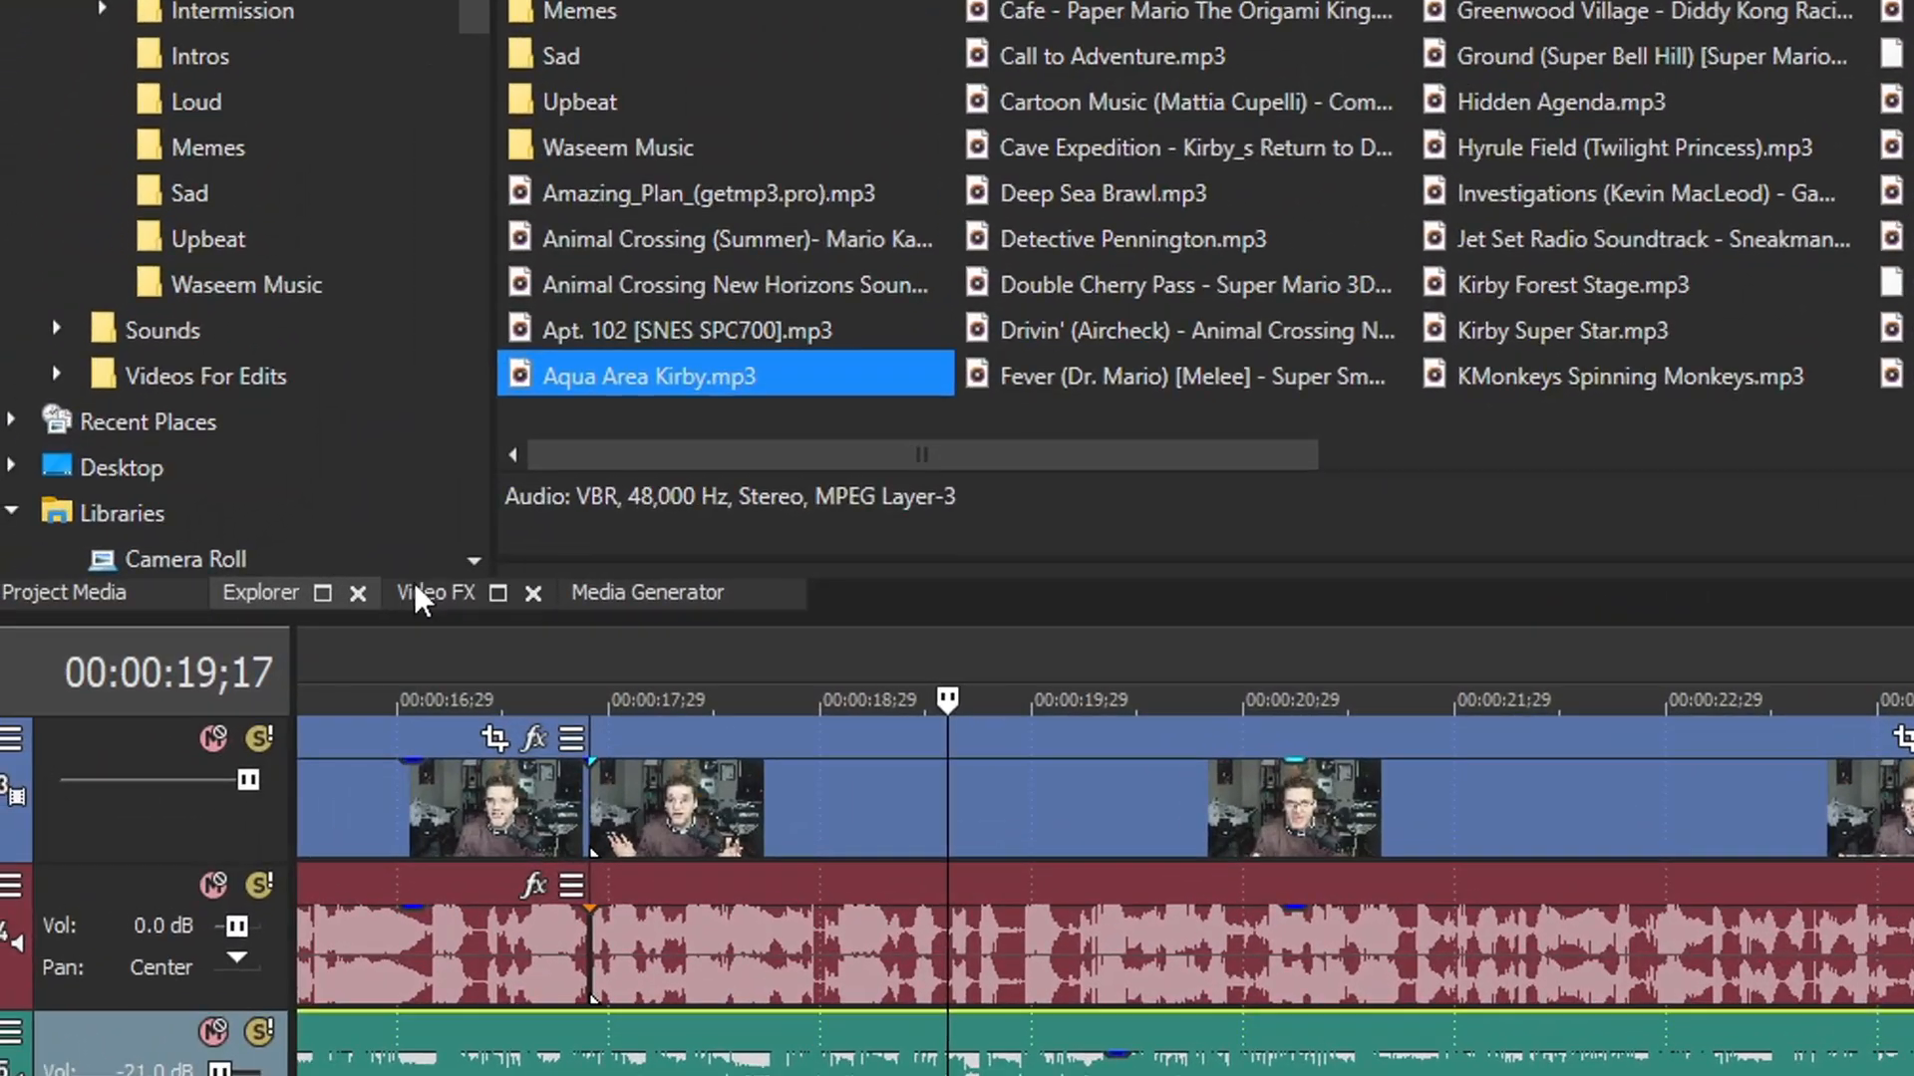
Show the Brightness and Contrast presets of the video effects and examine the available window layouts.
{"action": "left_click", "coordinate": [175, 605]}
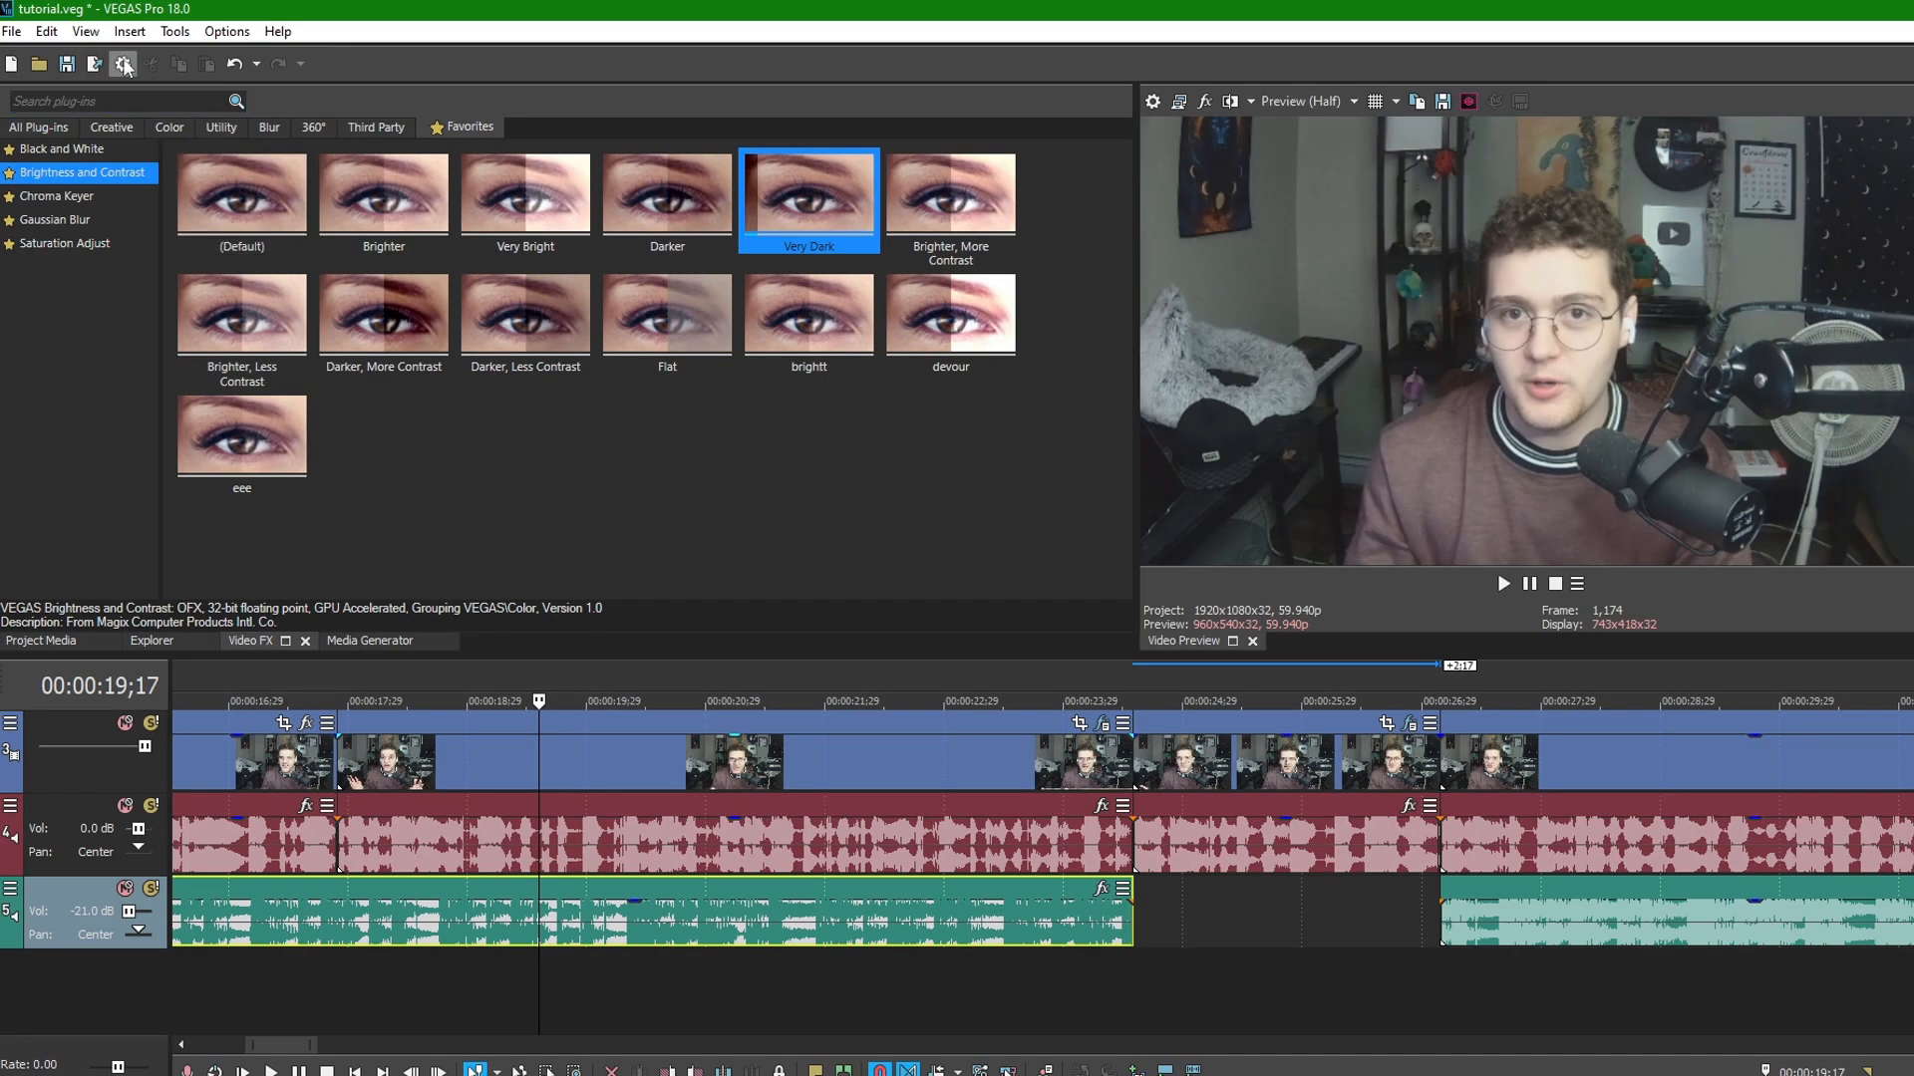
{"action": "left_click", "coordinate": [86, 31]}
{"action": "mouse_move", "coordinate": [123, 116]}
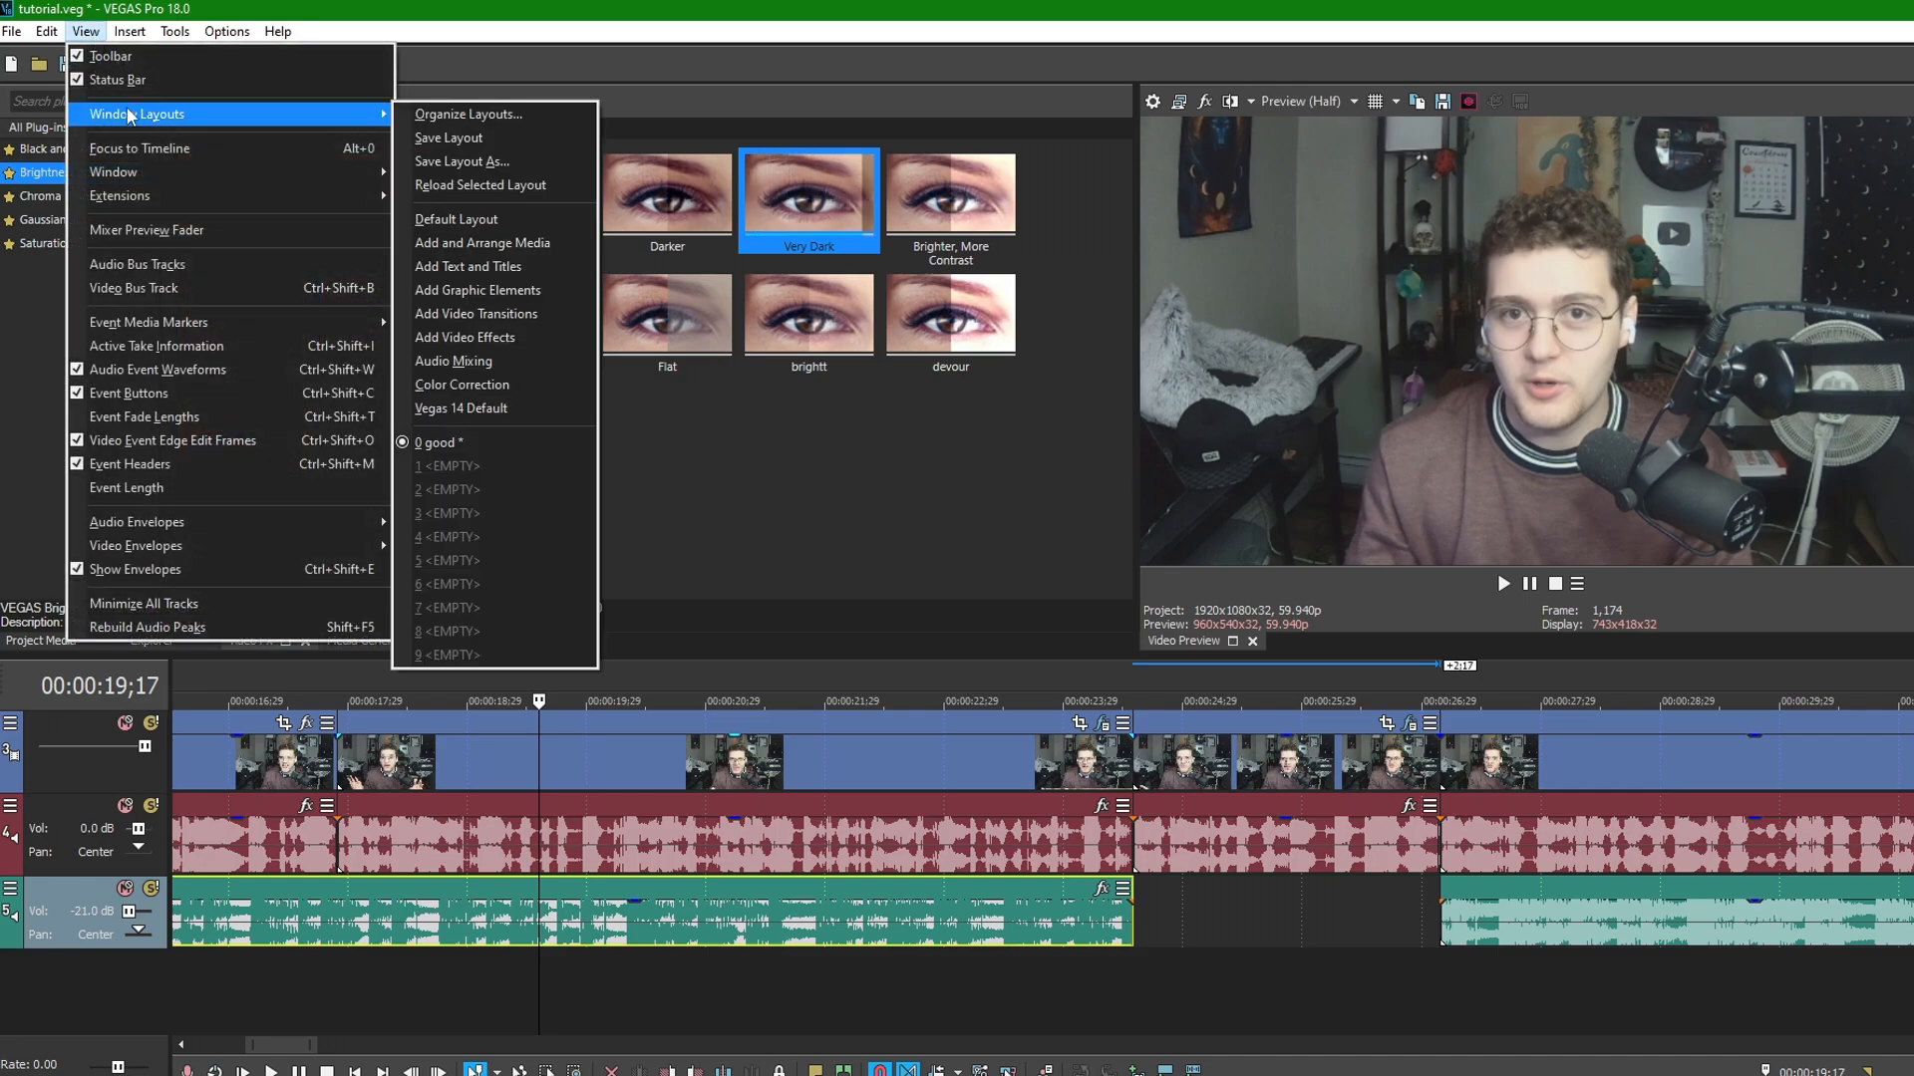
{"action": "left_click", "coordinate": [764, 458]}
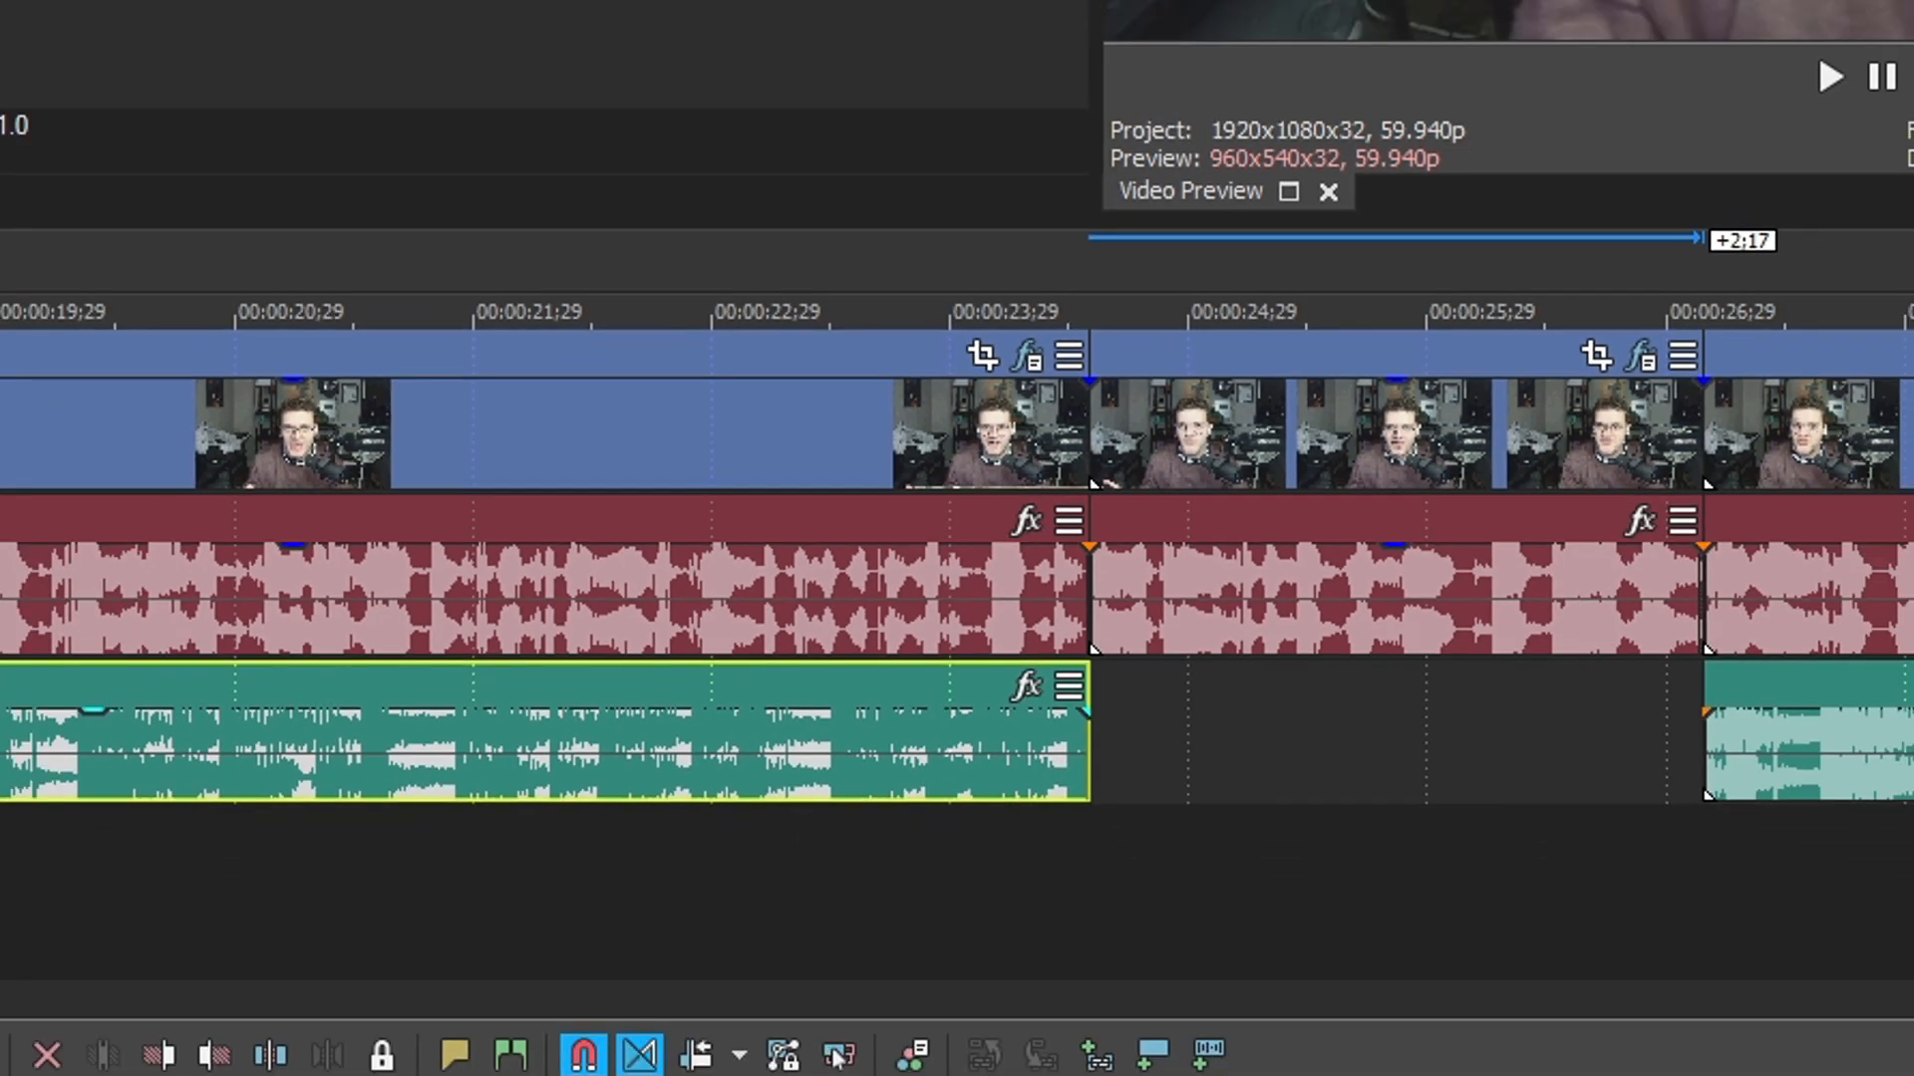
Split the music at the voice cut near 00:00:17;29 and add a Distortion effect to the part after it.
{"action": "key", "text": "s"}
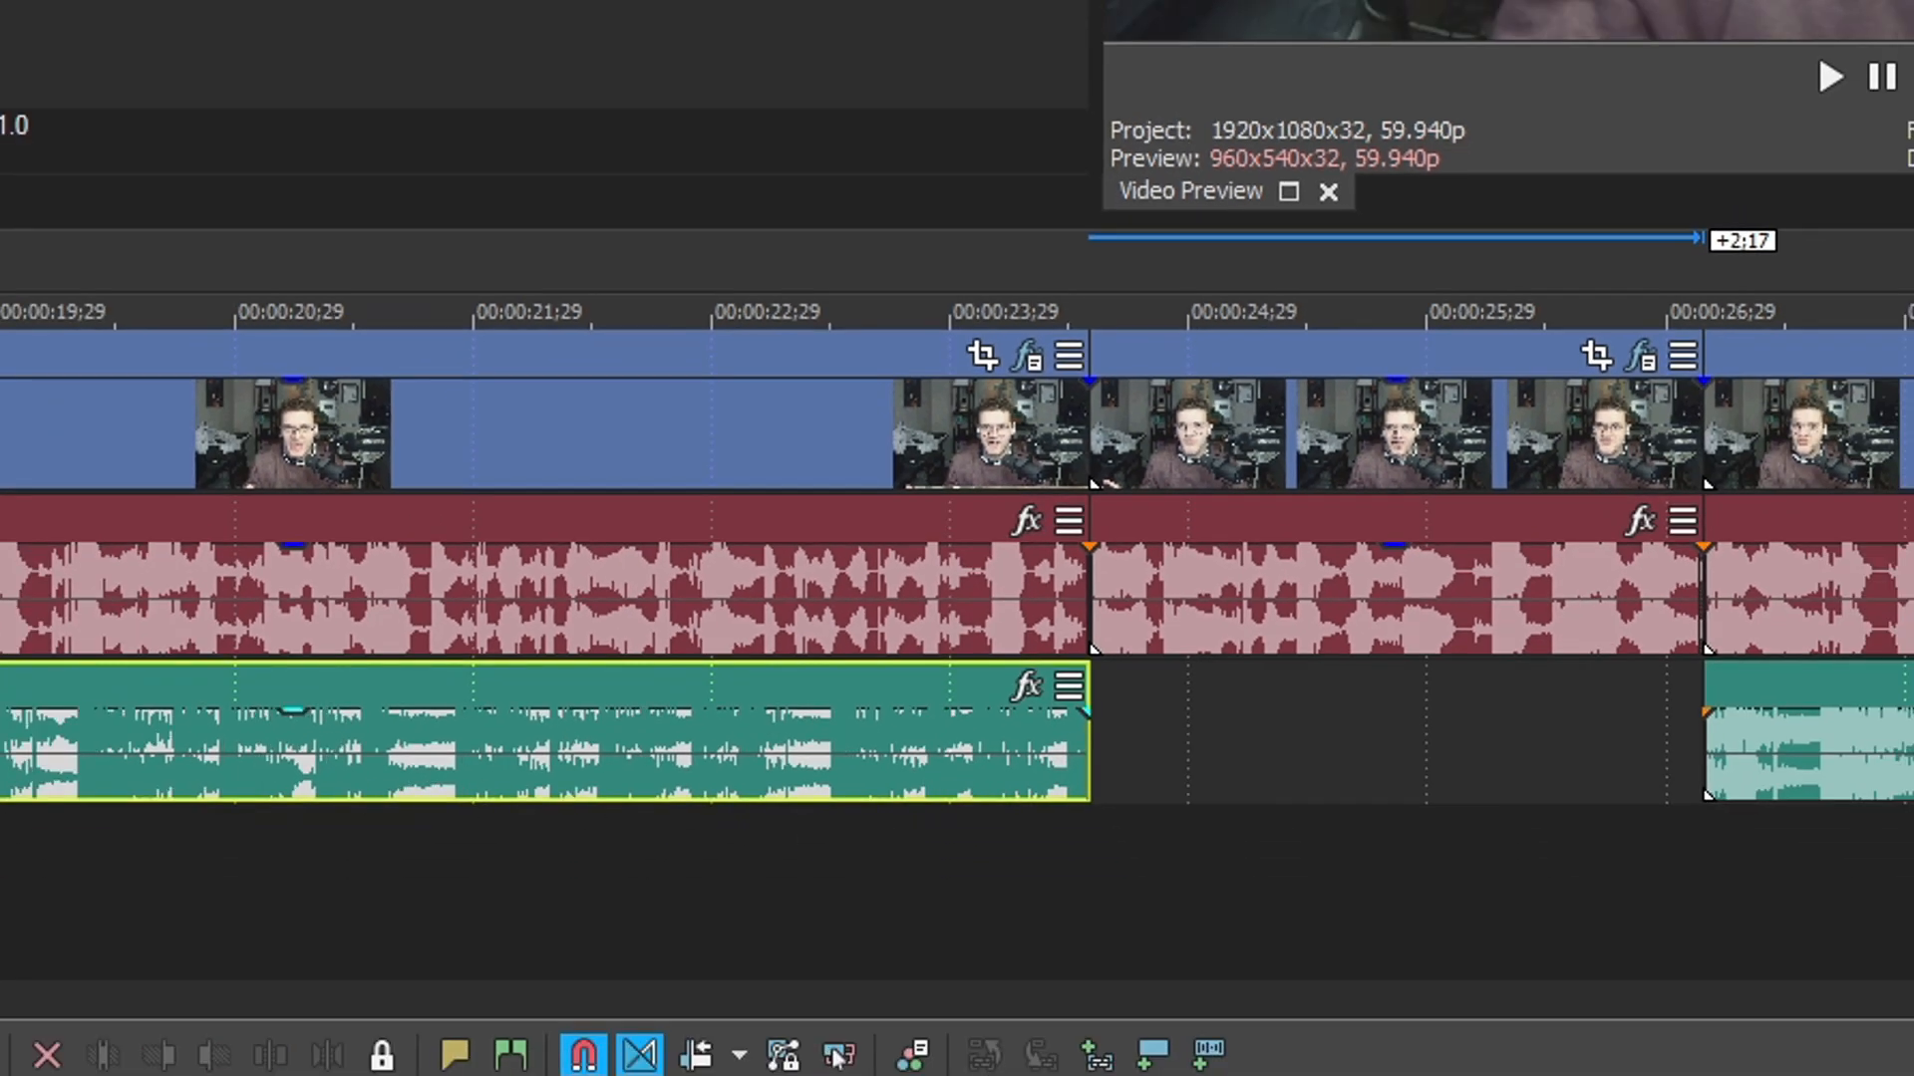
{"action": "left_click_drag", "start_coordinate": [20, 710], "coordinate": [134, 746]}
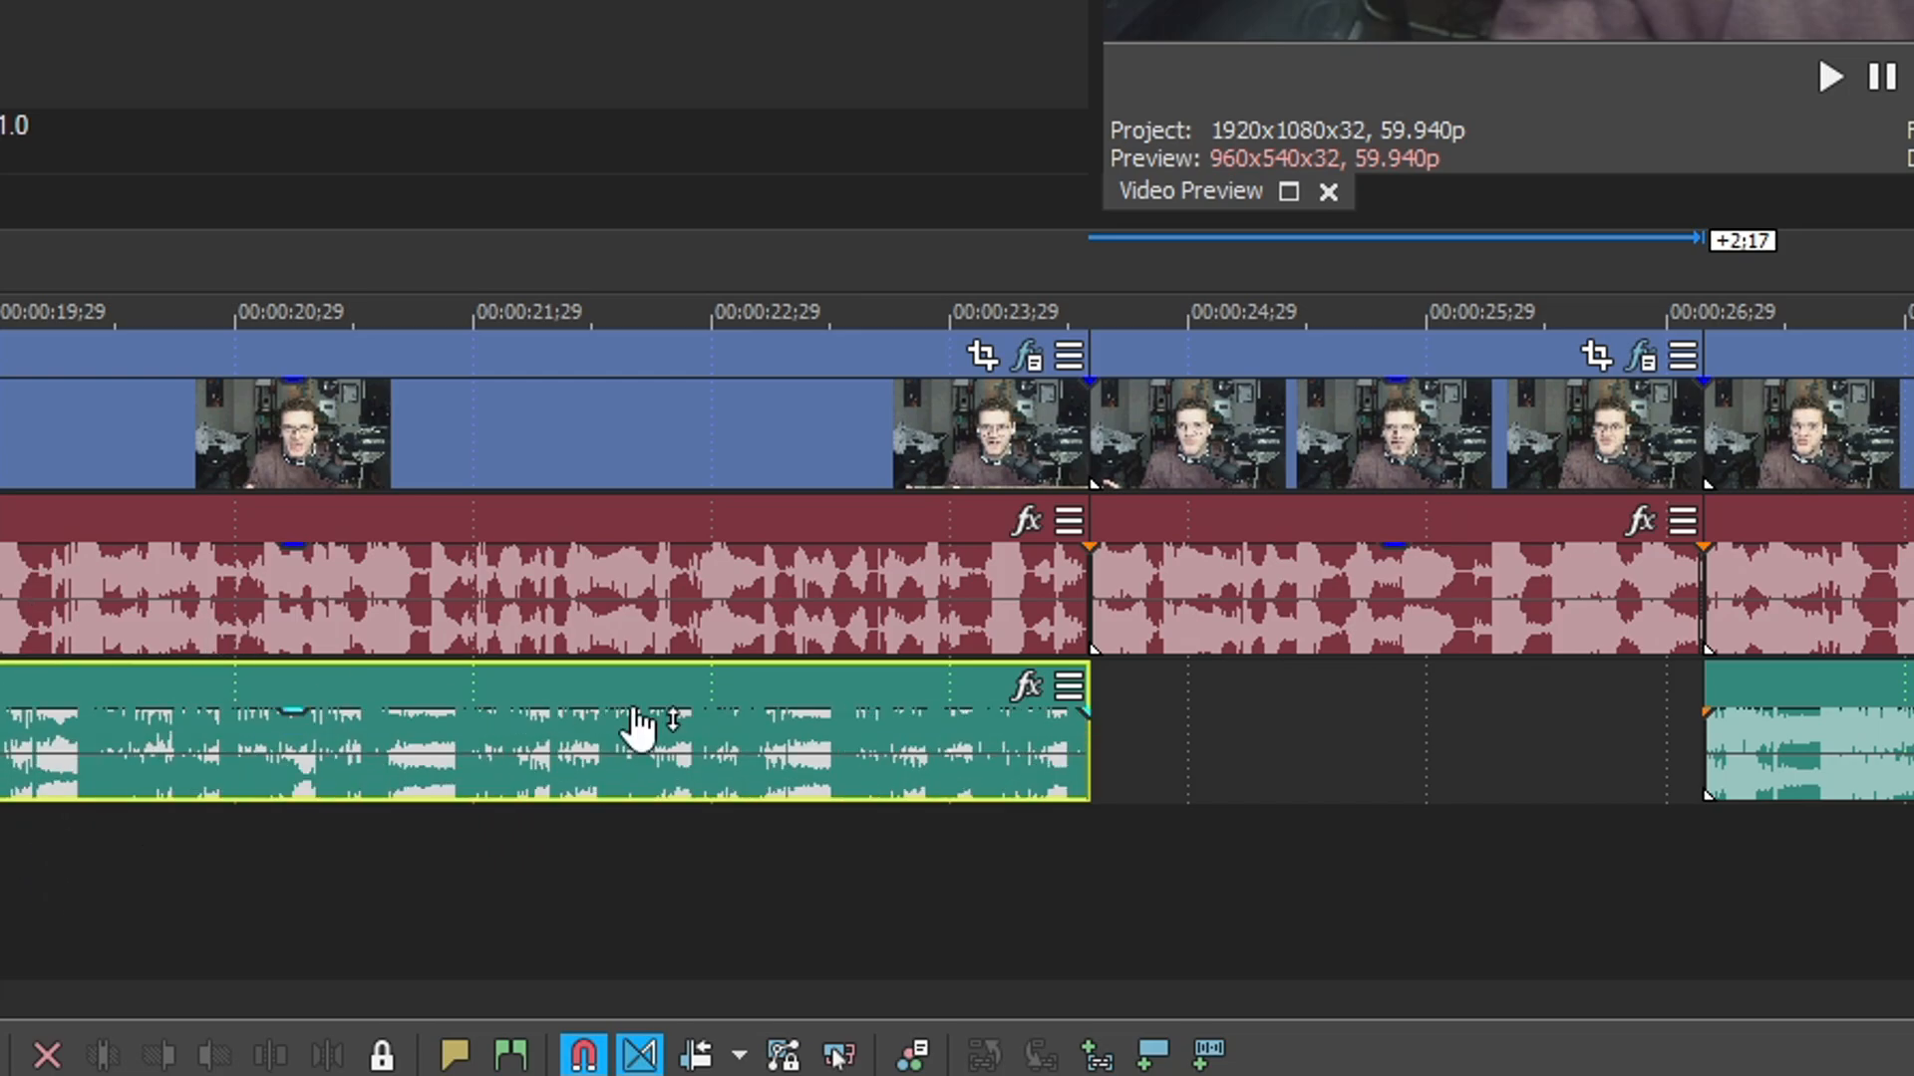
{"action": "left_click", "coordinate": [1027, 689]}
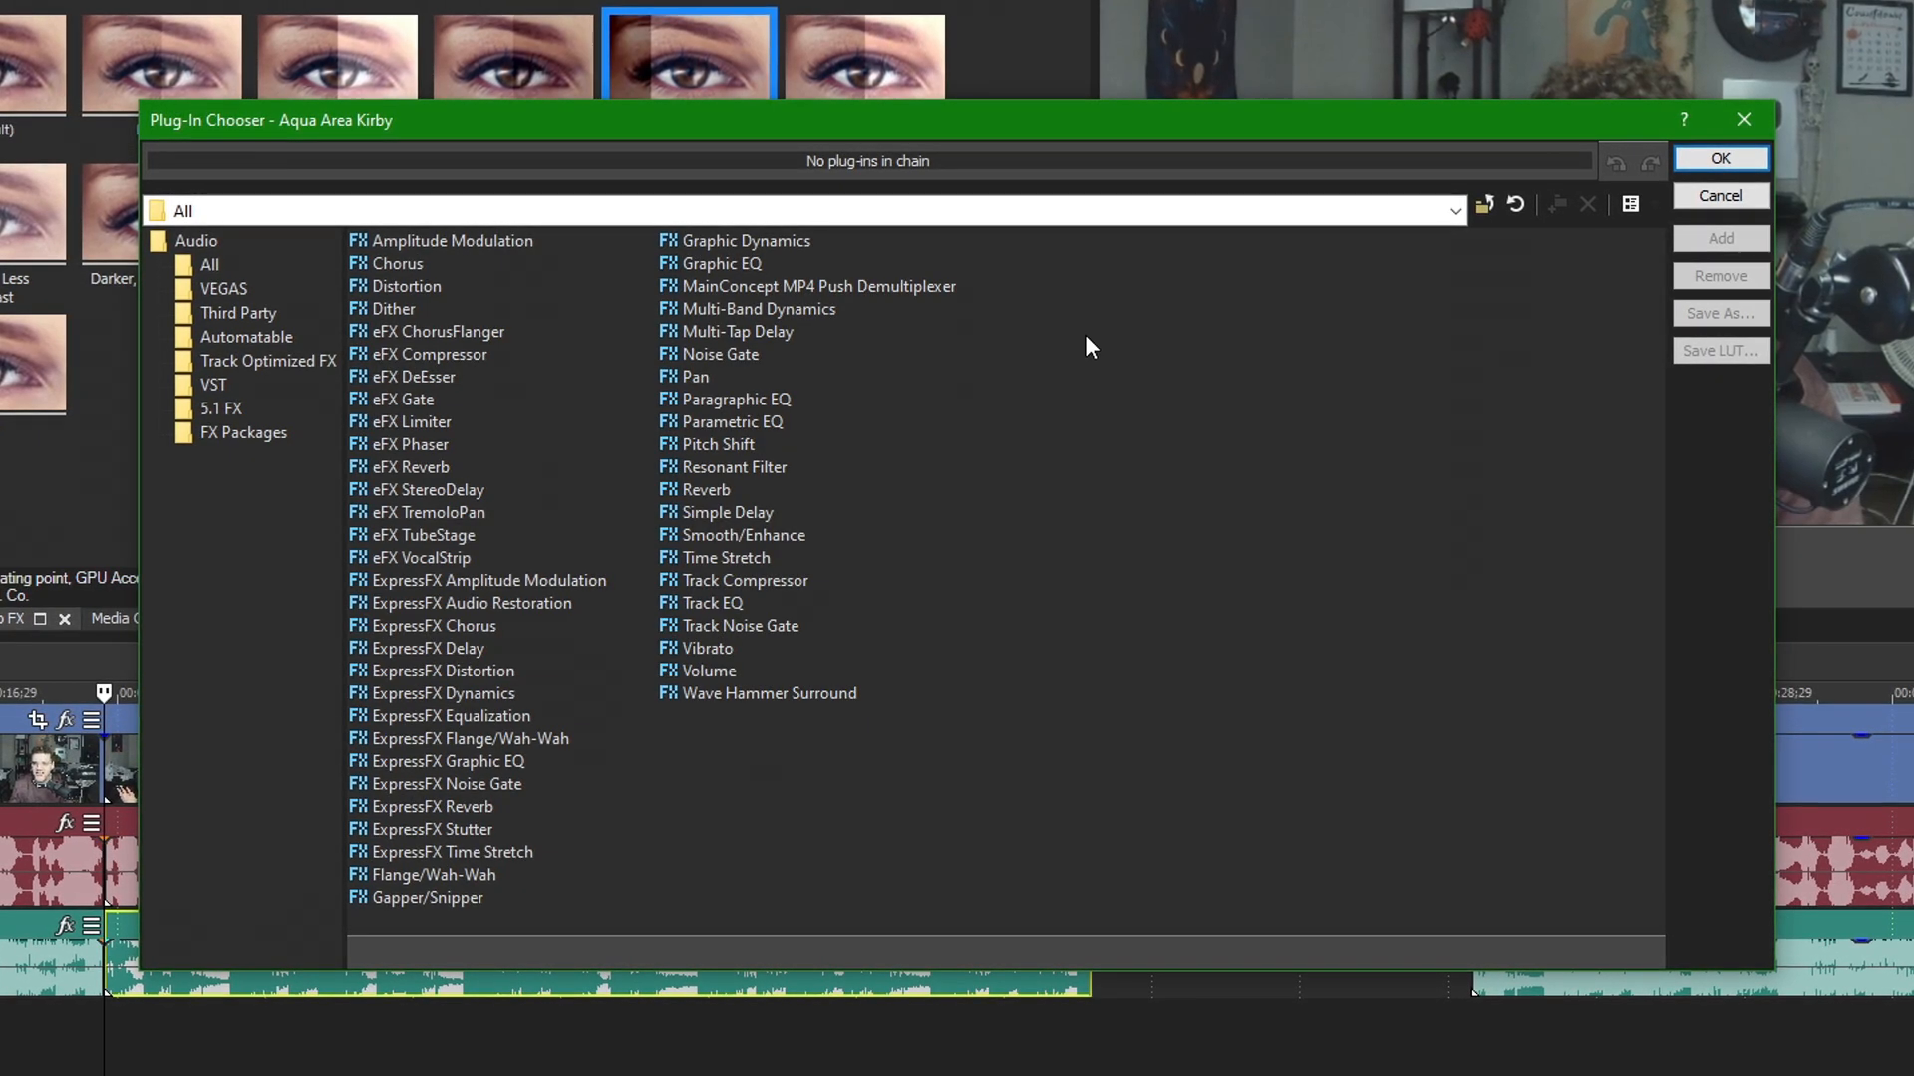
{"action": "left_click", "coordinate": [404, 286]}
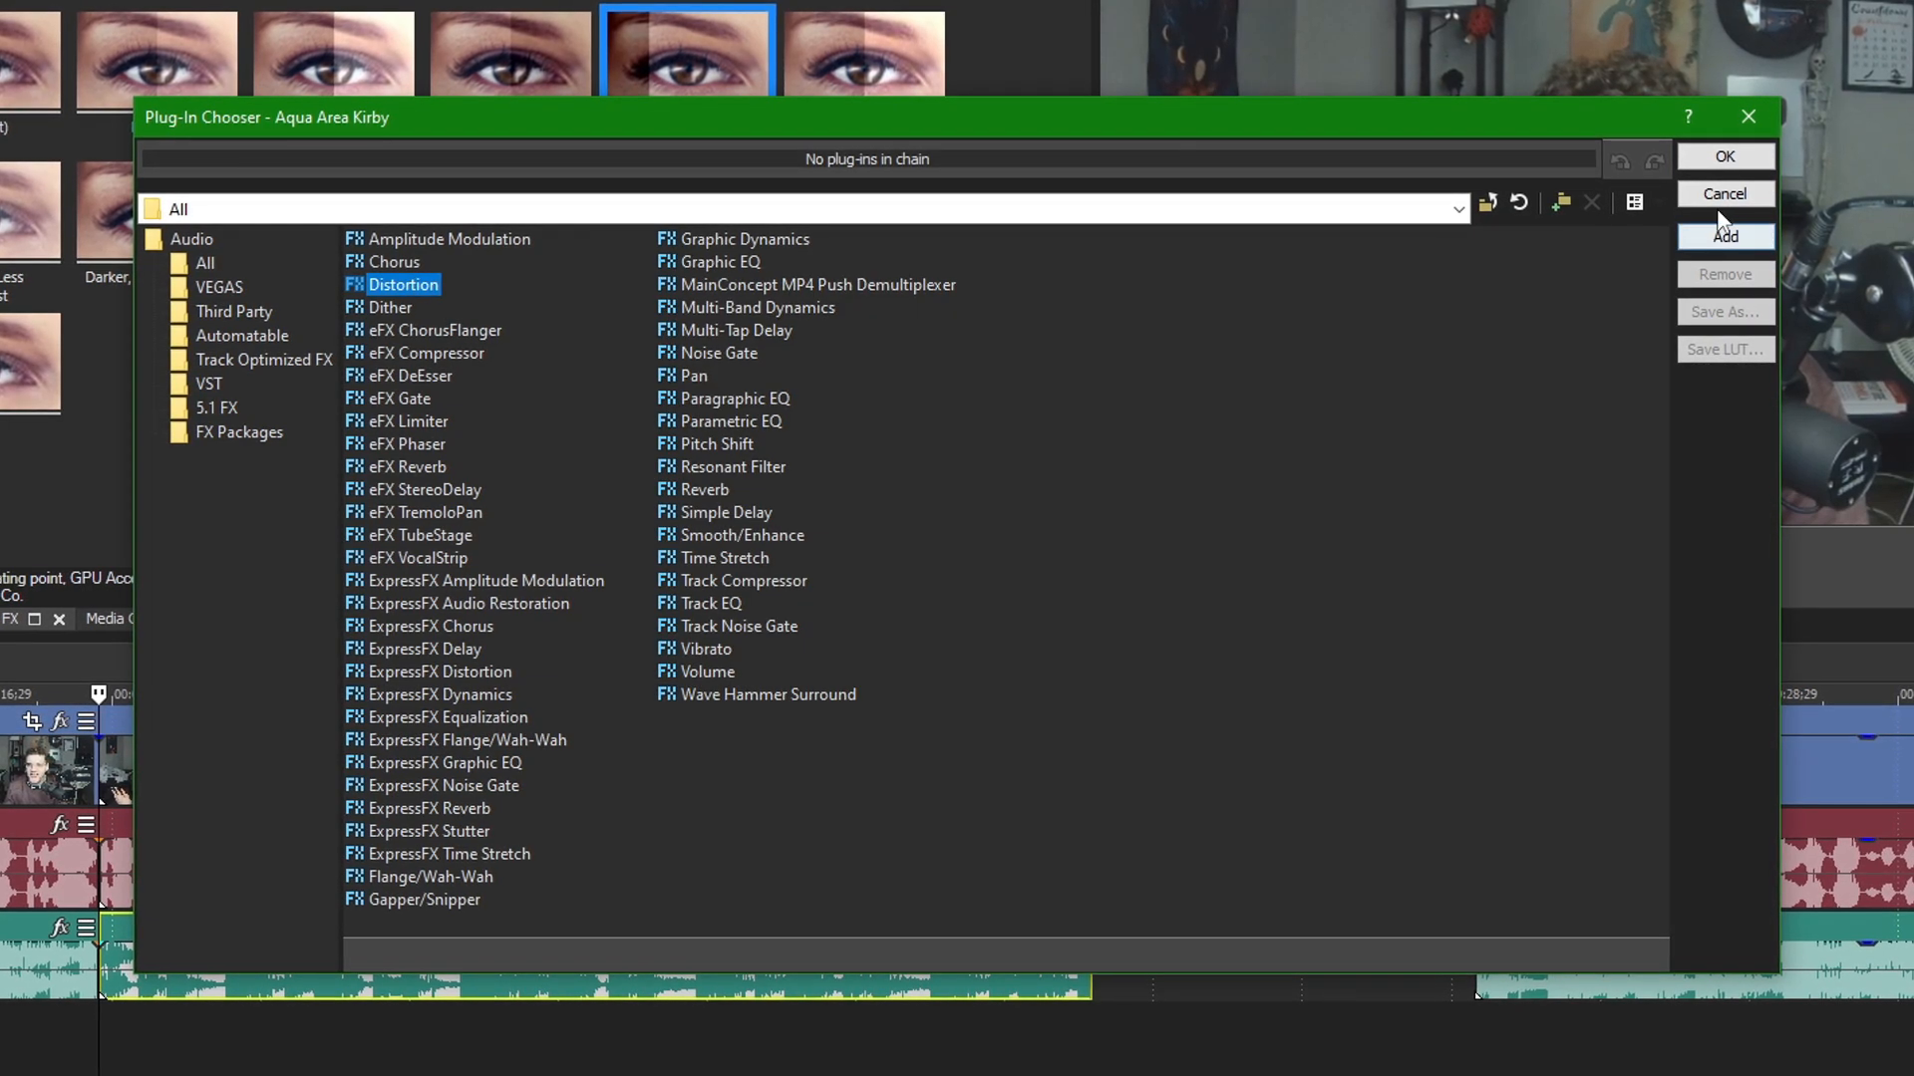
{"action": "left_click", "coordinate": [1732, 232]}
{"action": "left_click", "coordinate": [1732, 156]}
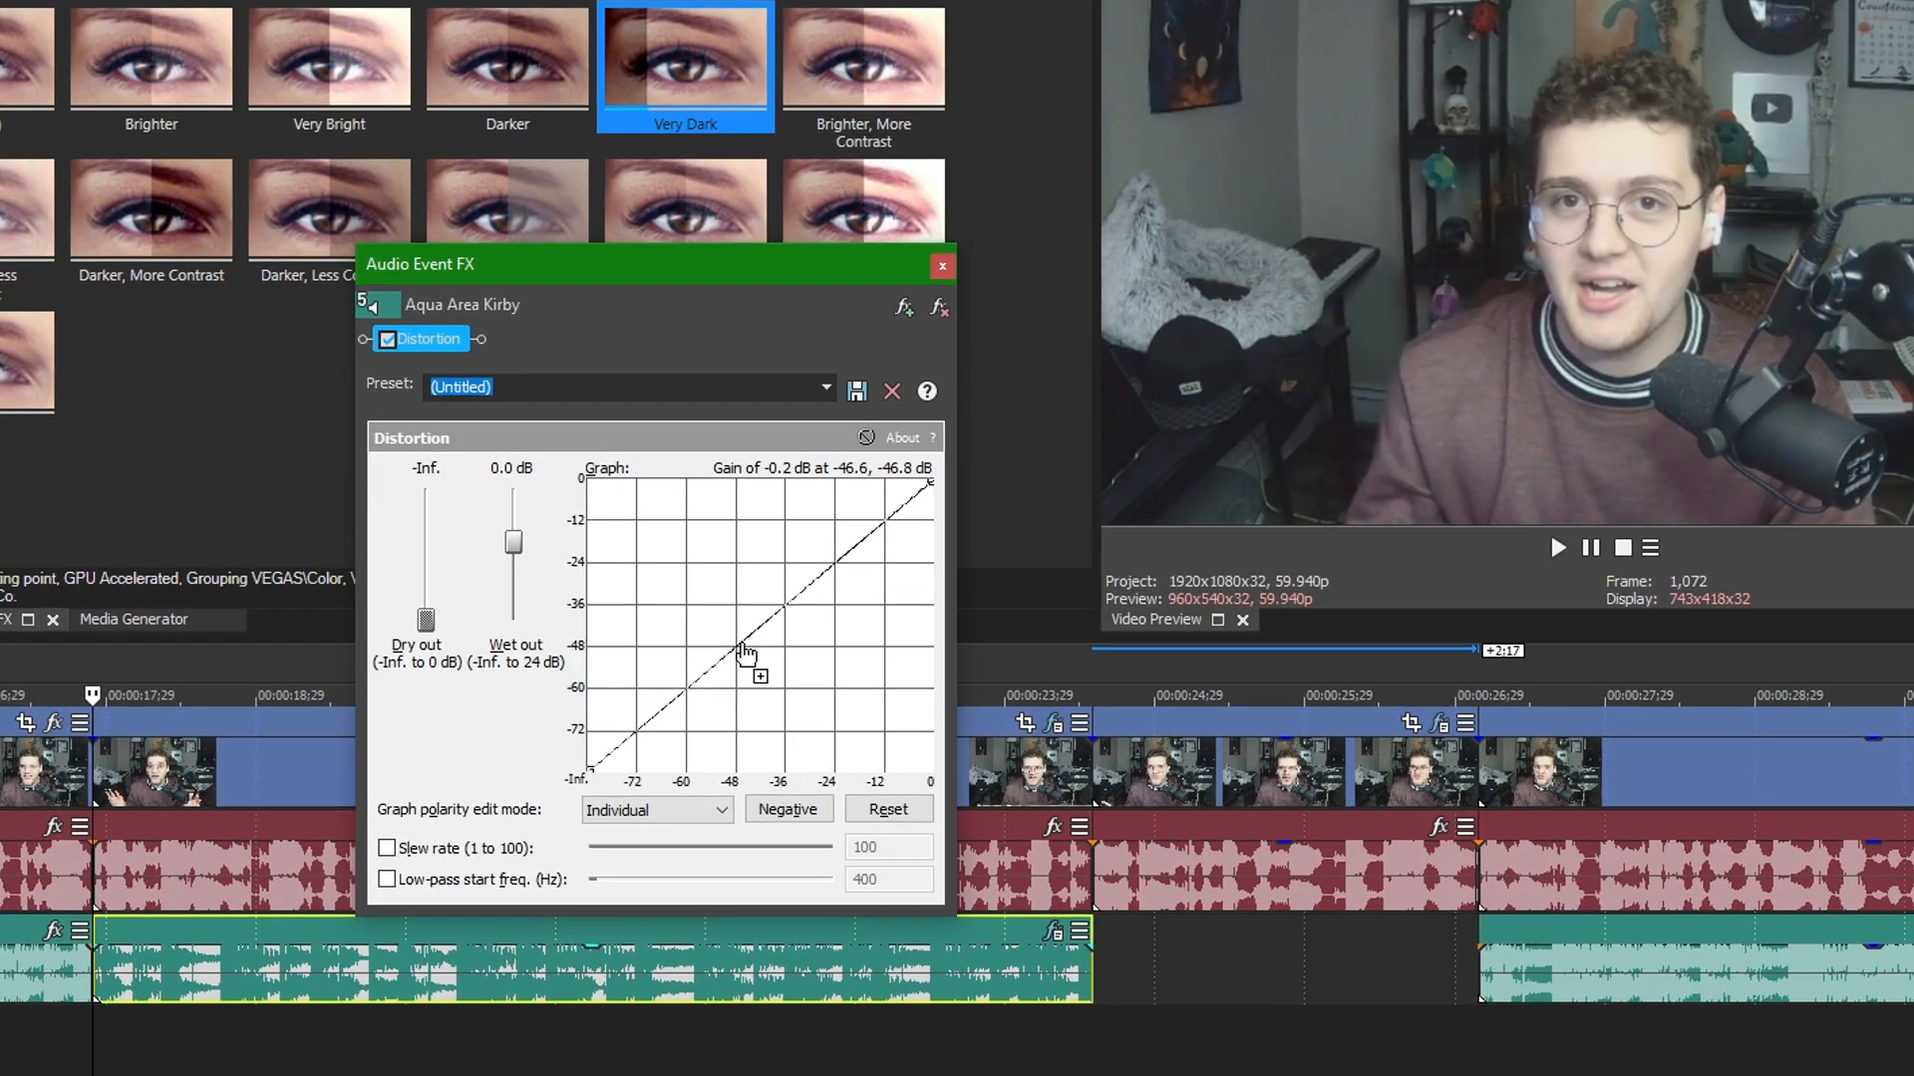
{"action": "left_click_drag", "start_coordinate": [603, 537], "coordinate": [605, 553]}
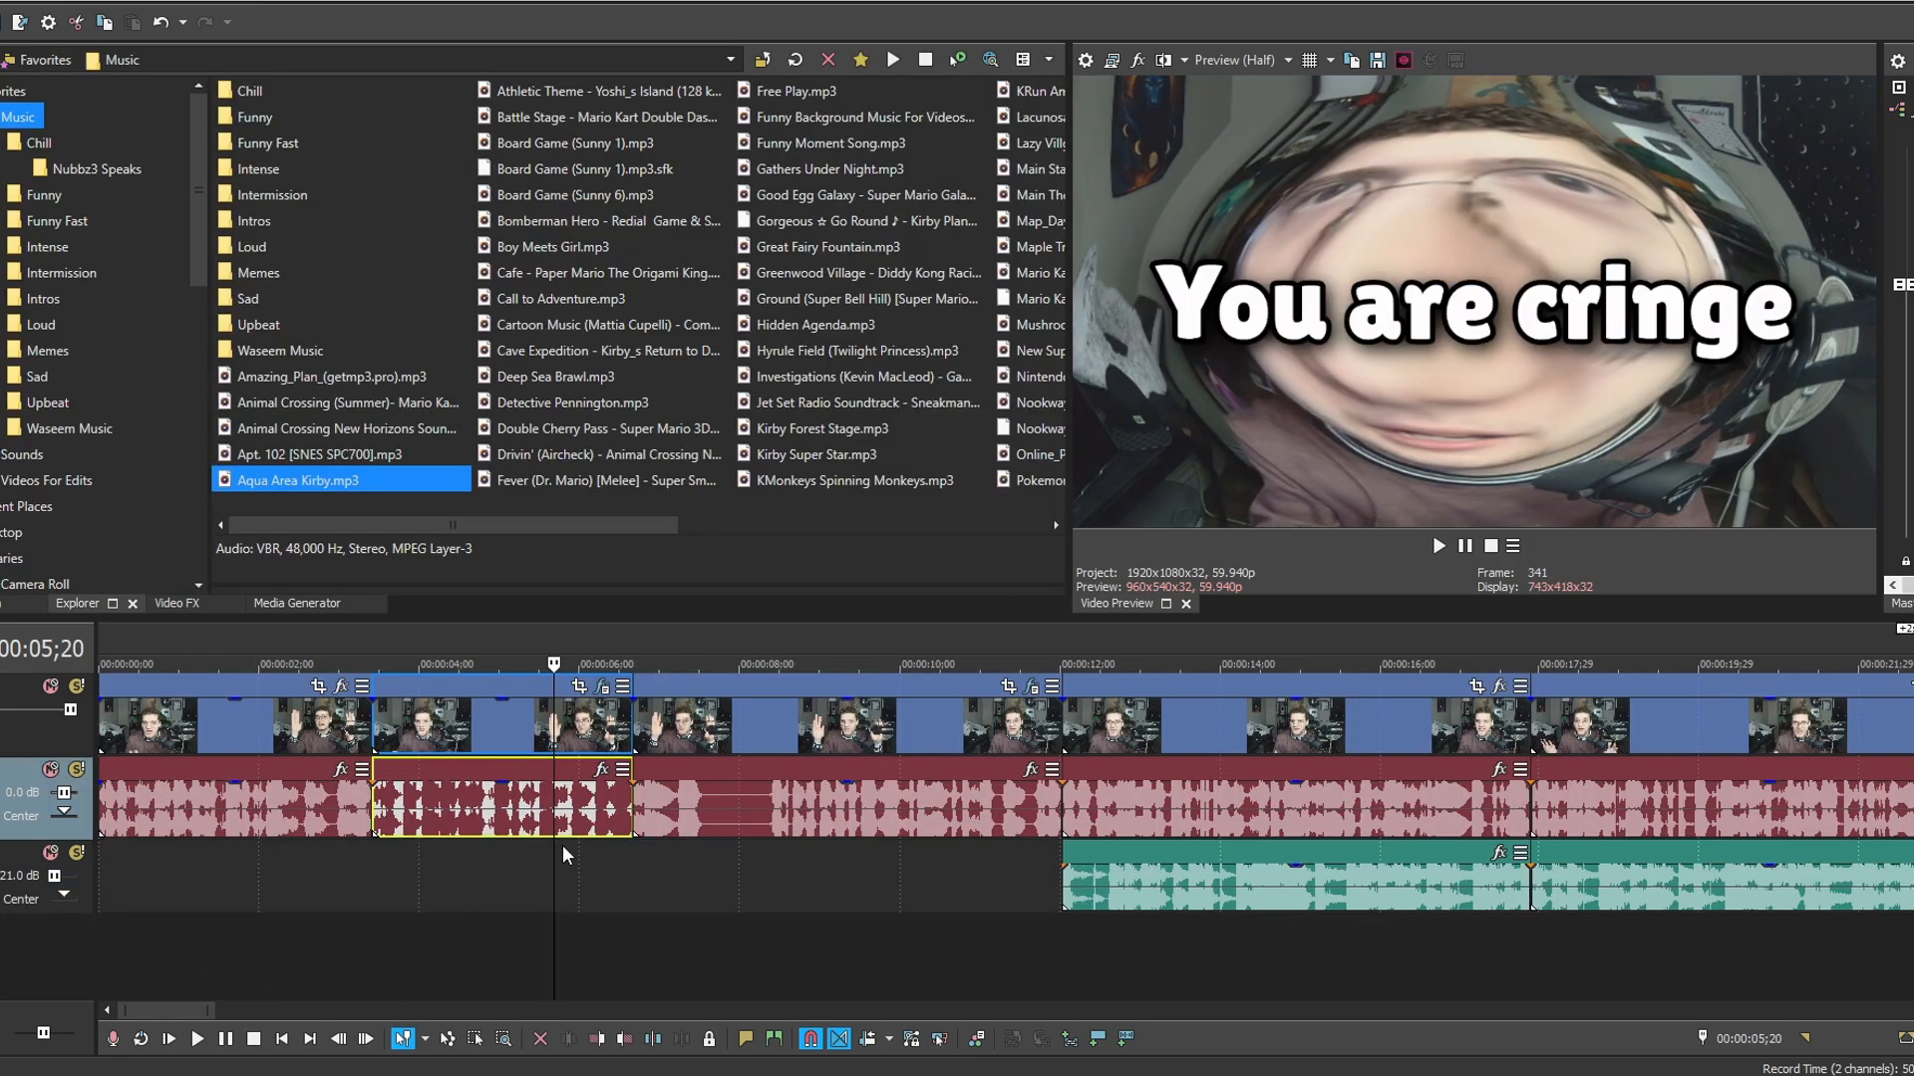
Place the Investigations music file on the music track at 00:00:00;00 and cut off its silent start before 00:00:00;05.
{"action": "left_click", "coordinate": [98, 869]}
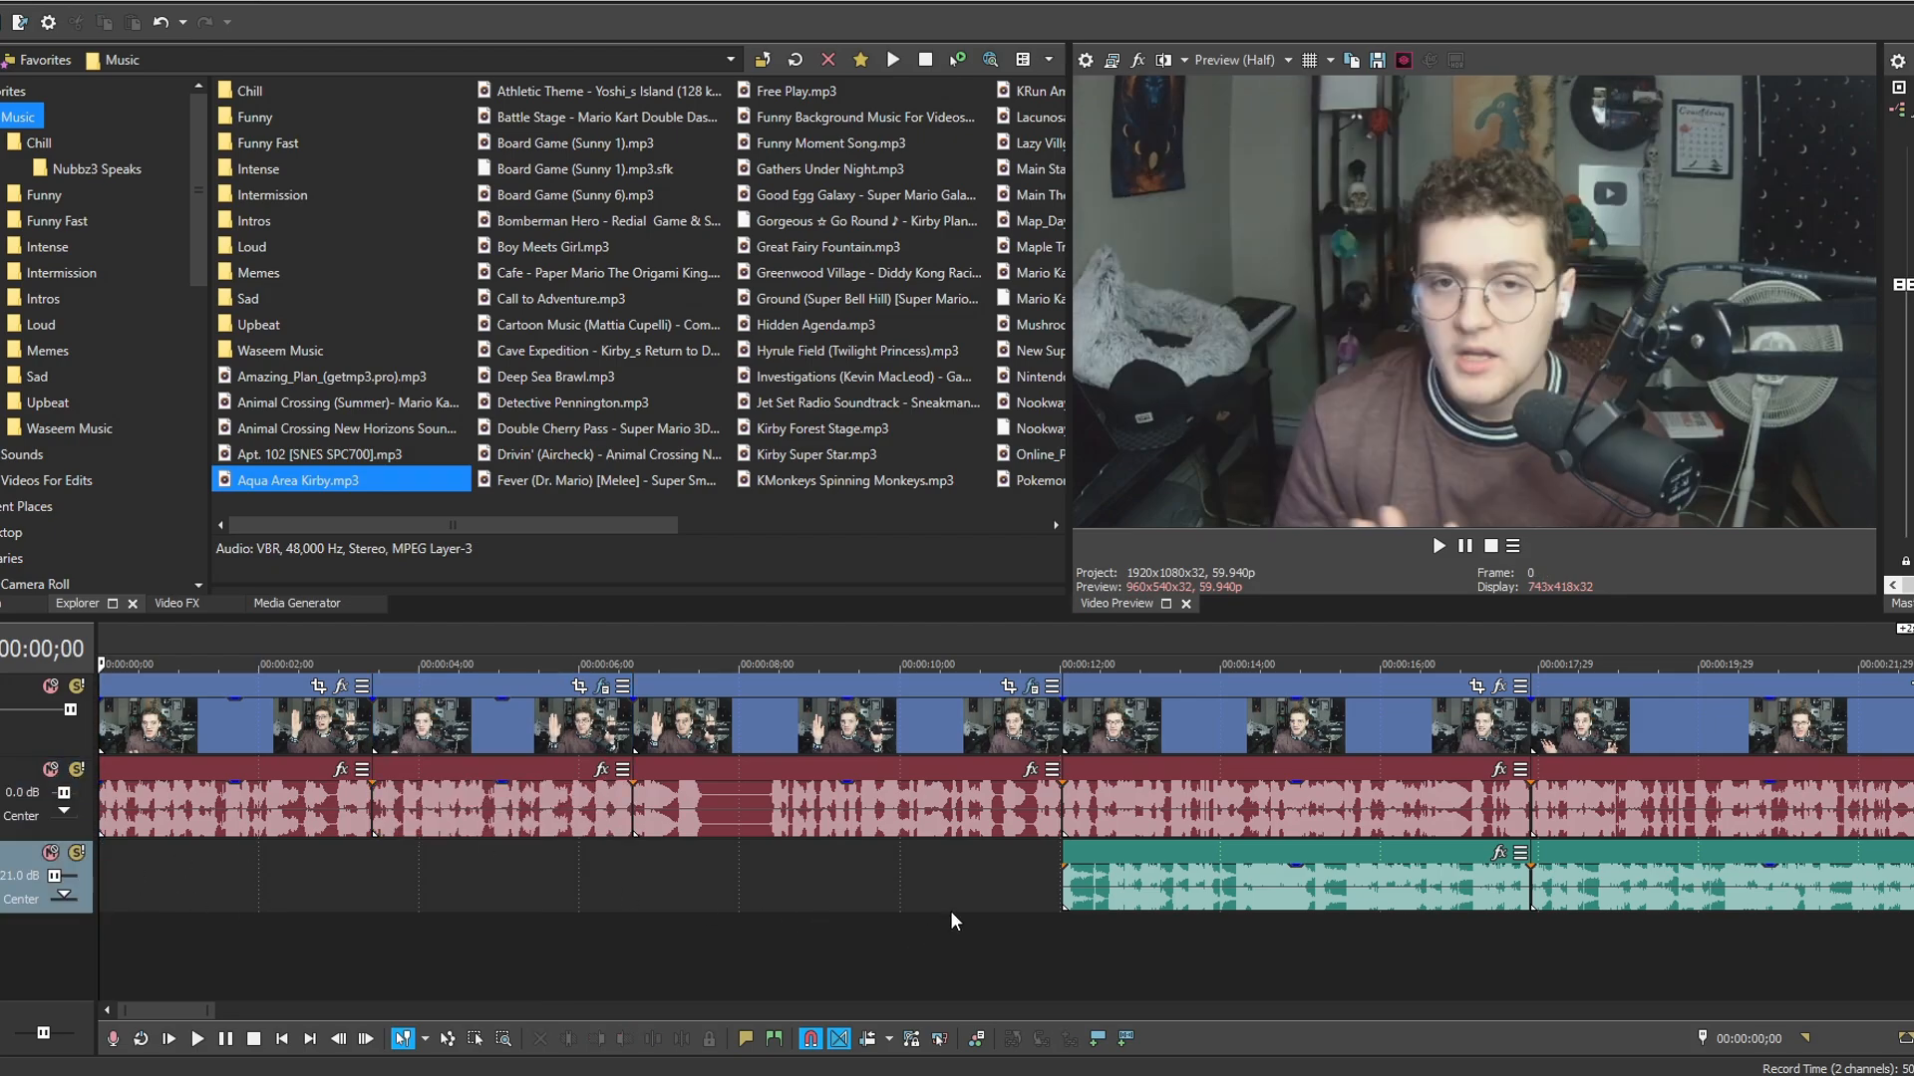
{"action": "left_click", "coordinate": [1066, 892]}
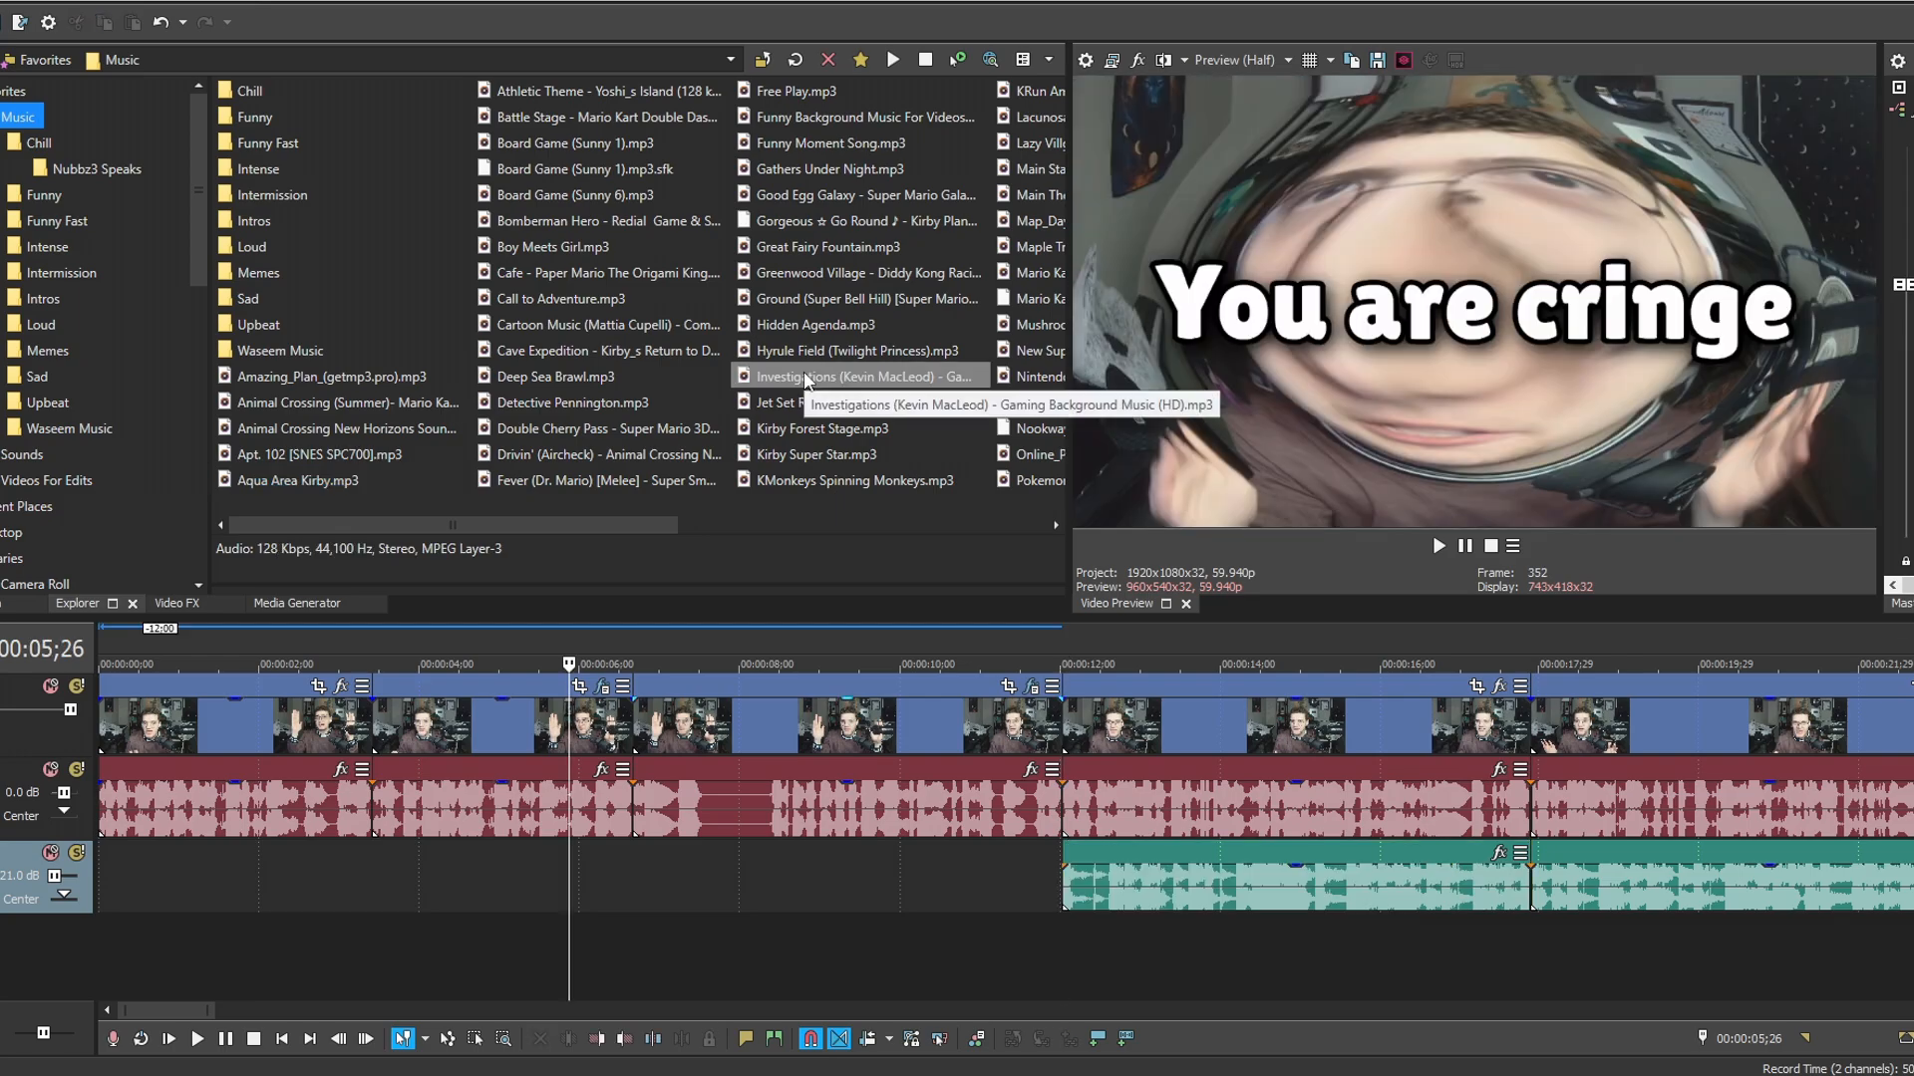
{"action": "left_click_drag", "start_coordinate": [803, 375], "coordinate": [84, 881]}
{"action": "left_click", "coordinate": [101, 879]}
{"action": "scroll", "coordinate": [118, 880], "scroll_direction": "up", "scroll_amount": 1}
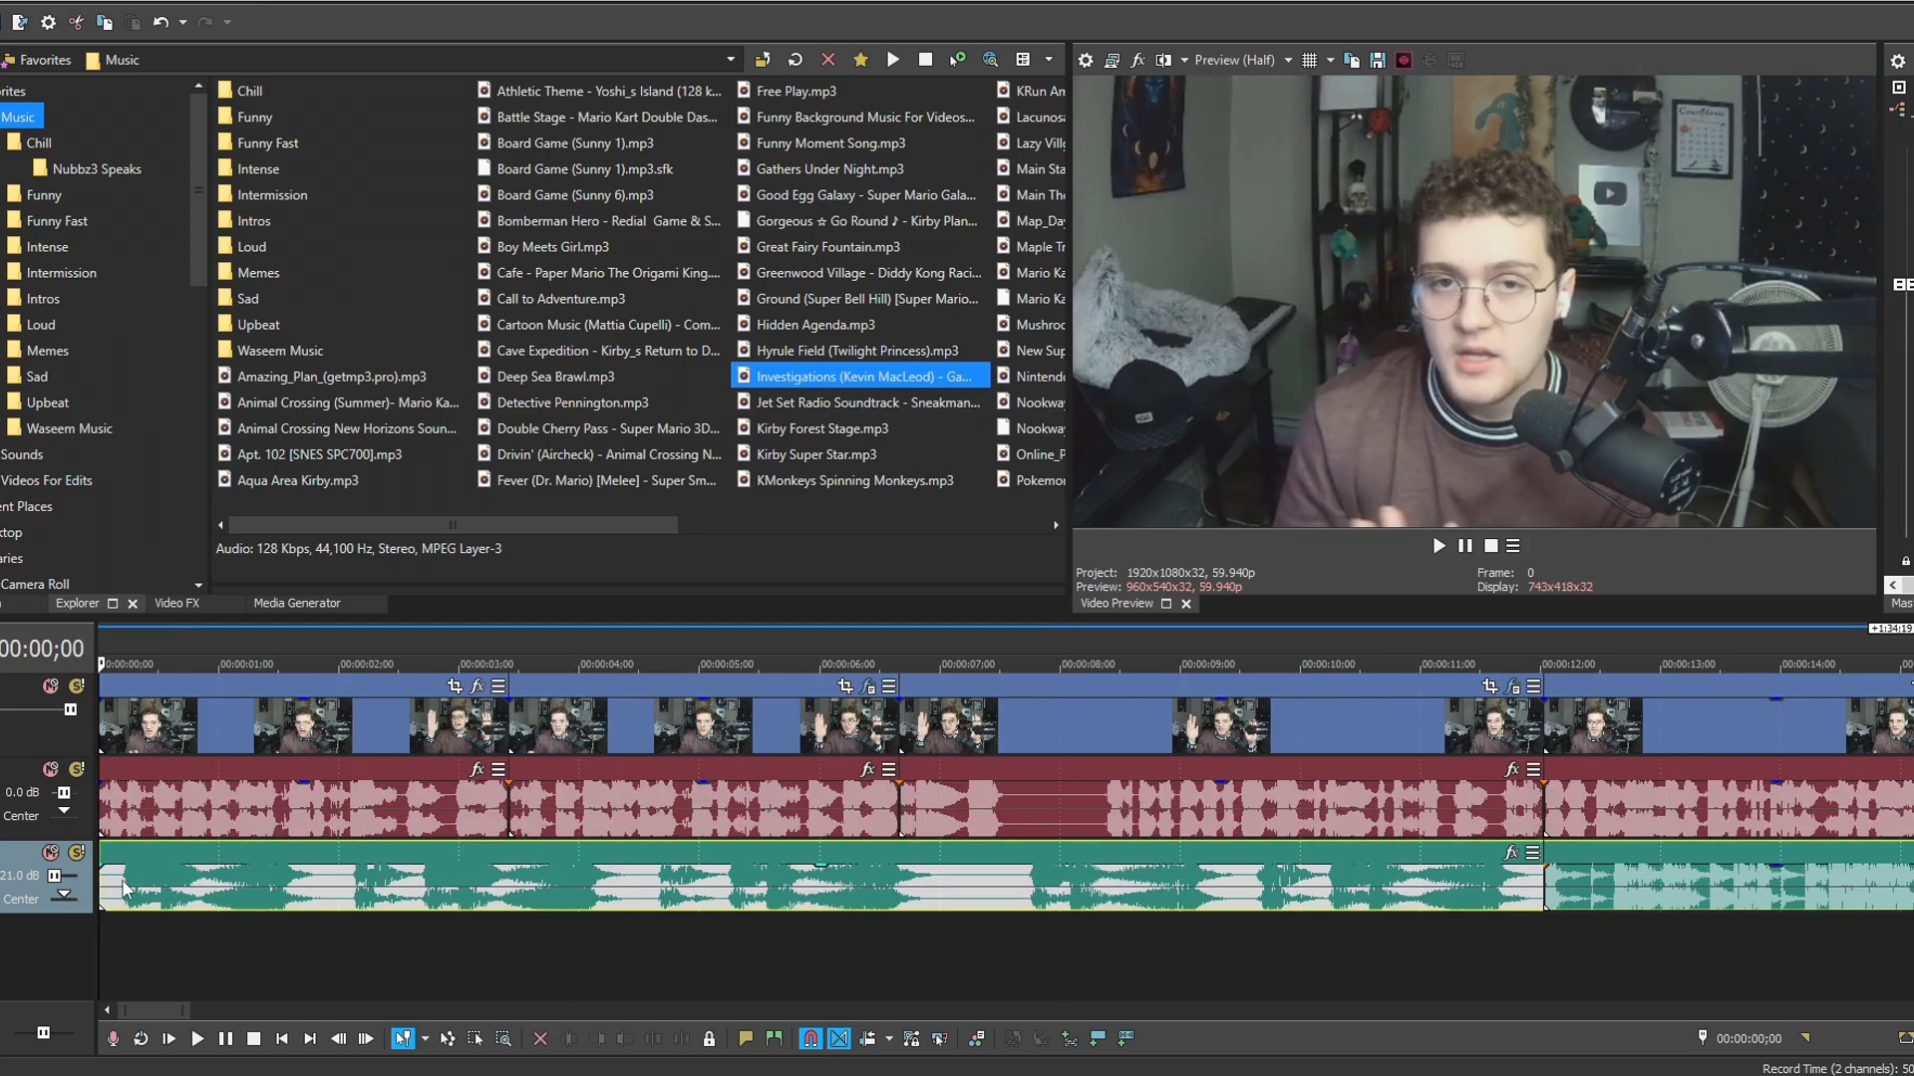
{"action": "left_click", "coordinate": [122, 888]}
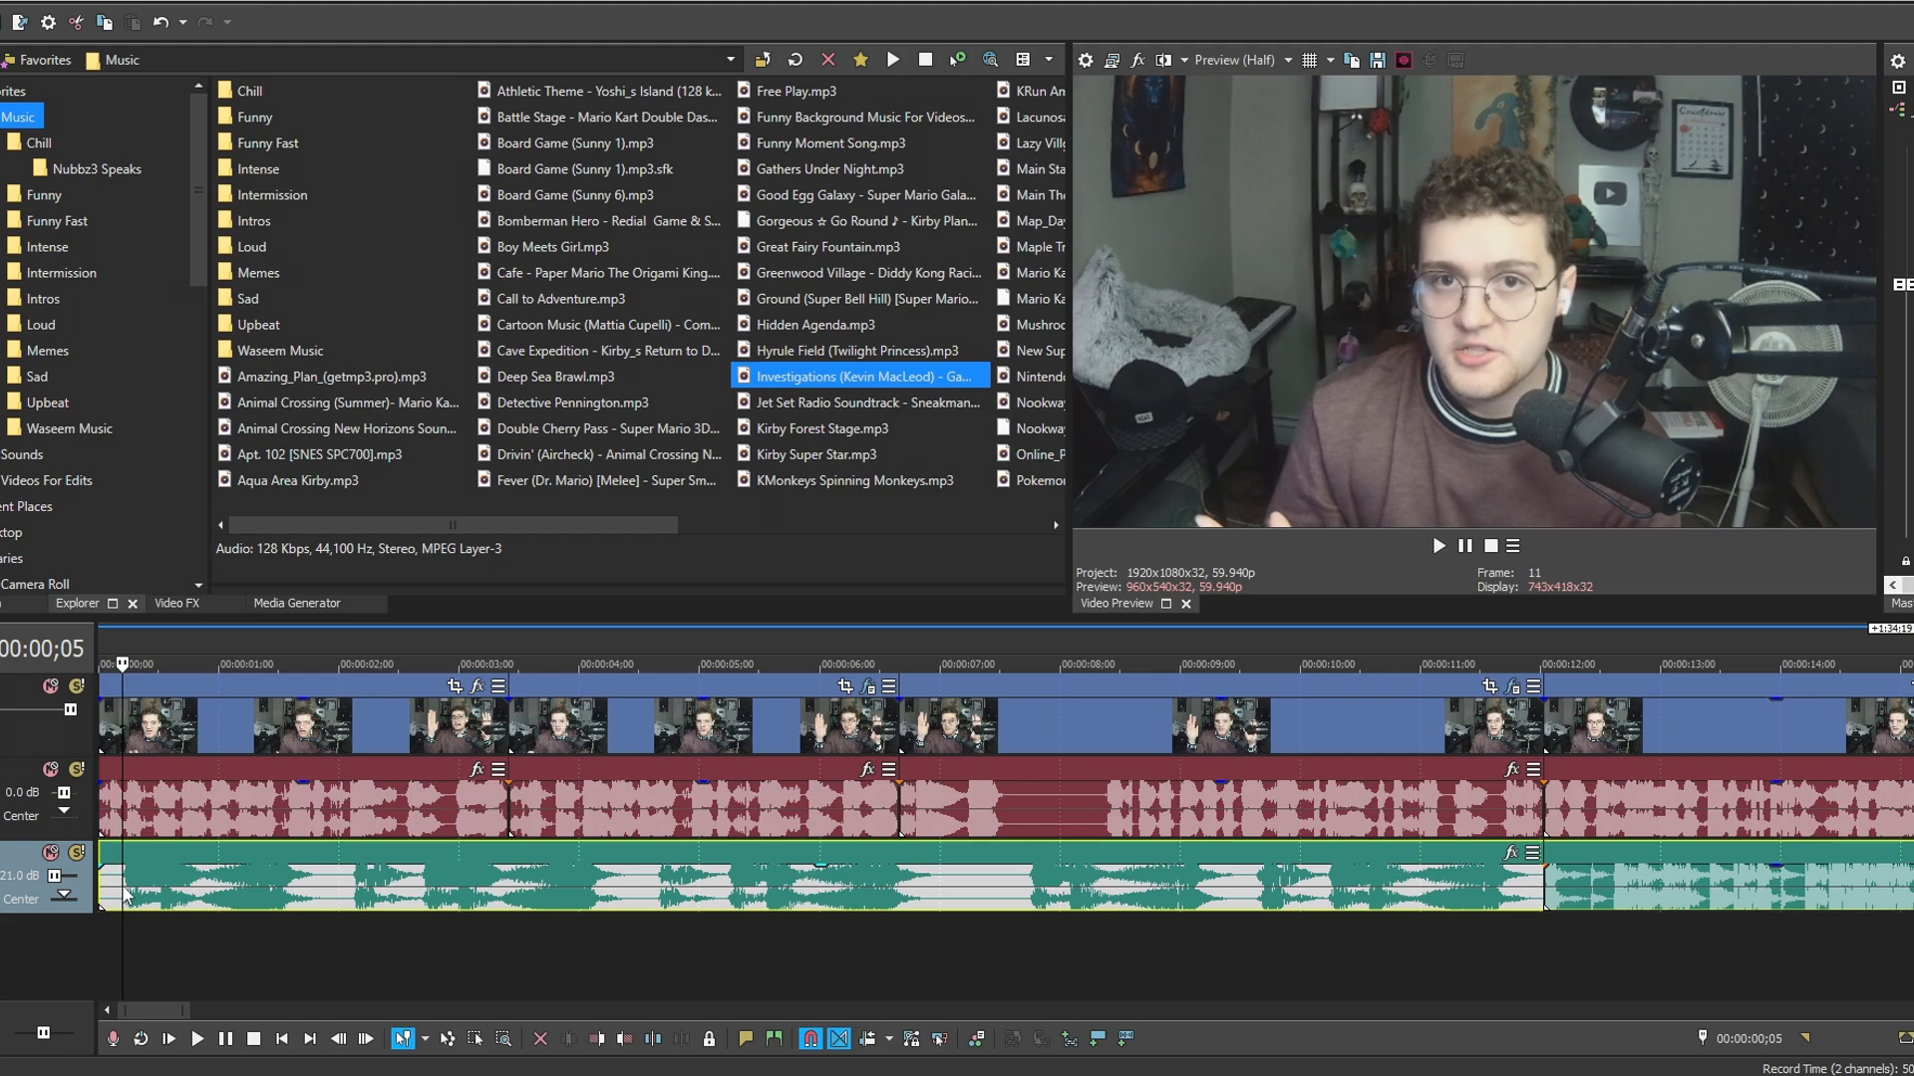
{"action": "left_click_drag", "start_coordinate": [125, 892], "coordinate": [187, 882]}
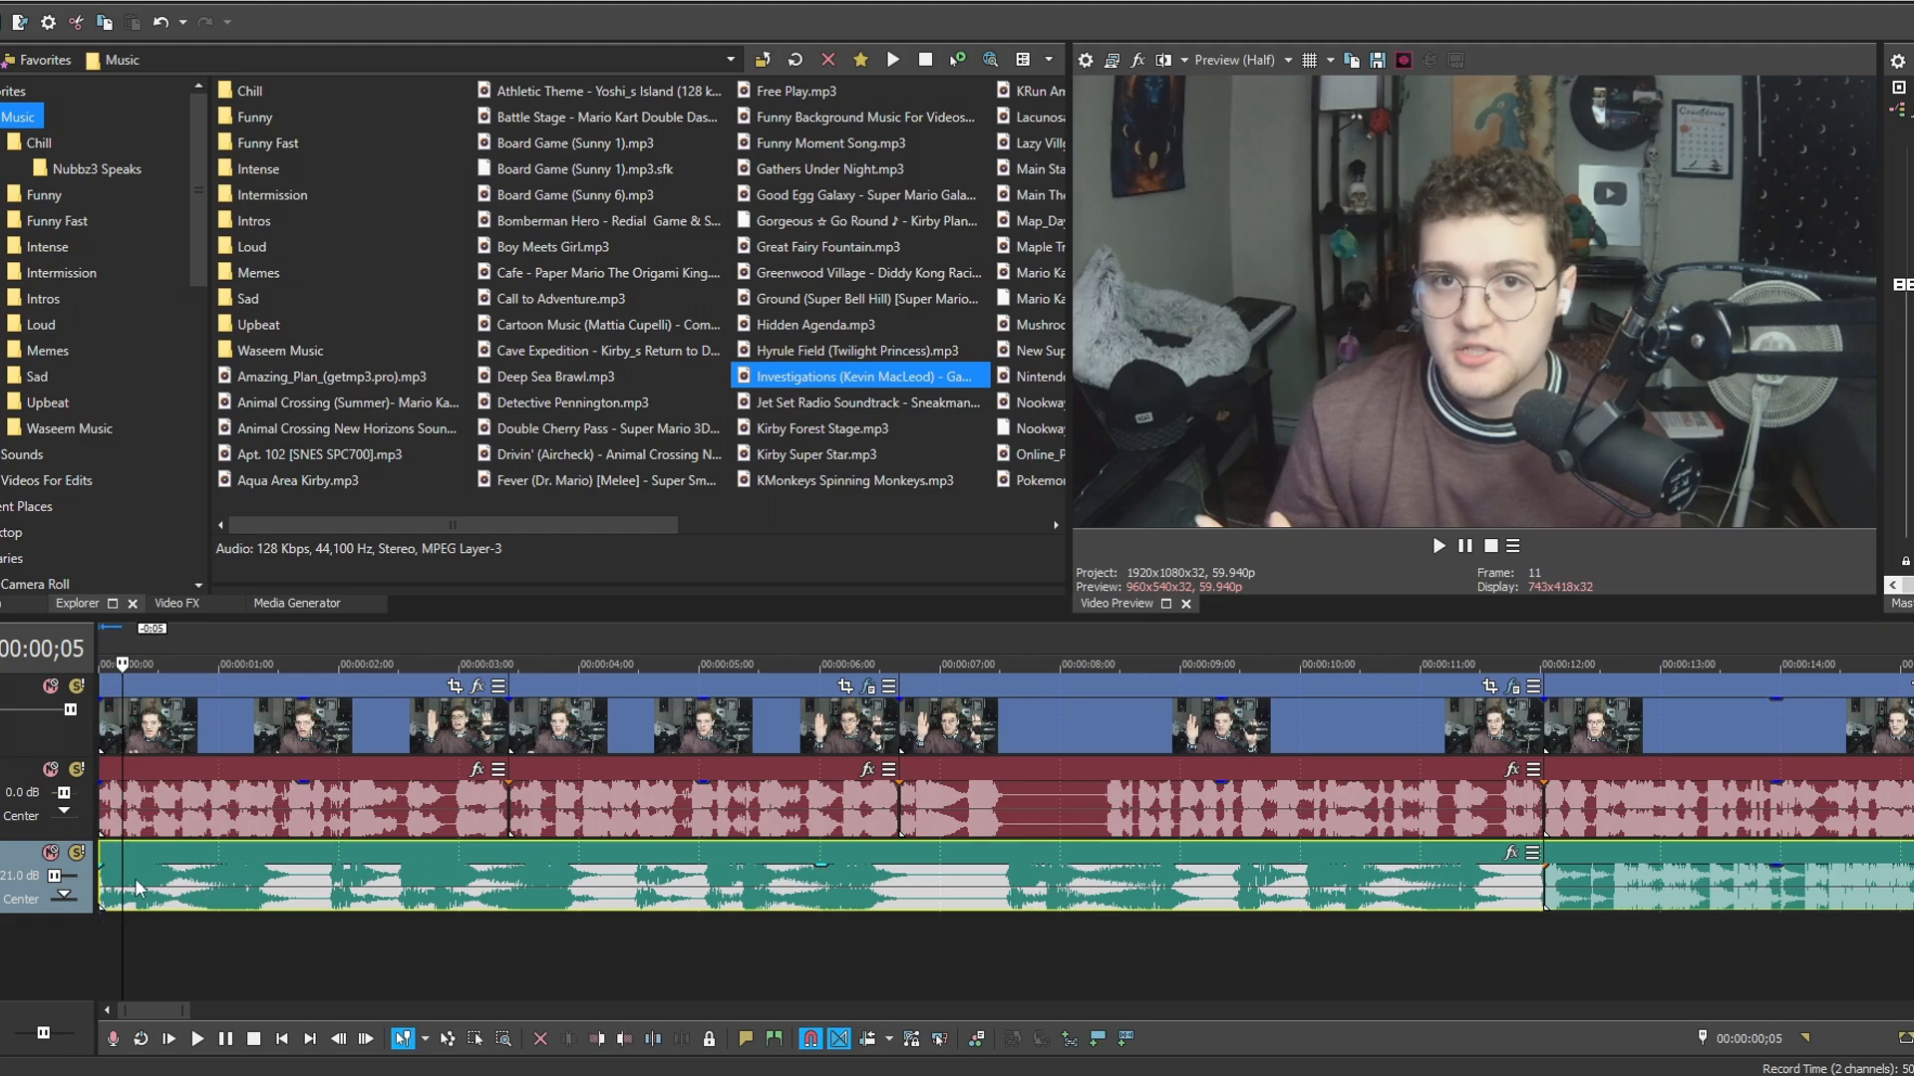
Lower the gain of the opening Investigations music clip to about -20.4 dB.
{"action": "left_click", "coordinate": [101, 796]}
{"action": "scroll", "coordinate": [109, 808], "scroll_direction": "up", "scroll_amount": 6}
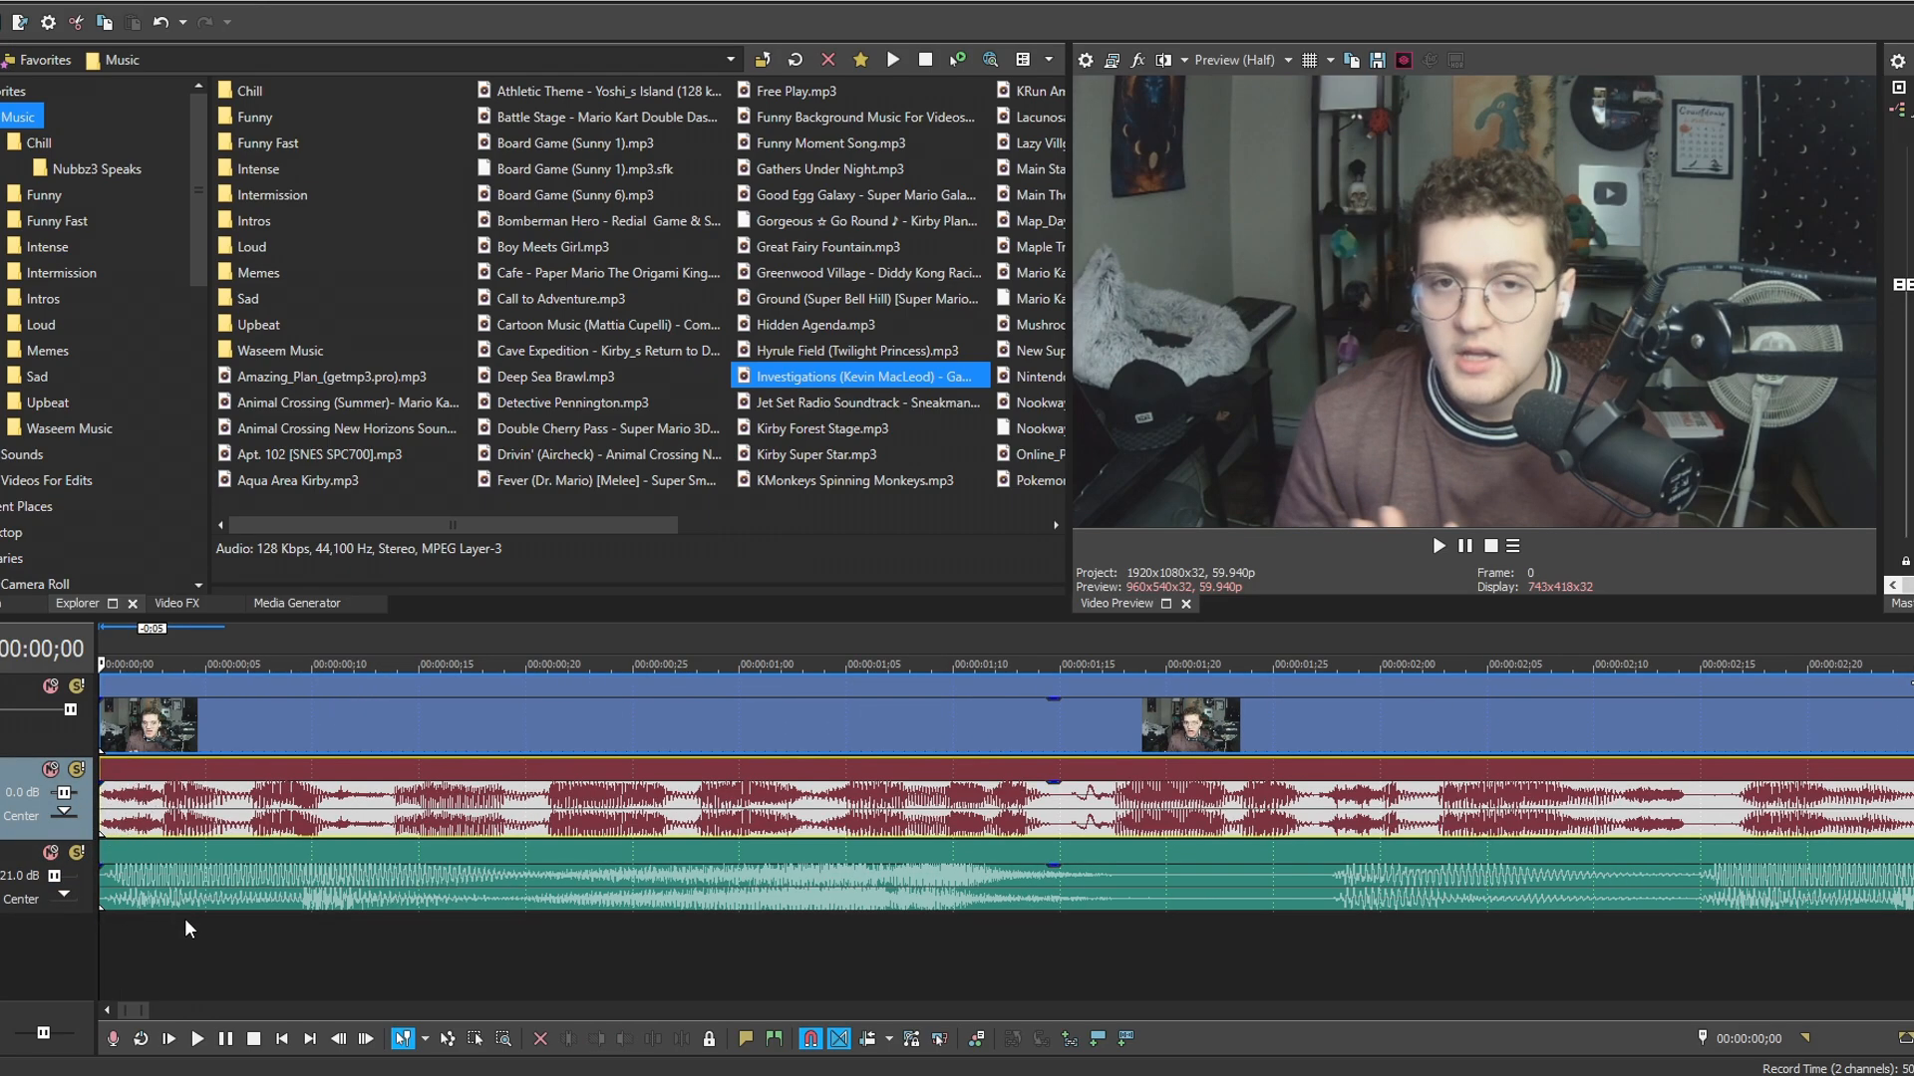
{"action": "left_click_drag", "start_coordinate": [230, 863], "coordinate": [236, 912]}
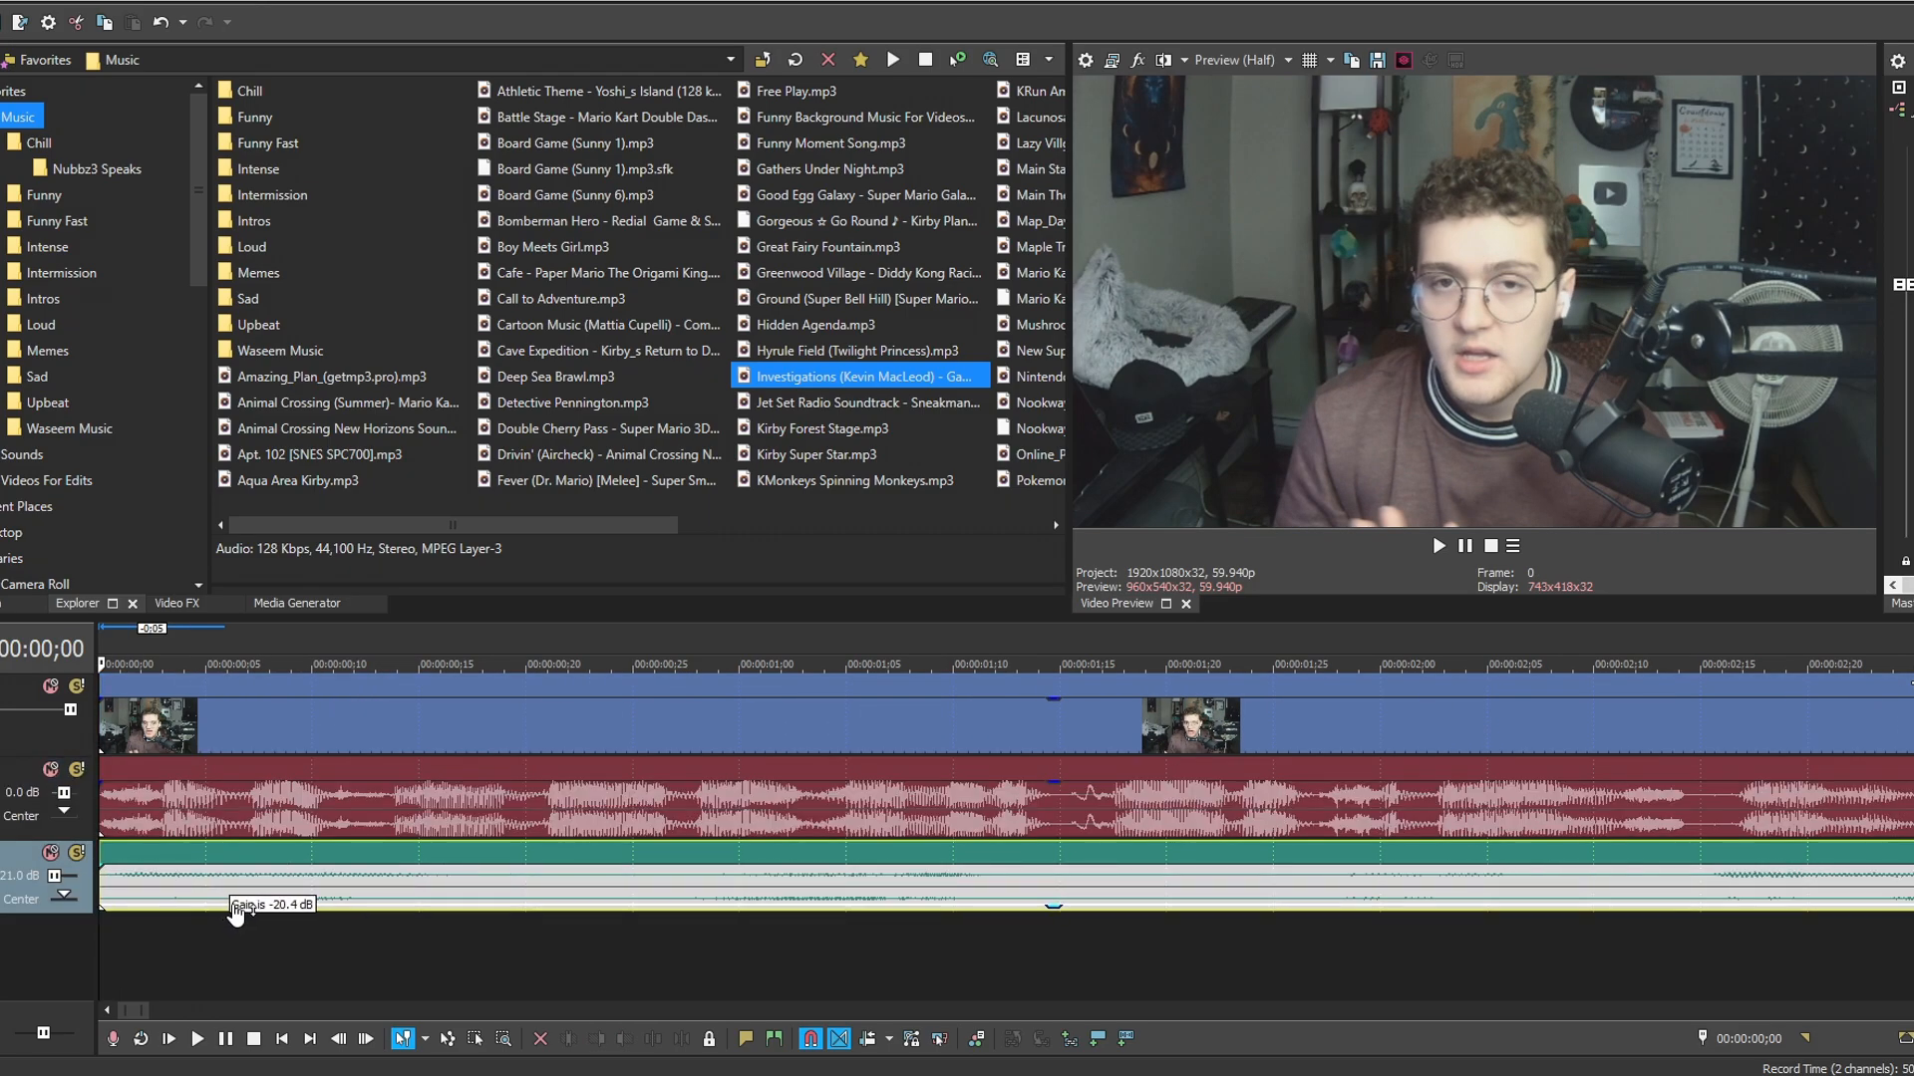
{"action": "scroll", "coordinate": [974, 875], "scroll_direction": "down", "scroll_amount": 6}
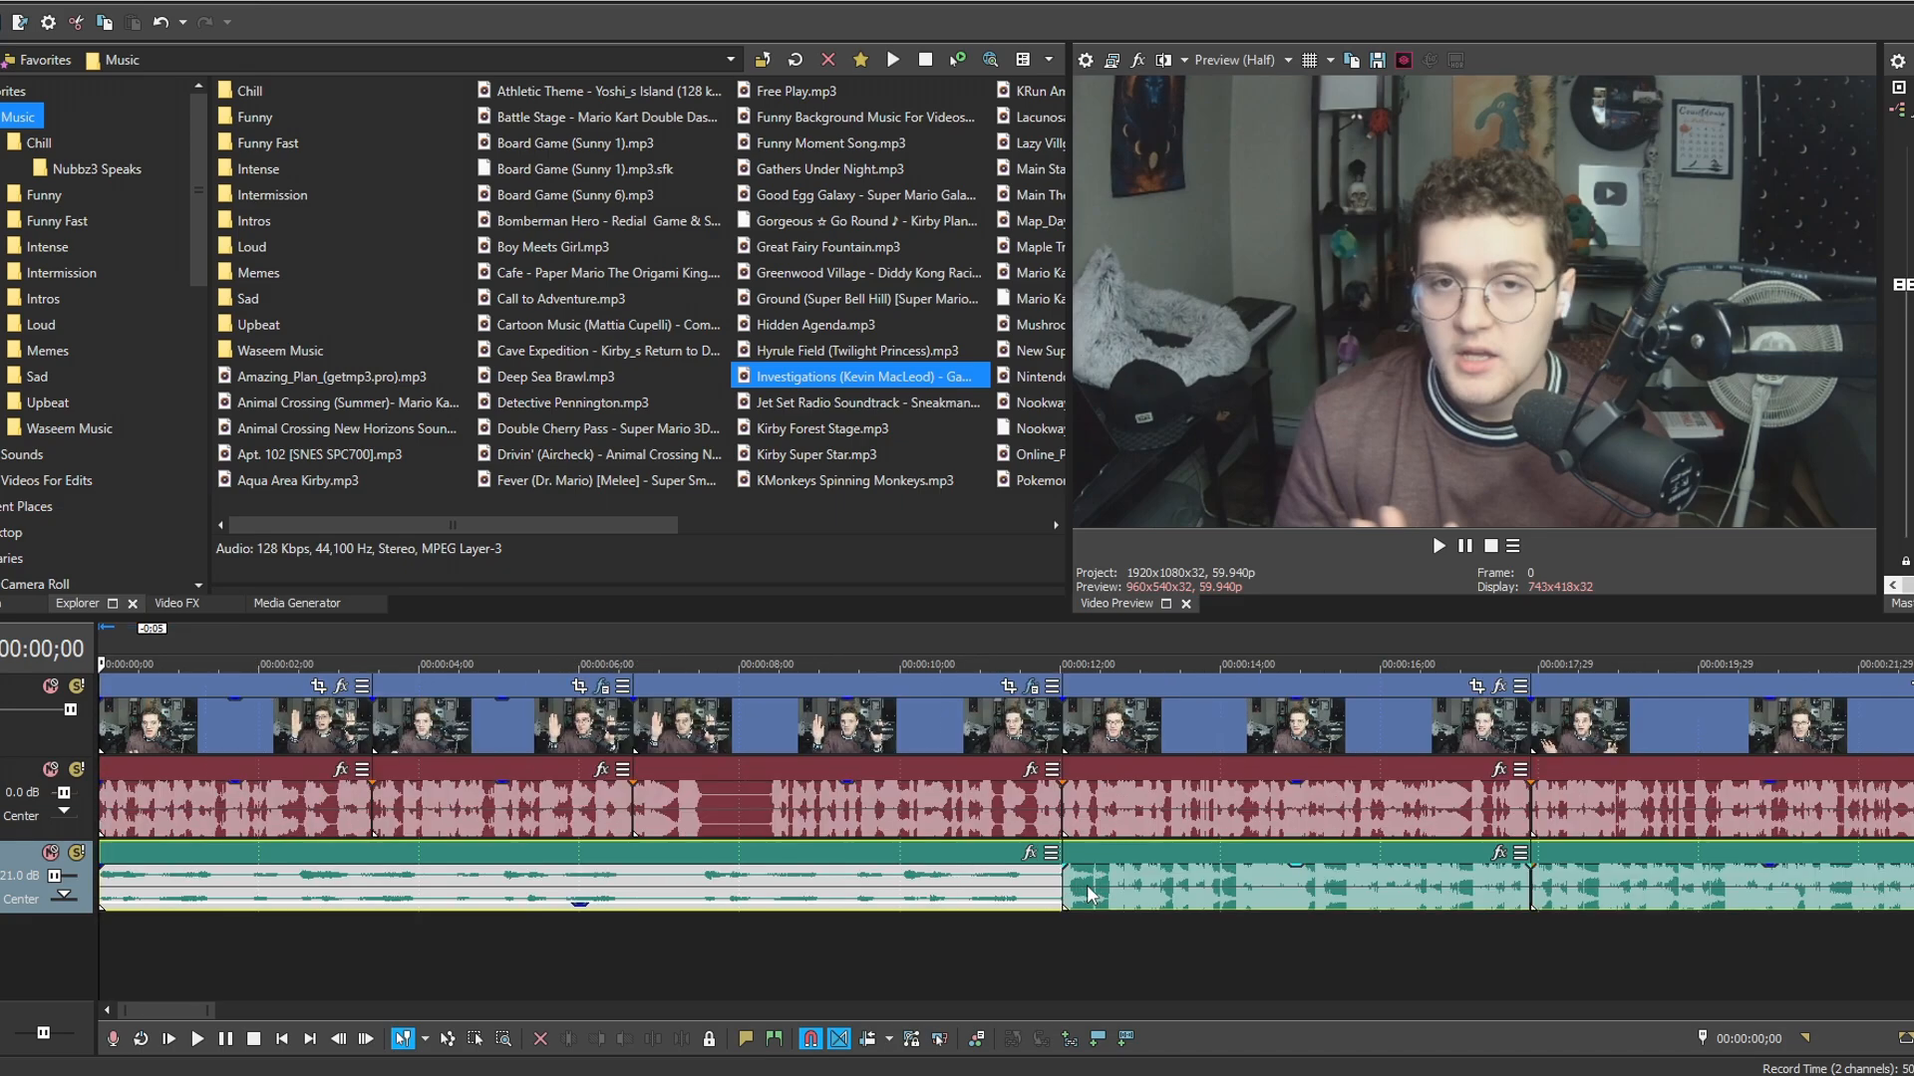
Split the opening Investigations music clip at 00:00:11;15 and delete the part after it that overlaps the other music.
{"action": "left_click", "coordinate": [1020, 884]}
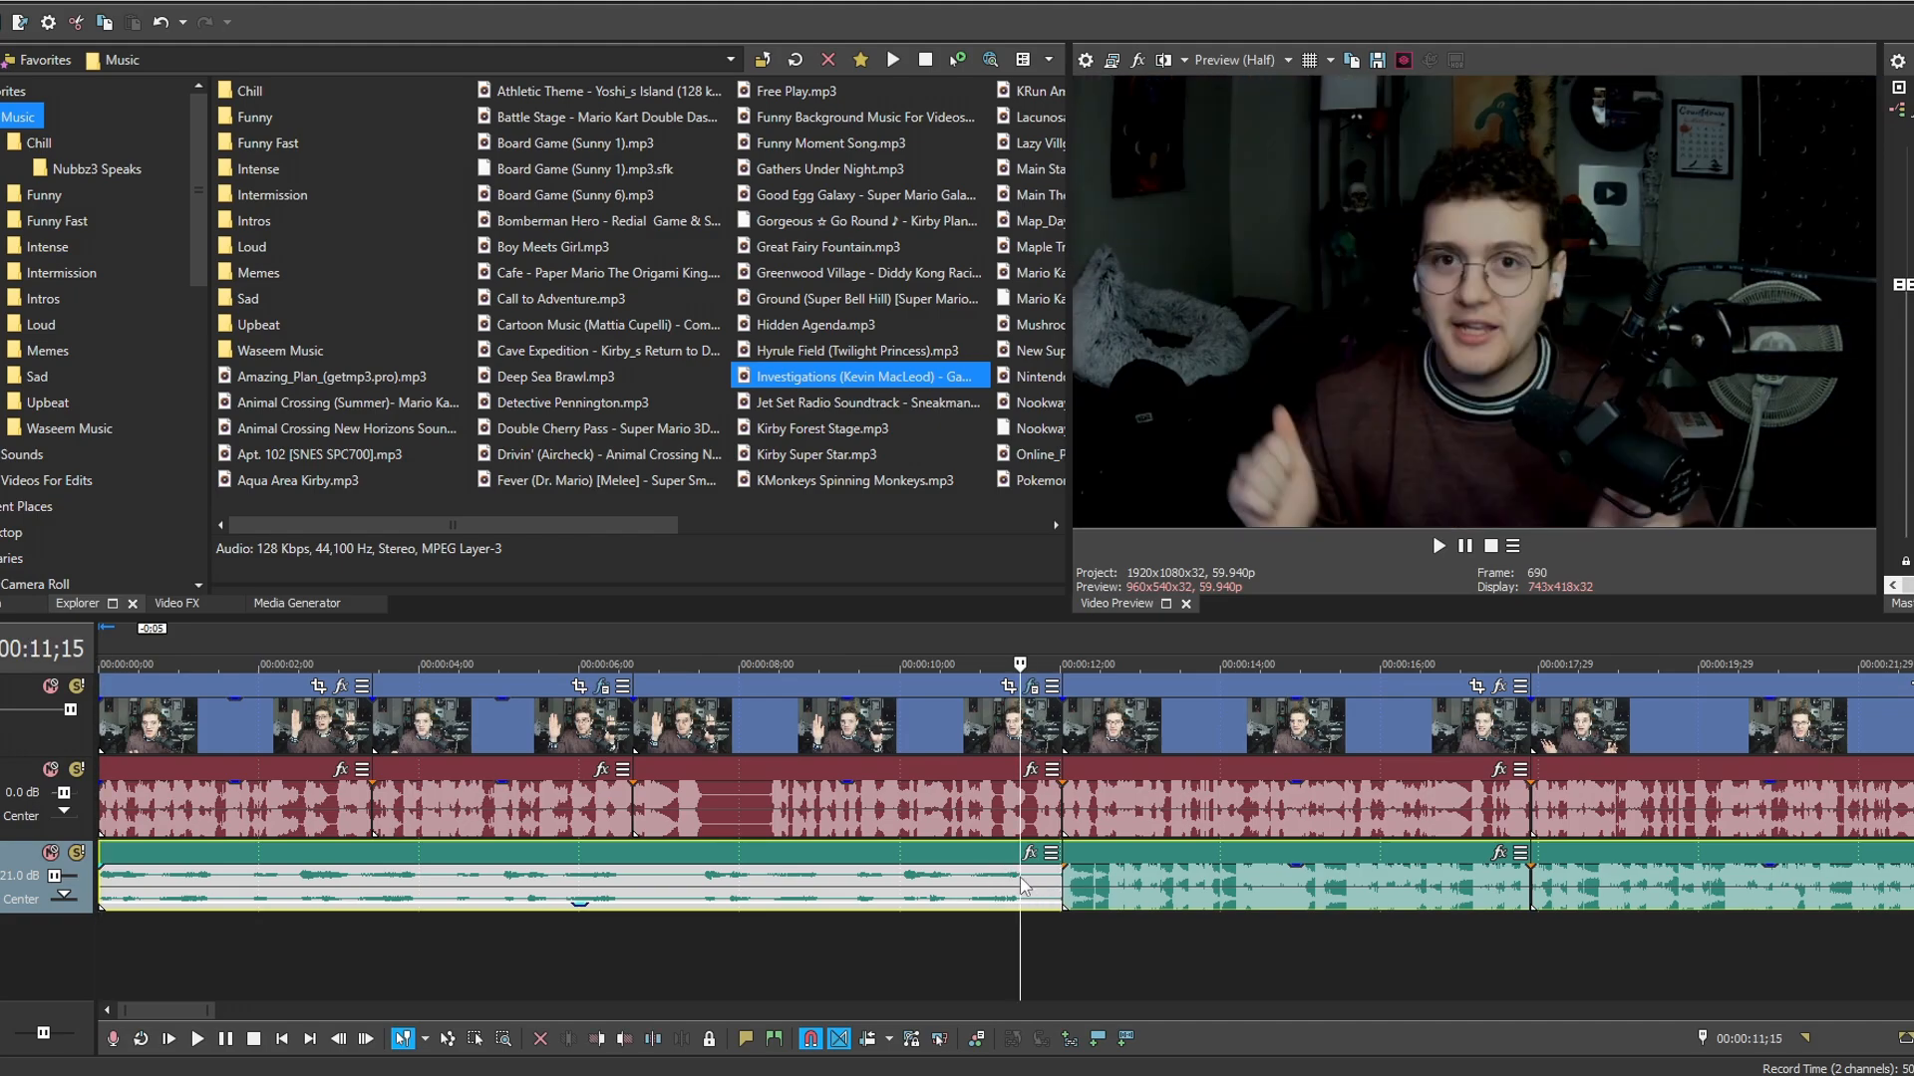
{"action": "key", "text": "s"}
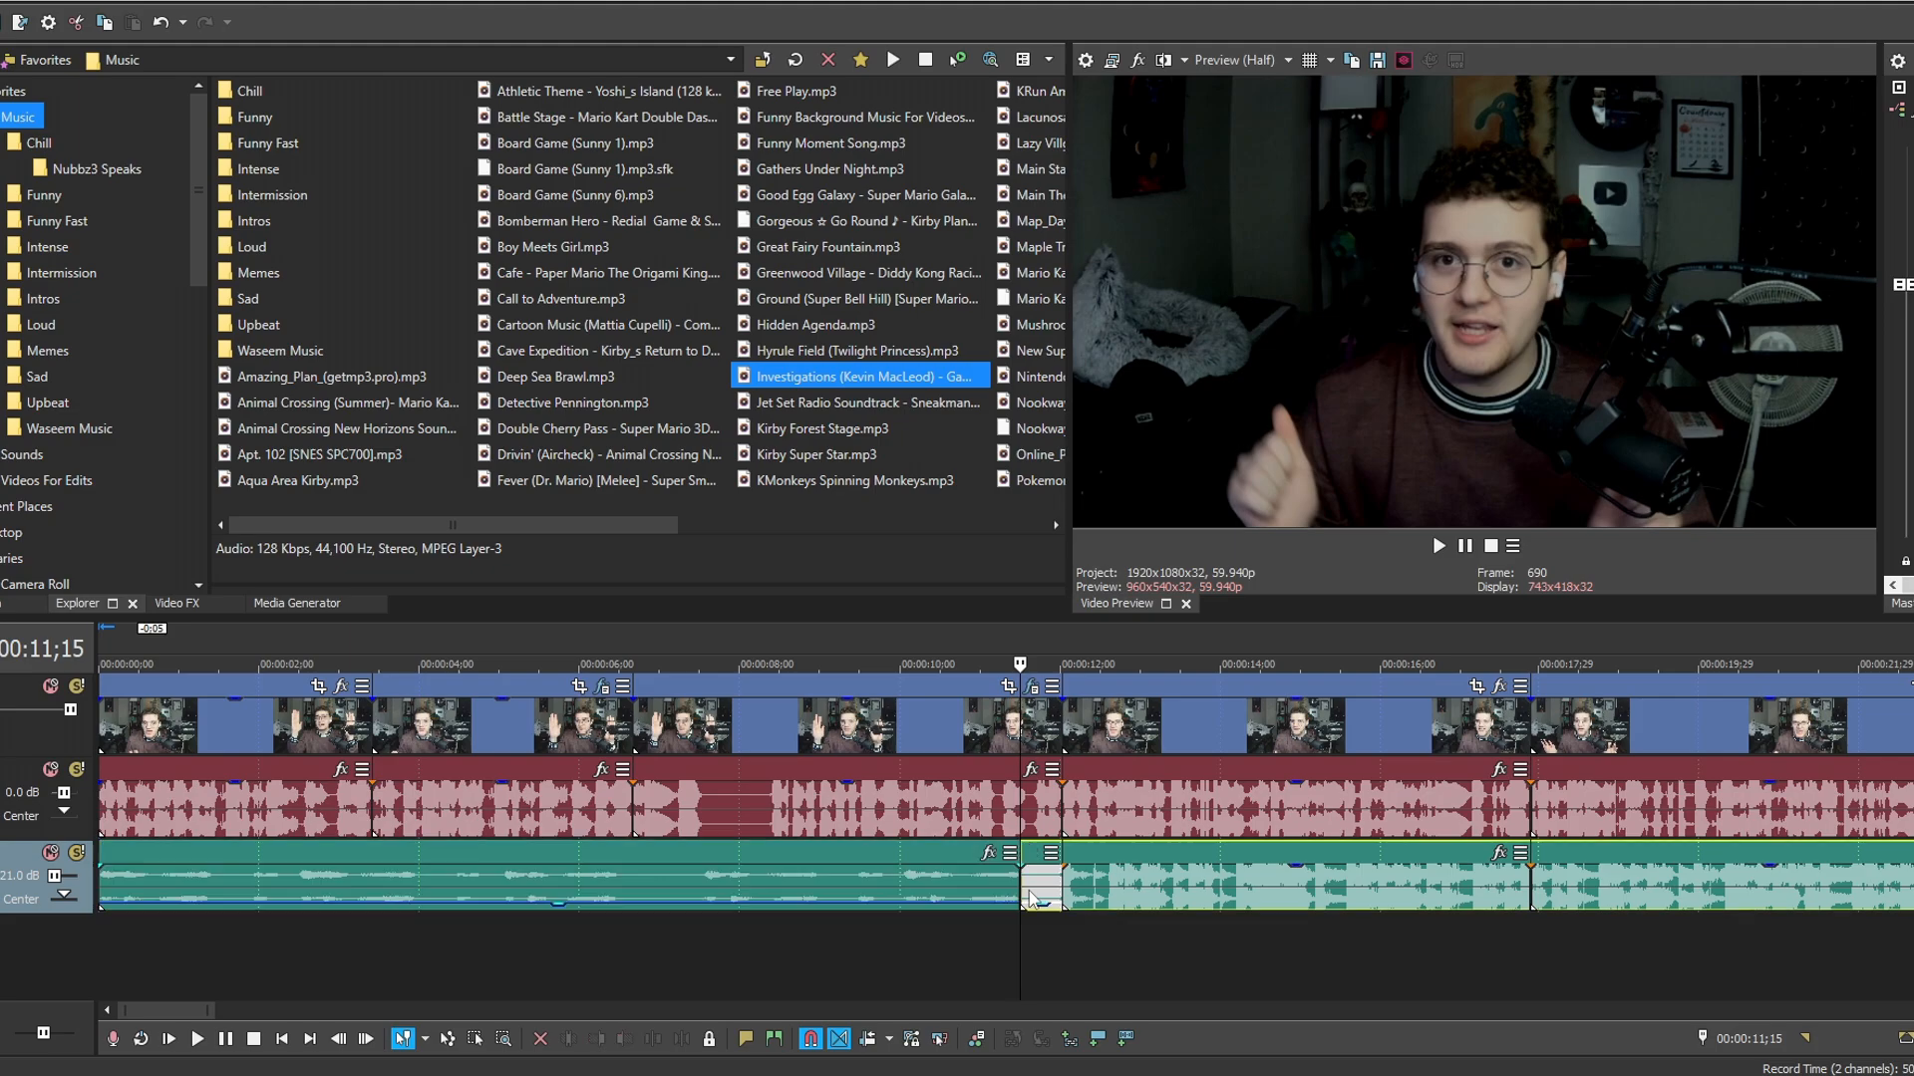
{"action": "scroll", "coordinate": [1040, 894], "scroll_direction": "down", "scroll_amount": 2}
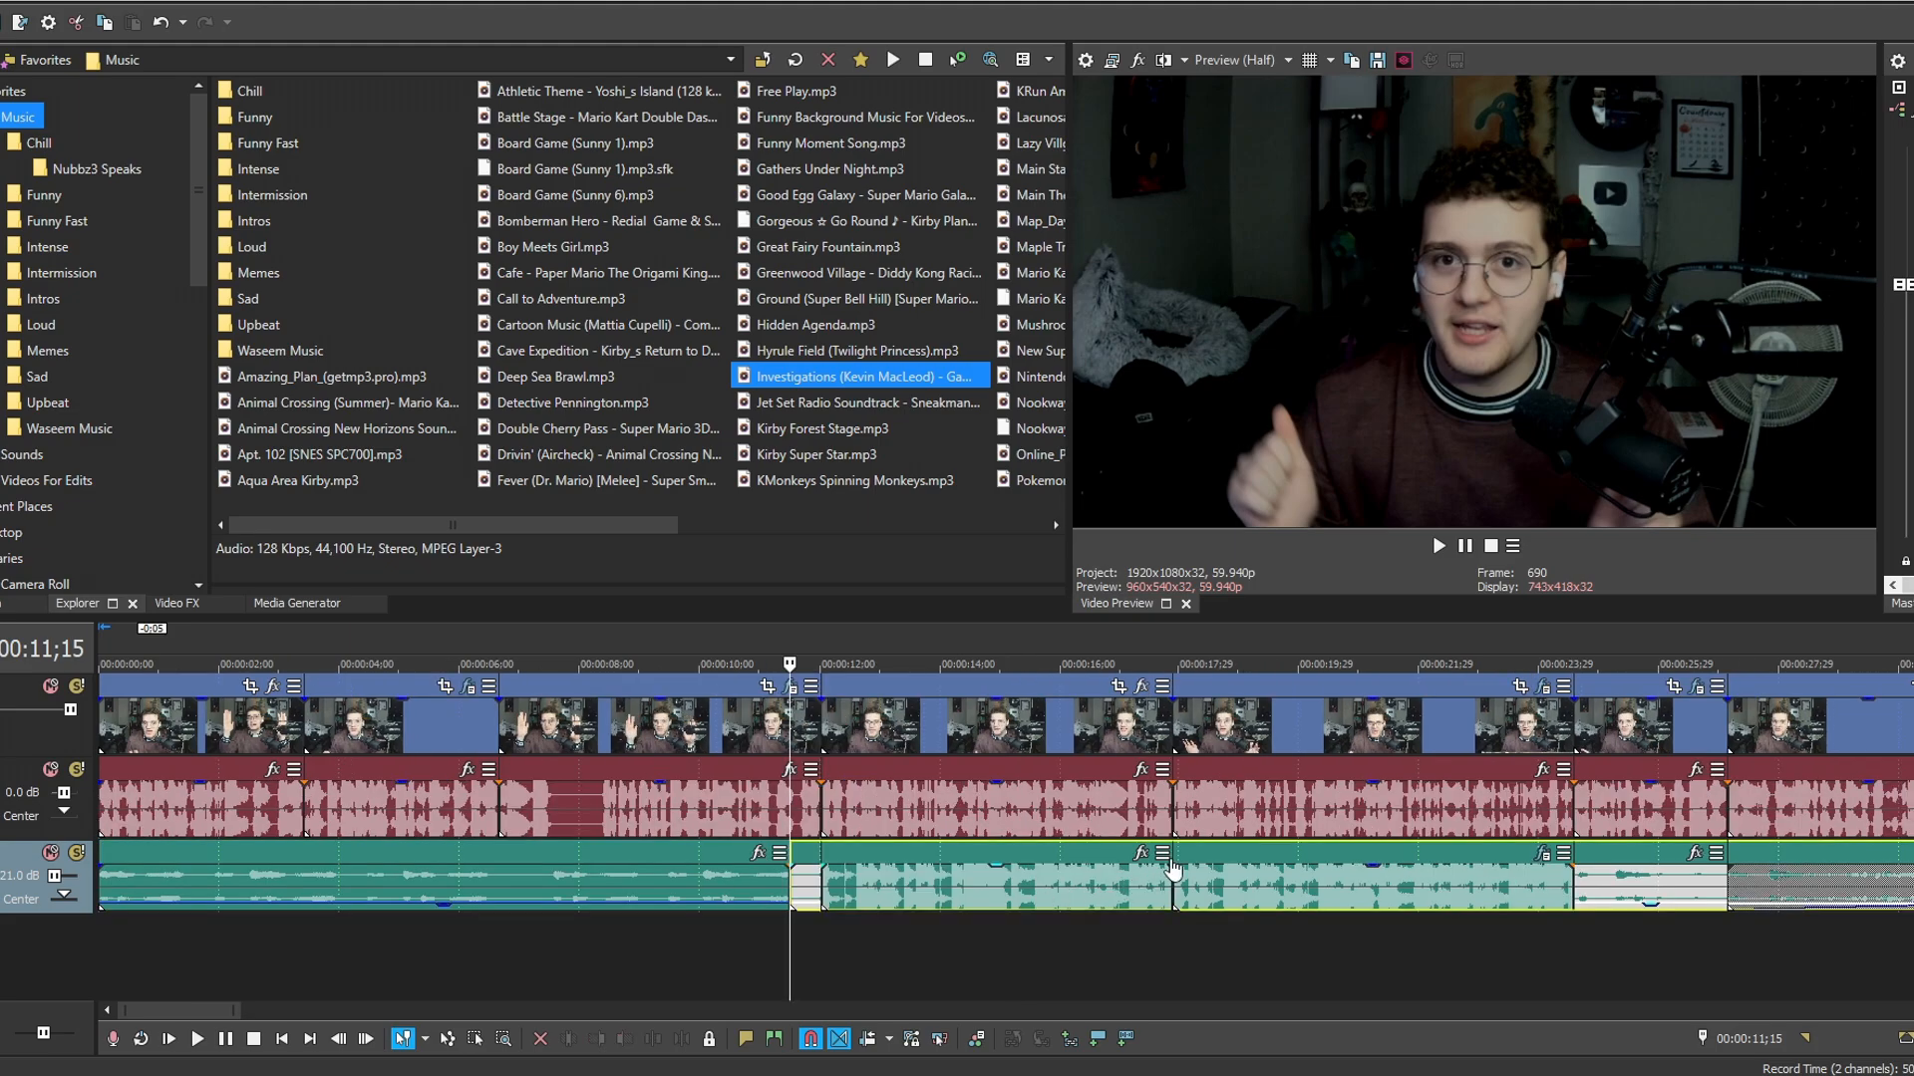
{"action": "scroll", "coordinate": [1617, 873], "scroll_direction": "down", "scroll_amount": 2}
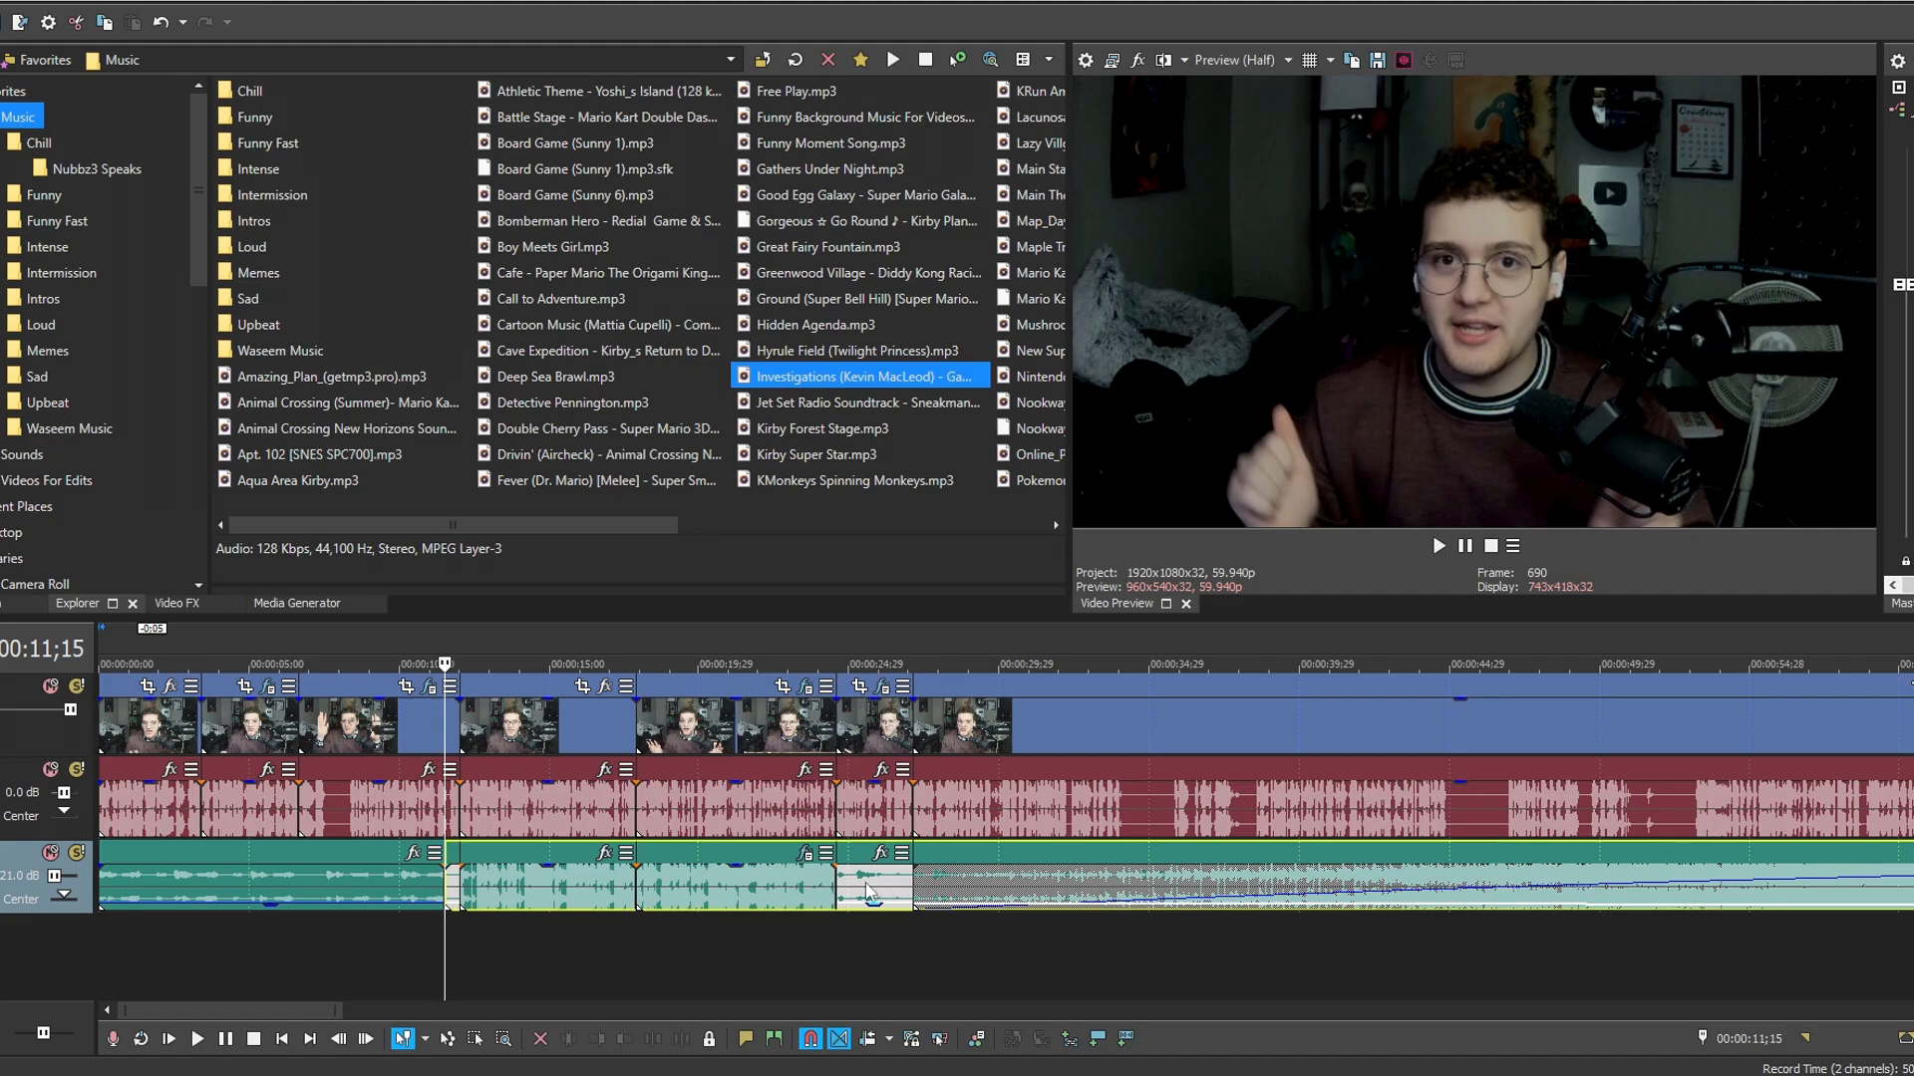
{"action": "scroll", "coordinate": [868, 890], "scroll_direction": "up", "scroll_amount": 3}
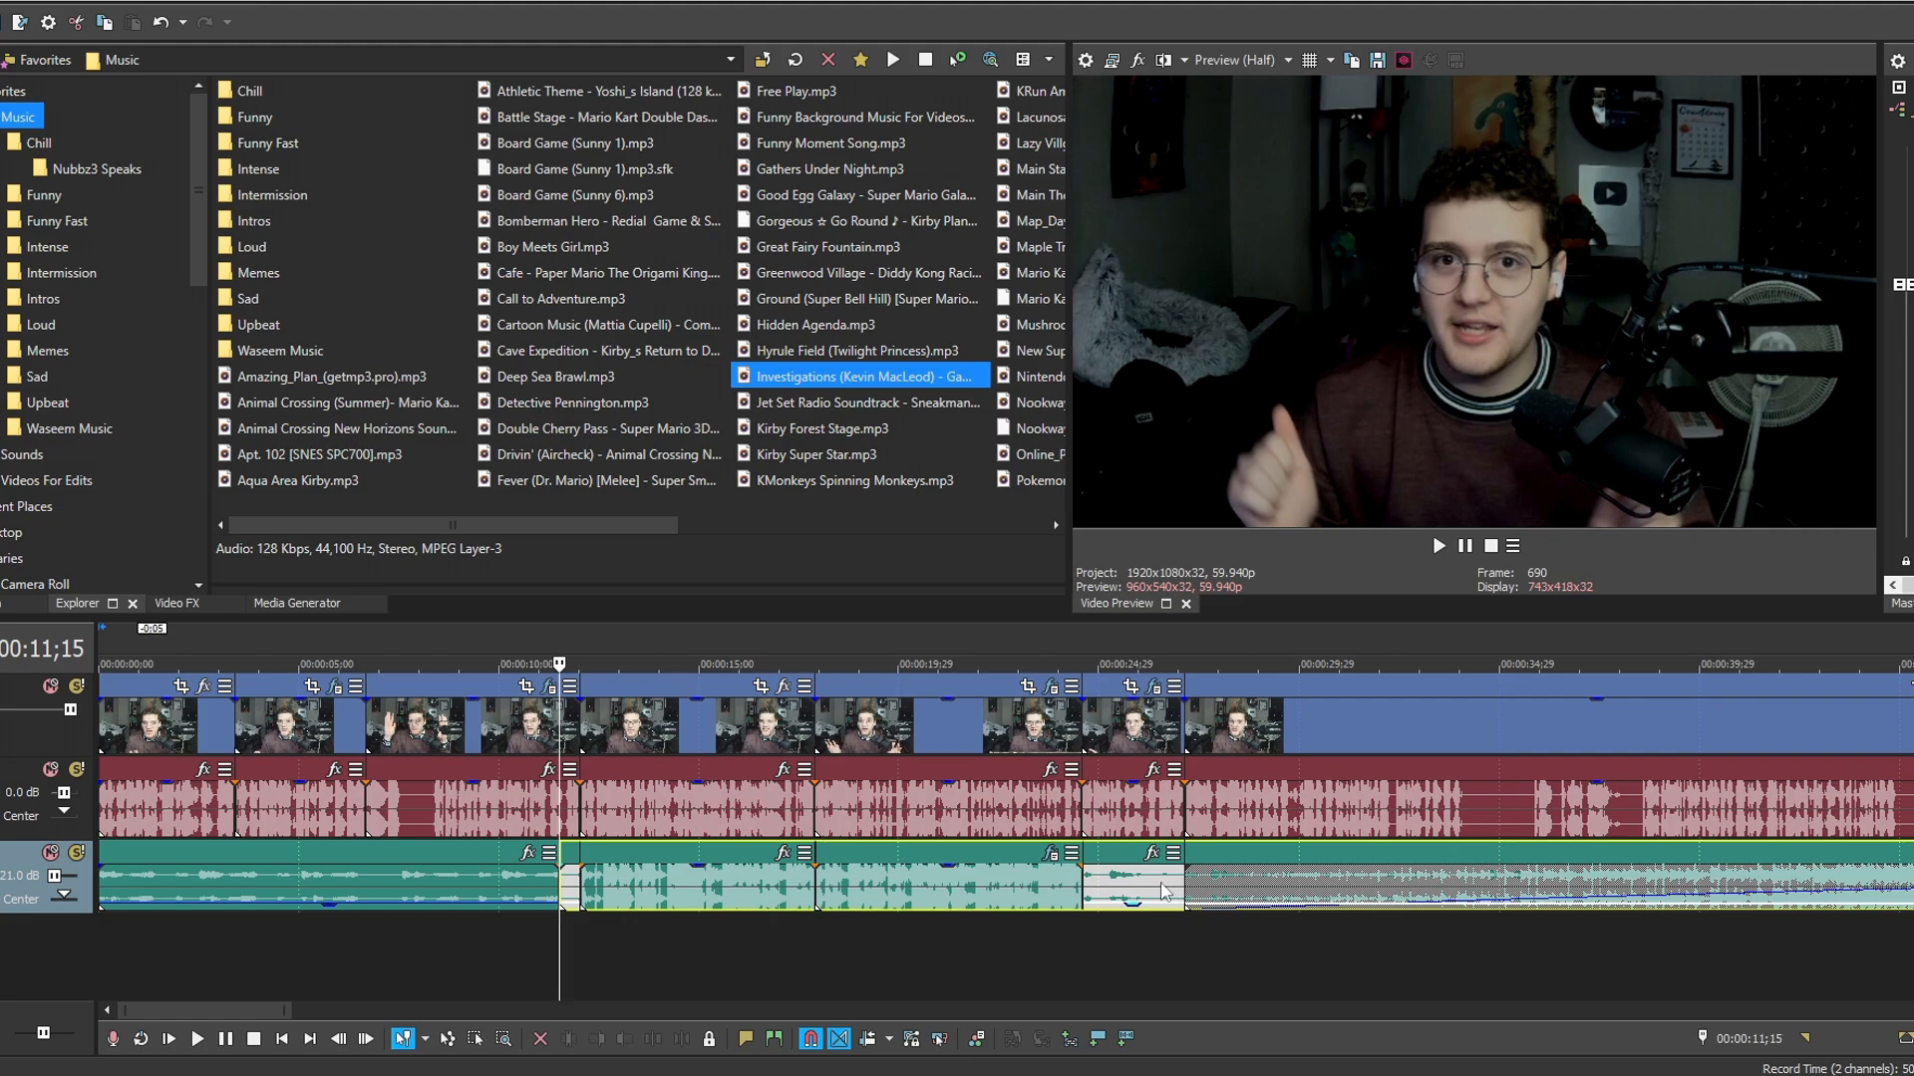
{"action": "left_click", "coordinate": [1154, 890]}
{"action": "scroll", "coordinate": [1111, 892], "scroll_direction": "right", "scroll_amount": 2}
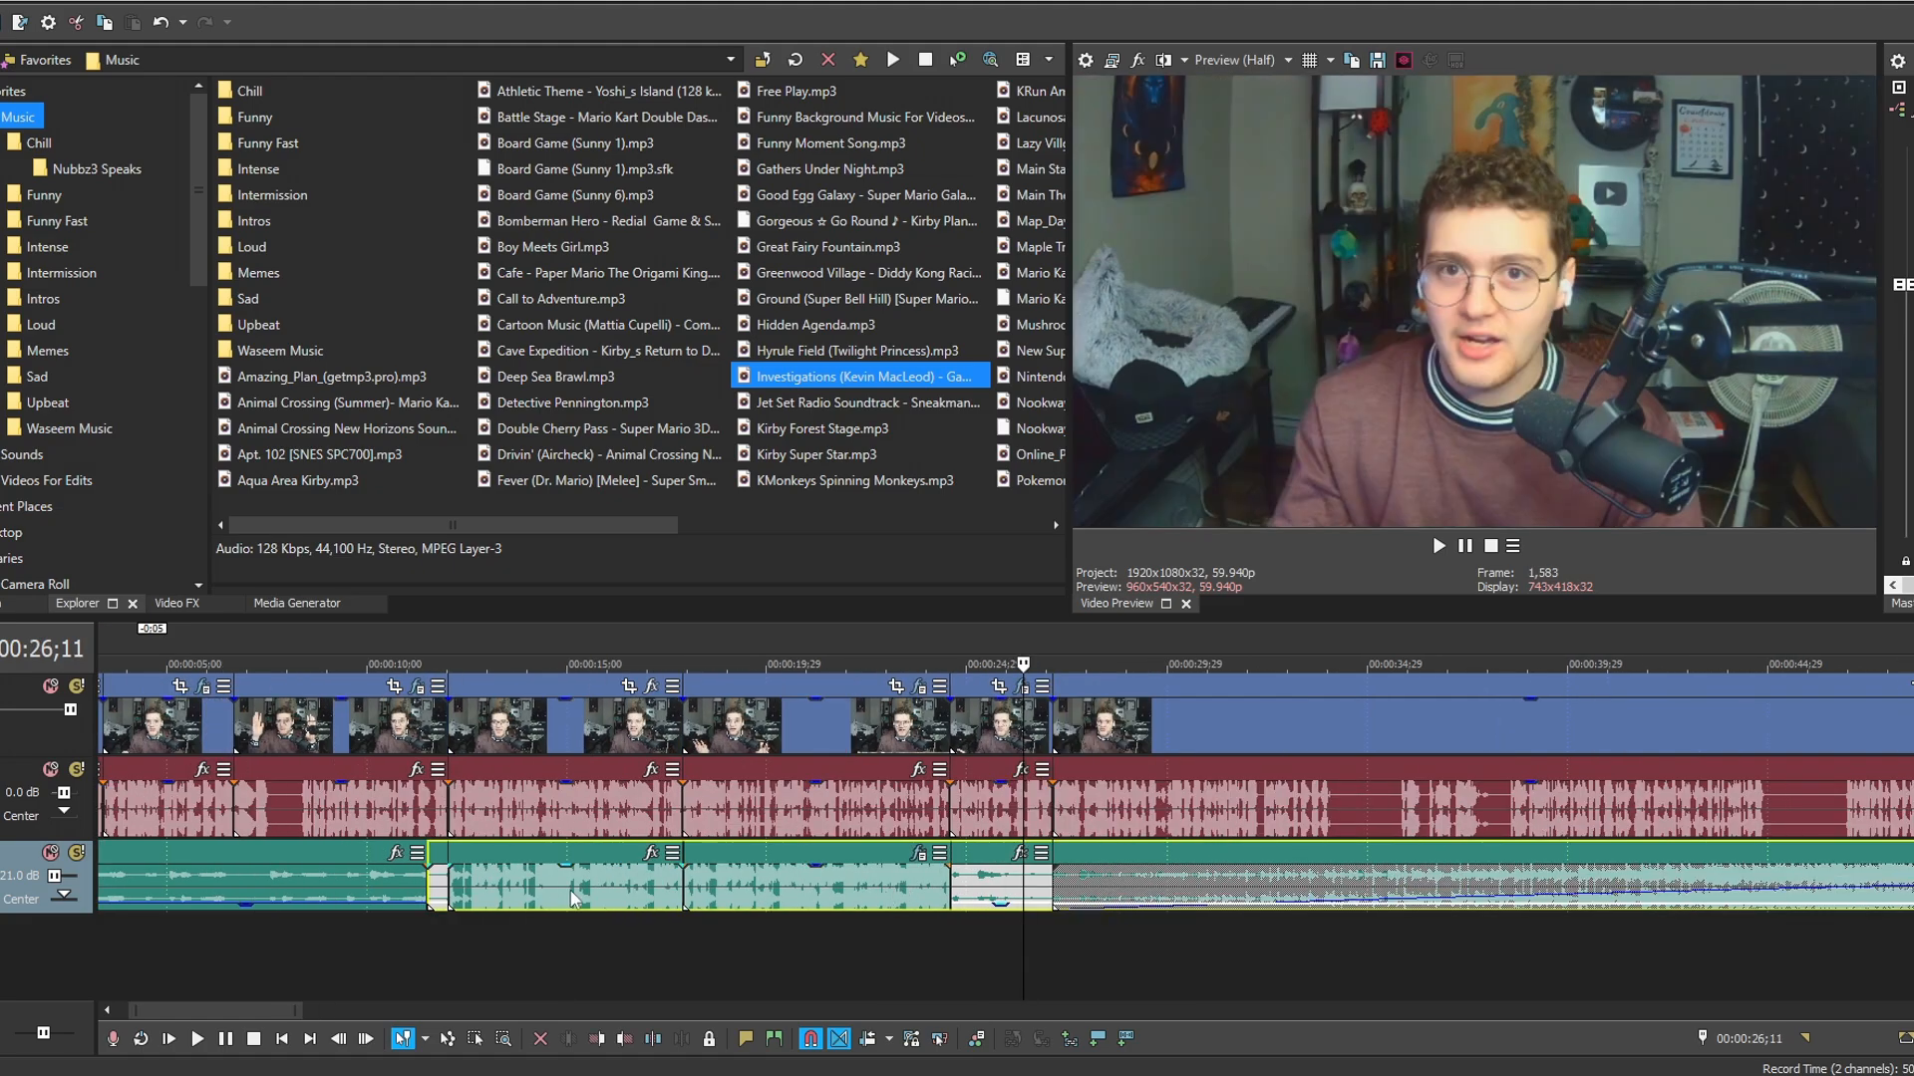
{"action": "left_click", "coordinate": [436, 884]}
{"action": "key", "text": "Delete"}
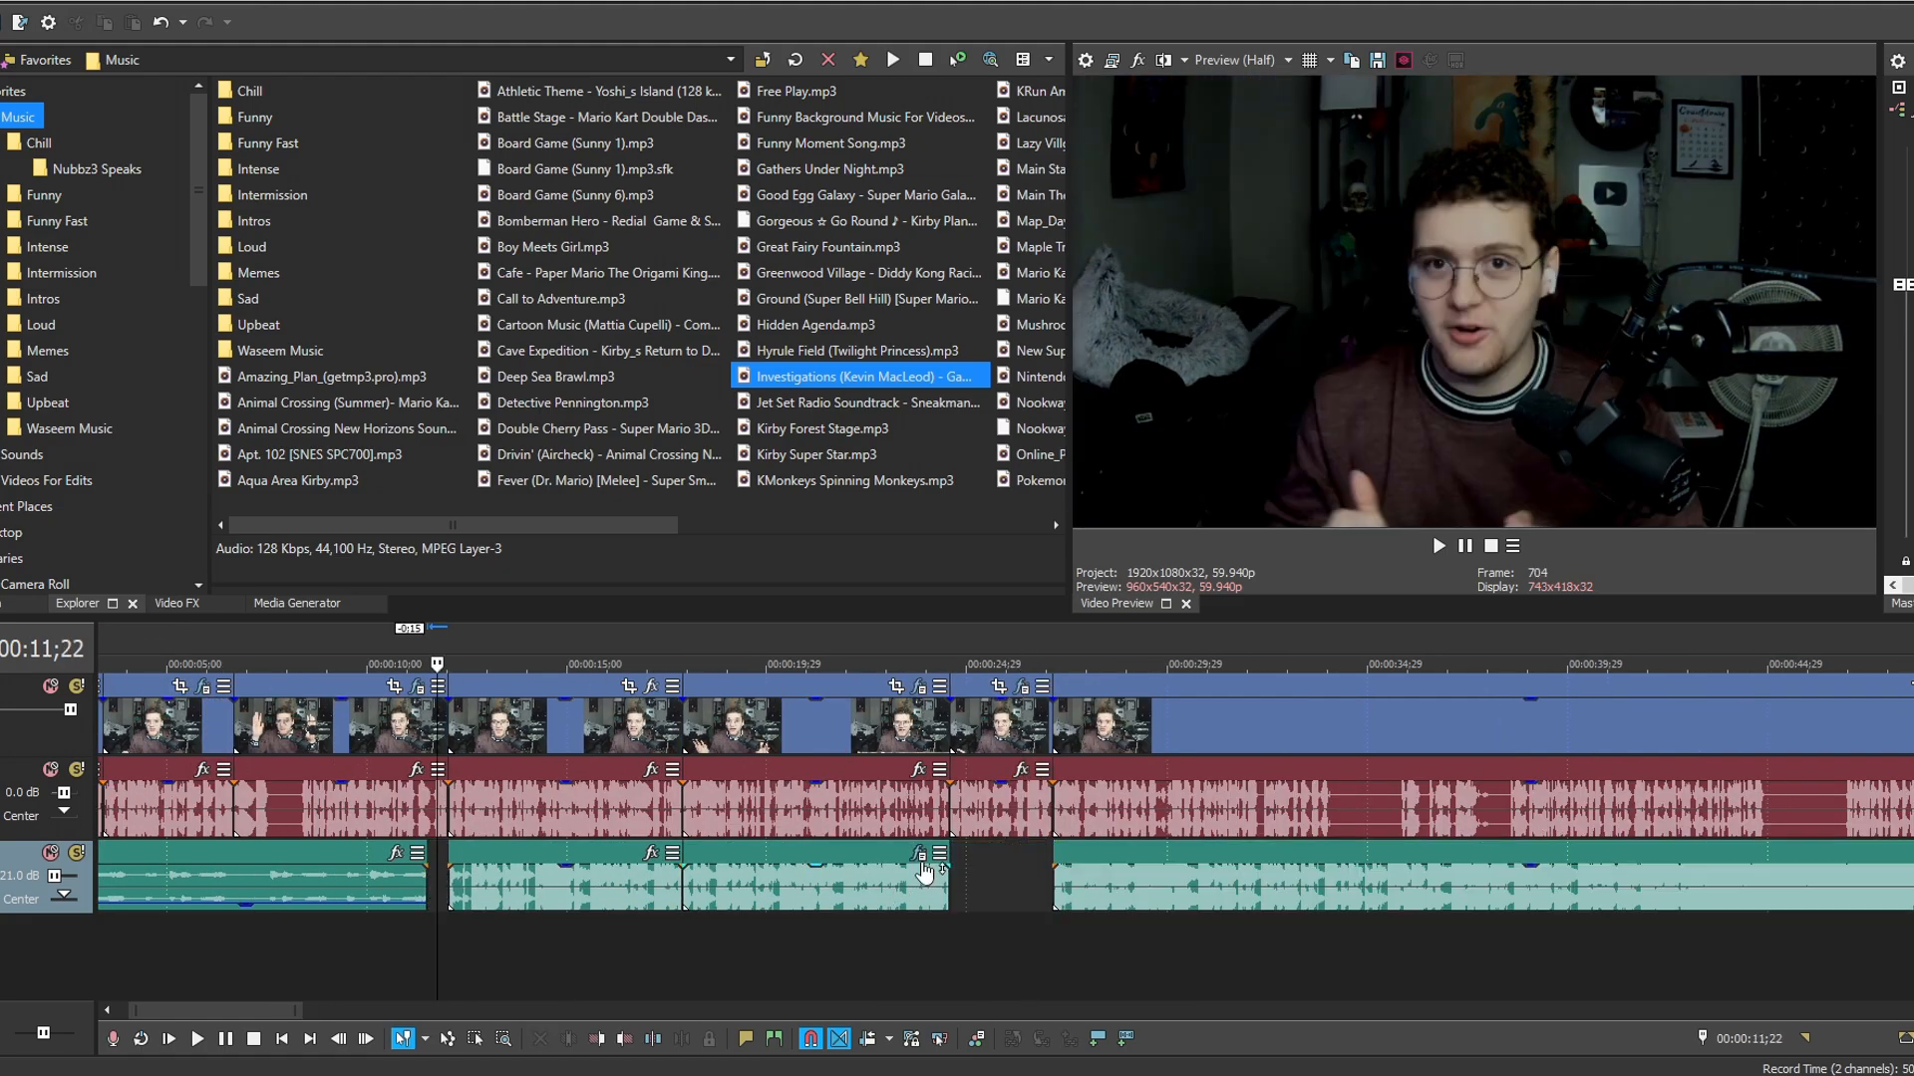
Extend the end of the opening music clip to the start of the next music clip near 00:00:12;00.
{"action": "scroll", "coordinate": [997, 887], "scroll_direction": "up", "scroll_amount": 3}
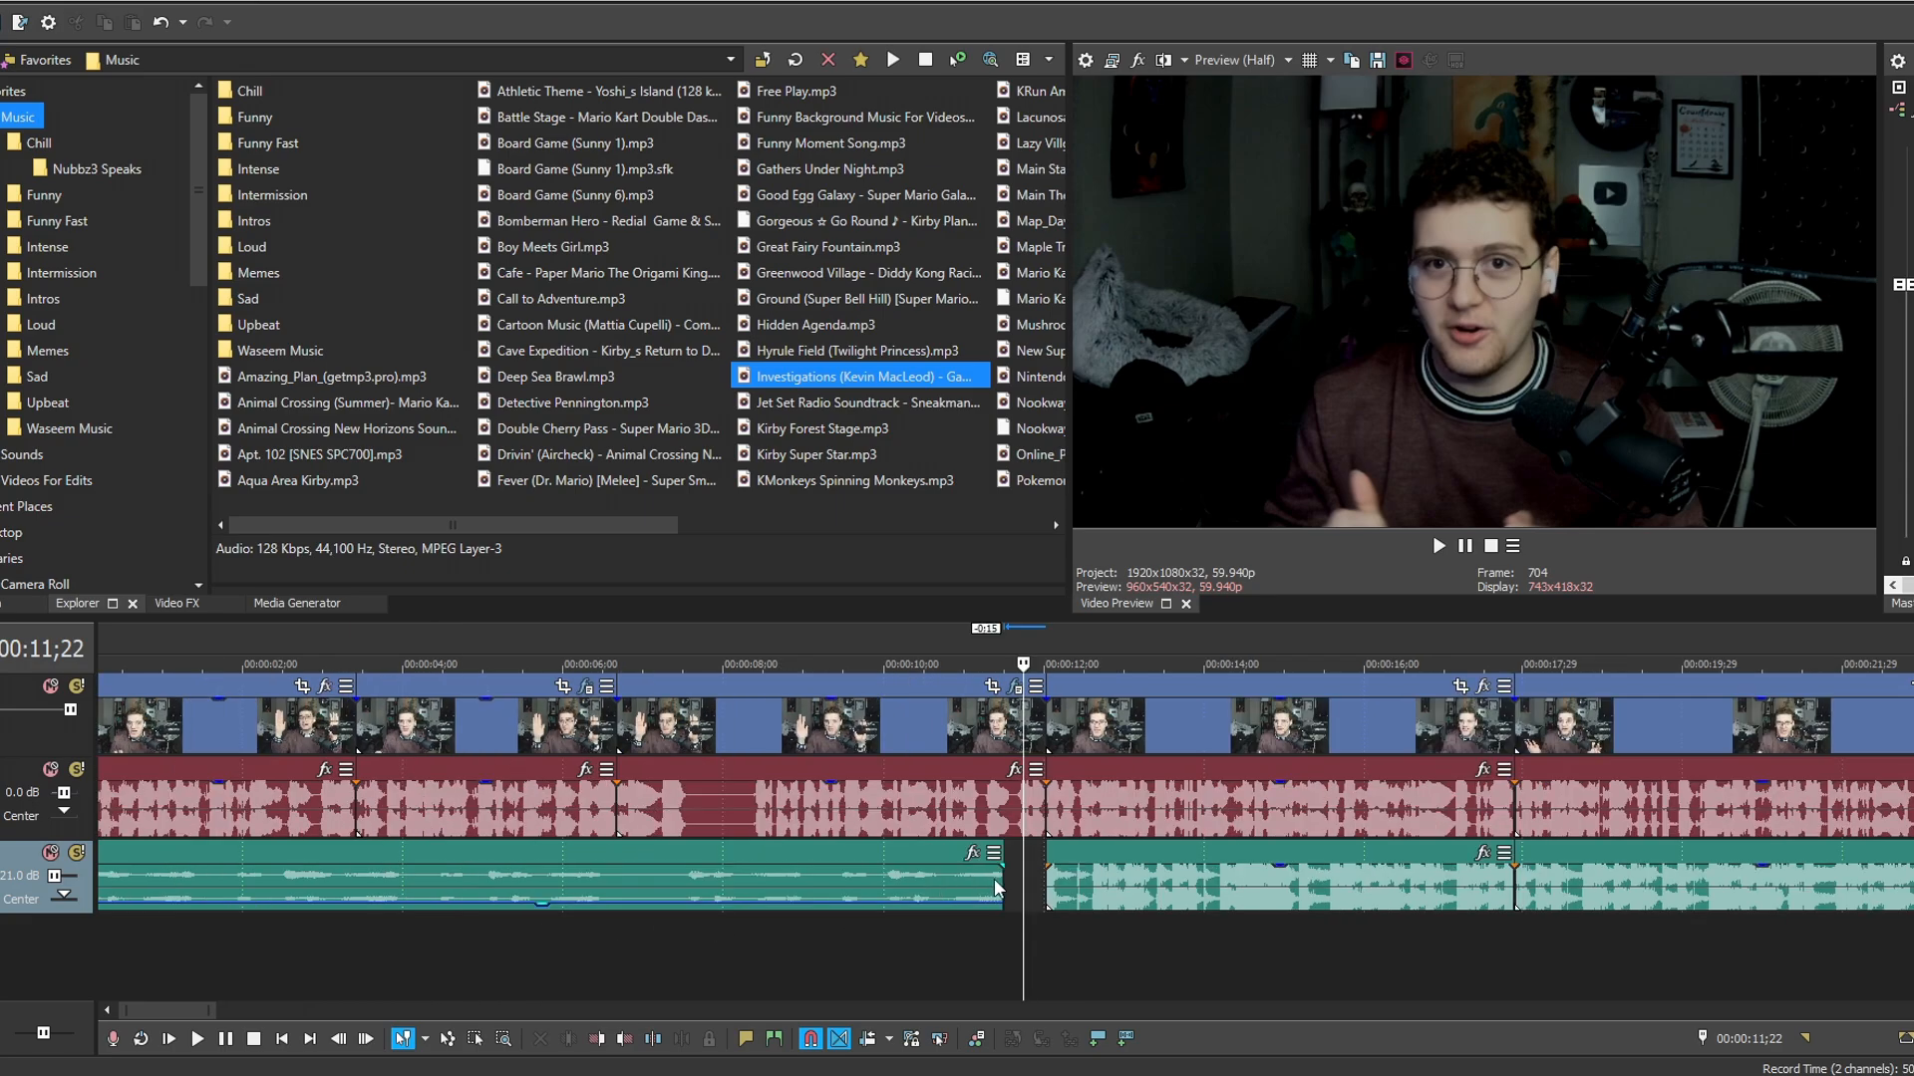
{"action": "left_click_drag", "start_coordinate": [994, 885], "coordinate": [986, 843]}
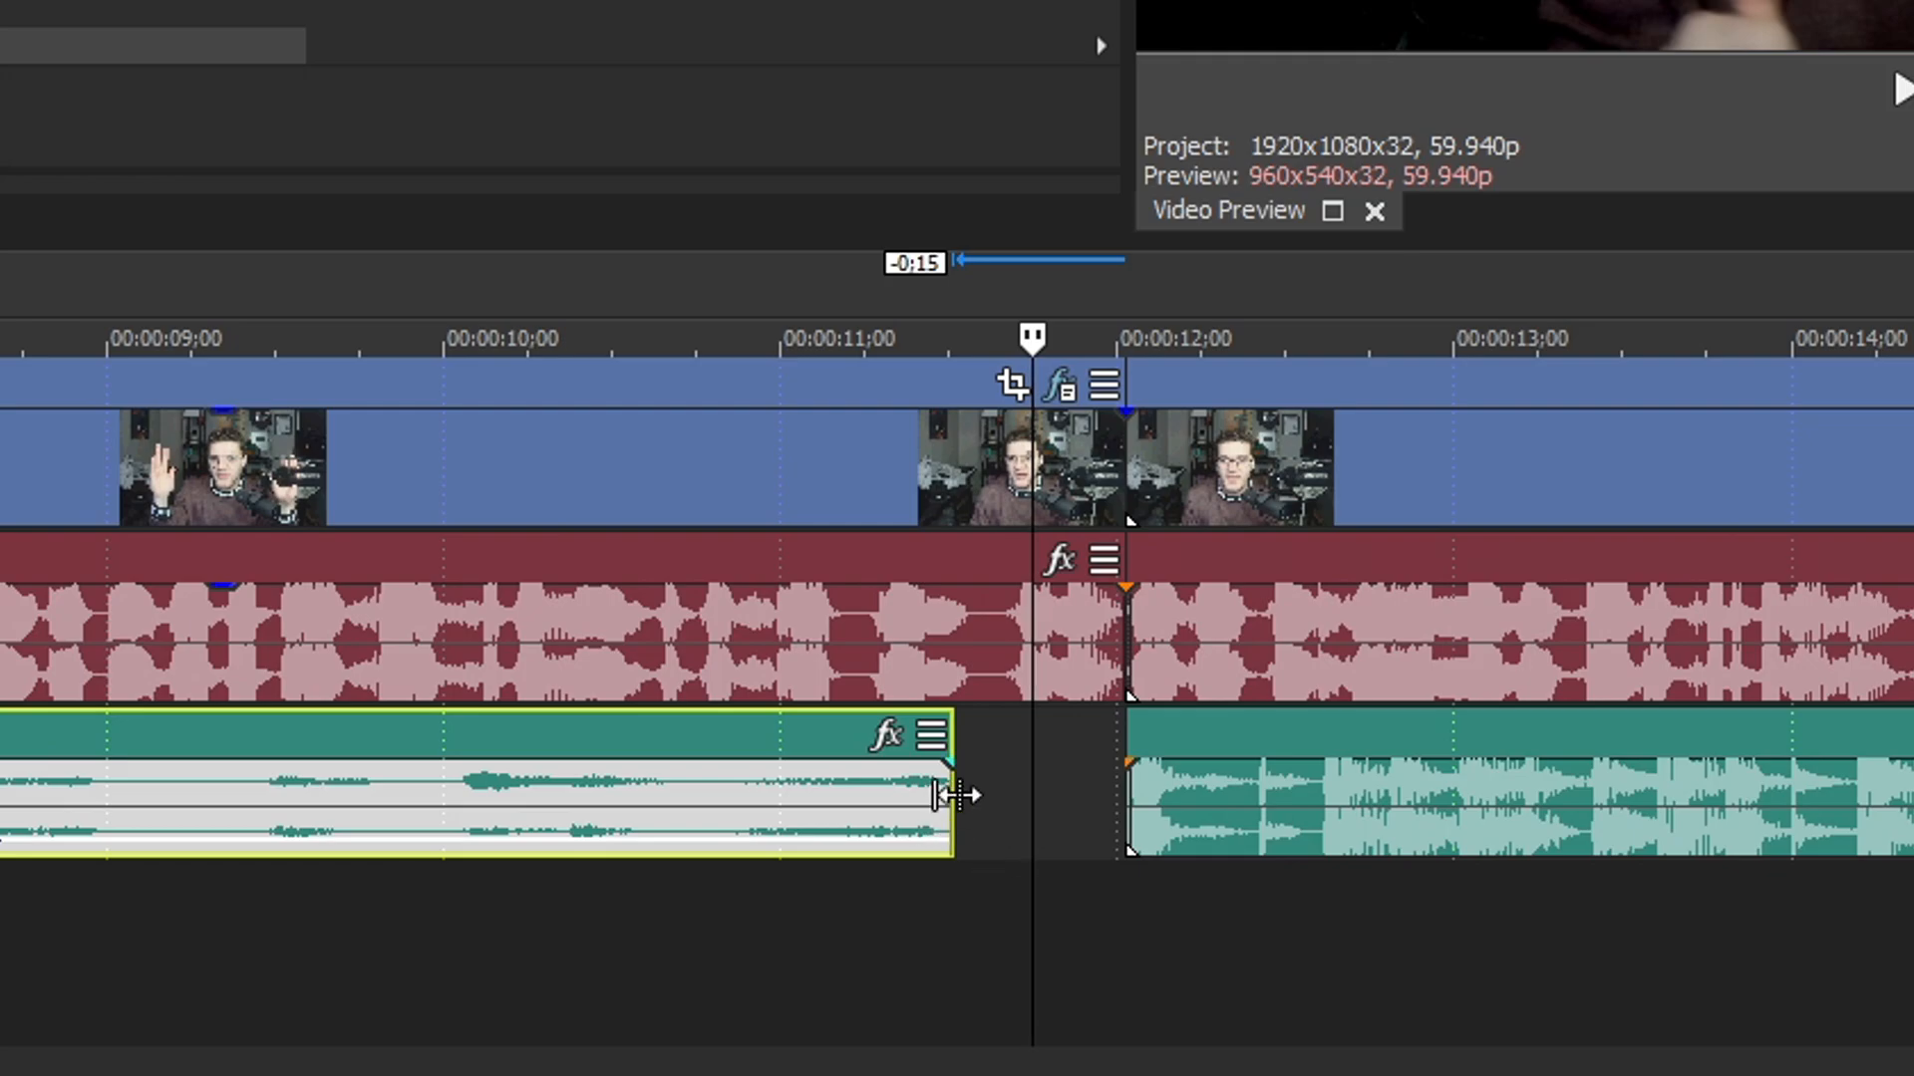
{"action": "scroll", "coordinate": [955, 794], "scroll_direction": "up", "scroll_amount": 2}
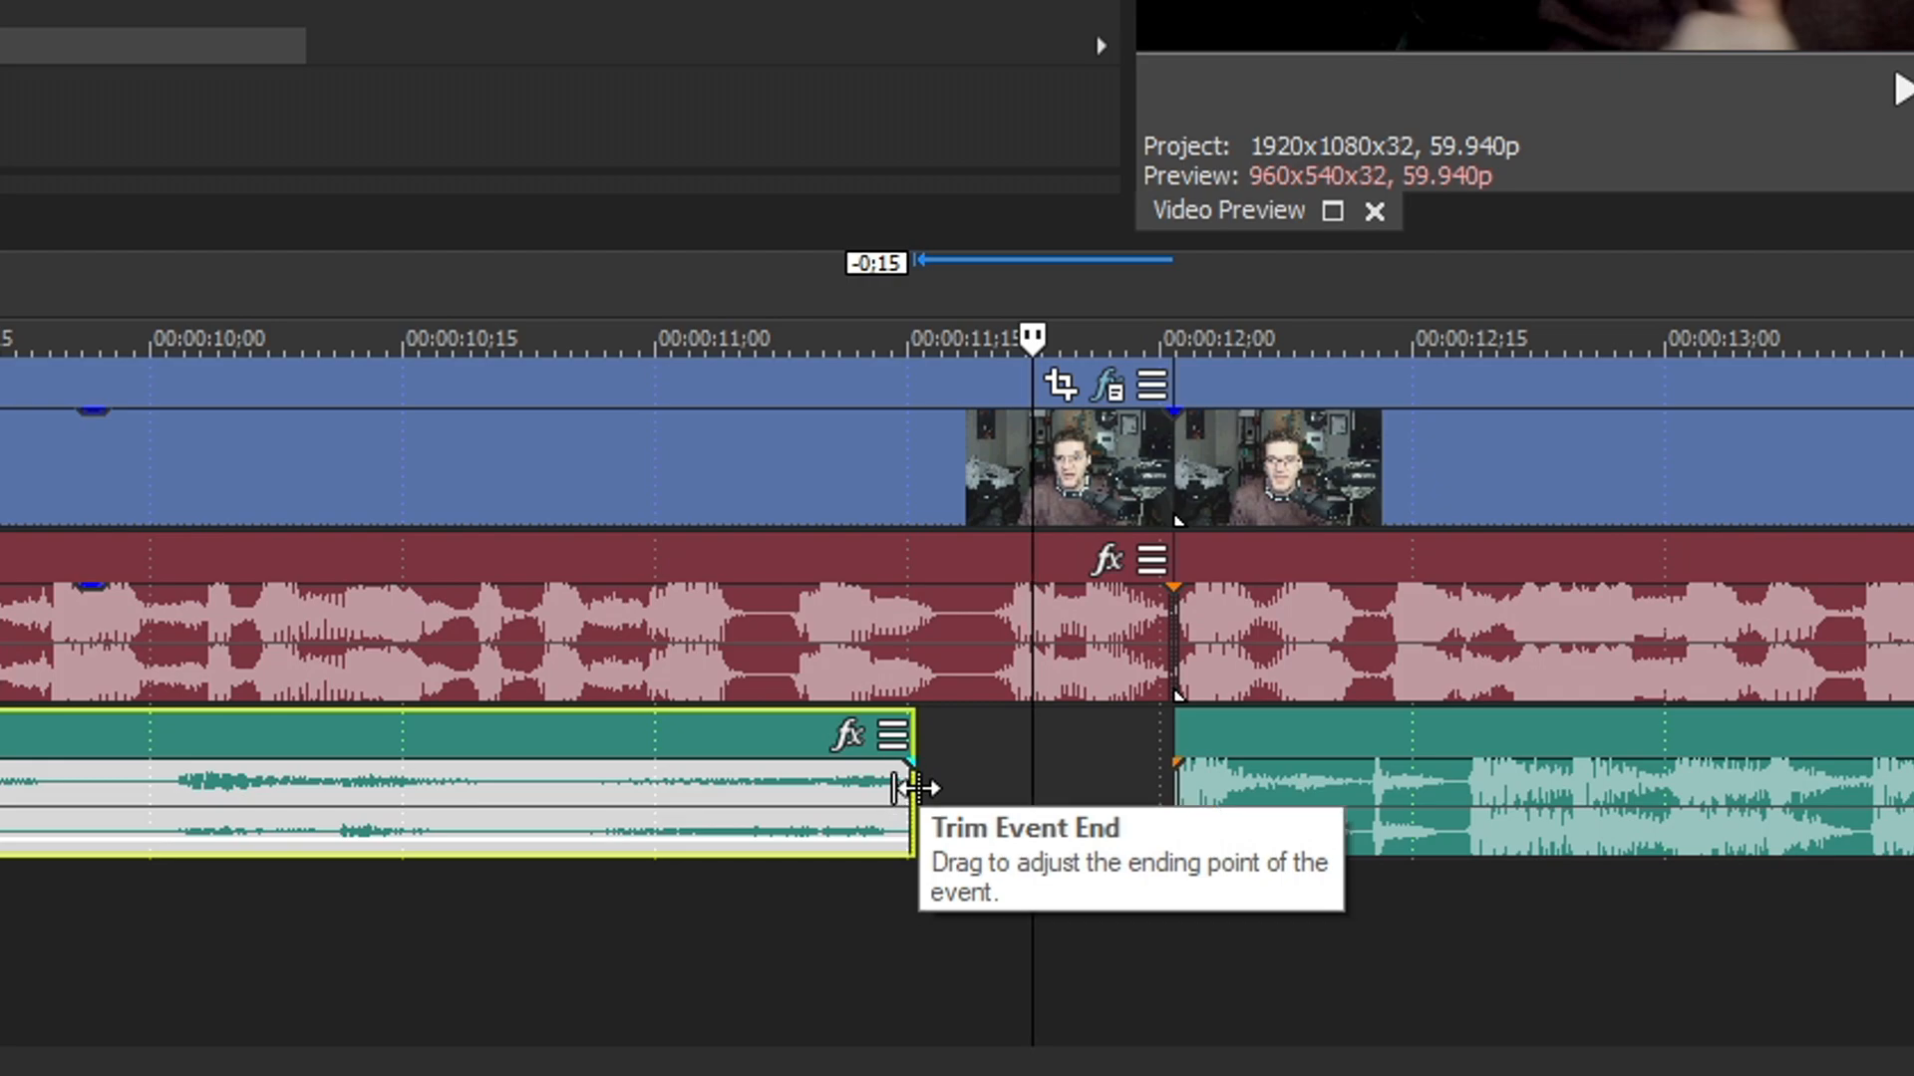
{"action": "left_click_drag", "start_coordinate": [914, 788], "coordinate": [1166, 787]}
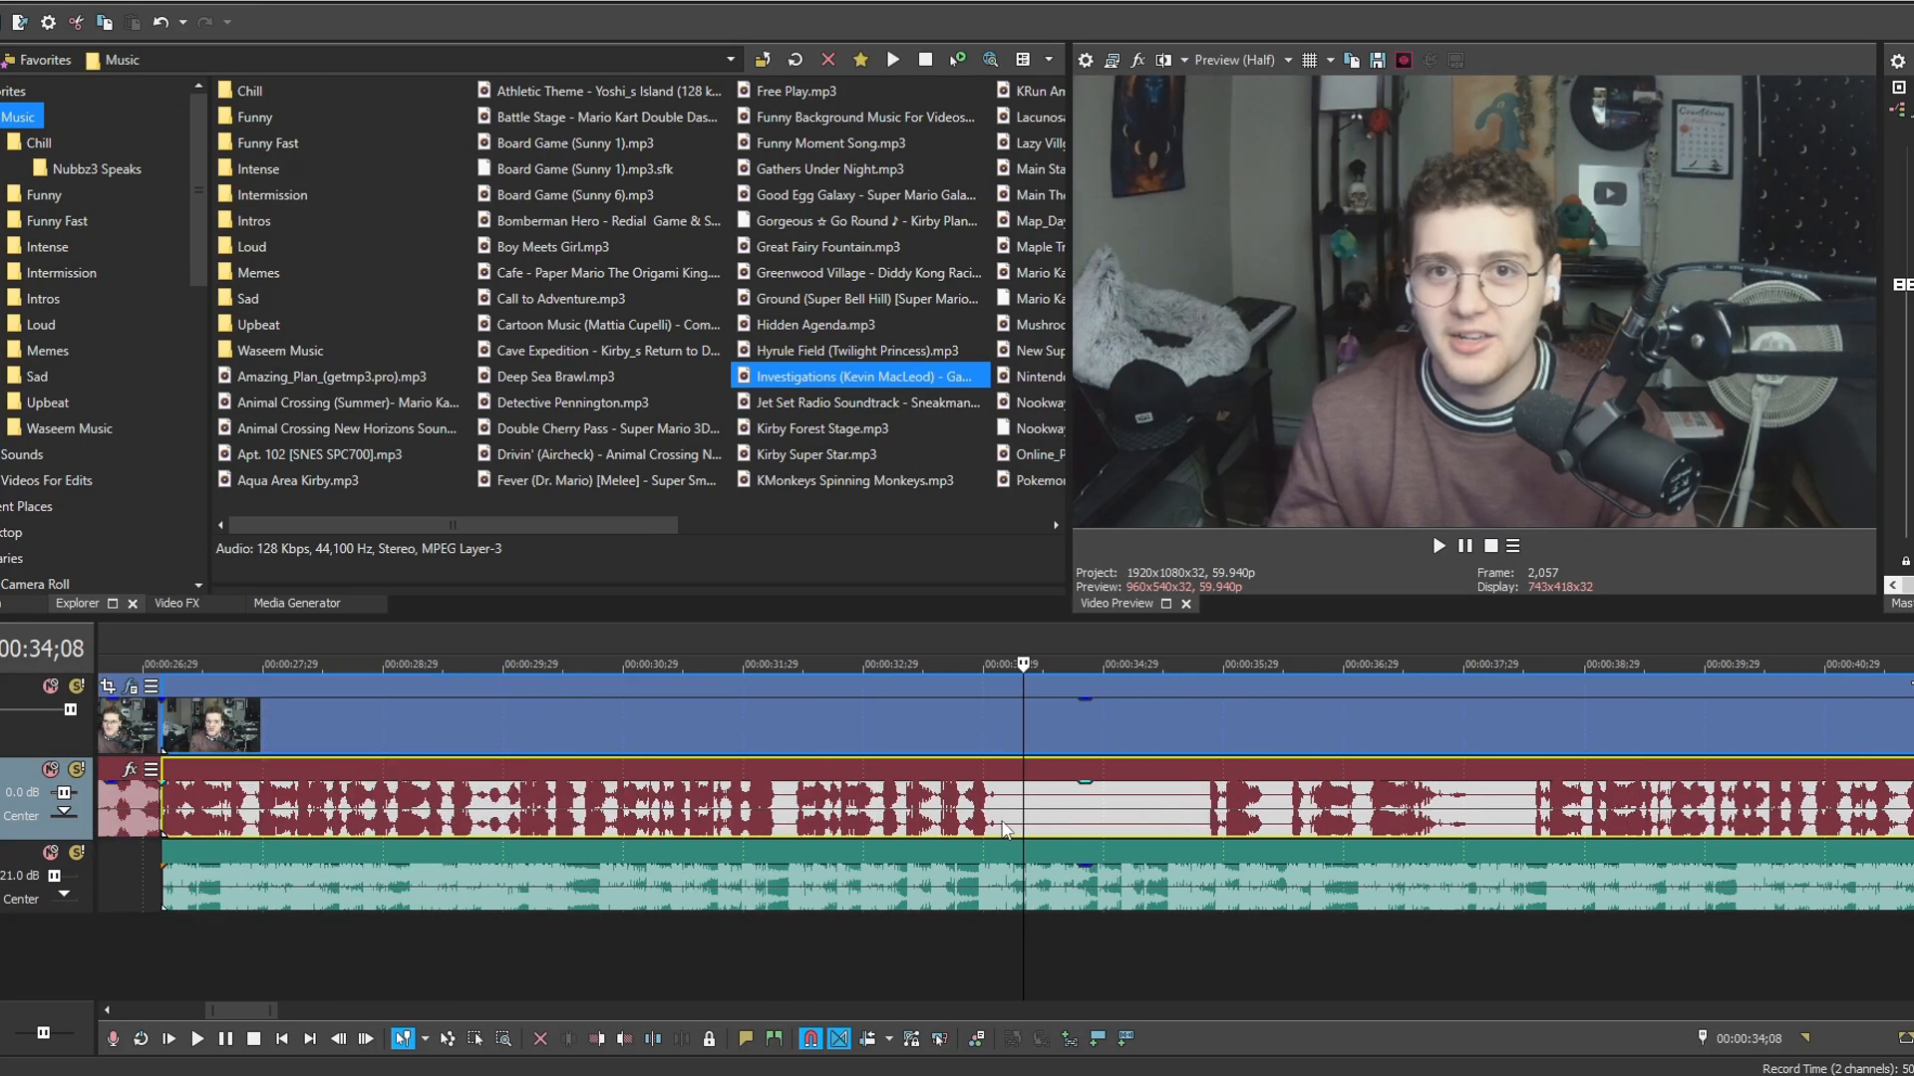
Split the talking-head clip near 00:00:34;00 and at 00:00:35;25 and delete the silent piece between the cuts.
{"action": "scroll", "coordinate": [1002, 826], "scroll_direction": "up", "scroll_amount": 1}
{"action": "left_click", "coordinate": [964, 803]}
{"action": "key", "text": "s"}
{"action": "left_click", "coordinate": [1395, 795]}
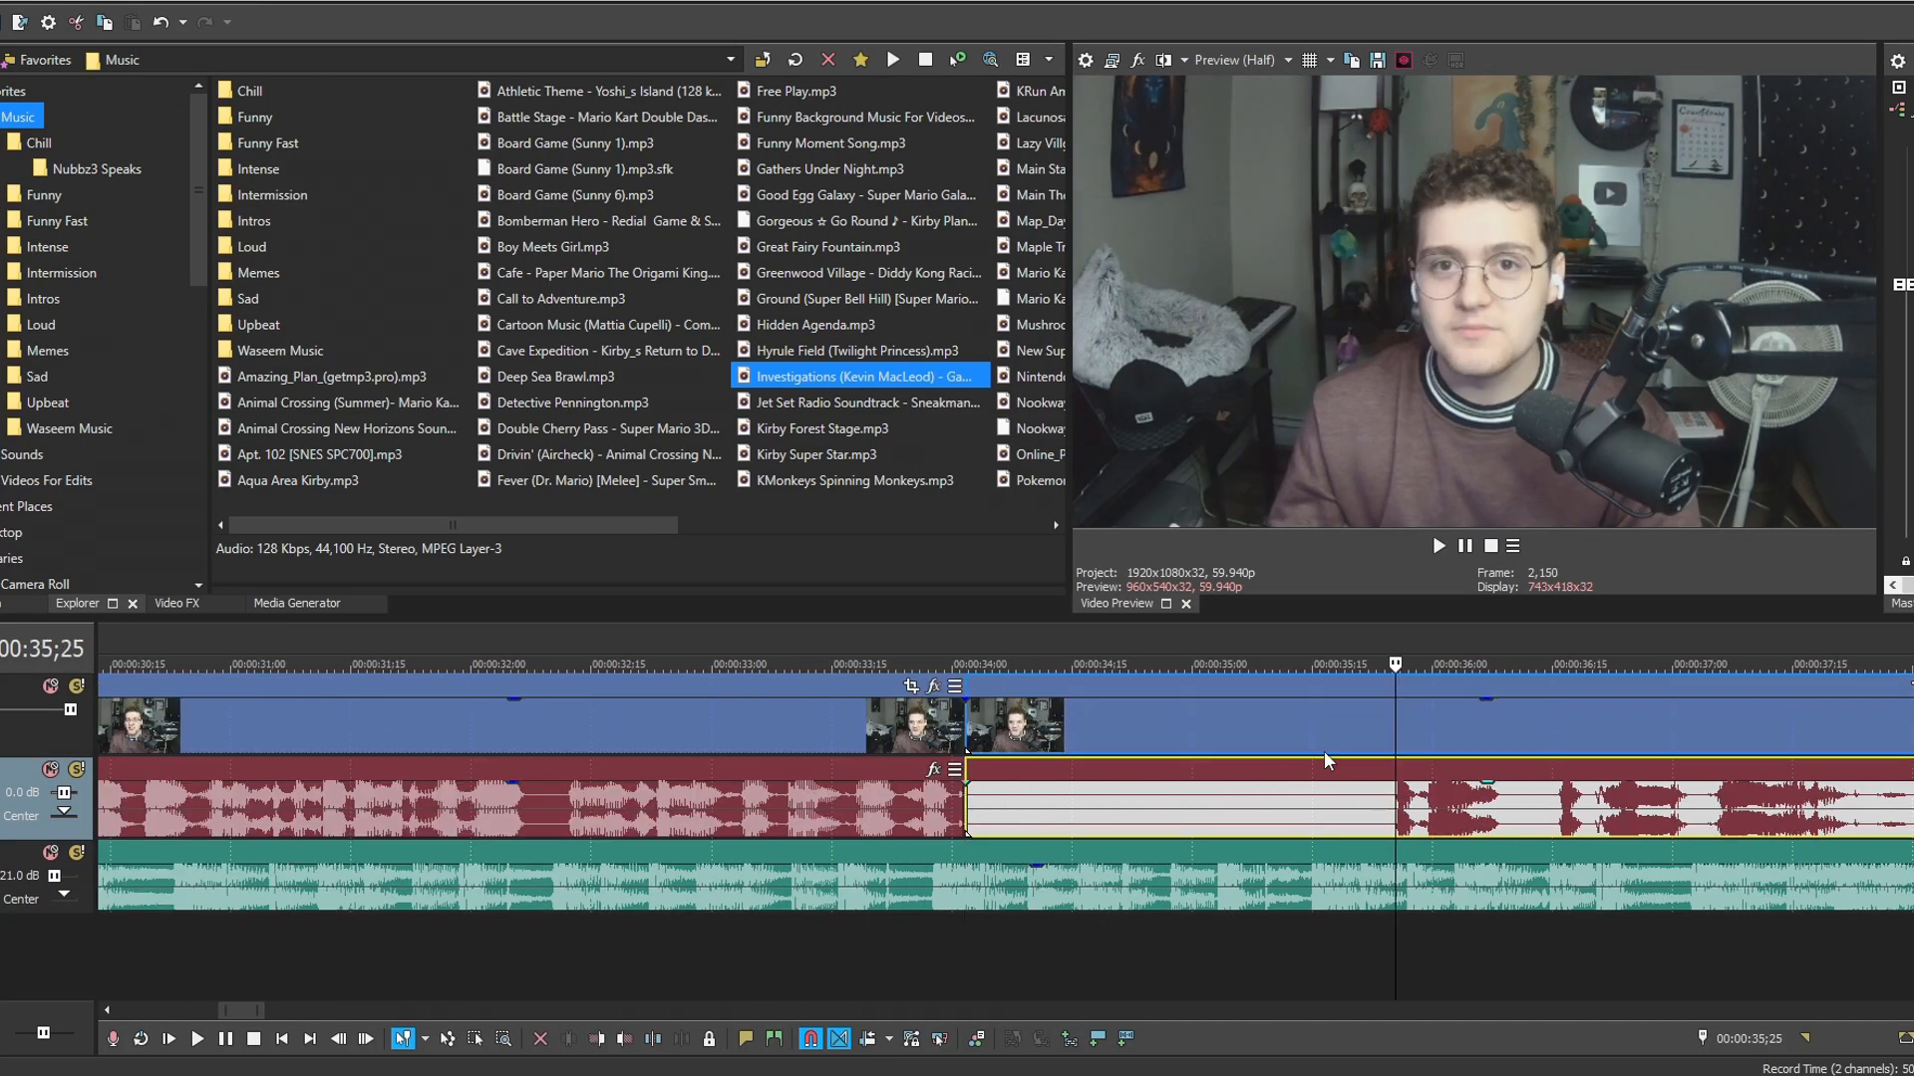
{"action": "key", "text": "s"}
{"action": "left_click", "coordinate": [1284, 737]}
{"action": "key", "text": "Delete"}
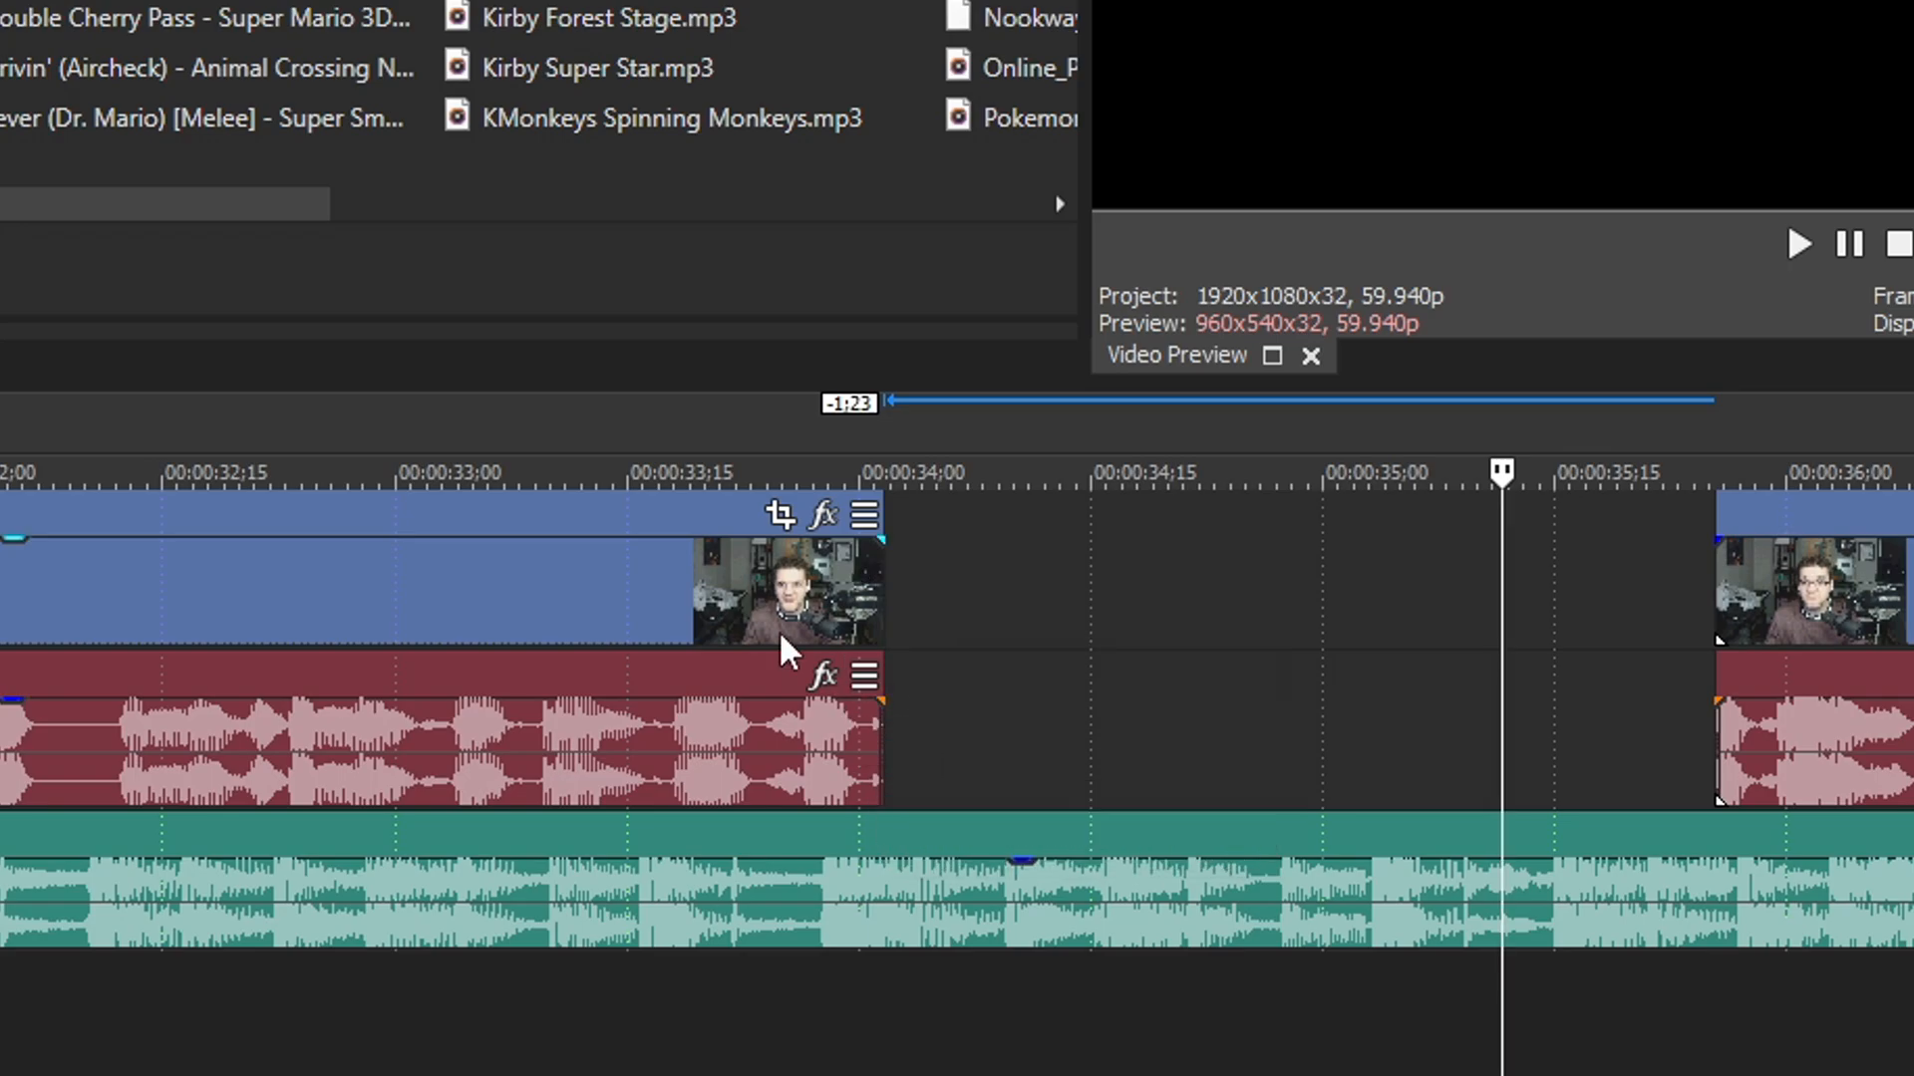
Try trimming the end of the clip before the gap to frame 1,933 with Auto Ripple on, and extend it back to about 00:00:34;00.
{"action": "left_click", "coordinate": [881, 601]}
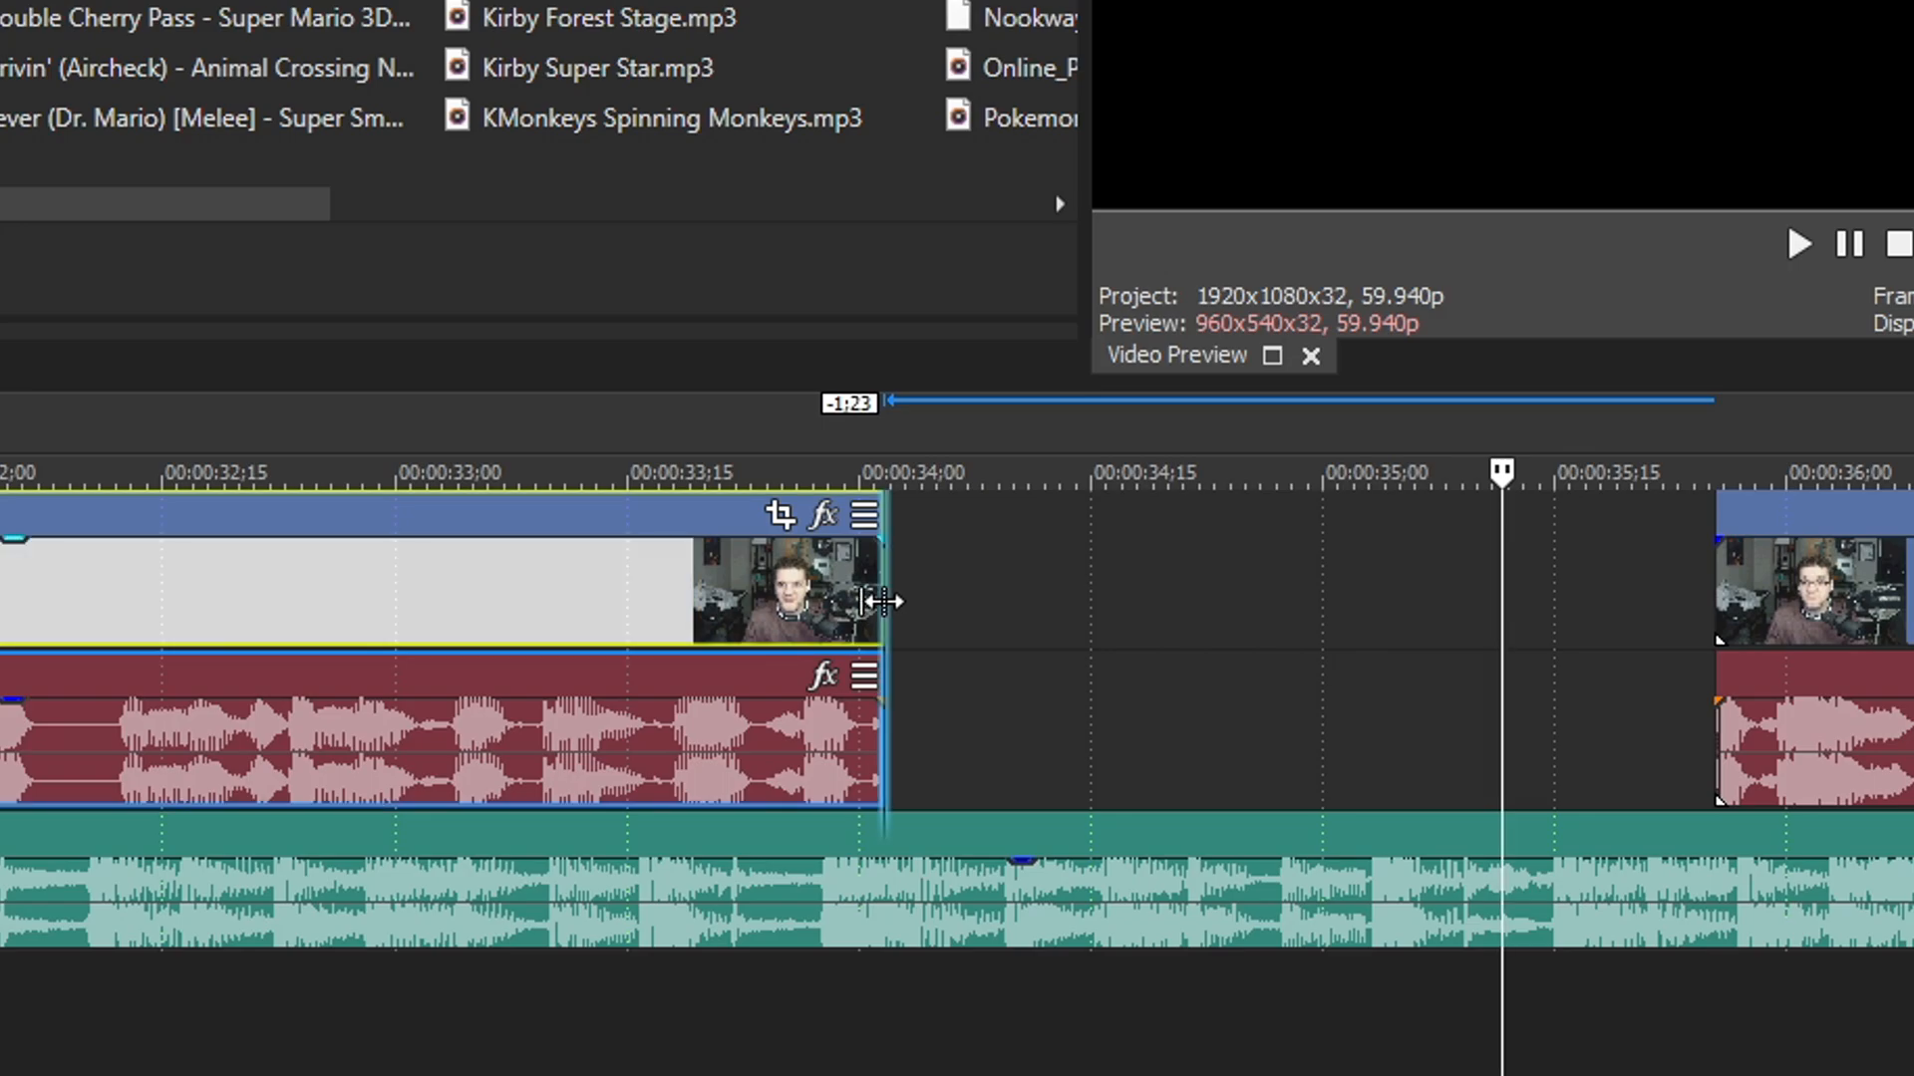
{"action": "left_click_drag", "start_coordinate": [881, 601], "coordinate": [892, 519]}
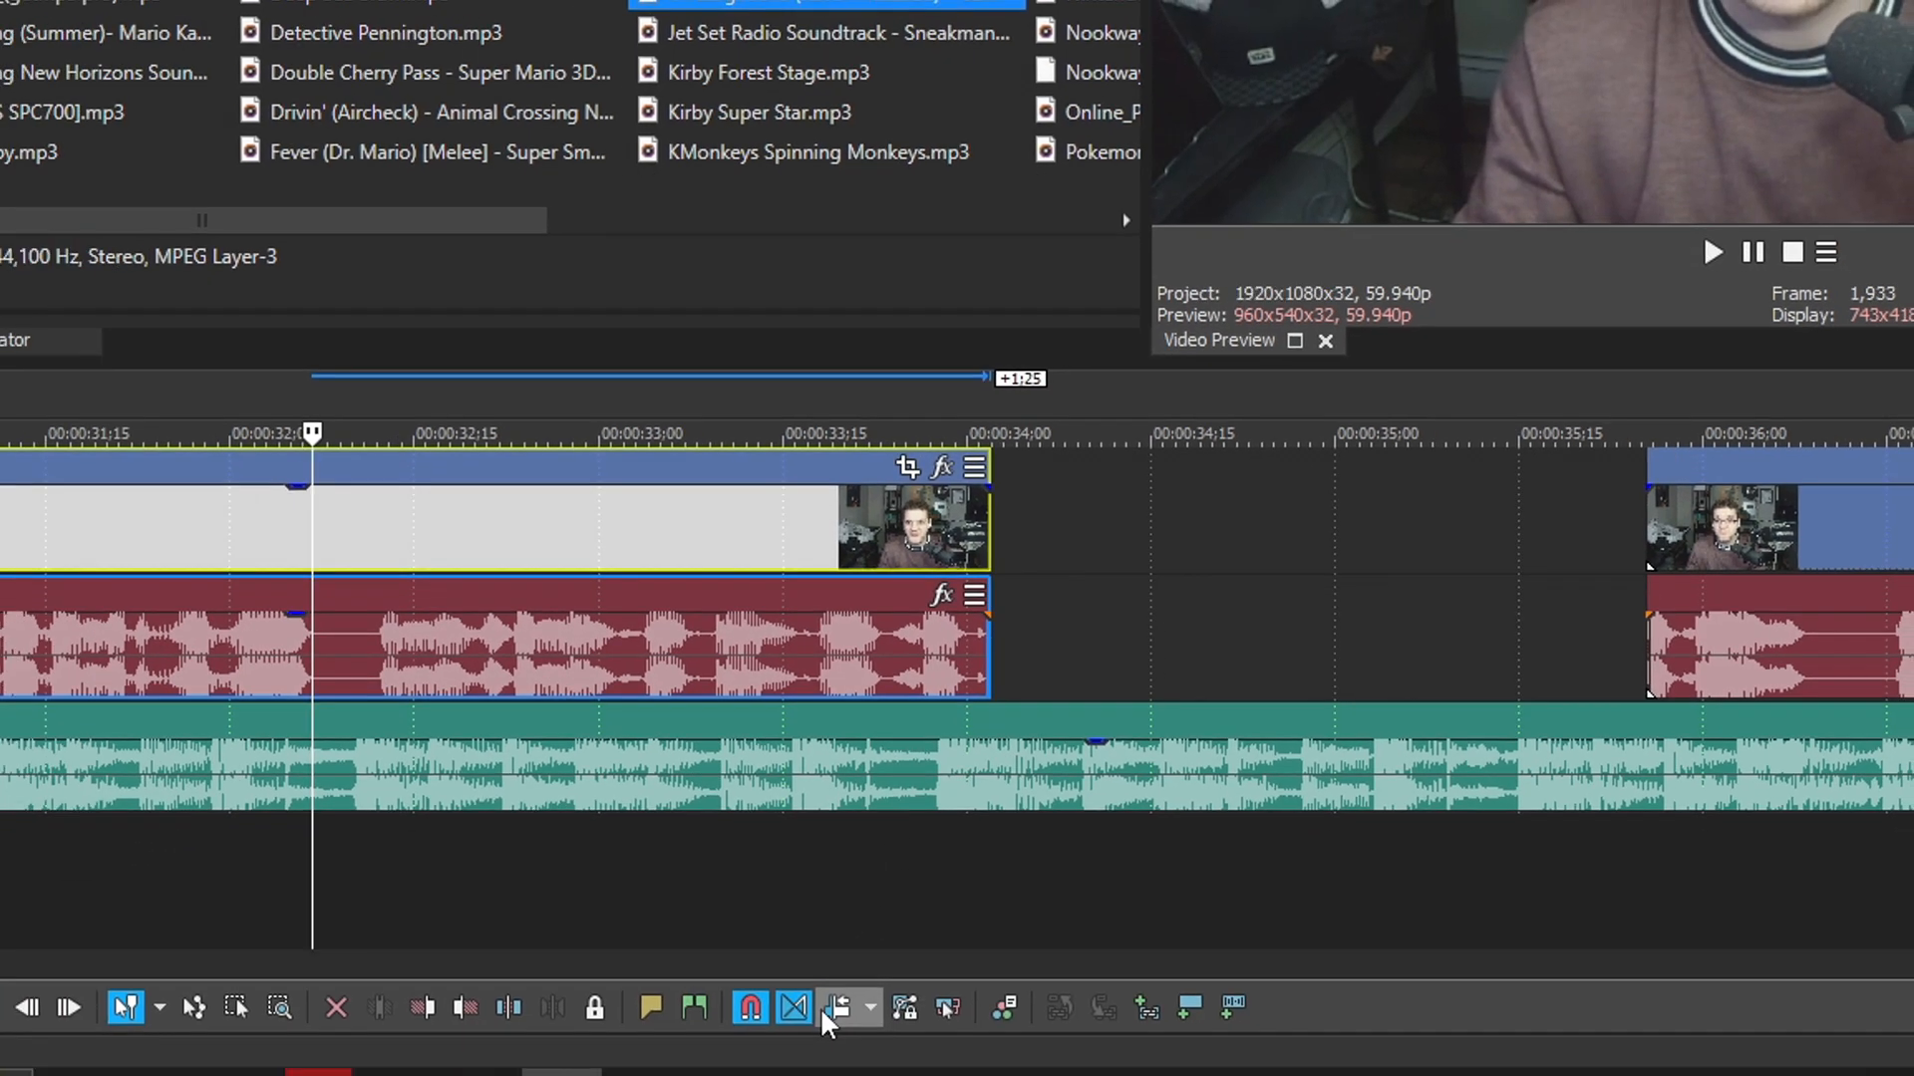
{"action": "left_click", "coordinate": [823, 1022]}
{"action": "left_click_drag", "start_coordinate": [990, 528], "coordinate": [317, 529]}
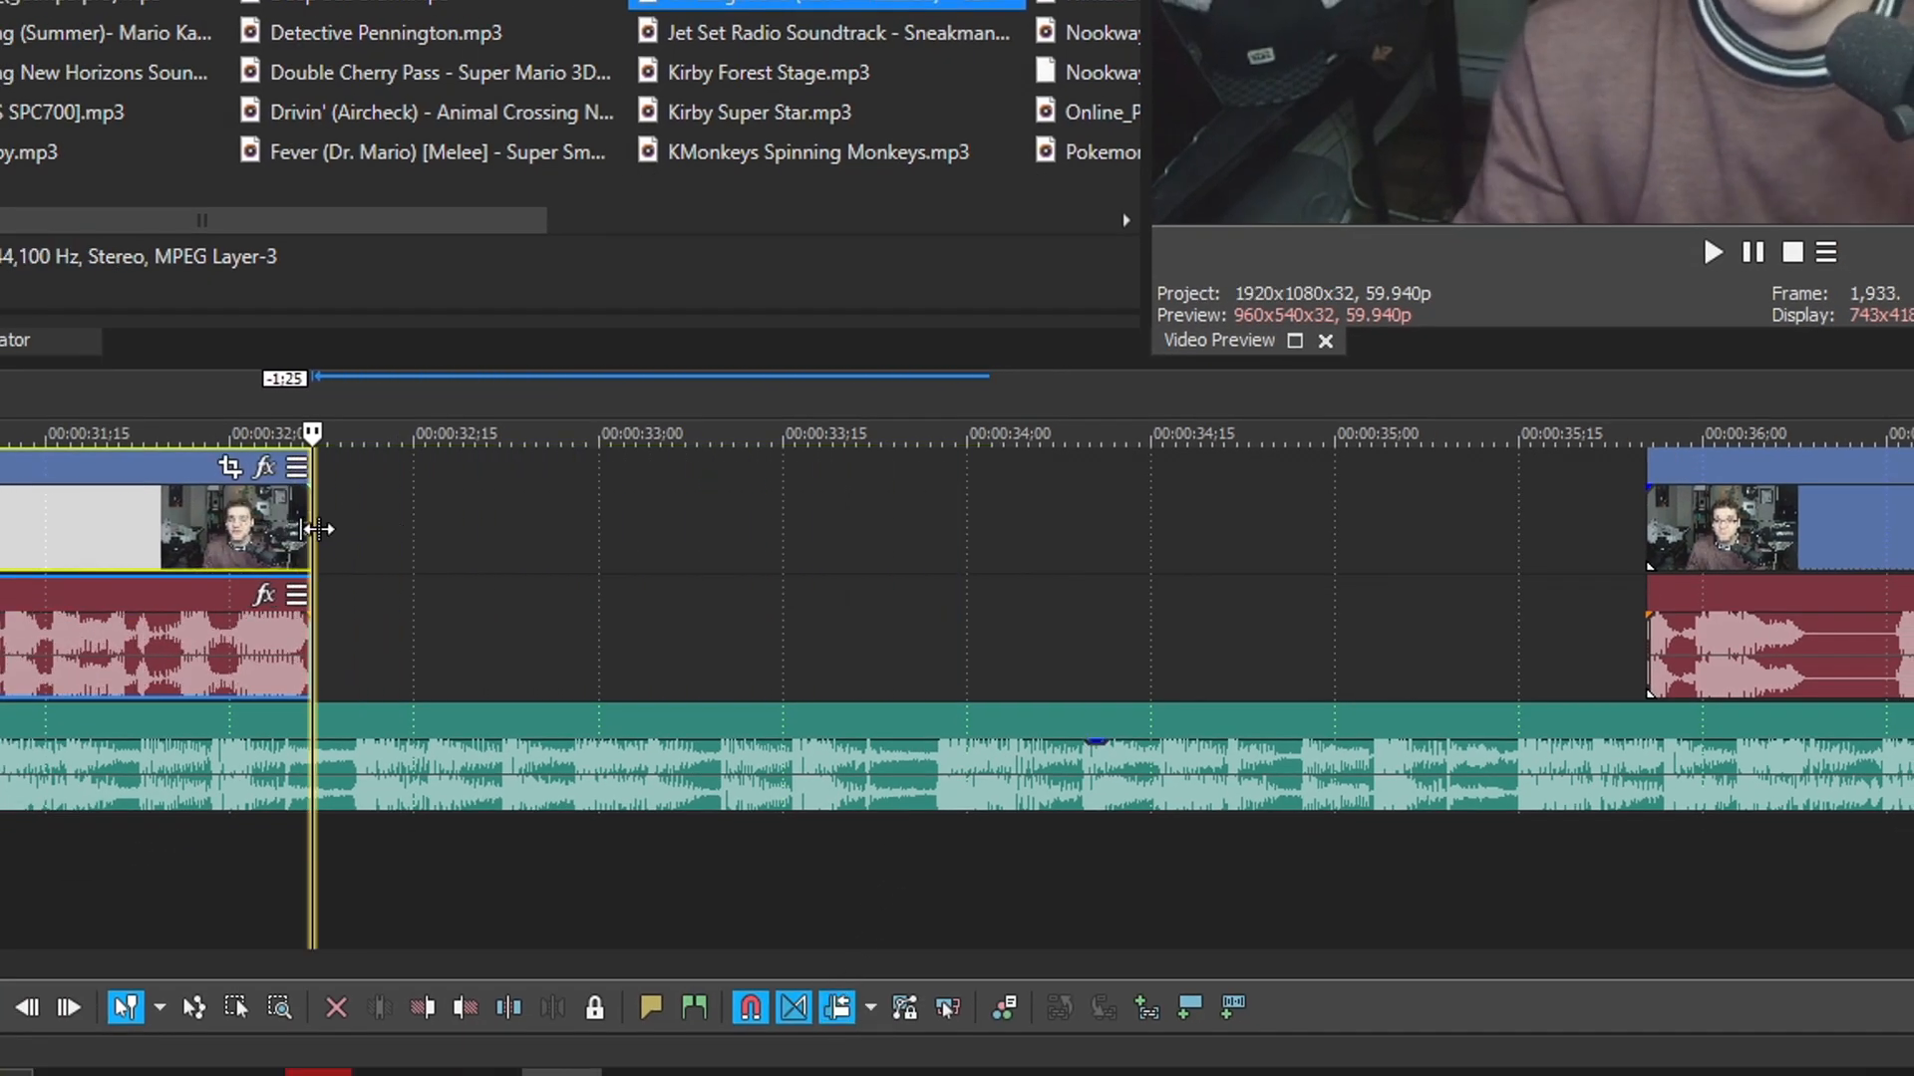
{"action": "left_click_drag", "start_coordinate": [312, 528], "coordinate": [968, 509]}
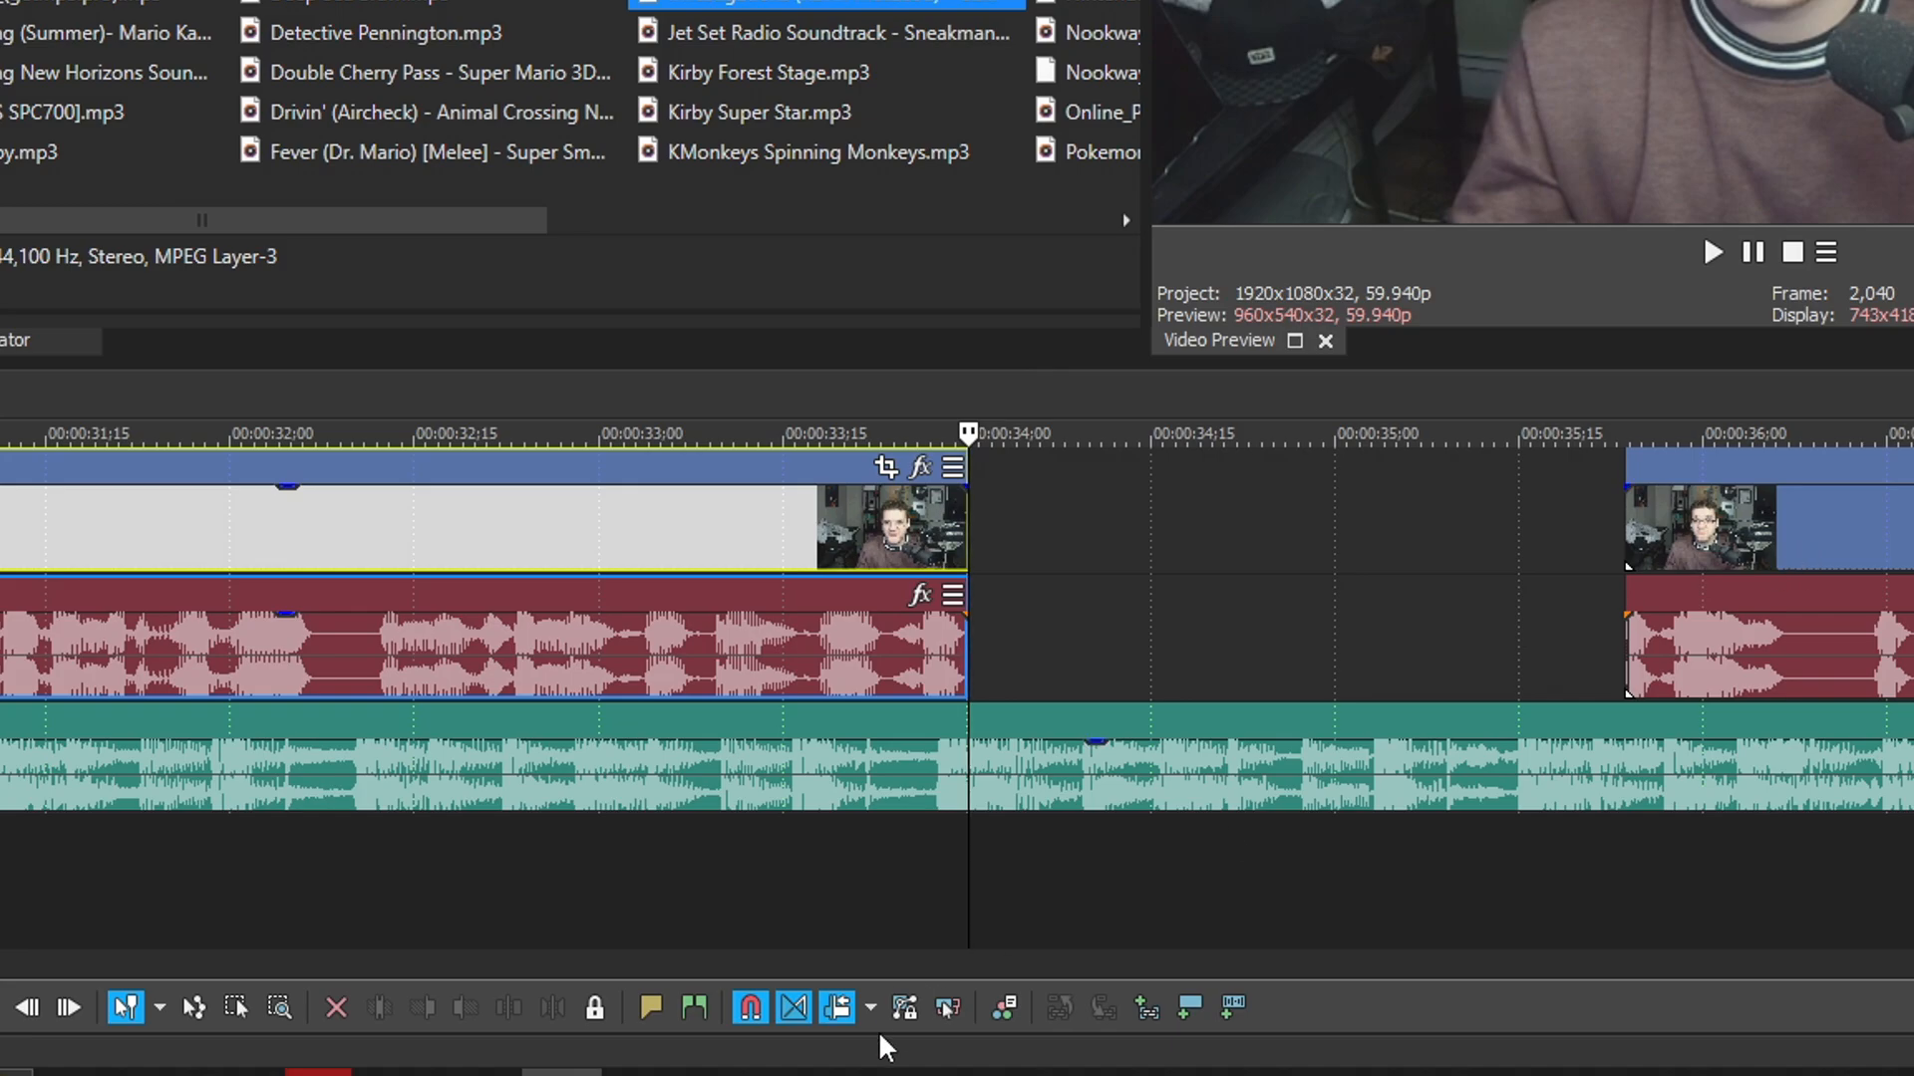
{"action": "left_click", "coordinate": [840, 1009]}
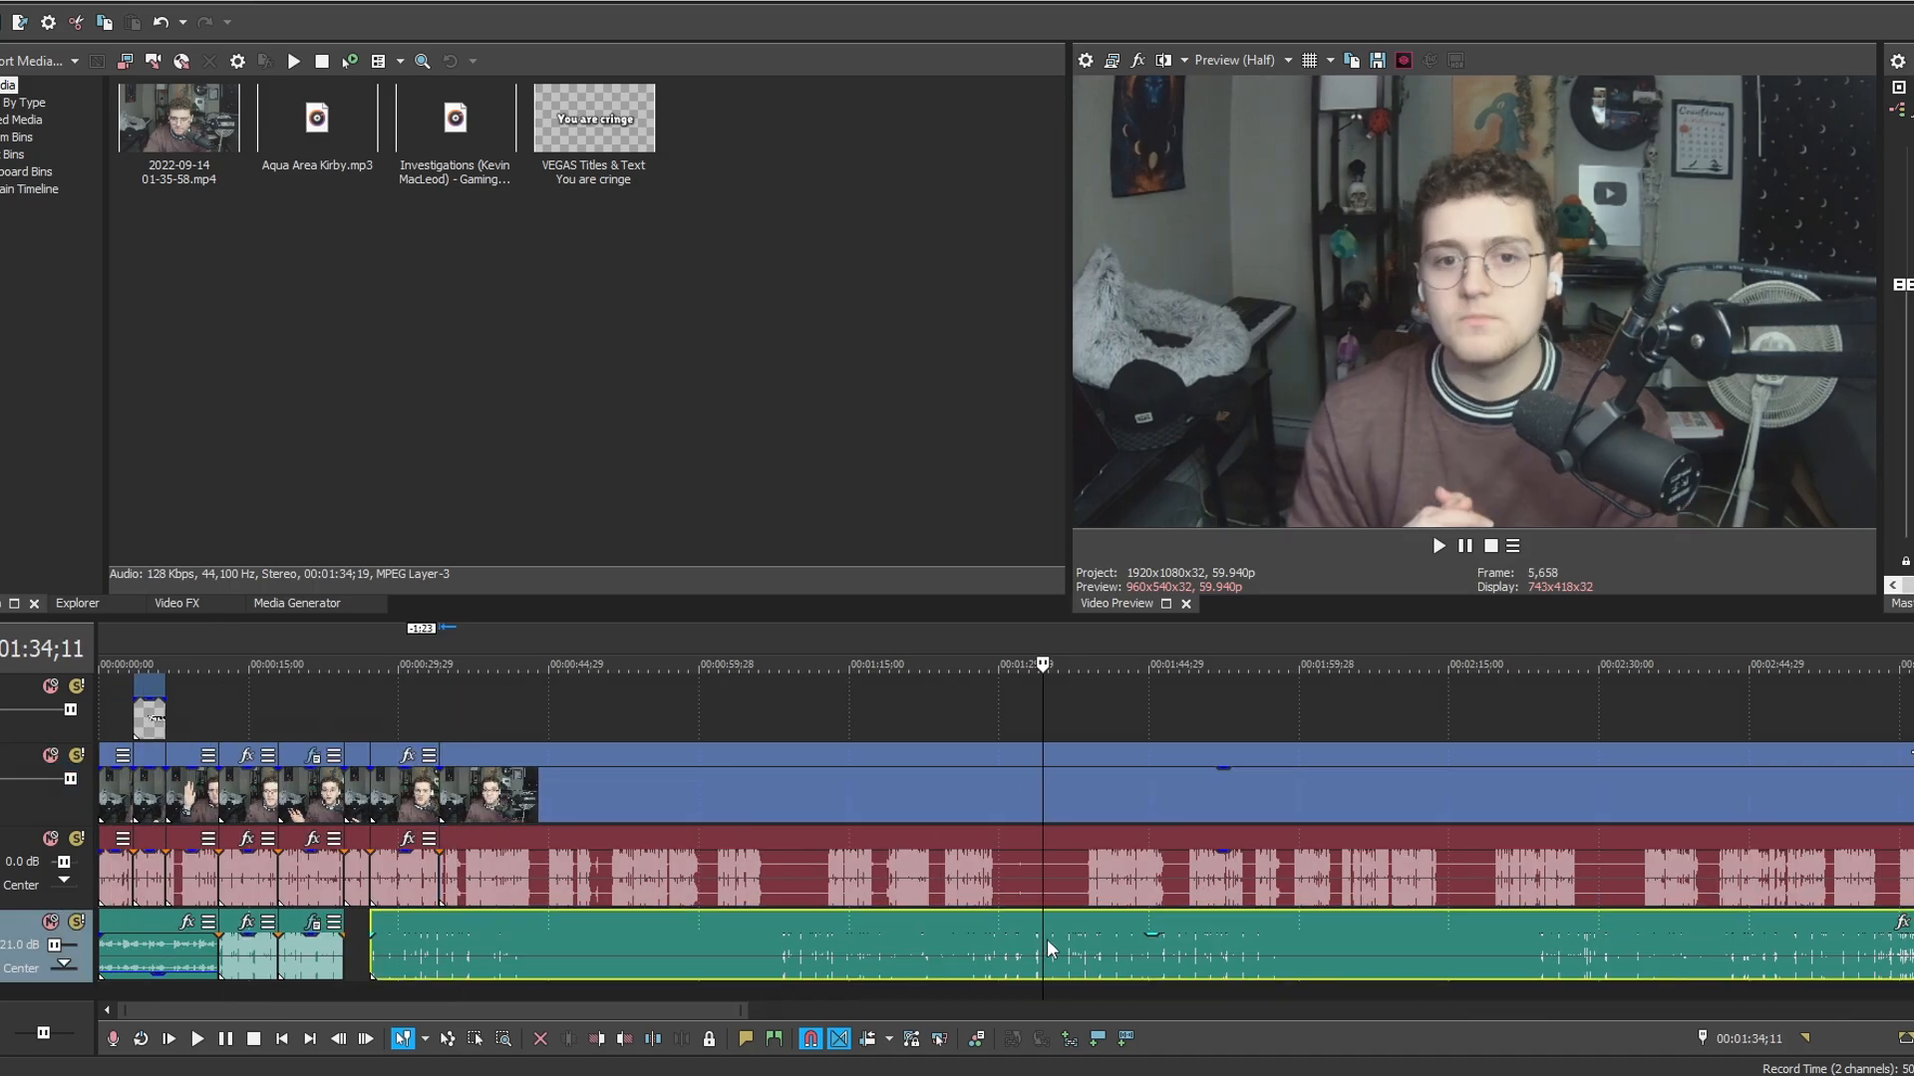
Lower the gain of the long background music clip that starts near 00:00:27;00.
{"action": "left_click_drag", "start_coordinate": [1067, 947], "coordinate": [1073, 982]}
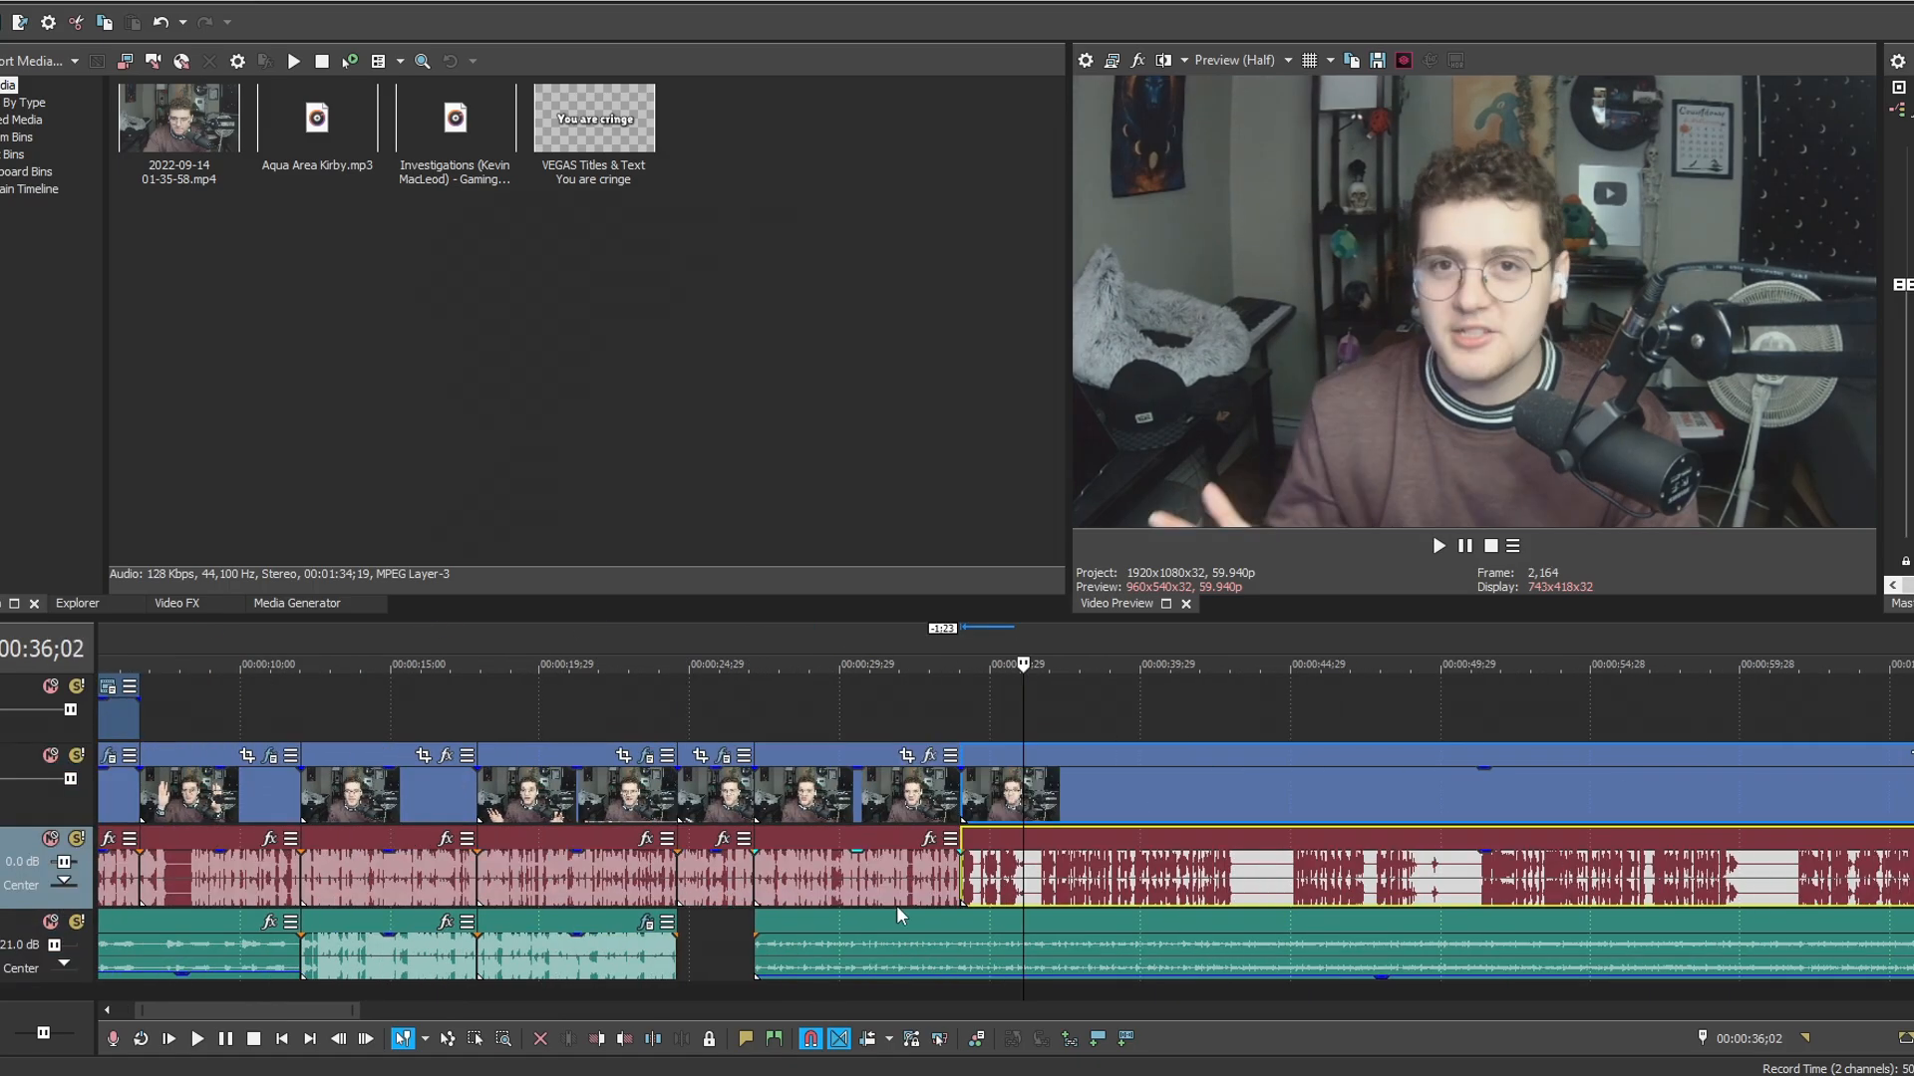
Split the talking-head clip and its audio at 00:00:35;26, where the speech ends.
{"action": "scroll", "coordinate": [898, 915], "scroll_direction": "up", "scroll_amount": 5}
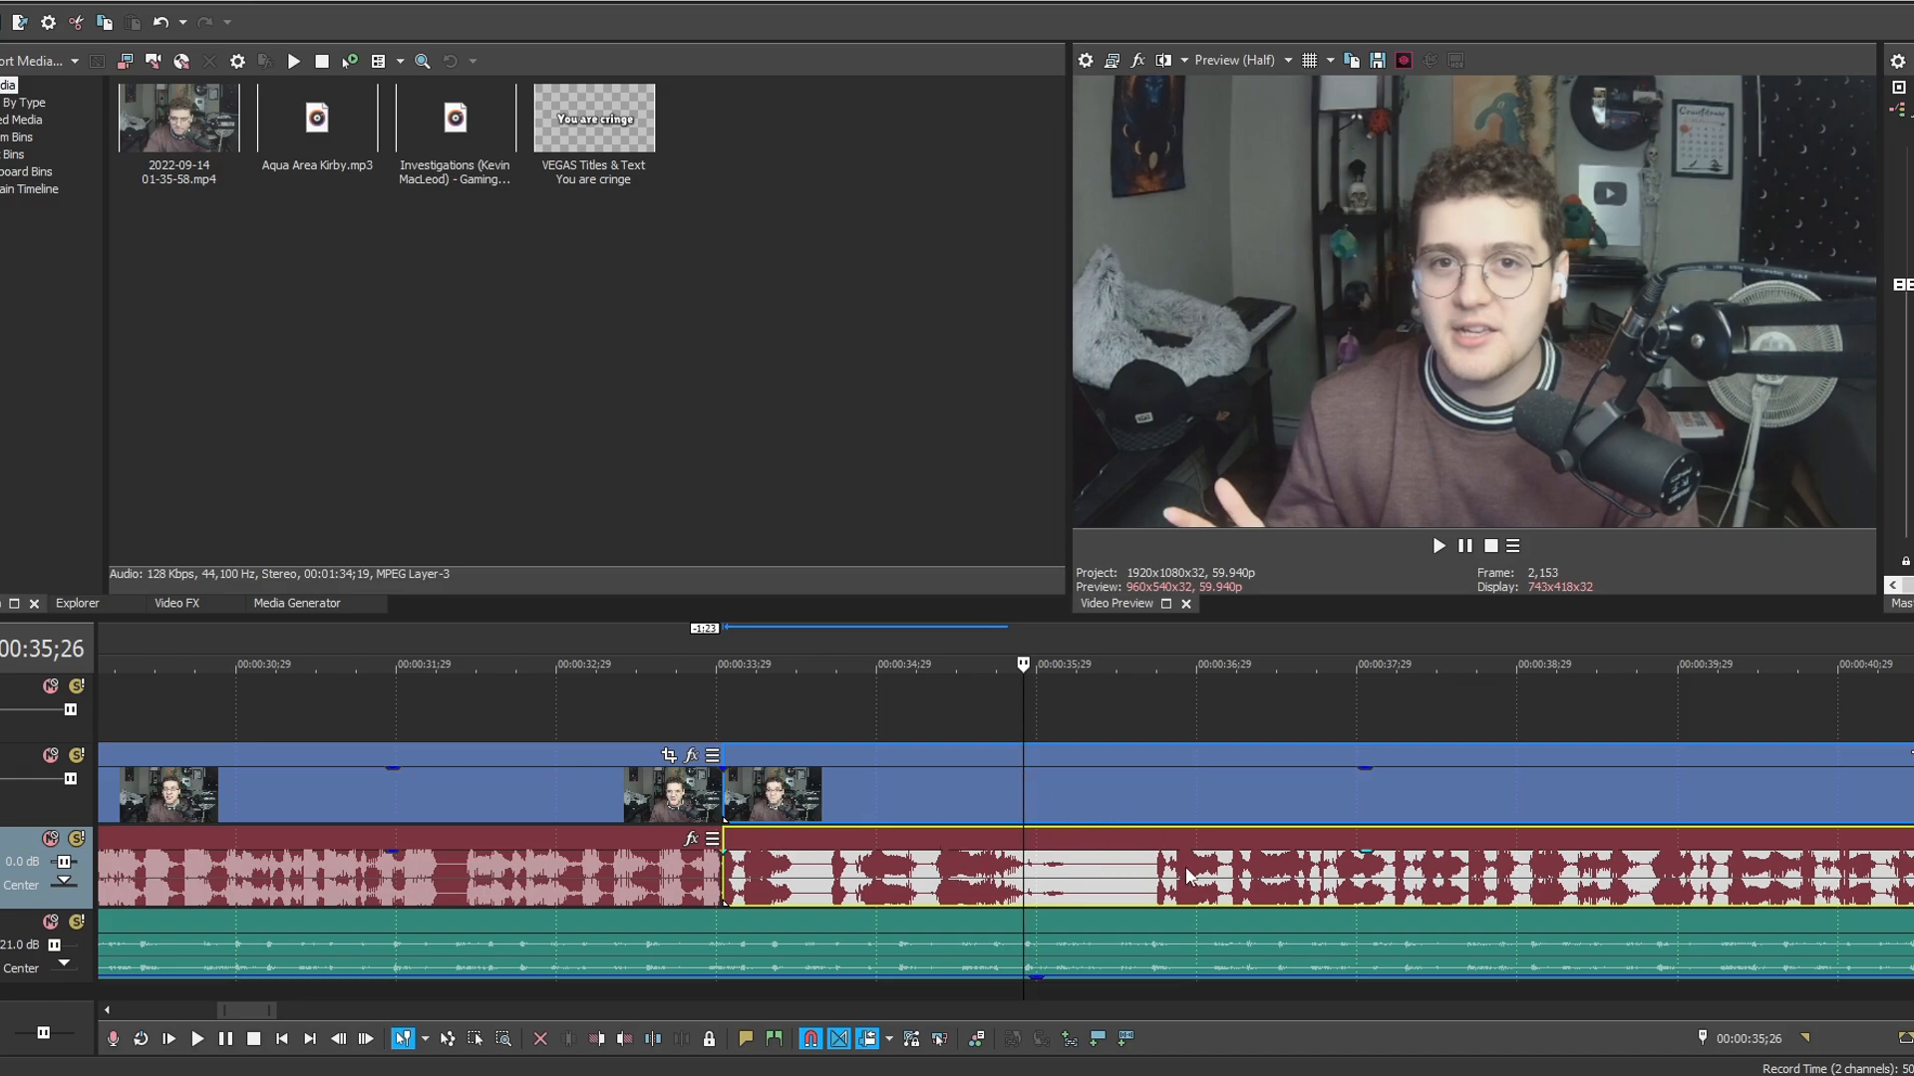
{"action": "left_click_drag", "start_coordinate": [725, 707], "coordinate": [1066, 738]}
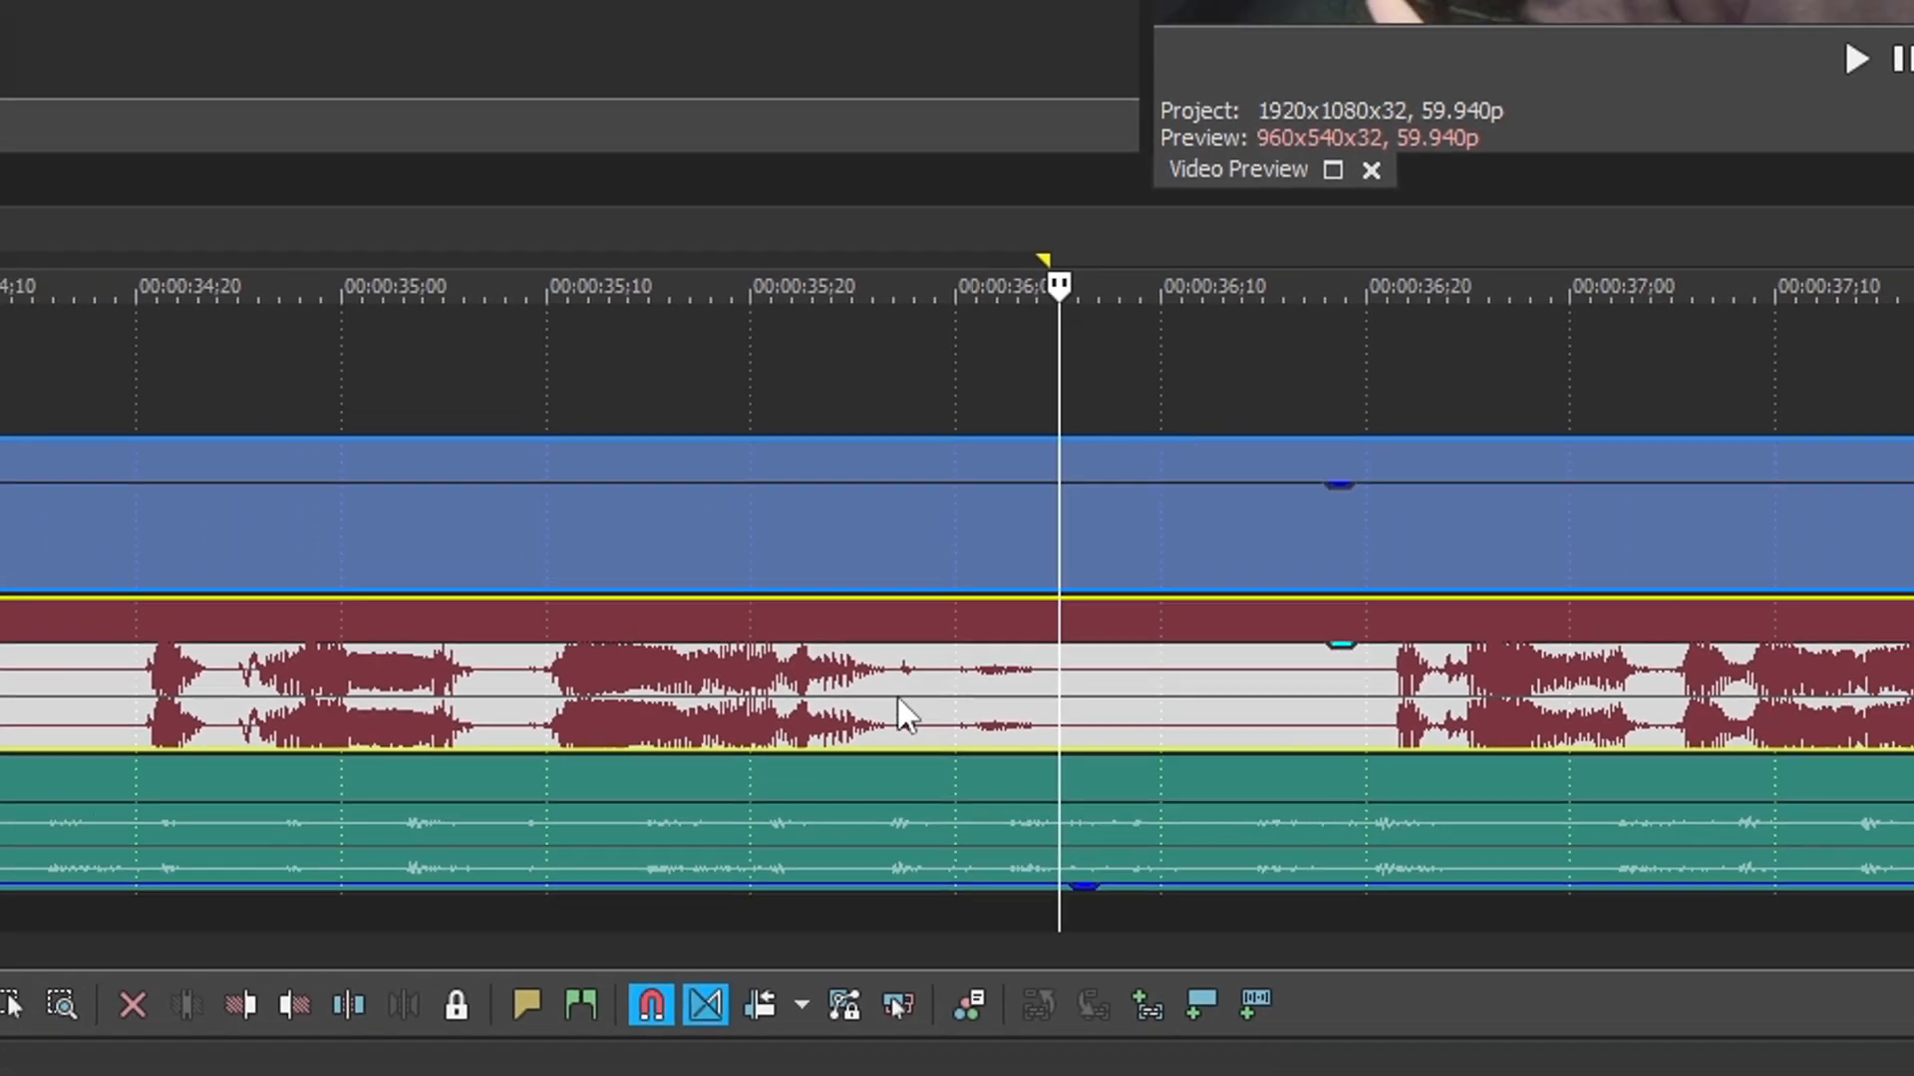
{"action": "left_click", "coordinate": [875, 684]}
{"action": "left_click", "coordinate": [888, 692]}
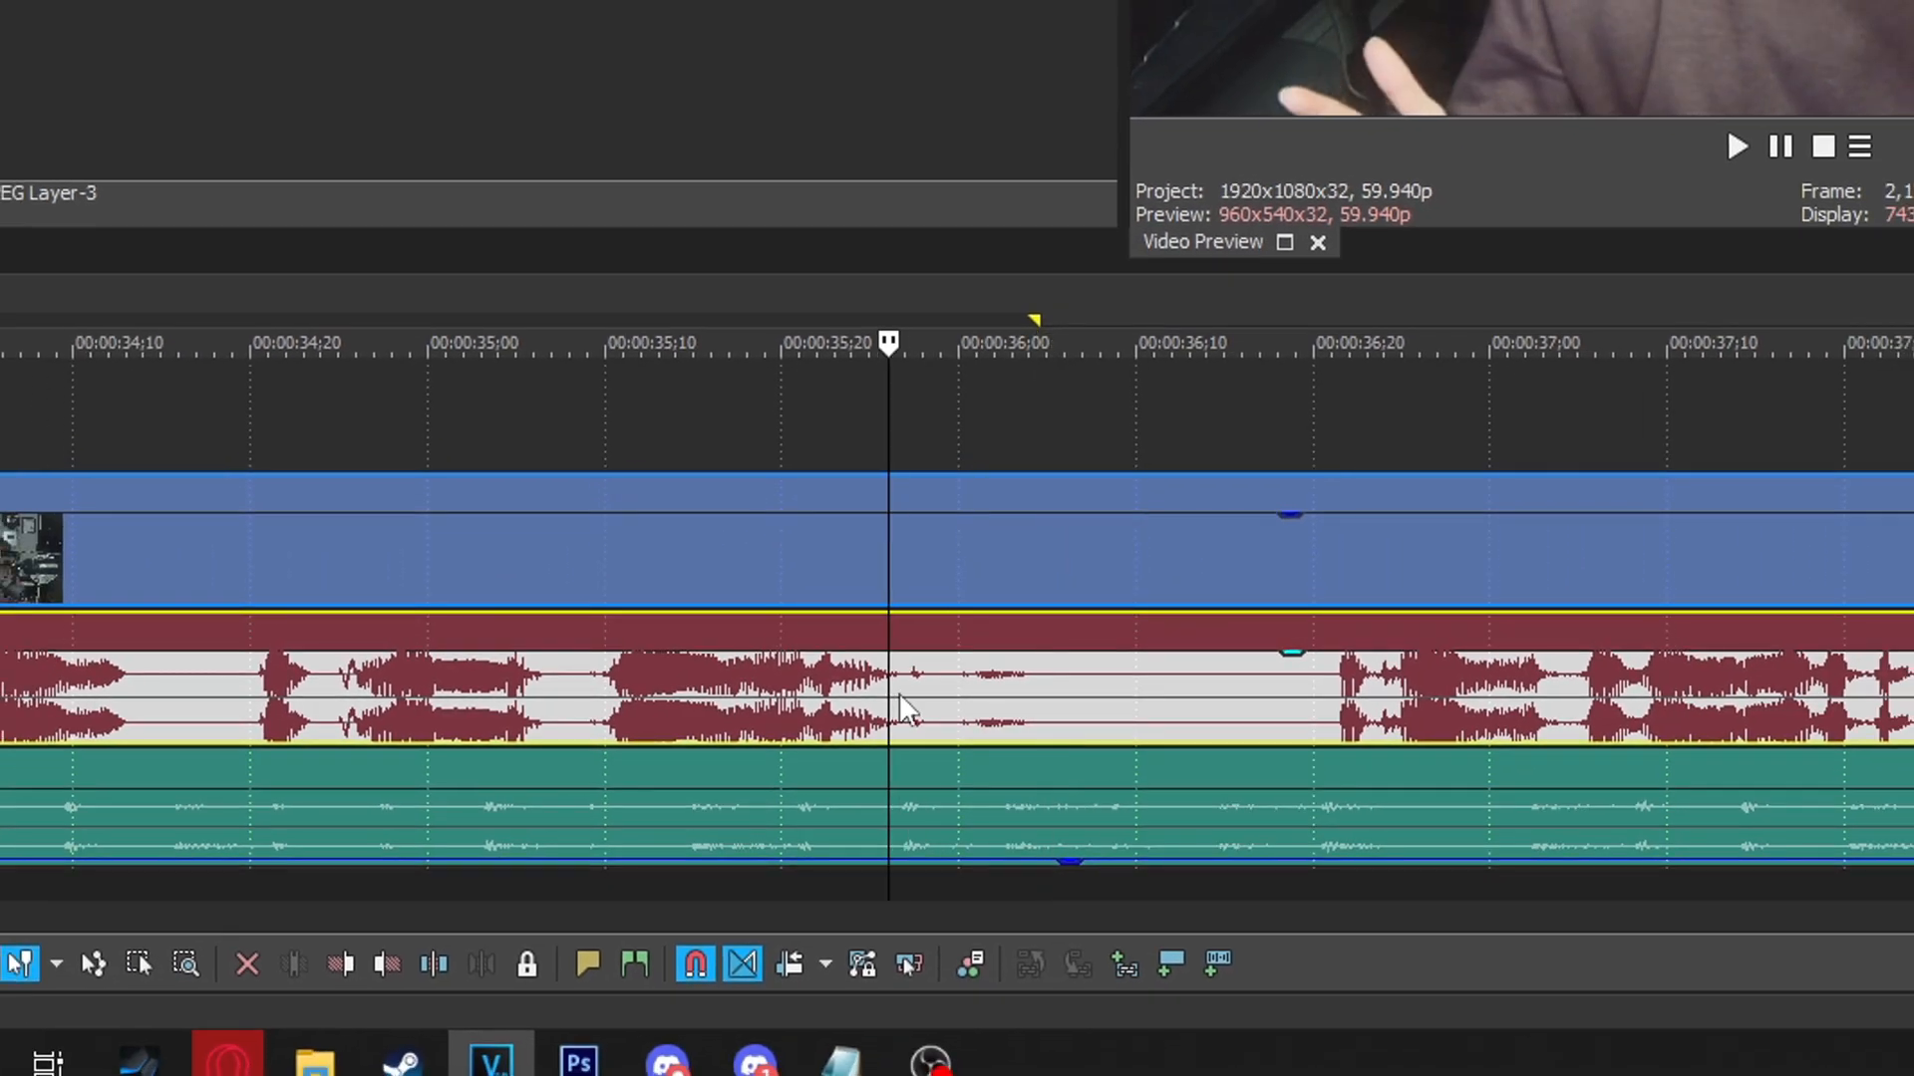
{"action": "left_click", "coordinate": [901, 683]}
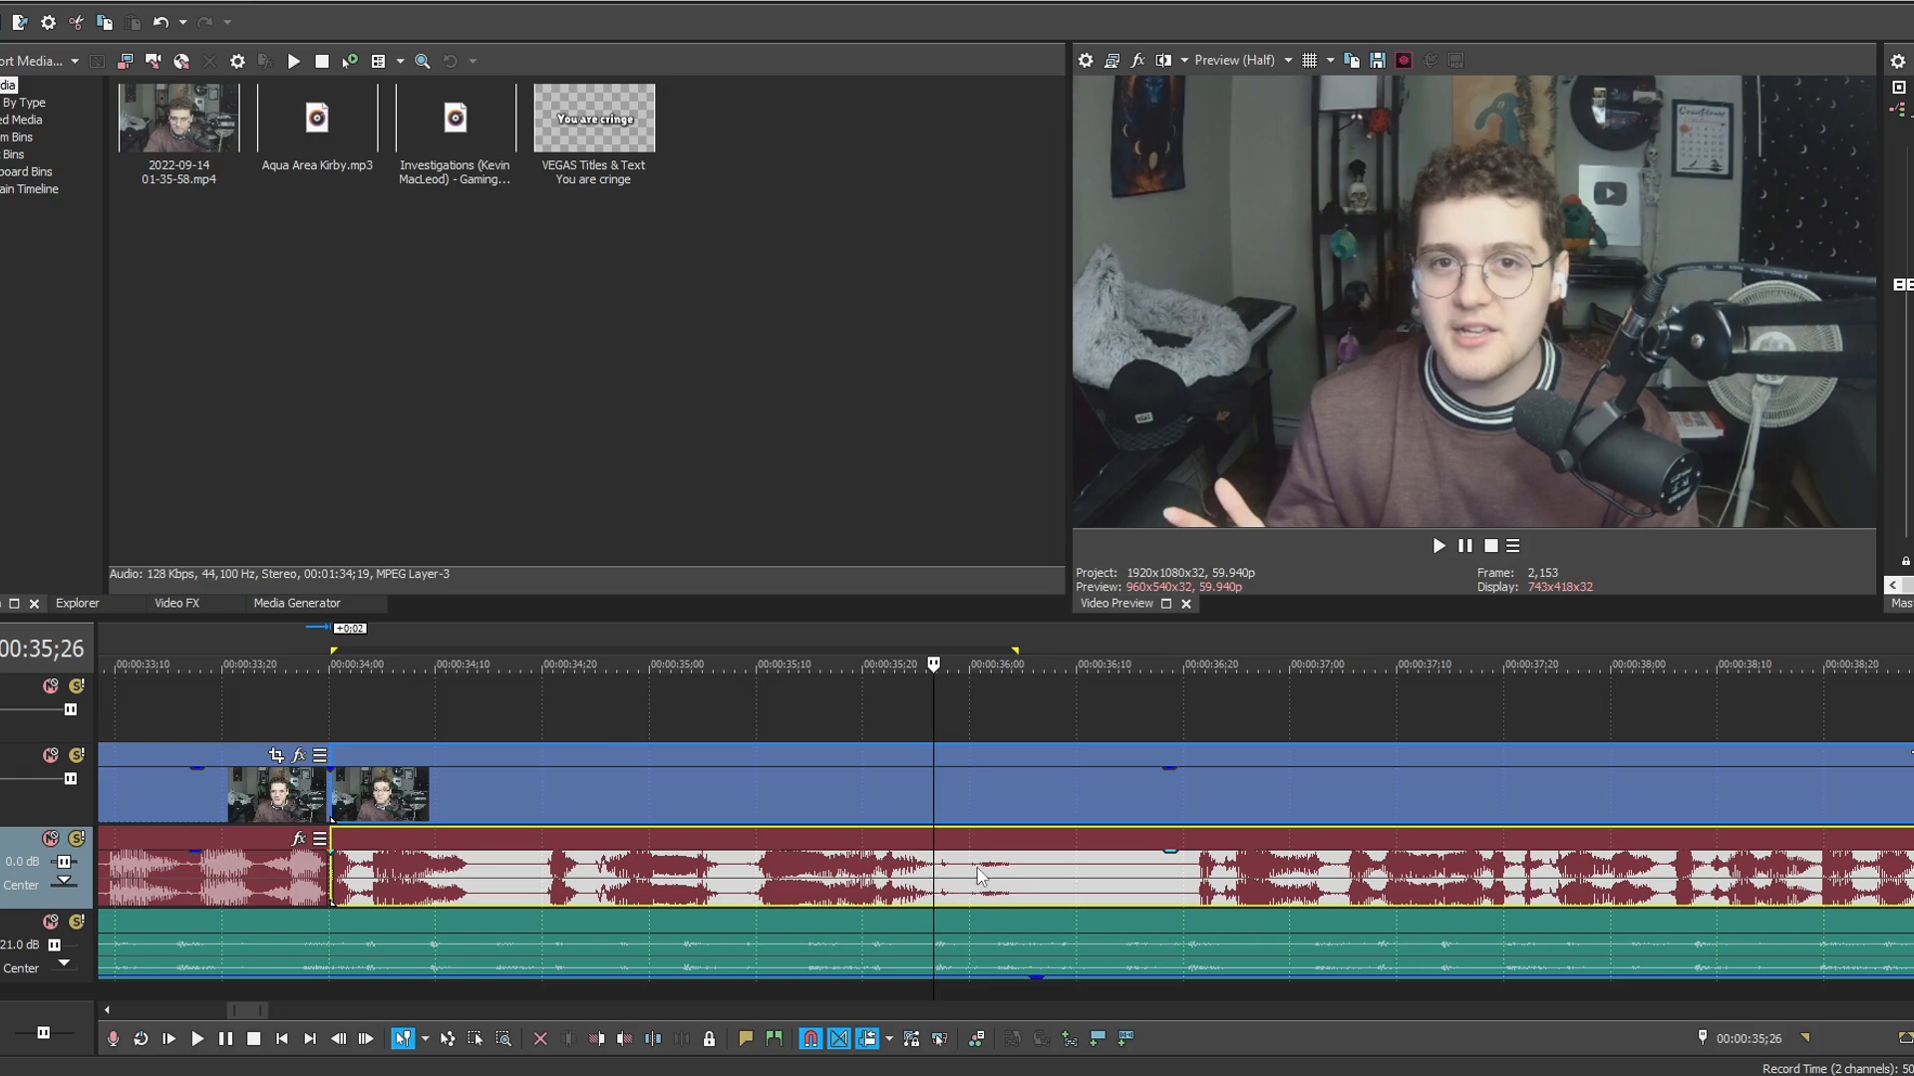
{"action": "key", "text": "s"}
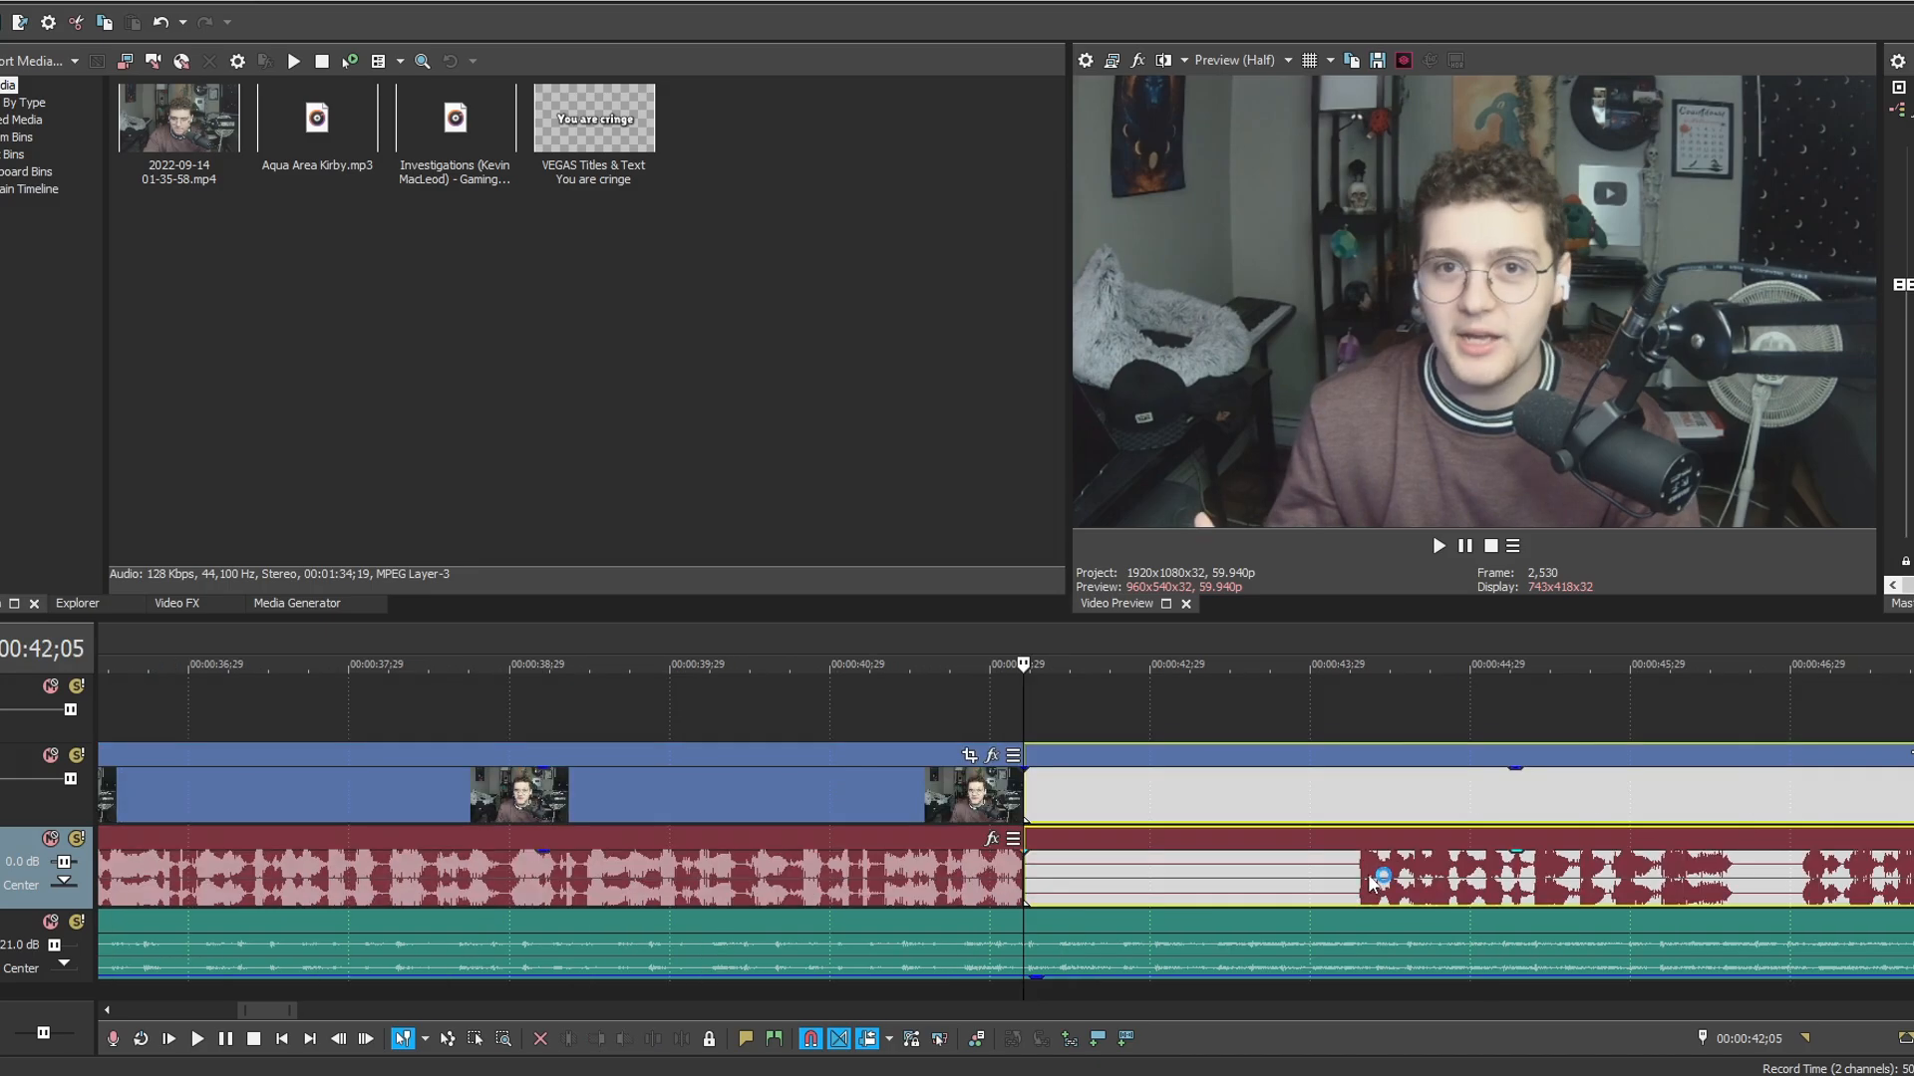
Trim the silence off the start of the clip at 00:00:42;05 with the gap rippled closed.
{"action": "left_click", "coordinate": [1360, 867]}
{"action": "key", "text": "alt+["}
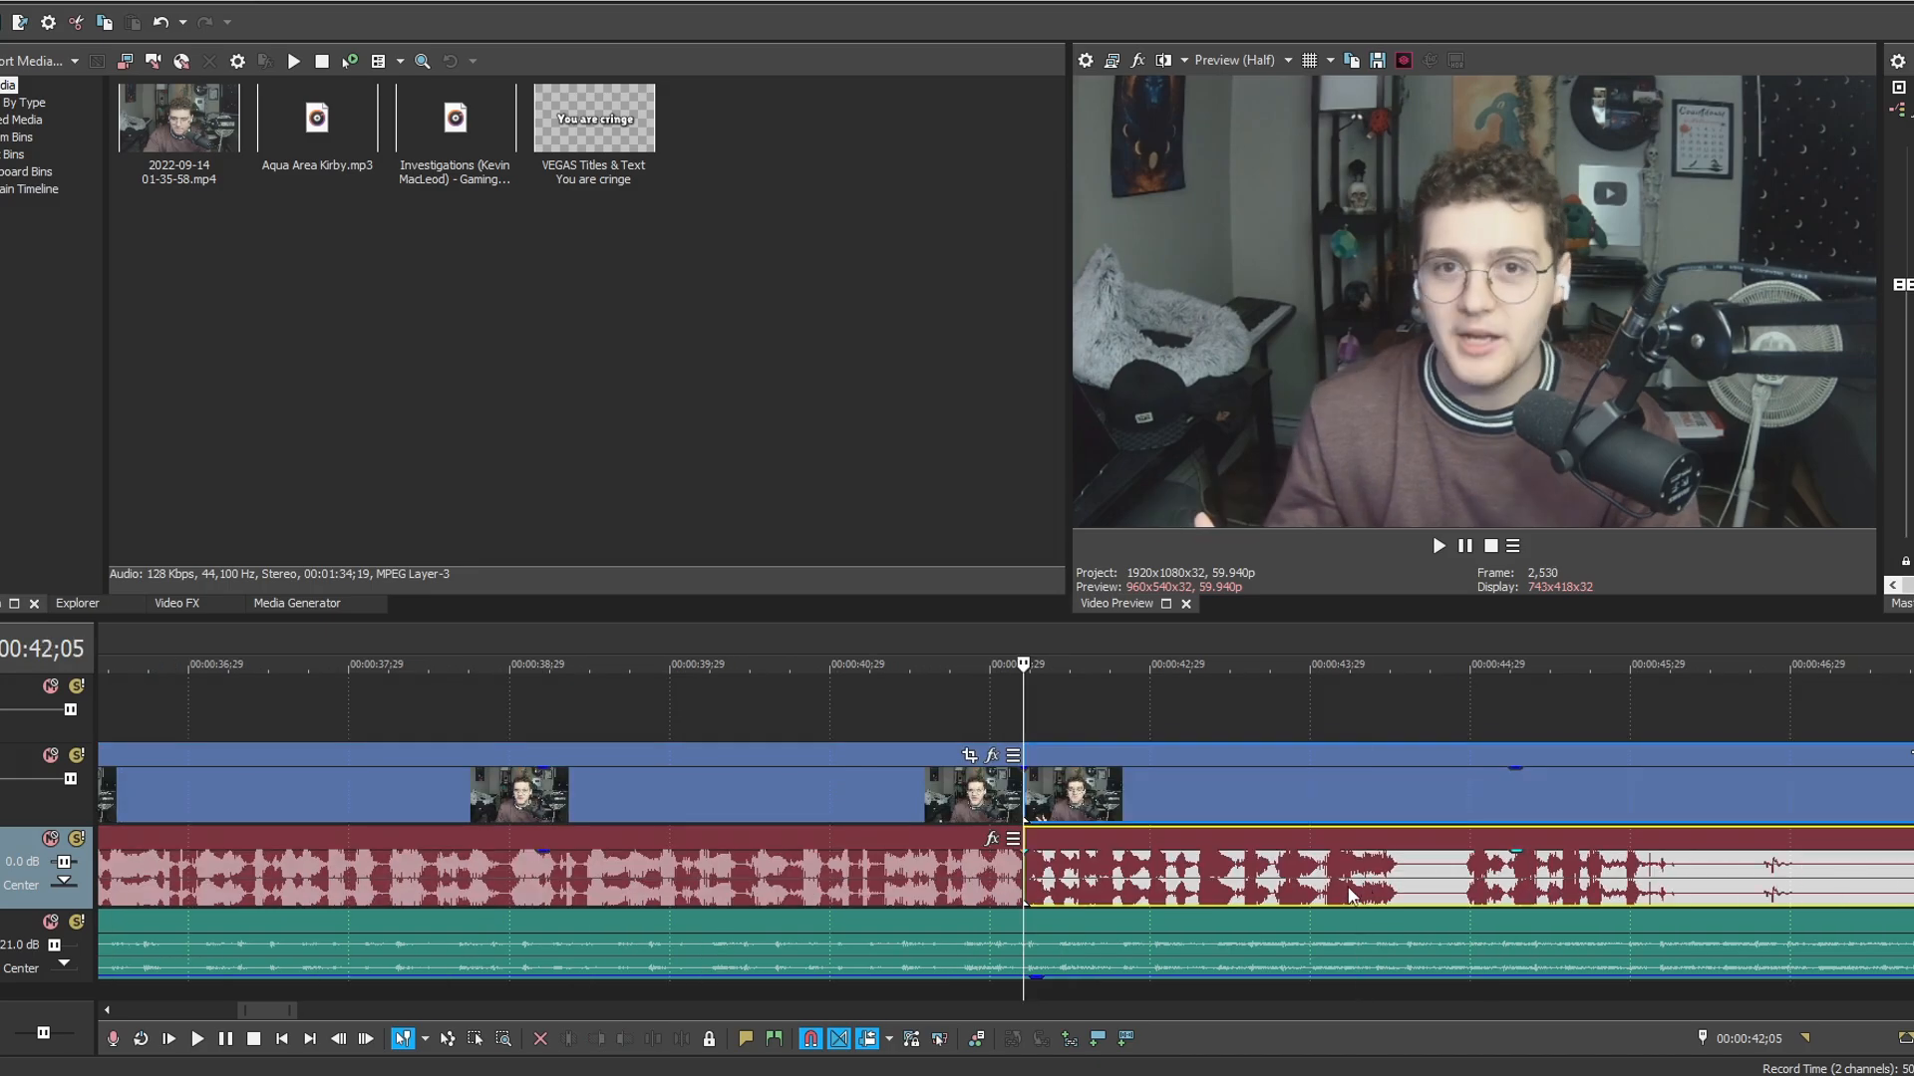
Split the talking-head clip at 00:00:44;14 and trim the silence up to 00:00:44;28, rippling the gap closed.
{"action": "left_click", "coordinate": [1397, 869]}
{"action": "key", "text": "s"}
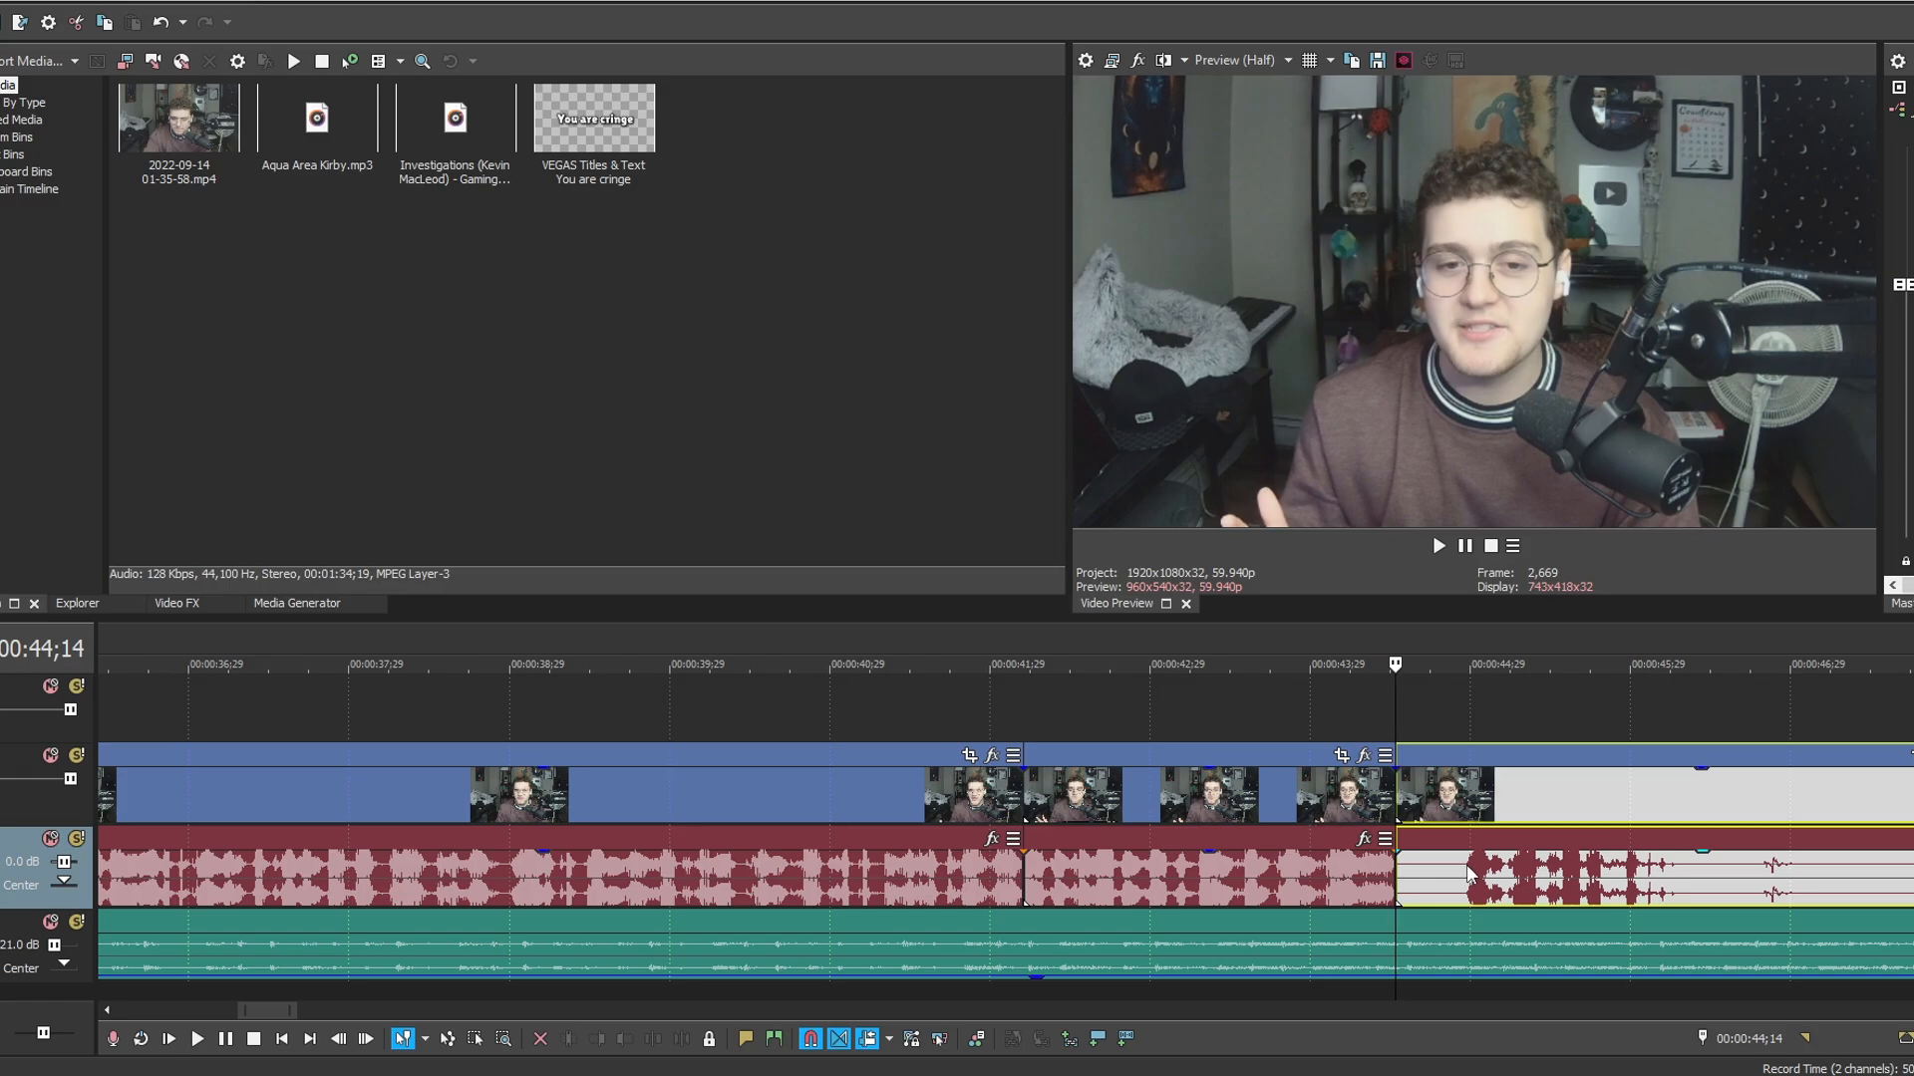
{"action": "left_click", "coordinate": [1468, 874]}
{"action": "scroll", "coordinate": [1475, 877], "scroll_direction": "up", "scroll_amount": 2}
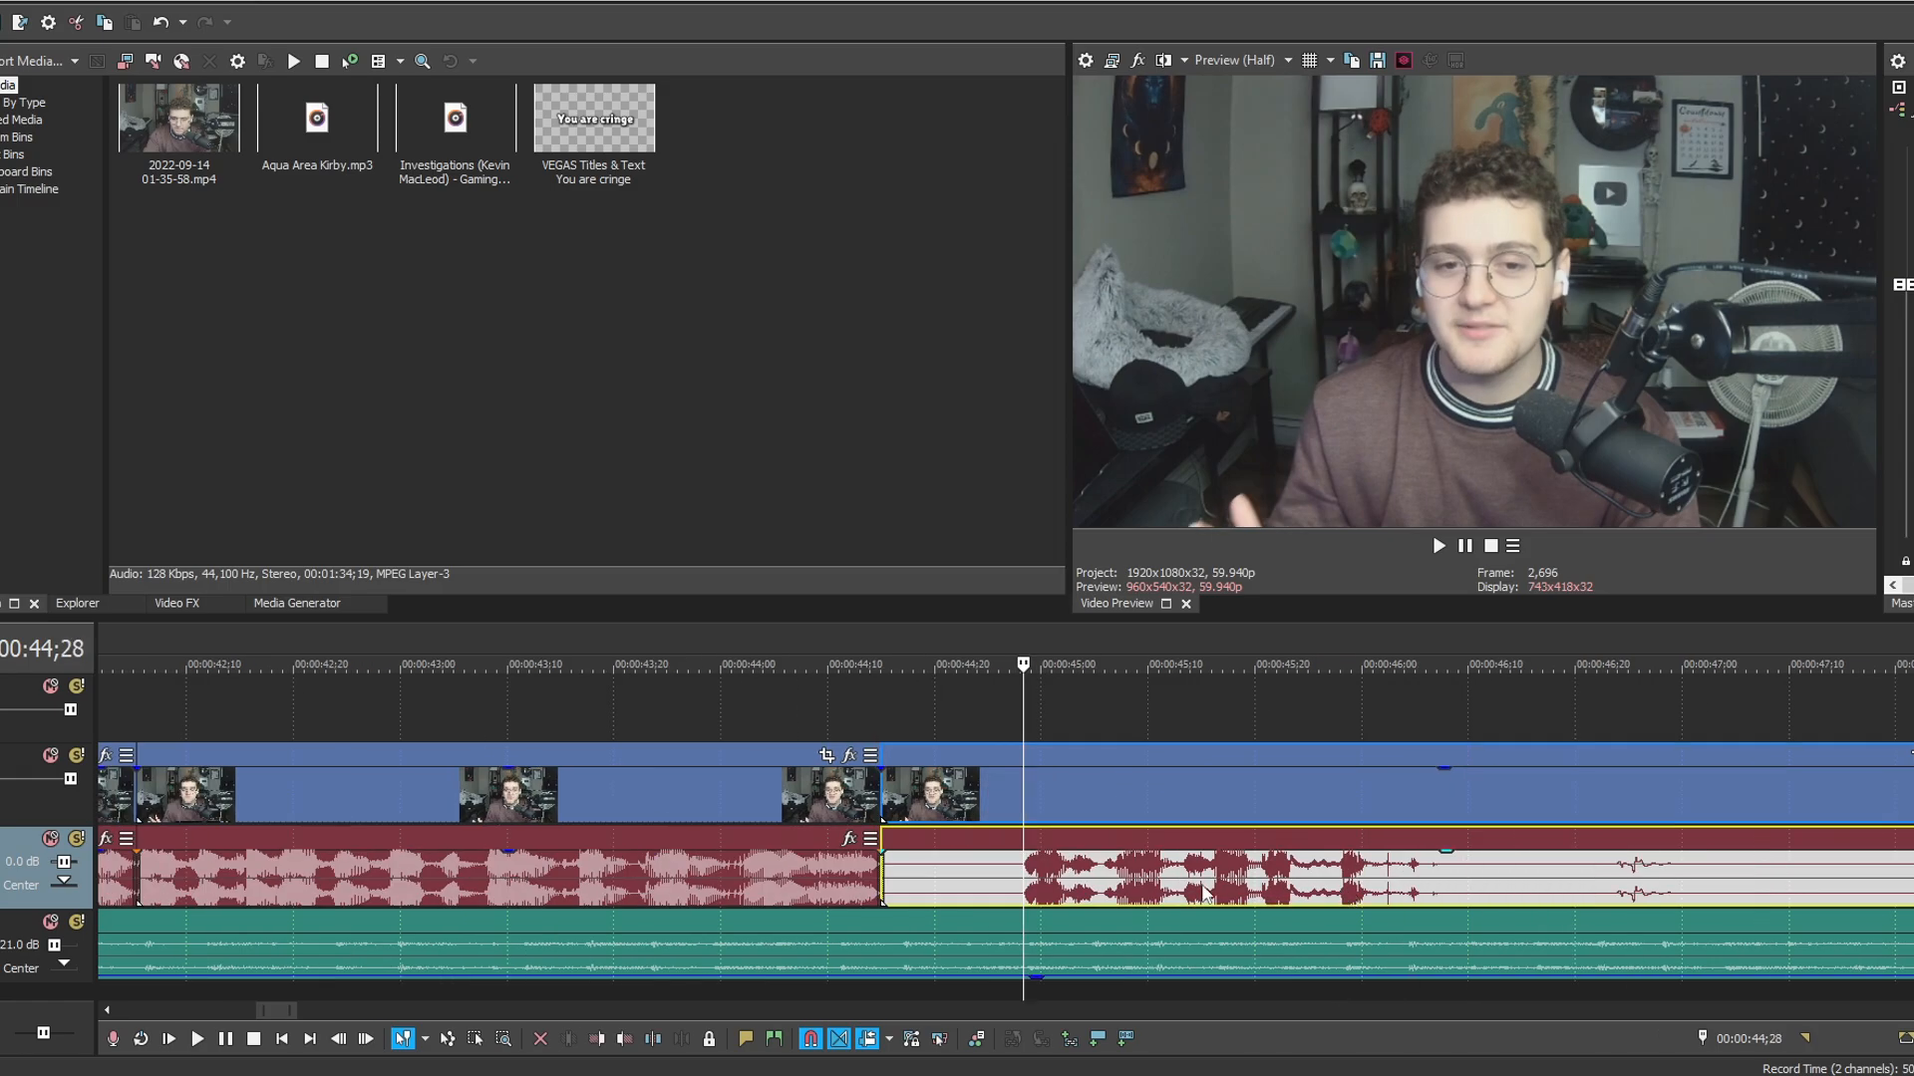
{"action": "key", "text": "alt+["}
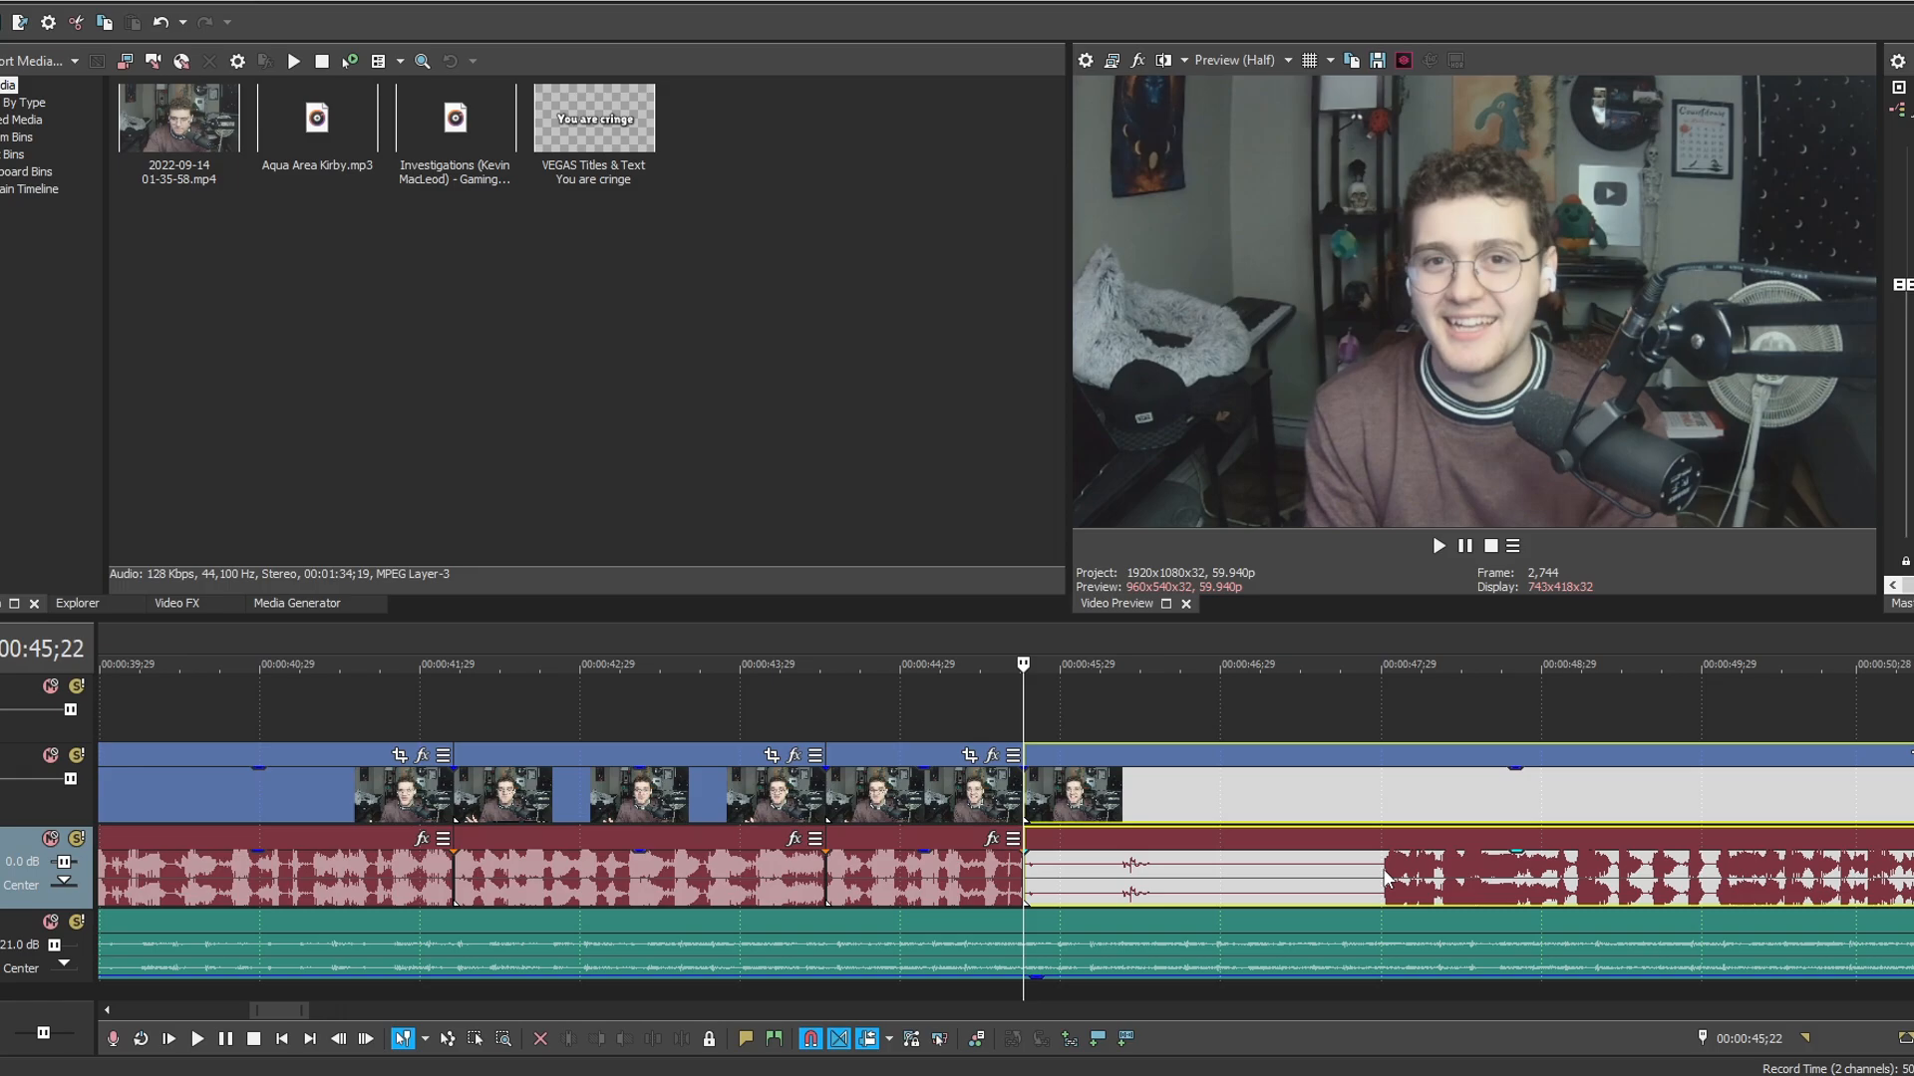
Trim the silent start of the clip at 00:00:45;22 up to the speech at 00:00:47;29, rippling the gap closed.
{"action": "left_click", "coordinate": [1384, 872]}
{"action": "scroll", "coordinate": [1179, 918], "scroll_direction": "up", "scroll_amount": 3}
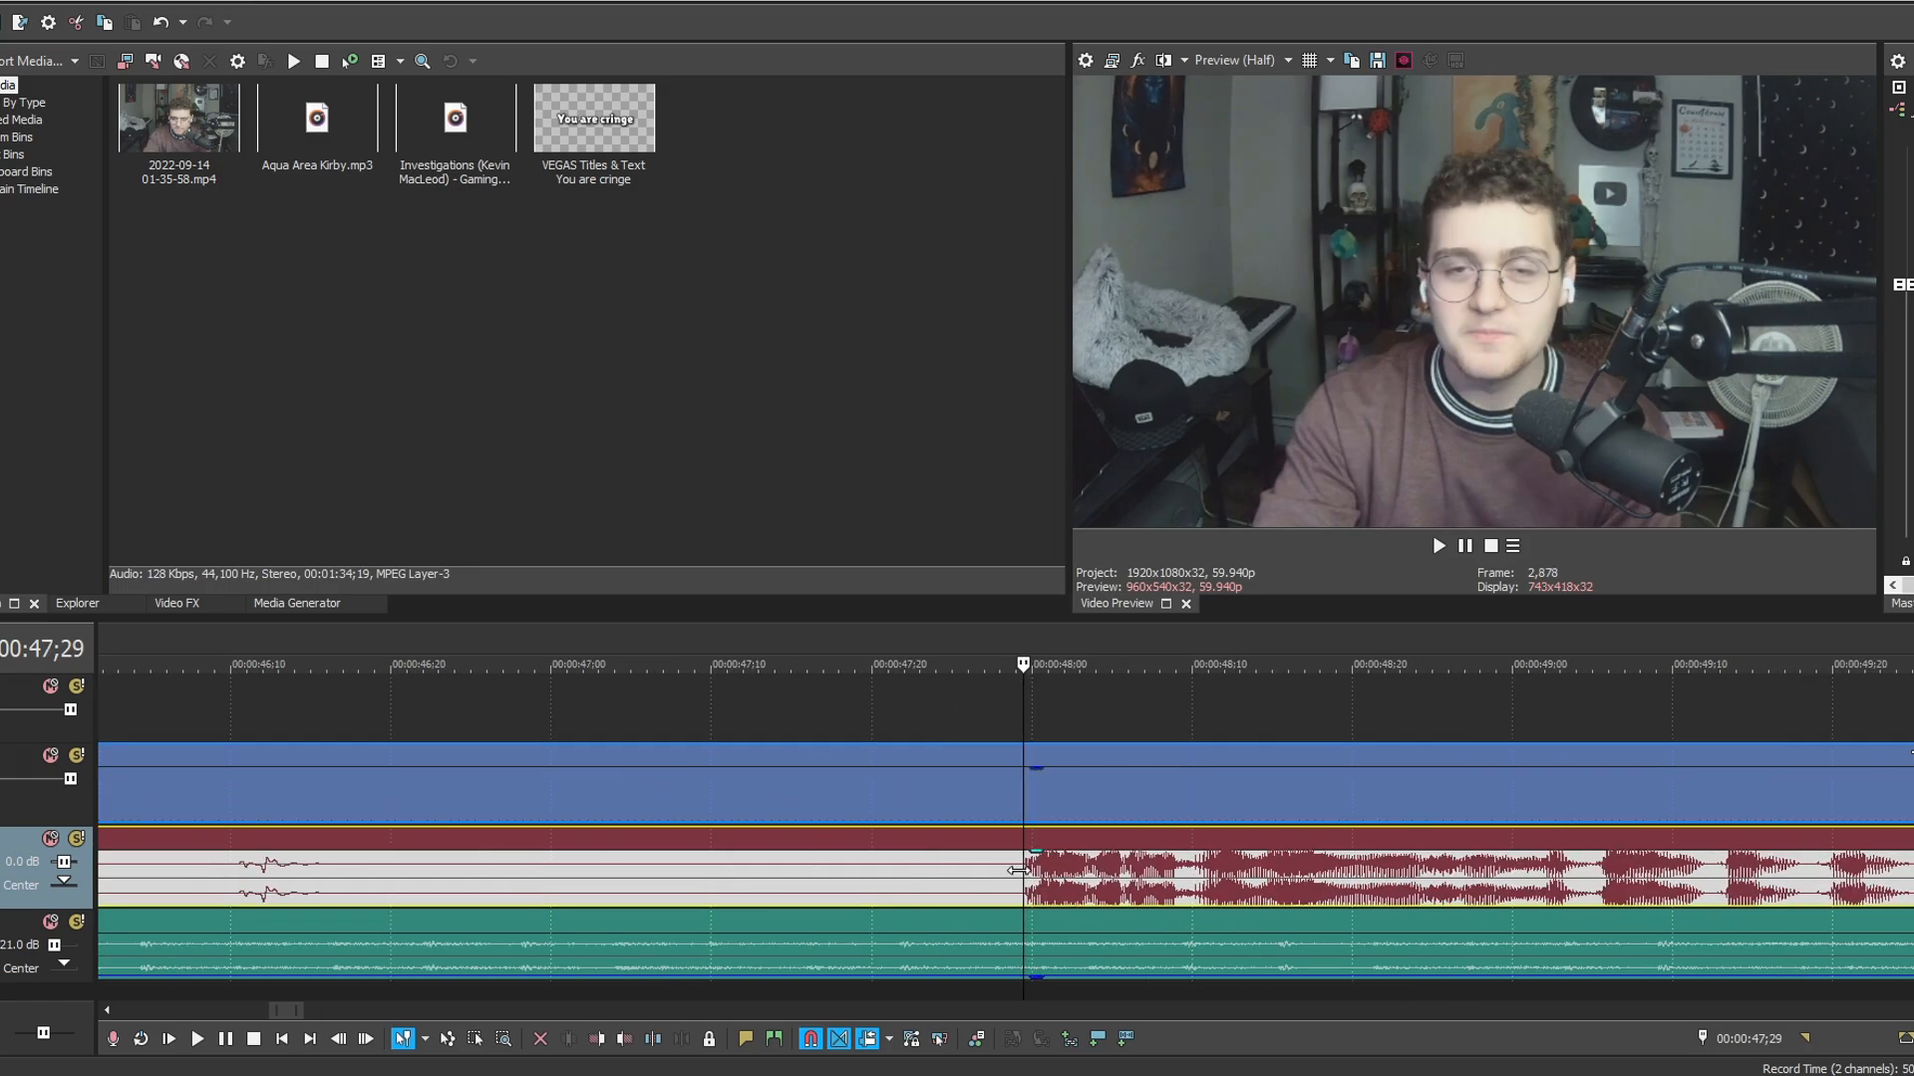
{"action": "left_click", "coordinate": [981, 877]}
{"action": "scroll", "coordinate": [1018, 863], "scroll_direction": "down", "scroll_amount": 3}
{"action": "scroll", "coordinate": [1030, 876], "scroll_direction": "up", "scroll_amount": 3}
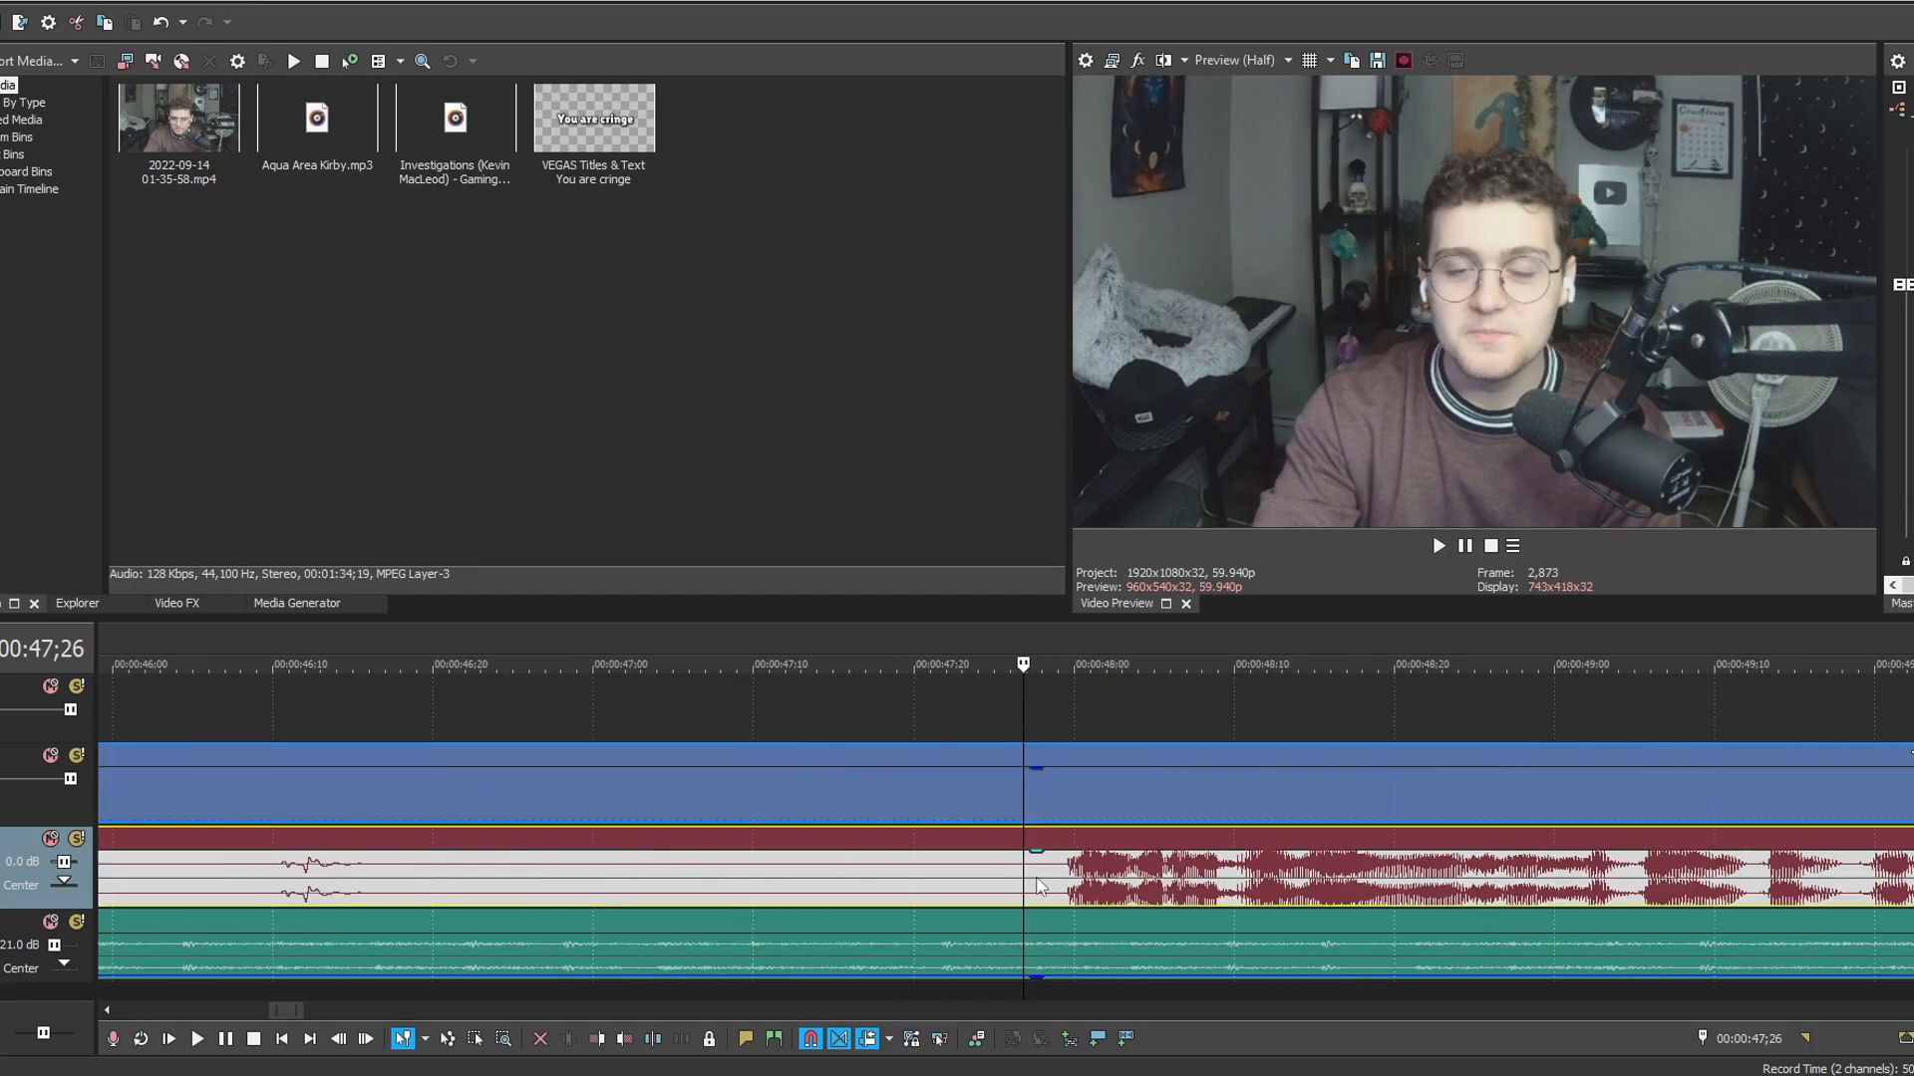
{"action": "left_click", "coordinate": [1066, 882]}
{"action": "scroll", "coordinate": [1062, 885], "scroll_direction": "down", "scroll_amount": 3}
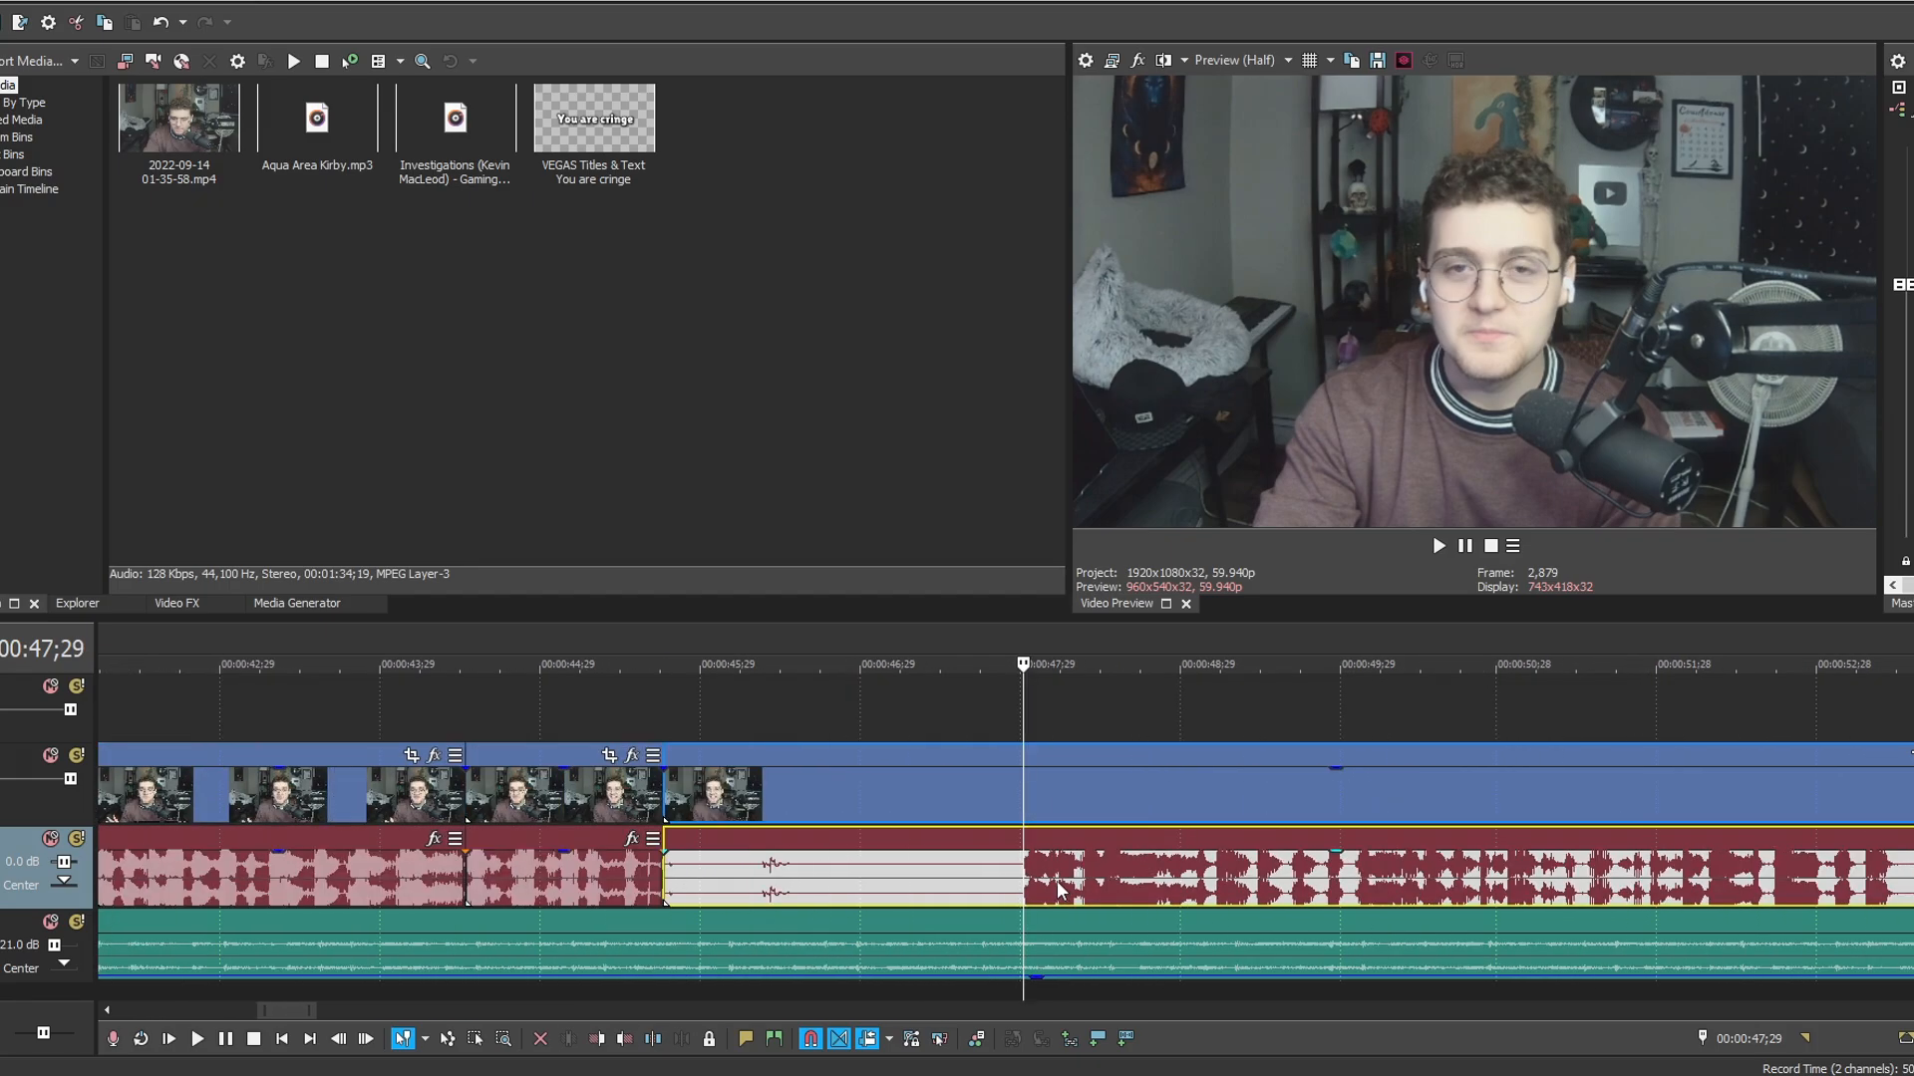
{"action": "key", "text": "alt+bracketleft"}
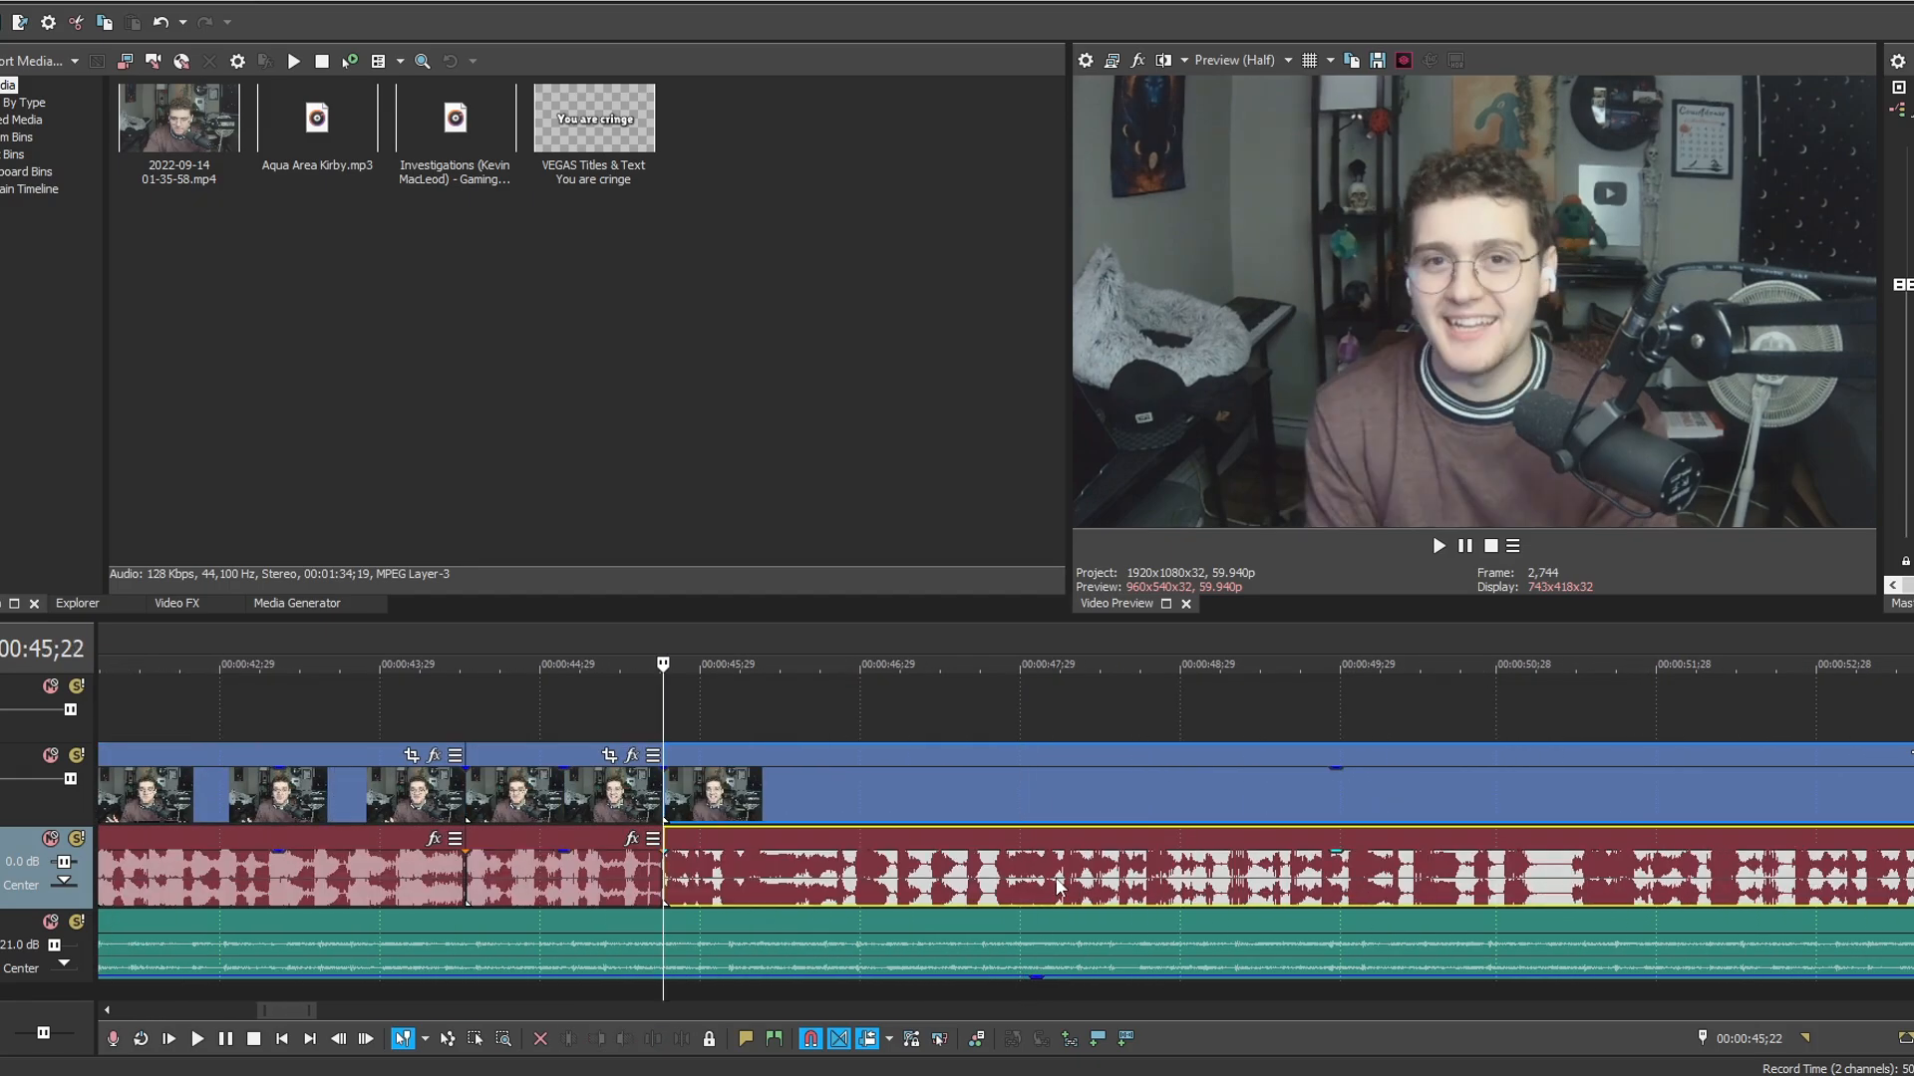
Split the talking-head clip near 00:00:51;05 and trim the short pause after the cut, rippling the gap closed.
{"action": "left_click", "coordinate": [1532, 869]}
{"action": "key", "text": "s"}
{"action": "left_click", "coordinate": [1572, 881]}
{"action": "key", "text": "alt+bracketleft"}
Split the talking-head clip at 00:00:53;19, where the speech ends, and play the sound that follows the cut.
{"action": "left_click", "coordinate": [1865, 882]}
{"action": "scroll", "coordinate": [1865, 882], "scroll_direction": "down", "scroll_amount": 1}
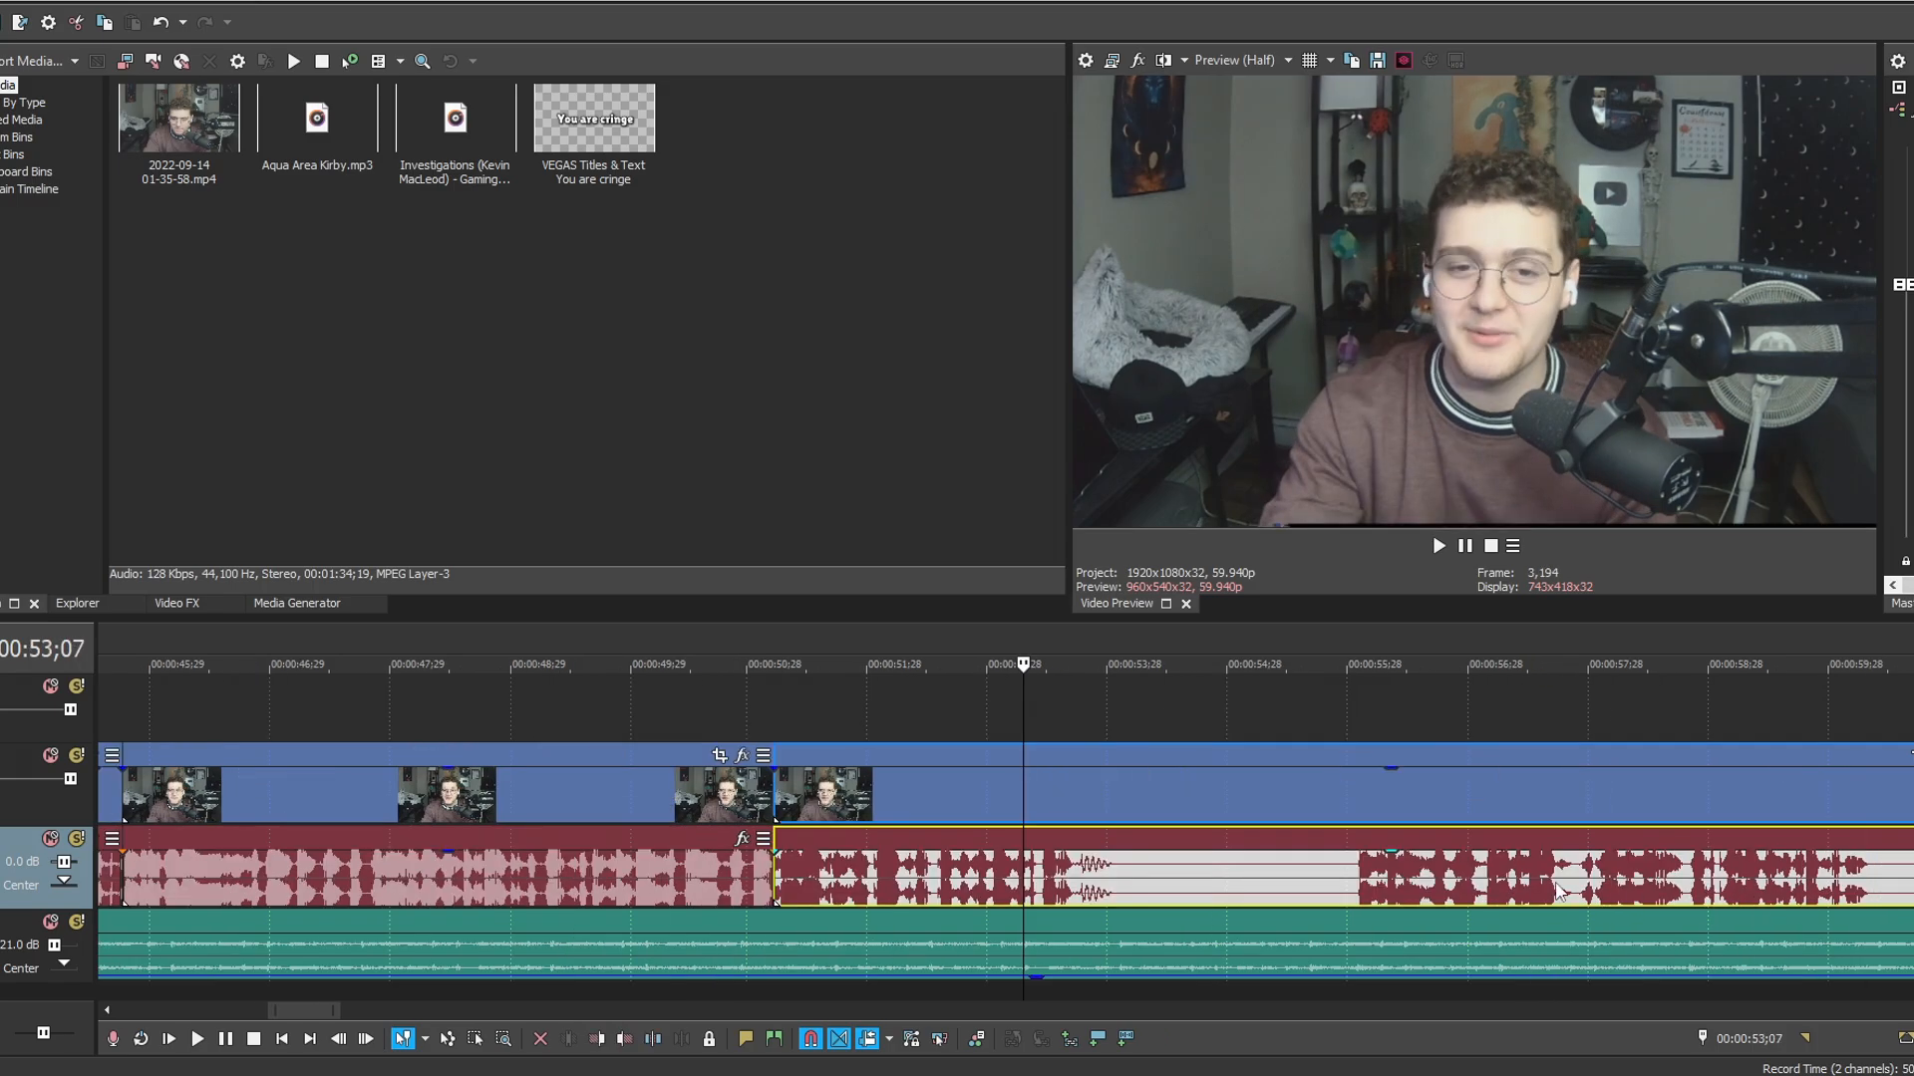
{"action": "scroll", "coordinate": [1112, 882], "scroll_direction": "up", "scroll_amount": 1}
{"action": "left_click", "coordinate": [1109, 882]}
{"action": "key", "text": "s"}
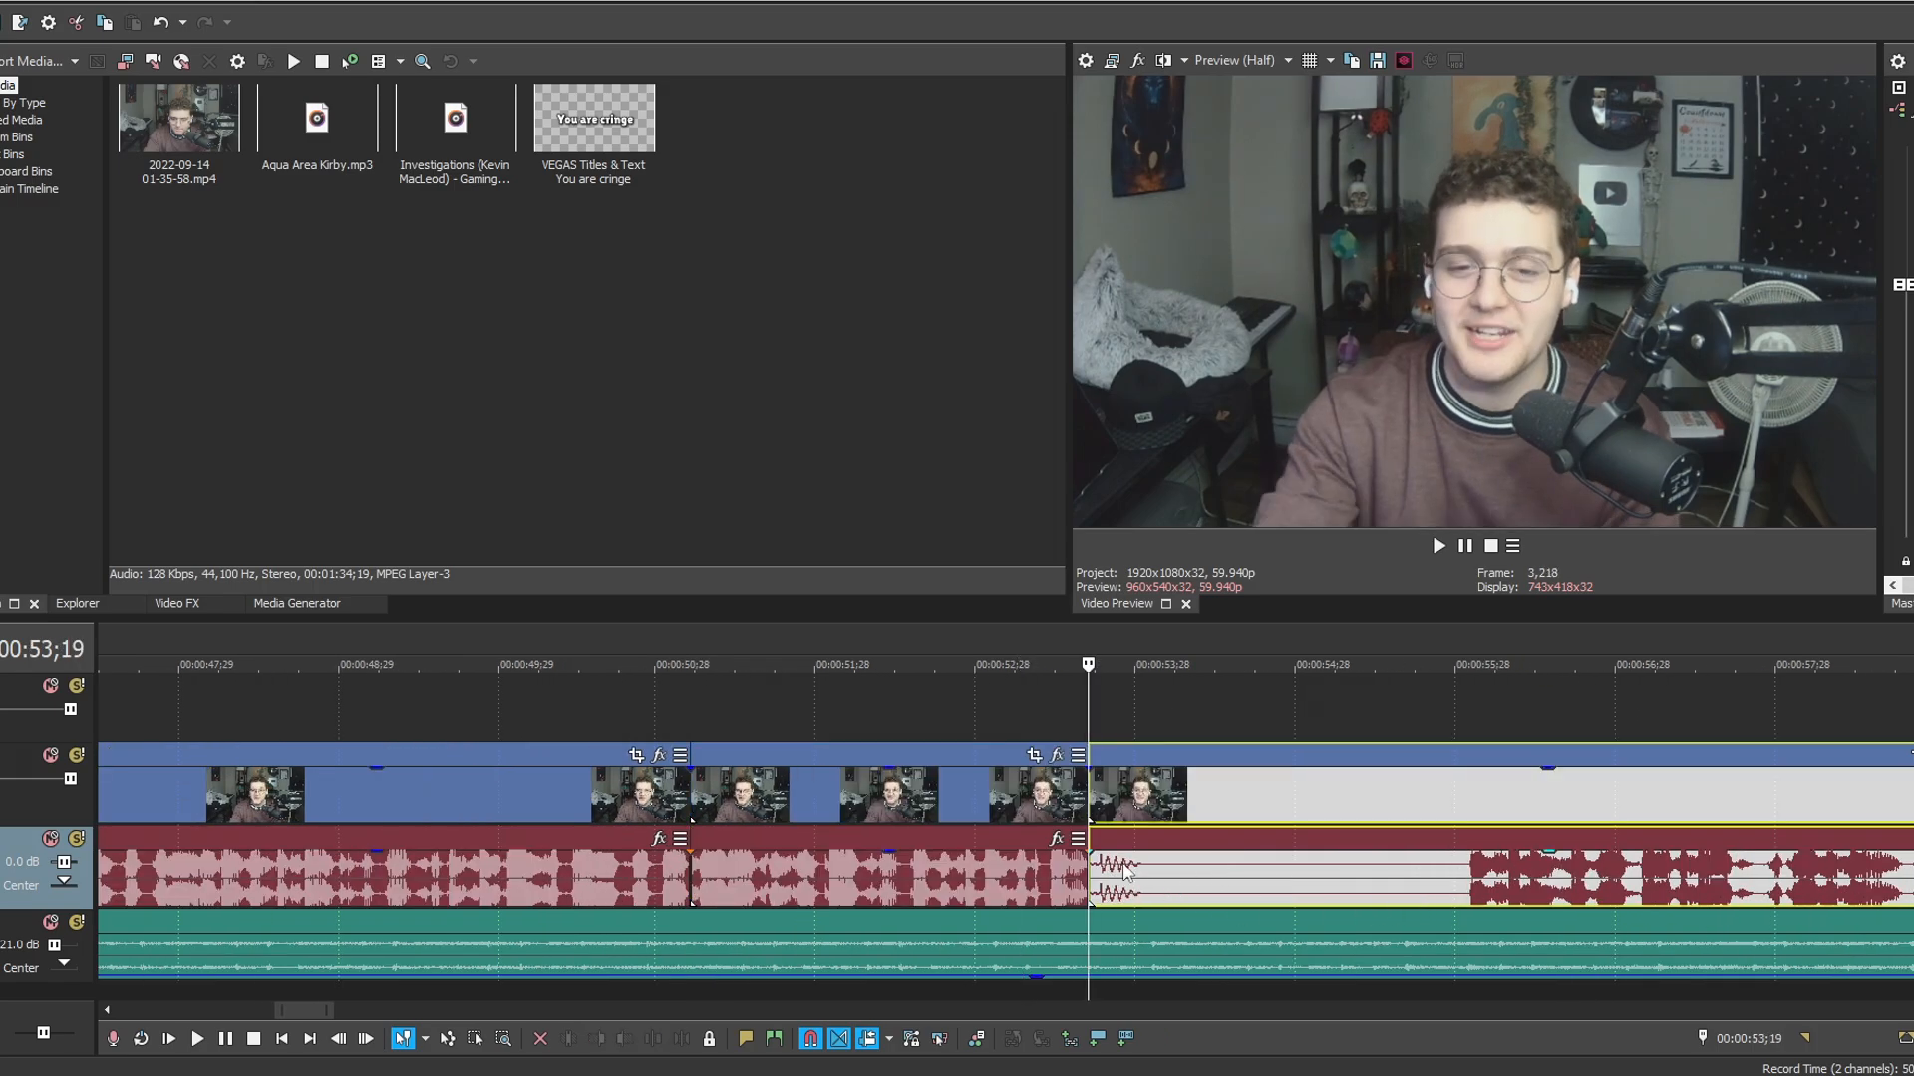
{"action": "key", "text": "space"}
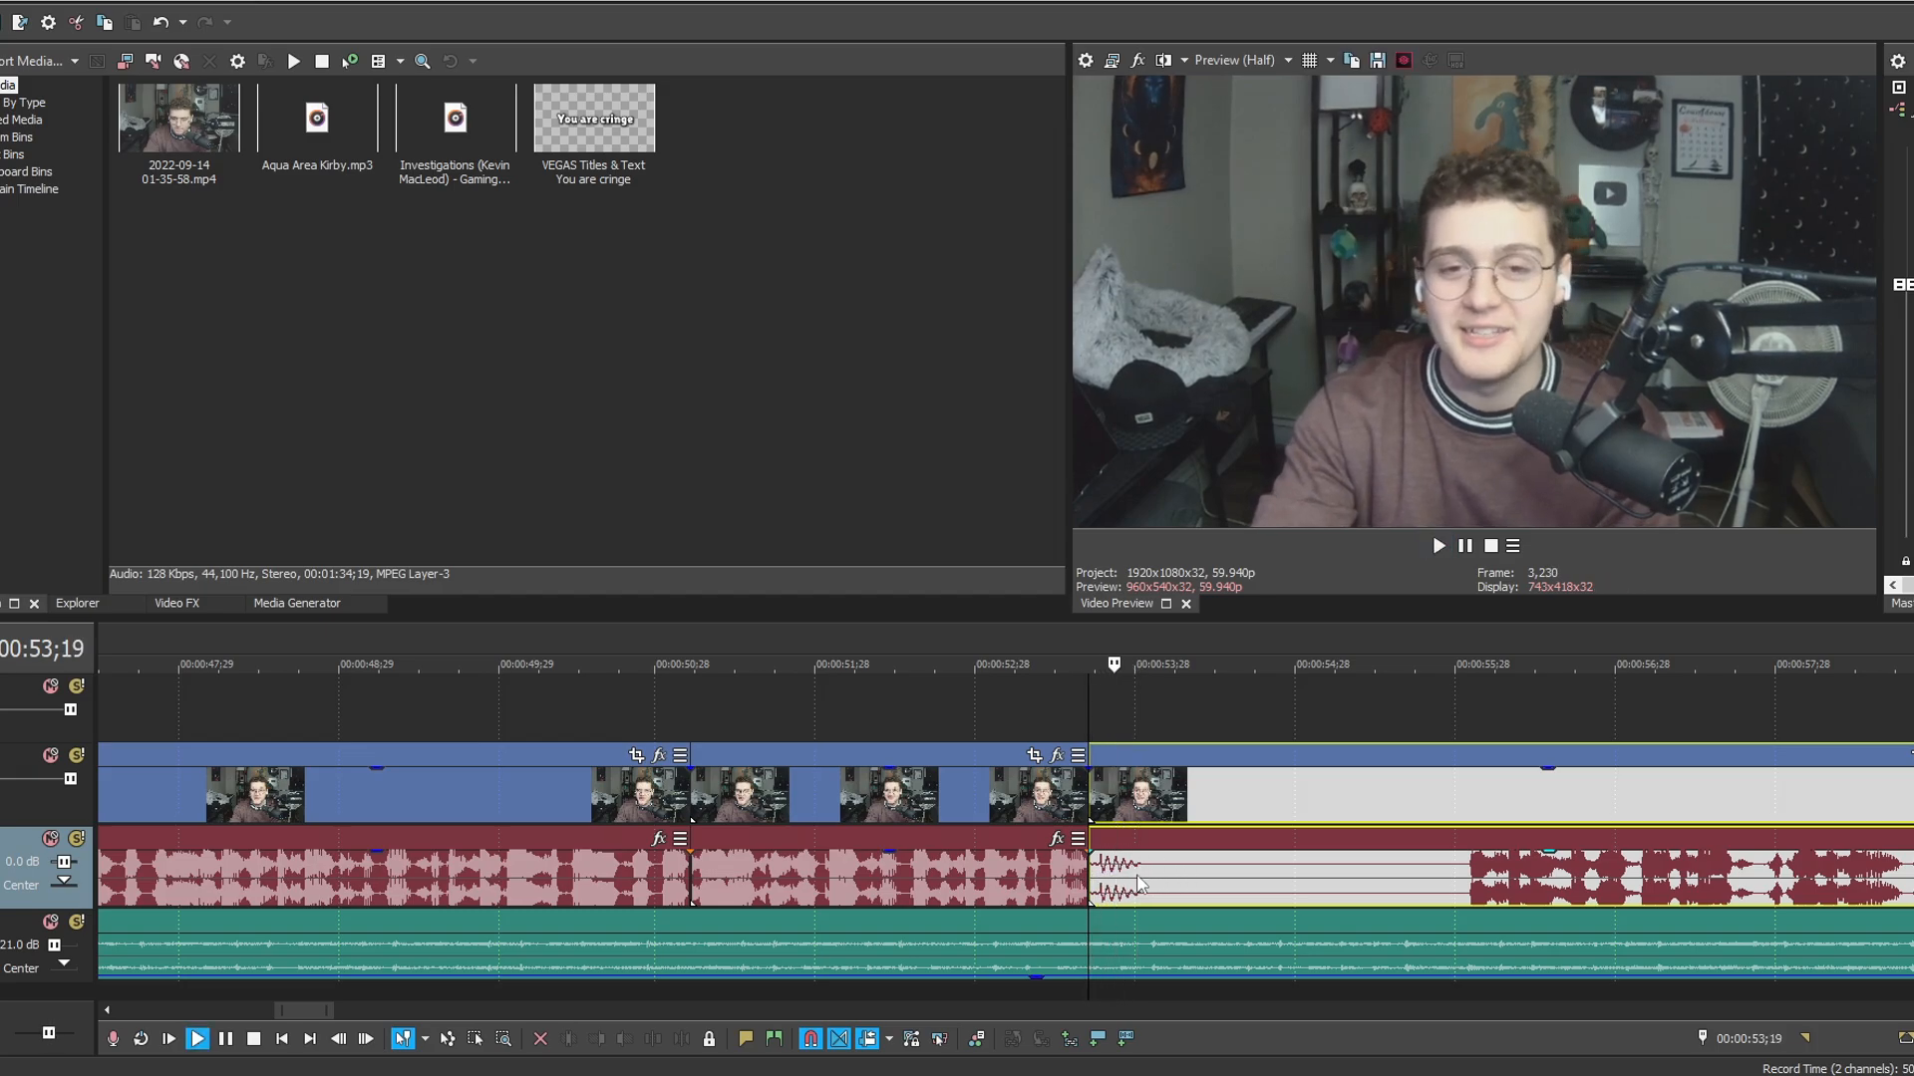
{"action": "key", "text": "space"}
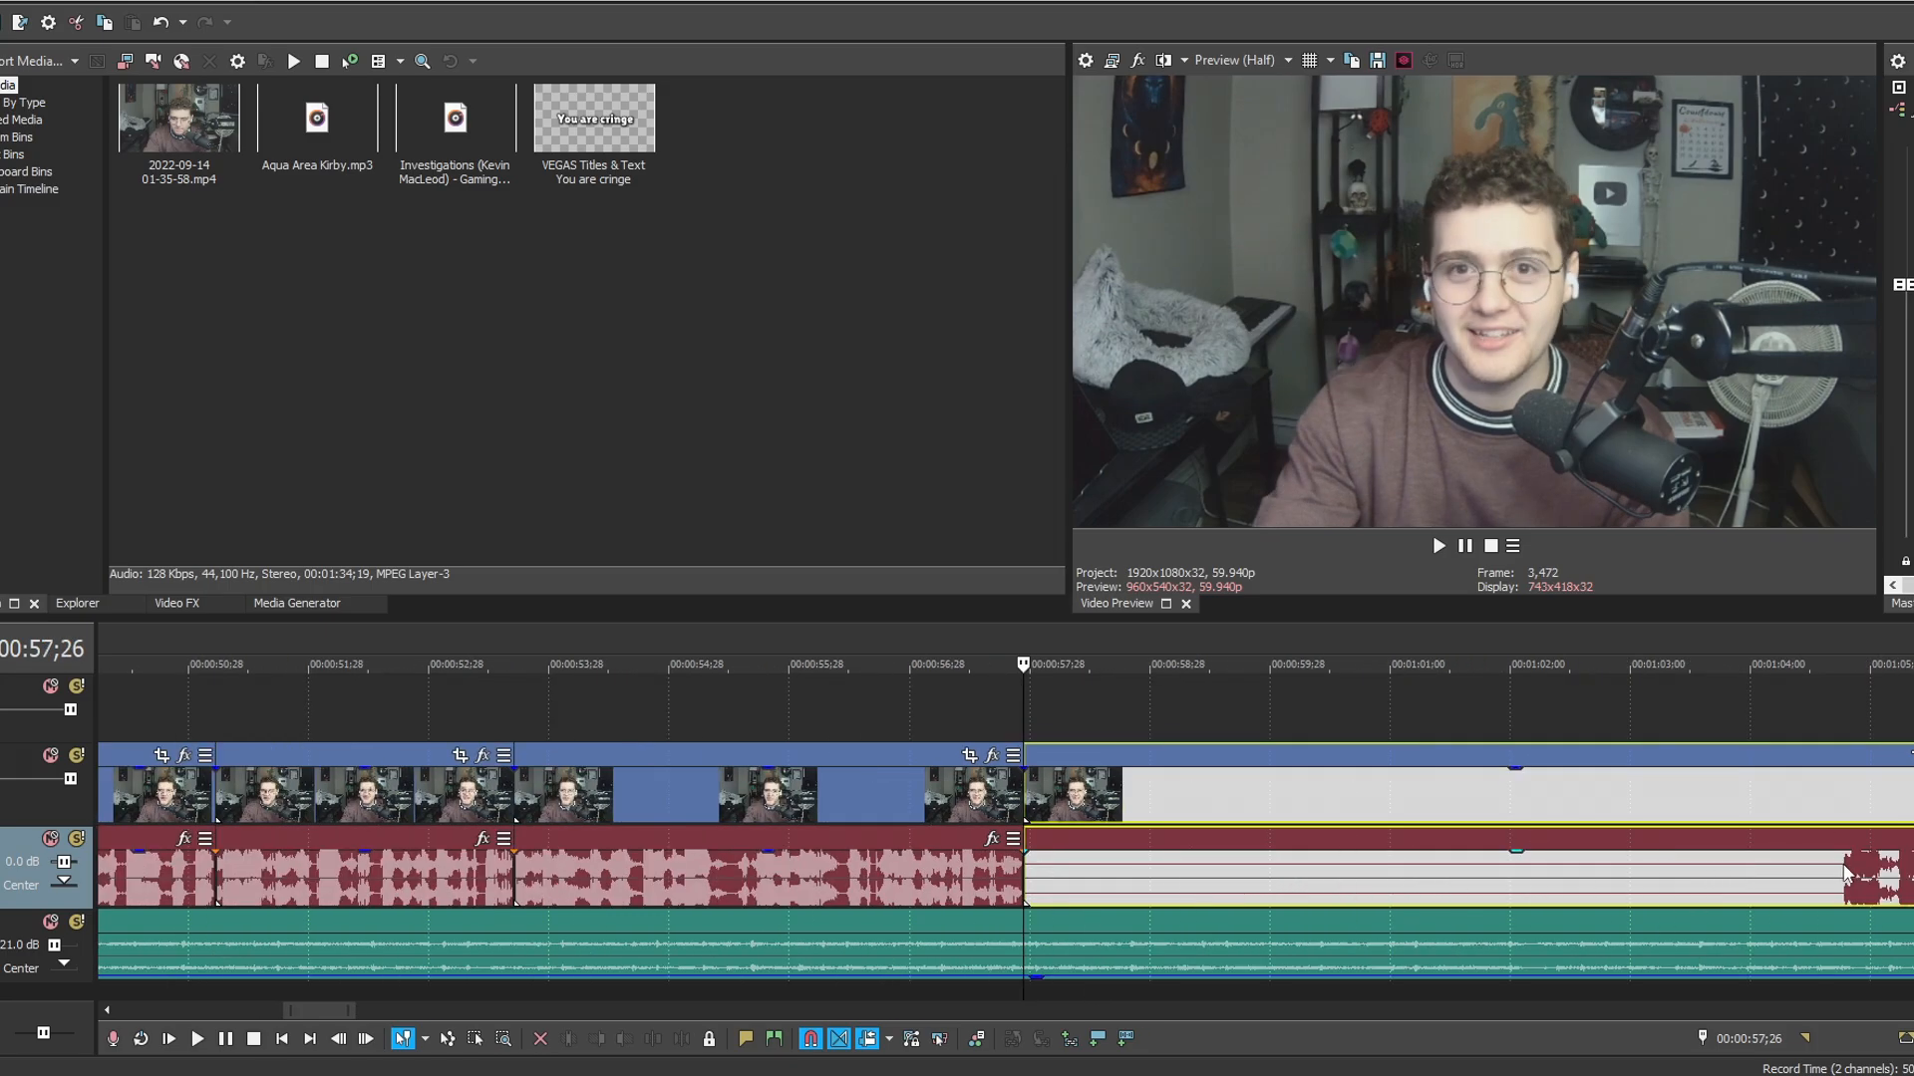
Split the talking-head clip at 00:01:02;07 and trim the silence after the cut up to the next speech.
{"action": "left_click", "coordinate": [1540, 877]}
{"action": "key", "text": "s"}
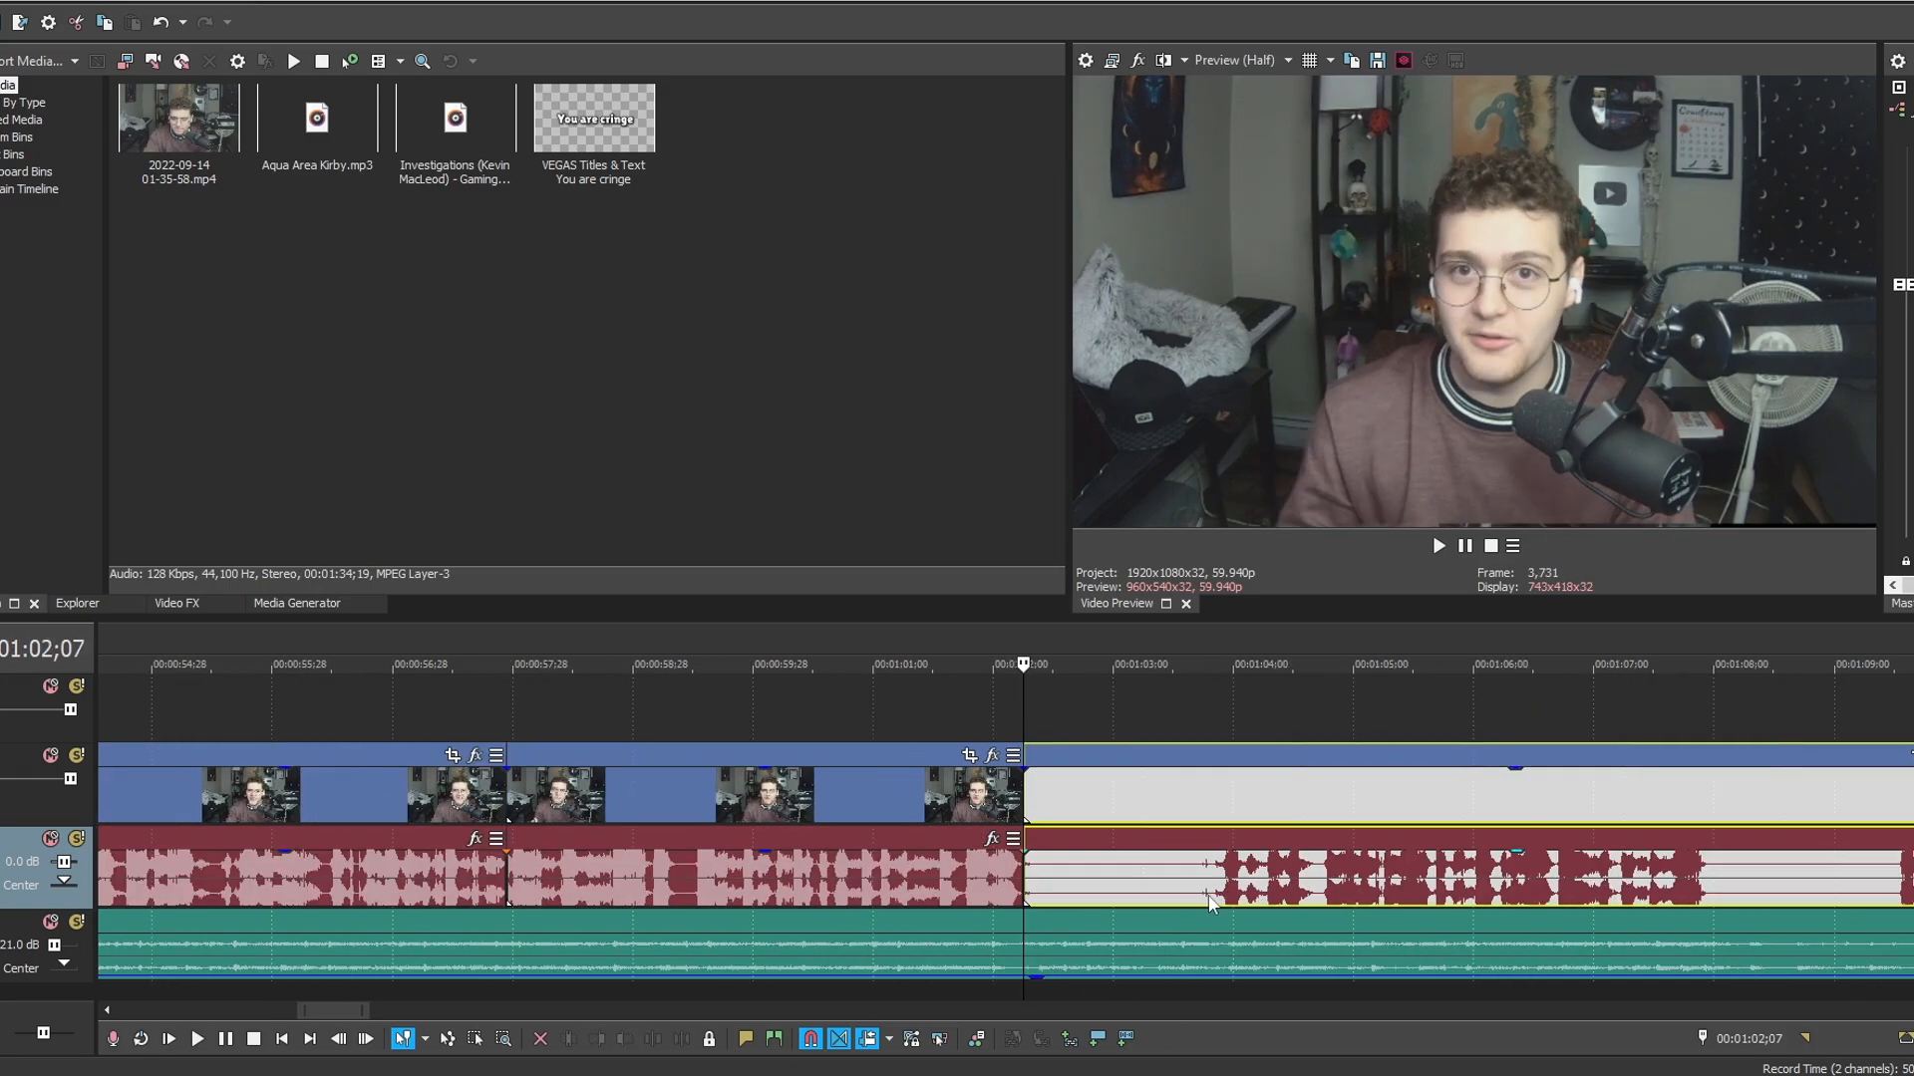
{"action": "left_click", "coordinate": [1216, 873]}
{"action": "key", "text": "alt+["}
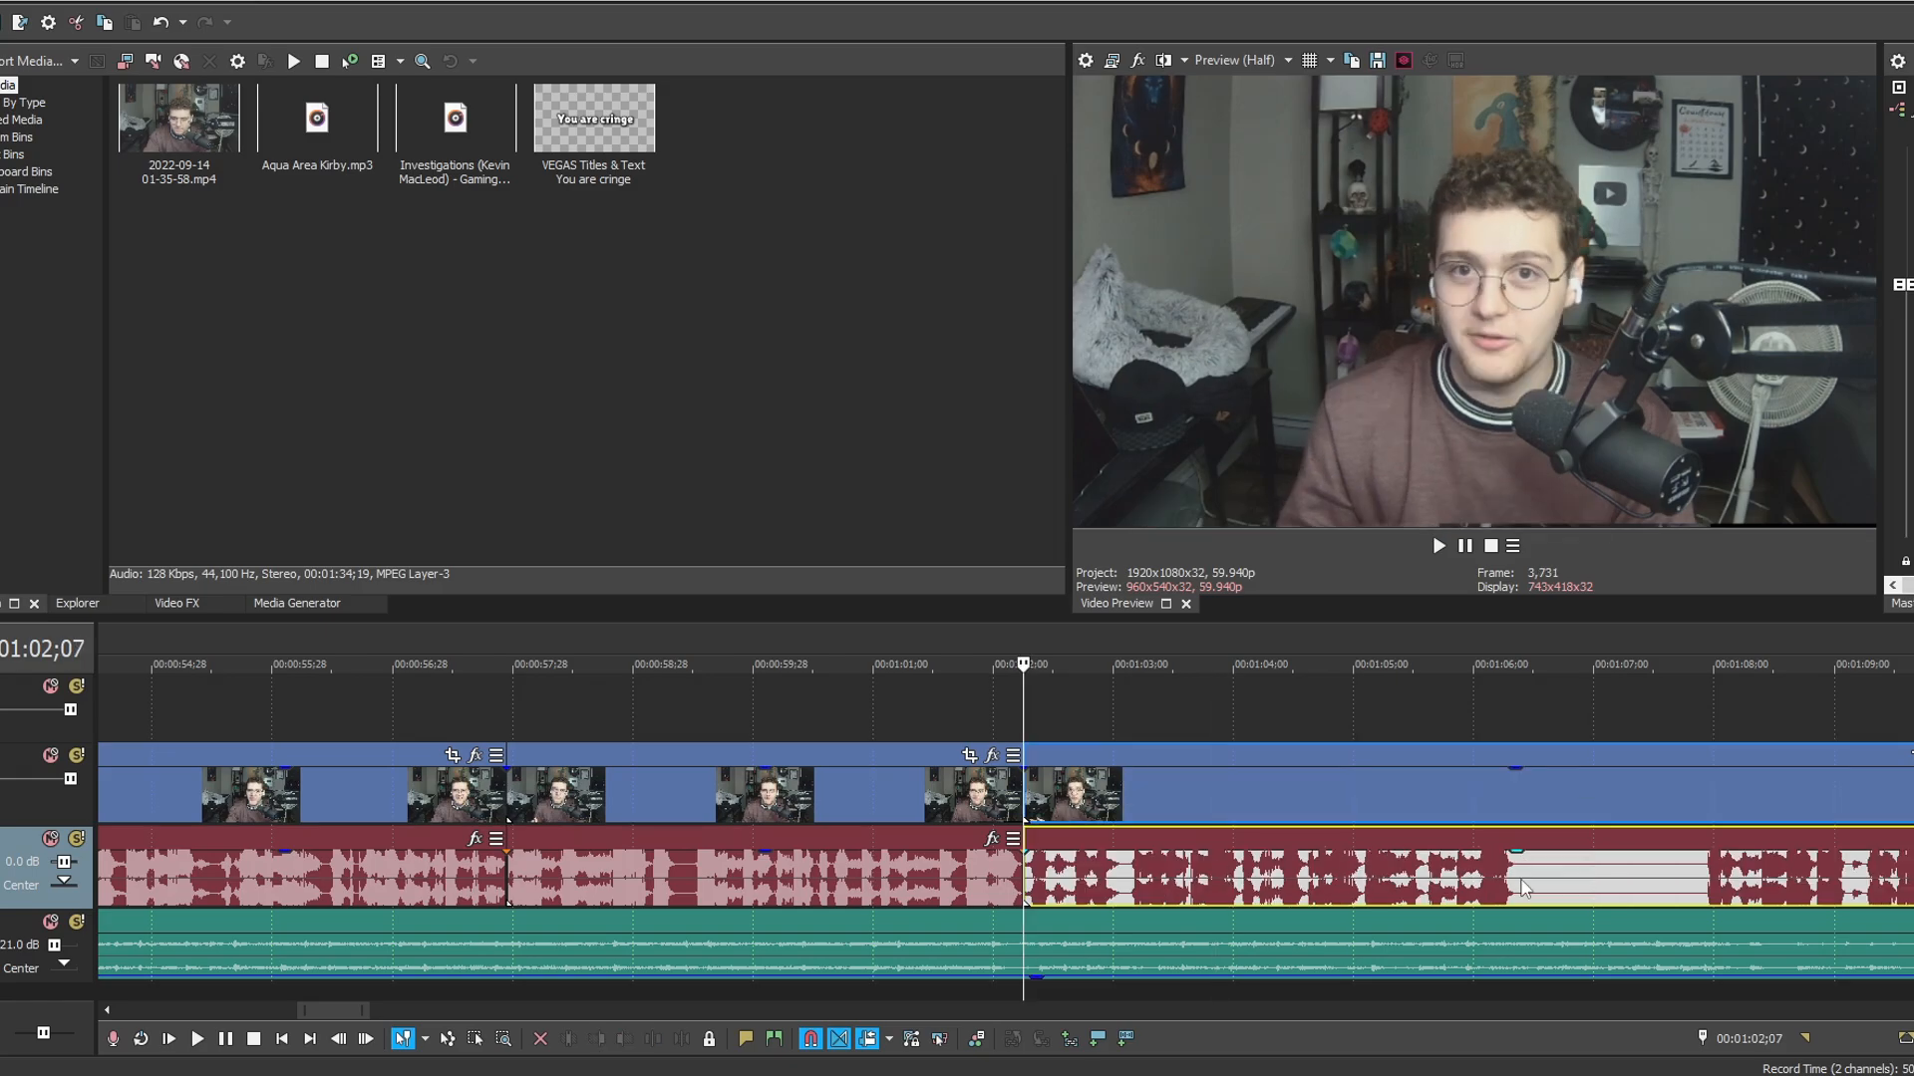
Split the talking-head clip at 00:01:06;09 and trim the silence after the cut, rippling the gap closed.
{"action": "left_click", "coordinate": [1515, 875]}
{"action": "key", "text": "alt+["}
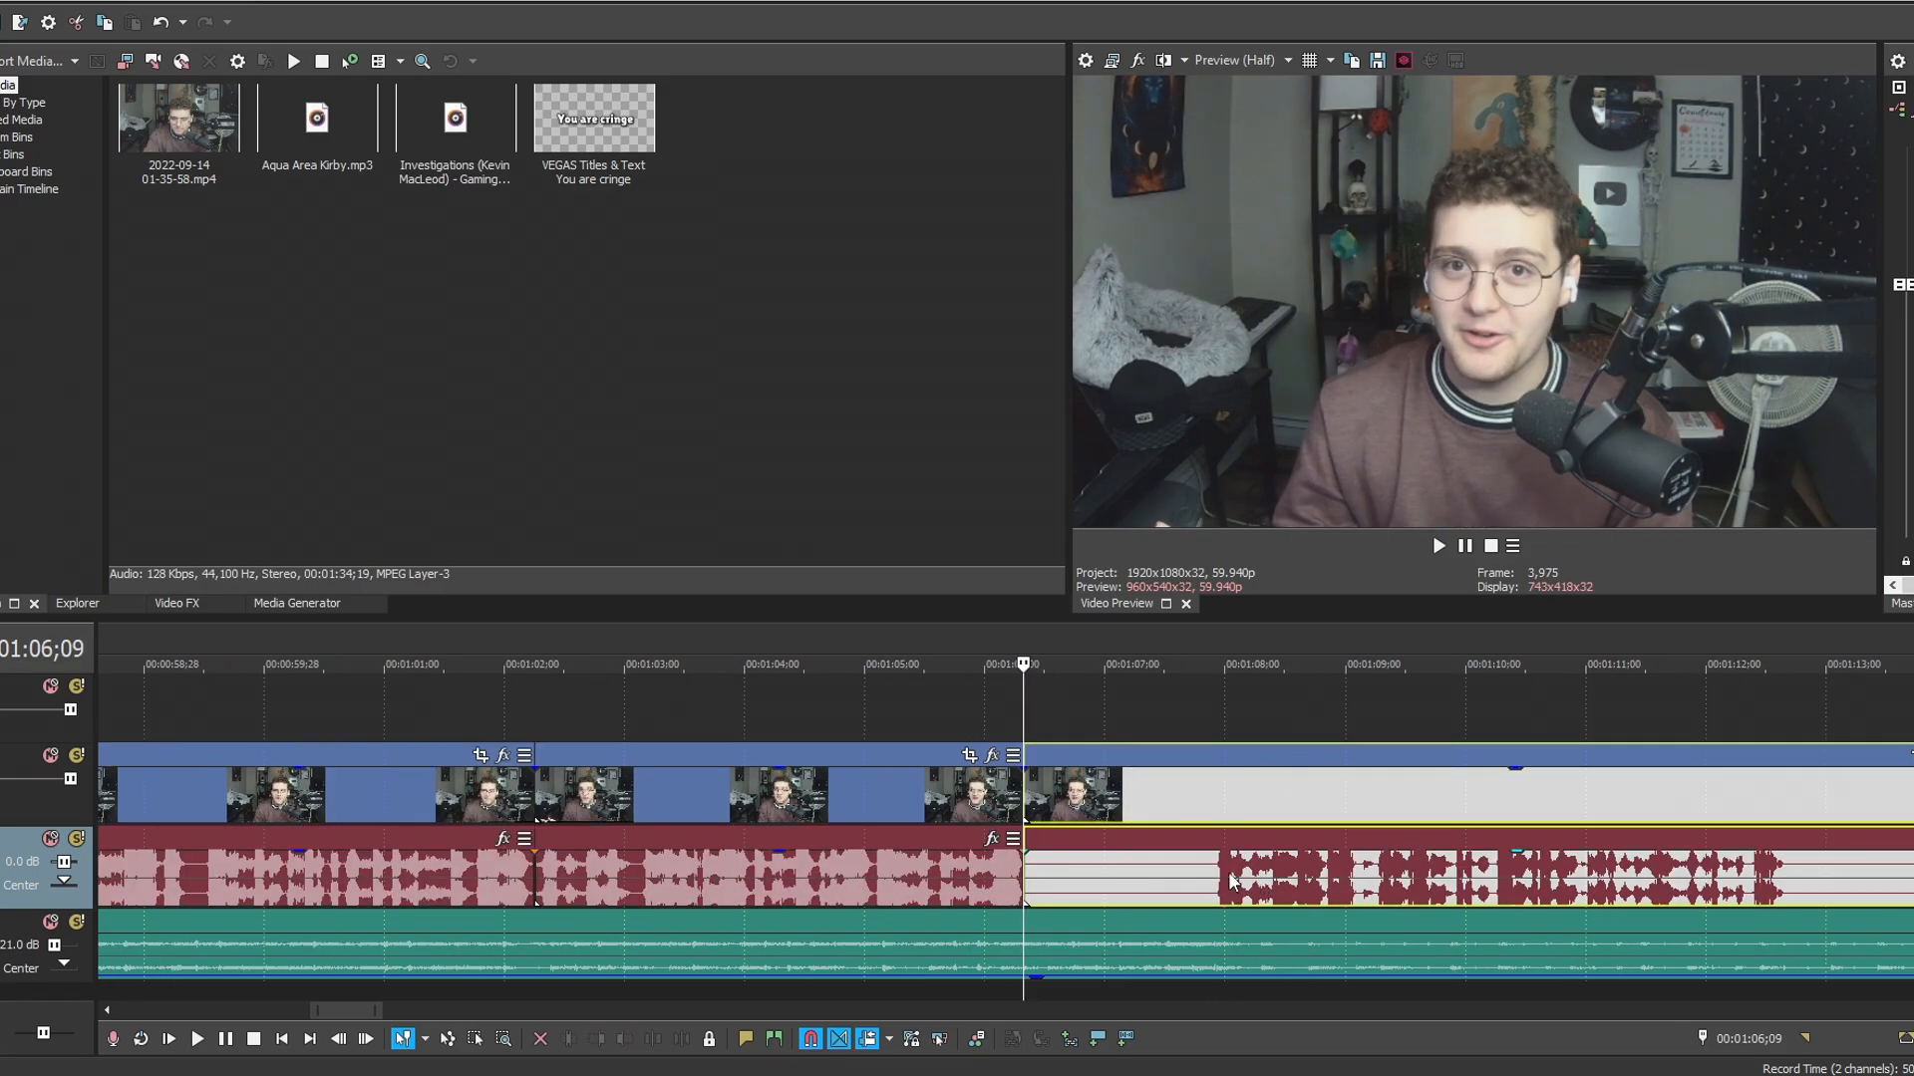
{"action": "left_click", "coordinate": [1222, 872]}
{"action": "key", "text": "alt+["}
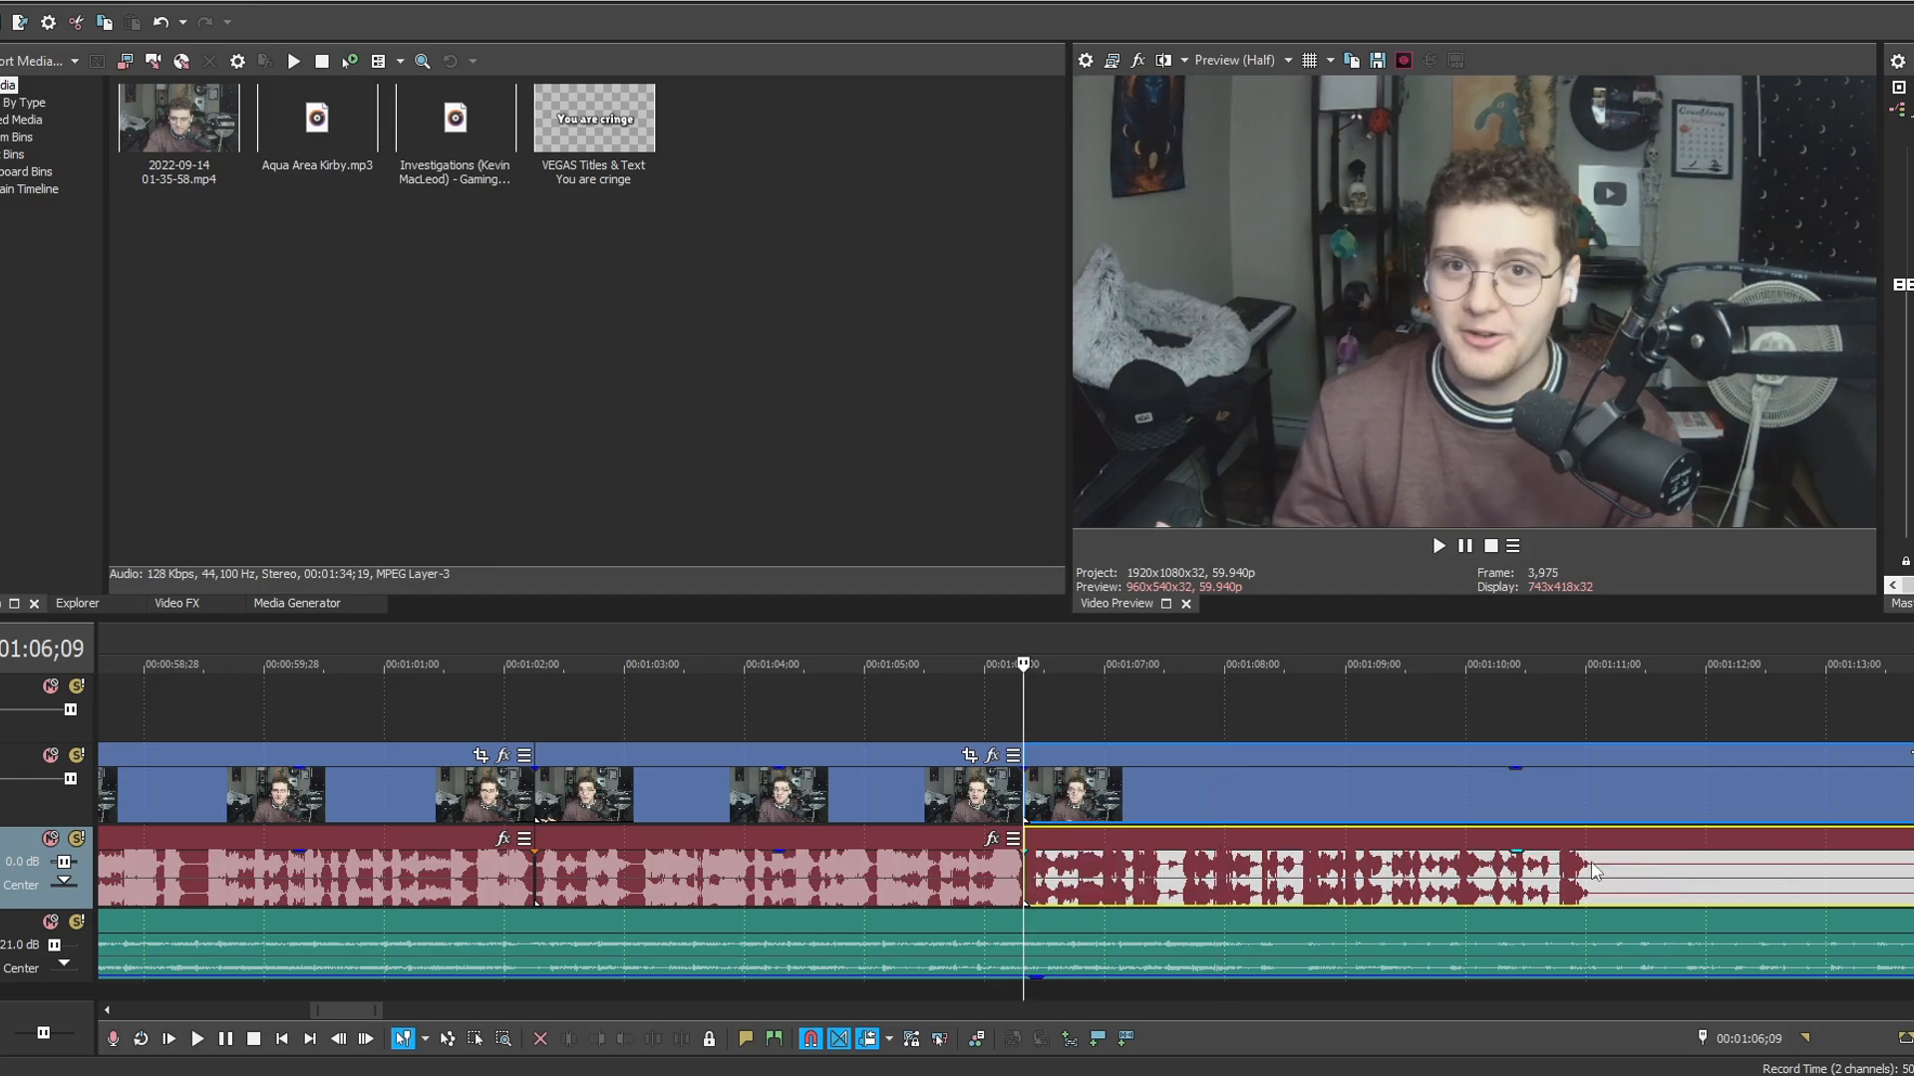
Split the talking-head clip at 00:01:11;00 and trim the silence up to the speech at 00:01:20;20.
{"action": "left_click", "coordinate": [1587, 867]}
{"action": "key", "text": "s"}
{"action": "scroll", "coordinate": [1535, 911], "scroll_direction": "up", "scroll_amount": 1}
{"action": "scroll", "coordinate": [1515, 892], "scroll_direction": "down", "scroll_amount": 3}
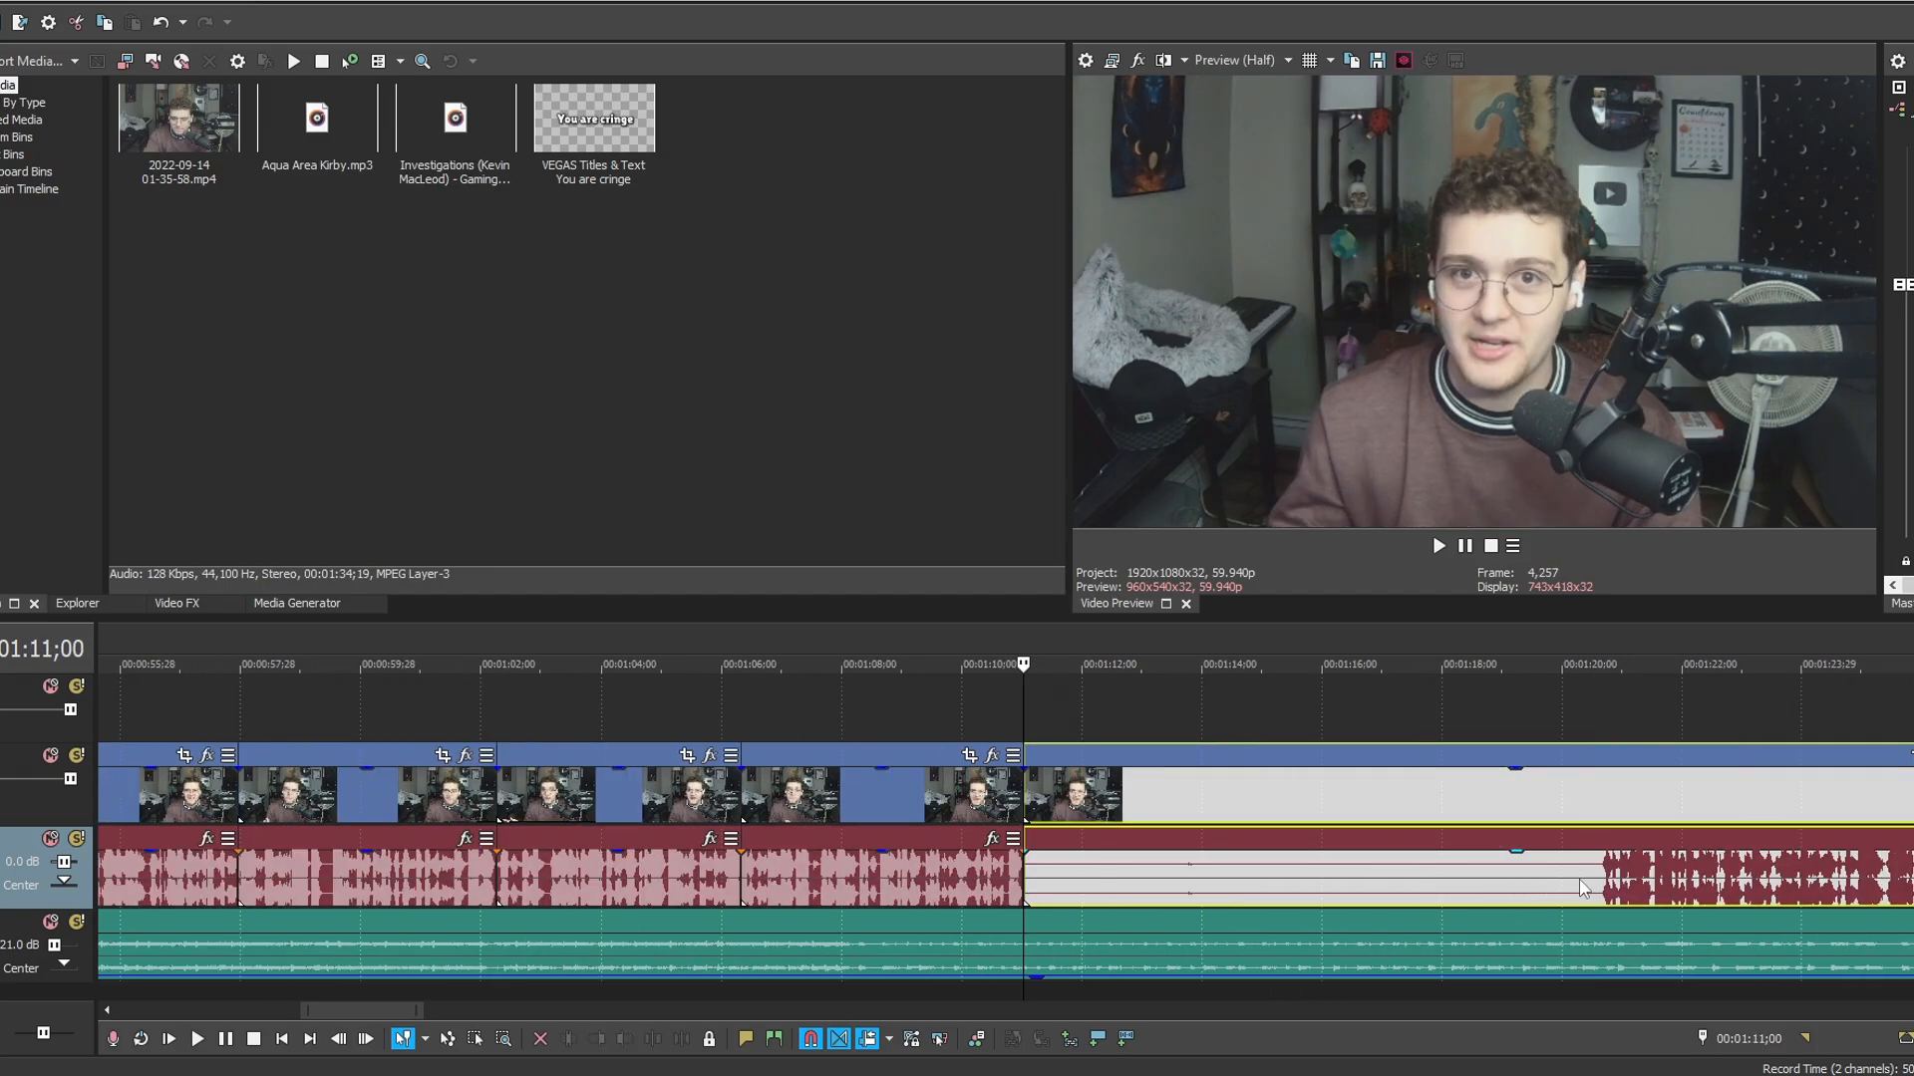
{"action": "left_click", "coordinate": [1607, 875]}
{"action": "scroll", "coordinate": [1016, 873], "scroll_direction": "up", "scroll_amount": 1}
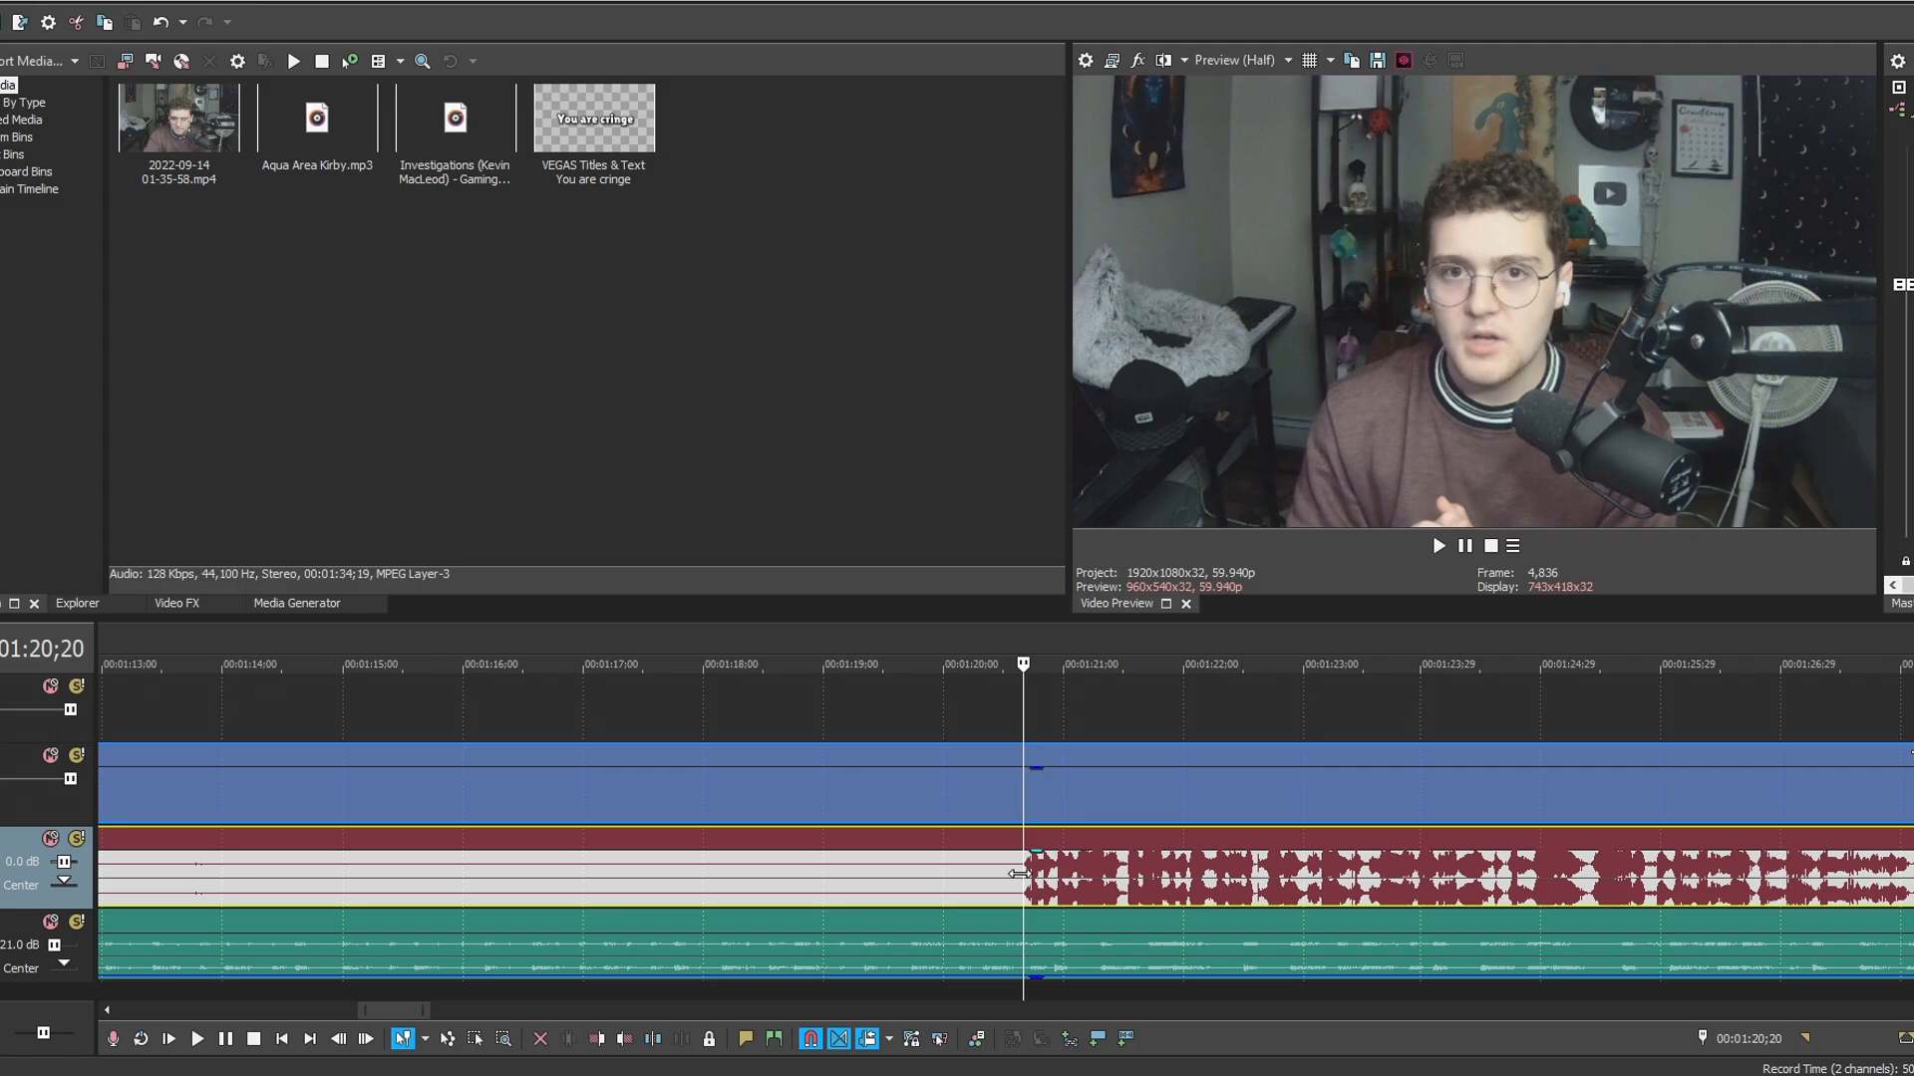
{"action": "key", "text": "alt+bracketleft"}
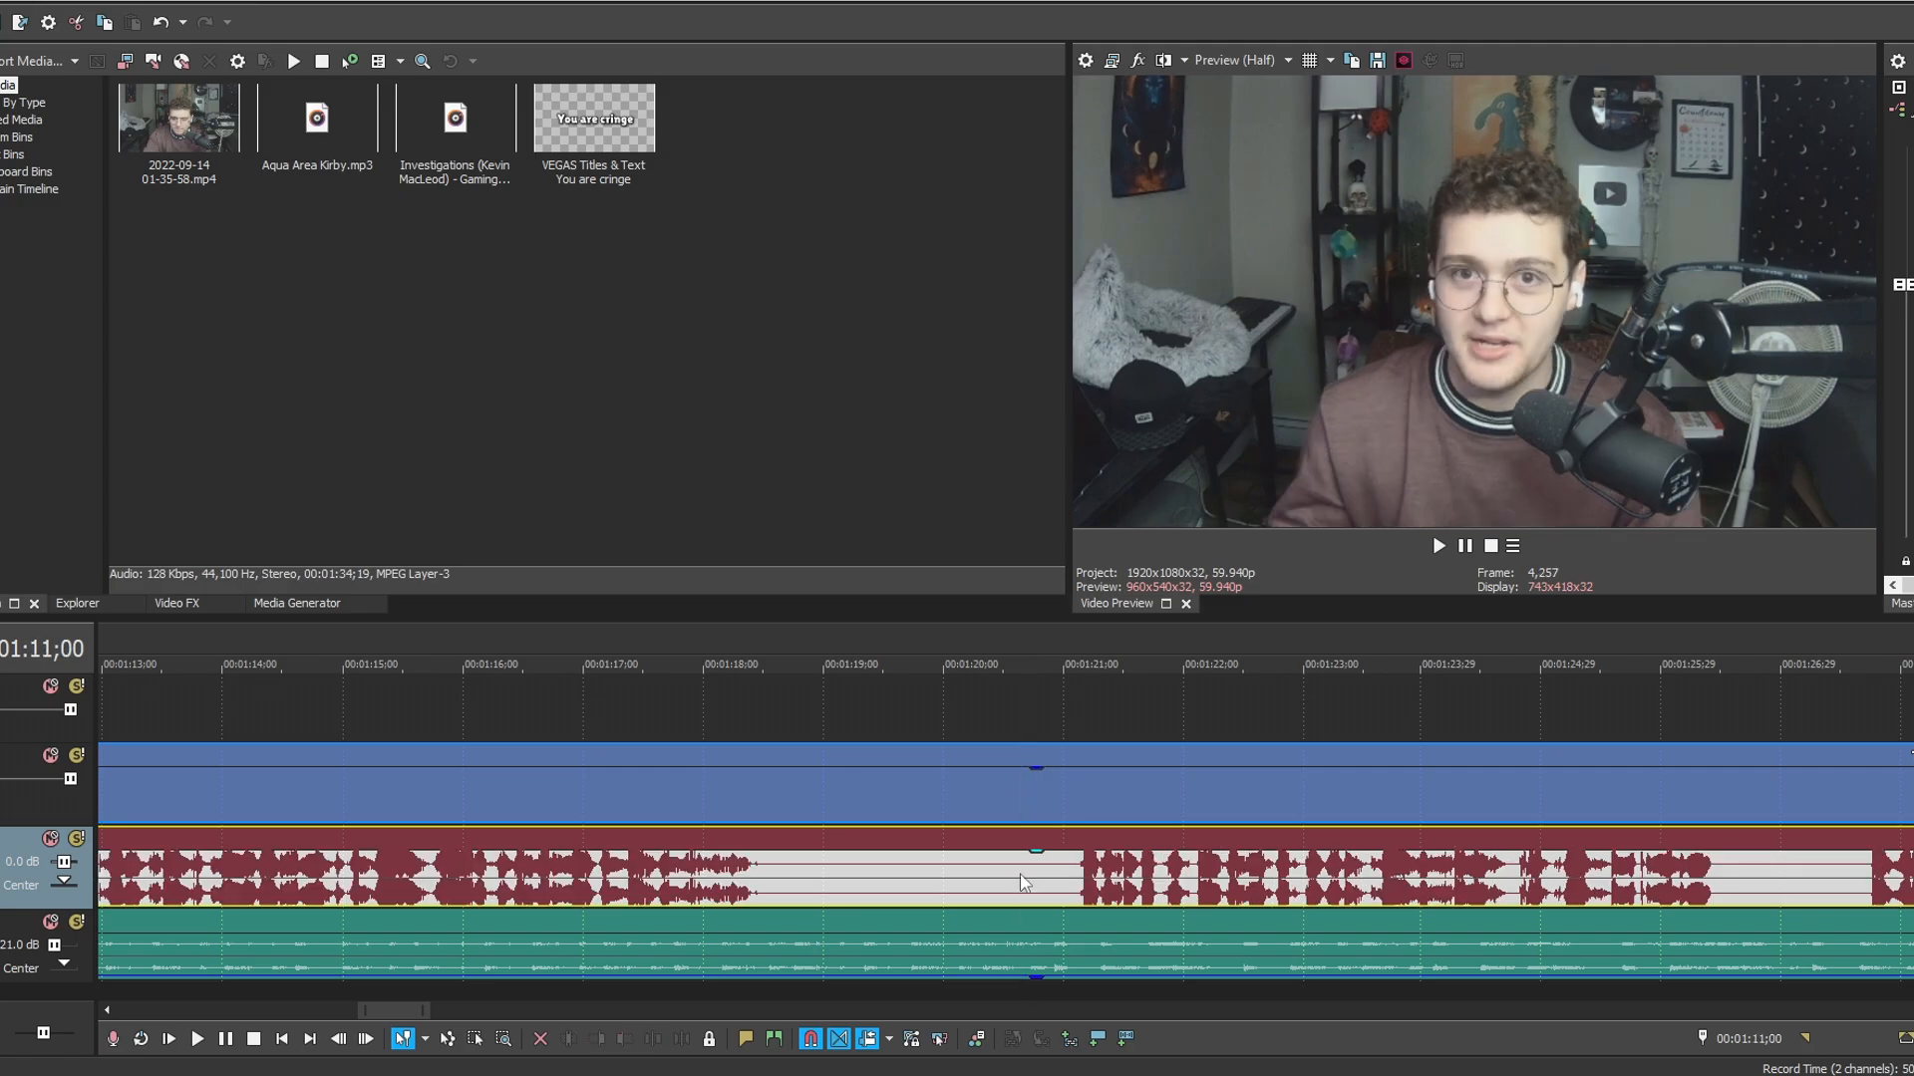
{"action": "scroll", "coordinate": [1043, 889], "scroll_direction": "down", "scroll_amount": 2}
{"action": "scroll", "coordinate": [1294, 888], "scroll_direction": "up", "scroll_amount": 1}
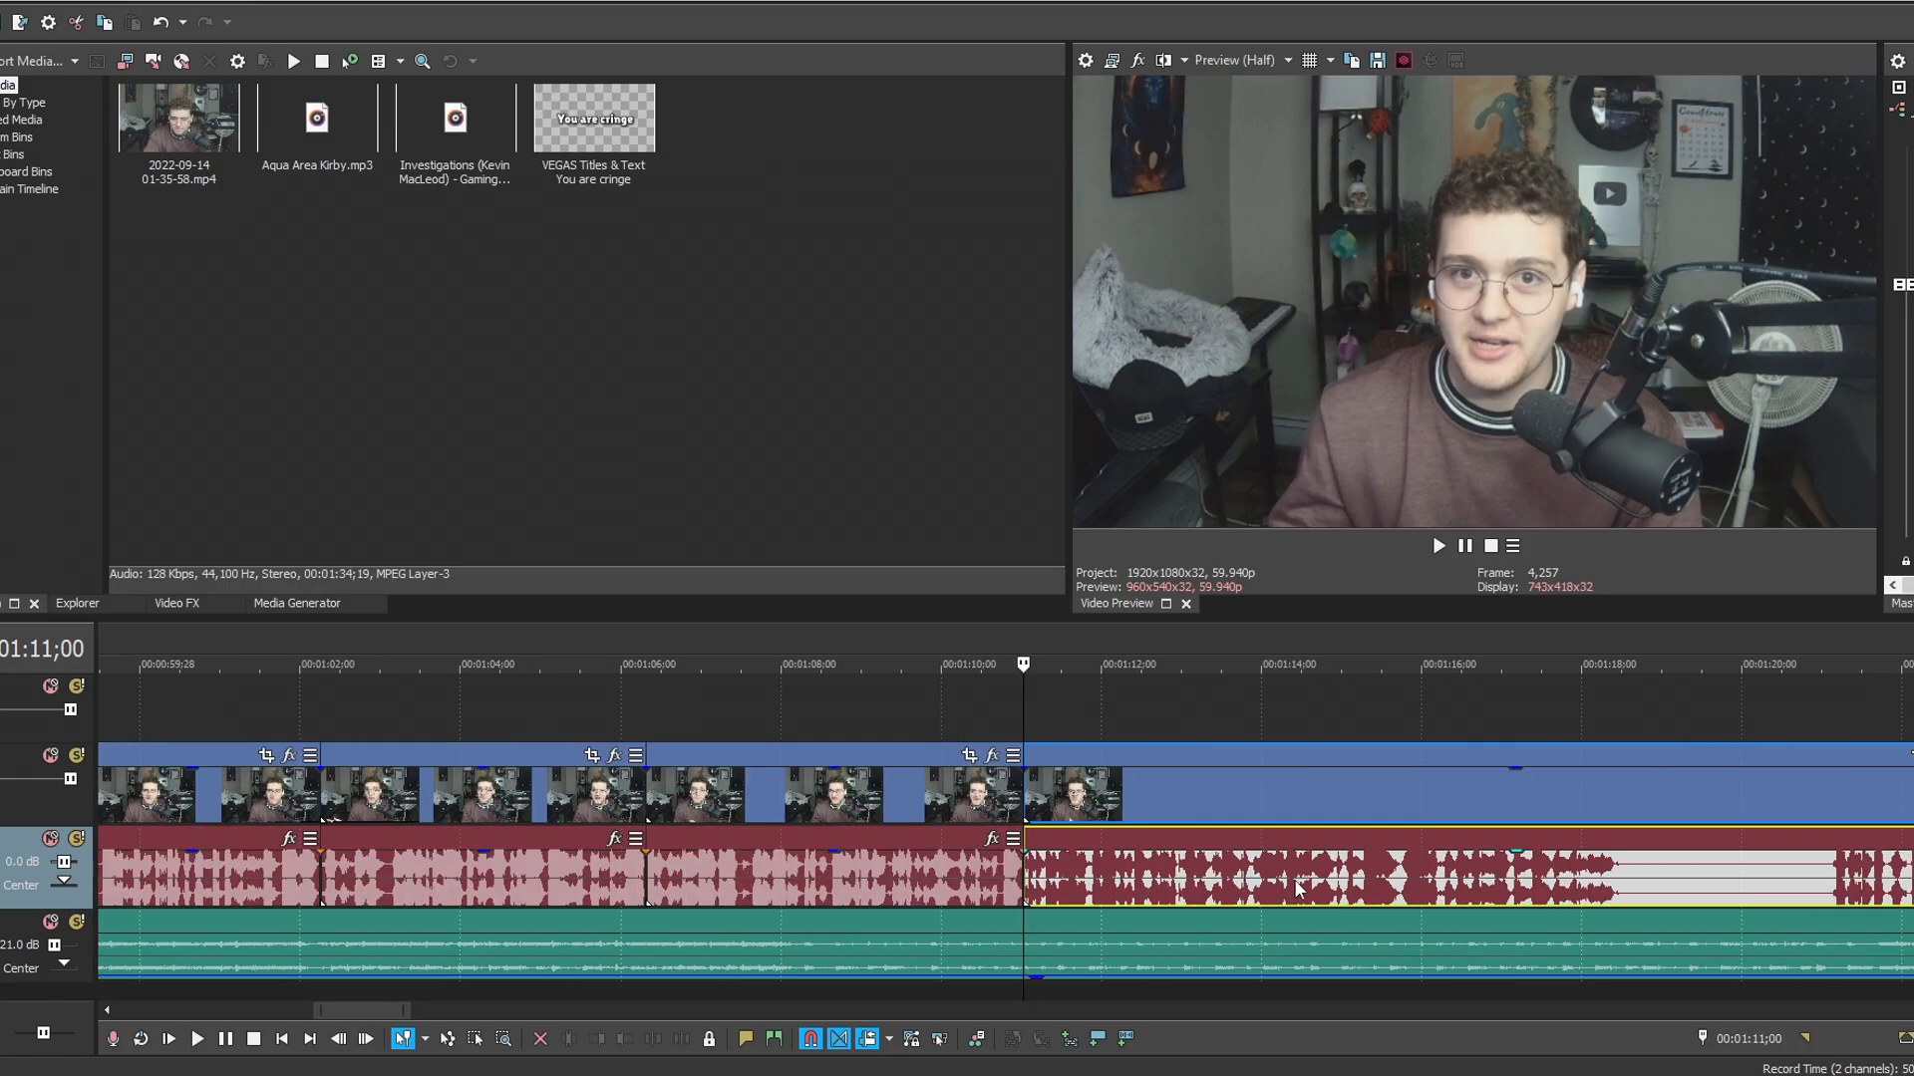
{"action": "scroll", "coordinate": [1314, 892], "scroll_direction": "down", "scroll_amount": 3}
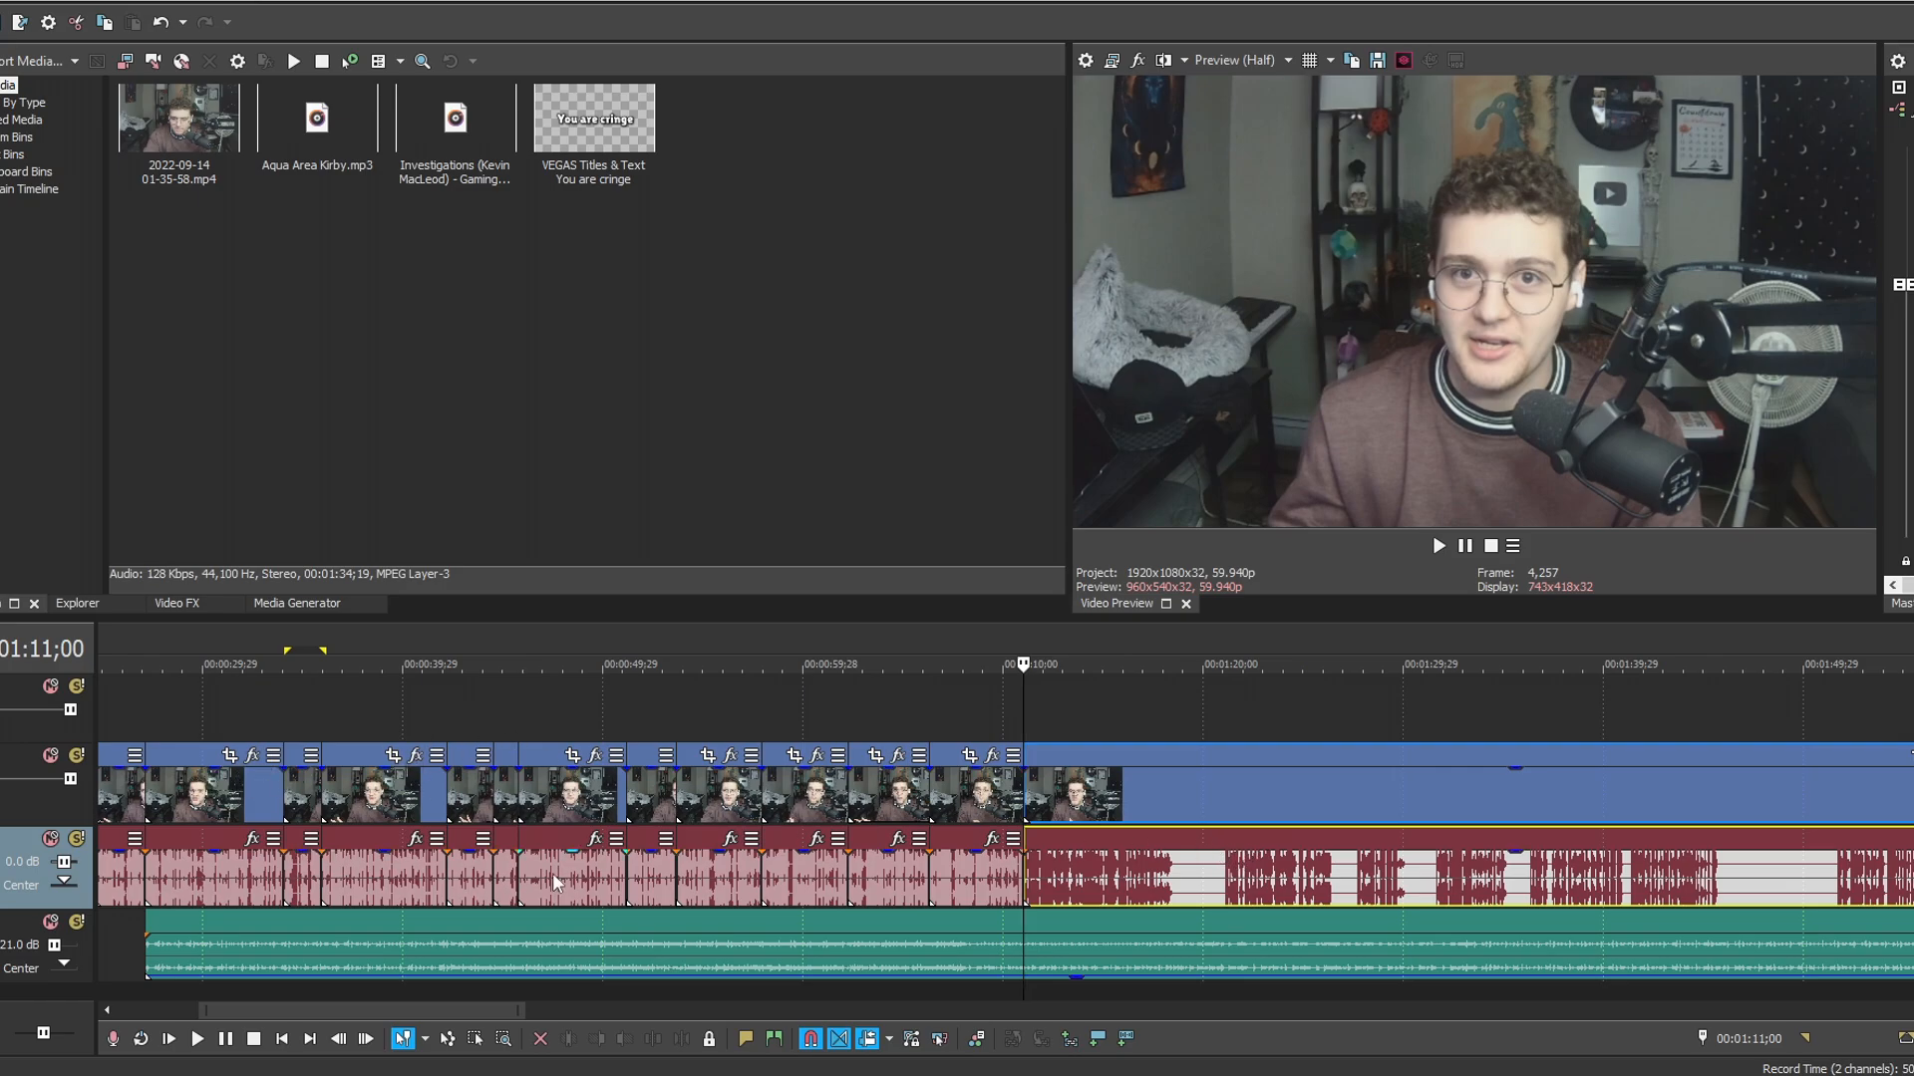
{"action": "scroll", "coordinate": [1006, 892], "scroll_direction": "down", "scroll_amount": 4}
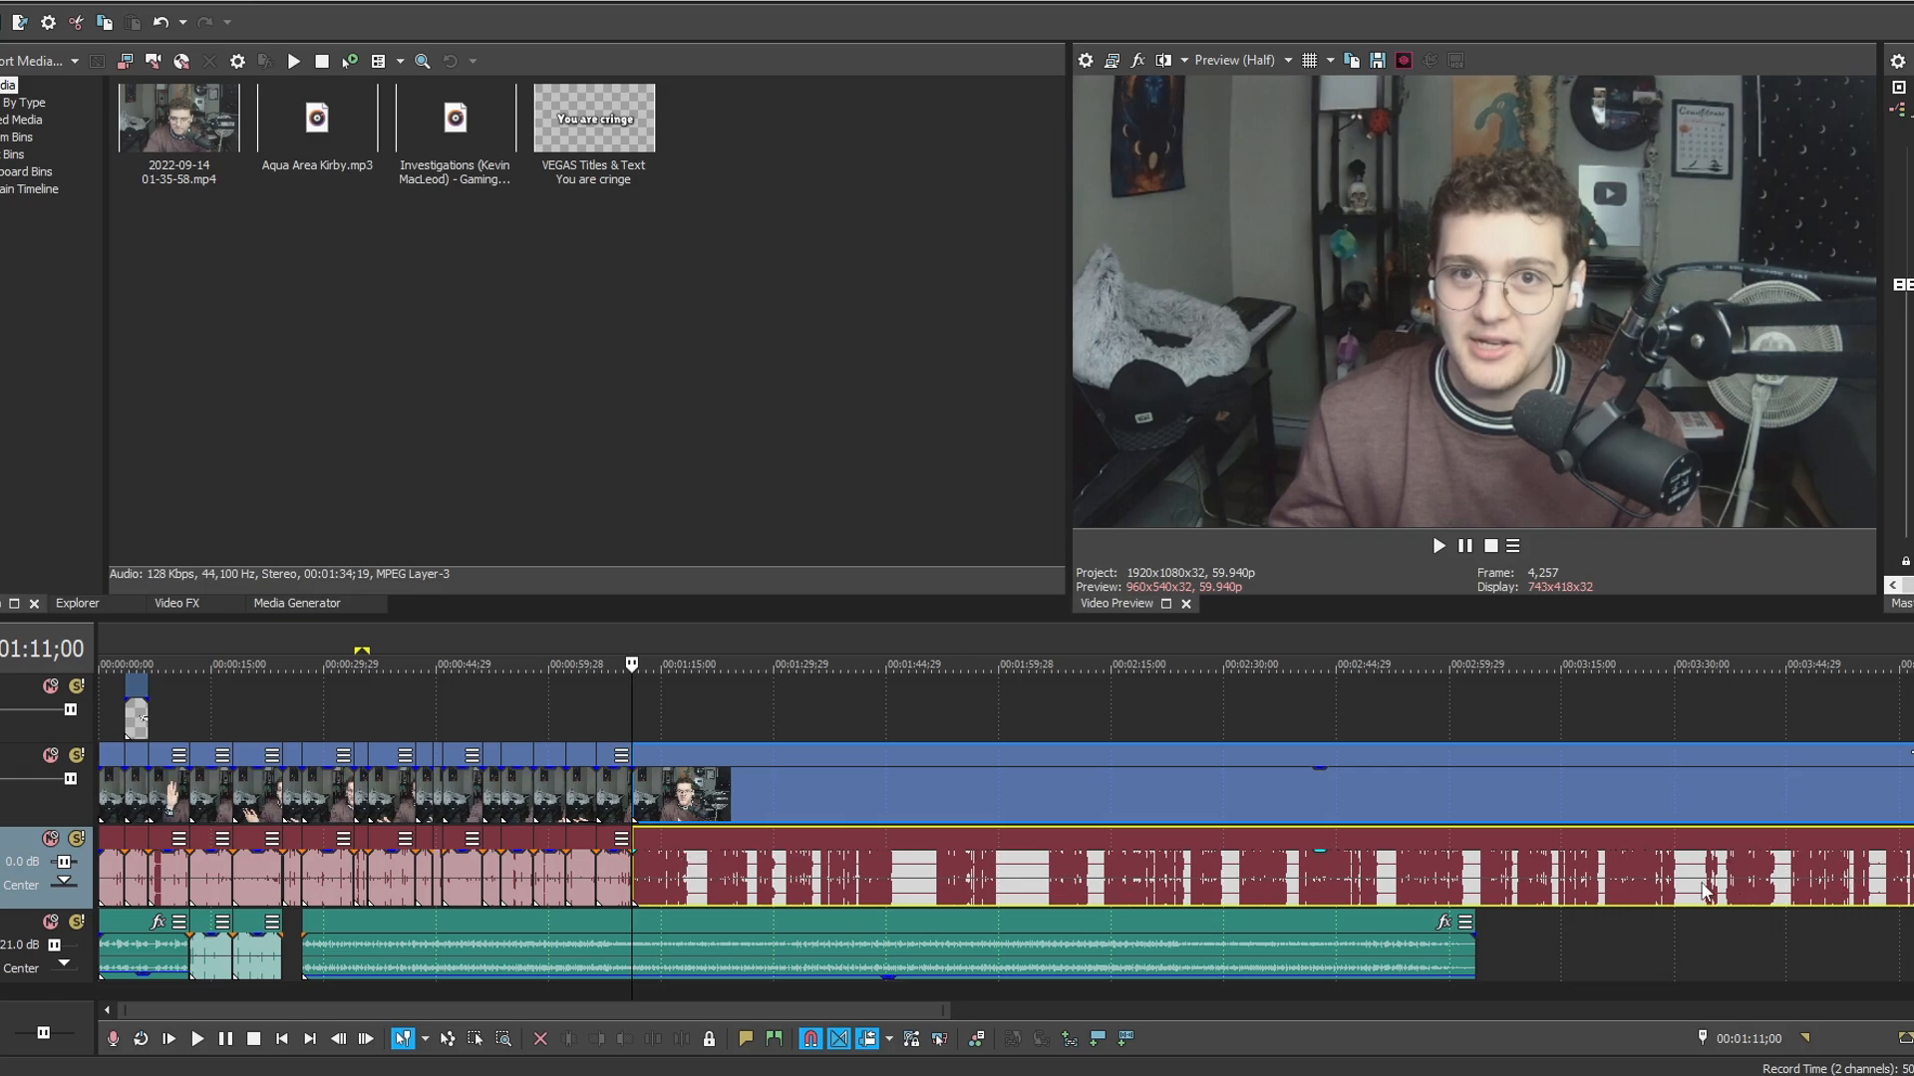
Split the talking-head clip at 00:01:18;13 and trim the silence up to the next speech at about 00:01:21;04.
{"action": "scroll", "coordinate": [1188, 895], "scroll_direction": "down", "scroll_amount": 2}
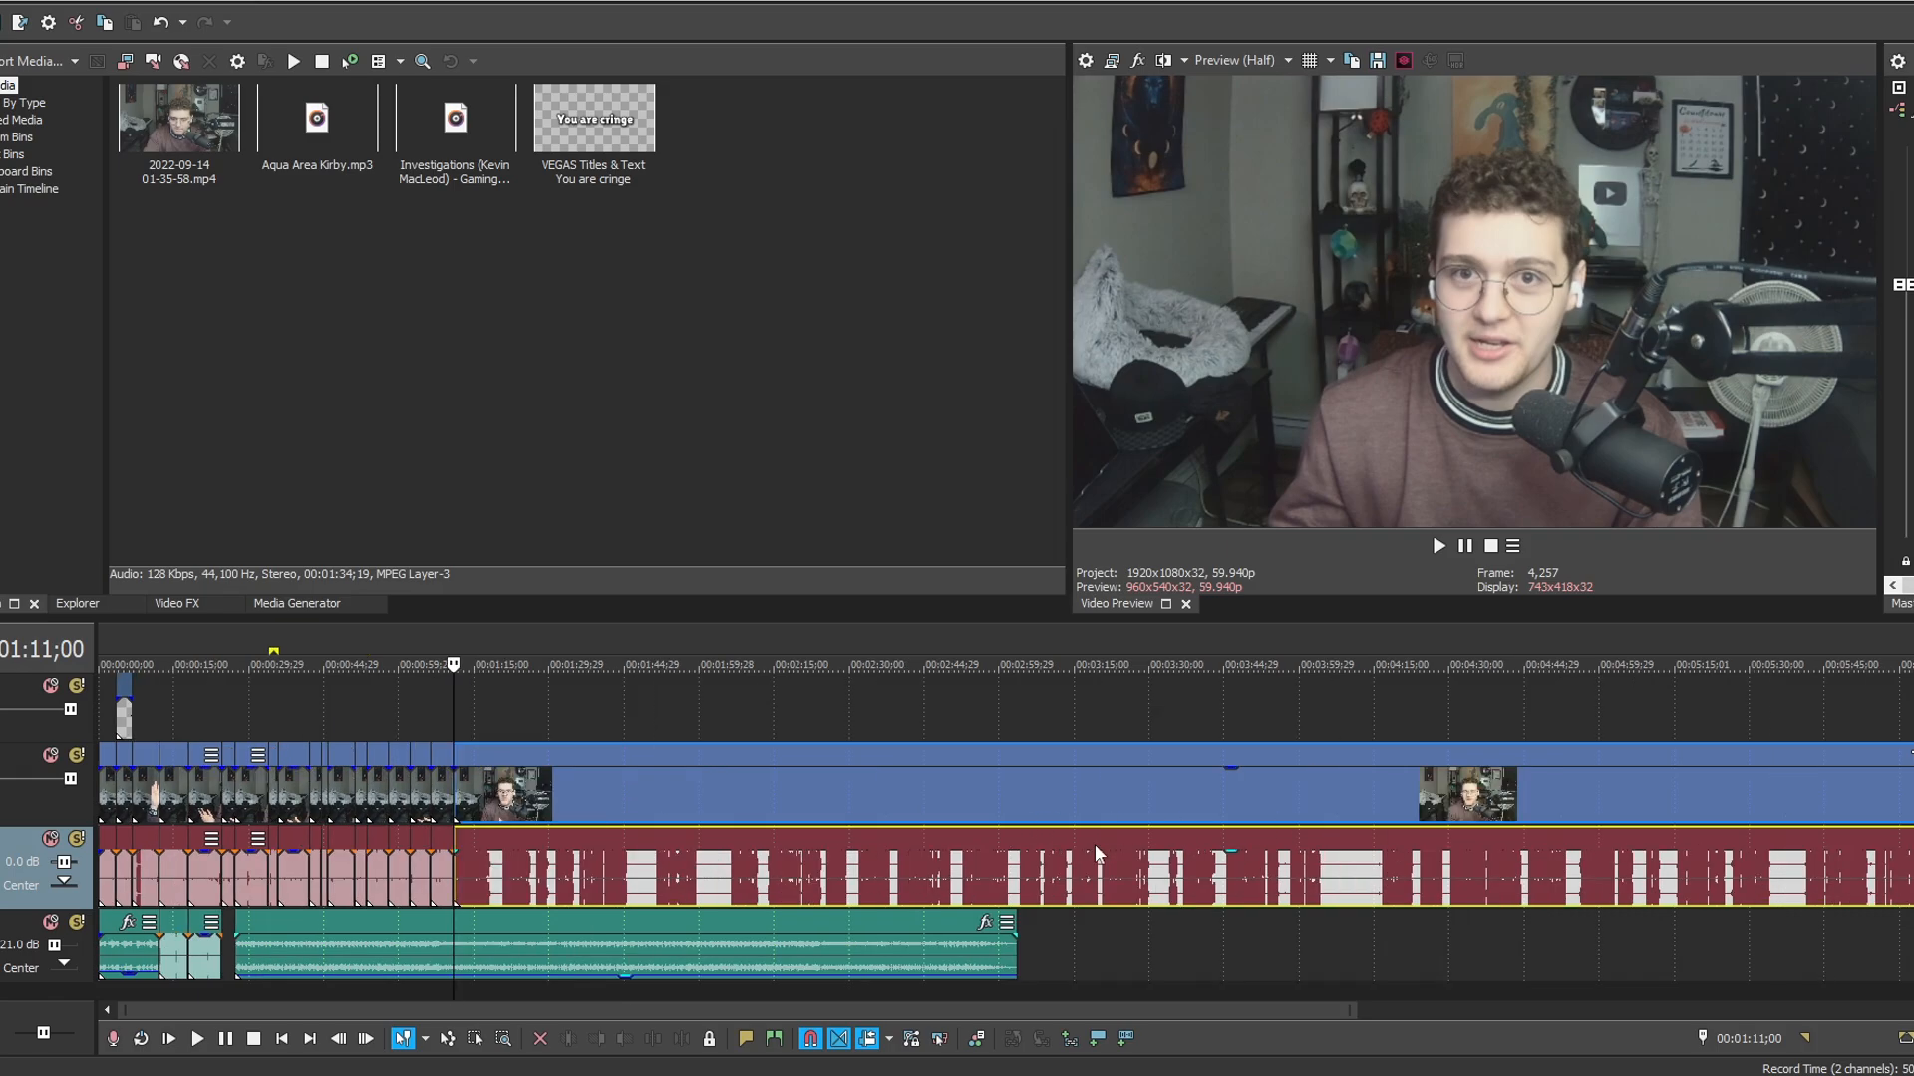
{"action": "scroll", "coordinate": [1094, 845], "scroll_direction": "up", "scroll_amount": 3}
{"action": "left_click", "coordinate": [1474, 867]}
{"action": "scroll", "coordinate": [1017, 866], "scroll_direction": "up", "scroll_amount": 3}
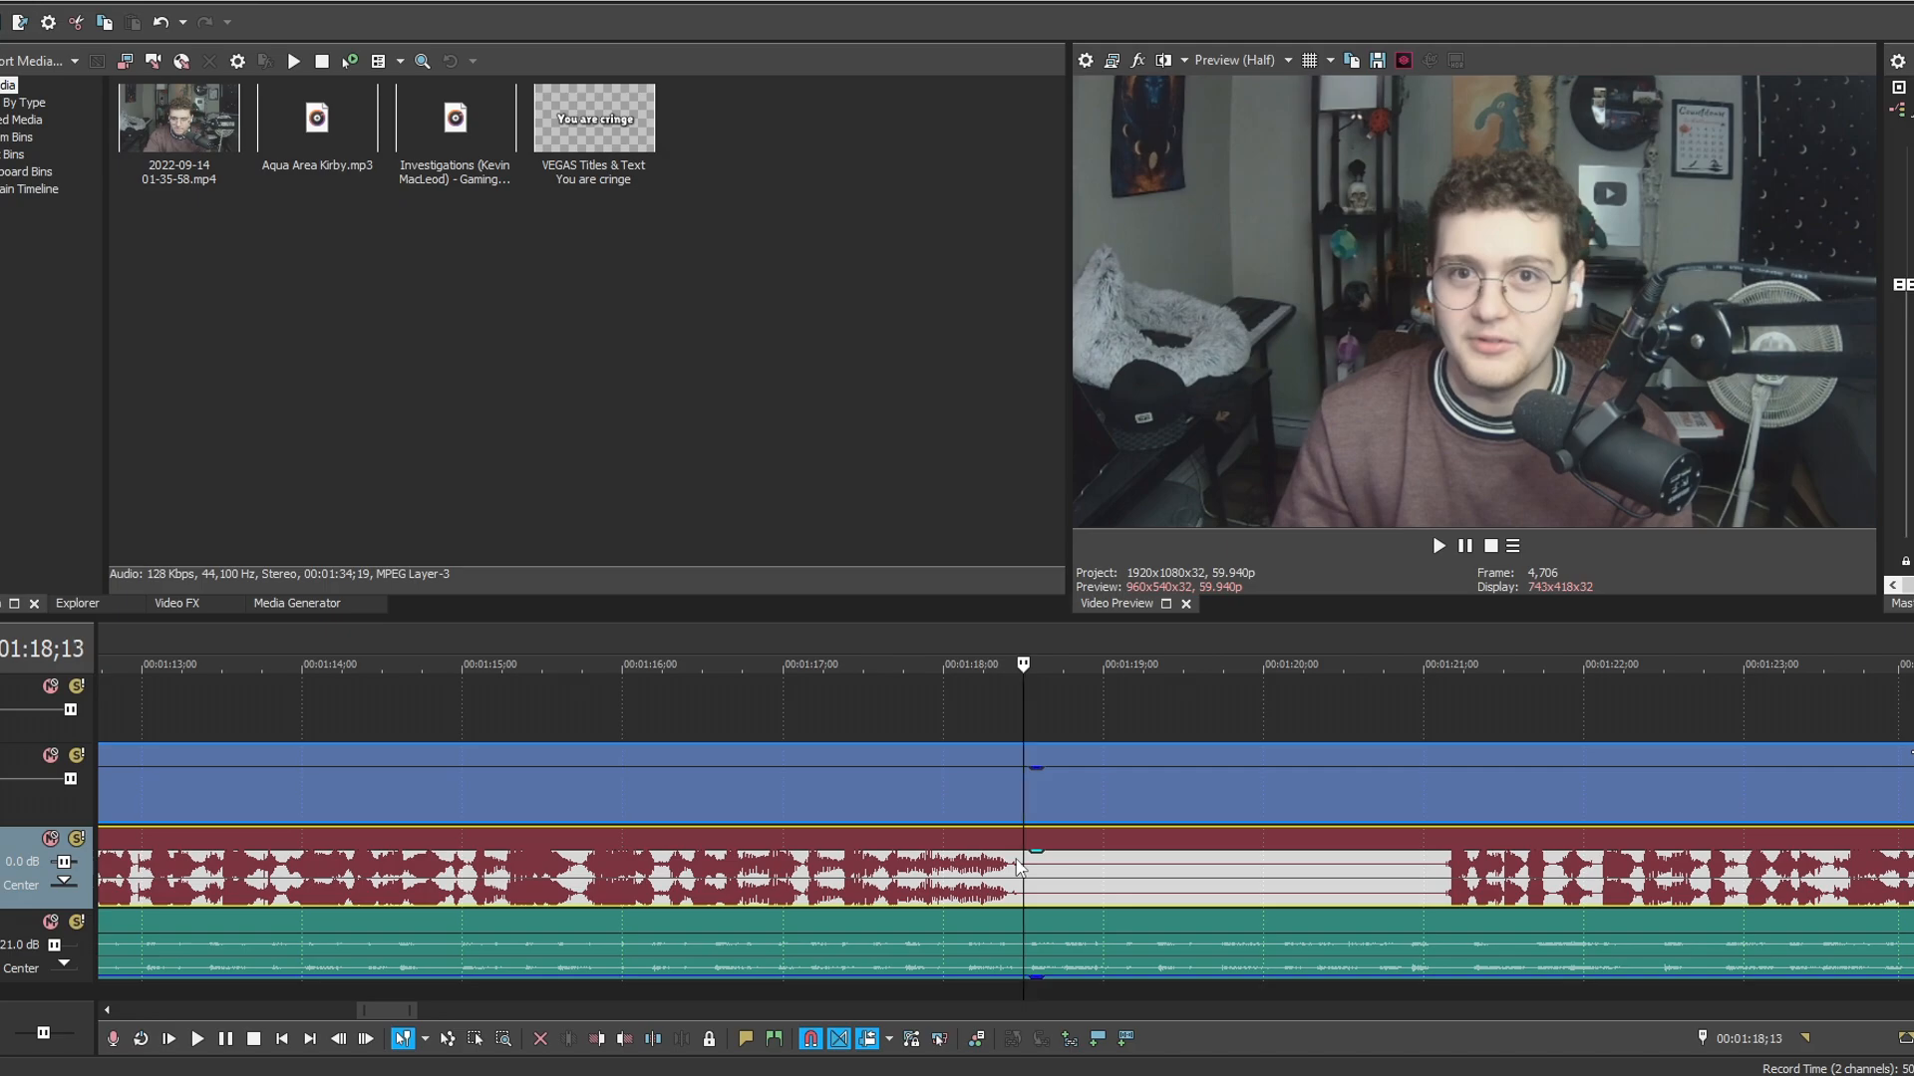
{"action": "left_click", "coordinate": [1017, 867]}
{"action": "key", "text": "s"}
{"action": "left_click", "coordinate": [1446, 883]}
{"action": "key", "text": "alt+["}
Split the talking-head clip at about 00:01:23;20 and trim the silence after the cut up to the next speech.
{"action": "scroll", "coordinate": [1398, 887], "scroll_direction": "down", "scroll_amount": 1}
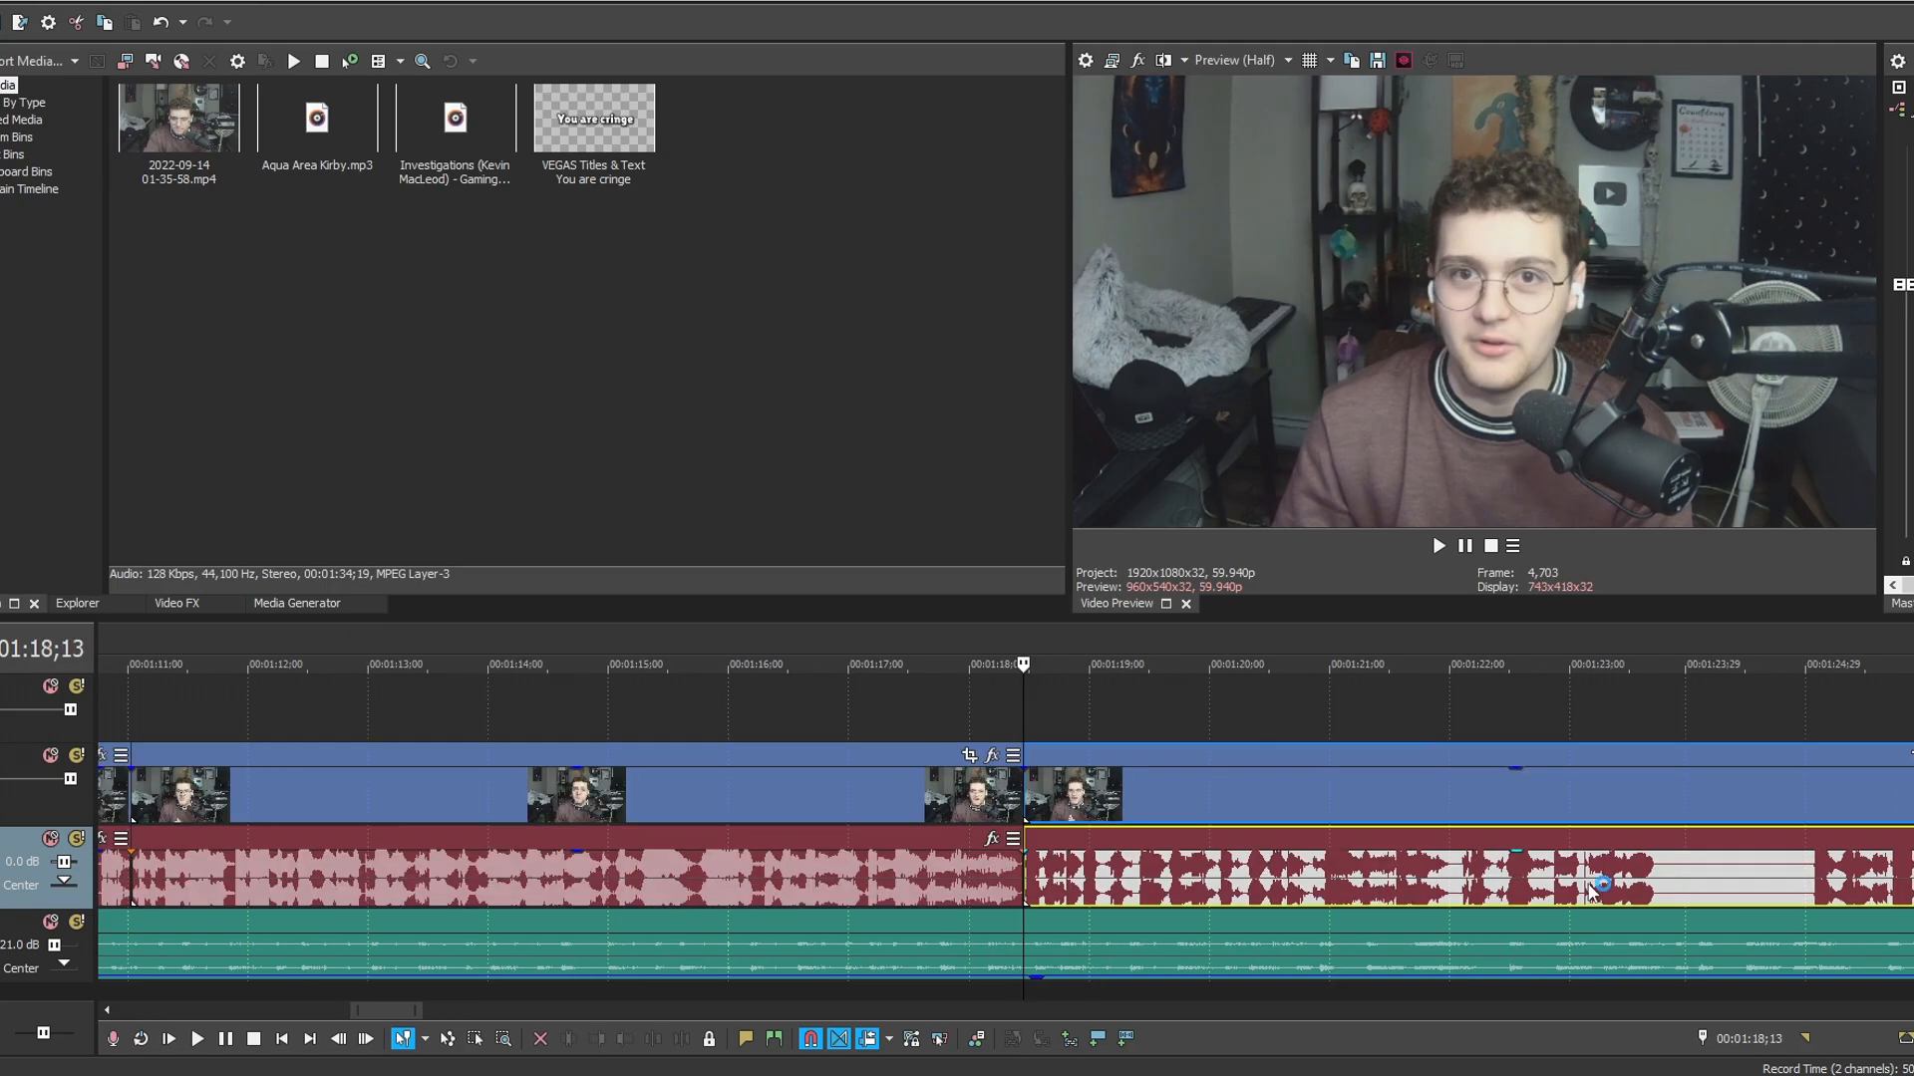
{"action": "left_click", "coordinate": [1651, 870]}
{"action": "key", "text": "s"}
{"action": "left_click", "coordinate": [1816, 872]}
{"action": "key", "text": "alt+["}
Split the talking-head clip at about 00:01:22;00 and trim the tiny pause right after the cut.
{"action": "left_click", "coordinate": [1447, 885]}
{"action": "key", "text": "s"}
{"action": "left_click_drag", "start_coordinate": [1450, 886], "coordinate": [1461, 886]}
Split the talking-head clip at 00:01:25;27 and trim the silence up to the speech at about 00:01:27;15.
{"action": "left_click", "coordinate": [1913, 882]}
{"action": "key", "text": "s"}
{"action": "scroll", "coordinate": [1217, 890], "scroll_direction": "up", "scroll_amount": 1}
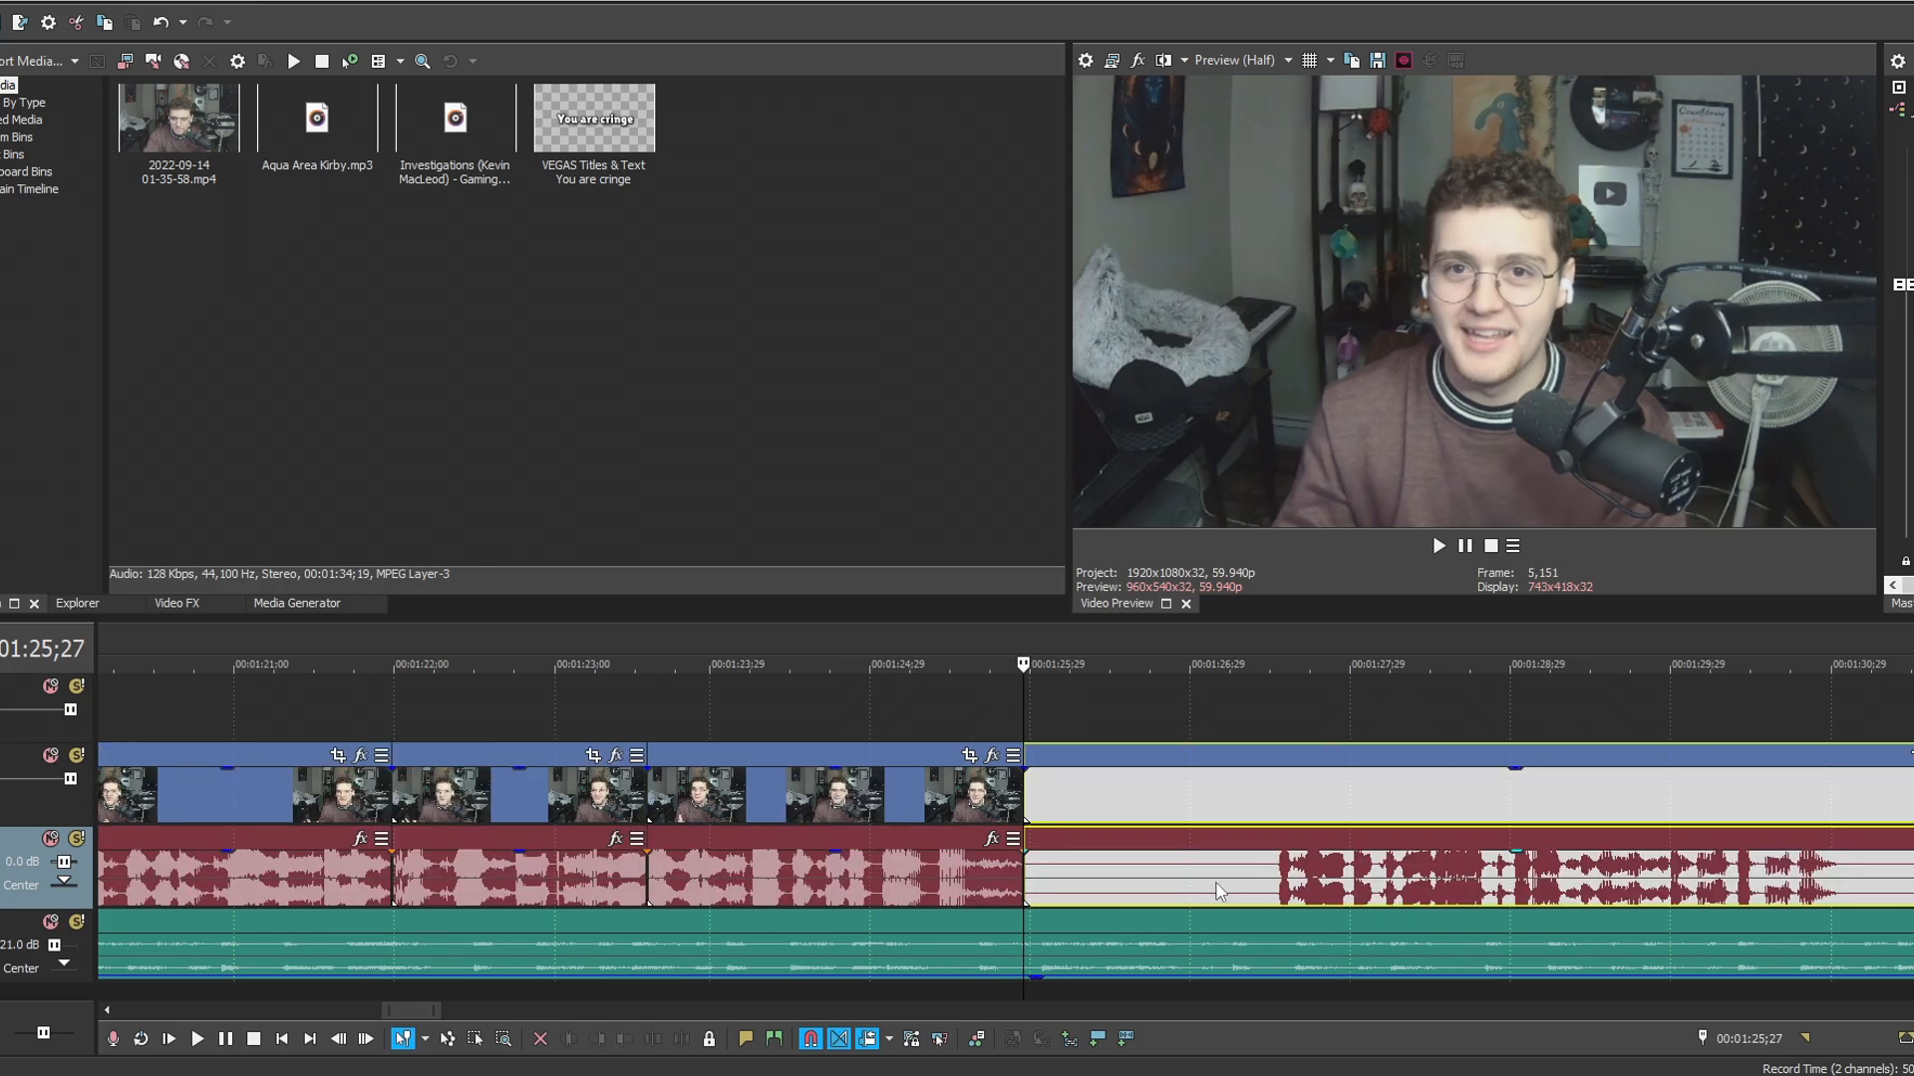
{"action": "left_click", "coordinate": [1278, 874]}
{"action": "key", "text": "alt+["}
Play the edited timeline from about 00:00:45 to review the cuts.
{"action": "scroll", "coordinate": [1268, 873], "scroll_direction": "down", "scroll_amount": 2}
{"action": "scroll", "coordinate": [1269, 877], "scroll_direction": "down", "scroll_amount": 3}
{"action": "left_click", "coordinate": [222, 643]}
{"action": "key", "text": "space"}
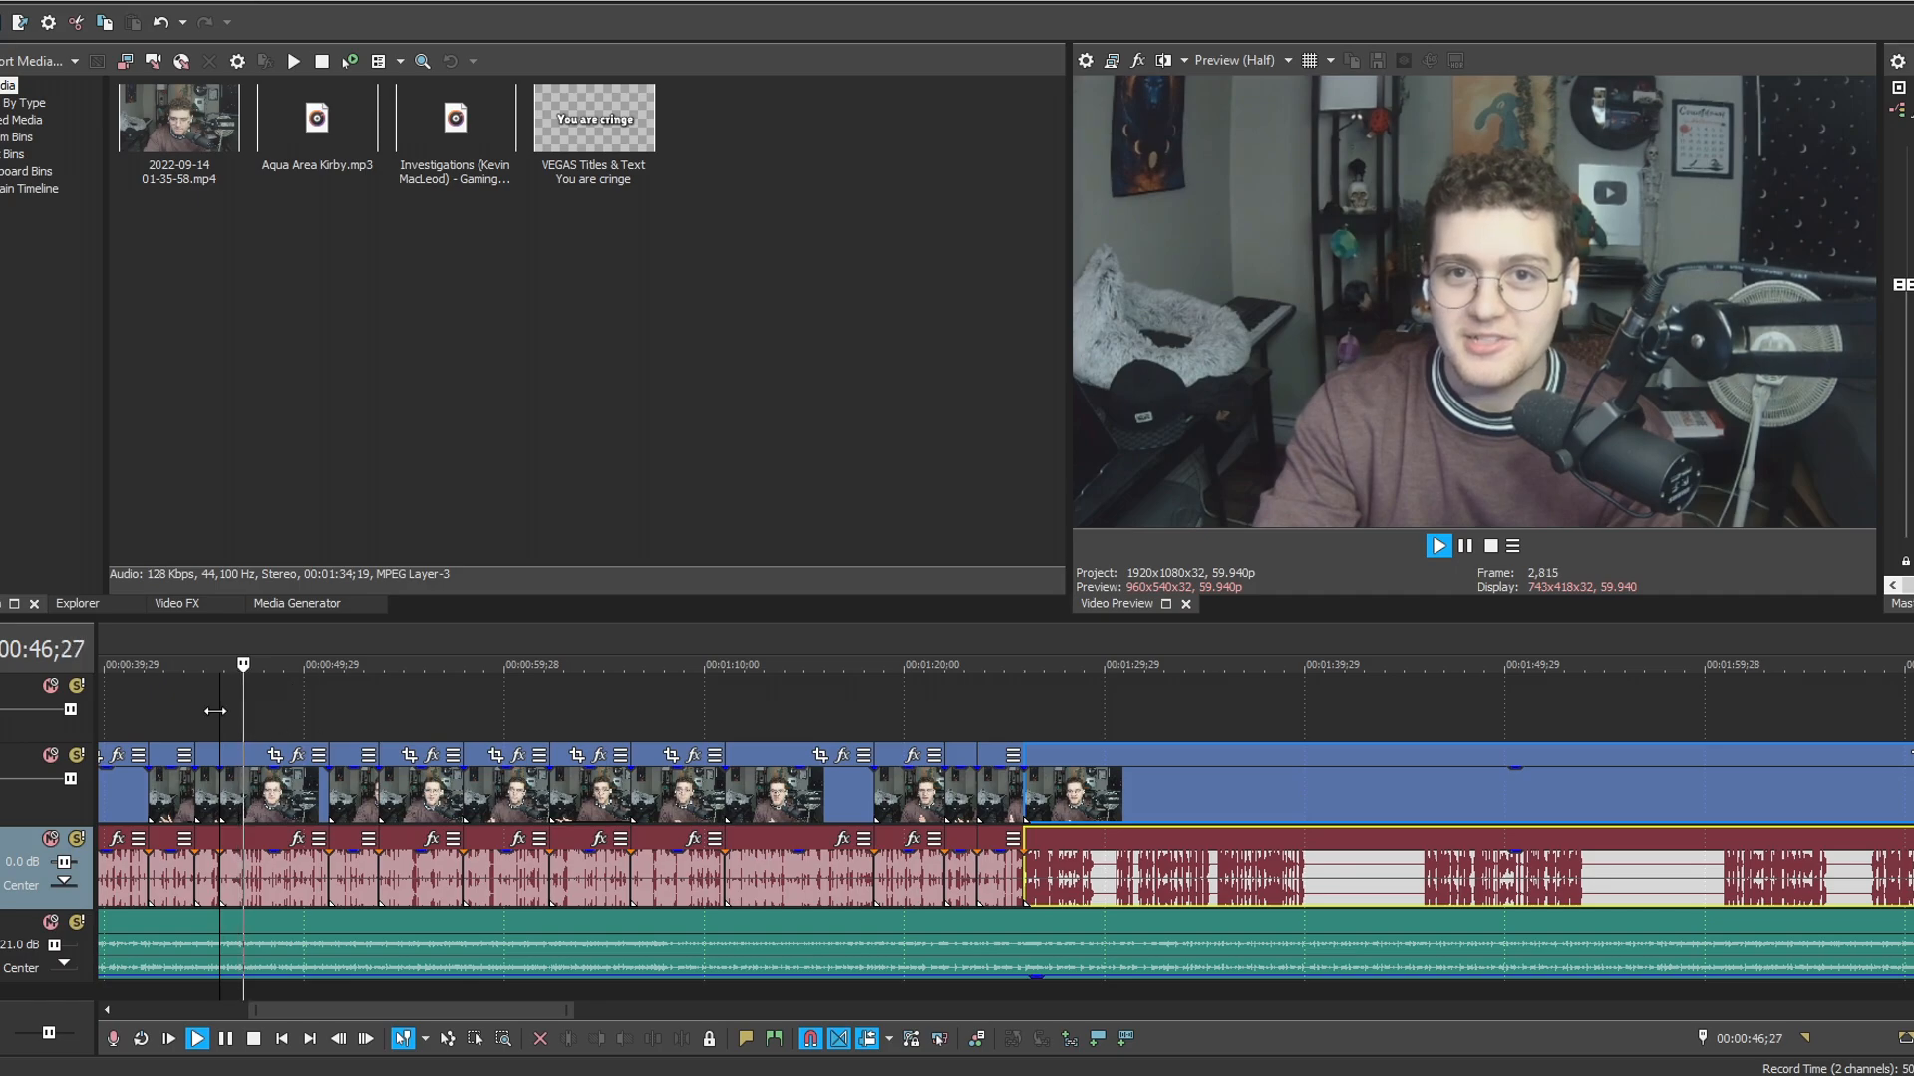
Split the talking-head clip at about 00:01:29;12 and trim the silence after the cut, rippling the gap closed.
{"action": "scroll", "coordinate": [1103, 874], "scroll_direction": "up", "scroll_amount": 2}
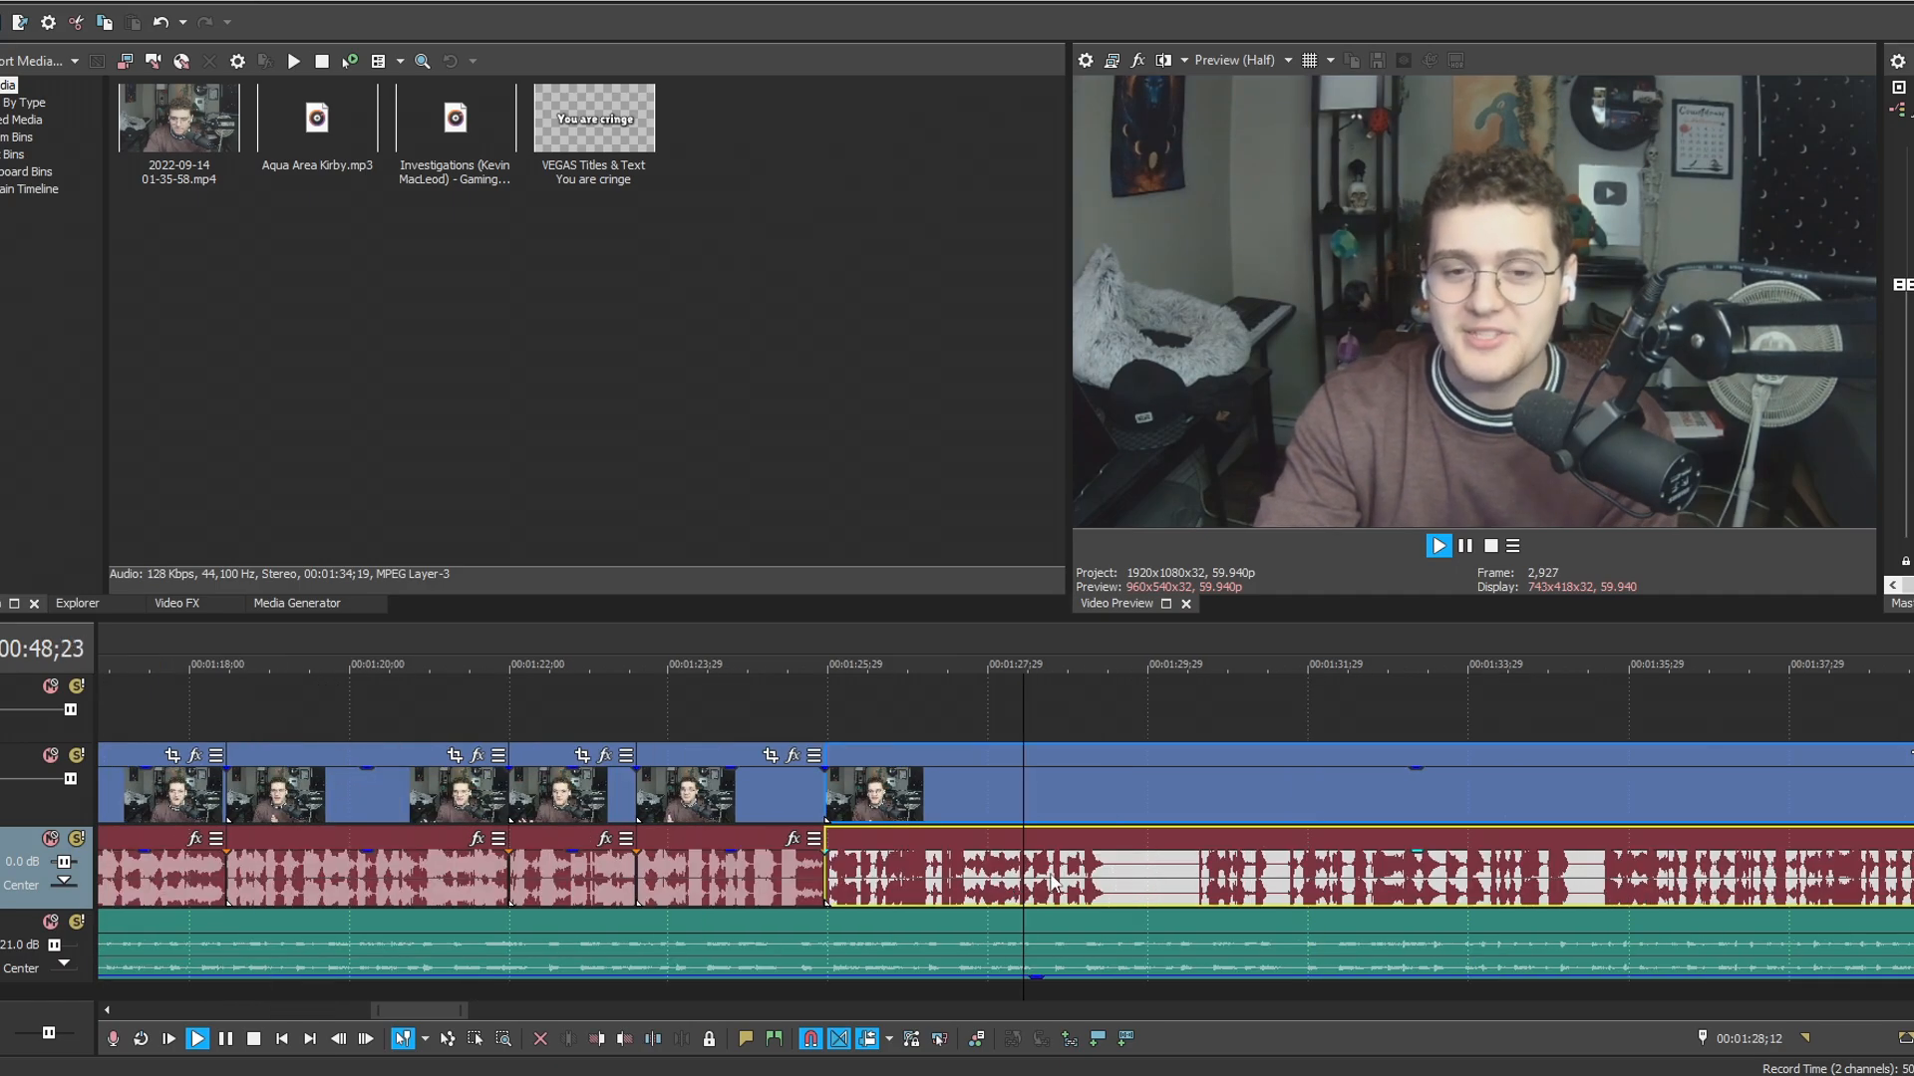
{"action": "left_click", "coordinate": [1103, 874]}
{"action": "key", "text": "s"}
{"action": "left_click", "coordinate": [1199, 874]}
{"action": "key", "text": "alt+["}
Split the talking-head clip at about 00:01:34;00 and trim the short pause up to the next speech.
{"action": "left_click", "coordinate": [1473, 875]}
{"action": "key", "text": "s"}
{"action": "left_click", "coordinate": [1509, 875]}
{"action": "key", "text": "alt+["}
Split the talking-head clip at 00:01:38;09 and trim the long silence up to the next speech.
{"action": "left_click", "coordinate": [1812, 875]}
{"action": "key", "text": "s"}
{"action": "scroll", "coordinate": [1791, 893], "scroll_direction": "up", "scroll_amount": 1}
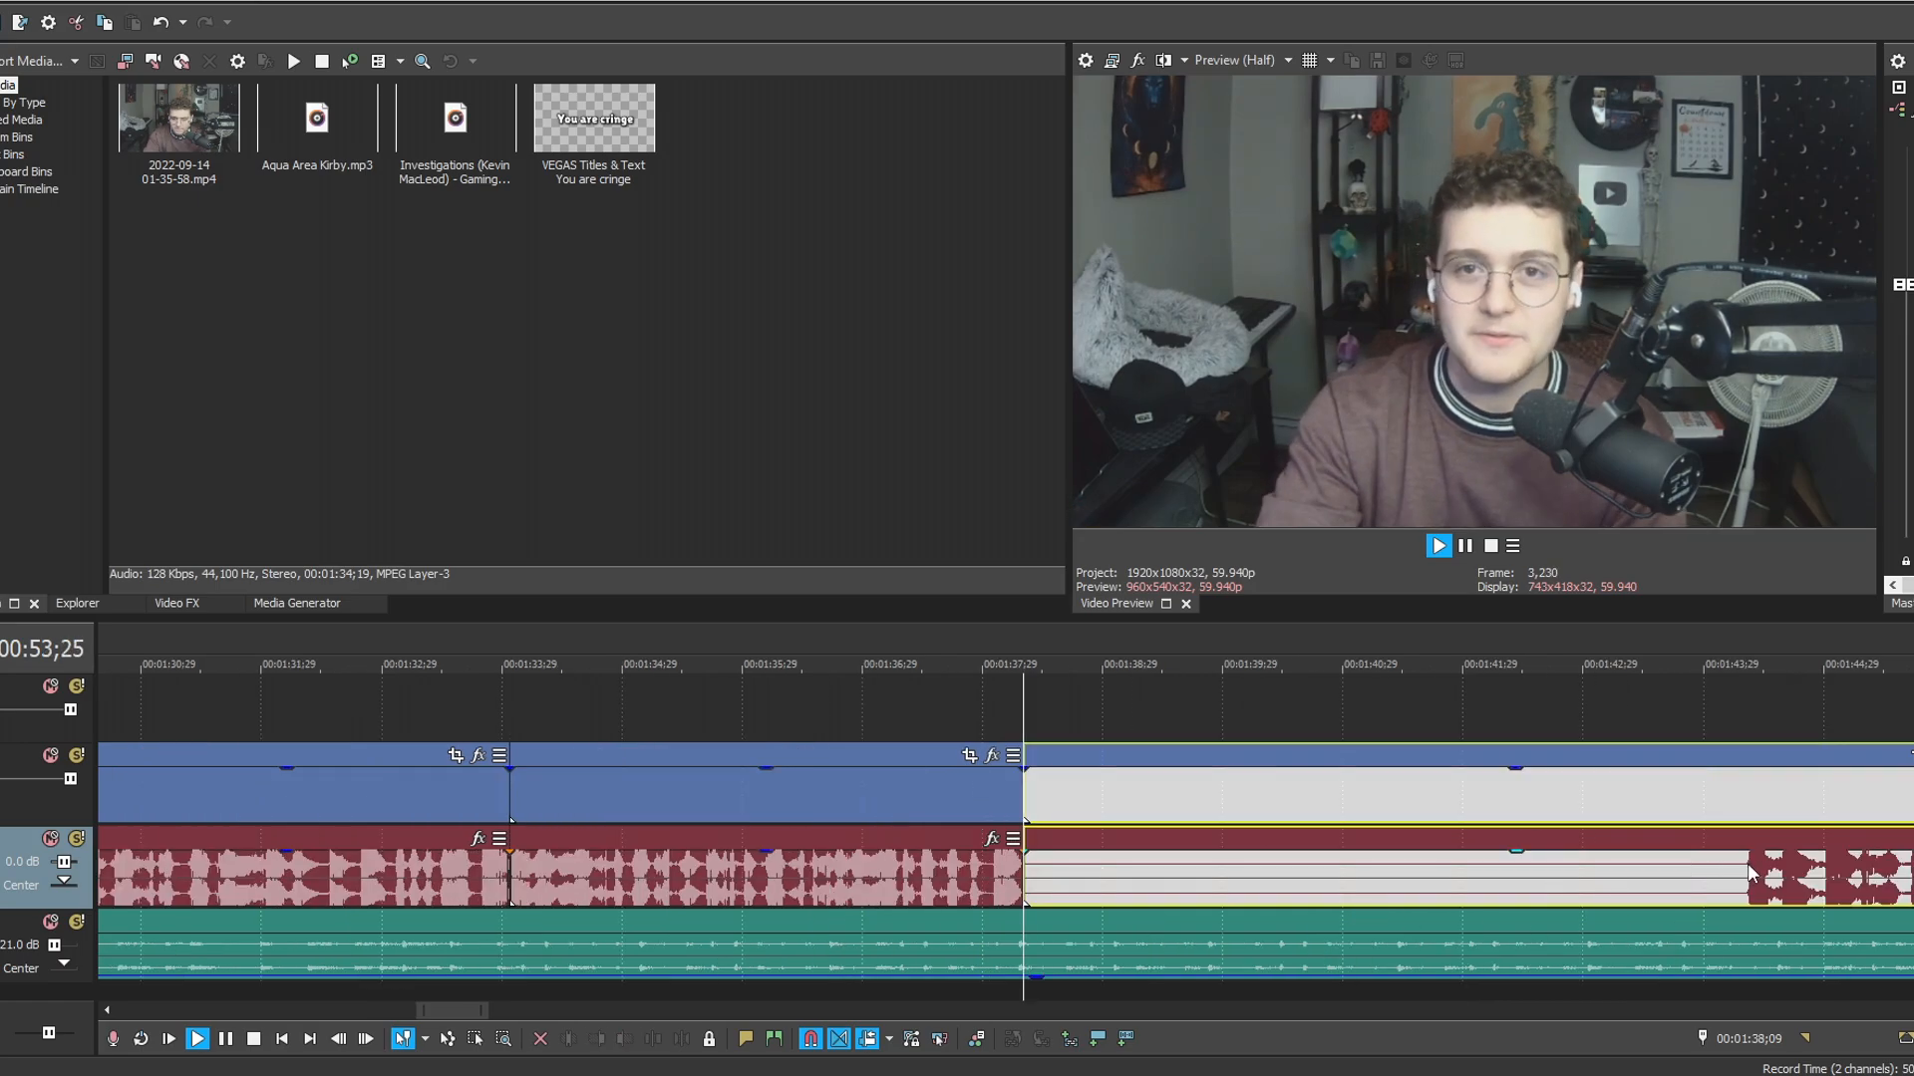
{"action": "left_click", "coordinate": [1748, 865]}
{"action": "key", "text": "alt+["}
Split the talking-head clip at 00:01:46;04 and trim the silence that follows the cut.
{"action": "scroll", "coordinate": [1623, 899], "scroll_direction": "down", "scroll_amount": 1}
{"action": "left_click", "coordinate": [1493, 877]}
{"action": "key", "text": "s"}
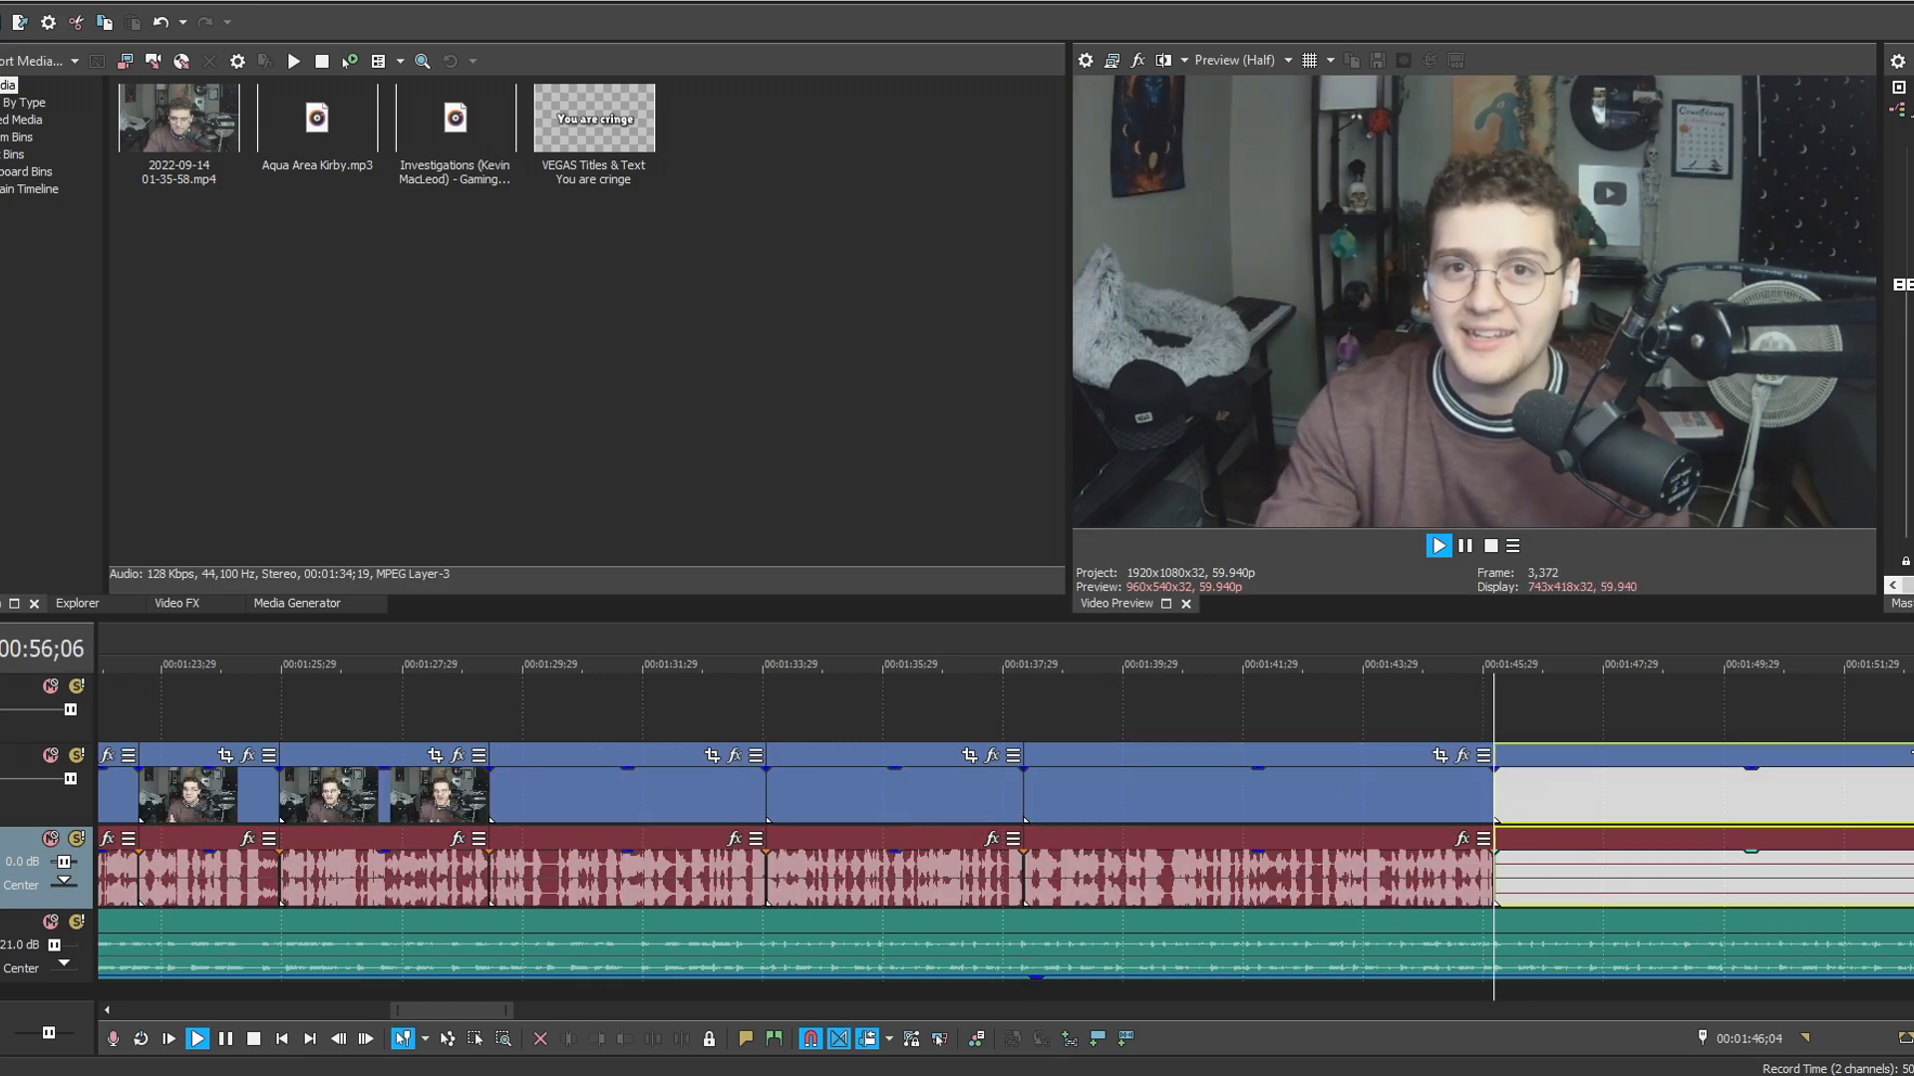
{"action": "scroll", "coordinate": [1378, 900], "scroll_direction": "up", "scroll_amount": 1}
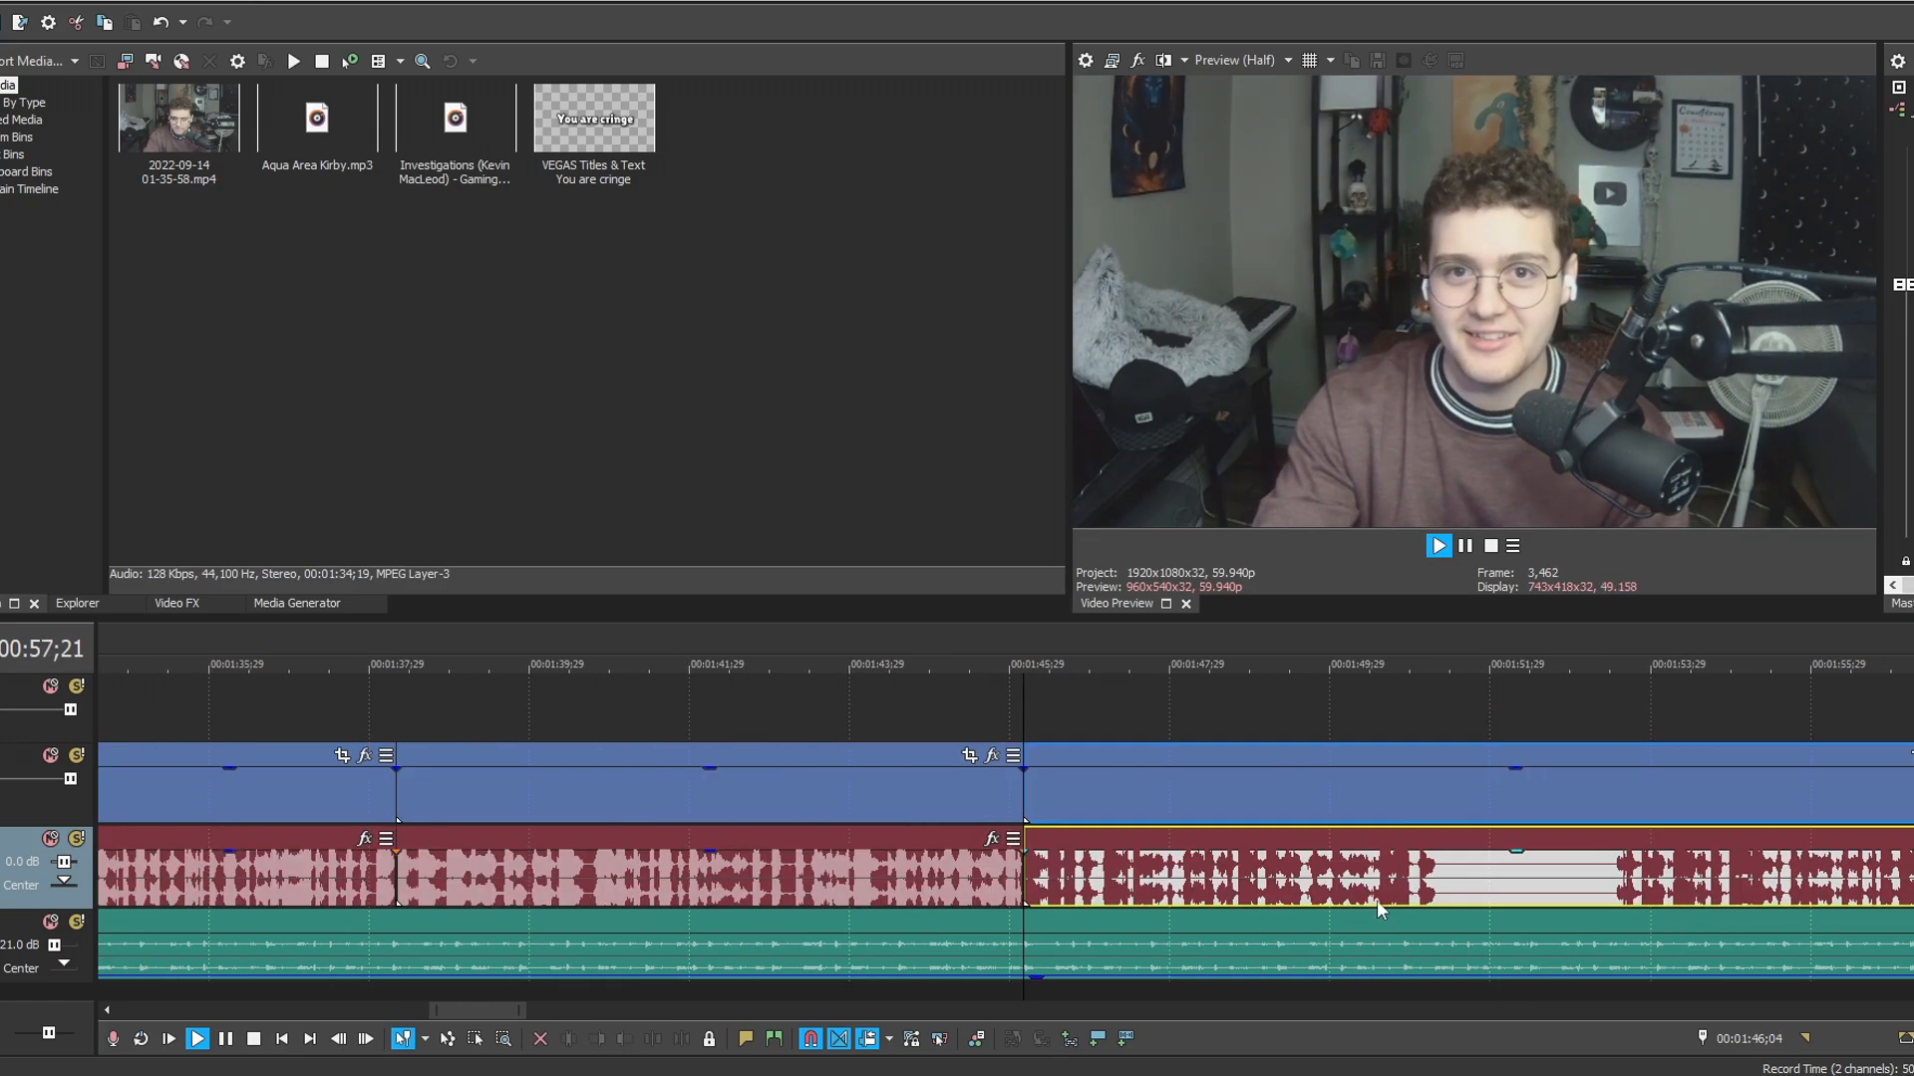
Split the talking-head clip at 00:01:51;08 and trim the silence after the cut up to the next speech.
{"action": "left_click", "coordinate": [1436, 865]}
{"action": "key", "text": "s"}
{"action": "left_click", "coordinate": [1616, 865]}
{"action": "key", "text": "alt+["}
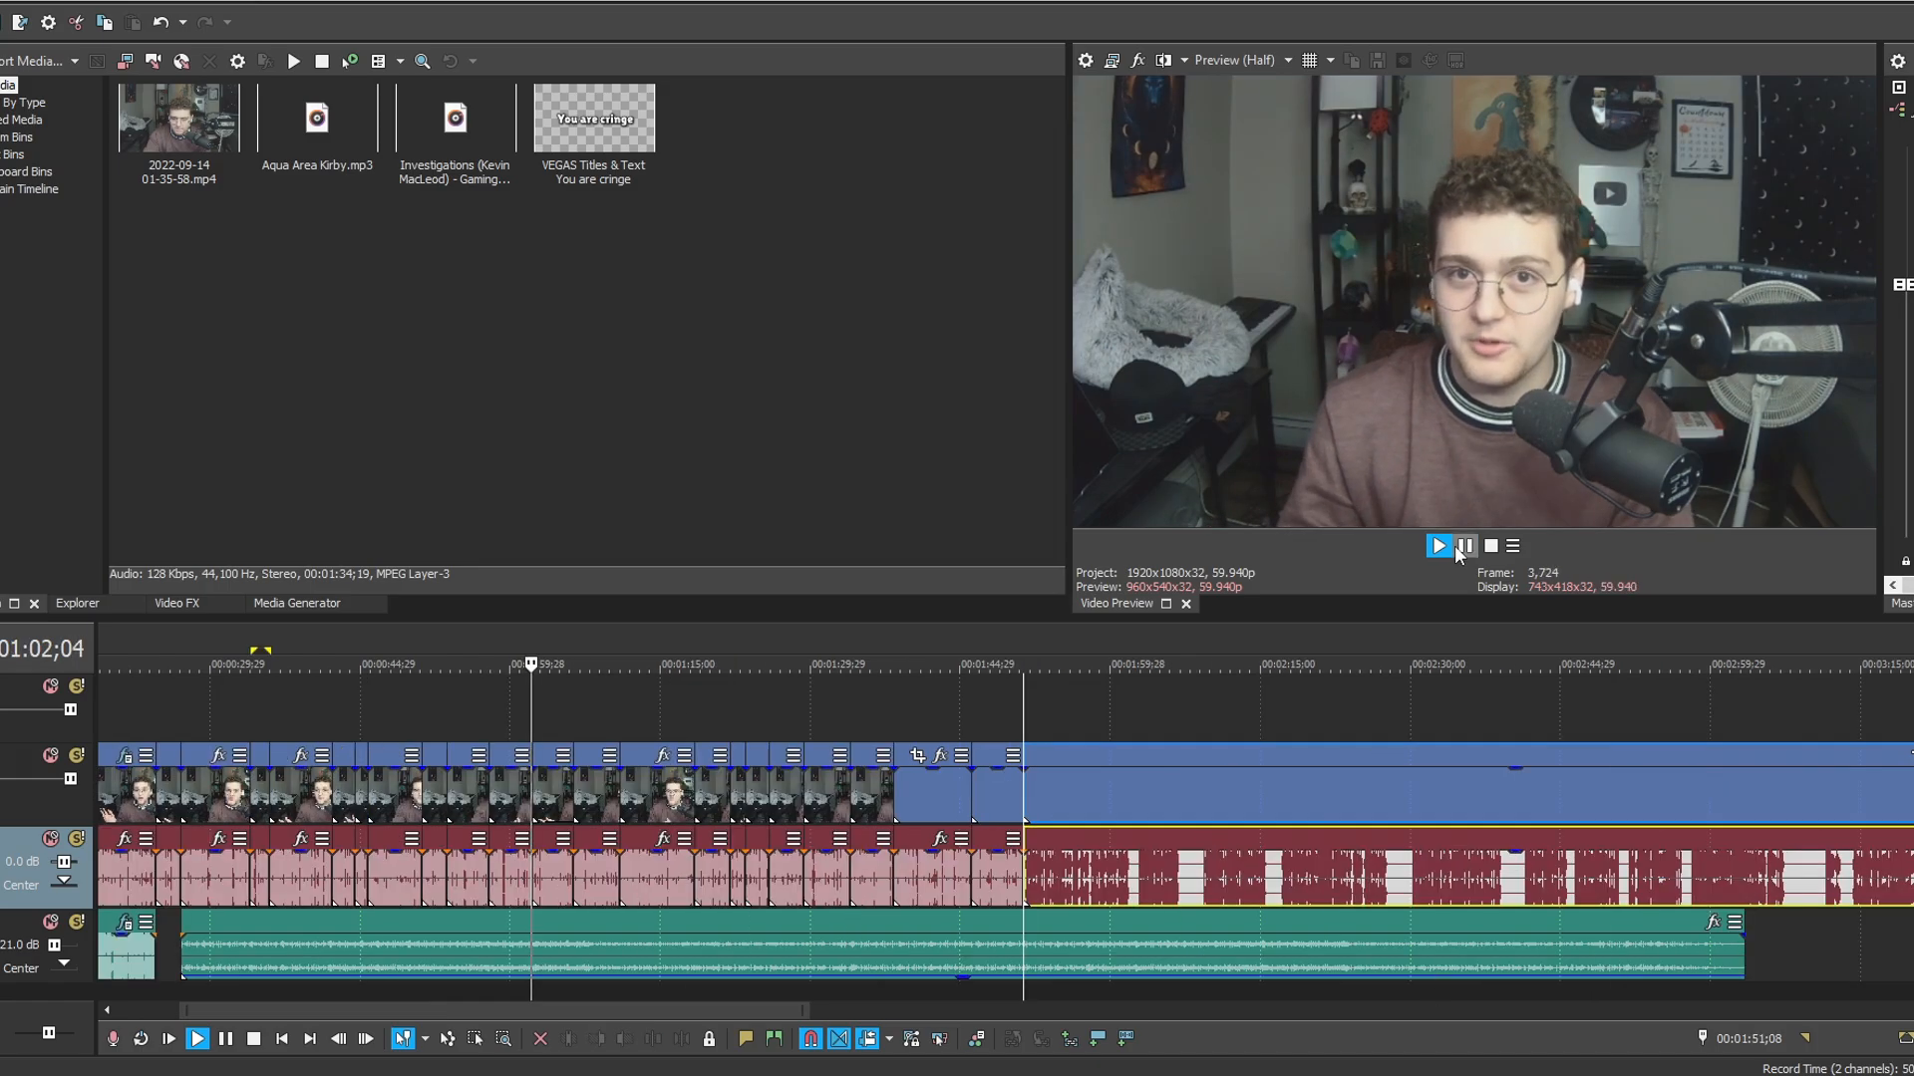
Stop playback and delete the talking-head clip spanning 00:00:57;26 to 00:01:02;07 with Auto Ripple on.
{"action": "left_click", "coordinate": [1461, 548]}
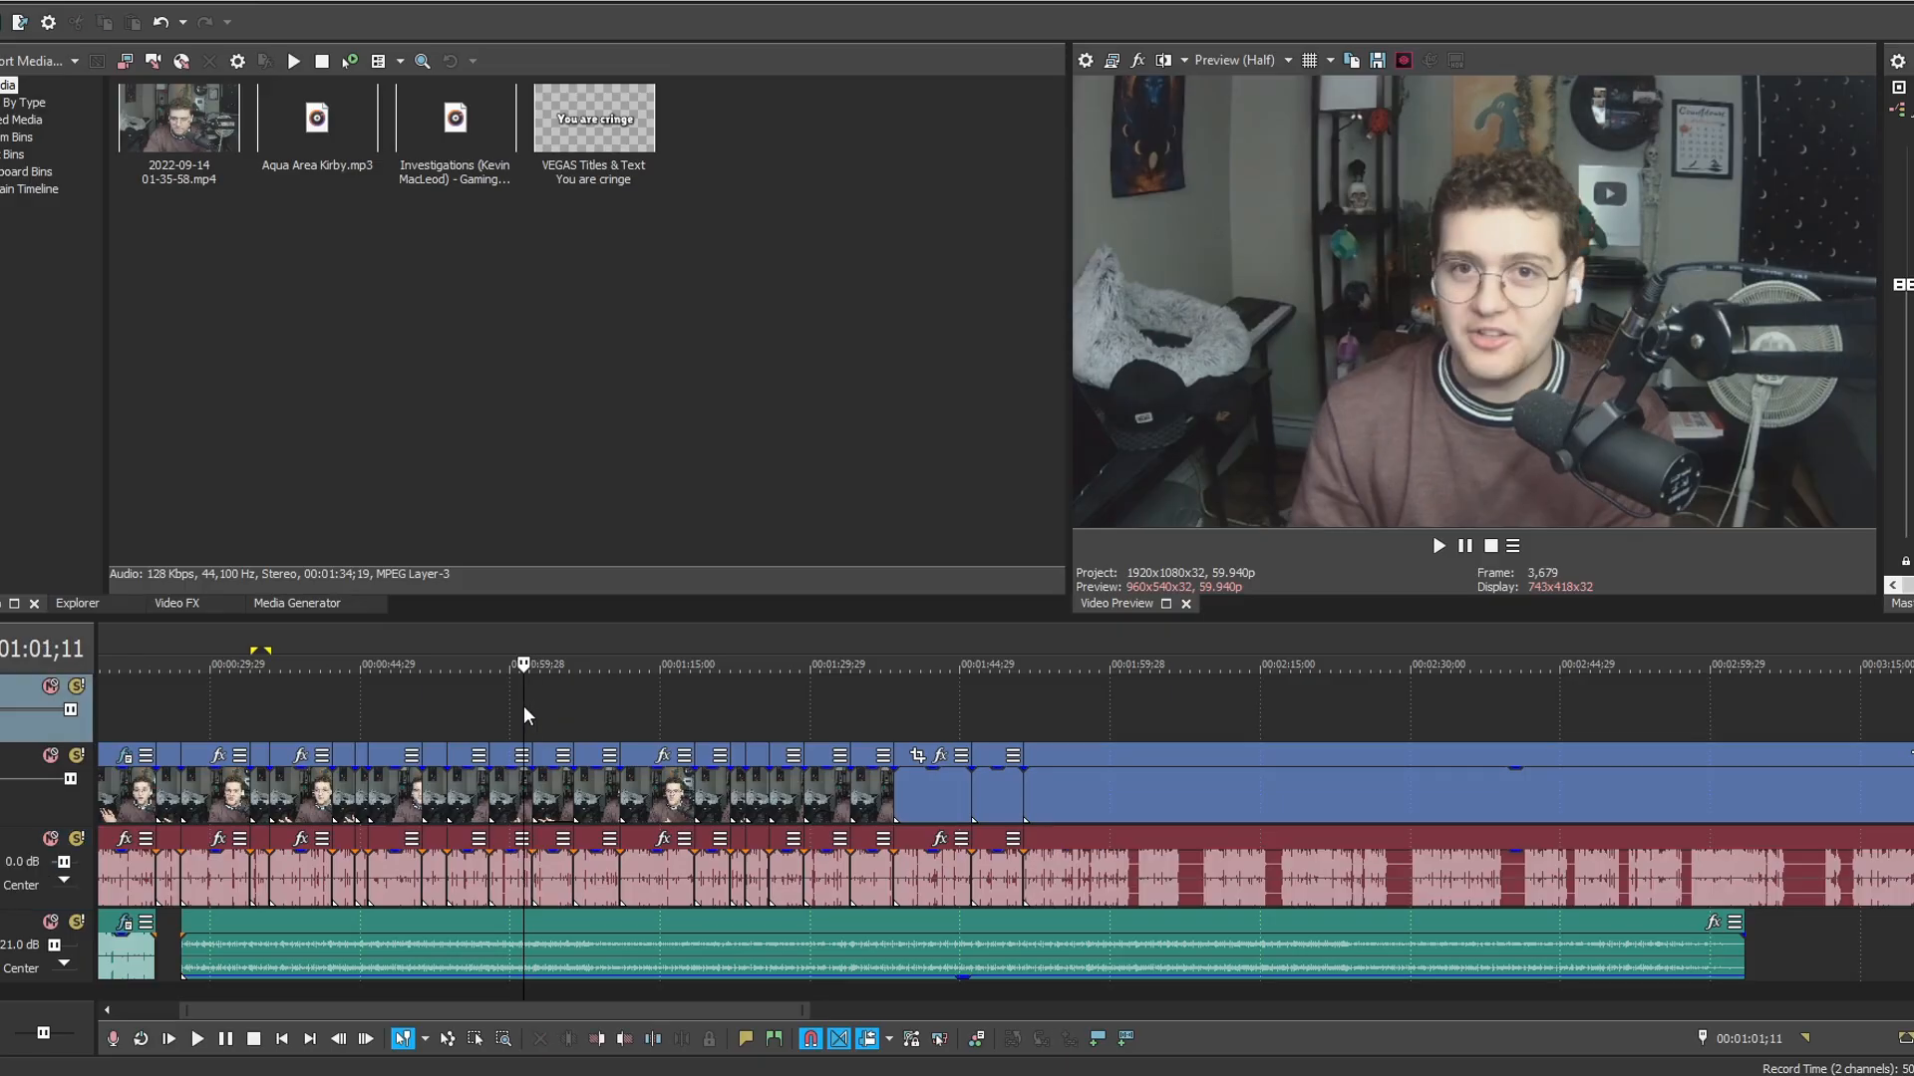
{"action": "scroll", "coordinate": [523, 705], "scroll_direction": "up", "scroll_amount": 1}
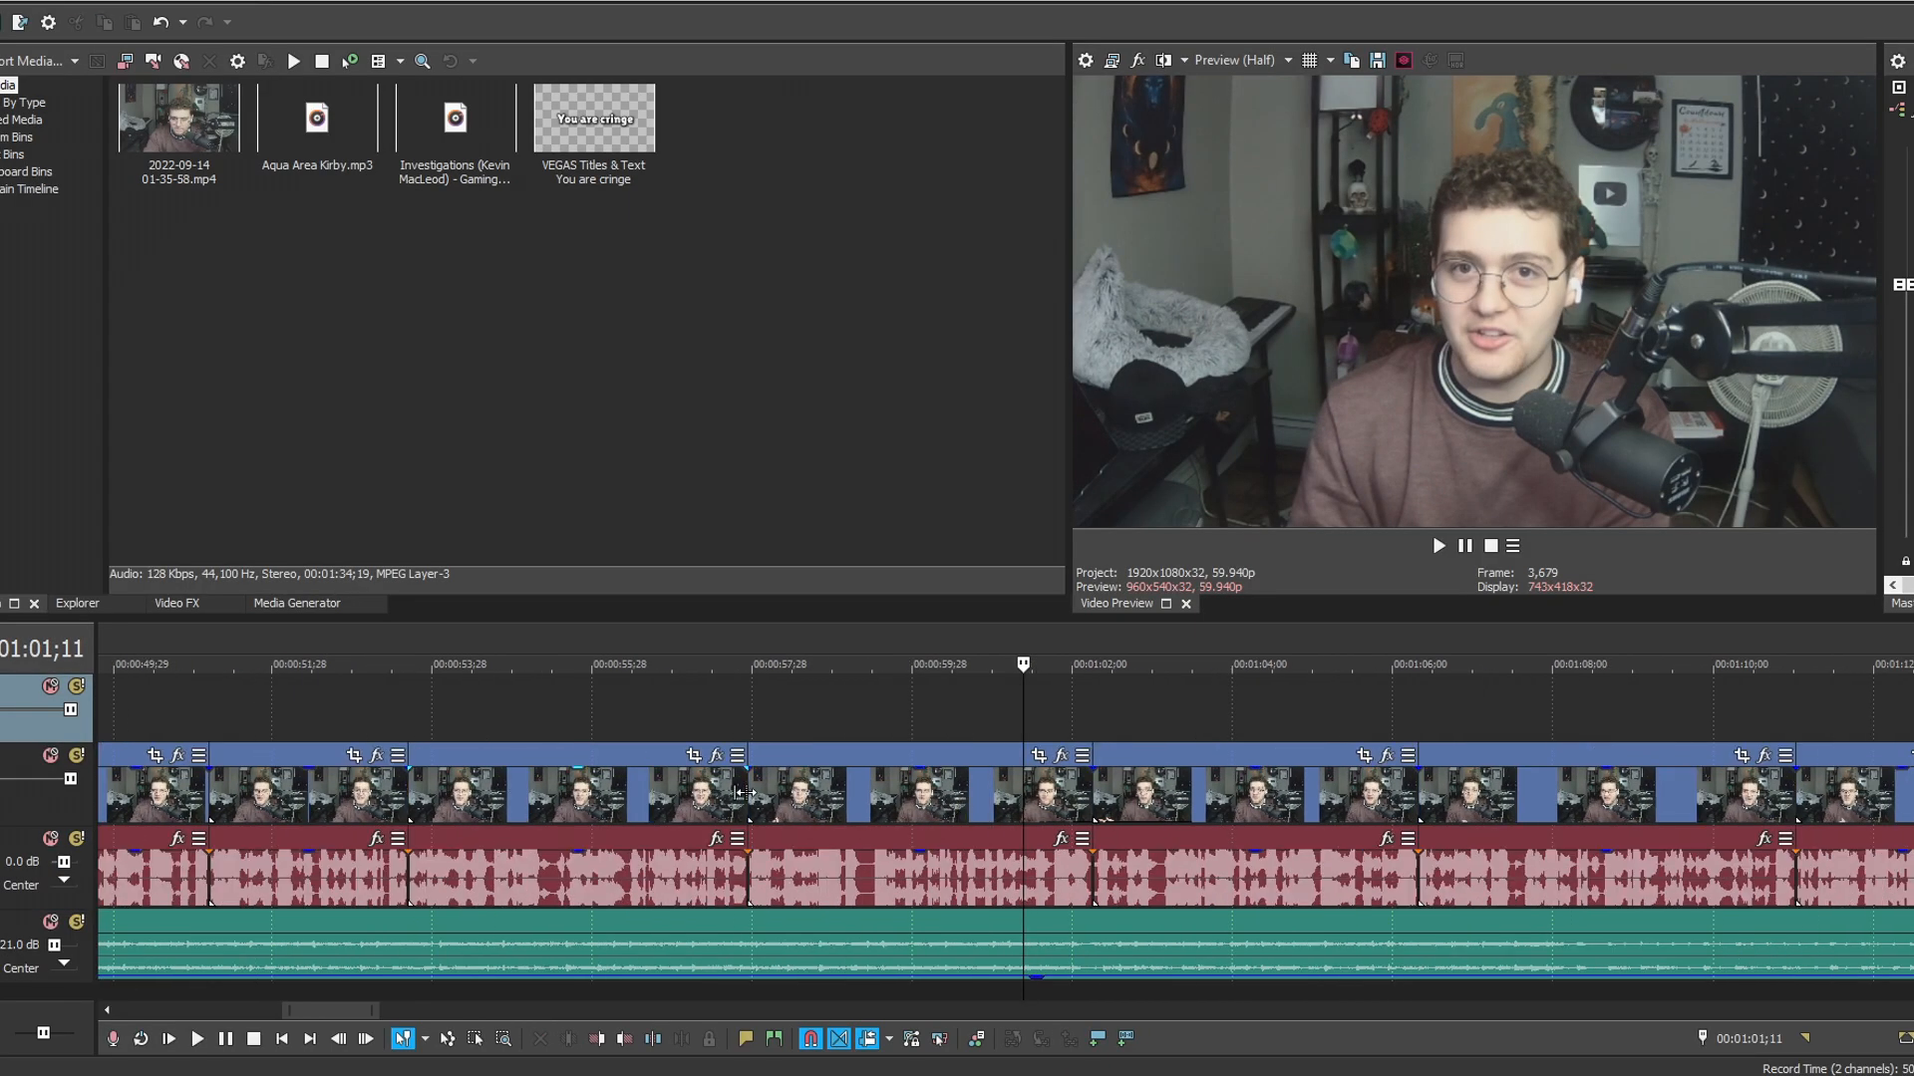
{"action": "left_click_drag", "start_coordinate": [751, 712], "coordinate": [1092, 723]}
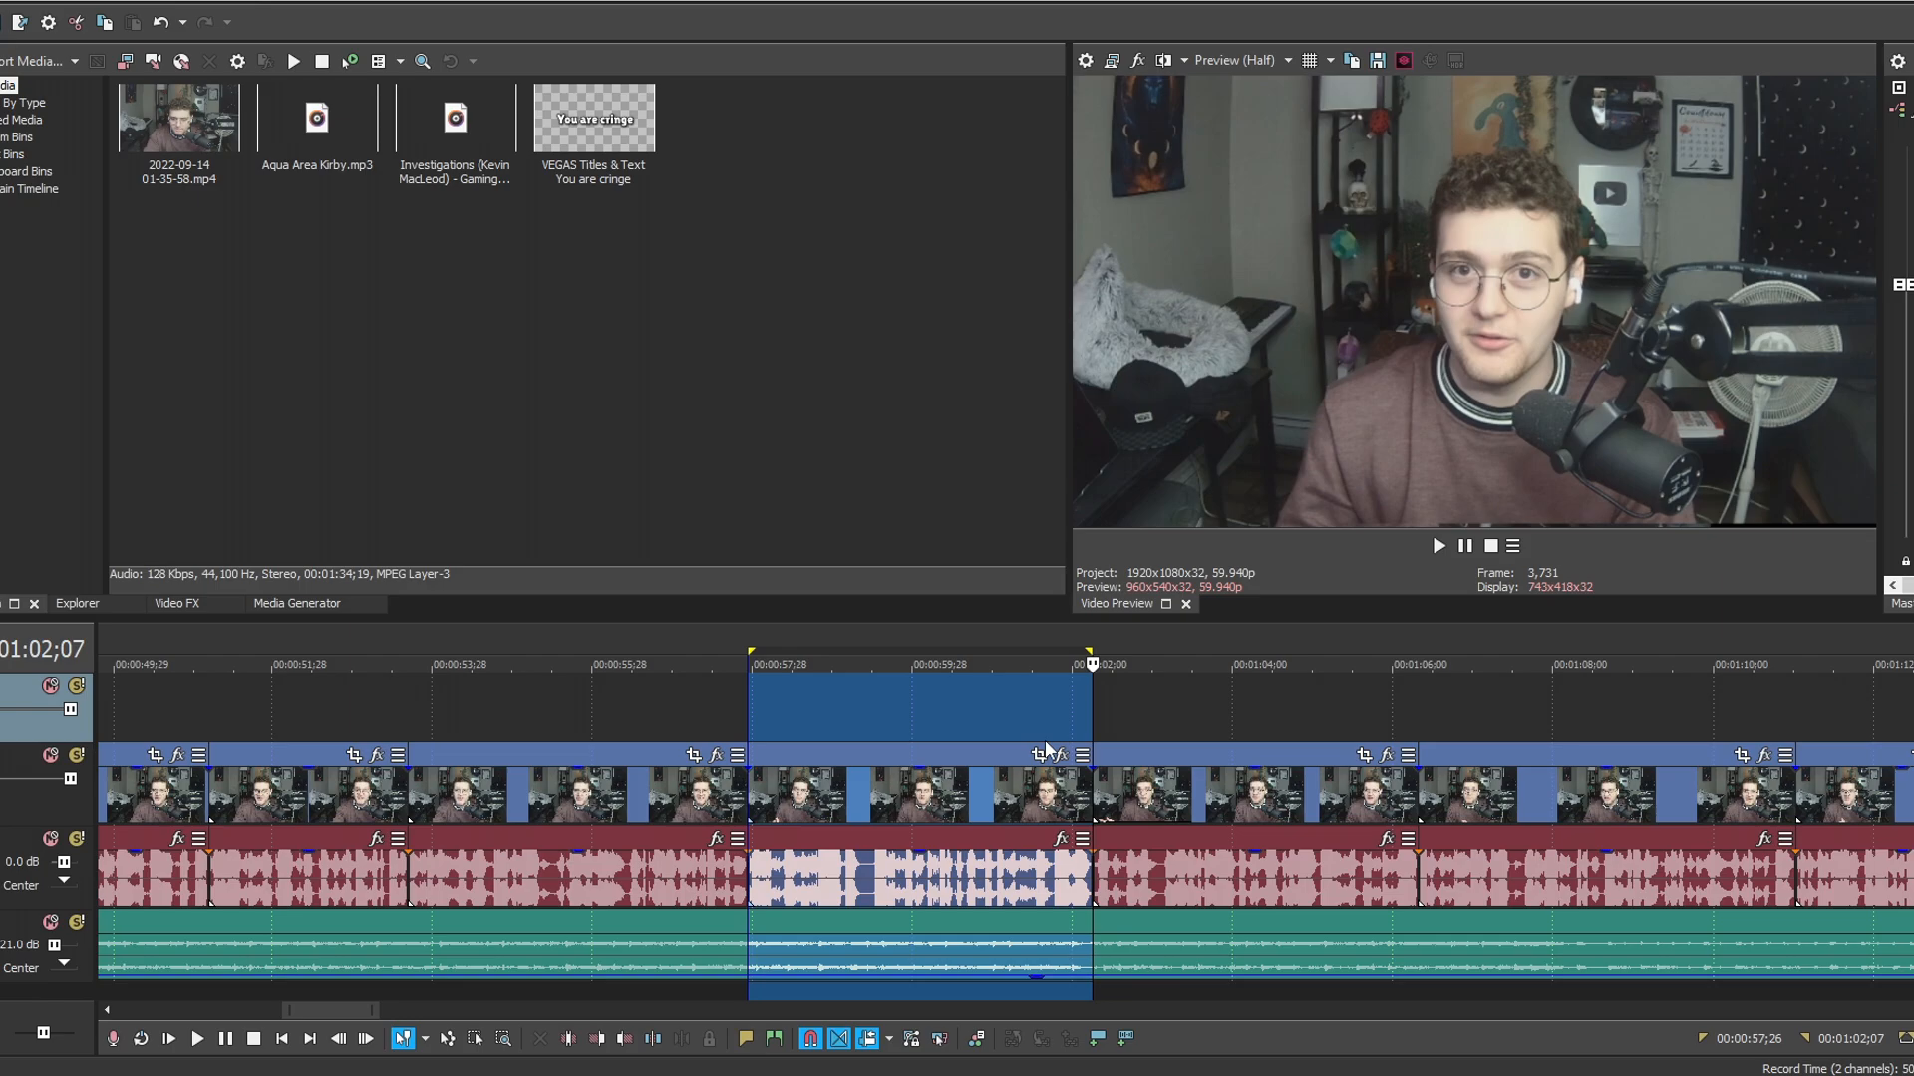
{"action": "left_click", "coordinate": [883, 803]}
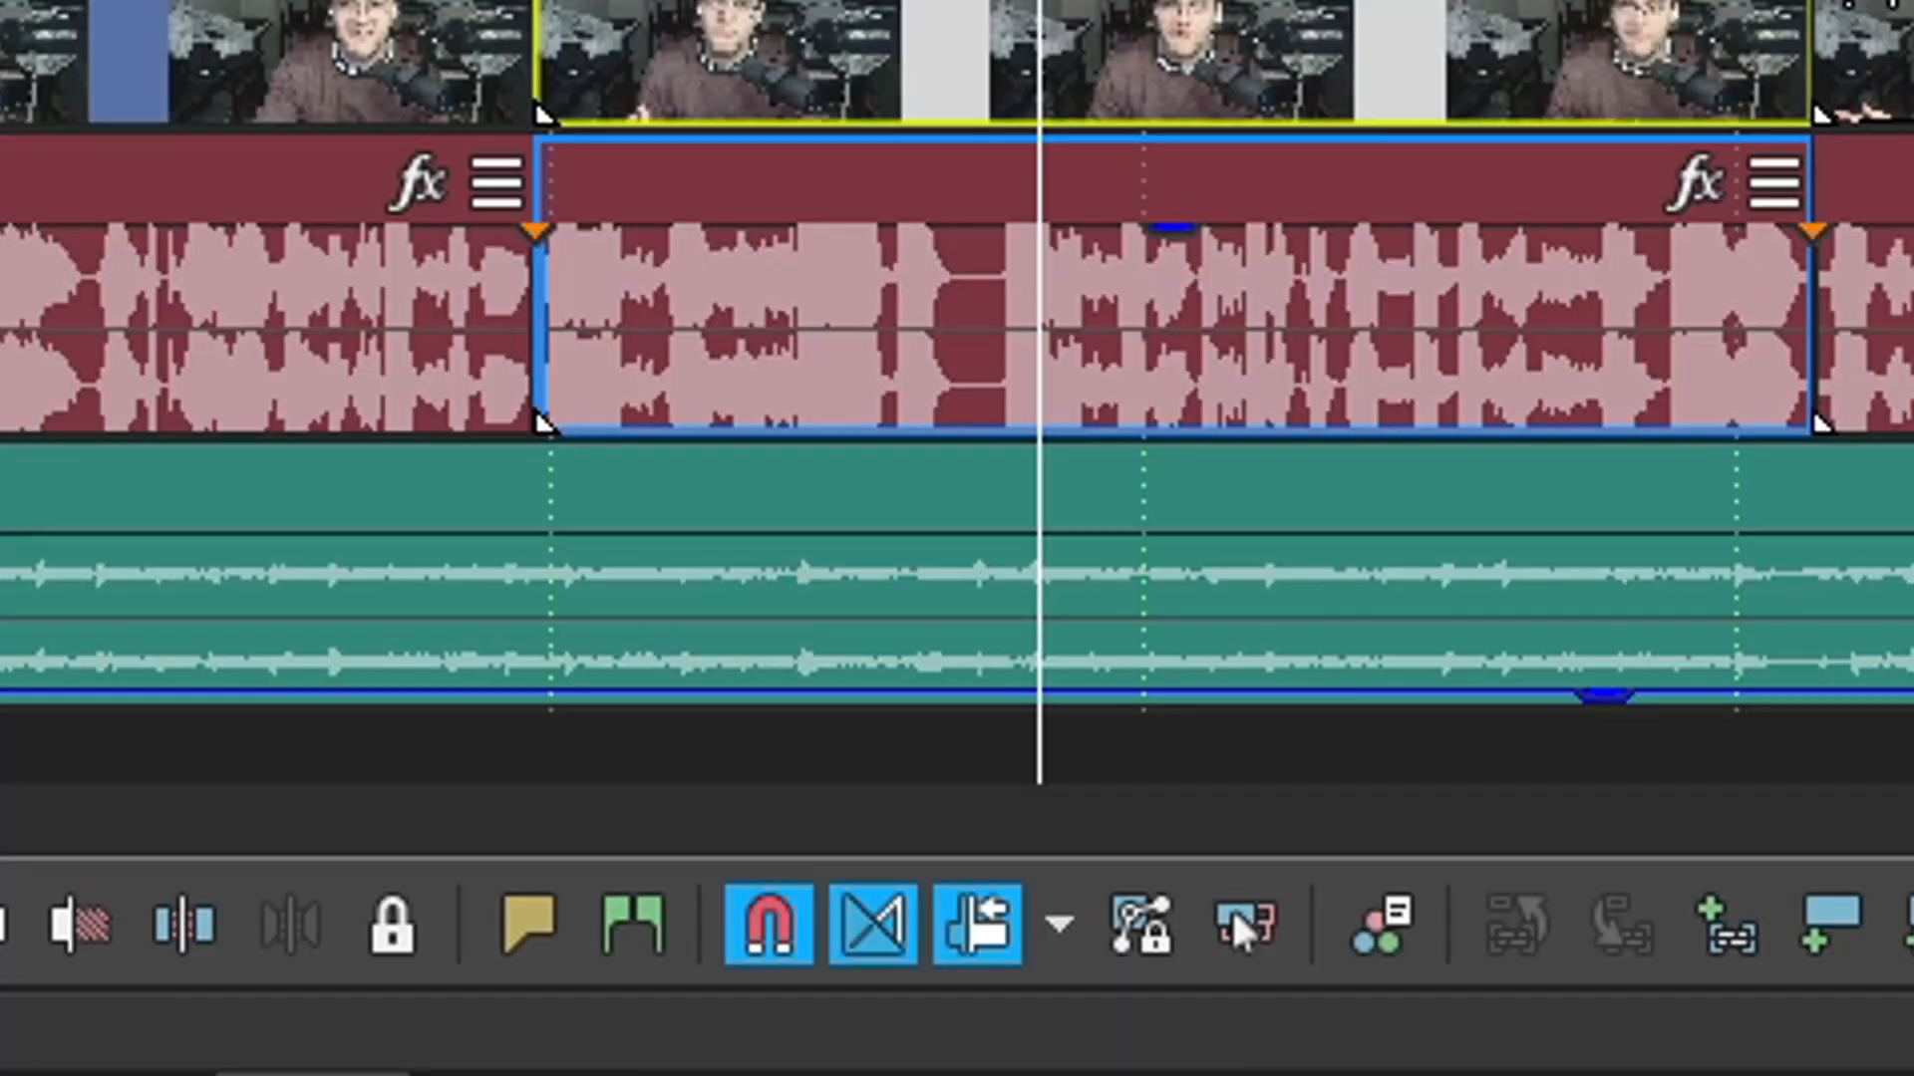
{"action": "left_click", "coordinate": [973, 917]}
{"action": "left_click", "coordinate": [927, 812]}
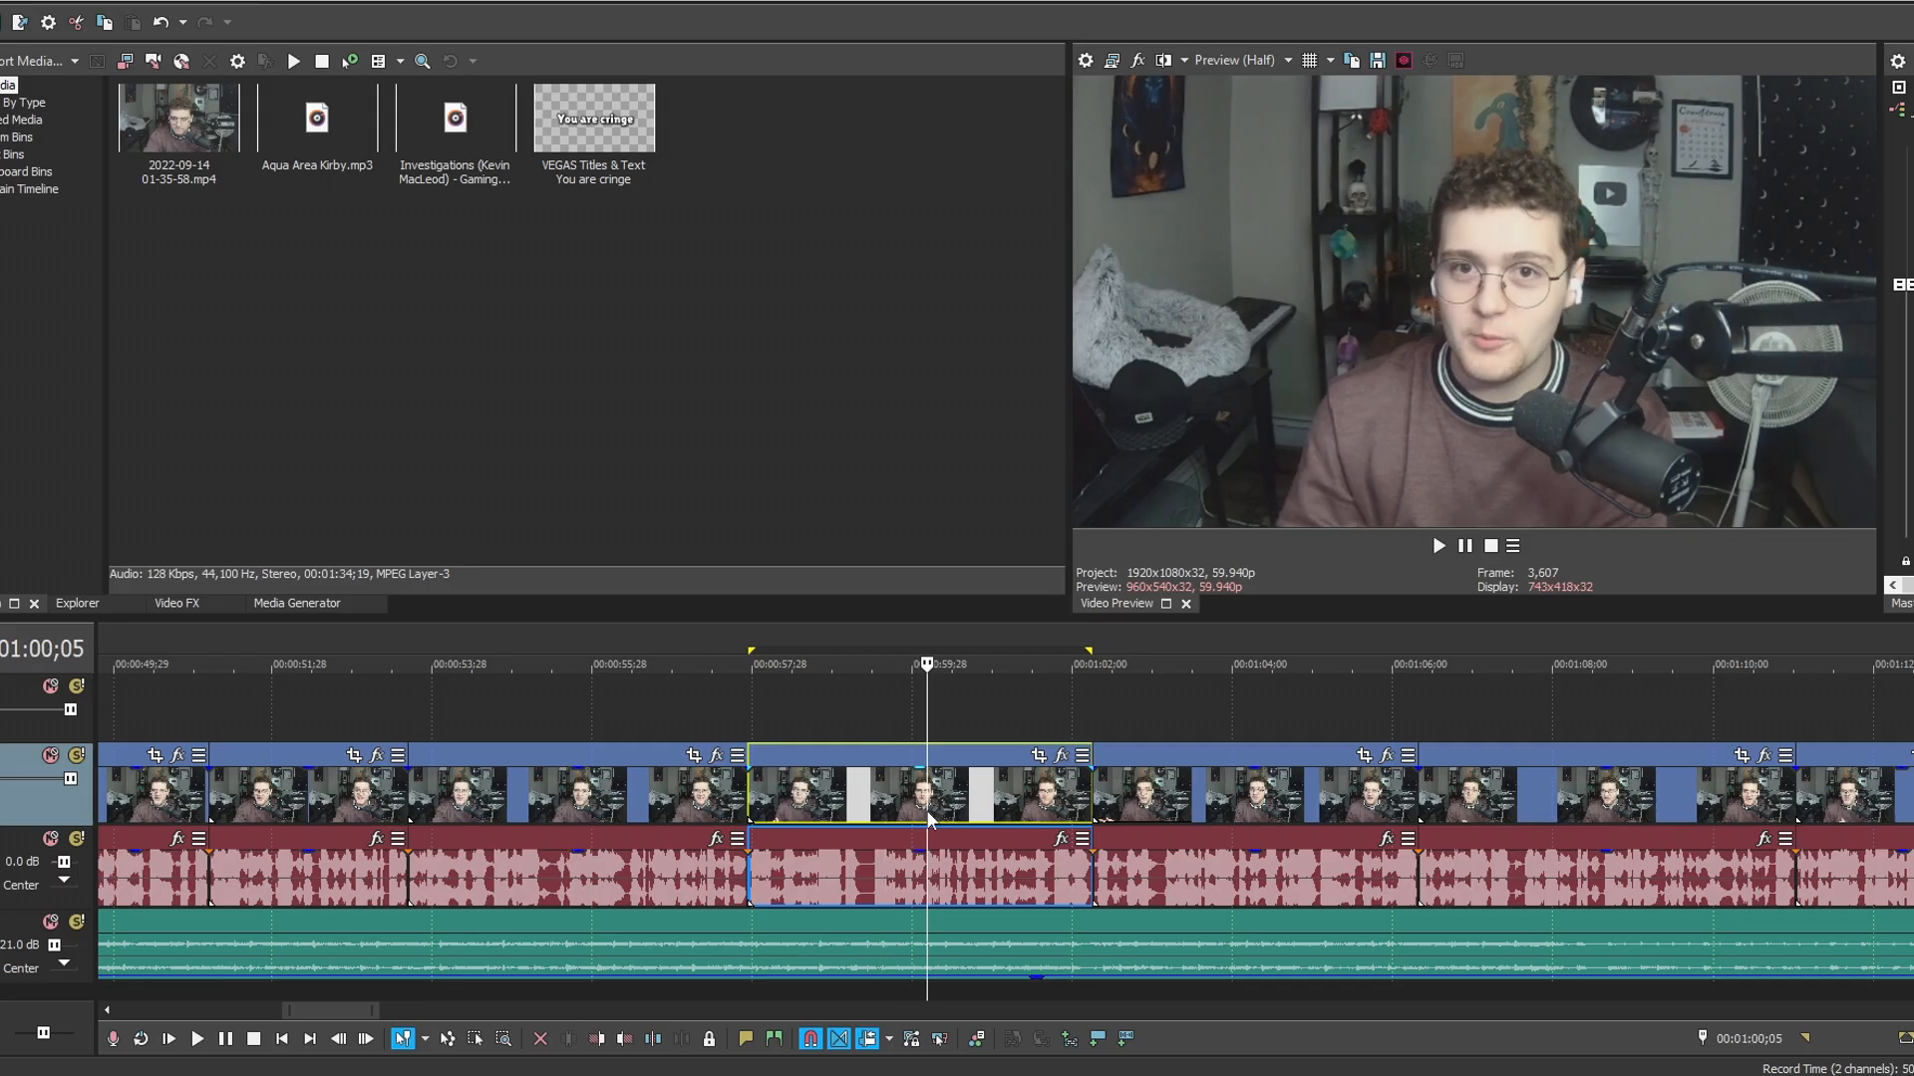
{"action": "key", "text": "Delete"}
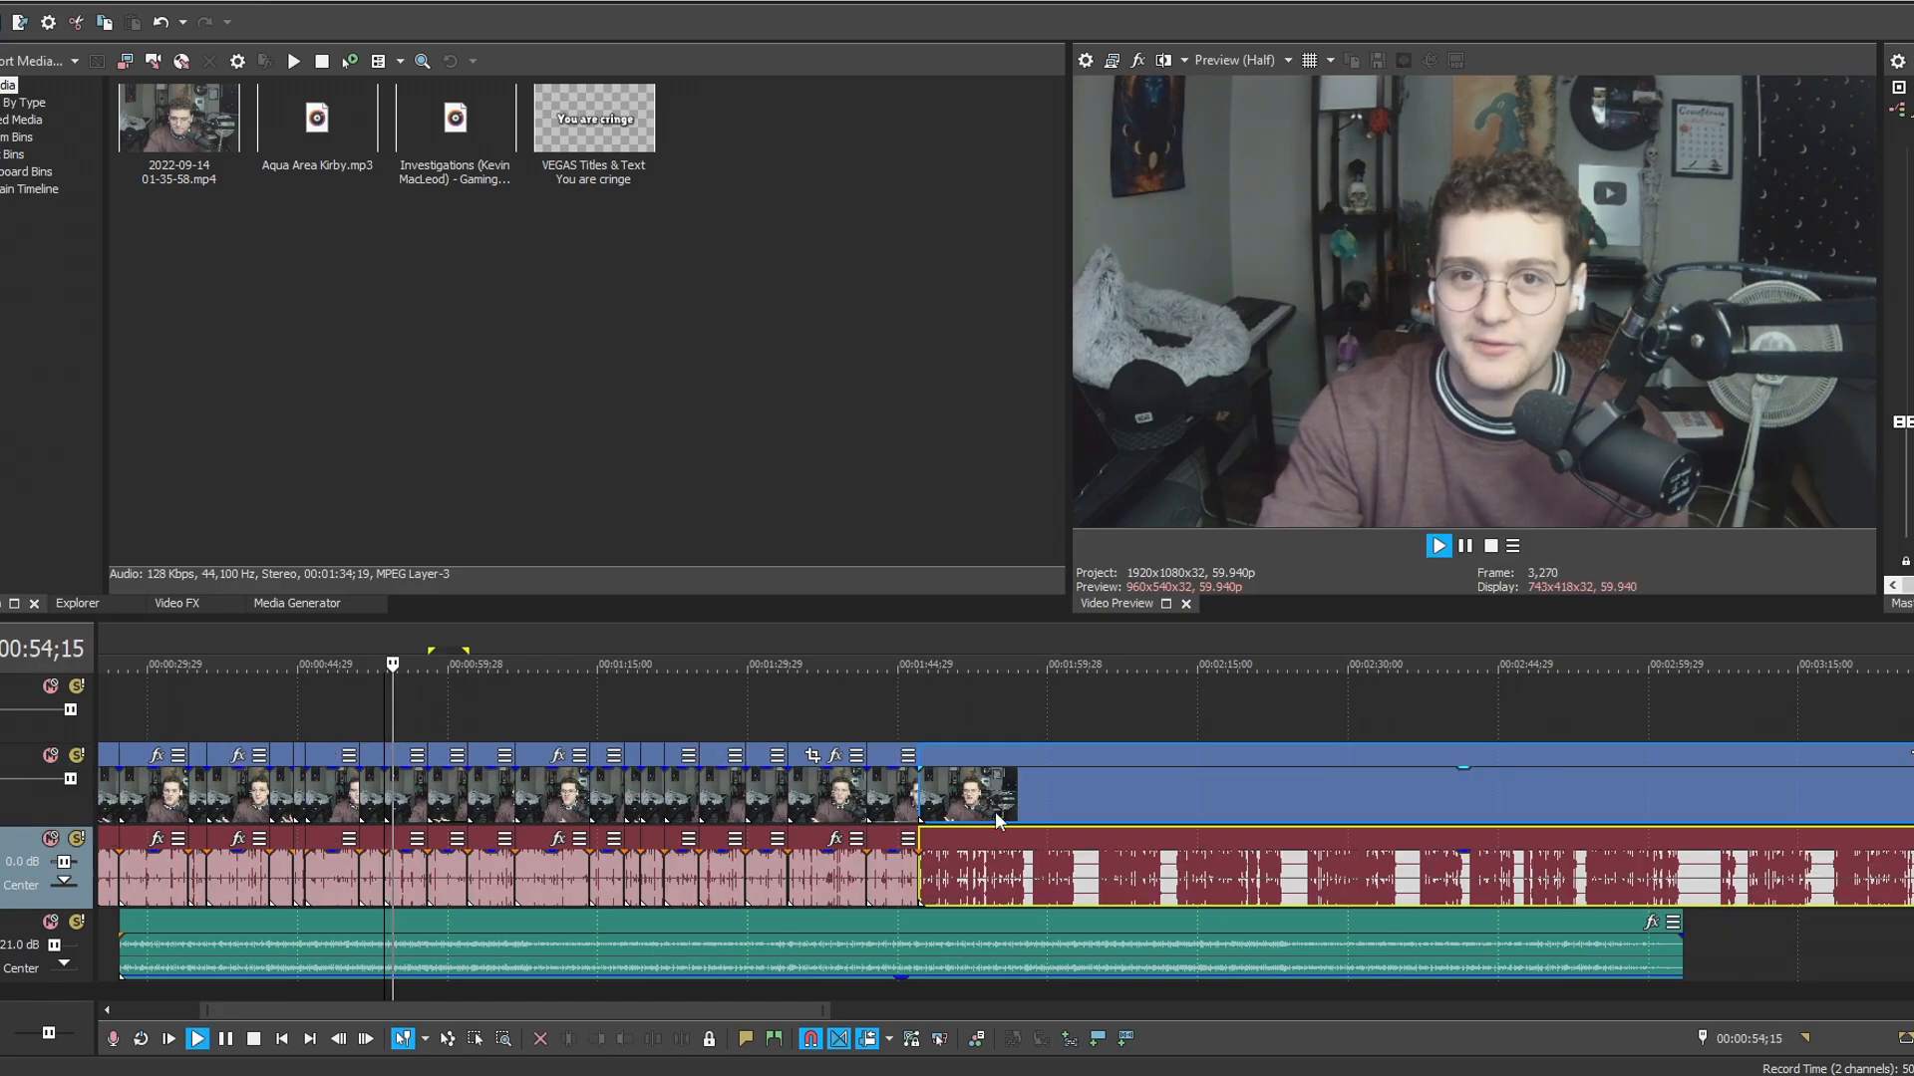
Split the talking-head clip at about 00:01:57;15 and trim the silence up to the speech at 00:01:58;15.
{"action": "scroll", "coordinate": [1007, 822], "scroll_direction": "up", "scroll_amount": 5}
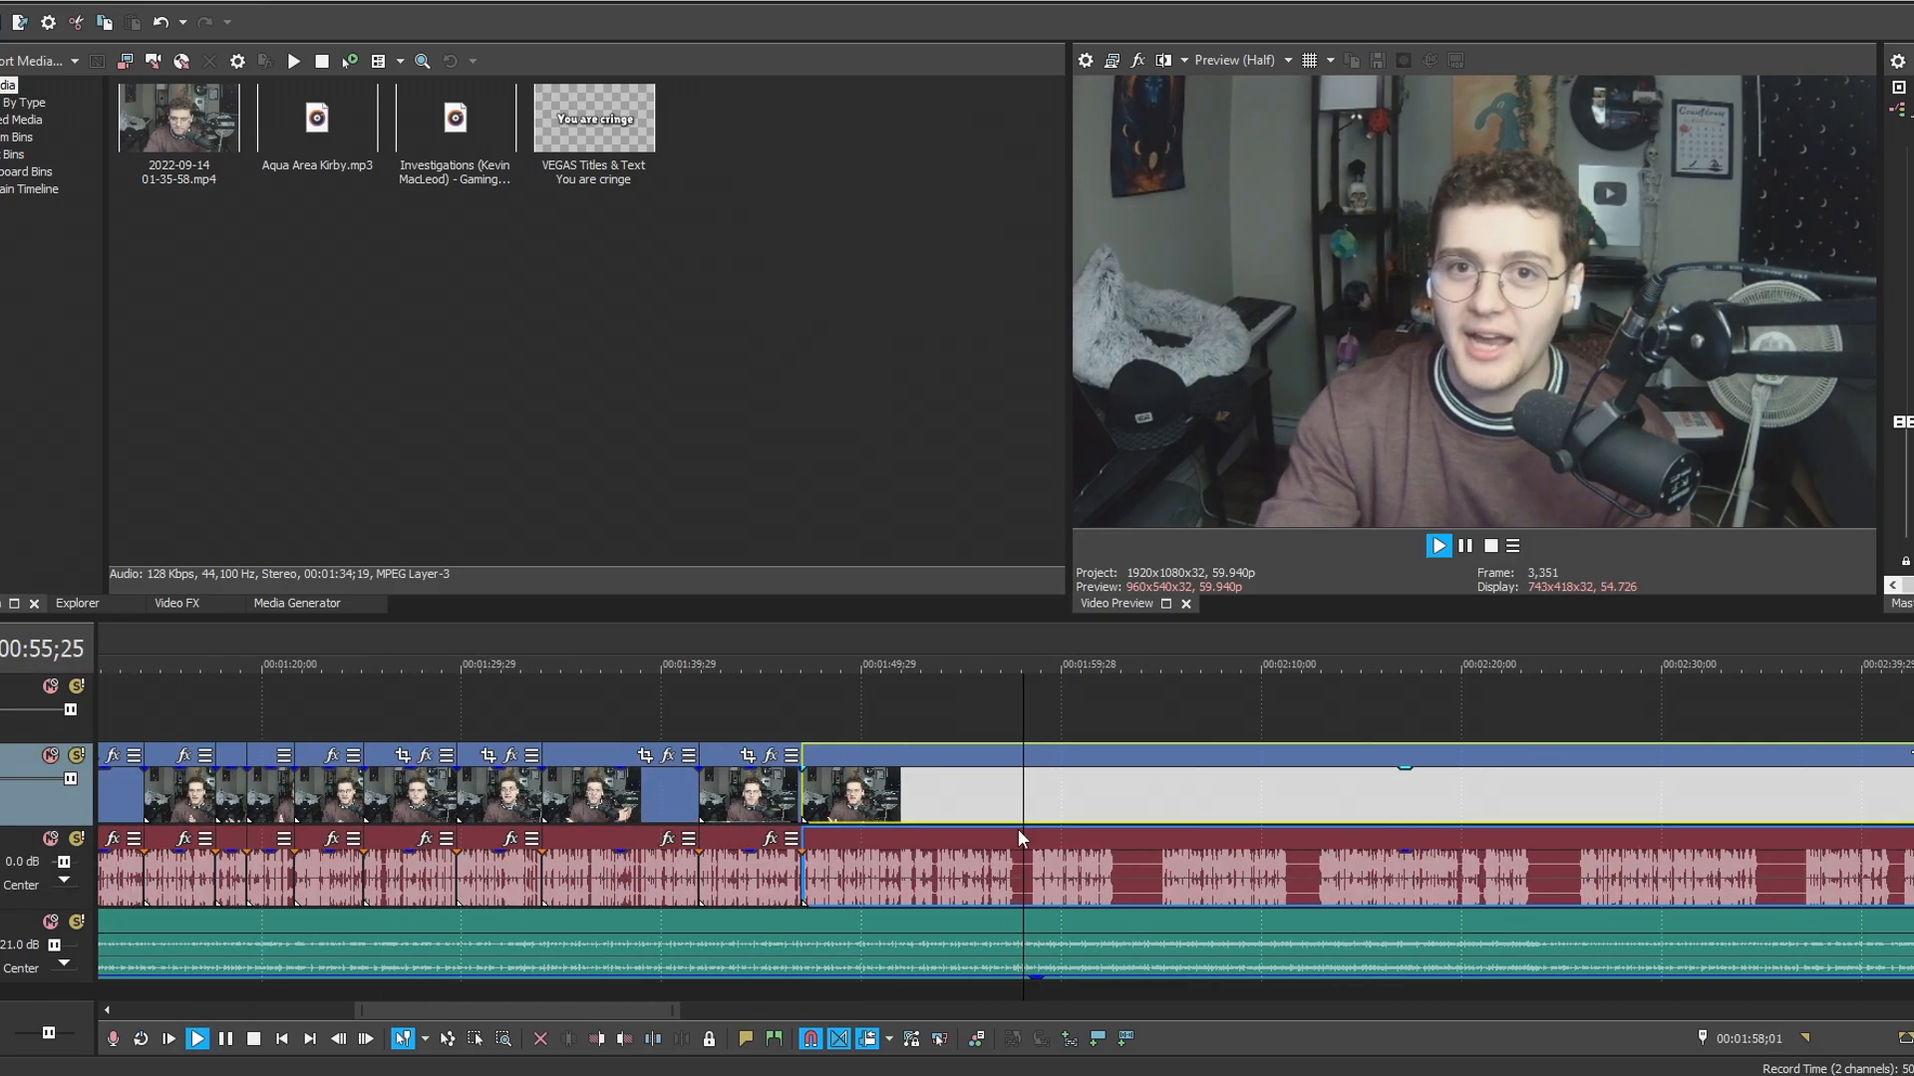
{"action": "left_click", "coordinate": [977, 871]}
{"action": "key", "text": "s"}
{"action": "left_click", "coordinate": [1061, 871]}
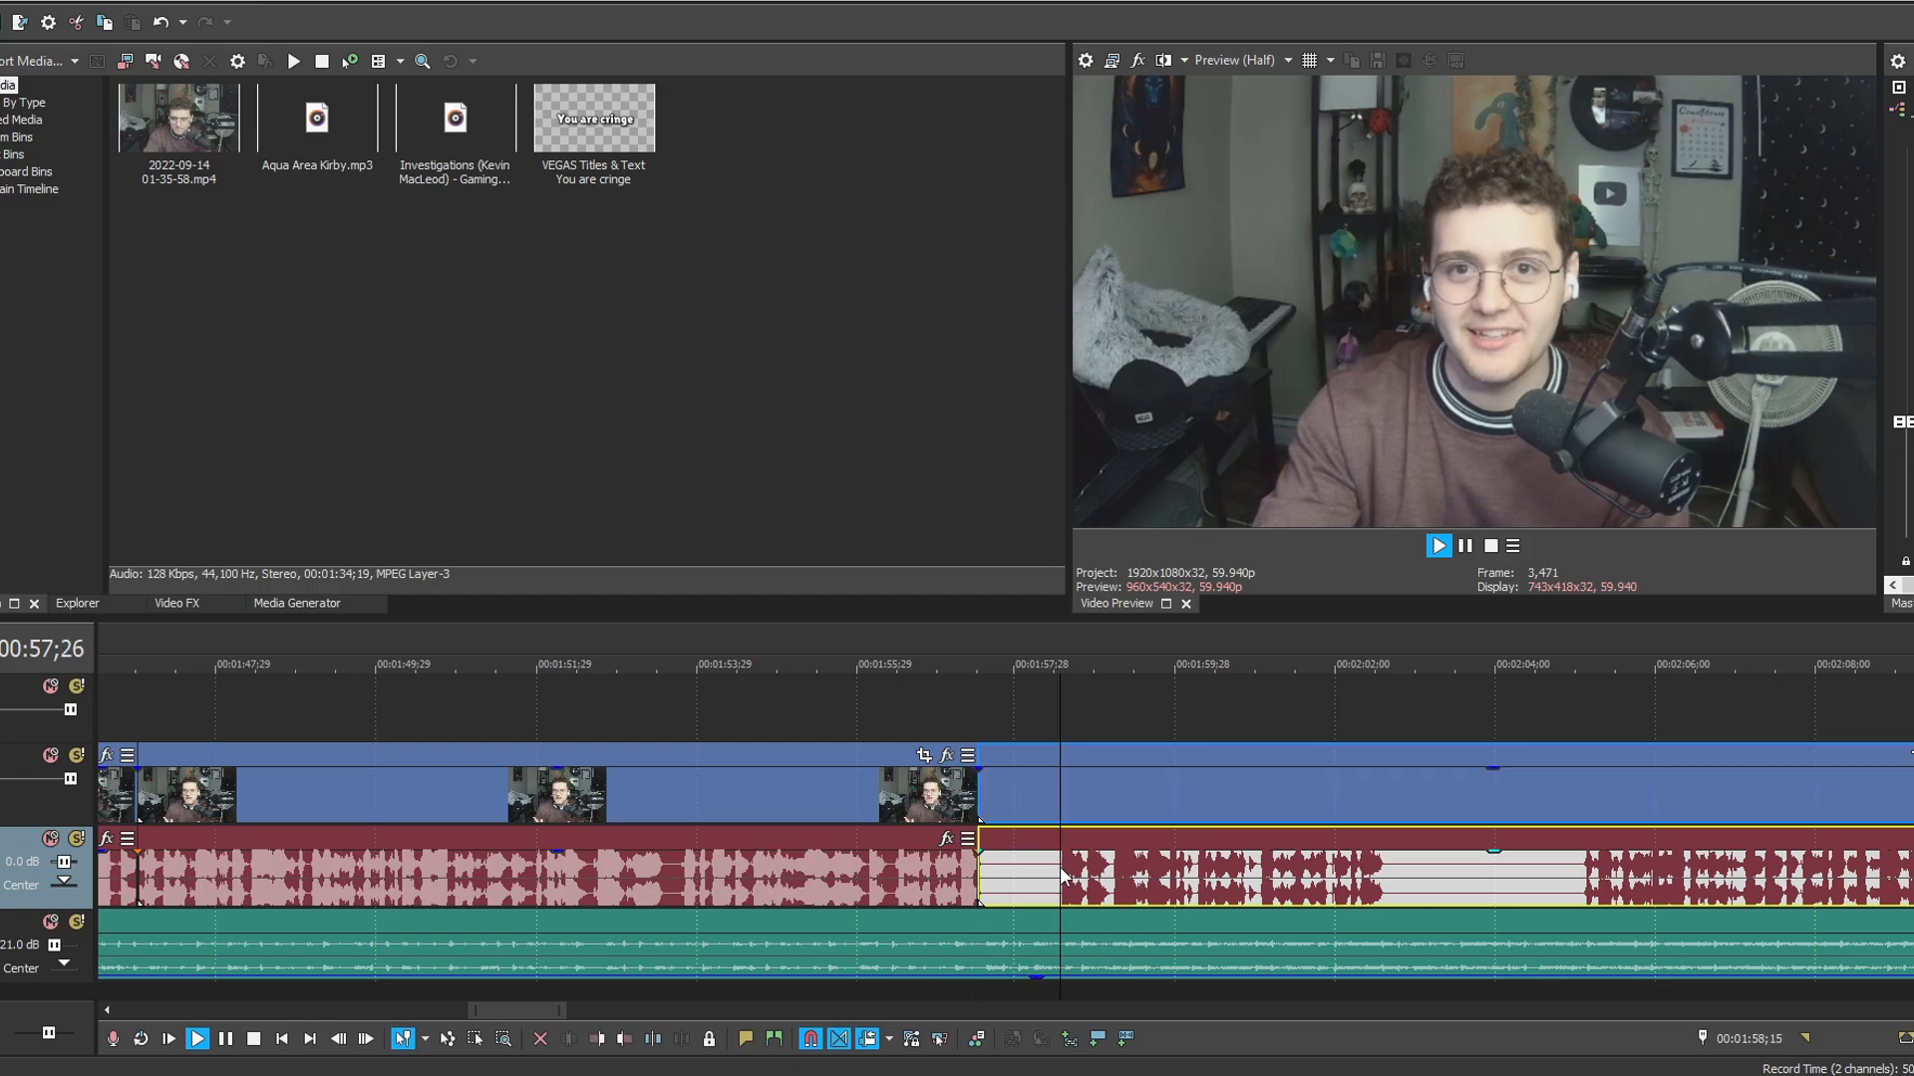
{"action": "key", "text": "alt+["}
Split the talking-head clip at 00:02:01;16 and trim the silence up to the next speech at about 00:02:04.
{"action": "scroll", "coordinate": [1058, 865], "scroll_direction": "down", "scroll_amount": 5}
{"action": "left_click", "coordinate": [1055, 881]}
{"action": "scroll", "coordinate": [1055, 881], "scroll_direction": "up", "scroll_amount": 5}
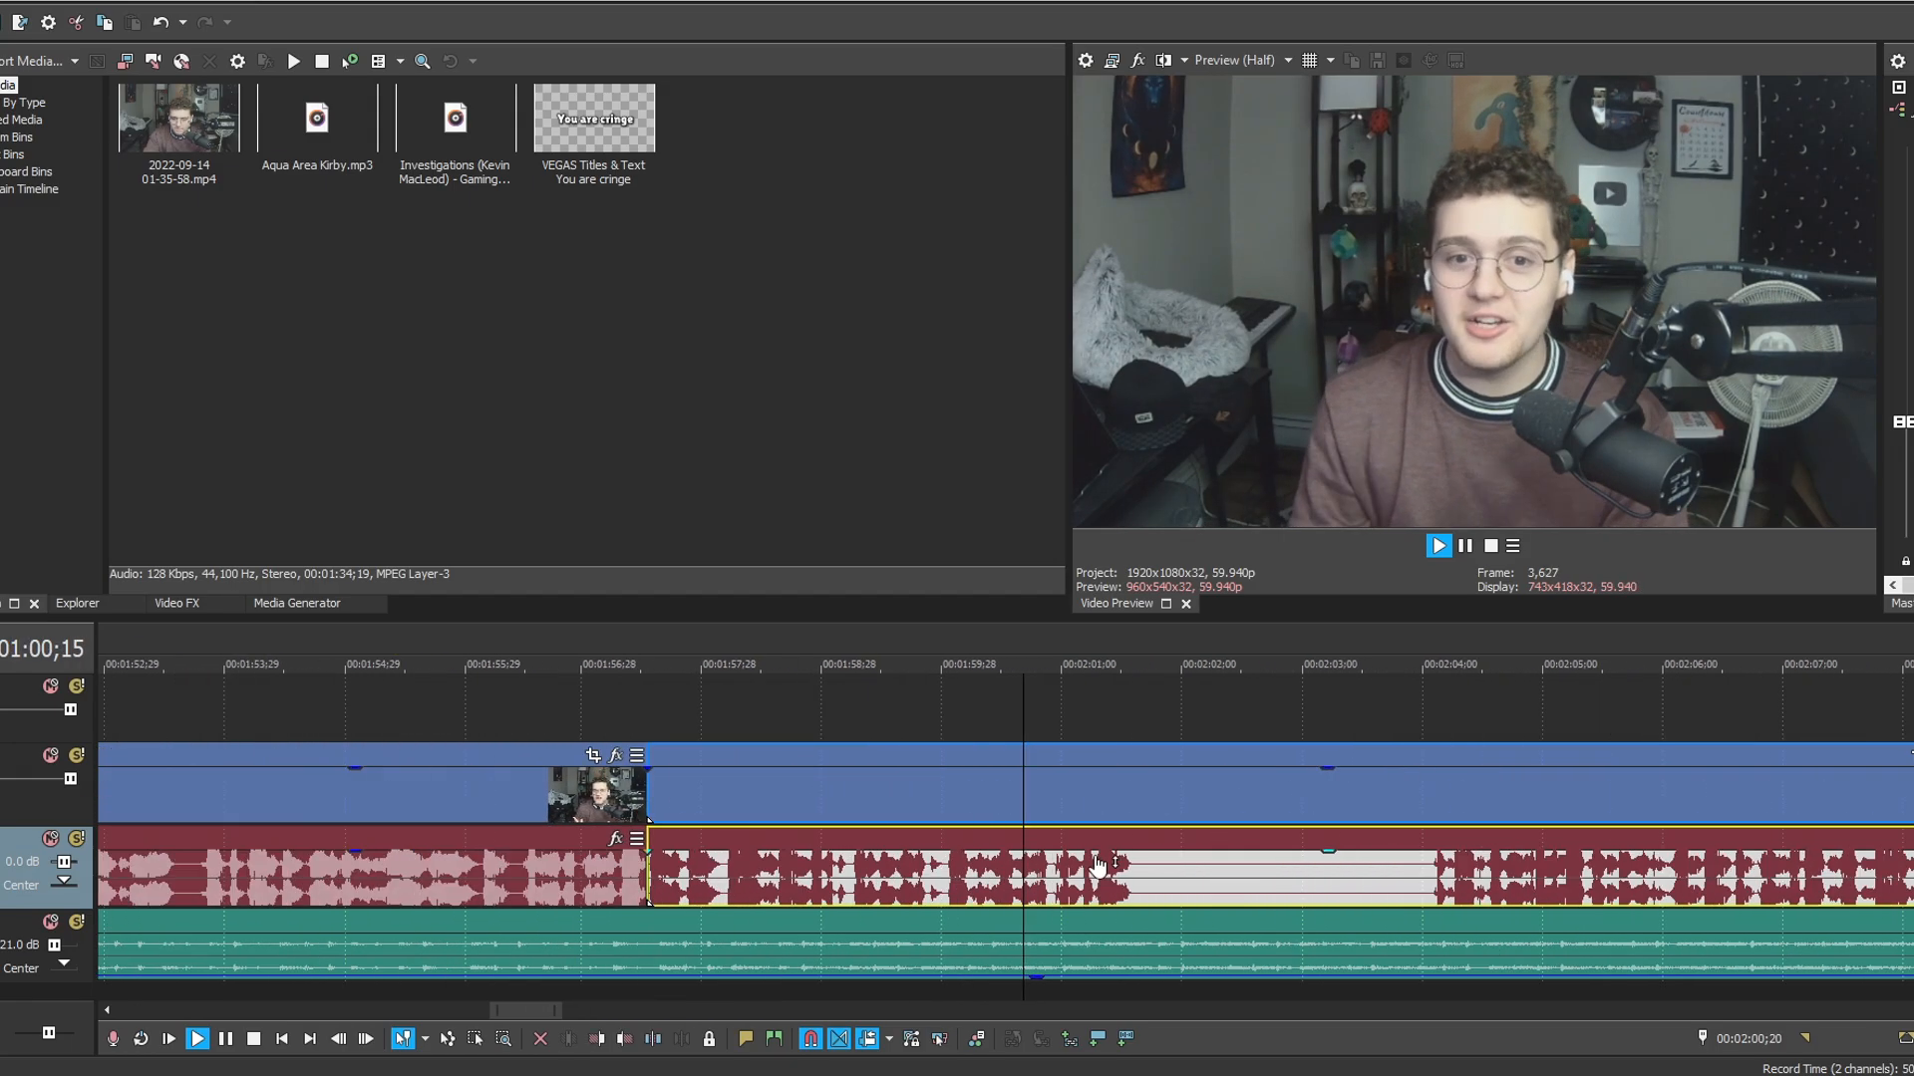
{"action": "left_click", "coordinate": [1128, 881]}
{"action": "key", "text": "s"}
{"action": "left_click", "coordinate": [1432, 875]}
{"action": "key", "text": "alt+["}
Split the talking-head clip at about 00:02:07;20 and trim the silence after the cut up to the next speech.
{"action": "scroll", "coordinate": [1441, 873], "scroll_direction": "down", "scroll_amount": 1}
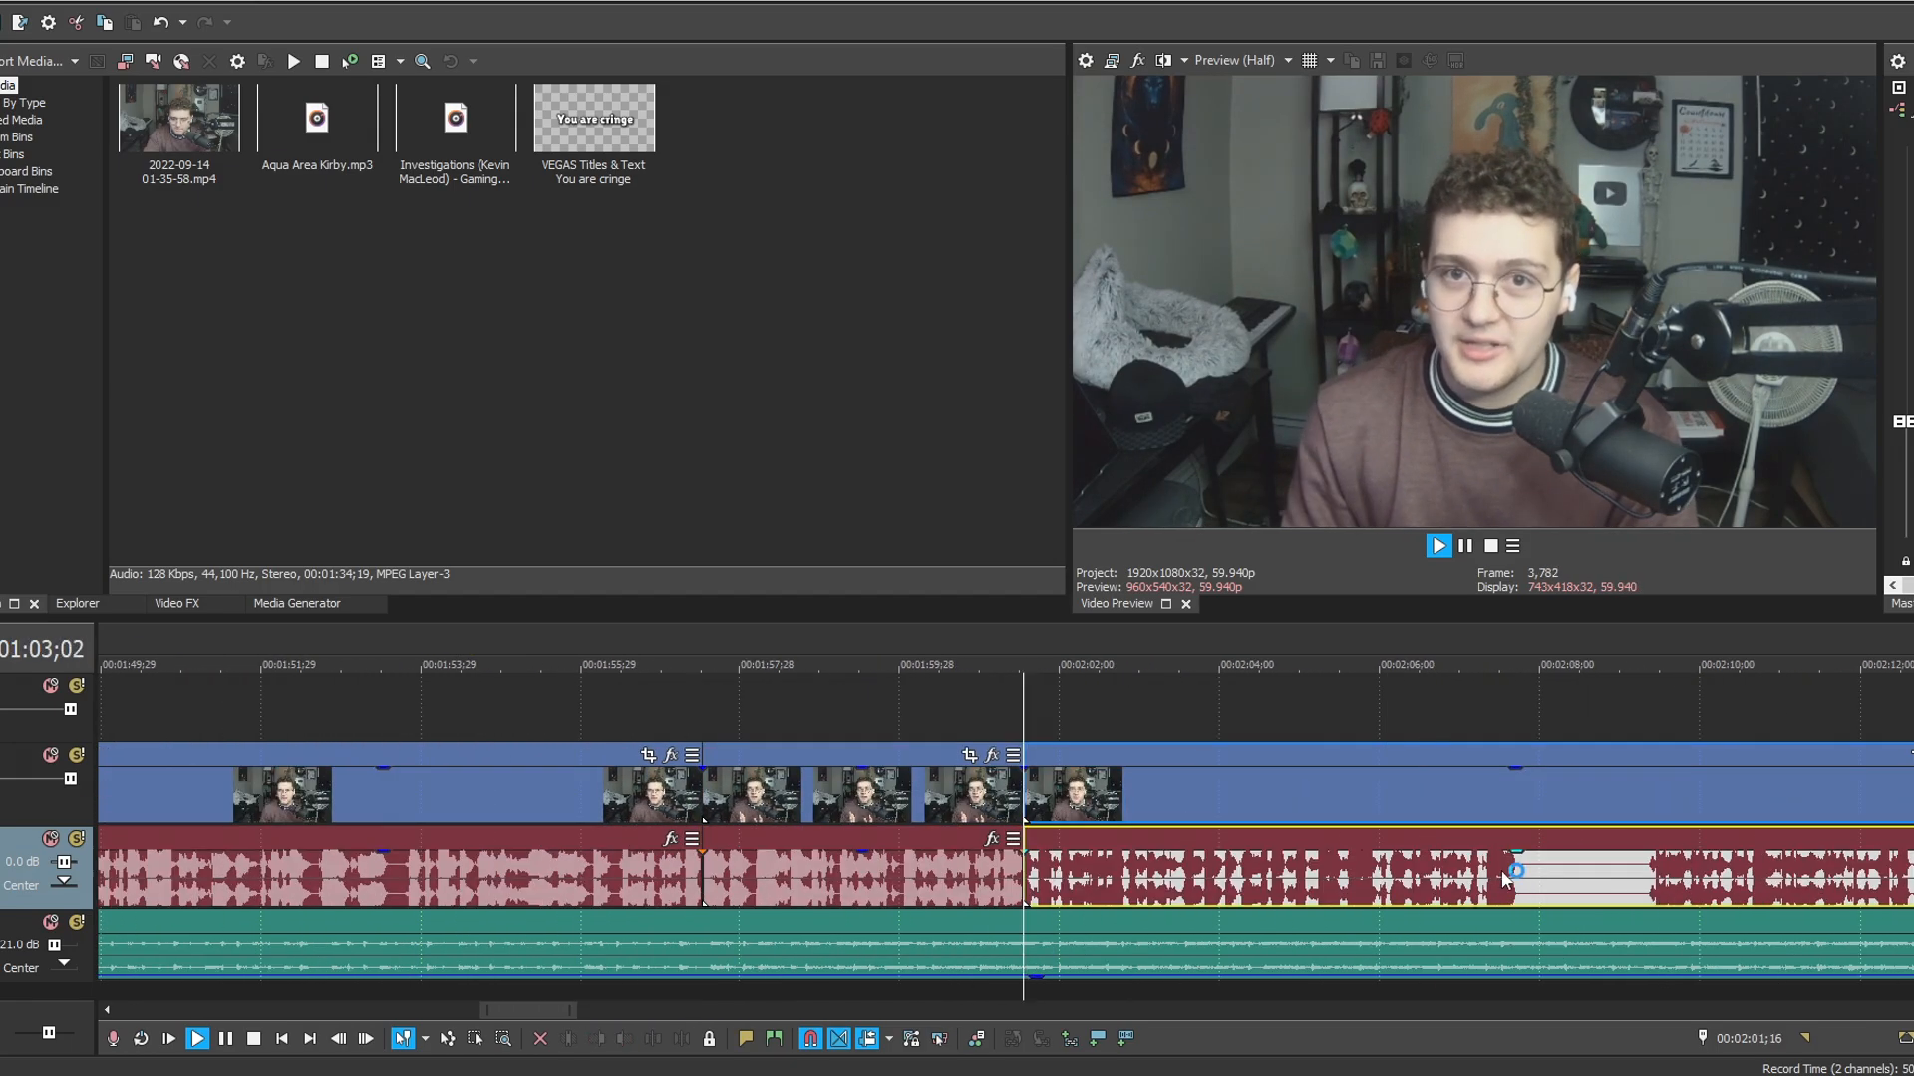
{"action": "left_click", "coordinate": [1516, 875]}
{"action": "scroll", "coordinate": [1510, 877], "scroll_direction": "up", "scroll_amount": 2}
{"action": "scroll", "coordinate": [1390, 893], "scroll_direction": "up", "scroll_amount": 1}
{"action": "key", "text": "s"}
{"action": "left_click", "coordinate": [1425, 875]}
{"action": "key", "text": "alt+["}
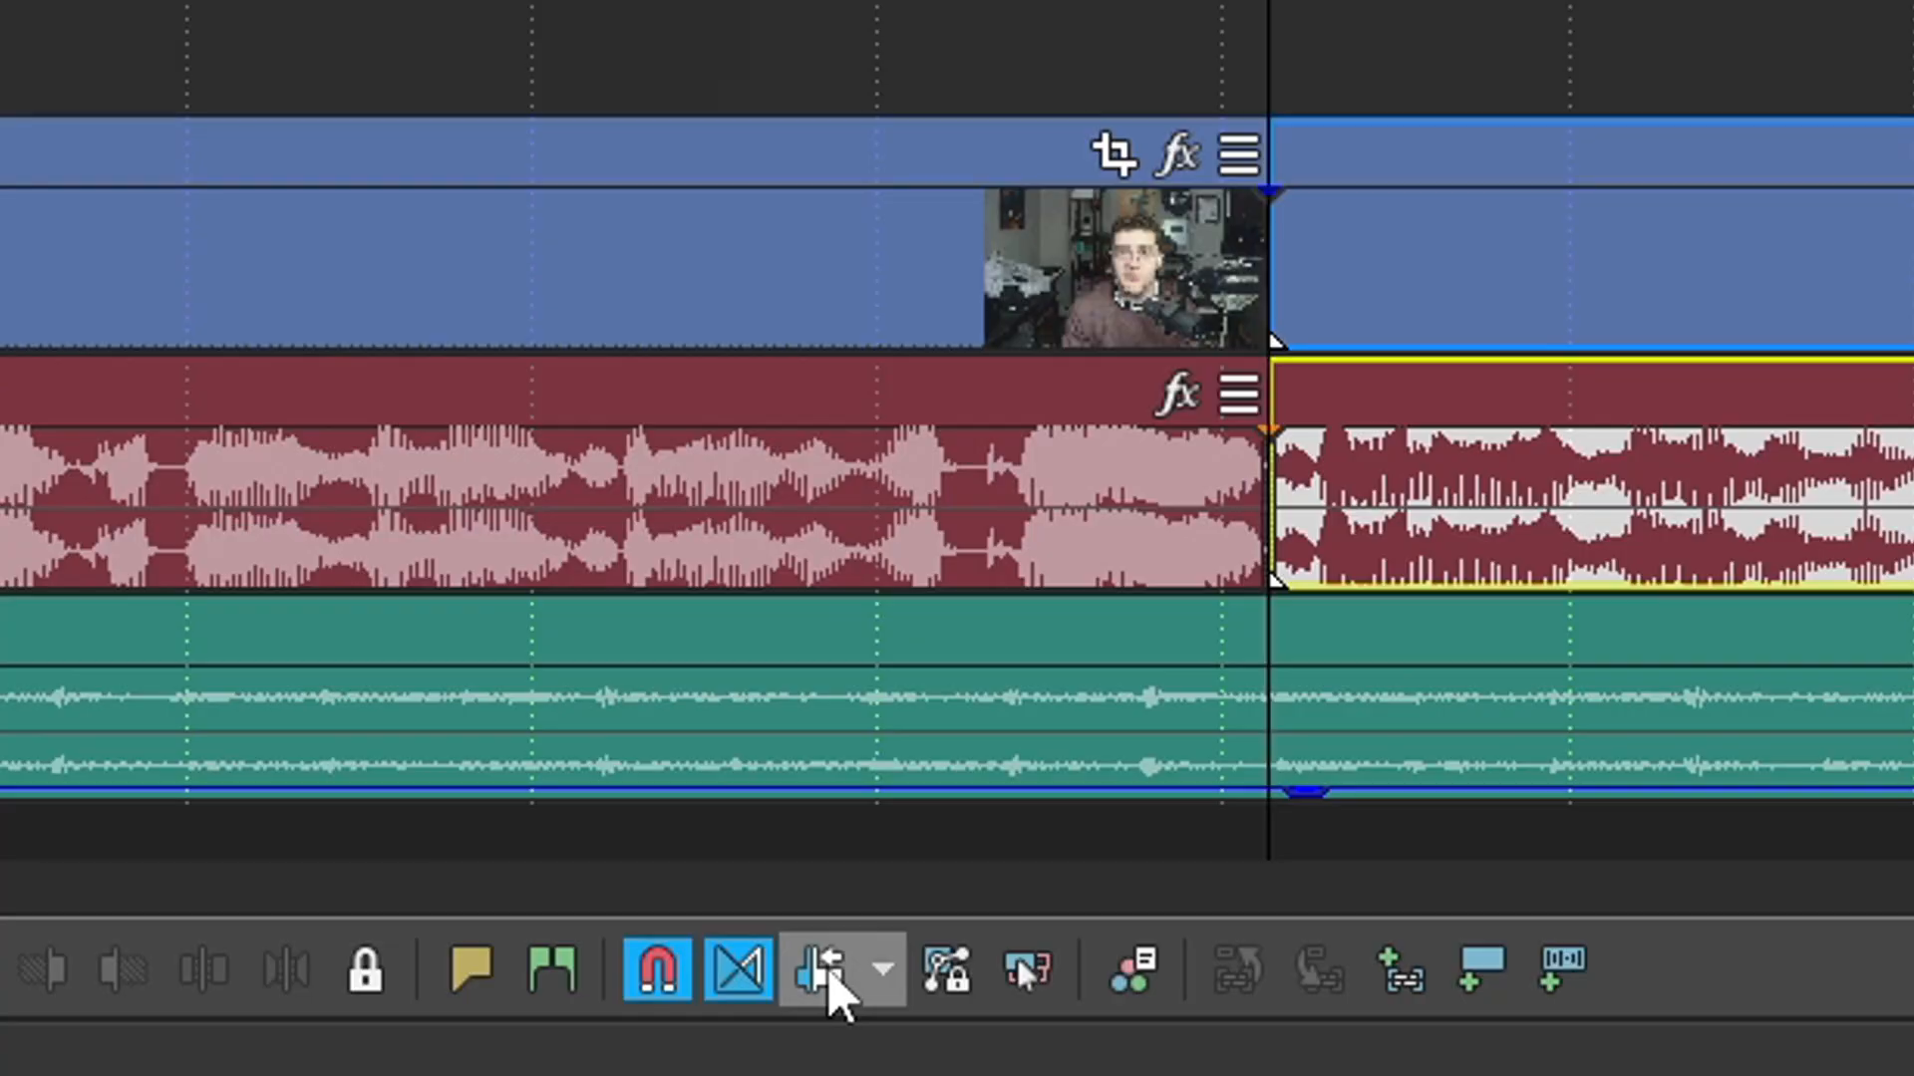
With Auto Ripple off, split the talking-head clip at 00:02:15;20 and about 00:02:15;27 and delete the silent piece between the cuts.
{"action": "scroll", "coordinate": [1854, 588], "scroll_direction": "down", "scroll_amount": 4}
{"action": "left_click", "coordinate": [1724, 857]}
{"action": "scroll", "coordinate": [1083, 875], "scroll_direction": "up", "scroll_amount": 3}
{"action": "left_click", "coordinate": [890, 827]}
{"action": "key", "text": "s"}
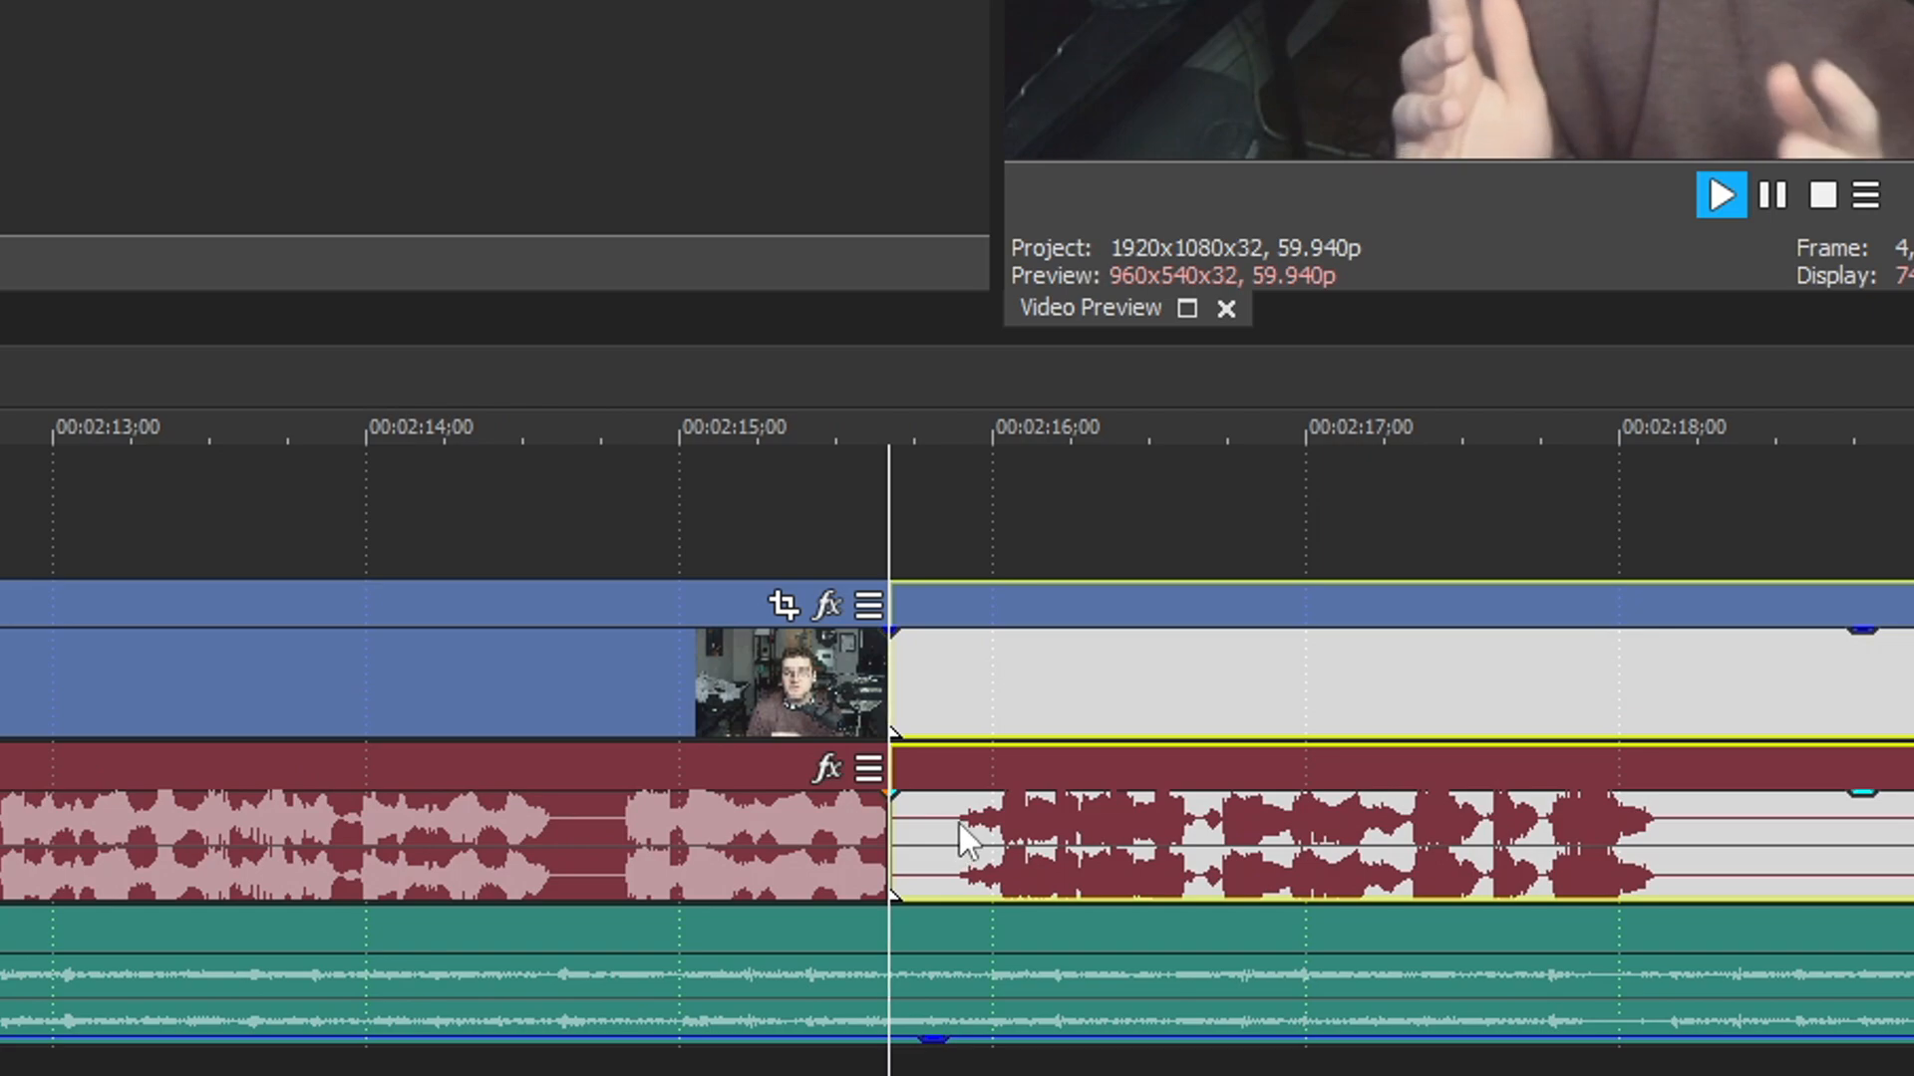
{"action": "left_click", "coordinate": [959, 824]}
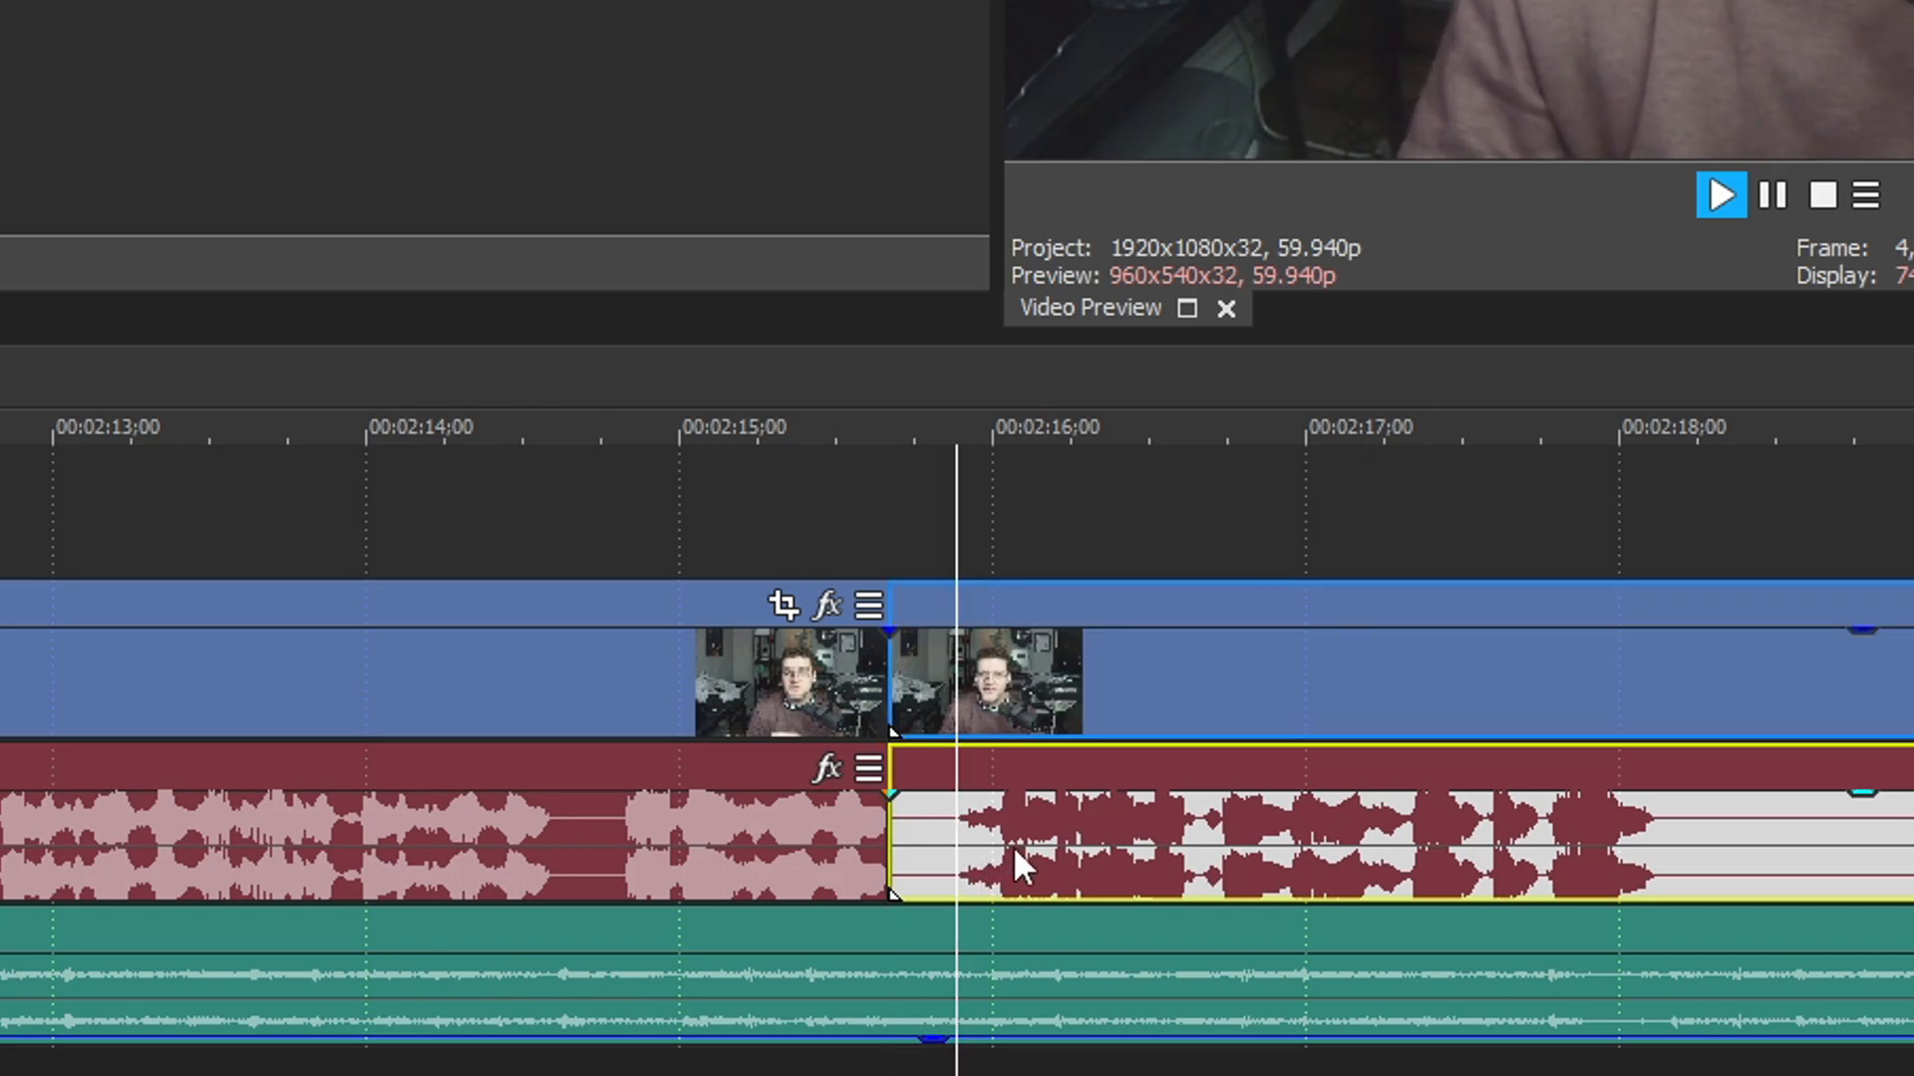
{"action": "key", "text": "s"}
{"action": "left_click", "coordinate": [907, 695]}
{"action": "key", "text": "Delete"}
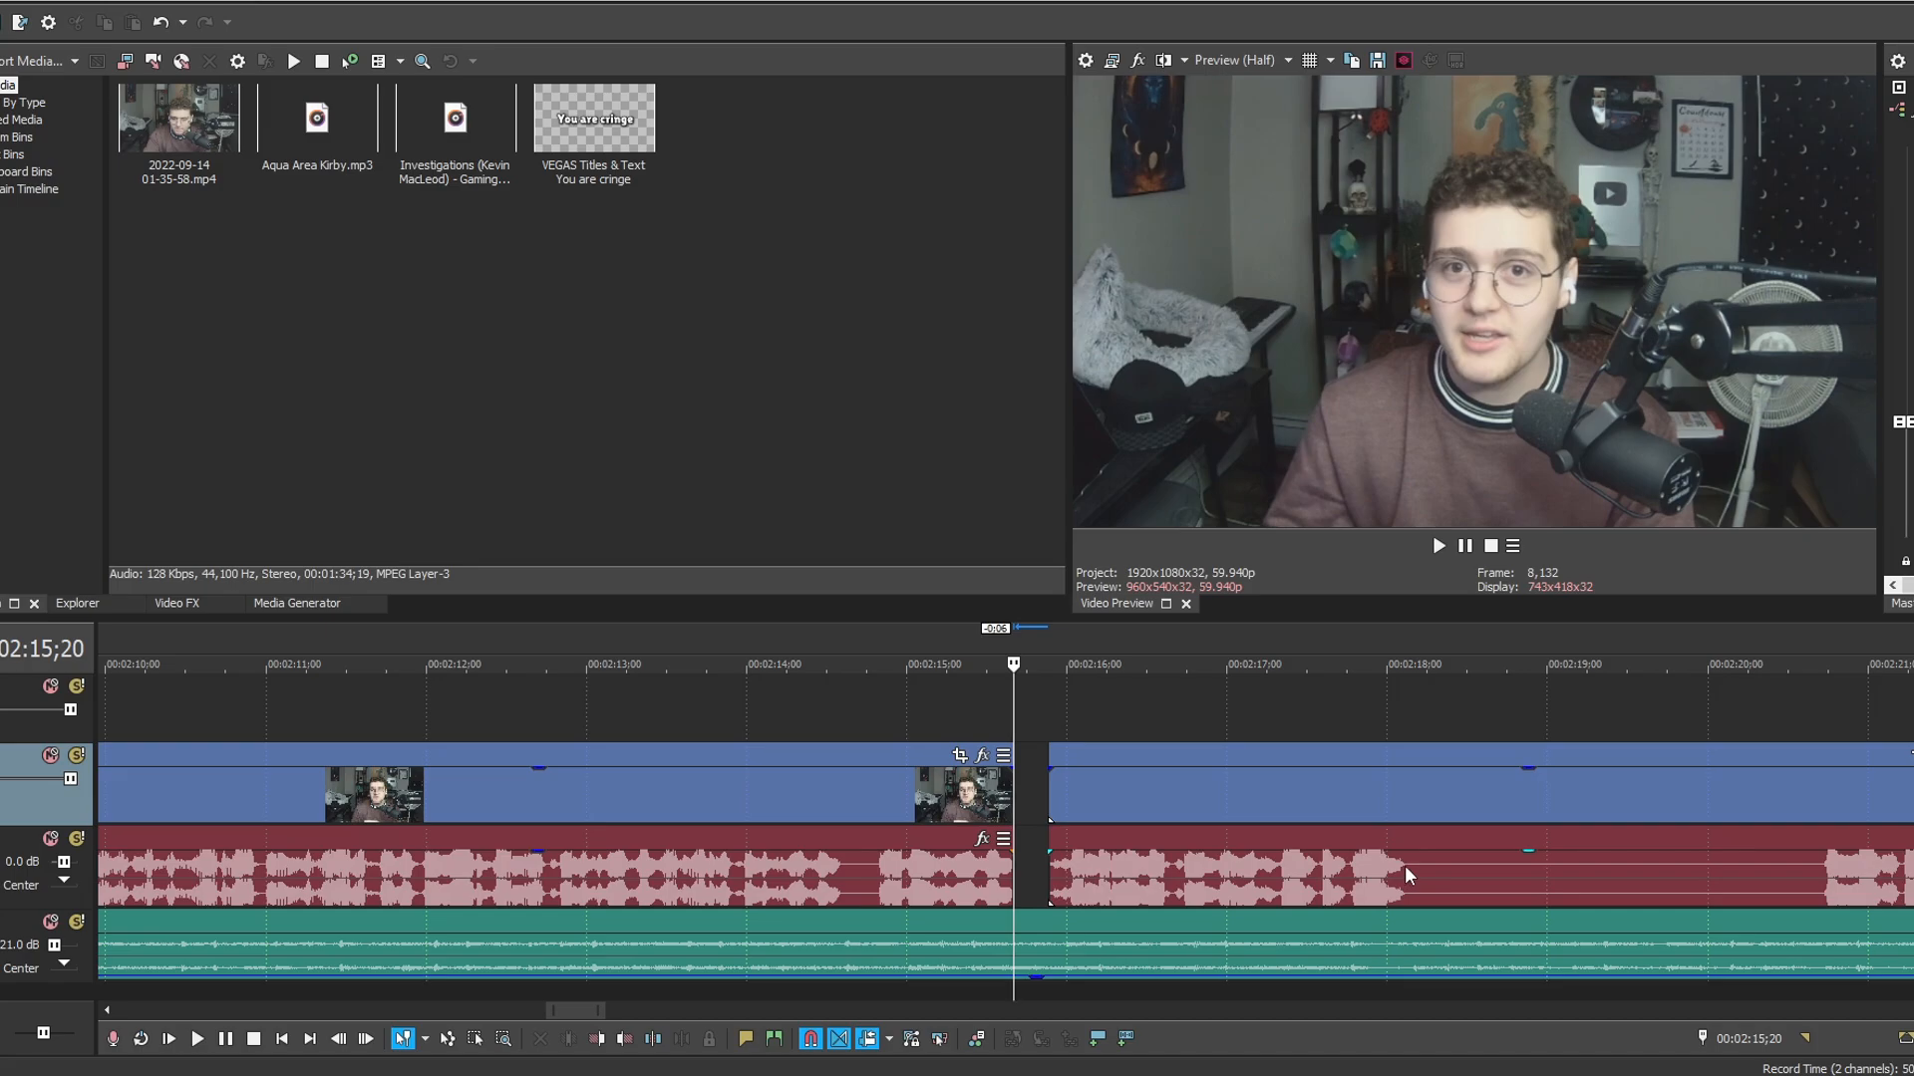
Split the talking-head clip at 00:02:18;02 and remove the silence up to the speech at 00:02:20;21.
{"action": "left_click", "coordinate": [1405, 875]}
{"action": "key", "text": "s"}
{"action": "left_click", "coordinate": [1824, 877]}
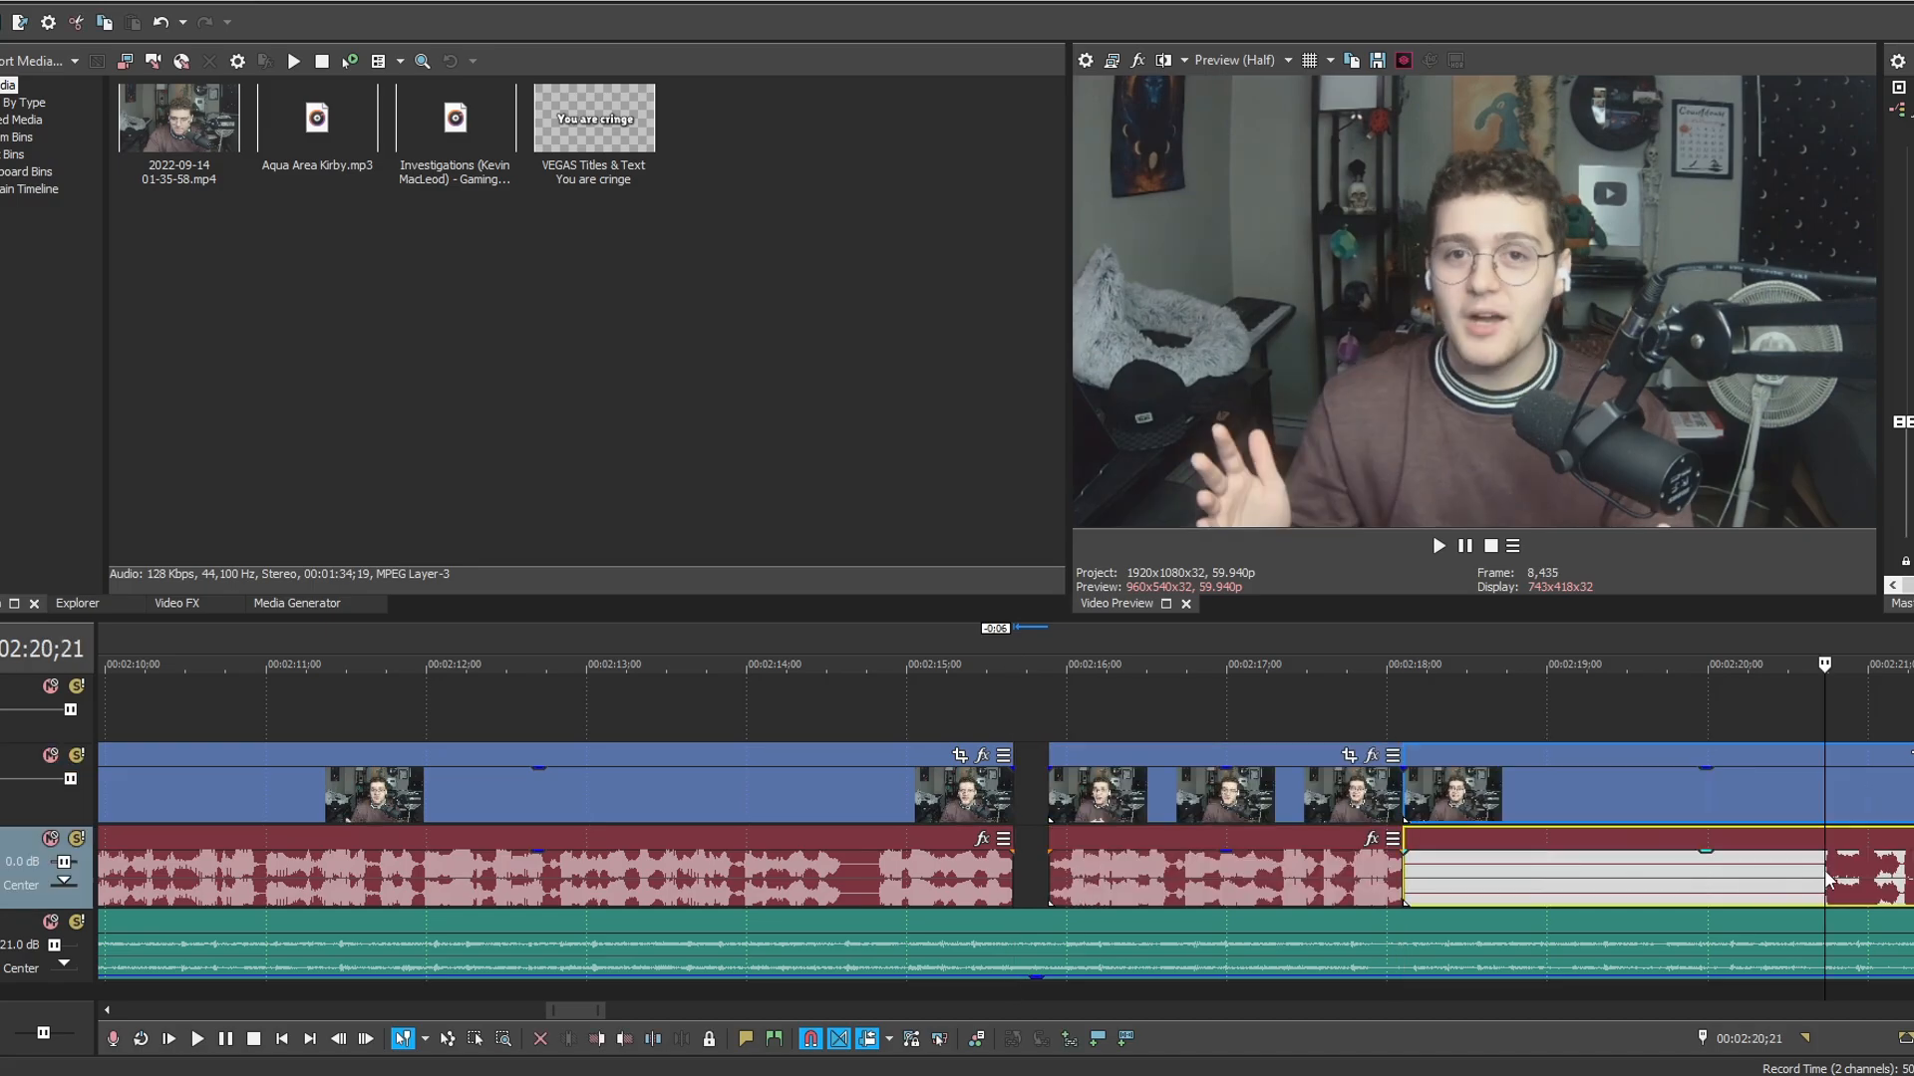
{"action": "key", "text": "Delete"}
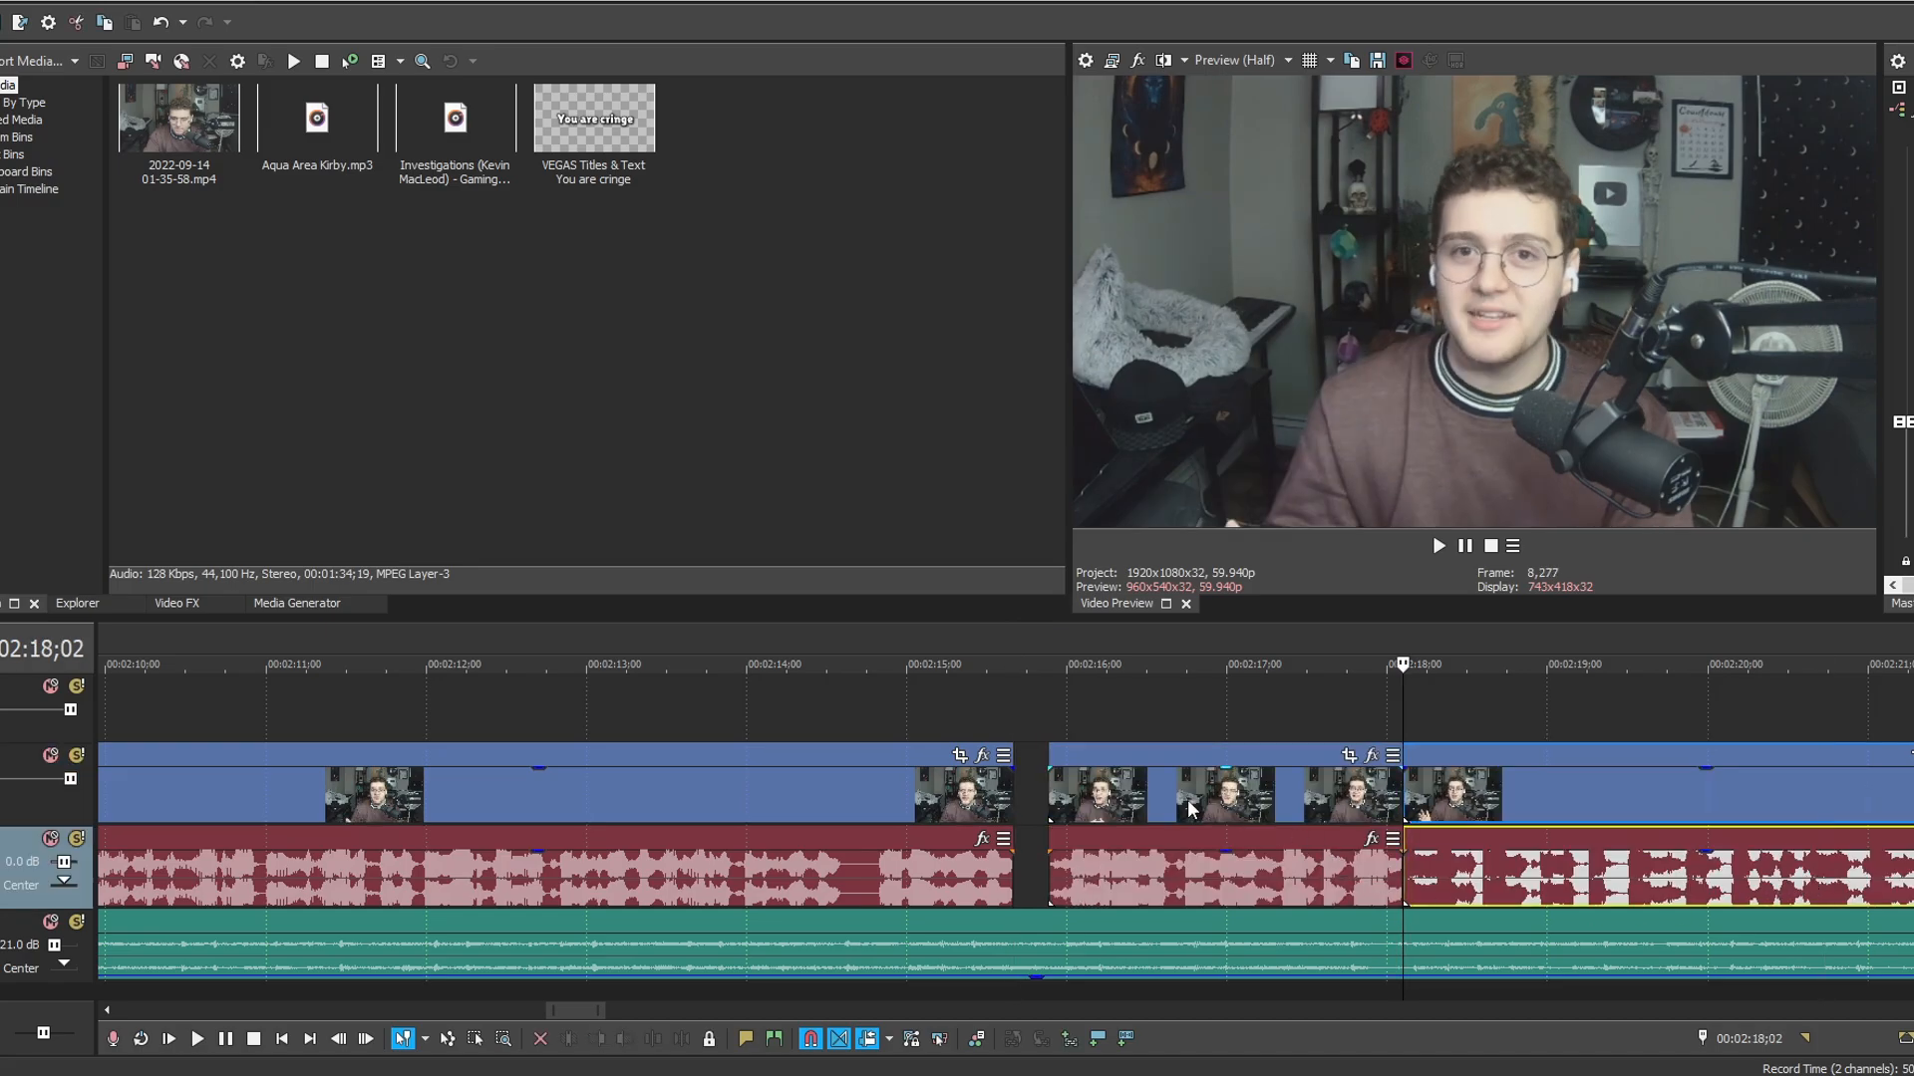
Move the short clip back against the cut at 00:02:15;20 to close the gap, and play the timeline from about 00:01:36.
{"action": "left_click_drag", "start_coordinate": [1207, 801], "coordinate": [1173, 801]}
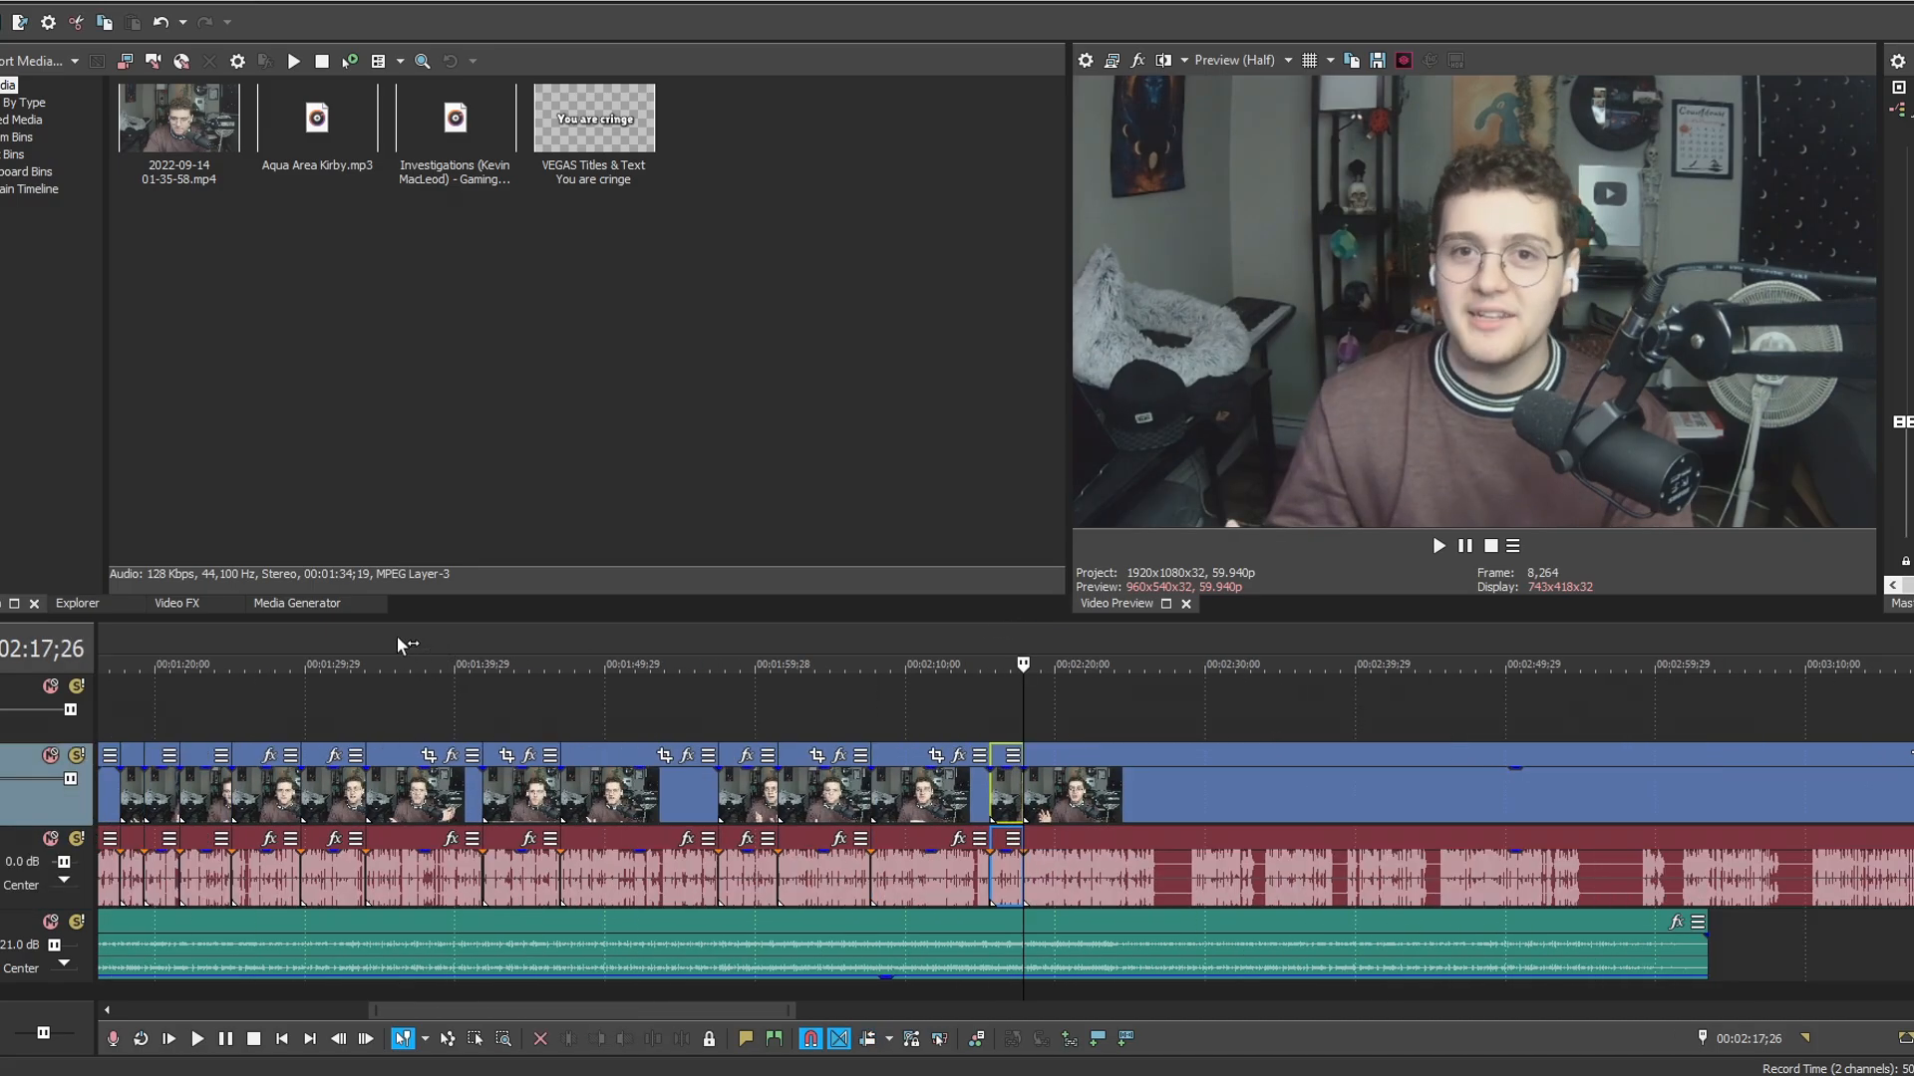
{"action": "left_click", "coordinate": [397, 636]}
{"action": "key", "text": "space"}
Split the talking-head clip at 00:02:26;19 and 00:02:29;04, and delete the silence between the cuts with Auto Ripple on.
{"action": "left_click", "coordinate": [1152, 802]}
{"action": "scroll", "coordinate": [1131, 858], "scroll_direction": "up", "scroll_amount": 5}
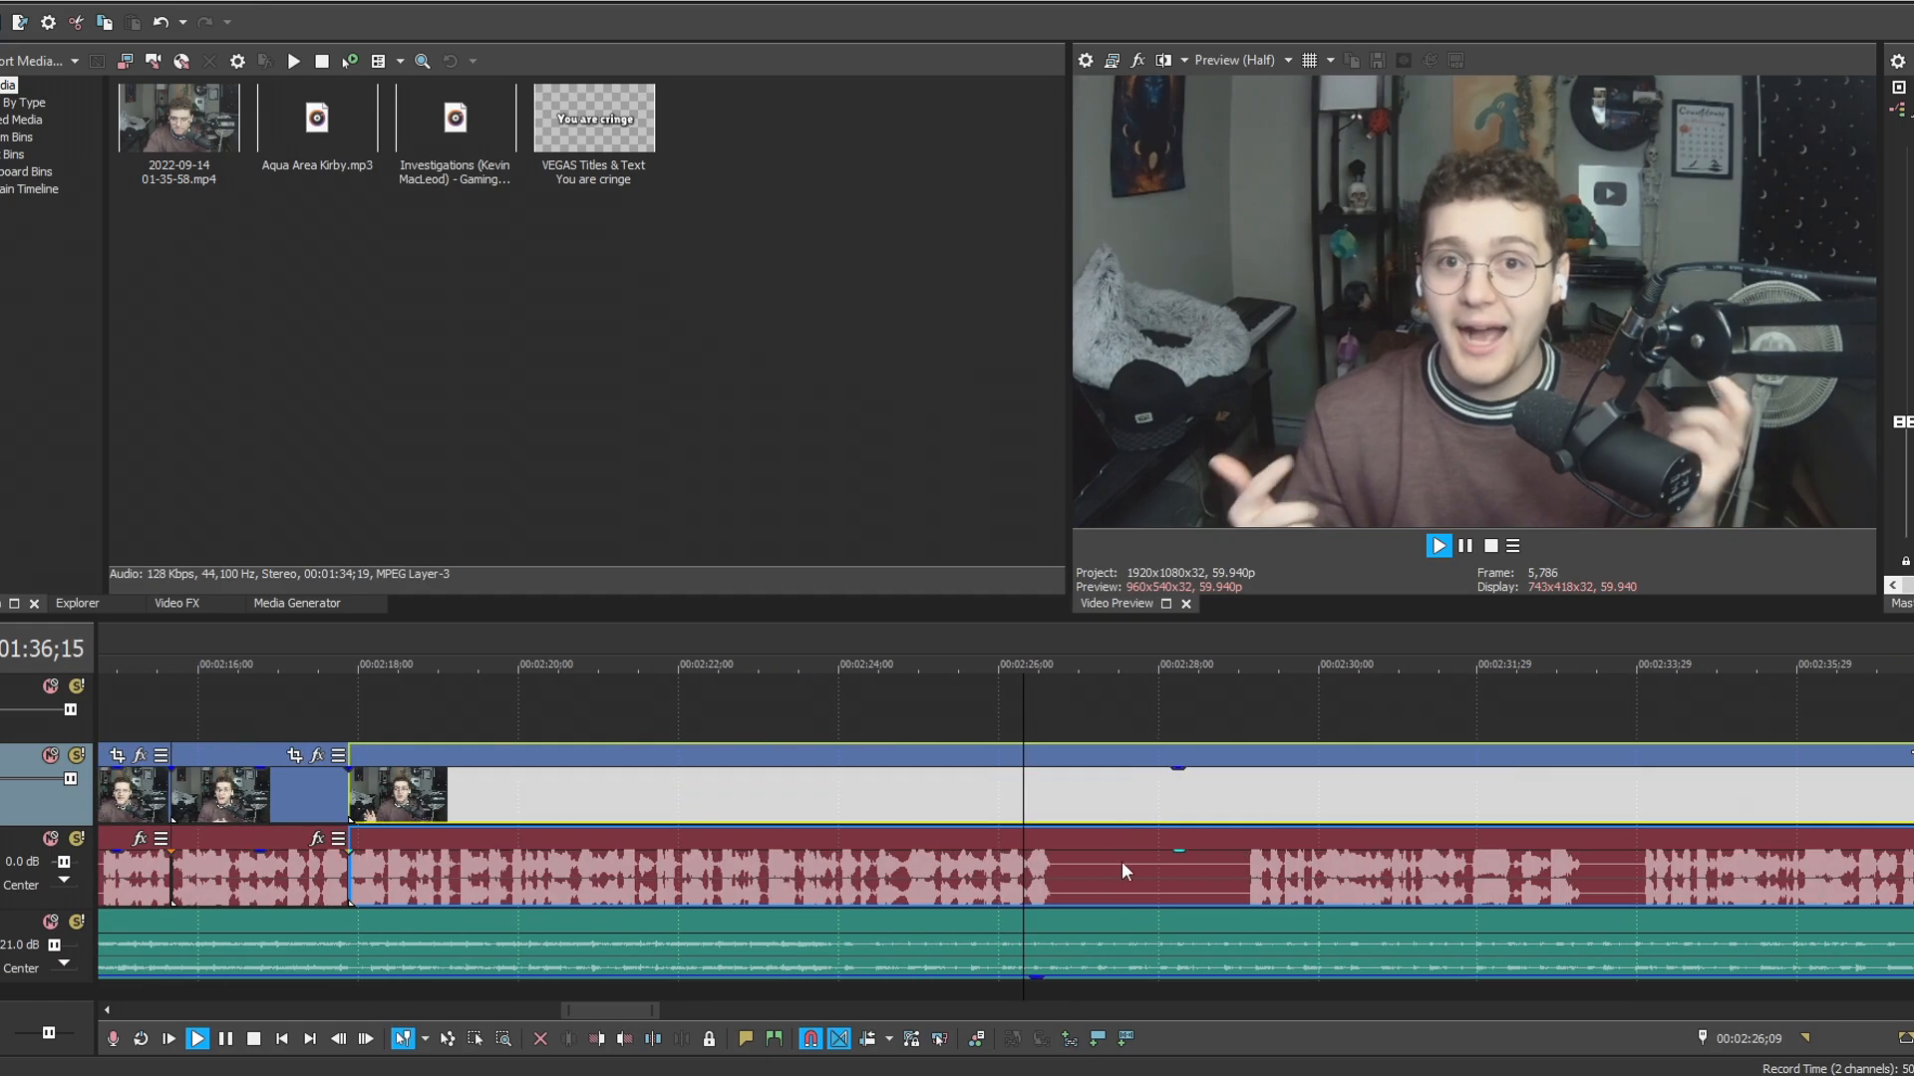
{"action": "left_click", "coordinate": [1063, 863]}
{"action": "key", "text": "s"}
{"action": "scroll", "coordinate": [1062, 863], "scroll_direction": "up", "scroll_amount": 2}
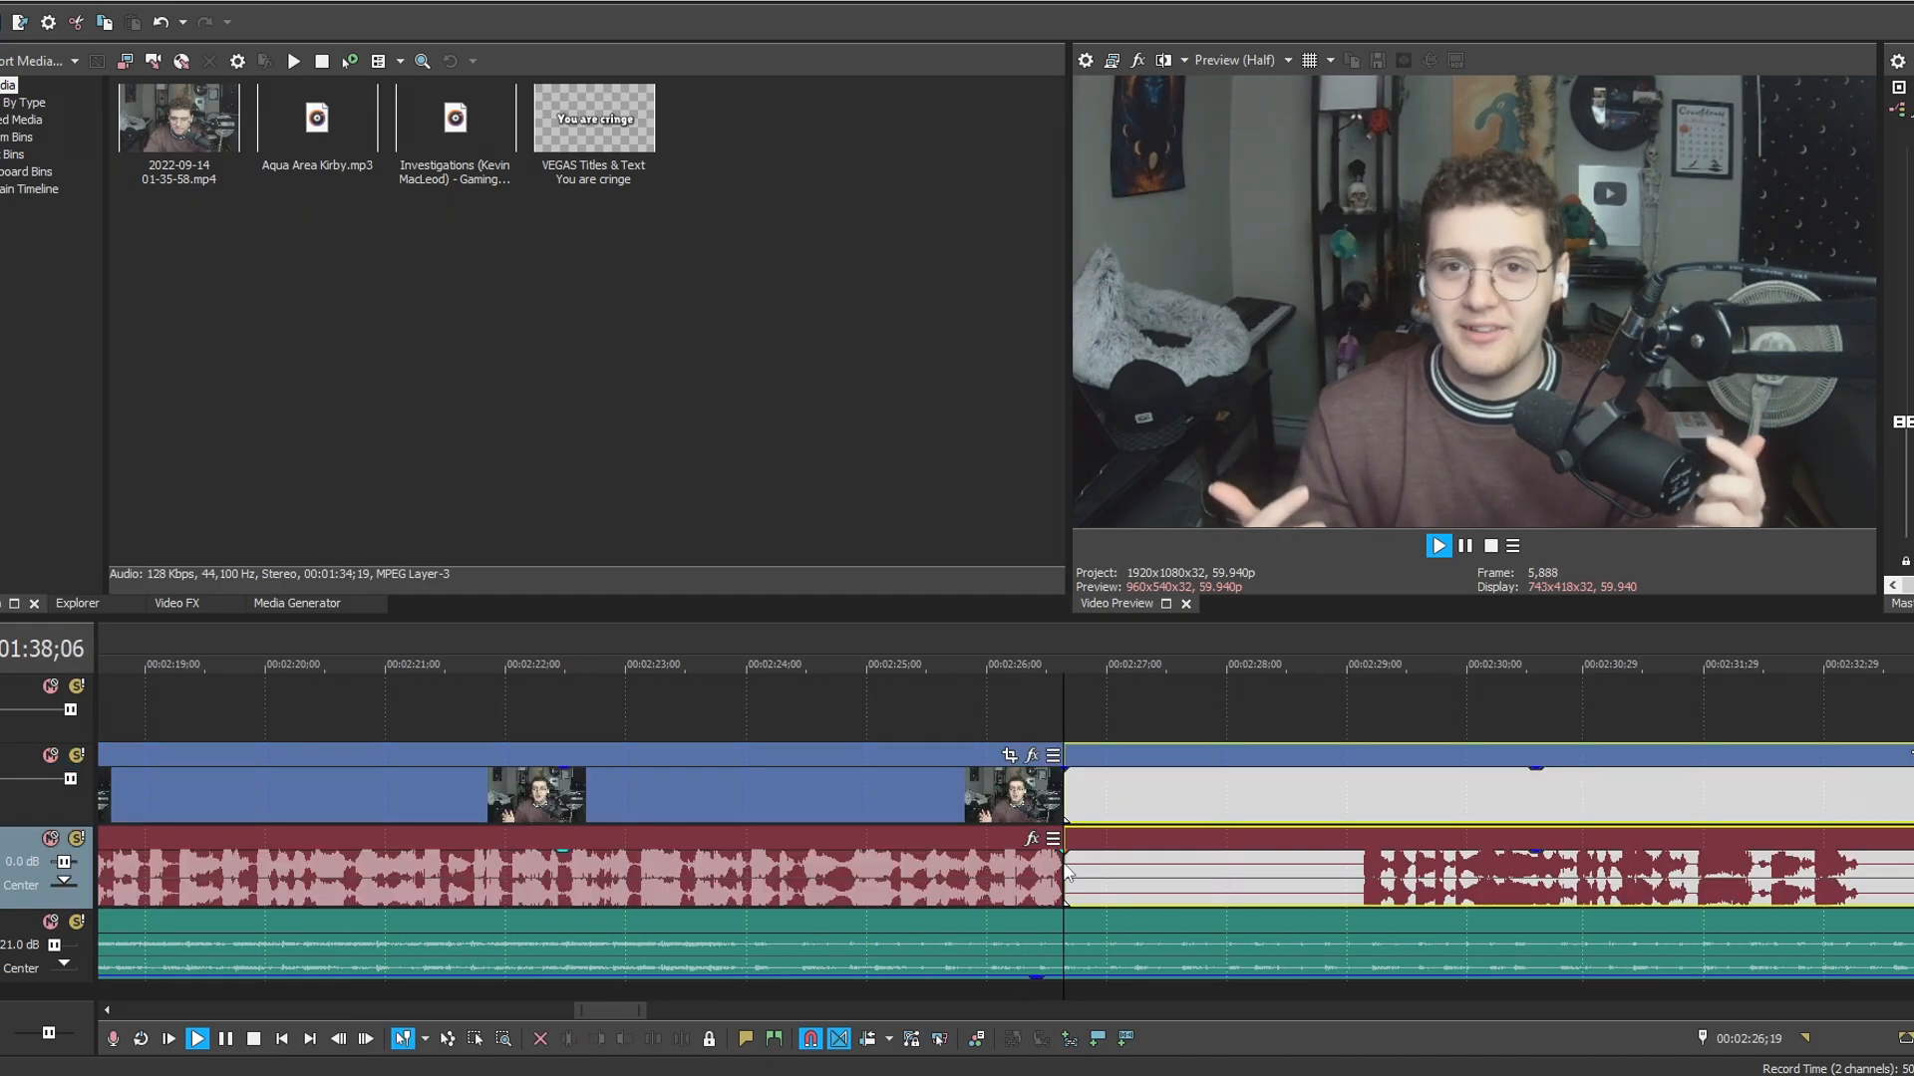
{"action": "left_click", "coordinate": [1362, 866]}
{"action": "key", "text": "s"}
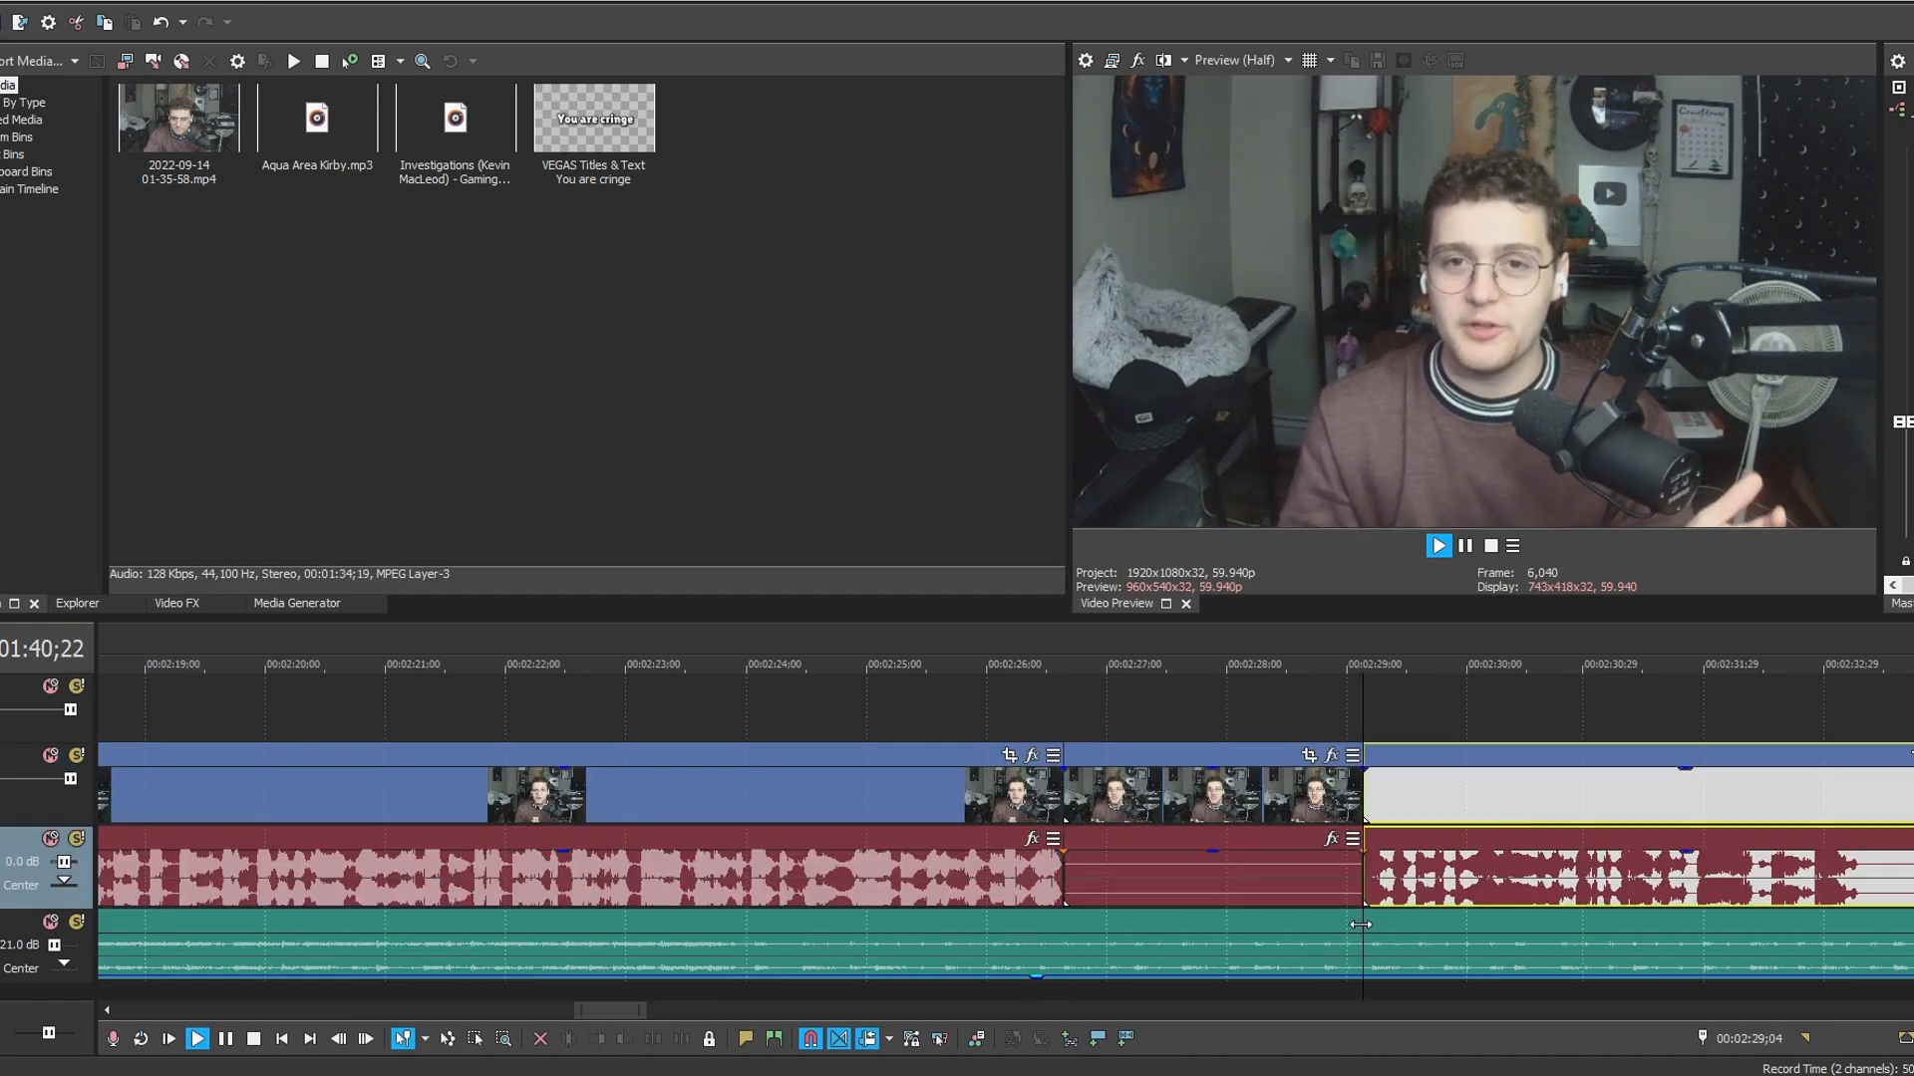
{"action": "left_click", "coordinate": [1295, 827]}
{"action": "key", "text": "Delete"}
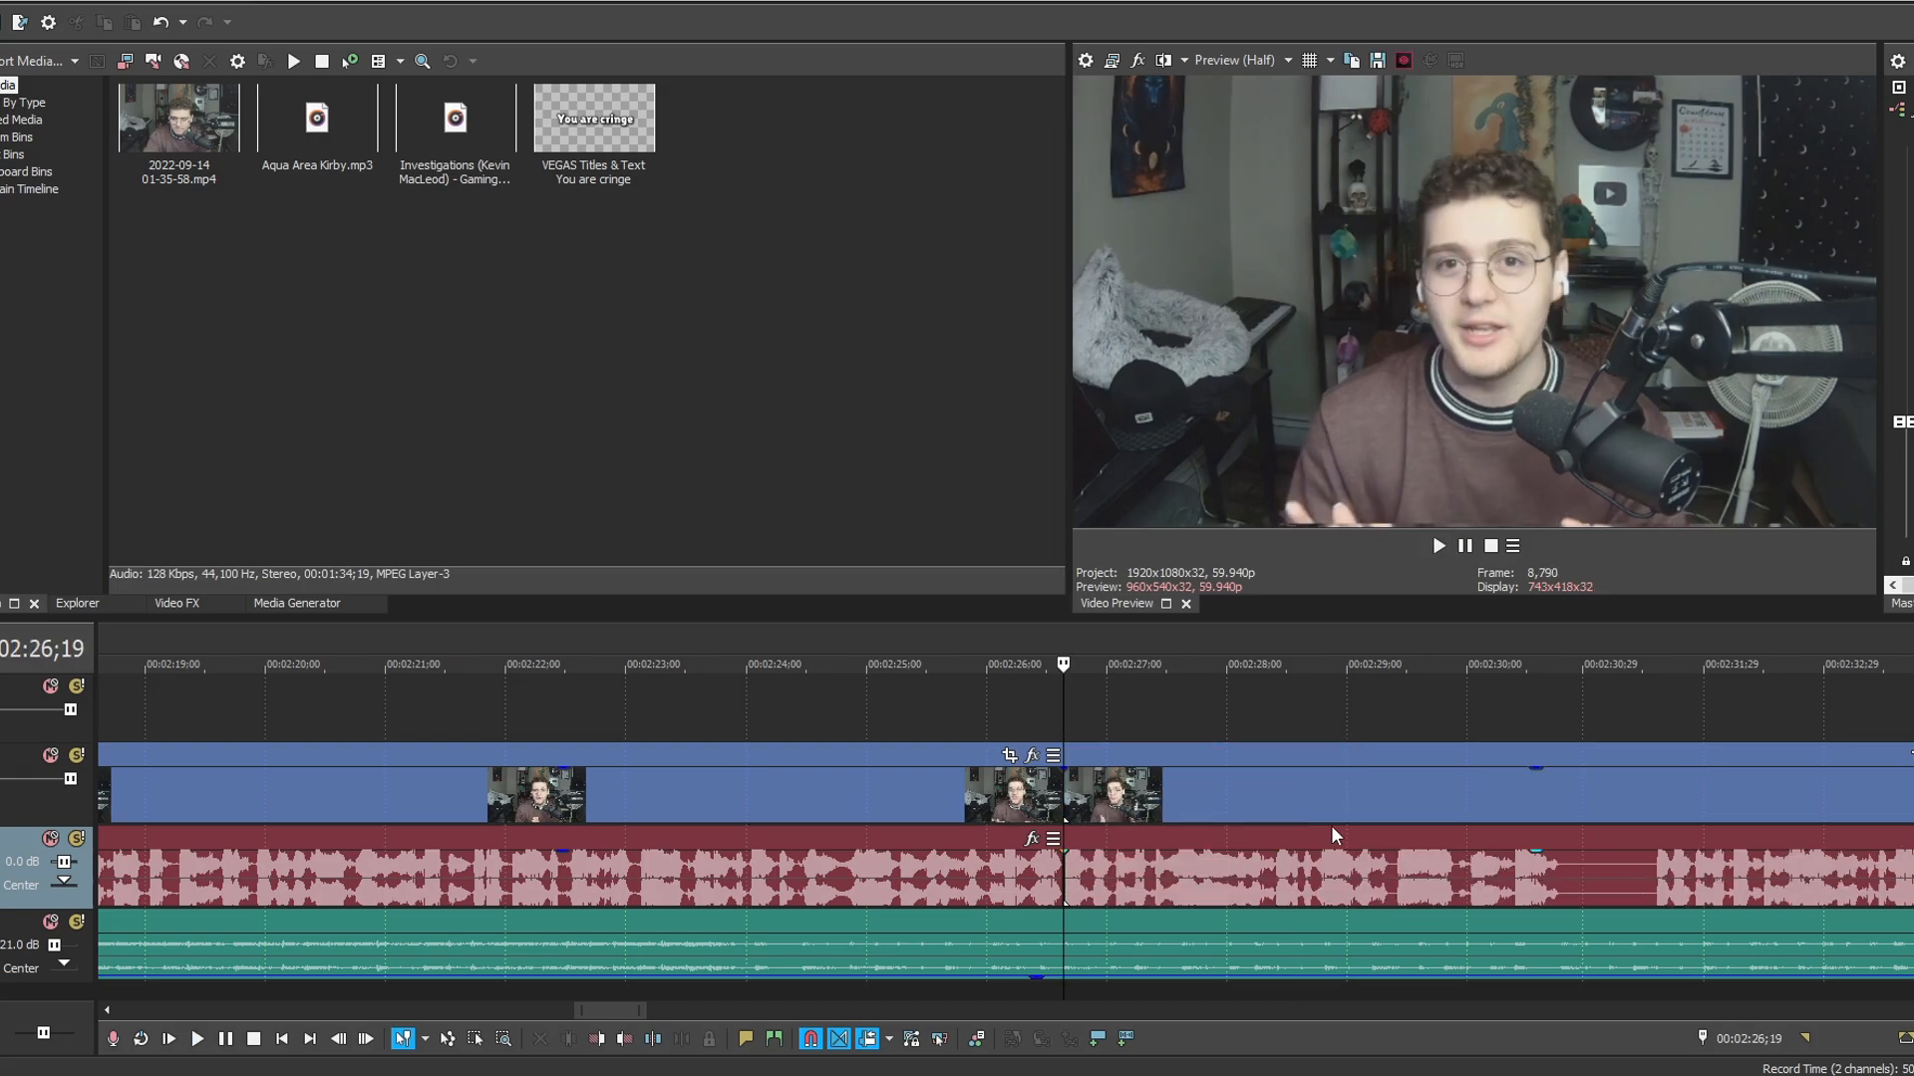
Split the talking-head clip at 00:02:30;22 and trim the silence that follows the cut.
{"action": "left_click", "coordinate": [1553, 864]}
{"action": "scroll", "coordinate": [438, 643], "scroll_direction": "down", "scroll_amount": 5}
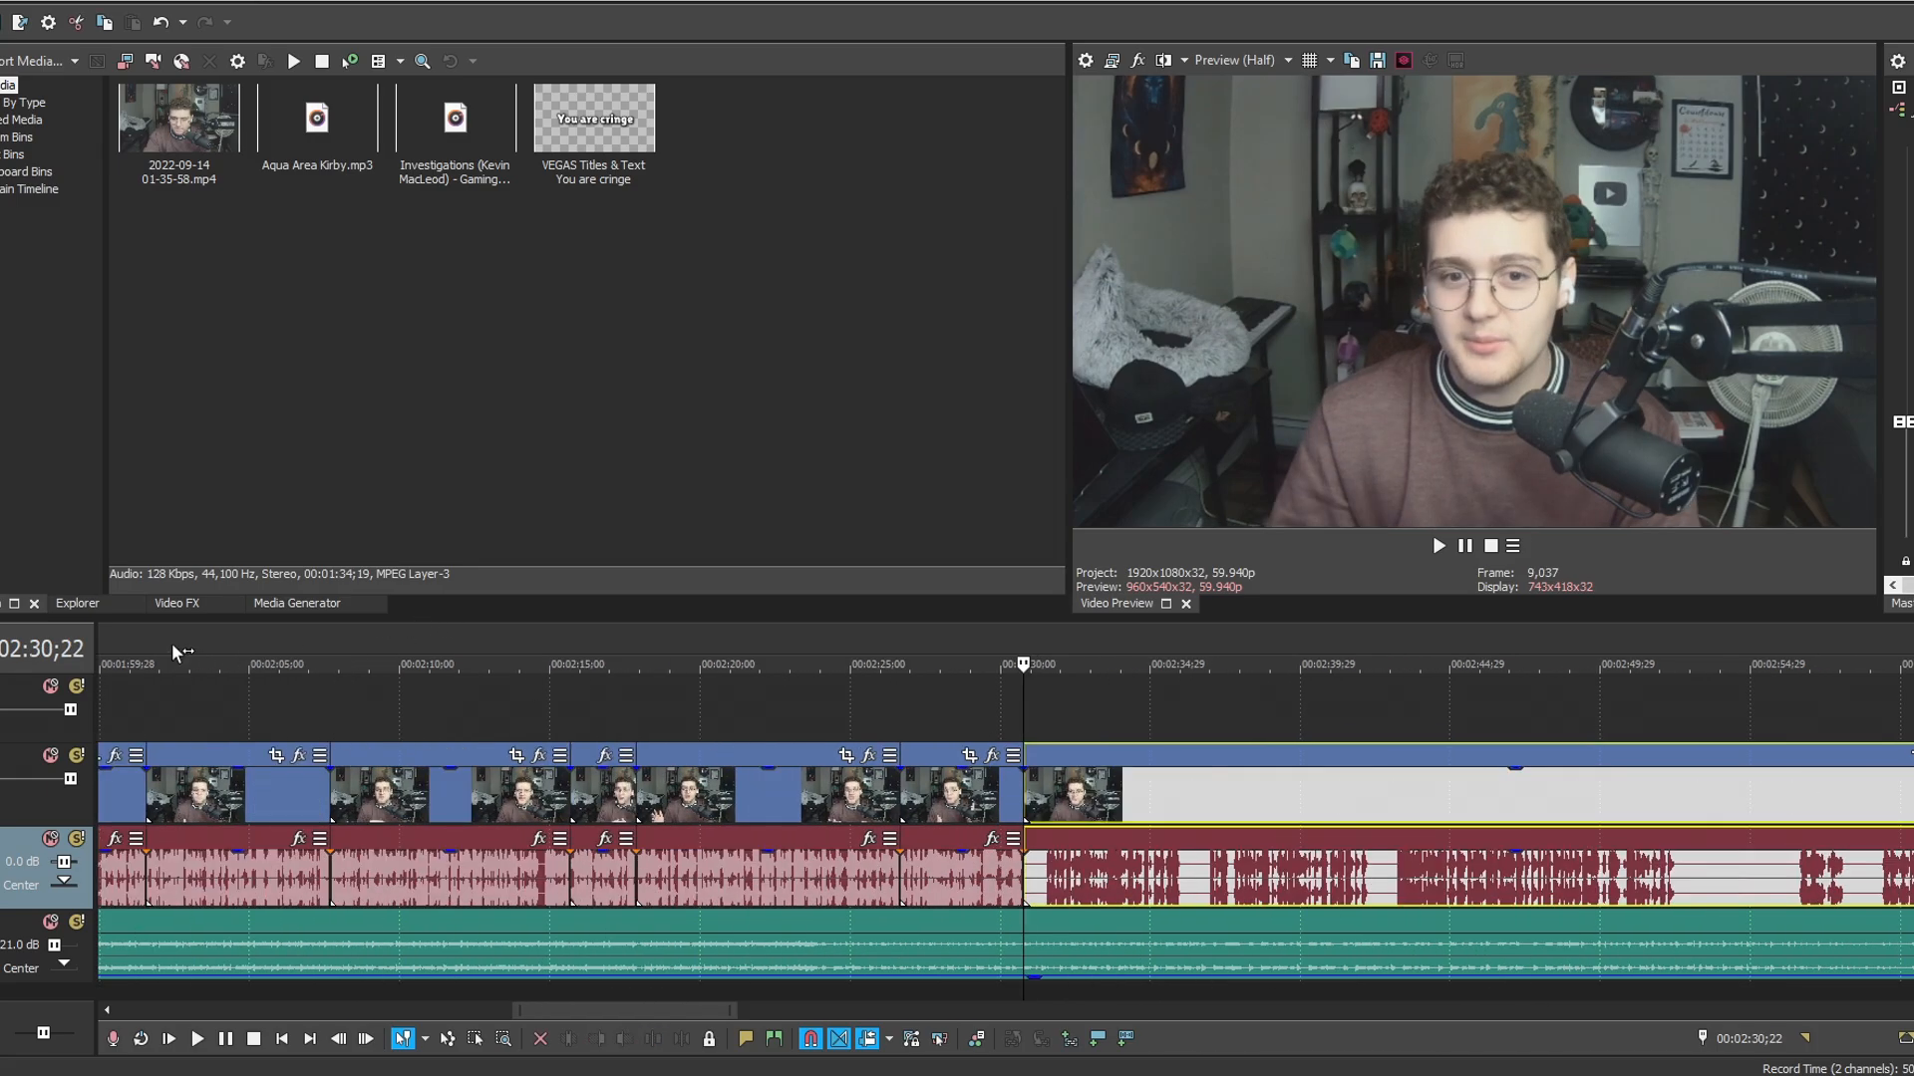
{"action": "scroll", "coordinate": [1137, 870], "scroll_direction": "up", "scroll_amount": 5}
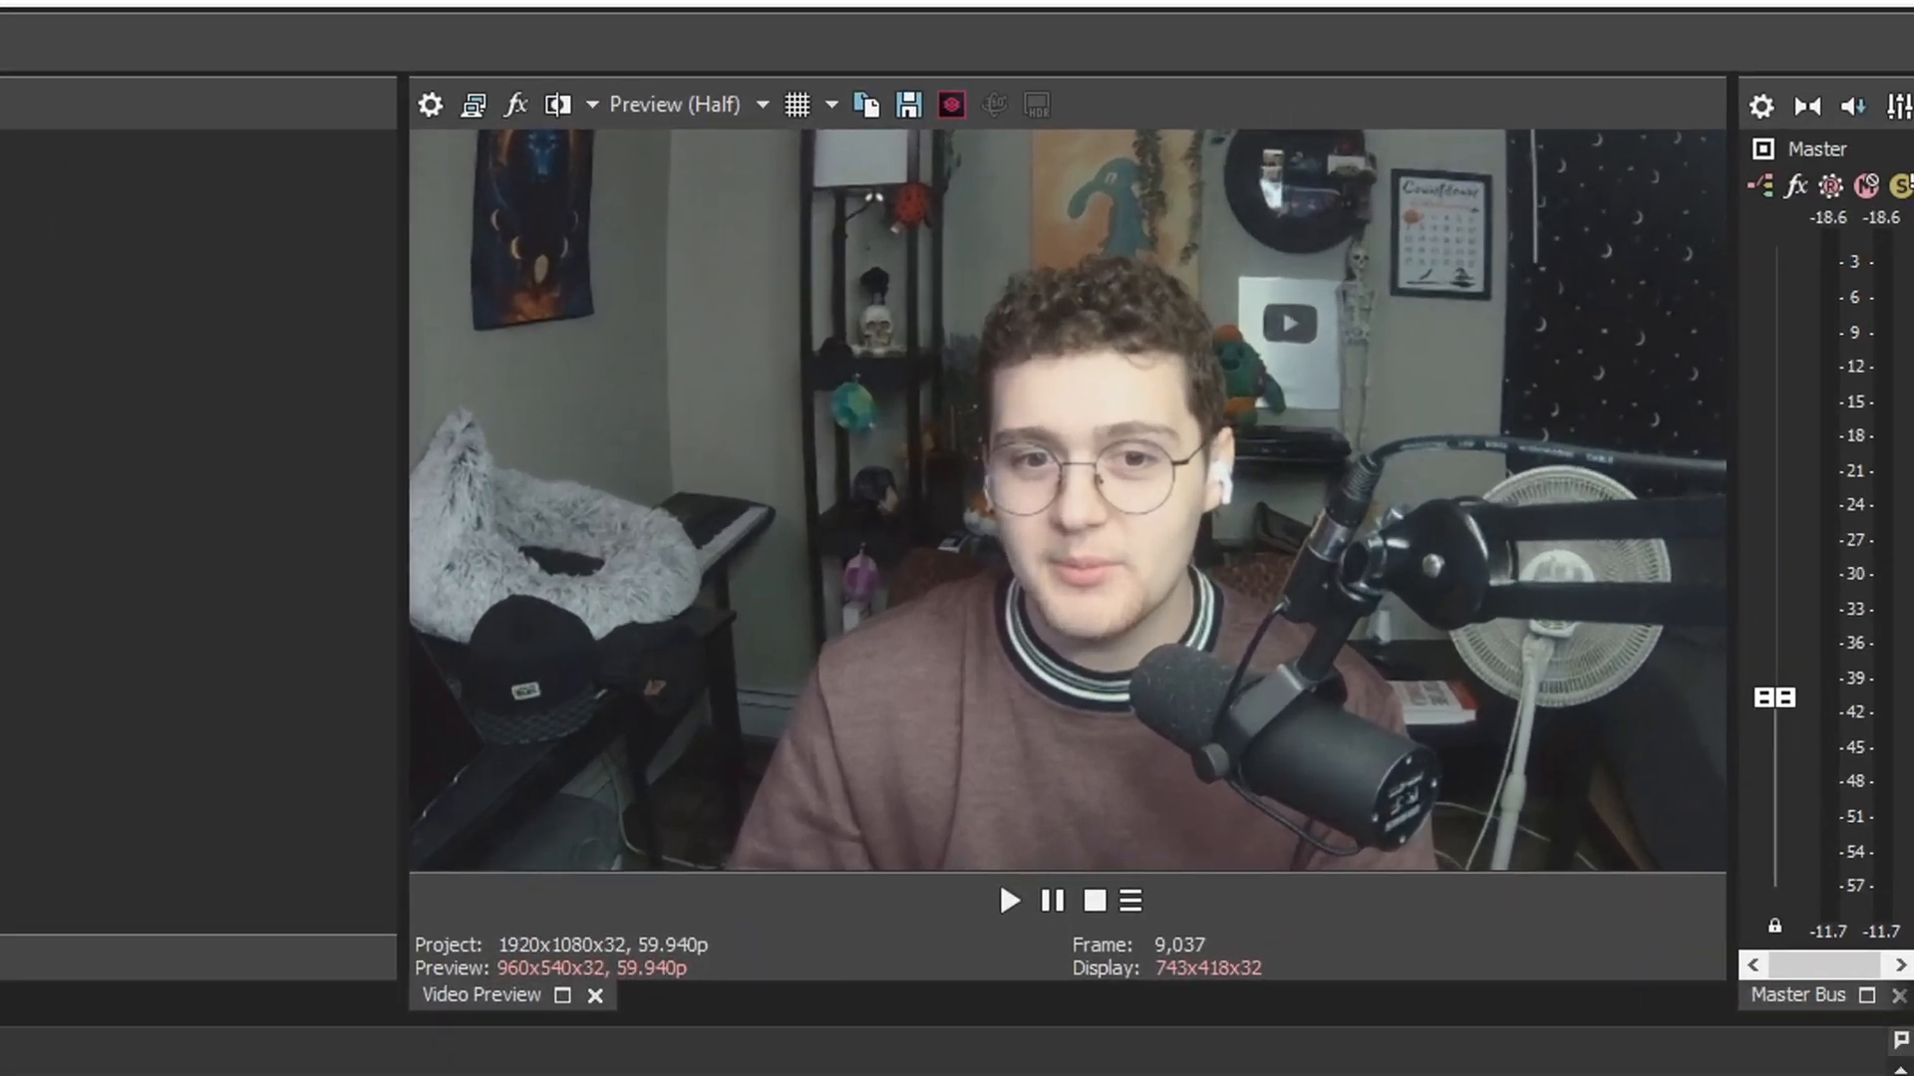
Raise the Master bus volume high, and bring it back down to a low level.
{"action": "left_click", "coordinate": [1775, 698]}
{"action": "left_click_drag", "start_coordinate": [1772, 698], "coordinate": [1772, 375]}
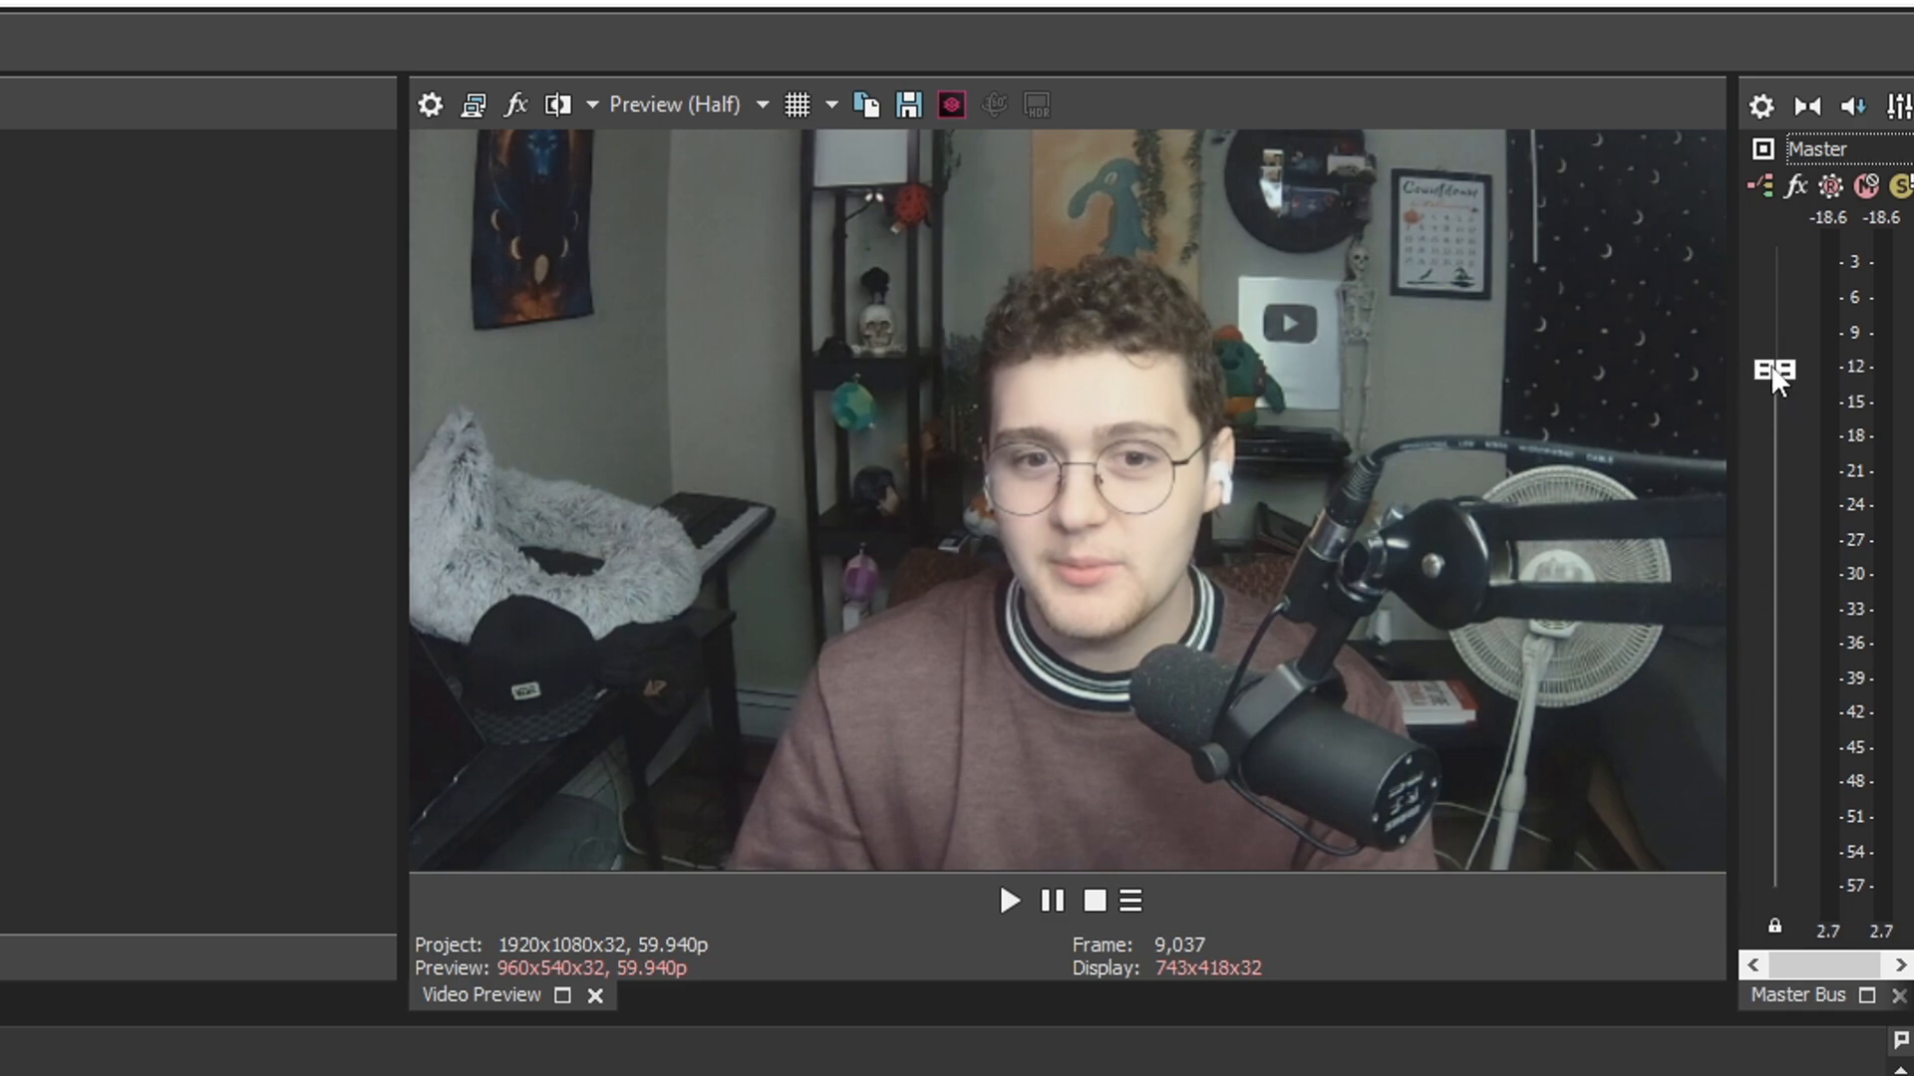
{"action": "left_click_drag", "start_coordinate": [1830, 721], "coordinate": [1832, 629]}
{"action": "left_click_drag", "start_coordinate": [1800, 704], "coordinate": [1796, 691]}
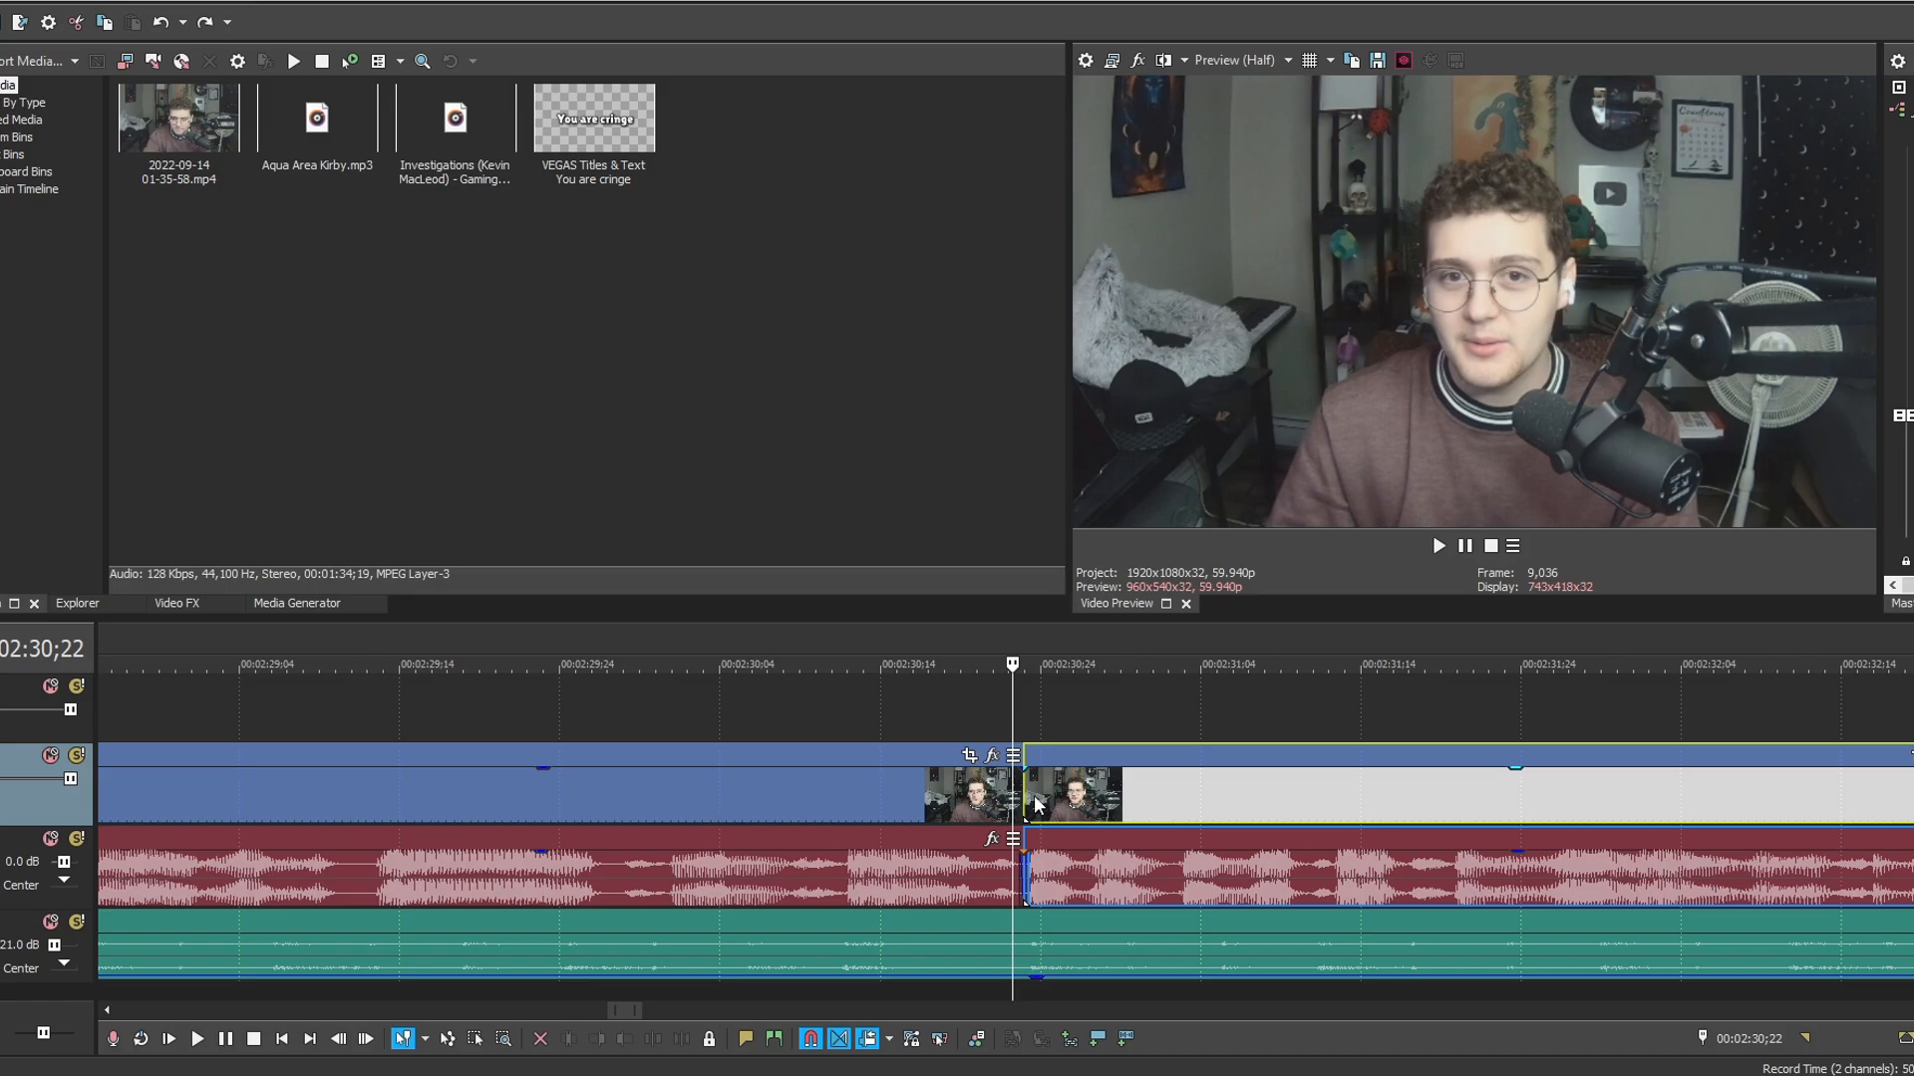
Move the clip that follows the cut at 00:02:30;22 to start at about 00:02:31;19, leaving a gap after the cut.
{"action": "left_click", "coordinate": [1019, 792]}
{"action": "left_click_drag", "start_coordinate": [1030, 791], "coordinate": [1406, 808]}
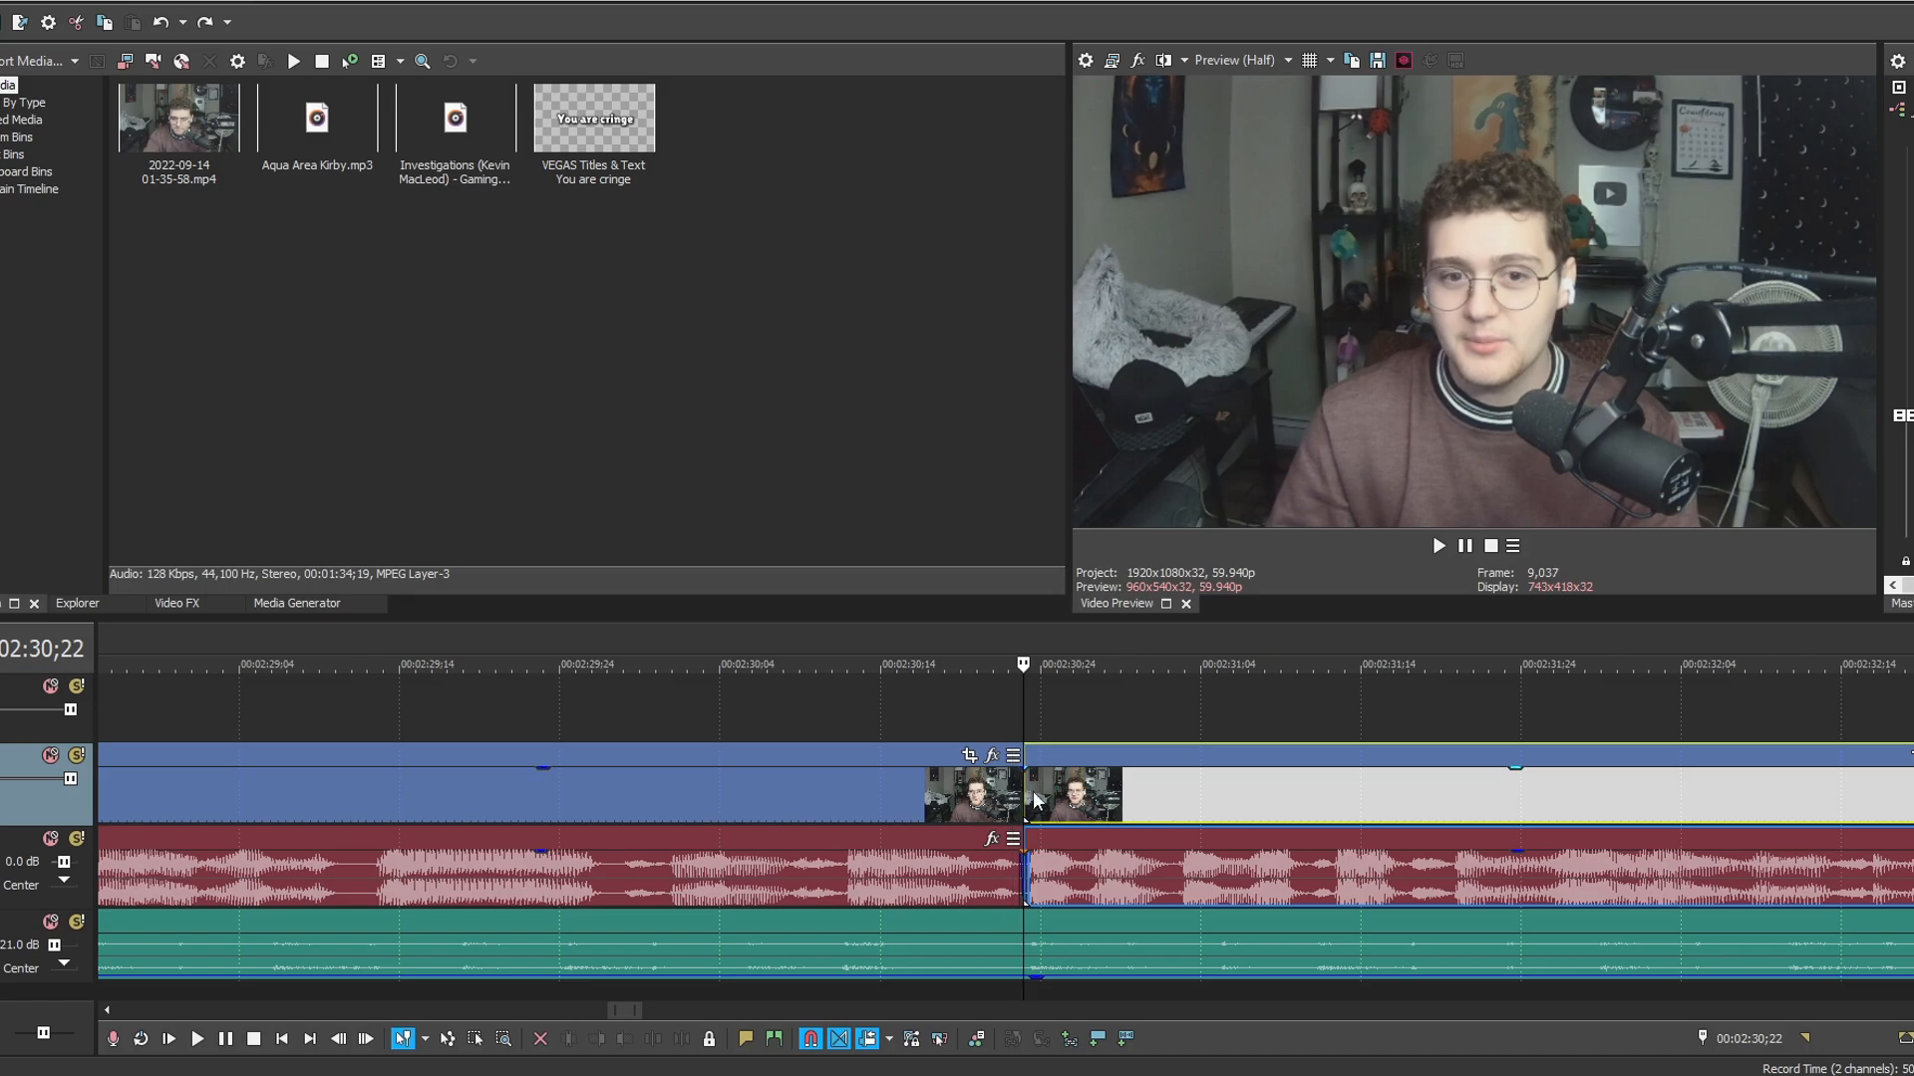
{"action": "left_click", "coordinate": [945, 760]}
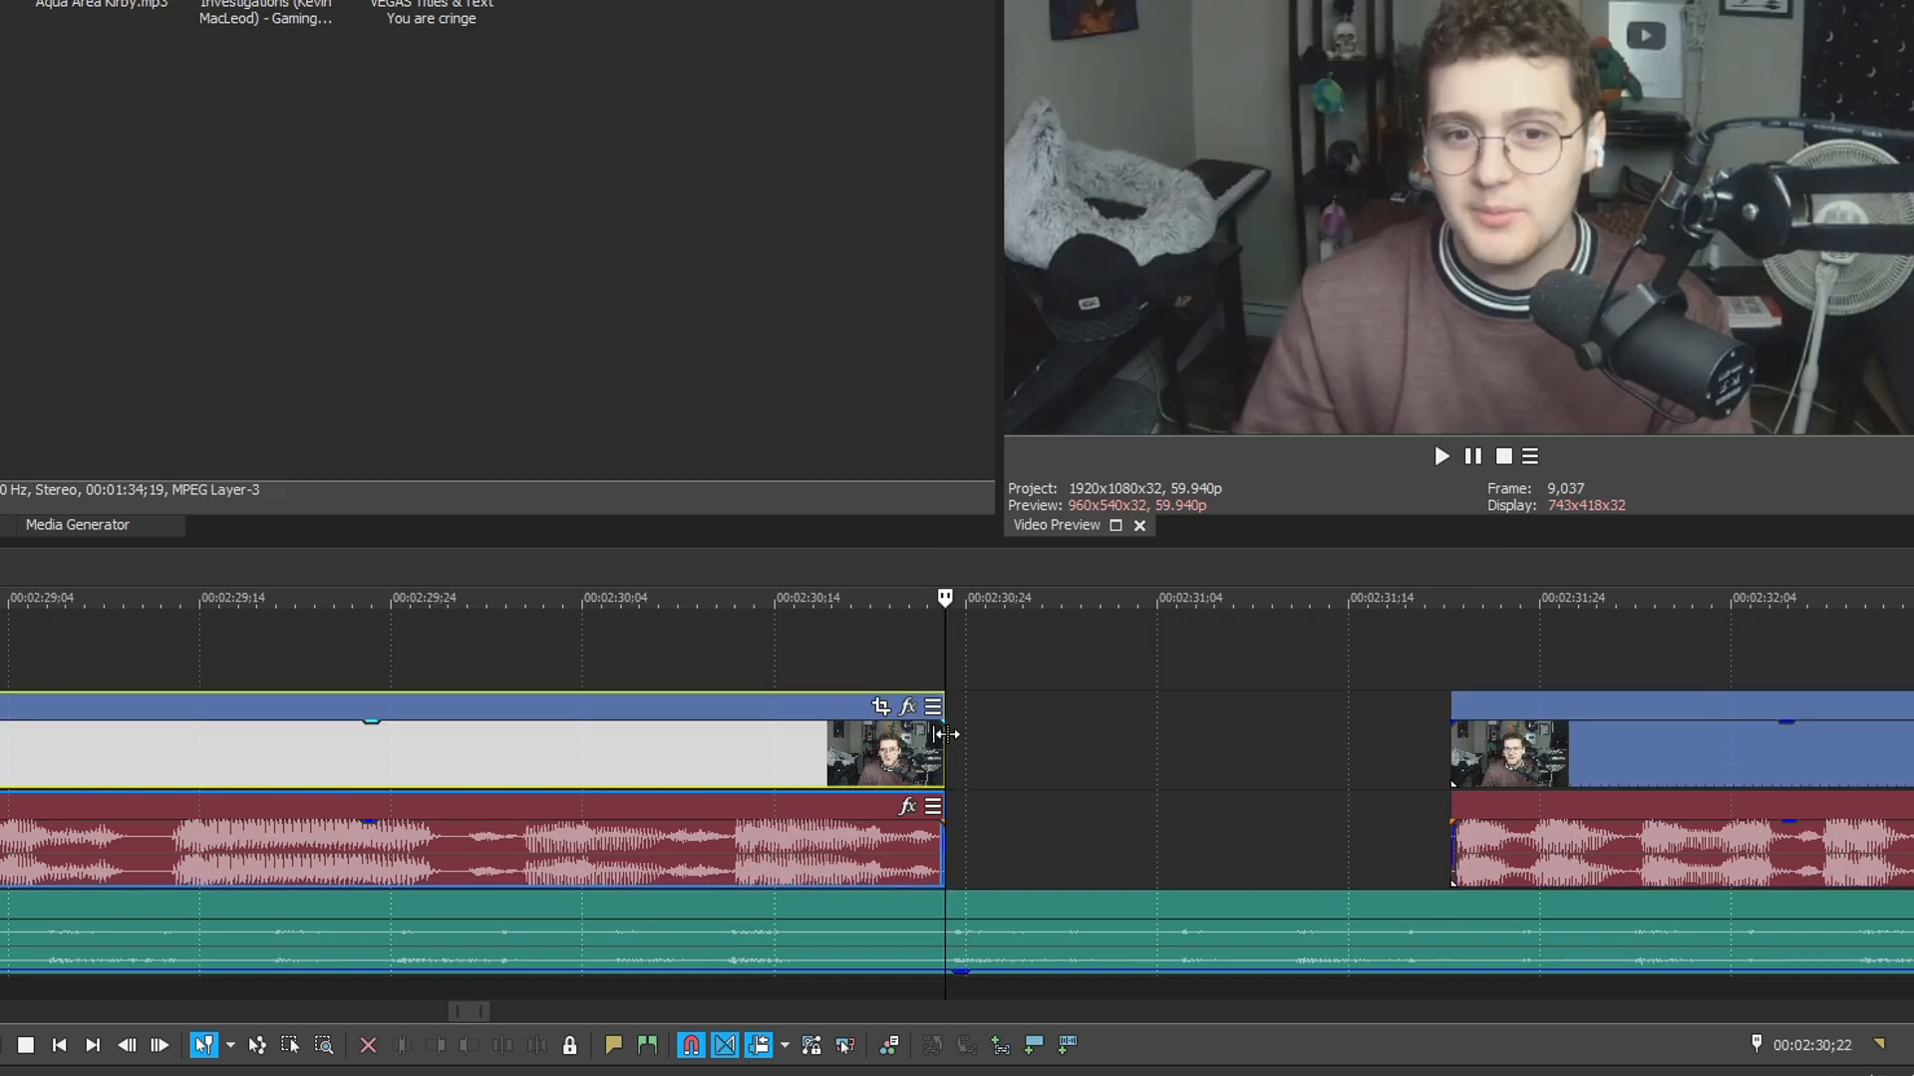
{"action": "mouse_move", "coordinate": [946, 759]}
{"action": "left_mouse_down"}
{"action": "mouse_move", "coordinate": [1423, 760]}
{"action": "mouse_move", "coordinate": [944, 738]}
{"action": "left_mouse_up"}
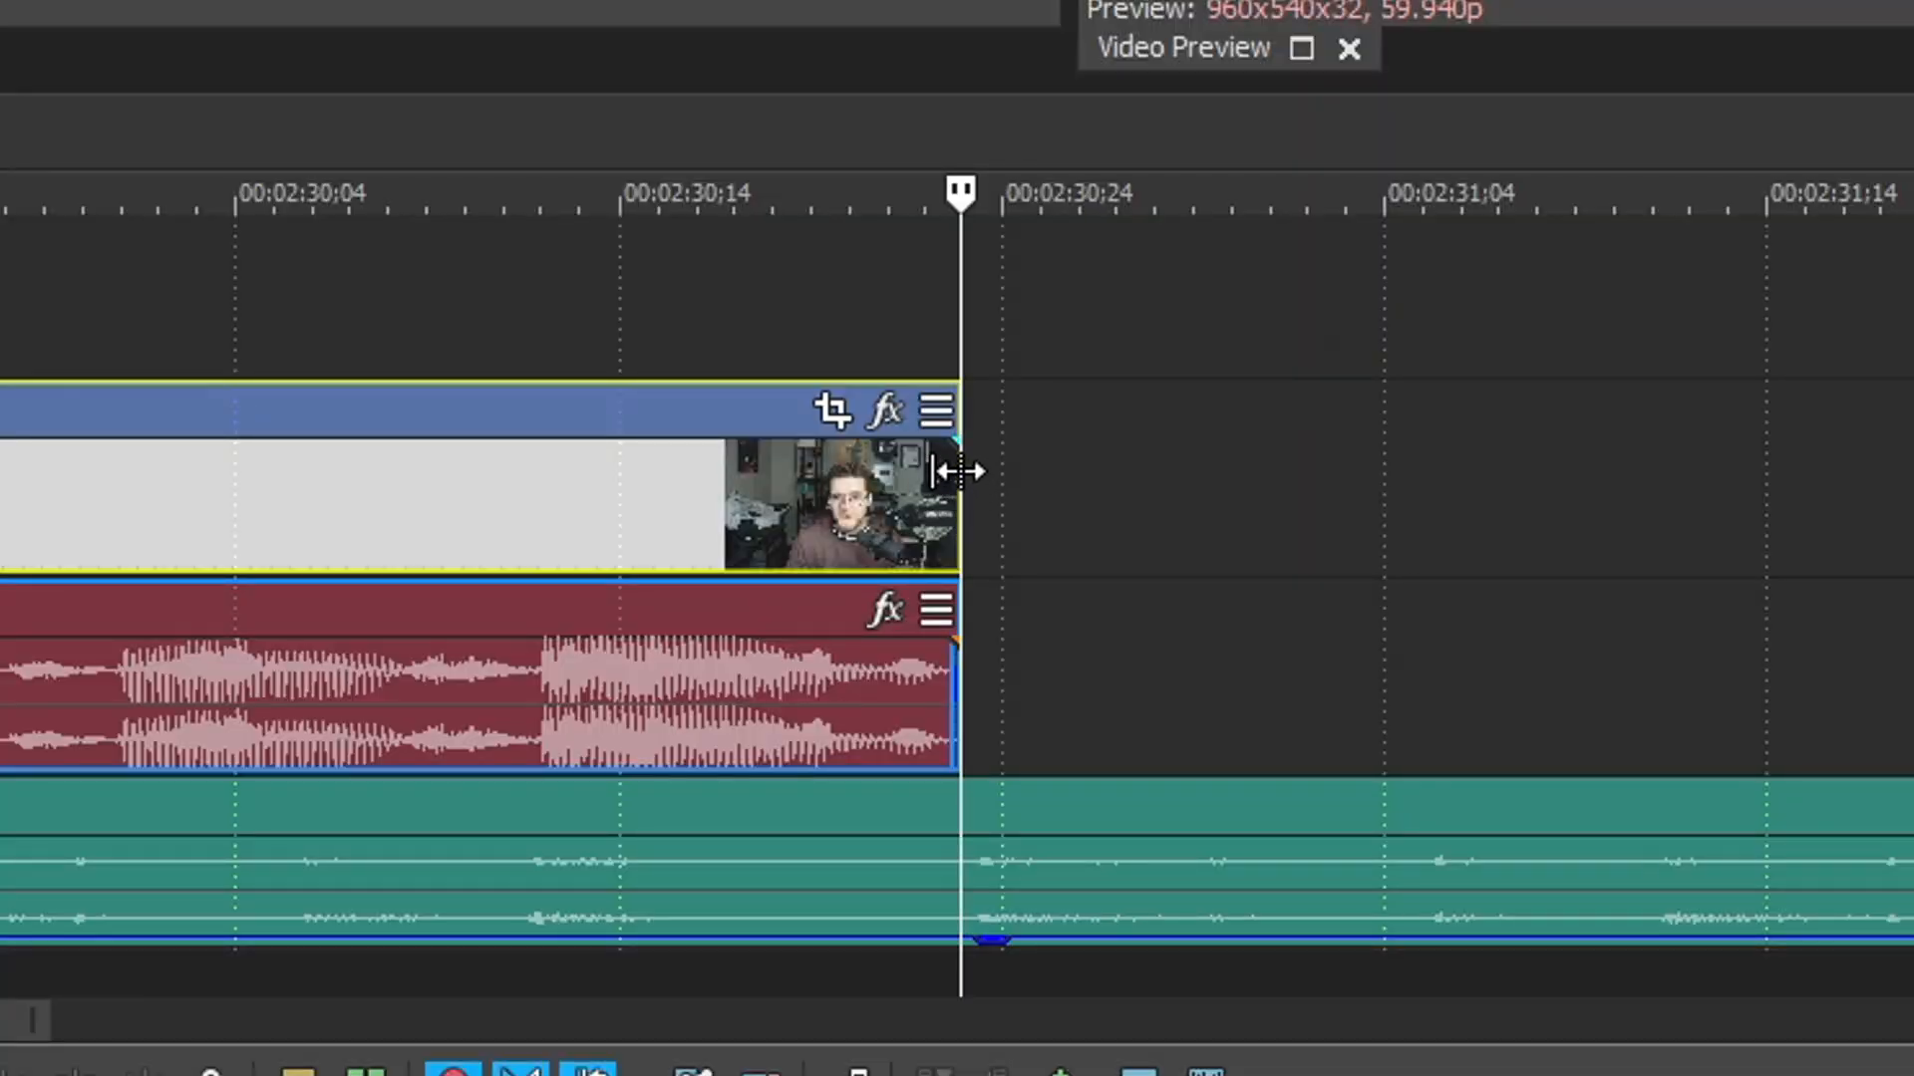
Mark the time range of the talking-head clip ending at 00:02:30;22 and return the playhead to its end edge.
{"action": "double_click", "coordinate": [960, 472]}
{"action": "double_click", "coordinate": [960, 689]}
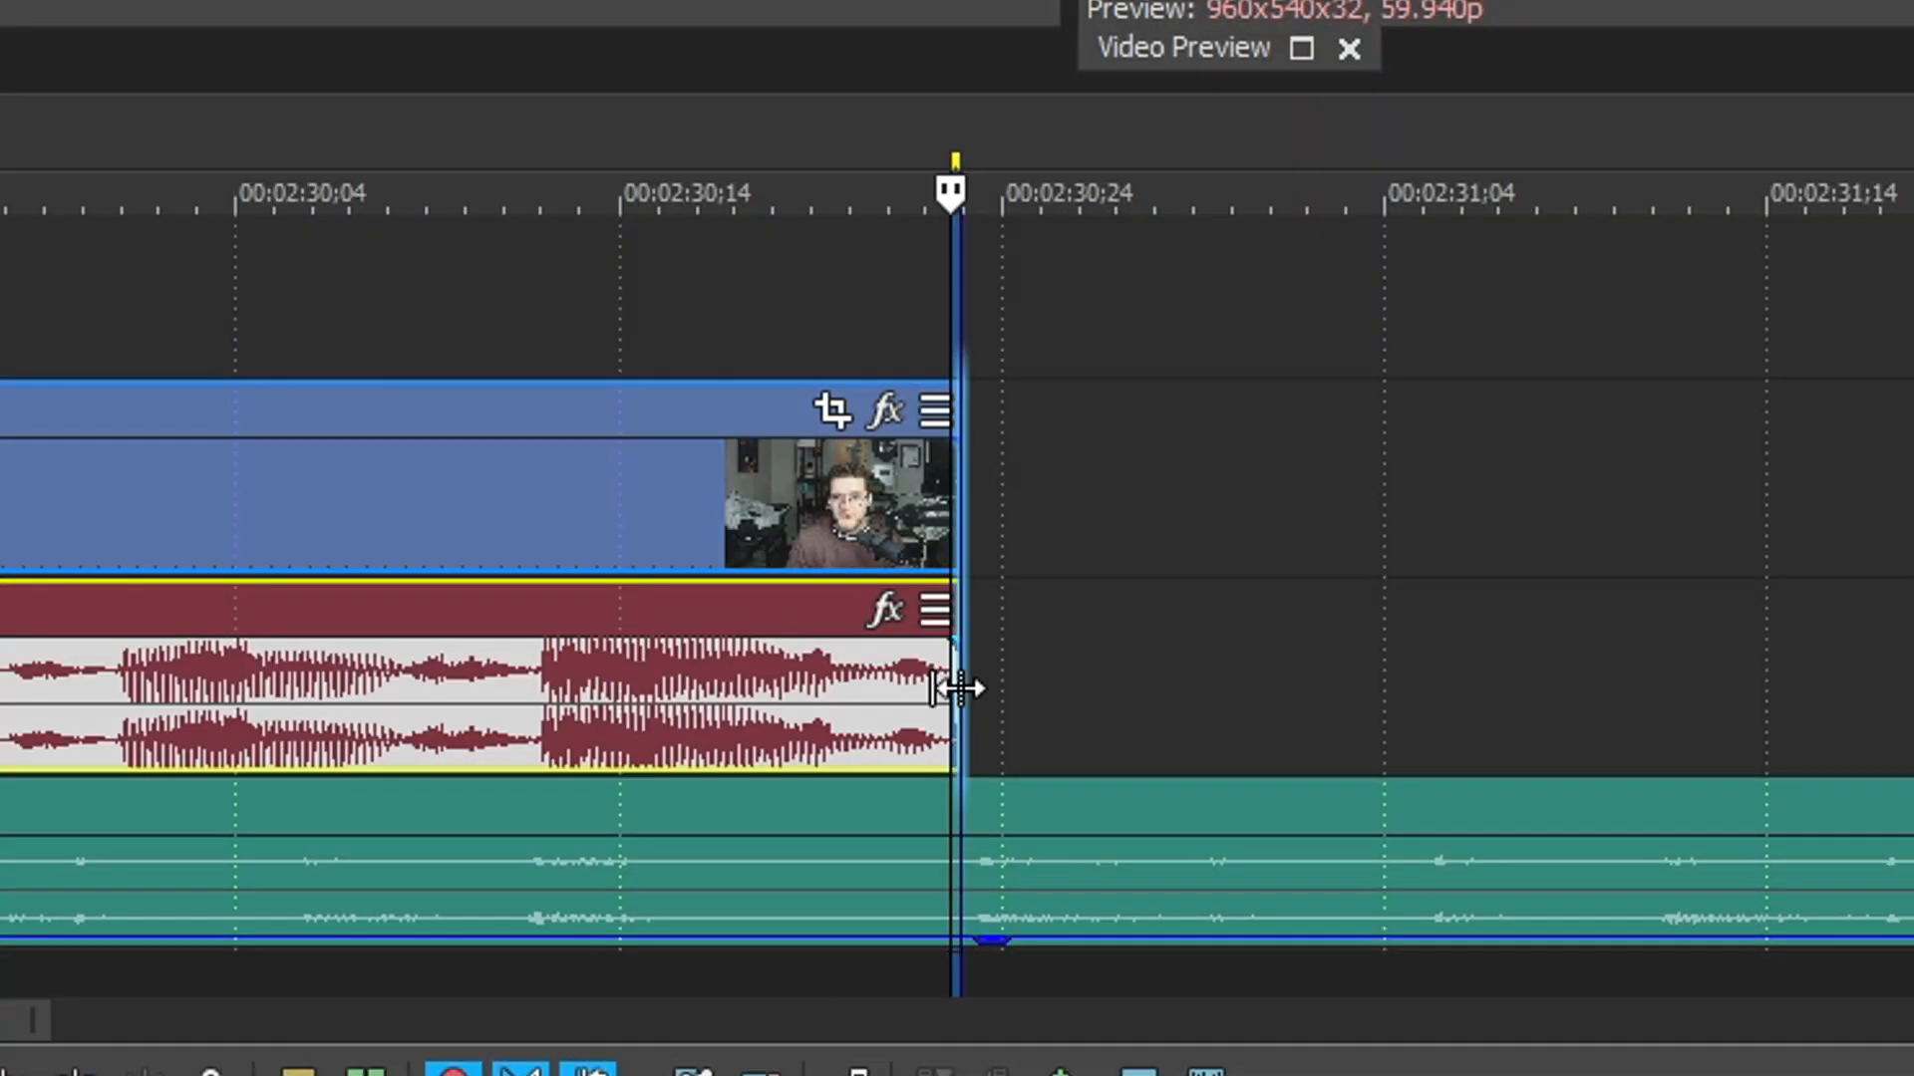
{"action": "double_click", "coordinate": [949, 474]}
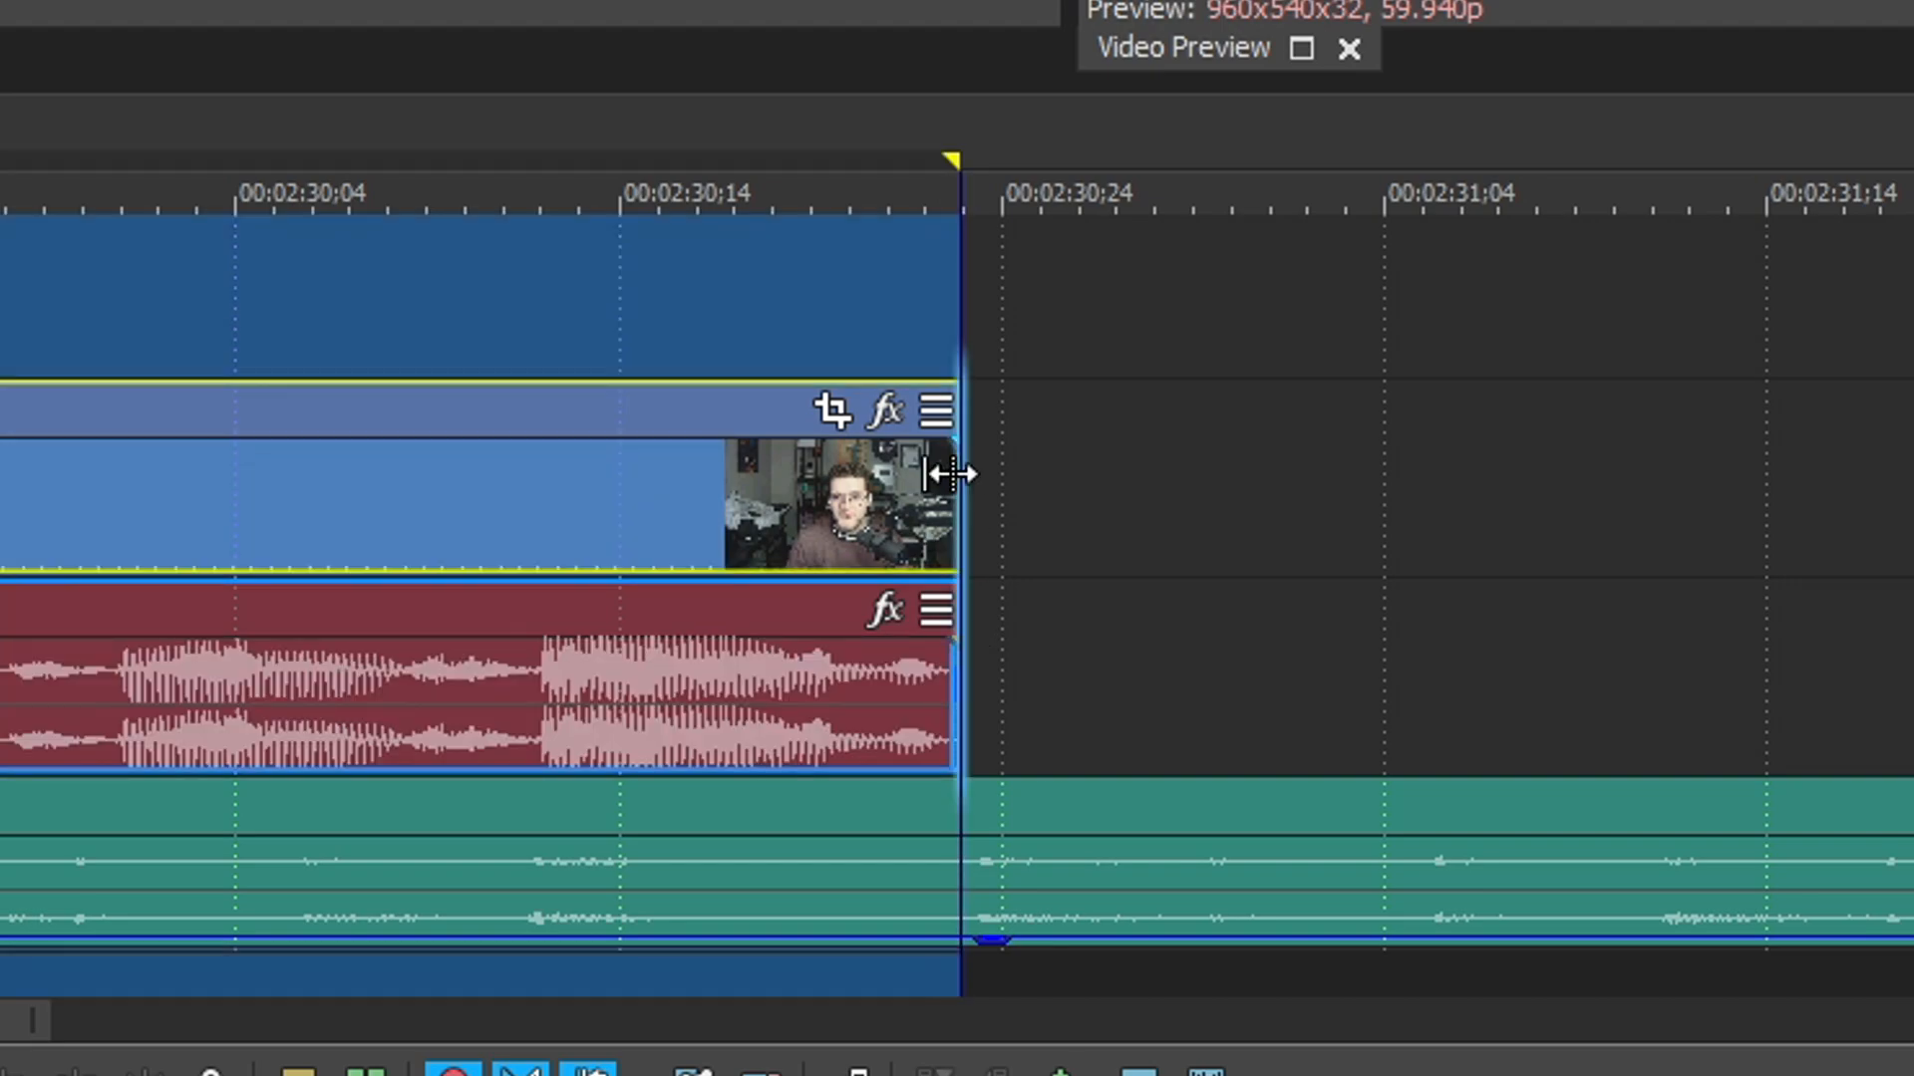
{"action": "left_click", "coordinate": [951, 475]}
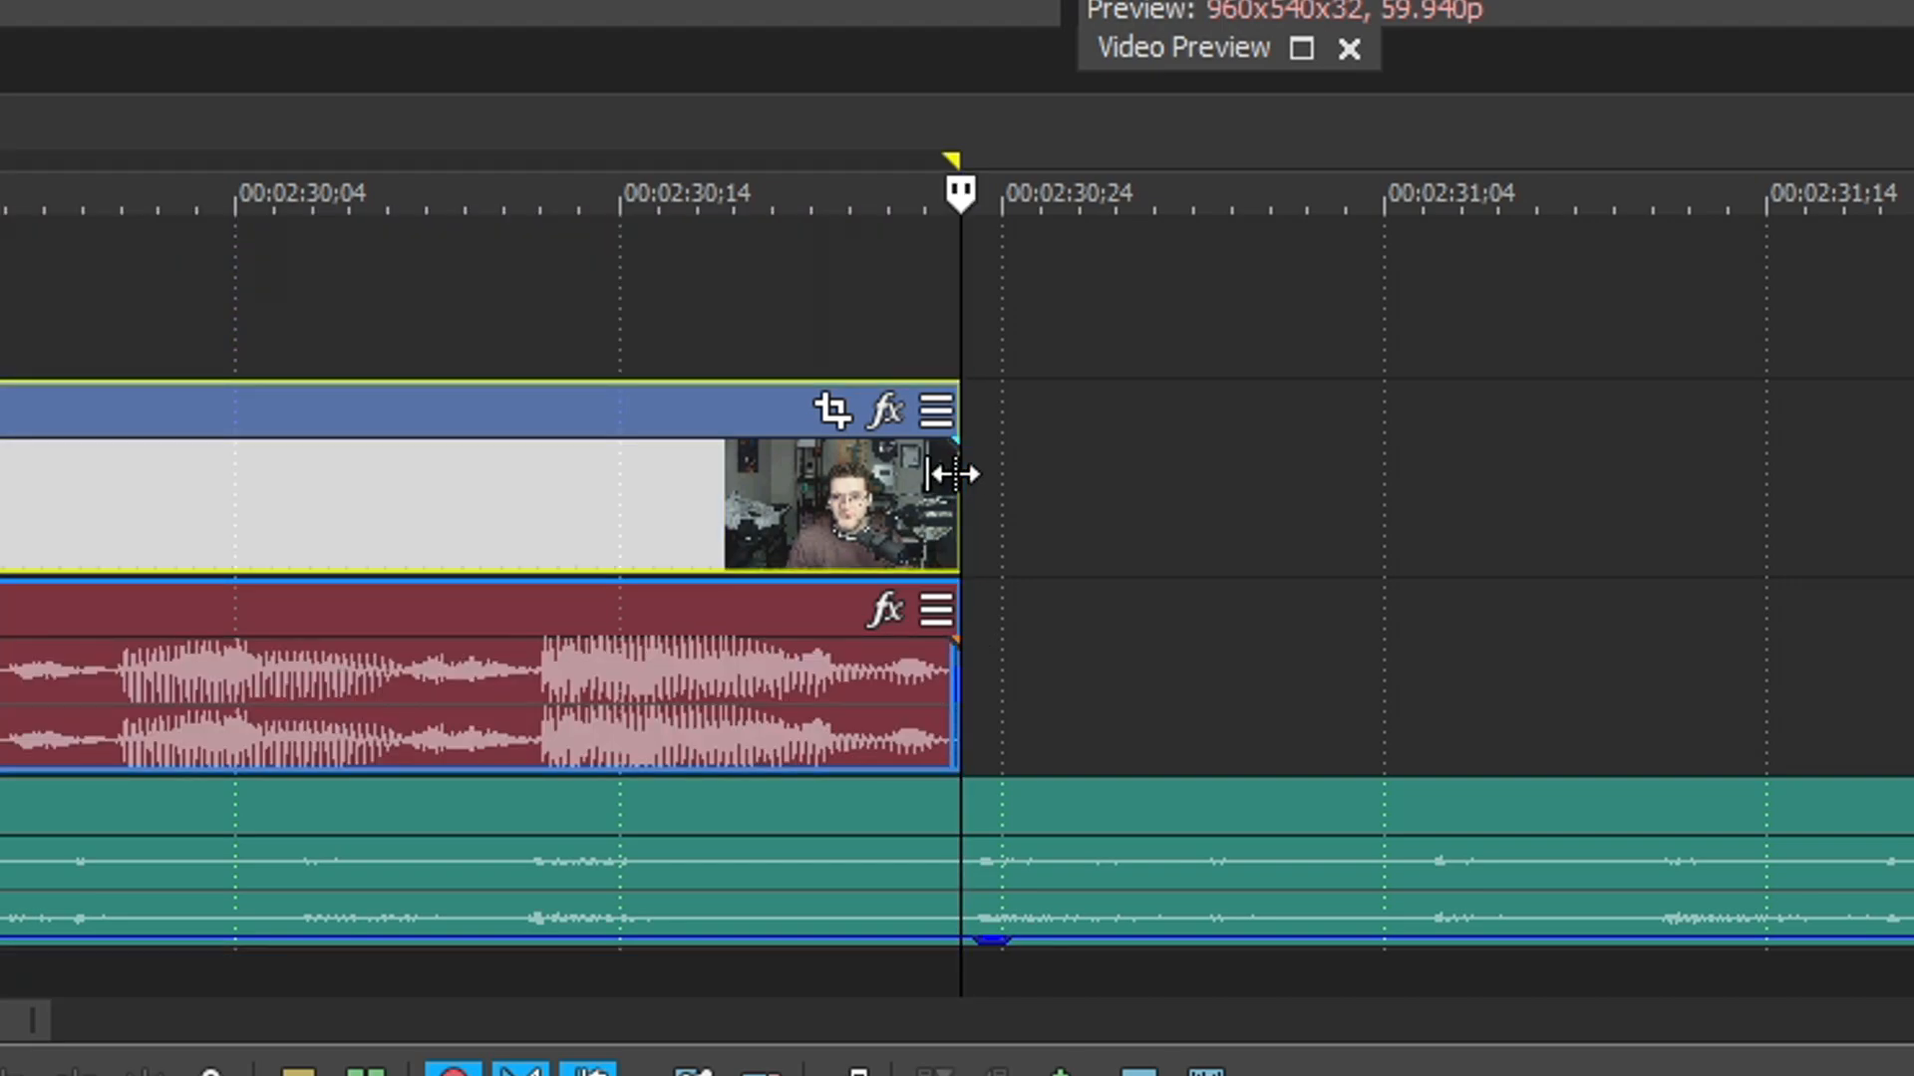
{"action": "double_click", "coordinate": [951, 475]}
{"action": "left_click", "coordinate": [952, 475]}
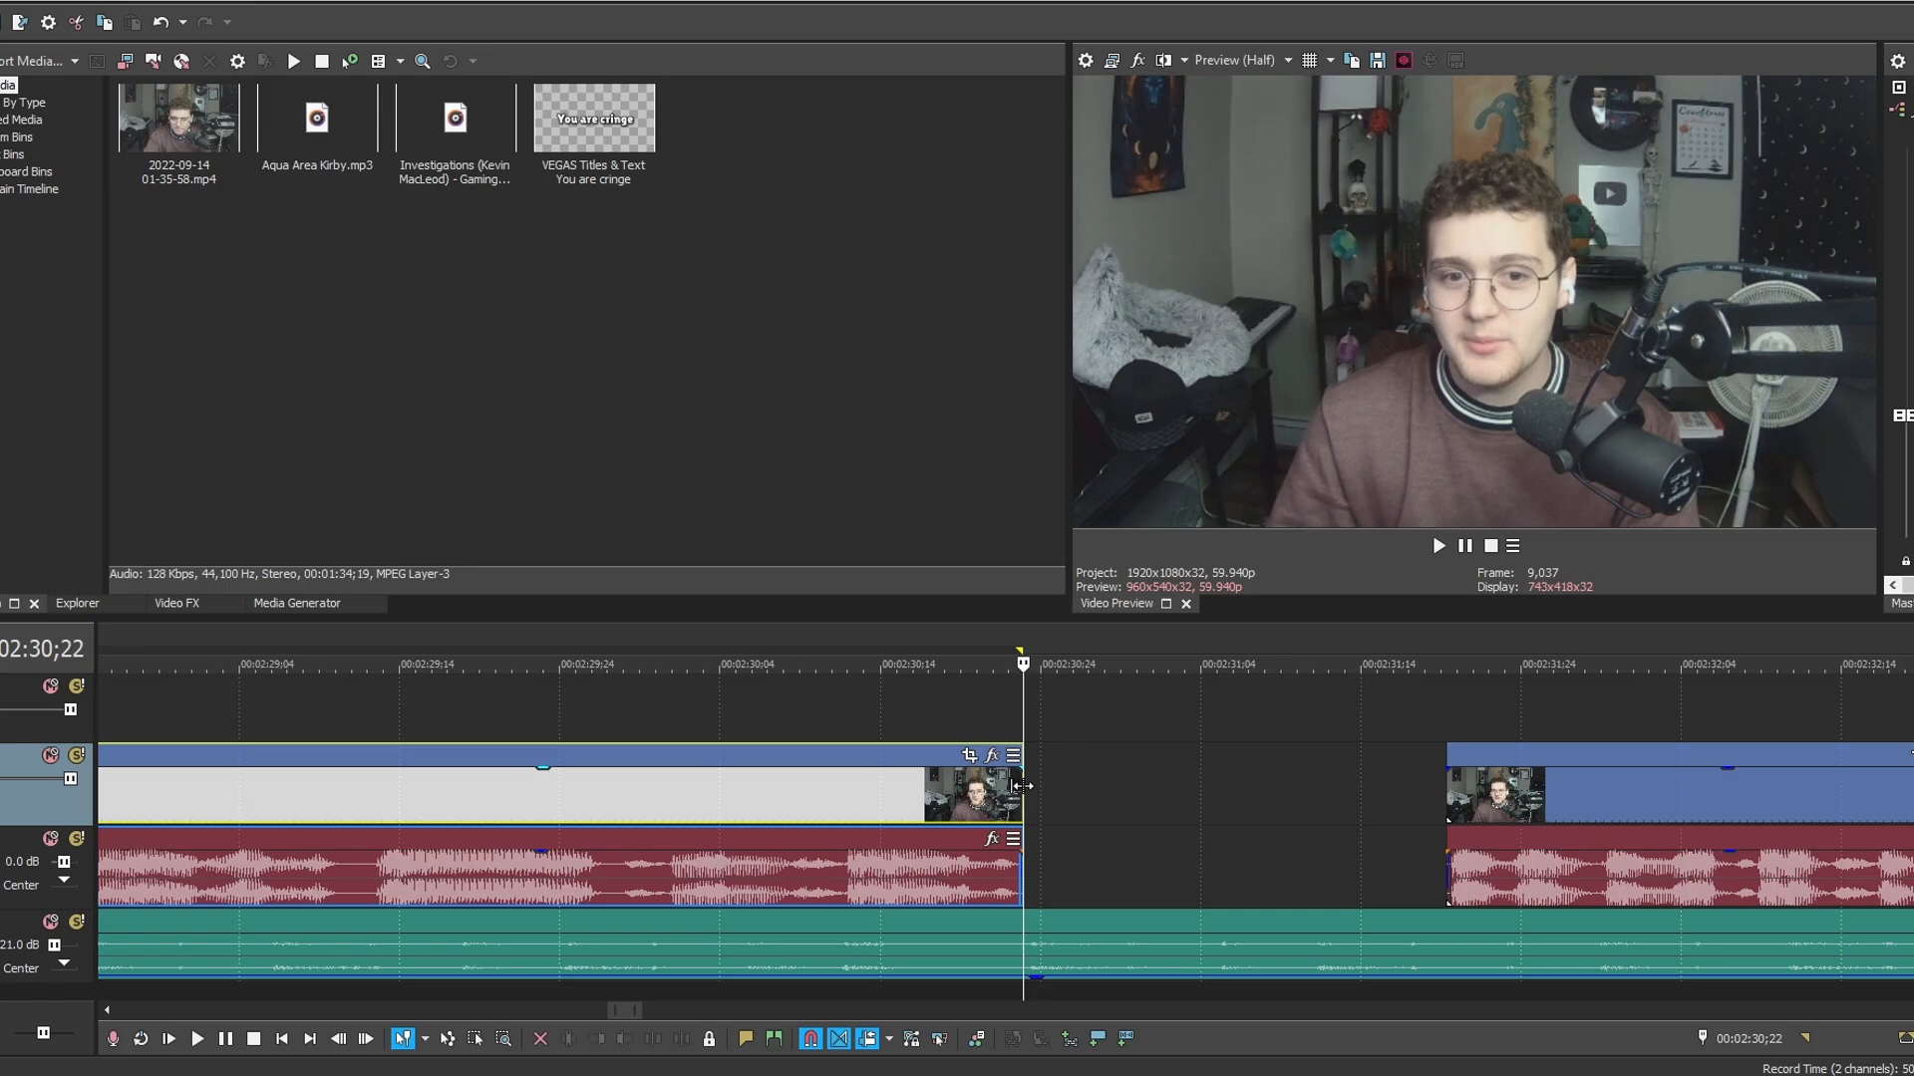
Move the following clip back against the cut at 00:02:30;22, and set the loop region to the clip before the cut.
{"action": "double_click", "coordinate": [1444, 790]}
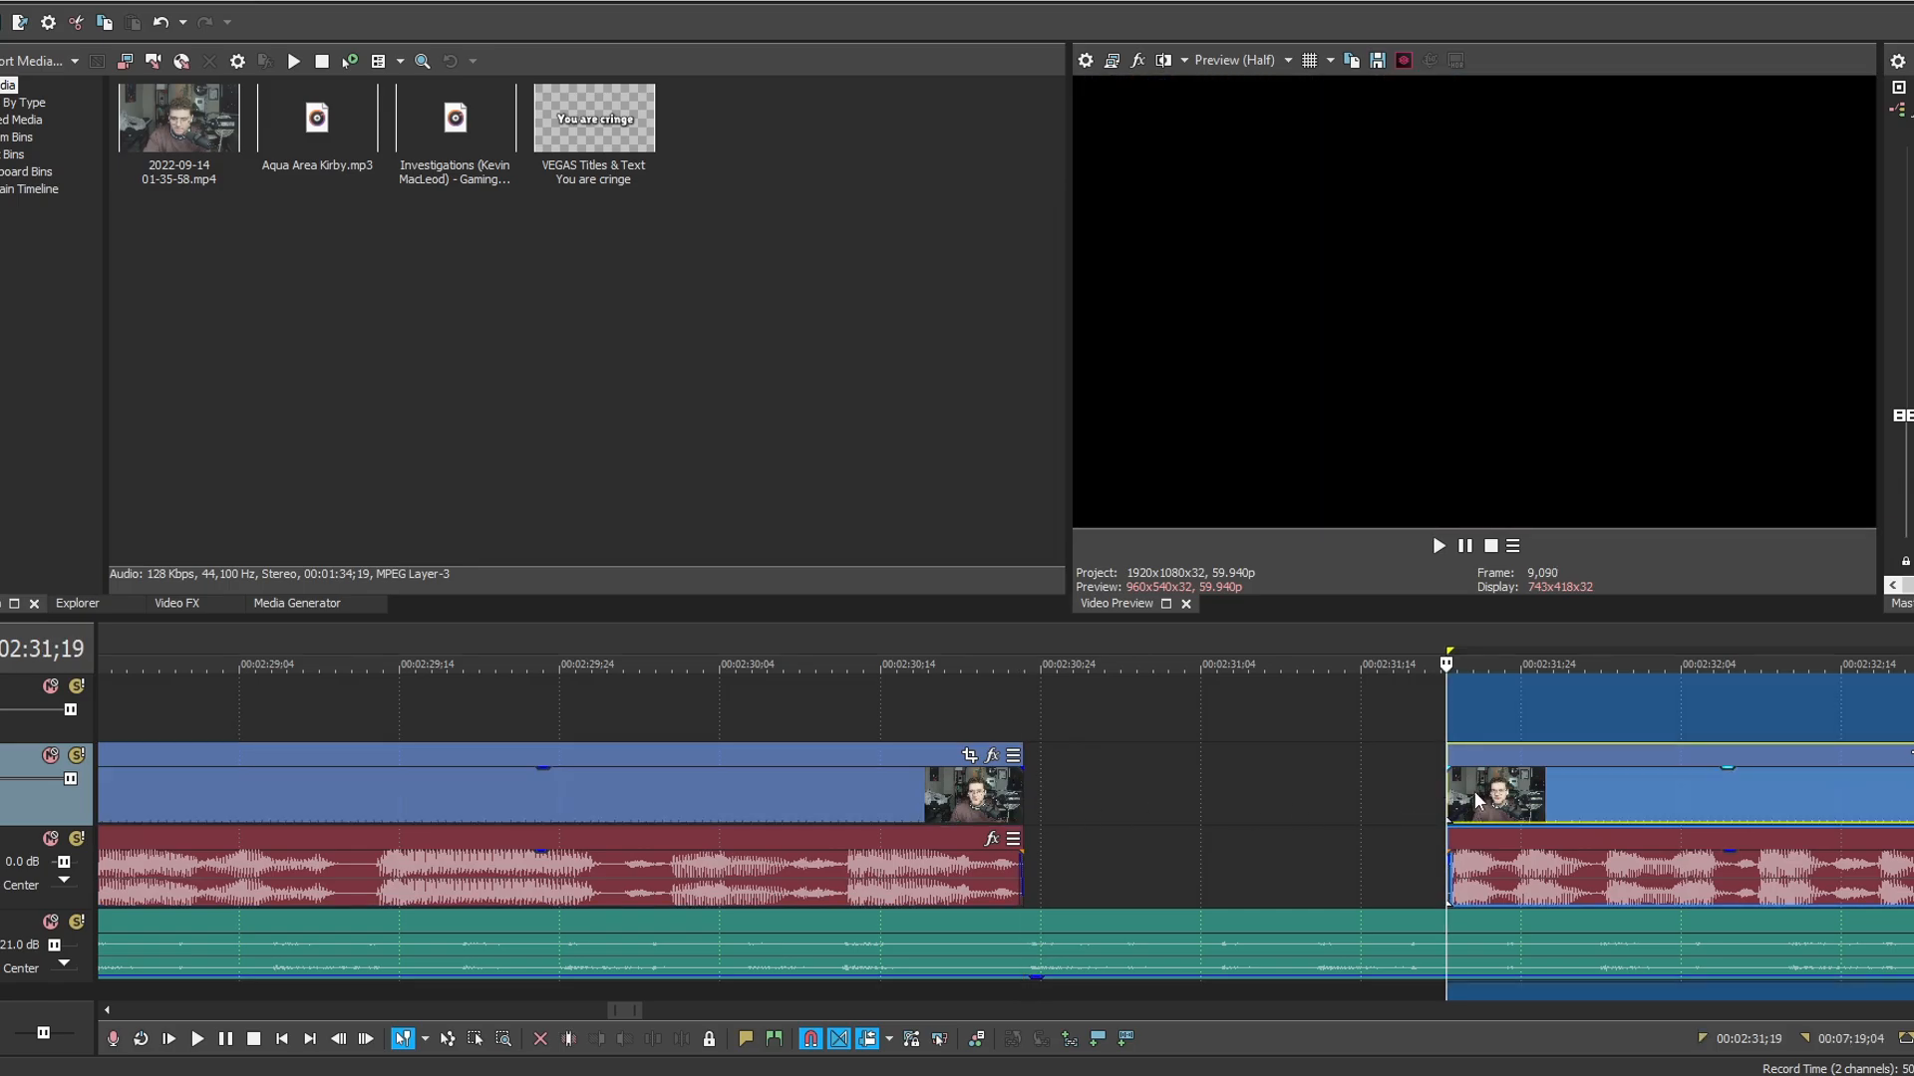
{"action": "left_click_drag", "start_coordinate": [1477, 801], "coordinate": [1026, 782]}
{"action": "double_click", "coordinate": [1018, 784]}
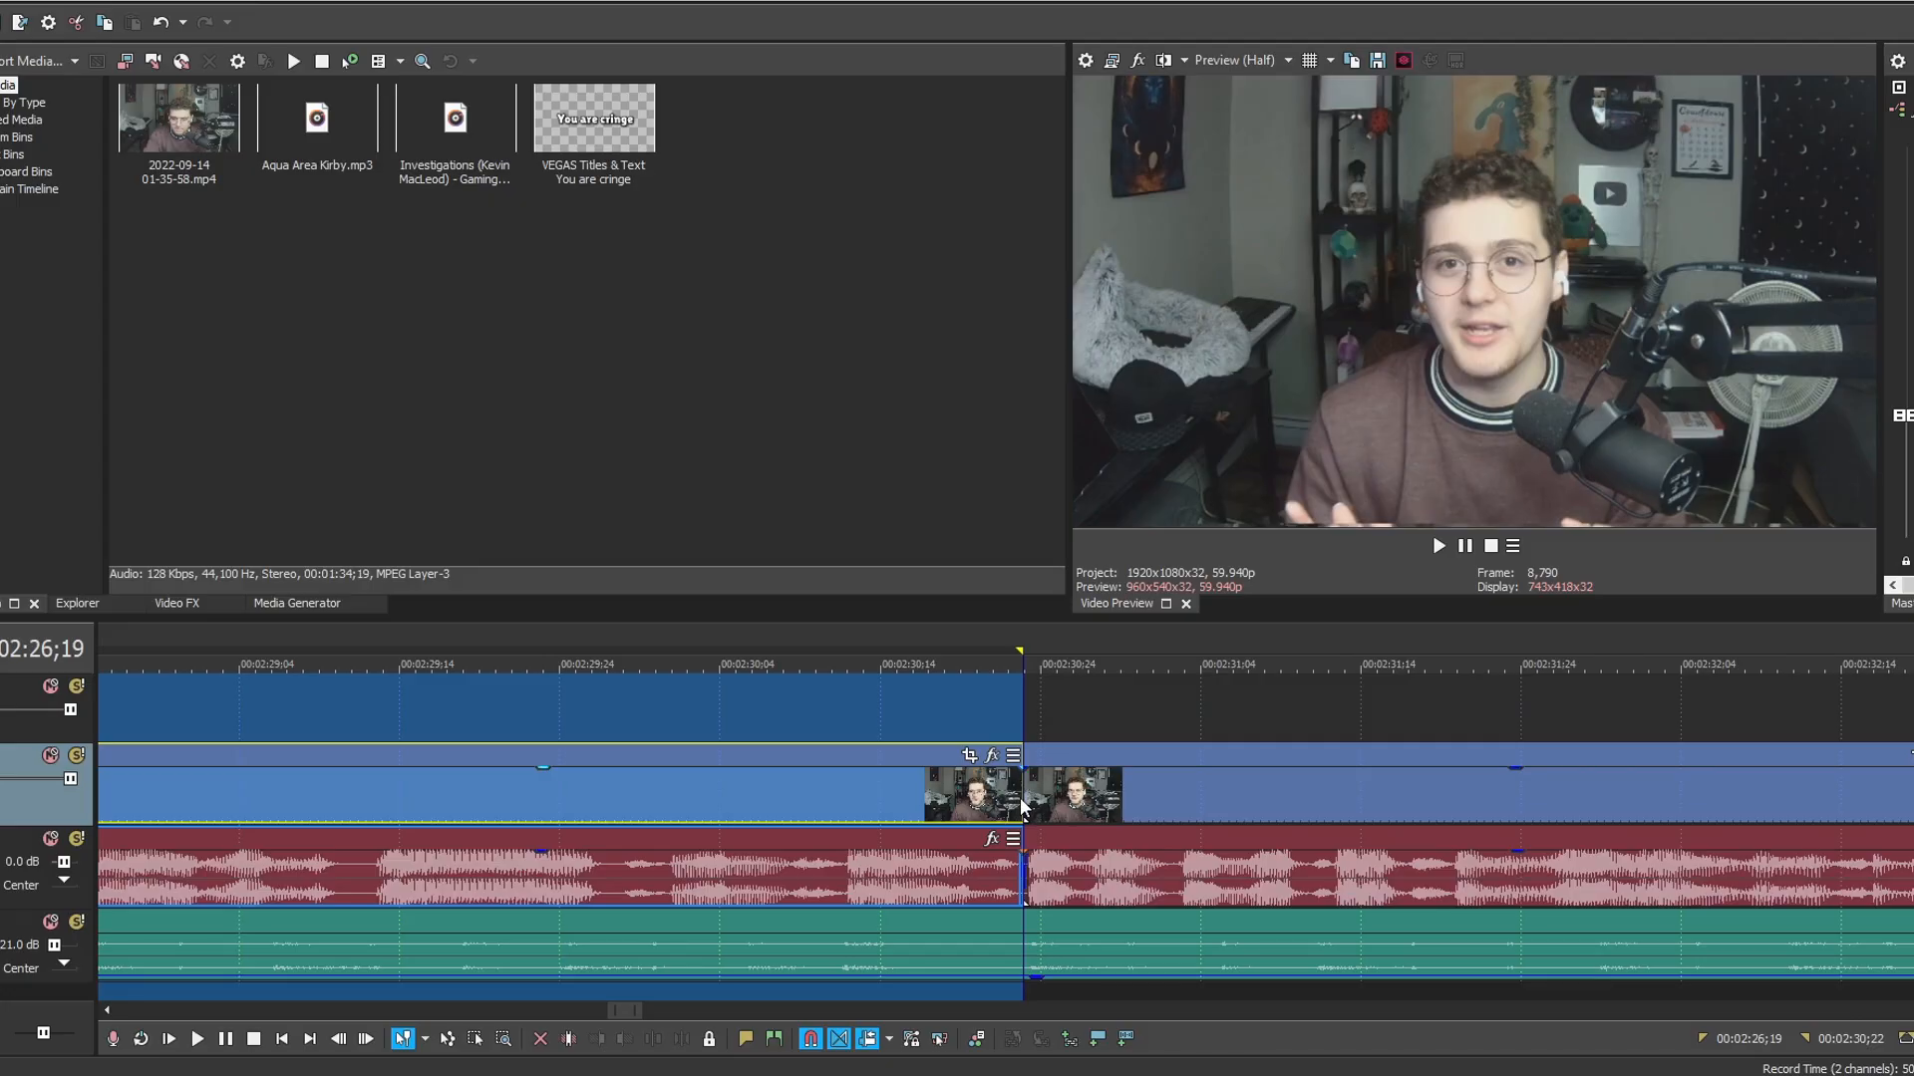
{"action": "left_click", "coordinate": [1019, 790]}
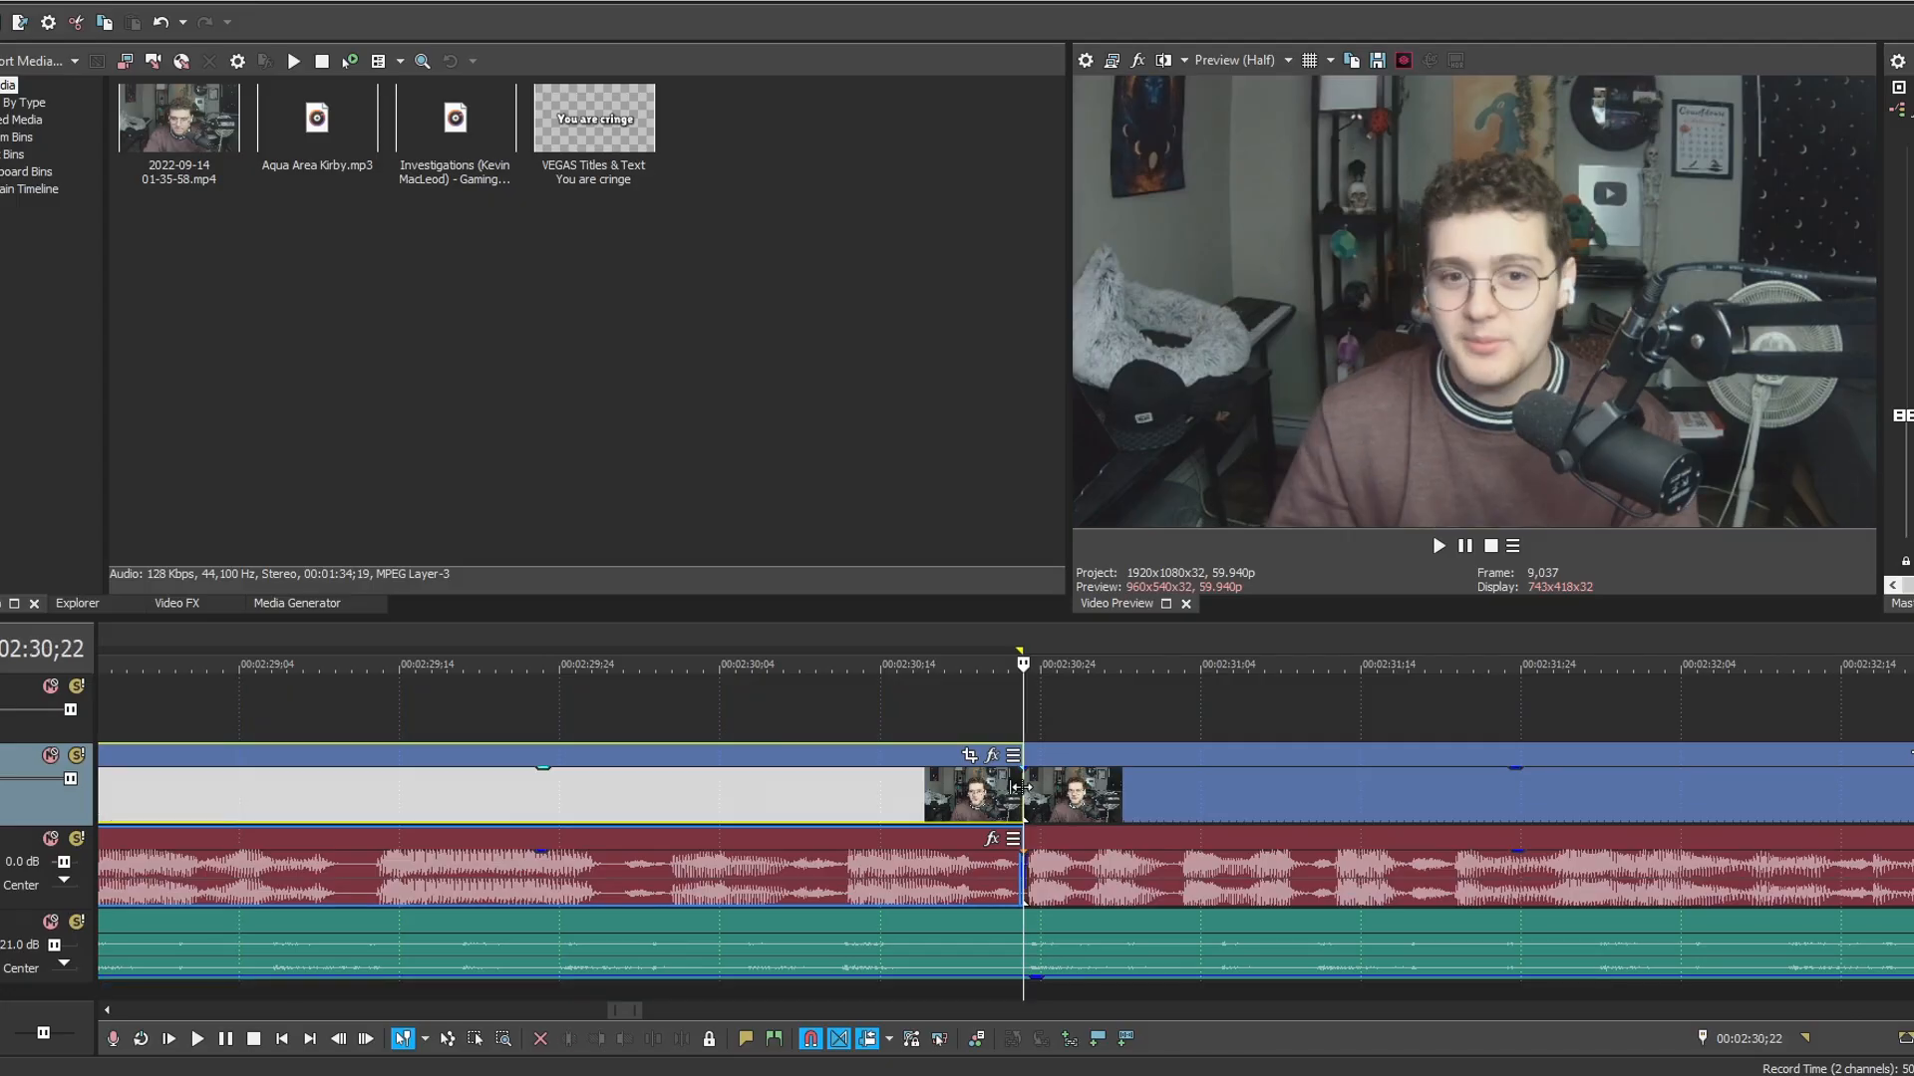
{"action": "double_click", "coordinate": [1021, 789]}
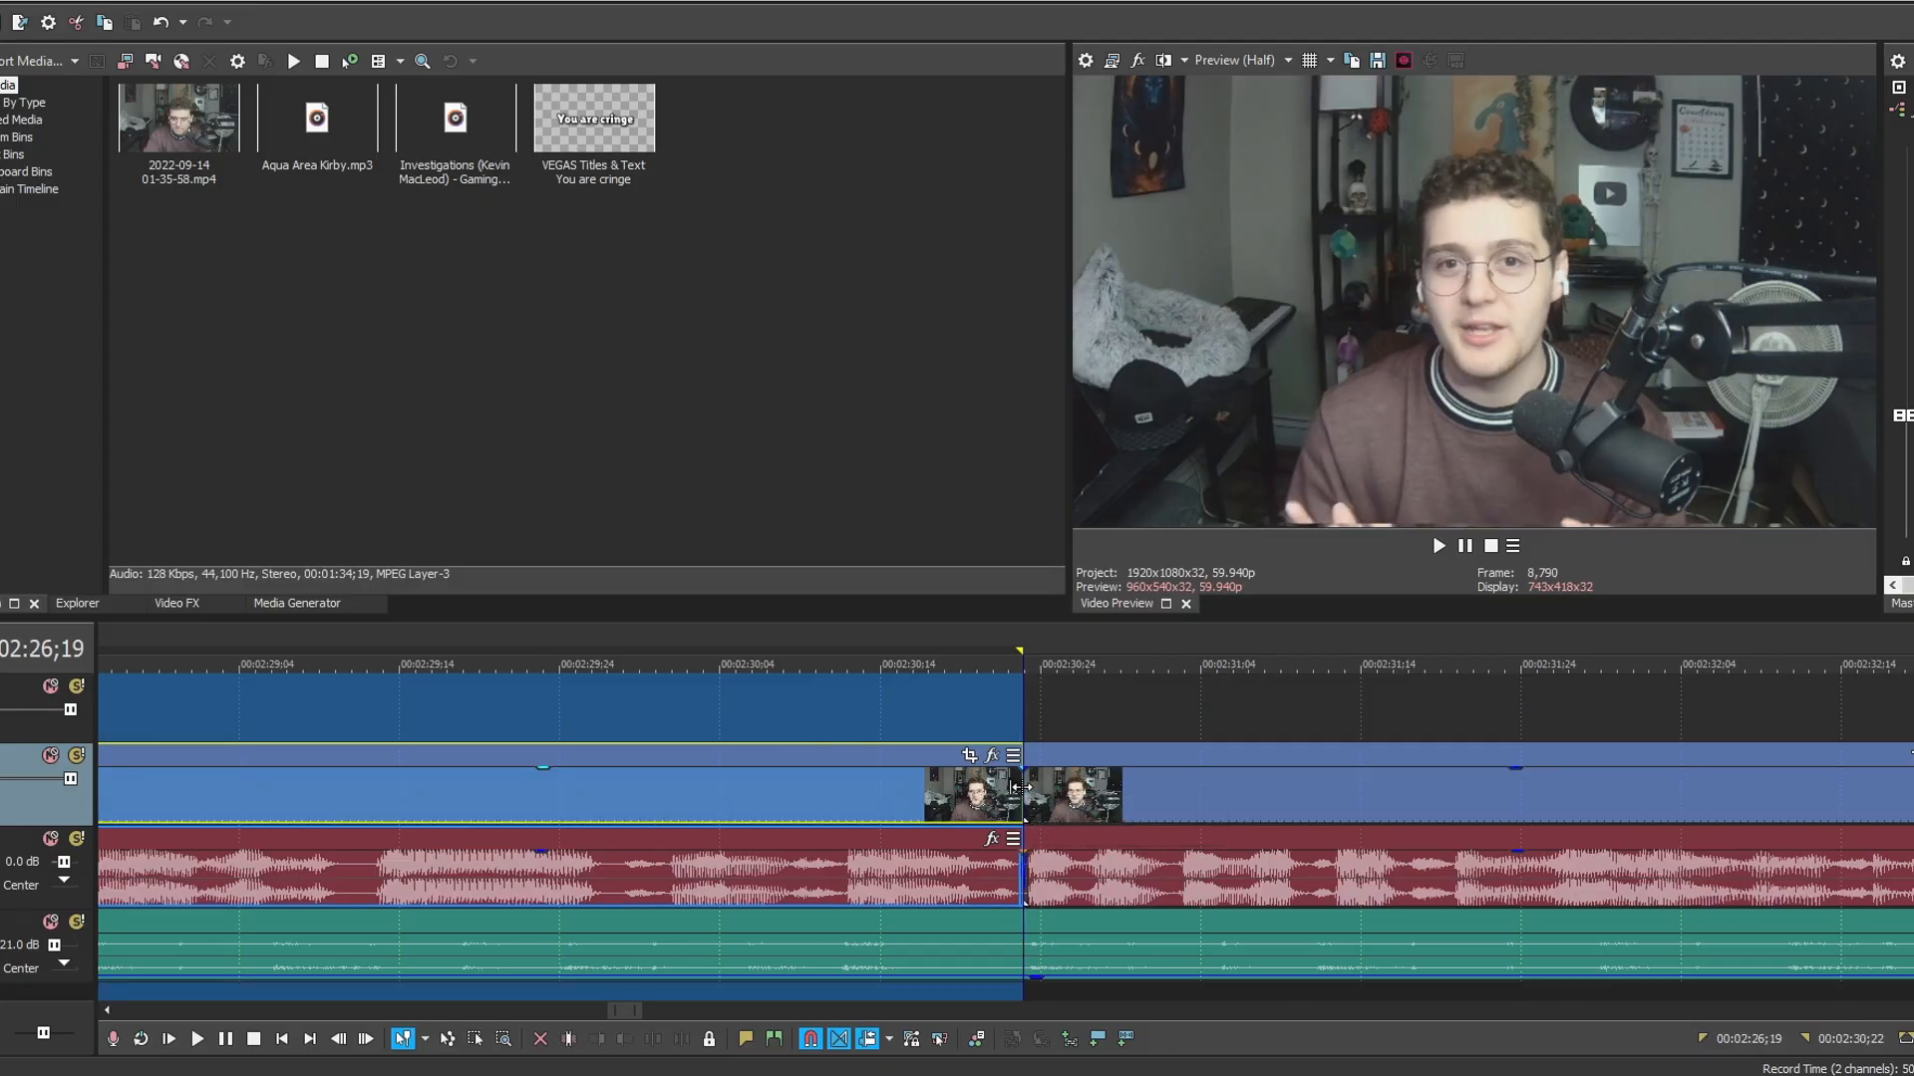
Mute the talking-head video track and unmute it again.
{"action": "left_click", "coordinate": [1249, 808]}
{"action": "scroll", "coordinate": [1291, 816], "scroll_direction": "down", "scroll_amount": 3}
{"action": "key", "text": "z"}
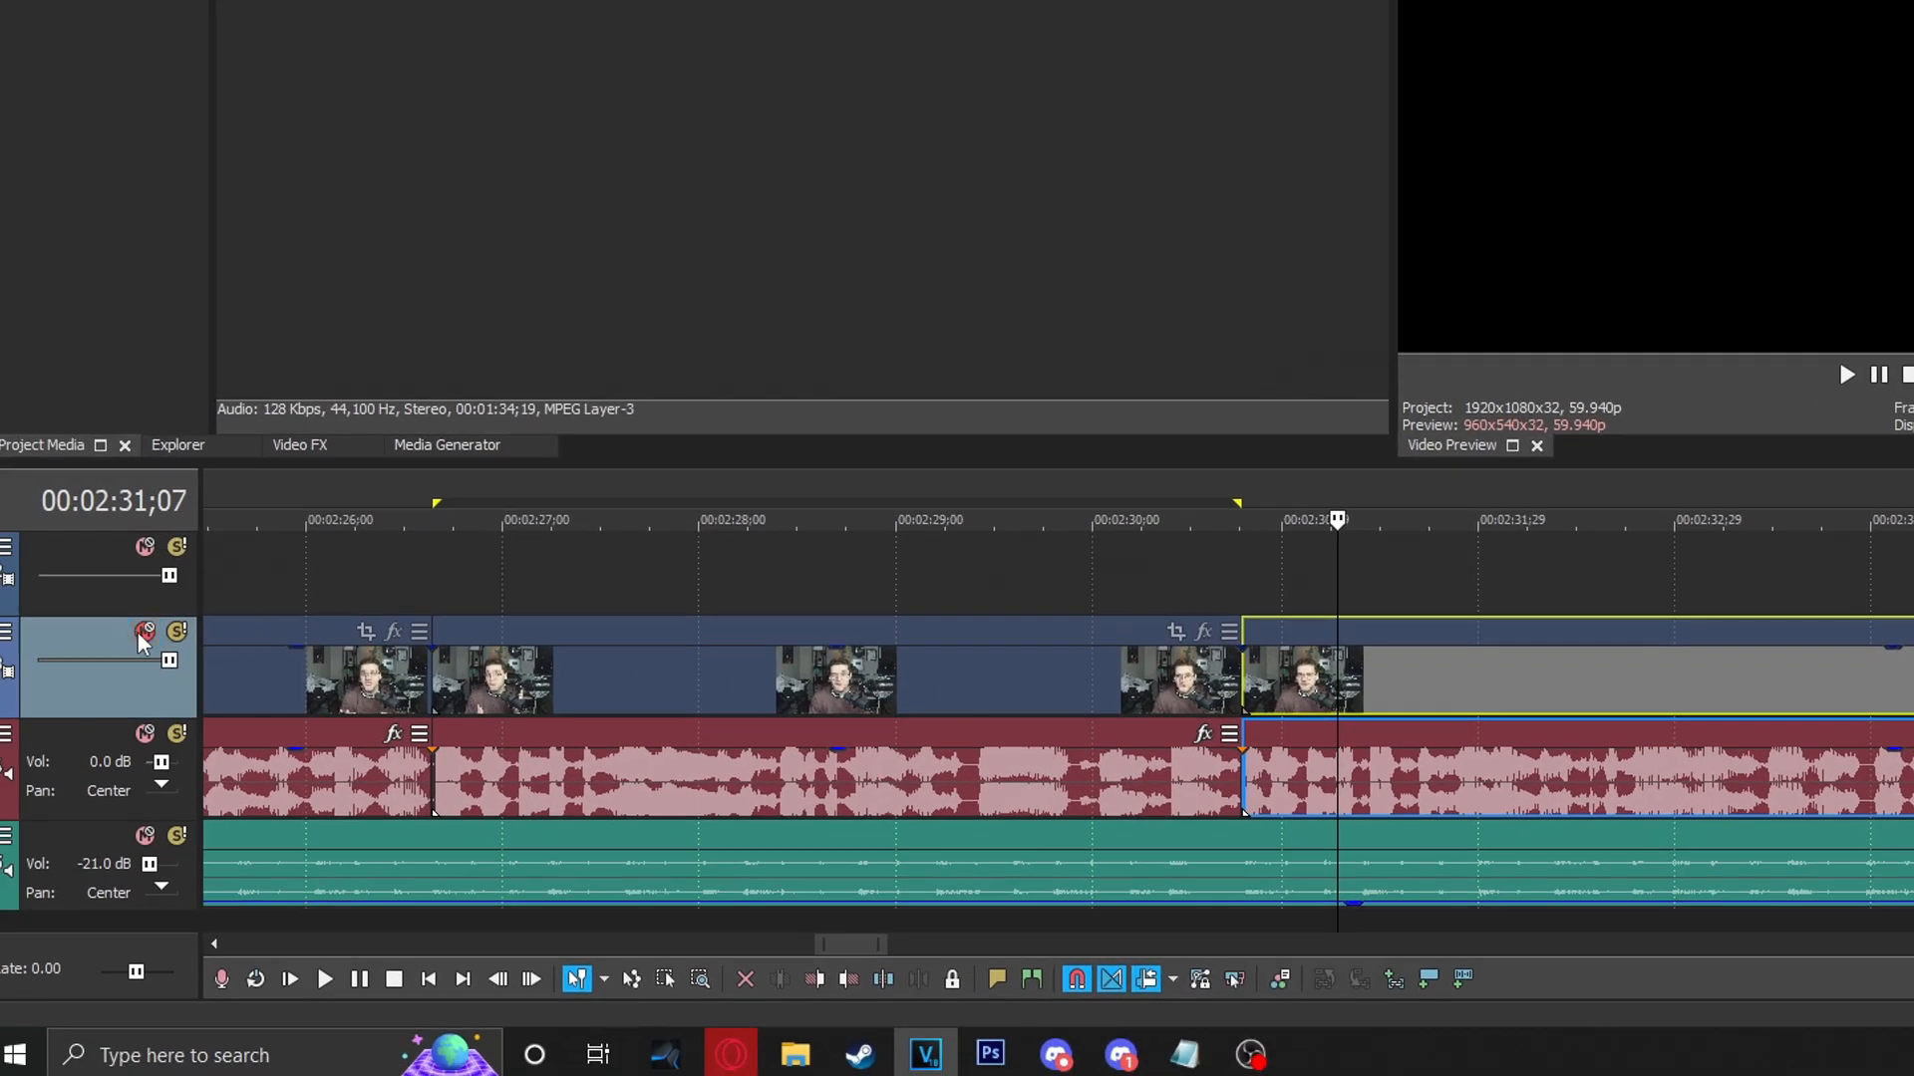
{"action": "left_click", "coordinate": [143, 632]}
{"action": "left_click", "coordinate": [142, 632]}
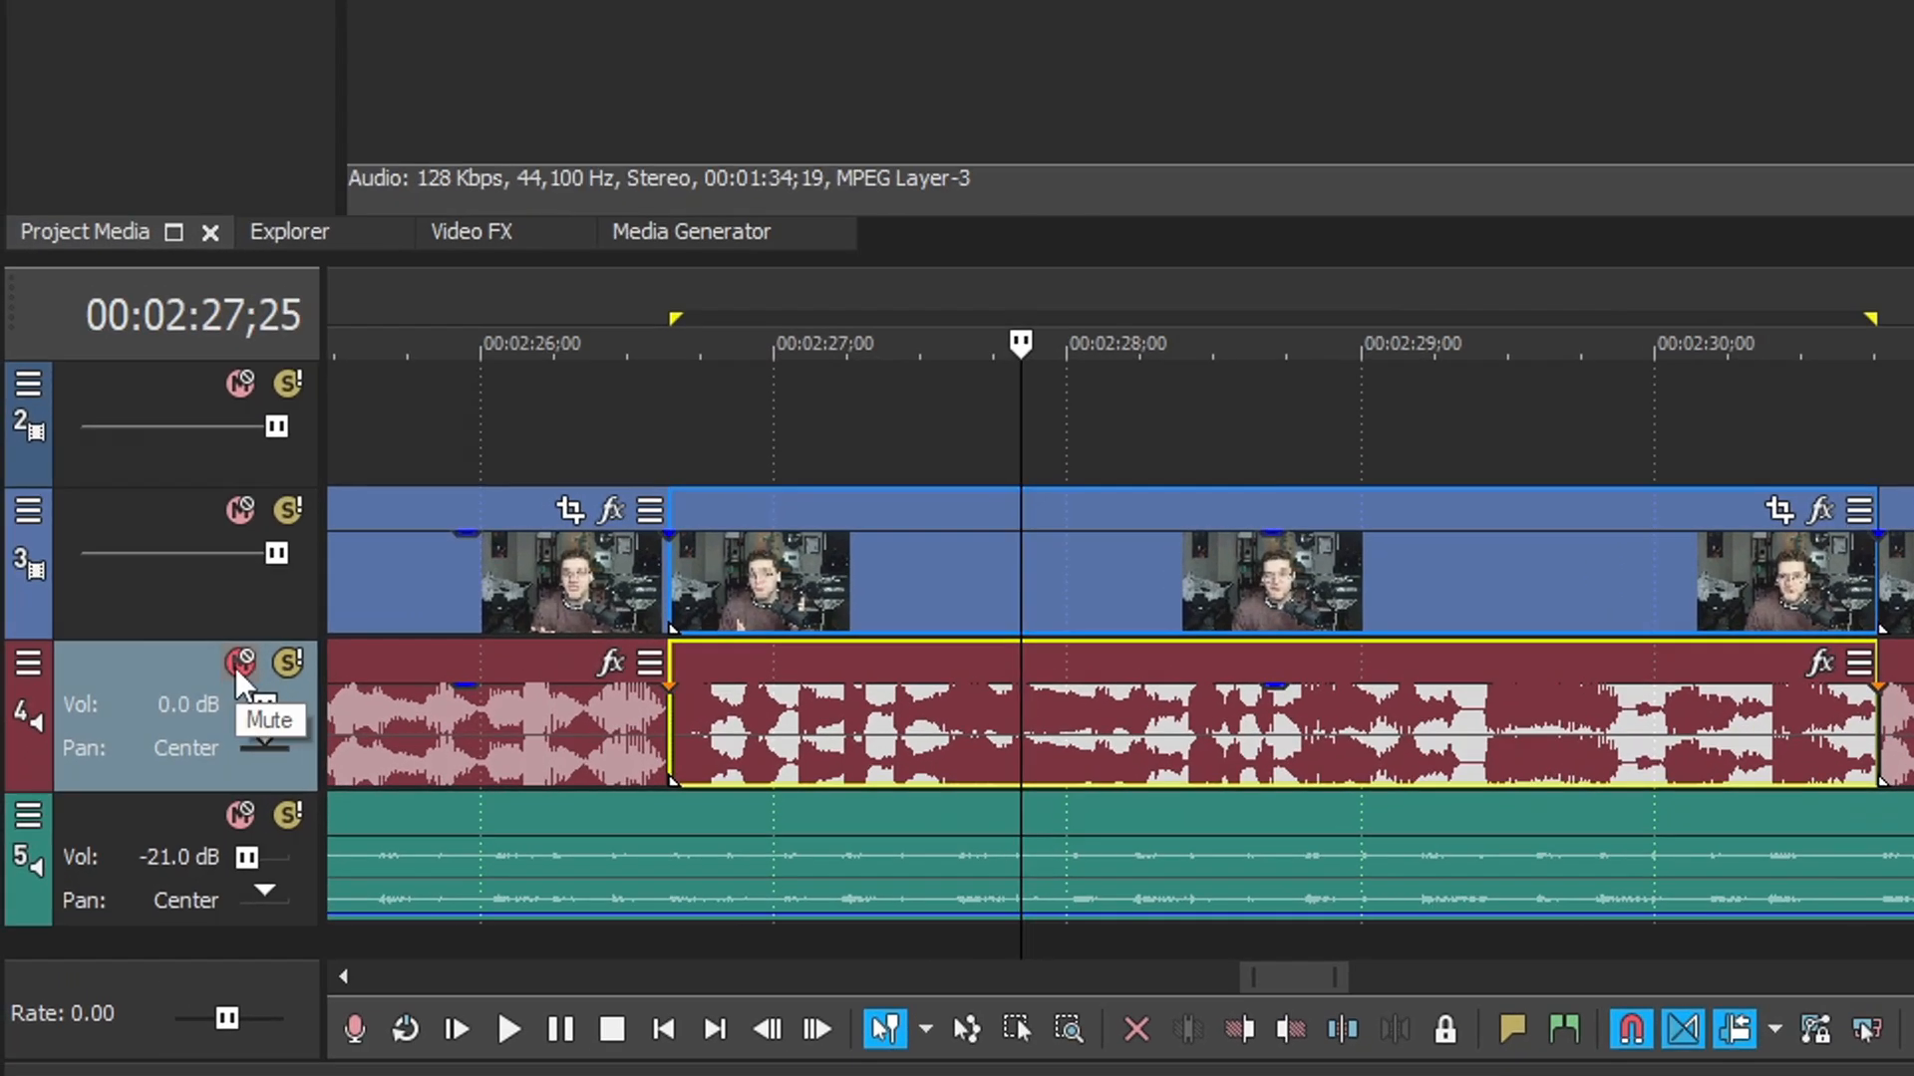
Toggle mute on the talking-head audio track repeatedly, and leave the track unmuted.
{"action": "left_click", "coordinate": [237, 666]}
{"action": "left_click", "coordinate": [236, 666]}
{"action": "left_click", "coordinate": [237, 666]}
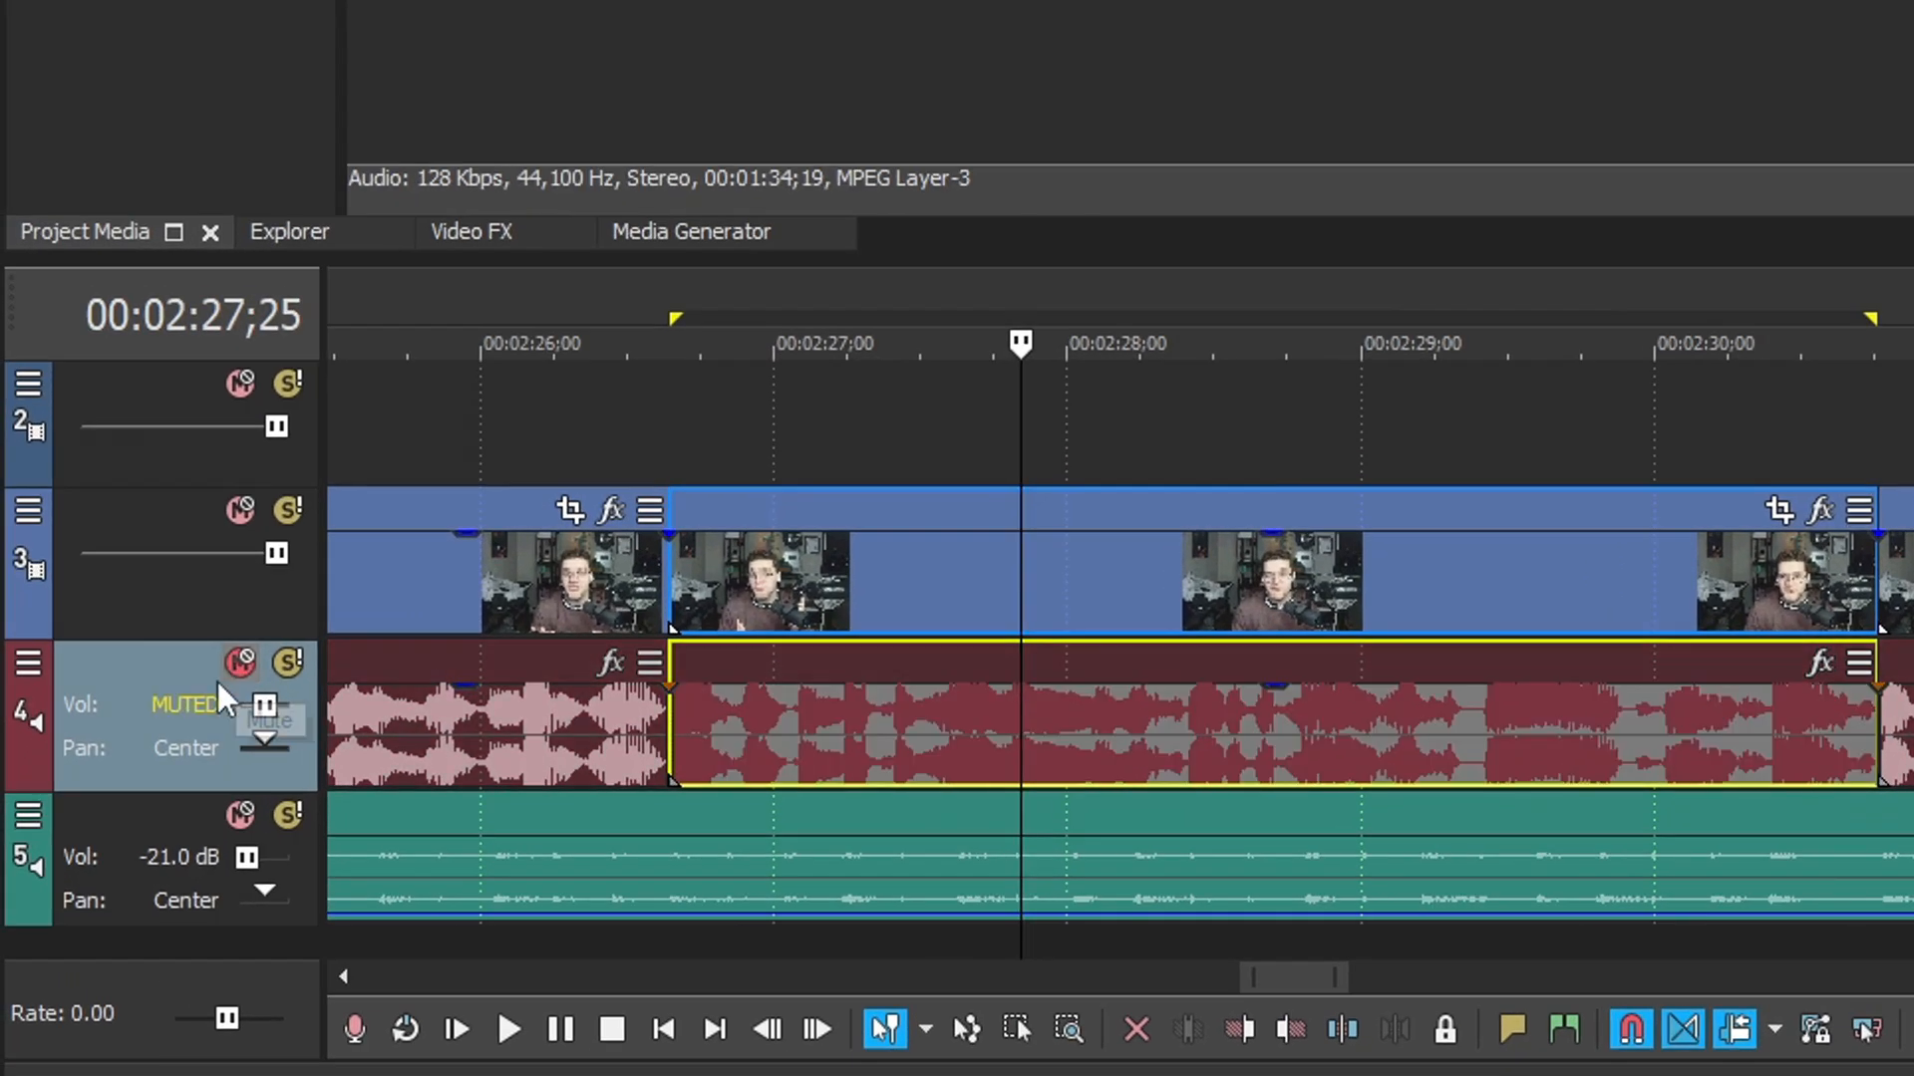
{"action": "left_click", "coordinate": [227, 660]}
{"action": "left_click", "coordinate": [228, 659]}
{"action": "key", "text": "z"}
{"action": "key", "text": "z"}
{"action": "key", "text": "z"}
{"action": "key", "text": "z"}
{"action": "key", "text": "z"}
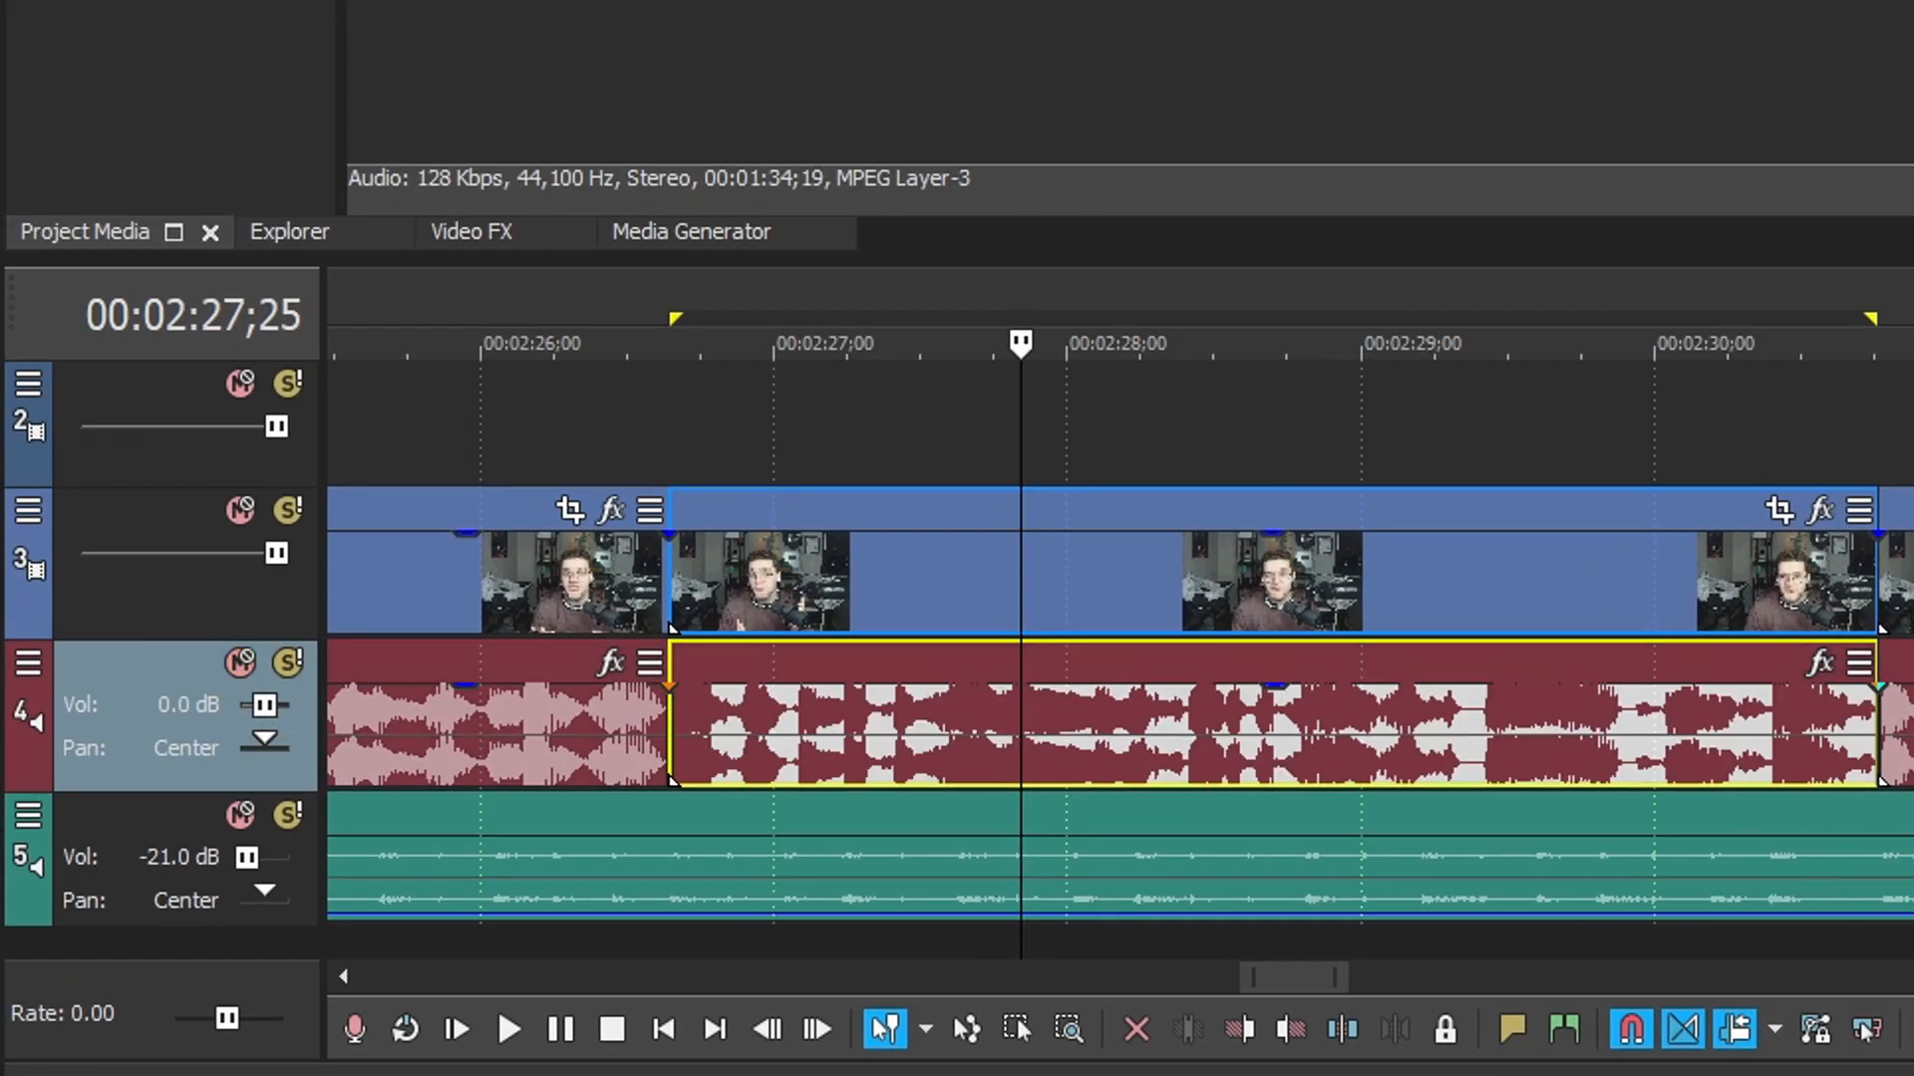
{"action": "key", "text": "z"}
{"action": "key", "text": "z"}
{"action": "key", "text": "z"}
{"action": "key", "text": "z"}
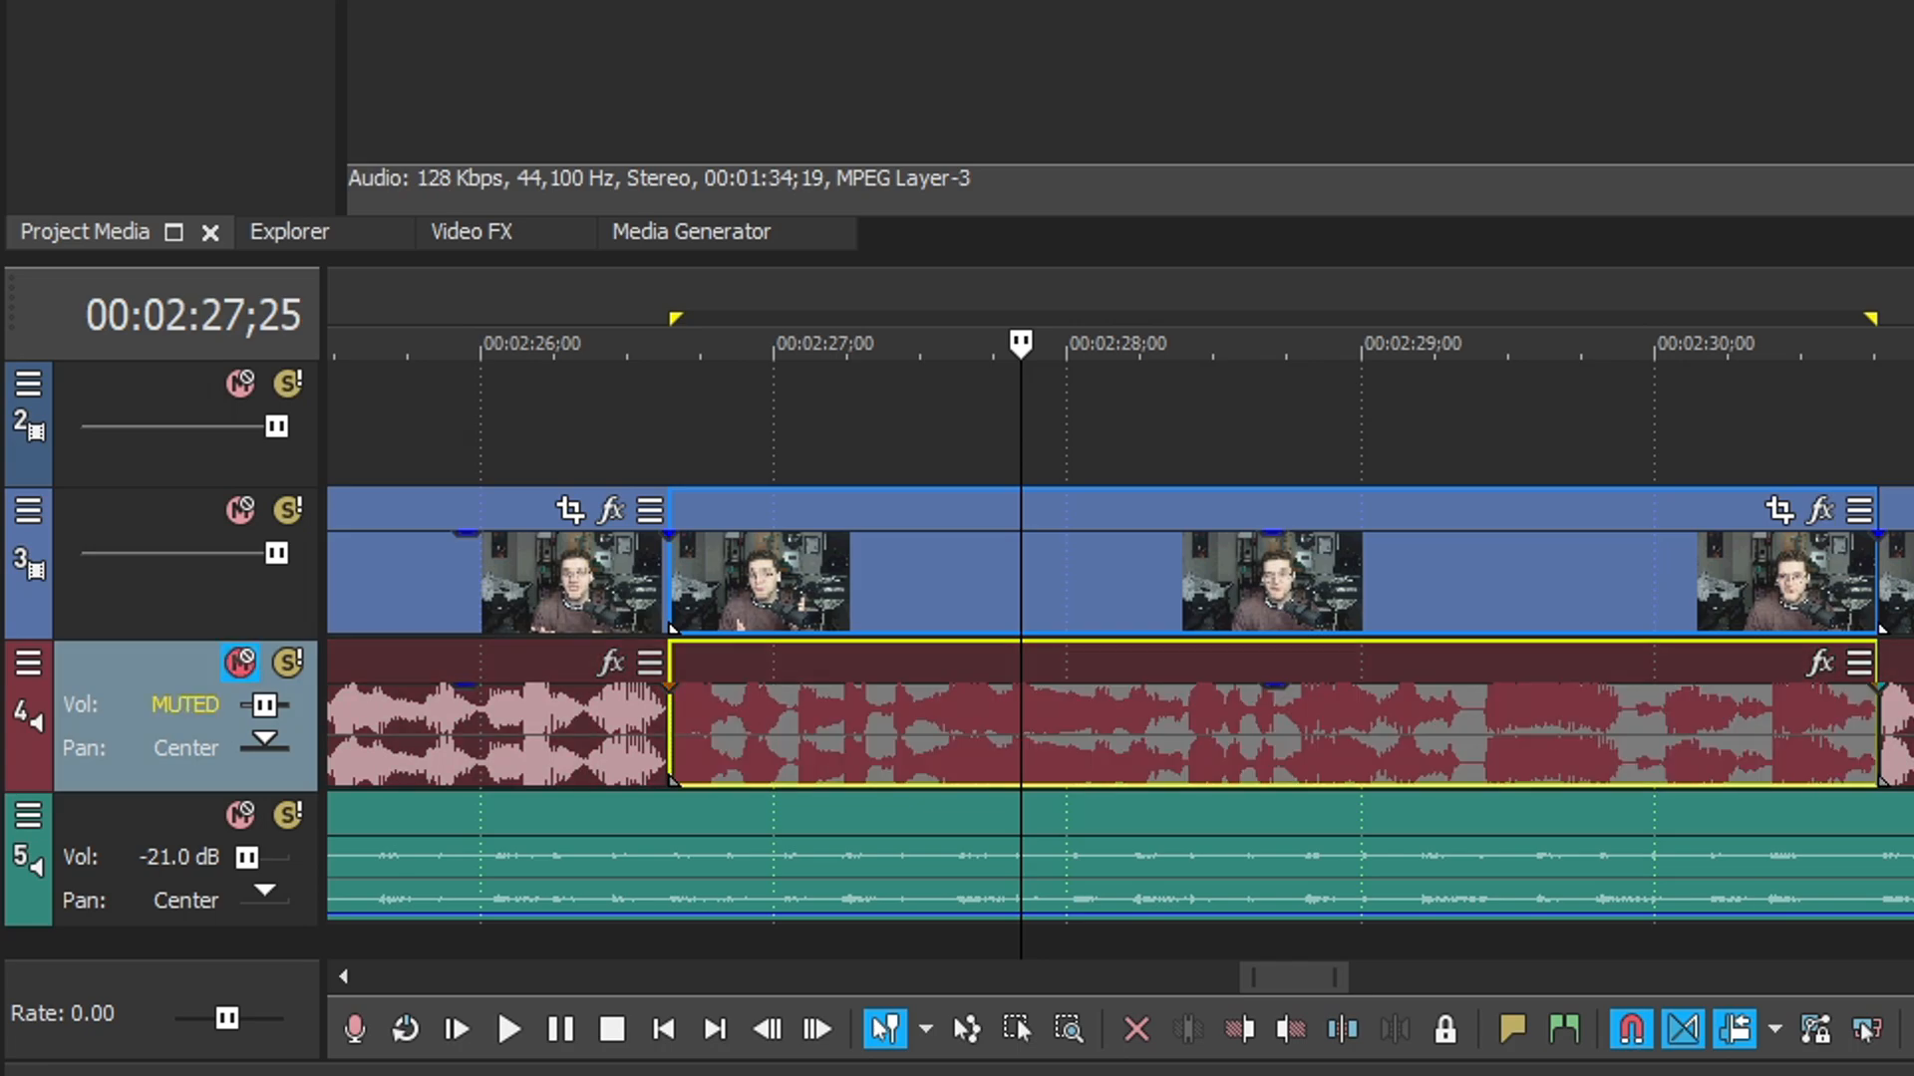
{"action": "key", "text": "z"}
{"action": "key", "text": "z"}
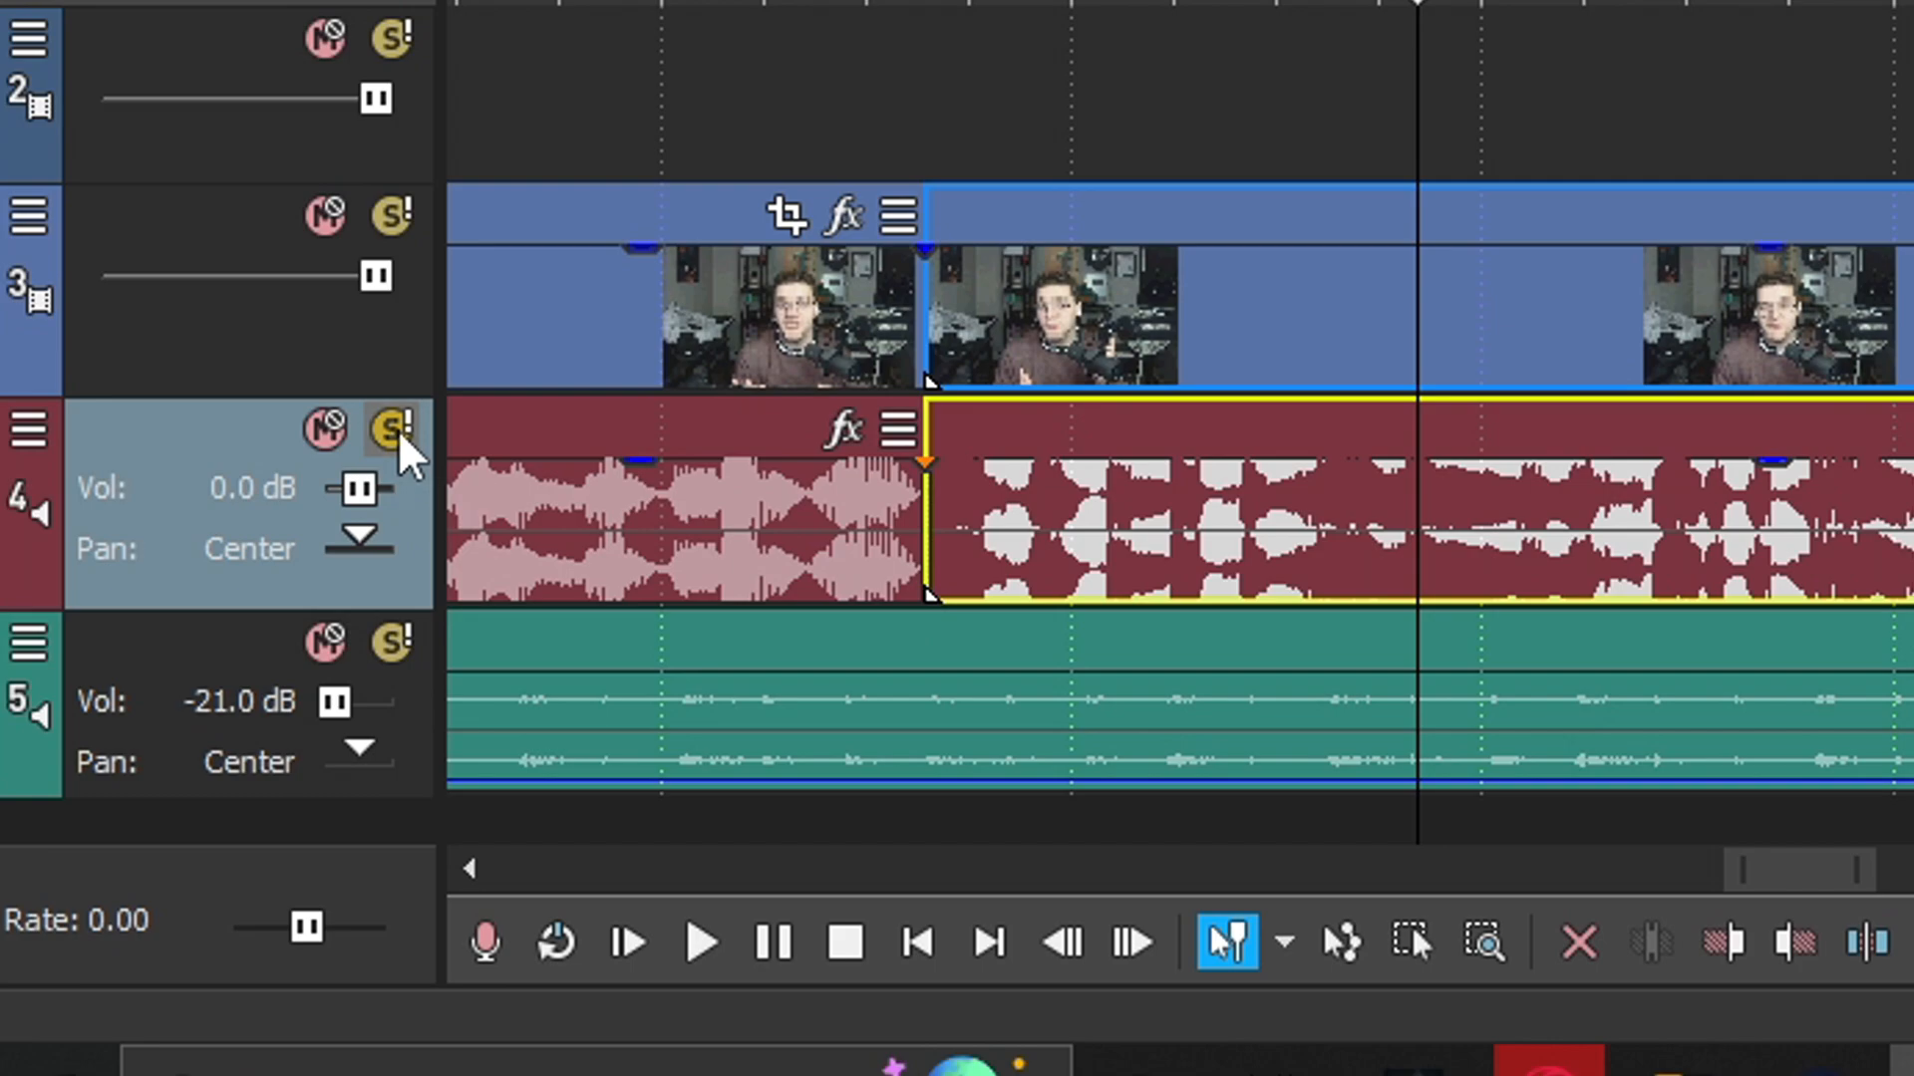
Toggle solo on the talking-head audio track repeatedly, and leave solo off.
{"action": "left_click", "coordinate": [399, 431]}
{"action": "left_click", "coordinate": [399, 431]}
{"action": "left_click", "coordinate": [400, 432]}
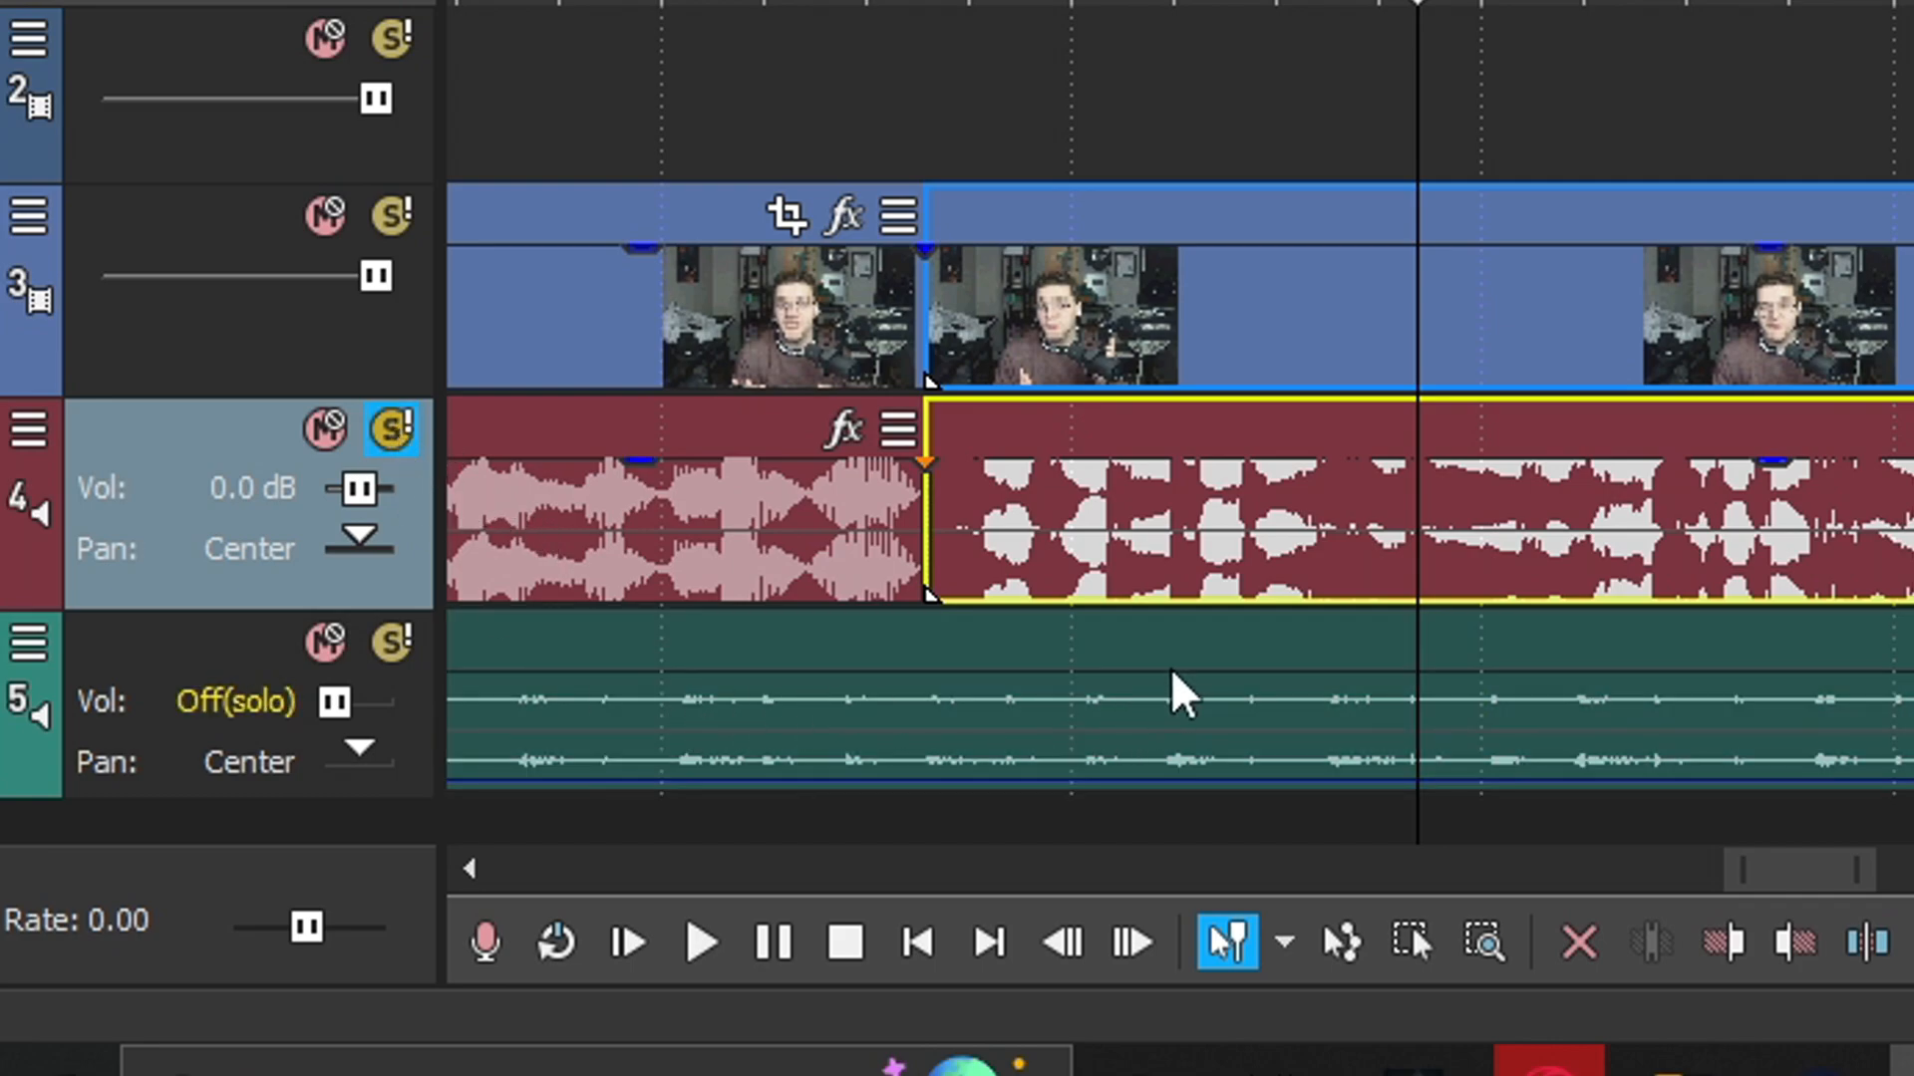
{"action": "left_click", "coordinate": [400, 432]}
{"action": "left_click", "coordinate": [400, 432]}
{"action": "left_click", "coordinate": [400, 432]}
{"action": "left_click", "coordinate": [400, 432]}
{"action": "left_click", "coordinate": [400, 432]}
{"action": "left_click", "coordinate": [400, 431]}
{"action": "left_click", "coordinate": [404, 435]}
{"action": "left_click", "coordinate": [399, 431]}
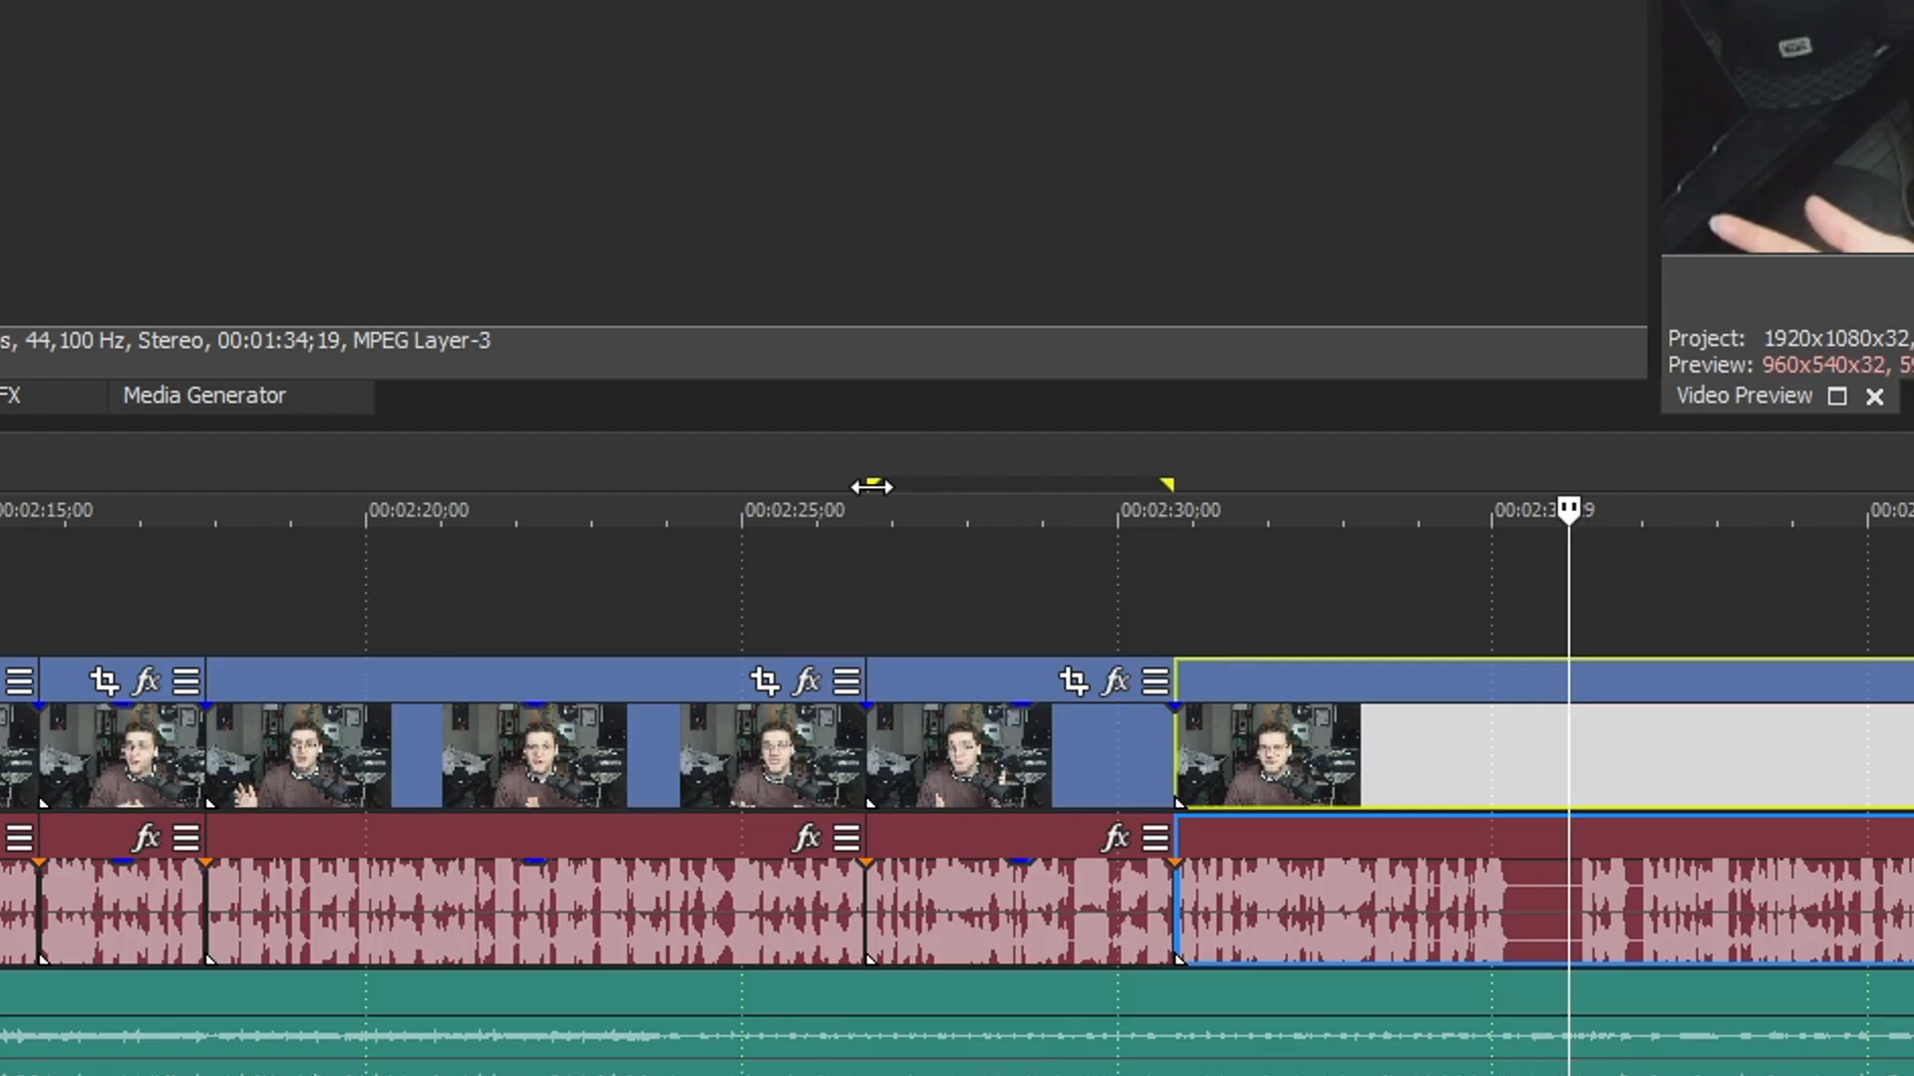
Shift the loop region to the clip between the cuts at about 00:02:18 and 00:02:26;19, and place the playhead at 00:01:25;03.
{"action": "mouse_move", "coordinate": [872, 486]}
{"action": "left_mouse_down"}
{"action": "mouse_move", "coordinate": [731, 482]}
{"action": "mouse_move", "coordinate": [876, 469]}
{"action": "mouse_move", "coordinate": [212, 484]}
{"action": "left_mouse_up"}
{"action": "mouse_move", "coordinate": [1169, 484]}
{"action": "left_mouse_down"}
{"action": "mouse_move", "coordinate": [803, 461]}
{"action": "mouse_move", "coordinate": [451, 513]}
{"action": "mouse_move", "coordinate": [207, 484]}
{"action": "left_mouse_up"}
{"action": "scroll", "coordinate": [405, 625], "scroll_direction": "down", "scroll_amount": 5}
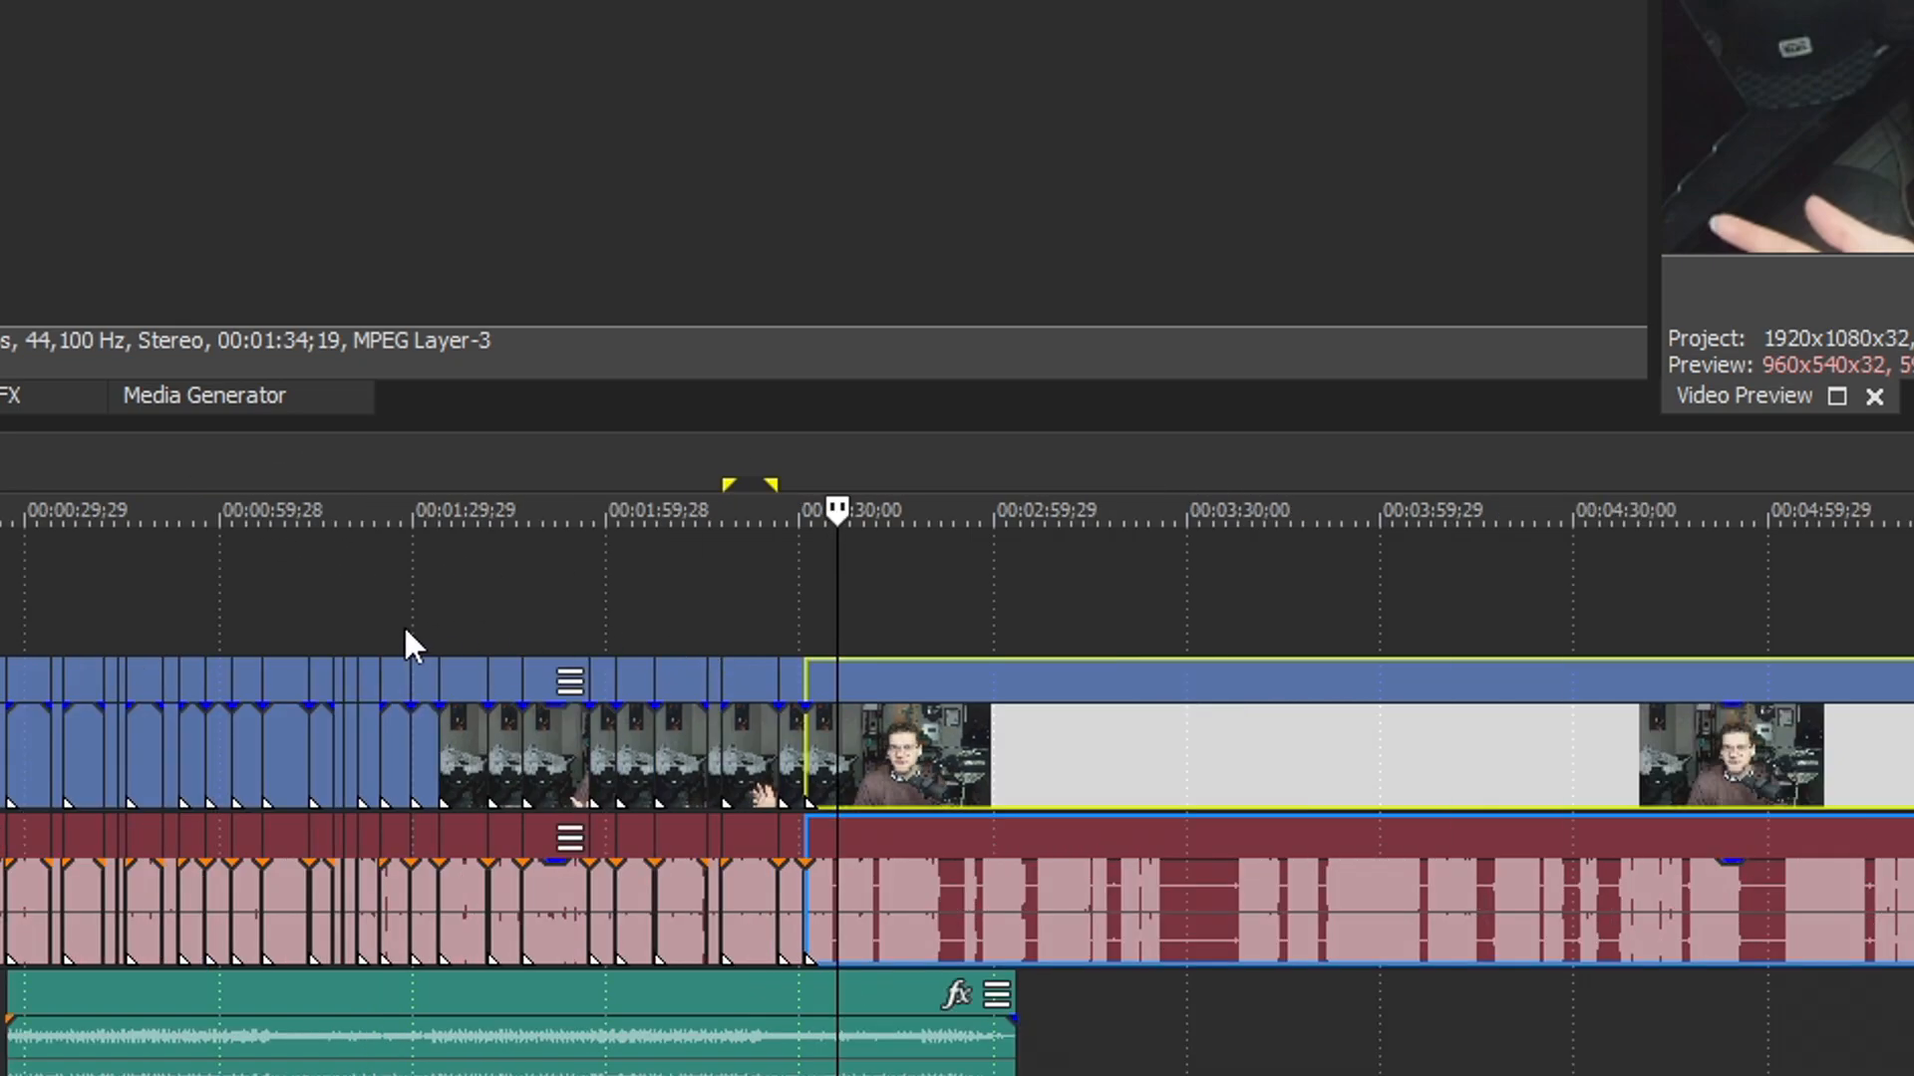
{"action": "left_click", "coordinate": [385, 624]}
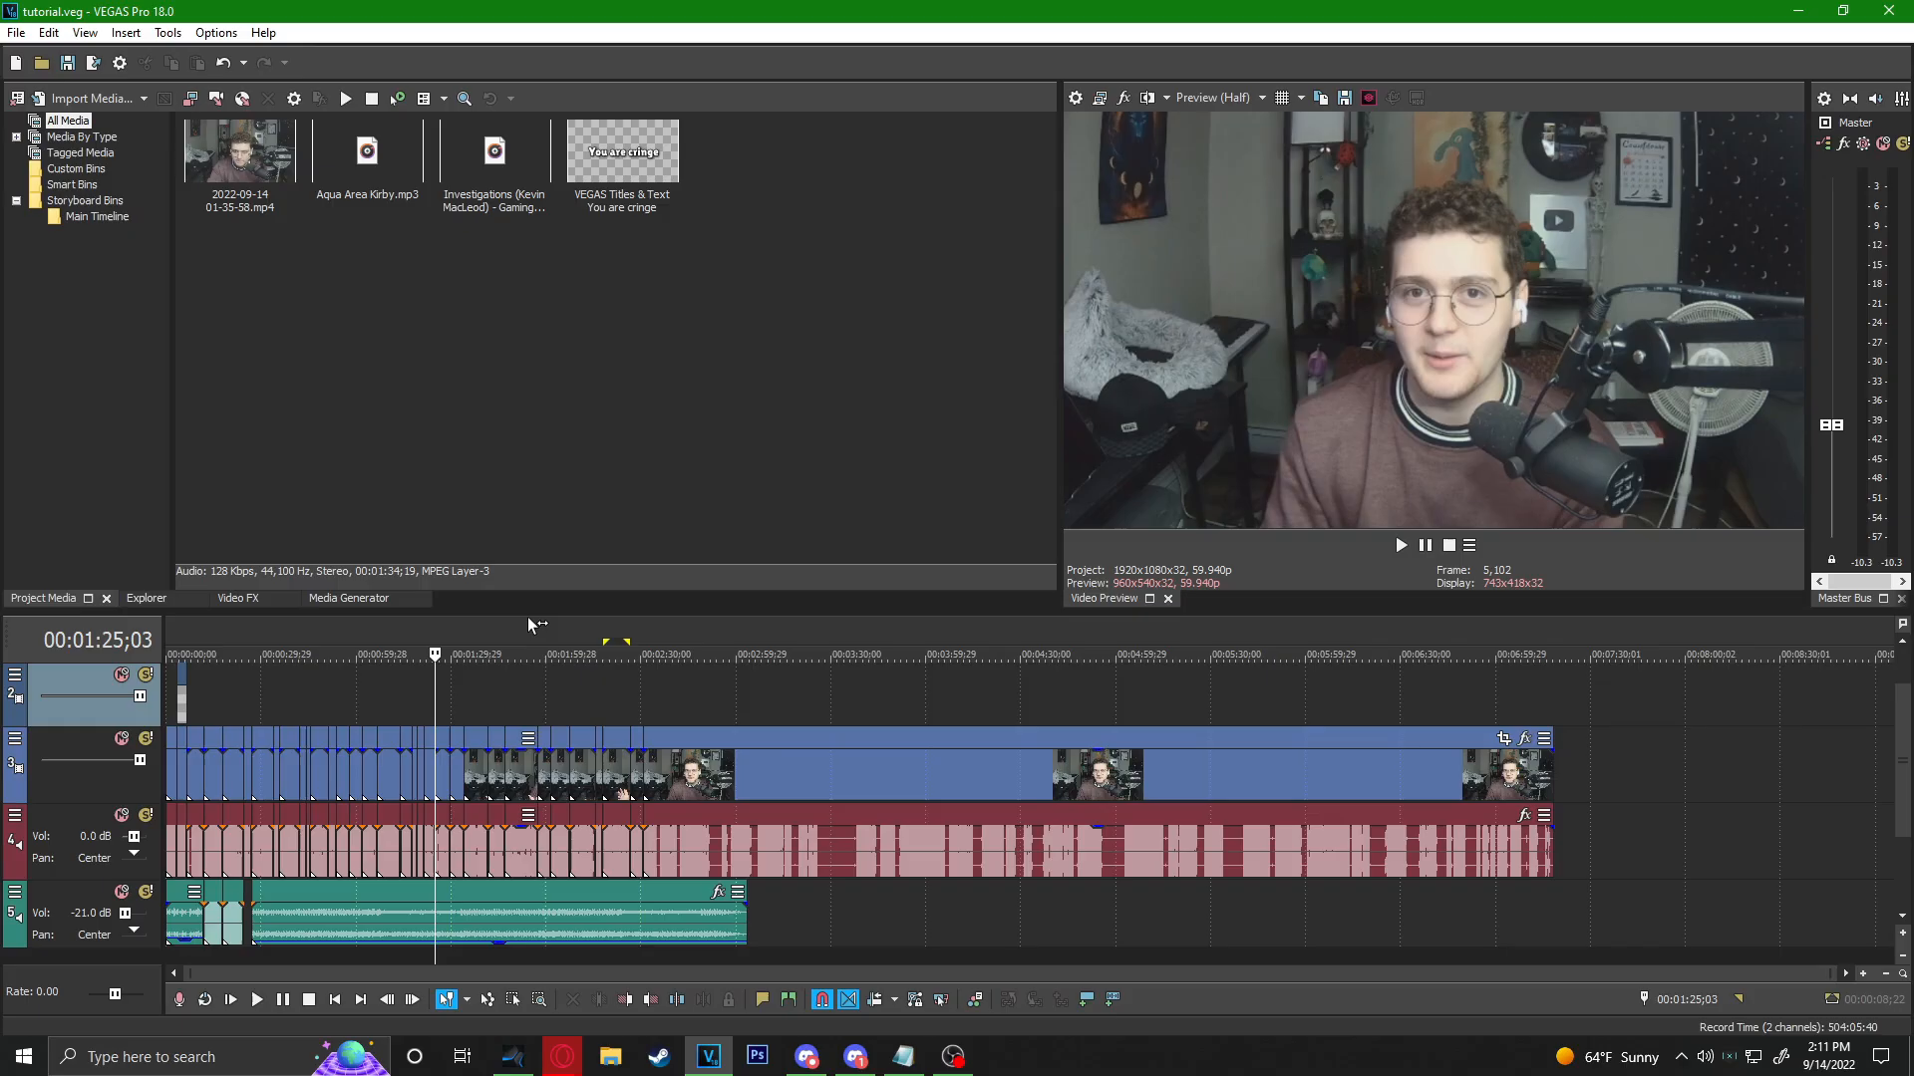
Extend the loop region from the start of the timeline to the end of the talking-head clip.
{"action": "left_click", "coordinate": [16, 32]}
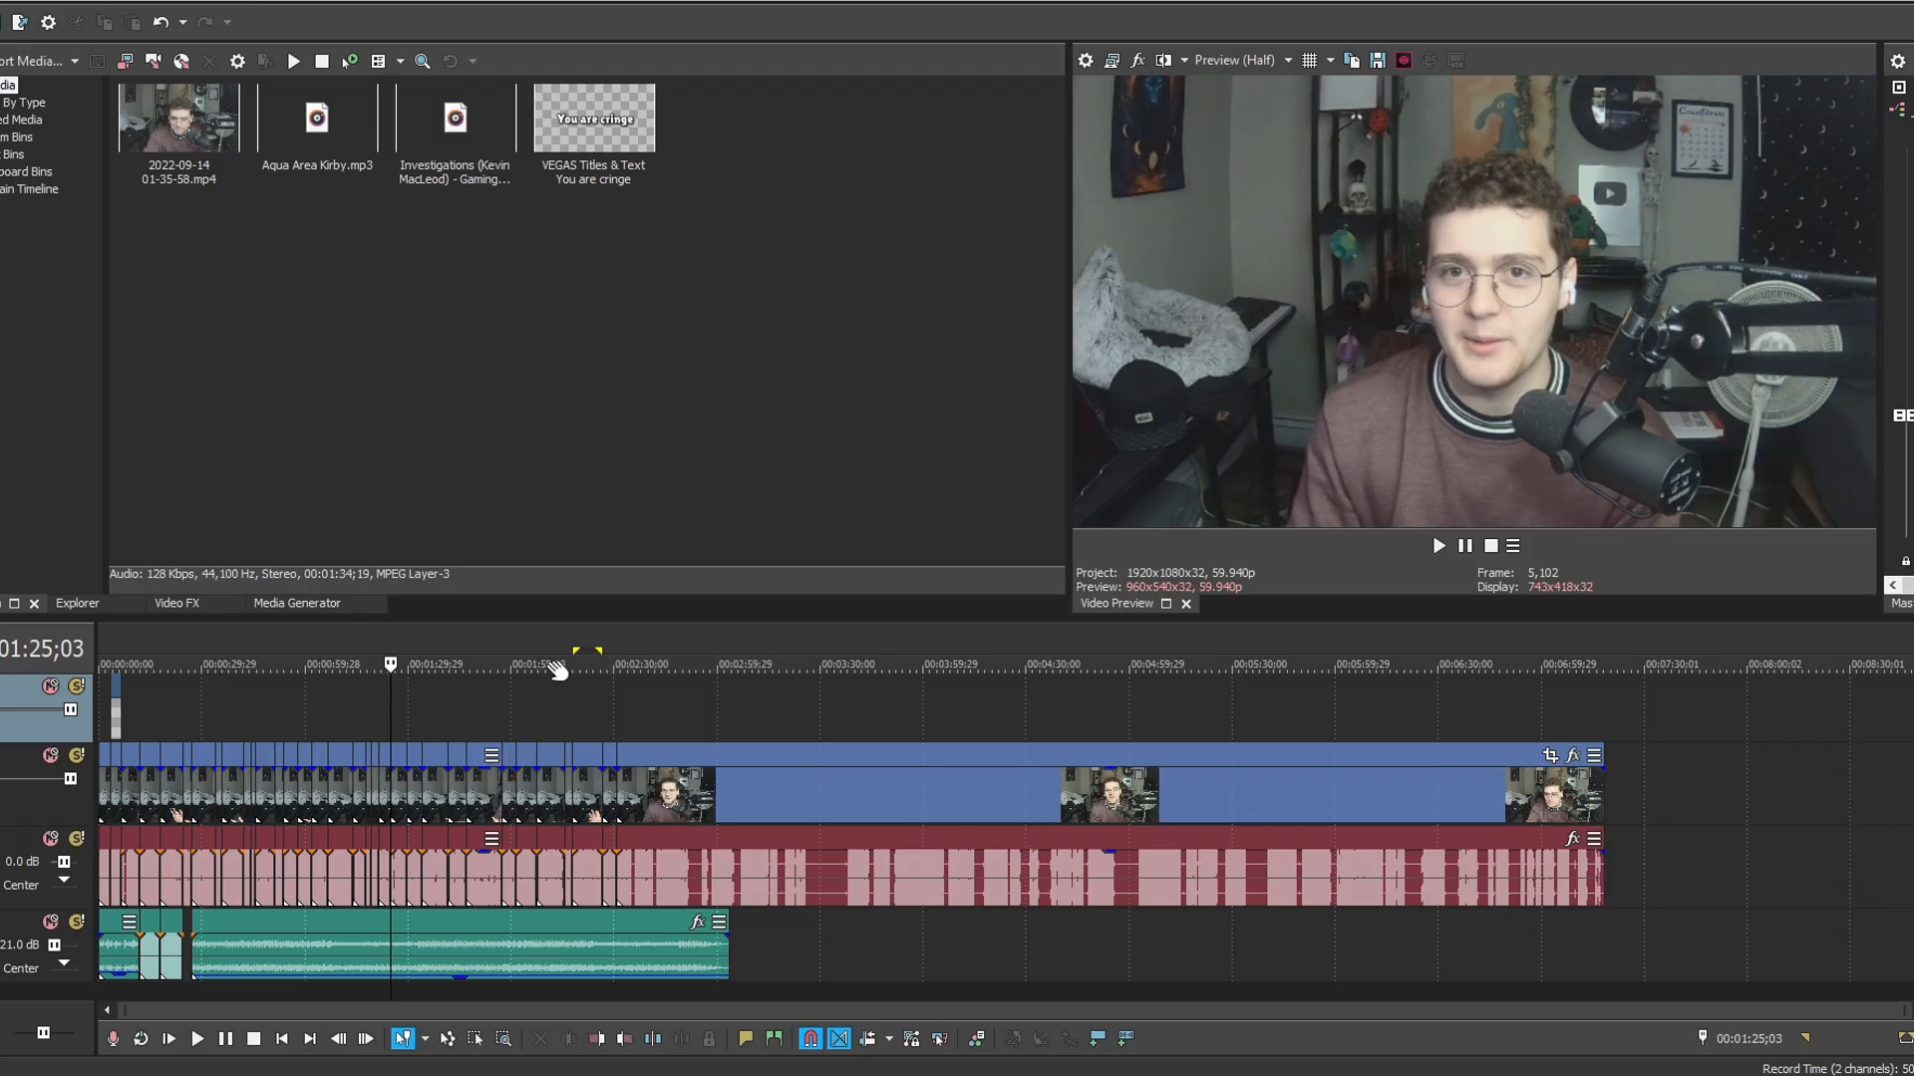
{"action": "left_click_drag", "start_coordinate": [575, 649], "coordinate": [71, 644]}
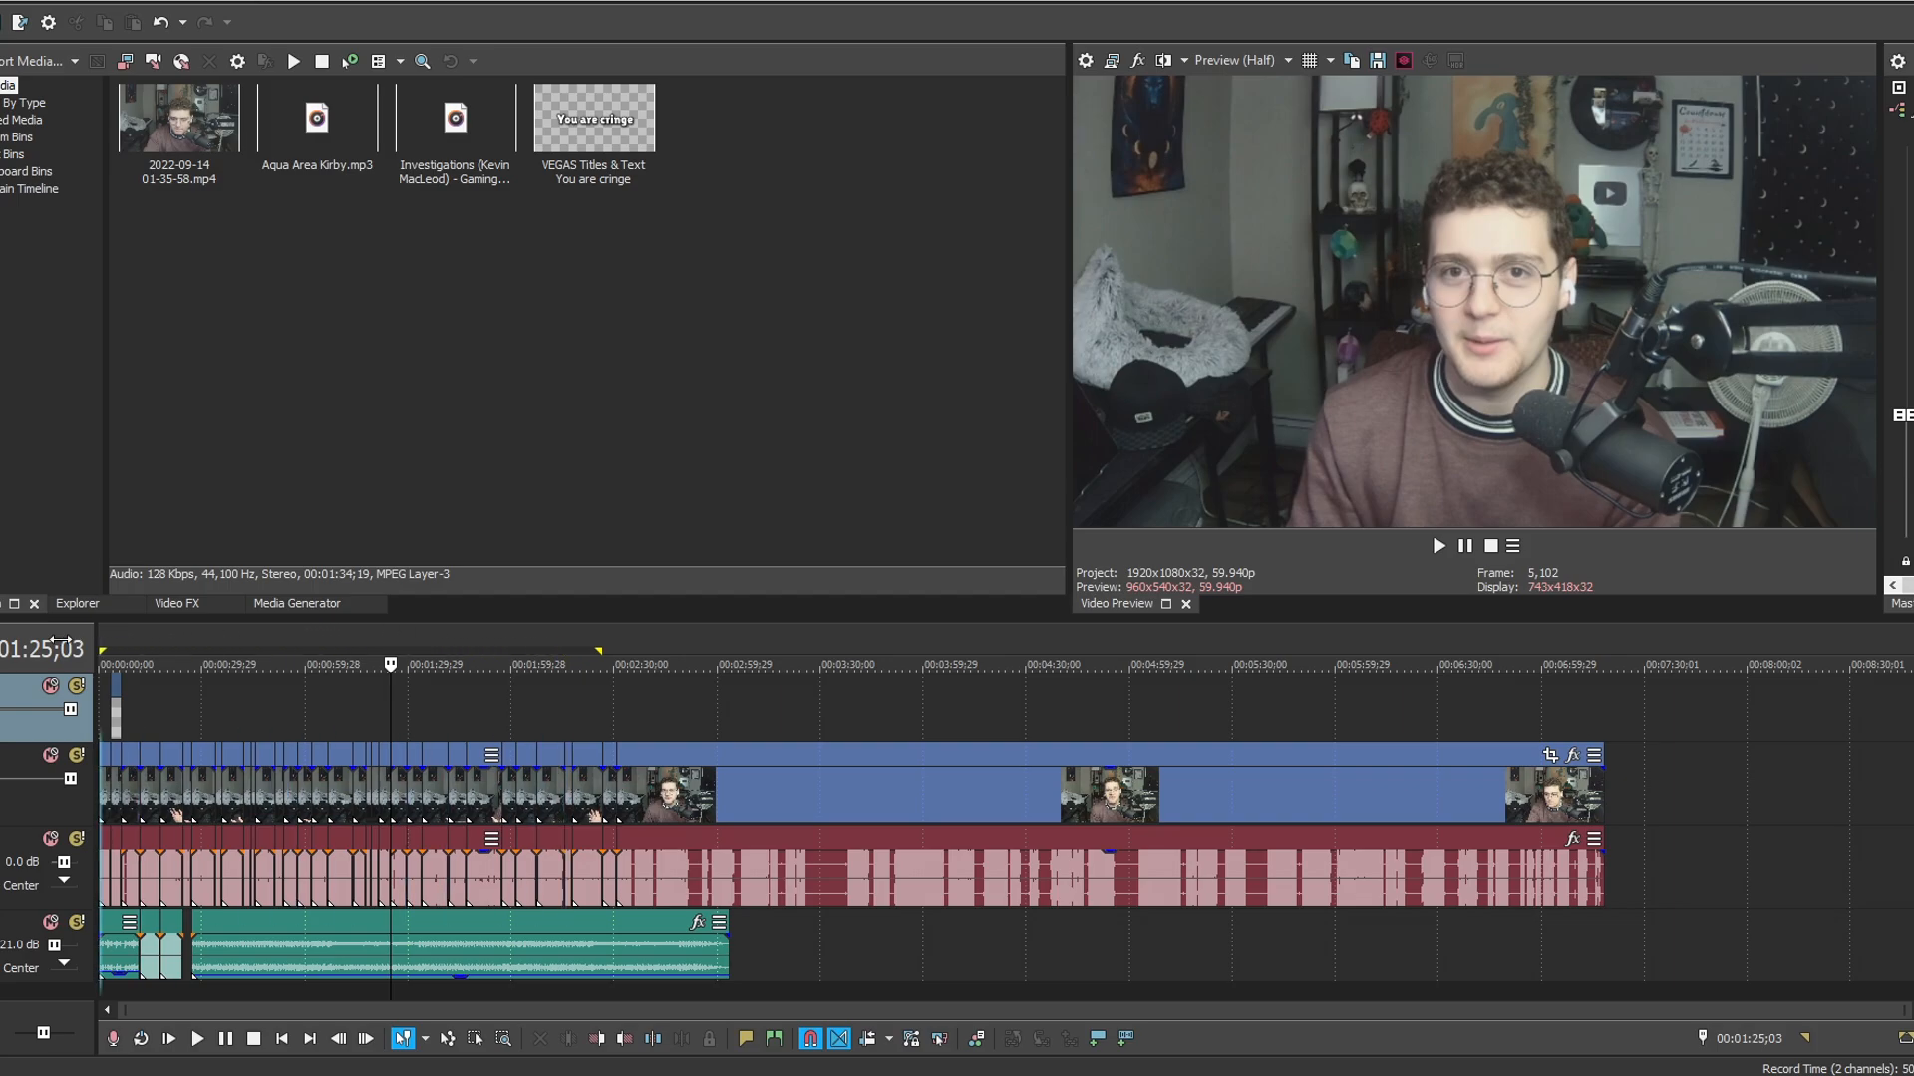
{"action": "left_click_drag", "start_coordinate": [598, 649], "coordinate": [1600, 649]}
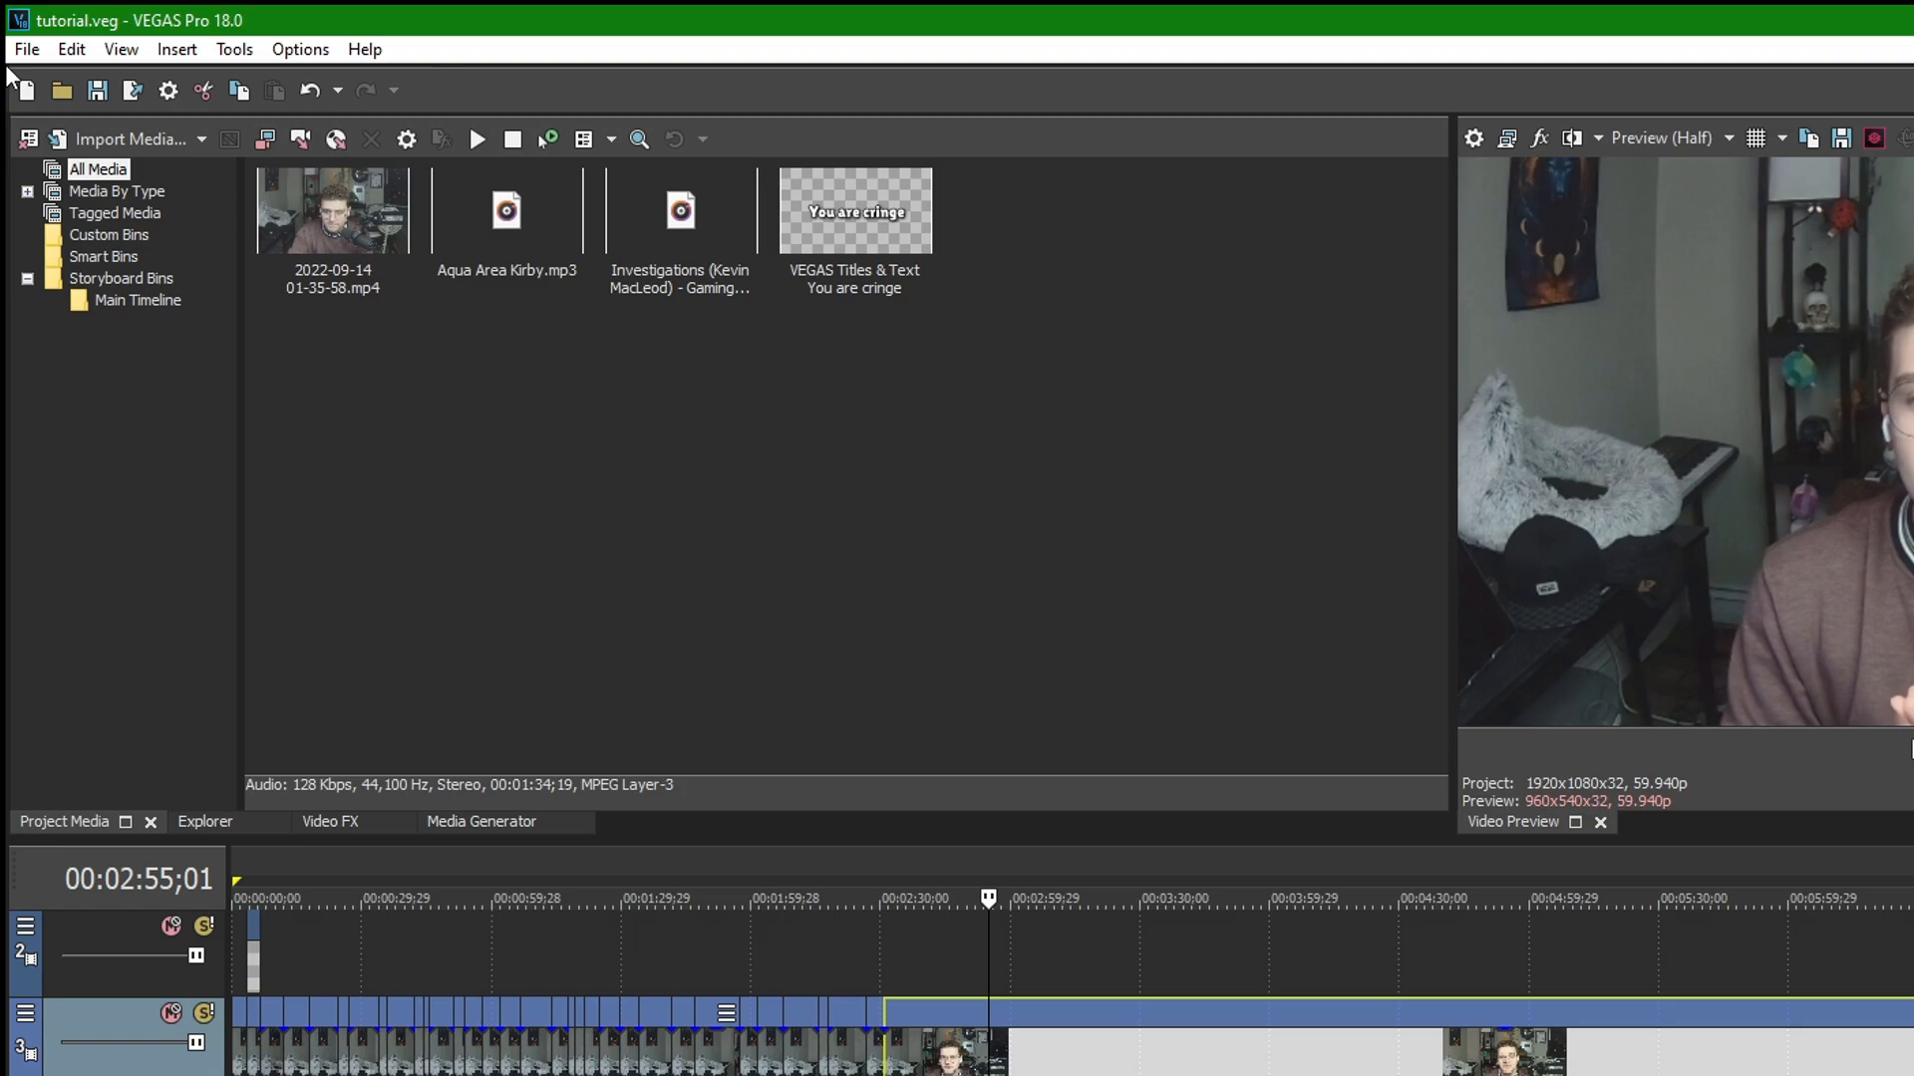
Open the Render As dialog and turn off the favorites-only filter to list all formats and templates.
{"action": "left_click", "coordinate": [35, 50]}
{"action": "left_click", "coordinate": [94, 286]}
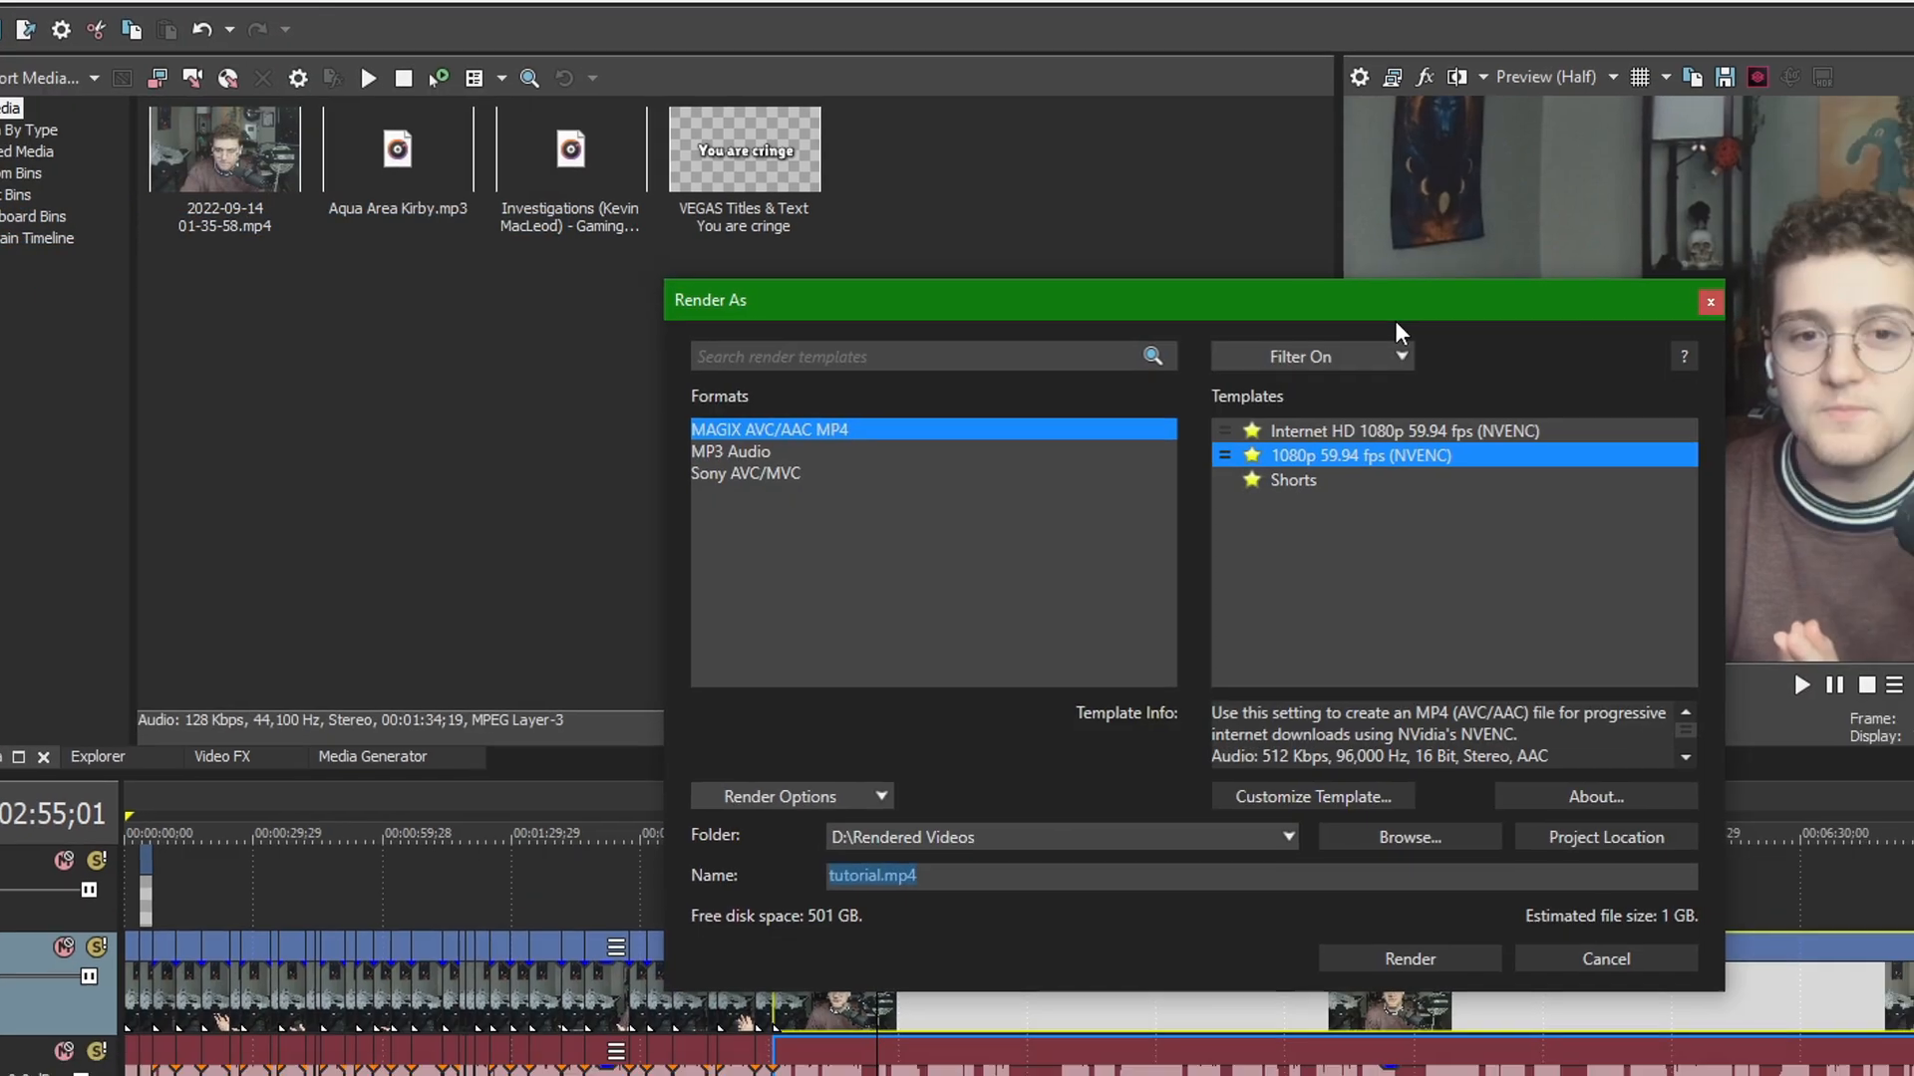
{"action": "left_click", "coordinate": [1400, 355]}
{"action": "left_click", "coordinate": [1245, 385]}
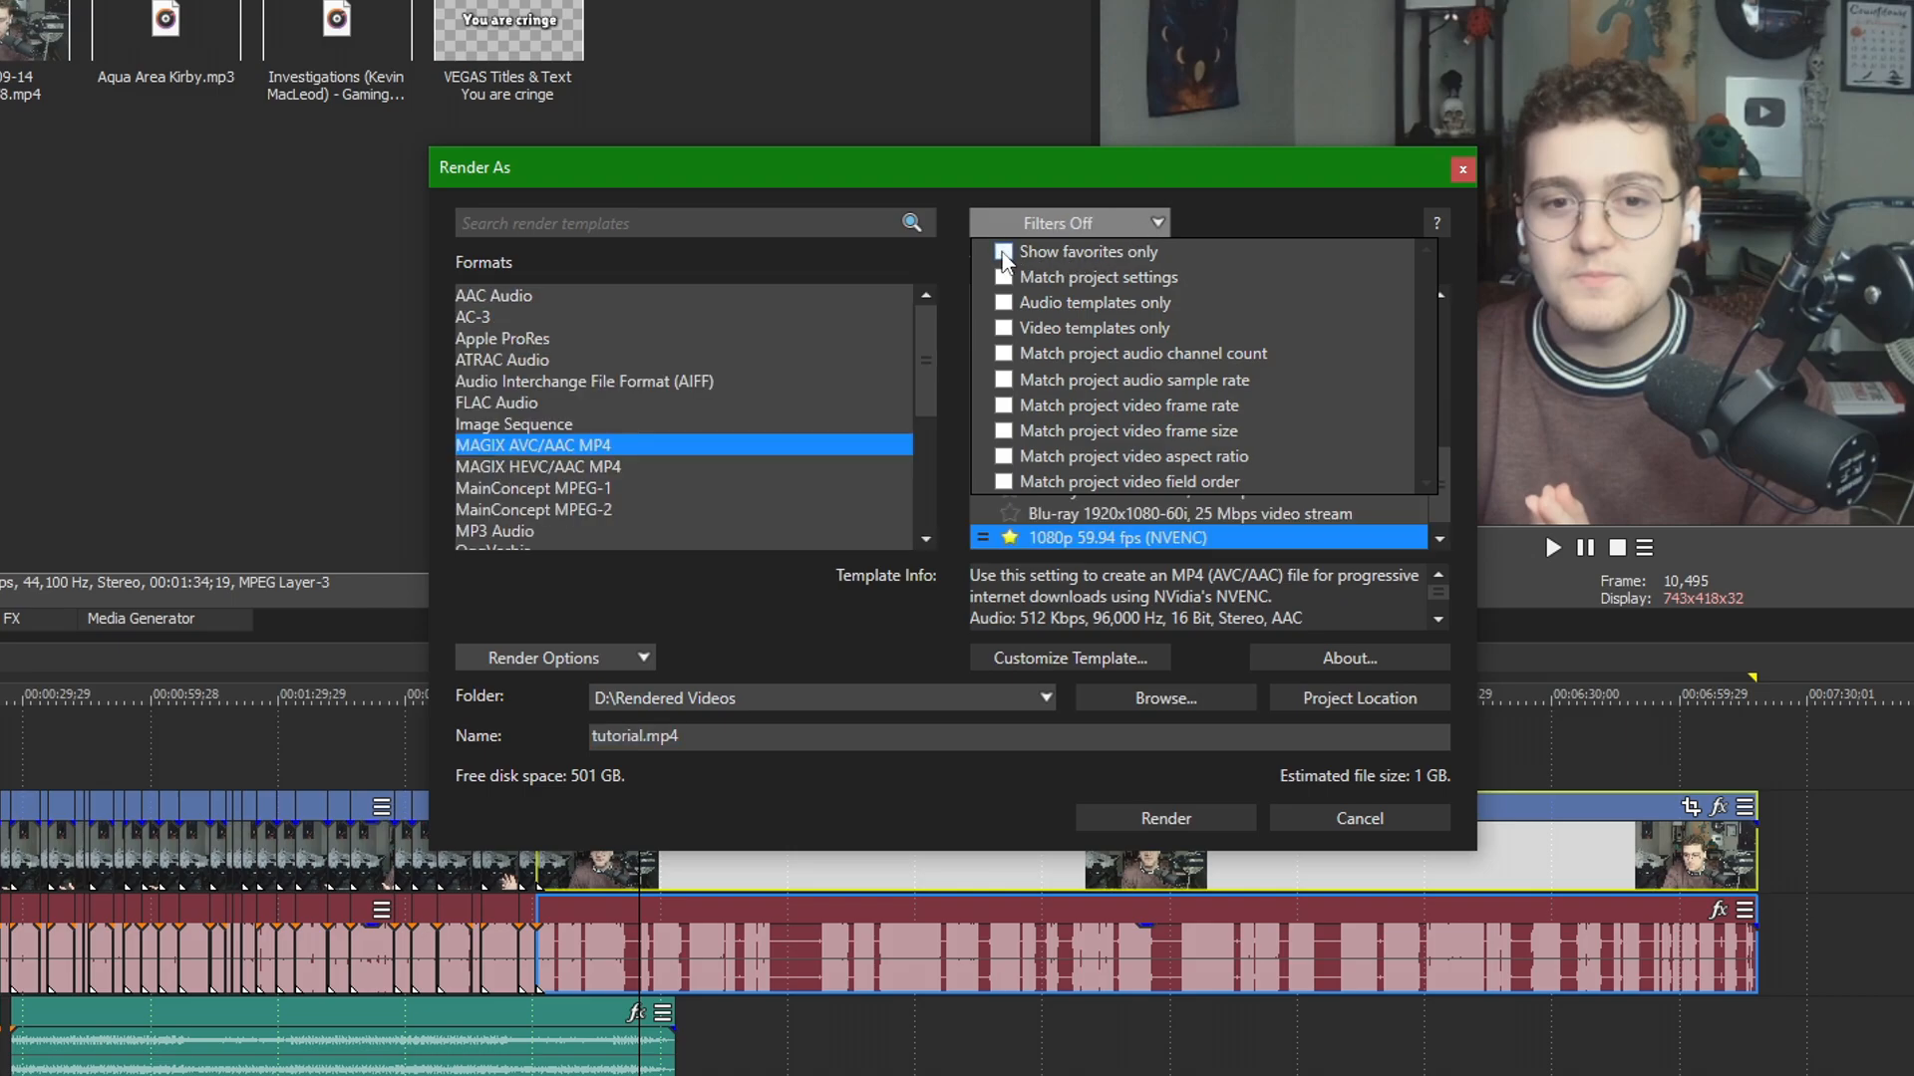
{"action": "left_click", "coordinate": [837, 265]}
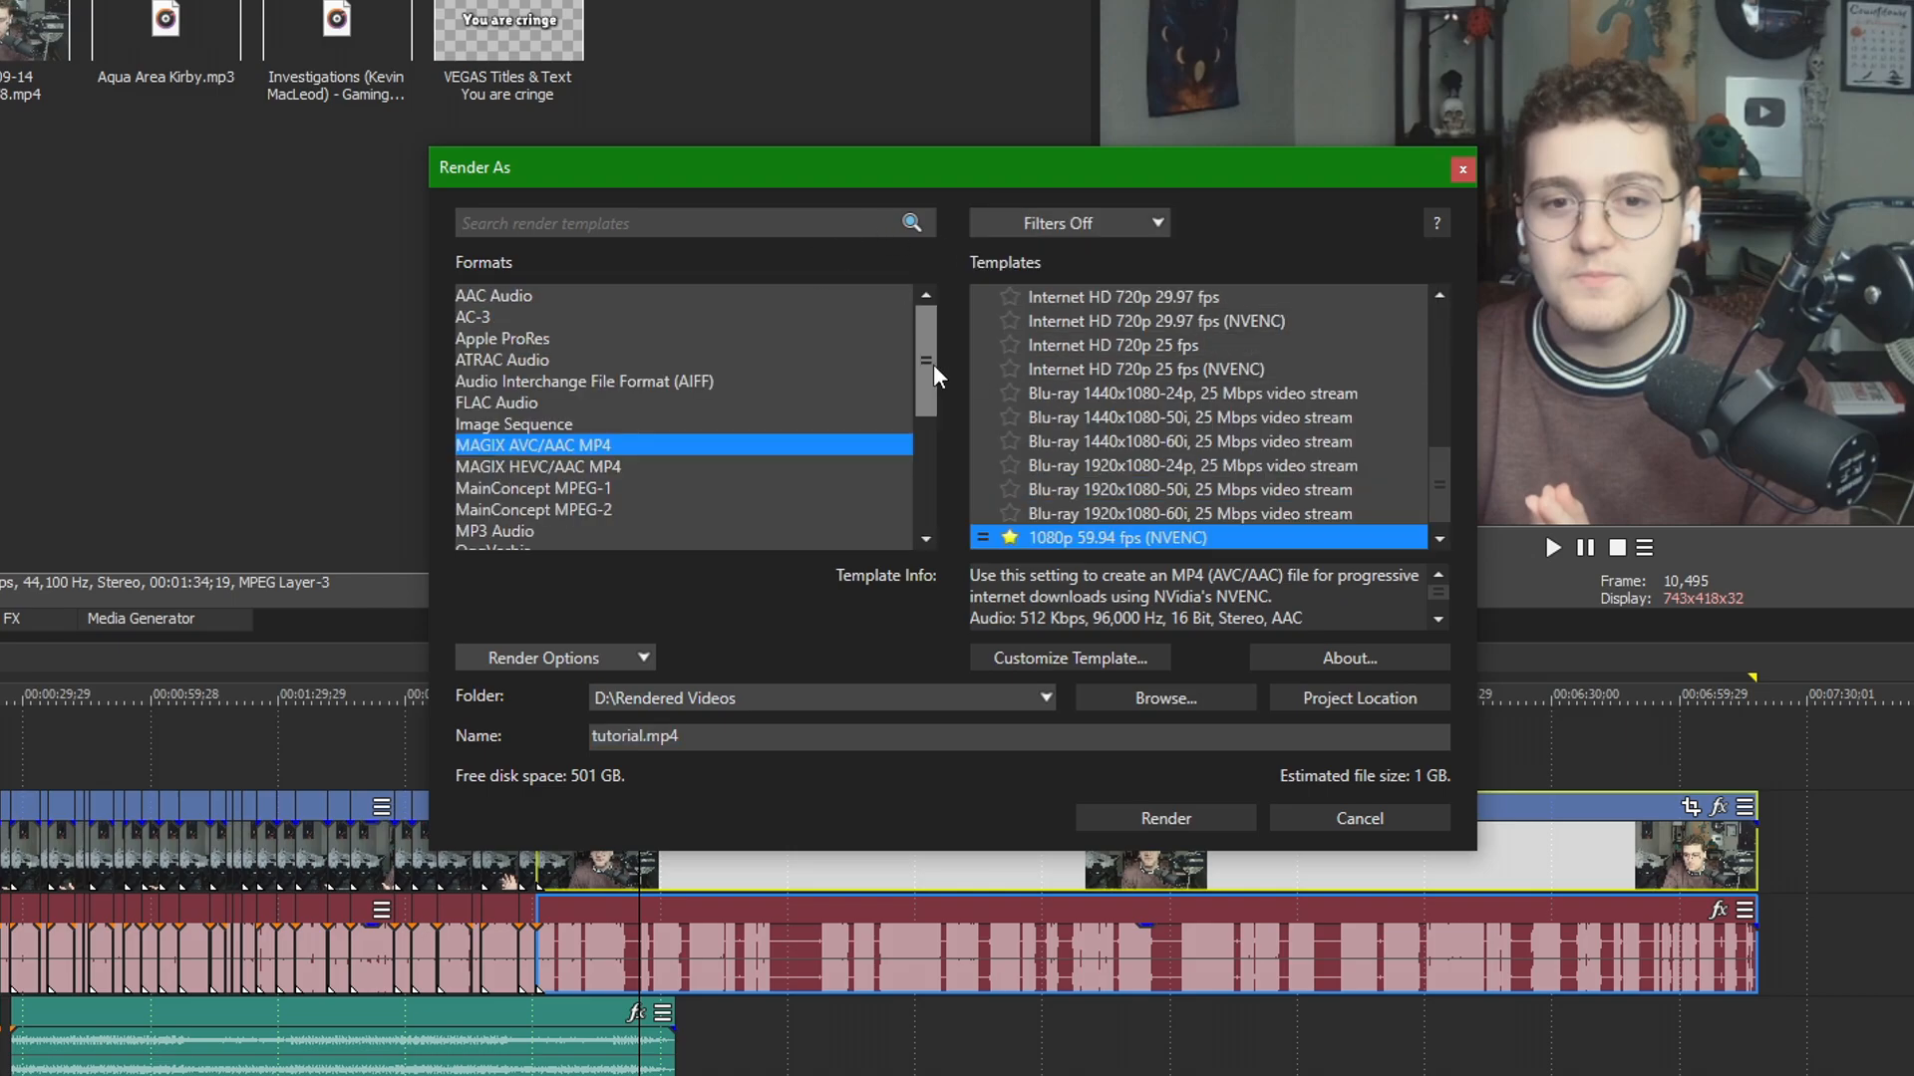
{"action": "scroll", "coordinate": [662, 402], "scroll_direction": "down", "scroll_amount": 1}
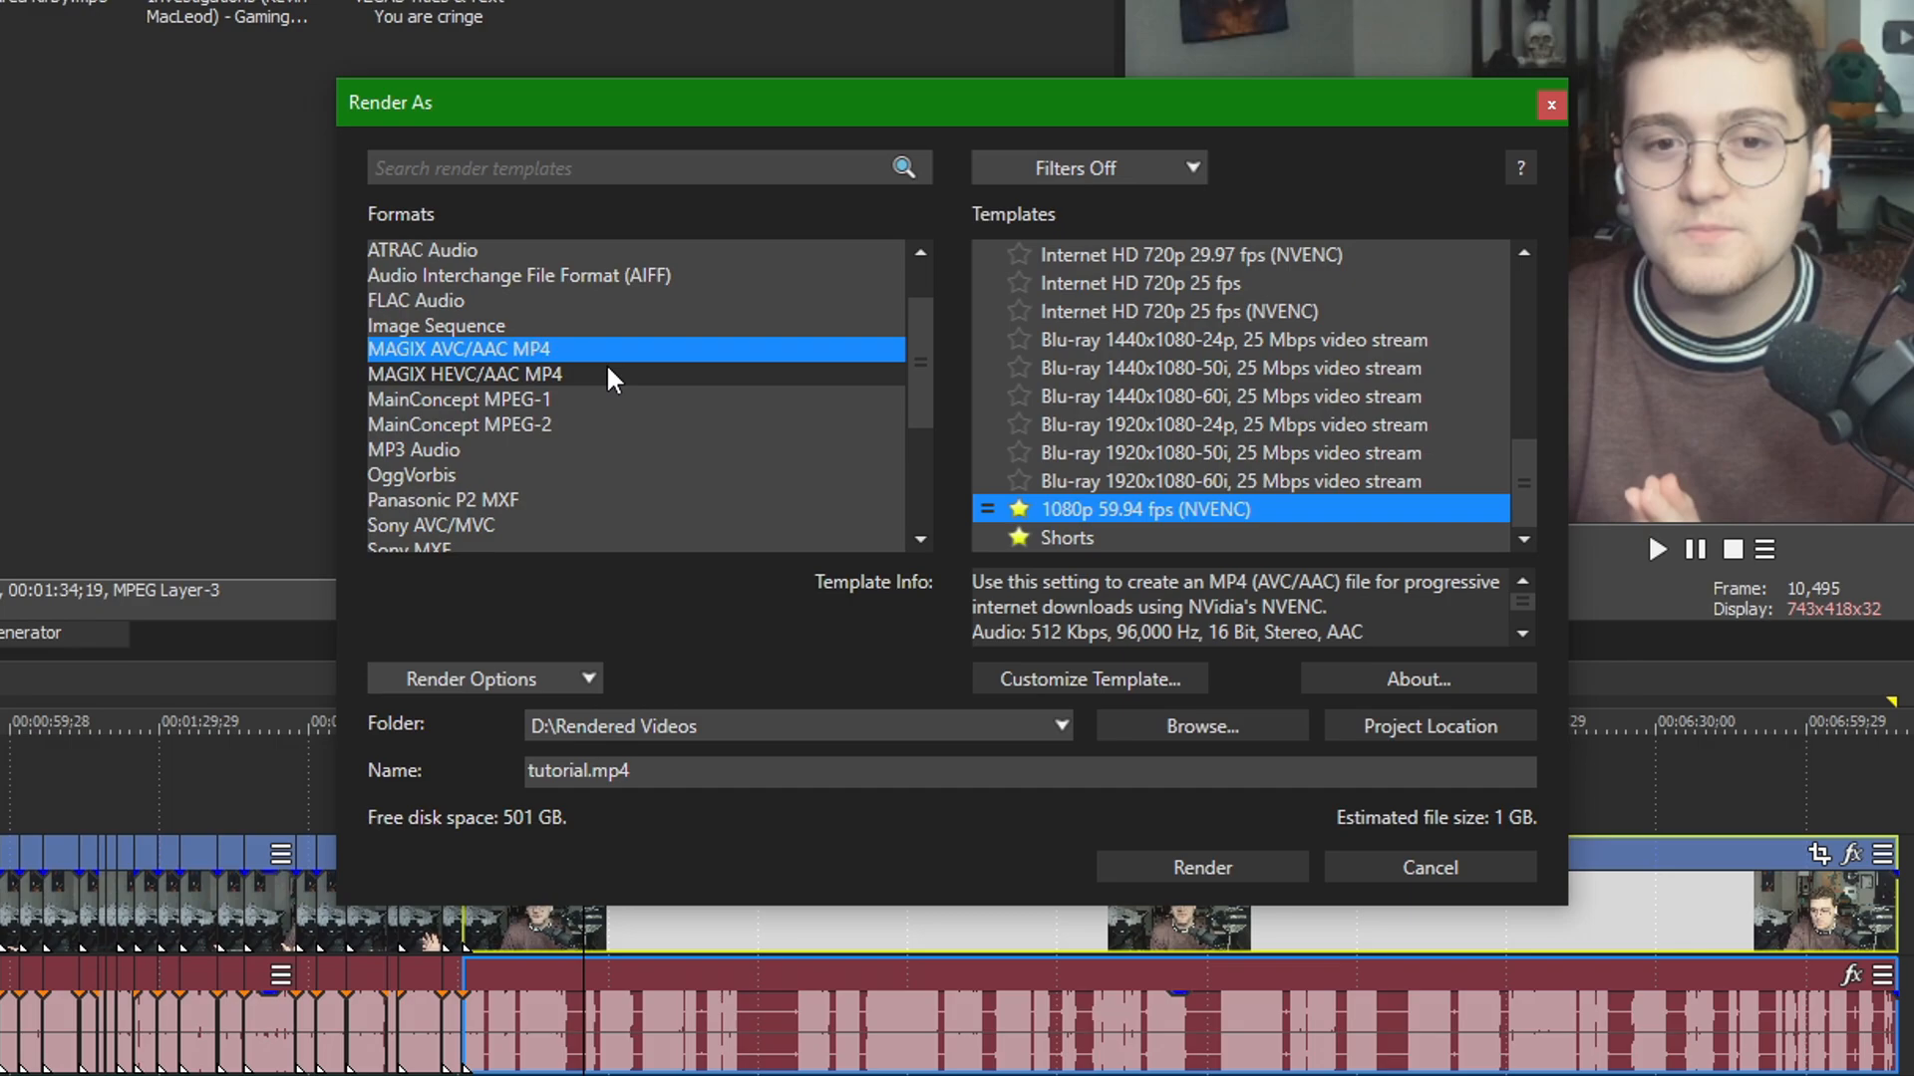
{"action": "mouse_move", "coordinate": [1533, 475]}
{"action": "left_mouse_down"}
{"action": "mouse_move", "coordinate": [1561, 397]}
{"action": "mouse_move", "coordinate": [1541, 487]}
{"action": "left_mouse_up"}
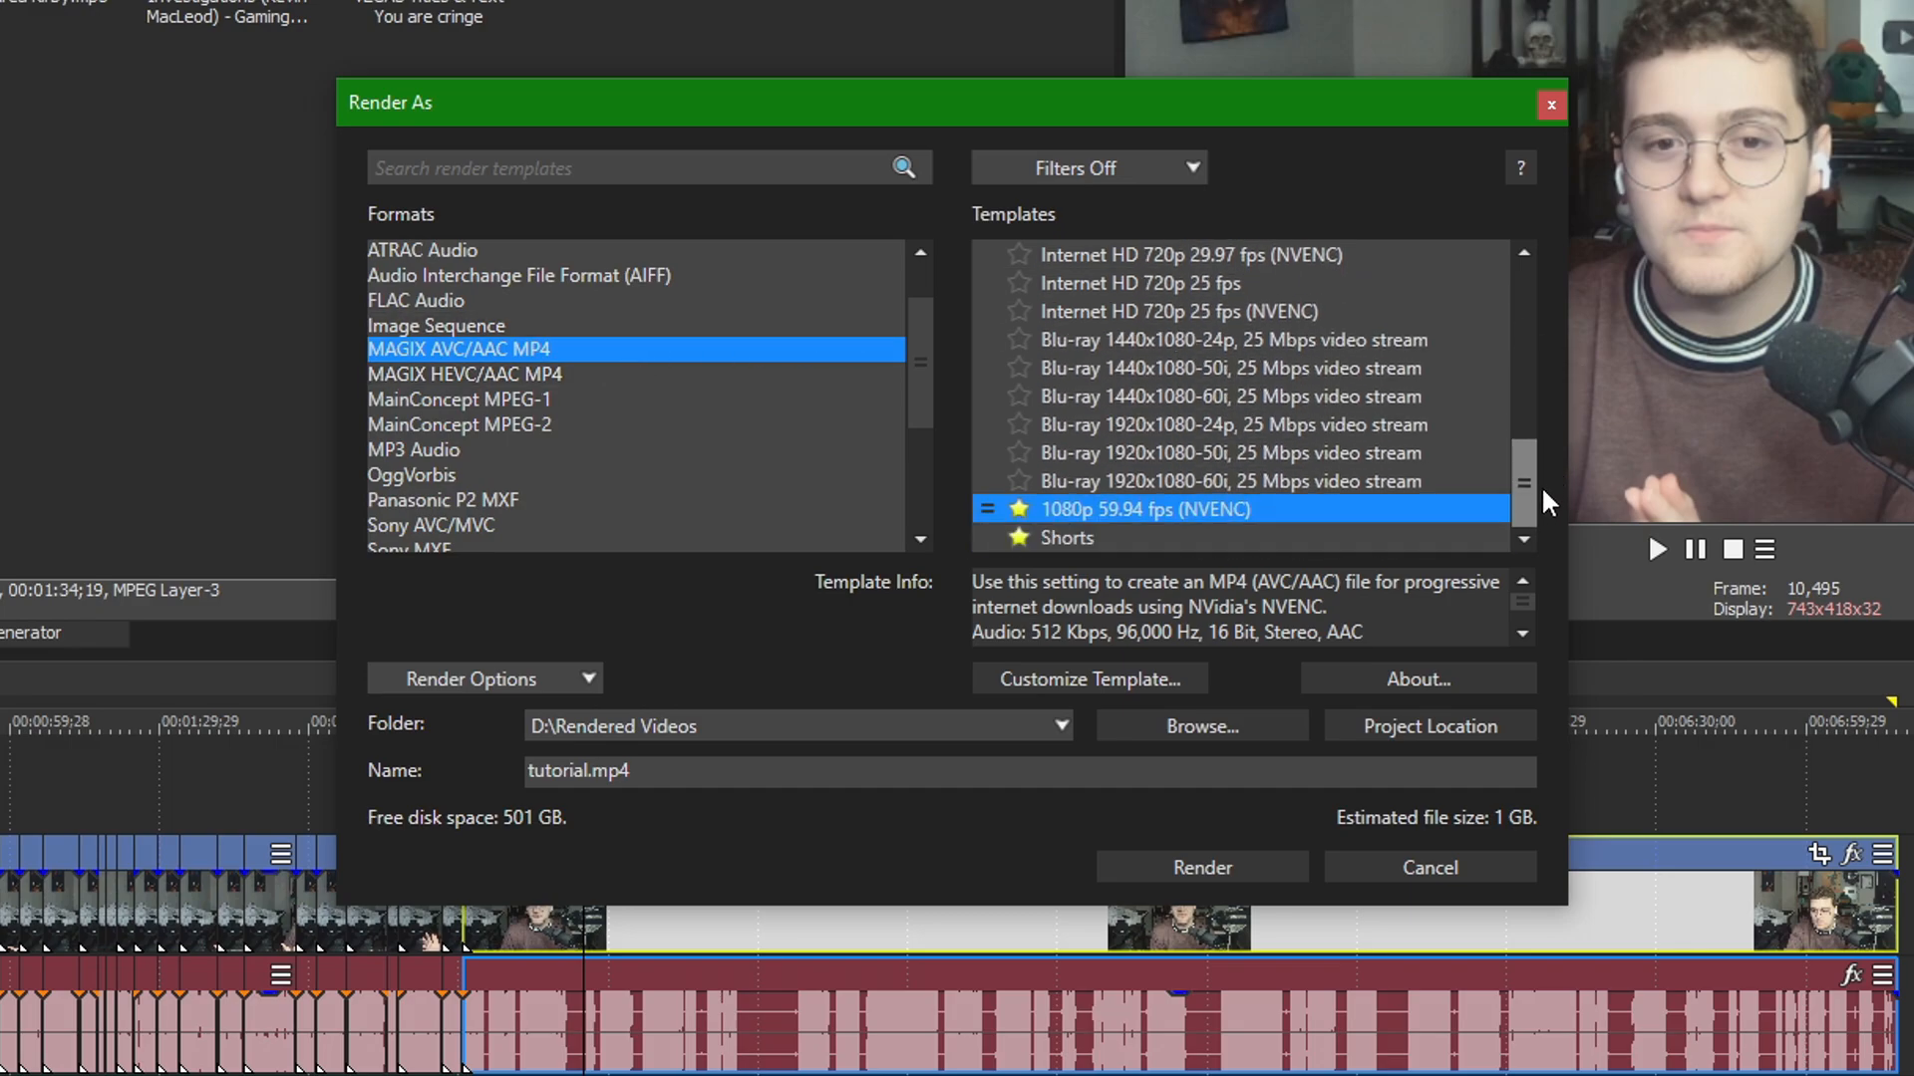
Choose the MAGIX AVC/AAC MP4 format with the Internet HD 1080p 59.94 fps (NVENC) template.
{"action": "left_click", "coordinate": [438, 326]}
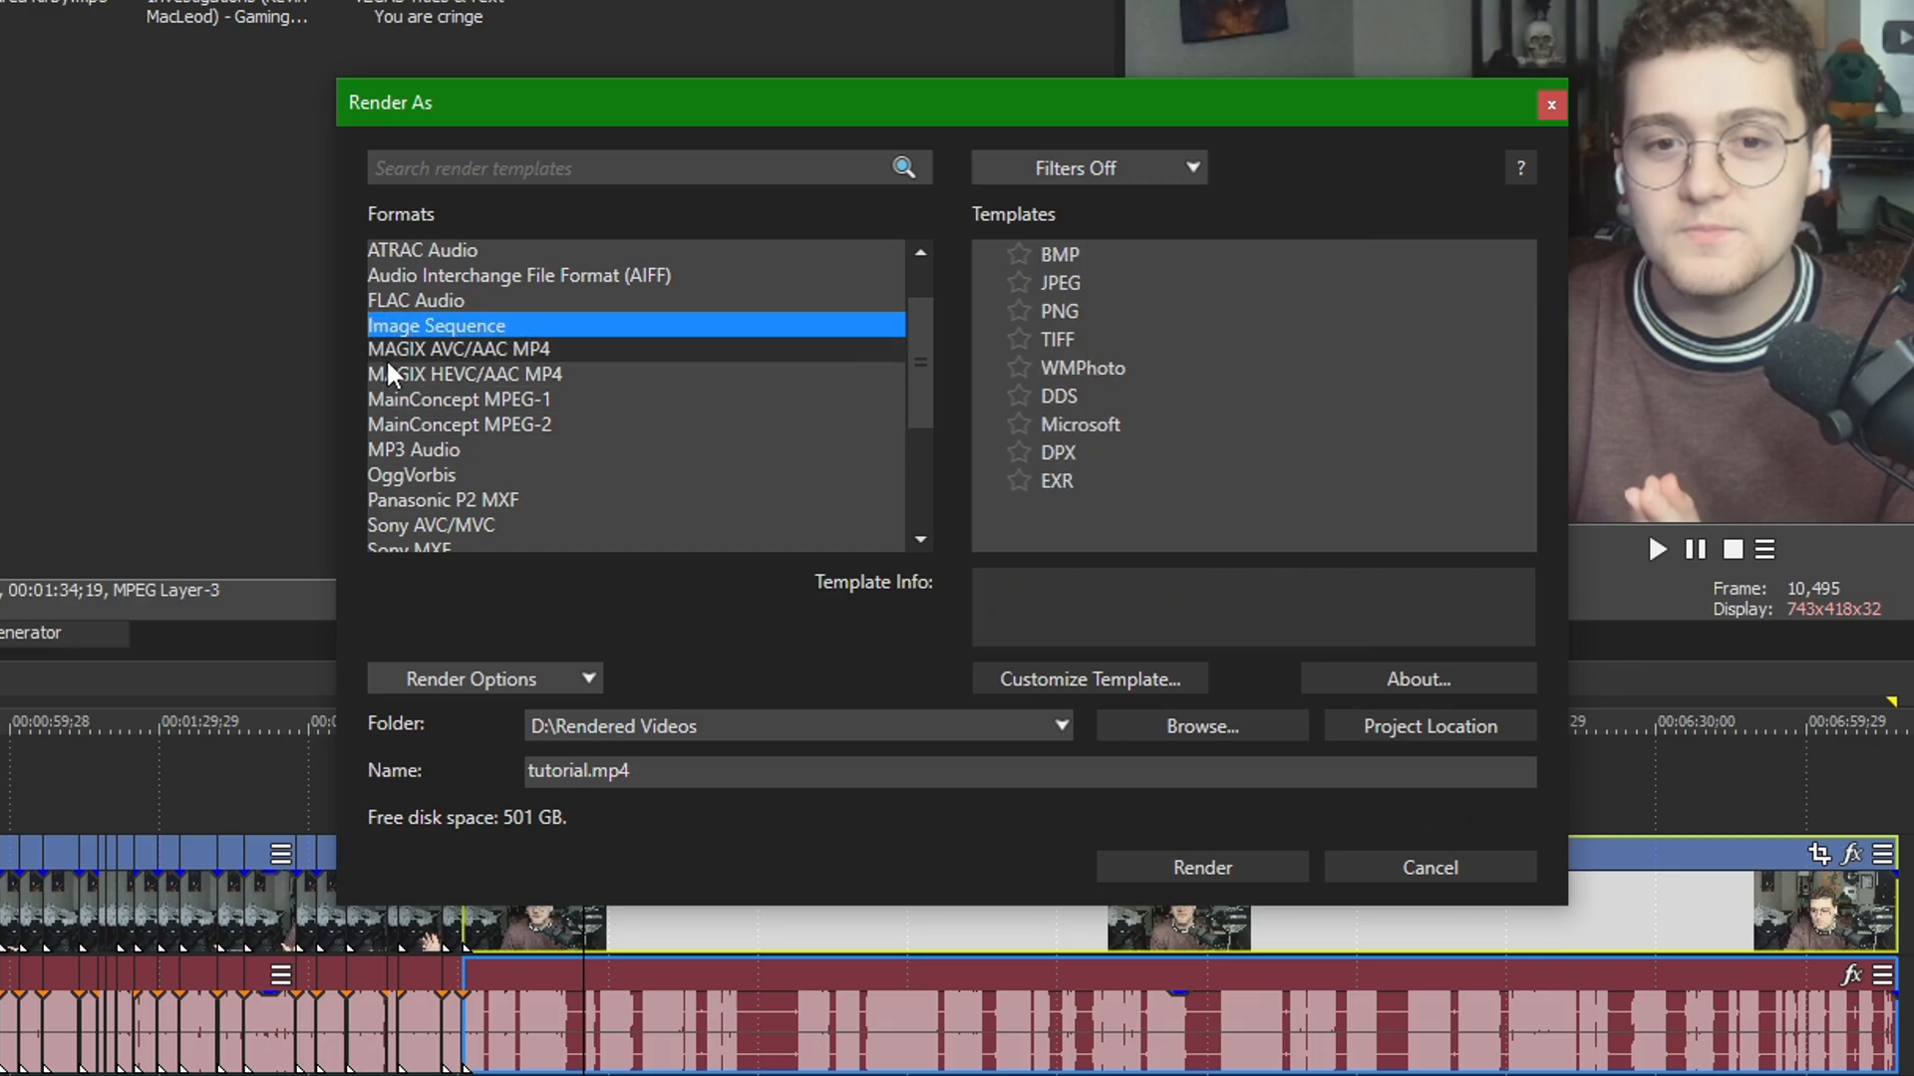
{"action": "left_click", "coordinate": [490, 353]}
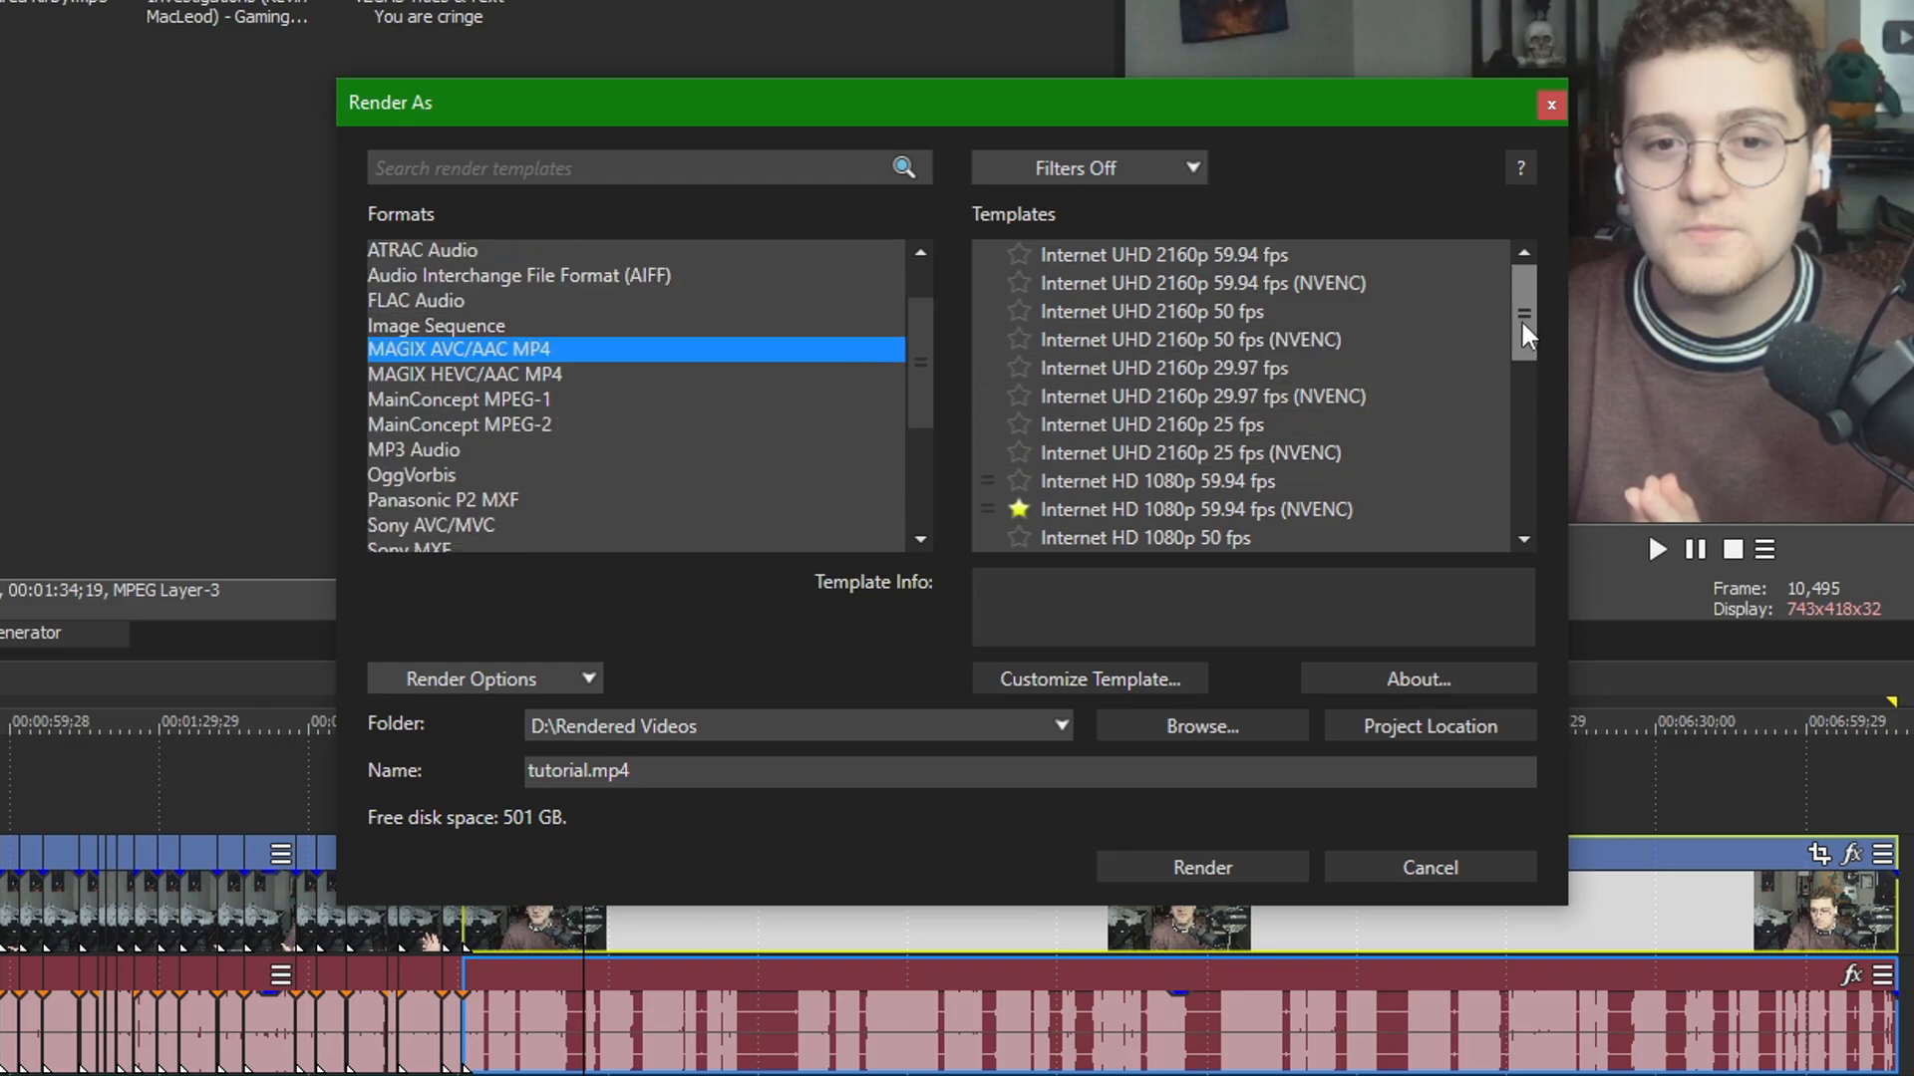
{"action": "left_click_drag", "start_coordinate": [1528, 326], "coordinate": [1533, 361]}
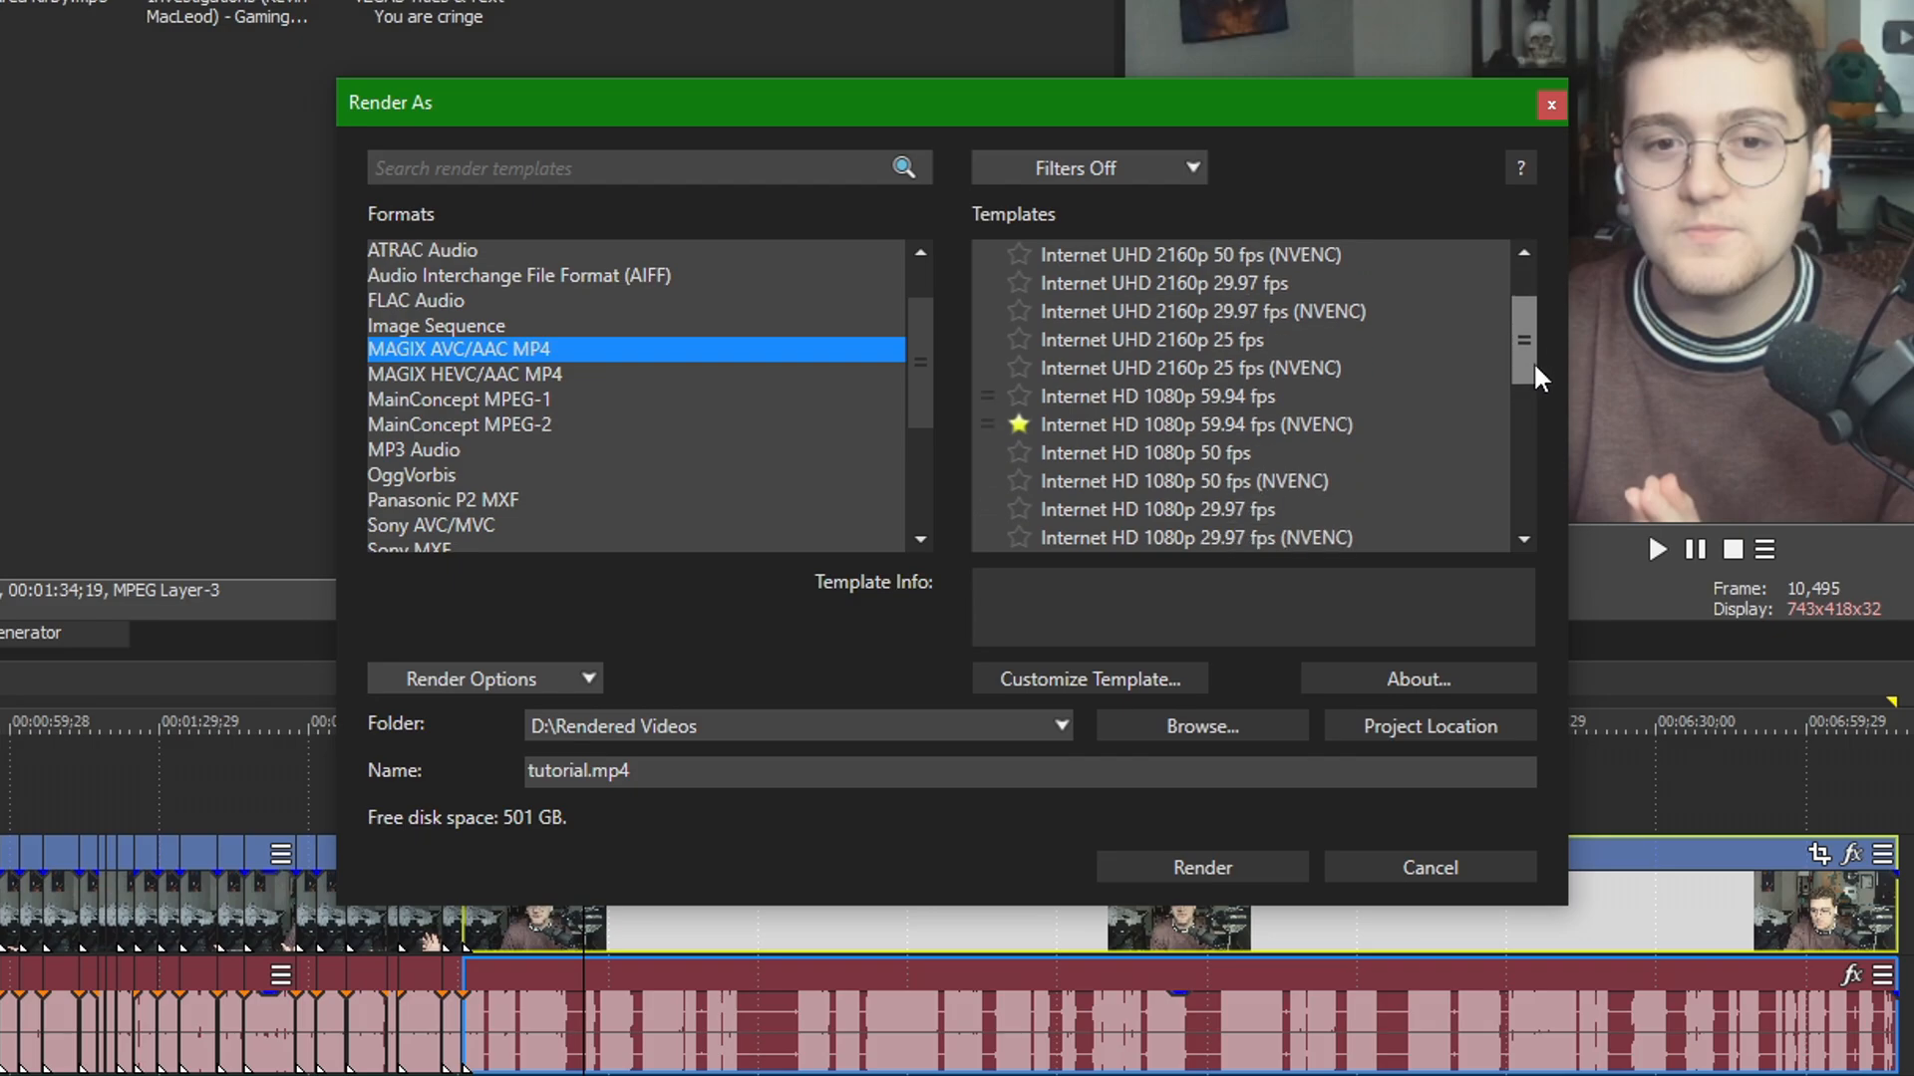
{"action": "left_click", "coordinate": [1158, 428]}
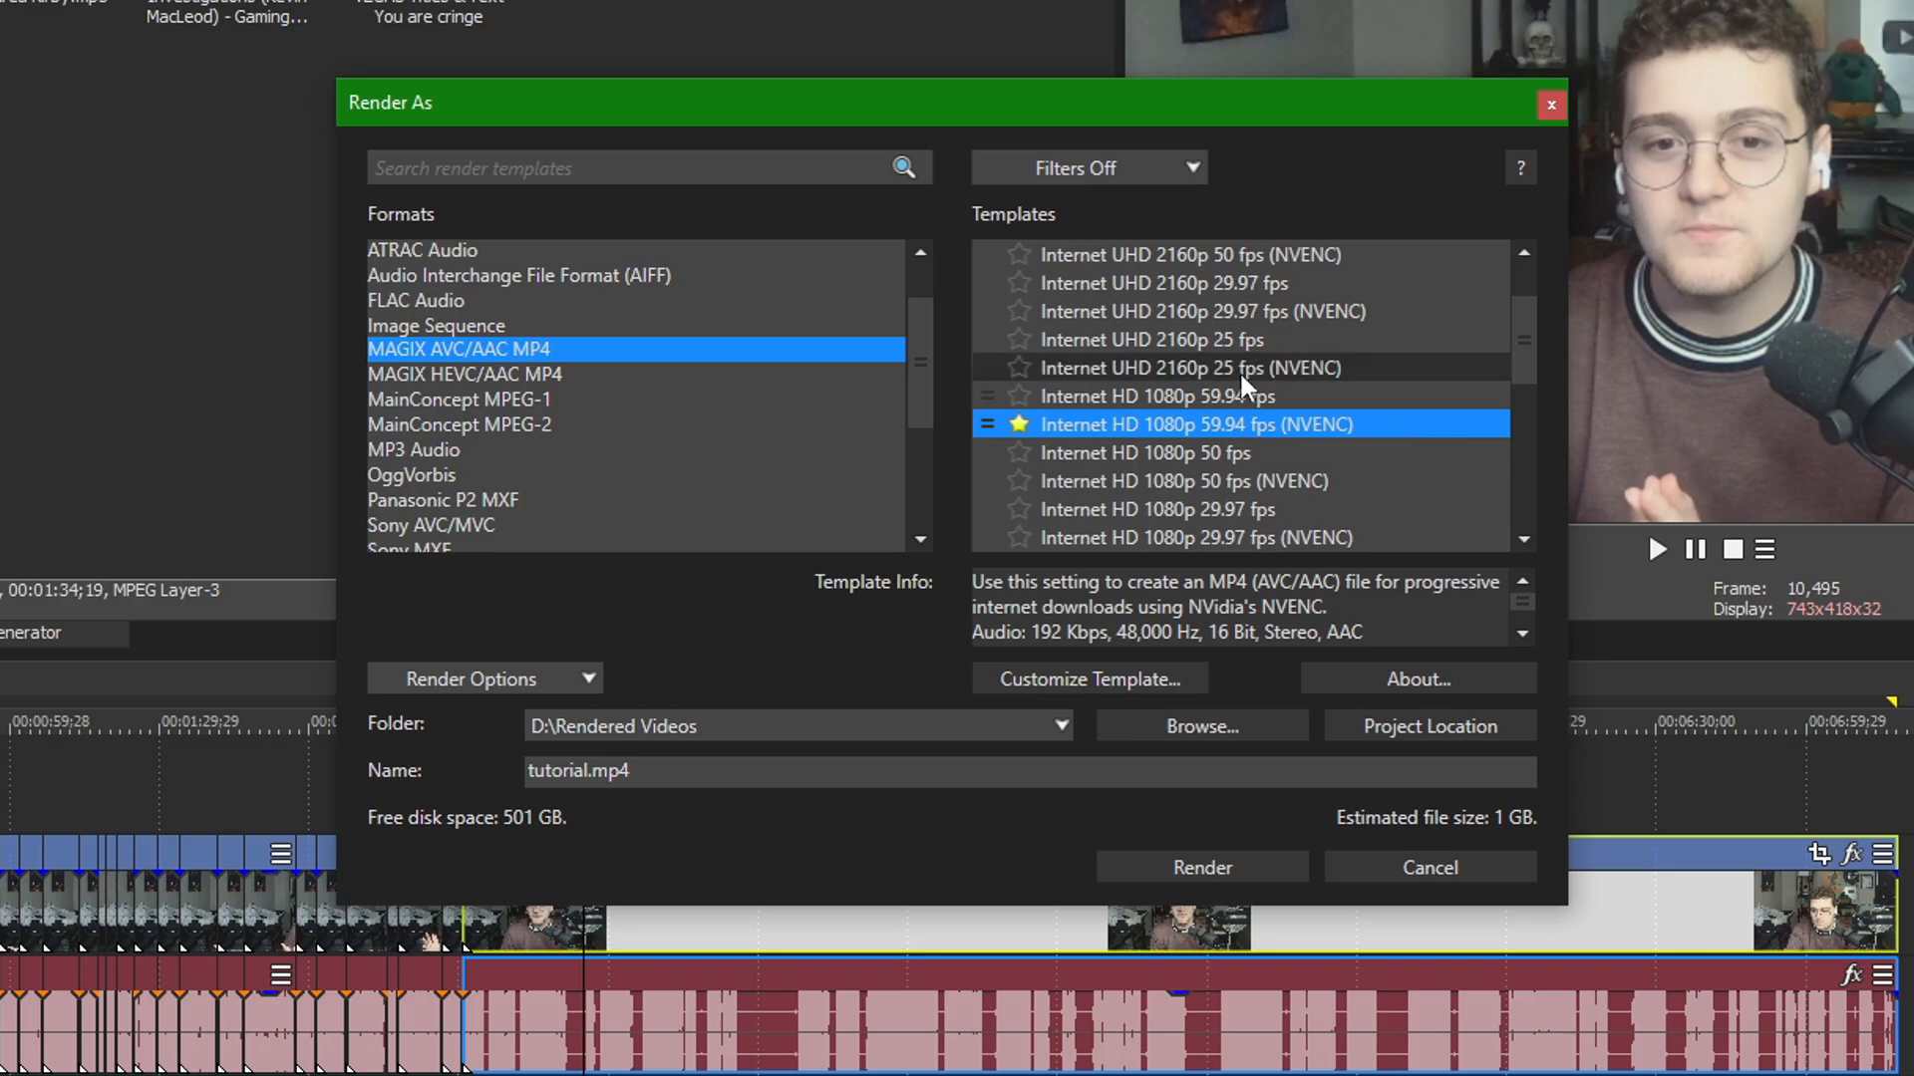
Customize the NVENC 1080p template and save its settings as a new template named asdgvfhasdfvbsdf.
{"action": "left_click", "coordinate": [1102, 694]}
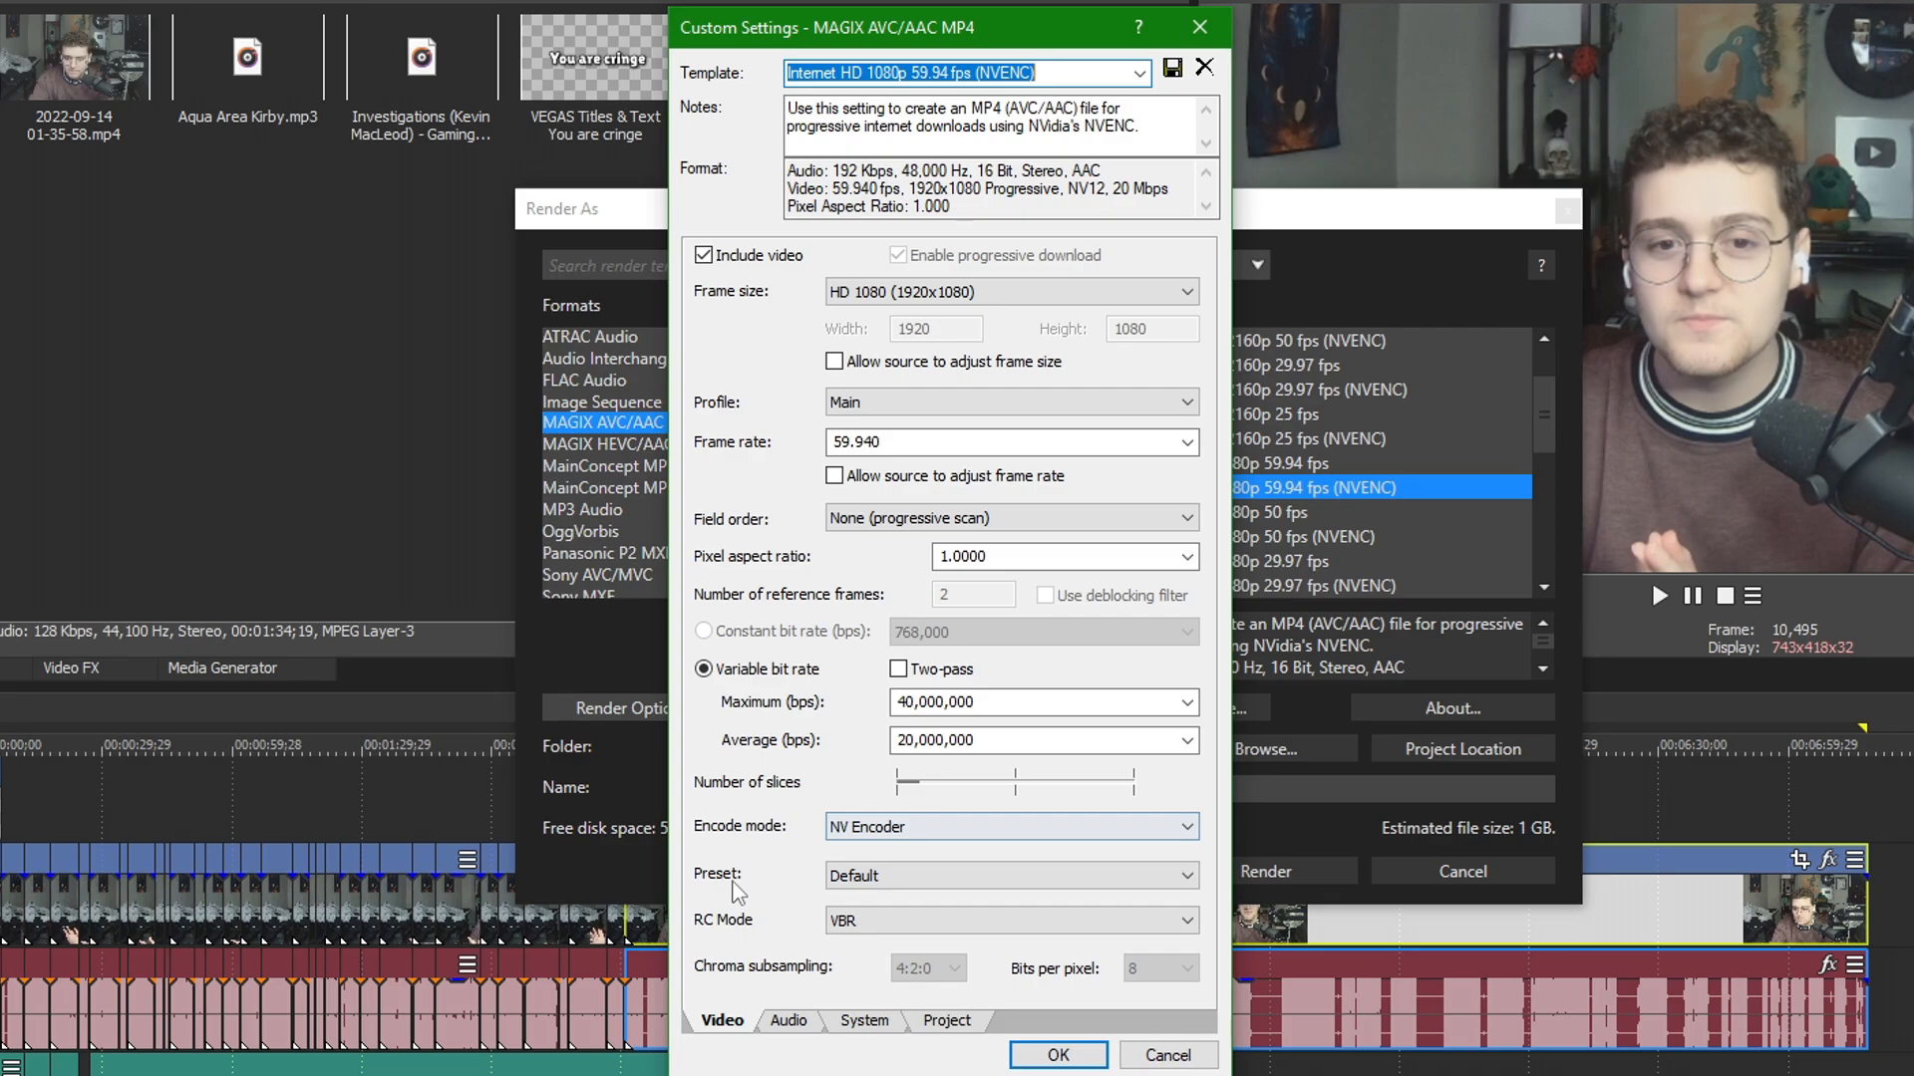
{"action": "left_click", "coordinate": [788, 1020]}
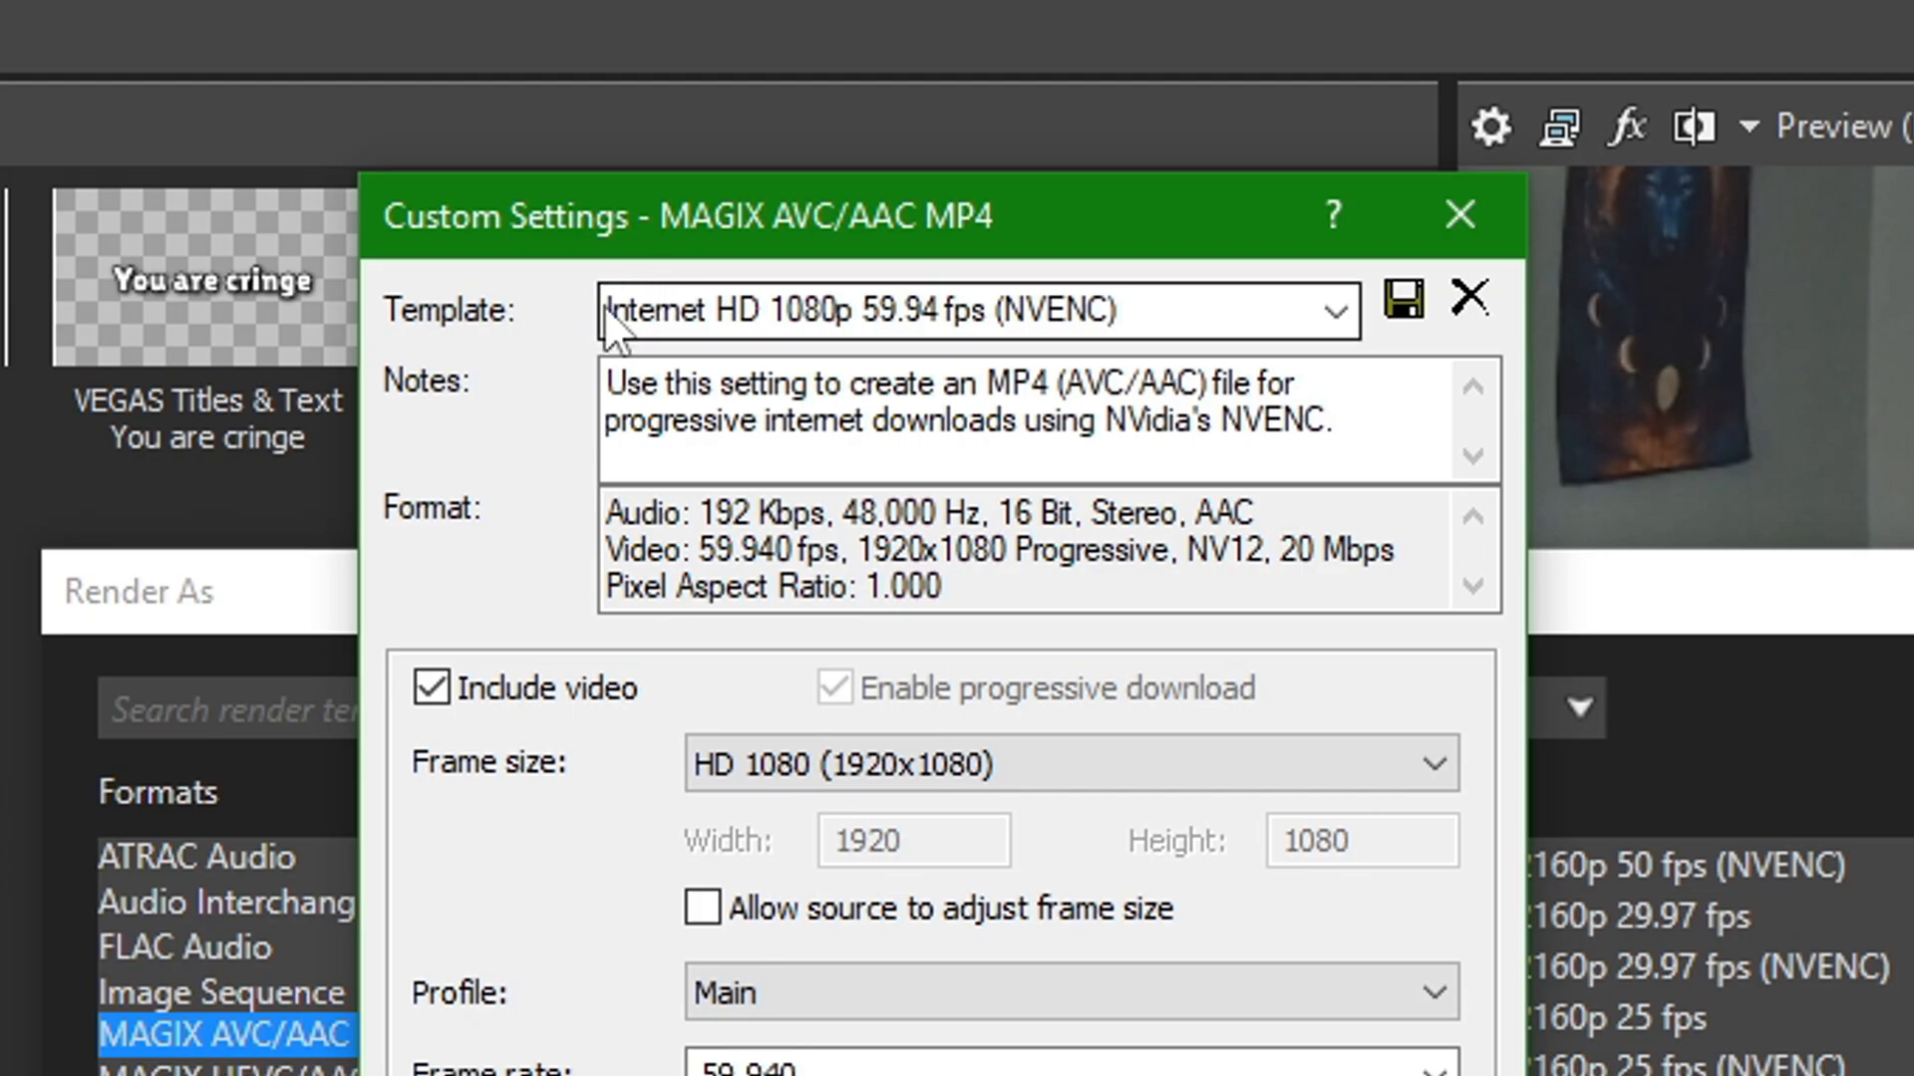
{"action": "left_click", "coordinate": [714, 294]}
{"action": "double_click", "coordinate": [717, 295]}
{"action": "left_click", "coordinate": [723, 297]}
{"action": "key", "text": "ctrl+a"}
{"action": "type", "text": "asdgvfhasdfvbsd"}
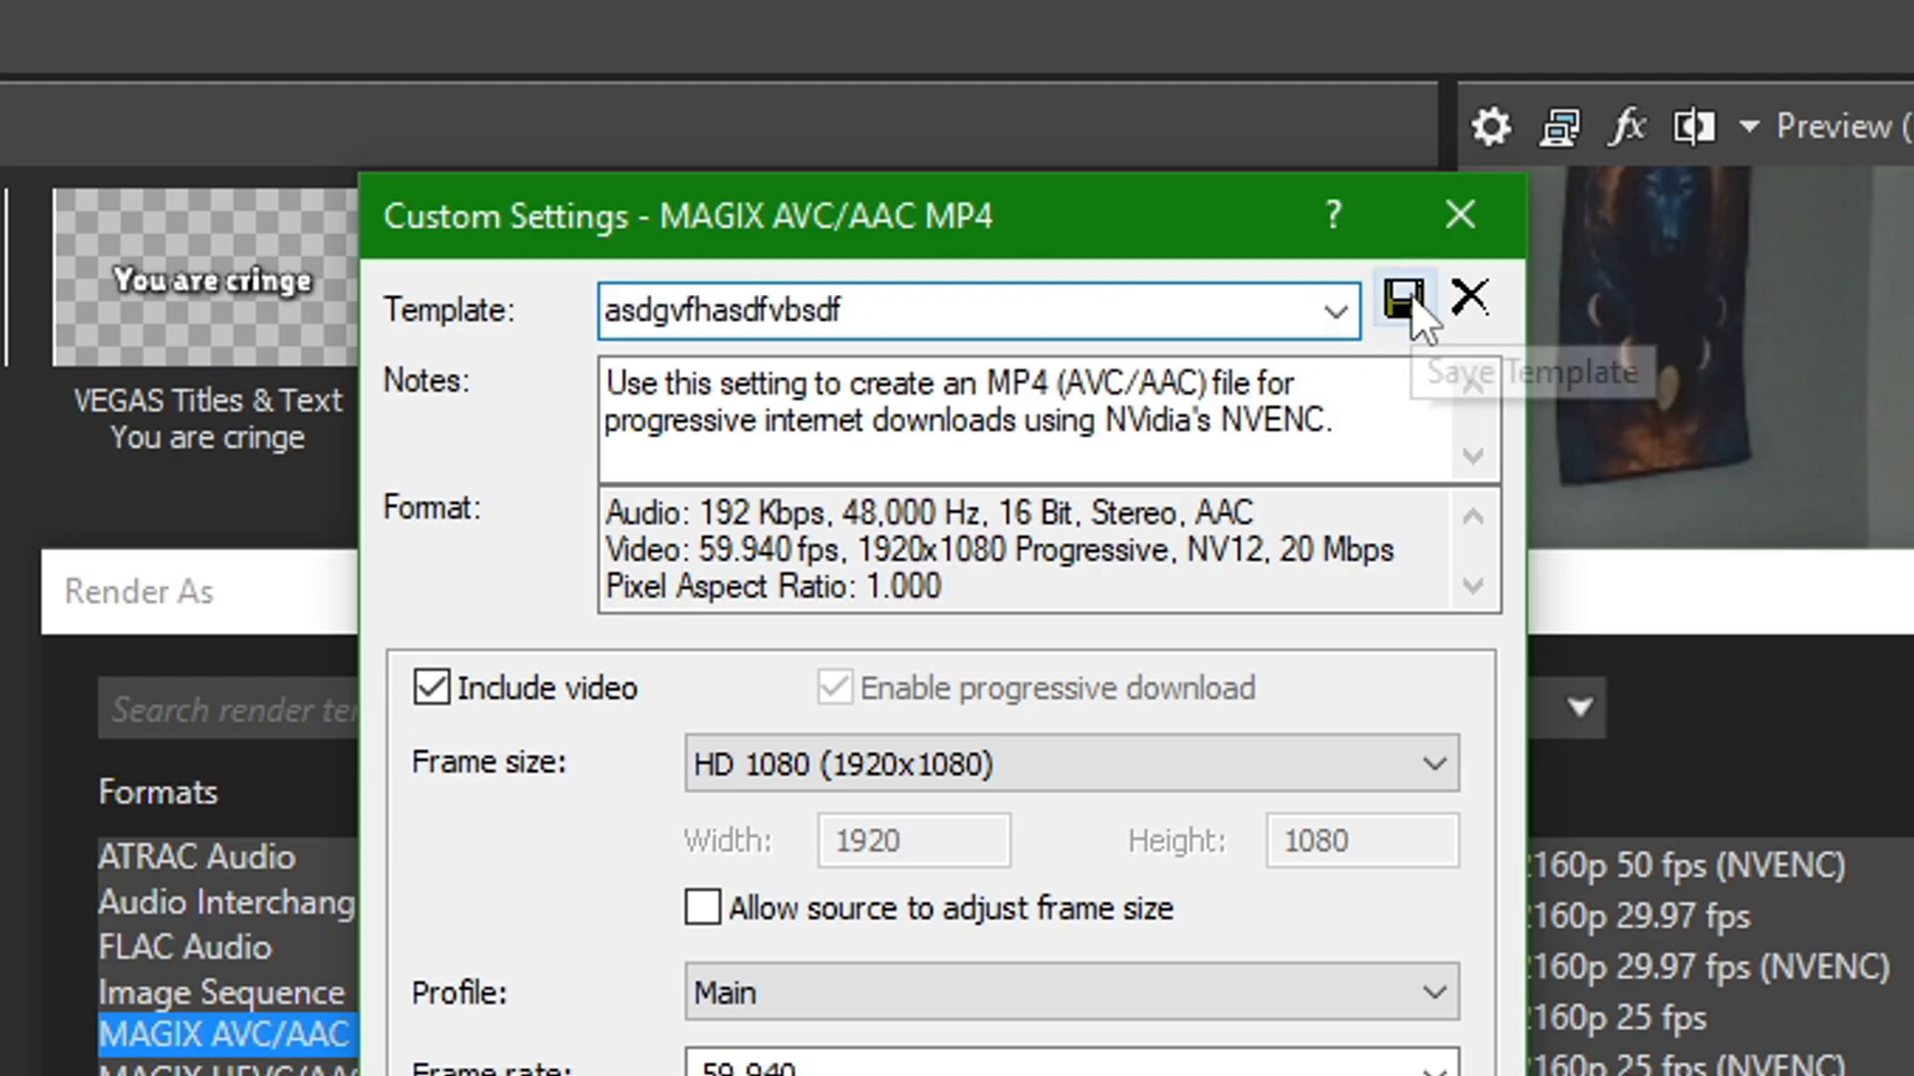
{"action": "left_click", "coordinate": [1412, 297]}
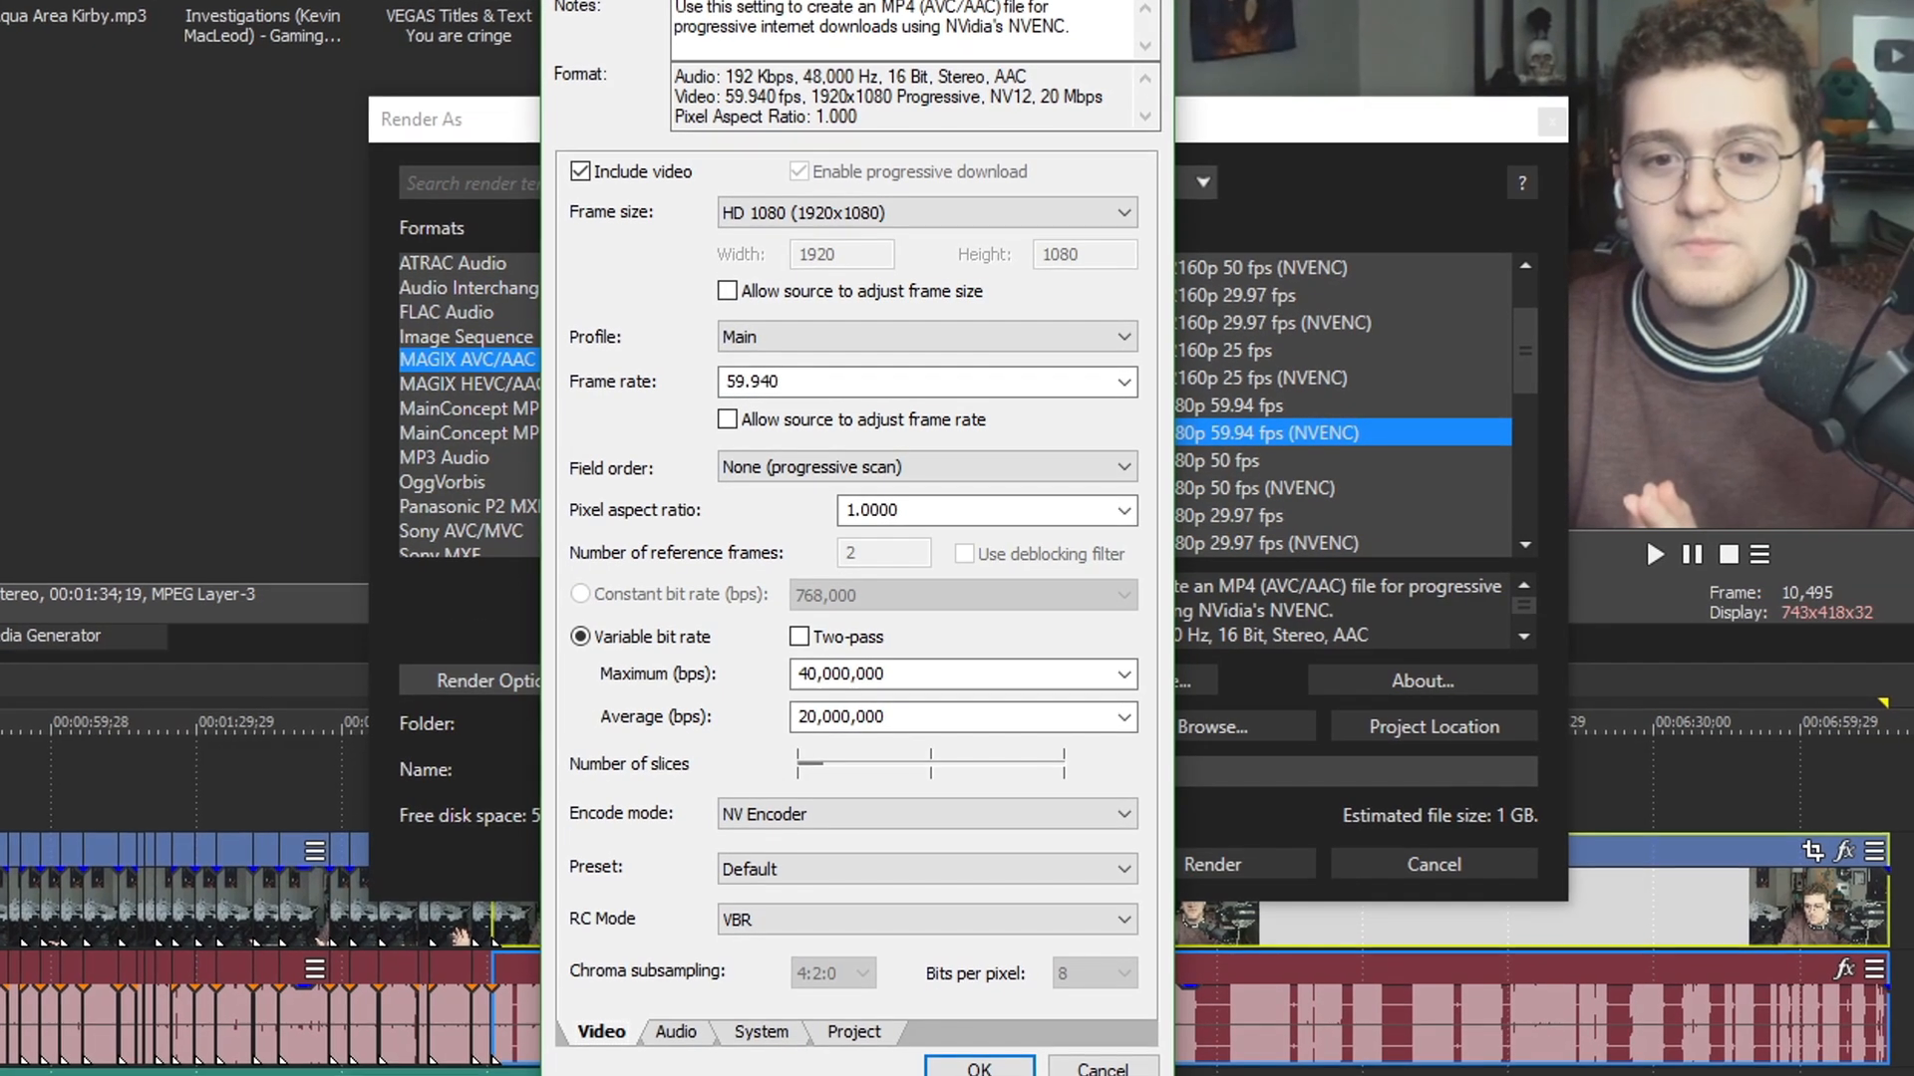
{"action": "left_click", "coordinate": [978, 1067]}
Select the asdgvfhasdfvbsdf template, mark it as a favorite, and filter the render templates to favorites only.
{"action": "left_click_drag", "start_coordinate": [1533, 345], "coordinate": [1533, 502]}
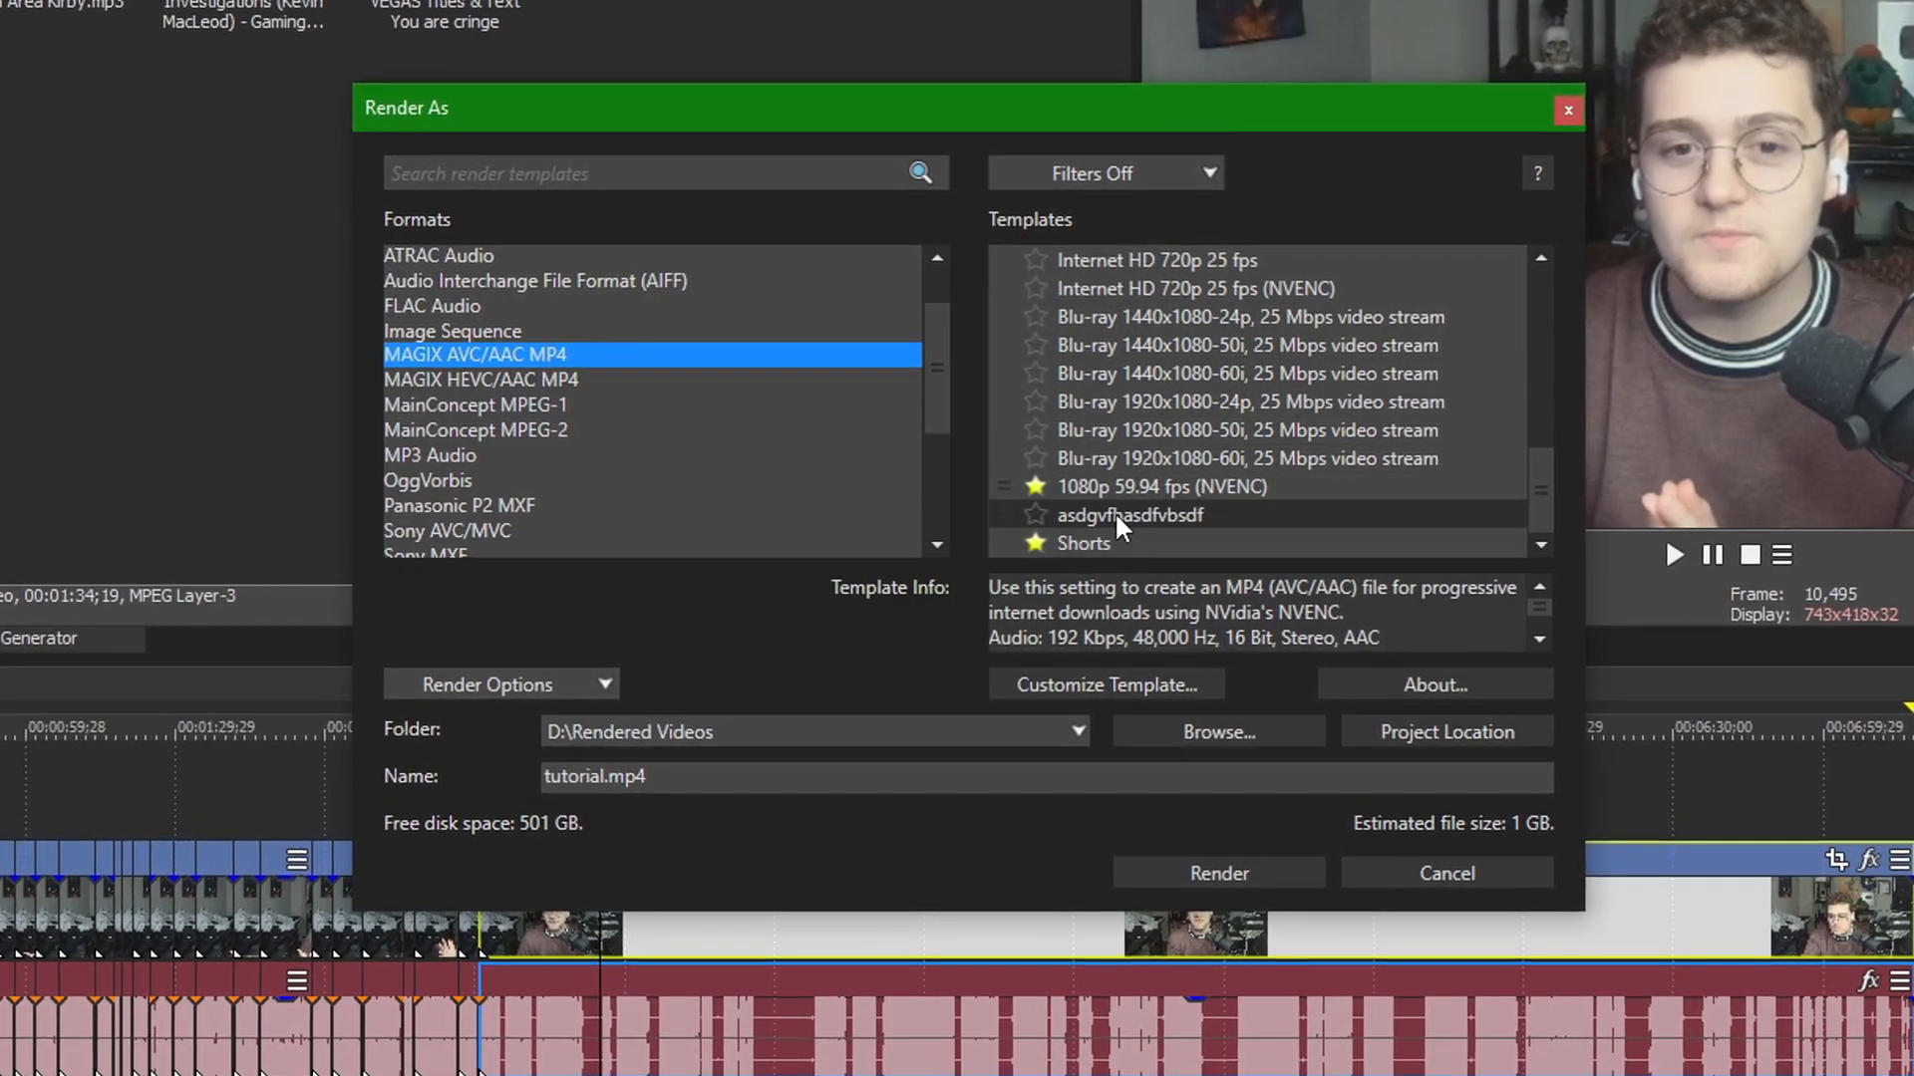
{"action": "left_click", "coordinate": [1115, 514]}
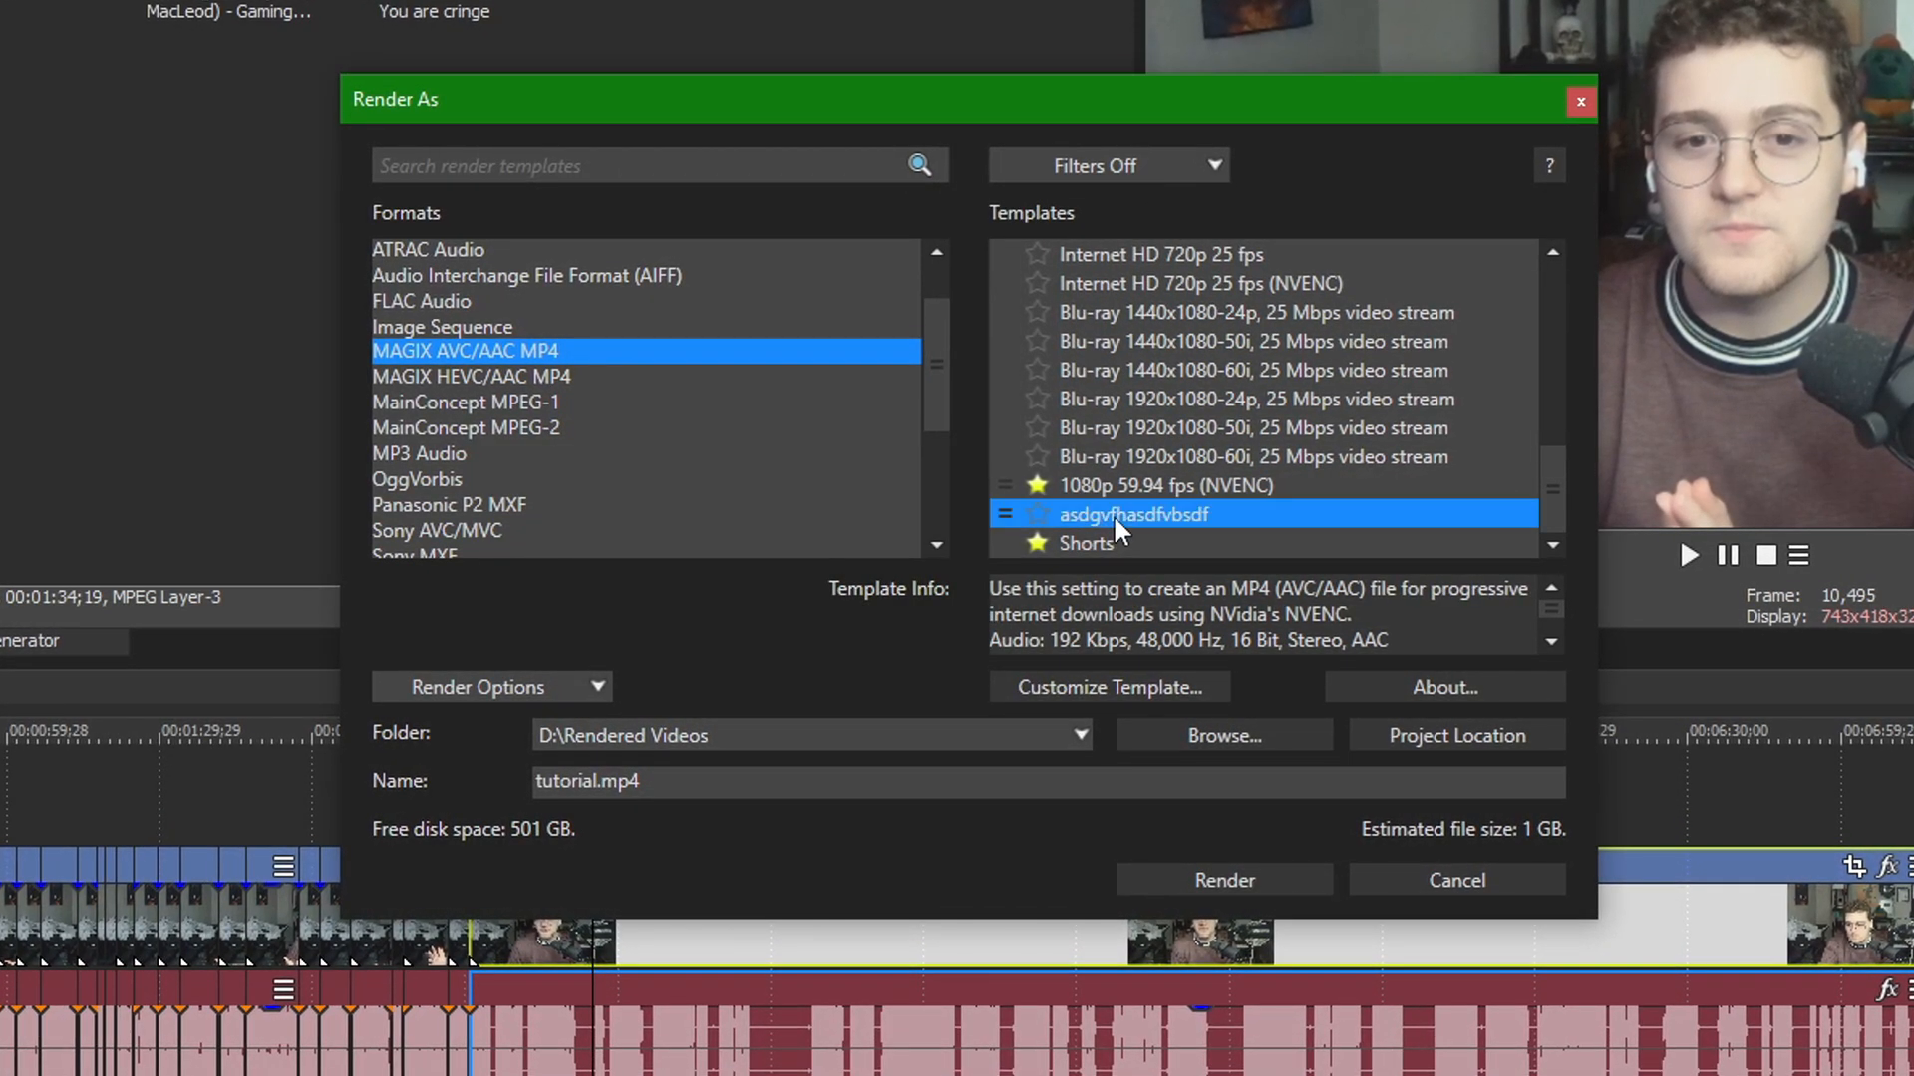
{"action": "left_click", "coordinate": [1039, 515]}
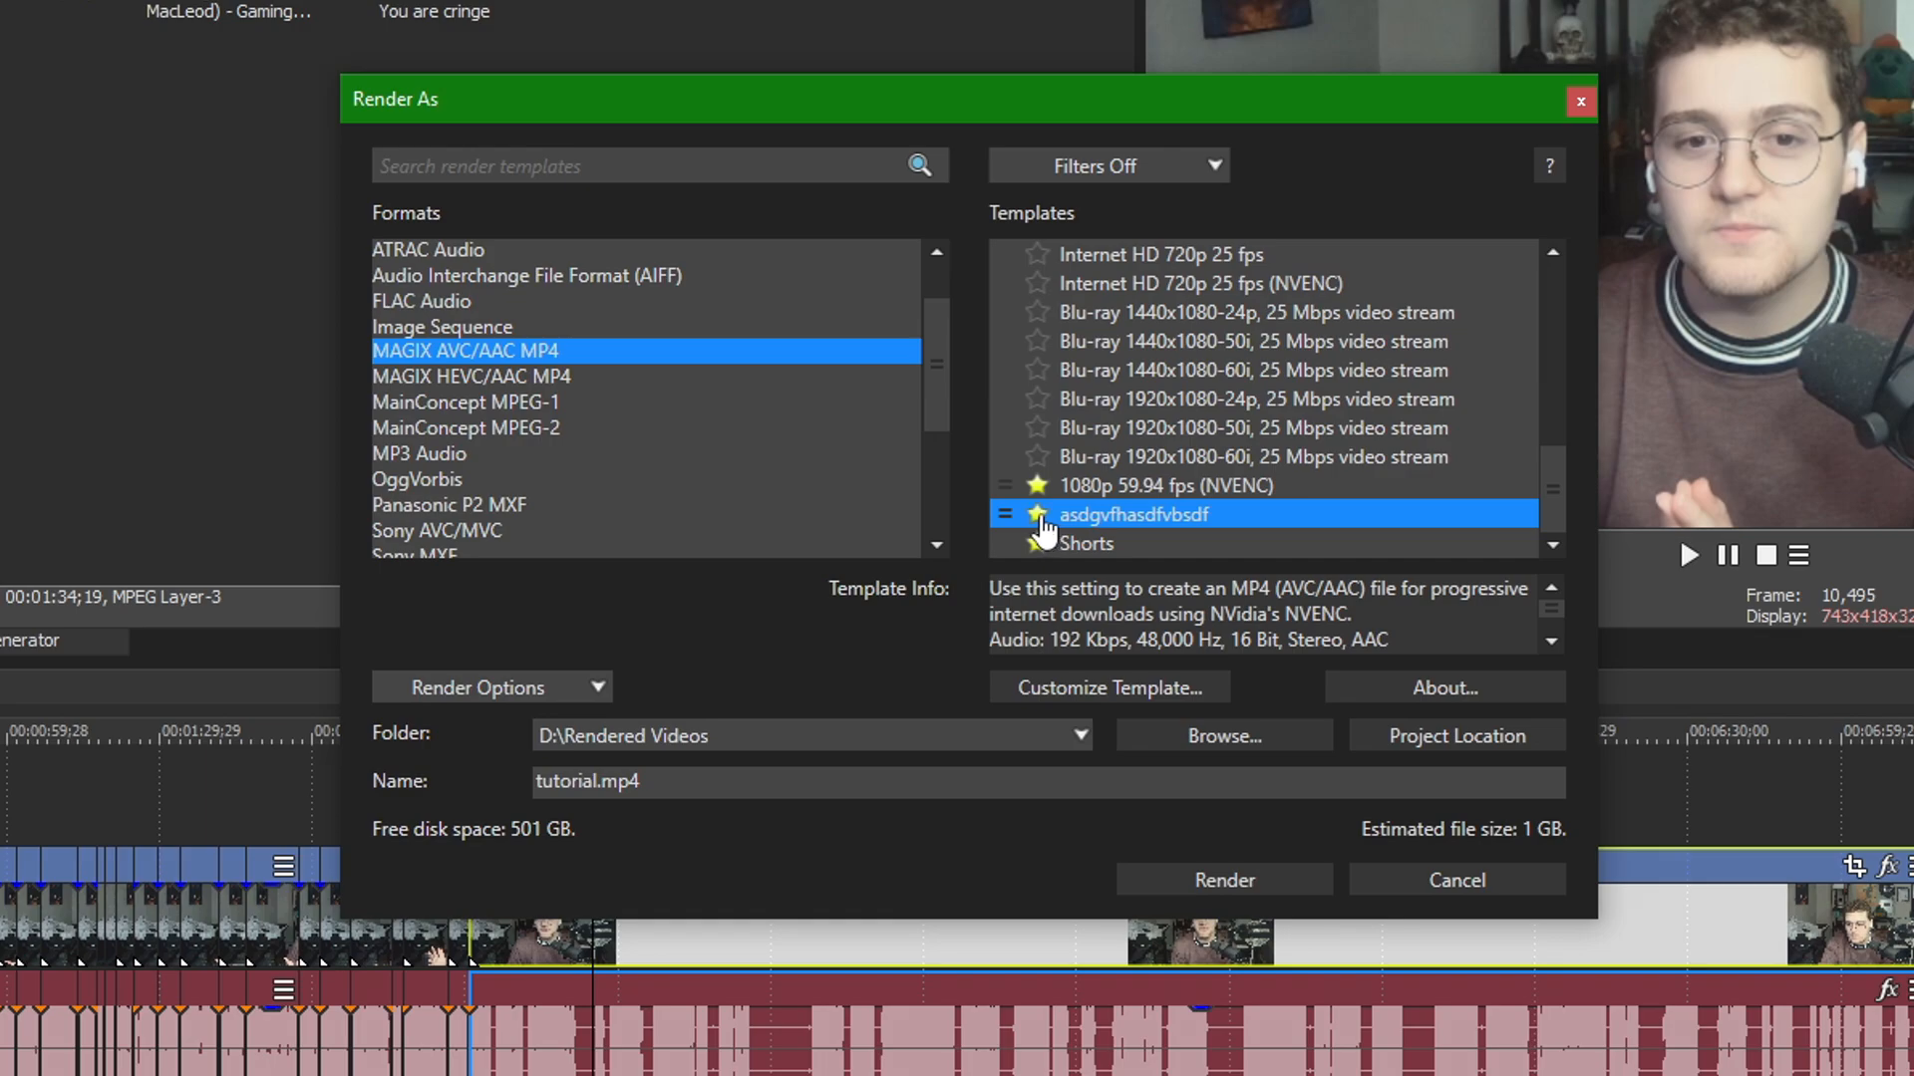
{"action": "left_click", "coordinate": [1211, 172]}
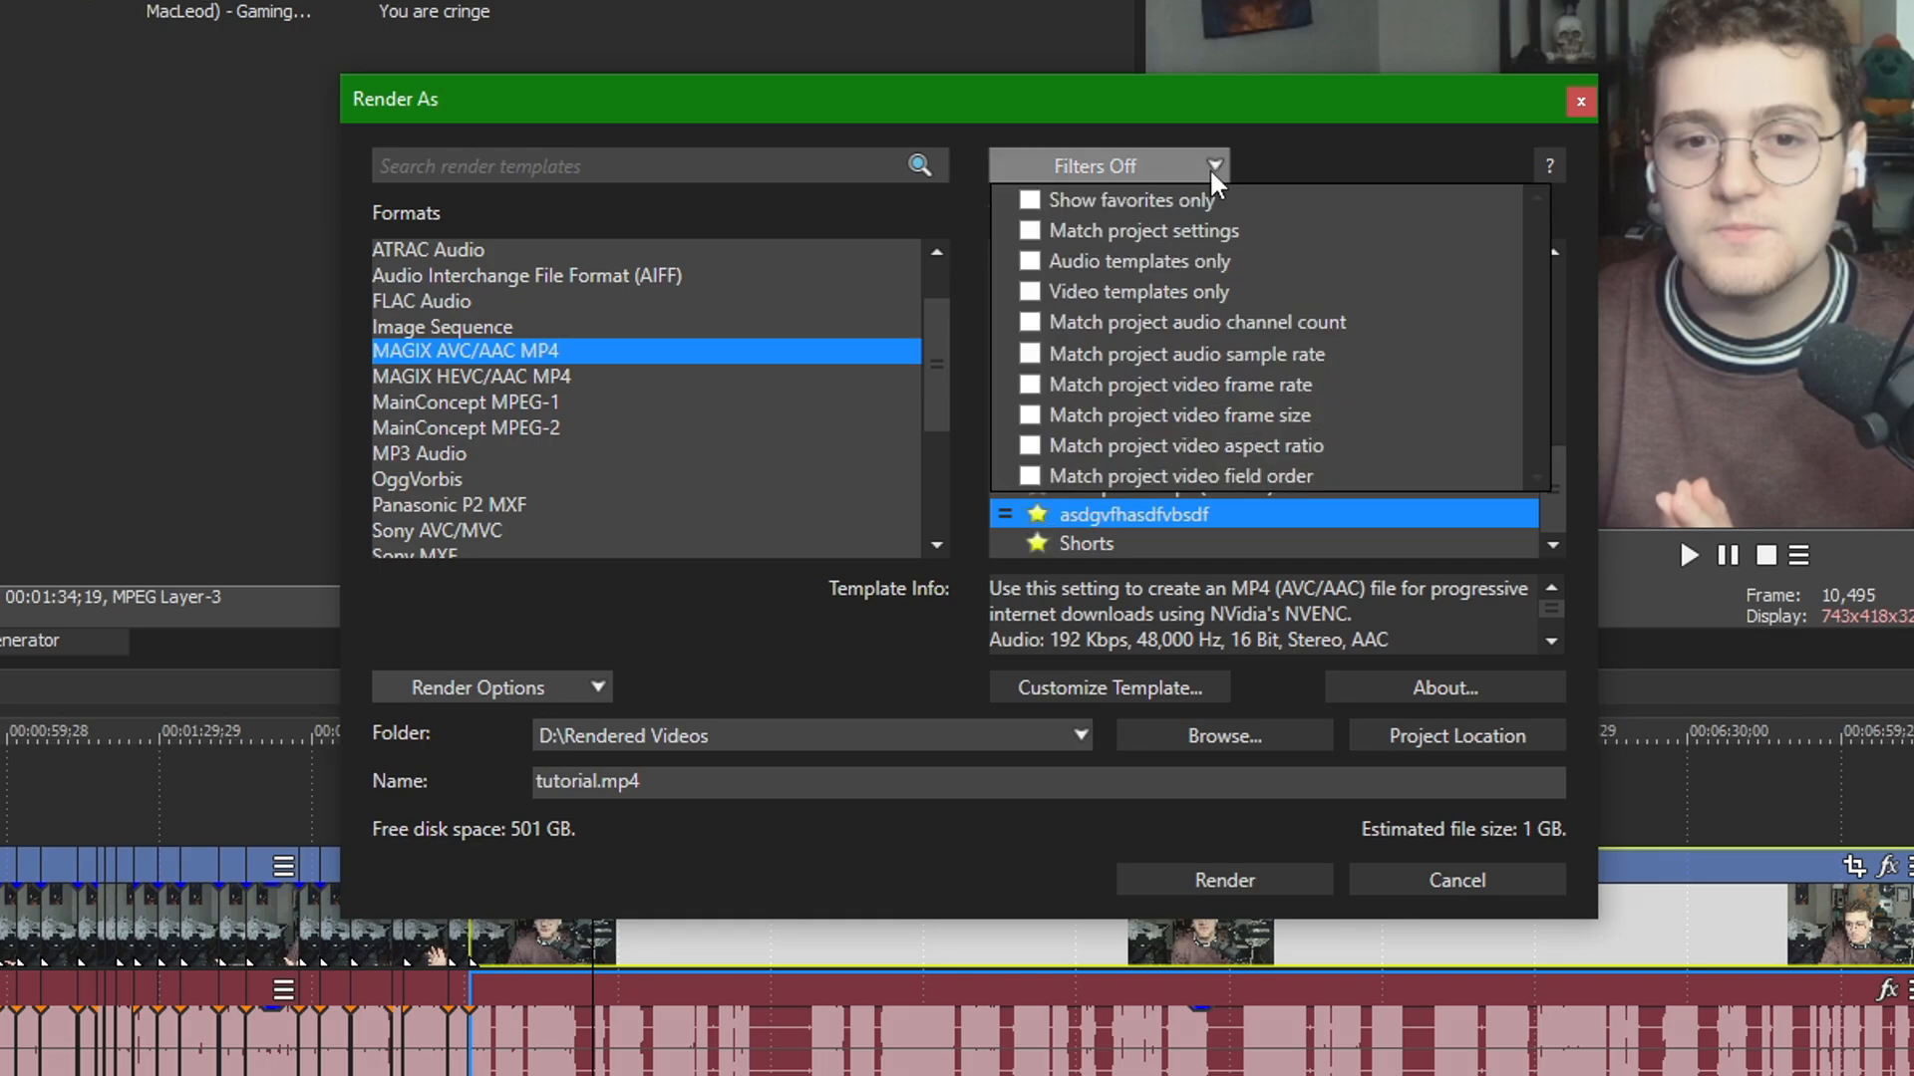
{"action": "left_click", "coordinate": [1029, 201]}
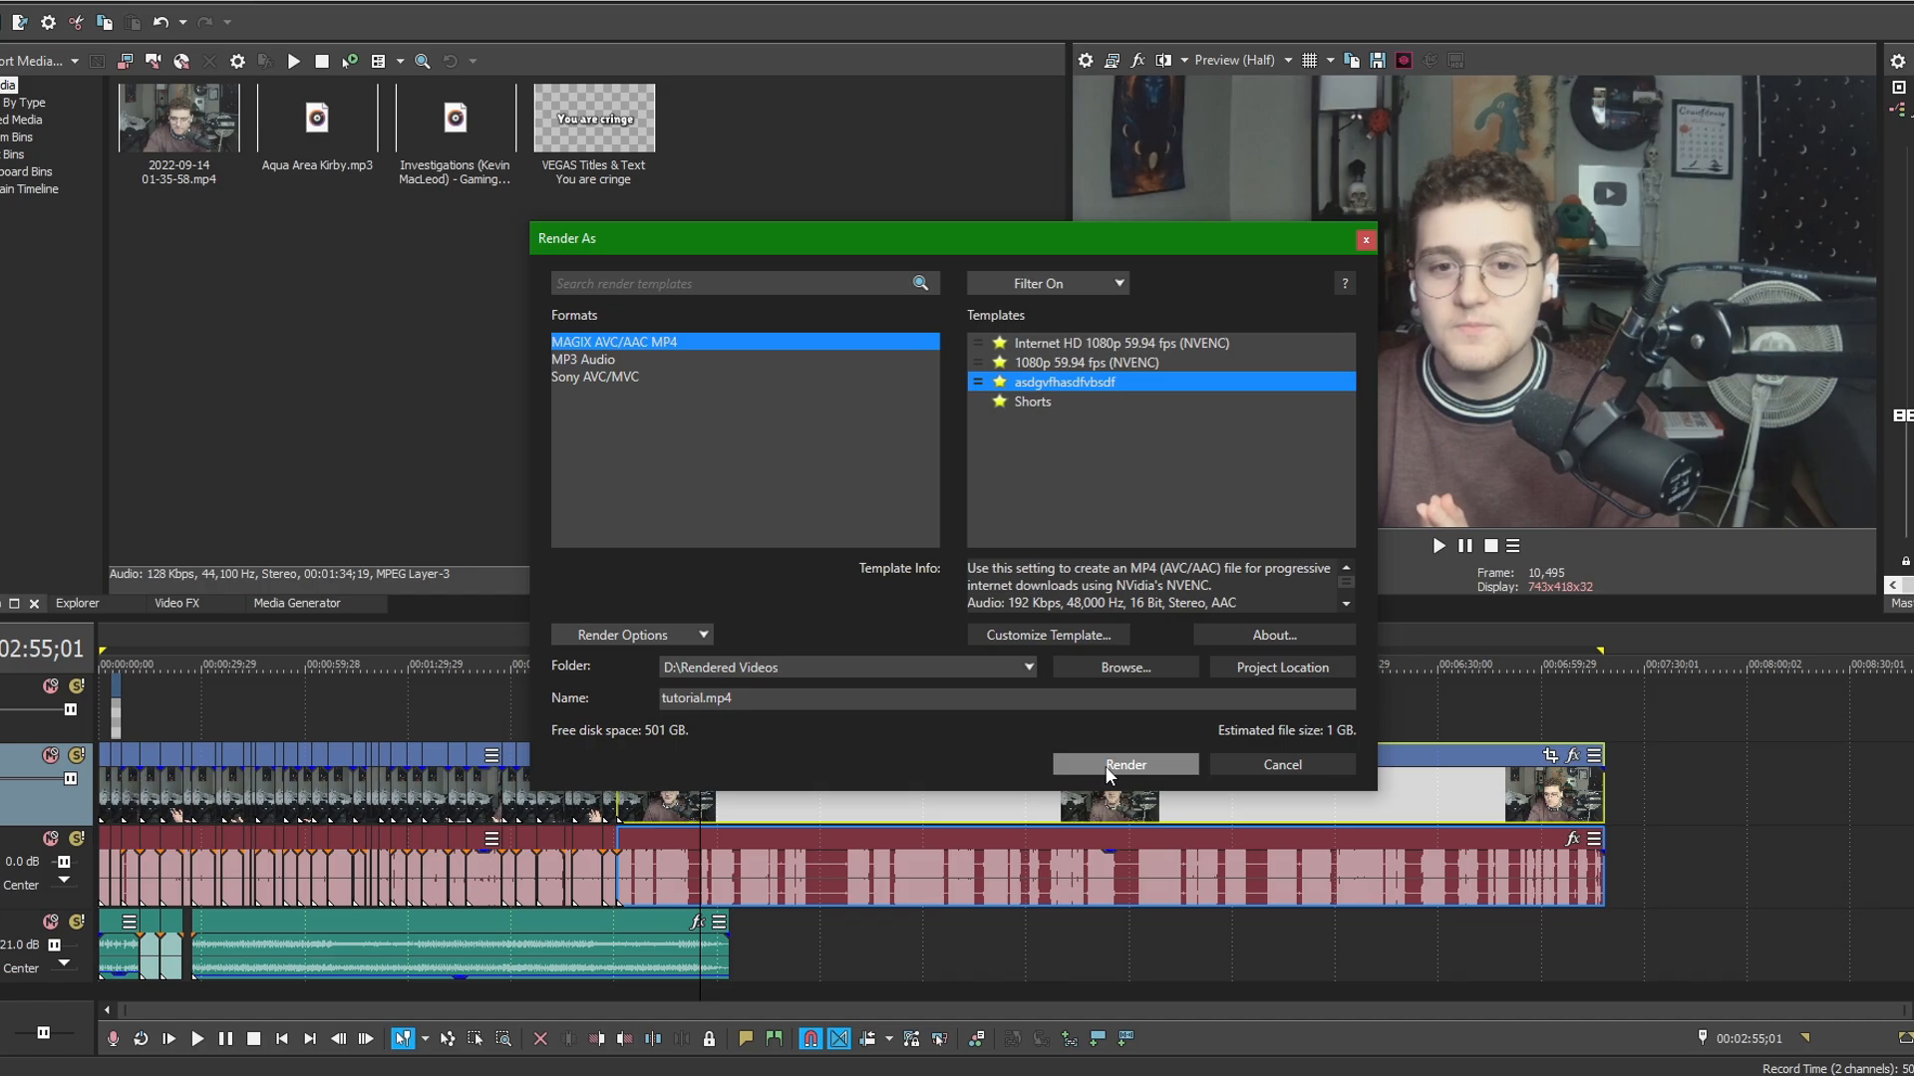
Start rendering tutorial.mp4 to D:\Rendered Videos with the asdgvfhasdfvbsdf template, and cancel the render.
{"action": "left_click", "coordinate": [1104, 766]}
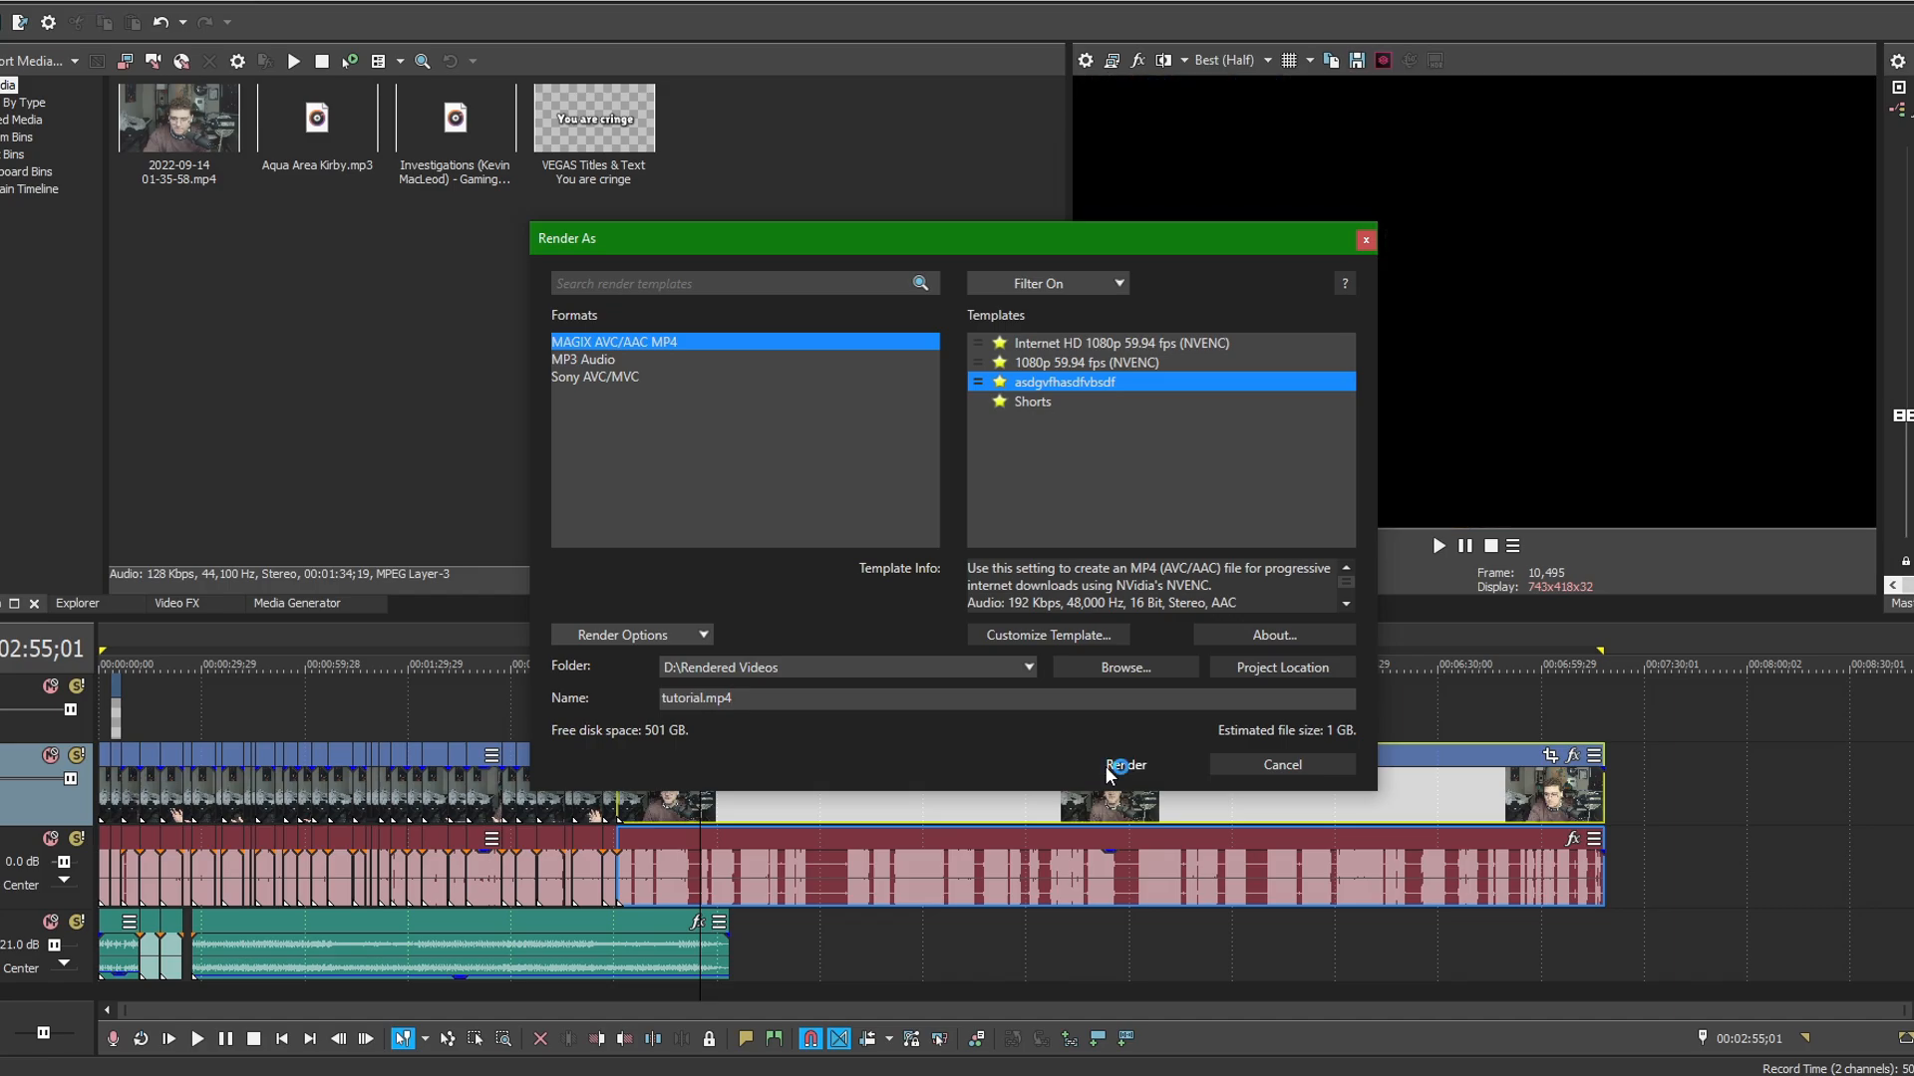
{"action": "left_click_drag", "start_coordinate": [961, 386], "coordinate": [915, 279]}
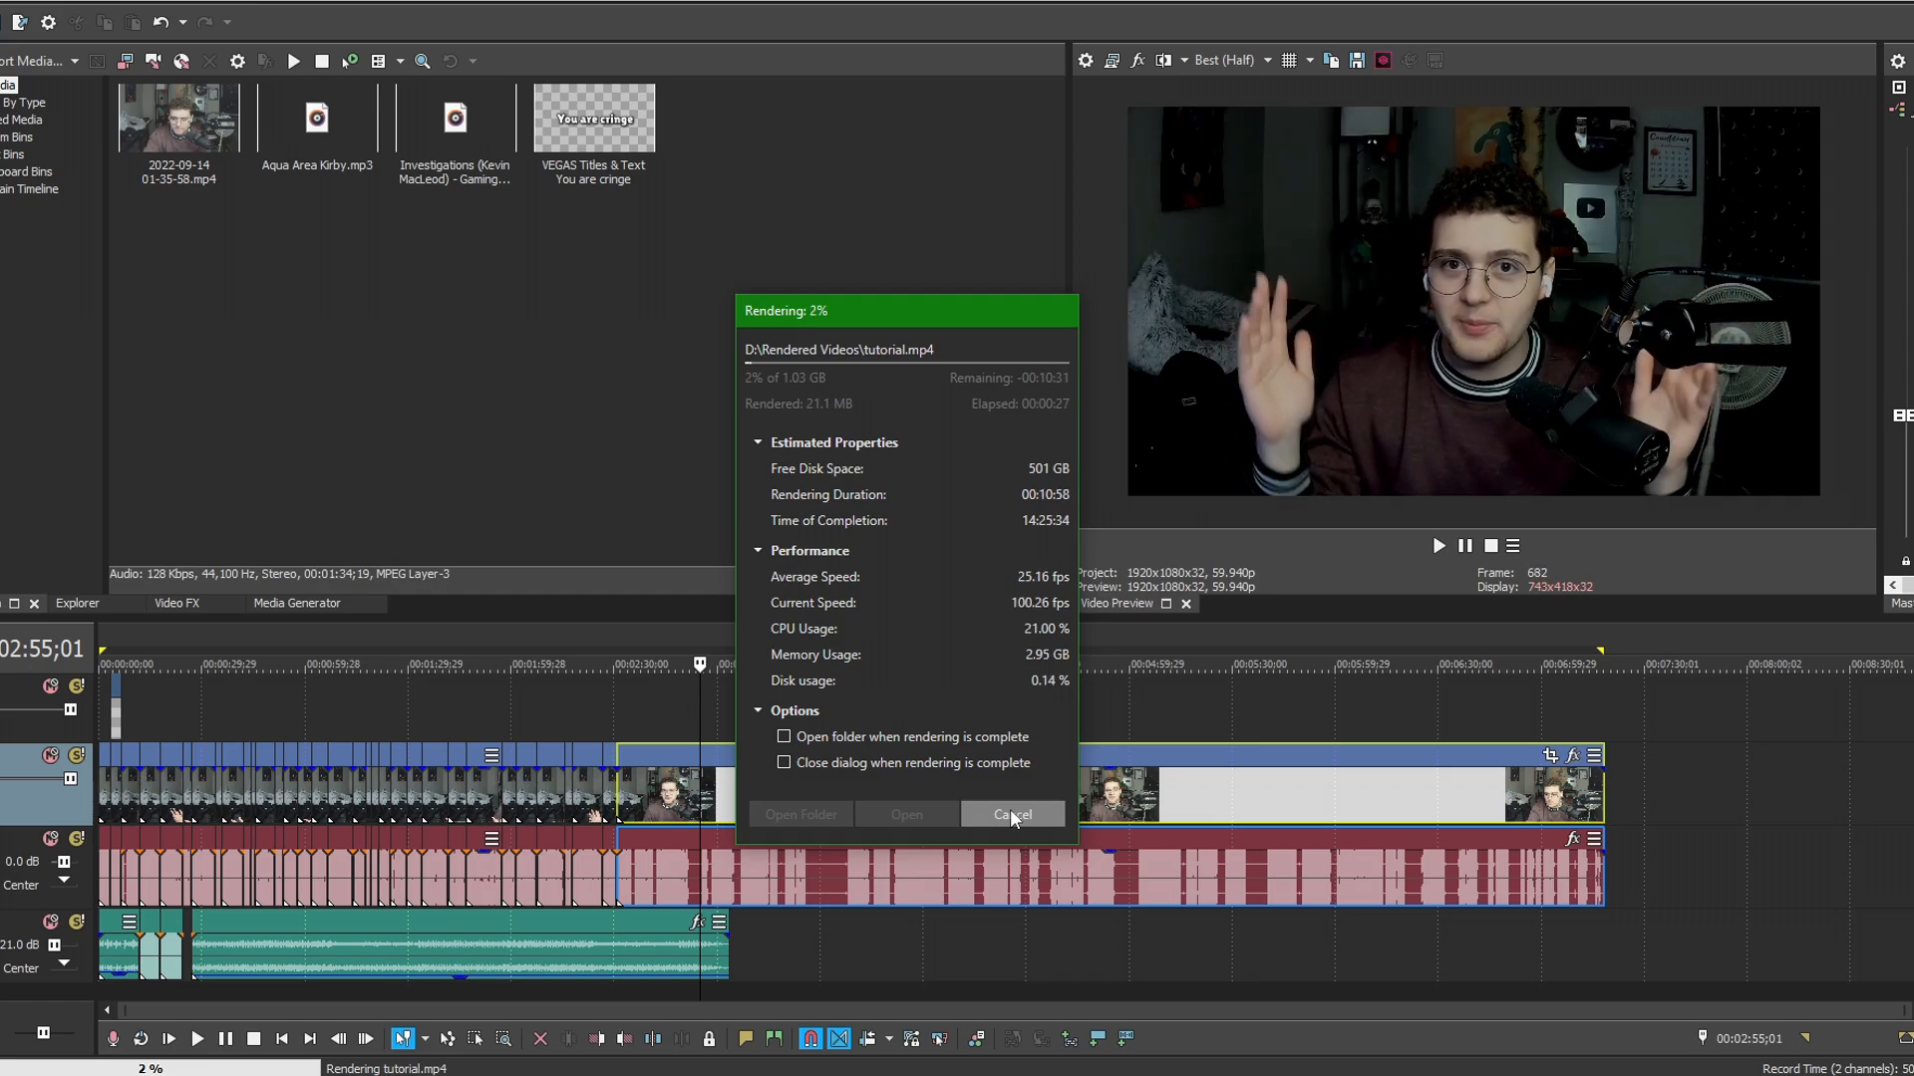
{"action": "left_click", "coordinate": [1009, 813]}
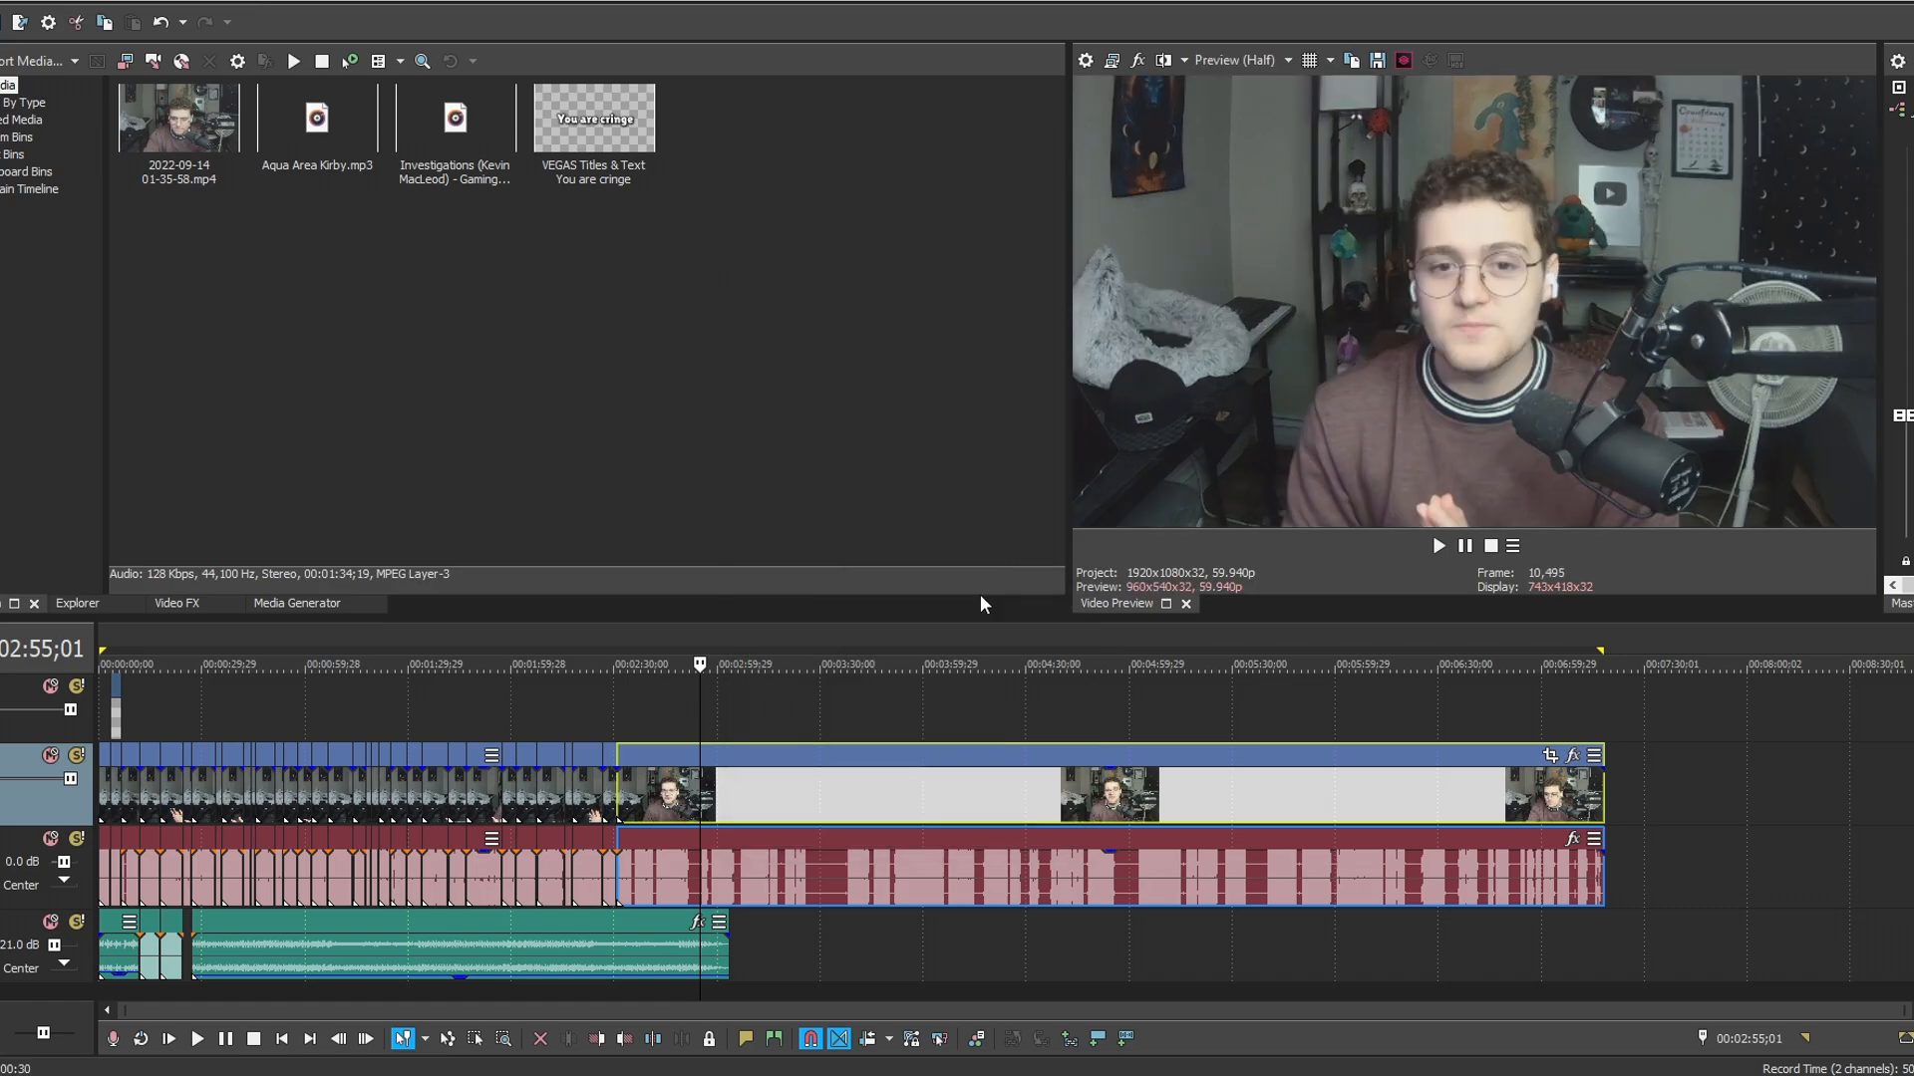
{"action": "left_click", "coordinate": [627, 702]}
{"action": "left_click", "coordinate": [610, 710]}
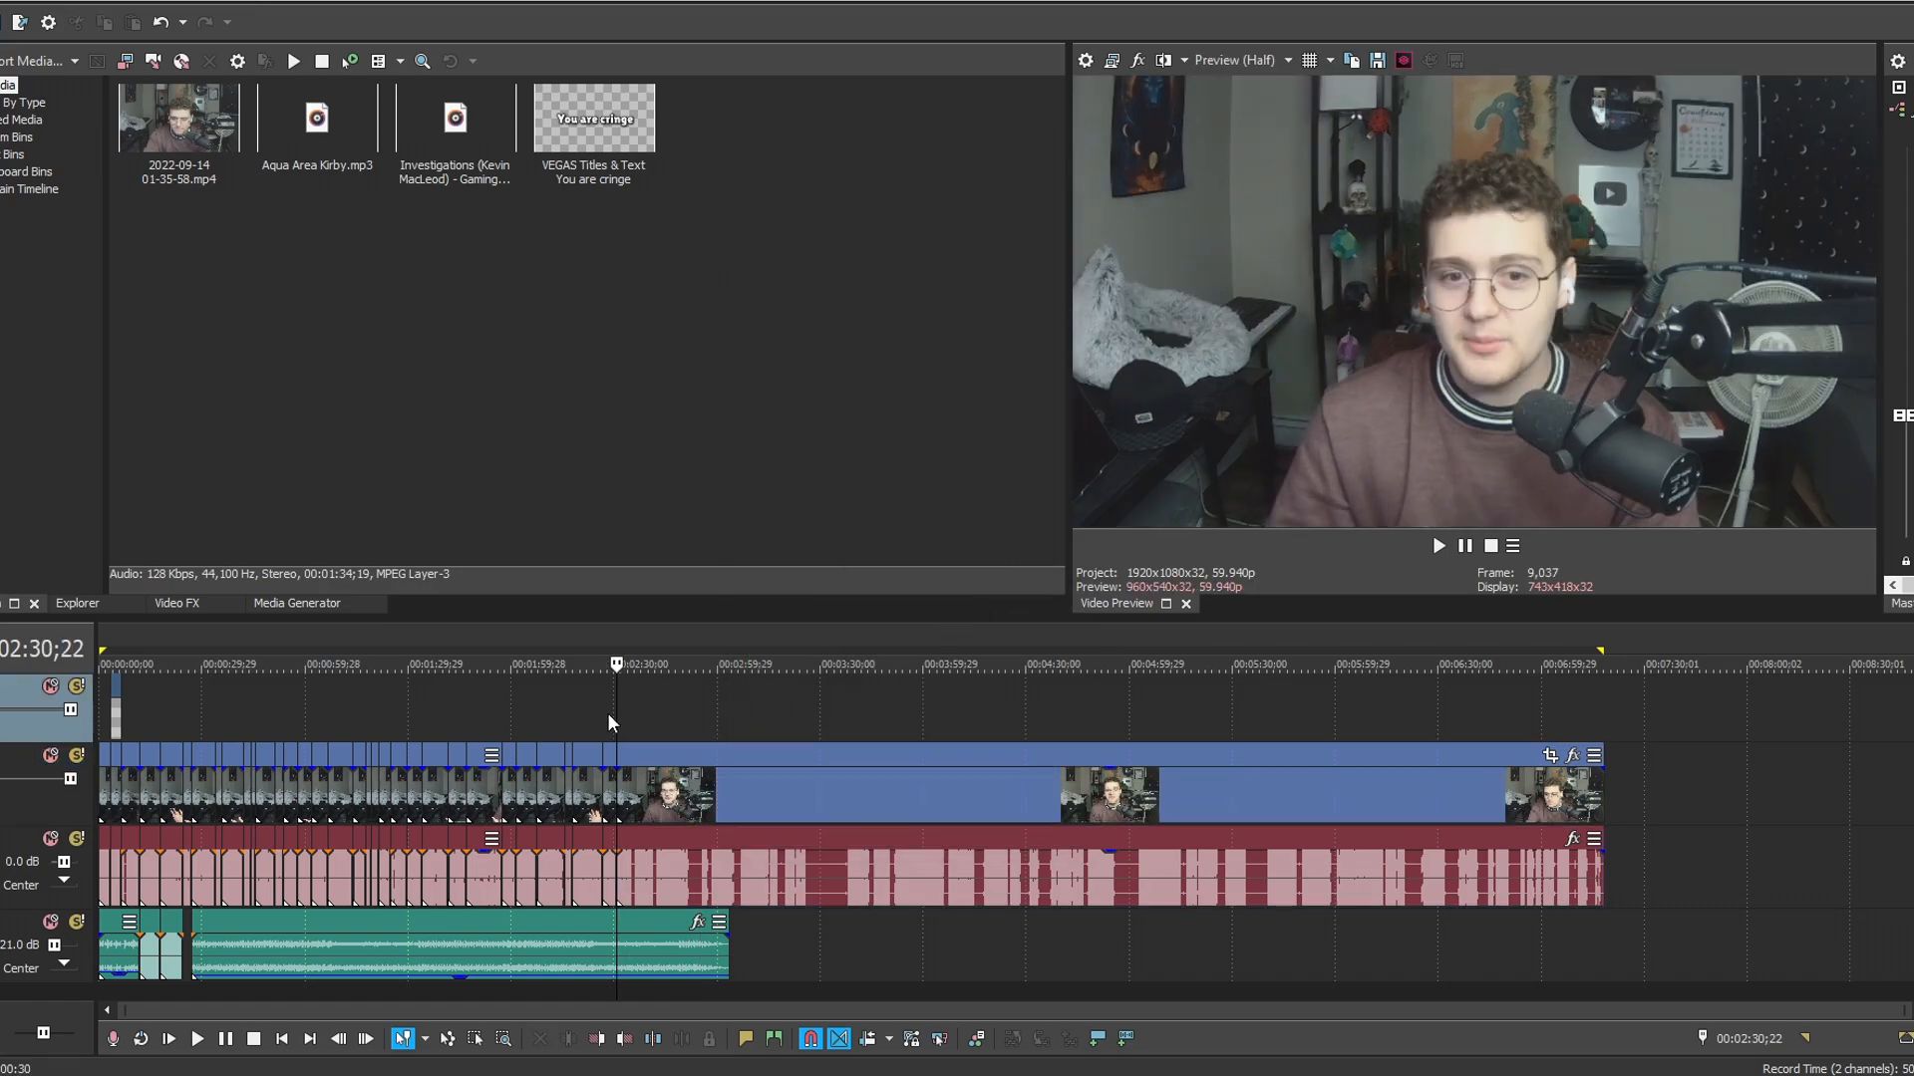
{"action": "scroll", "coordinate": [943, 809], "scroll_direction": "up", "scroll_amount": 2}
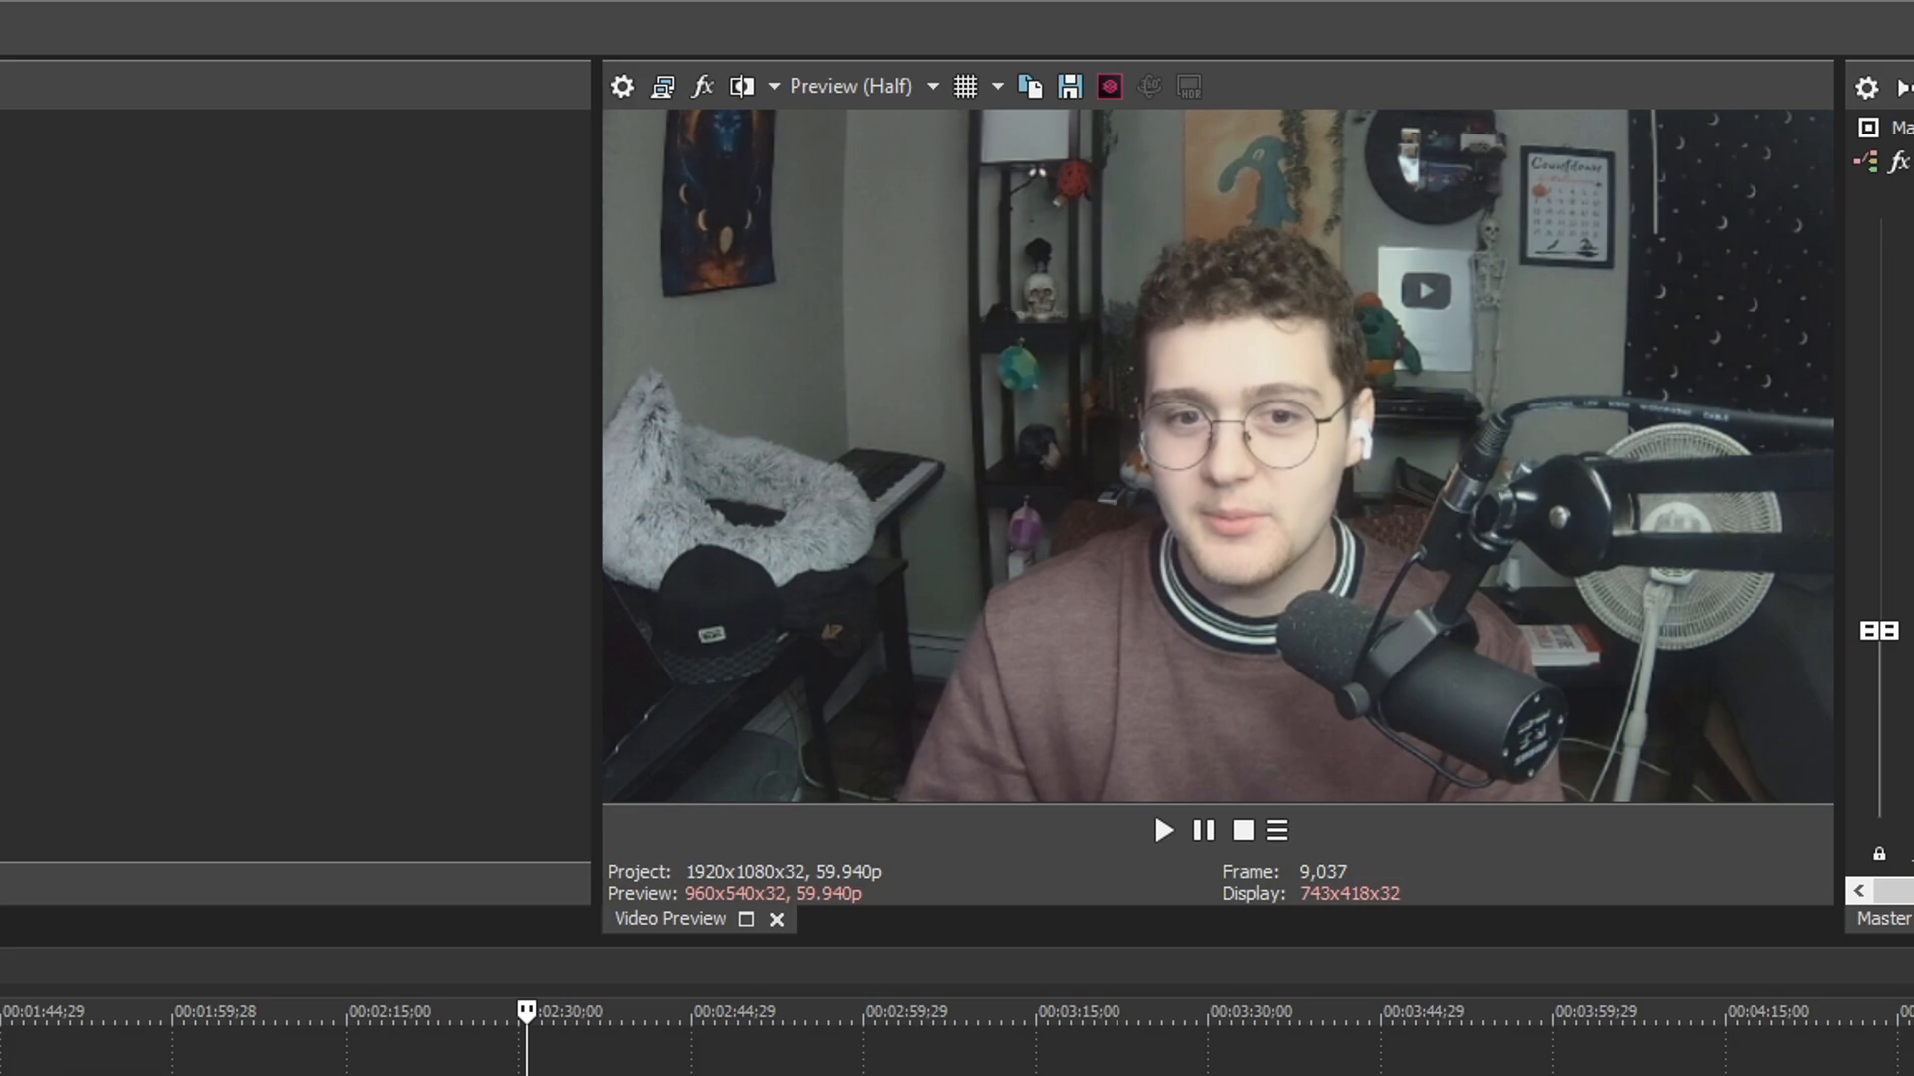
{"action": "scroll", "coordinate": [957, 1040], "scroll_direction": "up", "scroll_amount": 3}
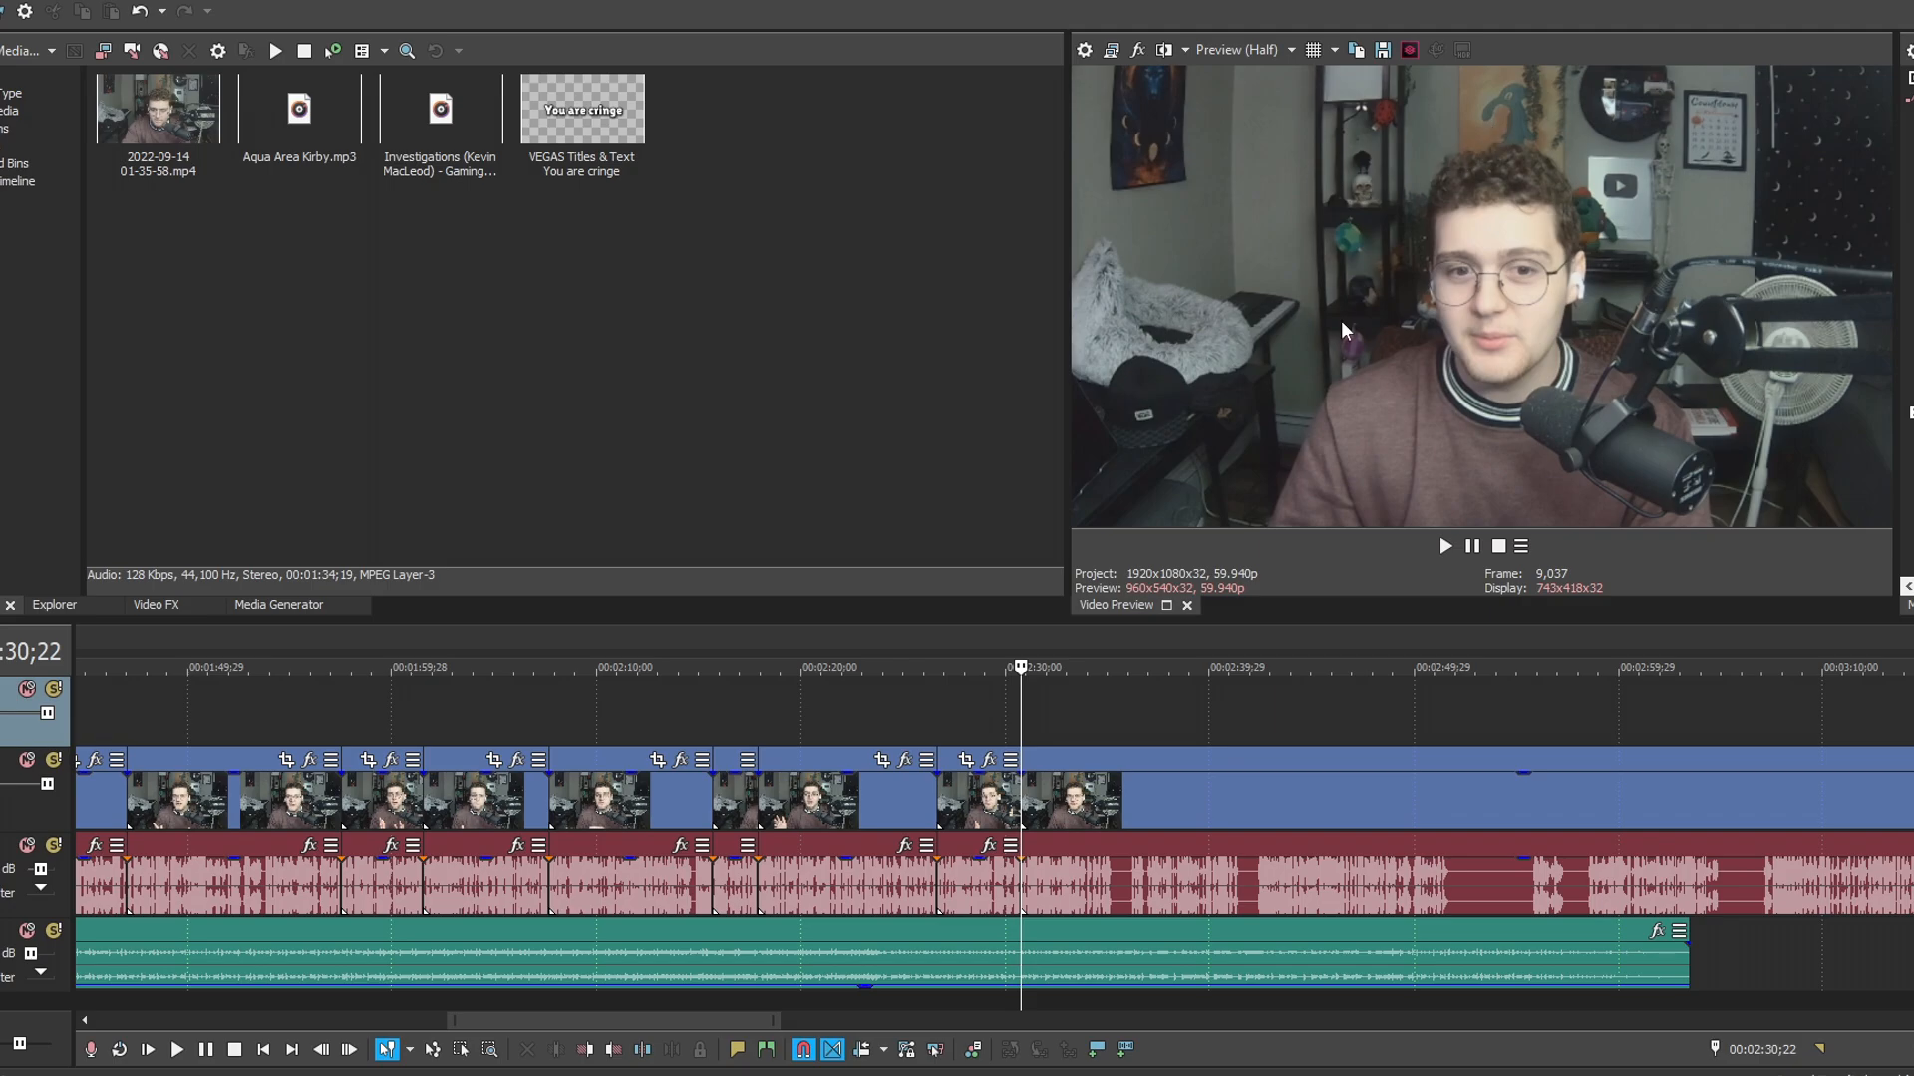
{"action": "scroll", "coordinate": [662, 810], "scroll_direction": "down", "scroll_amount": 2}
Try a short crossfade by extending the clip before the cut at about 00:01:41 over the next clip, and trim the overlap away.
{"action": "left_click", "coordinate": [596, 796]}
{"action": "scroll", "coordinate": [600, 796], "scroll_direction": "up", "scroll_amount": 3}
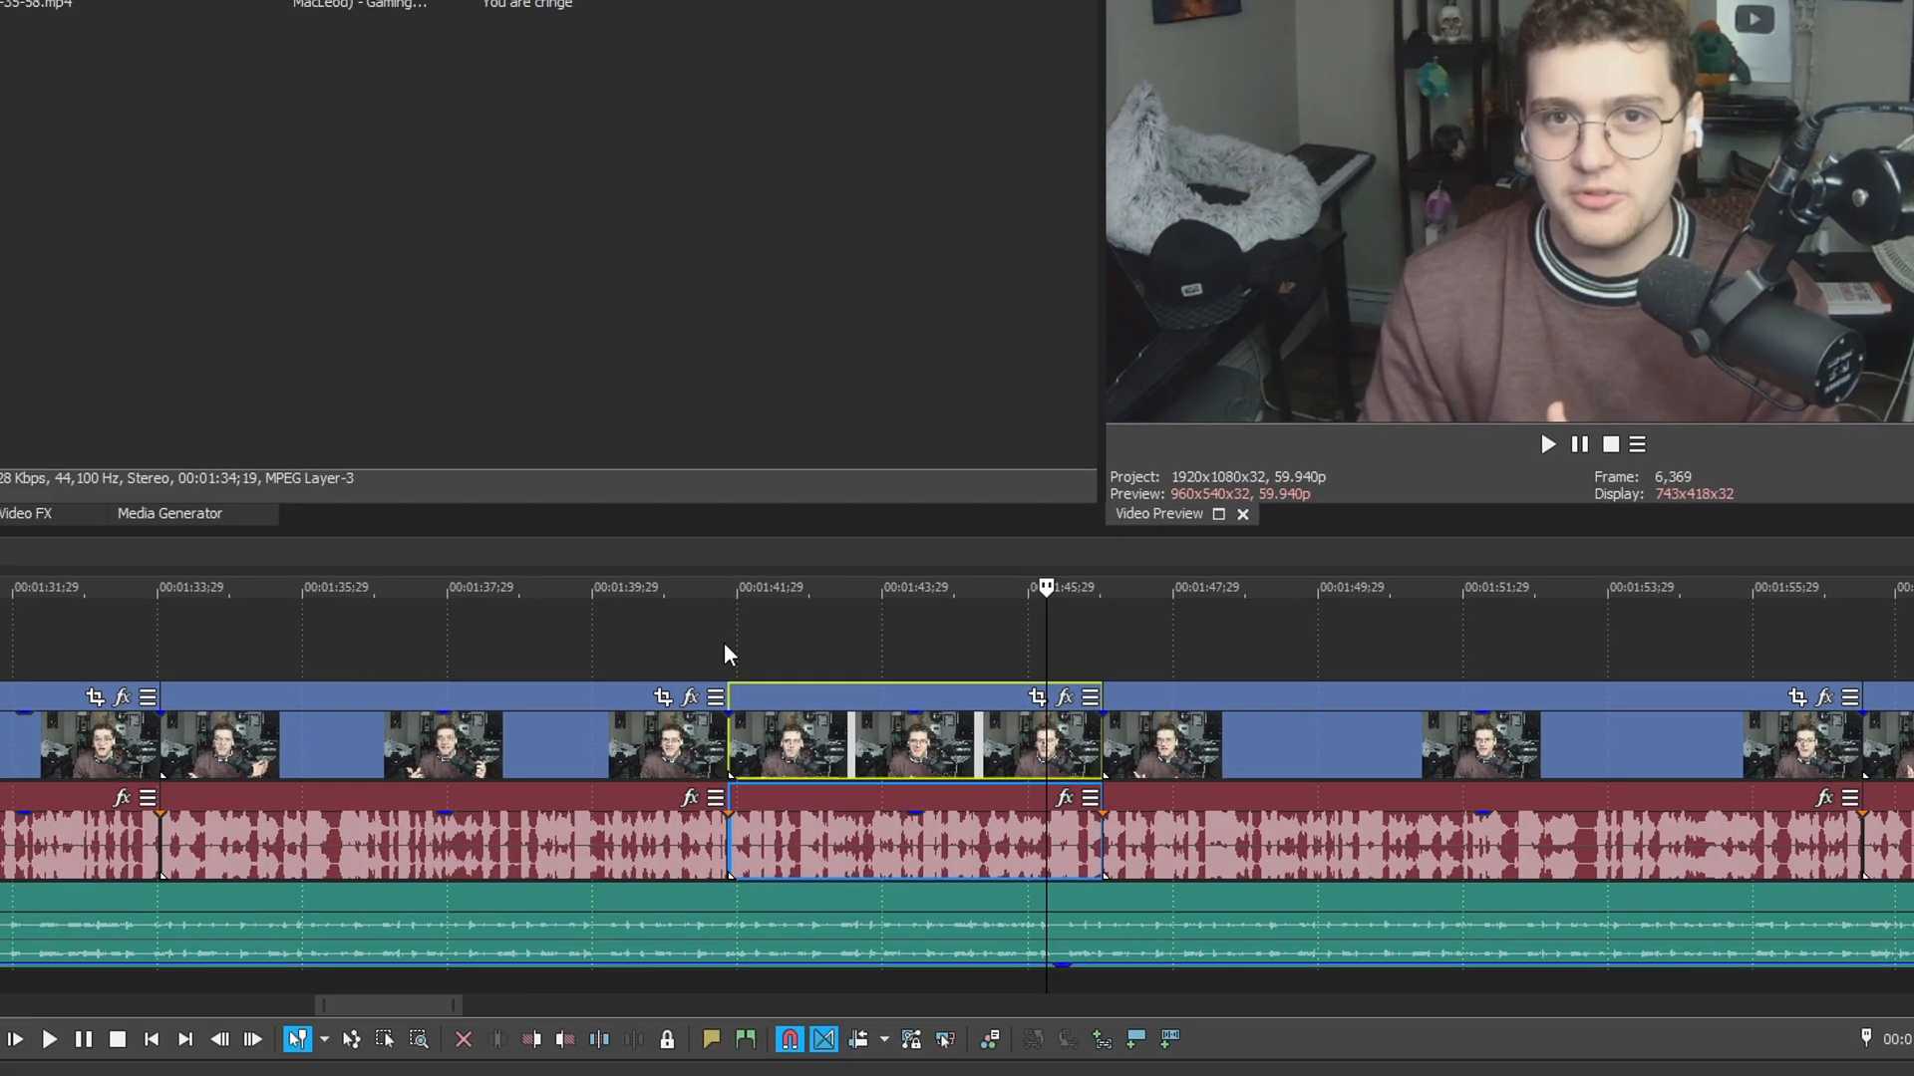
{"action": "left_click", "coordinate": [725, 644]}
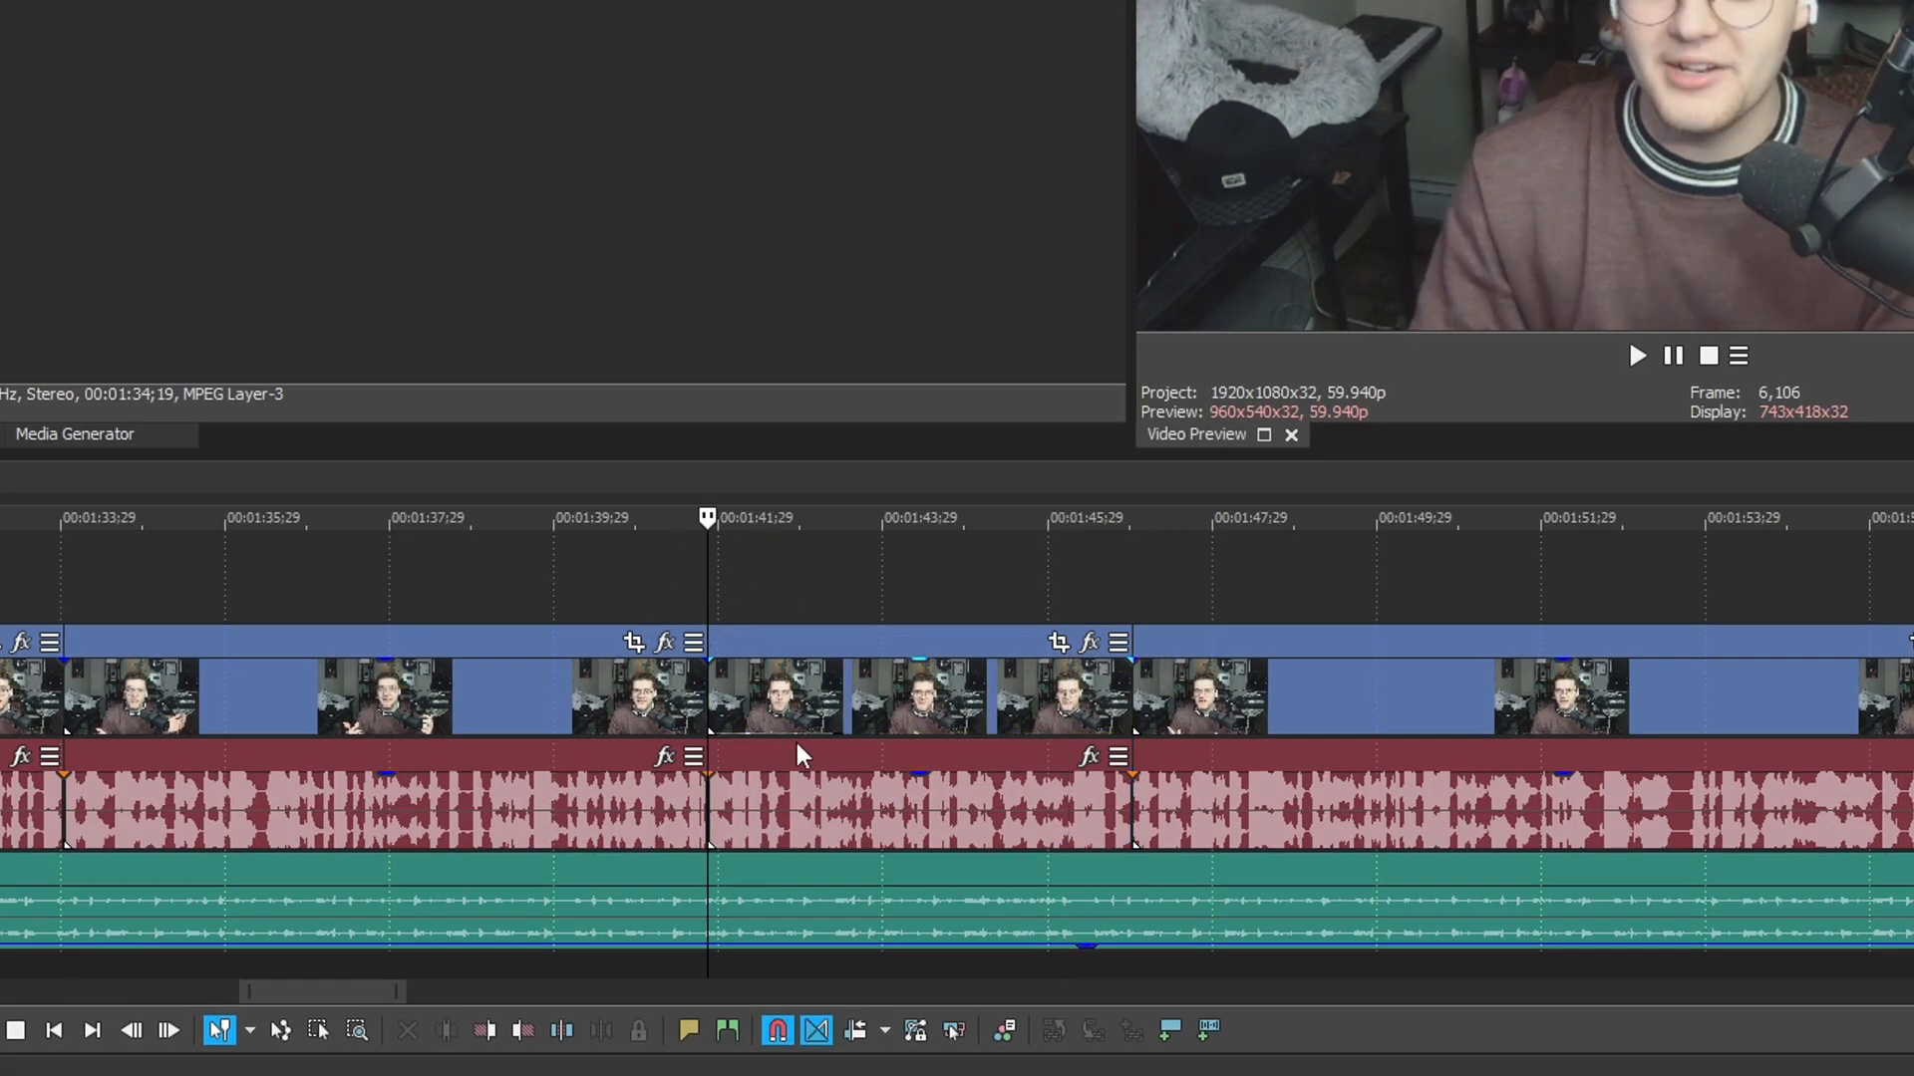
{"action": "scroll", "coordinate": [797, 745], "scroll_direction": "up", "scroll_amount": 4}
{"action": "left_click_drag", "start_coordinate": [1066, 714], "coordinate": [1159, 715]}
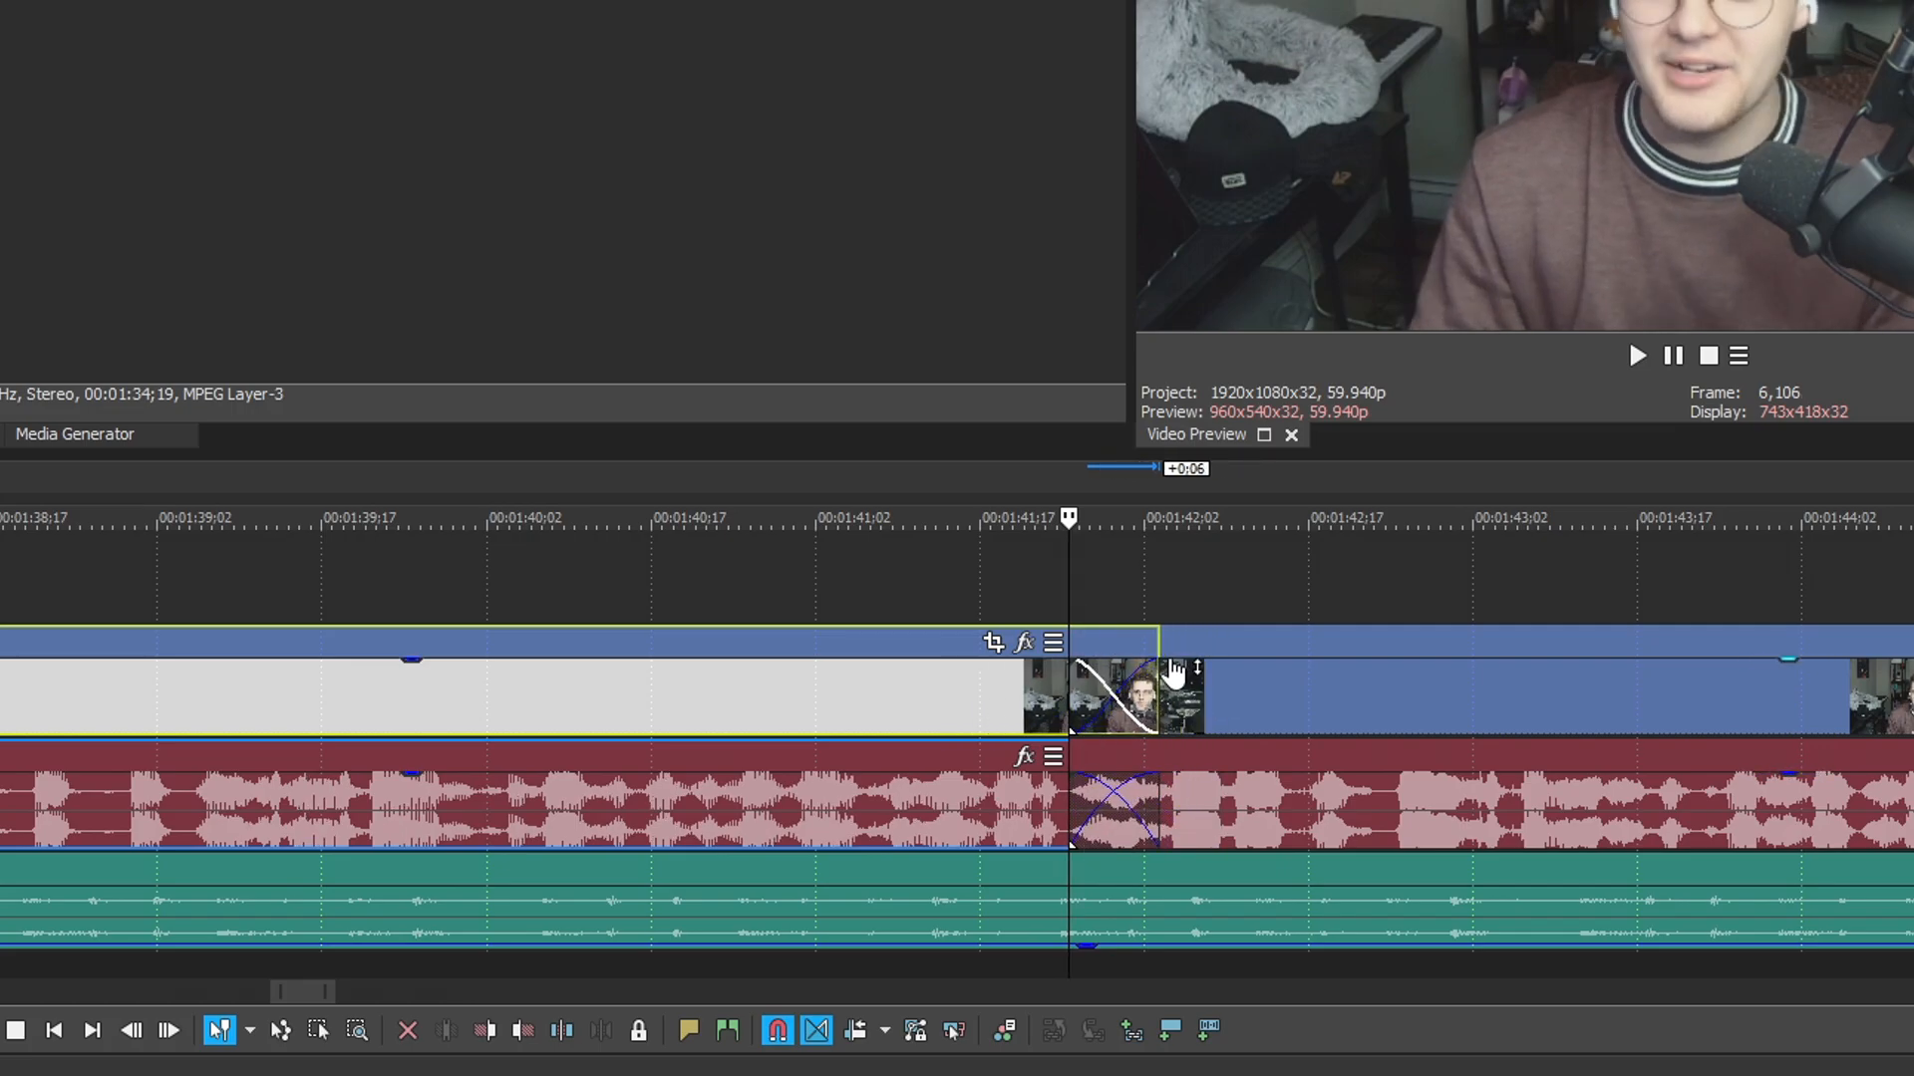
{"action": "scroll", "coordinate": [1146, 676], "scroll_direction": "down", "scroll_amount": 2}
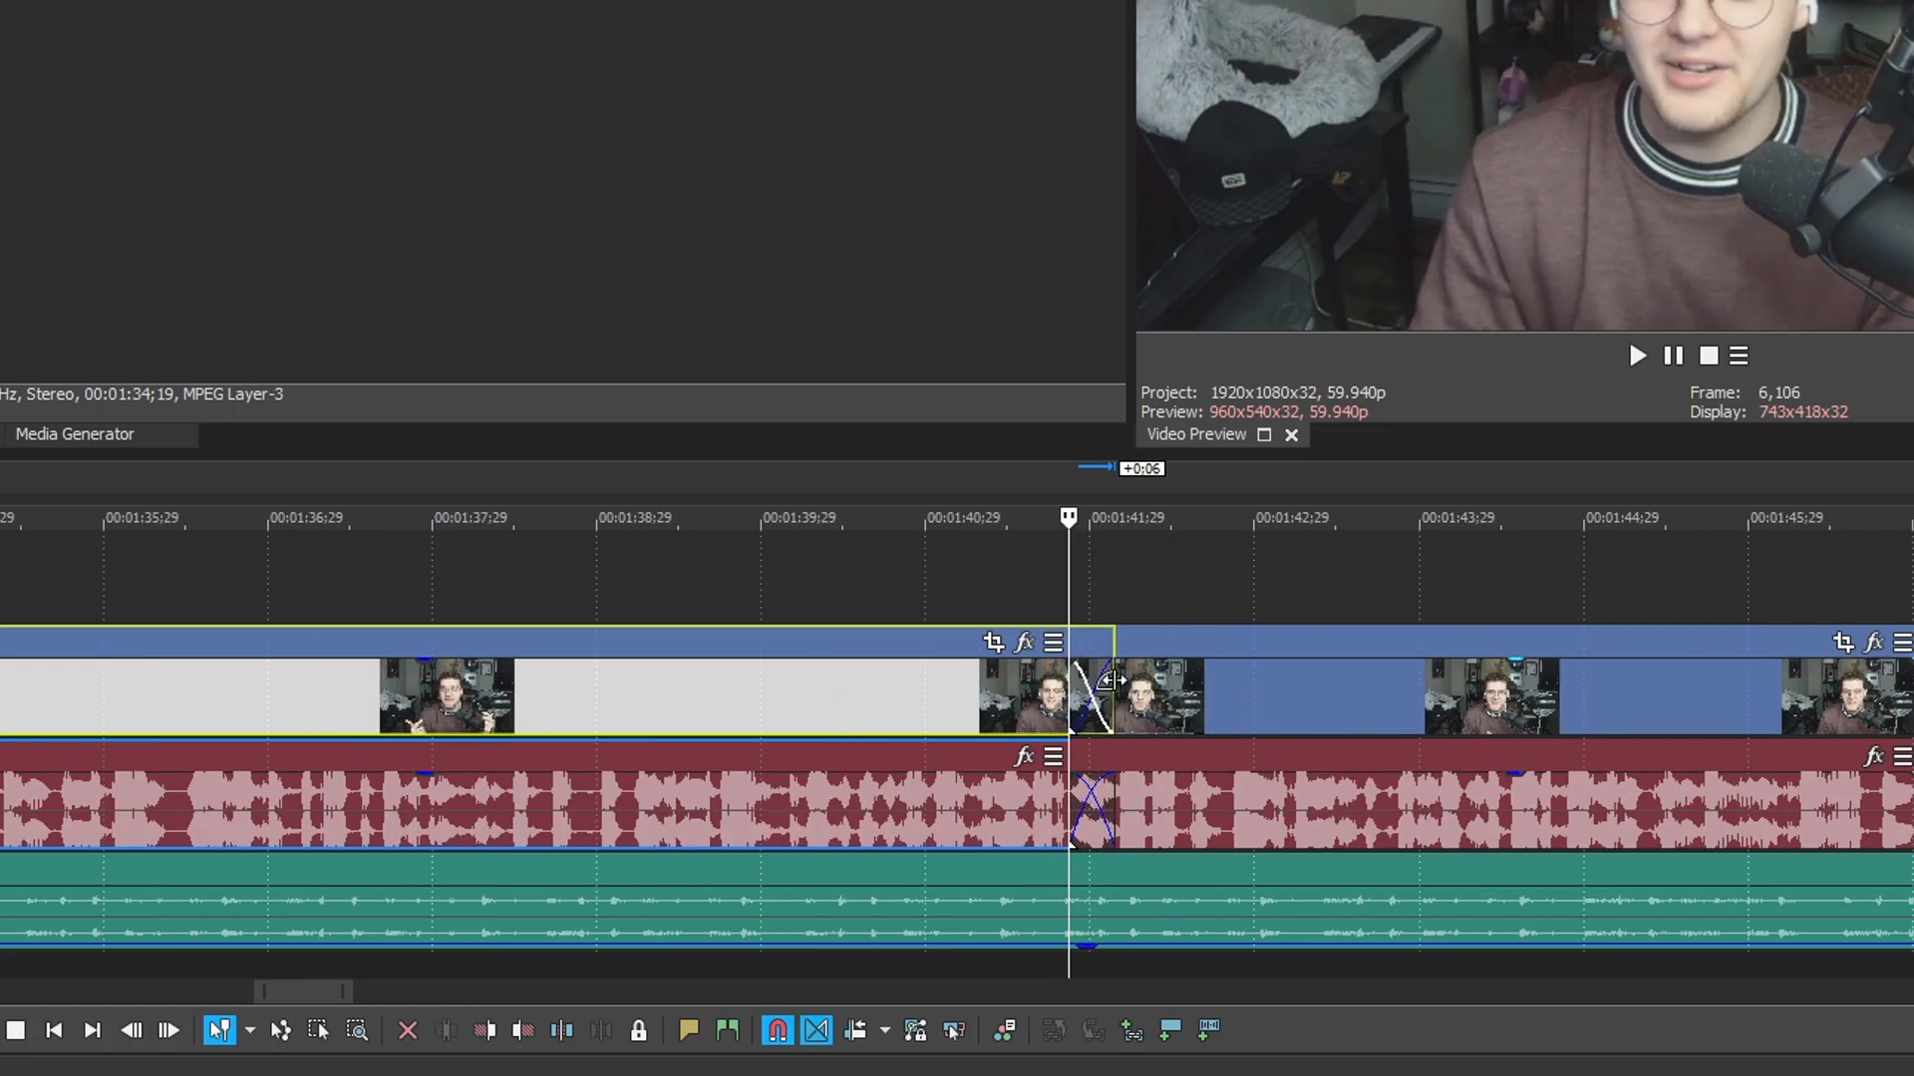
{"action": "left_click_drag", "start_coordinate": [1114, 694], "coordinate": [1070, 695]}
{"action": "left_click", "coordinate": [1593, 588]}
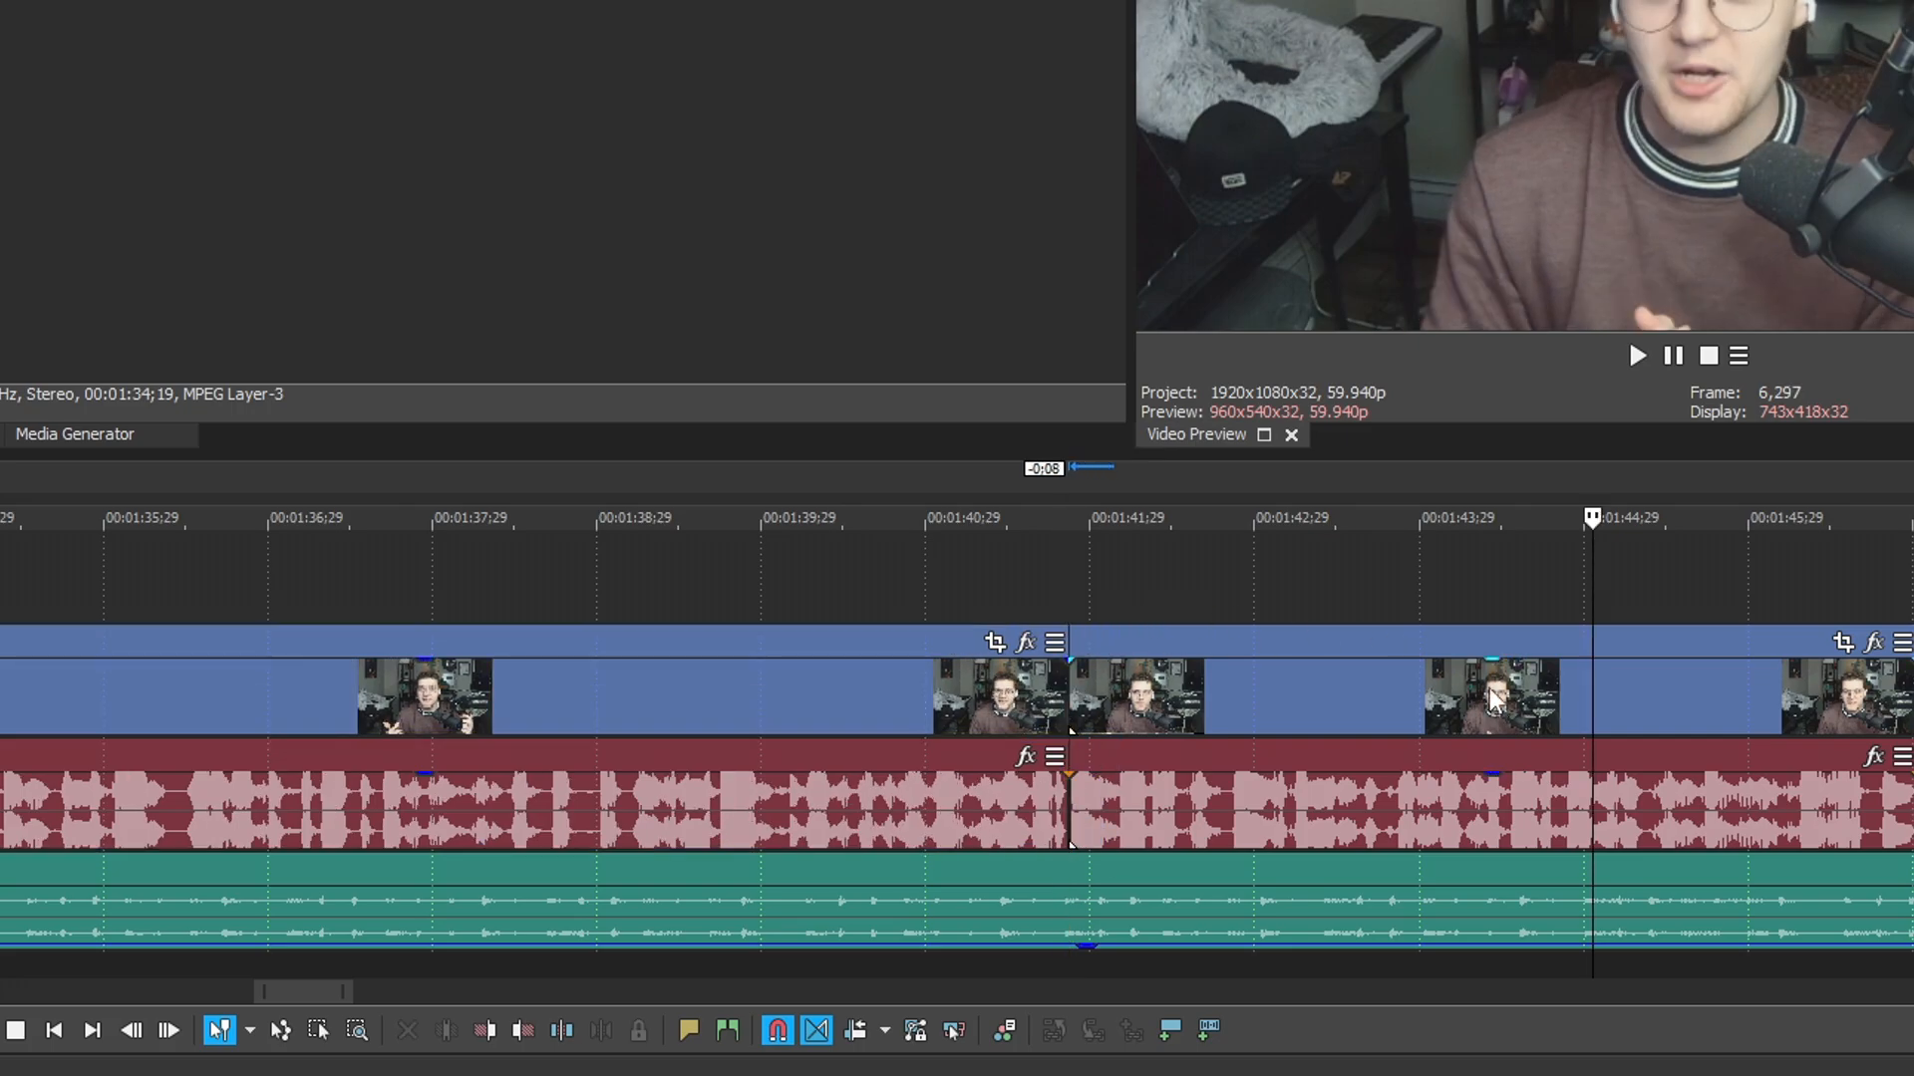
{"action": "scroll", "coordinate": [1440, 795], "scroll_direction": "down", "scroll_amount": 1}
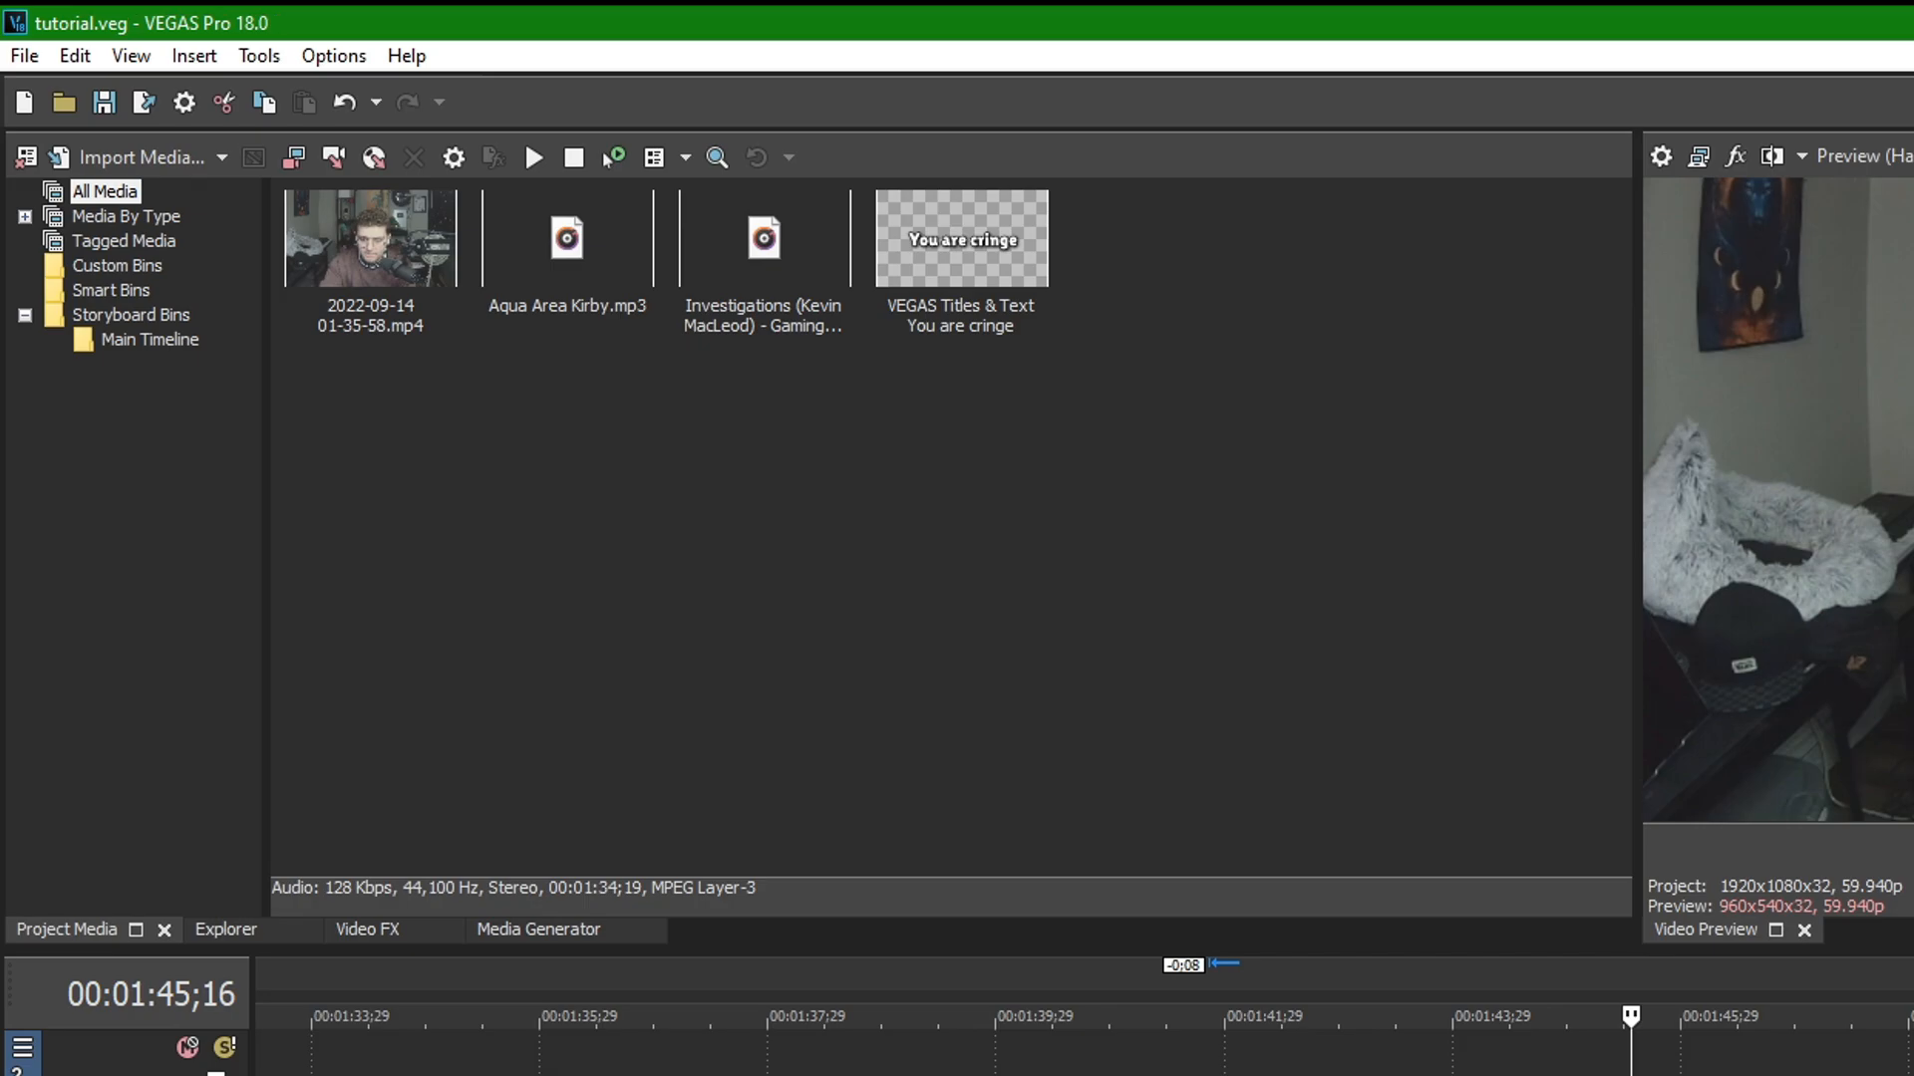
Create a new 1920x1080 project at 59.940 fps with the YouTube Rendering template.
{"action": "left_click", "coordinate": [24, 56]}
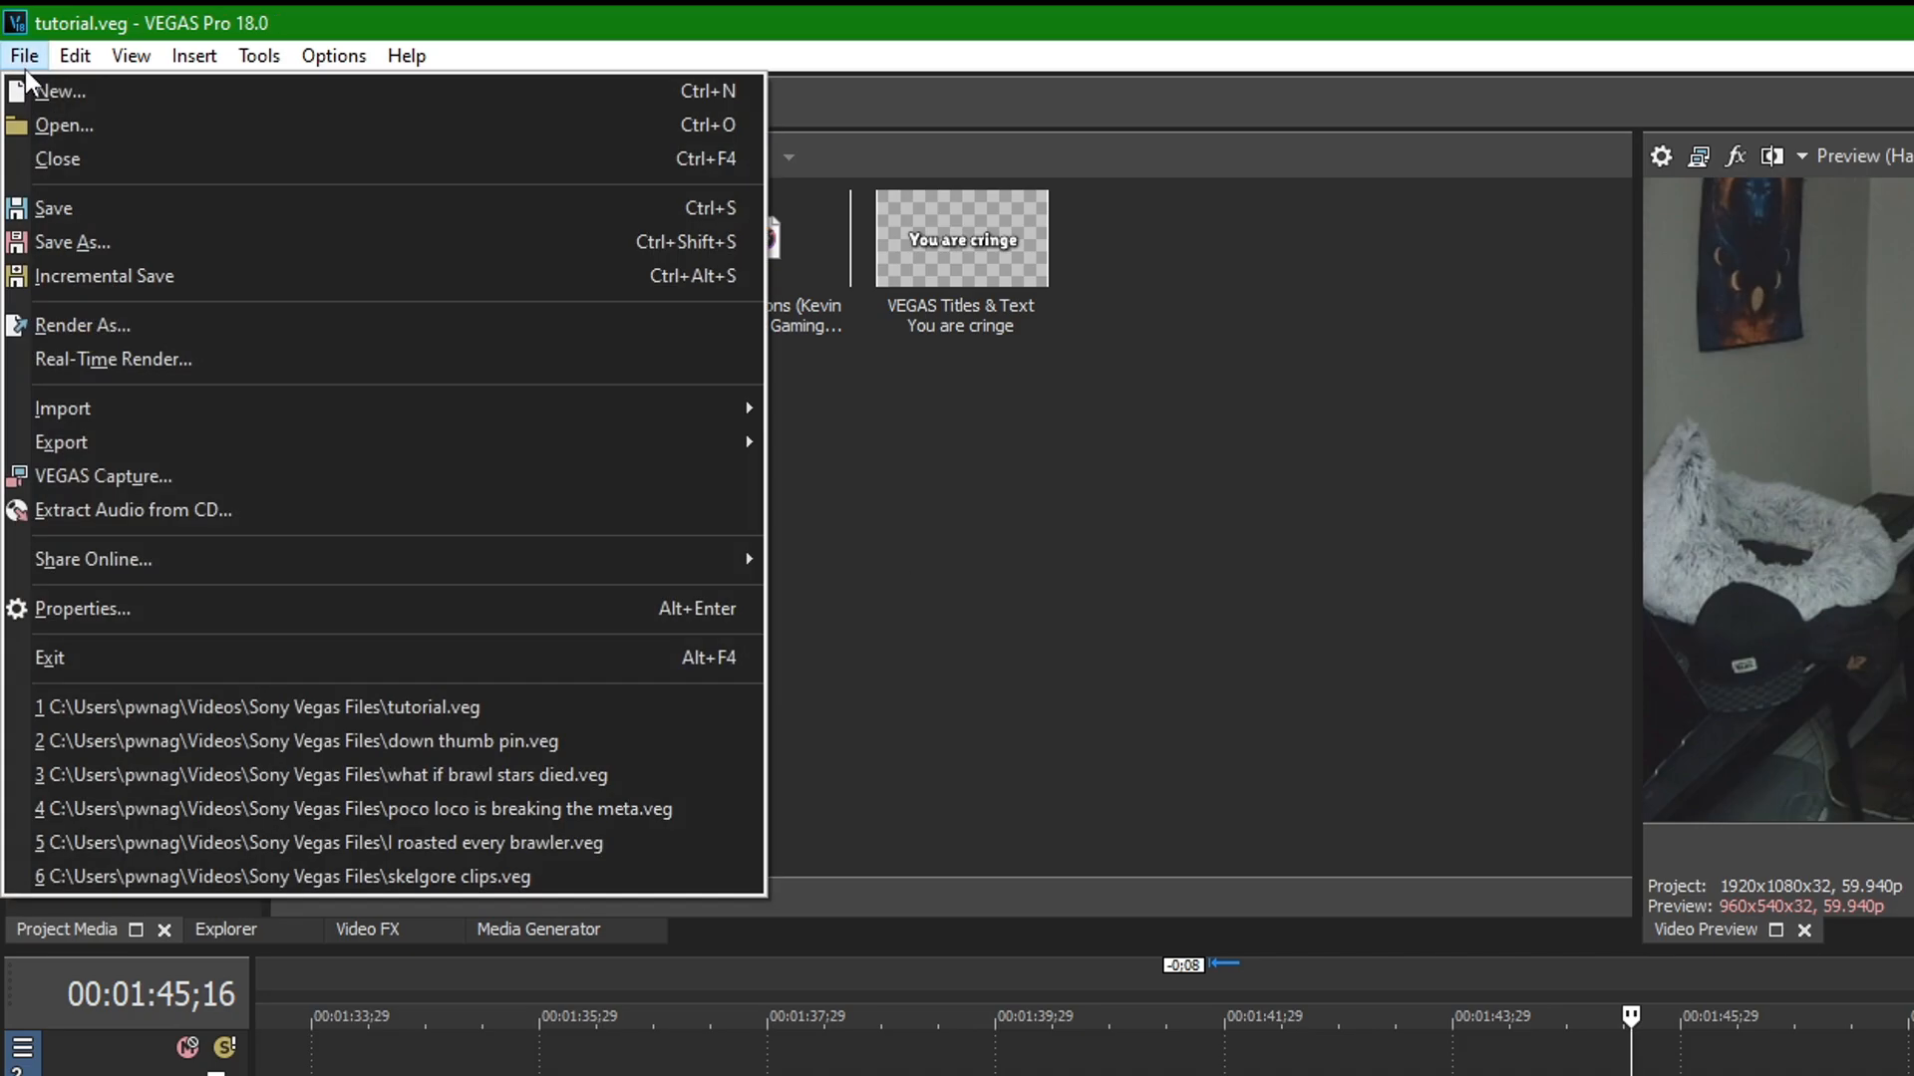
{"action": "left_click", "coordinate": [28, 85]}
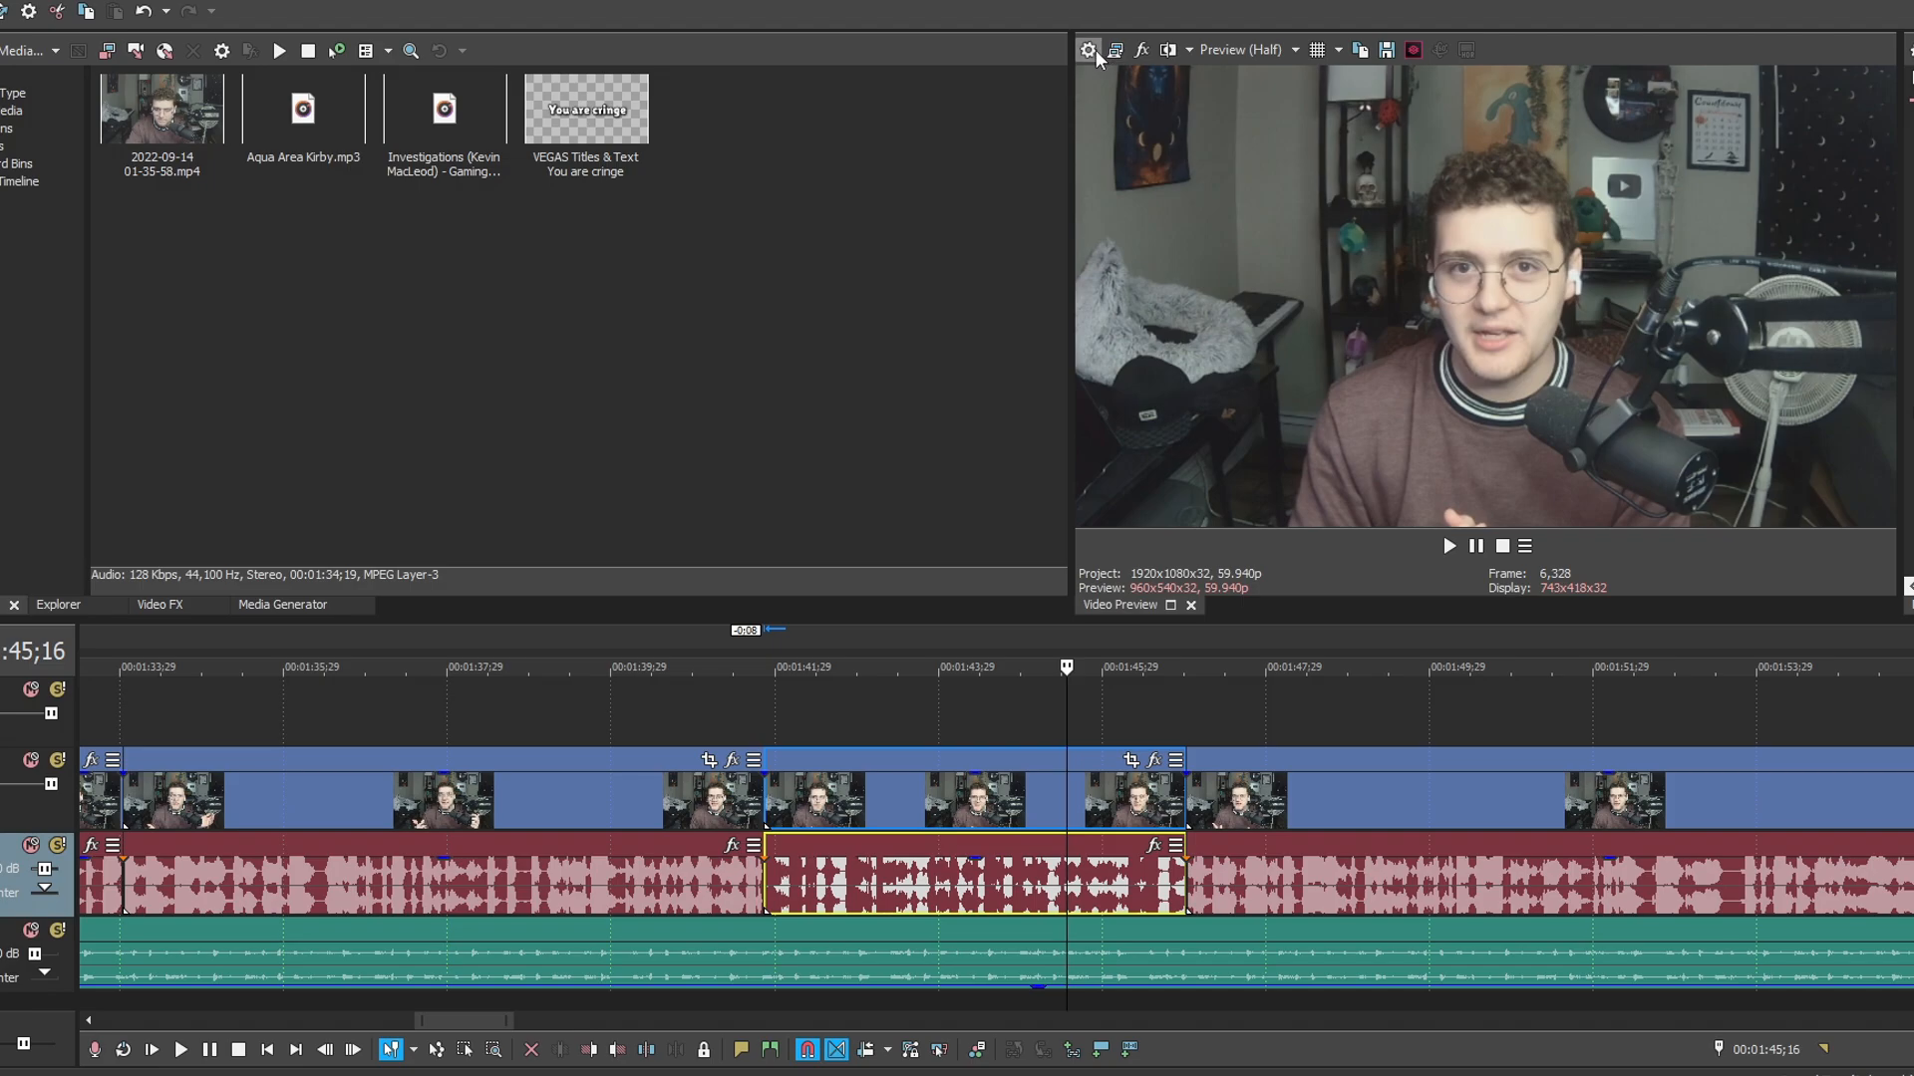
{"action": "left_click", "coordinate": [1096, 51]}
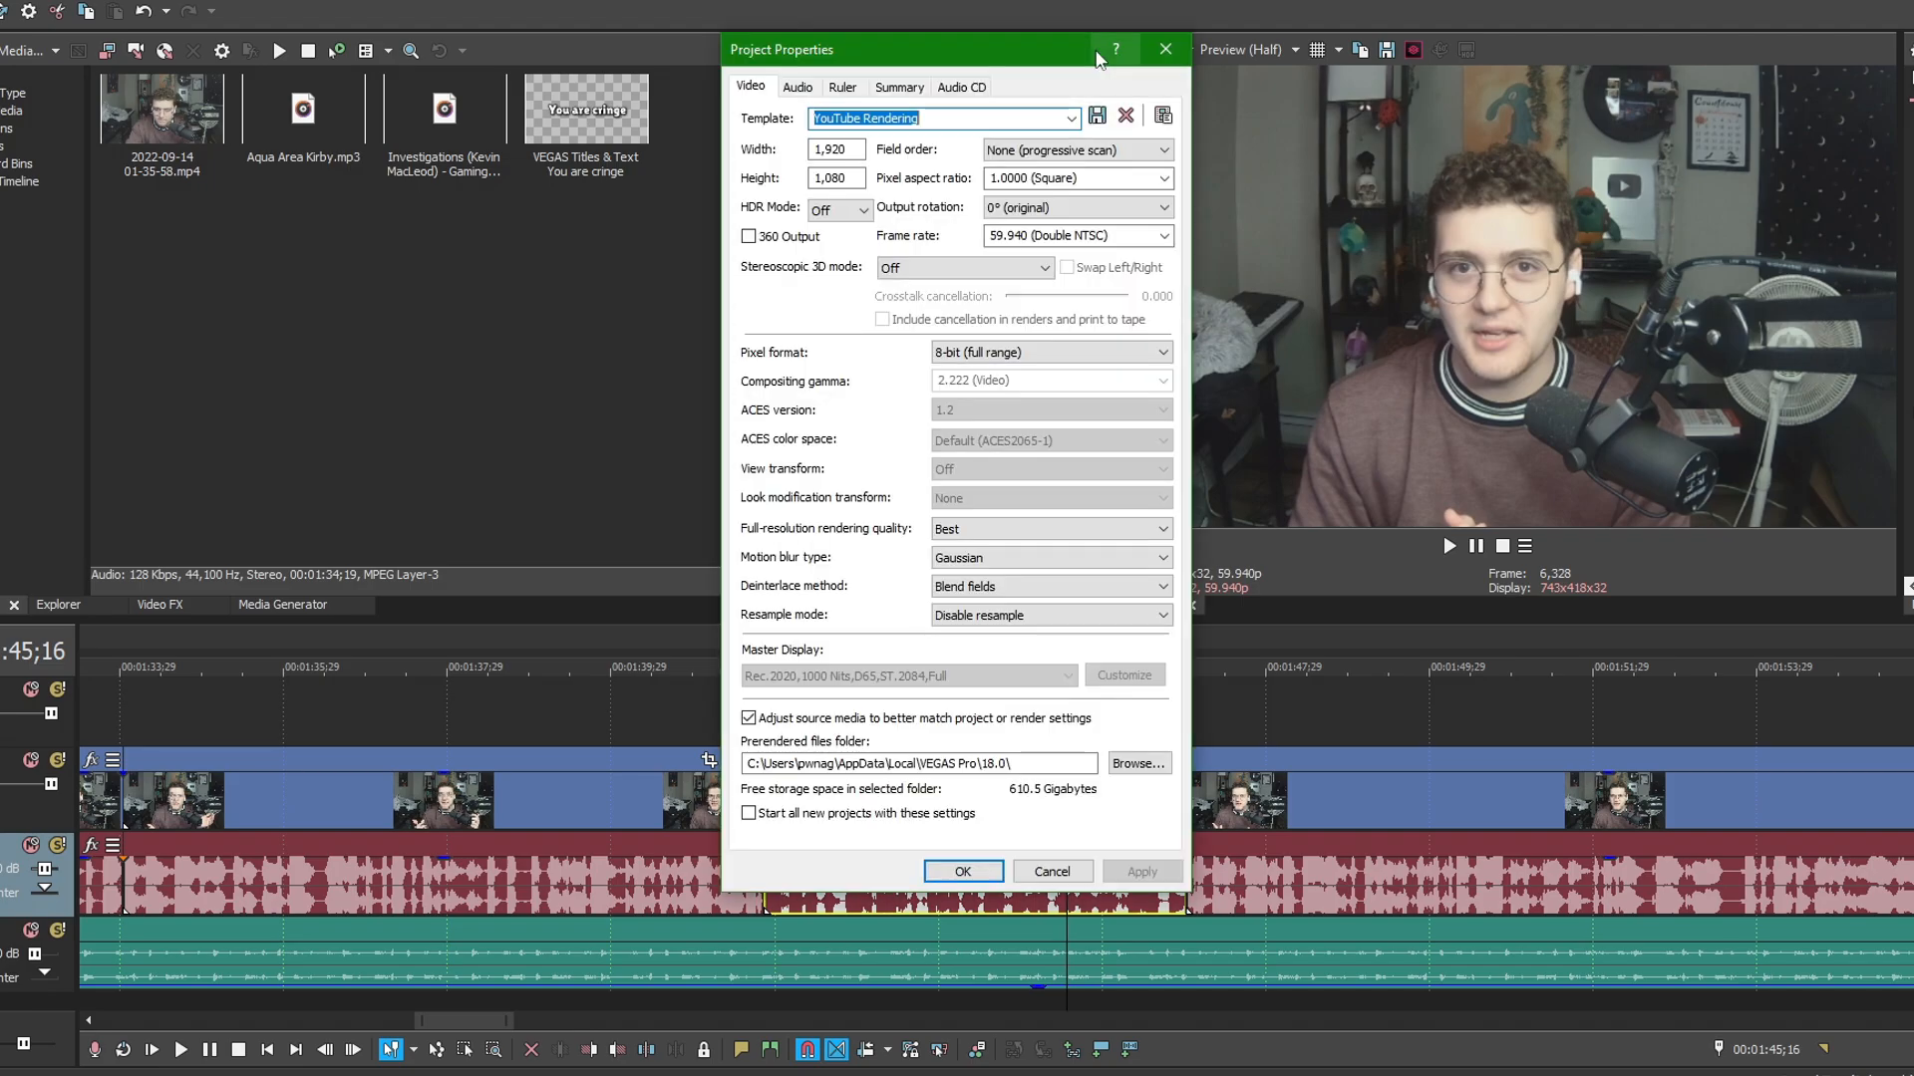
{"action": "left_click_drag", "start_coordinate": [1096, 55], "coordinate": [1051, 122]}
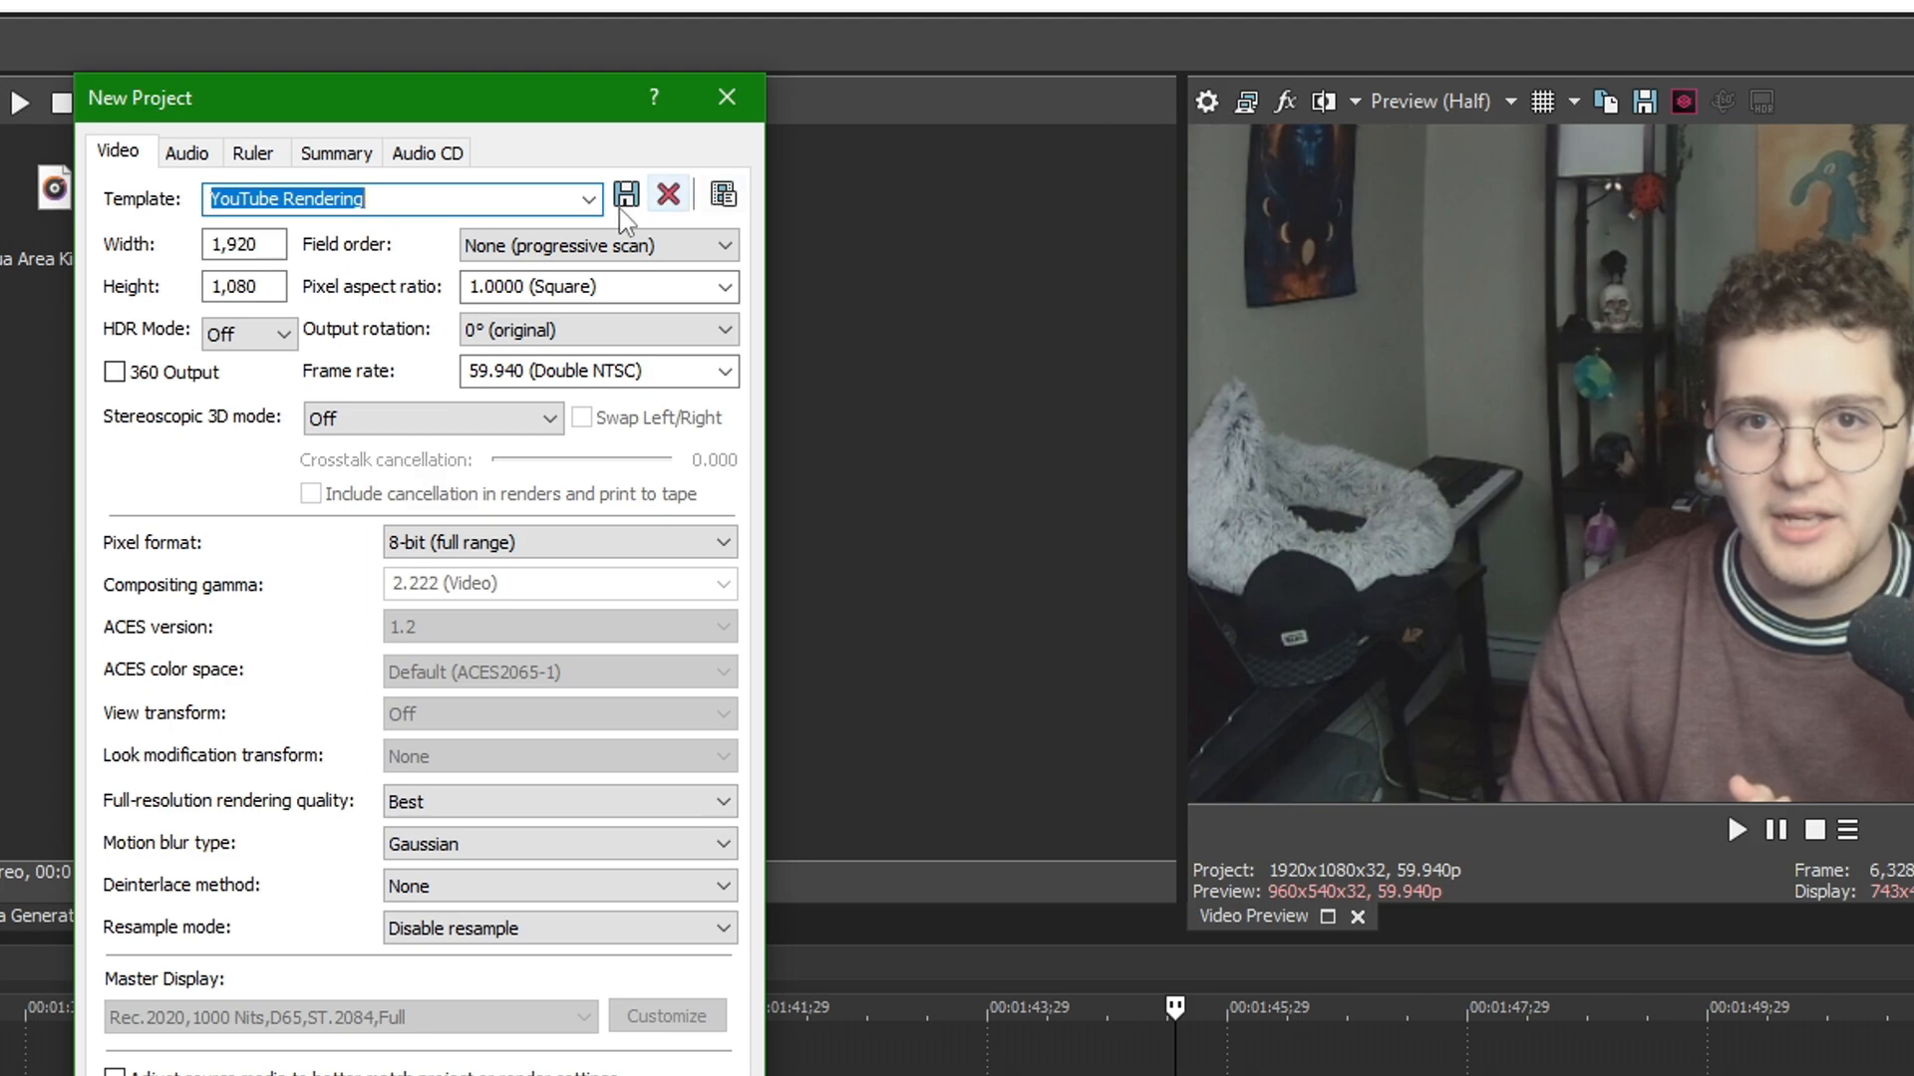
{"action": "left_click", "coordinate": [590, 200]}
{"action": "left_click", "coordinate": [406, 630]}
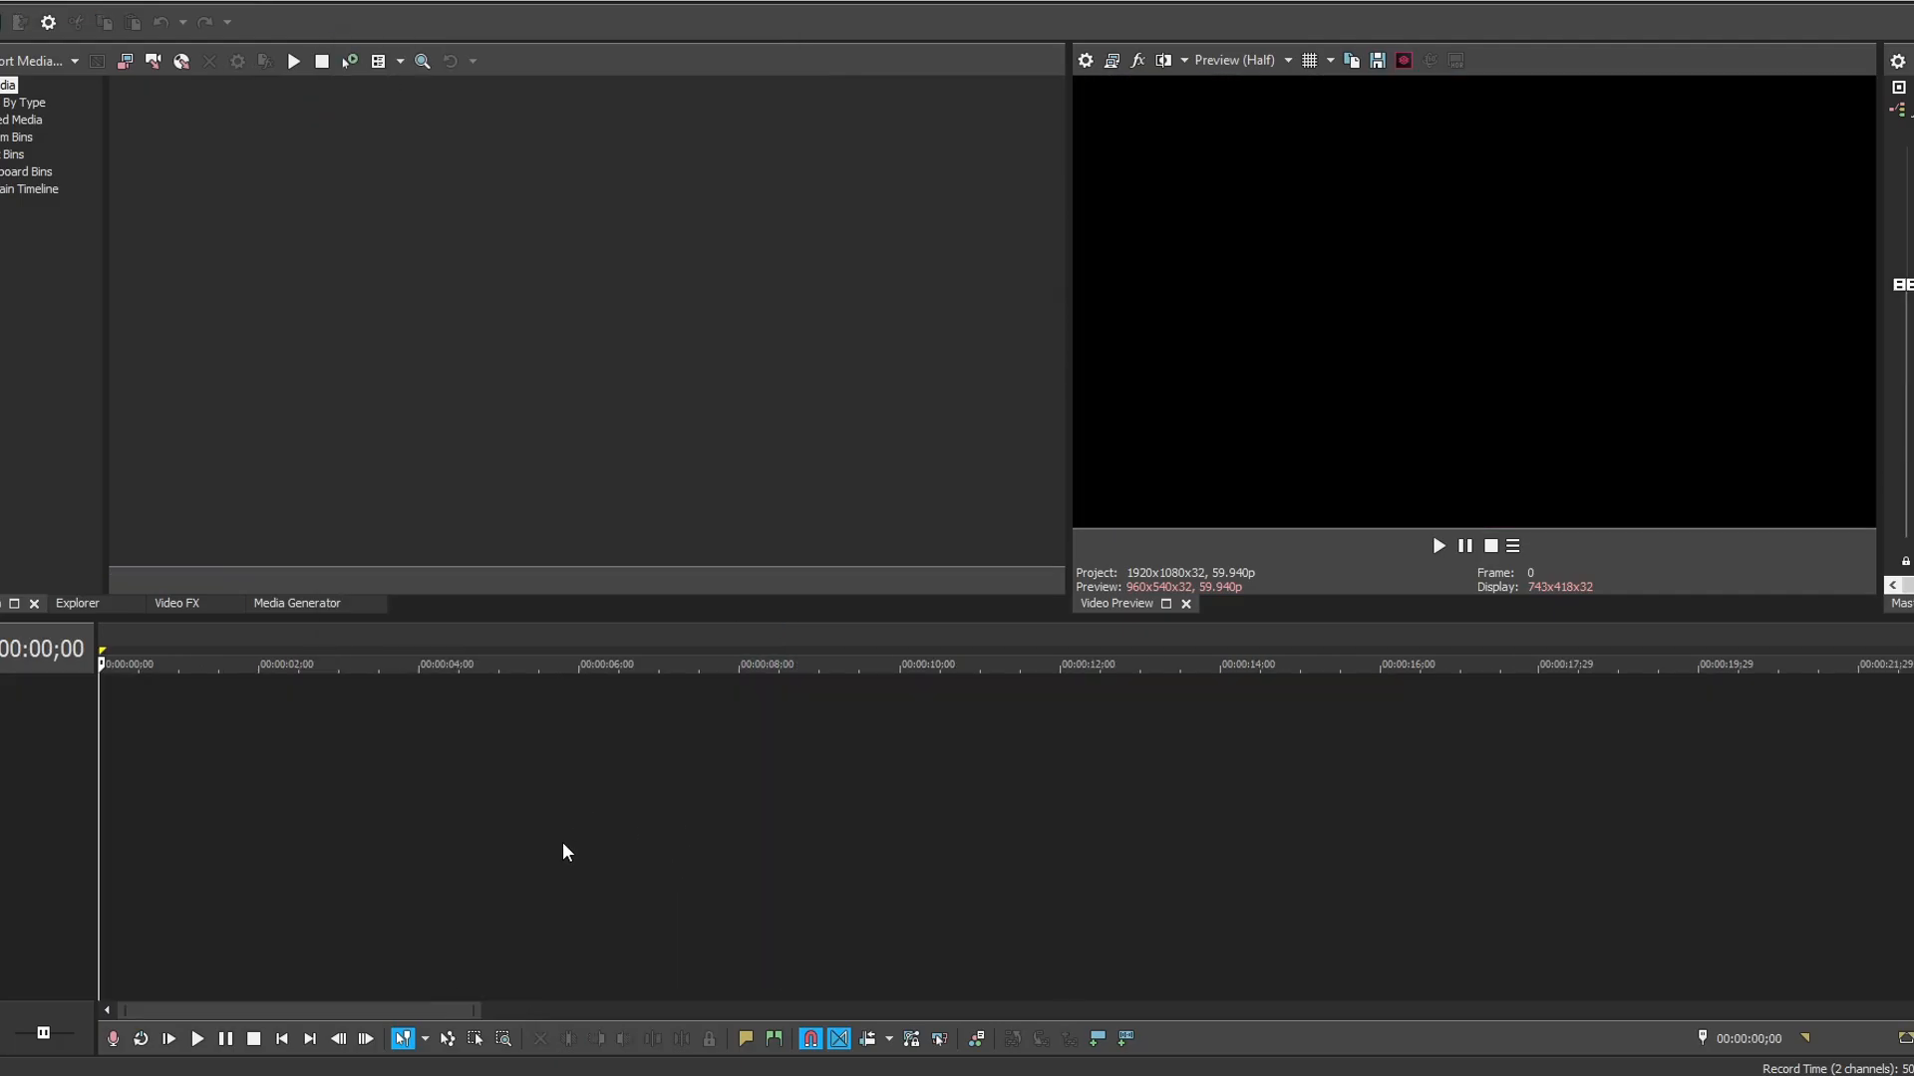
Import the project file tutorial.veg as media into the new project.
{"action": "left_click", "coordinate": [15, 49]}
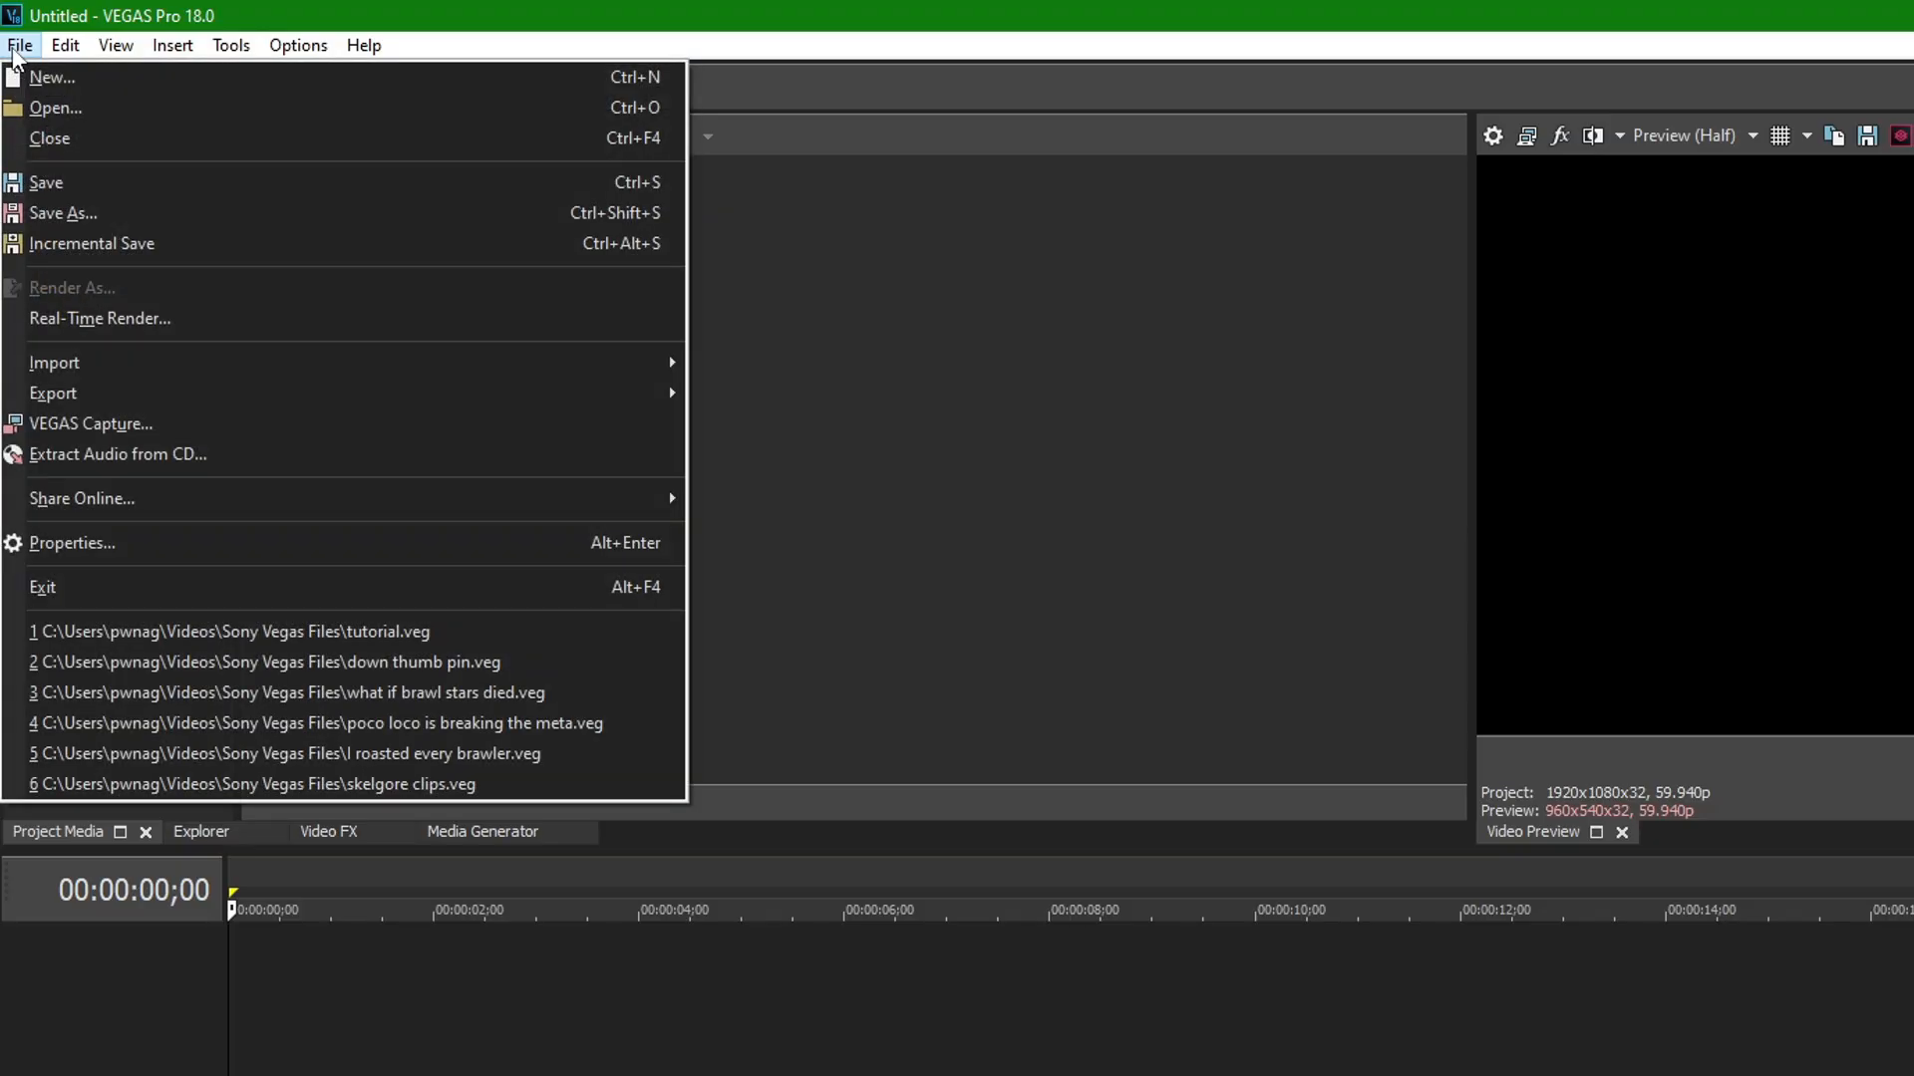
{"action": "mouse_move", "coordinate": [548, 363]}
{"action": "left_click", "coordinate": [730, 365]}
{"action": "type", "text": "tuto"}
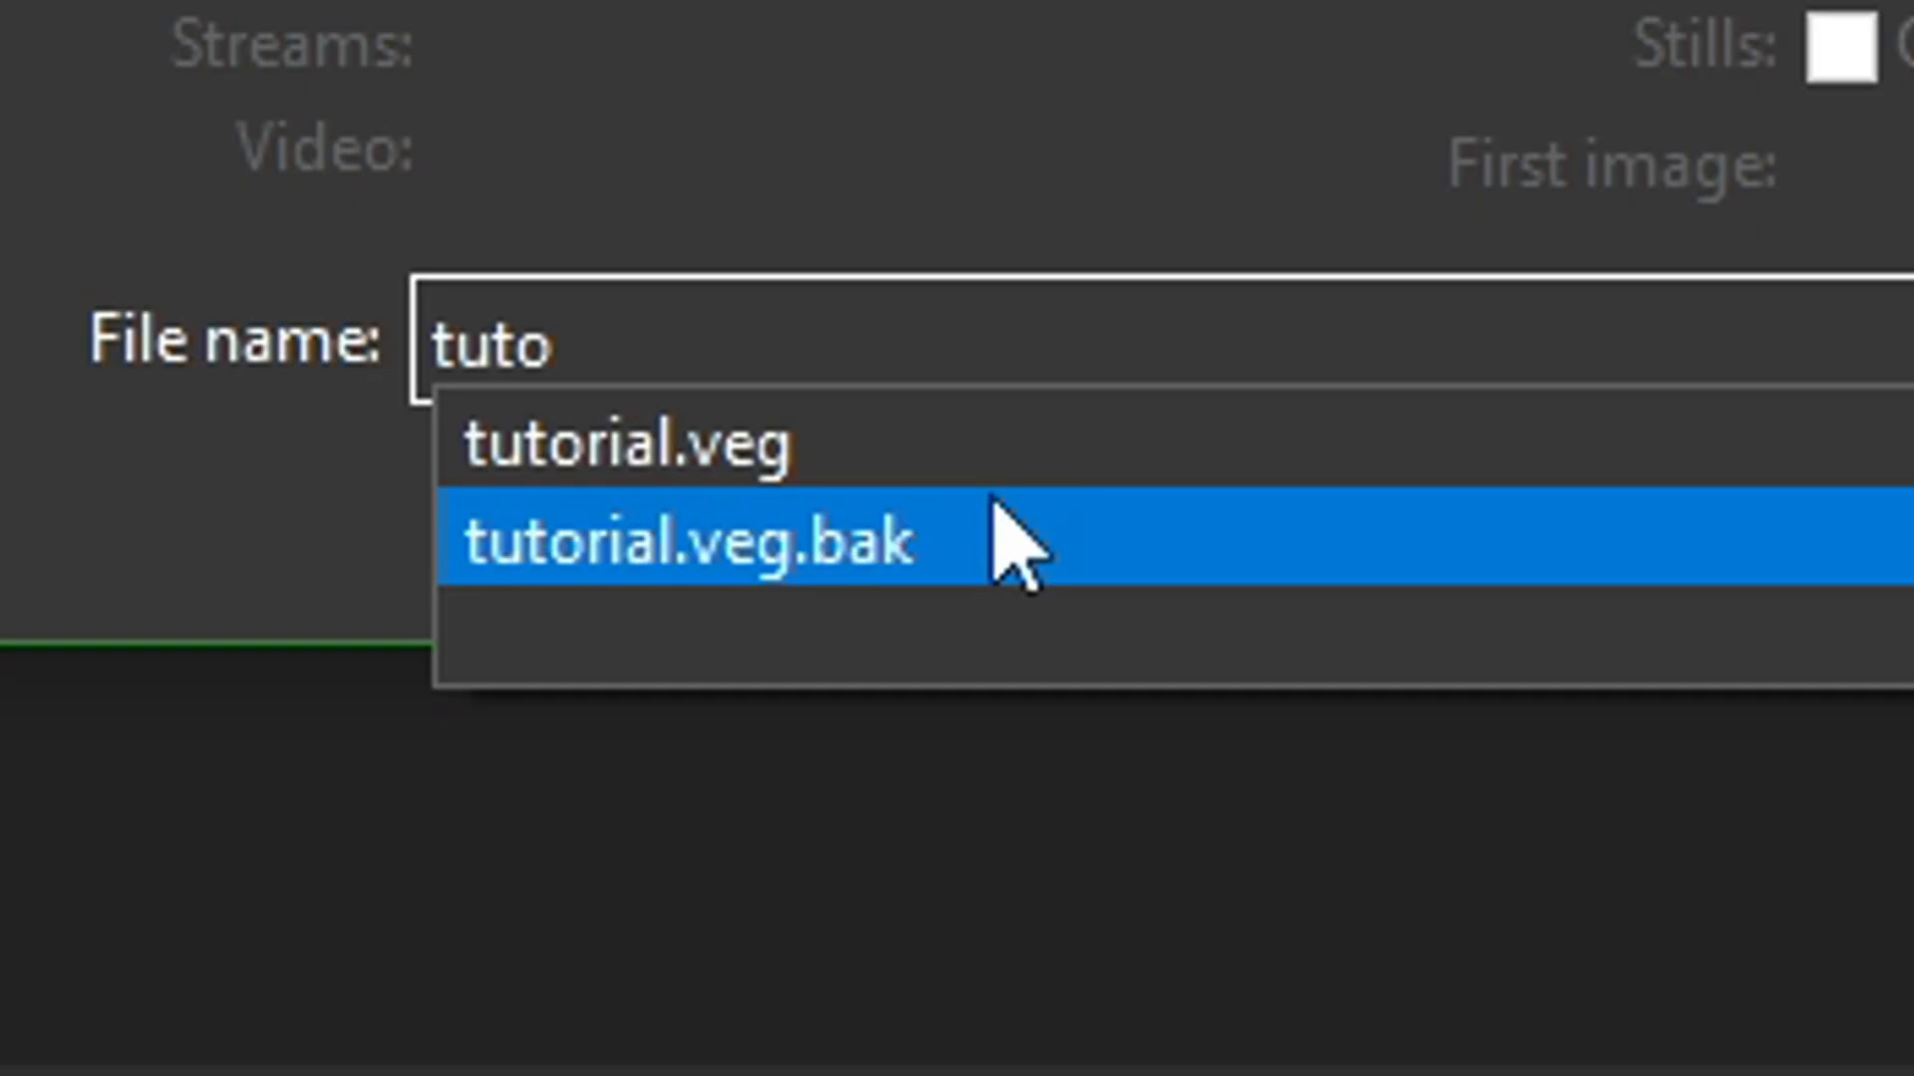
{"action": "left_click", "coordinate": [978, 445]}
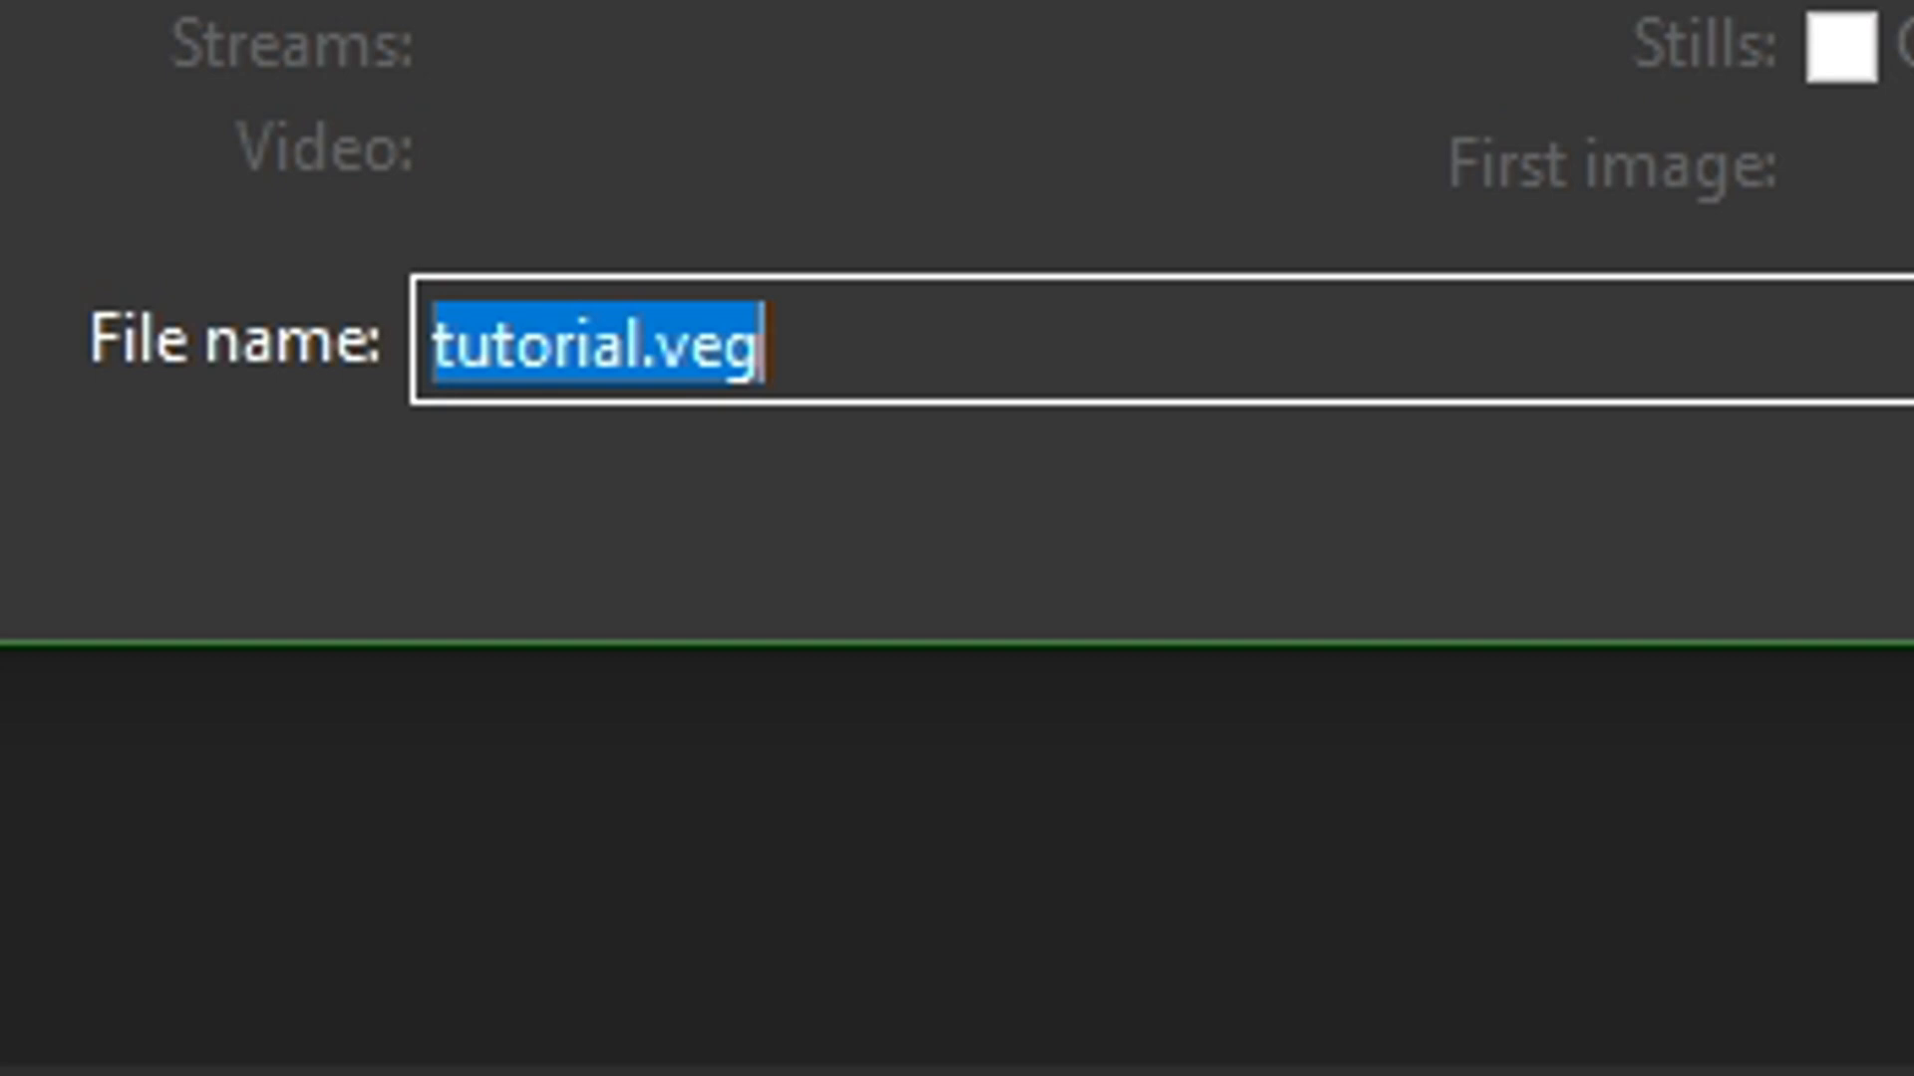
{"action": "key", "text": "Return"}
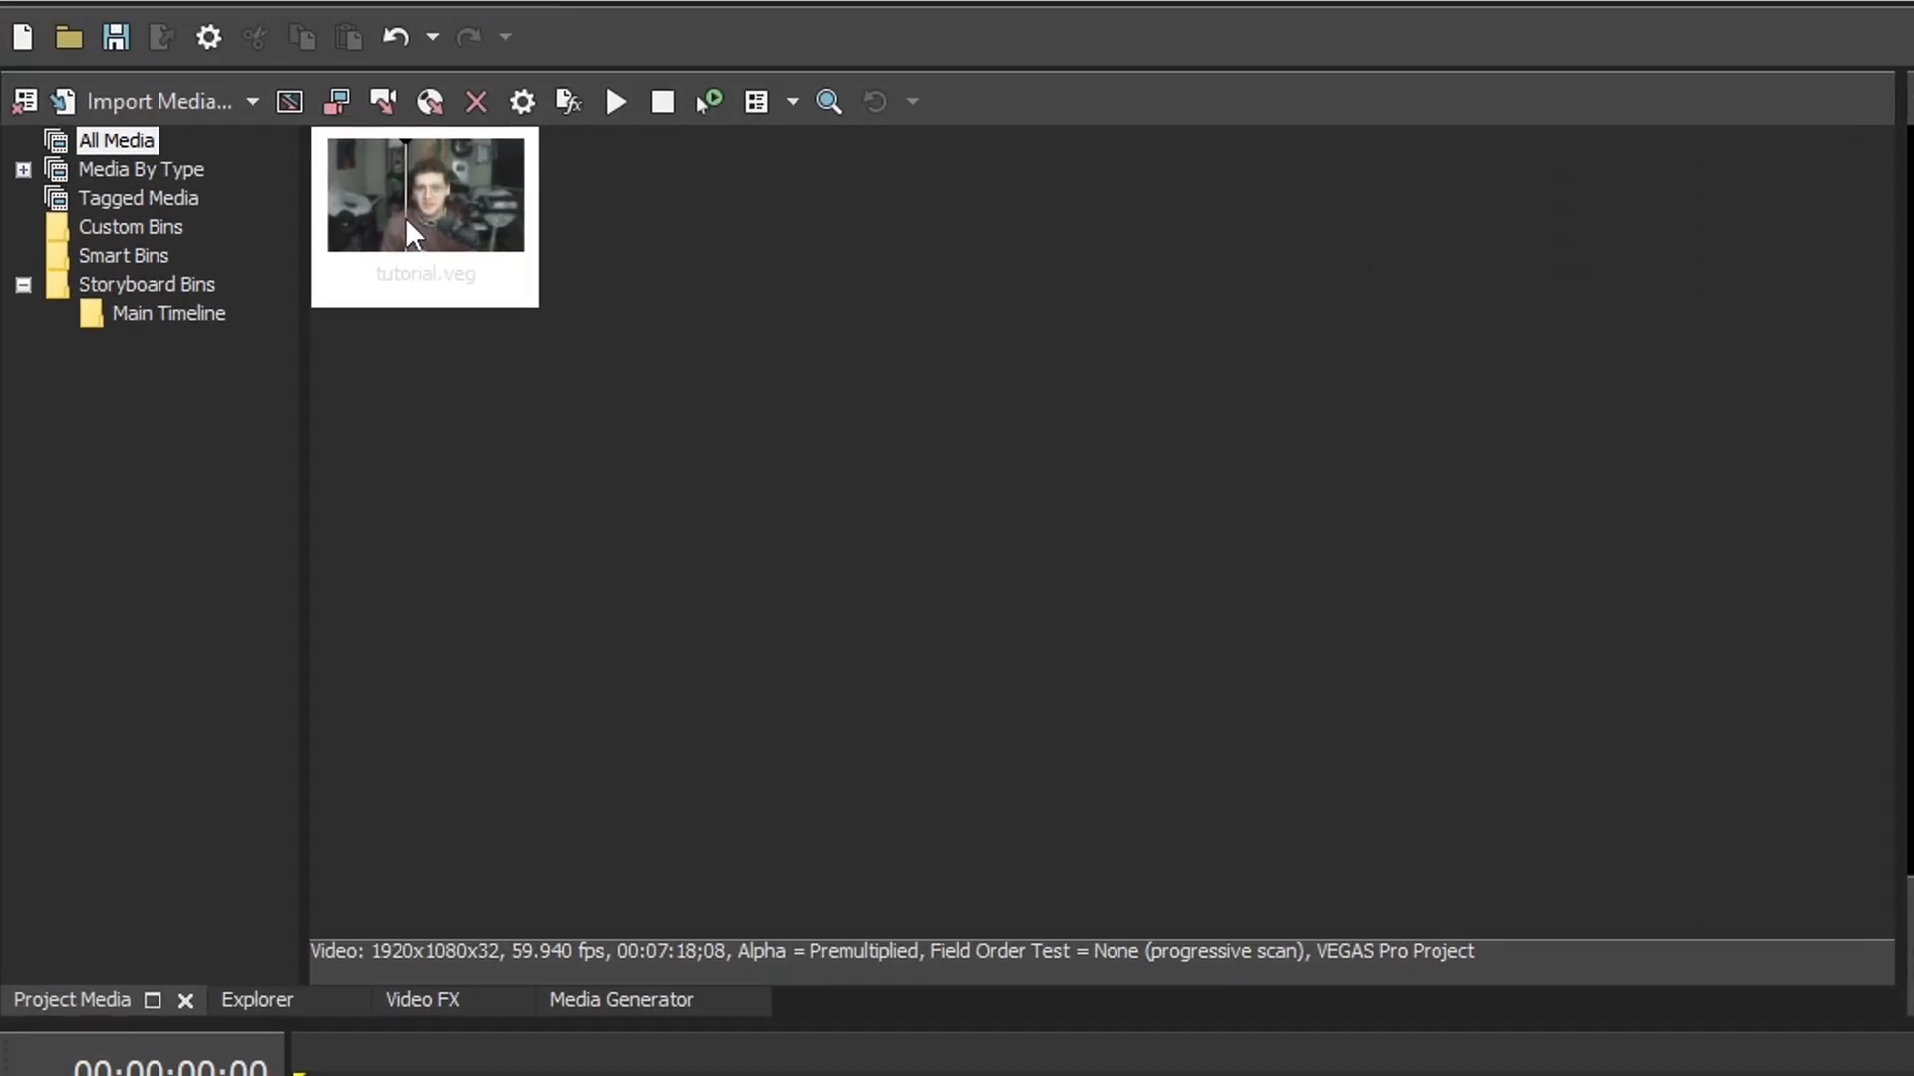
Add the imported tutorial.veg from the project media to the start of the empty timeline.
{"action": "left_click", "coordinate": [266, 170]}
{"action": "left_click_drag", "start_coordinate": [256, 221], "coordinate": [255, 256]}
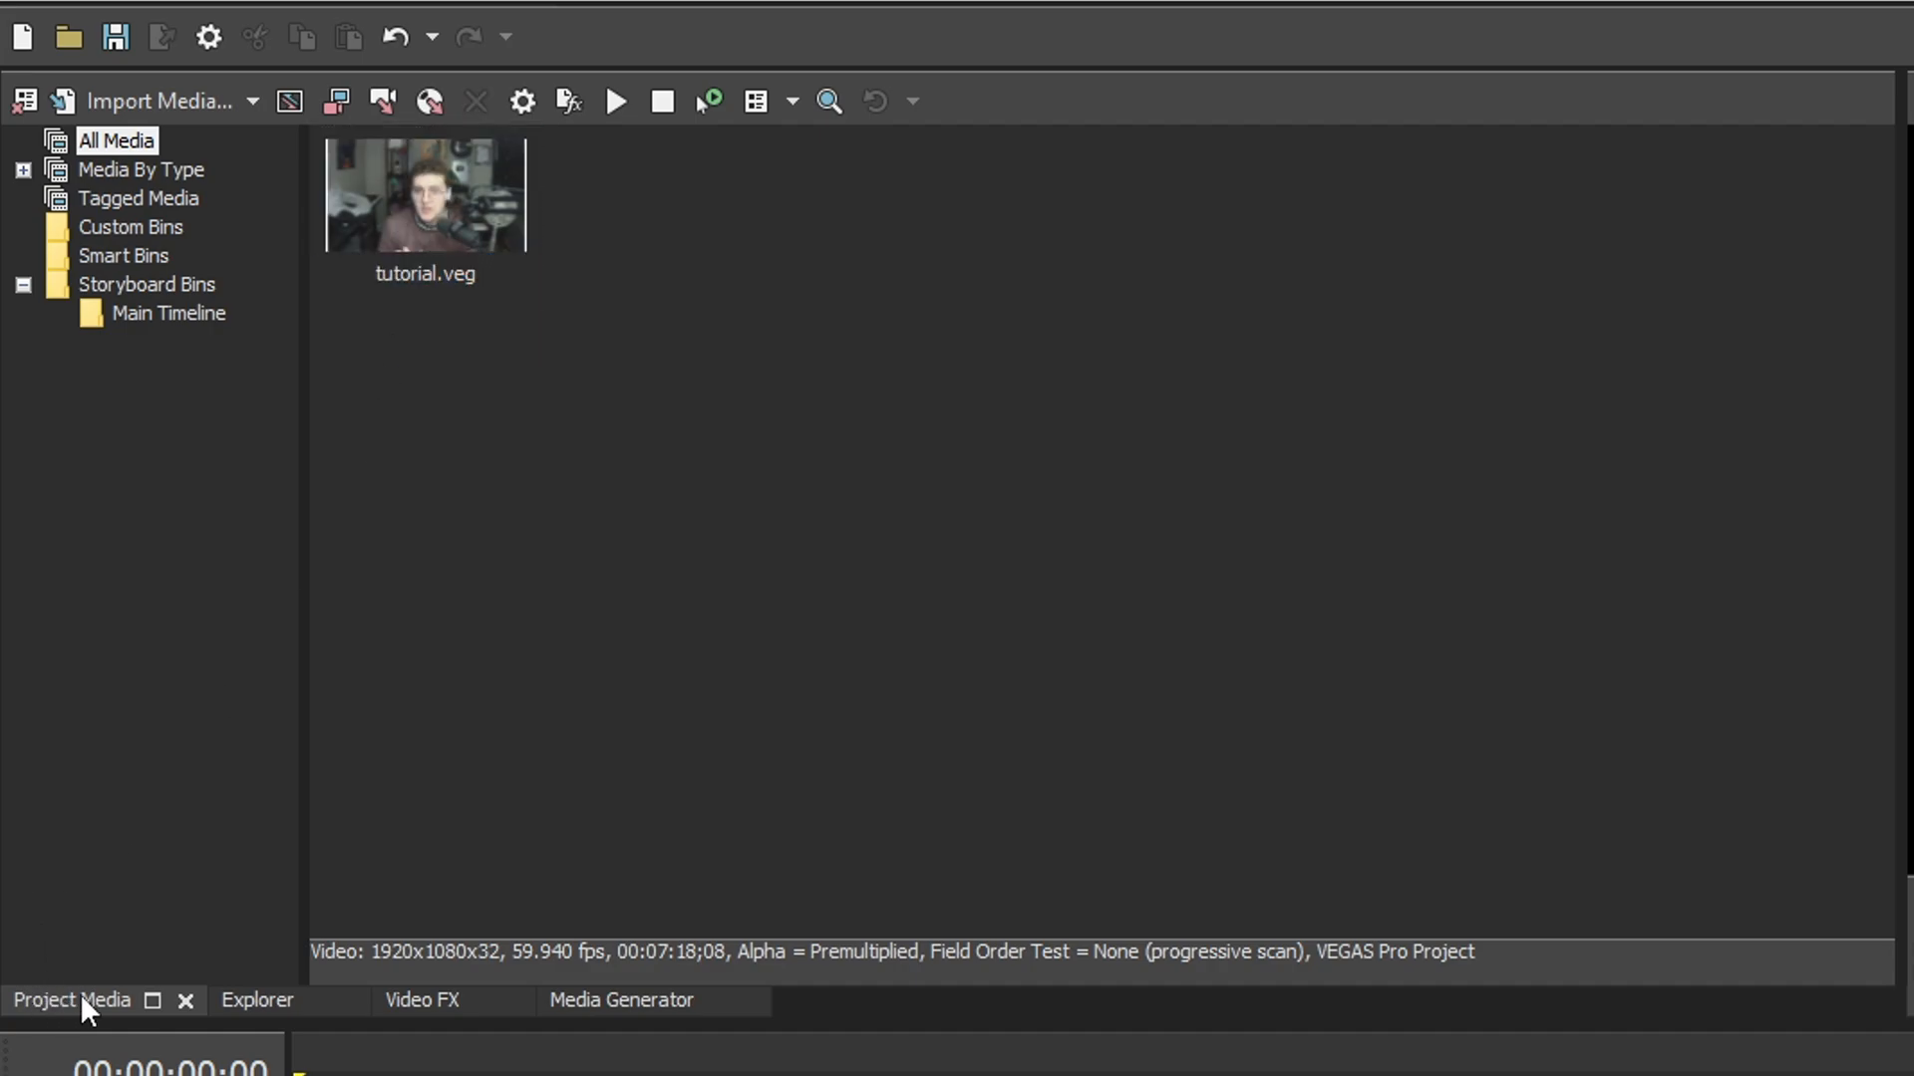
{"action": "left_click", "coordinate": [433, 218]}
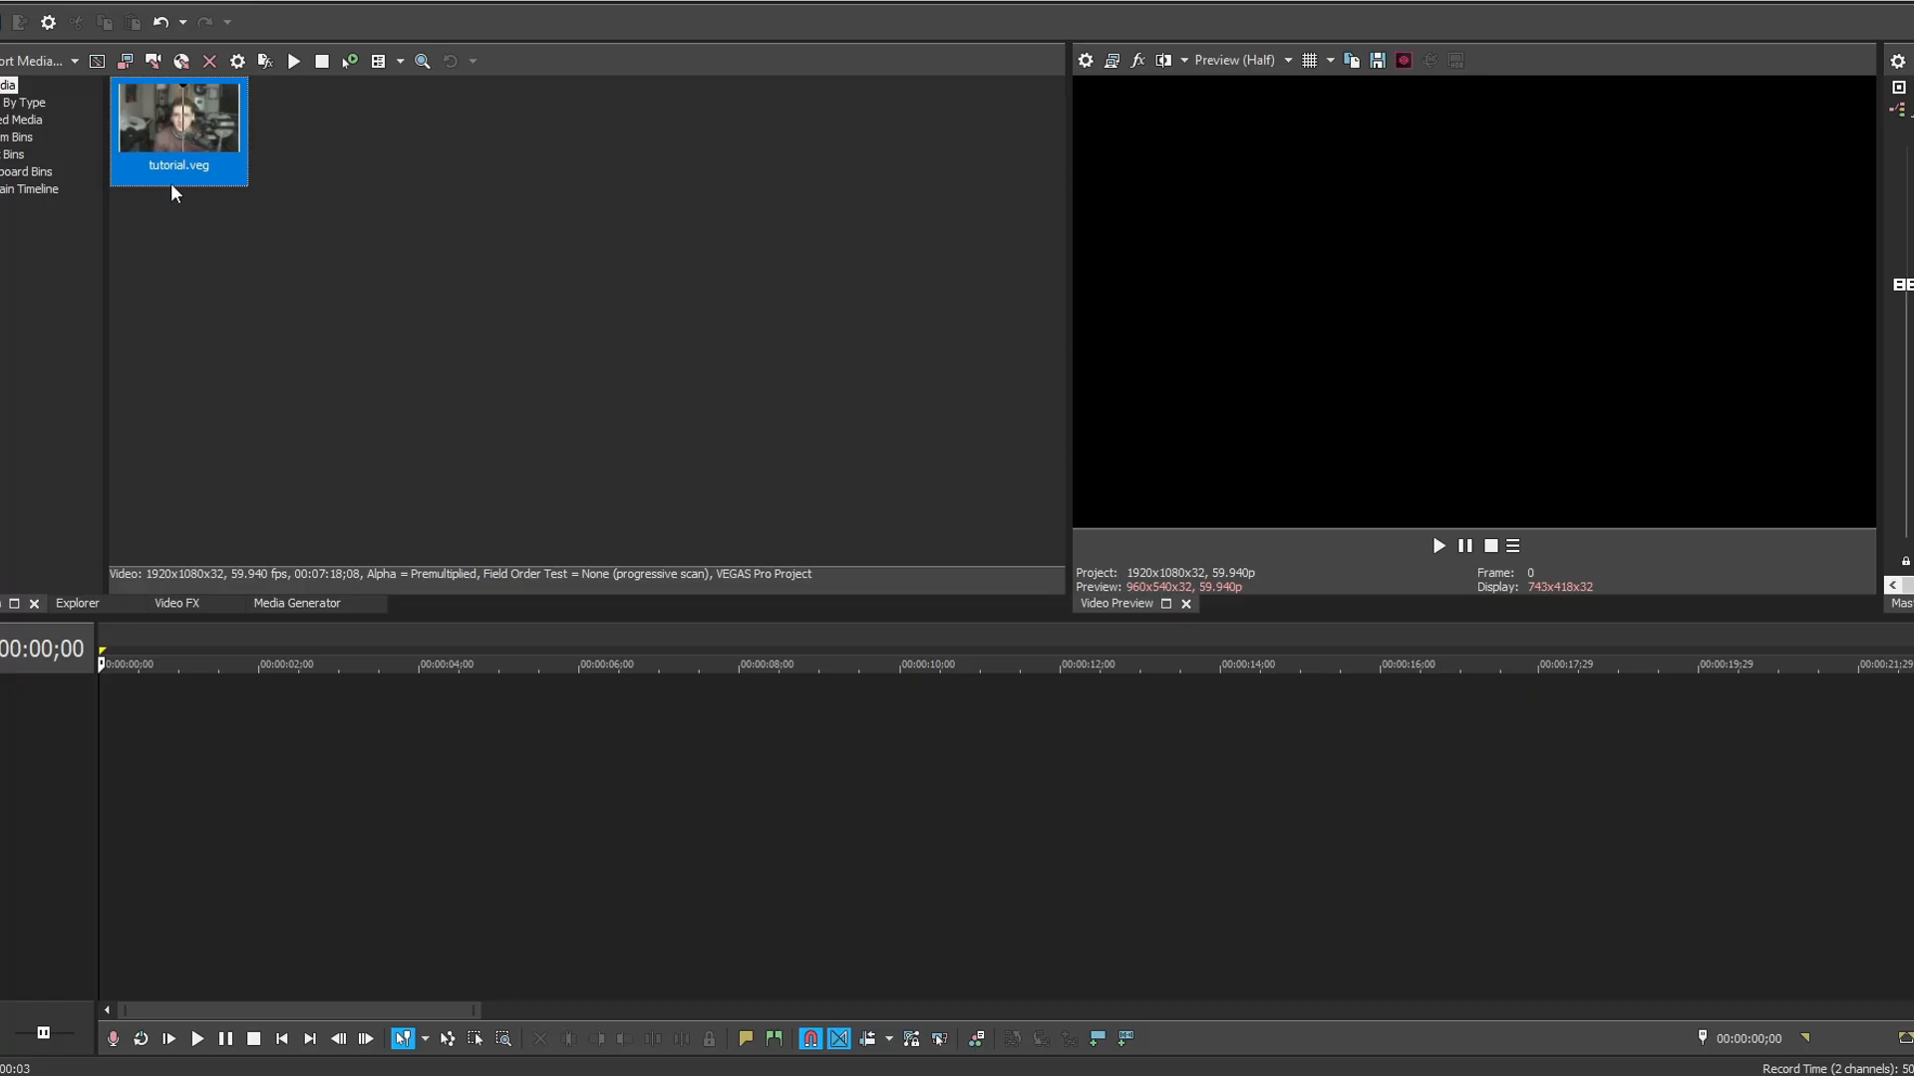
{"action": "double_click", "coordinate": [189, 104]}
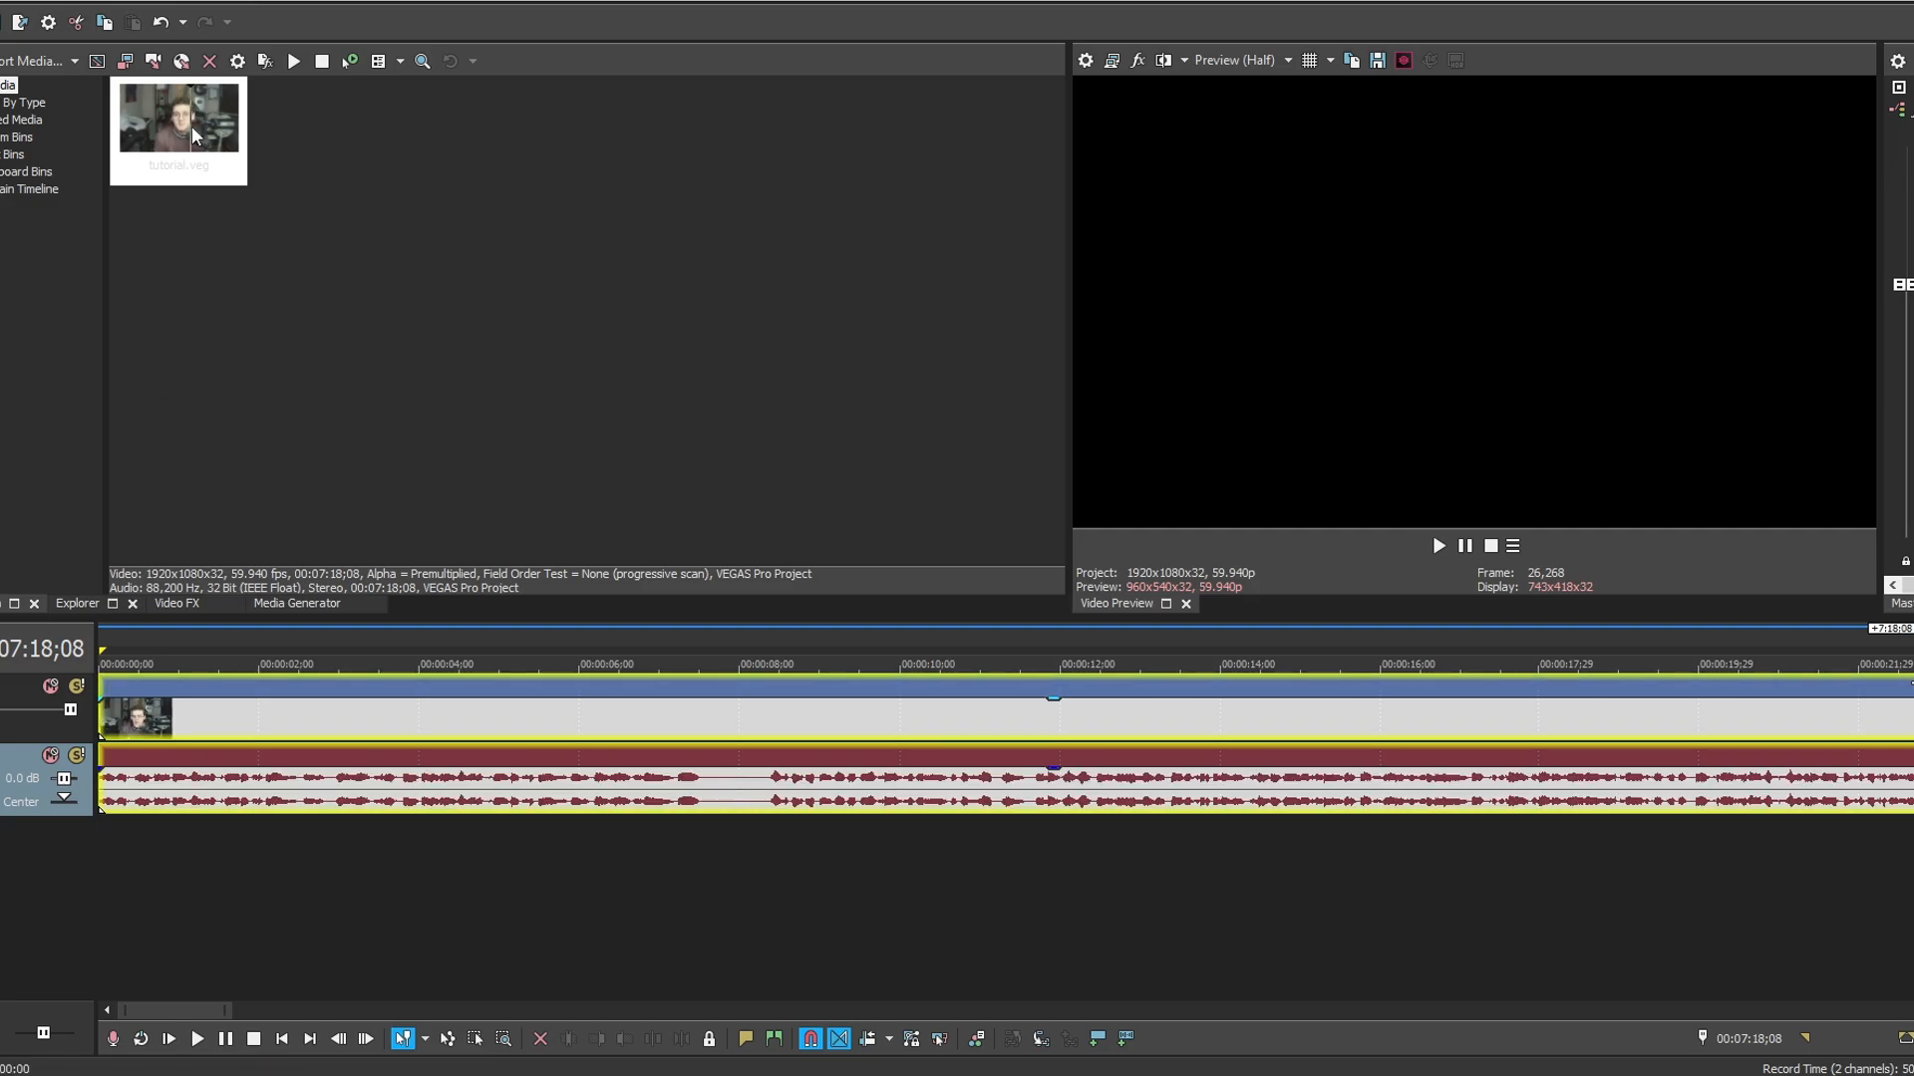
Place the playhead at 00:00:48;03 and extend the loop region from the start to the end of the nested tutorial.veg clip.
{"action": "left_click", "coordinate": [99, 718]}
{"action": "scroll", "coordinate": [159, 817], "scroll_direction": "up", "scroll_amount": 8}
{"action": "scroll", "coordinate": [142, 913], "scroll_direction": "down", "scroll_amount": 15}
{"action": "left_click_drag", "start_coordinate": [844, 653], "coordinate": [1739, 622]}
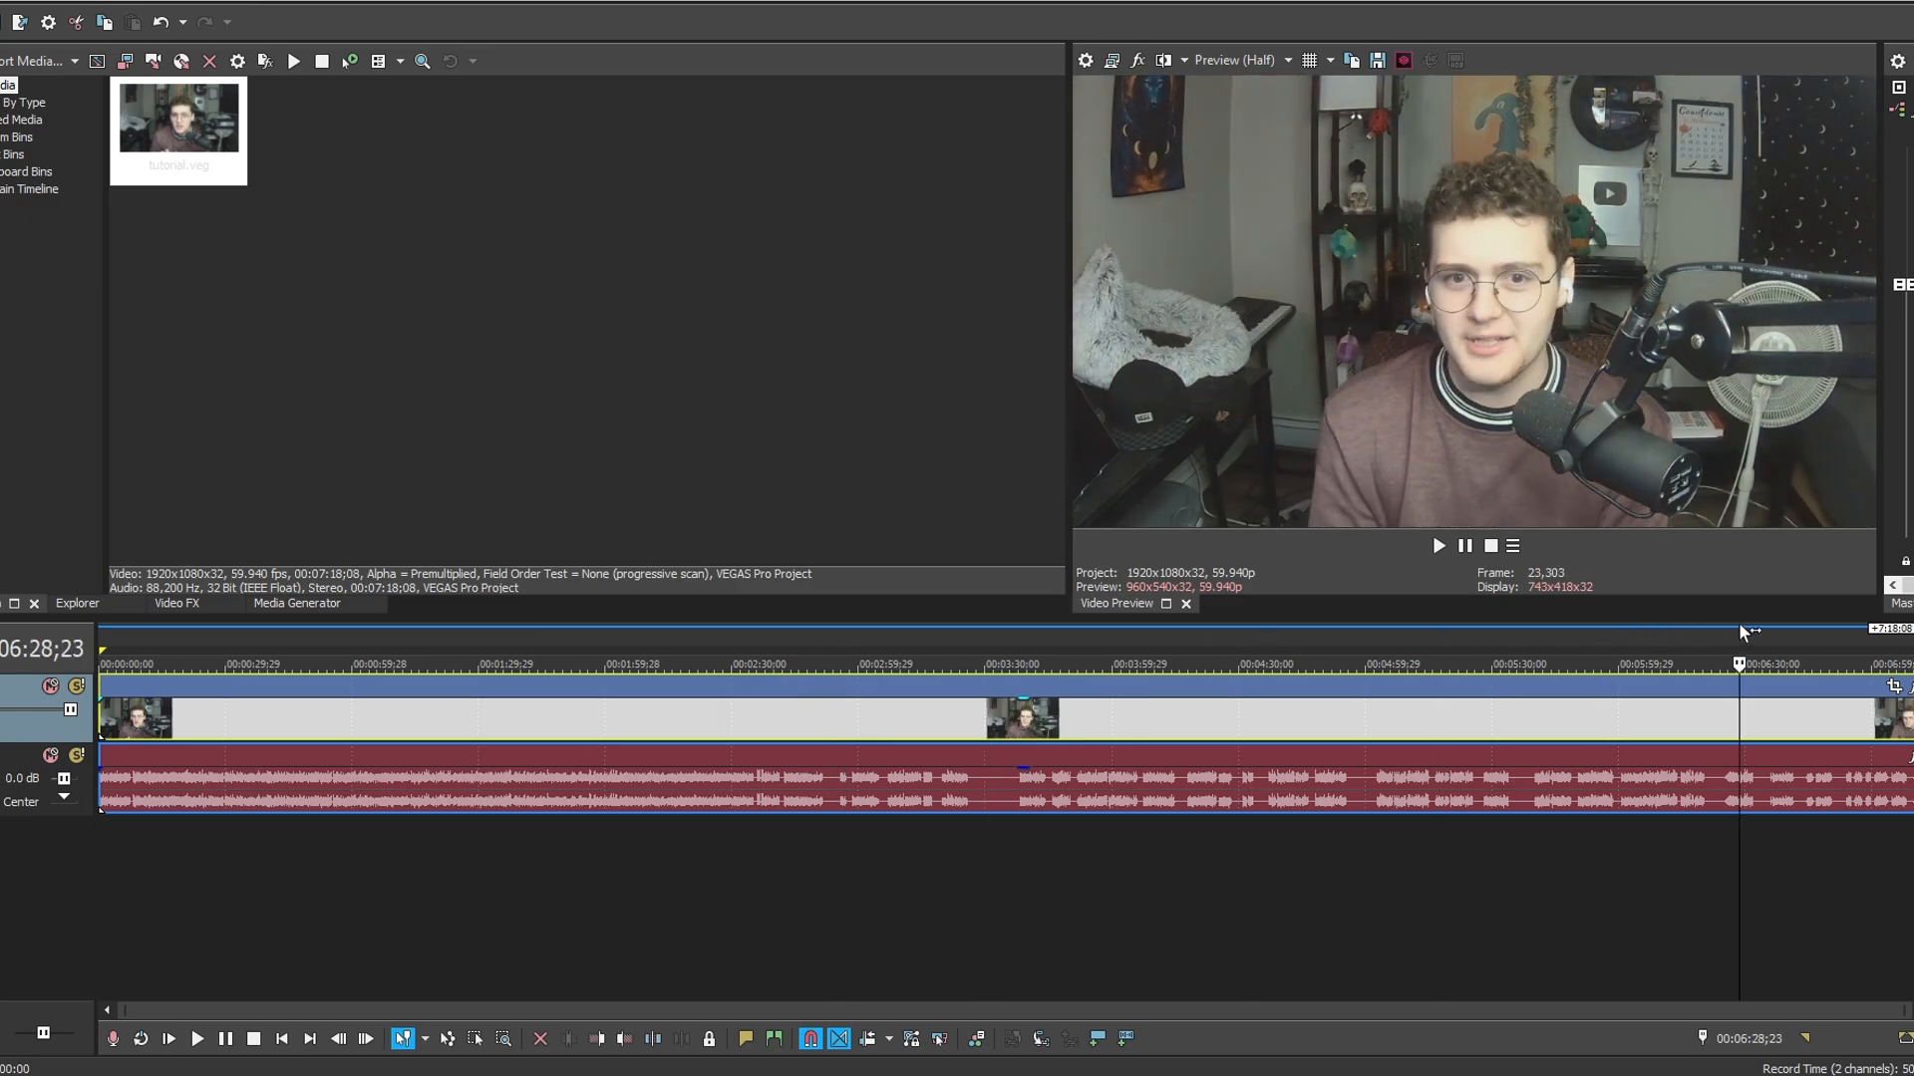
{"action": "left_click", "coordinate": [301, 738]}
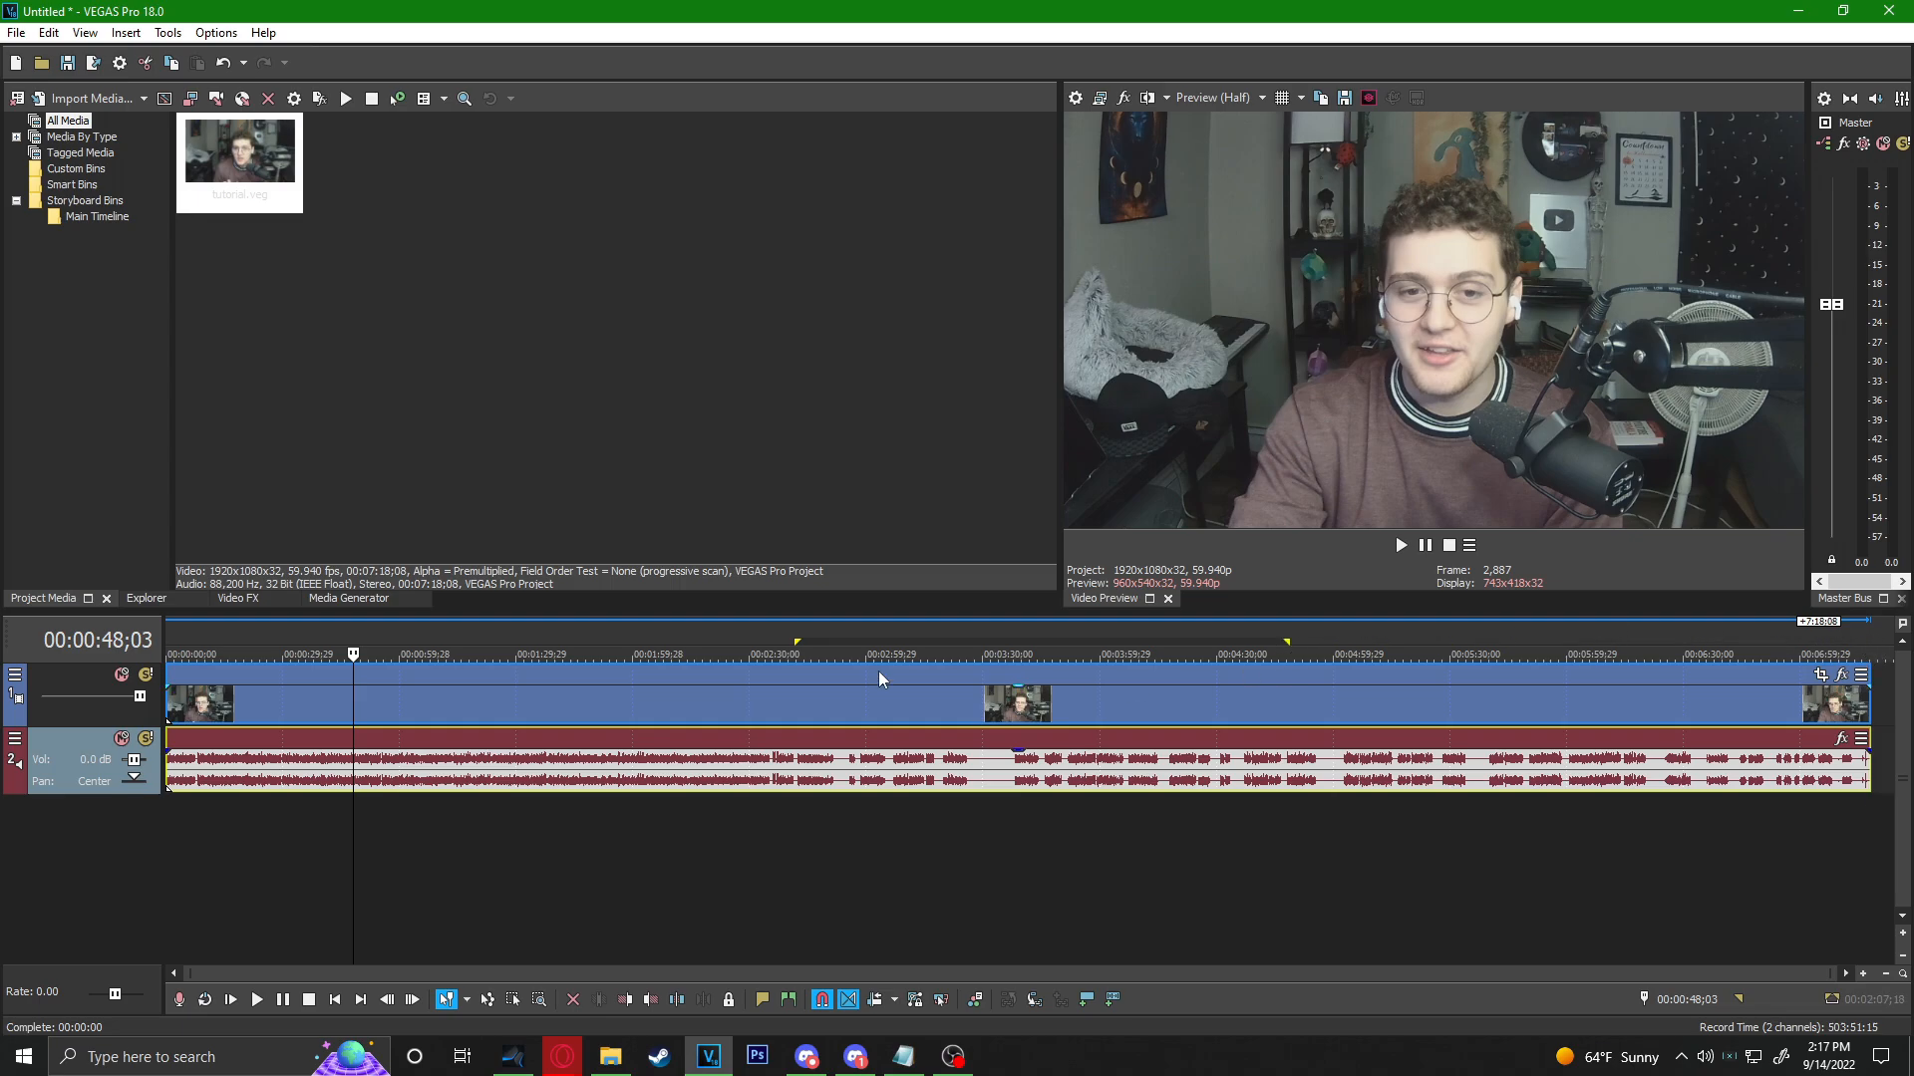
{"action": "left_click_drag", "start_coordinate": [795, 638], "coordinate": [167, 641]}
{"action": "left_click_drag", "start_coordinate": [1286, 641], "coordinate": [1867, 628]}
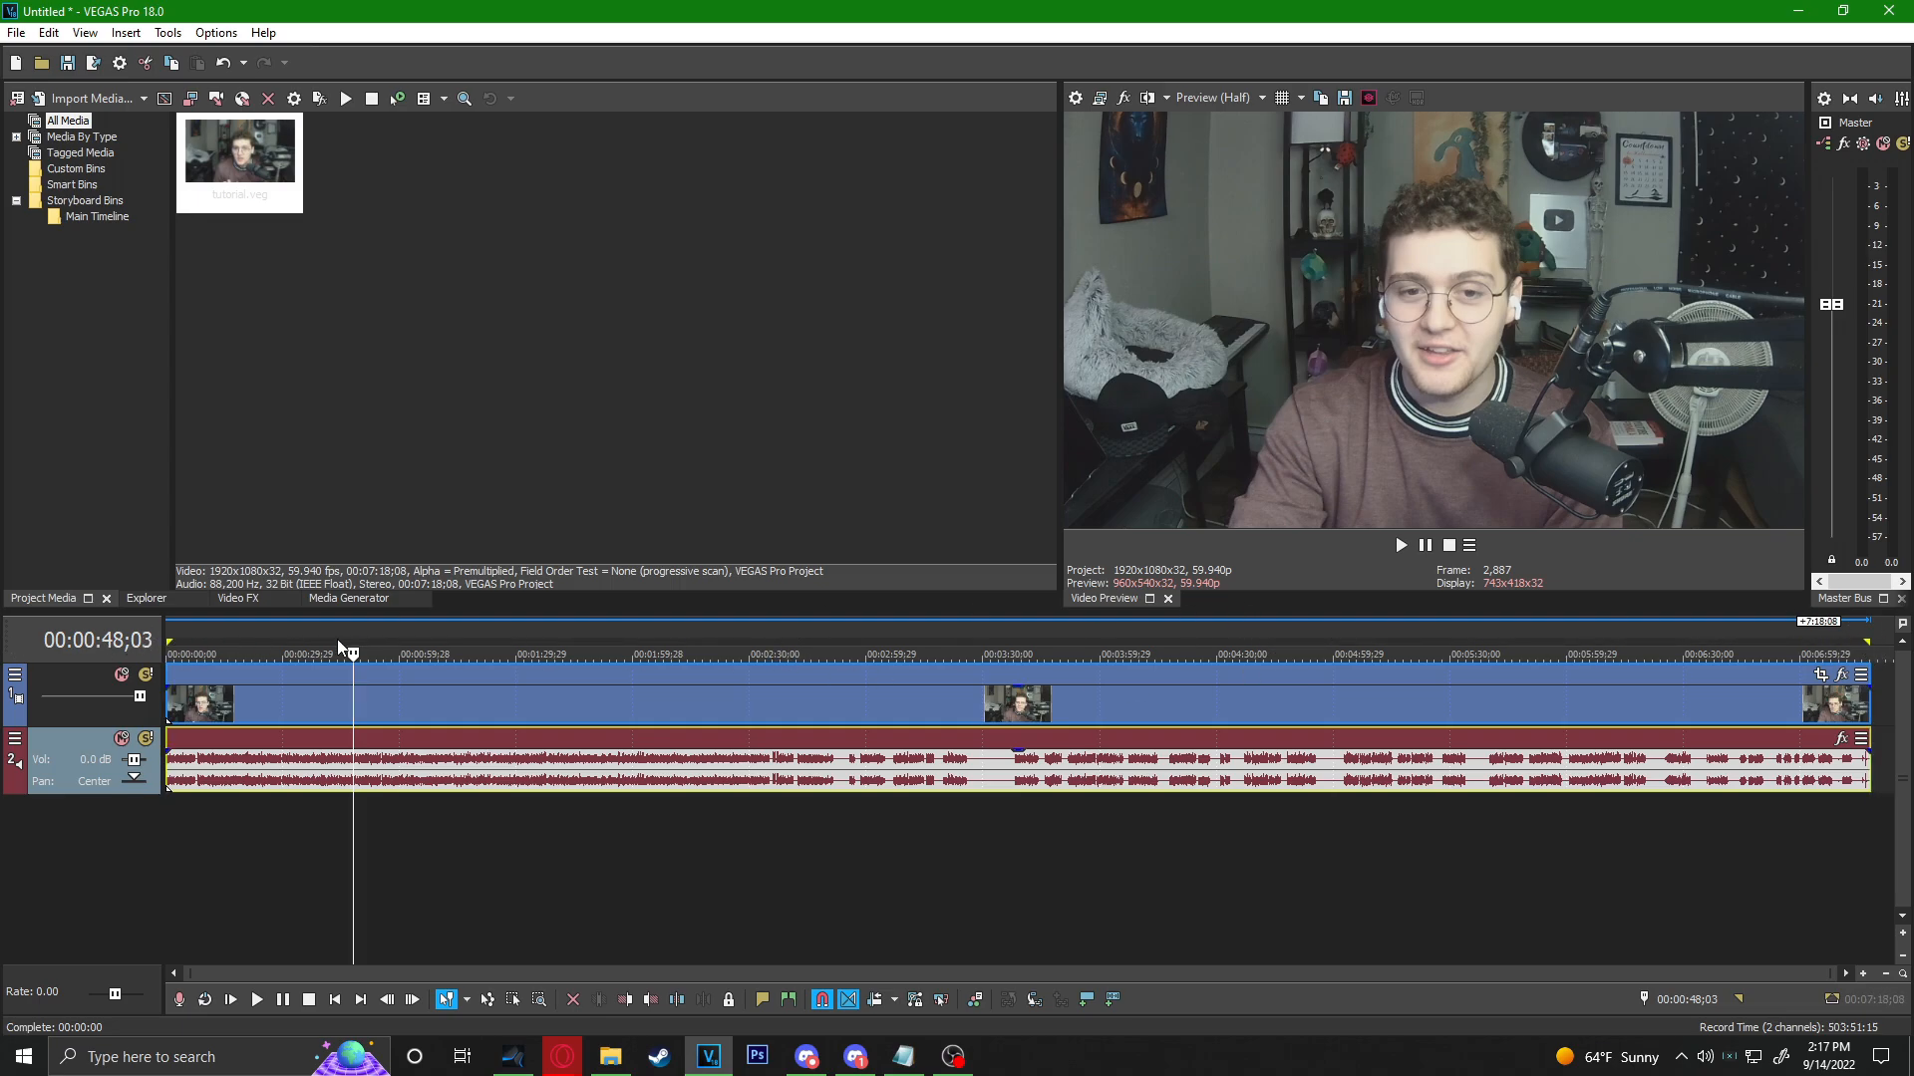
Open the Render As dialog for the project containing the nested tutorial.veg clip.
{"action": "left_click", "coordinate": [16, 32]}
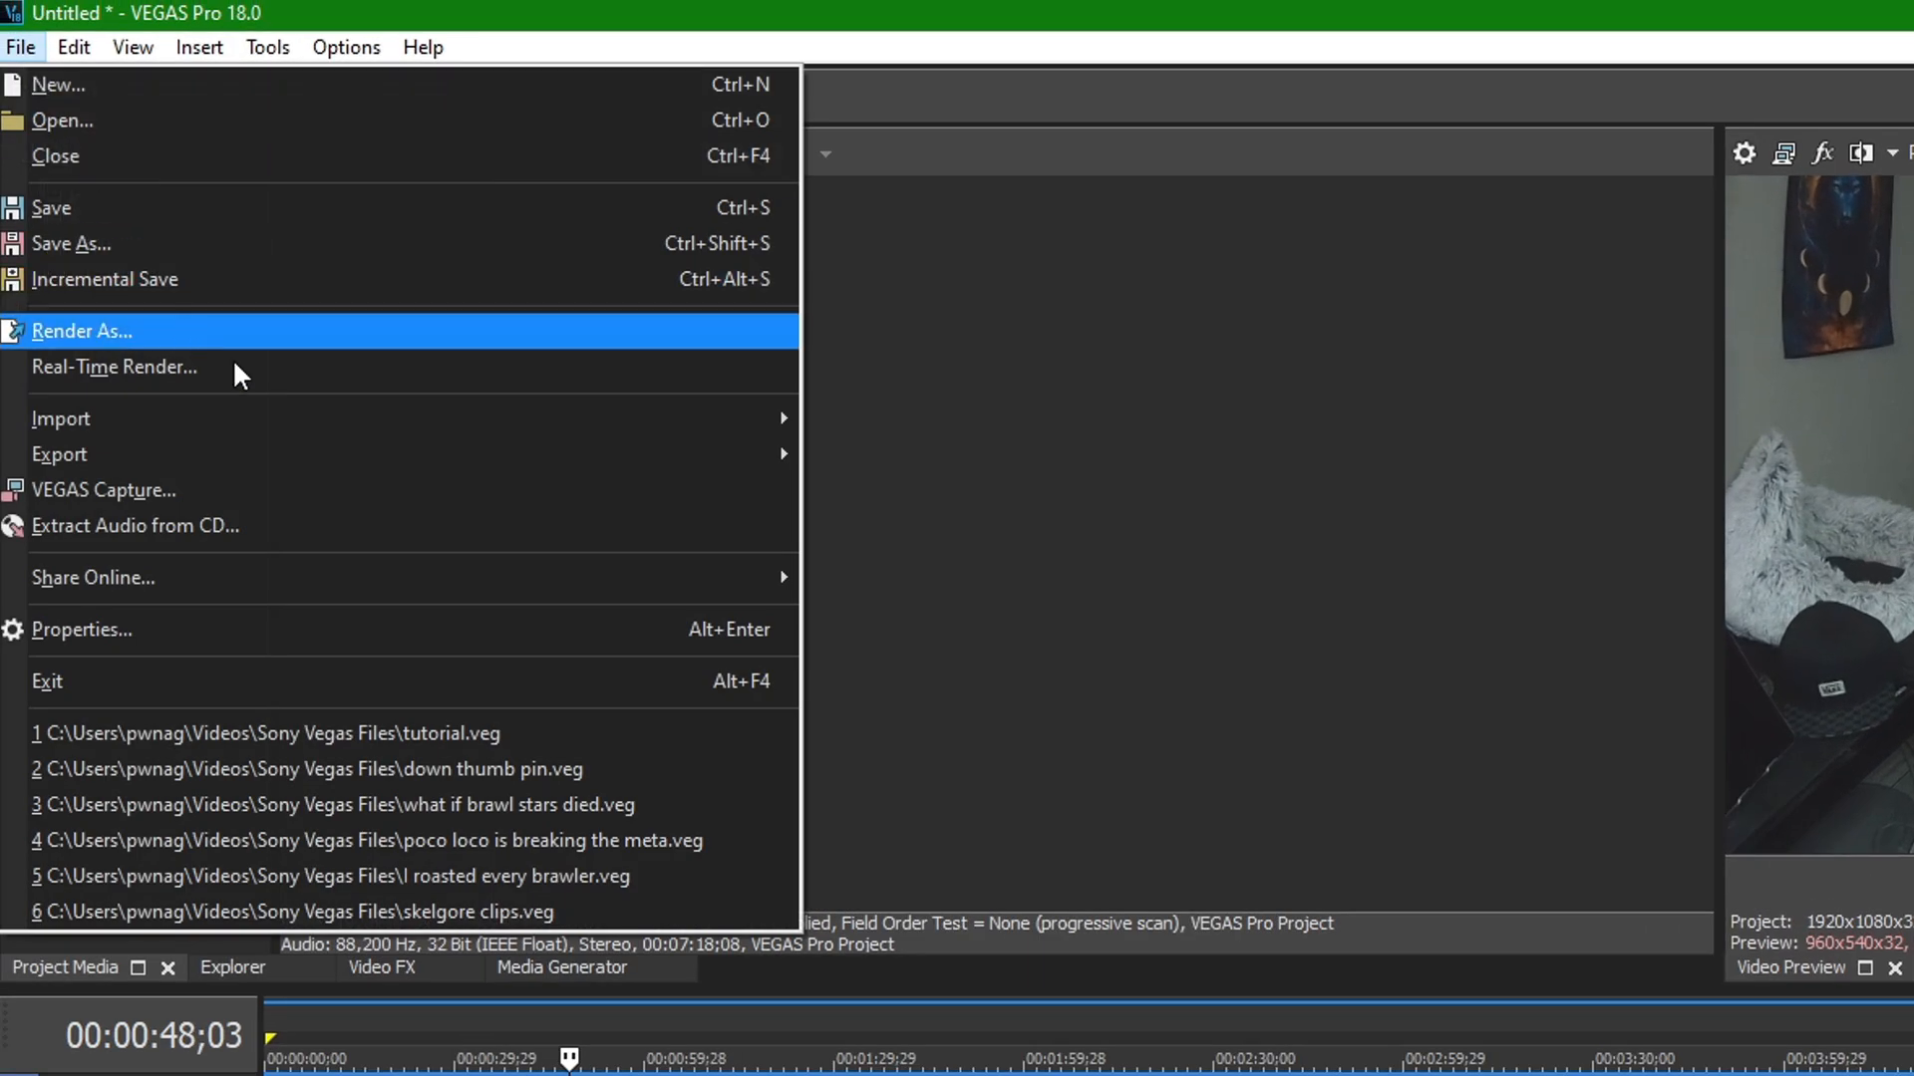